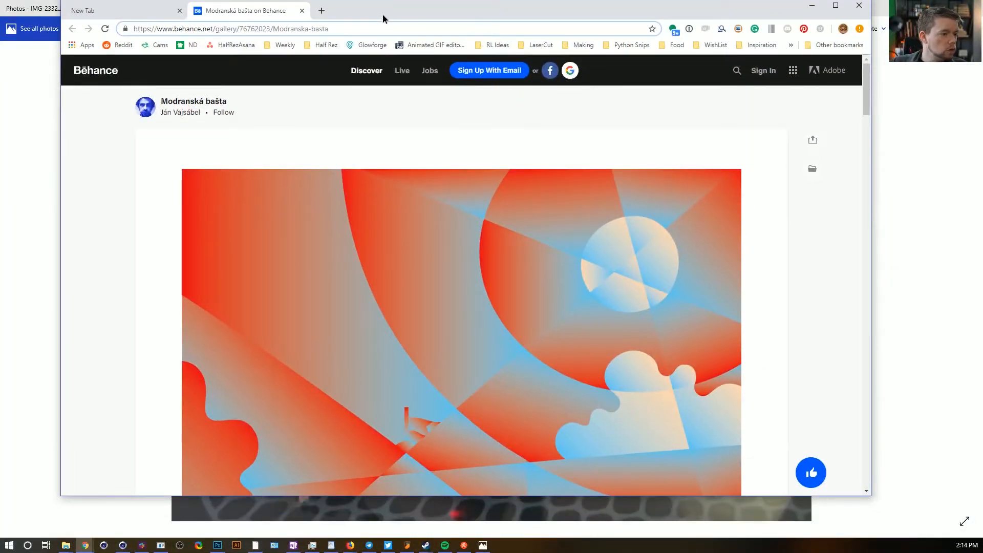
# Maximize the browser window and look through the Modranská bašta project's illustrations, colour variants and T-shirt mockups
pyautogui.doubleClick(383, 21)
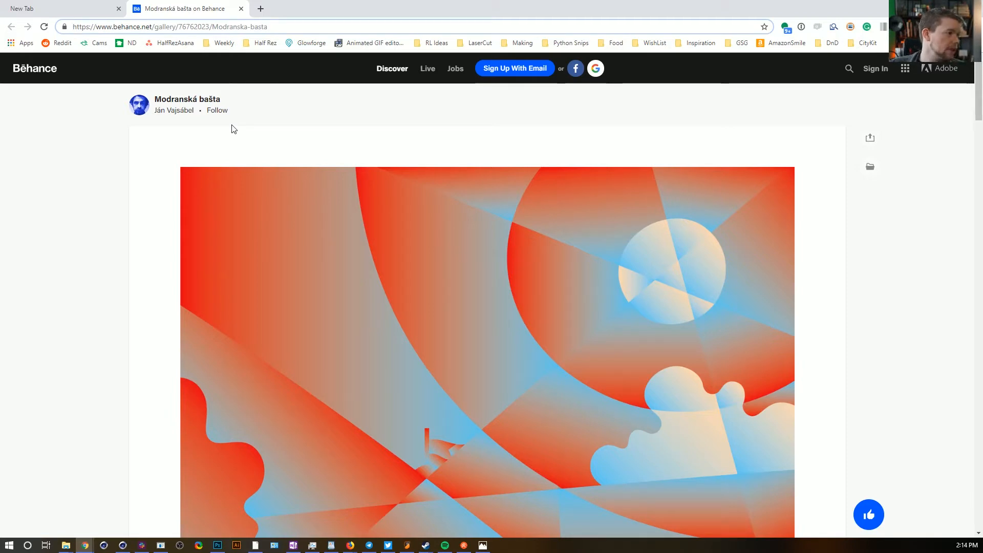
pyautogui.scroll(-6, 149, 243)
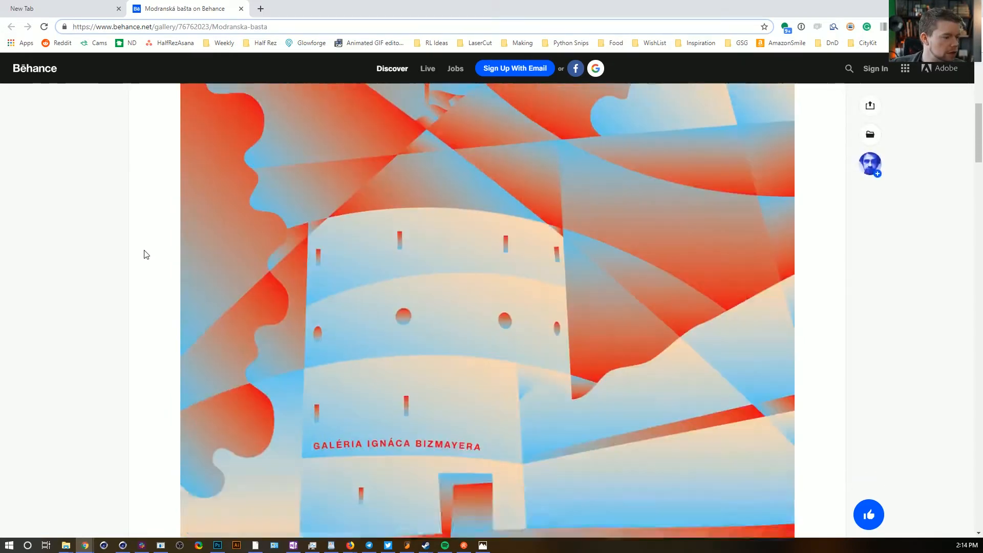
pyautogui.scroll(6, 149, 243)
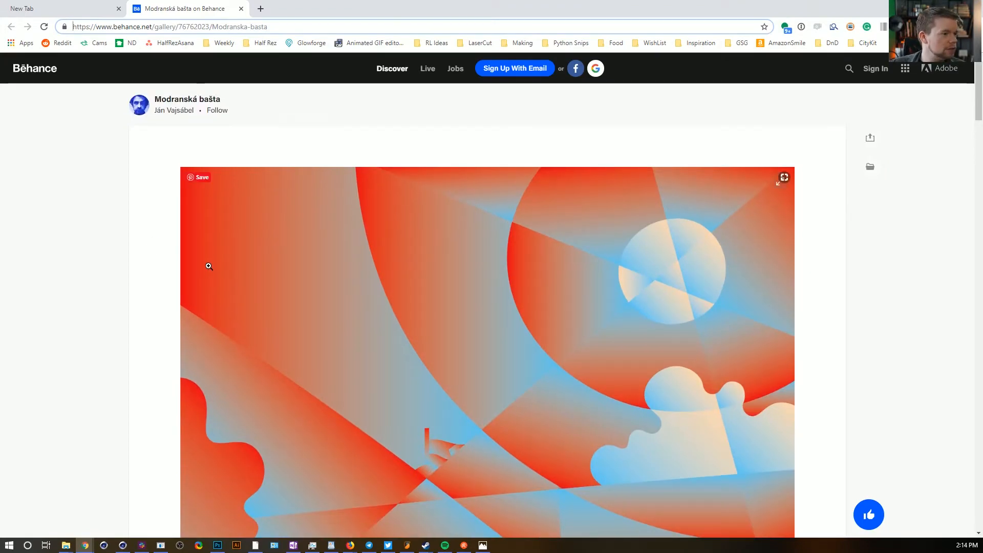
pyautogui.scroll(-4, 204, 247)
pyautogui.scroll(-14, 201, 243)
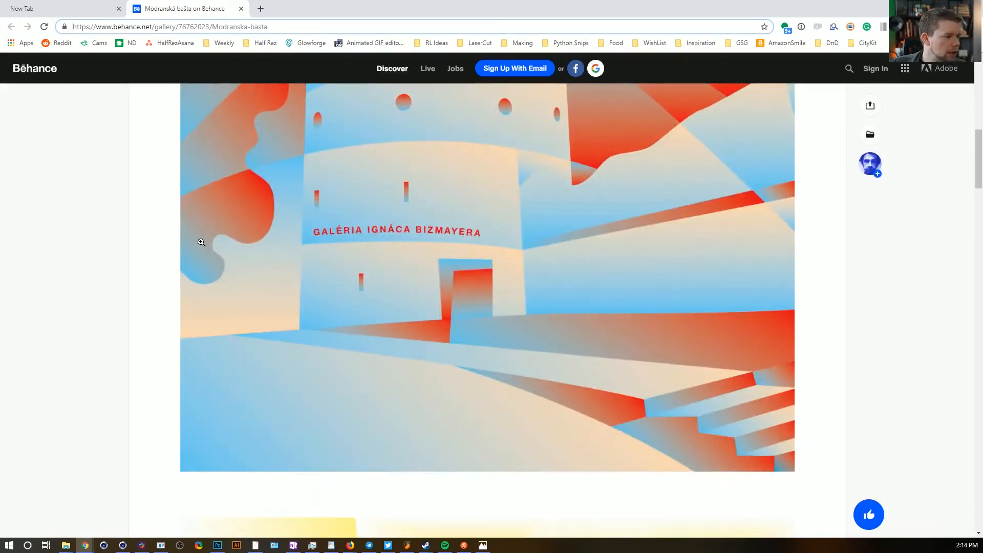
pyautogui.scroll(-10, 201, 242)
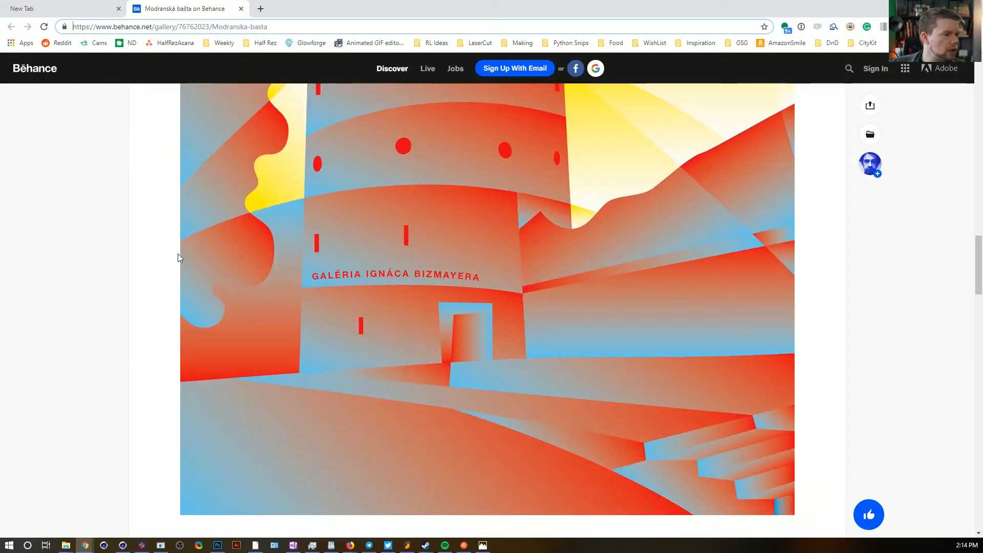
pyautogui.scroll(-18, 189, 241)
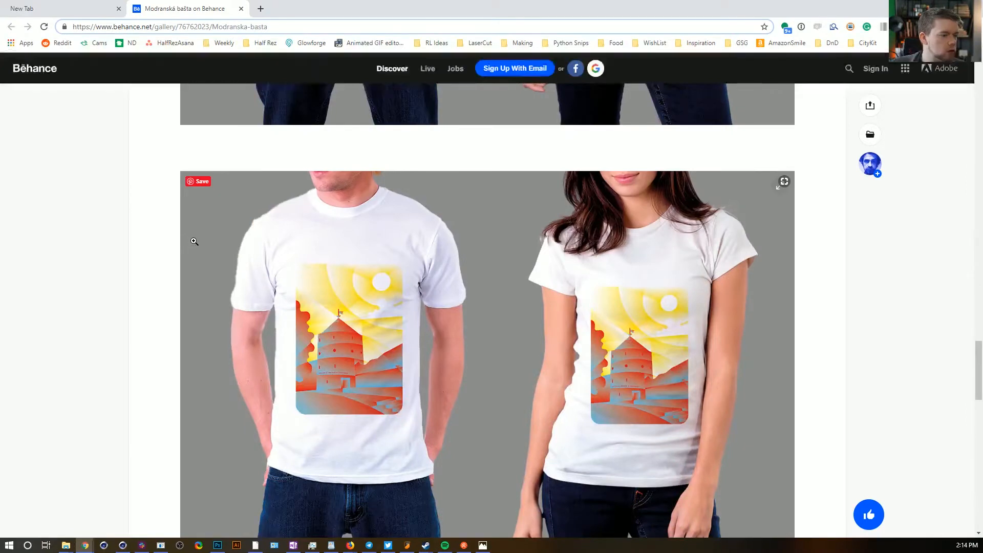
pyautogui.scroll(20, 205, 242)
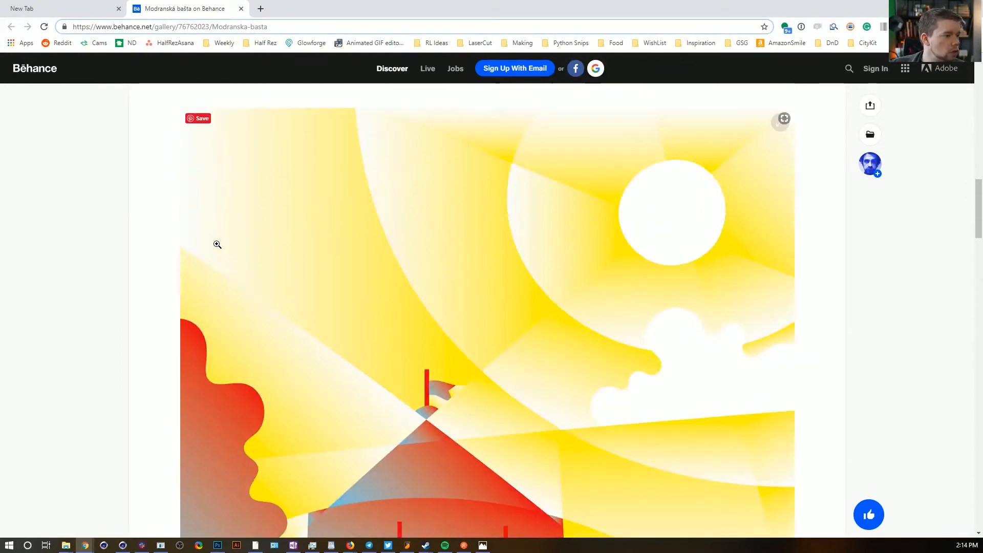
pyautogui.scroll(15, 217, 245)
pyautogui.scroll(4, 226, 246)
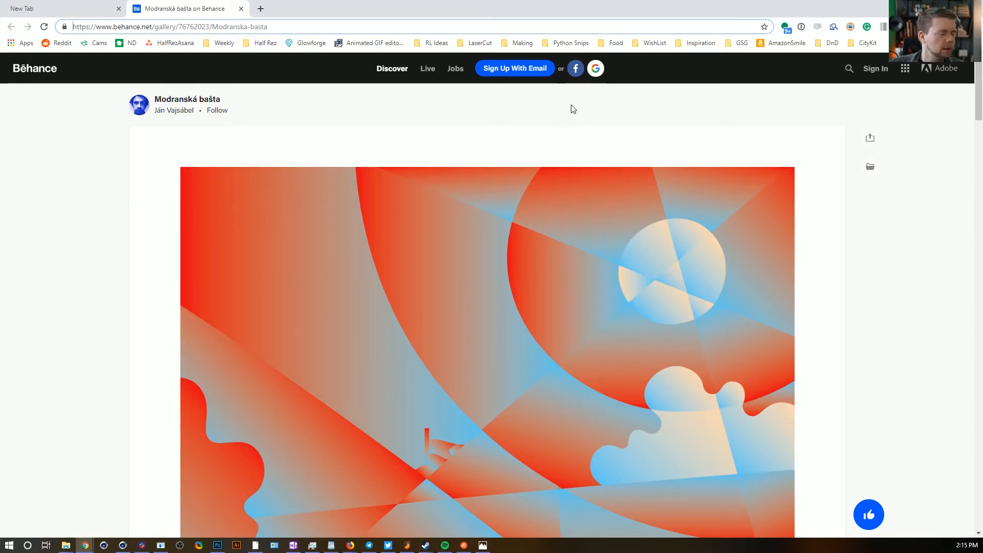
# Examine the shapes and gradients of the first red-and-blue tower illustration
pyautogui.scroll(-3, 584, 165)
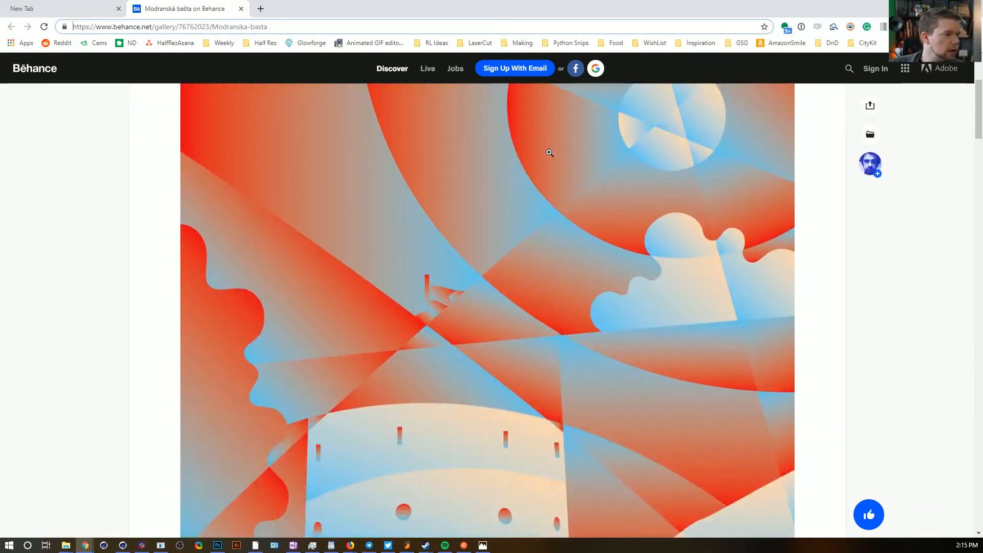
pyautogui.scroll(-4, 445, 238)
pyautogui.scroll(2, 432, 237)
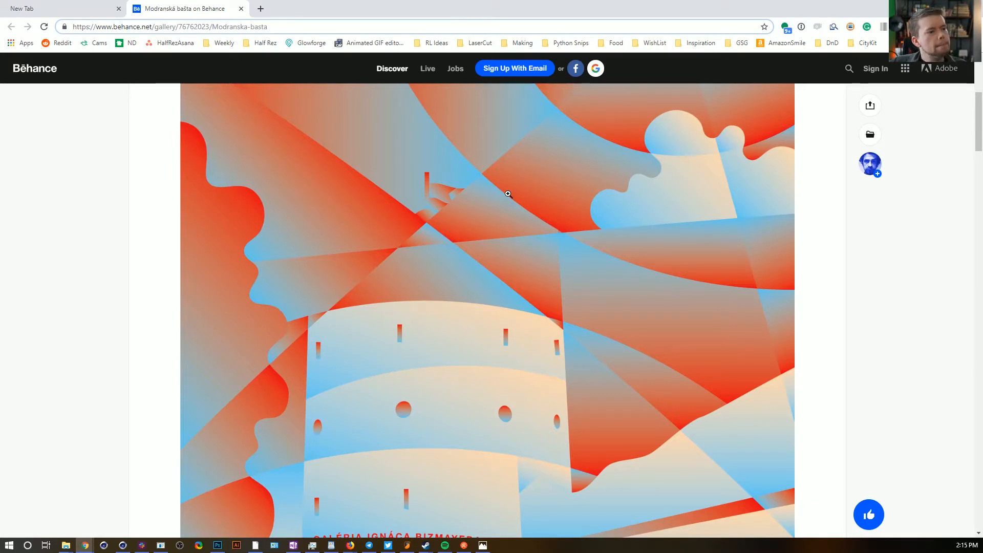
pyautogui.scroll(5, 507, 193)
pyautogui.scroll(-2, 509, 194)
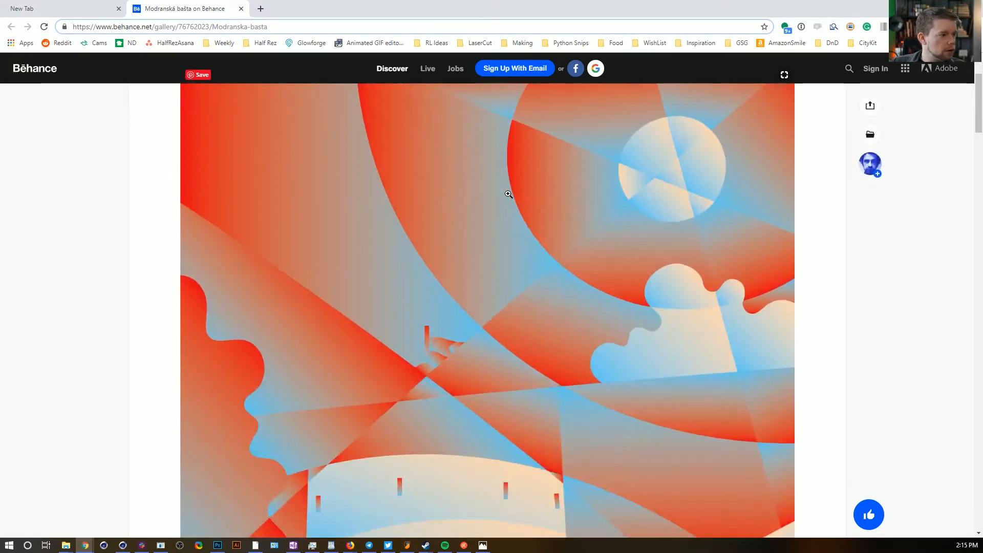
pyautogui.scroll(2, 508, 194)
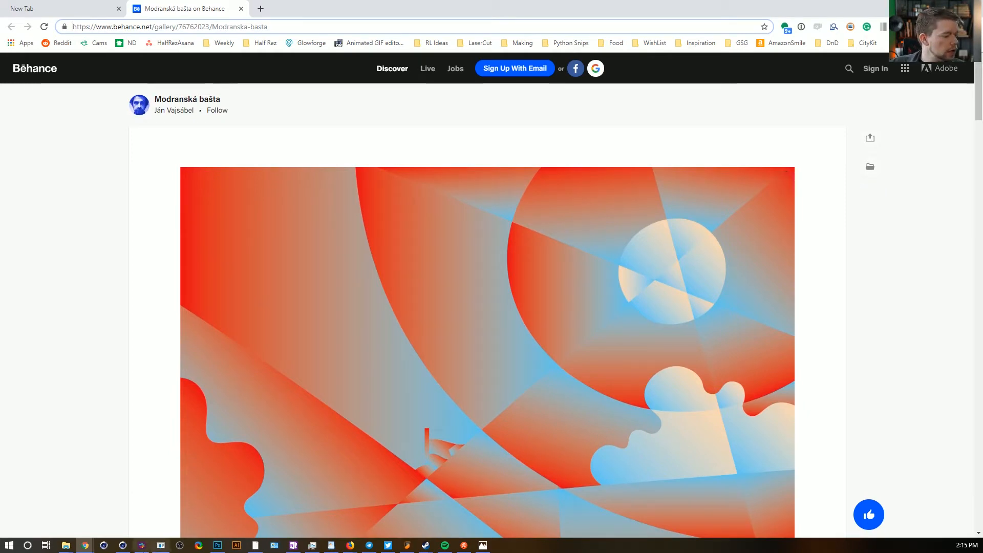
pyautogui.scroll(-3, 428, 358)
pyautogui.scroll(2, 423, 409)
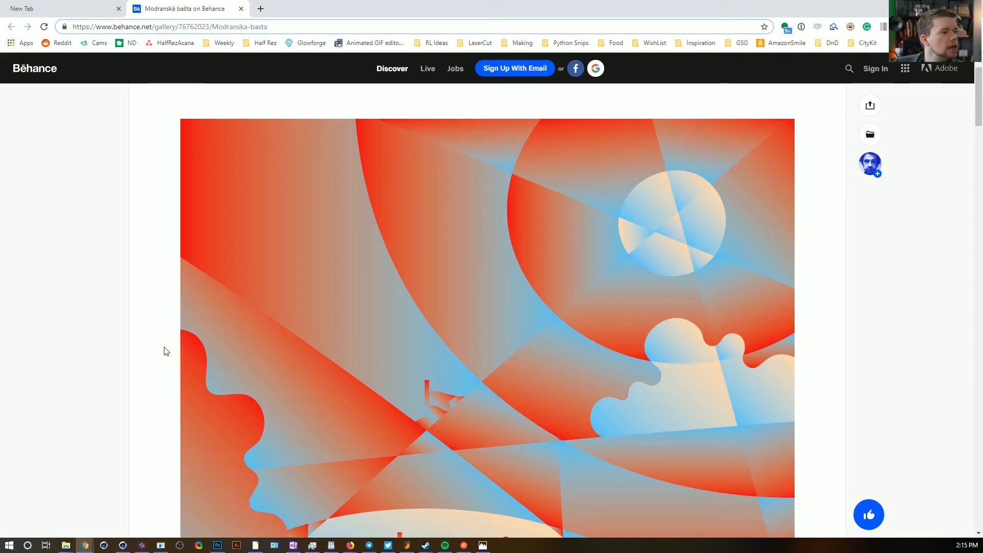
pyautogui.scroll(1, 166, 354)
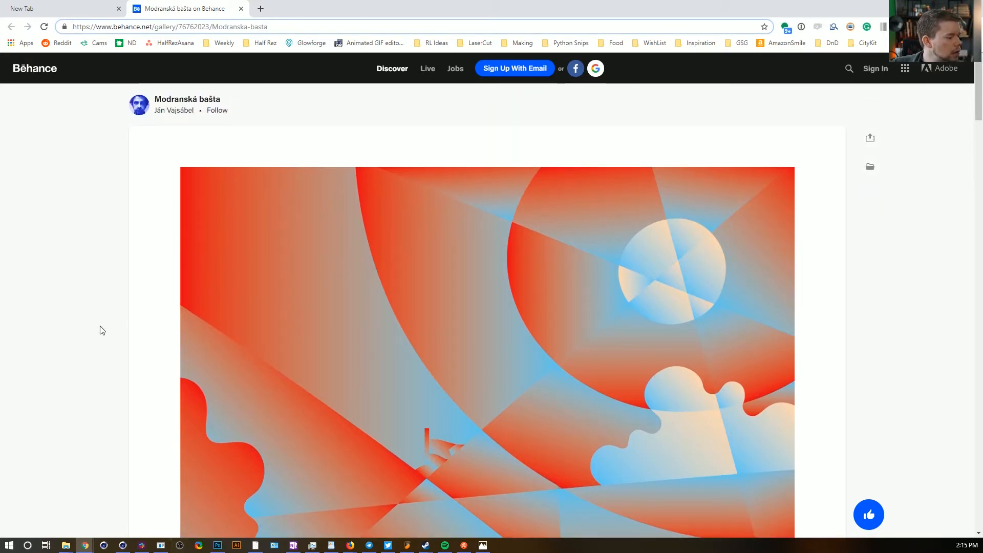
# Switch to Cinema 4D, play the Blanket_MoClones3 cloth and sphere simulation, and return it to the first frame
pyautogui.click(123, 545)
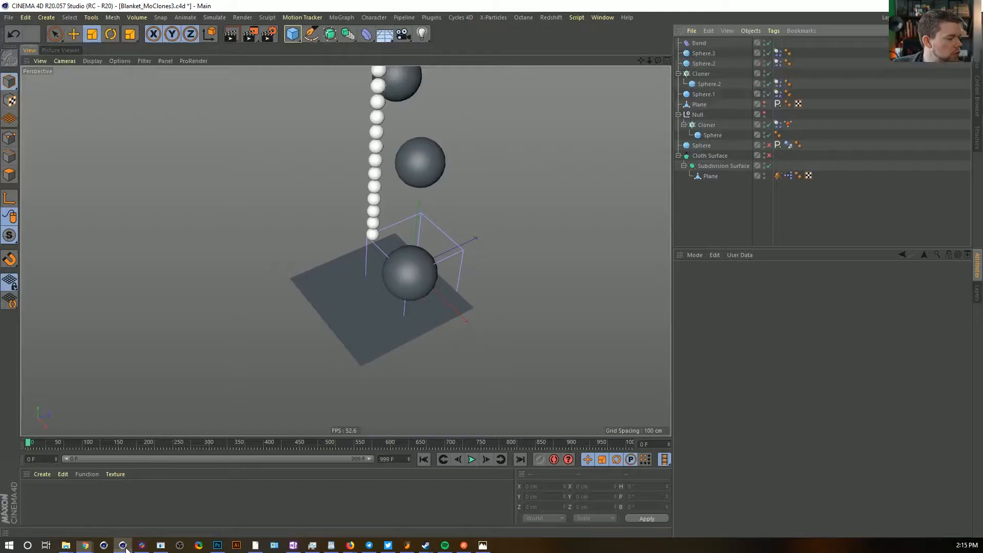
pyautogui.moveTo(382, 269)
pyautogui.keyDown('alt'); pyautogui.mouseDown()
pyautogui.moveTo(425, 203)
pyautogui.moveTo(371, 262)
pyautogui.moveTo(382, 251)
pyautogui.mouseUp(); pyautogui.keyUp('alt')
pyautogui.keyDown('alt'); pyautogui.moveTo(383, 251); pyautogui.dragTo(415, 366, button='middle'); pyautogui.keyUp('alt')
pyautogui.keyDown('alt'); pyautogui.moveTo(415, 366); pyautogui.dragTo(425, 396); pyautogui.keyUp('alt')
pyautogui.keyDown('alt'); pyautogui.moveTo(425, 396); pyautogui.dragTo(395, 321, button='middle'); pyautogui.keyUp('alt')
pyautogui.keyDown('alt'); pyautogui.moveTo(394, 320); pyautogui.dragTo(393, 304); pyautogui.keyUp('alt')
pyautogui.click(472, 460)
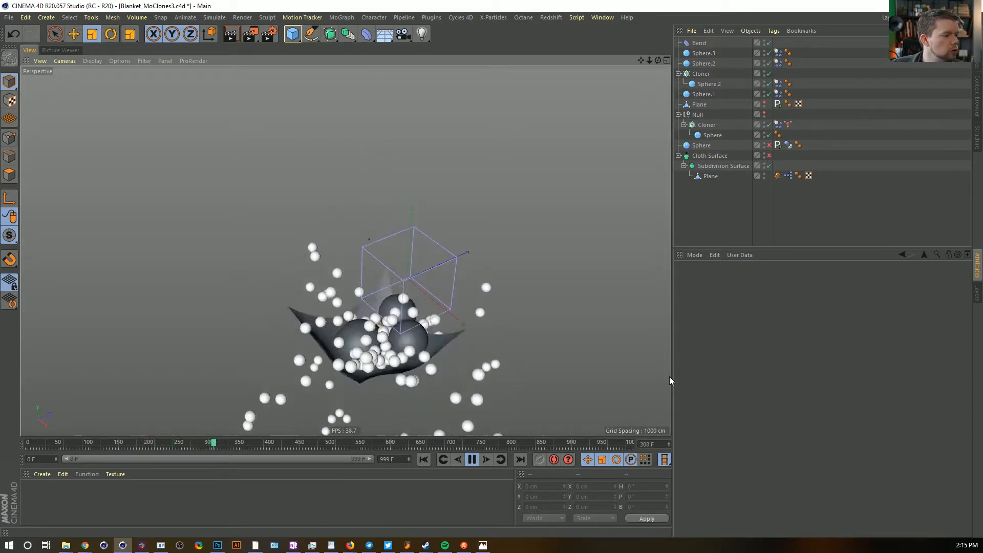
pyautogui.click(472, 459)
pyautogui.click(424, 459)
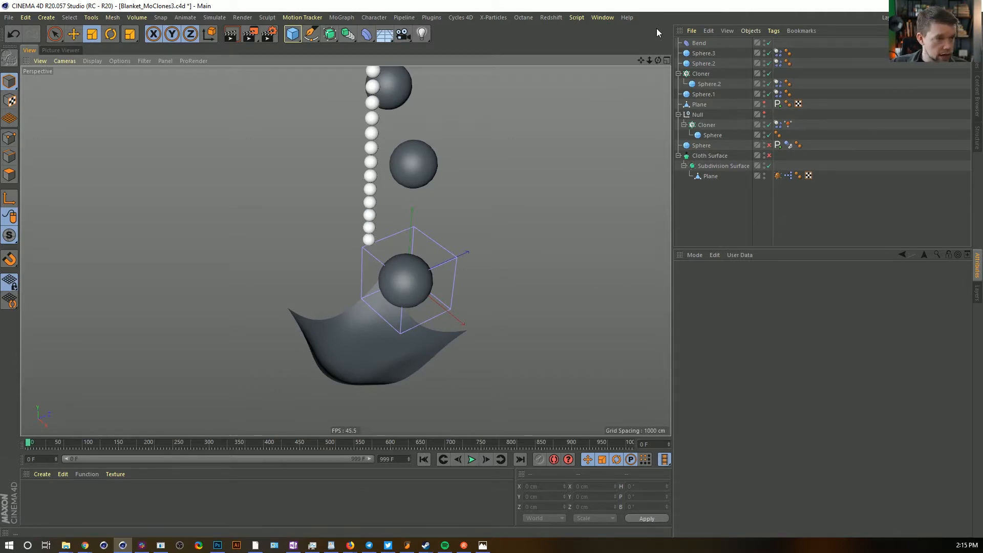
# Create a new empty project
pyautogui.hotkey('ctrl', 'n')
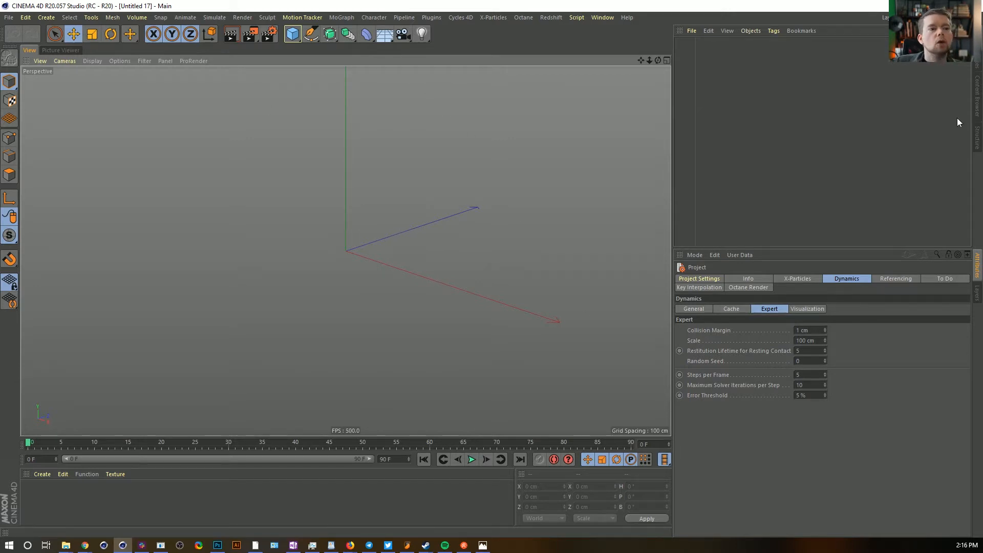
# Switch to the browser and compare the red-and-blue tower illustration with its yellow variant
pyautogui.hotkey('alt', 'Tab')
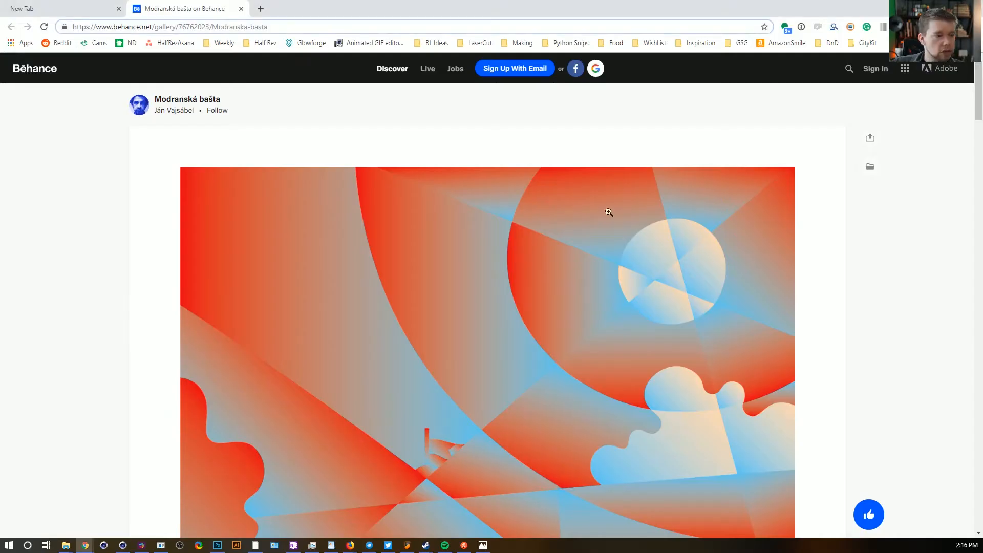
pyautogui.scroll(-1, 680, 195)
pyautogui.scroll(-3, 689, 202)
pyautogui.scroll(3, 683, 207)
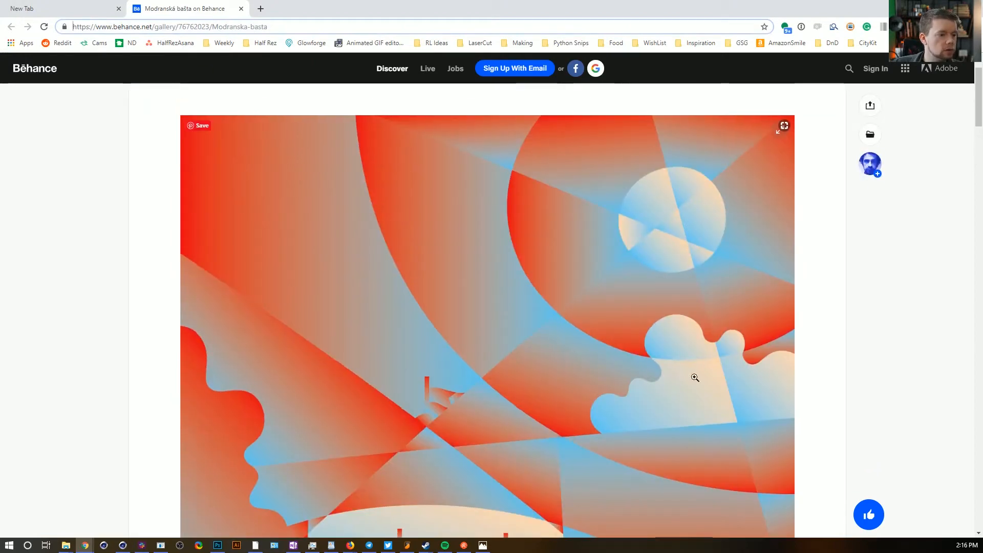
pyautogui.scroll(-3, 234, 330)
pyautogui.scroll(-13, 234, 329)
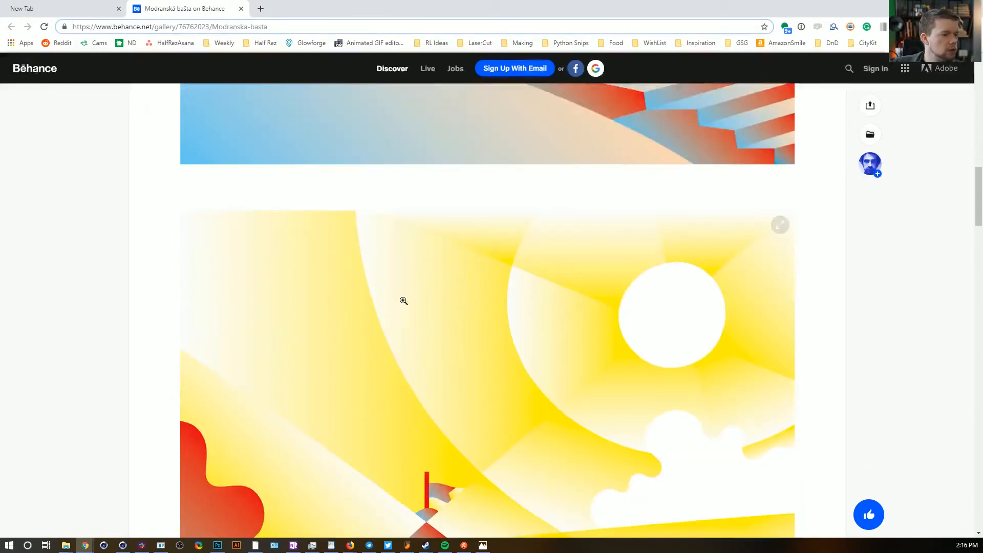
pyautogui.scroll(-6, 568, 363)
pyautogui.scroll(3, 565, 362)
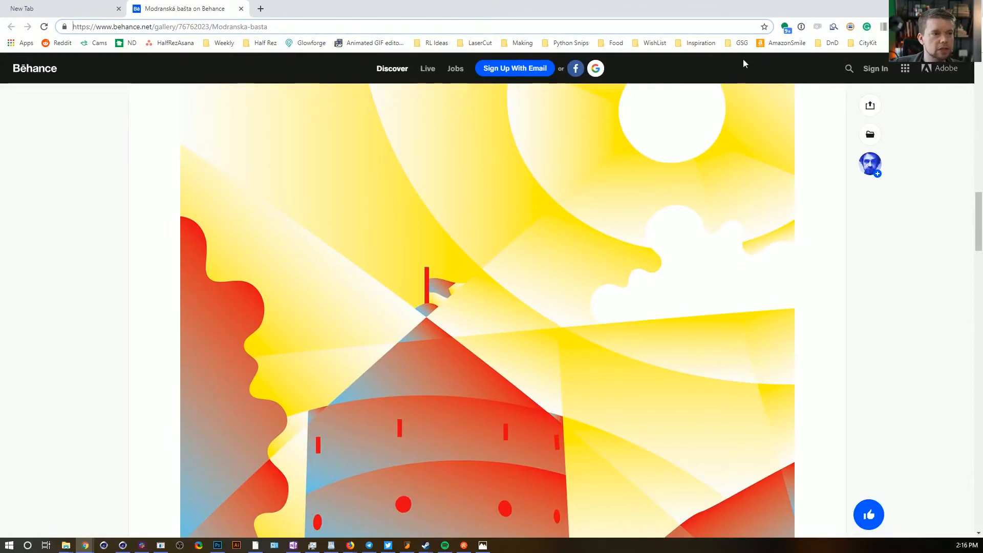
# Switch back to Cinema 4D and browse the preset libraries in the Content Browser before returning to the object list
pyautogui.click(122, 544)
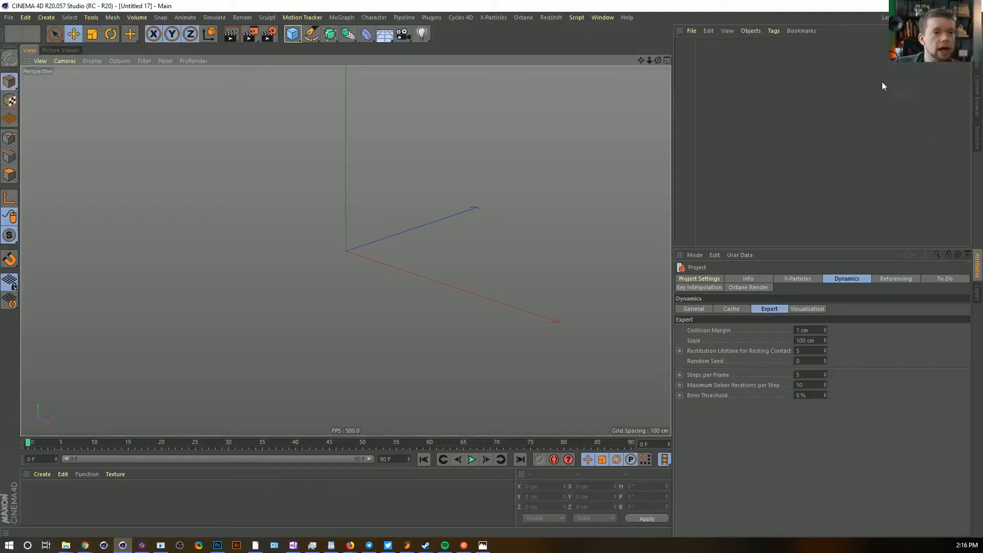
pyautogui.click(975, 102)
pyautogui.doubleClick(705, 113)
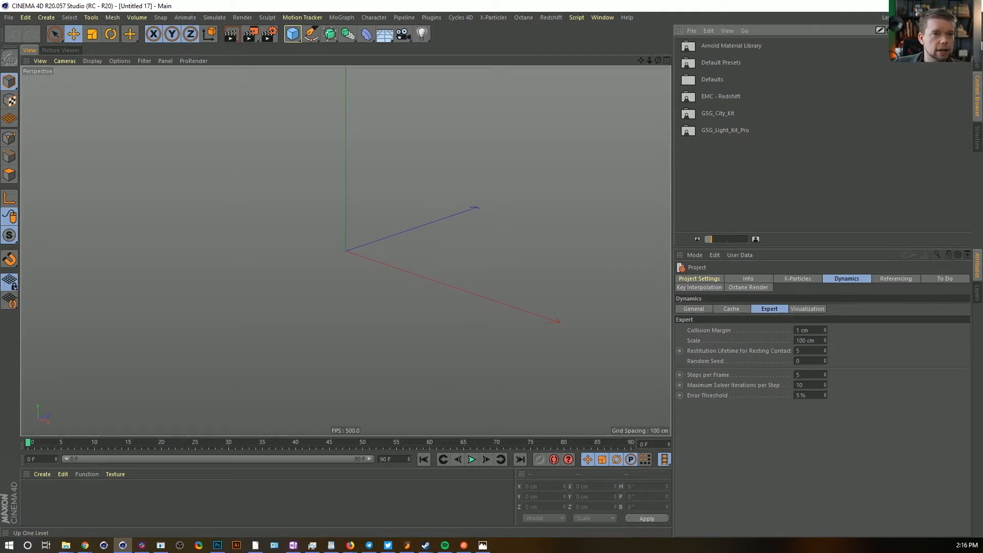
pyautogui.click(911, 30)
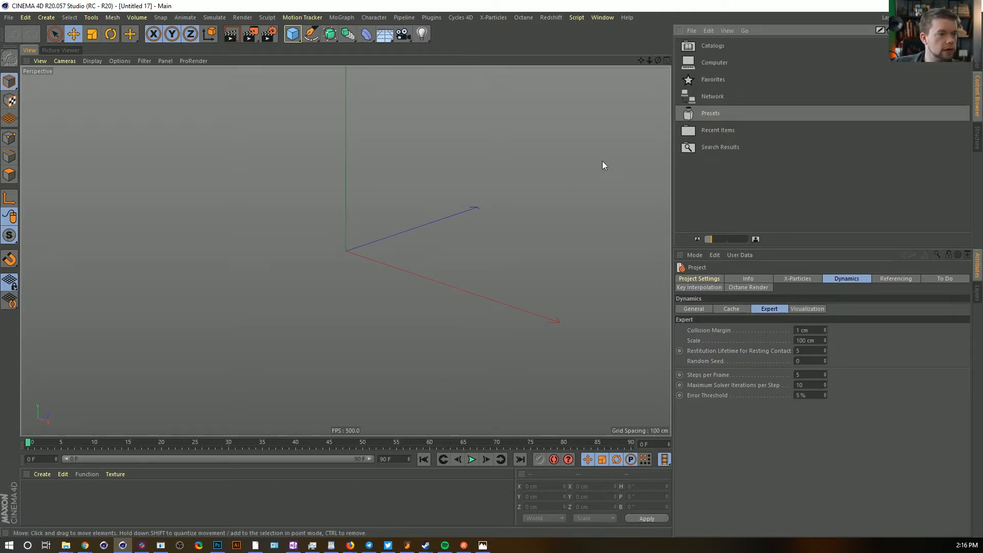
pyautogui.click(292, 34)
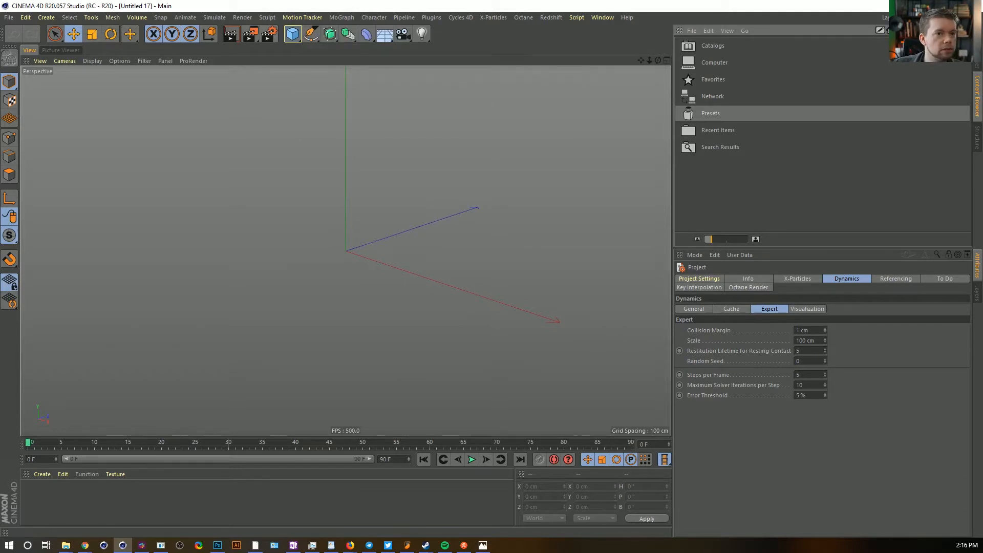
pyautogui.click(976, 38)
# Add a cylinder primitive to the empty scene
pyautogui.click(296, 34)
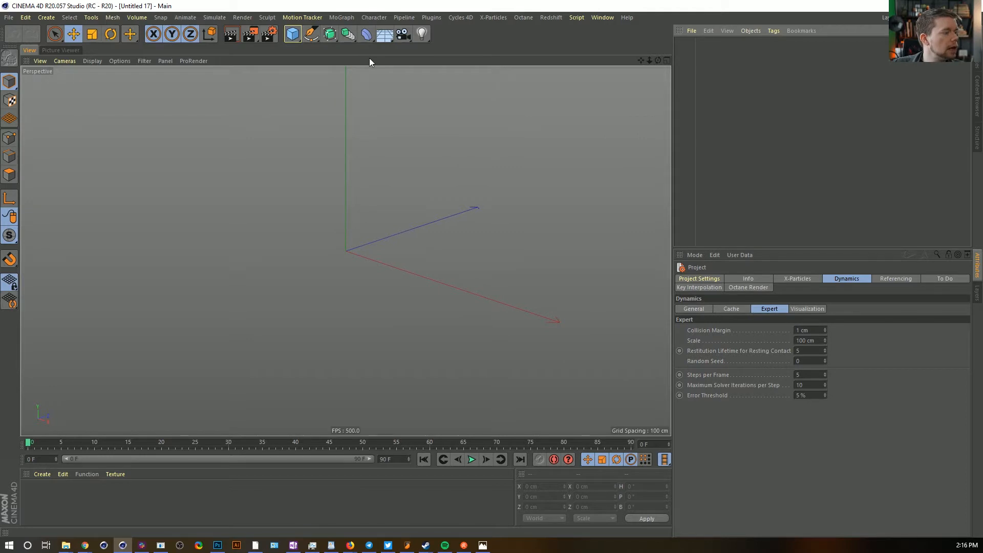
pyautogui.click(292, 34)
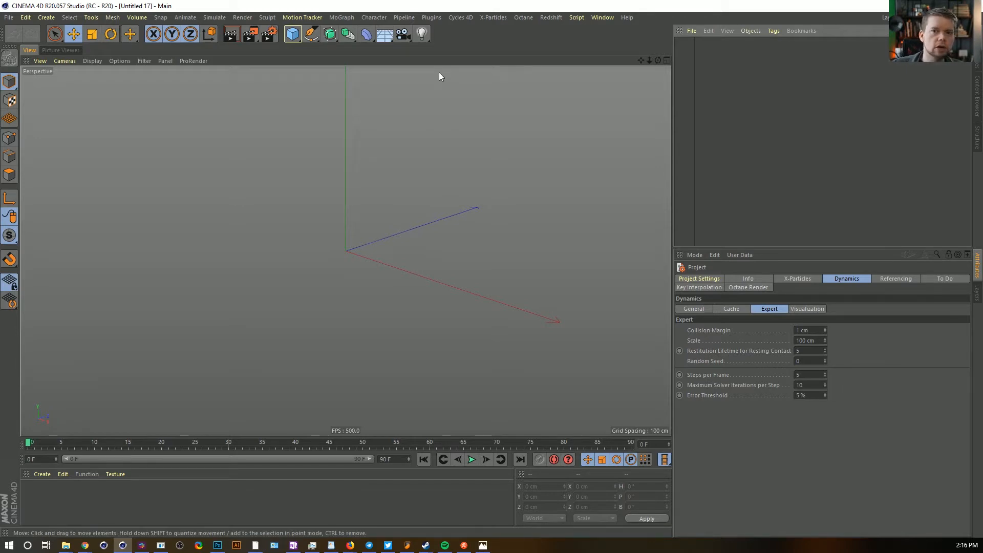
pyautogui.click(293, 34)
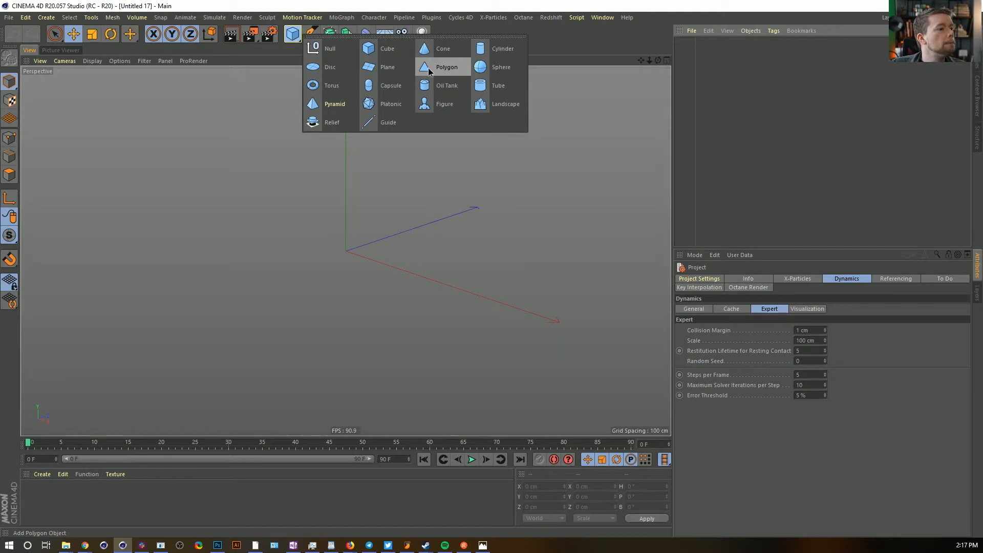
pyautogui.click(494, 48)
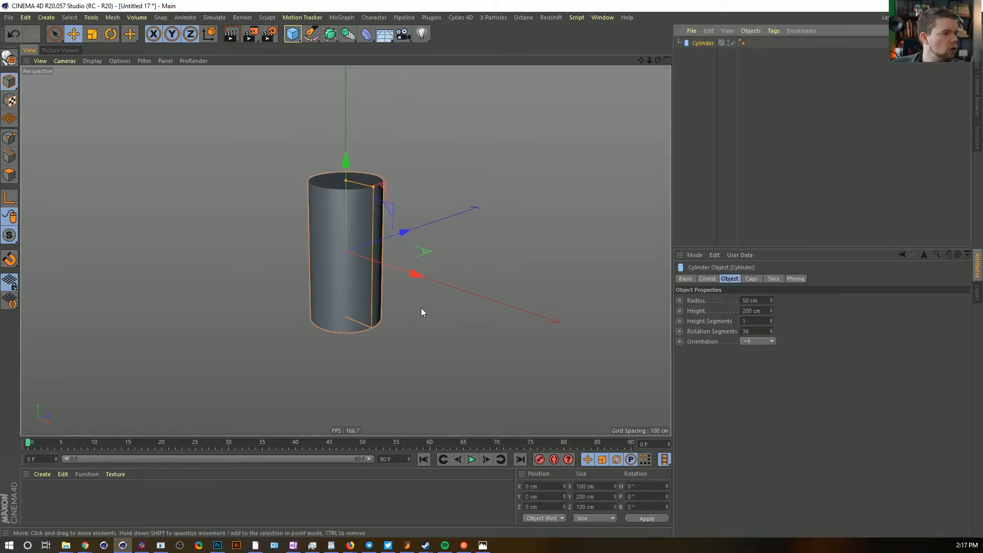
pyautogui.keyDown('alt'); pyautogui.moveTo(358, 276); pyautogui.dragTo(345, 260); pyautogui.keyUp('alt')
pyautogui.keyDown('alt'); pyautogui.moveTo(345, 252); pyautogui.dragTo(384, 260, button='middle'); pyautogui.keyUp('alt')
pyautogui.keyDown('alt'); pyautogui.moveTo(383, 259); pyautogui.dragTo(401, 271); pyautogui.keyUp('alt')
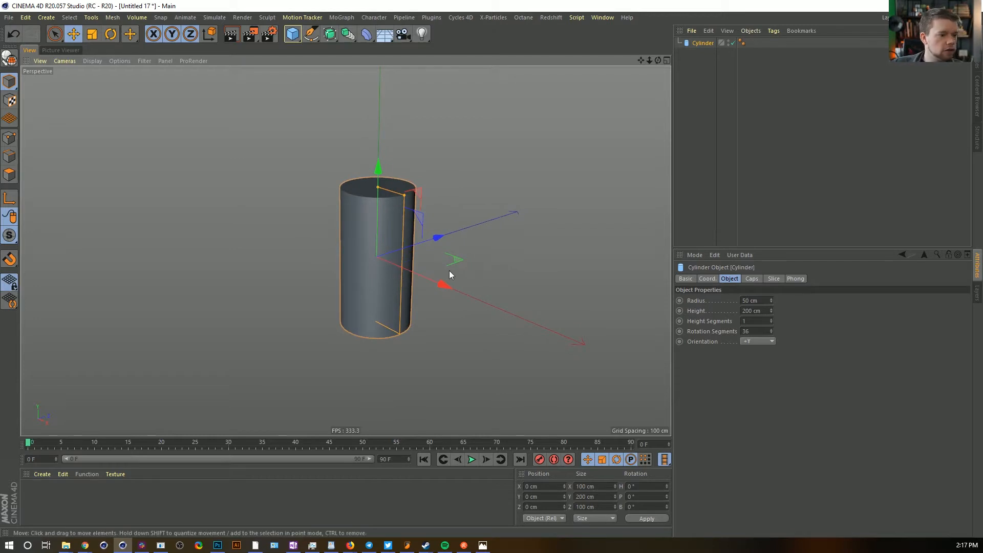
# Scale the cylinder down to about 25 cm radius and 102 cm height, and set its rotation segments to 12
pyautogui.press('t')
pyautogui.moveTo(503, 182); pyautogui.dragTo(327, 240)
pyautogui.click(690, 44)
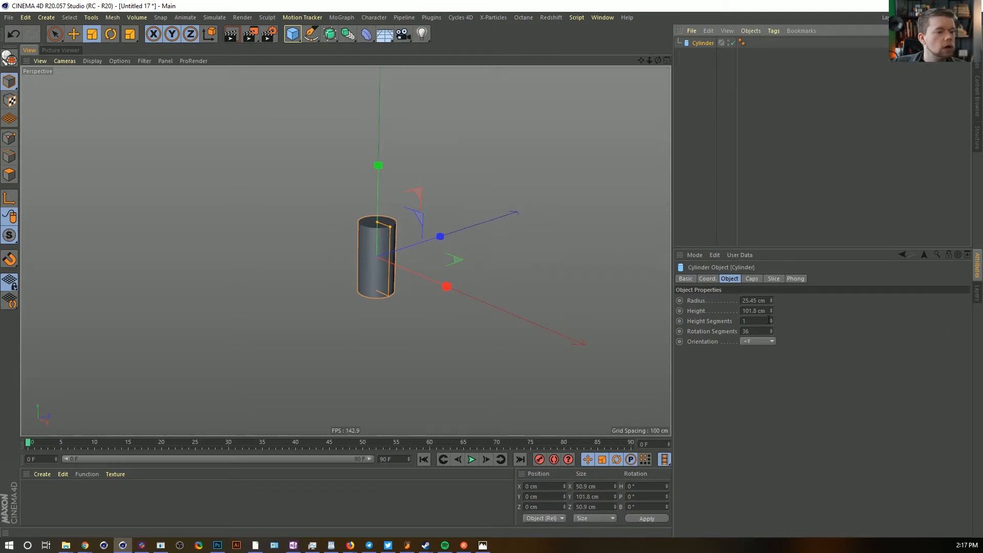
pyautogui.doubleClick(753, 331)
pyautogui.write('12')
pyautogui.press('Return')
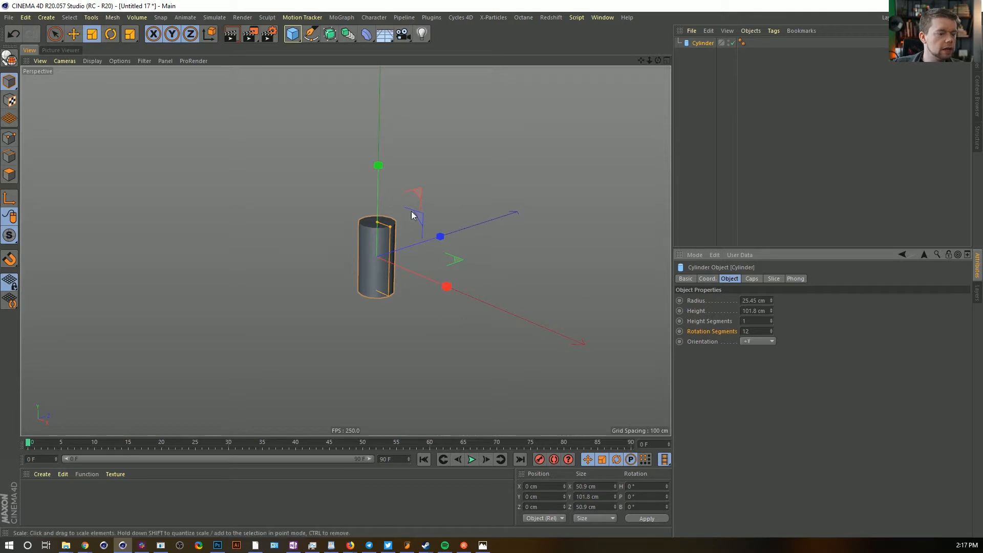
# Add a cone primitive, display shading with polygon lines, and reduce the cone's height segments to 1
pyautogui.moveTo(293, 38); pyautogui.dragTo(450, 50)
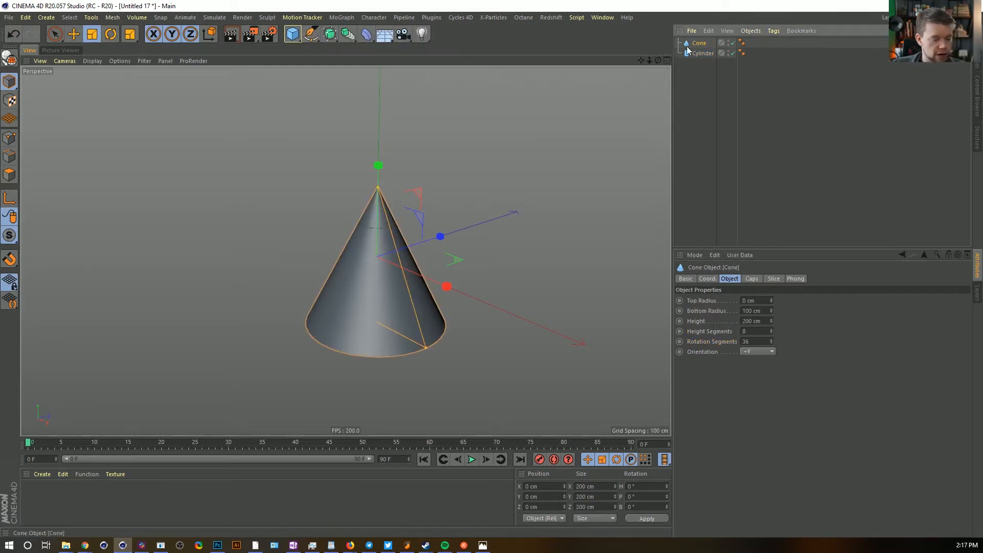
pyautogui.press('n')
pyautogui.press('b')
pyautogui.moveTo(771, 333); pyautogui.dragTo(772, 353)
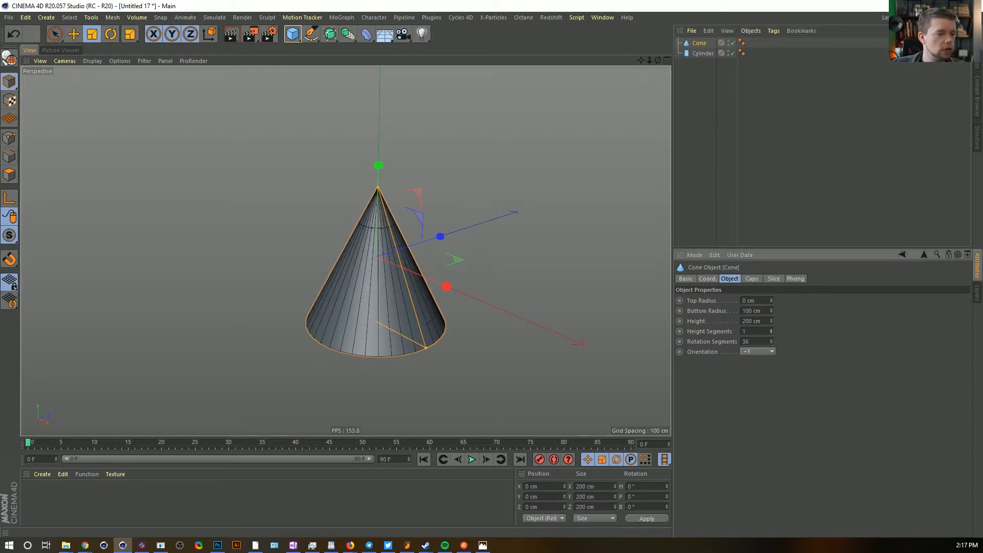
# Set the cone's rotation segments to 12 and nest it under the cylinder
pyautogui.write('12')
pyautogui.press('Return')
pyautogui.keyDown('alt'); pyautogui.moveTo(388, 276); pyautogui.dragTo(367, 264); pyautogui.keyUp('alt')
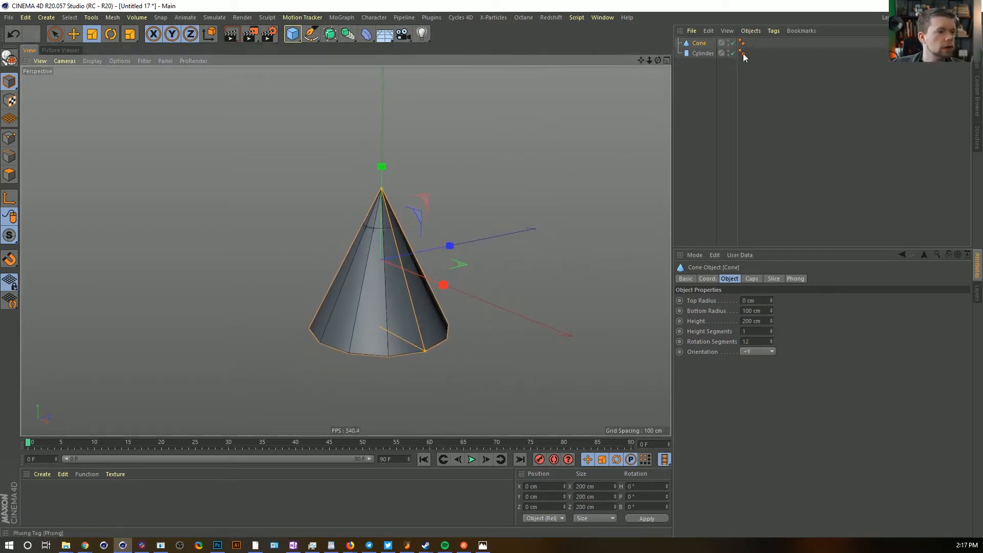
pyautogui.moveTo(697, 51); pyautogui.dragTo(695, 52)
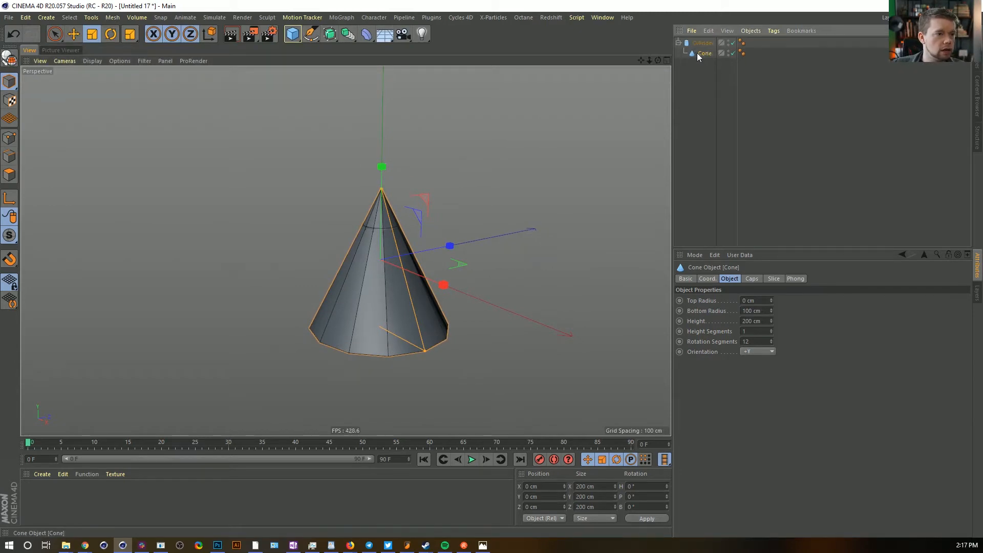
# Raise the cone onto the trunk at about 129 cm in Y and narrow its bottom radius to about 75 cm
pyautogui.press('e')
pyautogui.moveTo(382, 170); pyautogui.dragTo(376, 80)
pyautogui.moveTo(423, 259); pyautogui.dragTo(413, 262)
pyautogui.scroll(-2, 397, 215)
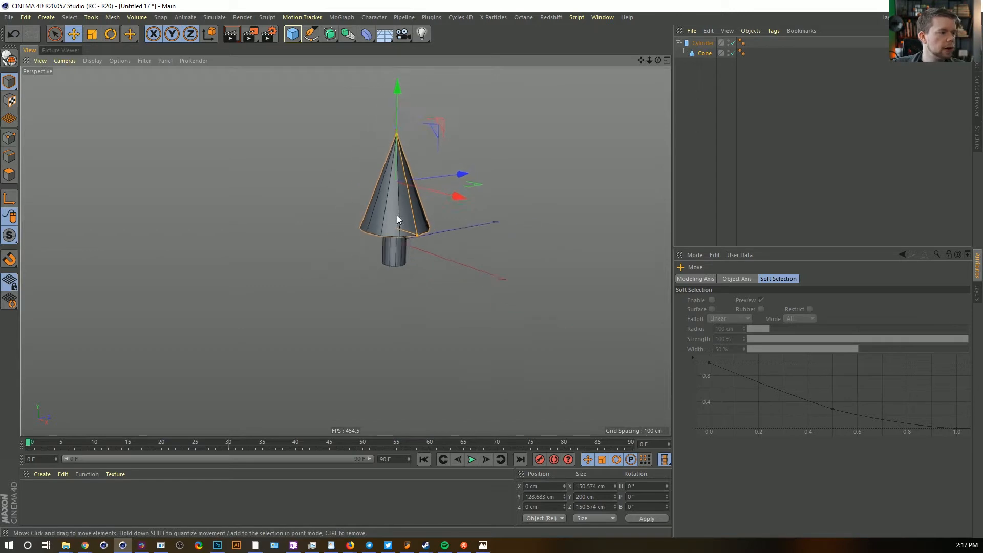
# Add a null as parent of the cylinder and raise the cylinder about 52 cm so the trunk stands on the null's origin
pyautogui.click(47, 18)
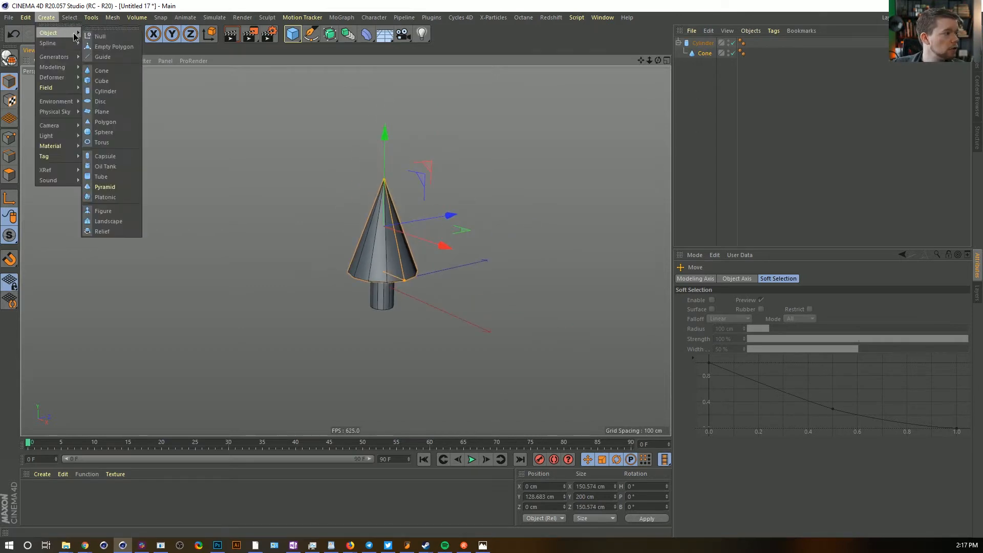
pyautogui.click(99, 36)
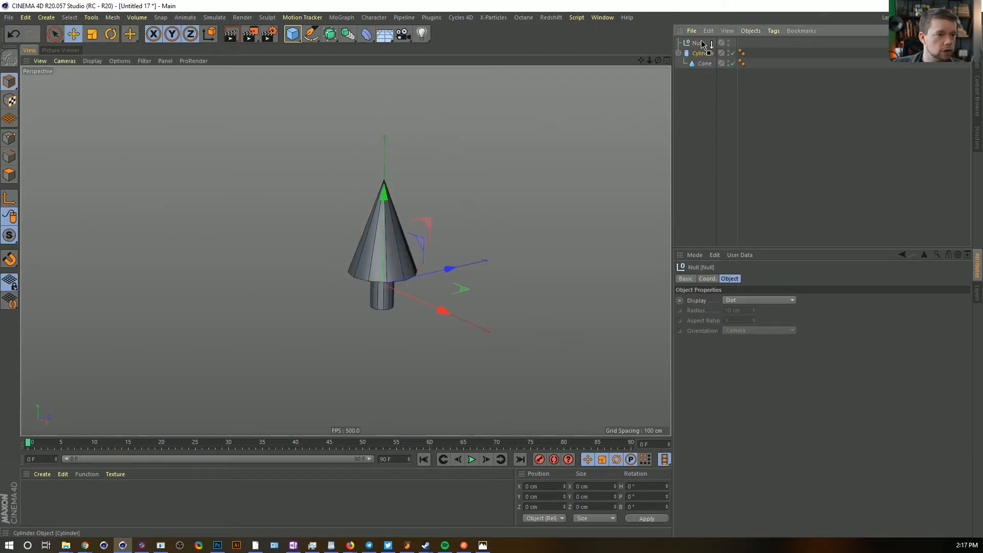
pyautogui.moveTo(702, 45); pyautogui.dragTo(702, 44)
pyautogui.moveTo(381, 225); pyautogui.dragTo(393, 204)
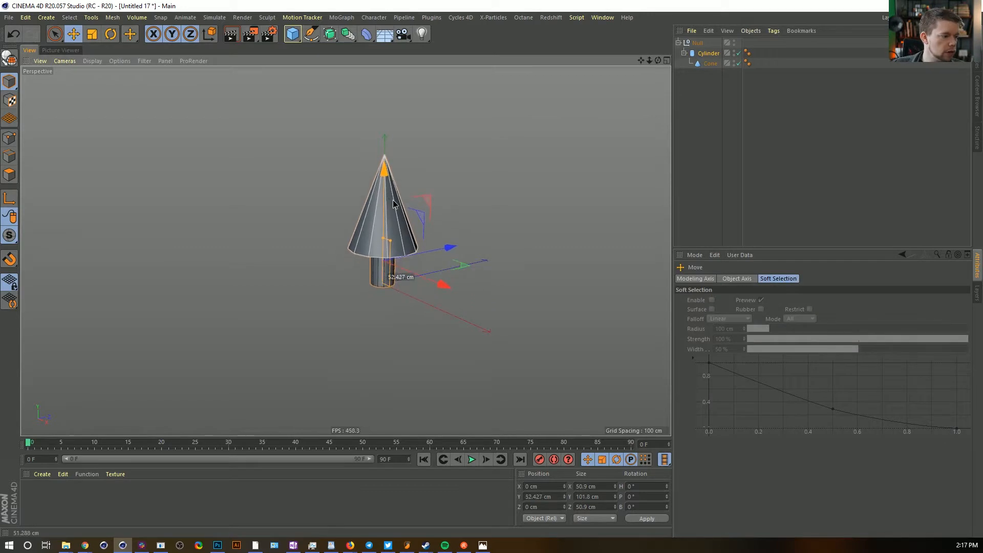
# Rename the null as Tree1
pyautogui.doubleClick(701, 44)
pyautogui.write('Tree1')
pyautogui.press('Return')
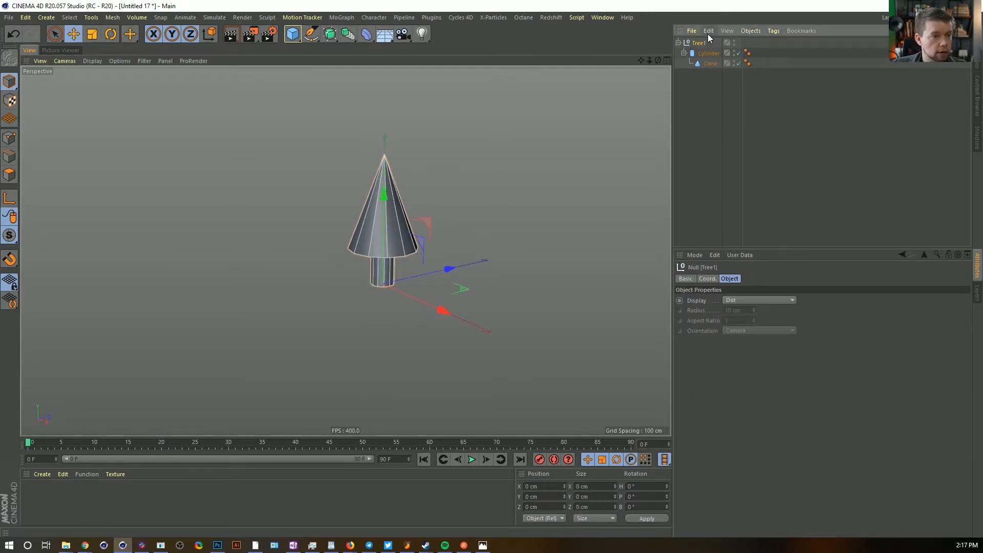
# Duplicate Tree1 and stretch the copy's cone to about 486 cm tall, keeping its base on the trunk
pyautogui.hotkey('ctrl', 'c')
pyautogui.hotkey('ctrl', 'v')
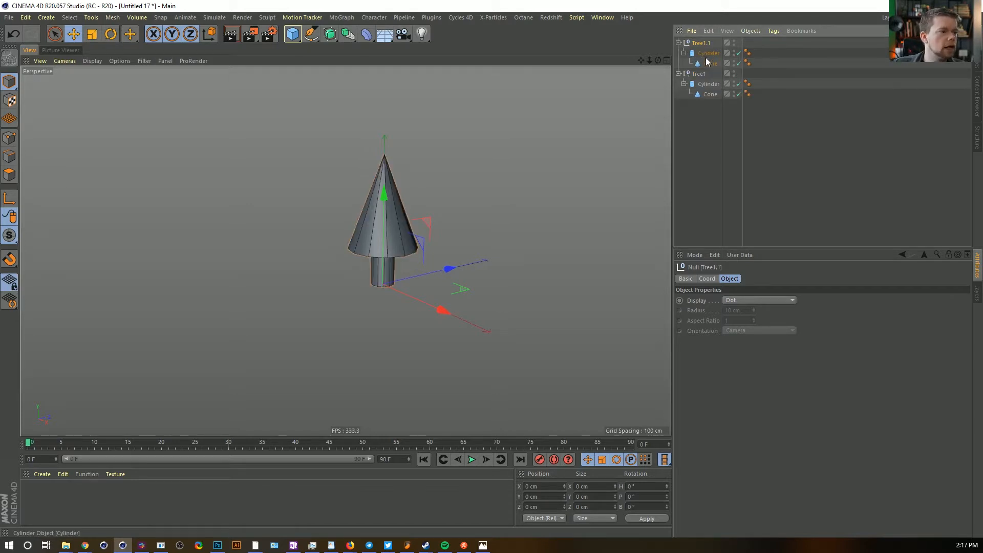
pyautogui.click(710, 64)
pyautogui.moveTo(387, 155); pyautogui.dragTo(394, 57)
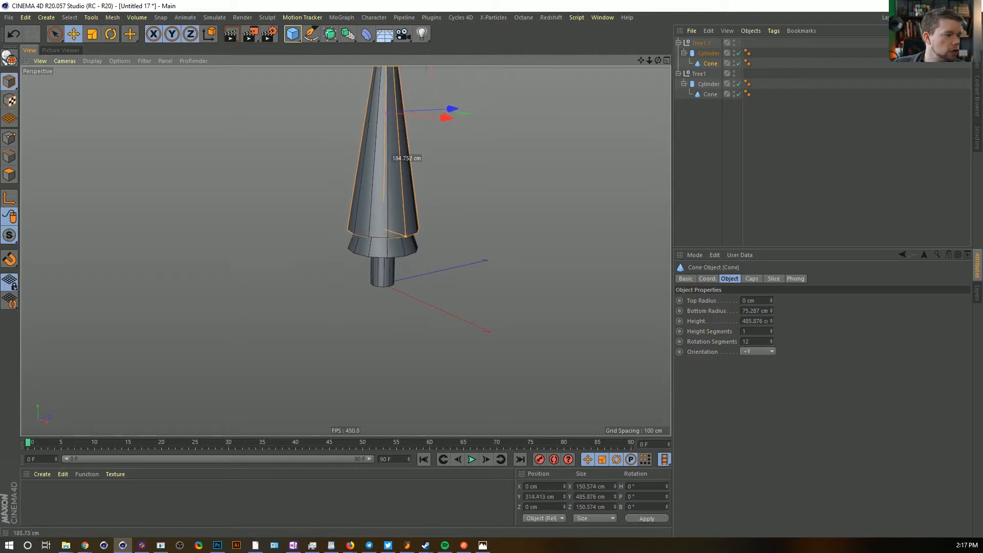
# Rename the duplicated tree with the stretched cone as Tree2
pyautogui.doubleClick(704, 44)
pyautogui.write('Tree2')
pyautogui.press('Return')
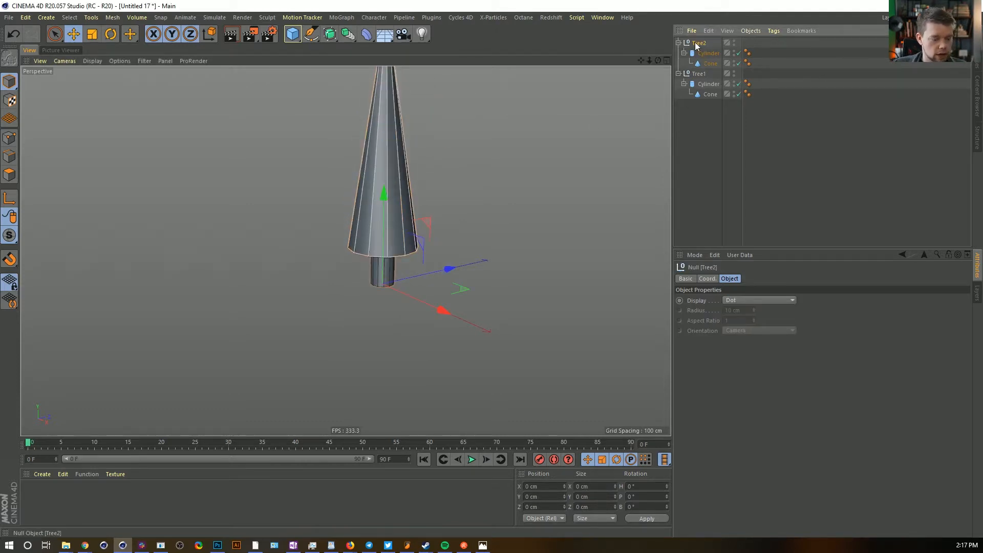
# Duplicate Tree1 again and collapse the Tree2 and original Tree1 hierarchies
pyautogui.click(698, 75)
pyautogui.hotkey('ctrl', 'c')
pyautogui.hotkey('ctrl', 'v')
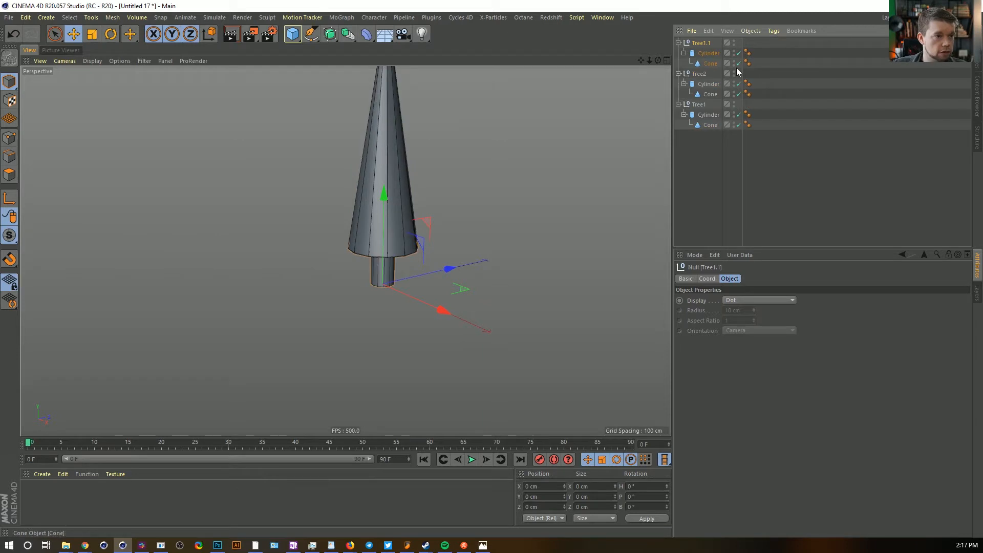
pyautogui.click(679, 74)
pyautogui.click(678, 84)
# Add a new null and name it Trees
pyautogui.click(49, 19)
pyautogui.moveTo(49, 32)
pyautogui.click(100, 33)
pyautogui.doubleClick(699, 43)
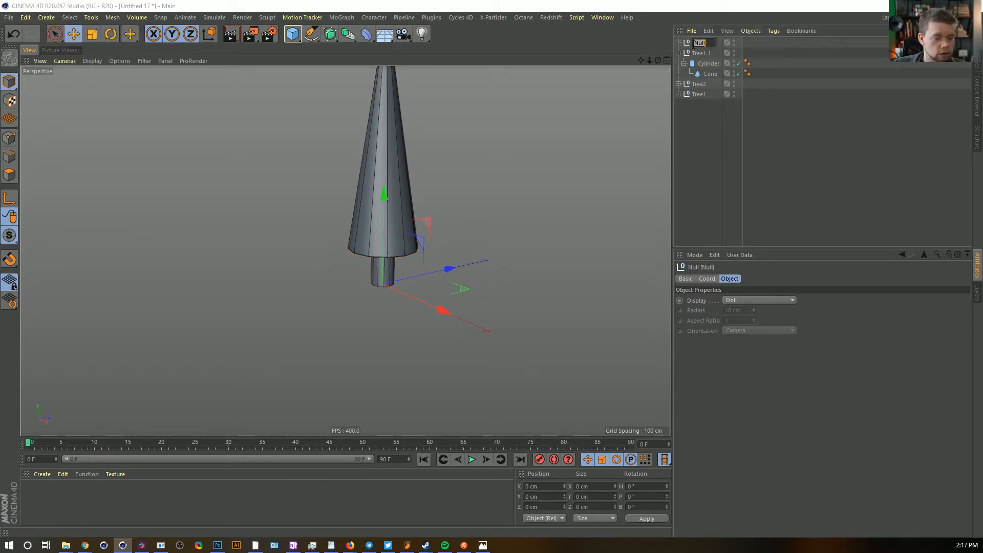
pyautogui.press('Return')
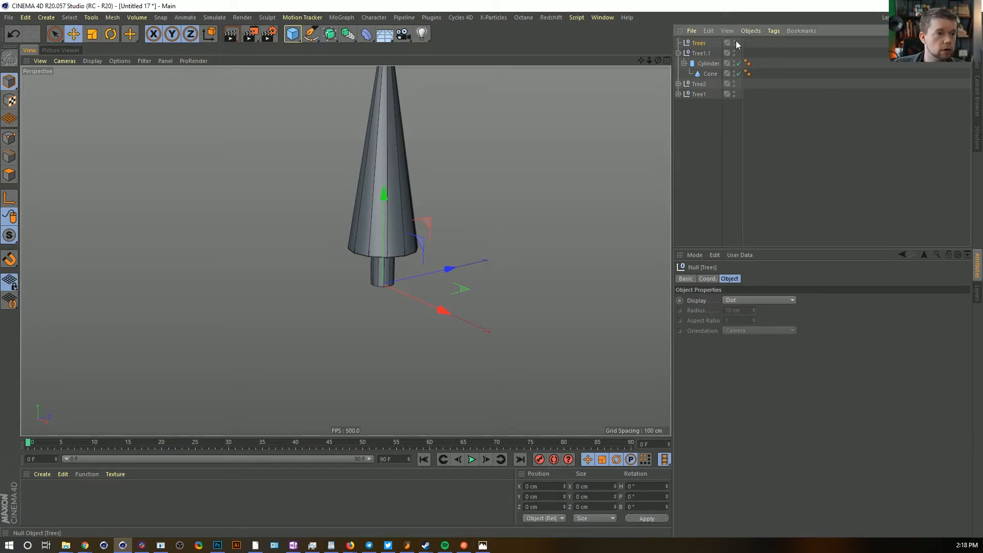
# Group Tree2 and Tree1 under the Trees null and hide the group
pyautogui.moveTo(697, 46); pyautogui.dragTo(700, 97)
pyautogui.click(696, 75)
pyautogui.keyDown('shift'); pyautogui.click(701, 86); pyautogui.keyUp('shift')
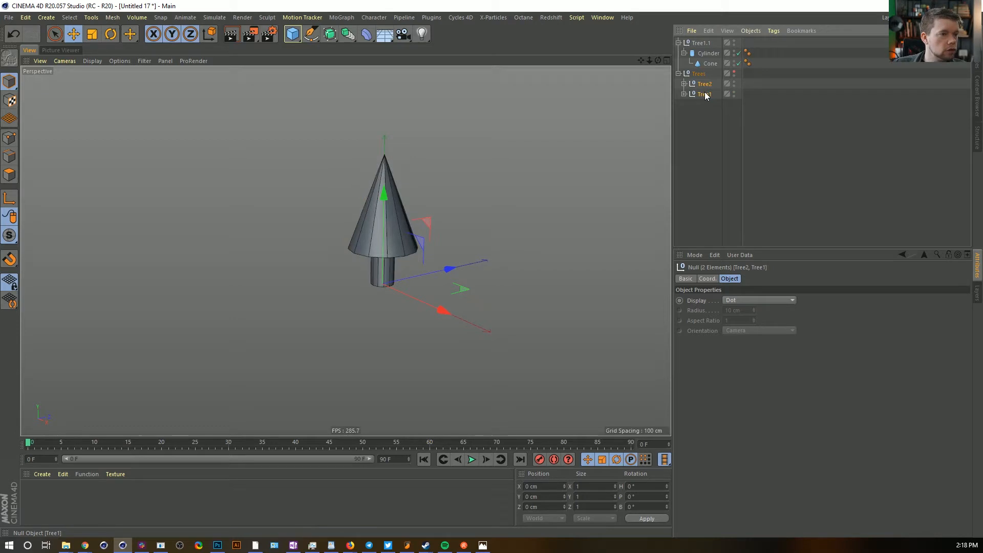
# Stack two copies of the cone above the original in Tree1.1, placing the uppermost at about 297 cm in Y
pyautogui.click(701, 44)
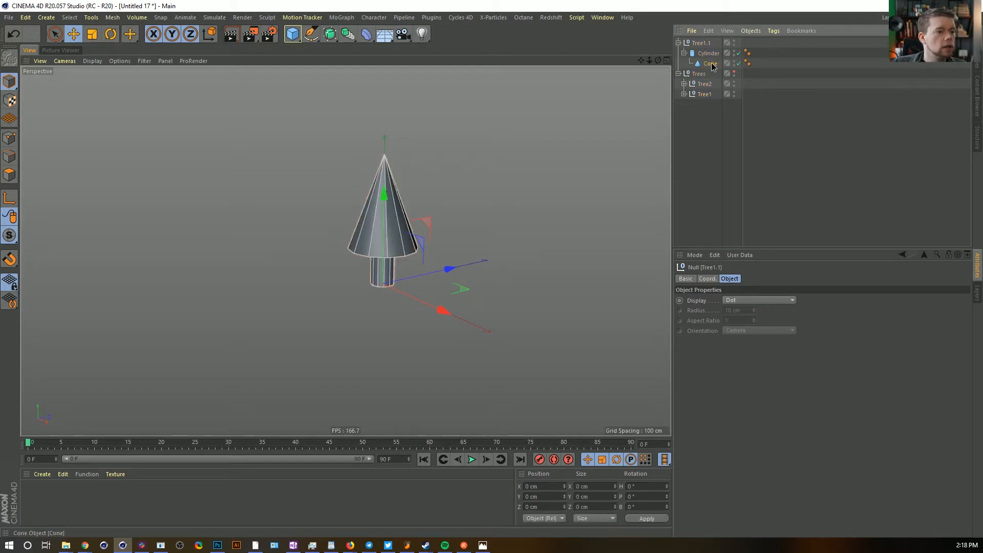
pyautogui.click(710, 64)
pyautogui.hotkey('ctrl', 'c')
pyautogui.hotkey('ctrl', 'v')
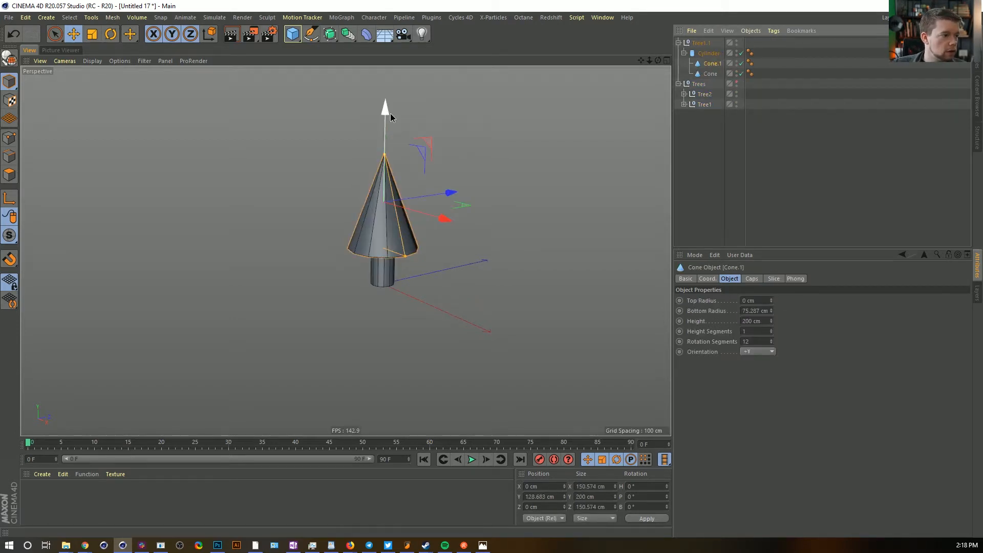
pyautogui.moveTo(390, 112); pyautogui.dragTo(396, 71)
pyautogui.moveTo(705, 63); pyautogui.dragTo(709, 61)
pyautogui.moveTo(386, 81); pyautogui.dragTo(389, 126)
pyautogui.scroll(-2, 388, 214)
pyautogui.keyDown('alt'); pyautogui.moveTo(389, 215); pyautogui.dragTo(391, 273, button='middle'); pyautogui.keyUp('alt')
pyautogui.moveTo(391, 273)
pyautogui.keyDown('alt'); pyautogui.mouseDown()
pyautogui.moveTo(515, 285)
pyautogui.moveTo(409, 290)
pyautogui.mouseUp(); pyautogui.keyUp('alt')
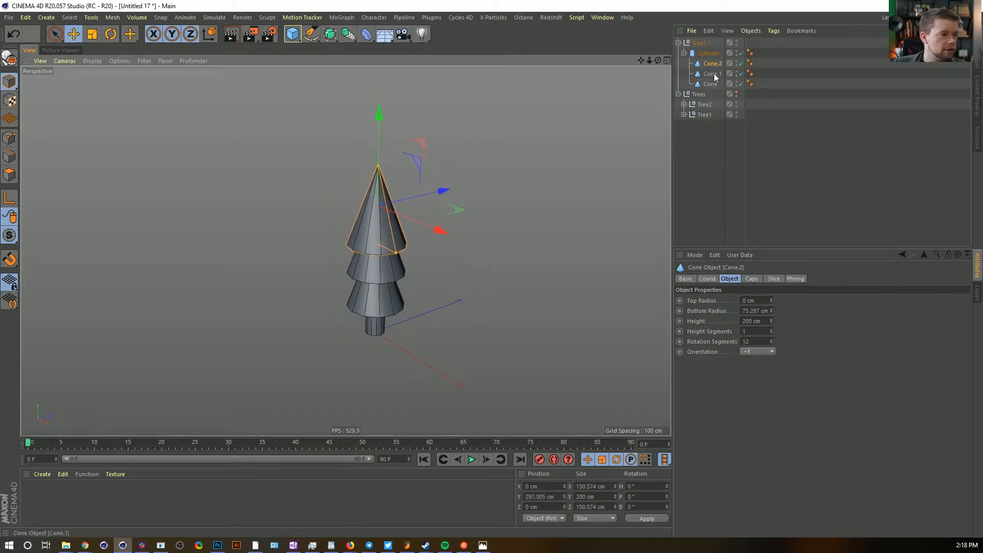
# Rename the three-tiered tree as Tree3
pyautogui.click(704, 45)
pyautogui.doubleClick(715, 43)
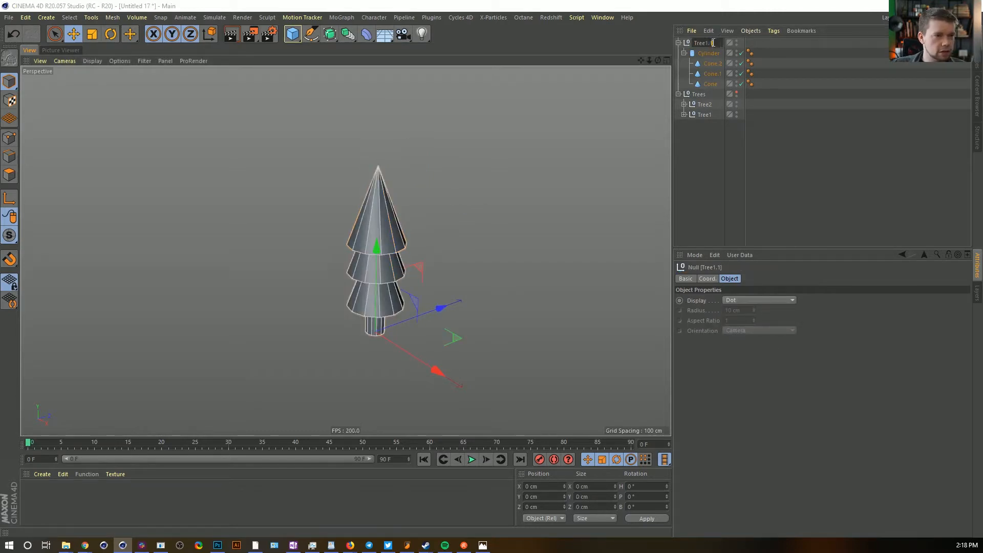
pyautogui.write('3')
pyautogui.press('Return')
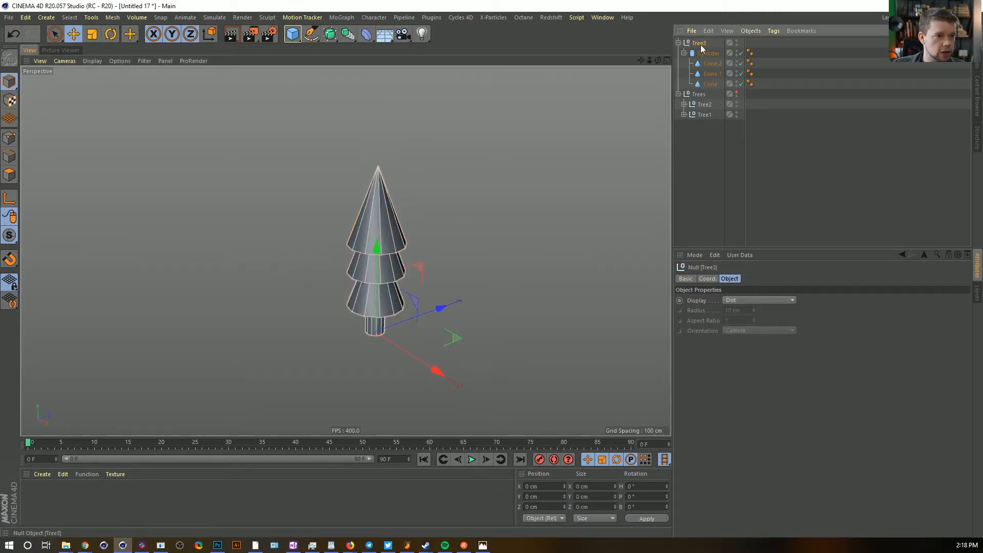
# Copy Tree1 out of the hidden Trees group to the top level and move Tree3 into the group
pyautogui.click(707, 115)
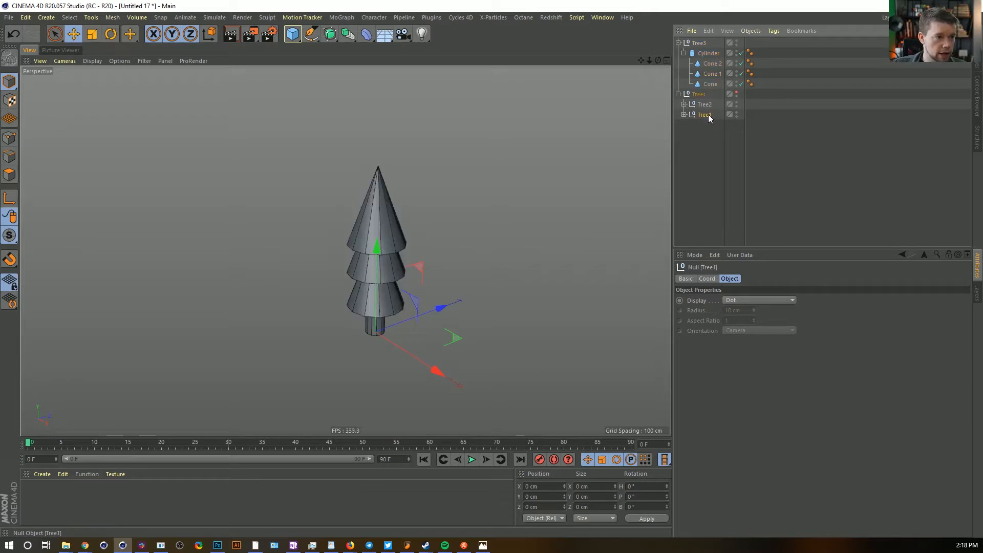
pyautogui.moveTo(708, 115); pyautogui.dragTo(705, 40)
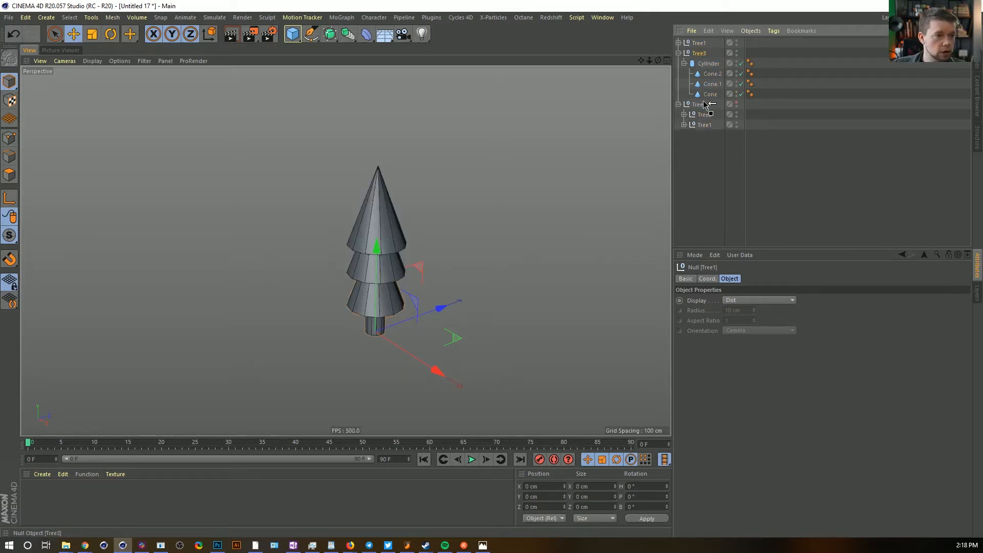
pyautogui.moveTo(702, 98); pyautogui.dragTo(705, 106)
# Give the copied tree's cone a bottom cap fillet with 1 fillet segment and a radius of about 75 cm
pyautogui.click(678, 43)
pyautogui.click(710, 64)
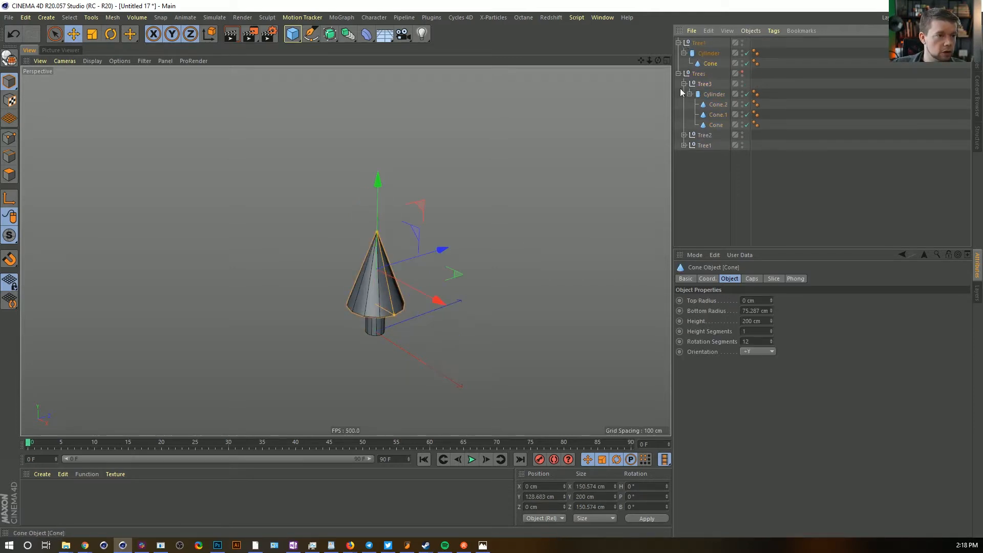
pyautogui.keyDown('alt'); pyautogui.moveTo(490, 276); pyautogui.dragTo(488, 211); pyautogui.keyUp('alt')
pyautogui.keyDown('alt'); pyautogui.moveTo(488, 211); pyautogui.dragTo(492, 147, button='middle'); pyautogui.keyUp('alt')
pyautogui.scroll(2, 379, 215)
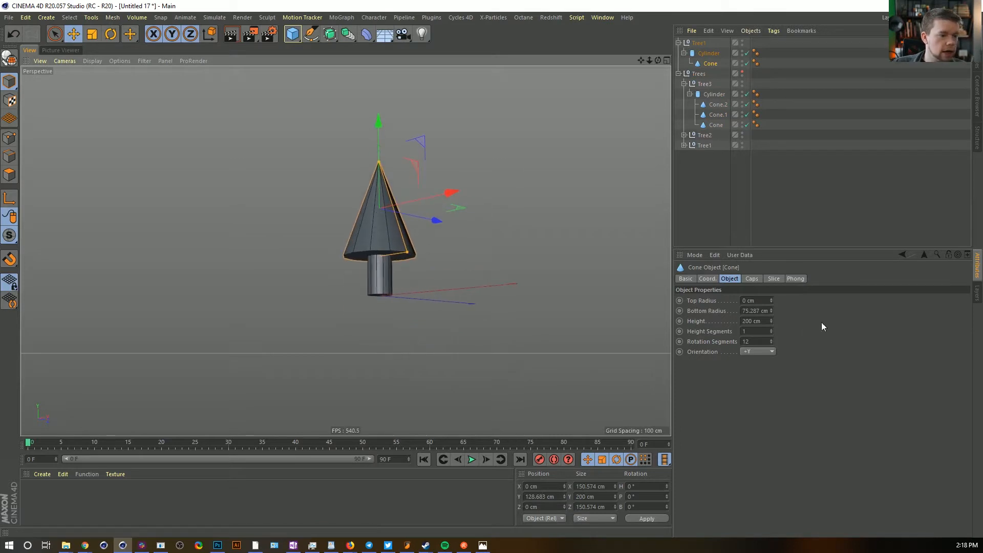
pyautogui.click(750, 279)
pyautogui.click(778, 330)
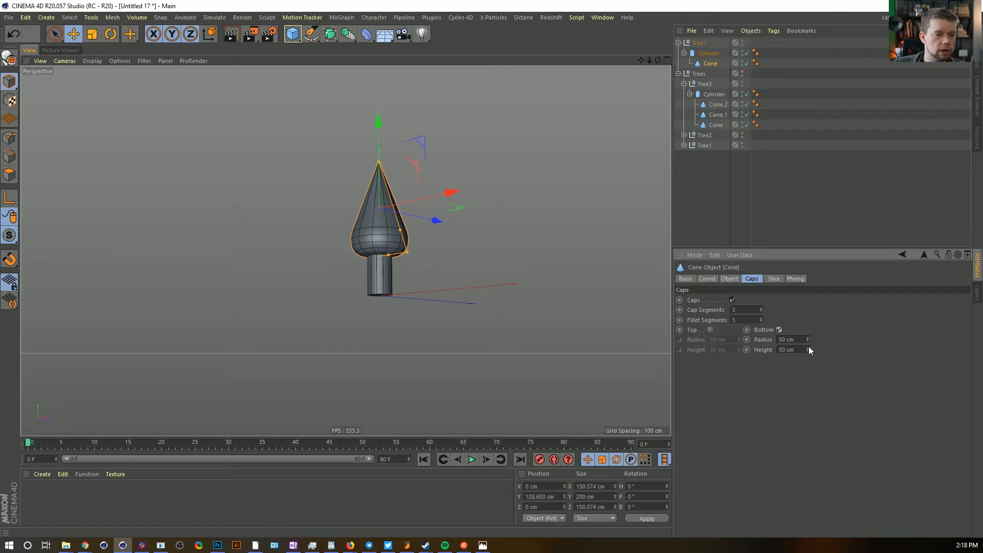
pyautogui.moveTo(760, 322); pyautogui.dragTo(809, 320)
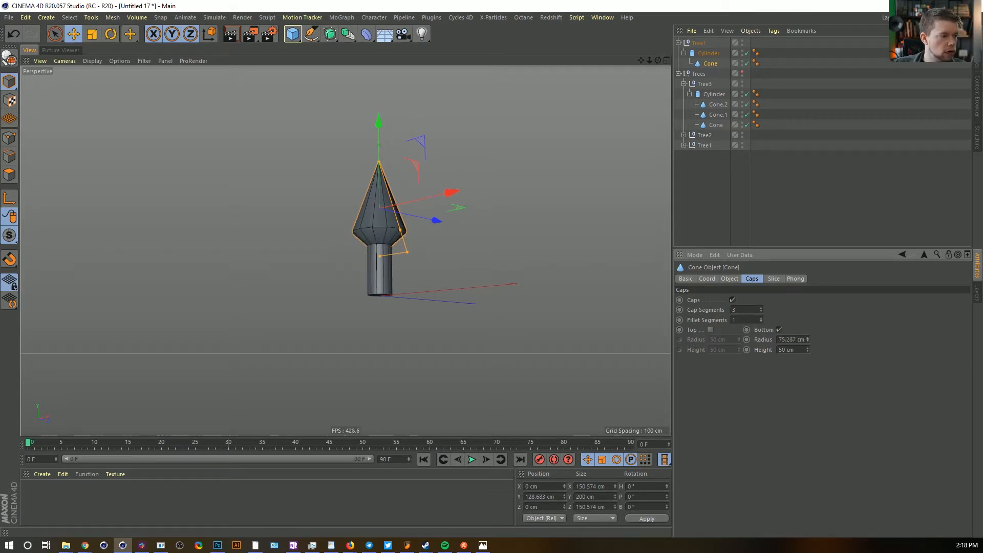
# Widen the filleted cone's bottom radius to about 146 cm and stretch its height to about 338 cm
pyautogui.click(729, 279)
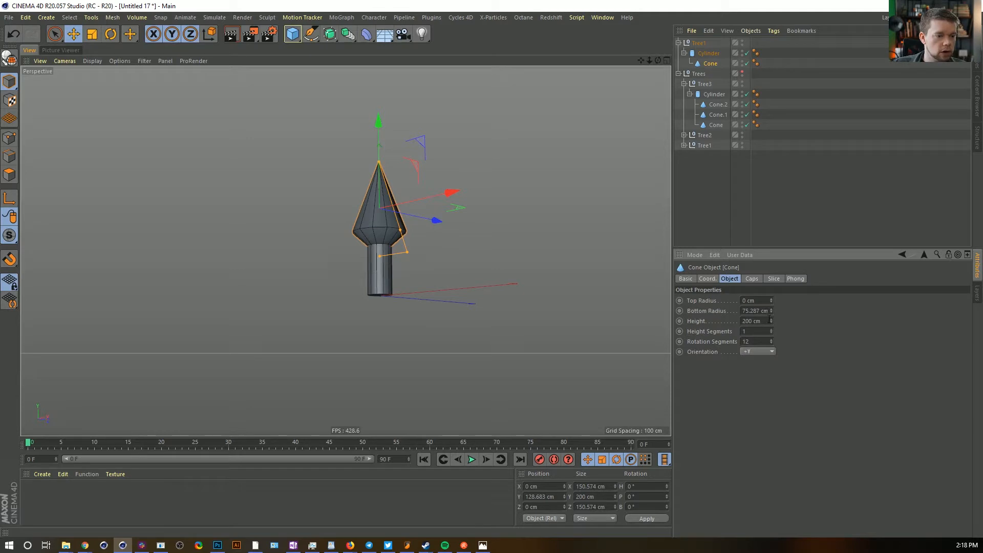
pyautogui.moveTo(770, 311); pyautogui.dragTo(771, 275)
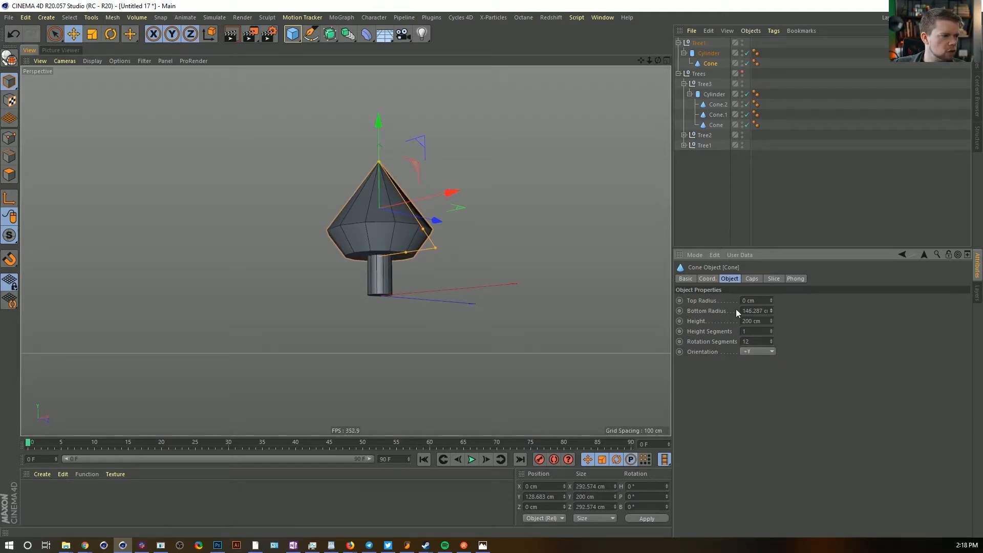
pyautogui.keyDown('alt'); pyautogui.moveTo(346, 250); pyautogui.dragTo(264, 221); pyautogui.keyUp('alt')
pyautogui.moveTo(382, 152); pyautogui.dragTo(381, 77)
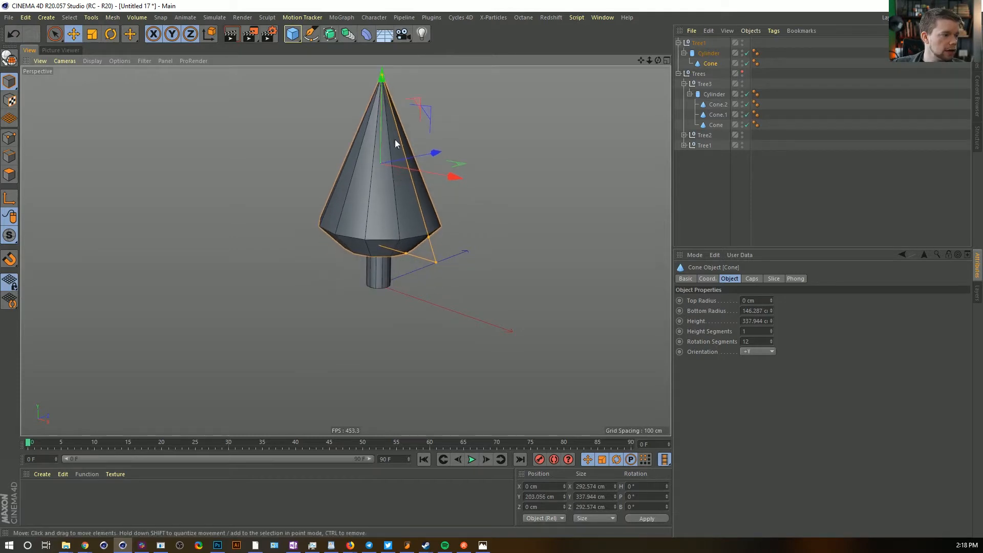
# Rename the tree with the filleted cone as Tree4
pyautogui.doubleClick(706, 43)
pyautogui.write('4')
pyautogui.press('Return')
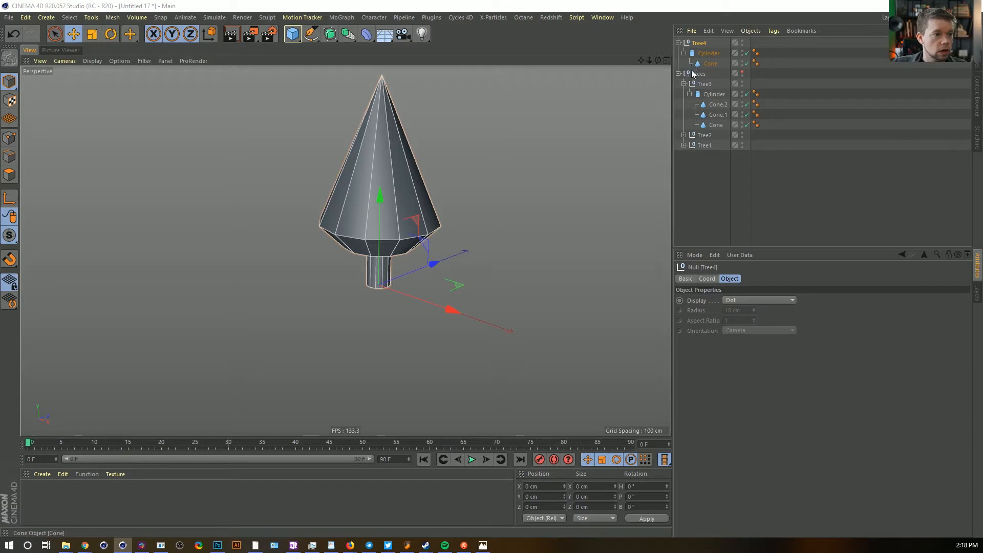
# Move Tree4 into the Trees group, collapse the tree hierarchies, and make the group visible again
pyautogui.moveTo(689, 43); pyautogui.dragTo(703, 79)
pyautogui.click(684, 84)
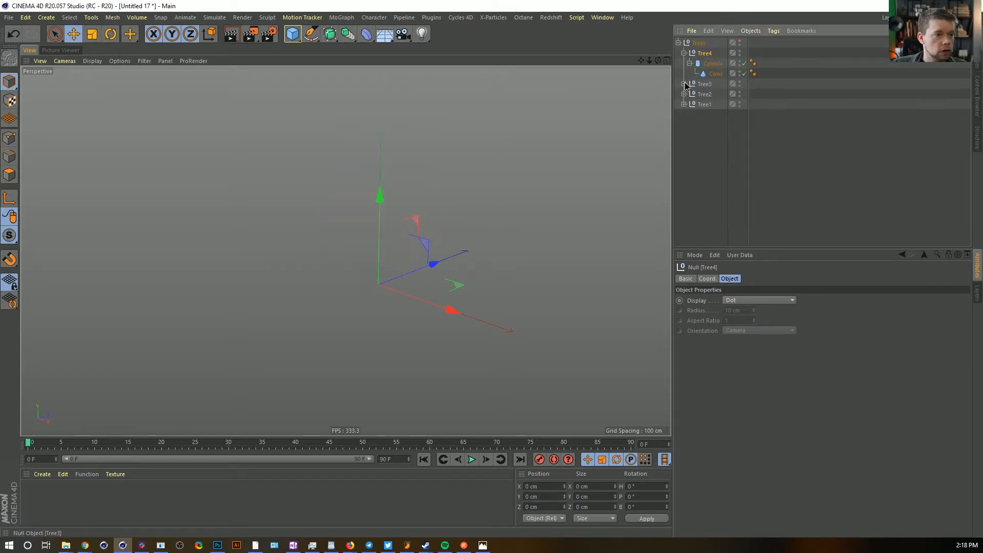
pyautogui.click(684, 53)
pyautogui.click(727, 43)
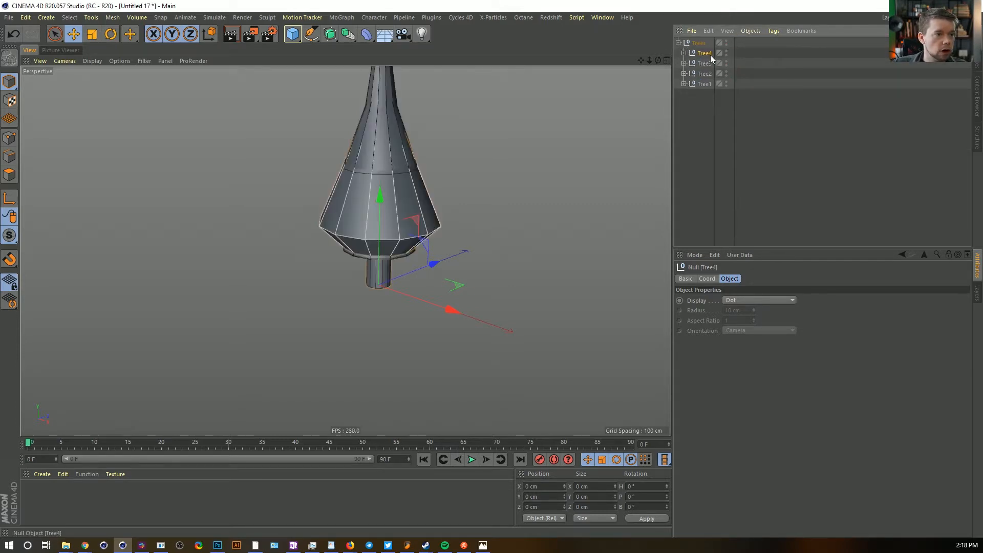
# Select Tree1 through Tree4 together inside the Trees group
pyautogui.click(704, 84)
pyautogui.keyDown('shift'); pyautogui.click(705, 54); pyautogui.keyUp('shift')
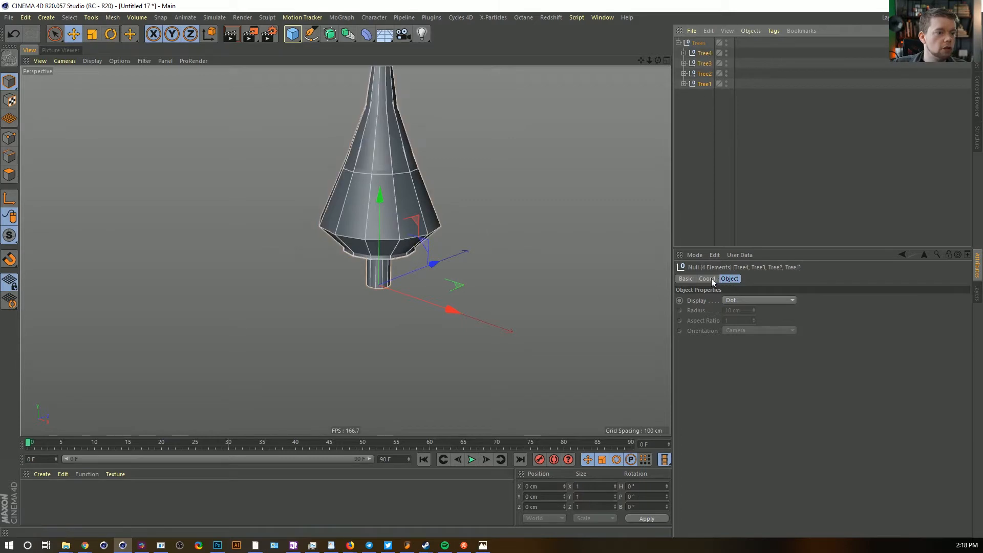
pyautogui.keyDown('alt'); pyautogui.moveTo(419, 249); pyautogui.dragTo(403, 285); pyautogui.keyUp('alt')
pyautogui.keyDown('alt'); pyautogui.moveTo(417, 271); pyautogui.dragTo(401, 312, button='middle'); pyautogui.keyUp('alt')
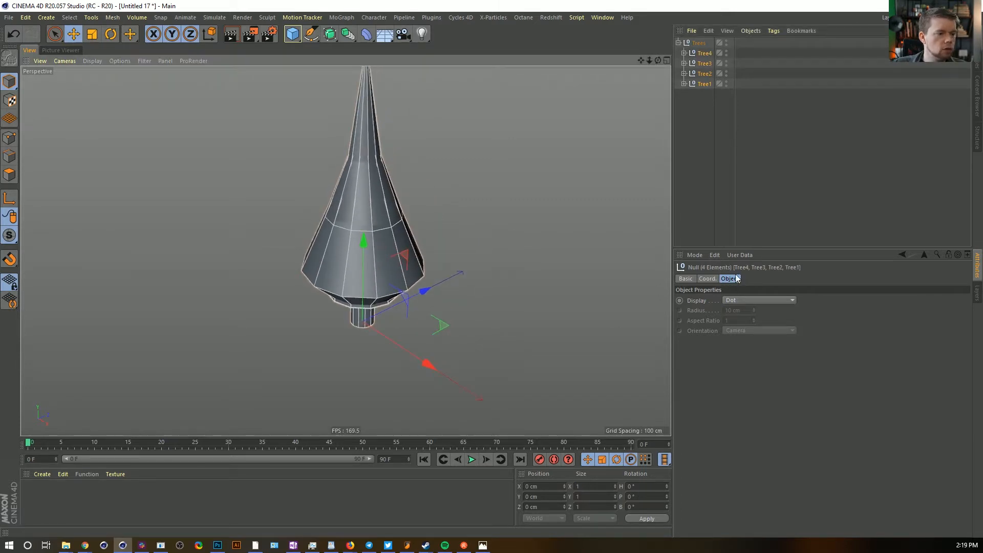
# Try adding a cube primitive to the scene, and undo it
pyautogui.click(292, 34)
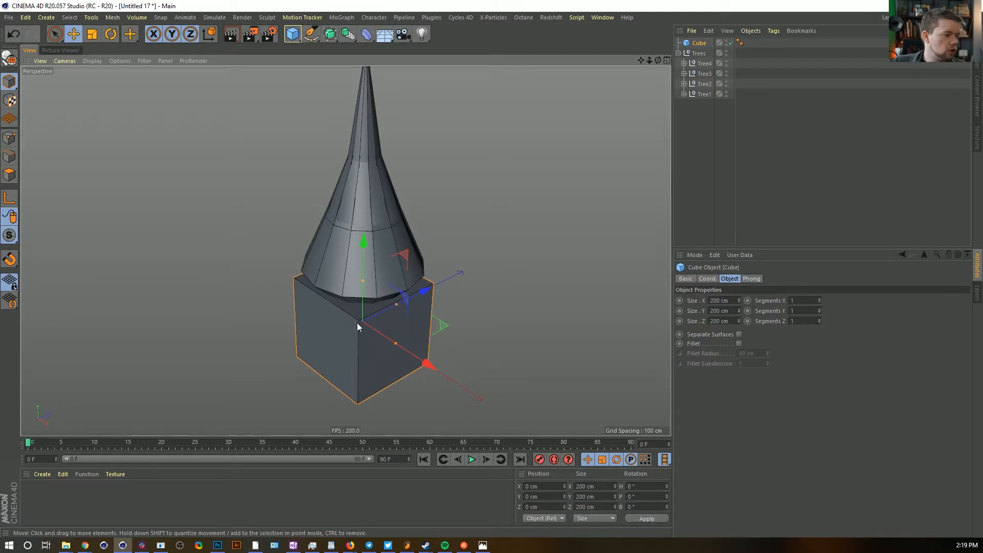
pyautogui.hotkey('ctrl', 'z')
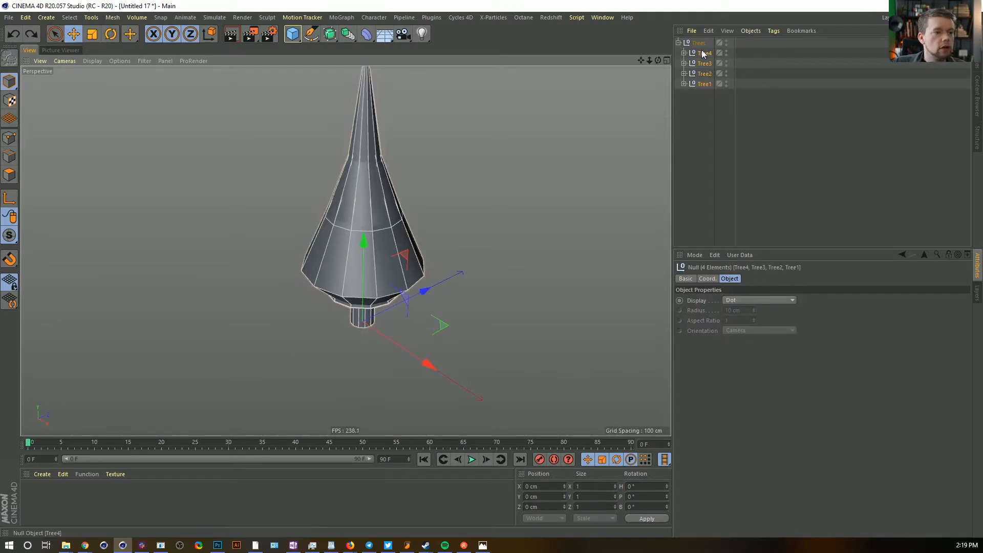
# Try to spread the four selected trees along X by entering x*300 as their X position
pyautogui.click(706, 278)
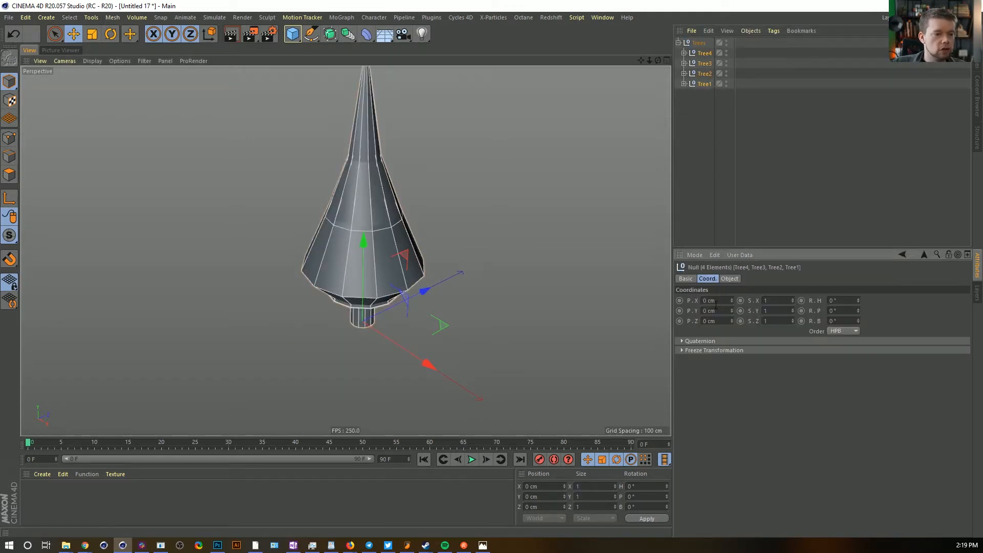
pyautogui.click(722, 300)
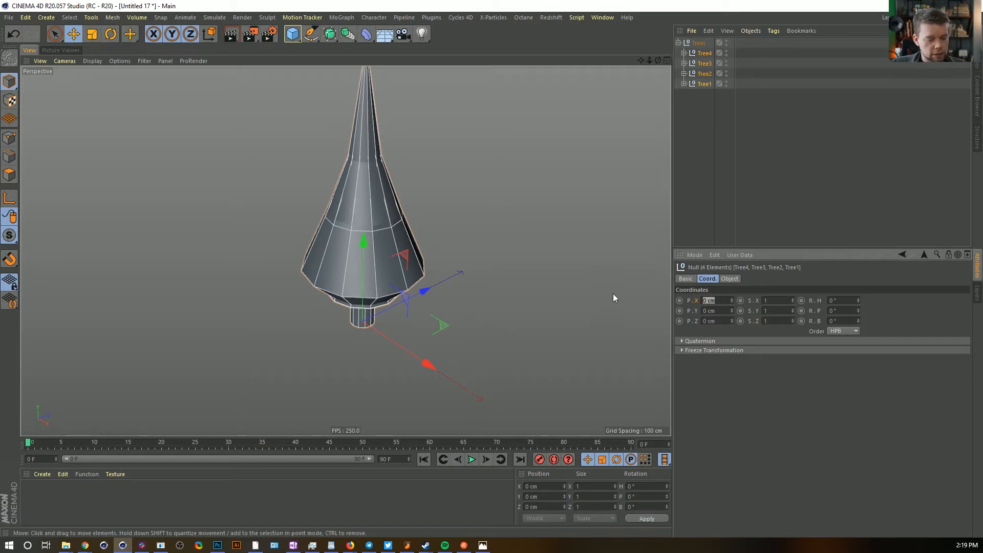
pyautogui.write('x')
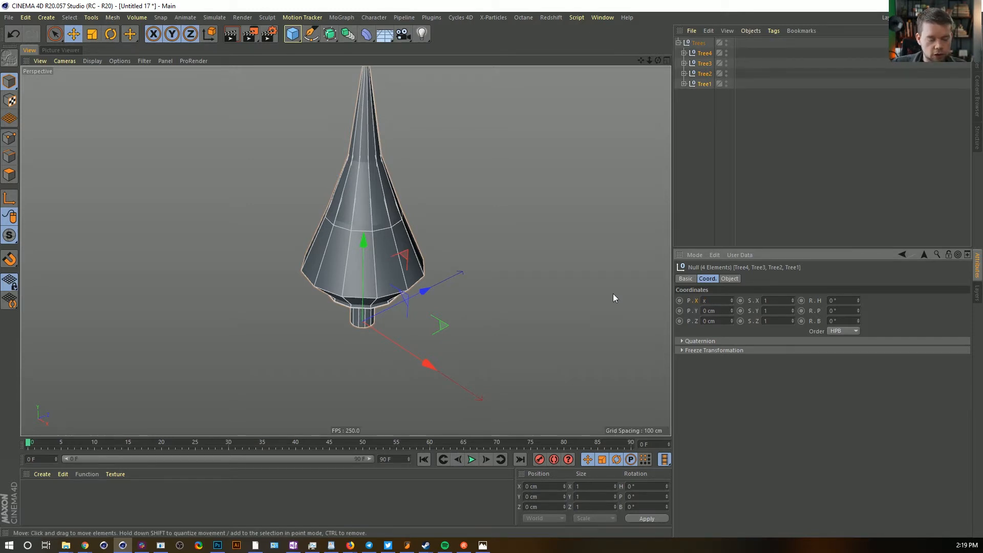
pyautogui.write('*300')
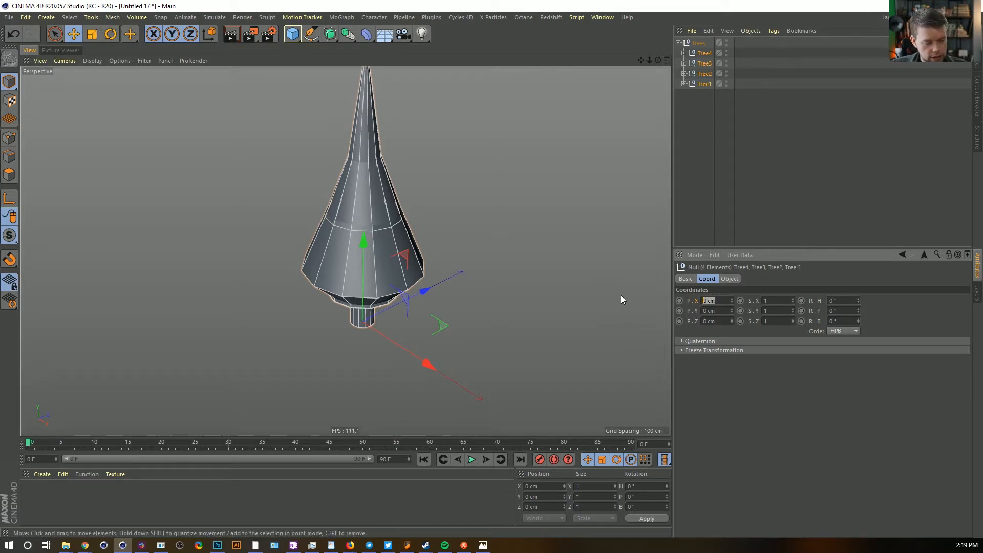
pyautogui.write('x*300')
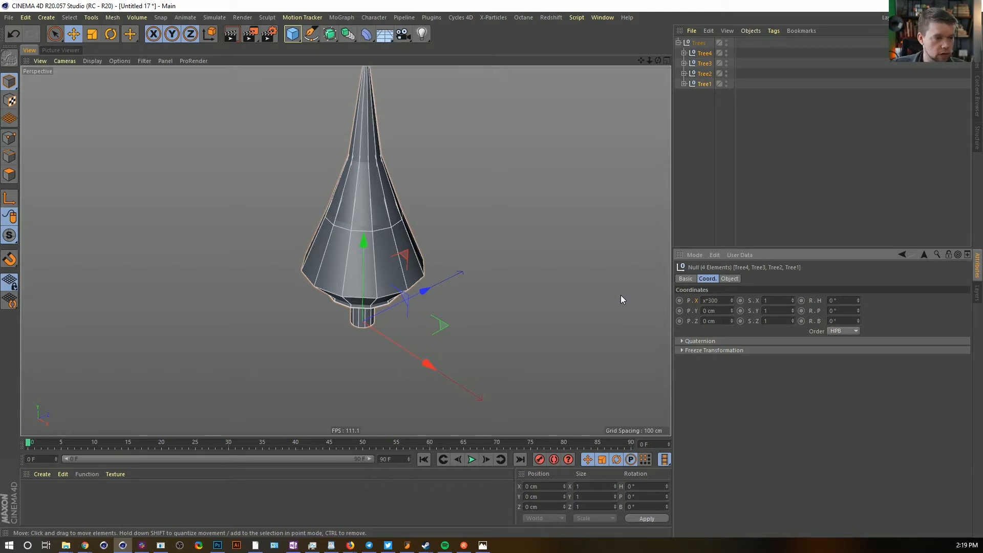
pyautogui.press('Return')
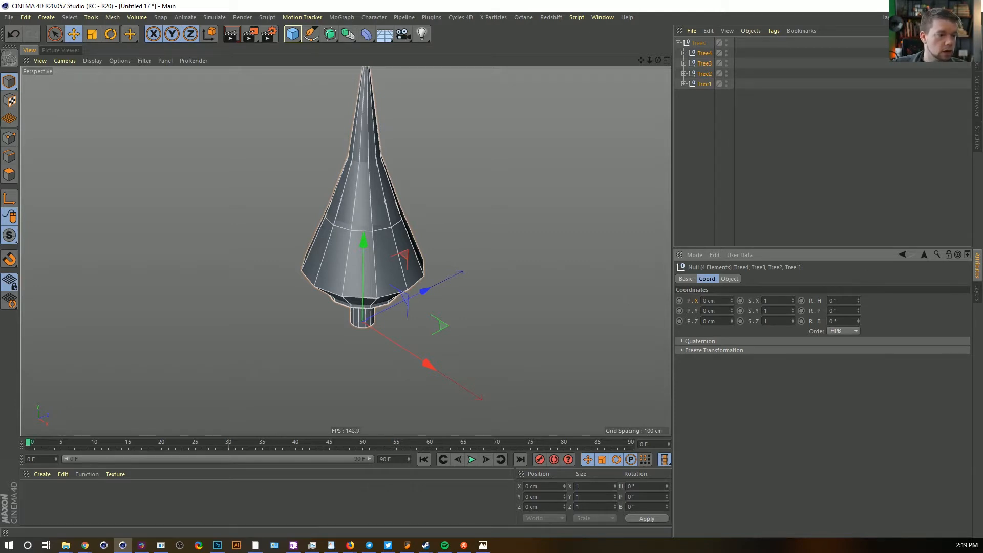
pyautogui.click(727, 301)
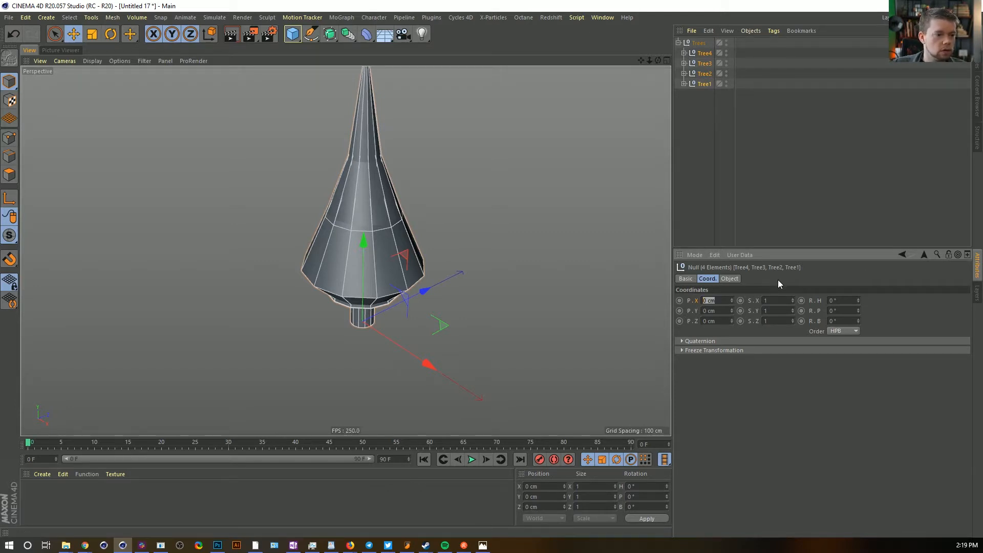
# Try moving Tree4 alone about 202 cm along Z, and undo the move
pyautogui.click(705, 54)
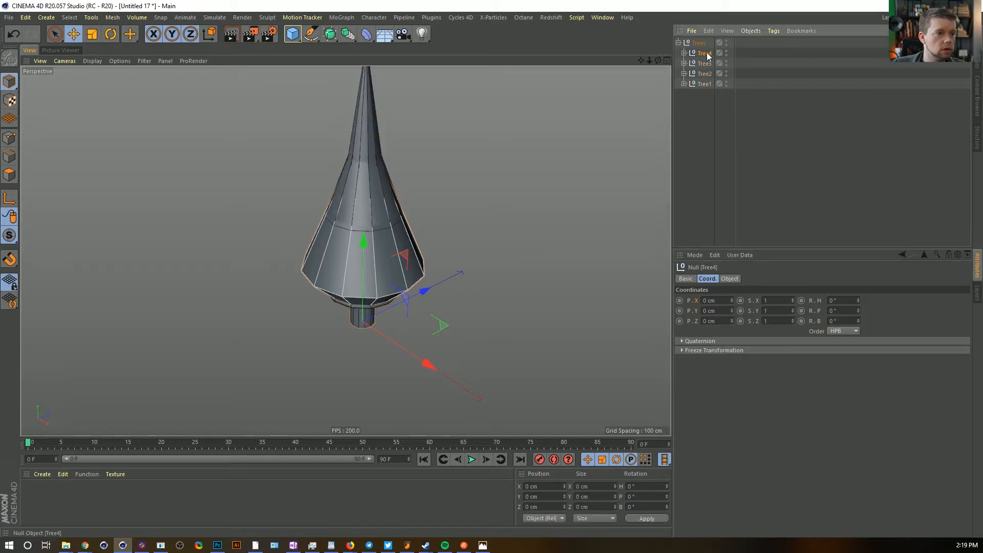
pyautogui.moveTo(424, 288); pyautogui.dragTo(494, 272)
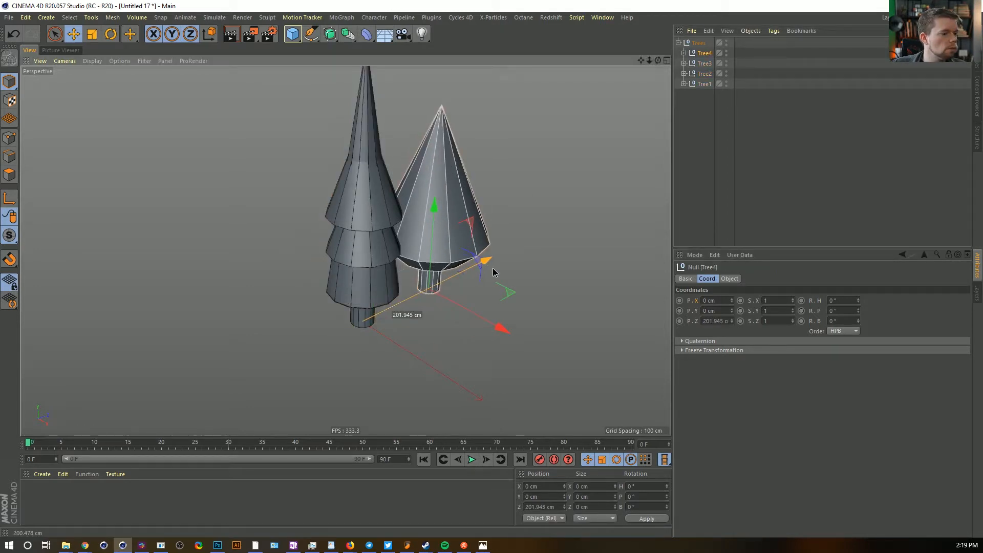
pyautogui.hotkey('ctrl', 'z')
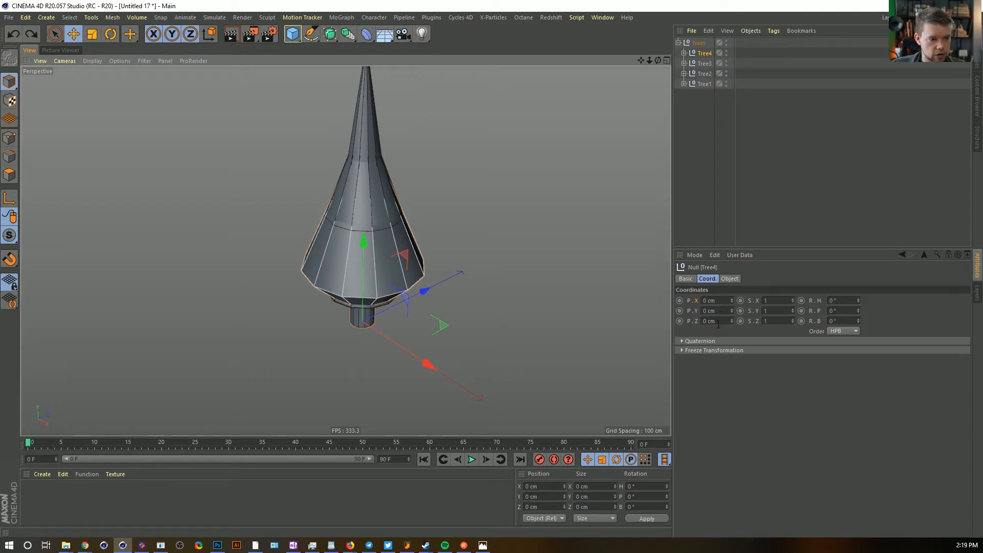
pyautogui.click(715, 321)
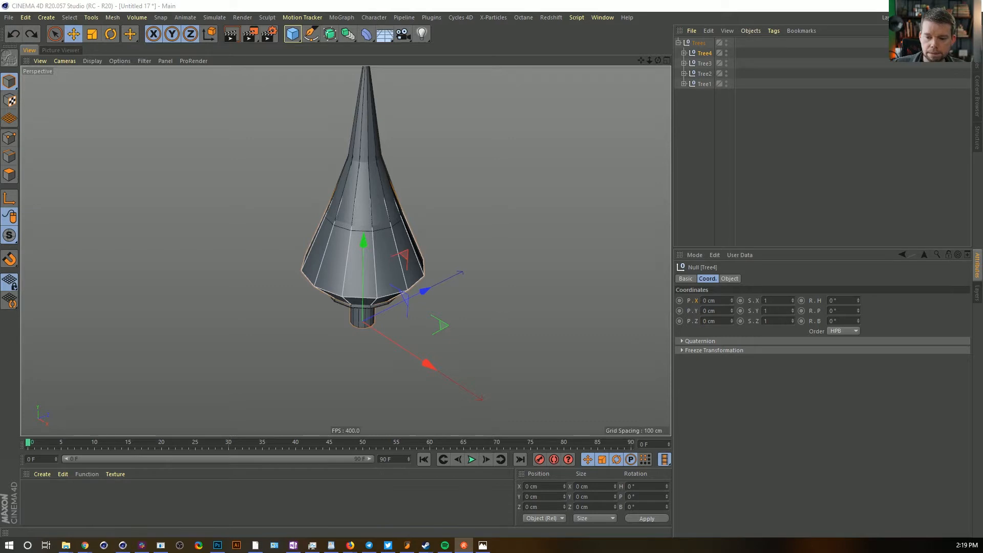
# Try to space Tree1 through Tree4 along Z by entering the formula x*300 as their shared Z position
pyautogui.click(705, 54)
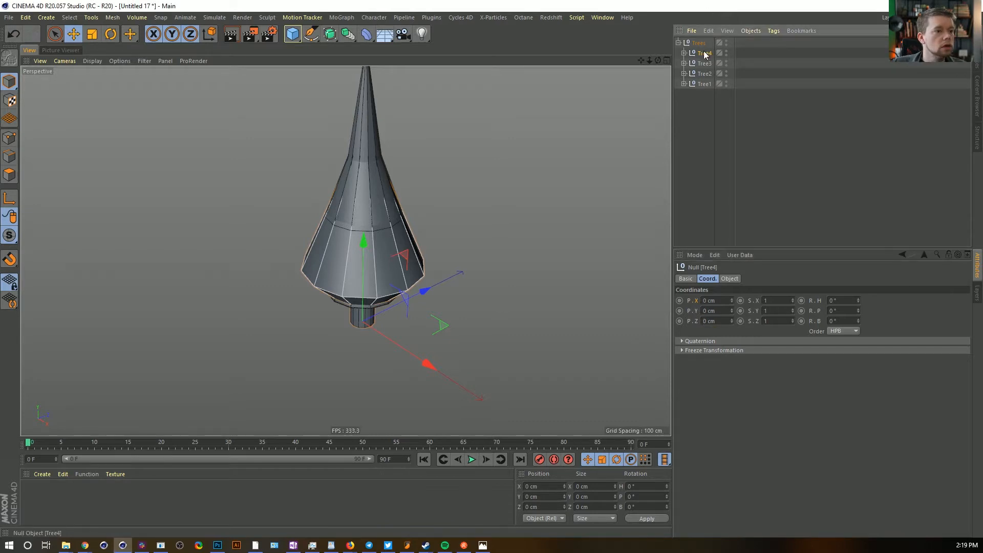
pyautogui.keyDown('shift'); pyautogui.click(705, 84); pyautogui.keyUp('shift')
pyautogui.click(723, 321)
pyautogui.write('x*300')
pyautogui.press('BackSpace')
pyautogui.press('BackSpace')
pyautogui.press('BackSpace')
pyautogui.press('BackSpace')
pyautogui.press('BackSpace')
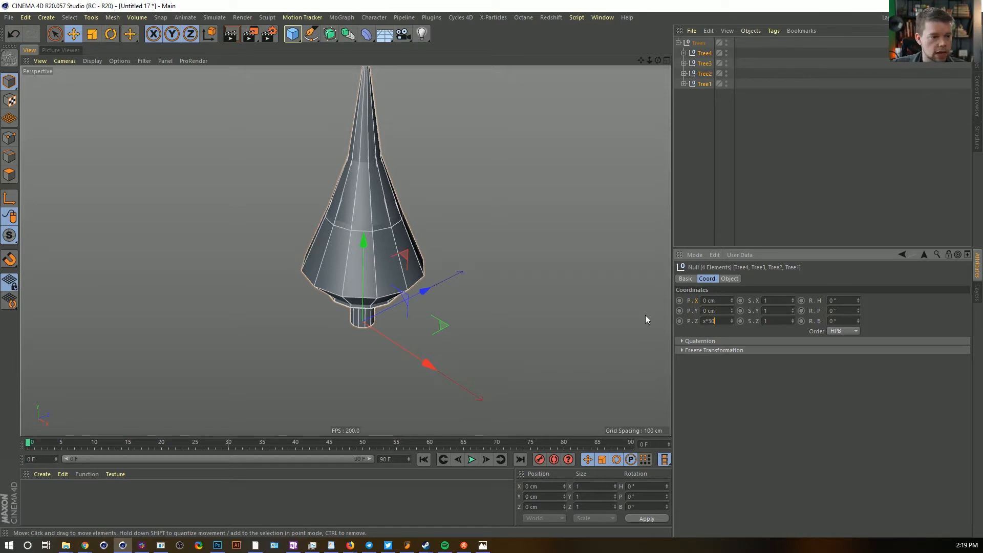
pyautogui.write('r')
pyautogui.write('300')
pyautogui.press('Return')
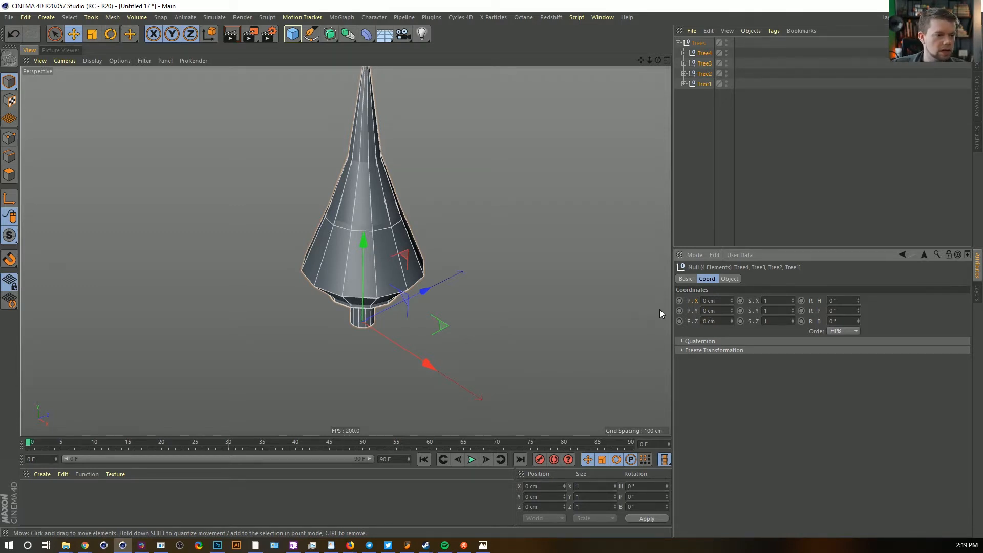
# Spread Tree2, Tree3 and Tree4 into a row along Z beside Tree1, with Tree3 at about 477 cm and Tree4 at about 753 cm
pyautogui.click(705, 64)
pyautogui.keyDown('ctrl'); pyautogui.click(704, 53); pyautogui.keyUp('ctrl')
pyautogui.keyDown('ctrl'); pyautogui.click(704, 74); pyautogui.keyUp('ctrl')
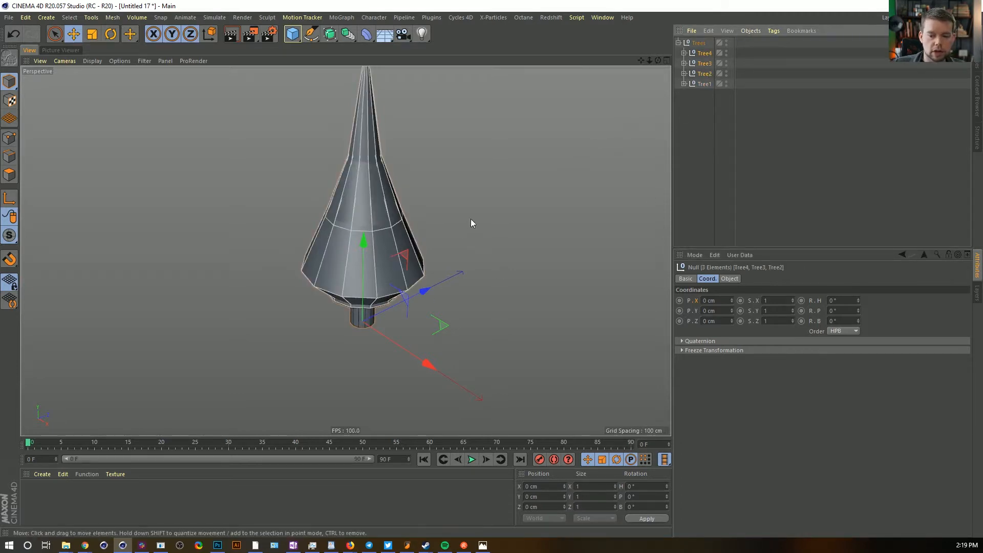
pyautogui.moveTo(431, 291); pyautogui.dragTo(551, 258)
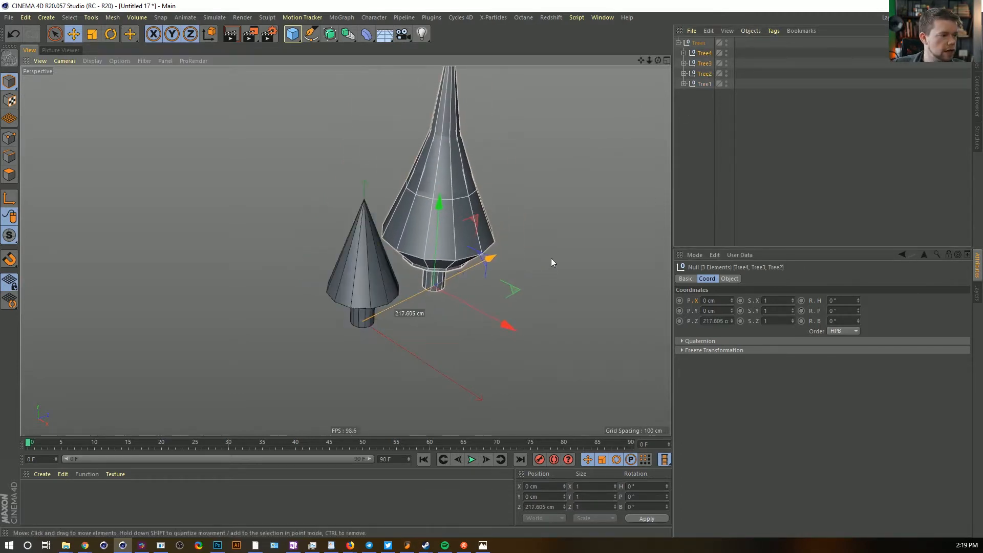
pyautogui.keyDown('ctrl'); pyautogui.click(704, 74); pyautogui.keyUp('ctrl')
pyautogui.moveTo(487, 259); pyautogui.dragTo(602, 201)
pyautogui.keyDown('ctrl'); pyautogui.click(704, 64); pyautogui.keyUp('ctrl')
pyautogui.keyDown('alt'); pyautogui.moveTo(563, 225); pyautogui.dragTo(523, 198); pyautogui.keyUp('alt')
pyautogui.scroll(-2, 519, 185)
pyautogui.keyDown('alt'); pyautogui.moveTo(523, 198); pyautogui.dragTo(520, 217, button='middle'); pyautogui.keyUp('alt')
pyautogui.keyDown('alt'); pyautogui.moveTo(520, 217); pyautogui.dragTo(515, 212); pyautogui.keyUp('alt')
pyautogui.scroll(3, 518, 215)
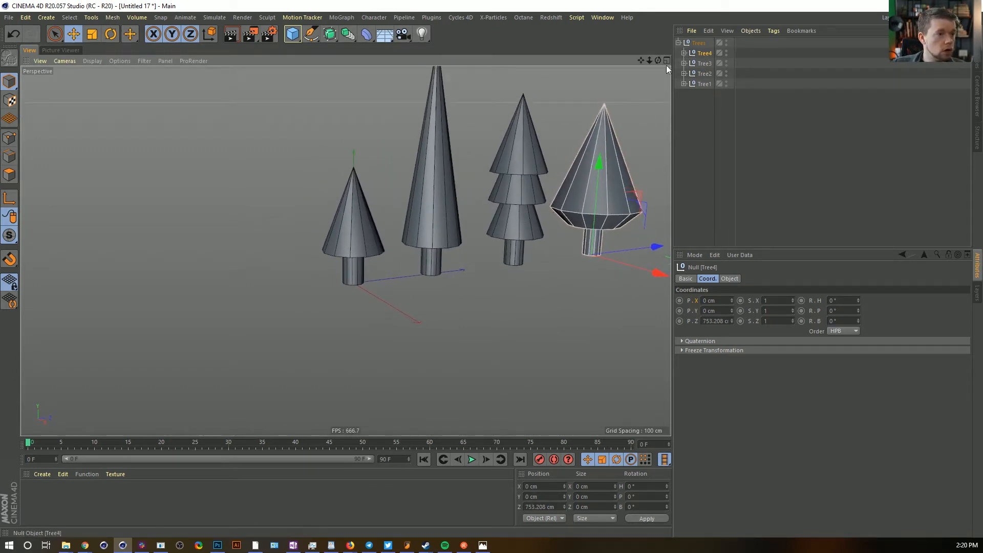
# Lower Tree2's cone to about 232 cm in Y and move Tree3's three cones down together to shorten the visible trunks
pyautogui.scroll(-3, 476, 194)
pyautogui.click(494, 198)
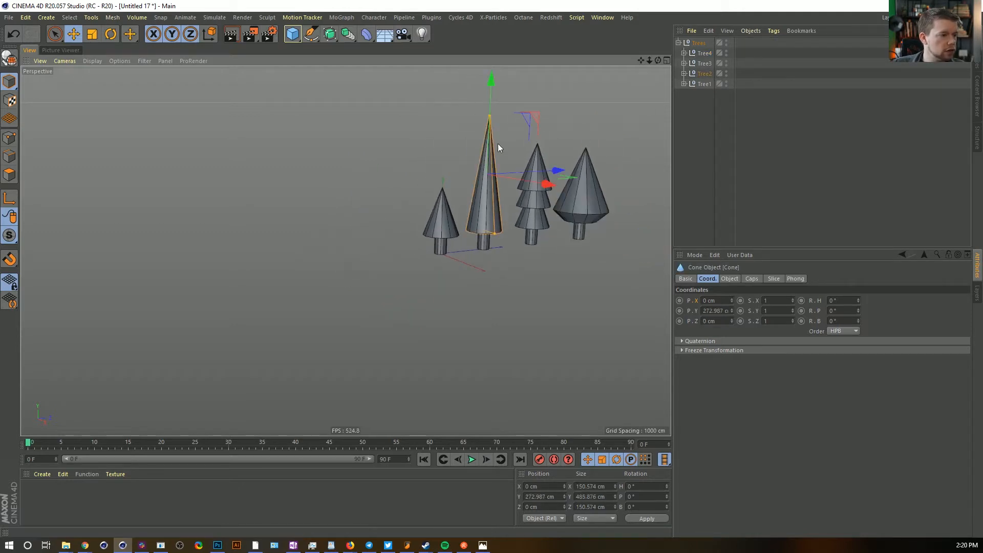
pyautogui.moveTo(492, 99); pyautogui.dragTo(493, 110)
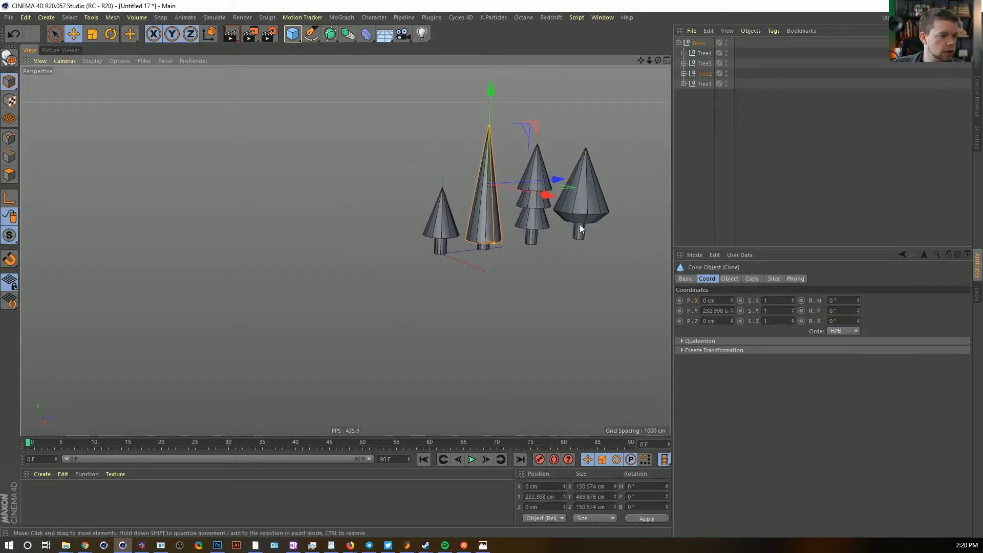
pyautogui.click(539, 222)
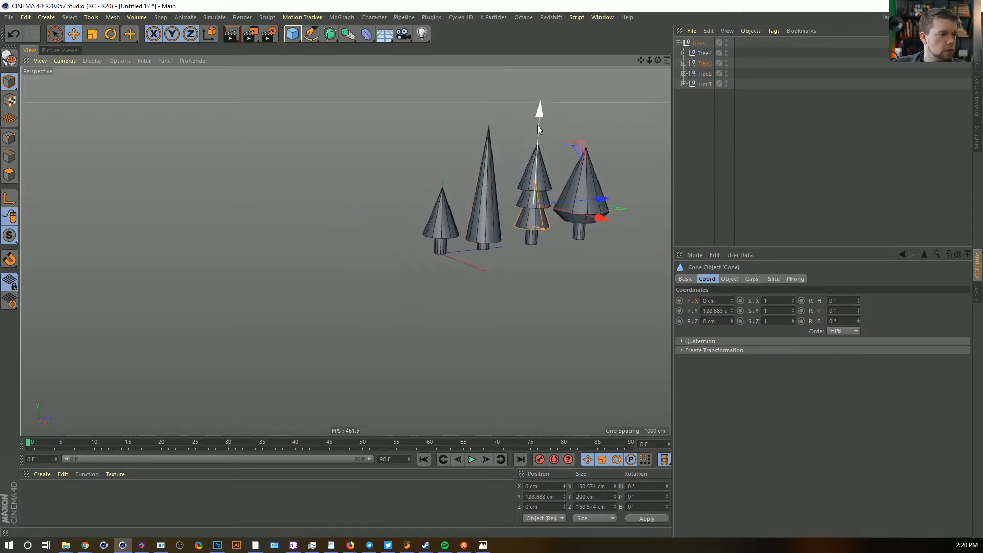
pyautogui.keyDown('shift'); pyautogui.click(523, 200); pyautogui.keyUp('shift')
pyautogui.keyDown('shift'); pyautogui.click(525, 170); pyautogui.keyUp('shift')
pyautogui.moveTo(537, 129); pyautogui.dragTo(537, 136)
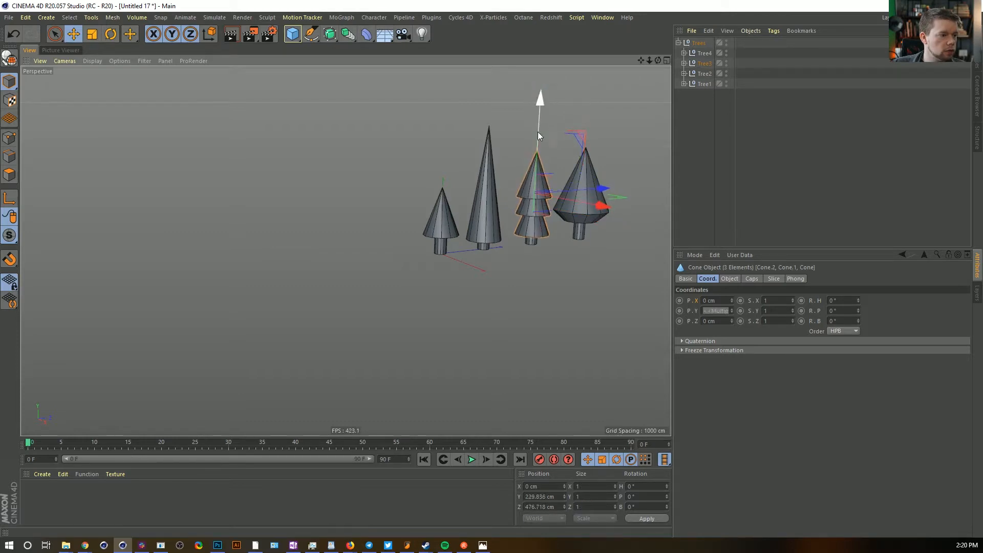
# Scale Tree1 up uniformly until its cone is about 333 cm tall, and lower that cone to about 147 cm in Y
pyautogui.click(438, 253)
pyautogui.click(688, 83)
pyautogui.press('t')
pyautogui.moveTo(503, 330); pyautogui.dragTo(626, 290)
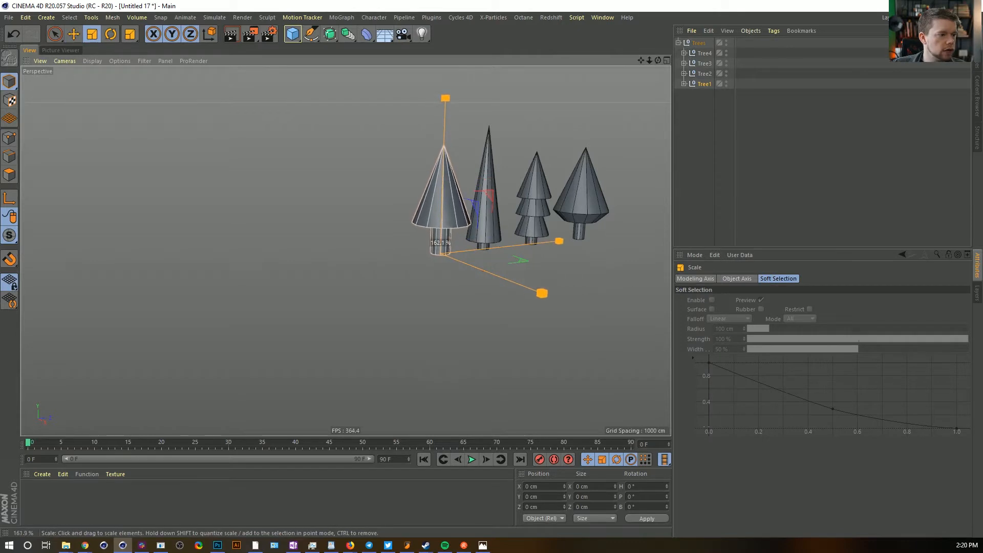
pyautogui.click(448, 191)
pyautogui.press('e')
pyautogui.moveTo(449, 106); pyautogui.dragTo(438, 120)
pyautogui.keyDown('alt'); pyautogui.moveTo(475, 212); pyautogui.dragTo(475, 215); pyautogui.keyUp('alt')
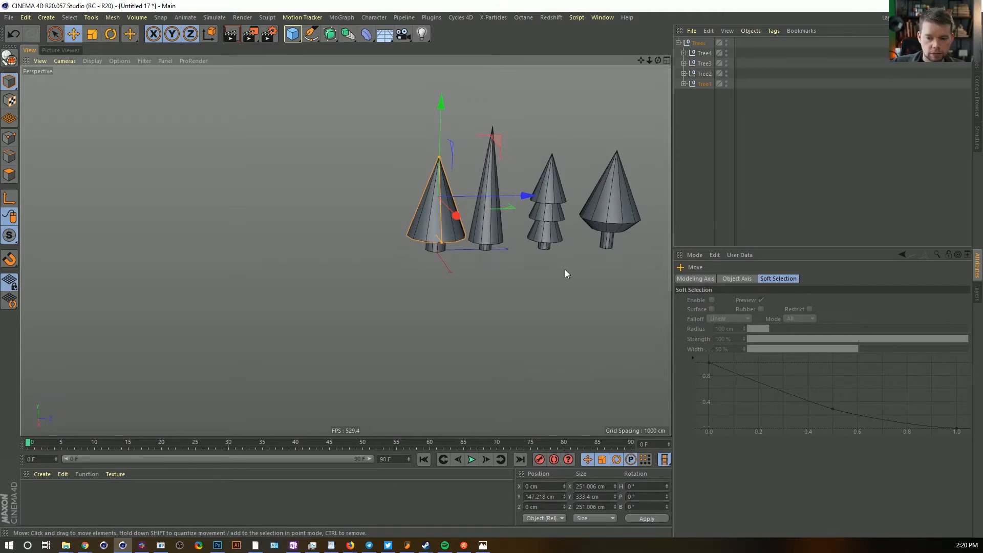
# Reset the Z position of Tree1 through Tree4 to 0, and space them evenly along Z with the formula num*300
pyautogui.click(704, 53)
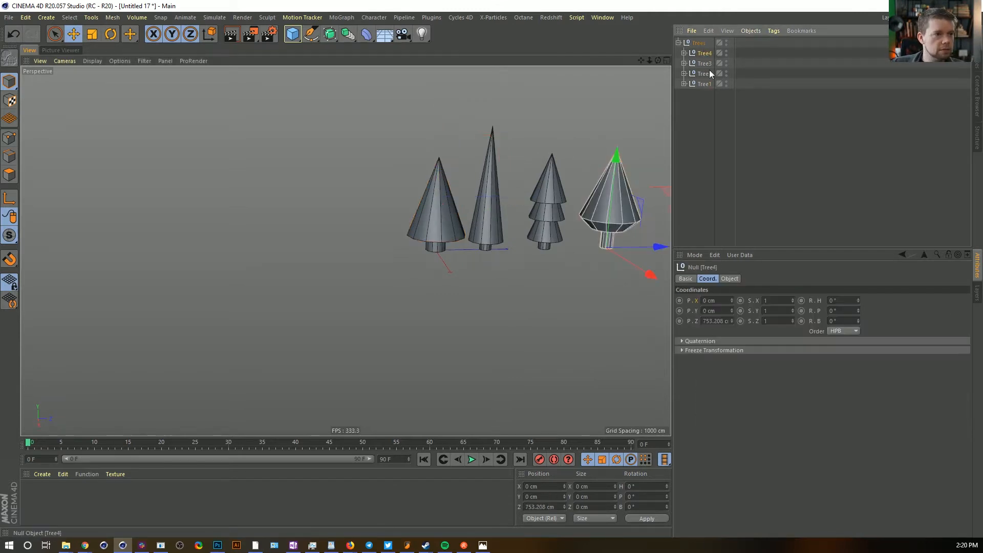
pyautogui.keyDown('shift'); pyautogui.click(706, 82); pyautogui.keyUp('shift')
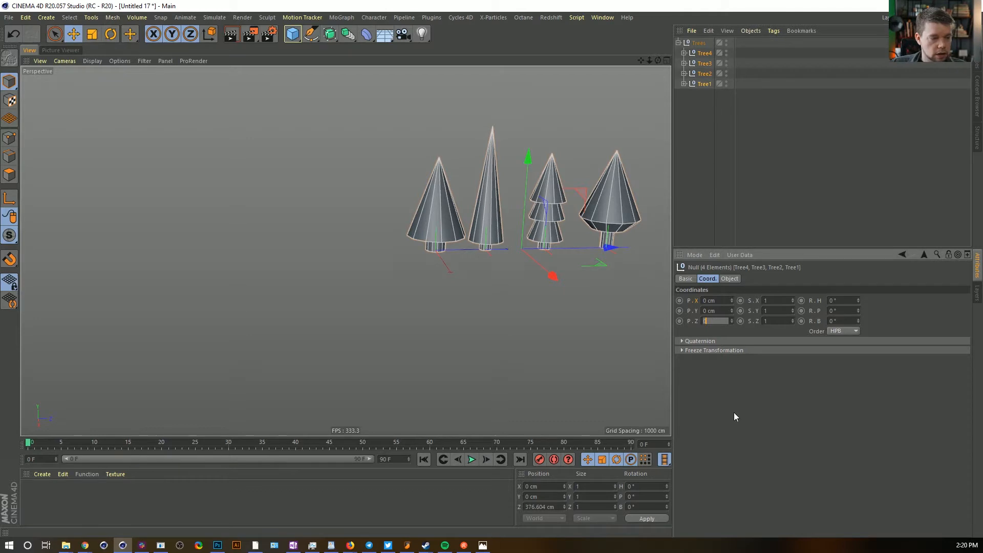
pyautogui.press('Return')
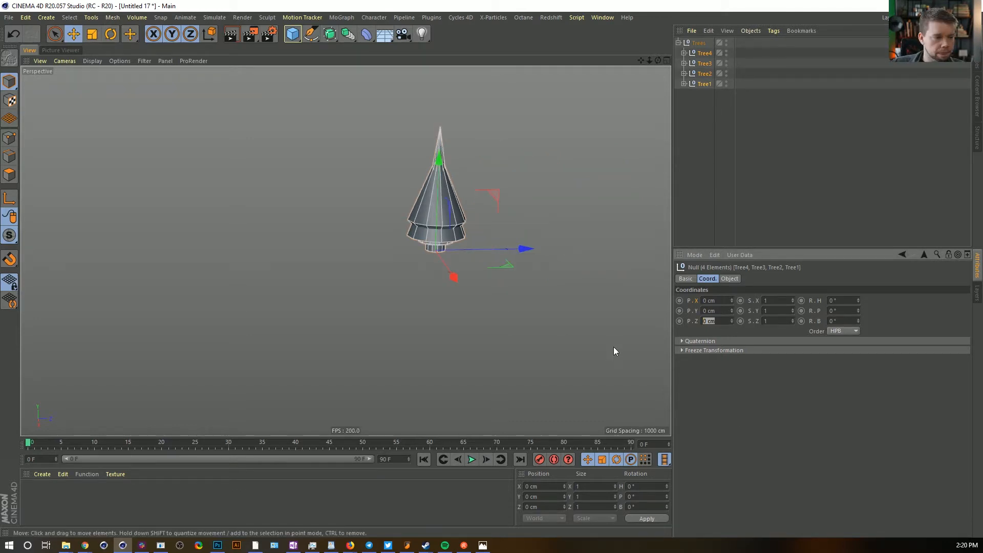
pyautogui.write('num')
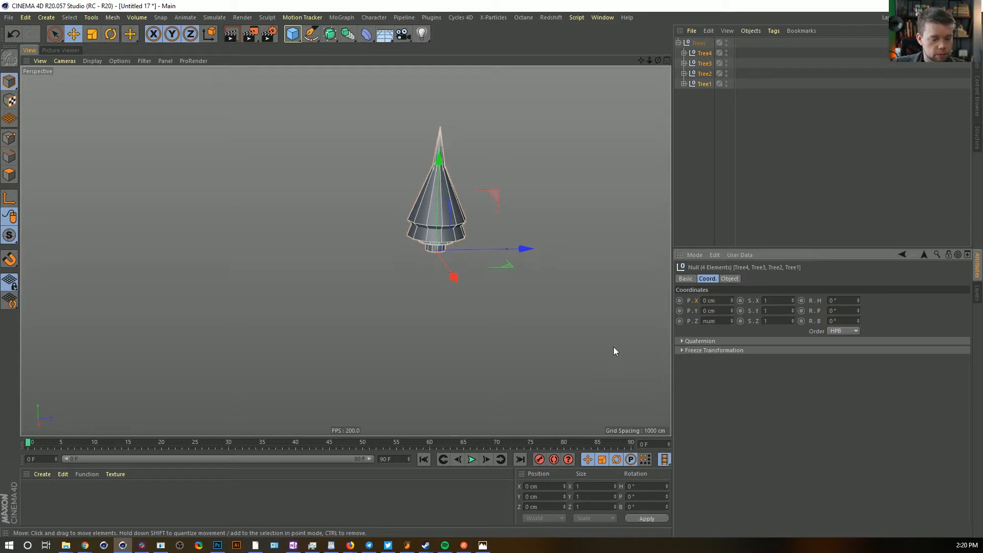
pyautogui.write('*300')
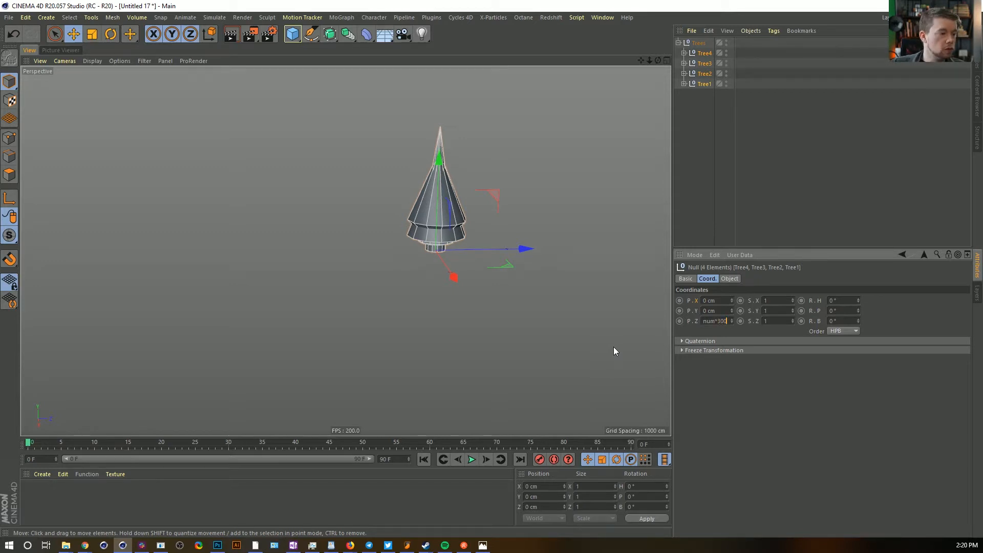
pyautogui.press('Return')
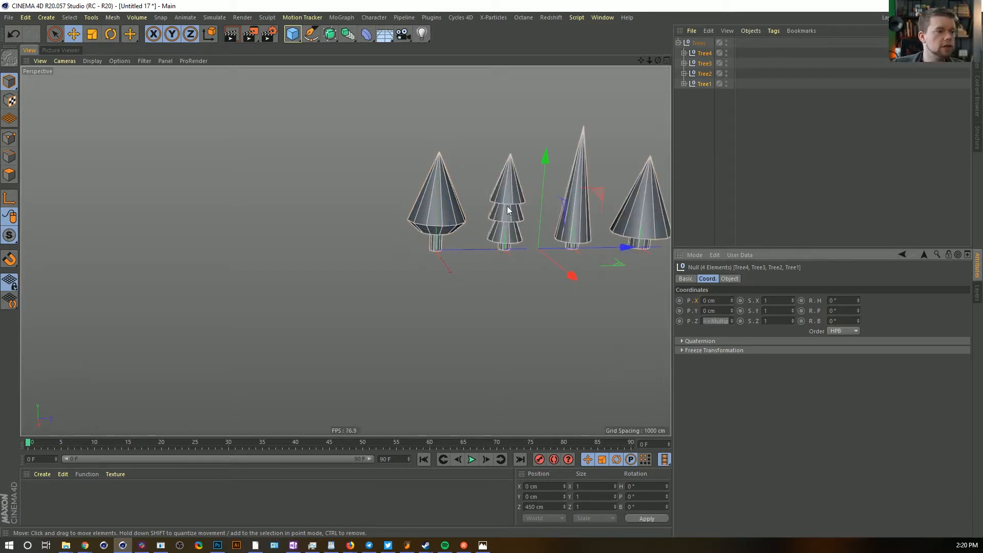
# Lower Tree4's filleted cone to about 175 cm in Y so less of its trunk shows
pyautogui.keyDown('alt'); pyautogui.moveTo(515, 212); pyautogui.dragTo(512, 234); pyautogui.keyUp('alt')
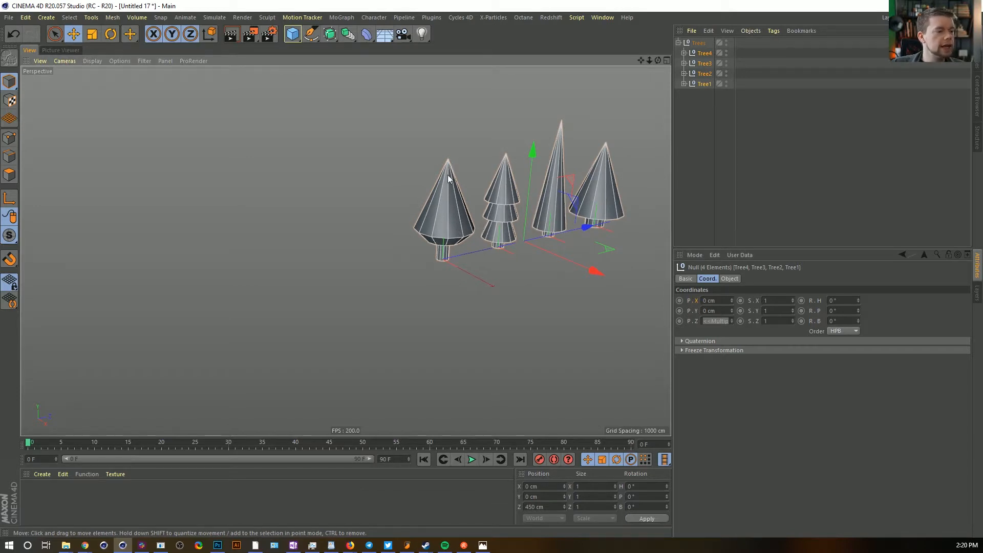
pyautogui.keyDown('alt'); pyautogui.moveTo(517, 178); pyautogui.dragTo(600, 200); pyautogui.keyUp('alt')
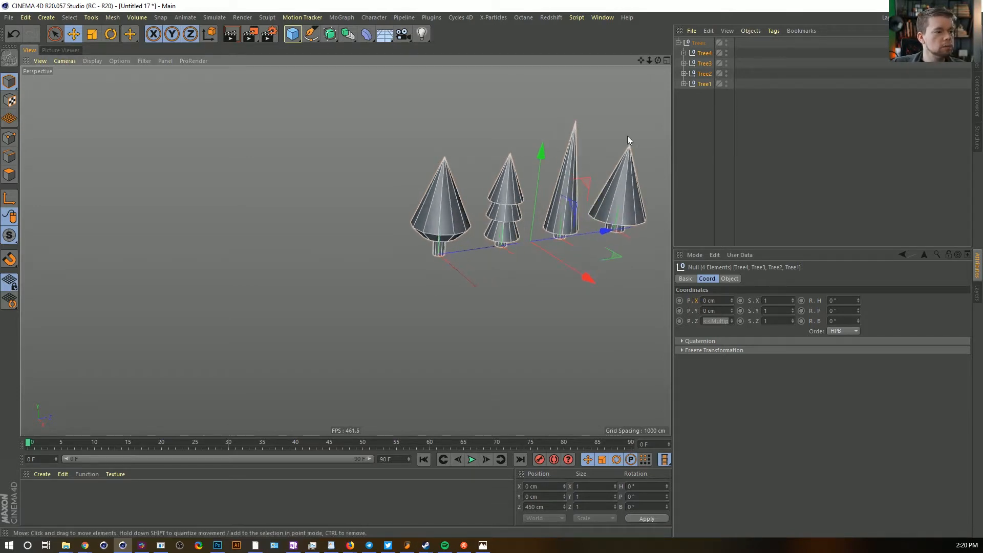
pyautogui.keyDown('alt'); pyautogui.moveTo(600, 200); pyautogui.dragTo(545, 203, button='middle'); pyautogui.keyUp('alt')
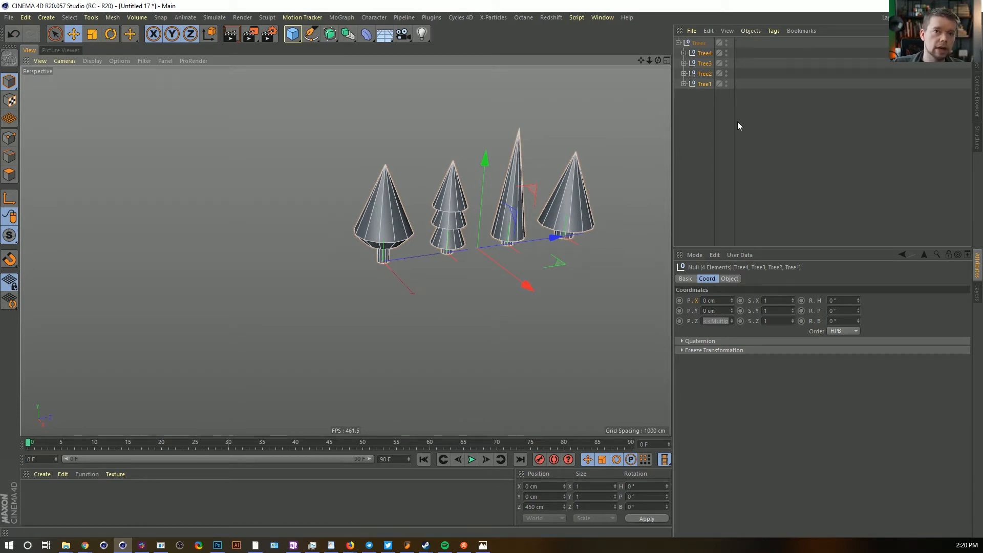
pyautogui.keyDown('alt'); pyautogui.moveTo(459, 238); pyautogui.dragTo(462, 225); pyautogui.keyUp('alt')
pyautogui.click(338, 215)
pyautogui.click(380, 211)
pyautogui.moveTo(385, 112); pyautogui.dragTo(384, 119)
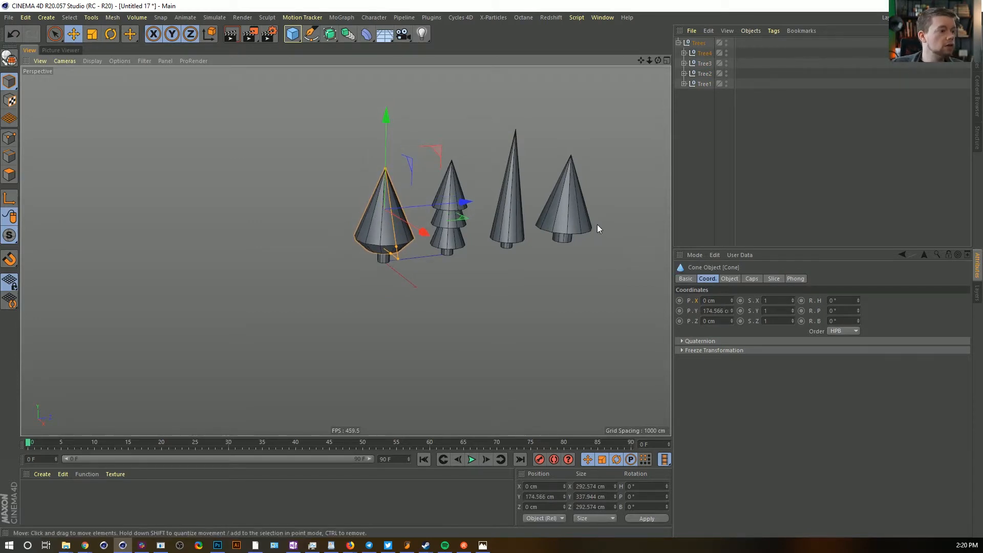
# Add a MoGraph Cloner and move Tree1 through Tree4 out of the Trees group into it as children
pyautogui.click(342, 17)
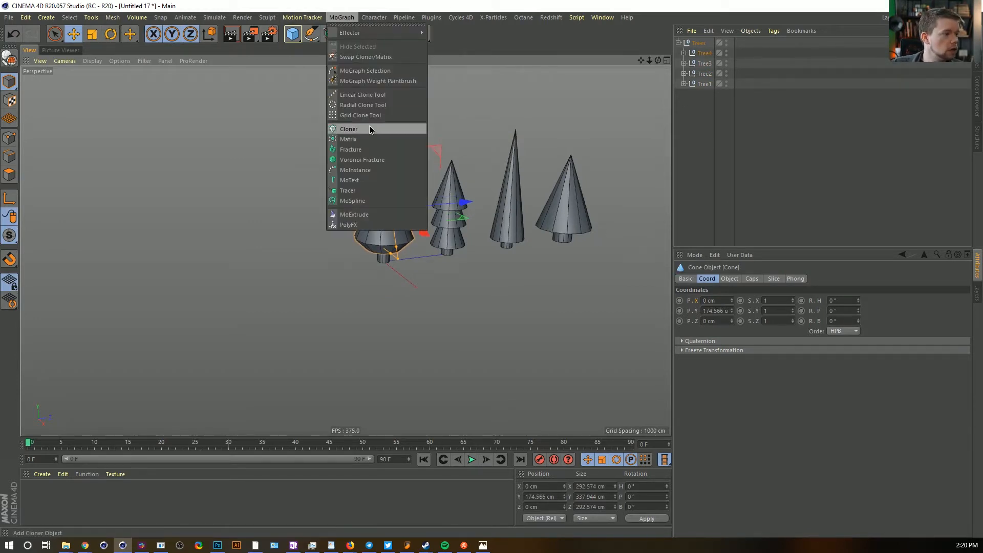
pyautogui.click(349, 129)
pyautogui.click(704, 94)
pyautogui.keyDown('shift'); pyautogui.click(707, 64); pyautogui.keyUp('shift')
pyautogui.moveTo(709, 69); pyautogui.dragTo(700, 43)
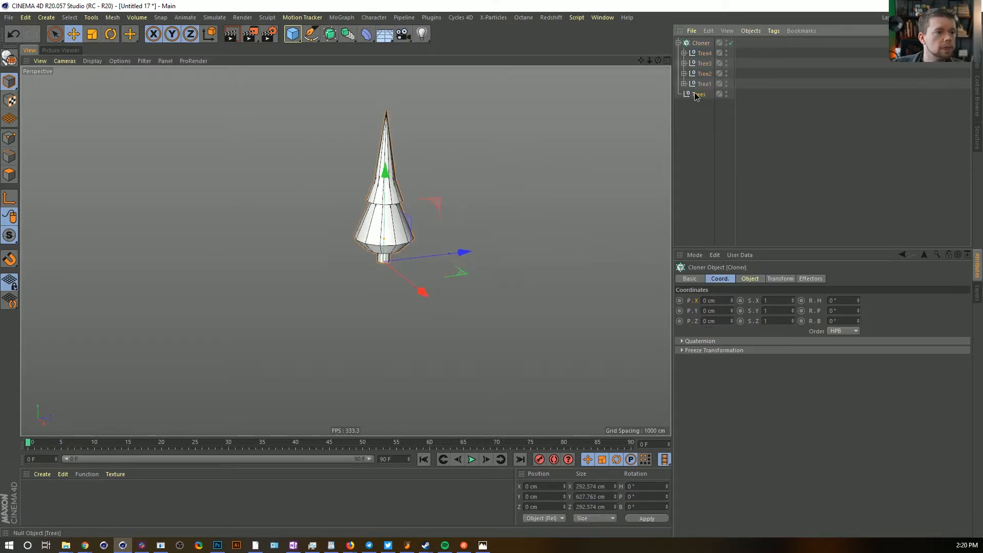
# Delete the empty Trees null and rename the Cloner to Cloner Tree
pyautogui.click(695, 96)
pyautogui.press('Delete')
pyautogui.doubleClick(699, 43)
pyautogui.click(715, 44)
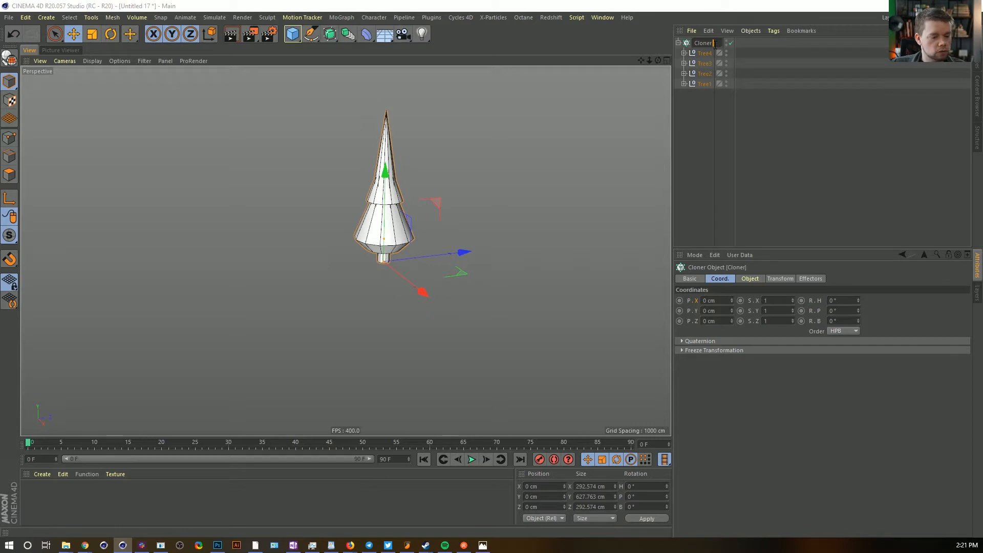
pyautogui.write('Tree')
pyautogui.press('Return')
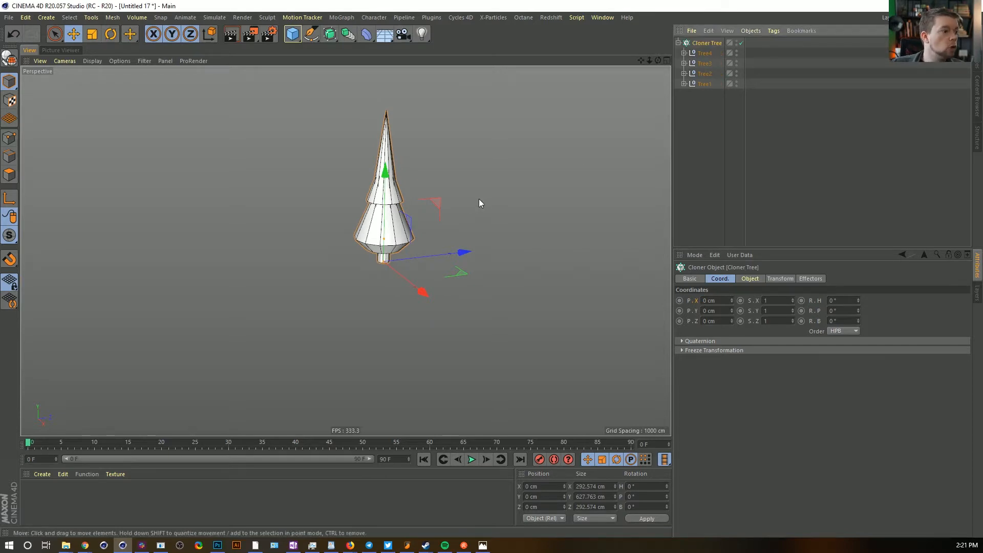
# Add a Plane primitive as ground and scale it up uniformly to about 15623 cm per side
pyautogui.click(292, 34)
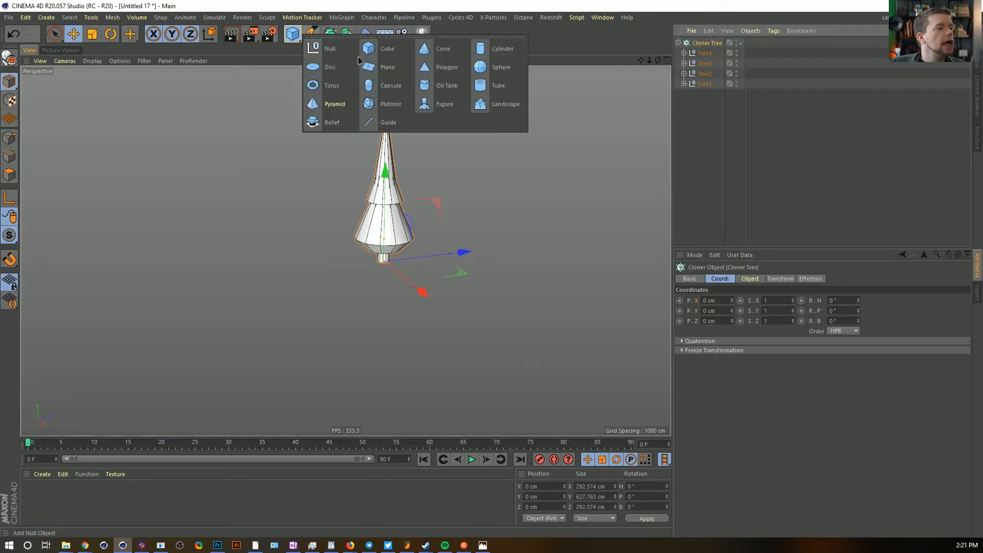
pyautogui.click(377, 73)
pyautogui.keyDown('alt'); pyautogui.moveTo(359, 233); pyautogui.dragTo(385, 272); pyautogui.keyUp('alt')
pyautogui.scroll(-5, 346, 263)
pyautogui.keyDown('alt'); pyautogui.moveTo(446, 190); pyautogui.dragTo(415, 262, button='middle'); pyautogui.keyUp('alt')
pyautogui.press('t')
pyautogui.moveTo(294, 318); pyautogui.dragTo(639, 259)
pyautogui.scroll(-5, 379, 307)
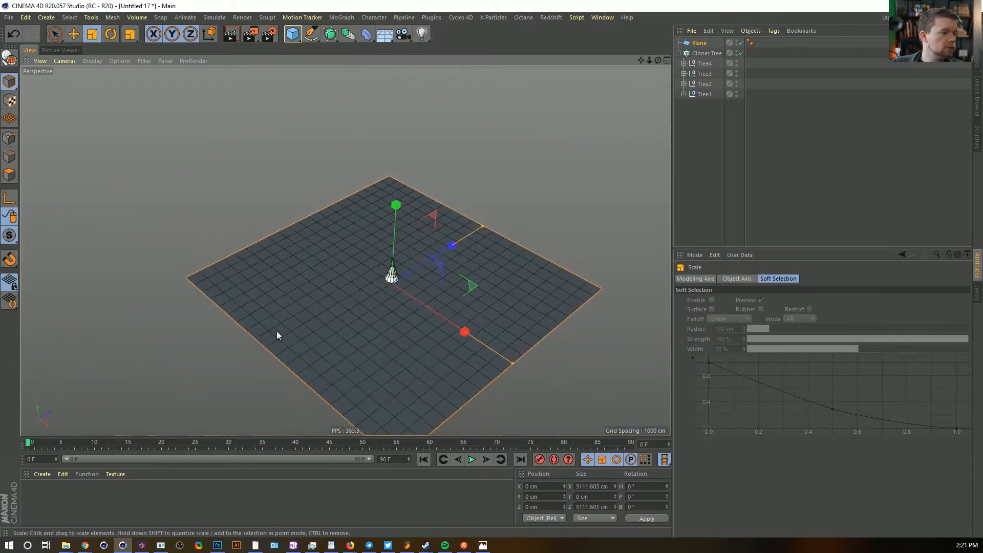
pyautogui.moveTo(395, 341); pyautogui.dragTo(645, 212)
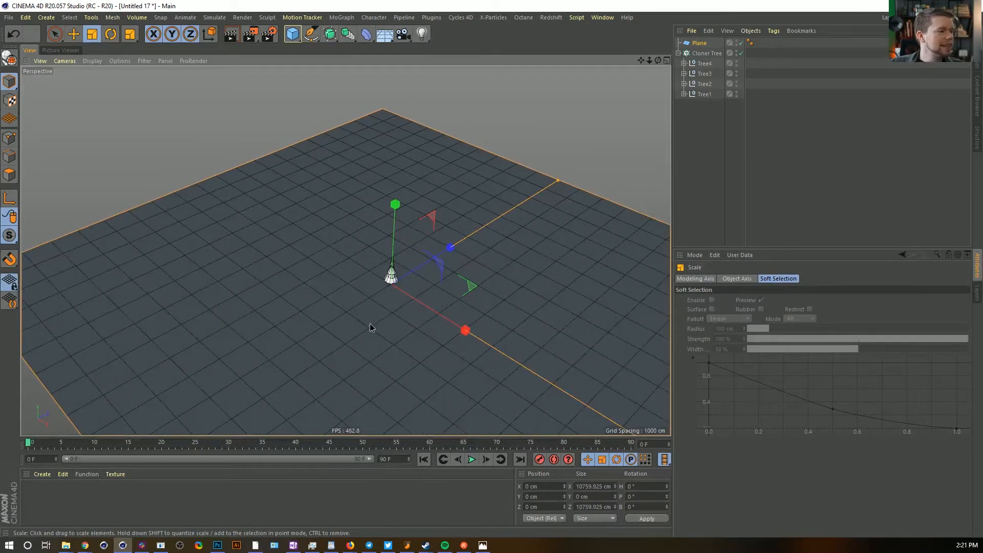
pyautogui.moveTo(371, 327); pyautogui.dragTo(422, 300)
pyautogui.scroll(-3, 423, 300)
pyautogui.keyDown('alt'); pyautogui.moveTo(412, 287); pyautogui.dragTo(416, 197, button='middle'); pyautogui.keyUp('alt')
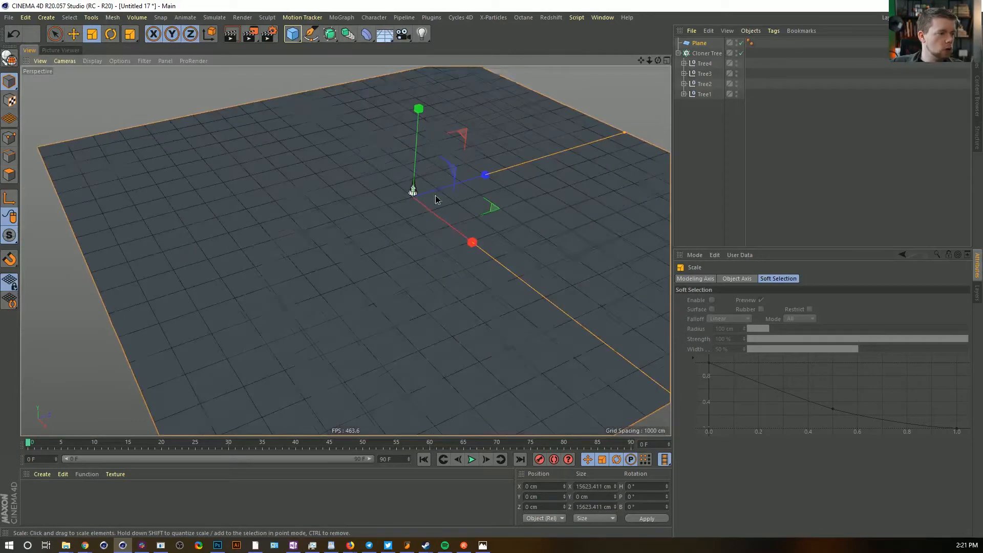
pyautogui.keyDown('alt'); pyautogui.moveTo(434, 194); pyautogui.dragTo(436, 211); pyautogui.keyUp('alt')
# Set both the width and height segments of the Plane to 55
pyautogui.click(704, 43)
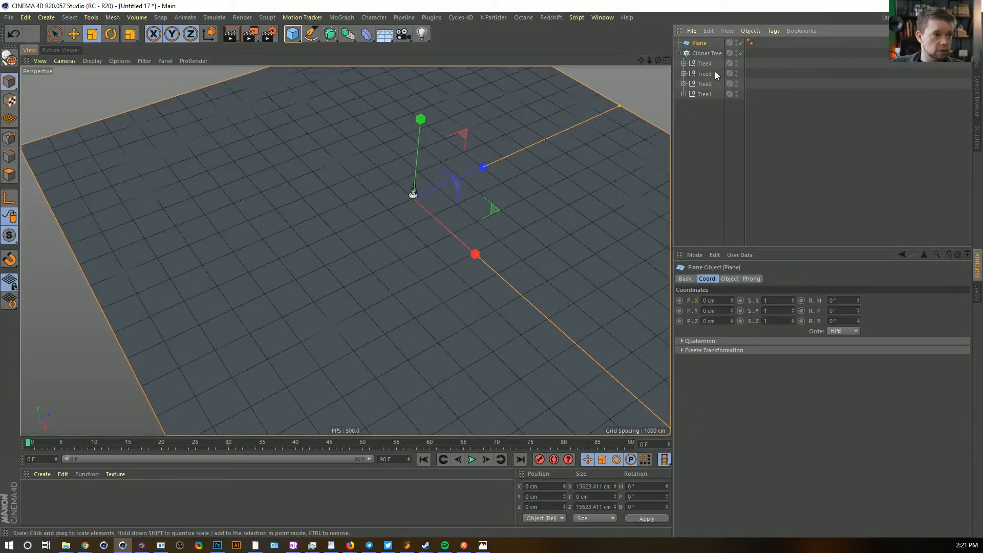
pyautogui.click(730, 279)
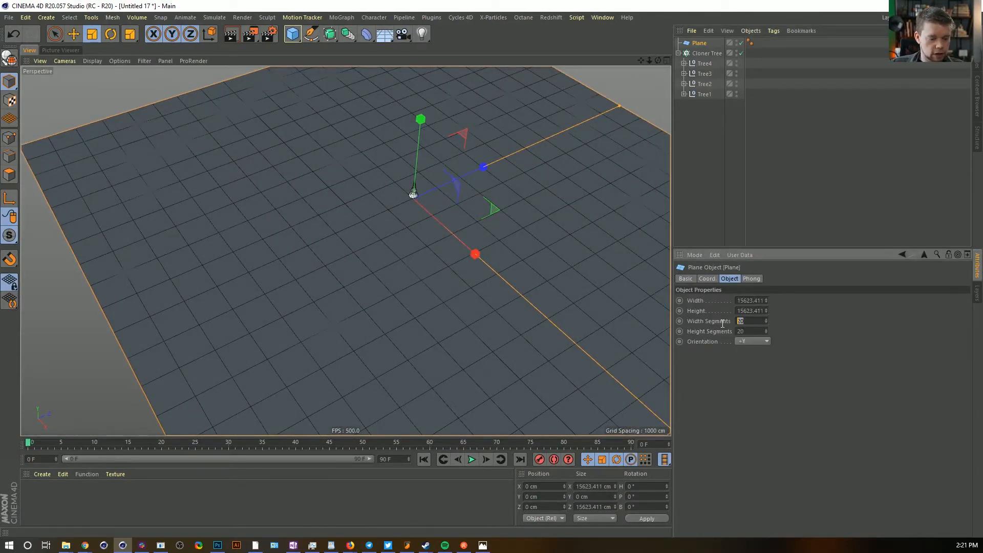
pyautogui.doubleClick(745, 330)
pyautogui.write('55')
pyautogui.press('Return')
pyautogui.moveTo(424, 249)
pyautogui.keyDown('alt'); pyautogui.mouseDown()
pyautogui.moveTo(323, 187)
pyautogui.moveTo(428, 231)
pyautogui.mouseUp(); pyautogui.keyUp('alt')
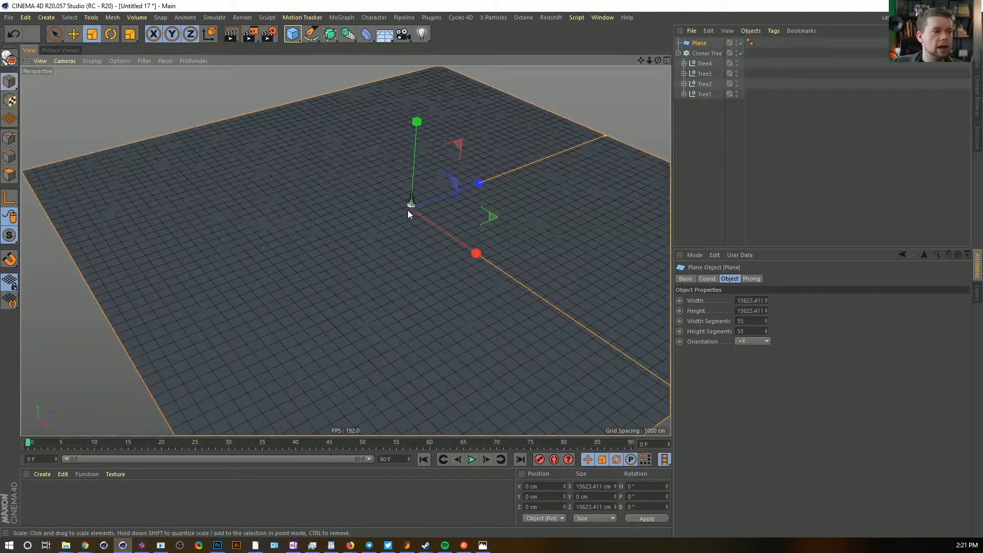
# Add a Displacer deformer and make it a child of the Plane
pyautogui.keyDown('alt'); pyautogui.moveTo(408, 210); pyautogui.dragTo(385, 213, button='right'); pyautogui.keyUp('alt')
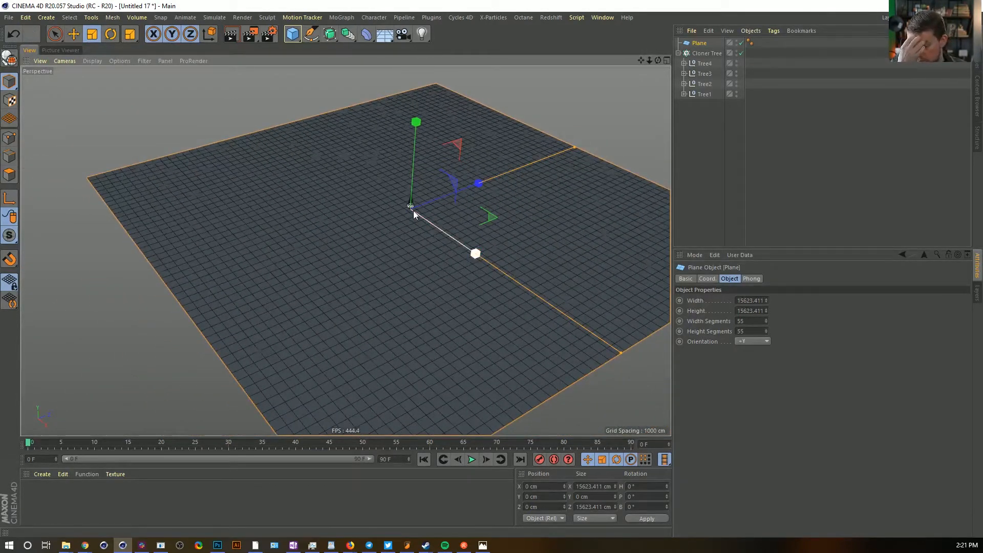
pyautogui.keyDown('alt'); pyautogui.moveTo(428, 202); pyautogui.dragTo(368, 198); pyautogui.keyUp('alt')
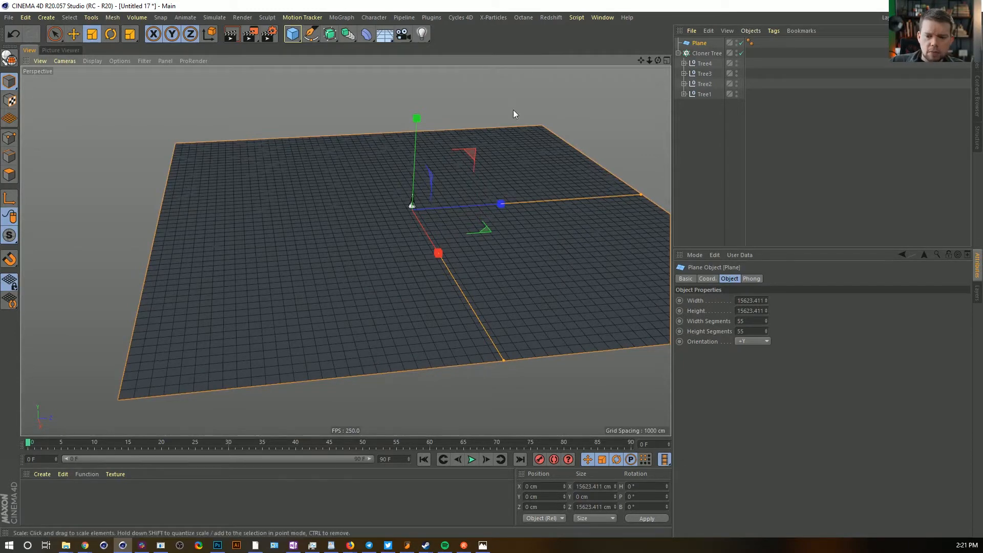
pyautogui.keyDown('alt'); pyautogui.moveTo(438, 222); pyautogui.dragTo(440, 253); pyautogui.keyUp('alt')
pyautogui.keyDown('alt'); pyautogui.moveTo(344, 251); pyautogui.dragTo(441, 195); pyautogui.keyUp('alt')
pyautogui.click(367, 33)
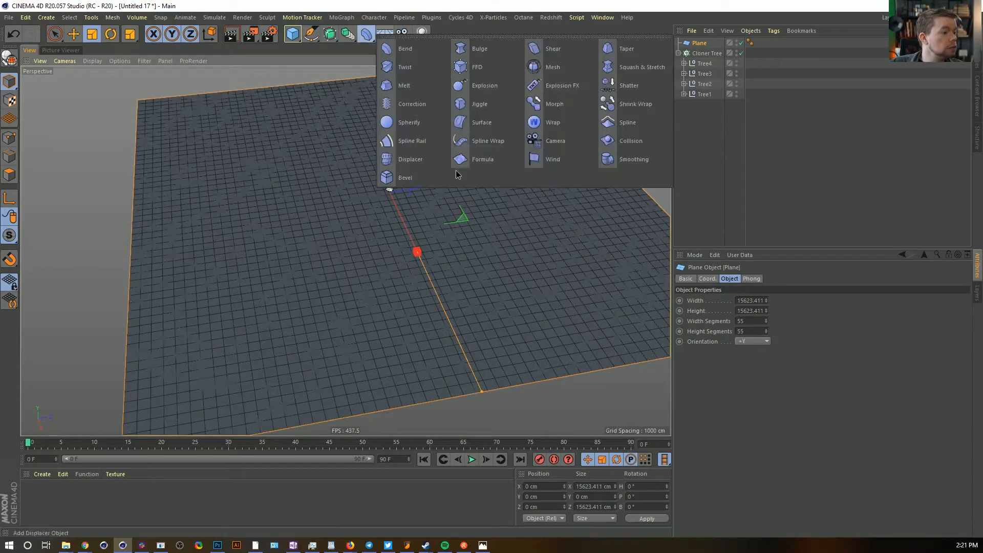
pyautogui.click(411, 160)
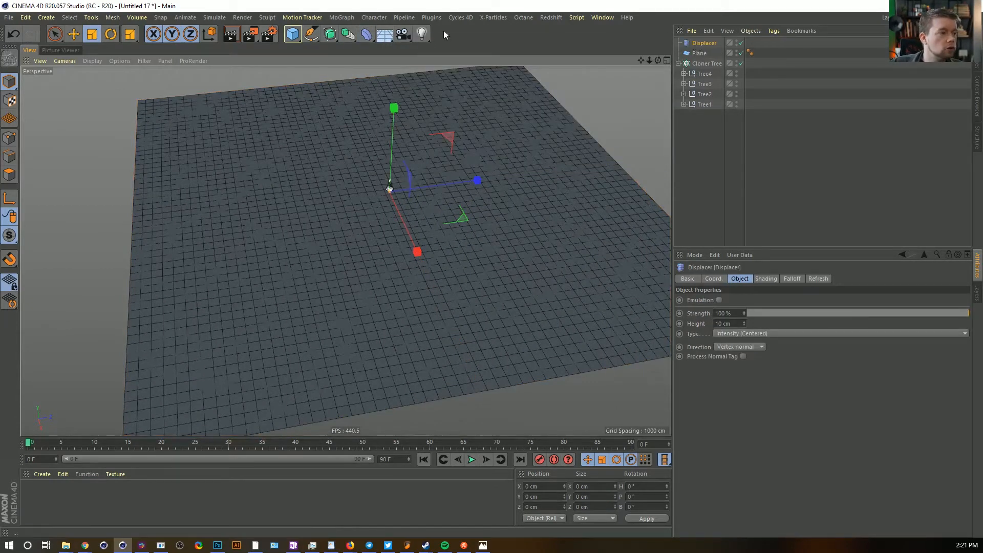
pyautogui.moveTo(689, 42); pyautogui.dragTo(702, 57)
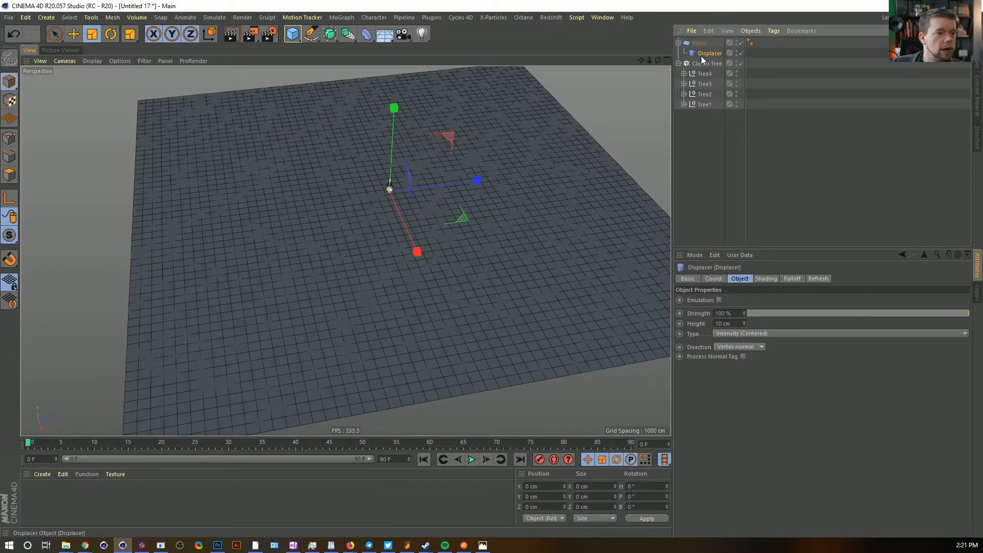
# Assign a Noise shader to the Displacer's shading
pyautogui.click(773, 279)
pyautogui.click(718, 310)
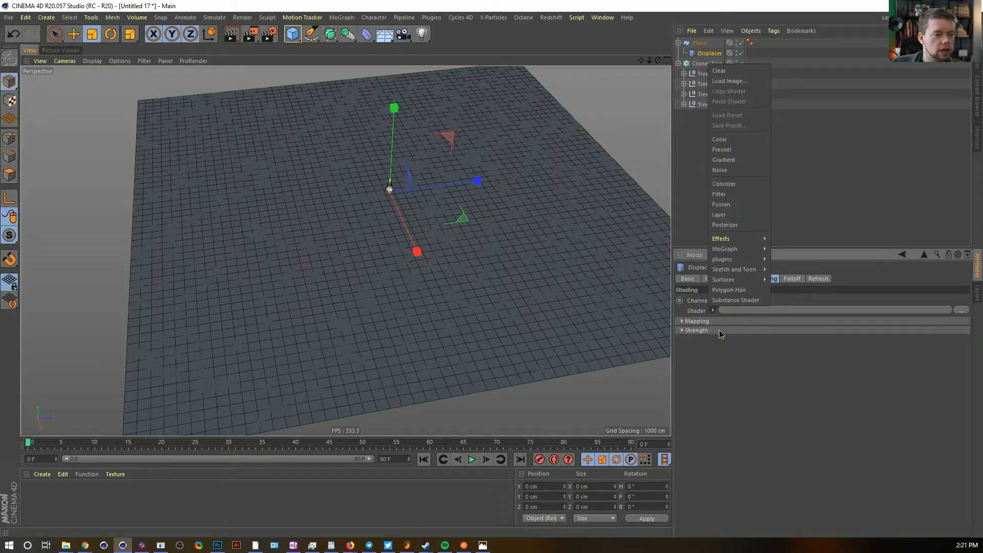
pyautogui.click(727, 169)
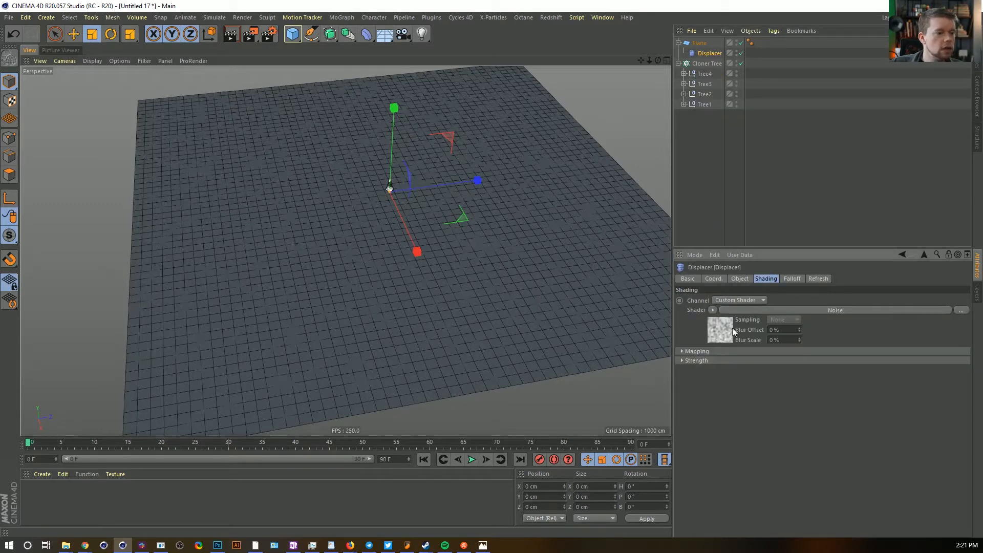
# Raise the Displacer's height to 3000 cm and finally to 5000 cm
pyautogui.click(741, 279)
pyautogui.moveTo(744, 324); pyautogui.dragTo(762, 302)
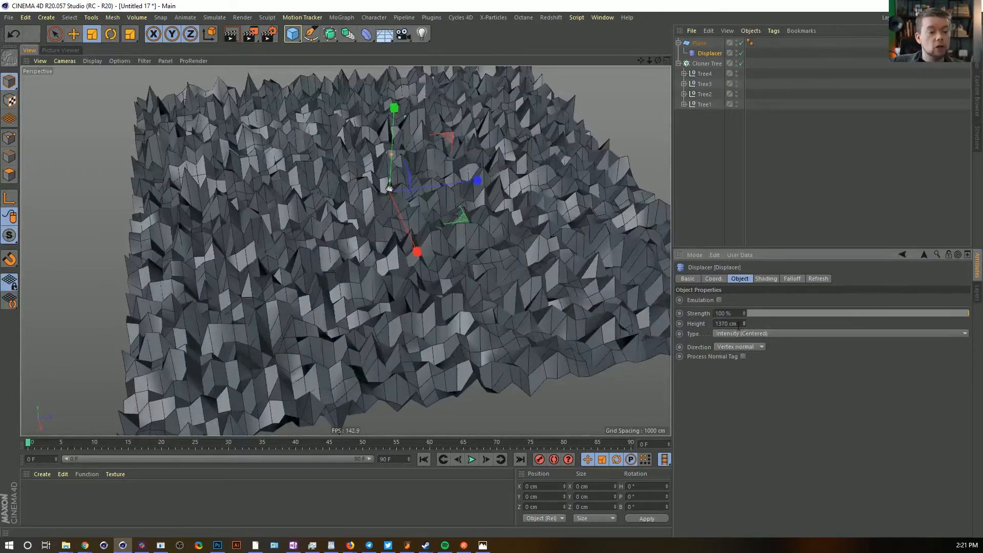
pyautogui.write('3000')
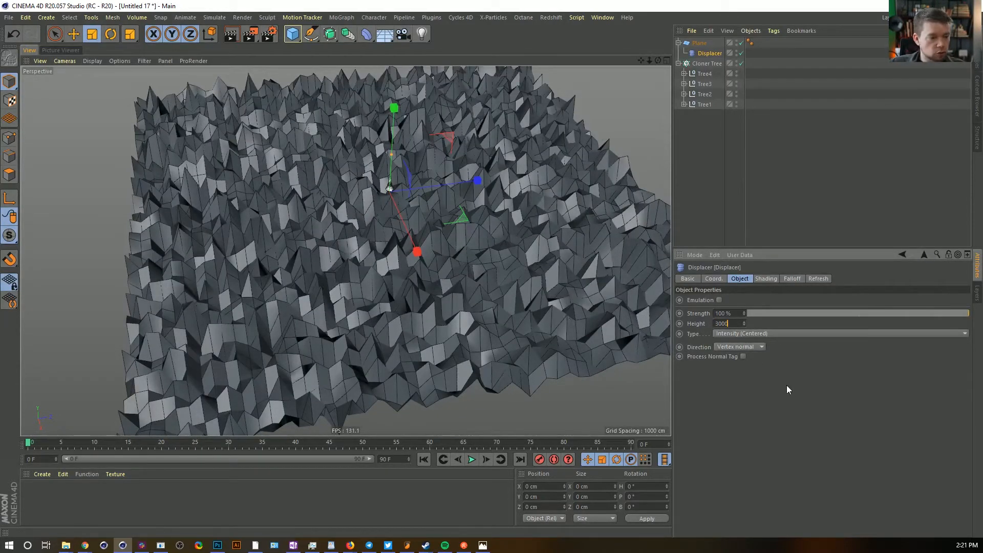
pyautogui.press('Return')
pyautogui.keyDown('alt'); pyautogui.moveTo(460, 284); pyautogui.dragTo(453, 261); pyautogui.keyUp('alt')
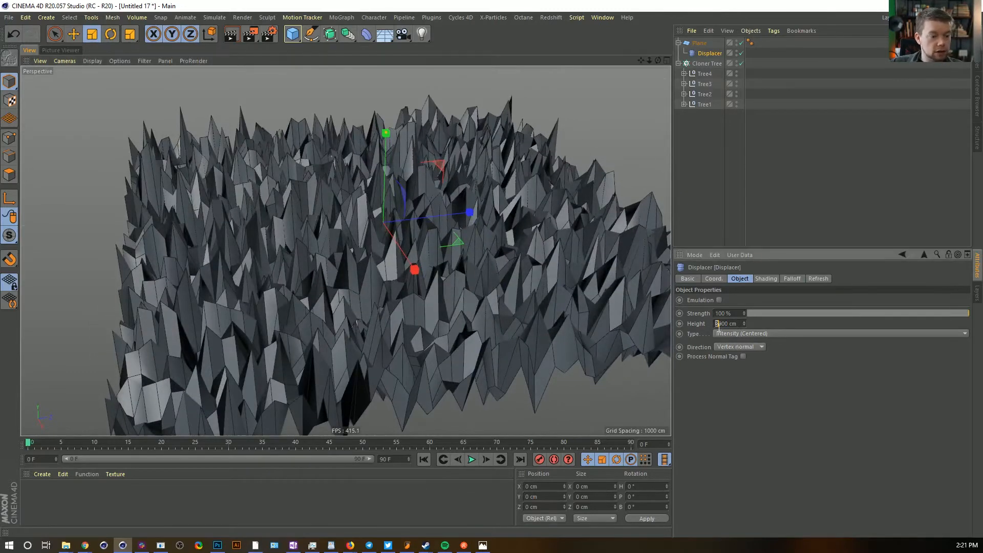
pyautogui.write('5')
pyautogui.press('Return')
pyautogui.keyDown('alt'); pyautogui.moveTo(493, 249); pyautogui.dragTo(512, 286); pyautogui.keyUp('alt')
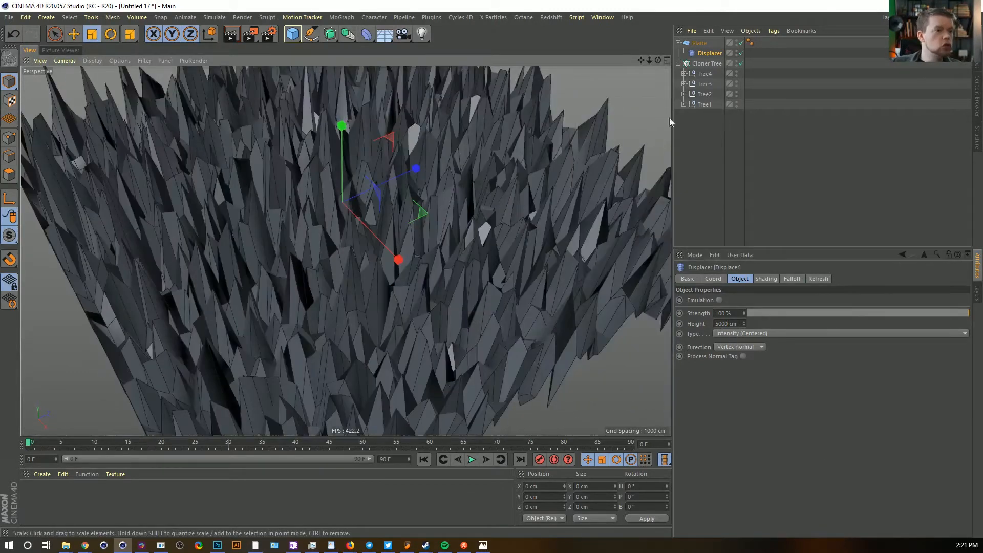
# Open the Displacer's Noise shader settings and change its noise type to Naki
pyautogui.click(765, 278)
pyautogui.moveTo(766, 252); pyautogui.dragTo(766, 129)
pyautogui.keyDown('alt'); pyautogui.moveTo(446, 219); pyautogui.dragTo(405, 193); pyautogui.keyUp('alt')
pyautogui.click(728, 213)
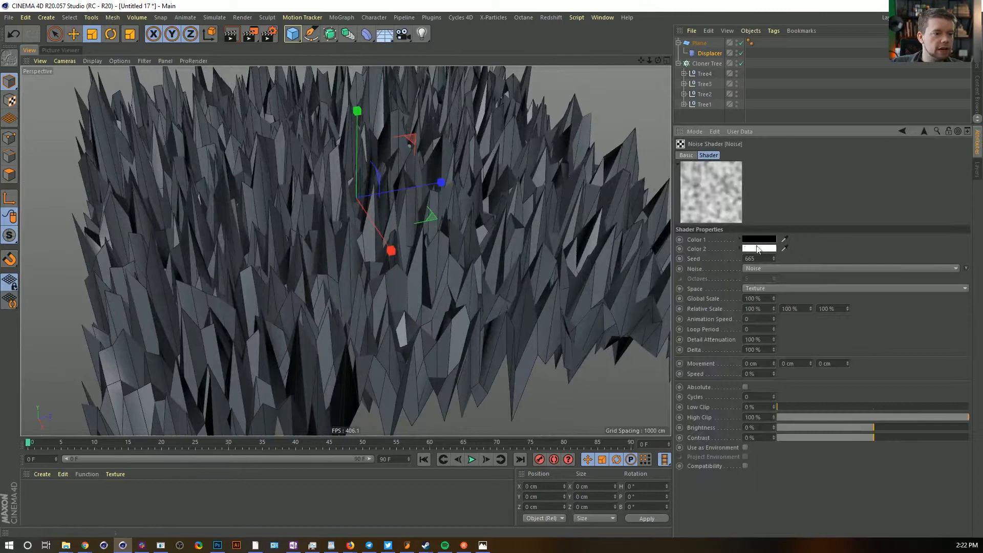
pyautogui.click(965, 268)
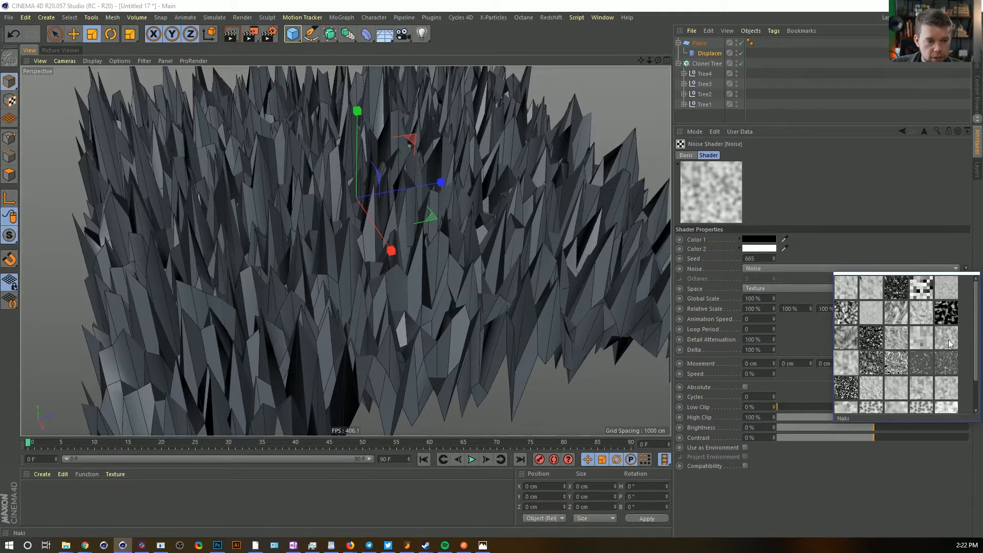
pyautogui.click(949, 344)
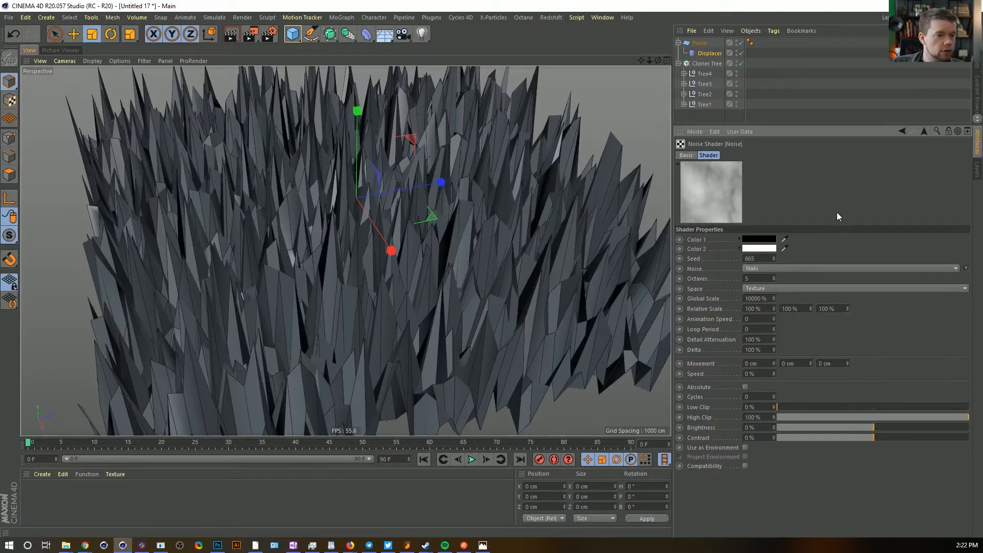
# Increase the Naki noise's global scale to 100000 % and inspect the terrain from several sides
pyautogui.press('Return')
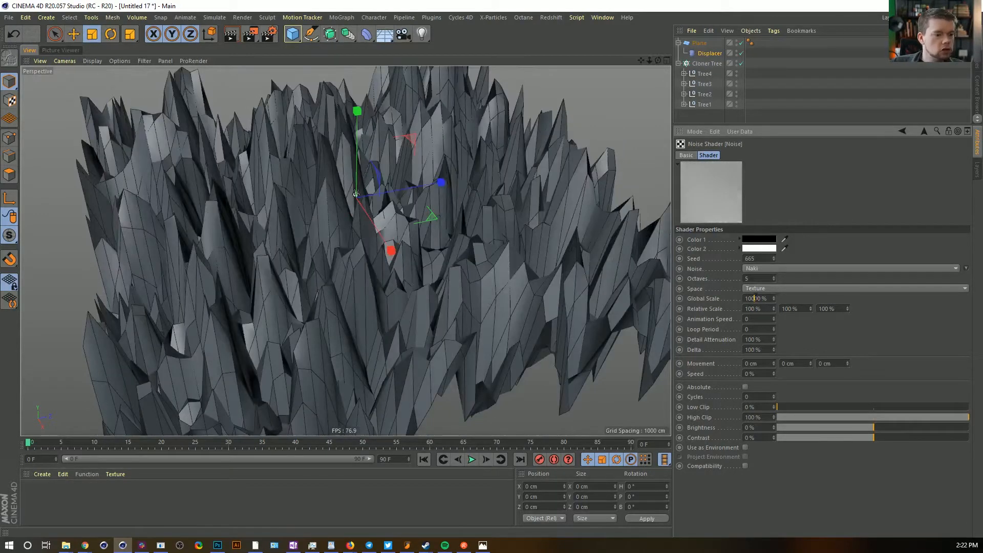
pyautogui.write('0')
pyautogui.press('Return')
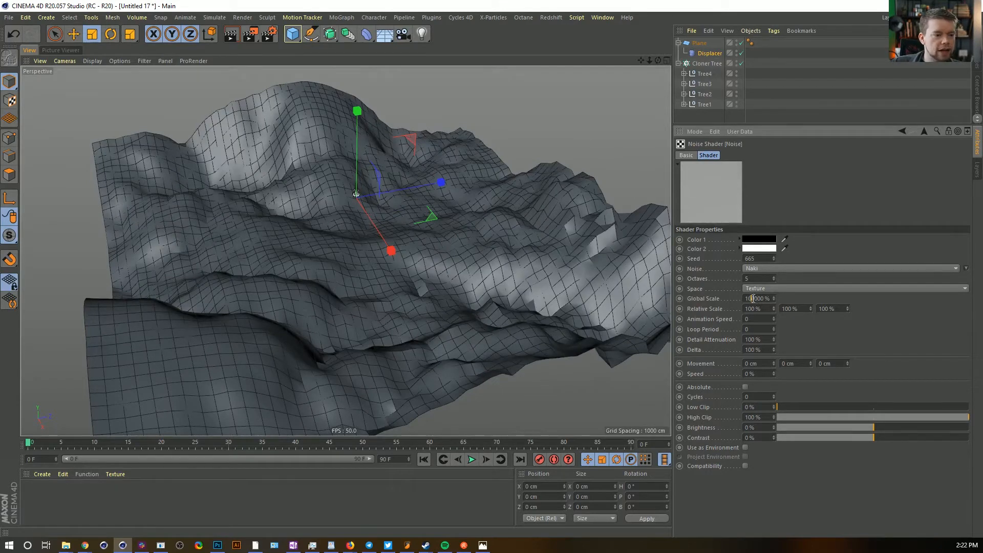
pyautogui.moveTo(754, 298); pyautogui.dragTo(773, 298)
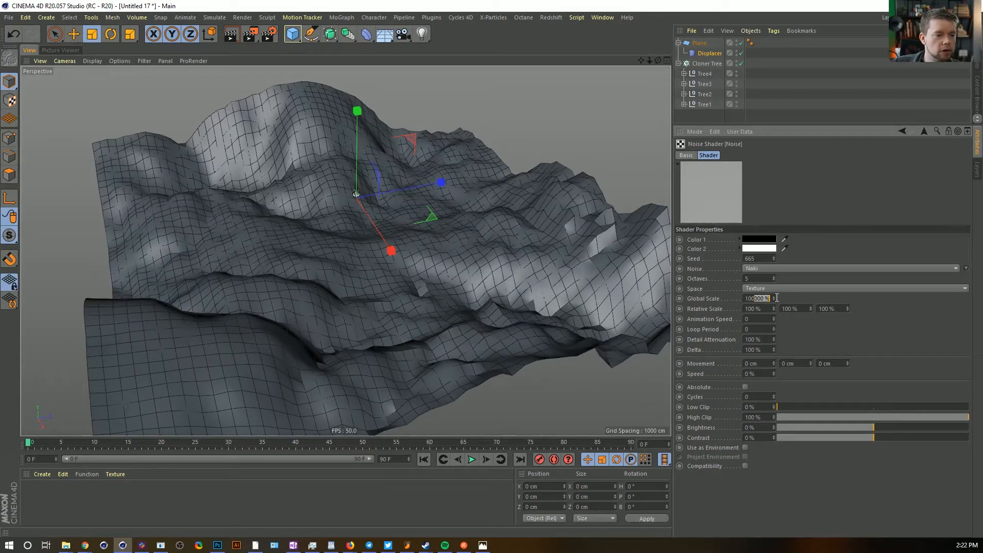
pyautogui.moveTo(450, 247)
pyautogui.keyDown('alt'); pyautogui.mouseDown()
pyautogui.moveTo(306, 214)
pyautogui.moveTo(185, 220)
pyautogui.moveTo(660, 220)
pyautogui.moveTo(320, 251)
pyautogui.moveTo(410, 226)
pyautogui.moveTo(431, 244)
pyautogui.mouseUp(); pyautogui.keyUp('alt')
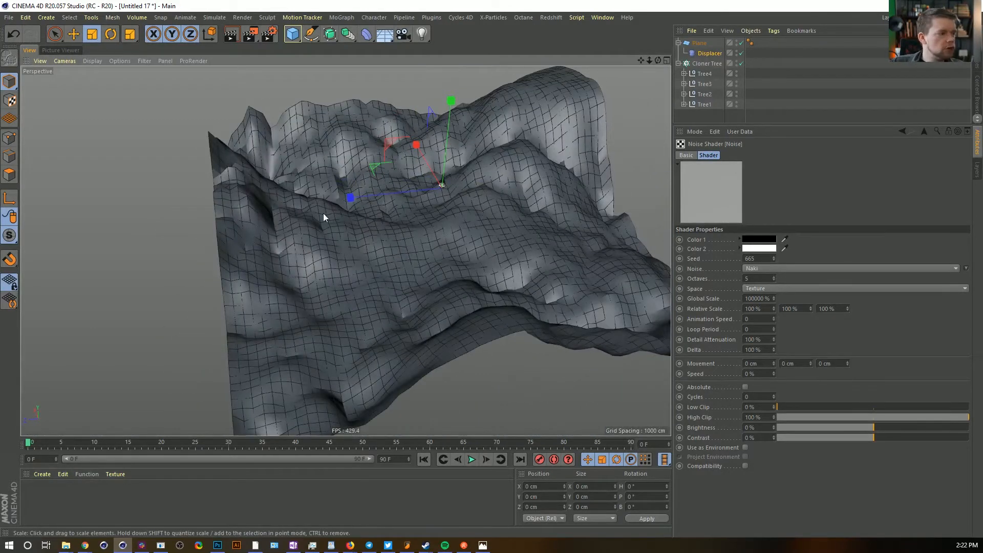
pyautogui.keyDown('alt'); pyautogui.moveTo(324, 215); pyautogui.dragTo(202, 207); pyautogui.keyUp('alt')
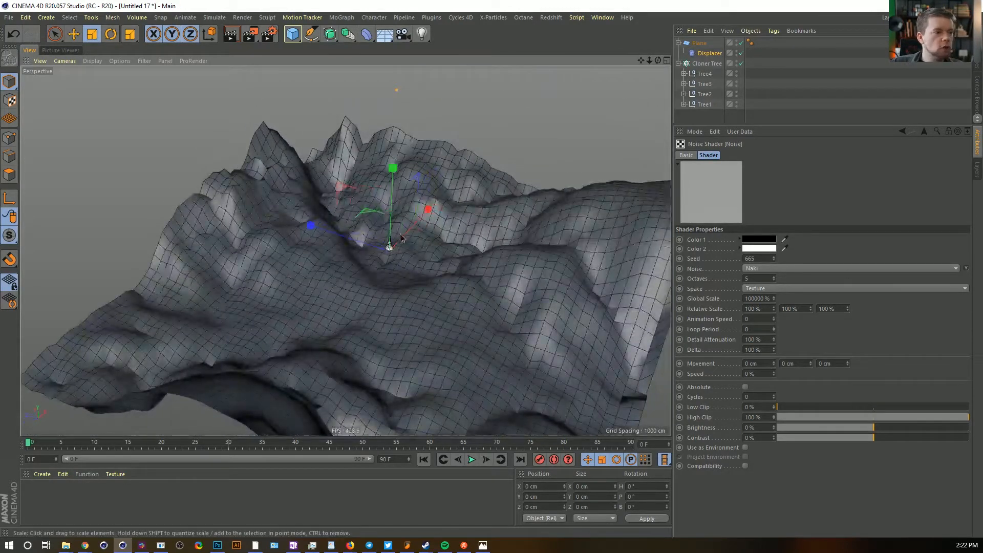
pyautogui.keyDown('alt'); pyautogui.moveTo(435, 215); pyautogui.dragTo(558, 217); pyautogui.keyUp('alt')
# Return to the Displacer's settings and add a Box Field to its falloff
pyautogui.click(922, 132)
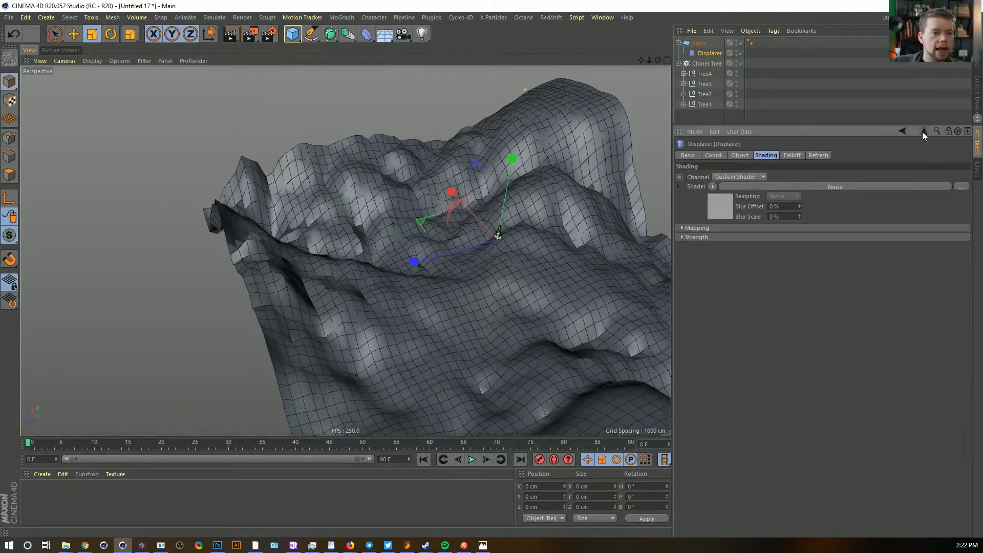
pyautogui.click(711, 187)
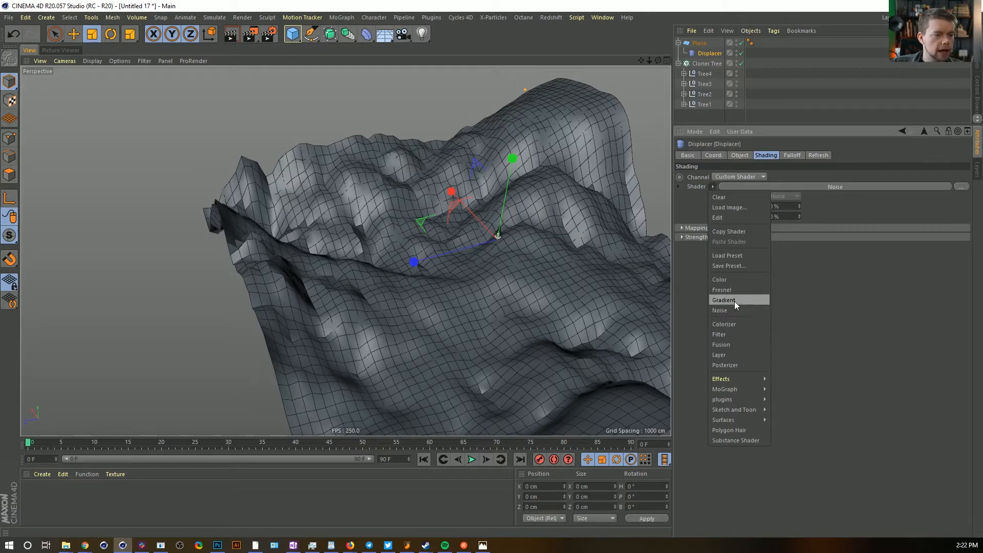
pyautogui.click(735, 357)
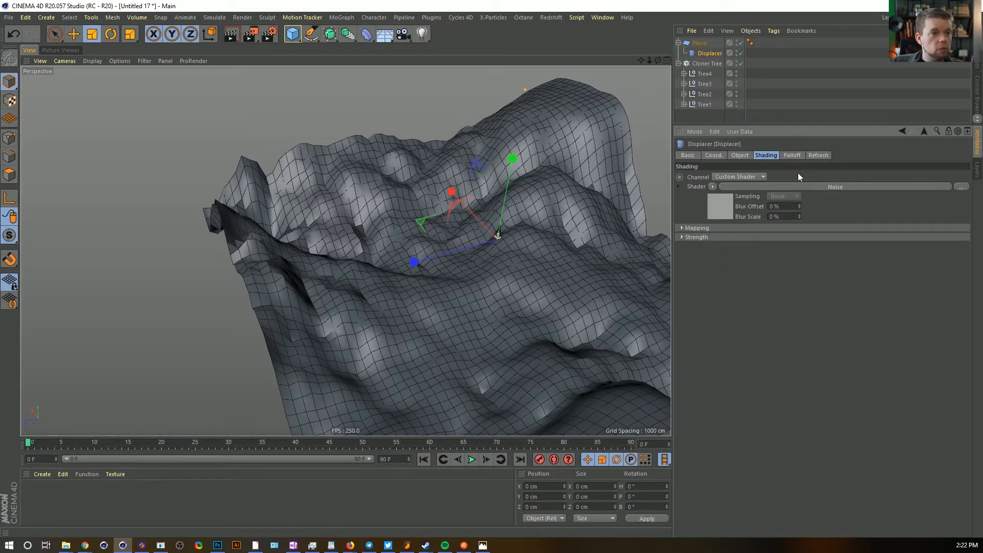
pyautogui.click(793, 155)
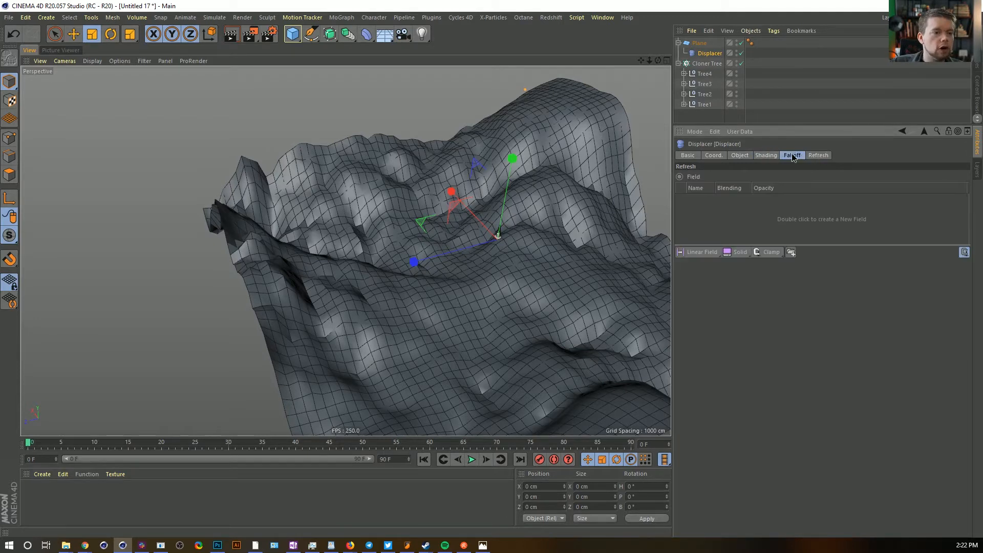
pyautogui.click(706, 257)
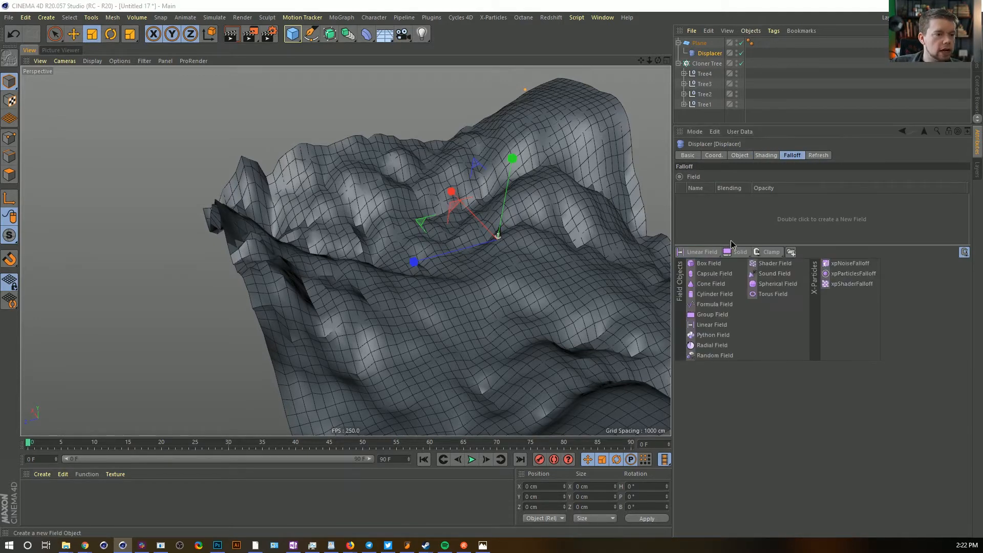
pyautogui.moveTo(735, 253)
pyautogui.moveTo(701, 252)
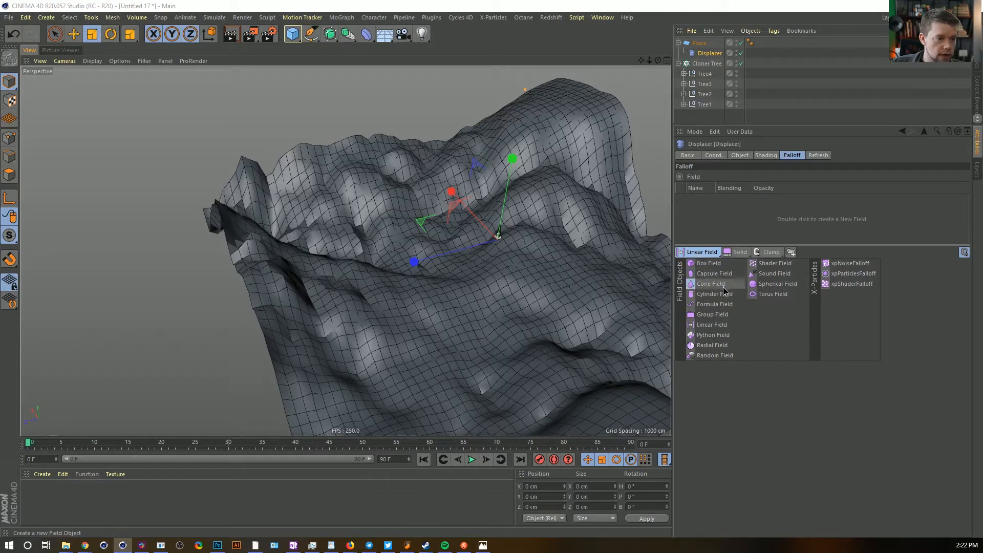
pyautogui.click(720, 260)
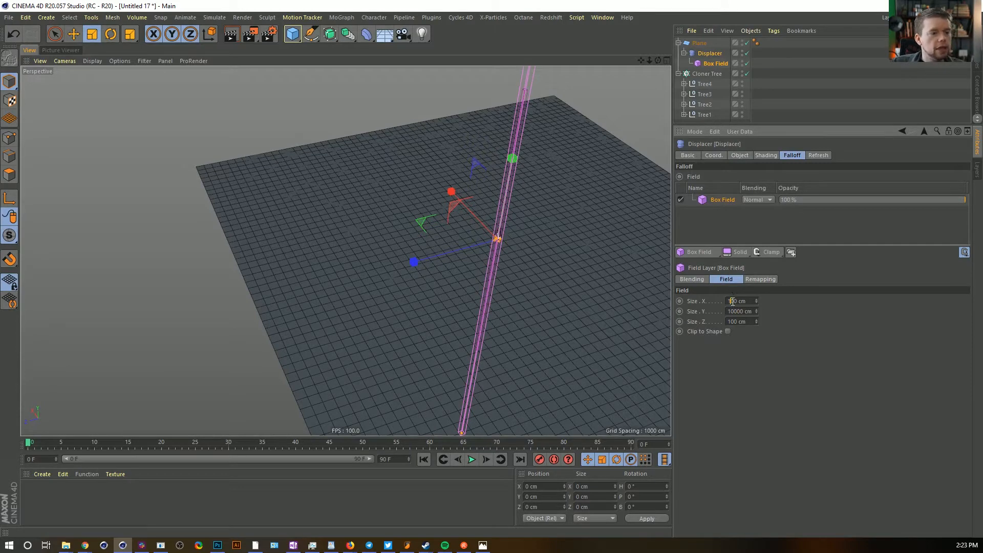
# Set the Box Field's X and Z sizes to the plane's width of 15623.411 cm
pyautogui.click(699, 43)
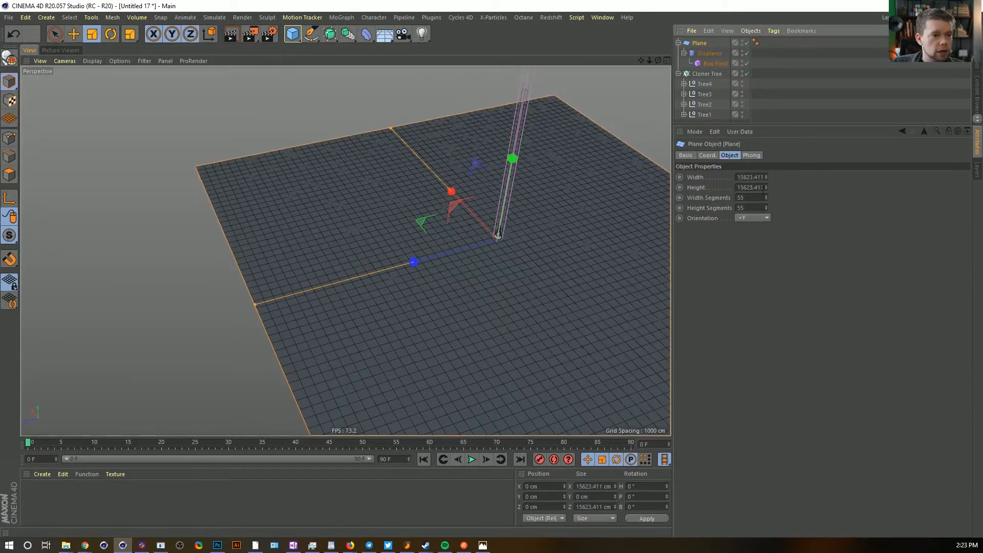
pyautogui.click(716, 66)
pyautogui.click(737, 190)
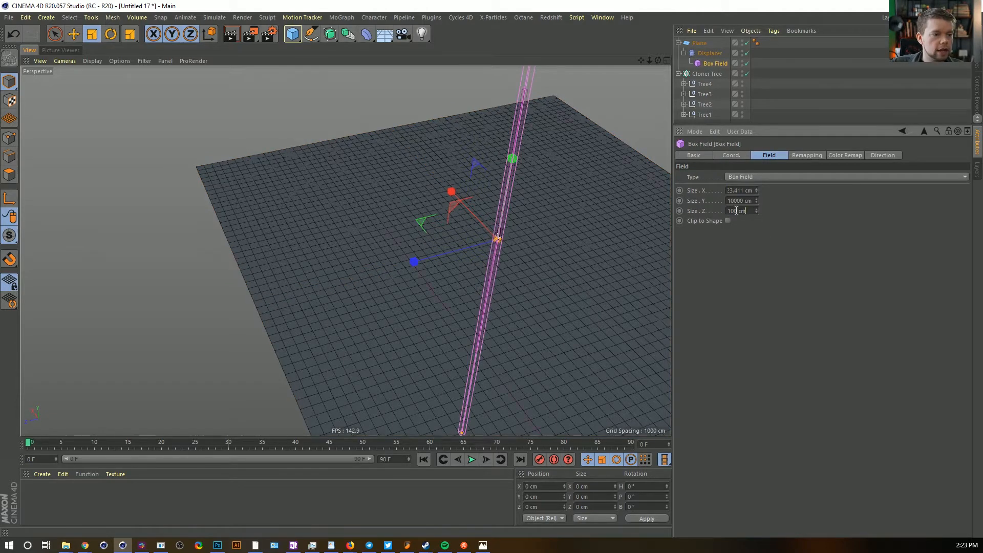
pyautogui.doubleClick(736, 210)
pyautogui.write('23.411 cm')
pyautogui.press('Return')
pyautogui.keyDown('alt'); pyautogui.moveTo(544, 273); pyautogui.dragTo(339, 356); pyautogui.keyUp('alt')
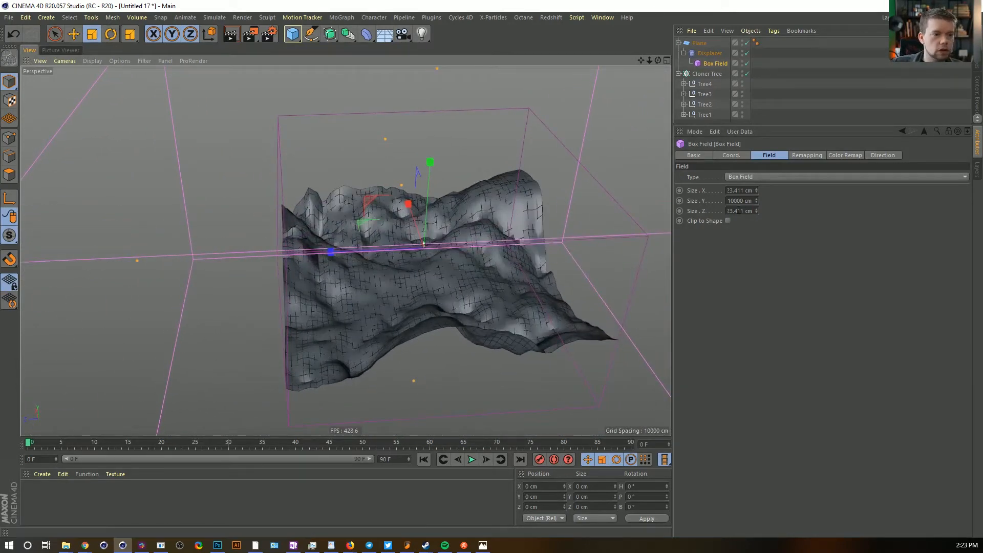
# Set the Box Field's remapping inner offset to 35 % and shrink the field to about 7671 × 4910 × 7671 cm
pyautogui.click(846, 155)
pyautogui.click(819, 153)
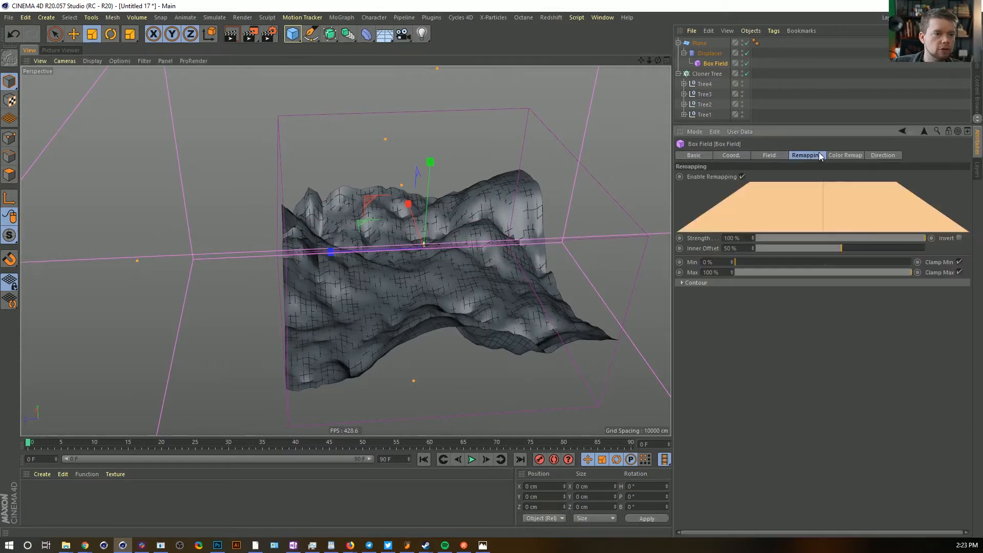
pyautogui.moveTo(816, 249)
pyautogui.mouseDown()
pyautogui.moveTo(791, 249)
pyautogui.moveTo(825, 248)
pyautogui.moveTo(815, 249)
pyautogui.mouseUp()
pyautogui.moveTo(599, 152); pyautogui.dragTo(474, 251)
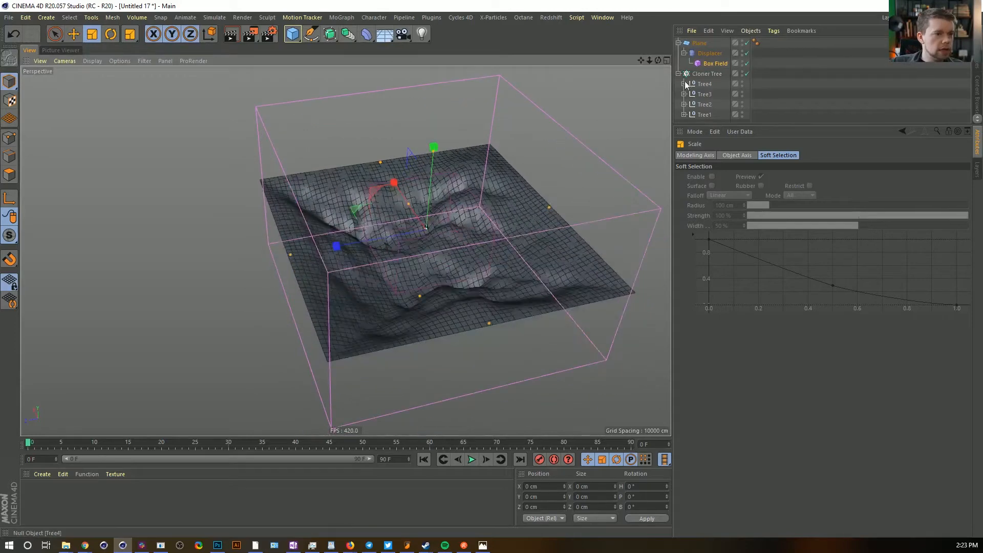
# Raise the Box Field's inner offset to 88 % and inspect the terrain edges from several angles
pyautogui.click(704, 63)
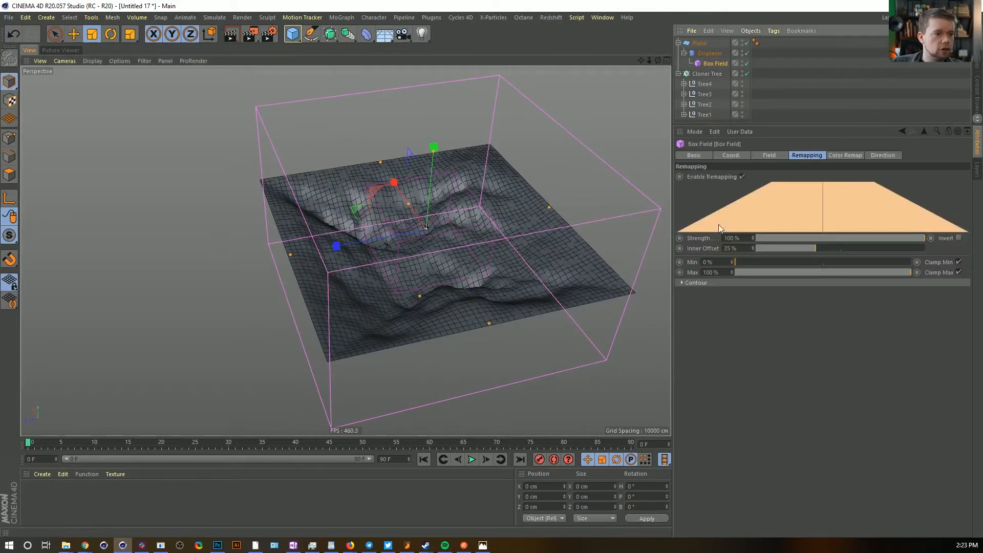
pyautogui.keyDown('alt'); pyautogui.moveTo(612, 249); pyautogui.dragTo(613, 285); pyautogui.keyUp('alt')
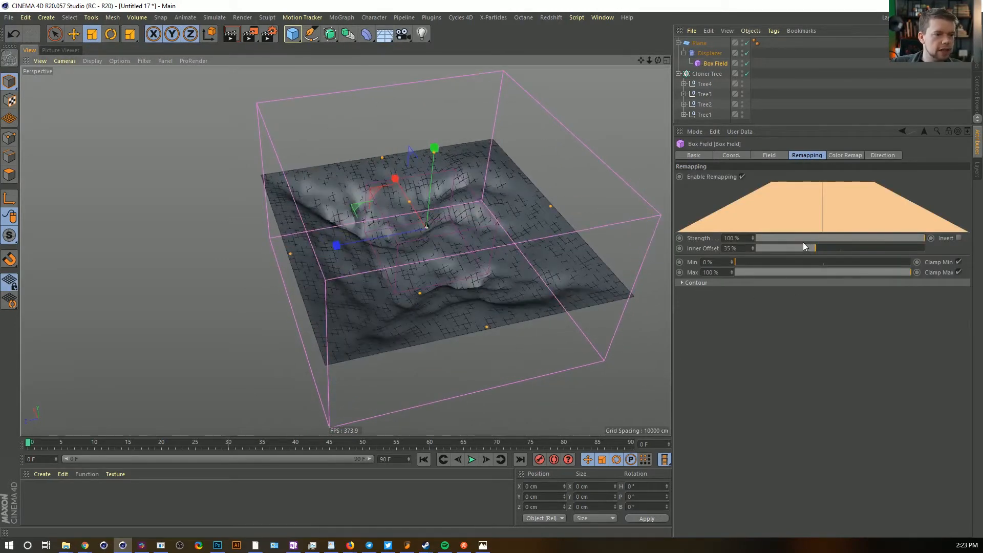
pyautogui.moveTo(809, 248)
pyautogui.mouseDown()
pyautogui.moveTo(766, 250)
pyautogui.moveTo(904, 254)
pyautogui.mouseUp()
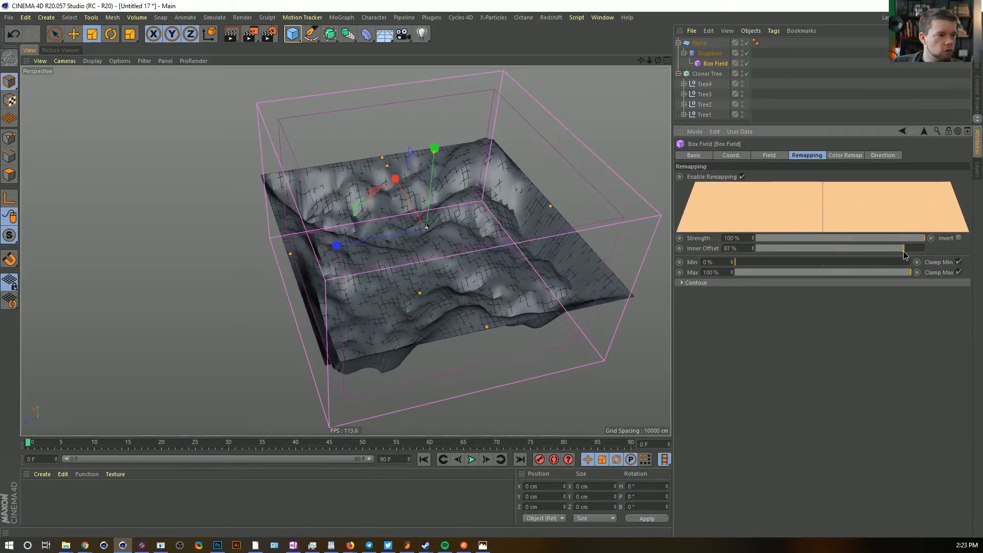
pyautogui.moveTo(548, 212)
pyautogui.keyDown('alt'); pyautogui.mouseDown()
pyautogui.moveTo(532, 192)
pyautogui.moveTo(535, 206)
pyautogui.mouseUp(); pyautogui.keyUp('alt')
pyautogui.keyDown('alt'); pyautogui.moveTo(430, 239); pyautogui.dragTo(479, 223, button='right'); pyautogui.keyUp('alt')
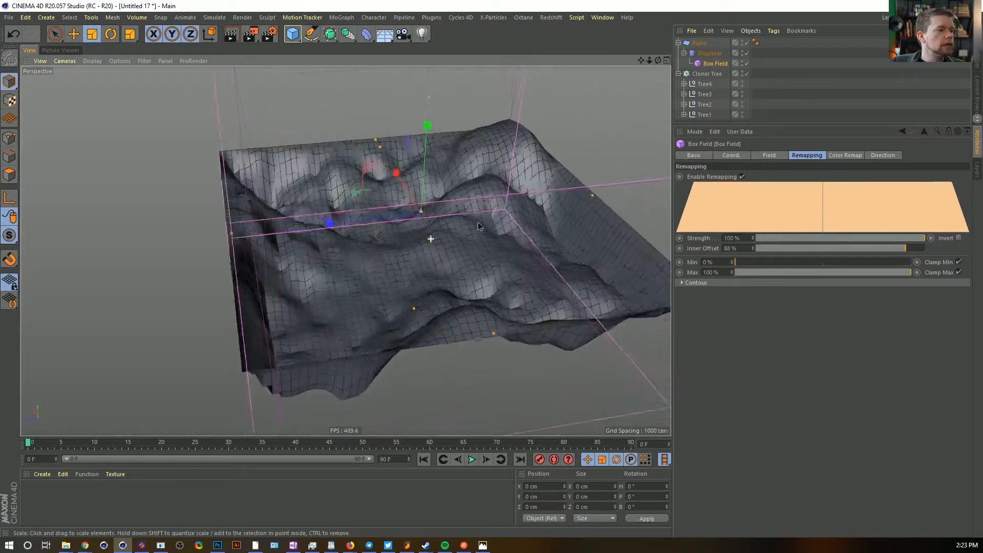
pyautogui.keyDown('alt'); pyautogui.moveTo(486, 246); pyautogui.dragTo(466, 190, button='middle'); pyautogui.keyUp('alt')
pyautogui.moveTo(490, 216)
pyautogui.keyDown('alt'); pyautogui.mouseDown()
pyautogui.moveTo(463, 181)
pyautogui.moveTo(471, 221)
pyautogui.mouseUp(); pyautogui.keyUp('alt')
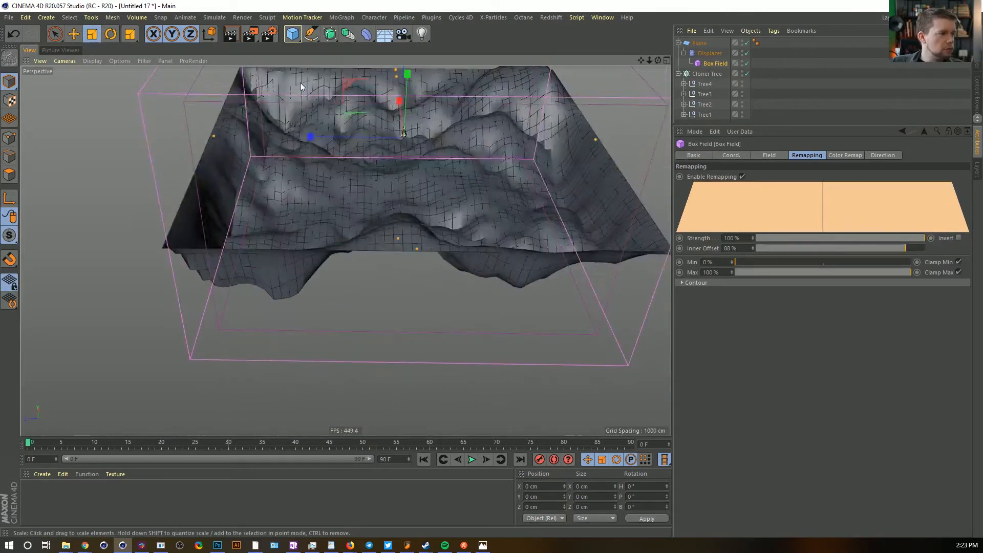
pyautogui.keyDown('alt'); pyautogui.moveTo(399, 174); pyautogui.dragTo(462, 195); pyautogui.keyUp('alt')
pyautogui.keyDown('alt'); pyautogui.moveTo(462, 195); pyautogui.dragTo(503, 223, button='right'); pyautogui.keyUp('alt')
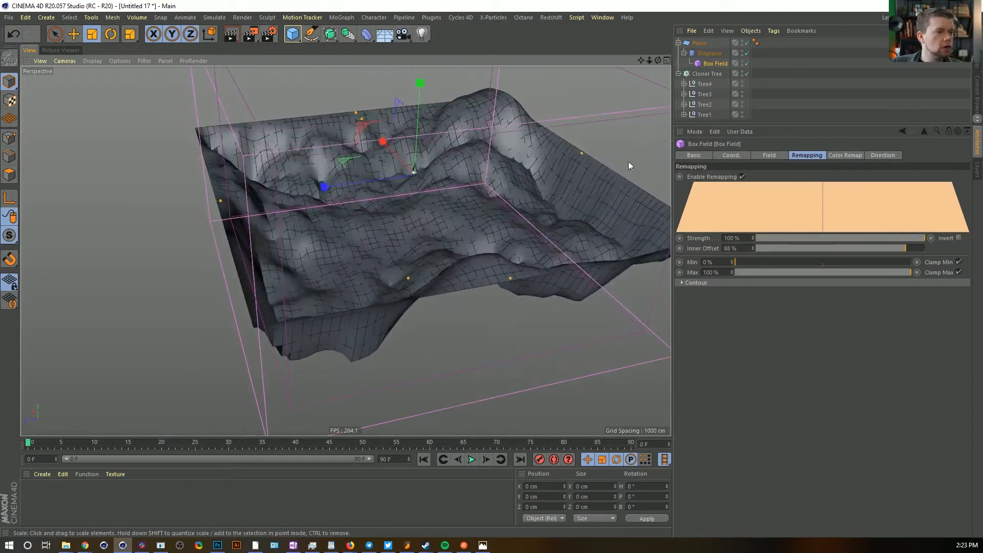
# Change the Displacer's displacement type to Intensity
pyautogui.click(715, 55)
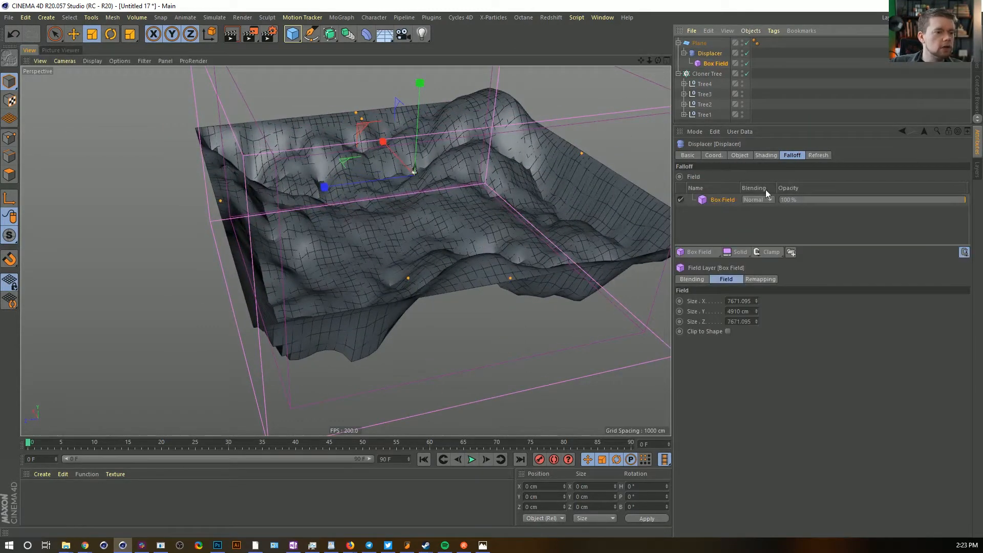
pyautogui.click(743, 156)
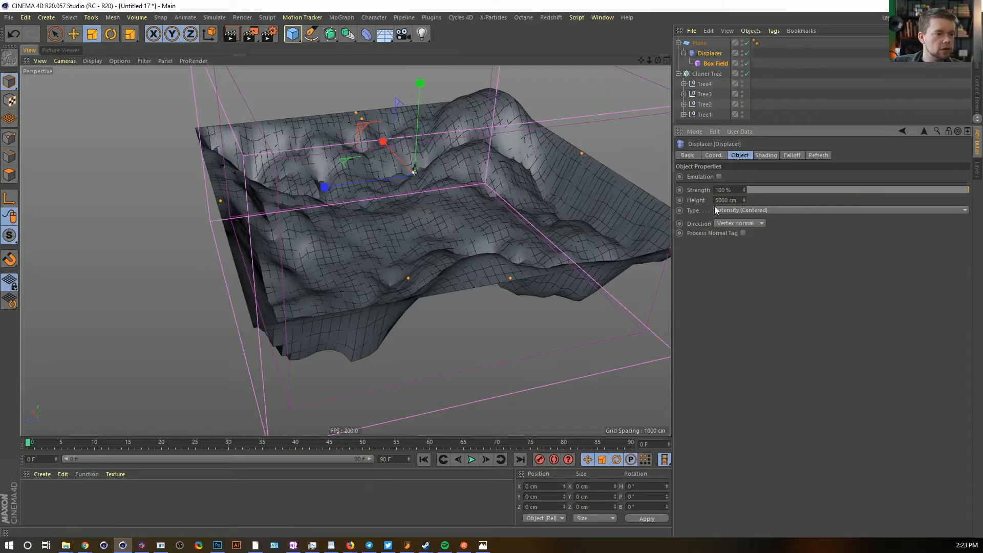
pyautogui.click(766, 210)
pyautogui.click(760, 217)
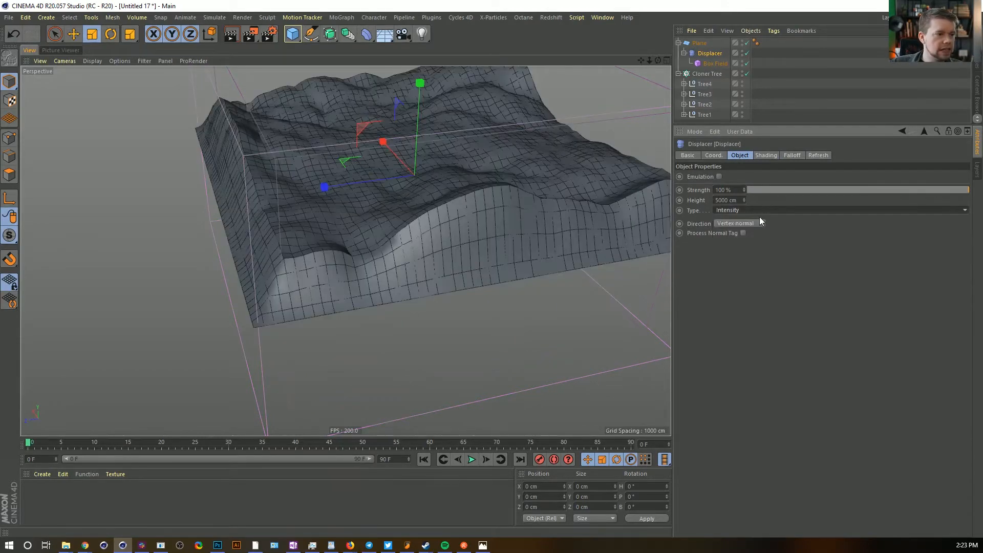
pyautogui.keyDown('alt'); pyautogui.moveTo(462, 239); pyautogui.dragTo(432, 283, button='middle'); pyautogui.keyUp('alt')
pyautogui.keyDown('alt'); pyautogui.moveTo(517, 276); pyautogui.dragTo(540, 270); pyautogui.keyUp('alt')
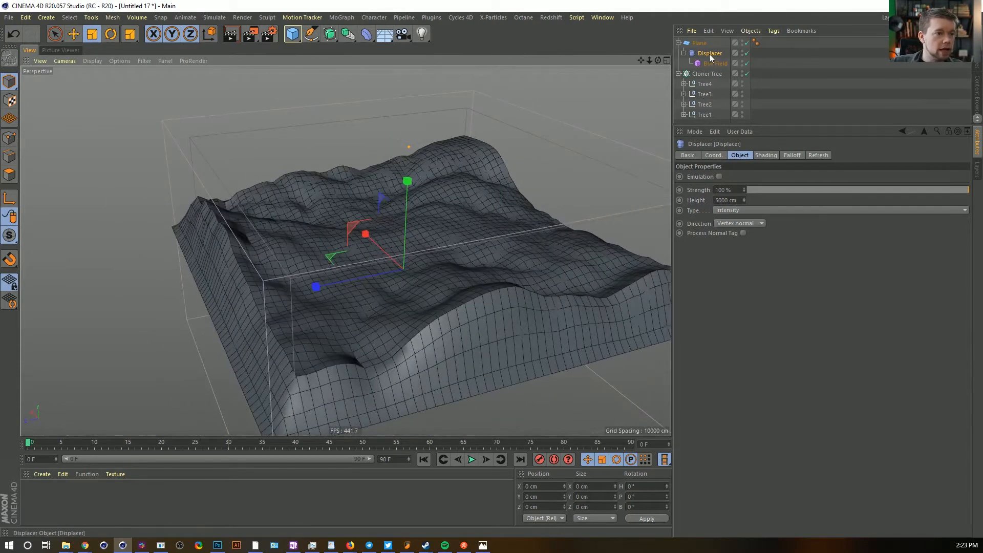
# Reduce the Box Field's inner offset to 70 % to soften the terrain's falloff toward the edges
pyautogui.click(714, 63)
pyautogui.moveTo(903, 249); pyautogui.dragTo(875, 256)
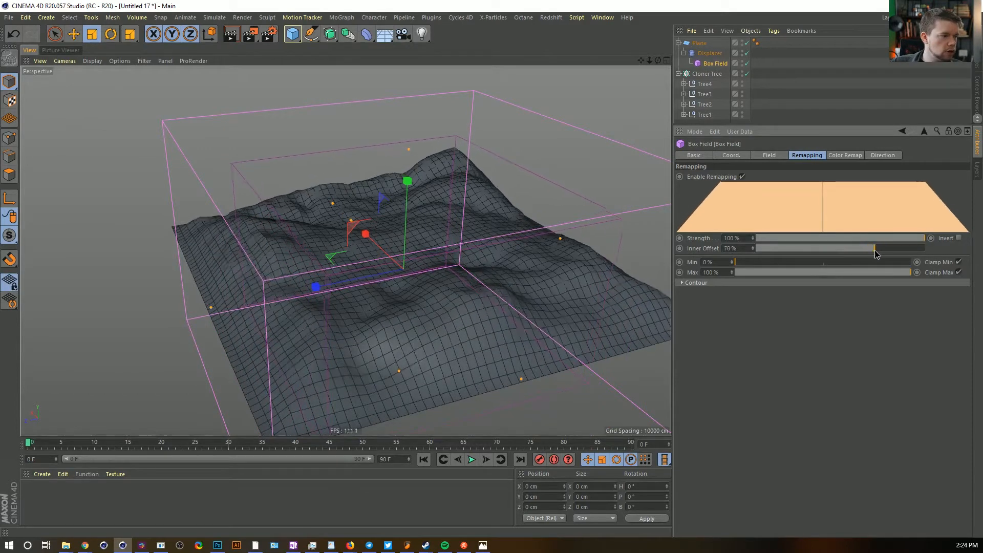
pyautogui.click(874, 249)
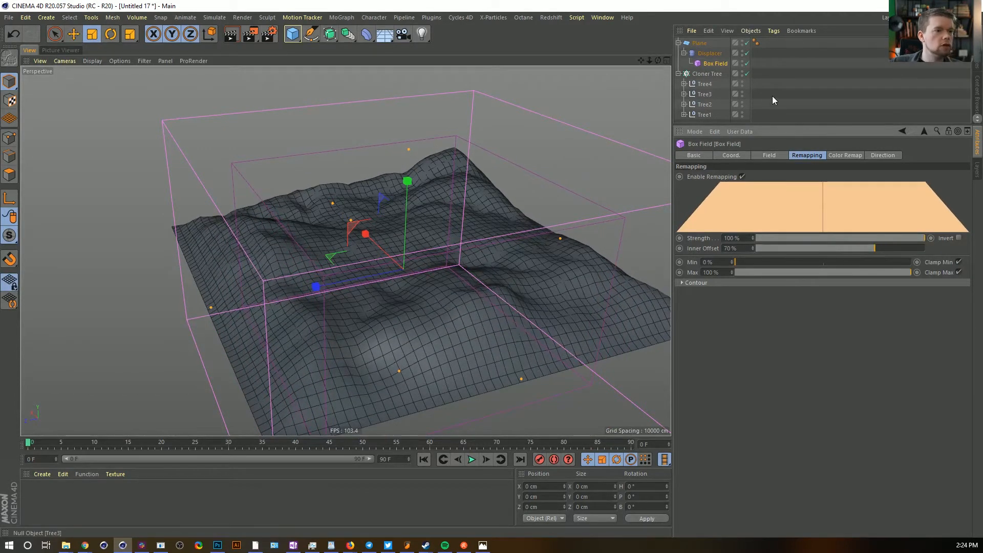
pyautogui.keyDown('alt'); pyautogui.moveTo(496, 240); pyautogui.dragTo(552, 259); pyautogui.keyUp('alt')
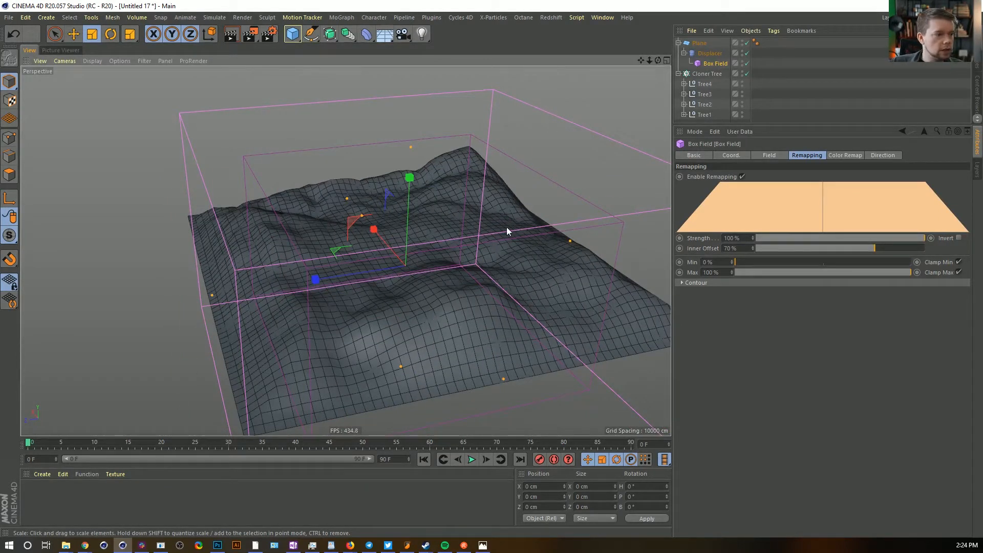
pyautogui.moveTo(450, 233)
pyautogui.keyDown('alt'); pyautogui.mouseDown()
pyautogui.moveTo(522, 283)
pyautogui.moveTo(445, 232)
pyautogui.moveTo(453, 238)
pyautogui.mouseUp(); pyautogui.keyUp('alt')
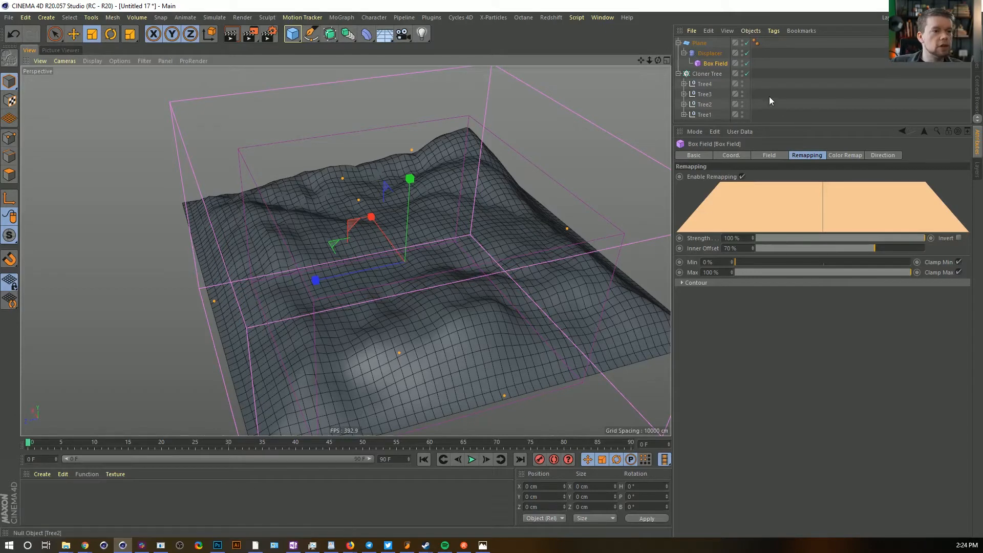
# Change the falloff's field type to Cylinder Field, keep its height at 500 cm and enlarge its radius to about 7504 cm
pyautogui.click(768, 155)
pyautogui.click(748, 182)
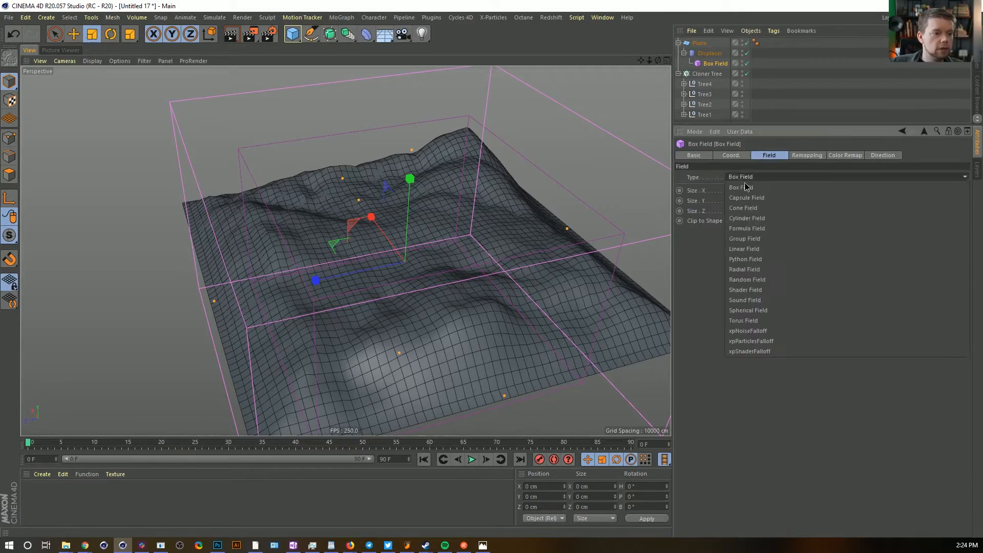
pyautogui.click(772, 218)
pyautogui.moveTo(789, 192); pyautogui.dragTo(968, 190)
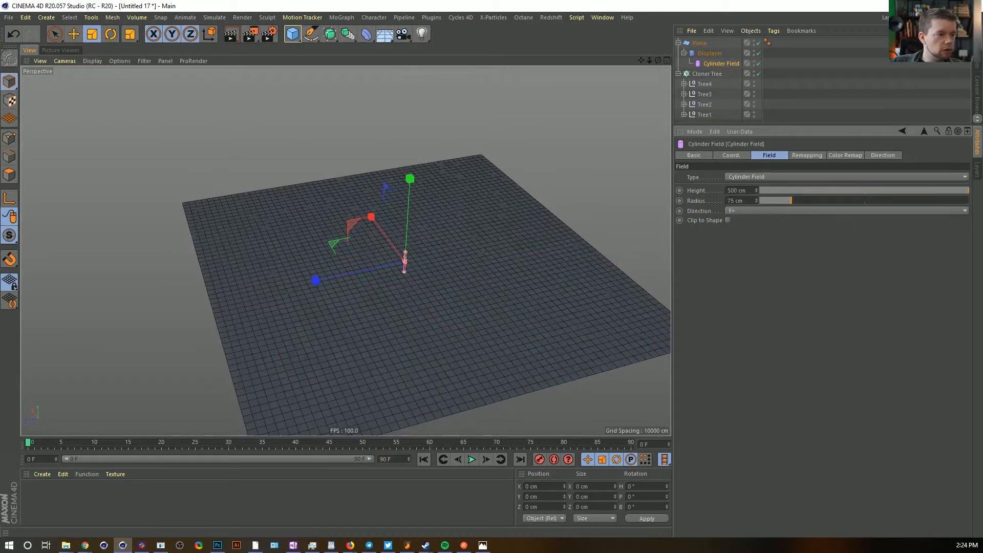
pyautogui.moveTo(786, 202); pyautogui.dragTo(968, 201)
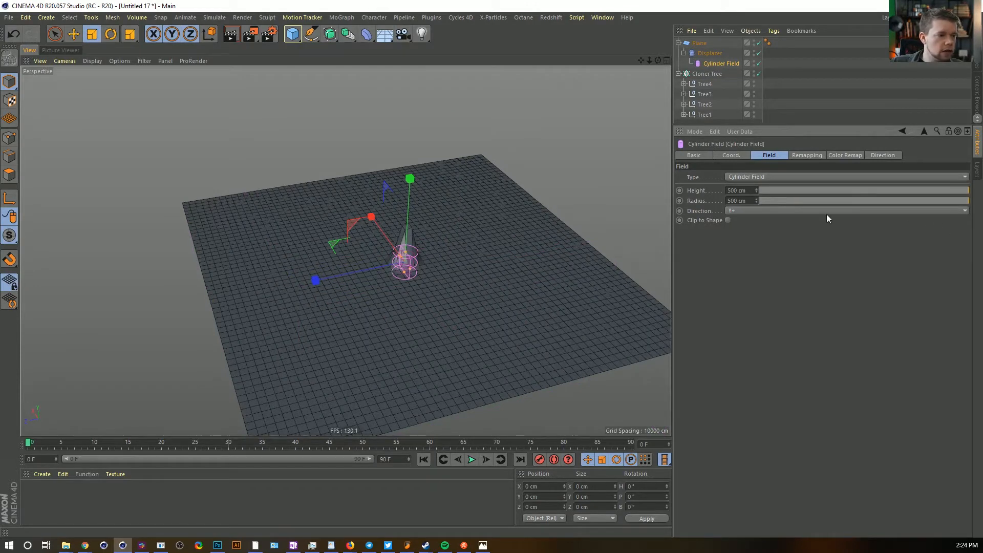
pyautogui.moveTo(756, 200); pyautogui.dragTo(911, 200)
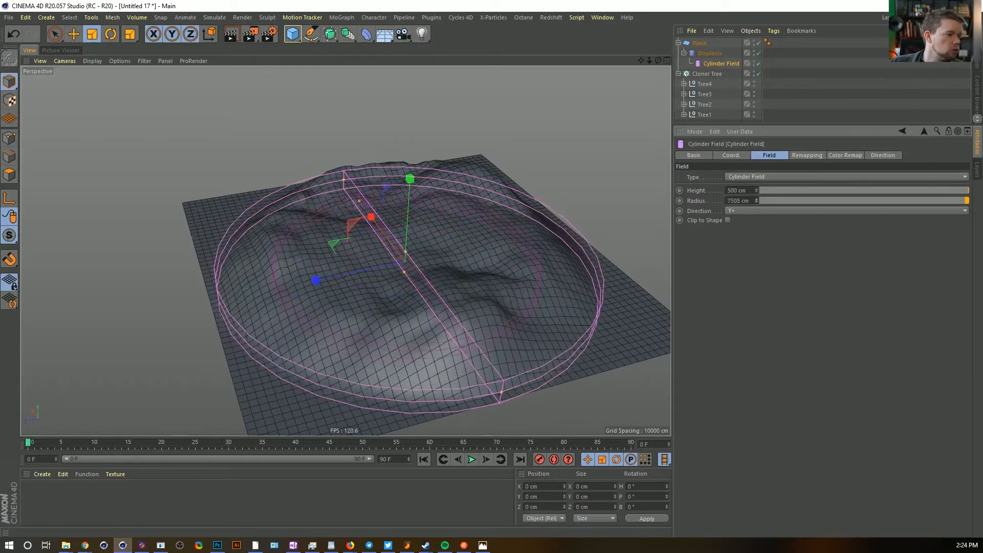
# Shrink the Cylinder Field's inner falloff circle slightly and widen the field's outer radius to about 9402 cm
pyautogui.keyDown('alt'); pyautogui.moveTo(513, 296); pyautogui.dragTo(540, 316); pyautogui.keyUp('alt')
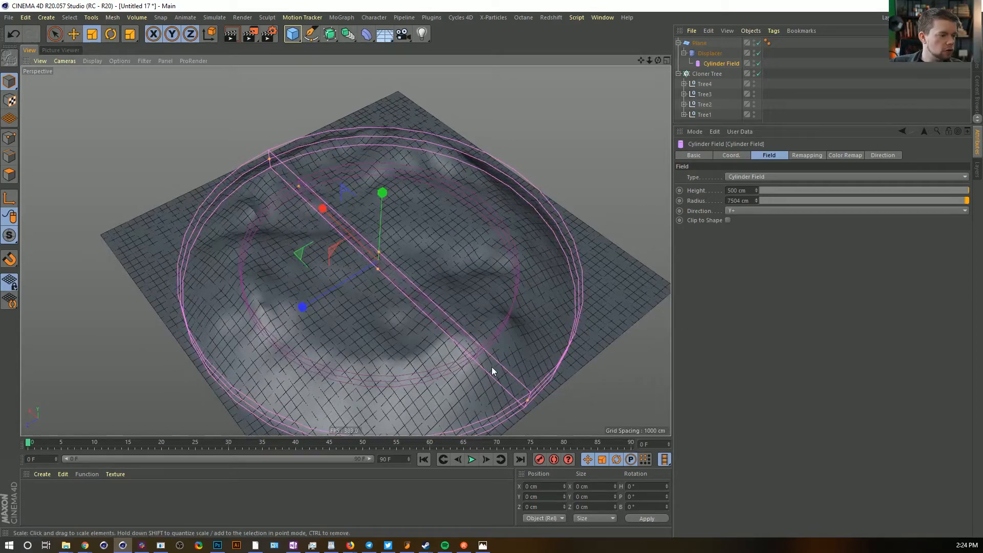
pyautogui.moveTo(299, 187)
pyautogui.mouseDown()
pyautogui.moveTo(278, 178)
pyautogui.moveTo(300, 195)
pyautogui.mouseUp()
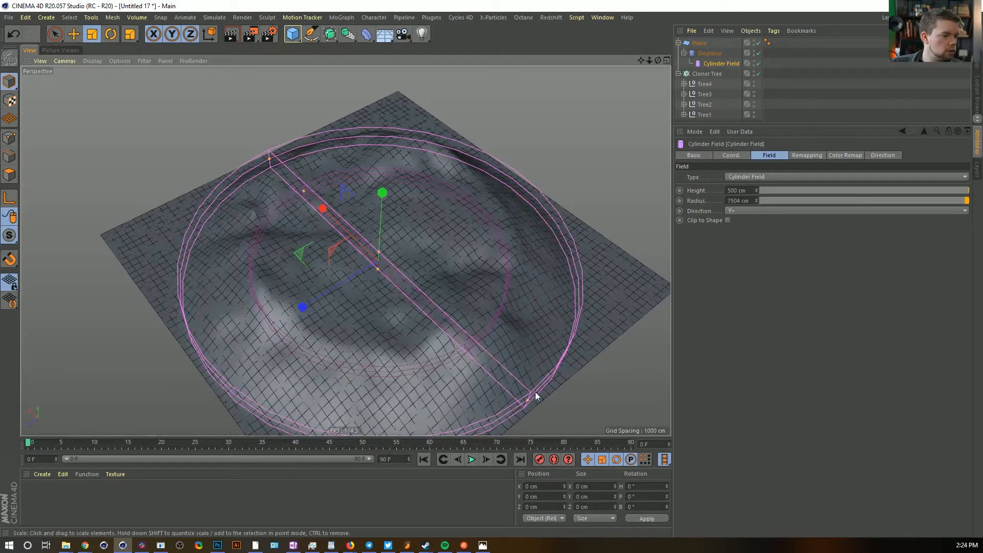
pyautogui.moveTo(525, 403); pyautogui.dragTo(577, 446)
pyautogui.keyDown('alt'); pyautogui.moveTo(411, 274); pyautogui.dragTo(430, 317); pyautogui.keyUp('alt')
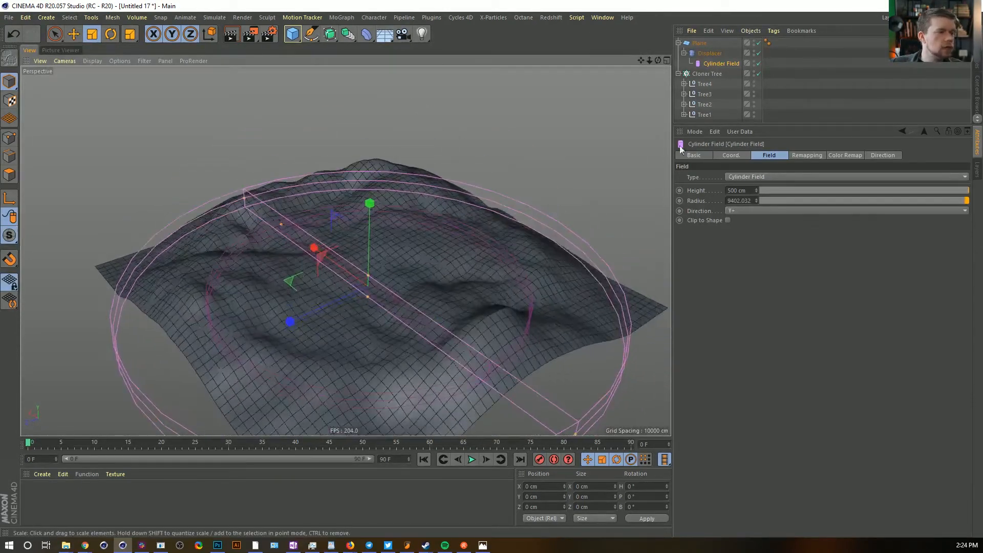
# Increase the Displacer's height to about 8213 cm for steeper terrain
pyautogui.click(709, 53)
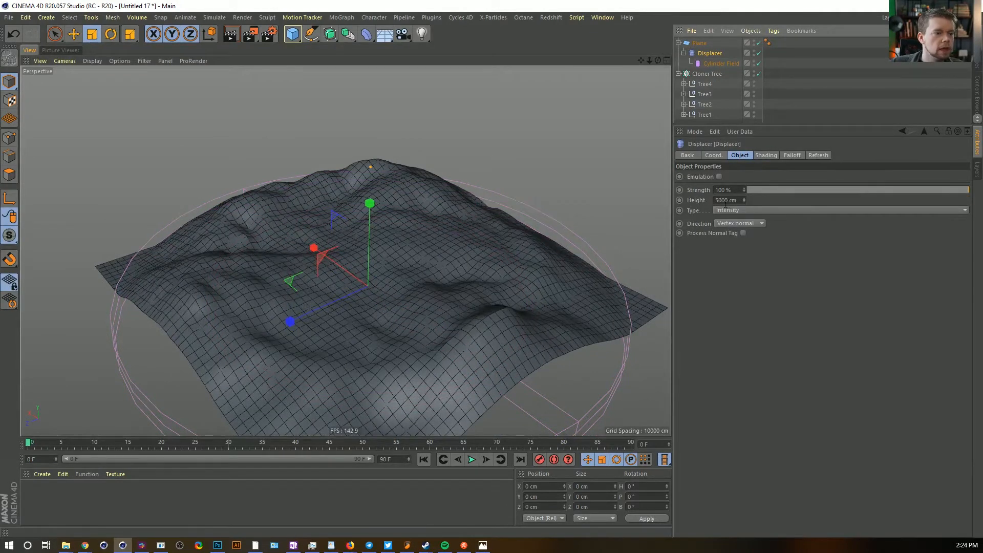
pyautogui.moveTo(478, 292)
pyautogui.keyDown('alt'); pyautogui.mouseDown()
pyautogui.moveTo(454, 278)
pyautogui.moveTo(468, 278)
pyautogui.mouseUp(); pyautogui.keyUp('alt')
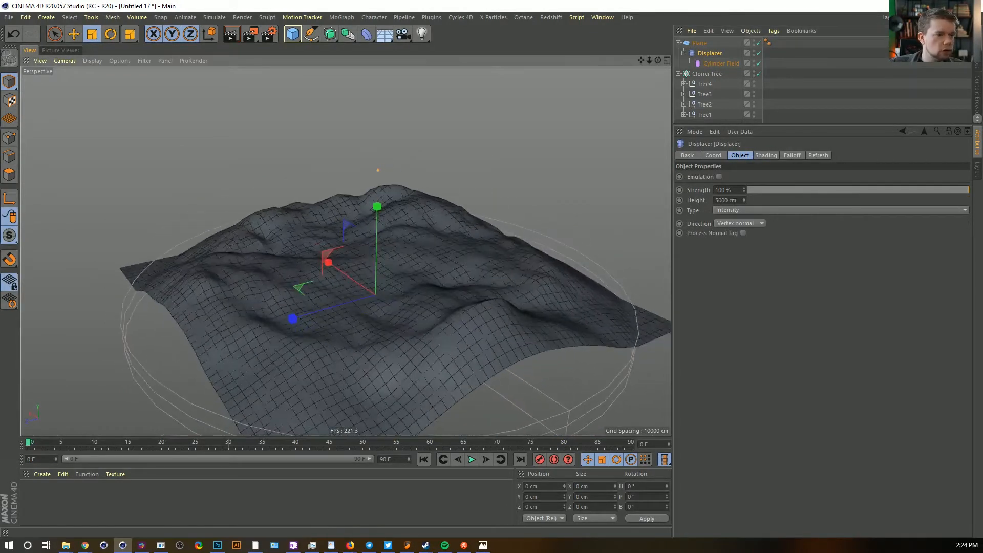
pyautogui.moveTo(743, 200); pyautogui.dragTo(744, 169)
pyautogui.keyDown('alt'); pyautogui.moveTo(397, 255); pyautogui.dragTo(421, 275); pyautogui.keyUp('alt')
pyautogui.keyDown('alt'); pyautogui.moveTo(509, 187); pyautogui.dragTo(493, 244); pyautogui.keyUp('alt')
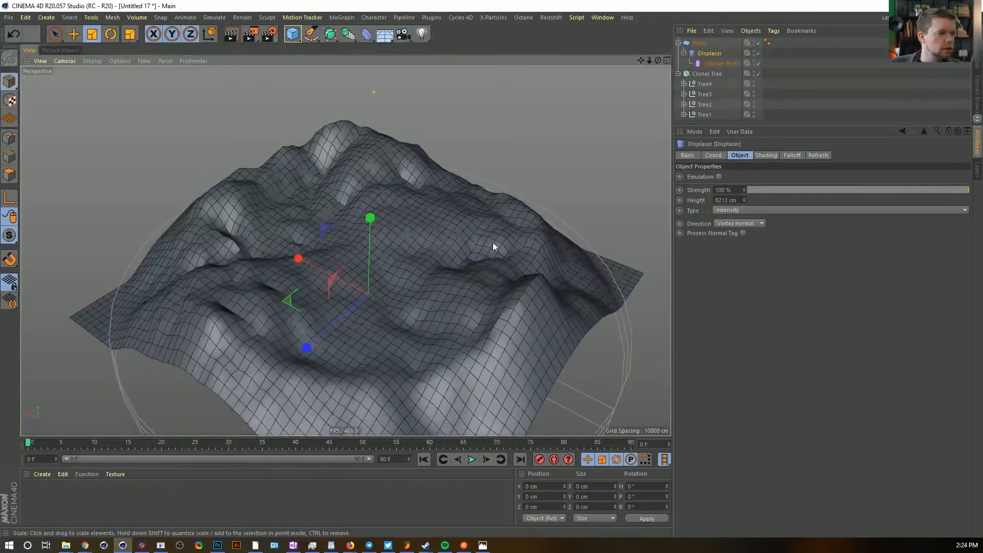
# Rename the plane as Ground and collapse its hierarchy
pyautogui.click(700, 43)
pyautogui.doubleClick(701, 44)
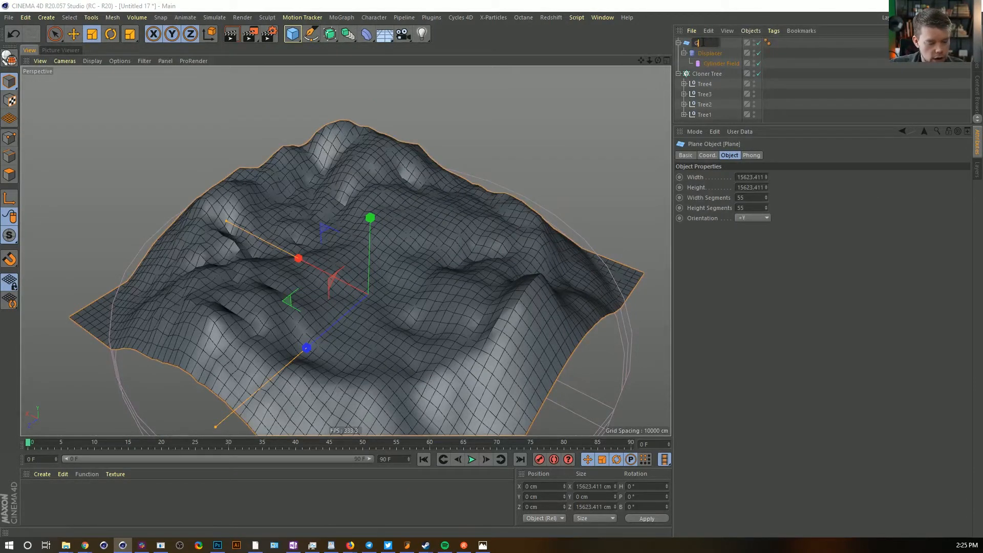
pyautogui.write('Ground')
pyautogui.press('Return')
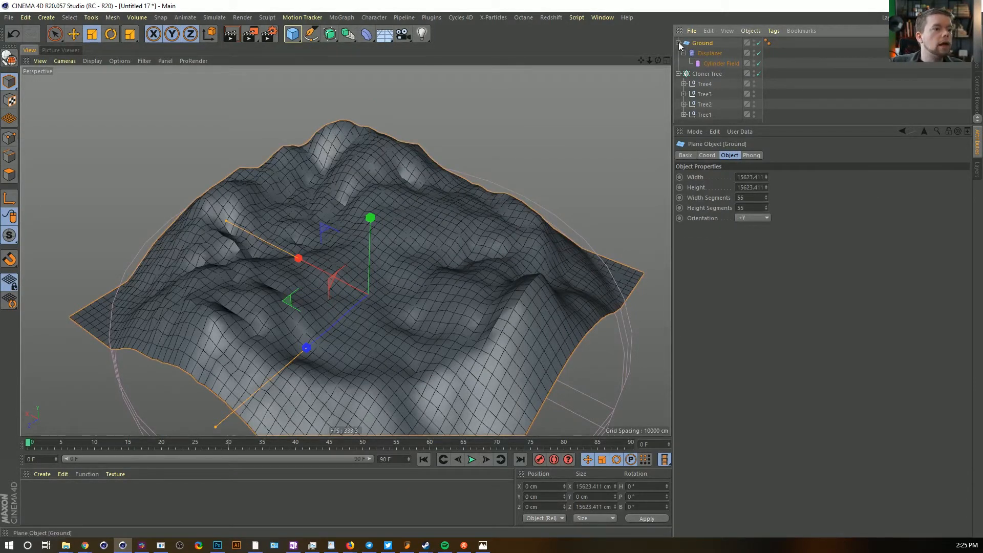
pyautogui.click(679, 43)
# Switch the Cloner Tree to Object mode and assign Ground as the surface for distributing the trees
pyautogui.click(700, 53)
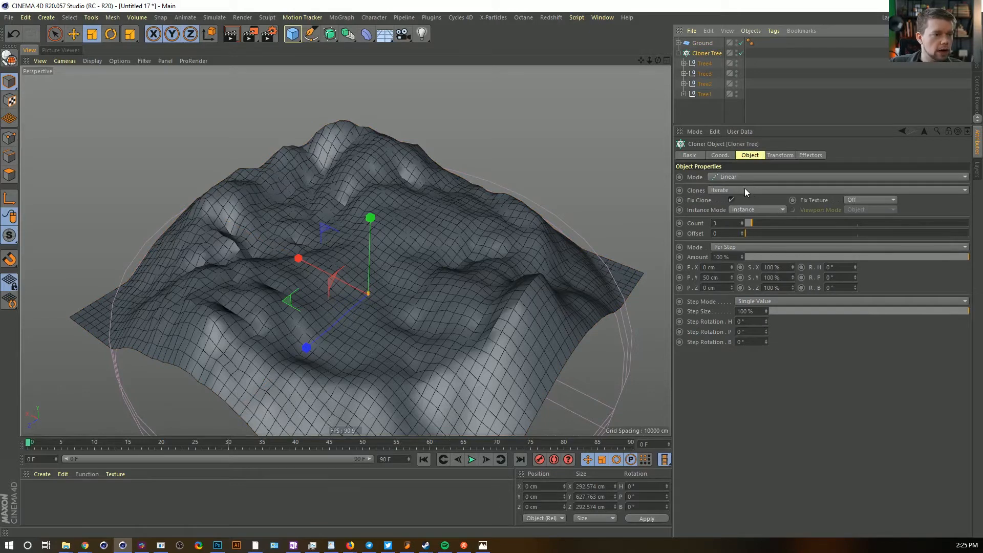
pyautogui.click(733, 178)
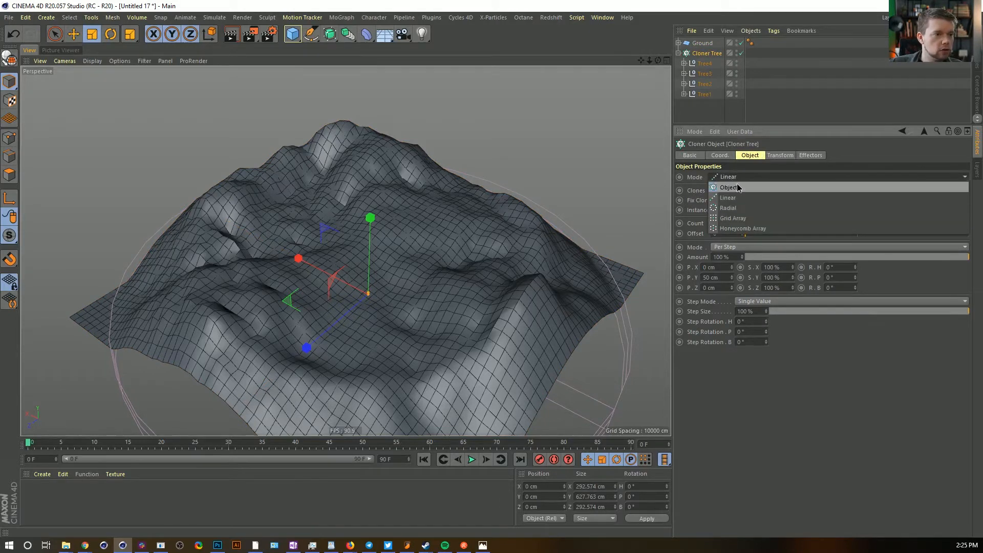
pyautogui.click(729, 187)
pyautogui.moveTo(702, 43); pyautogui.dragTo(741, 221)
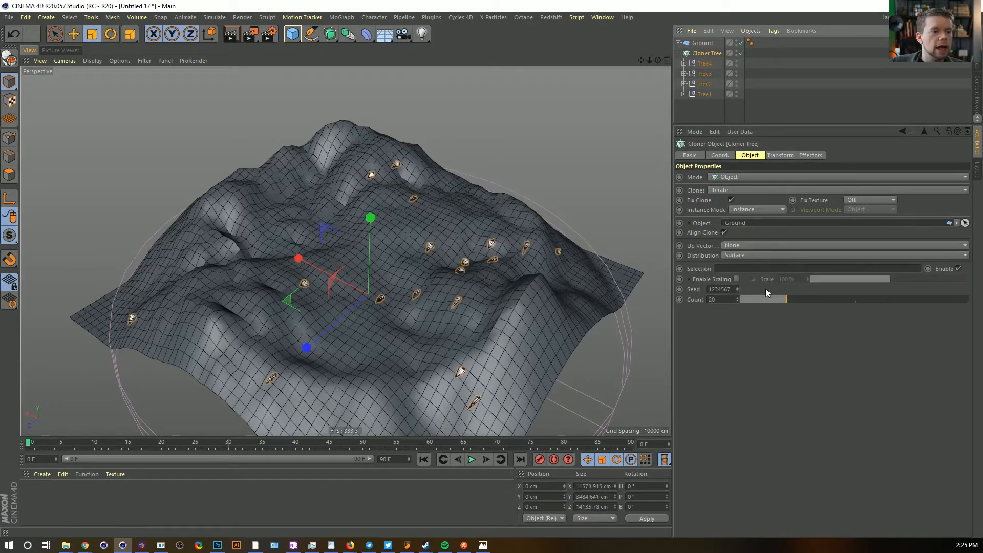
pyautogui.scroll(3, 426, 294)
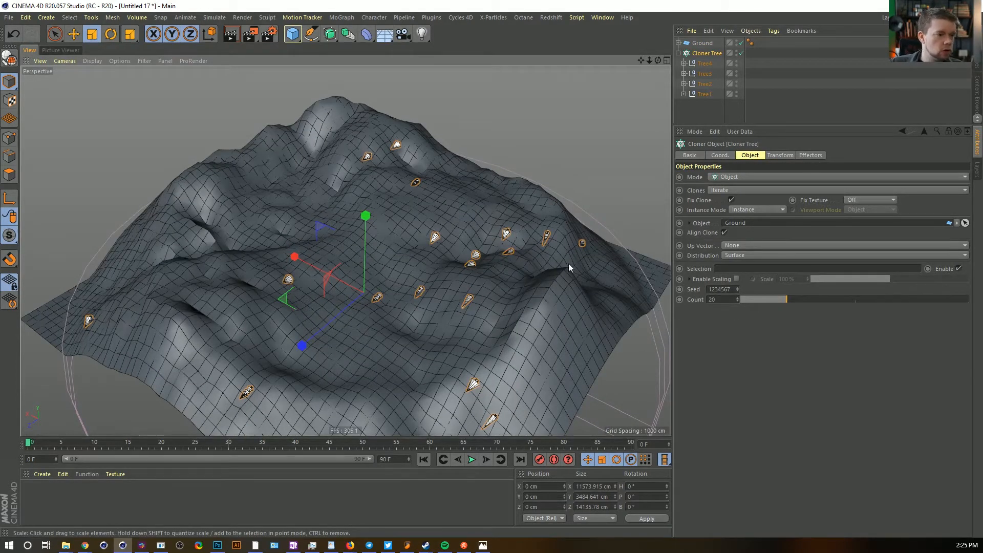
# Turn off Align Clone on the Cloner Tree and raise its clone count to 482
pyautogui.keyDown('alt'); pyautogui.moveTo(439, 251); pyautogui.dragTo(595, 291); pyautogui.keyUp('alt')
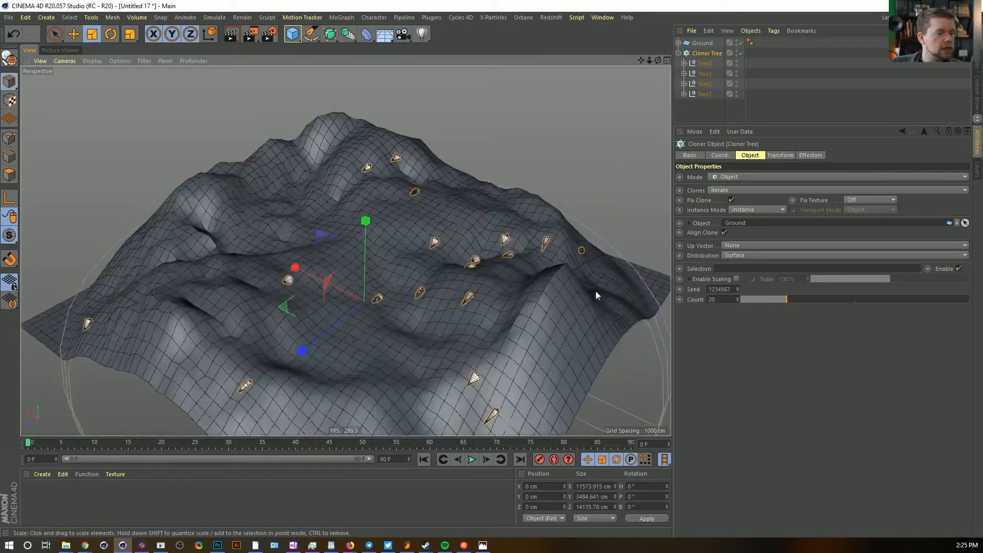
pyautogui.click(725, 233)
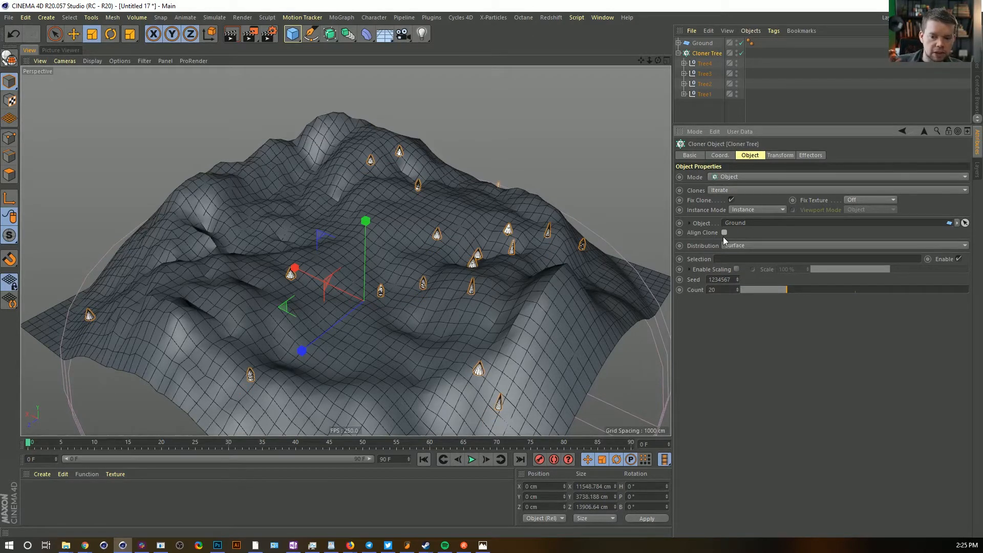
pyautogui.keyDown('alt'); pyautogui.moveTo(453, 226); pyautogui.dragTo(570, 259); pyautogui.keyUp('alt')
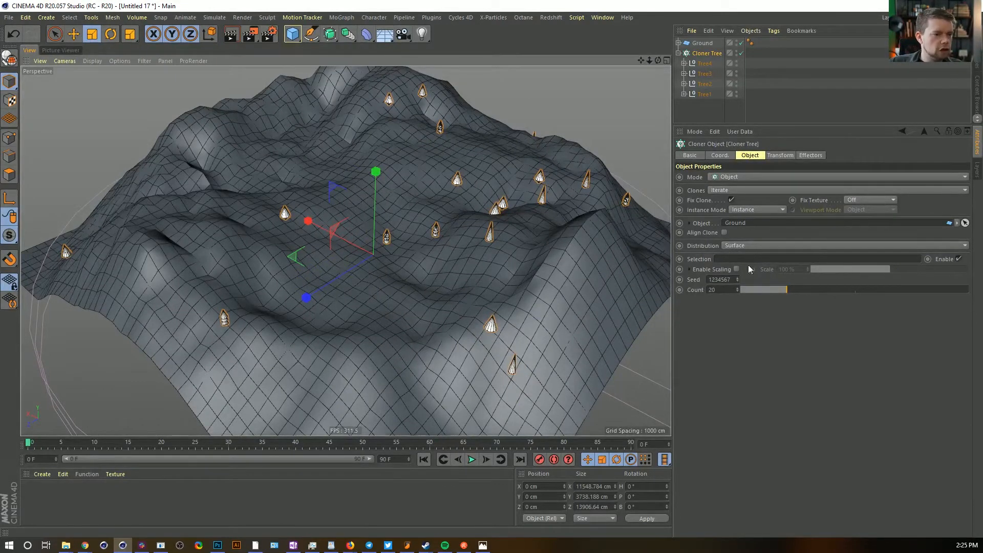
pyautogui.moveTo(775, 291); pyautogui.dragTo(968, 297)
pyautogui.moveTo(736, 291)
pyautogui.mouseDown()
pyautogui.moveTo(811, 270)
pyautogui.moveTo(736, 279)
pyautogui.mouseUp()
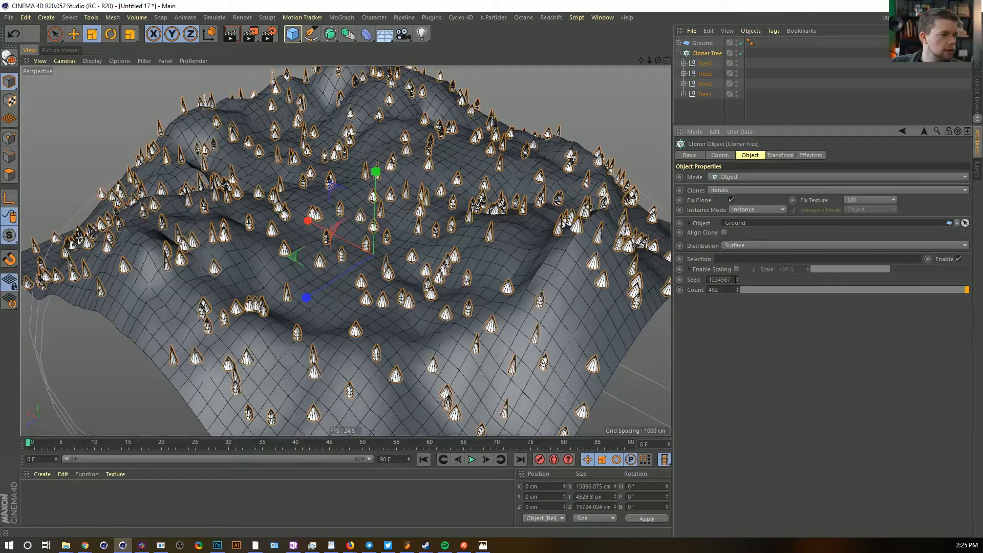
# Switch the Cloner Tree's instance mode to Multi-Instance and increase the clone count to 2745
pyautogui.click(759, 210)
pyautogui.click(764, 241)
pyautogui.keyDown('alt'); pyautogui.moveTo(474, 229); pyautogui.dragTo(545, 244); pyautogui.keyUp('alt')
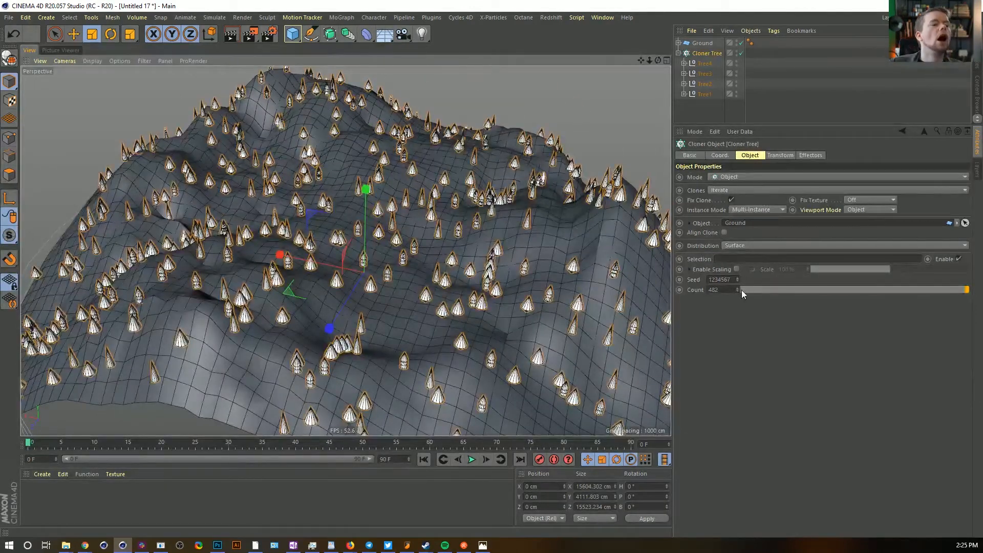
pyautogui.moveTo(737, 290)
pyautogui.mouseDown()
pyautogui.moveTo(822, 299)
pyautogui.moveTo(735, 308)
pyautogui.mouseUp()
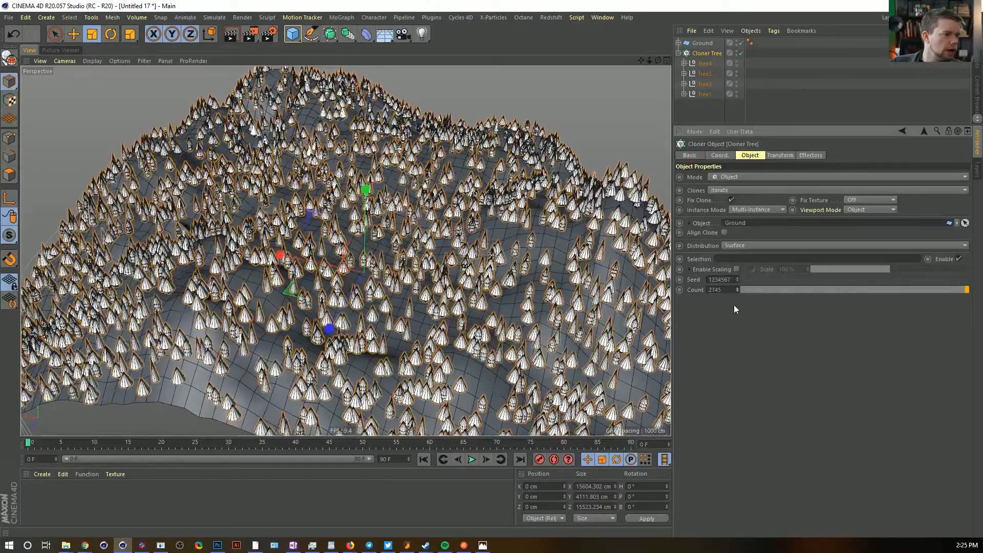
pyautogui.keyDown('alt'); pyautogui.moveTo(432, 257); pyautogui.dragTo(441, 214); pyautogui.keyUp('alt')
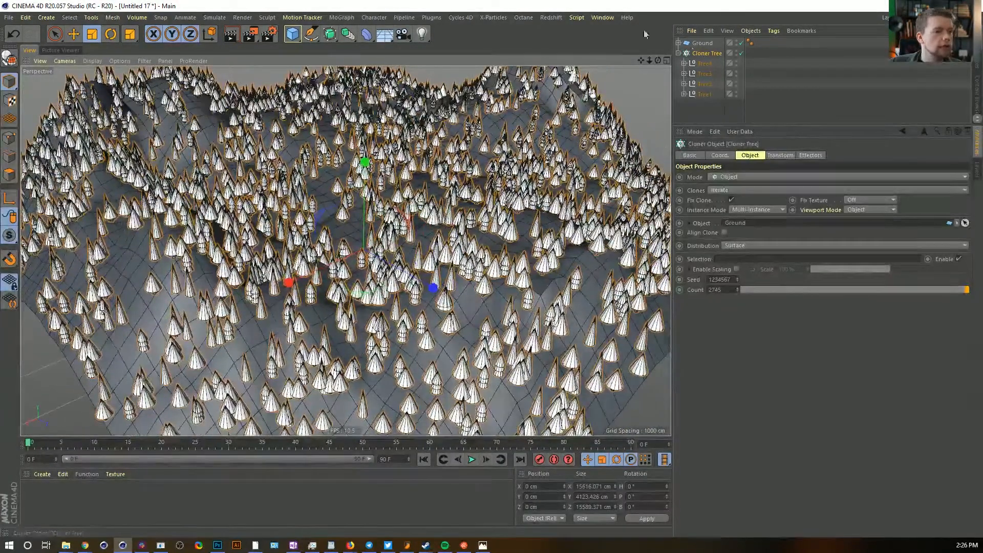
# Add a Random effector to the Cloner Tree with position disabled and uniform scale enabled
pyautogui.click(349, 17)
pyautogui.moveTo(347, 33)
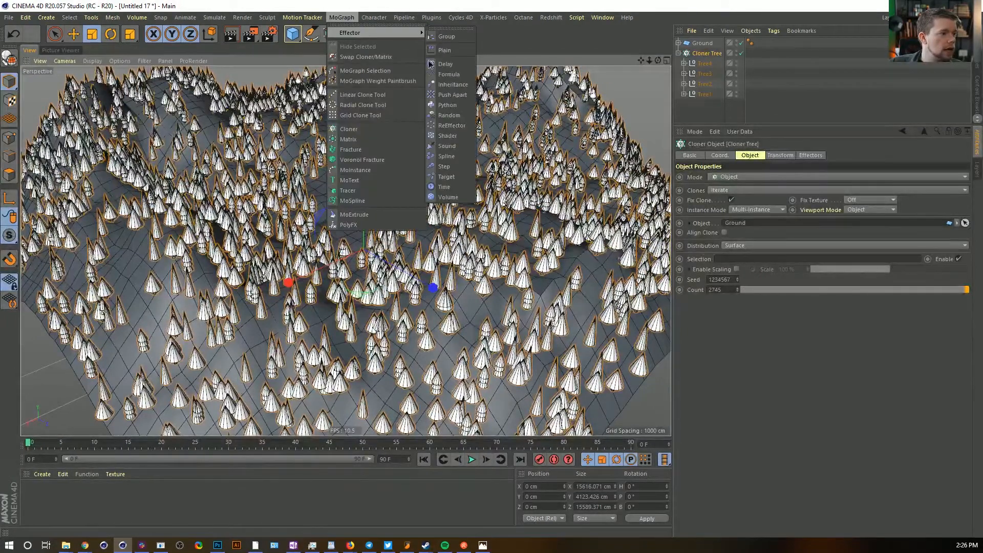
pyautogui.click(450, 115)
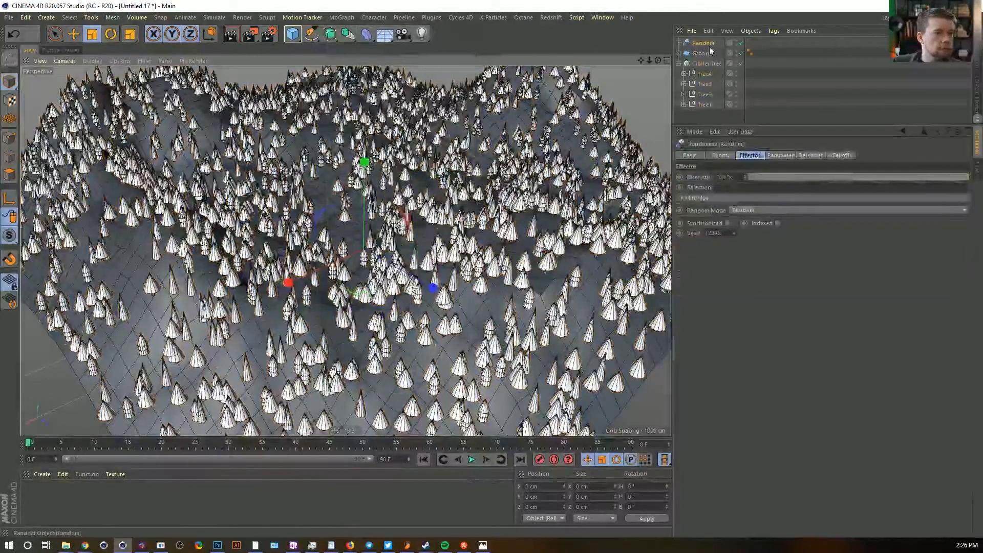
pyautogui.click(780, 156)
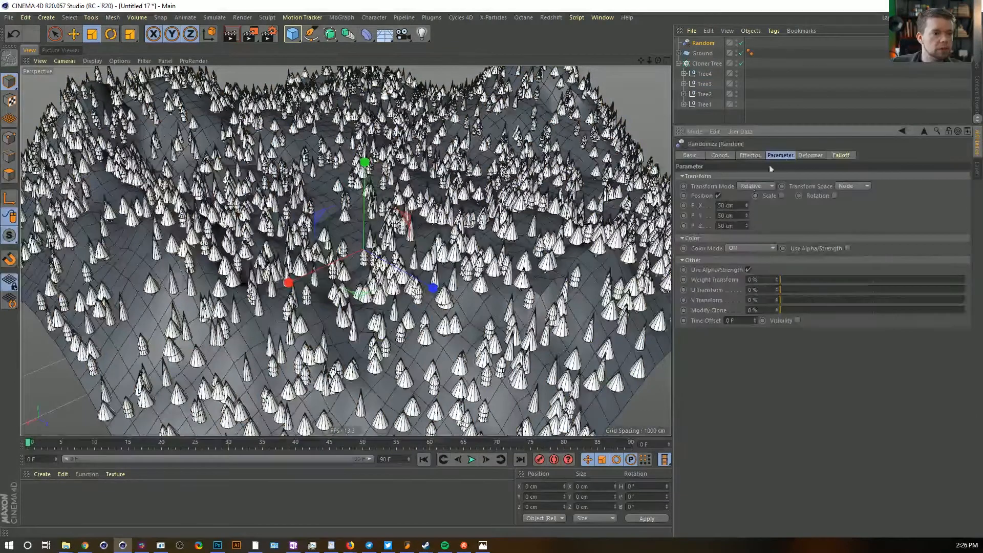
pyautogui.click(718, 195)
pyautogui.click(786, 196)
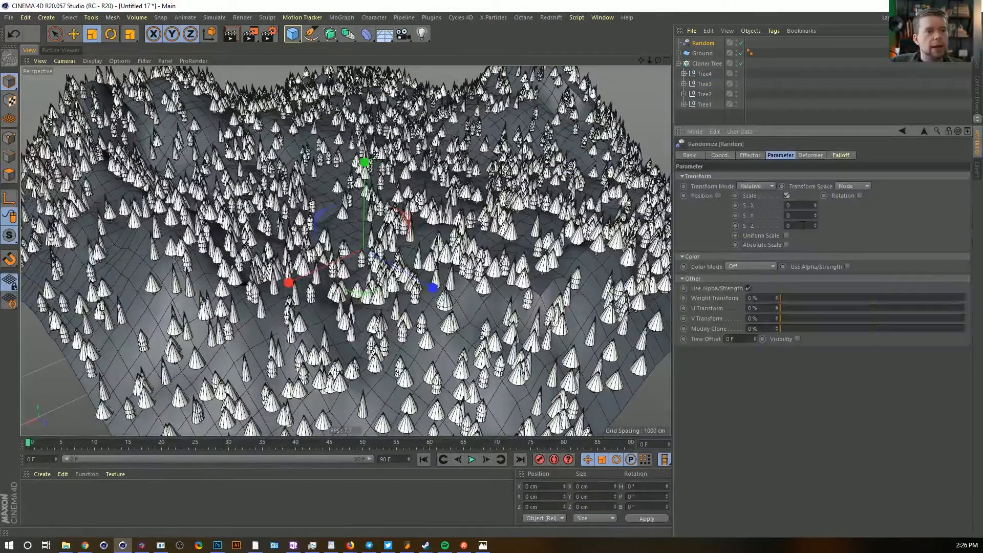
pyautogui.click(786, 235)
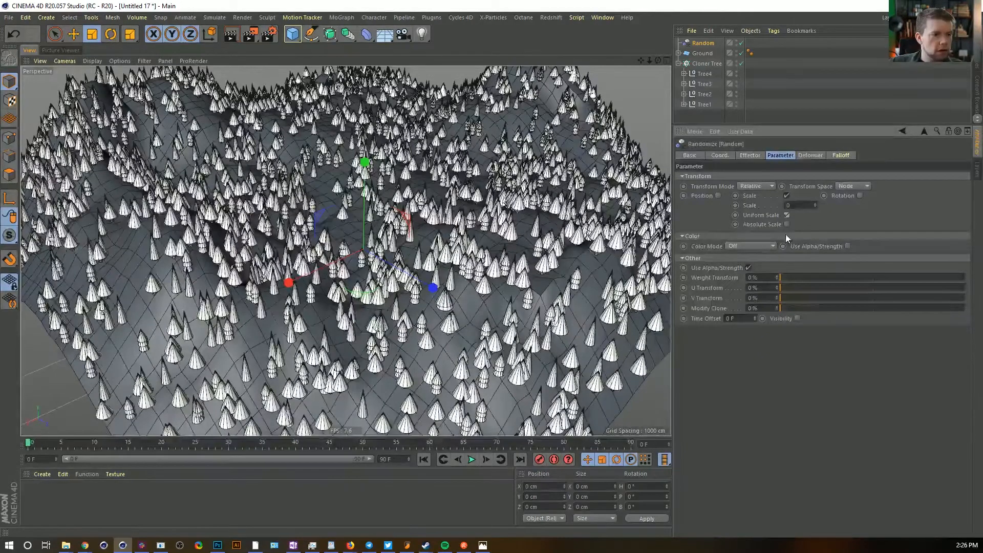
# Try a uniform scale of 1 on the Random effector, and settle on 0.25 for subtler tree size variation
pyautogui.write('1')
pyautogui.press('Return')
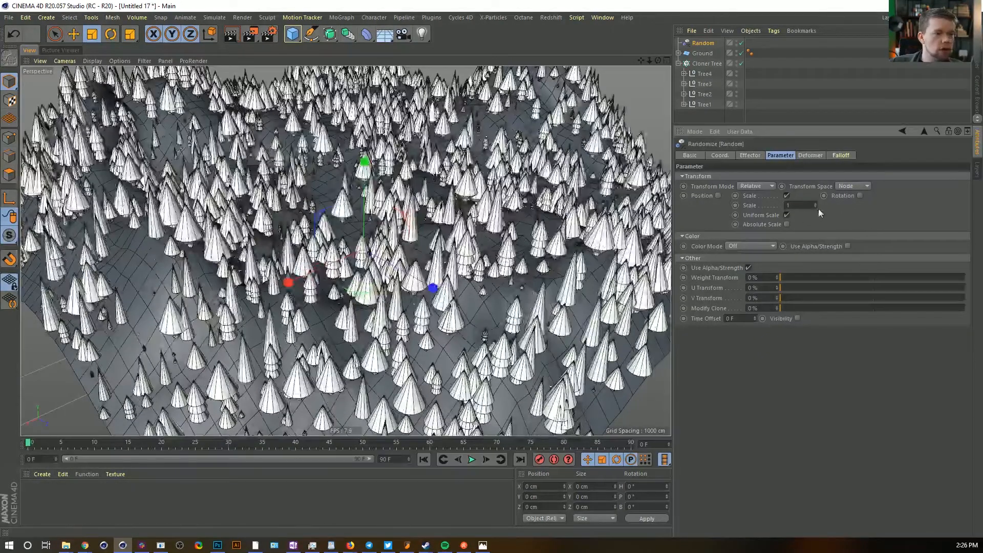
pyautogui.moveTo(814, 205); pyautogui.dragTo(815, 245)
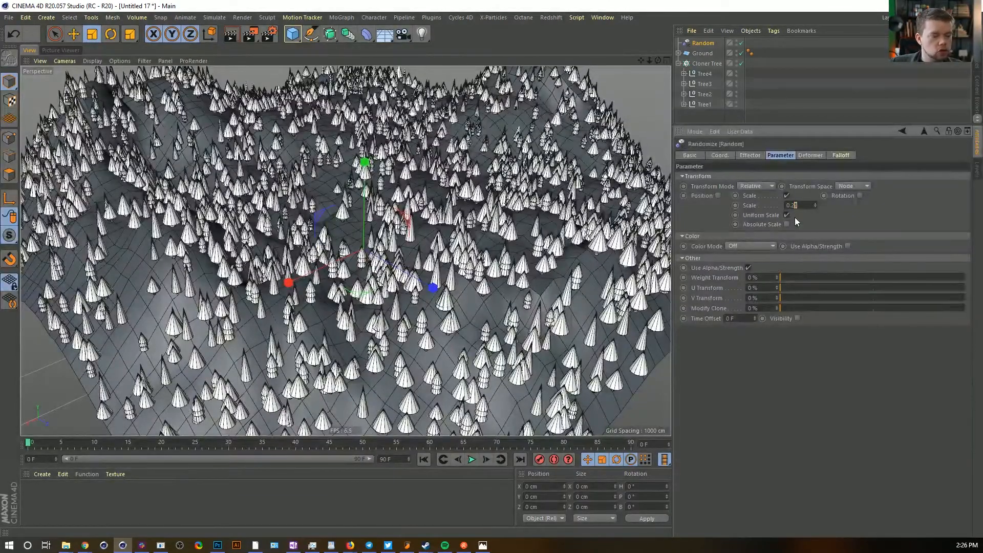
pyautogui.press('Return')
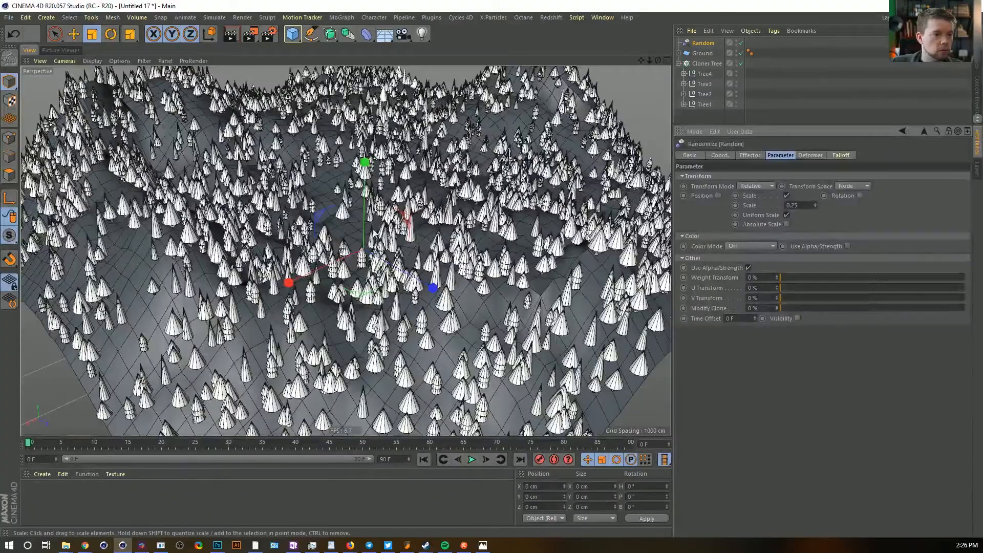
# Rename the Random effector as Random Scale
pyautogui.keyDown('alt'); pyautogui.moveTo(429, 205); pyautogui.dragTo(435, 256); pyautogui.keyUp('alt')
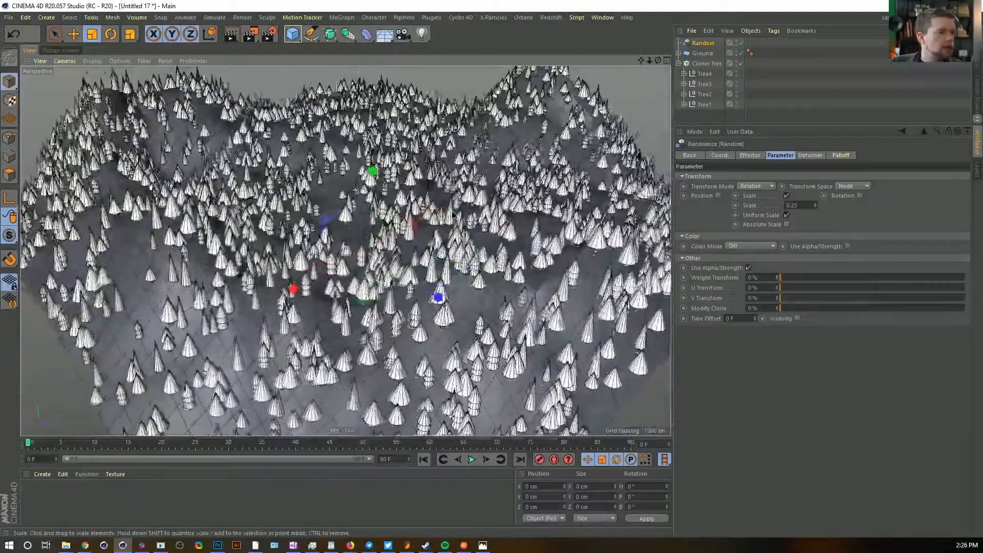
pyautogui.click(705, 62)
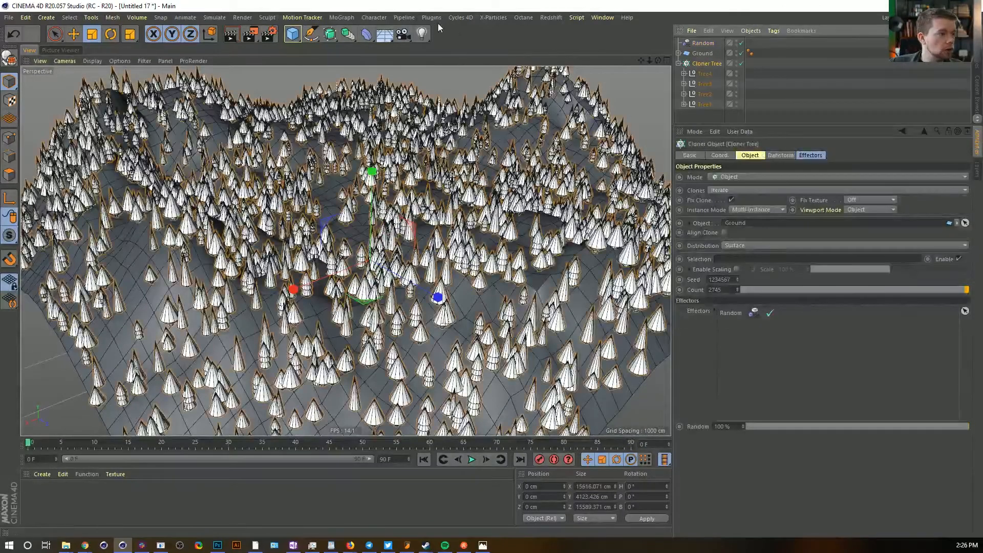
pyautogui.doubleClick(703, 43)
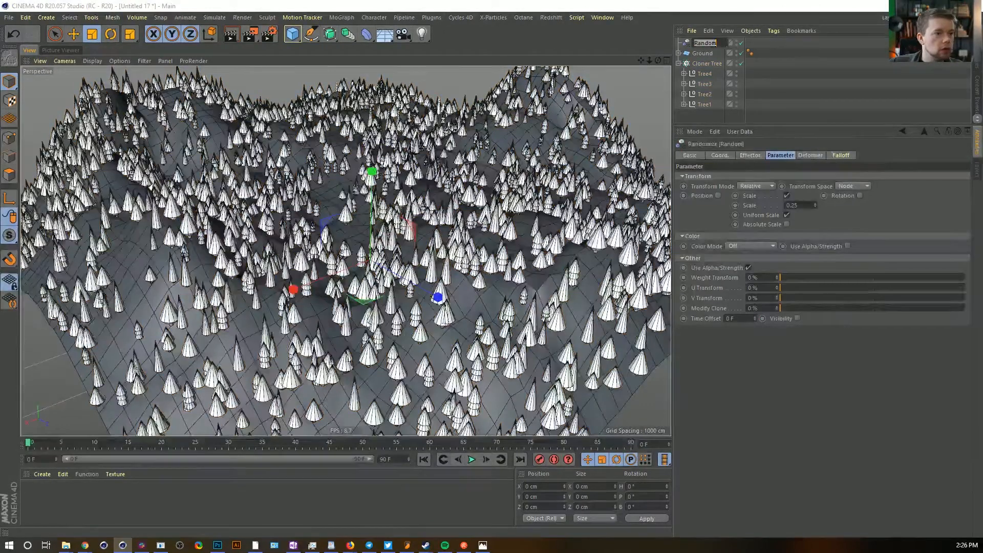
pyautogui.write('Scale')
pyautogui.press('Return')
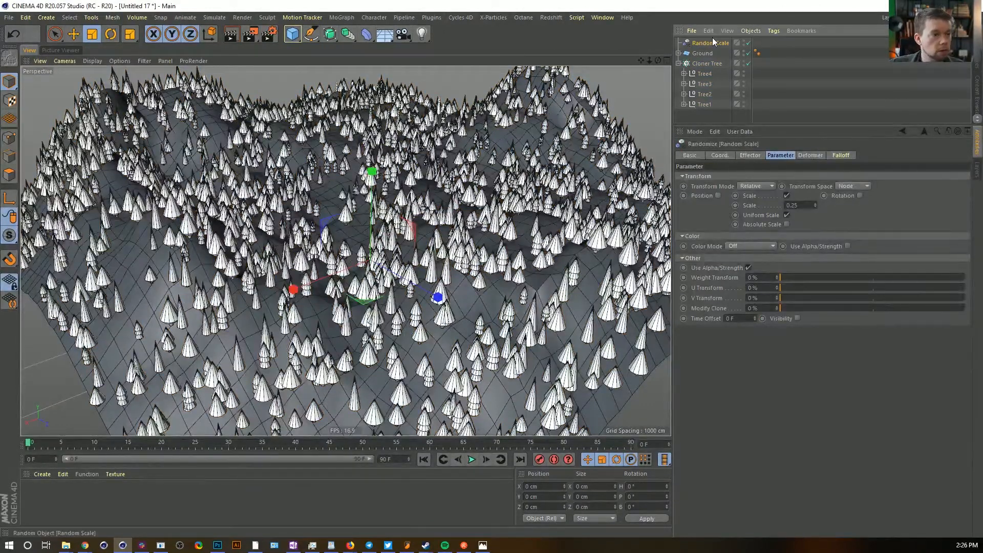
# Add a second Random effector to the Cloner Tree with position disabled and scale enabled
pyautogui.click(707, 63)
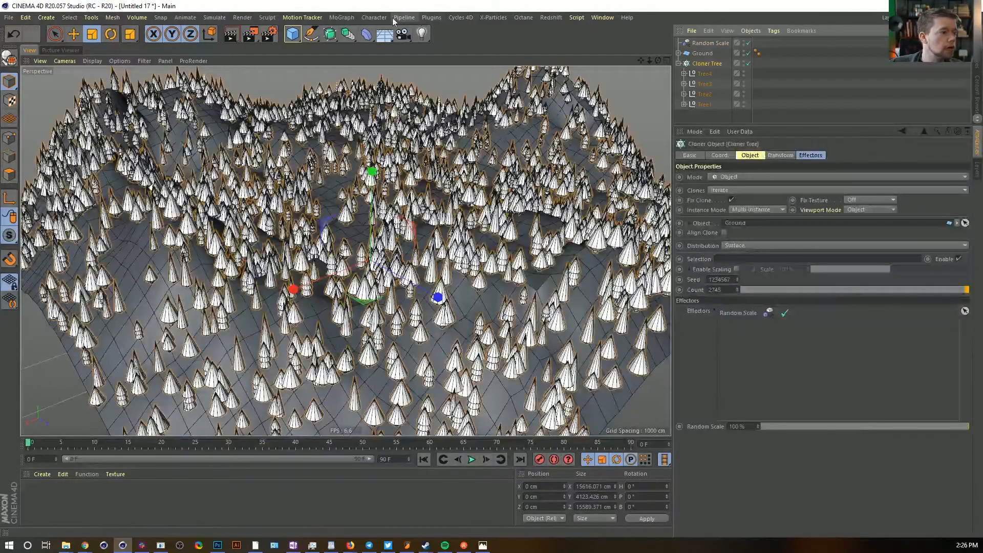
pyautogui.click(342, 18)
pyautogui.moveTo(379, 32)
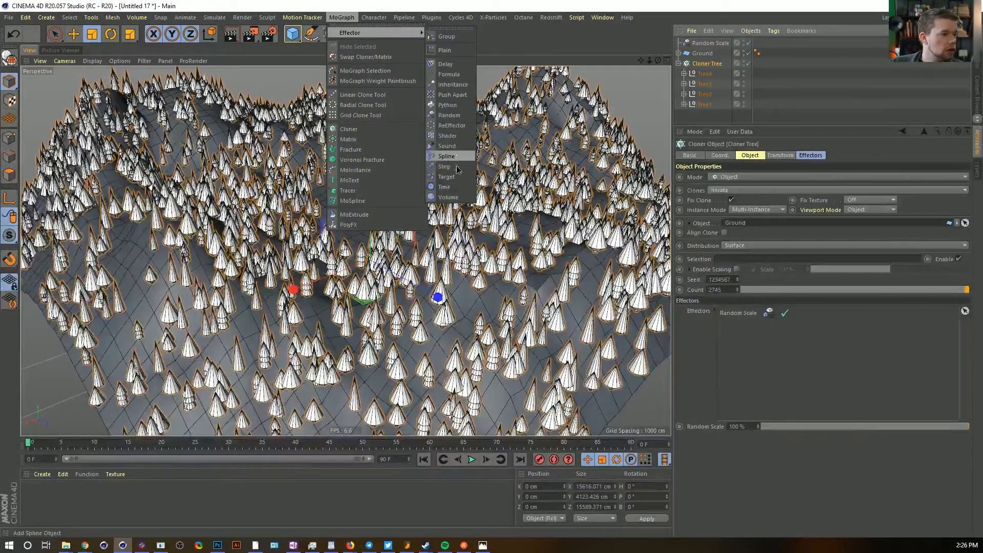
pyautogui.click(449, 115)
pyautogui.click(718, 195)
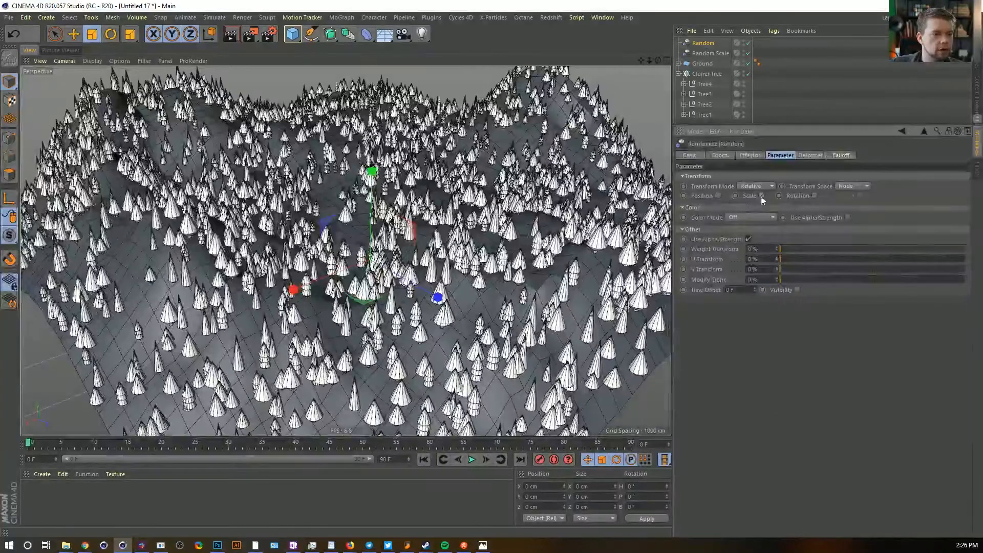
pyautogui.click(781, 195)
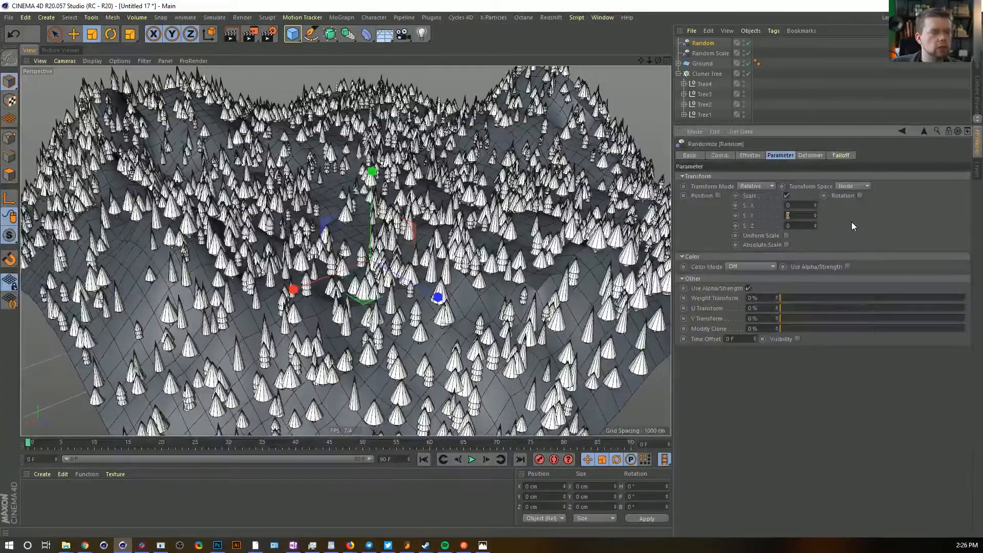
# Set the new Random effector's Y scale to 0.5 to vary the tree heights
pyautogui.write('0.3')
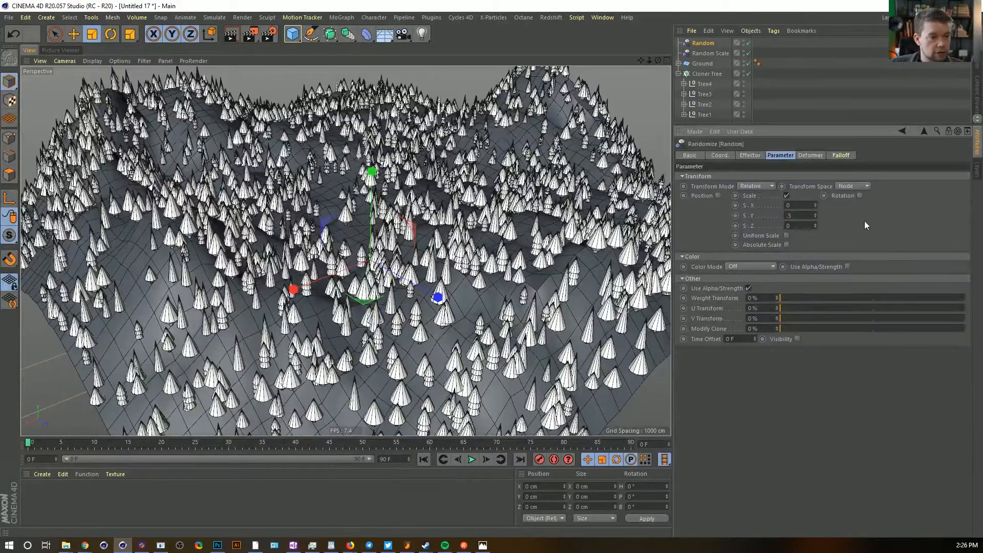
pyautogui.press('Return')
pyautogui.keyDown('alt'); pyautogui.moveTo(618, 318); pyautogui.dragTo(584, 309); pyautogui.keyUp('alt')
pyautogui.keyDown('alt'); pyautogui.moveTo(609, 277); pyautogui.dragTo(487, 313); pyautogui.keyUp('alt')
pyautogui.keyDown('alt'); pyautogui.moveTo(488, 313); pyautogui.dragTo(483, 210, button='right'); pyautogui.keyUp('alt')
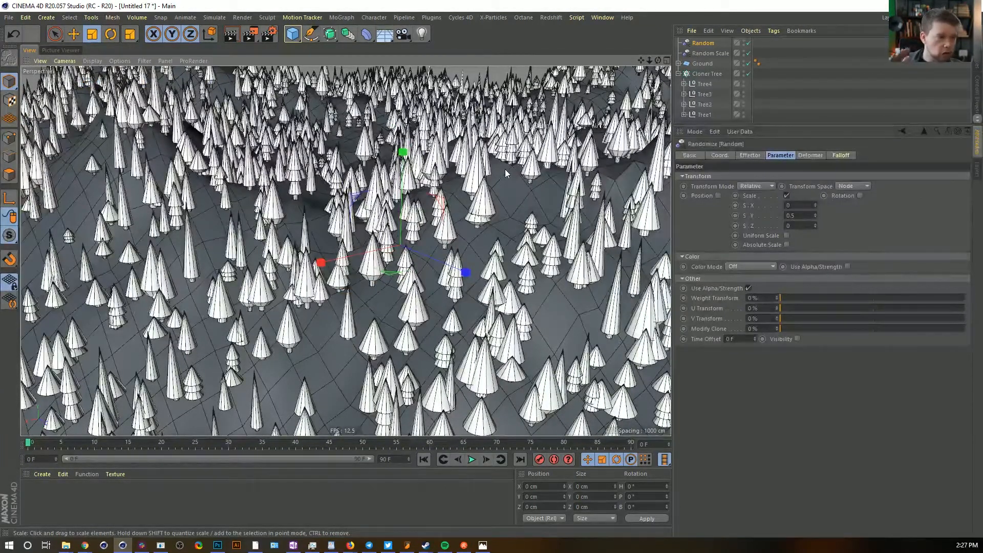
# Try setting the new Random effector's X and Z scale to 0.5 as well
pyautogui.click(807, 205)
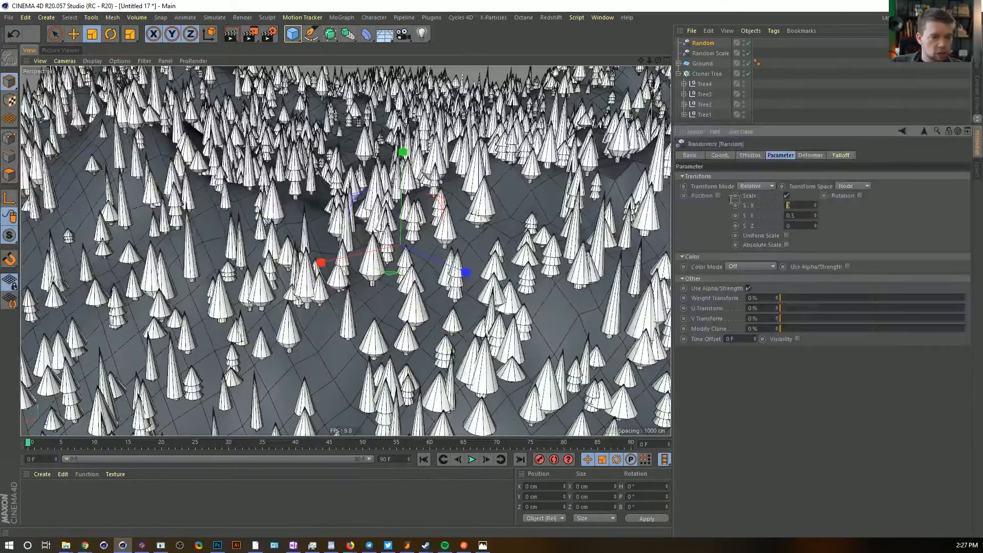
pyautogui.write('0.5')
pyautogui.press('Return')
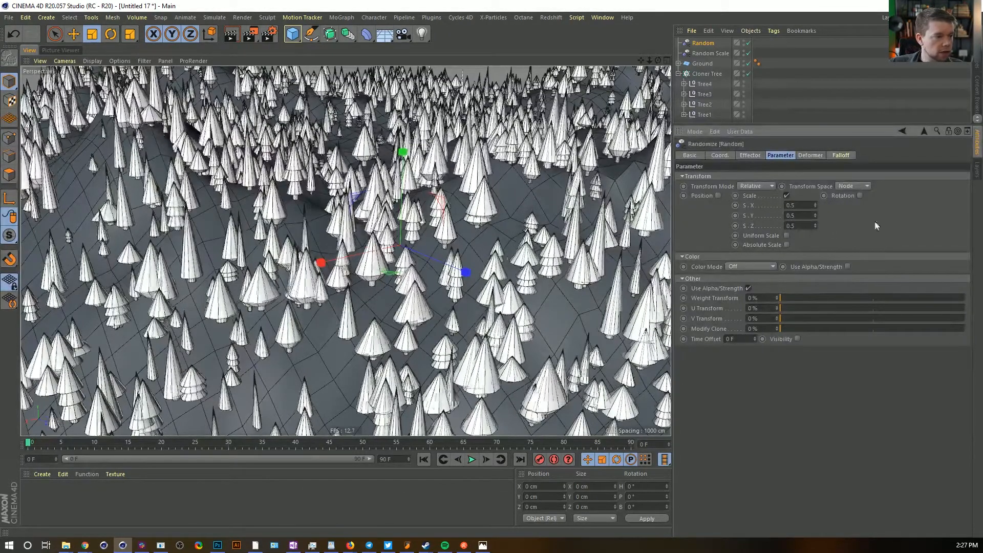
pyautogui.keyDown('alt'); pyautogui.moveTo(477, 315); pyautogui.dragTo(431, 299, button='right'); pyautogui.keyUp('alt')
pyautogui.keyDown('alt'); pyautogui.moveTo(431, 298); pyautogui.dragTo(385, 296); pyautogui.keyUp('alt')
# Reset the new Random effector's X and Z scale to 0
pyautogui.doubleClick(788, 205)
pyautogui.write('0')
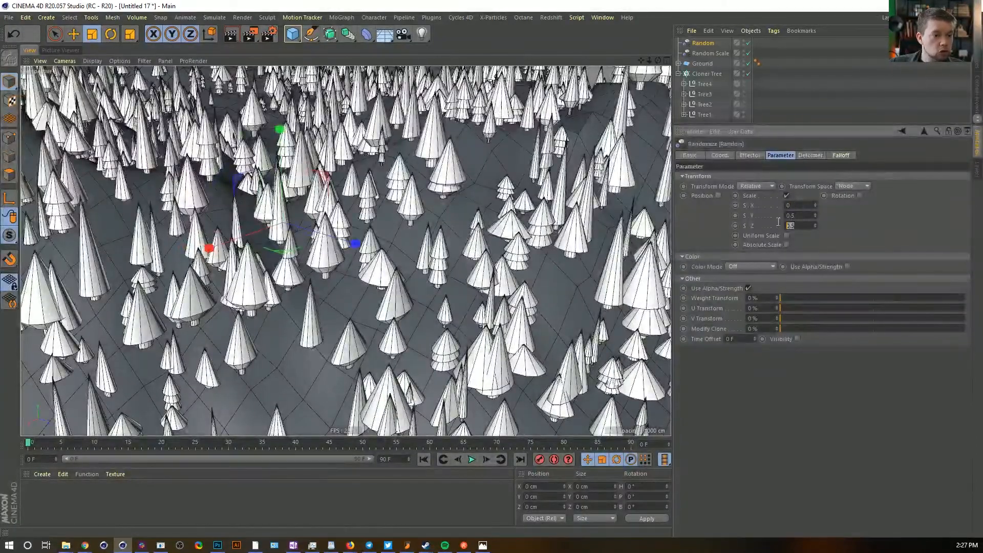
pyautogui.doubleClick(794, 225)
pyautogui.write('0')
pyautogui.press('Return')
pyautogui.keyDown('alt'); pyautogui.moveTo(570, 294); pyautogui.dragTo(527, 294); pyautogui.keyUp('alt')
pyautogui.keyDown('alt'); pyautogui.moveTo(527, 294); pyautogui.dragTo(614, 371, button='middle'); pyautogui.keyUp('alt')
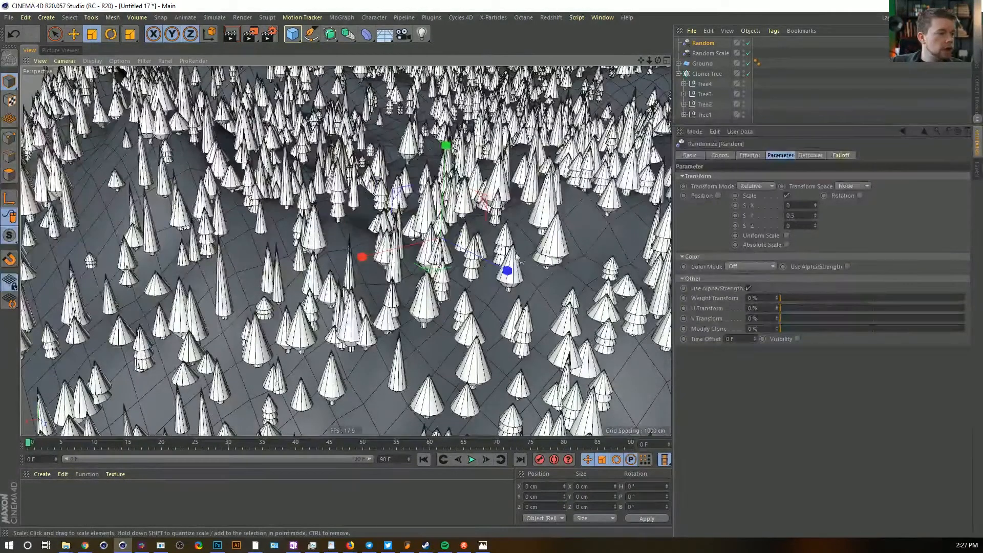
# Set the new Random effector's minimum strength to -25% so fewer trees are squashed
pyautogui.keyDown('alt'); pyautogui.moveTo(613, 223); pyautogui.dragTo(573, 179); pyautogui.keyUp('alt')
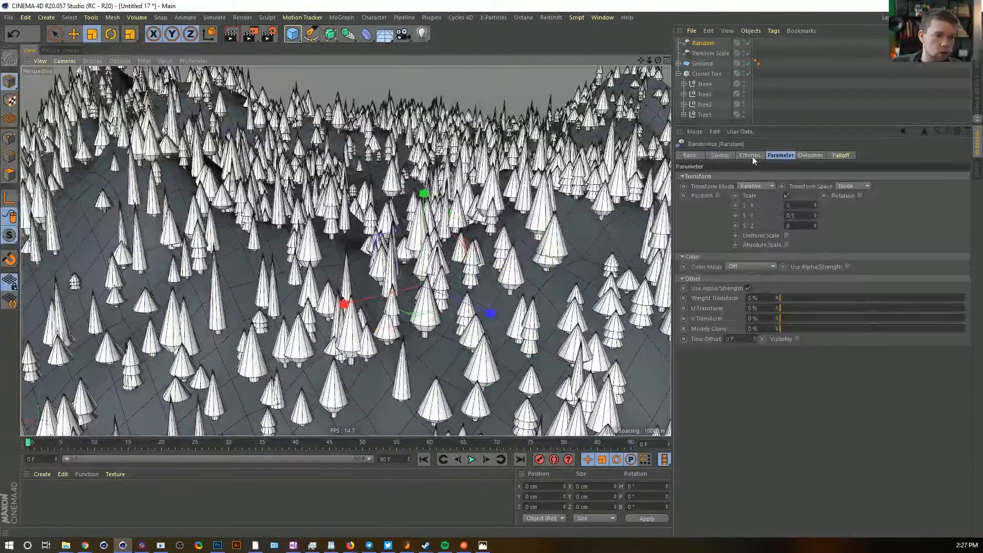
pyautogui.click(752, 155)
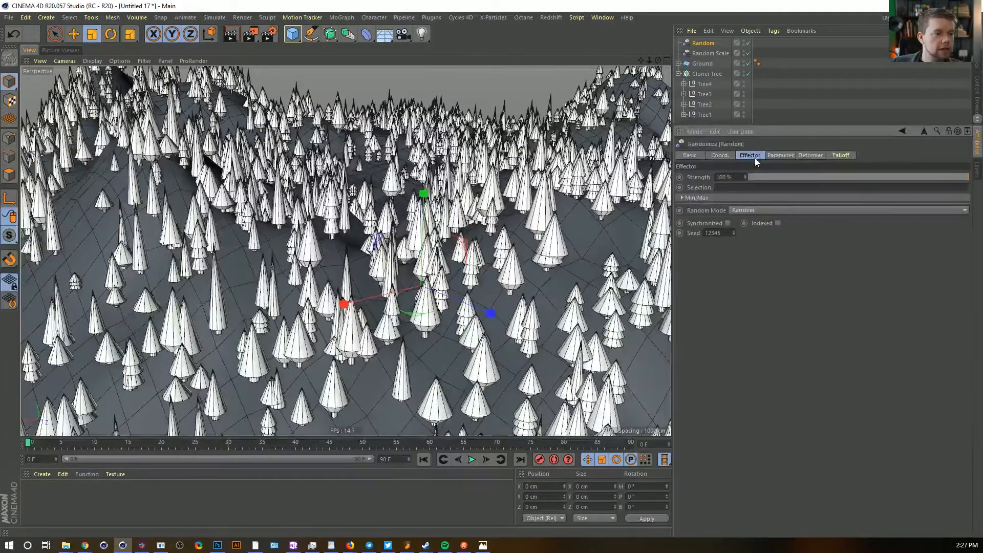
pyautogui.click(706, 198)
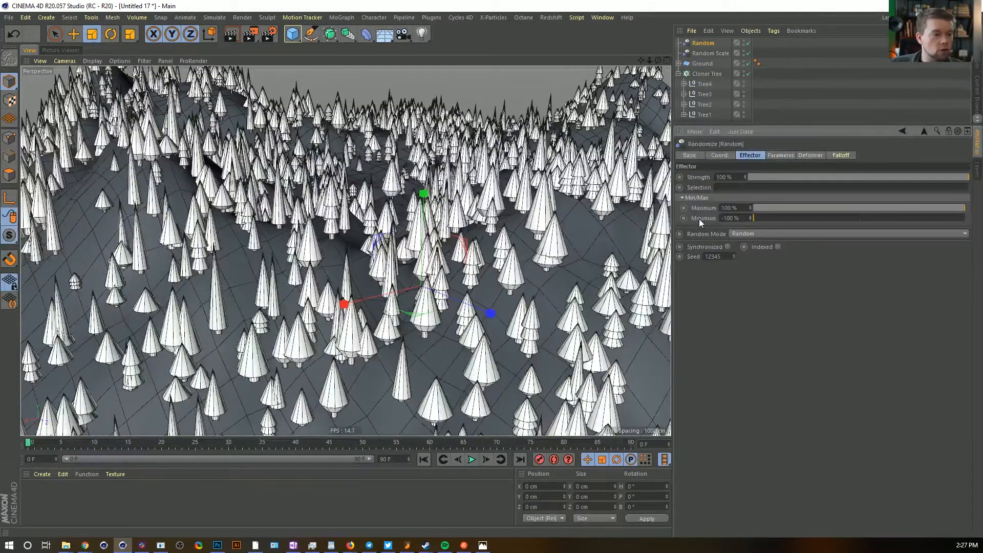
pyautogui.moveTo(757, 218); pyautogui.dragTo(860, 229)
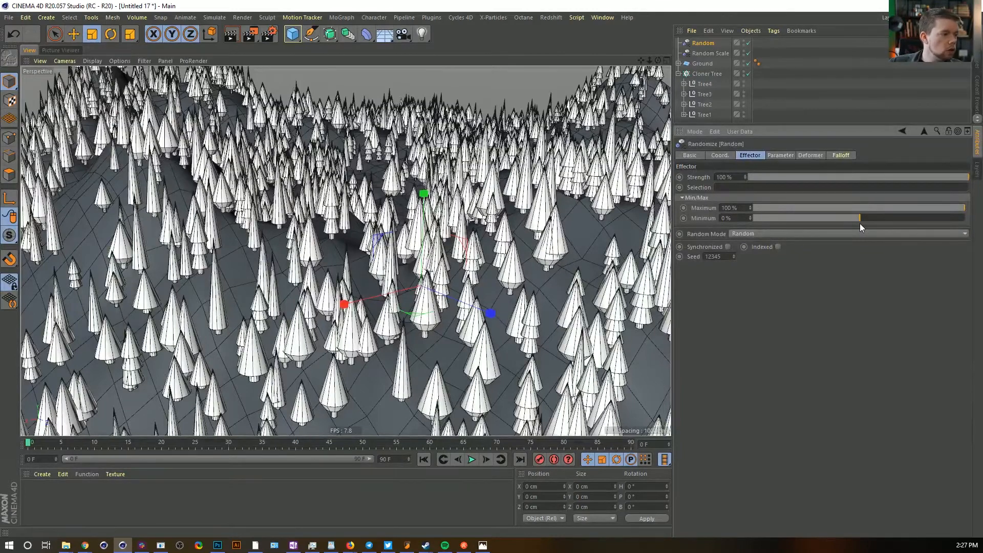
pyautogui.moveTo(853, 220); pyautogui.dragTo(830, 218)
pyautogui.write('5')
pyautogui.press('Return')
# Rename the second Random effector as Random ScaleY
pyautogui.keyDown('alt'); pyautogui.moveTo(635, 297); pyautogui.dragTo(190, 317); pyautogui.keyUp('alt')
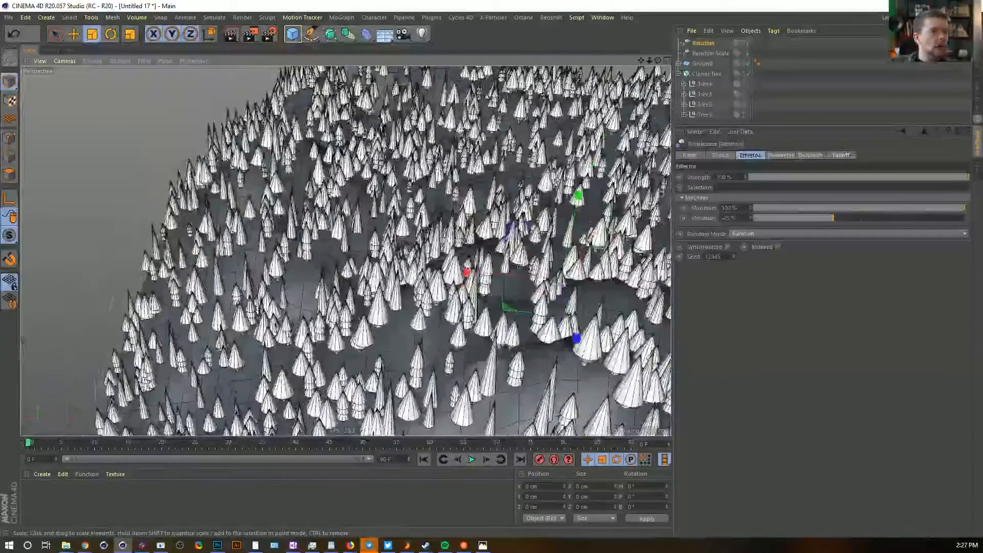
pyautogui.doubleClick(712, 43)
pyautogui.write('ScaleY')
pyautogui.press('Return')
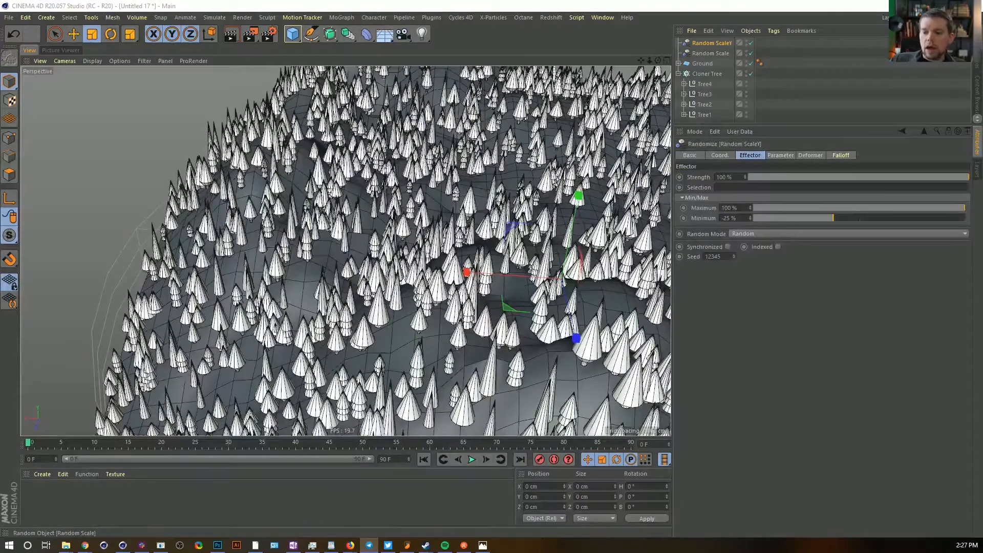
# Examine the size variation and overlaps of the cloned trees across the terrain from closer and wider views
pyautogui.click(670, 19)
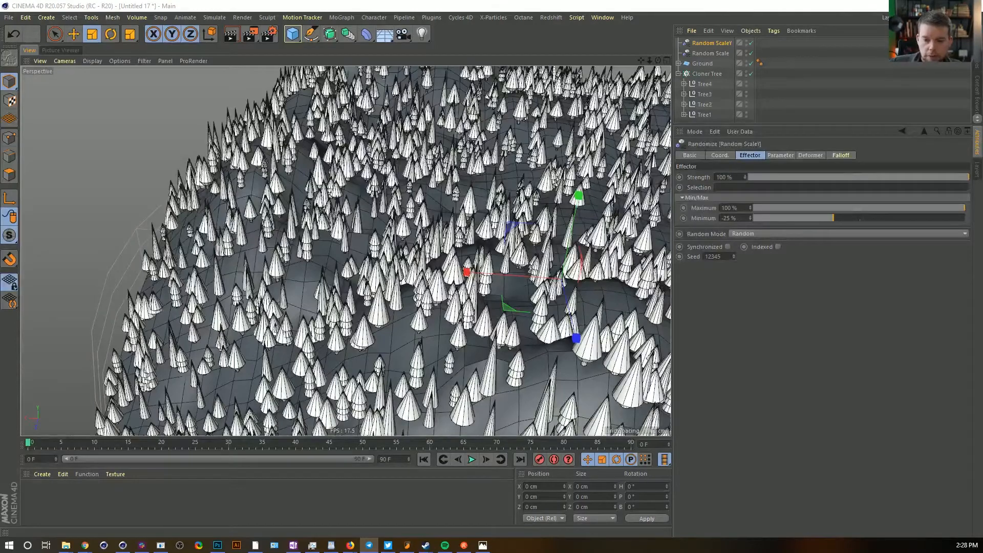
pyautogui.click(685, 10)
pyautogui.moveTo(448, 225)
pyautogui.keyDown('alt'); pyautogui.mouseDown()
pyautogui.moveTo(506, 215)
pyautogui.moveTo(496, 205)
pyautogui.moveTo(450, 226)
pyautogui.mouseUp(); pyautogui.keyUp('alt')
pyautogui.keyDown('alt'); pyautogui.moveTo(450, 225); pyautogui.dragTo(389, 230, button='right'); pyautogui.keyUp('alt')
pyautogui.keyDown('alt'); pyautogui.moveTo(389, 230); pyautogui.dragTo(405, 220); pyautogui.keyUp('alt')
pyautogui.keyDown('alt'); pyautogui.moveTo(404, 220); pyautogui.dragTo(491, 220, button='right'); pyautogui.keyUp('alt')
pyautogui.moveTo(491, 220)
pyautogui.keyDown('alt'); pyautogui.mouseDown()
pyautogui.moveTo(476, 189)
pyautogui.moveTo(434, 215)
pyautogui.moveTo(388, 274)
pyautogui.moveTo(427, 240)
pyautogui.moveTo(485, 238)
pyautogui.mouseUp(); pyautogui.keyUp('alt')
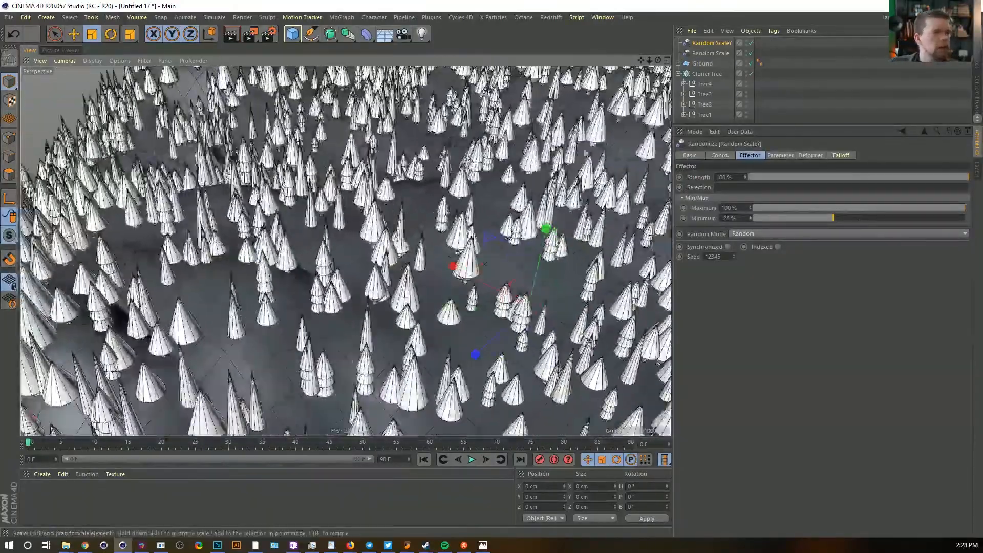
pyautogui.keyDown('alt'); pyautogui.moveTo(486, 238); pyautogui.dragTo(443, 238, button='right'); pyautogui.keyUp('alt')
pyautogui.keyDown('alt'); pyautogui.moveTo(443, 238); pyautogui.dragTo(418, 286, button='middle'); pyautogui.keyUp('alt')
# Add a Push Apart effector to the Cloner Tree object to separate the overlapping trees
pyautogui.click(708, 75)
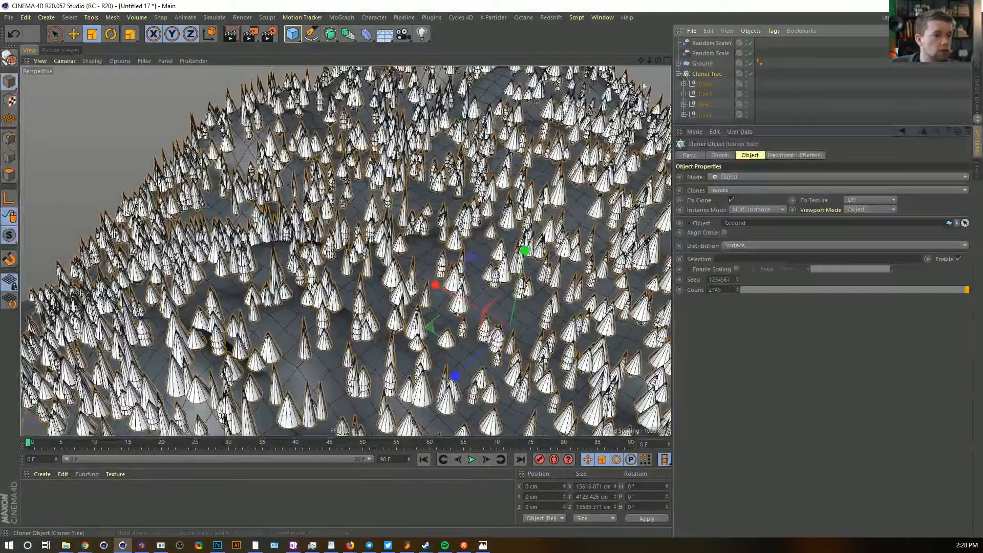
pyautogui.click(341, 17)
pyautogui.moveTo(350, 40)
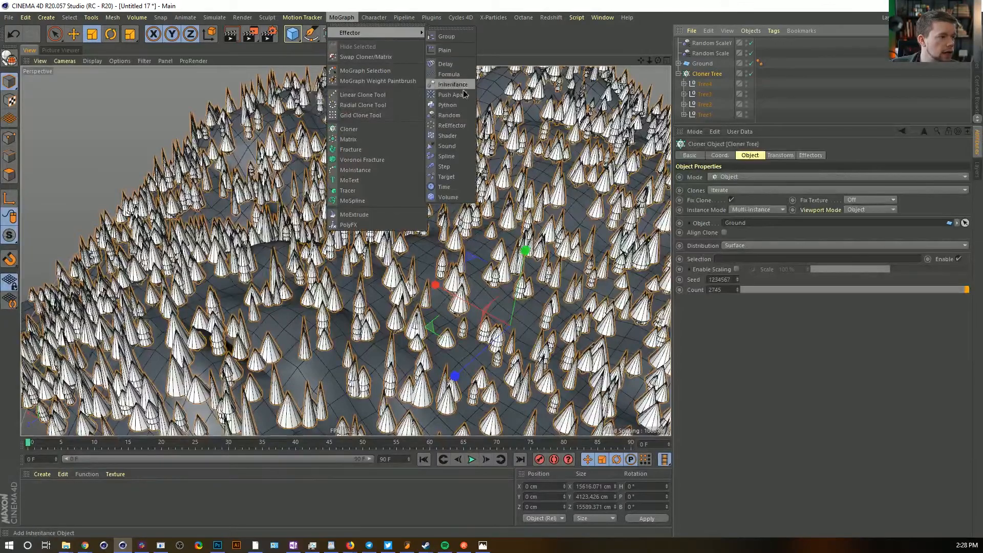
pyautogui.click(463, 94)
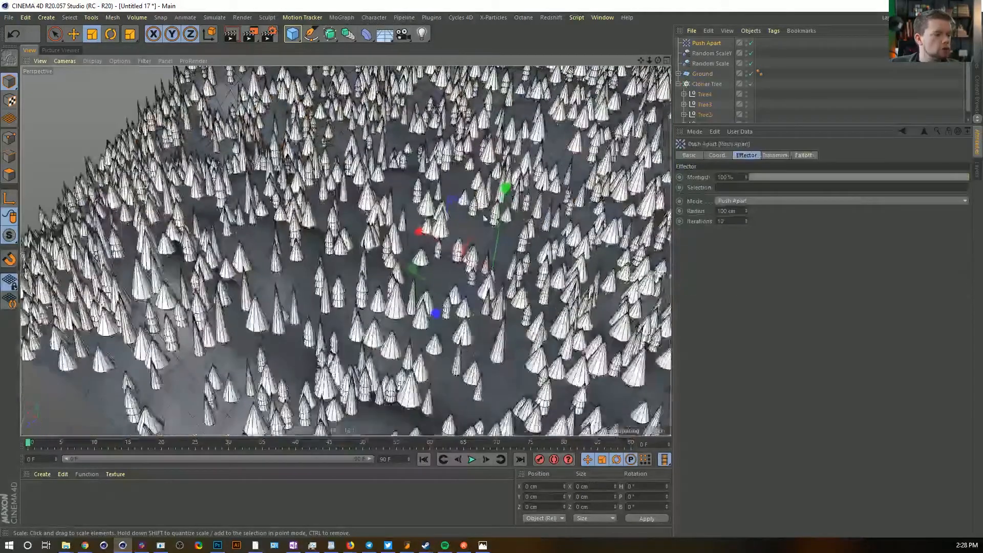
pyautogui.keyDown('alt'); pyautogui.moveTo(486, 217); pyautogui.dragTo(477, 194); pyautogui.keyUp('alt')
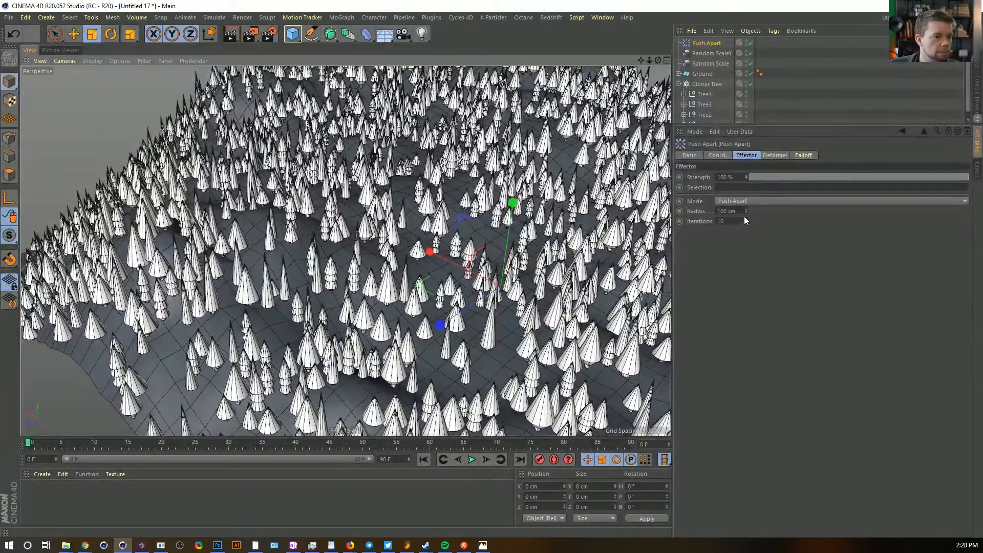
# Try a radius of 175 cm for the Push Apart effector, keeping its strength at 100%
pyautogui.moveTo(925, 177); pyautogui.dragTo(979, 198)
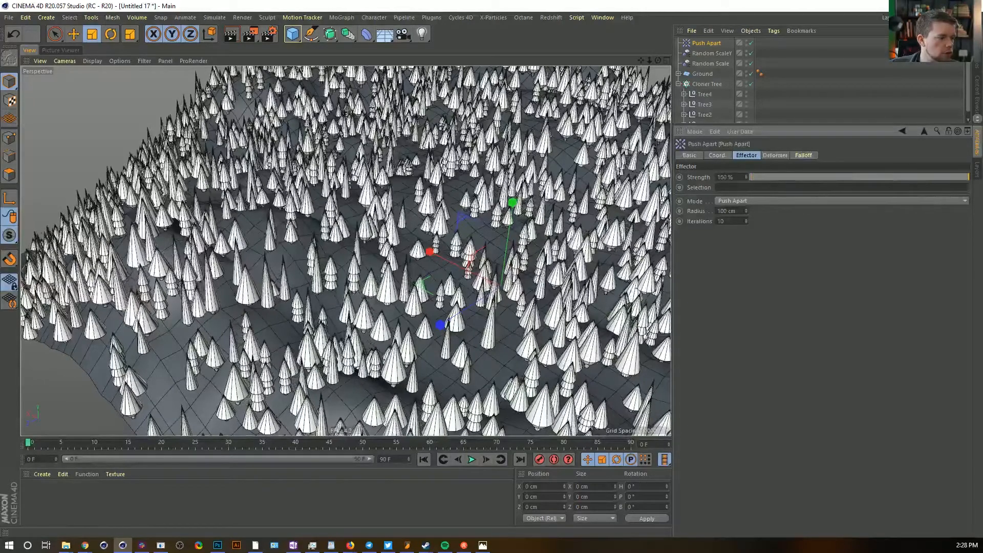
pyautogui.moveTo(746, 210); pyautogui.dragTo(761, 210)
pyautogui.write('175')
pyautogui.press('Return')
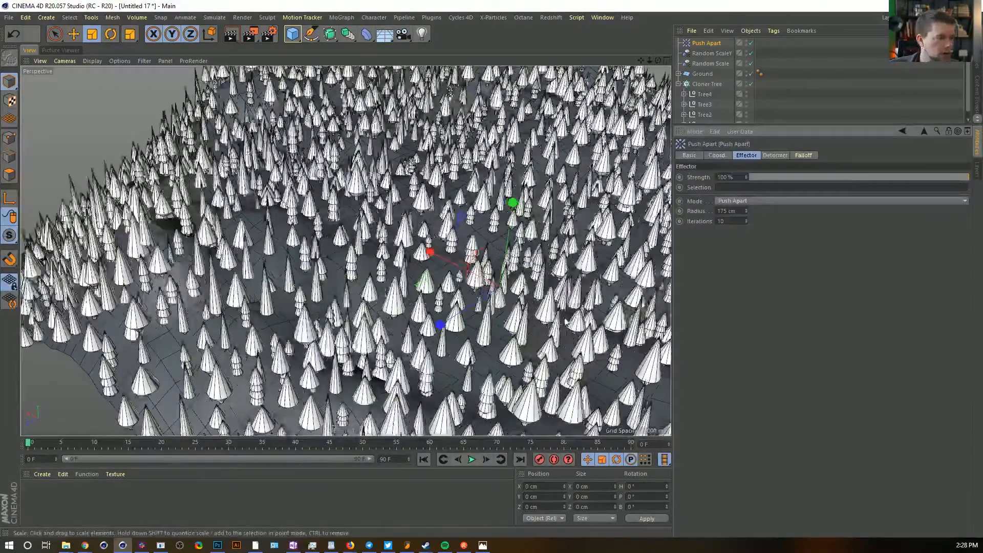
# Inspect how the pushed-apart trees sit on the ground, checking the trunk bases up close and the overall spacing
pyautogui.keyDown('alt'); pyautogui.moveTo(499, 297); pyautogui.dragTo(463, 248); pyautogui.keyUp('alt')
pyautogui.keyDown('alt'); pyautogui.moveTo(245, 299); pyautogui.dragTo(304, 276, button='right'); pyautogui.keyUp('alt')
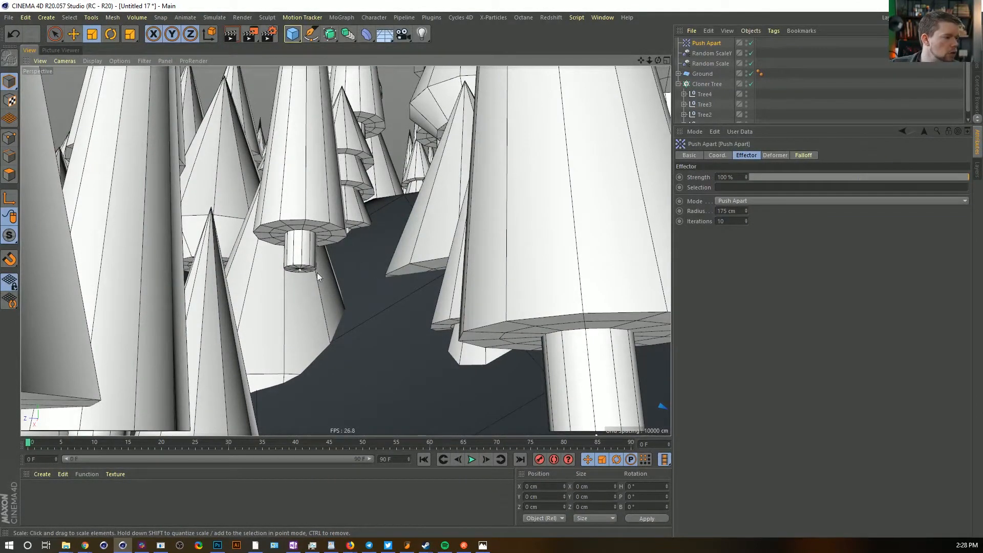
pyautogui.keyDown('alt'); pyautogui.moveTo(363, 258); pyautogui.dragTo(374, 313); pyautogui.keyUp('alt')
pyautogui.keyDown('alt'); pyautogui.moveTo(476, 302); pyautogui.dragTo(353, 251, button='right'); pyautogui.keyUp('alt')
pyautogui.keyDown('alt'); pyautogui.moveTo(409, 251); pyautogui.dragTo(351, 288, button='middle'); pyautogui.keyUp('alt')
pyautogui.keyDown('alt'); pyautogui.moveTo(353, 266); pyautogui.dragTo(382, 274); pyautogui.keyUp('alt')
pyautogui.keyDown('alt'); pyautogui.moveTo(381, 274); pyautogui.dragTo(263, 314, button='middle'); pyautogui.keyUp('alt')
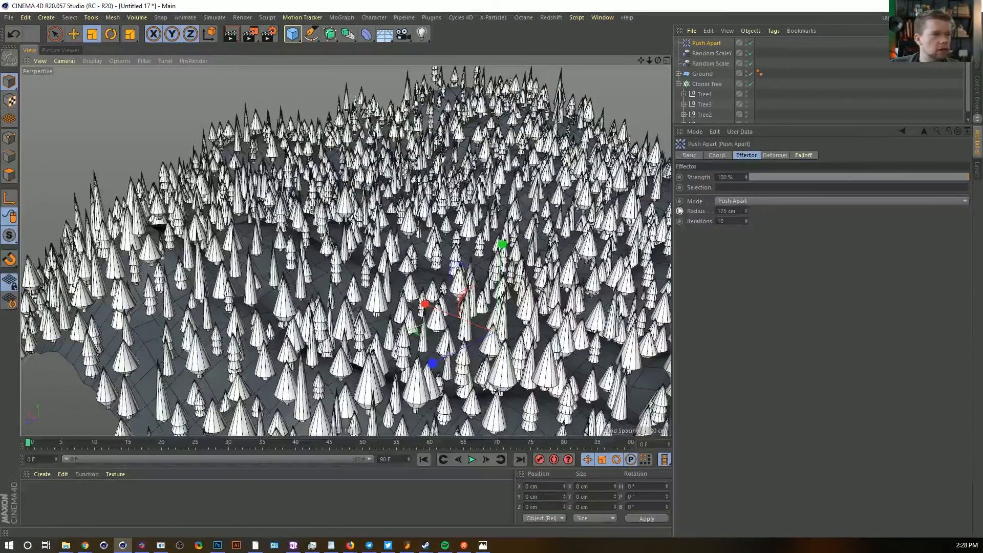
pyautogui.keyDown('alt'); pyautogui.moveTo(439, 226); pyautogui.dragTo(443, 246); pyautogui.keyUp('alt')
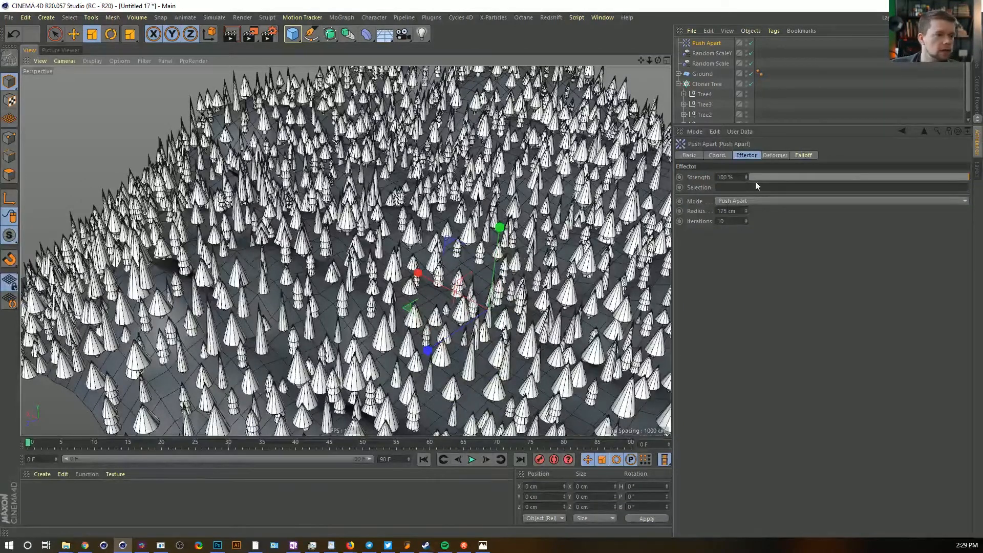
# Try the Scale Apart mode on the Push Apart effector and check the resulting tree sizes
pyautogui.click(732, 202)
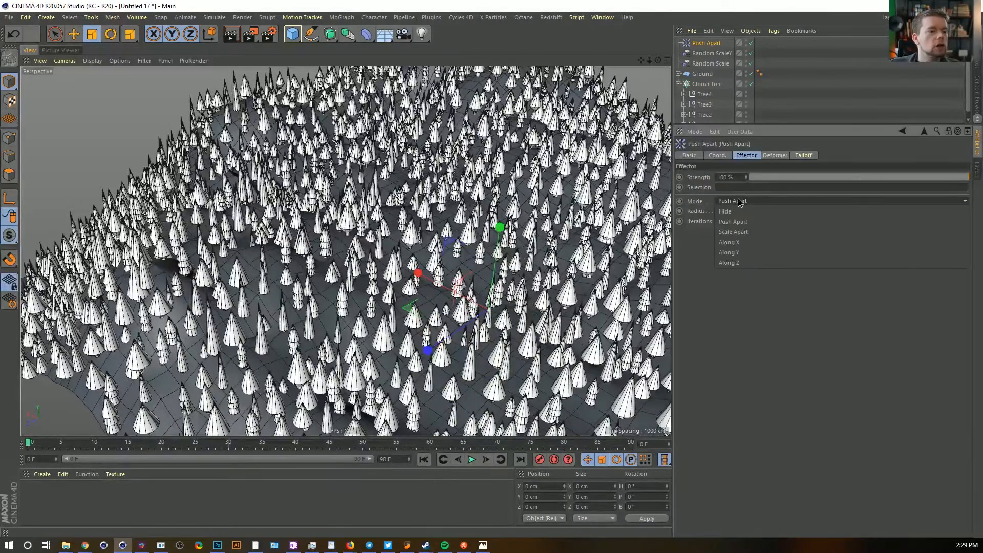
pyautogui.click(760, 232)
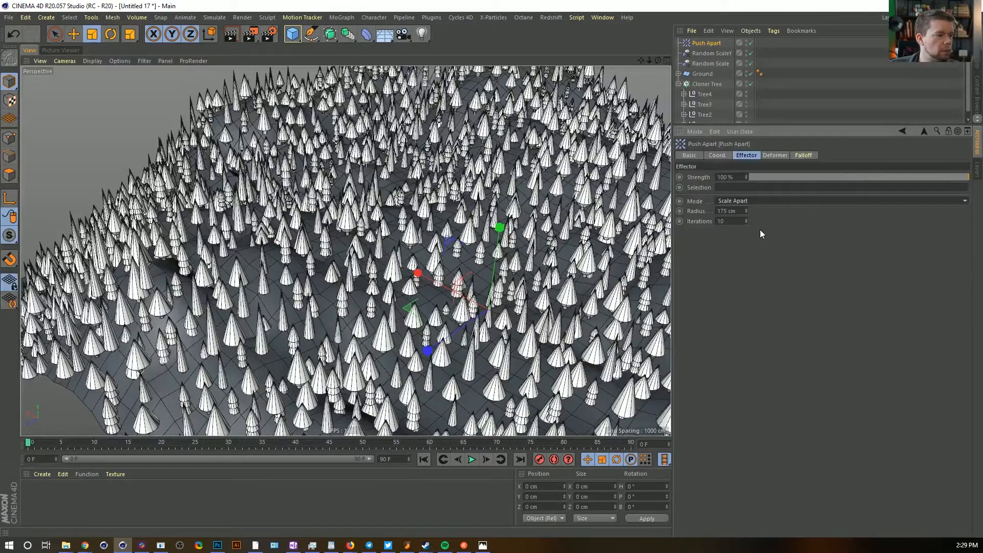
pyautogui.keyDown('alt'); pyautogui.moveTo(536, 292); pyautogui.dragTo(391, 341); pyautogui.keyUp('alt')
pyautogui.keyDown('alt'); pyautogui.moveTo(391, 341); pyautogui.dragTo(432, 294, button='right'); pyautogui.keyUp('alt')
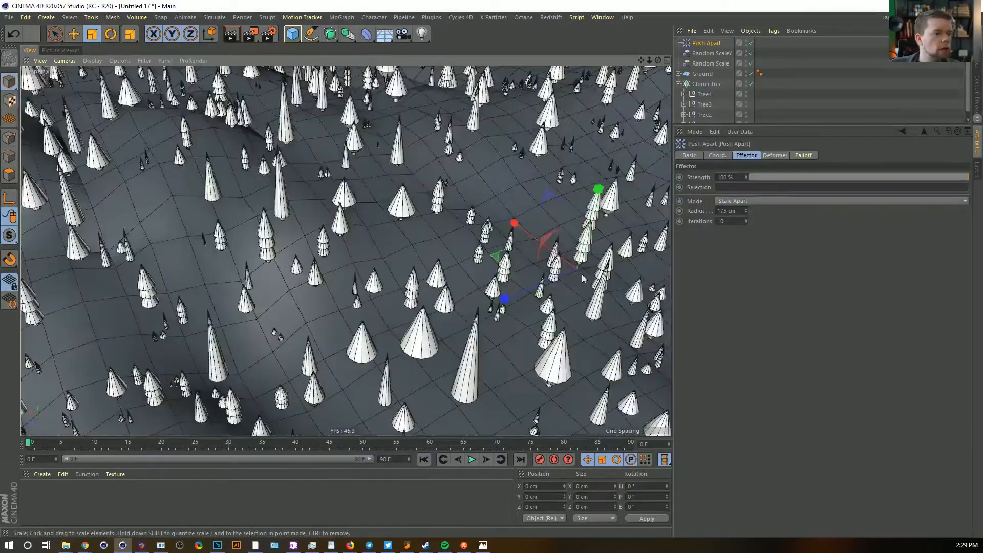
# Lower the effector's radius to 50 cm and nudge it up to 51 cm
pyautogui.moveTo(737, 211); pyautogui.dragTo(711, 211)
pyautogui.write('50')
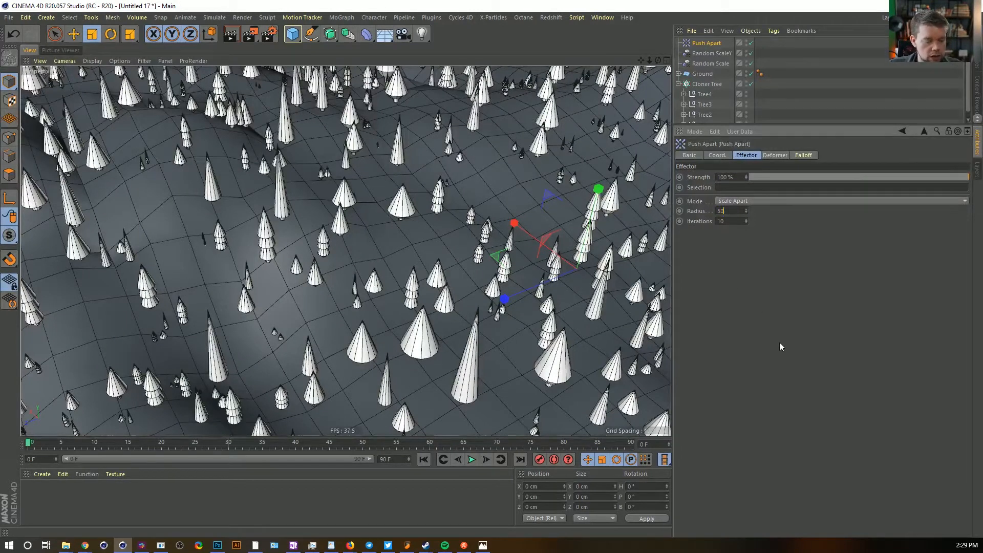
pyautogui.press('Return')
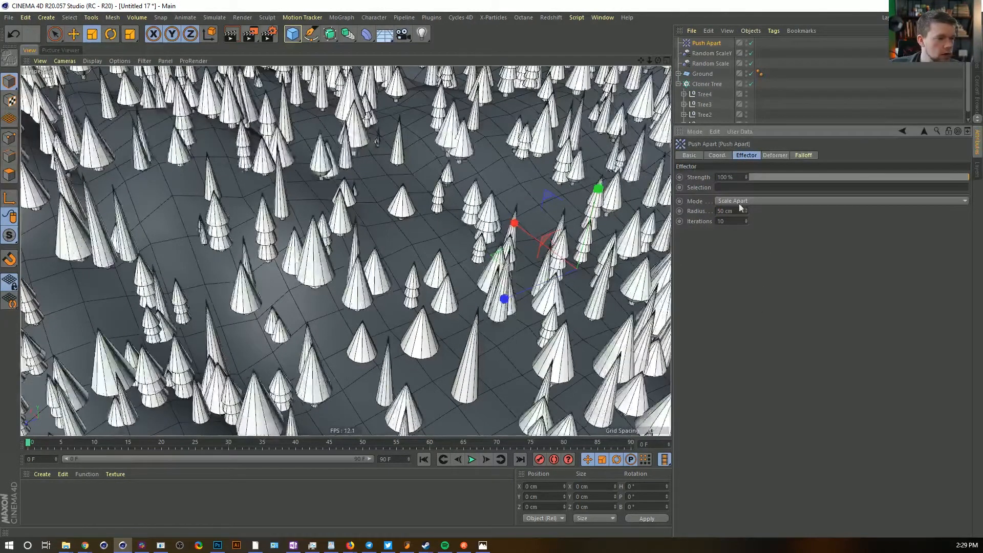
pyautogui.moveTo(746, 211); pyautogui.dragTo(745, 211)
# Try a radius of 72 cm for the Scale Apart effect and check the trees over the whole landscape
pyautogui.keyDown('alt'); pyautogui.moveTo(417, 245); pyautogui.dragTo(440, 270); pyautogui.keyUp('alt')
pyautogui.keyDown('alt'); pyautogui.moveTo(550, 221); pyautogui.dragTo(621, 203, button='right'); pyautogui.keyUp('alt')
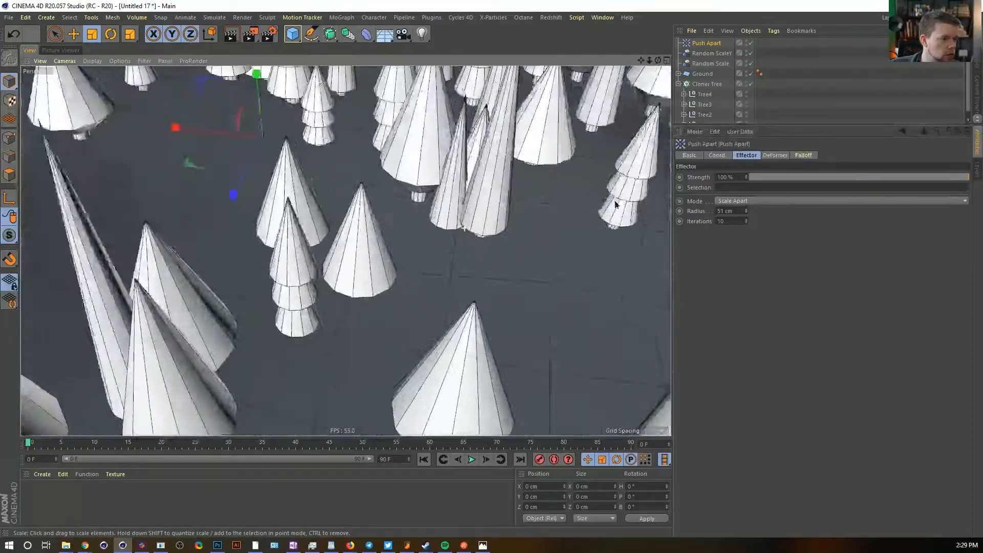
pyautogui.keyDown('alt'); pyautogui.moveTo(626, 202); pyautogui.dragTo(575, 198); pyautogui.keyUp('alt')
pyautogui.keyDown('alt'); pyautogui.moveTo(511, 186); pyautogui.dragTo(501, 291, button='middle'); pyautogui.keyUp('alt')
pyautogui.moveTo(745, 210); pyautogui.dragTo(745, 197)
pyautogui.keyDown('alt'); pyautogui.moveTo(522, 200); pyautogui.dragTo(473, 201, button='right'); pyautogui.keyUp('alt')
pyautogui.keyDown('alt'); pyautogui.moveTo(547, 396); pyautogui.dragTo(512, 392, button='right'); pyautogui.keyUp('alt')
pyautogui.keyDown('alt'); pyautogui.moveTo(512, 391); pyautogui.dragTo(460, 389); pyautogui.keyUp('alt')
pyautogui.keyDown('alt'); pyautogui.moveTo(460, 389); pyautogui.dragTo(358, 386, button='right'); pyautogui.keyUp('alt')
pyautogui.keyDown('alt'); pyautogui.moveTo(359, 386); pyautogui.dragTo(204, 461); pyautogui.keyUp('alt')
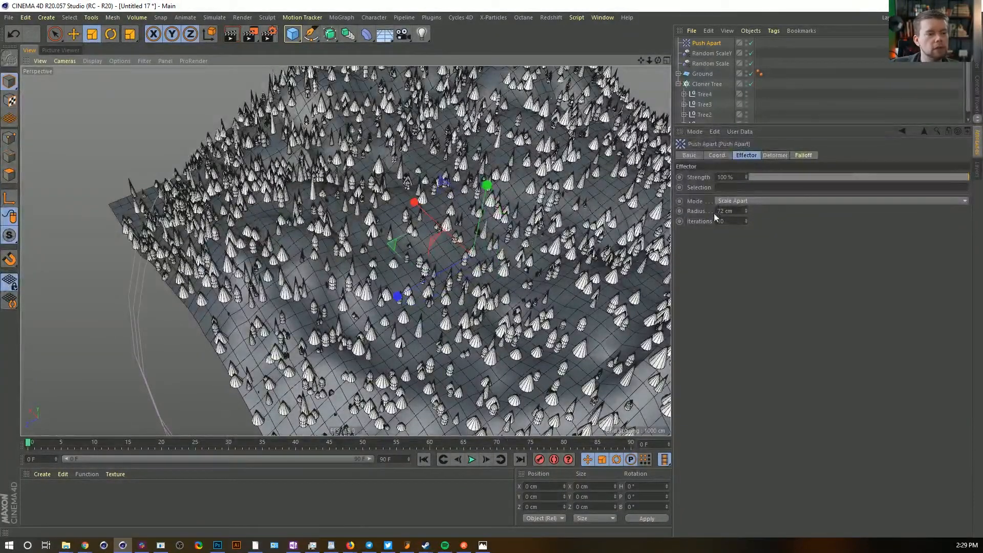
pyautogui.keyDown('alt'); pyautogui.moveTo(481, 246); pyautogui.dragTo(430, 197); pyautogui.keyUp('alt')
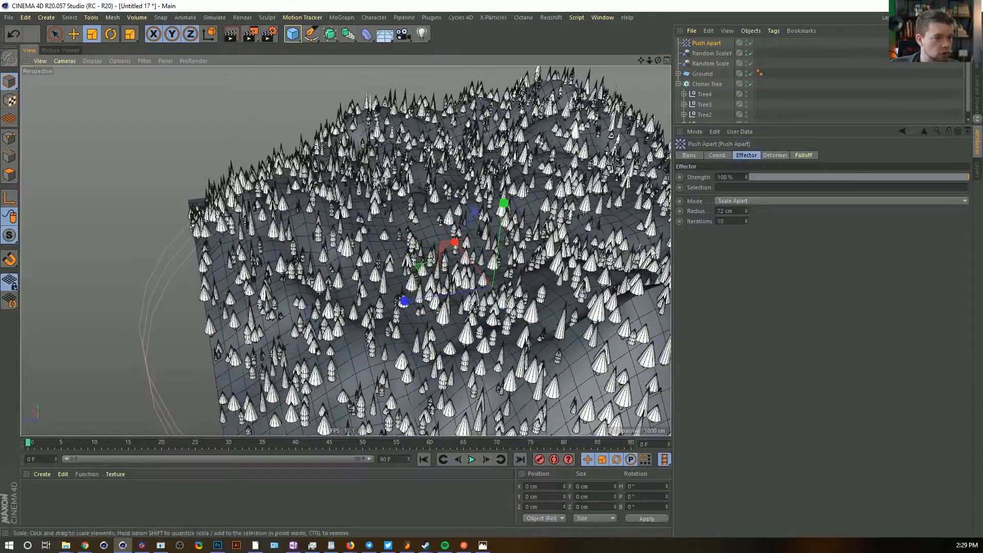
# Switch the Push Apart effector to Hide mode and set its radius to 85 cm
pyautogui.click(747, 201)
pyautogui.click(745, 213)
pyautogui.moveTo(745, 212); pyautogui.dragTo(746, 199)
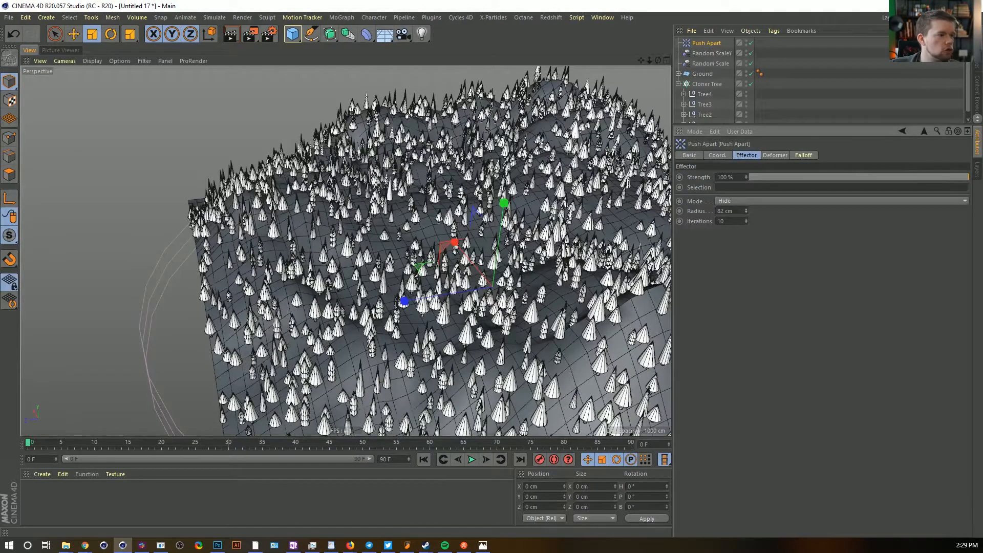
pyautogui.moveTo(745, 211); pyautogui.dragTo(746, 207)
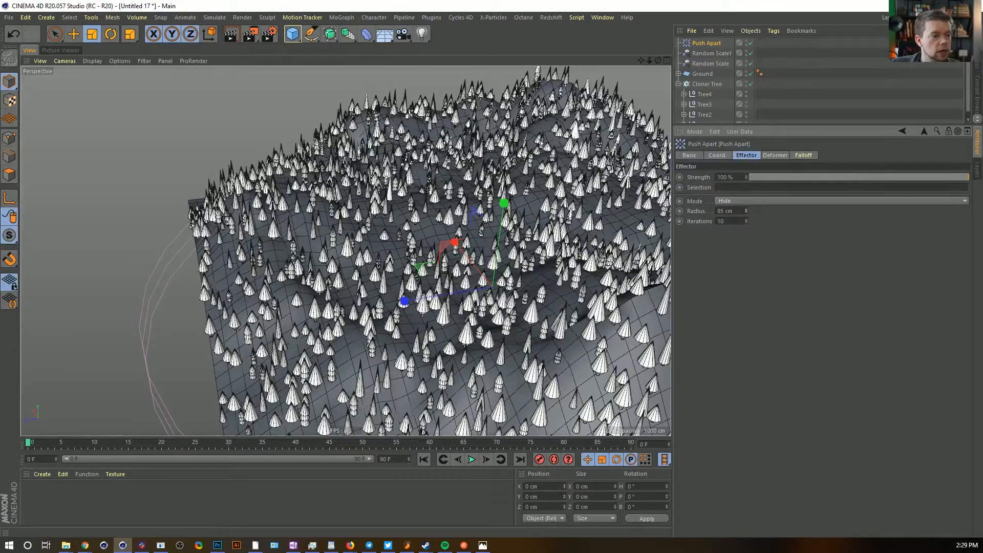
# Increase the Cloner Tree's clone count to 2884 for a denser forest
pyautogui.click(712, 85)
pyautogui.moveTo(738, 291); pyautogui.dragTo(738, 288)
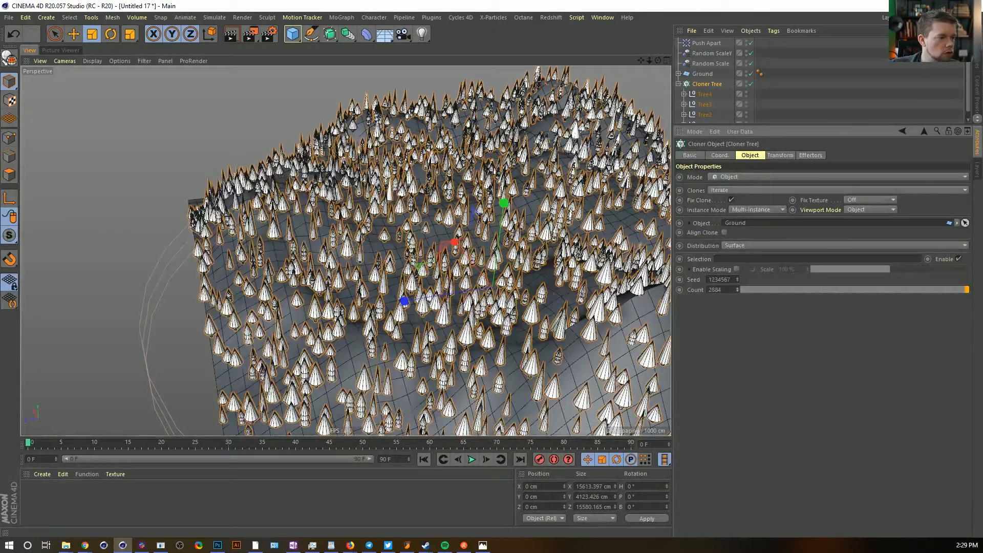
pyautogui.keyDown('alt'); pyautogui.moveTo(436, 250); pyautogui.dragTo(432, 226); pyautogui.keyUp('alt')
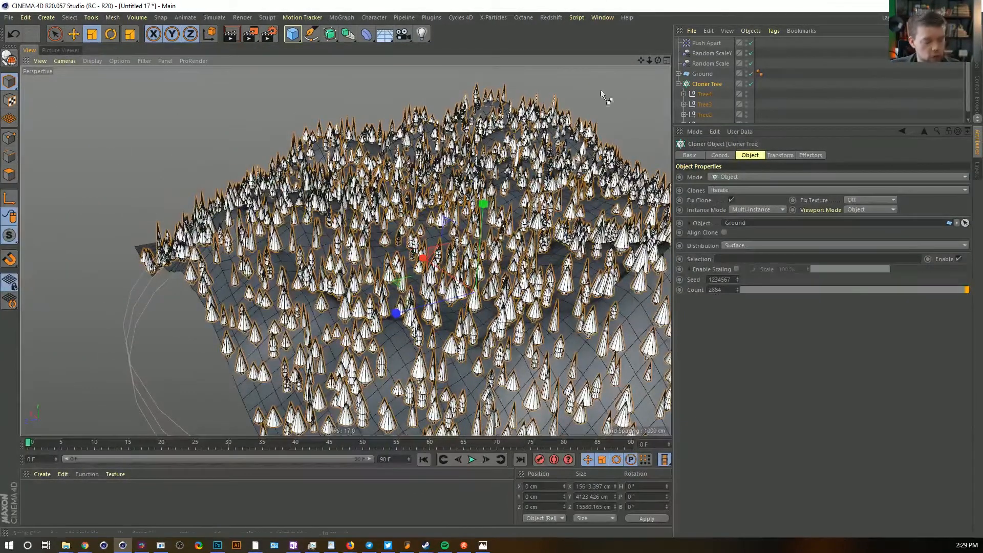
# Save the scene as [1]GradientColorizingLandscape.c4d in the Episode3 SceneFiles folder
pyautogui.hotkey('ctrl', 's')
pyautogui.moveTo(153, 200); pyautogui.dragTo(153, 61)
pyautogui.scroll(10, 76, 153)
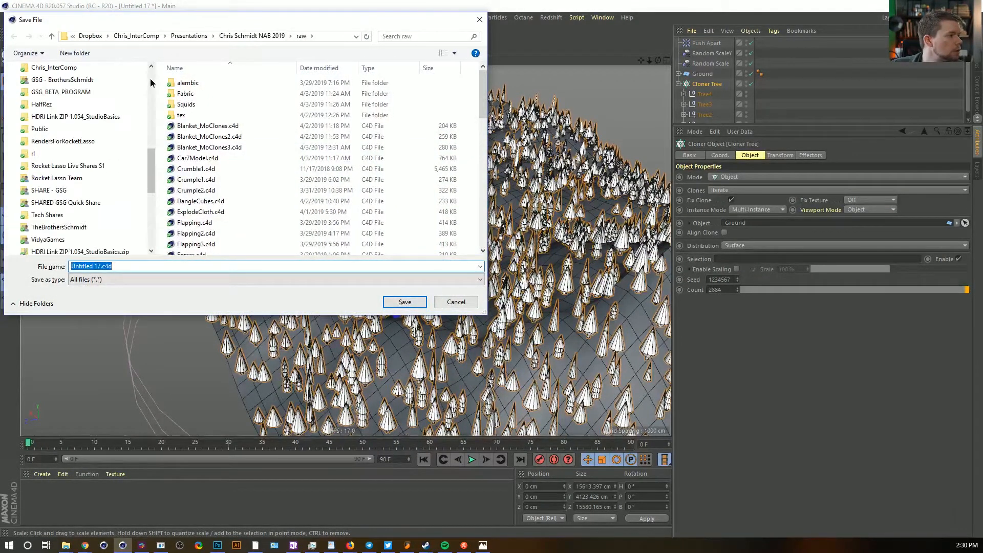
pyautogui.click(78, 102)
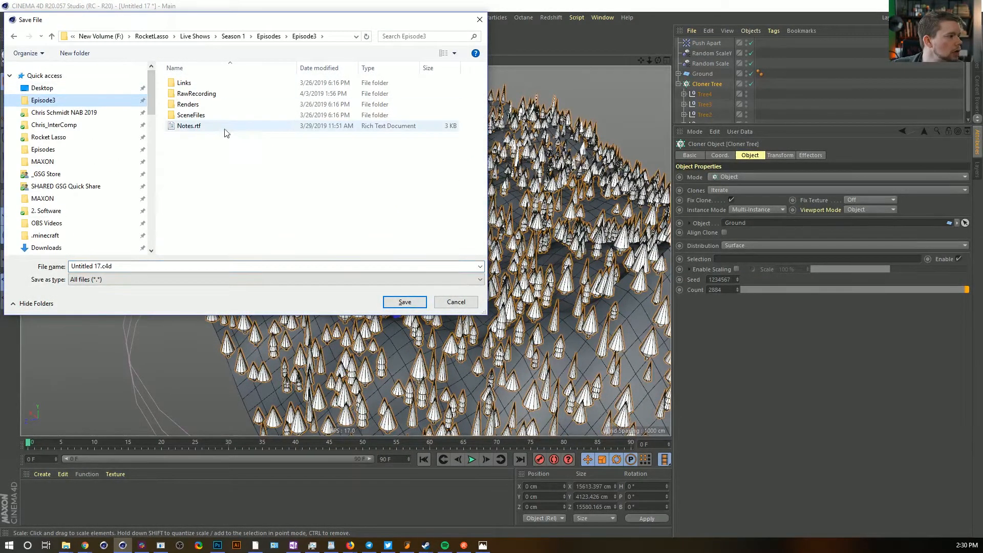
pyautogui.doubleClick(191, 115)
pyautogui.click(100, 267)
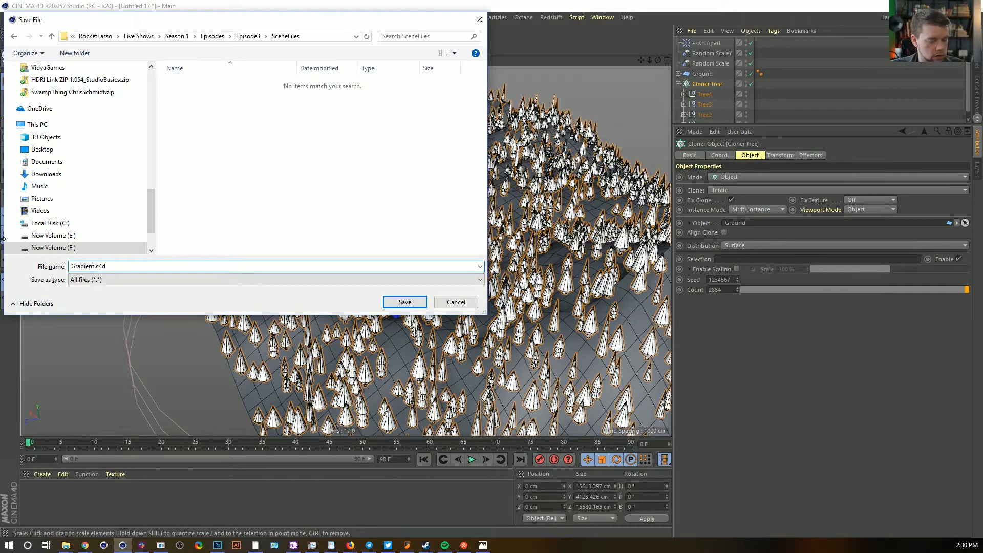
pyautogui.write('GradientColorizingLandscape')
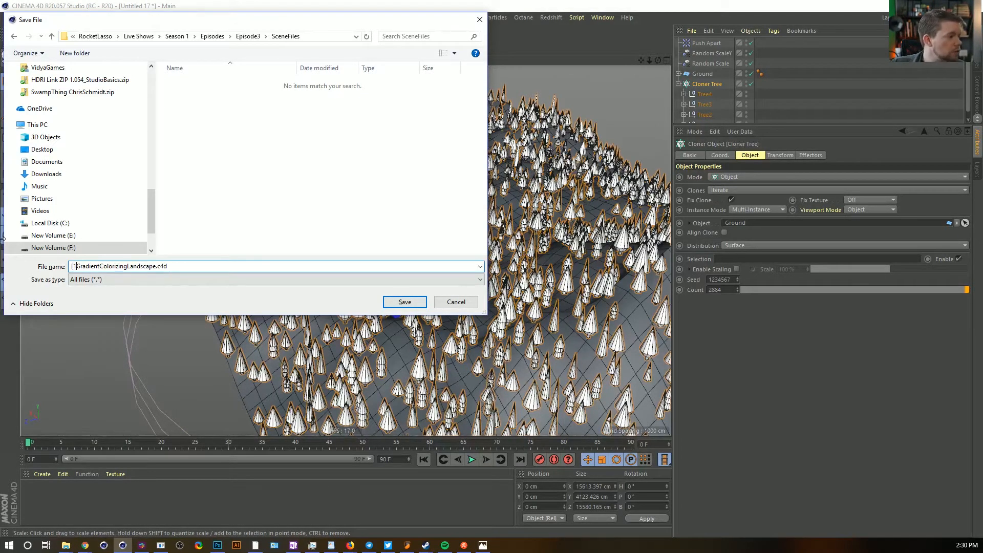
pyautogui.press('Return')
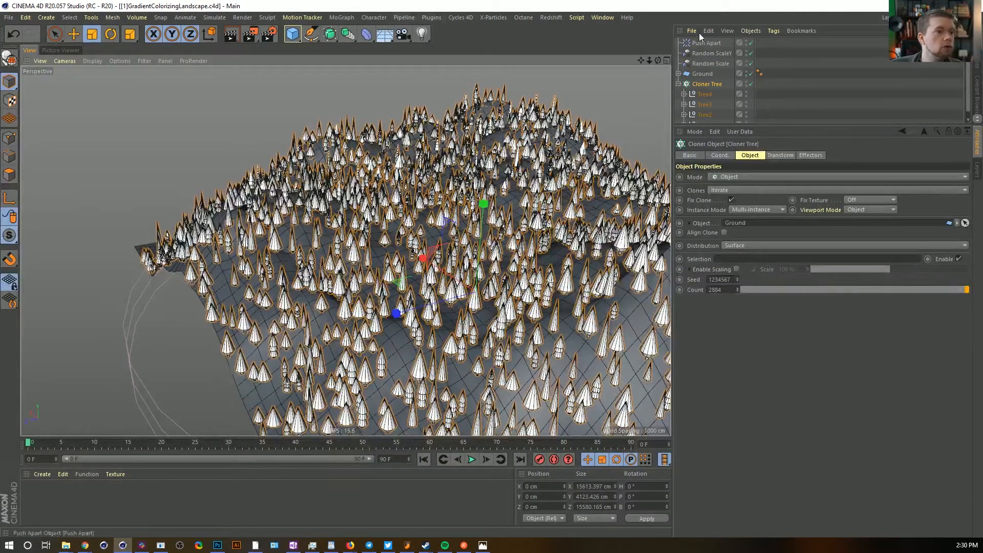
# Examine the forested landscape from several angles and distances to judge its overall composition
pyautogui.keyDown('alt'); pyautogui.moveTo(464, 244); pyautogui.dragTo(335, 293); pyautogui.keyUp('alt')
pyautogui.keyDown('alt'); pyautogui.moveTo(466, 253); pyautogui.dragTo(466, 253); pyautogui.keyUp('alt')
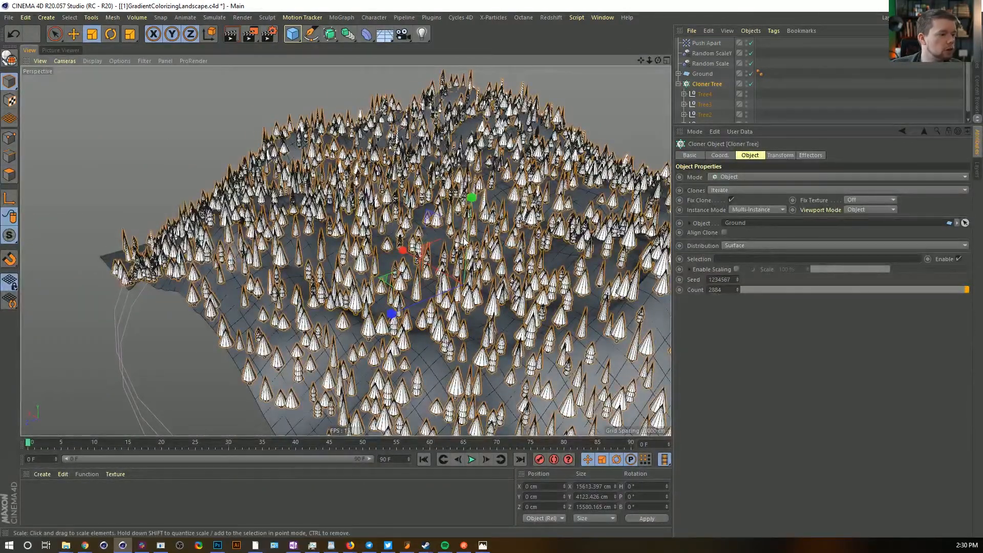
pyautogui.keyDown('alt'); pyautogui.moveTo(463, 224); pyautogui.dragTo(469, 276); pyautogui.keyUp('alt')
pyautogui.keyDown('alt'); pyautogui.moveTo(399, 229); pyautogui.dragTo(481, 239, button='right'); pyautogui.keyUp('alt')
pyautogui.keyDown('alt'); pyautogui.moveTo(480, 239); pyautogui.dragTo(490, 197); pyautogui.keyUp('alt')
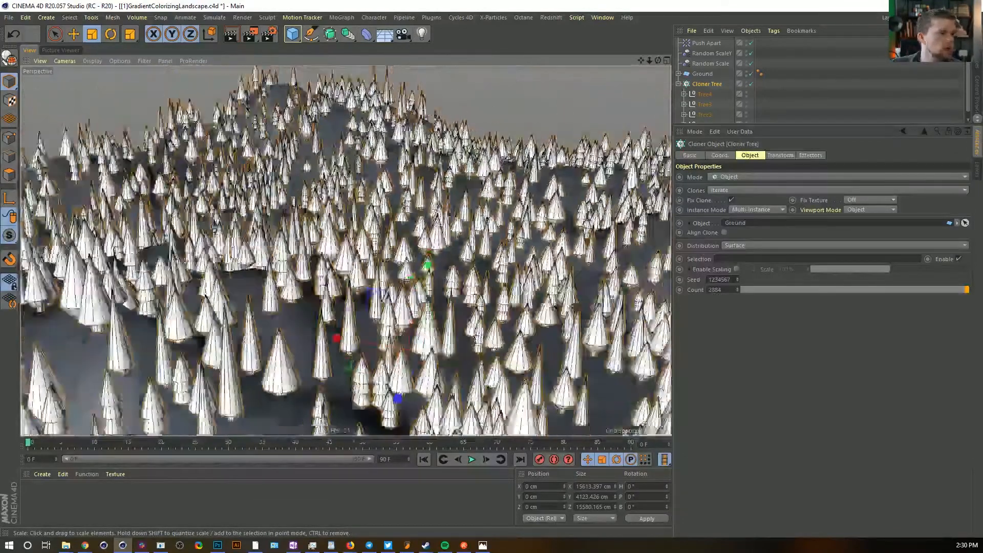
pyautogui.keyDown('alt'); pyautogui.moveTo(490, 197); pyautogui.dragTo(454, 236, button='right'); pyautogui.keyUp('alt')
pyautogui.keyDown('alt'); pyautogui.moveTo(454, 235); pyautogui.dragTo(434, 308, button='middle'); pyautogui.keyUp('alt')
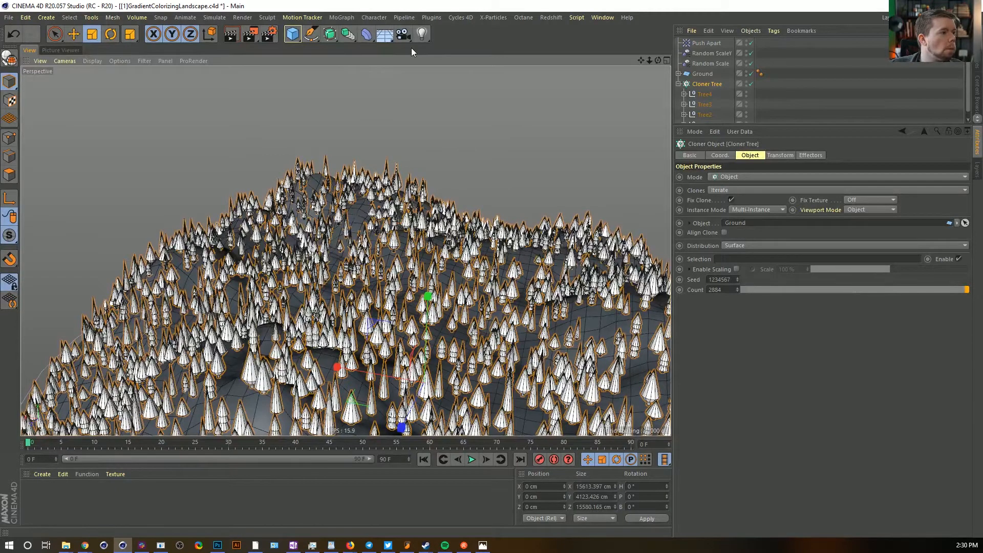
pyautogui.click(293, 36)
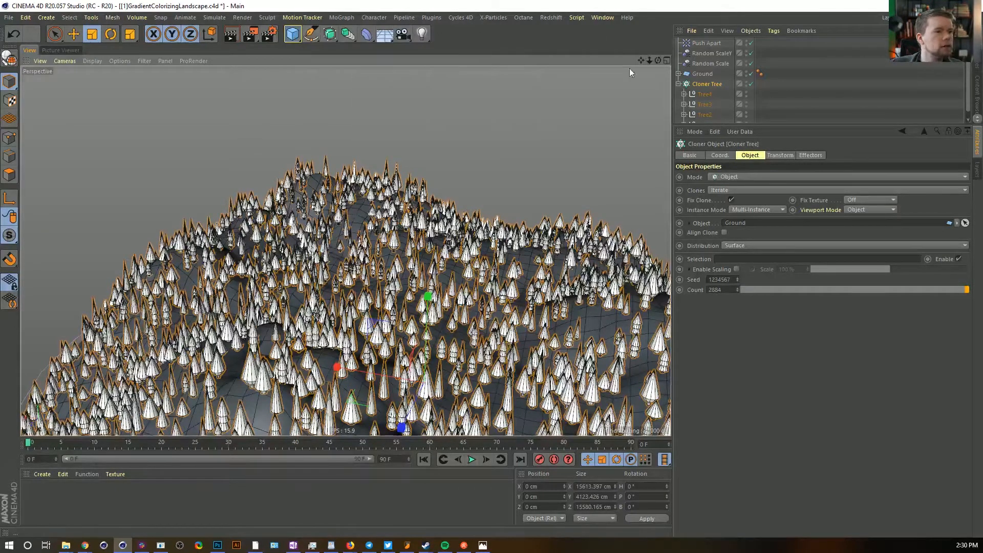
# Unfold all the tree groups under Cloner Tree and enlarge the object list to show the full hierarchy
pyautogui.scroll(-1, 714, 105)
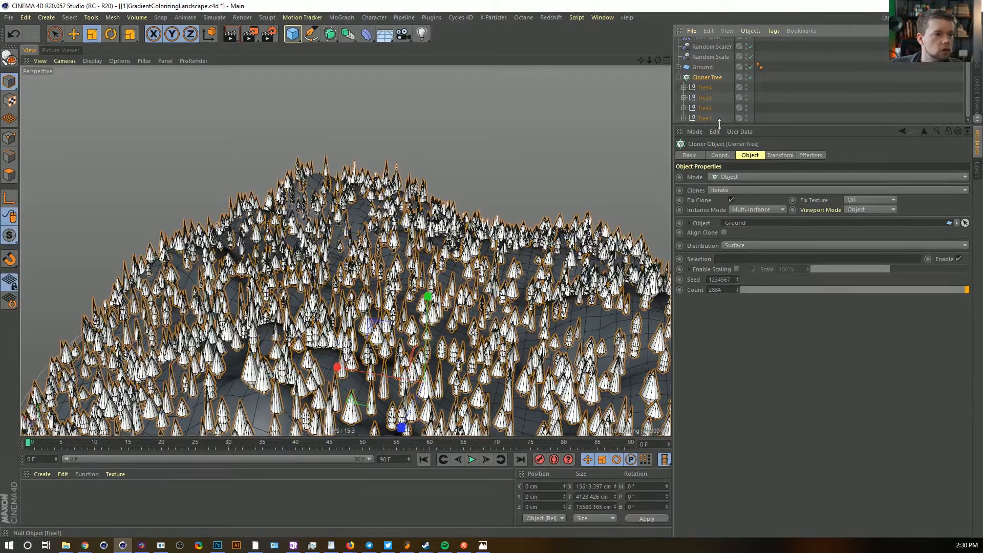
pyautogui.moveTo(719, 123); pyautogui.dragTo(717, 180)
pyautogui.click(679, 83)
pyautogui.keyDown('ctrl'); pyautogui.click(679, 84); pyautogui.keyUp('ctrl')
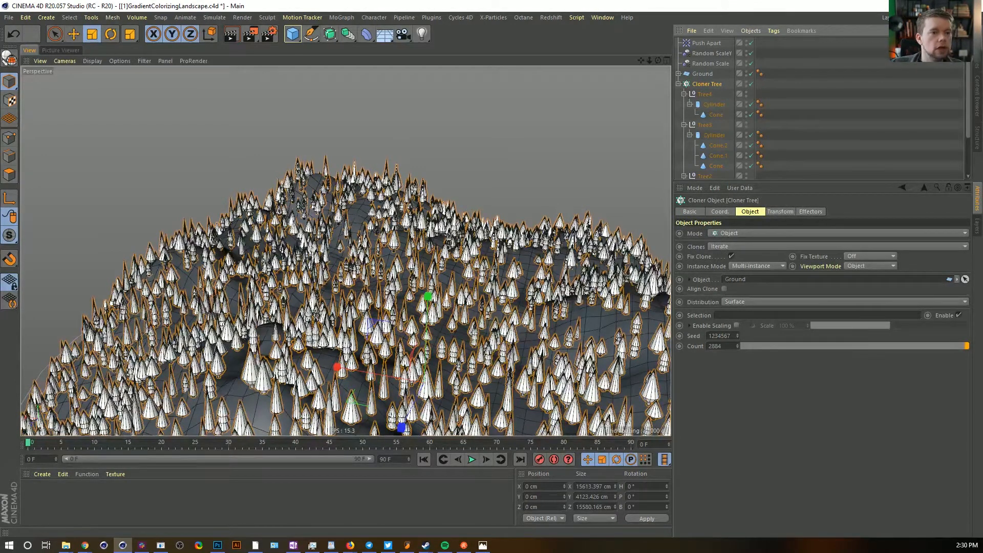
pyautogui.moveTo(806, 182); pyautogui.dragTo(807, 343)
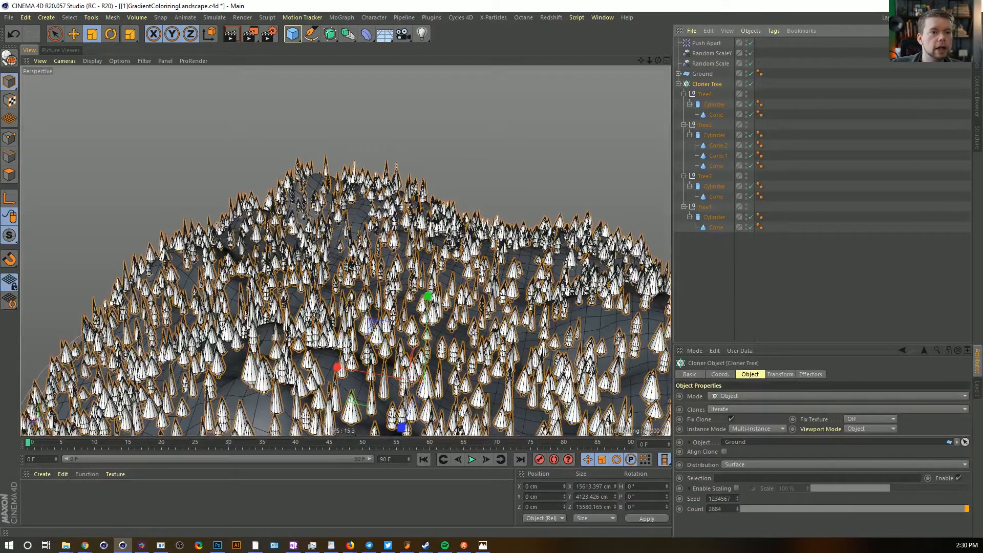
# Filter the object list by "co" and set the rotation segments of all six tree cones to 6
pyautogui.click(937, 31)
pyautogui.write('co')
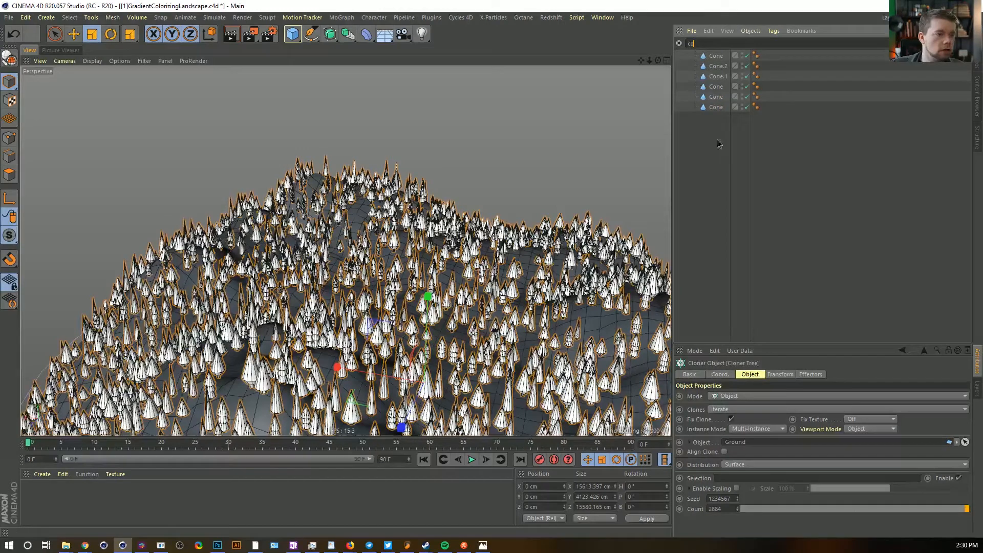
pyautogui.moveTo(717, 143); pyautogui.dragTo(708, 27)
pyautogui.moveTo(756, 436); pyautogui.dragTo(738, 438)
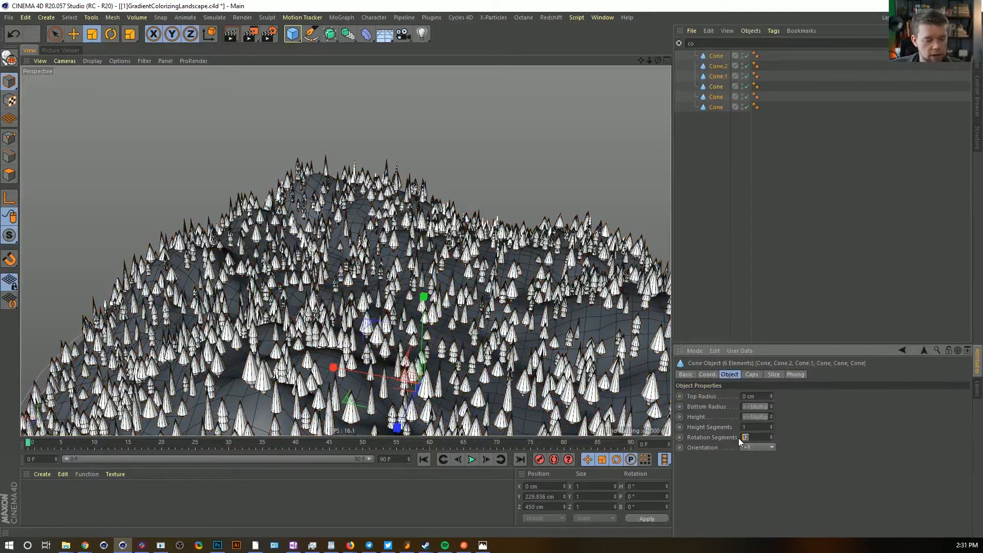
pyautogui.write('6')
pyautogui.press('Return')
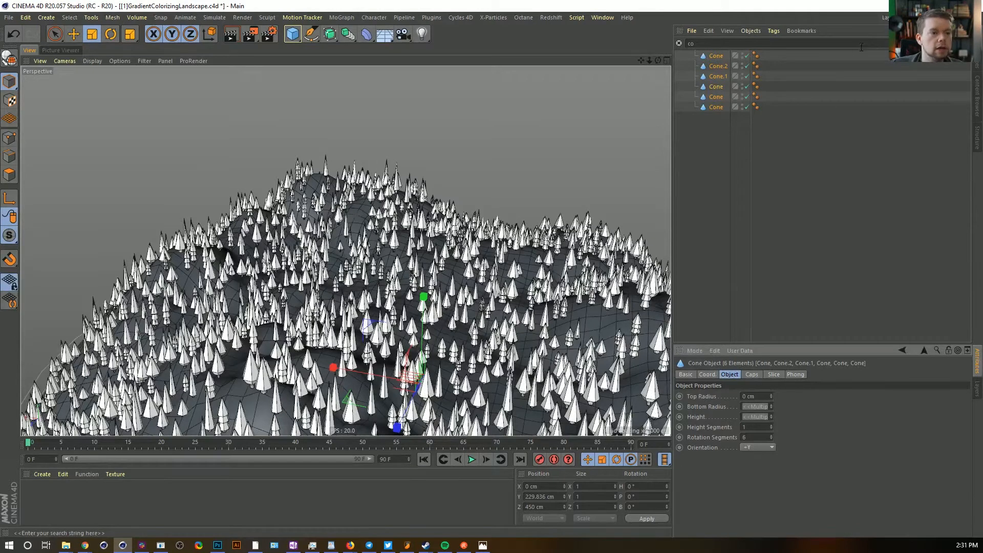
# Filter the object list by "cy", set the rotation segments of all four tree cylinders to 5, and clear the filter
pyautogui.moveTo(709, 43); pyautogui.dragTo(580, 6)
pyautogui.write('cy')
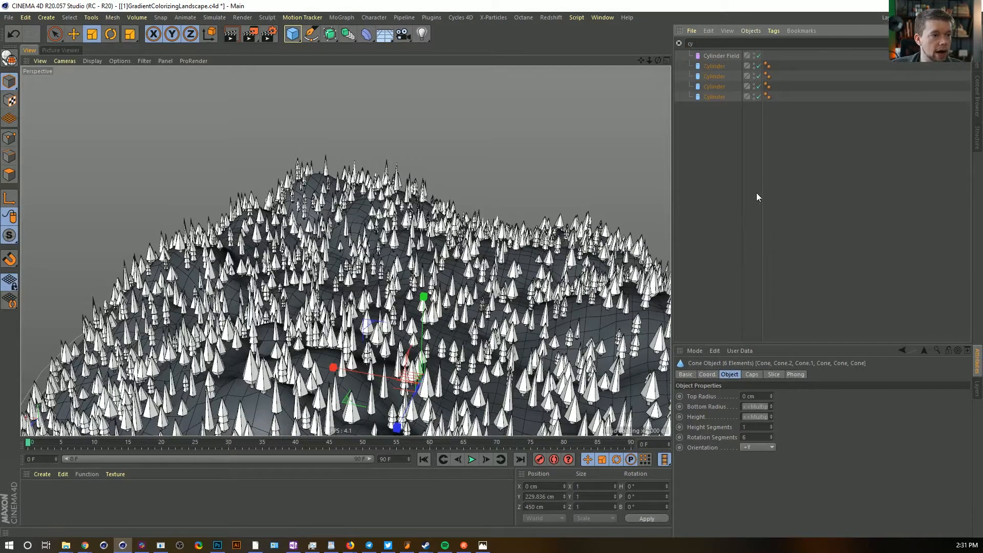
pyautogui.moveTo(722, 136); pyautogui.dragTo(701, 52)
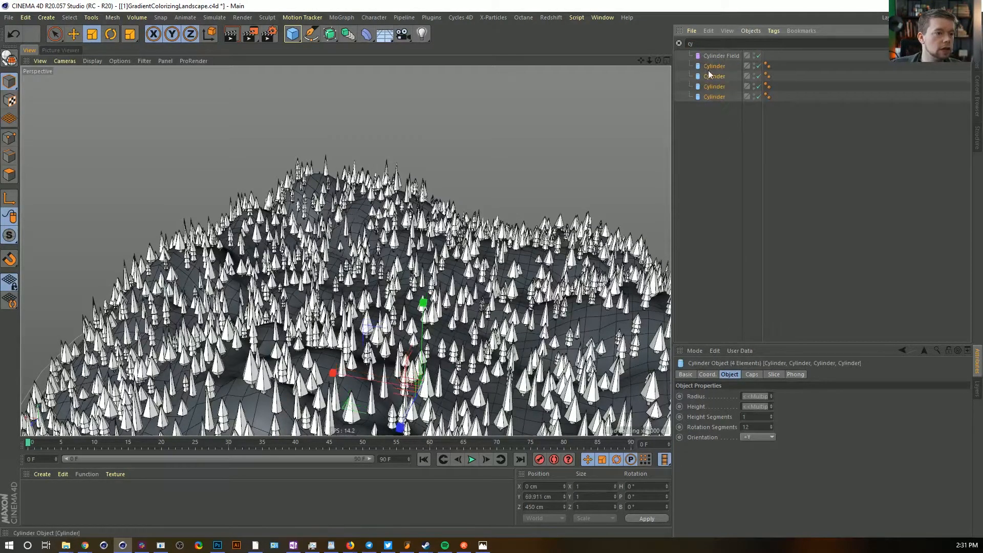
pyautogui.click(752, 427)
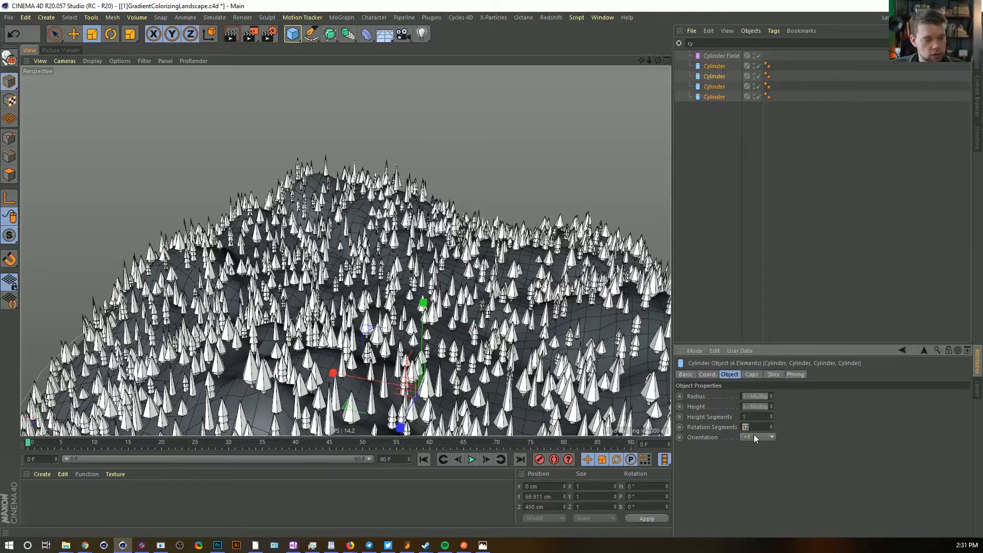
pyautogui.write('5')
pyautogui.press('Return')
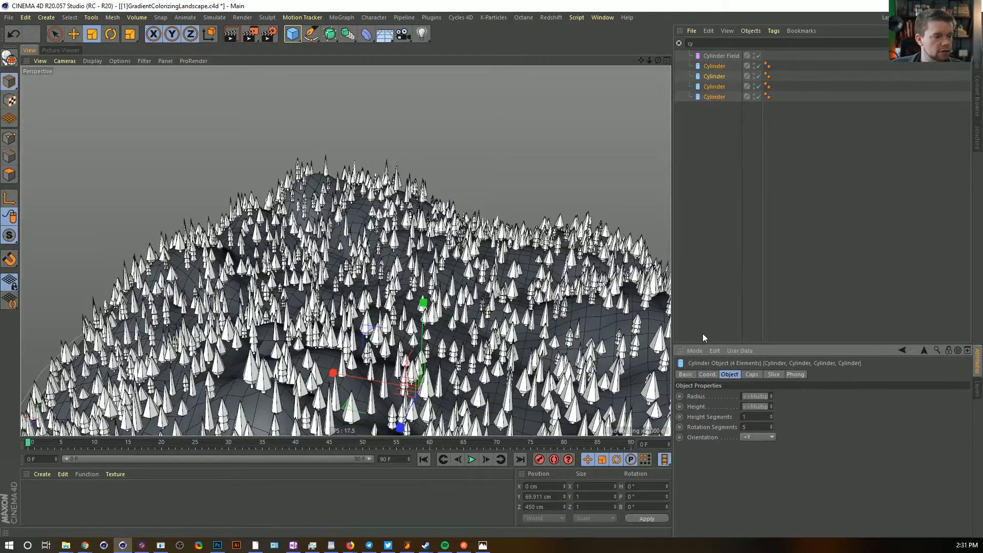
pyautogui.click(679, 43)
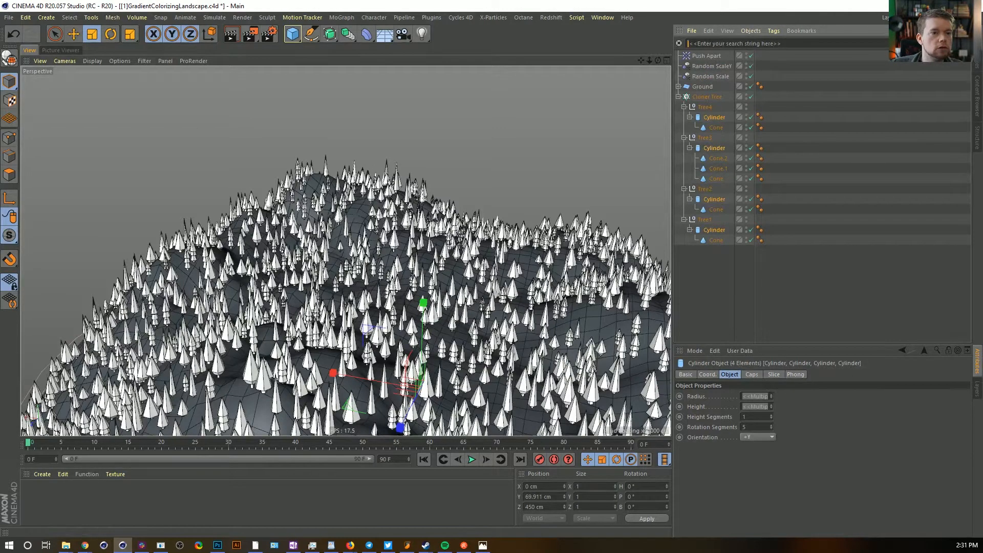
pyautogui.click(938, 31)
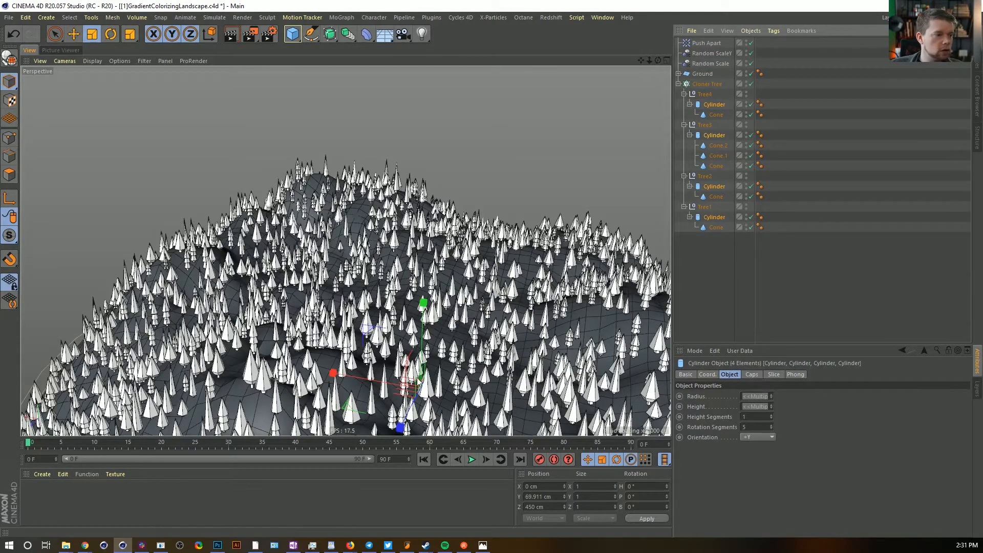
# Add a Platonic primitive to the landscape scene
pyautogui.keyDown('alt'); pyautogui.moveTo(461, 256); pyautogui.dragTo(435, 261); pyautogui.keyUp('alt')
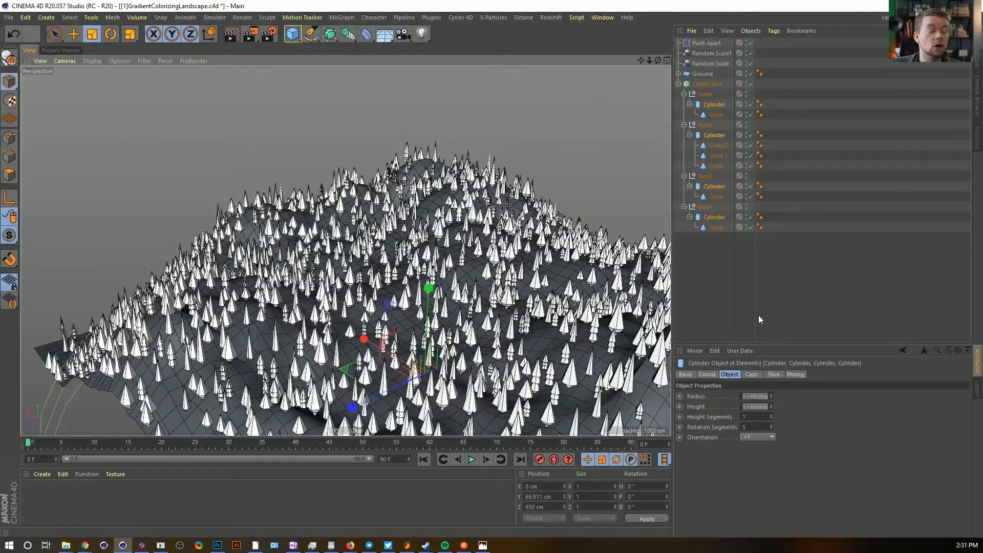
pyautogui.keyDown('alt'); pyautogui.moveTo(445, 290); pyautogui.dragTo(430, 201, button='middle'); pyautogui.keyUp('alt')
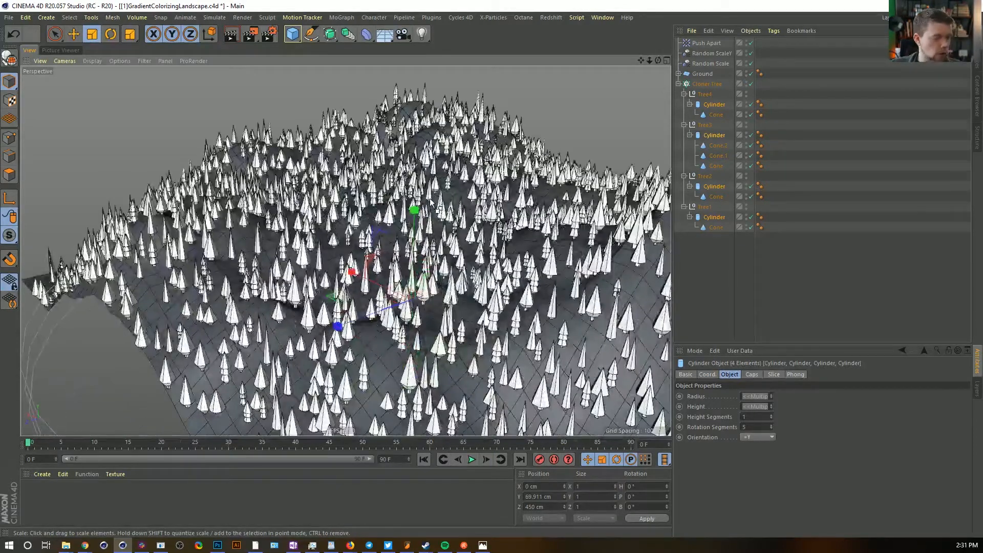
pyautogui.click(292, 33)
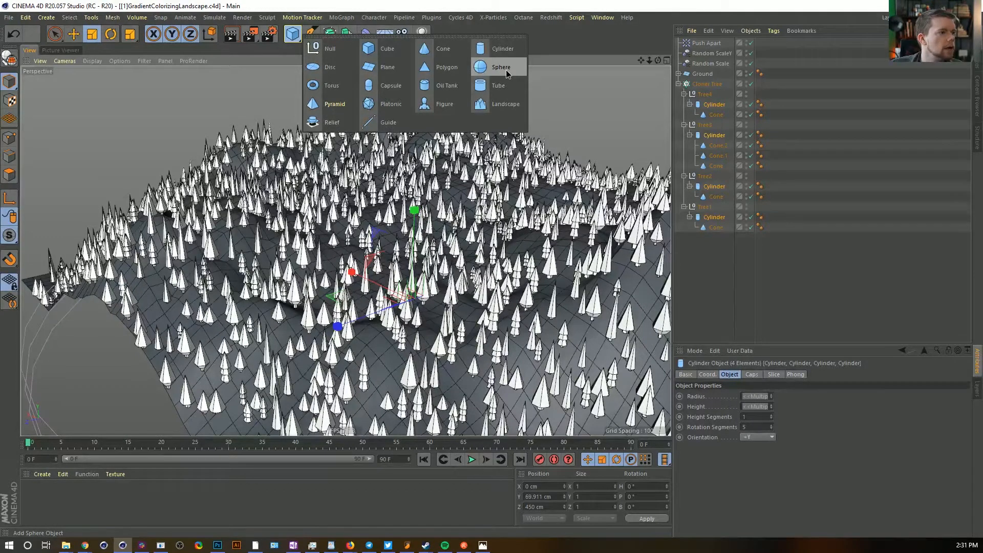
pyautogui.click(380, 110)
pyautogui.keyDown('alt'); pyautogui.moveTo(399, 220); pyautogui.dragTo(338, 220, button='right'); pyautogui.keyUp('alt')
pyautogui.keyDown('alt'); pyautogui.moveTo(338, 220); pyautogui.dragTo(349, 262, button='middle'); pyautogui.keyUp('alt')
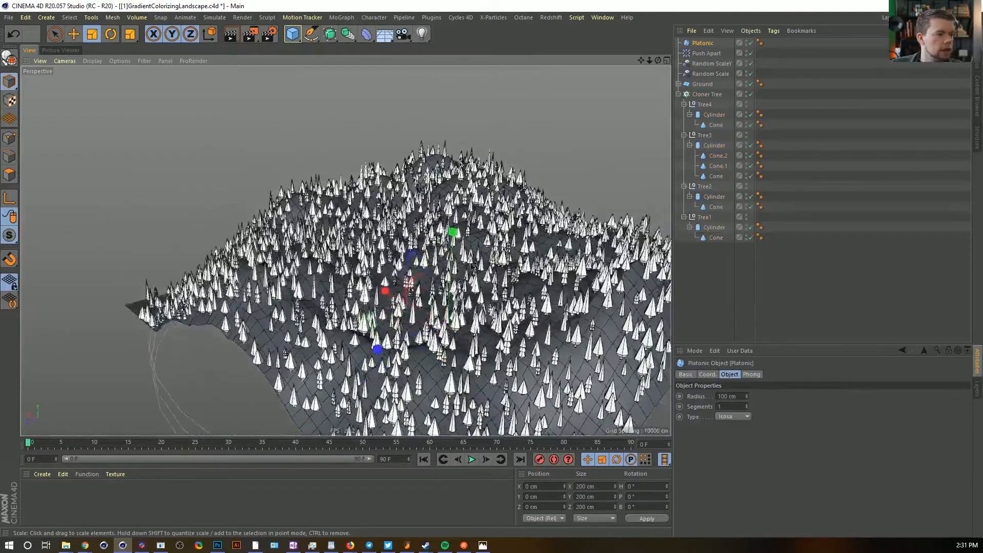
pyautogui.keyDown('alt'); pyautogui.moveTo(349, 262); pyautogui.dragTo(389, 278); pyautogui.keyUp('alt')
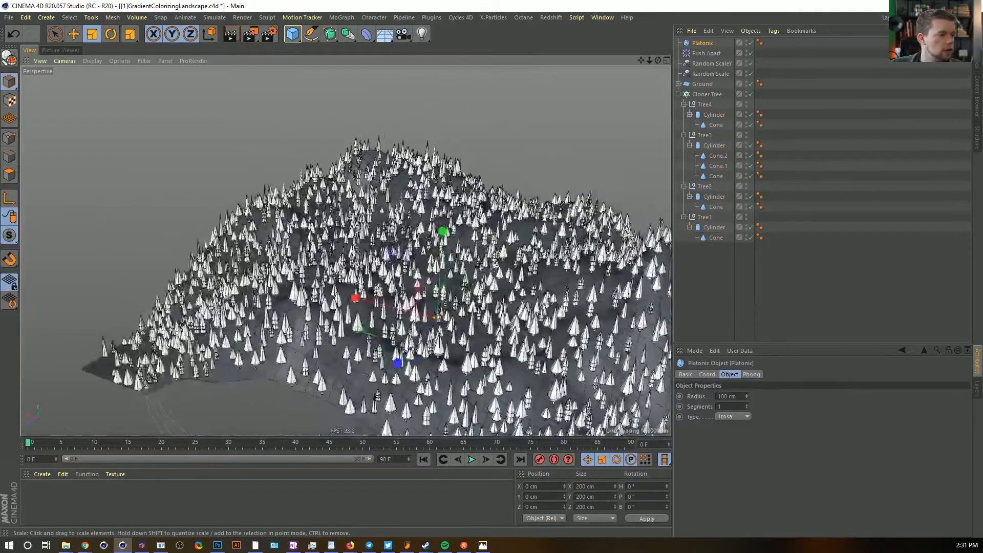
# Add a Sphere and a second Platonic primitive to the scene
pyautogui.click(292, 34)
pyautogui.click(499, 67)
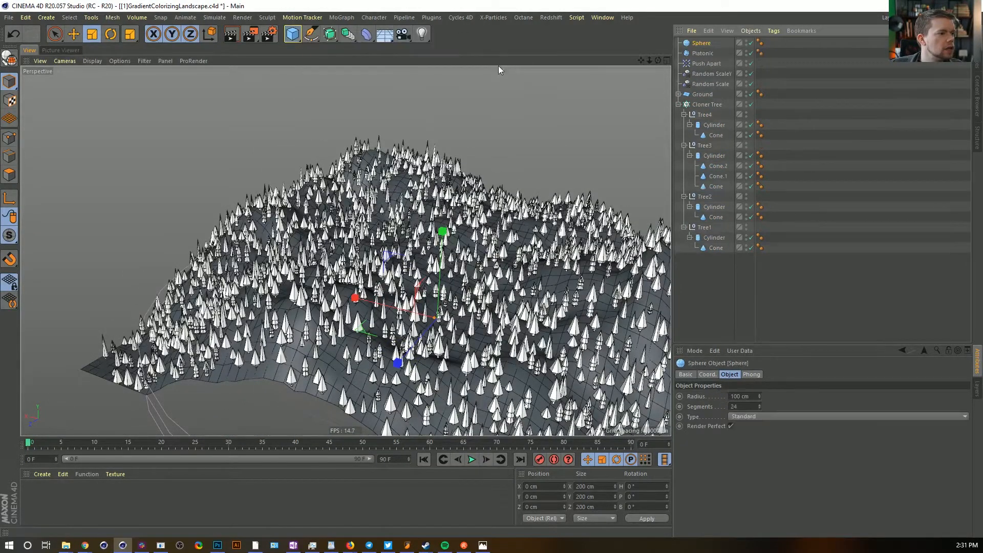
pyautogui.click(294, 37)
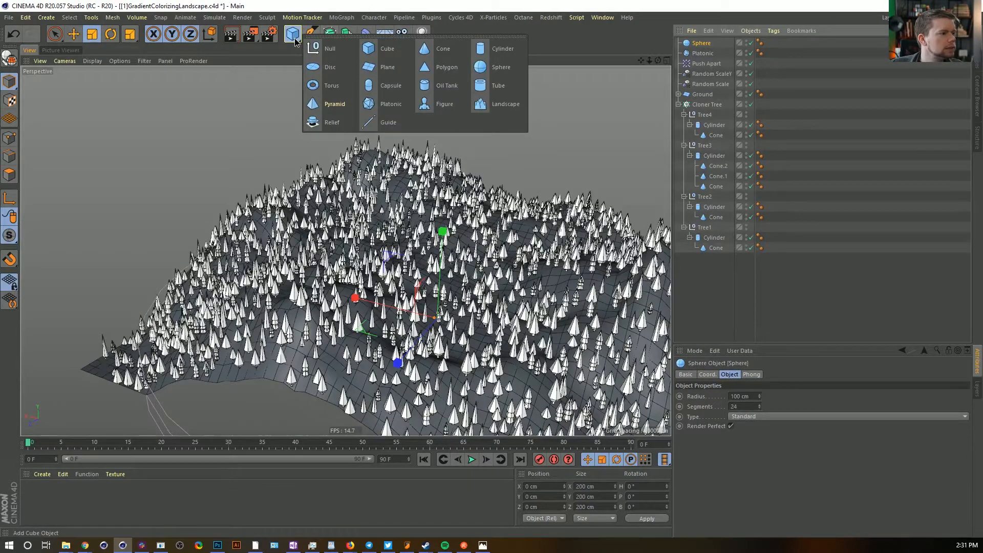
pyautogui.click(392, 105)
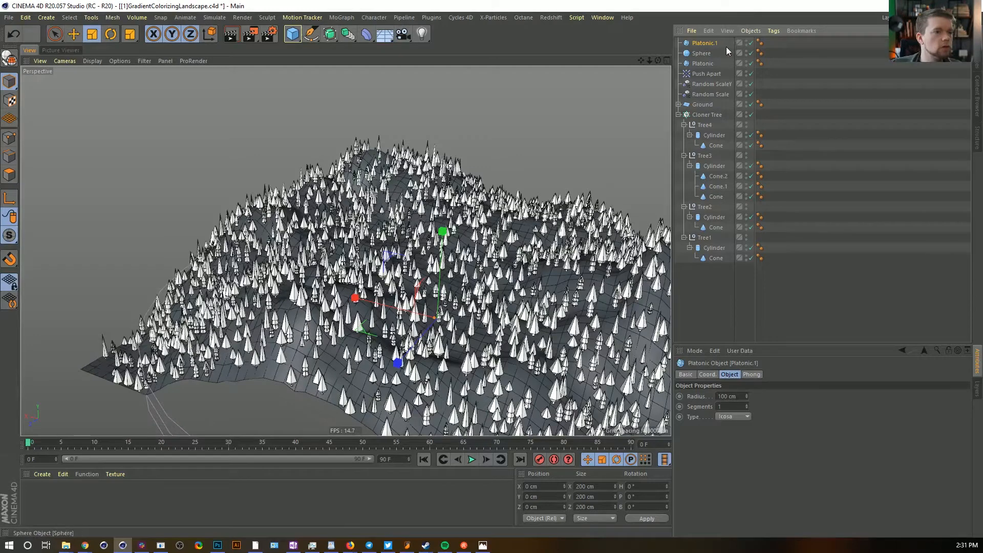
# Raise both Platonics and the Sphere above the hill to about Y 5665 cm and scale them to a radius of about 1138 cm
pyautogui.keyDown('shift'); pyautogui.click(705, 63); pyautogui.keyUp('shift')
pyautogui.press('e')
pyautogui.moveTo(442, 232); pyautogui.dragTo(452, 87)
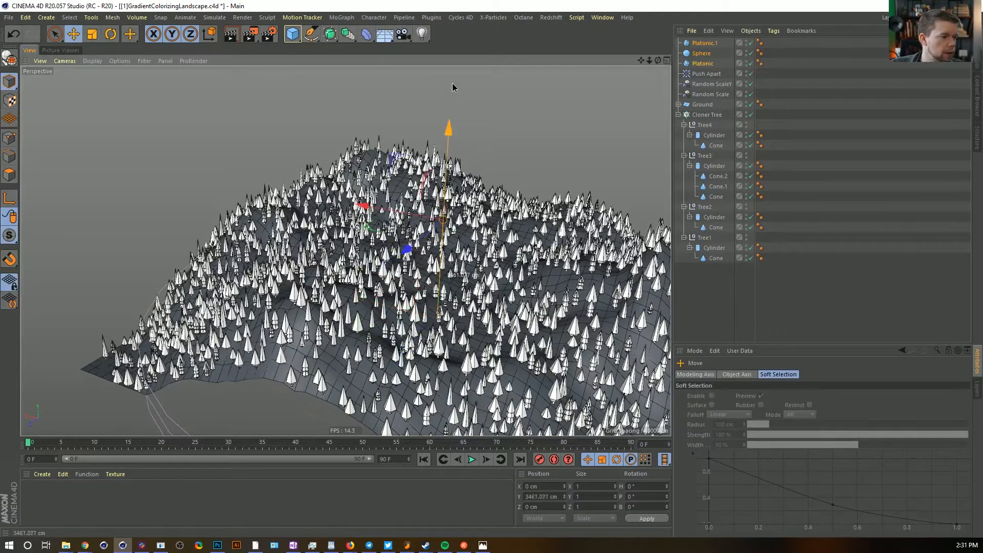
pyautogui.click(703, 63)
pyautogui.keyDown('shift'); pyautogui.click(703, 42); pyautogui.keyUp('shift')
pyautogui.press('t')
pyautogui.moveTo(409, 172); pyautogui.dragTo(123, 341)
# Disable both Platonic objects and set the Sphere's type to Icosahedron
pyautogui.moveTo(703, 81); pyautogui.dragTo(910, 70)
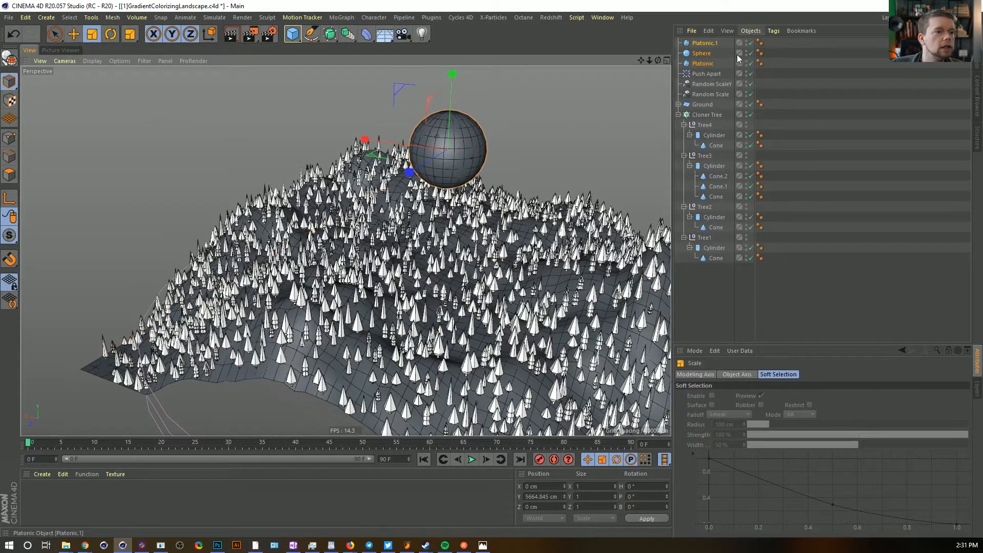
pyautogui.click(751, 43)
pyautogui.click(704, 54)
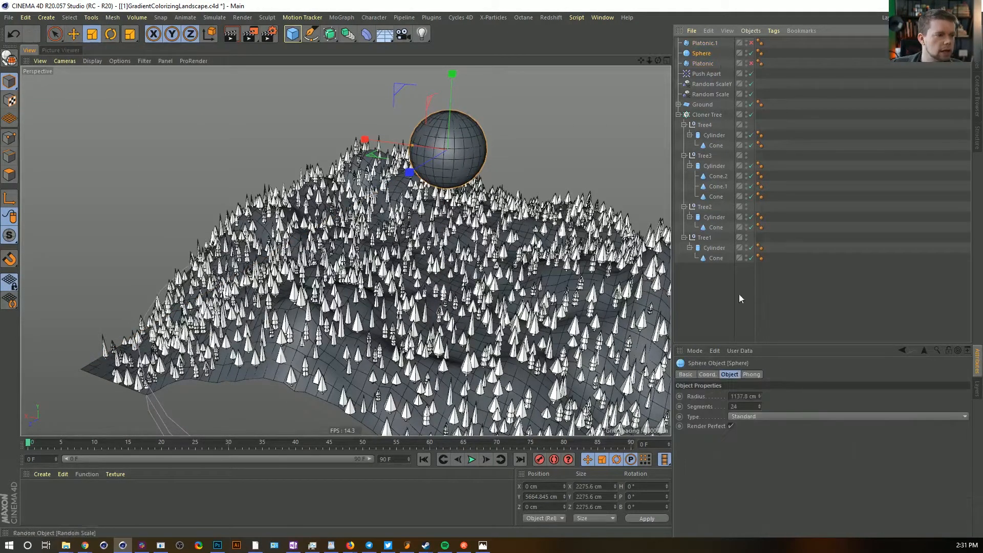
pyautogui.click(739, 417)
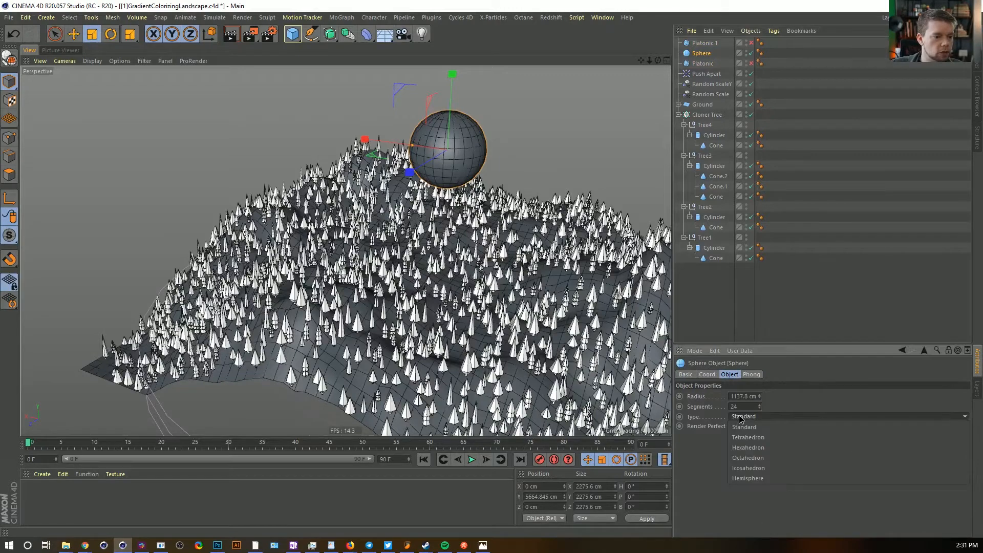
pyautogui.click(761, 469)
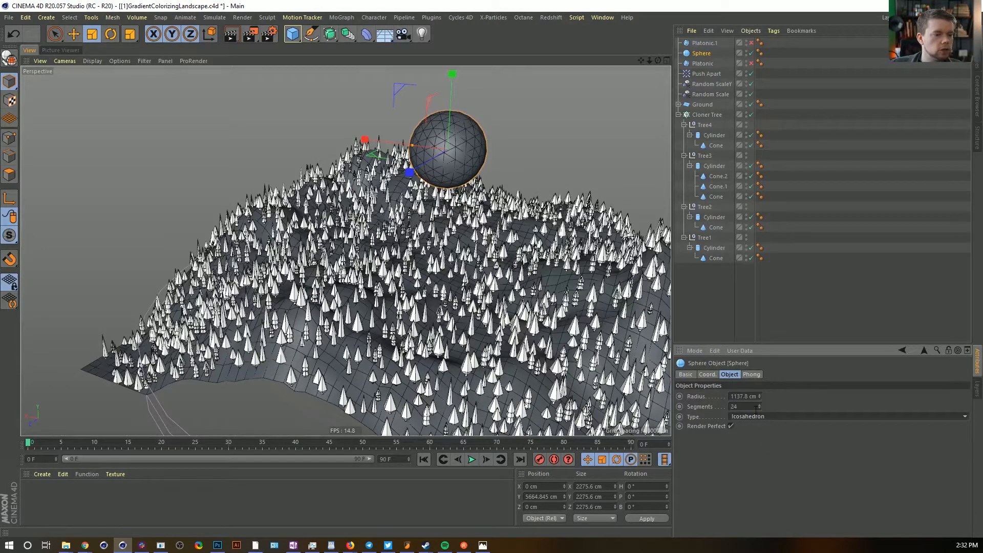
# Reduce the Sphere's segments to 10 for a faceted low-poly look
pyautogui.scroll(5, 445, 155)
pyautogui.scroll(-4, 445, 155)
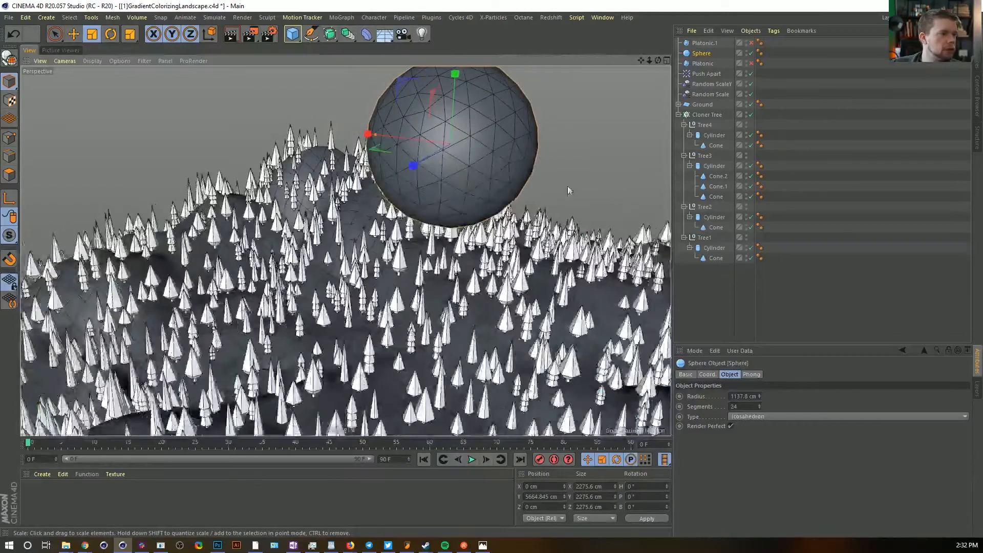
pyautogui.keyDown('alt'); pyautogui.moveTo(499, 146); pyautogui.dragTo(494, 204); pyautogui.keyUp('alt')
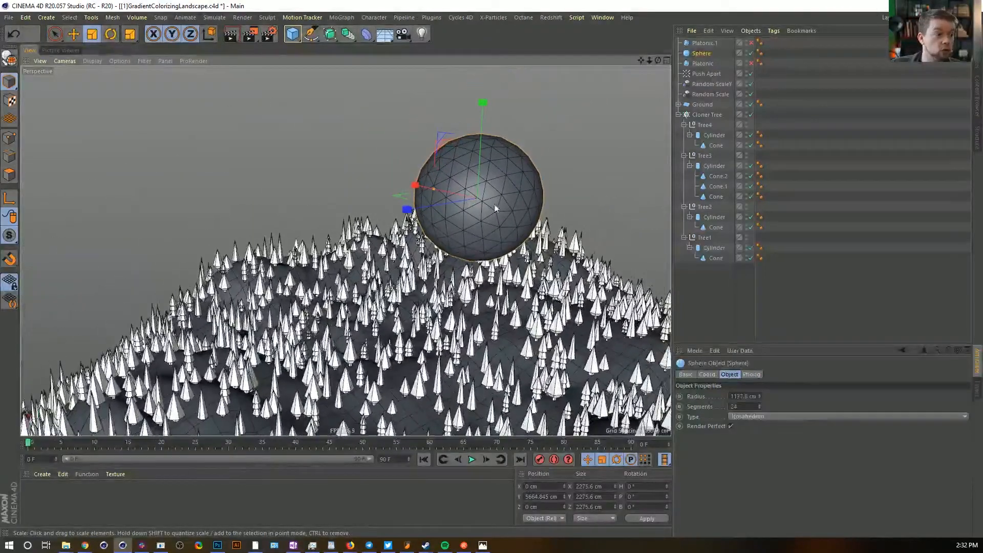
pyautogui.moveTo(760, 406); pyautogui.dragTo(756, 432)
pyautogui.keyDown('alt'); pyautogui.moveTo(517, 215); pyautogui.dragTo(553, 203); pyautogui.keyUp('alt')
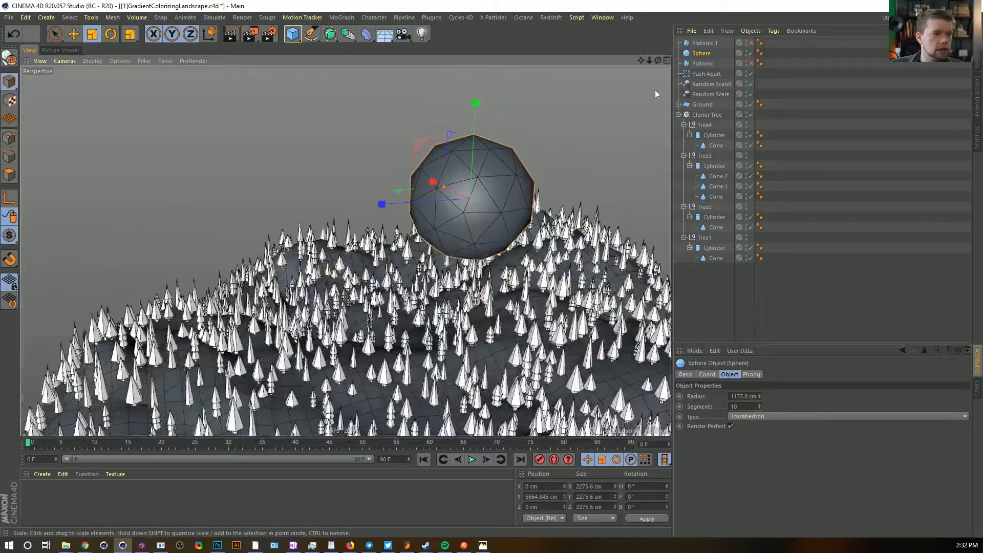
# Disable the Sphere, enable Platonic.1 in its place, and set its segments to 2
pyautogui.click(750, 53)
pyautogui.click(750, 43)
pyautogui.click(704, 45)
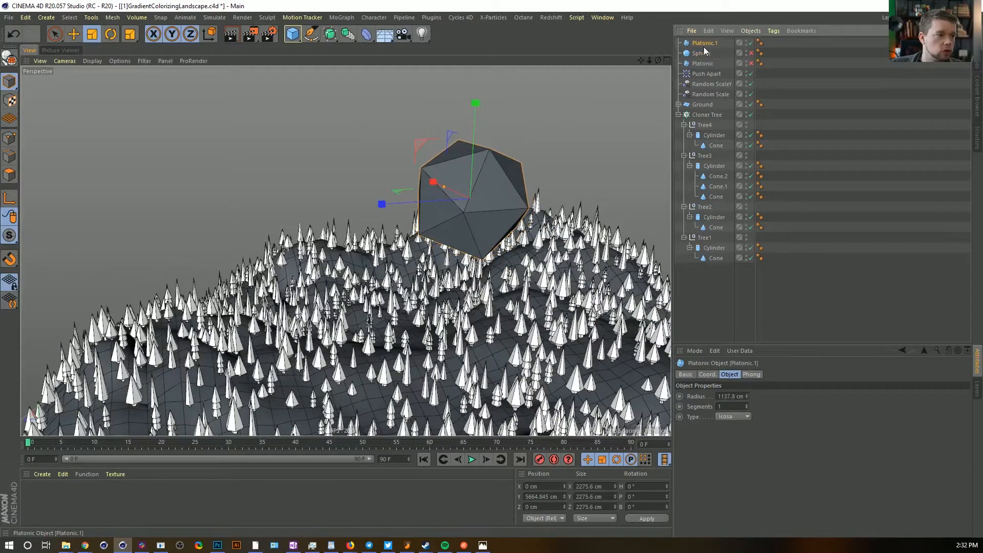
pyautogui.click(746, 405)
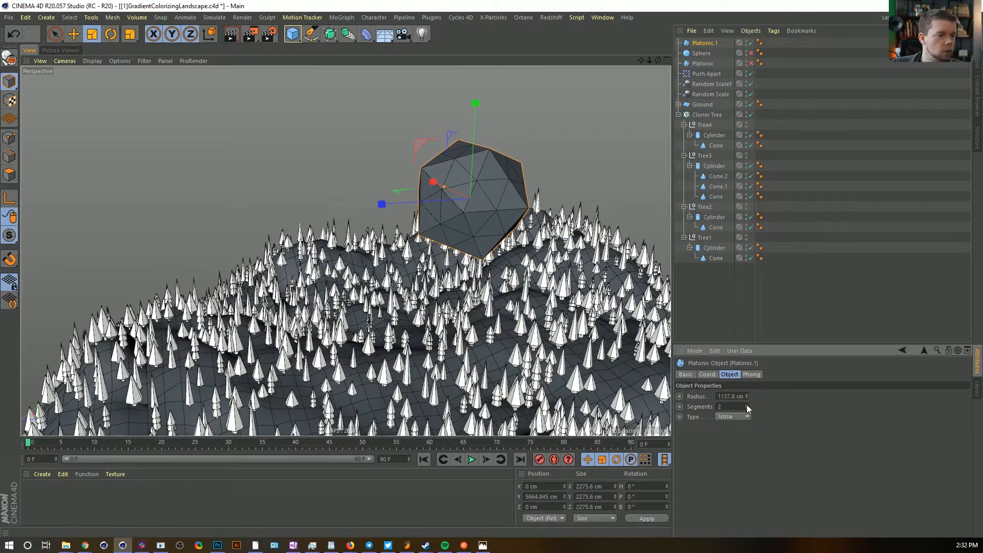
pyautogui.keyDown('alt'); pyautogui.moveTo(443, 206); pyautogui.dragTo(536, 170); pyautogui.keyUp('alt')
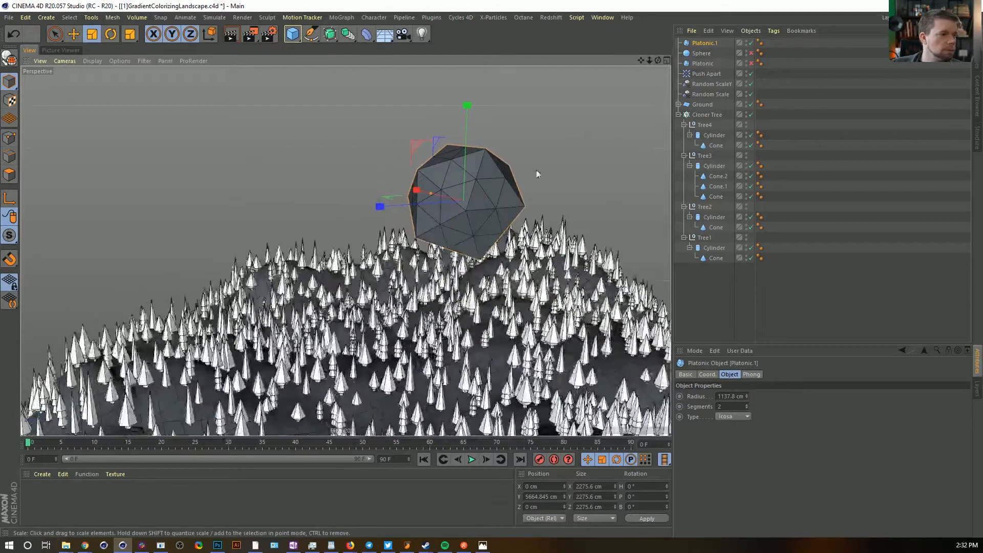
# Disable Platonic.1 and enable the original Platonic in its place
pyautogui.click(749, 43)
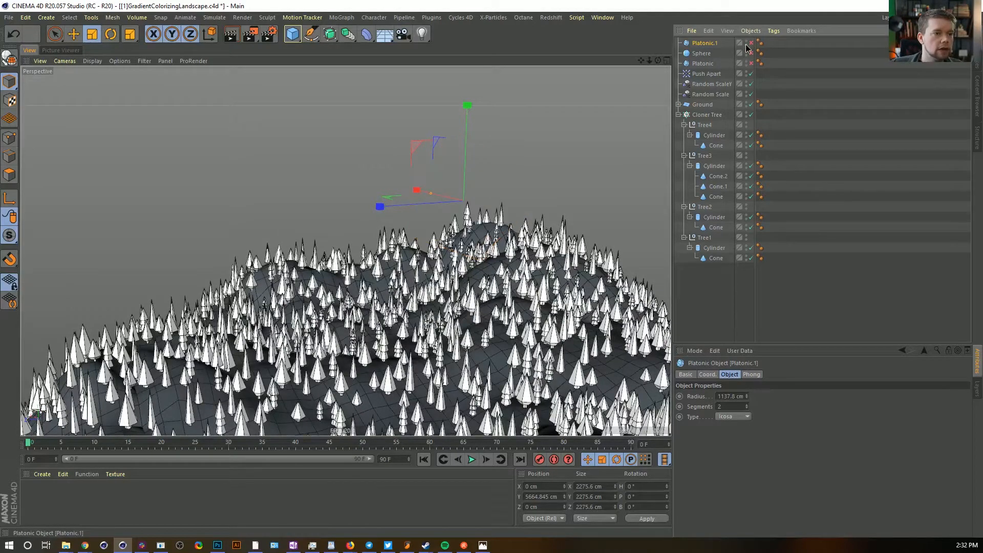
pyautogui.click(750, 64)
pyautogui.click(703, 64)
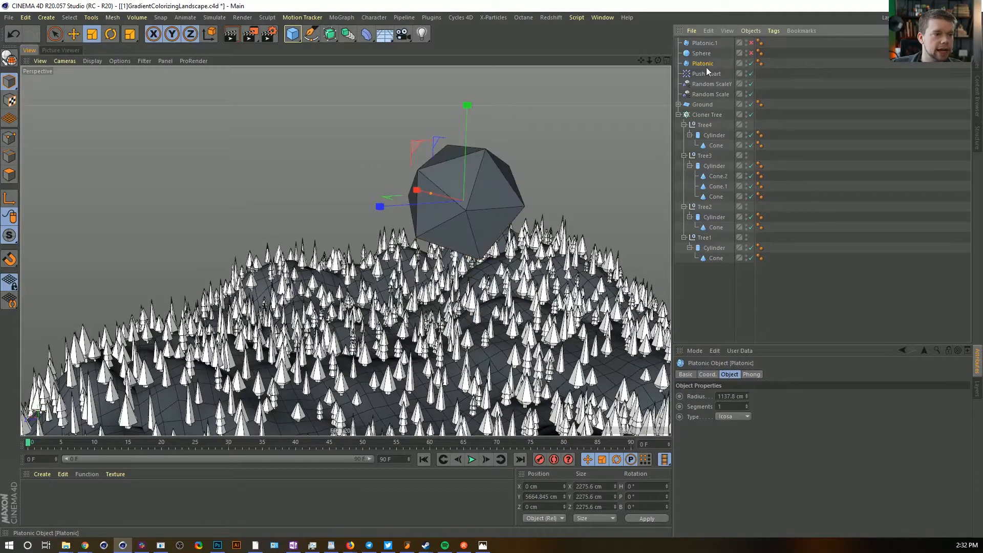
# Try the Tetra and Octa types on the original Platonic
pyautogui.click(742, 415)
pyautogui.click(738, 423)
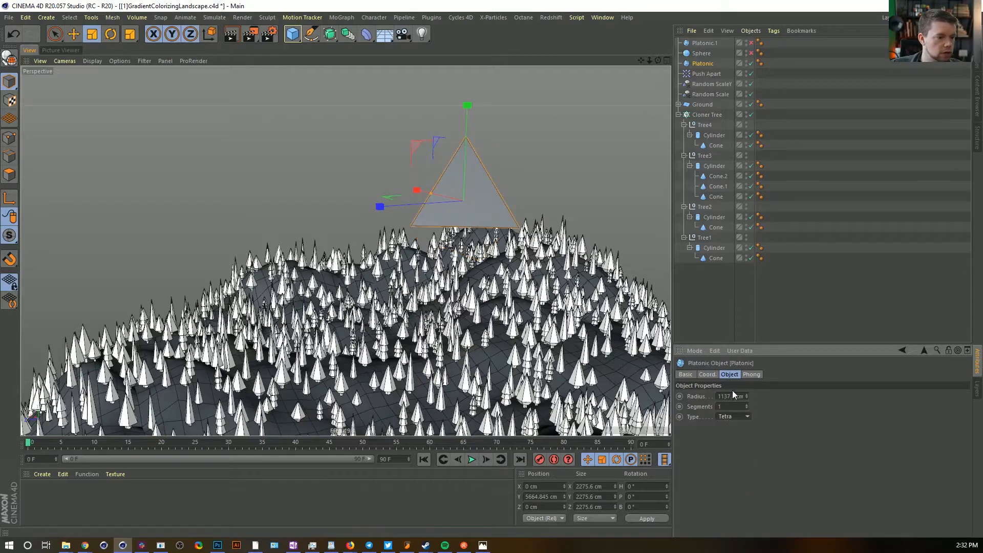
pyautogui.click(741, 446)
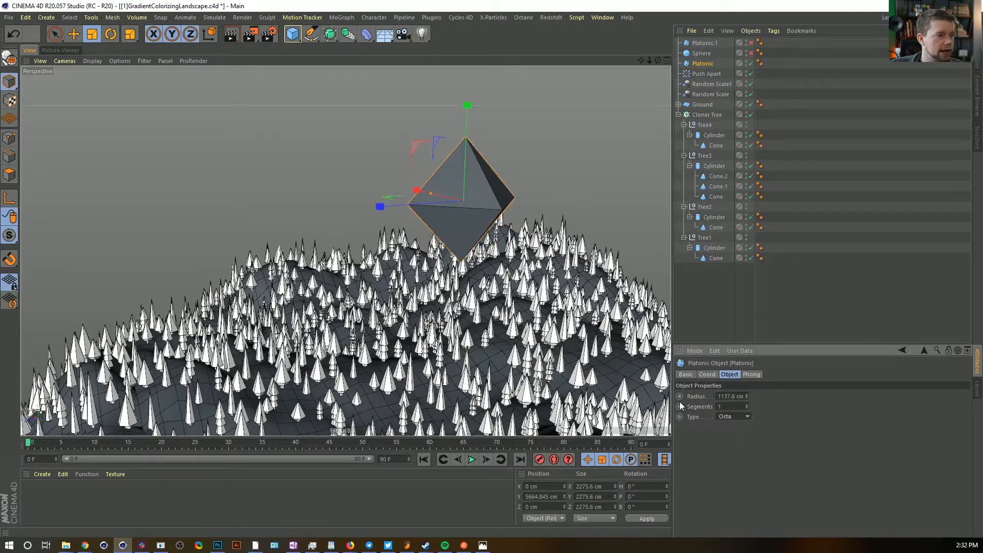
# Set the original Platonic's type to Dodeca and its segments to 2
pyautogui.click(741, 416)
pyautogui.click(738, 460)
pyautogui.keyDown('alt'); pyautogui.moveTo(604, 220); pyautogui.dragTo(548, 245); pyautogui.keyUp('alt')
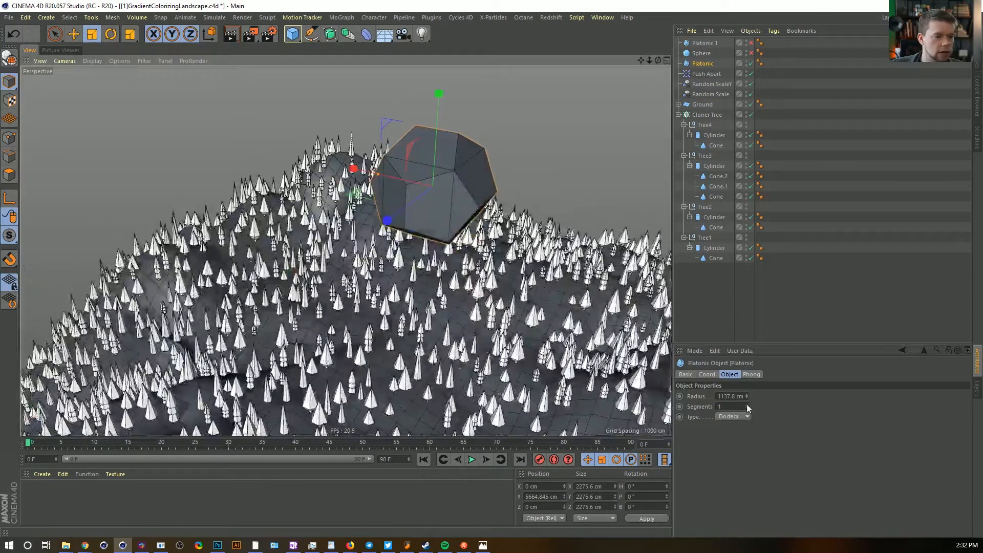
pyautogui.click(746, 404)
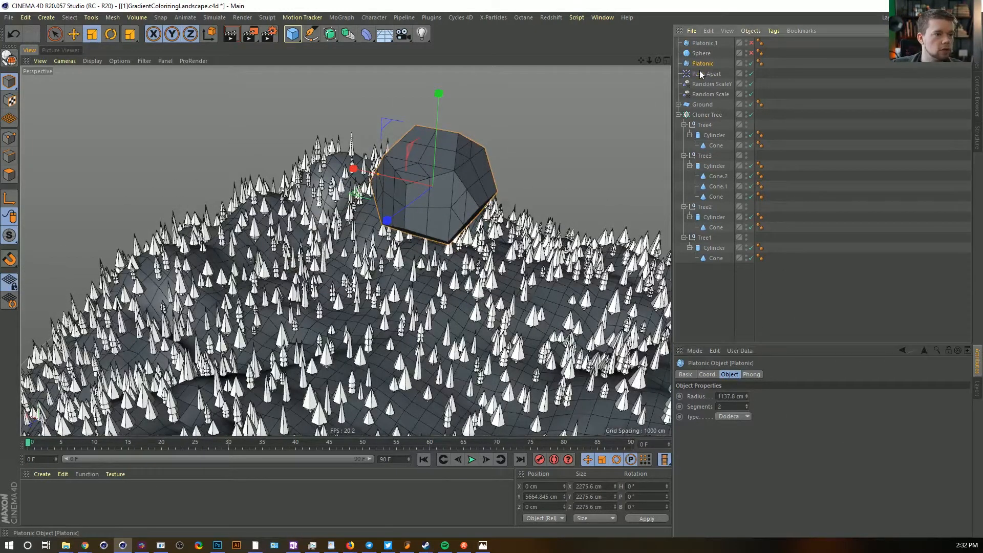
# Duplicate the original Platonic, disable the original, and try the Icosa type on the copy
pyautogui.keyDown('ctrl'); pyautogui.moveTo(699, 65); pyautogui.dragTo(699, 70); pyautogui.keyUp('ctrl')
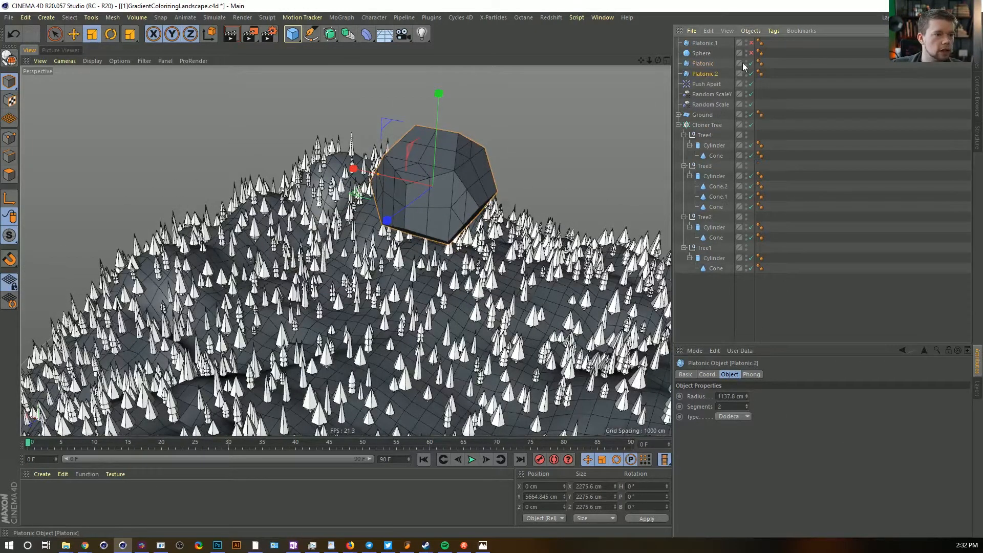
pyautogui.click(736, 415)
pyautogui.click(735, 459)
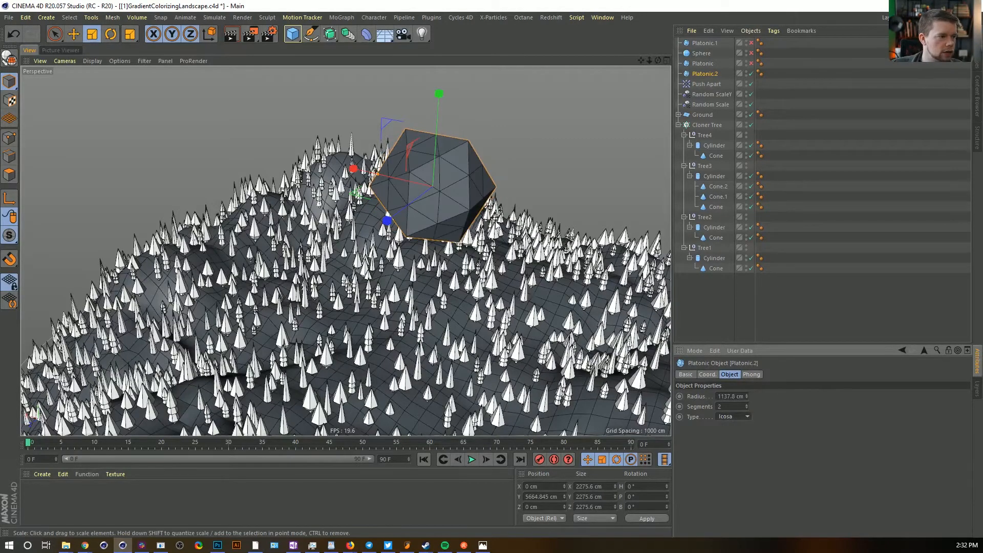
pyautogui.keyDown('alt'); pyautogui.moveTo(461, 313); pyautogui.dragTo(447, 298); pyautogui.keyUp('alt')
# Set the duplicated Platonic's type to Bucky and its segments to 1
pyautogui.click(729, 417)
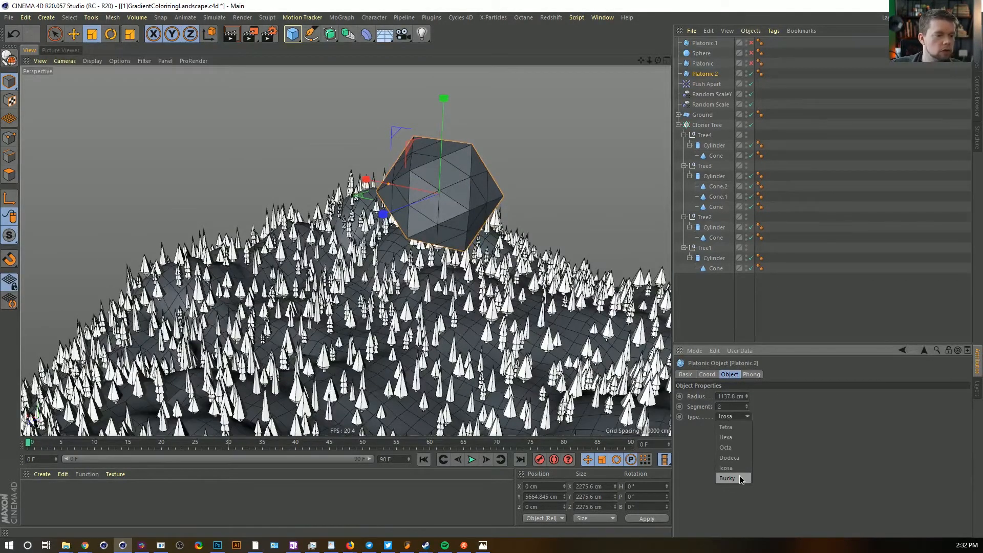
pyautogui.click(739, 479)
pyautogui.keyDown('alt'); pyautogui.moveTo(502, 202); pyautogui.dragTo(525, 191); pyautogui.keyUp('alt')
pyautogui.click(747, 408)
pyautogui.keyDown('alt'); pyautogui.moveTo(399, 203); pyautogui.dragTo(368, 217); pyautogui.keyUp('alt')
pyautogui.keyDown('alt'); pyautogui.moveTo(383, 225); pyautogui.dragTo(392, 244, button='middle'); pyautogui.keyUp('alt')
# Enable all four faceted shapes and nest them as children of a new MoGraph Cloner
pyautogui.moveTo(750, 62); pyautogui.dragTo(751, 17)
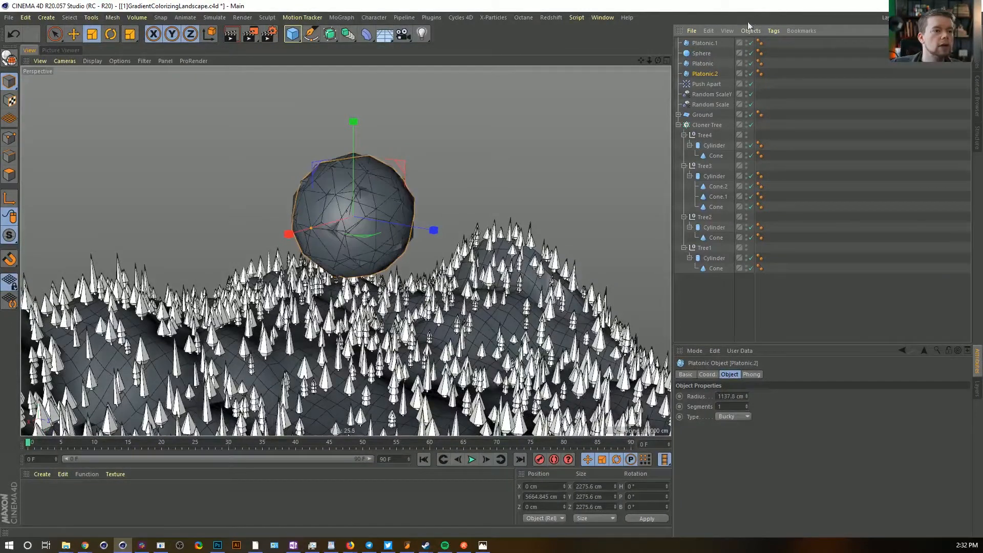
pyautogui.keyDown('shift'); pyautogui.click(705, 45); pyautogui.keyUp('shift')
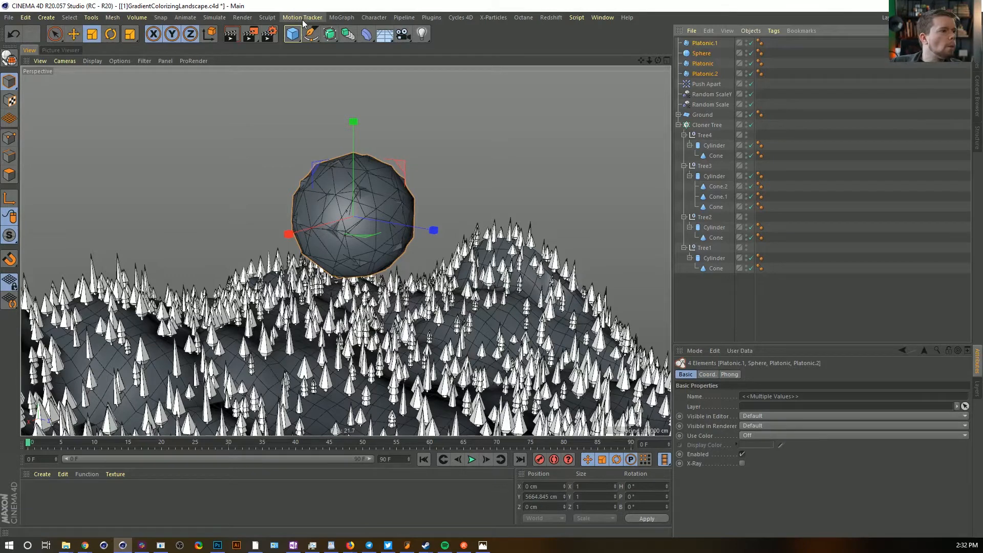
pyautogui.click(342, 18)
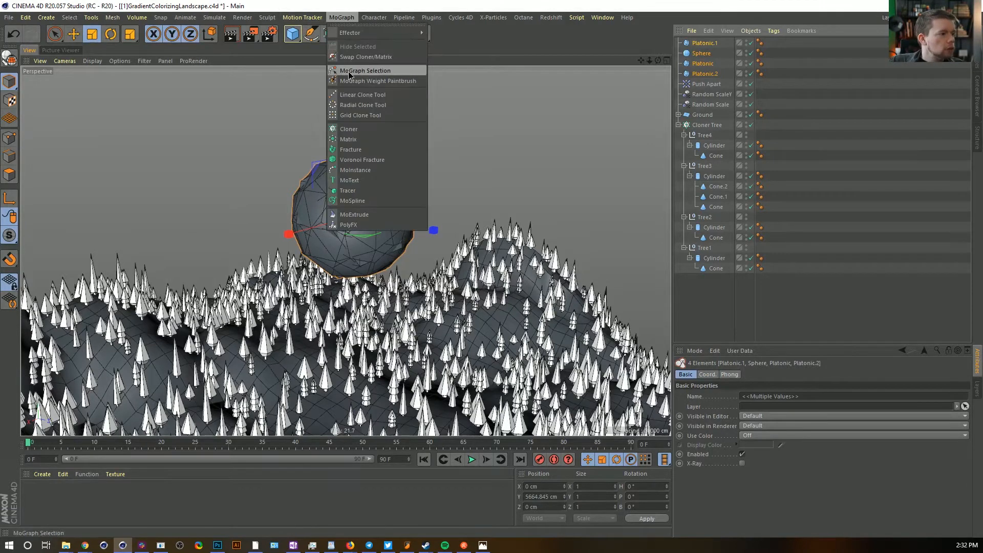
pyautogui.click(379, 129)
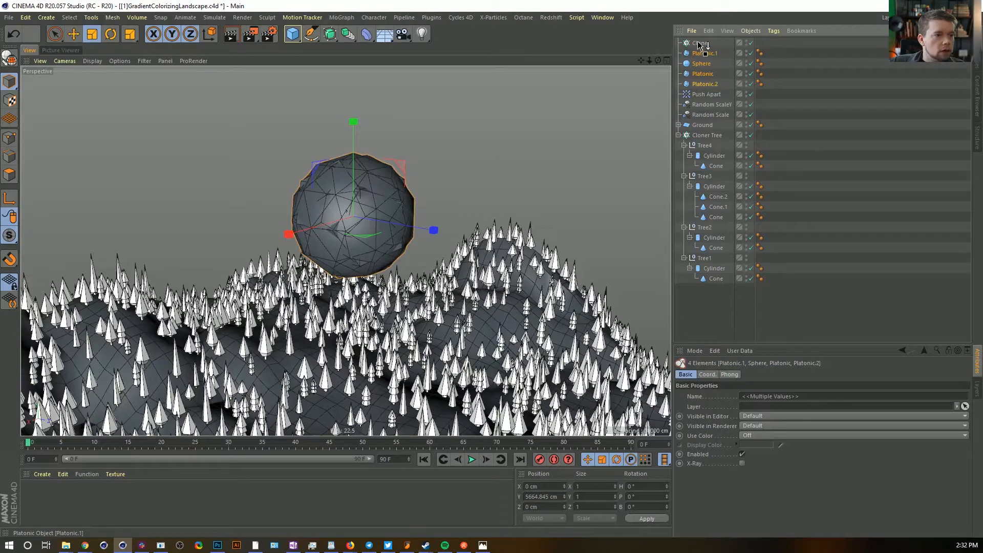
pyautogui.moveTo(700, 45); pyautogui.dragTo(701, 44)
# Rename the new cloner "Cloner Clouds" and set its mode to Honeycomb Array
pyautogui.click(702, 43)
pyautogui.write('Cloner Clouds')
pyautogui.press('Return')
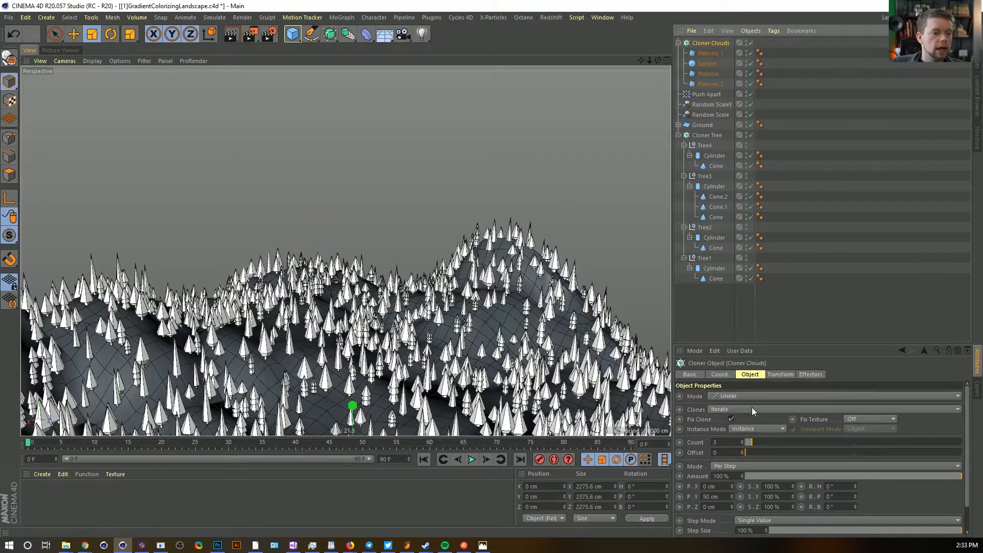
pyautogui.click(735, 395)
pyautogui.click(740, 446)
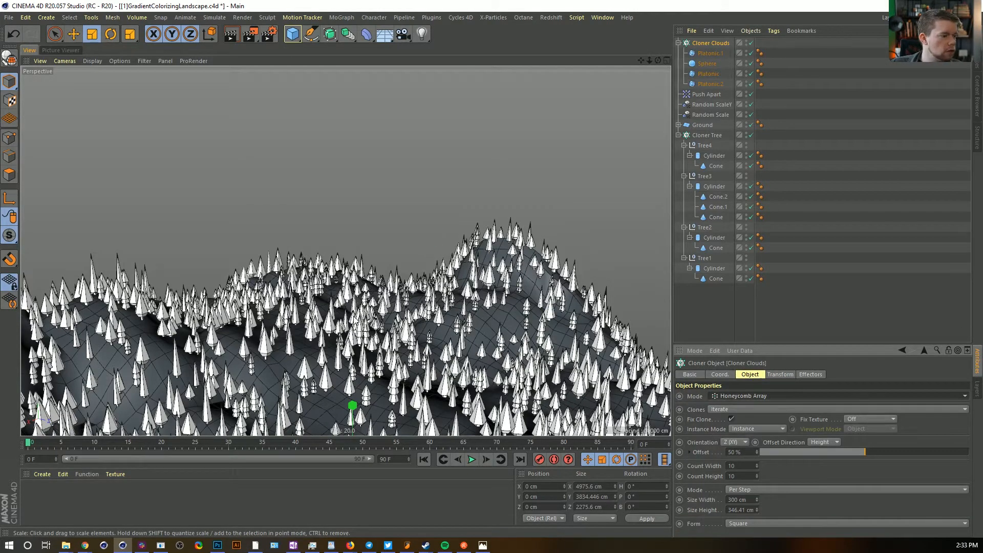
# Move Cloner Clouds straight up above the landscape to a Y position of about 9593 cm
pyautogui.scroll(-10, 180, 347)
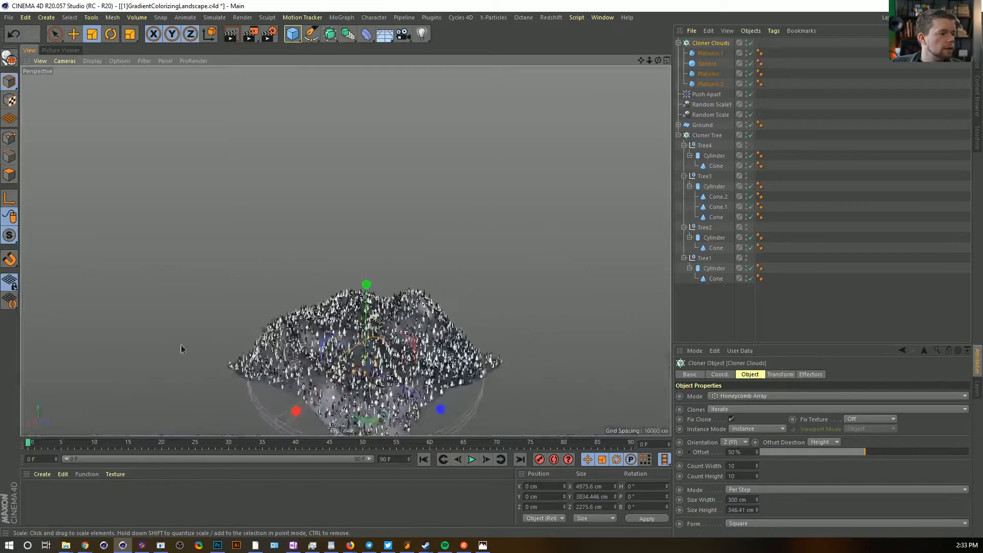
pyautogui.press('e')
pyautogui.moveTo(364, 295); pyautogui.dragTo(380, 159)
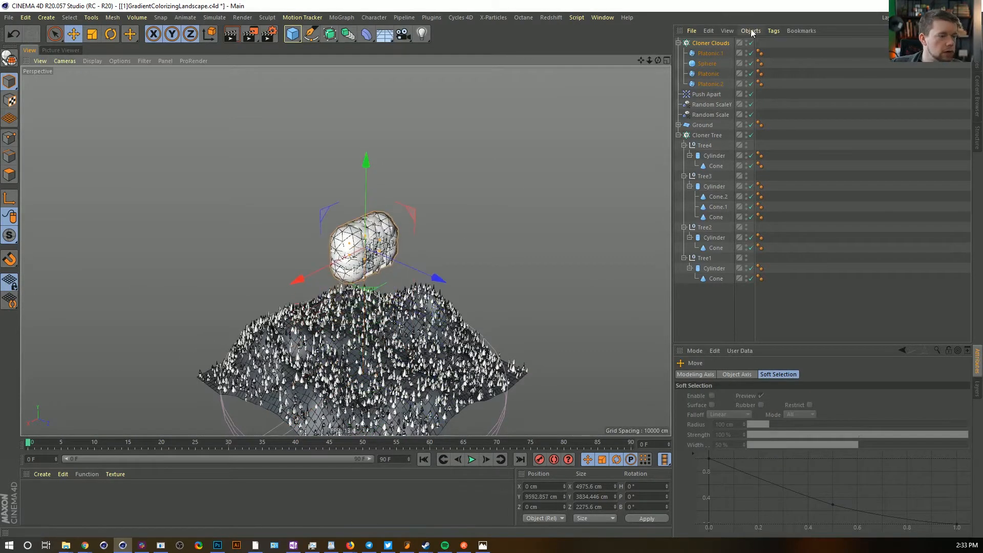
# Set the honeycomb orientation of Cloner Clouds to Y (XZ)
pyautogui.click(712, 43)
pyautogui.click(732, 442)
pyautogui.click(705, 465)
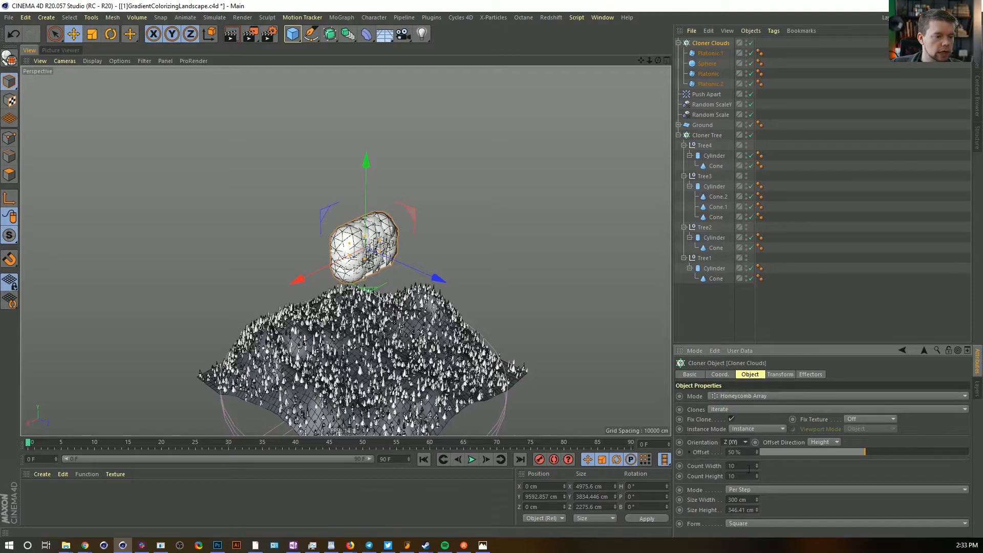
pyautogui.click(732, 443)
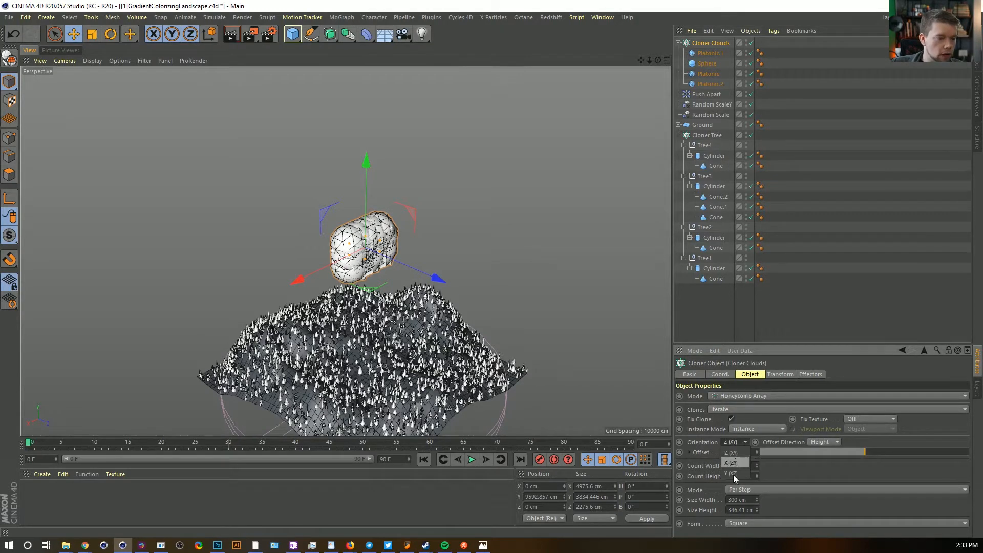
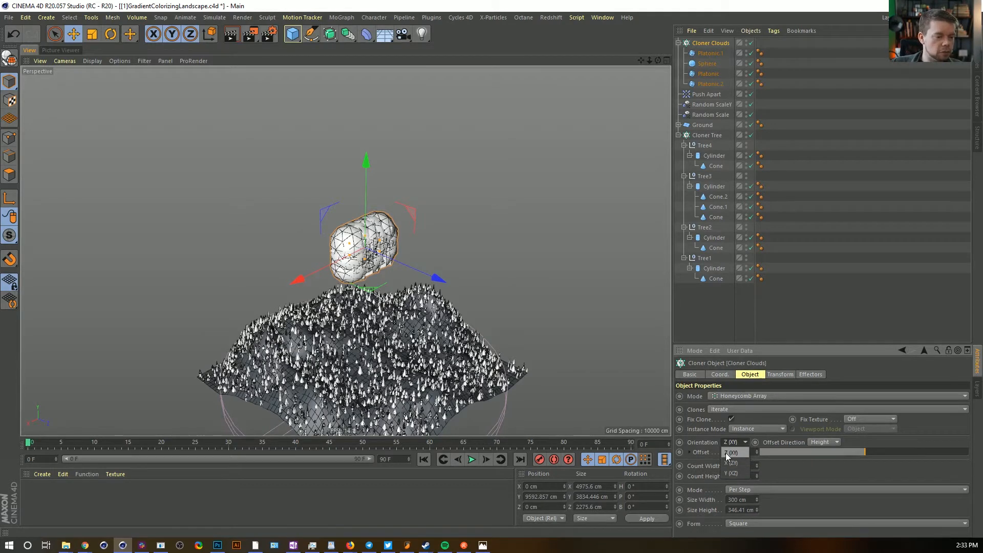
pyautogui.click(731, 472)
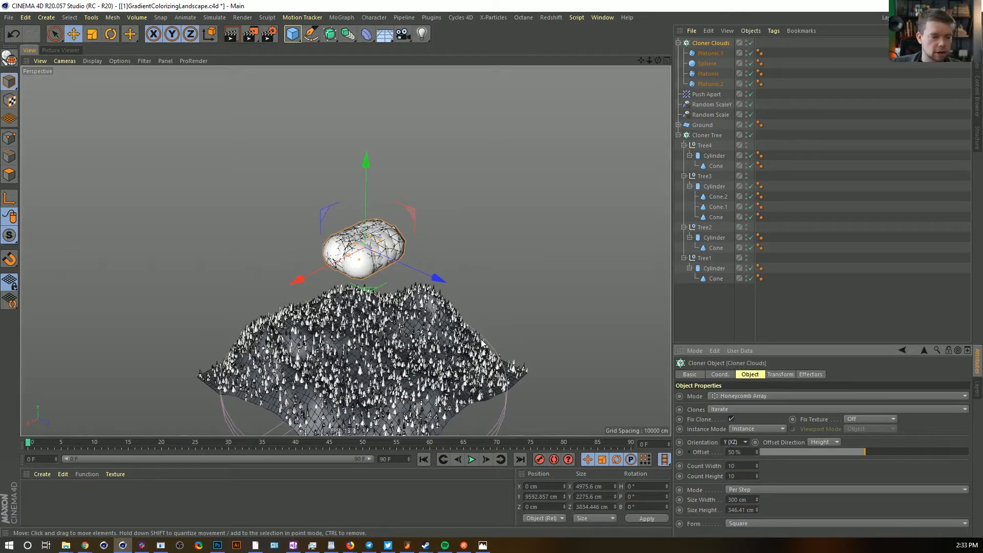
# Increase the per-step width and height of Cloner Clouds and multiply both by 4, giving a Size Width of 18096 cm
pyautogui.moveTo(755, 499)
pyautogui.mouseDown()
pyautogui.moveTo(819, 500)
pyautogui.moveTo(757, 500)
pyautogui.moveTo(767, 511)
pyautogui.moveTo(895, 511)
pyautogui.moveTo(763, 489)
pyautogui.moveTo(767, 501)
pyautogui.moveTo(798, 501)
pyautogui.moveTo(768, 511)
pyautogui.moveTo(849, 510)
pyautogui.mouseUp()
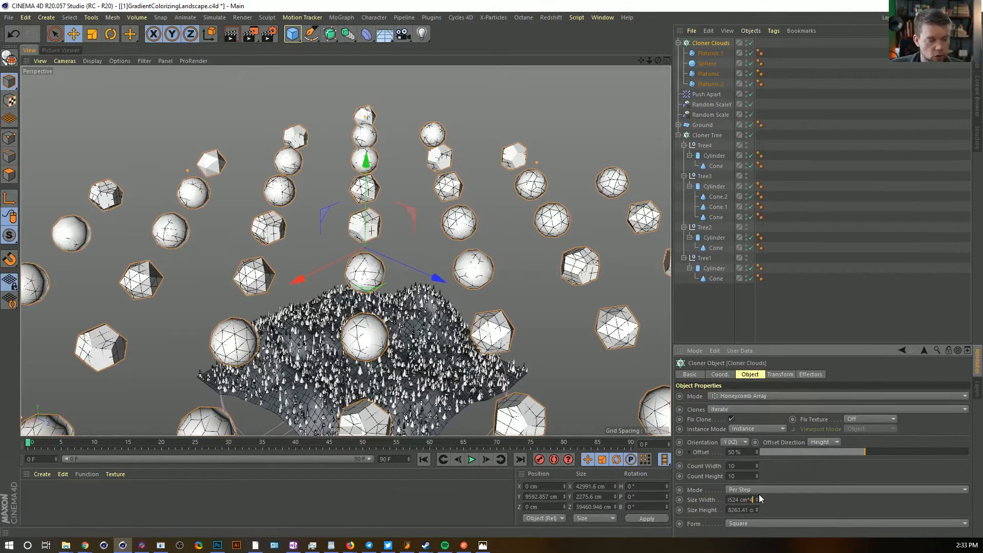
pyautogui.write('*4')
pyautogui.press('Tab')
pyautogui.write('*4')
pyautogui.press('Return')
pyautogui.keyDown('alt'); pyautogui.moveTo(464, 332); pyautogui.dragTo(322, 324); pyautogui.keyUp('alt')
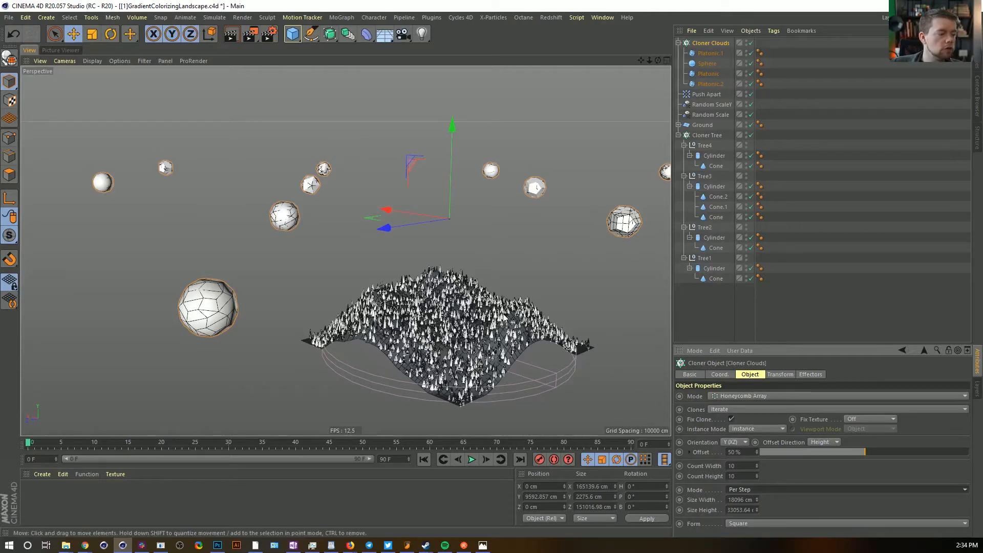
pyautogui.keyDown('alt'); pyautogui.moveTo(466, 296); pyautogui.dragTo(468, 332); pyautogui.keyUp('alt')
pyautogui.keyDown('alt'); pyautogui.moveTo(468, 332); pyautogui.dragTo(410, 335, button='right'); pyautogui.keyUp('alt')
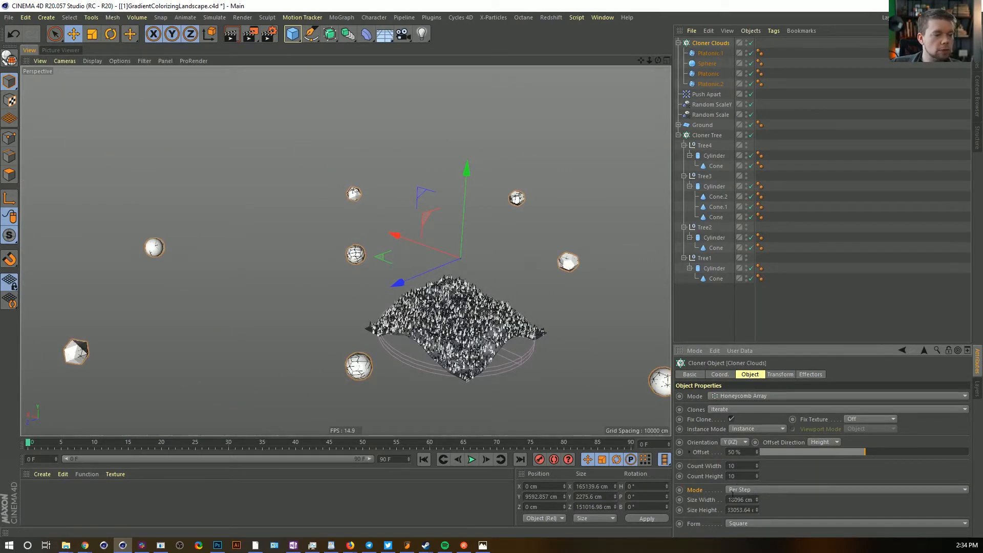
pyautogui.keyDown('alt'); pyautogui.moveTo(517, 376); pyautogui.dragTo(517, 327); pyautogui.keyUp('alt')
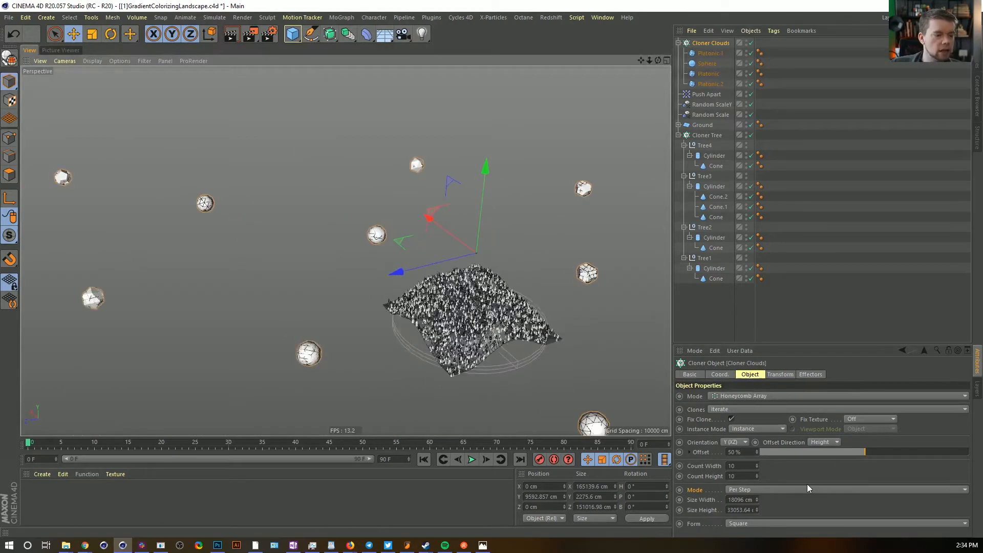
# Switch Cloner Clouds' spacing from Per Step to End Point and set Count Width to 17 and Count Height to 20
pyautogui.click(765, 490)
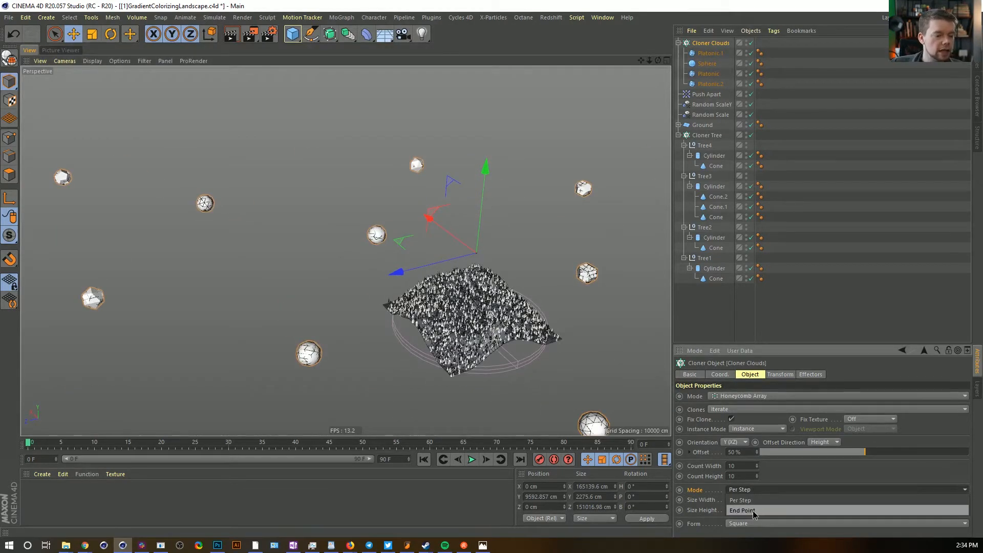
pyautogui.click(753, 512)
pyautogui.click(741, 466)
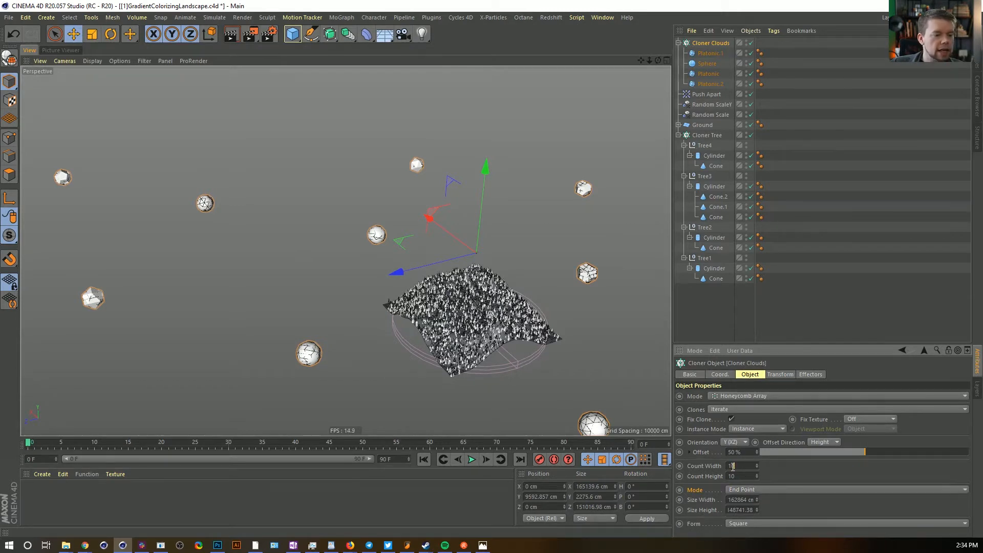
pyautogui.write('16')
pyautogui.press('Tab')
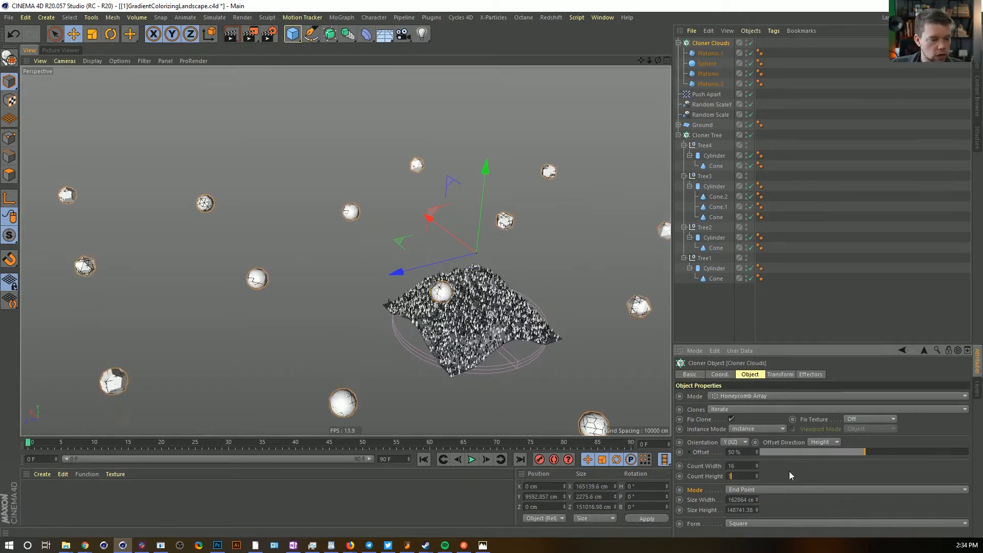
pyautogui.write('16')
pyautogui.press('Return')
pyautogui.moveTo(757, 477); pyautogui.dragTo(757, 472)
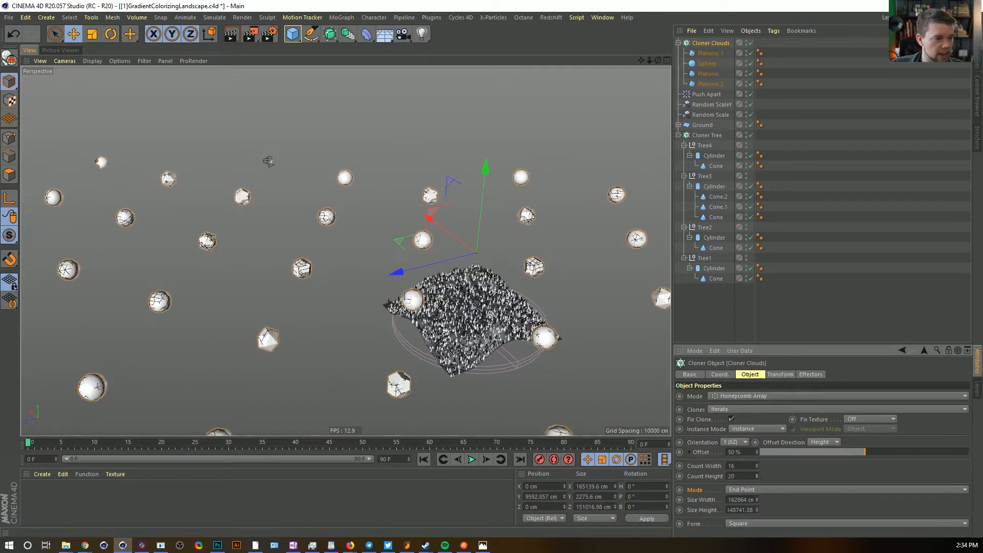
pyautogui.click(757, 464)
pyautogui.keyDown('alt'); pyautogui.moveTo(481, 318); pyautogui.dragTo(517, 338); pyautogui.keyUp('alt')
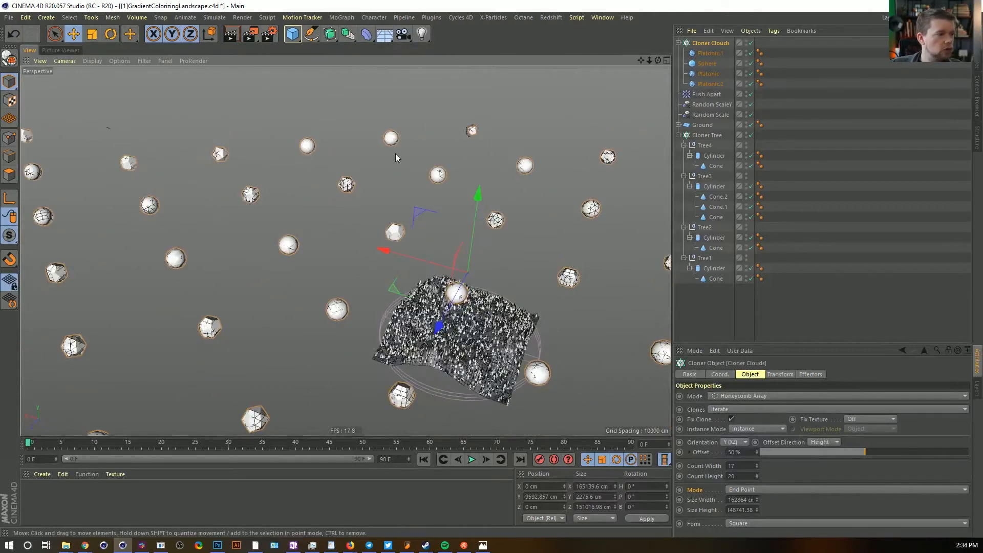
pyautogui.keyDown('alt'); pyautogui.moveTo(153, 135); pyautogui.dragTo(234, 139); pyautogui.keyUp('alt')
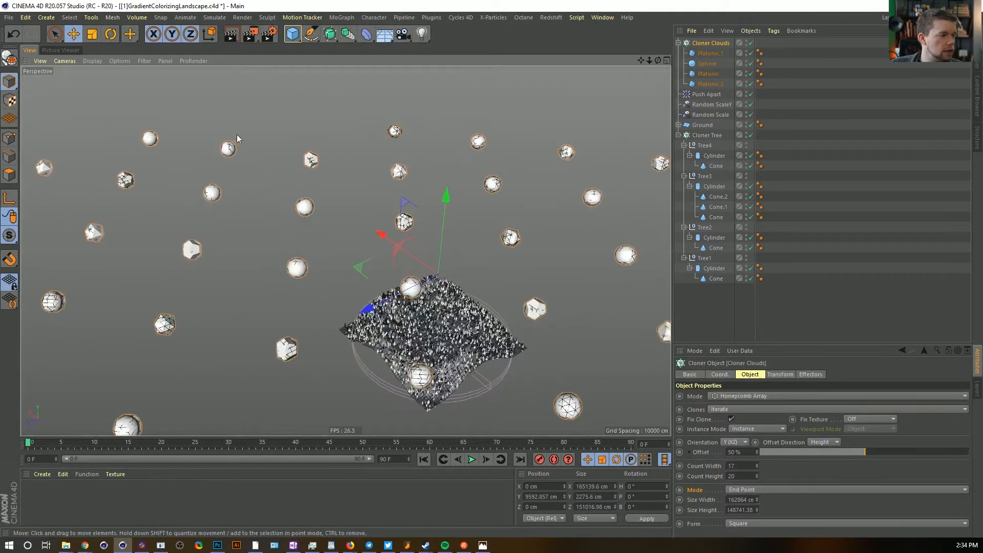
pyautogui.keyDown('alt'); pyautogui.moveTo(410, 281); pyautogui.dragTo(487, 256); pyautogui.keyUp('alt')
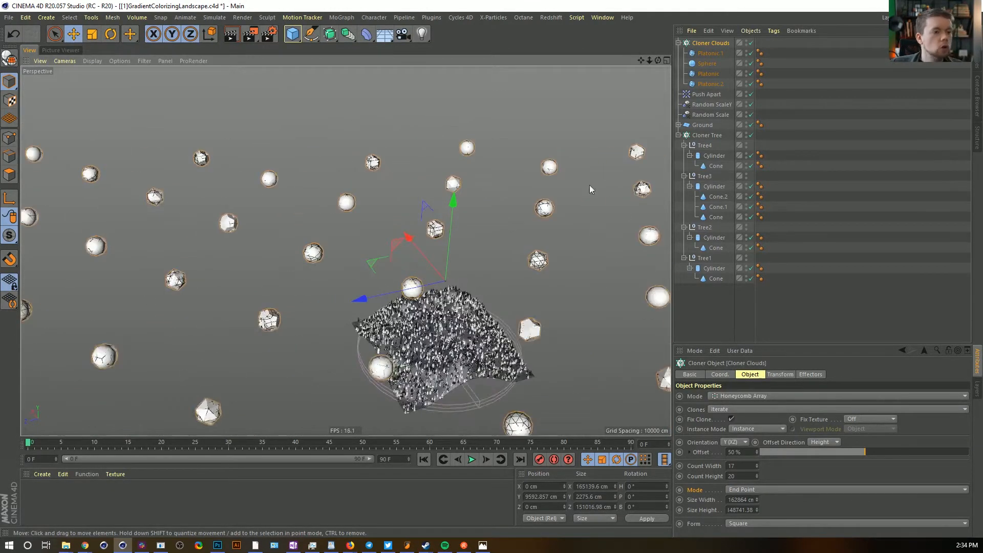
# Scale up the four shapes inside Cloner Clouds together to about 3680 cm across
pyautogui.click(710, 53)
pyautogui.keyDown('shift'); pyautogui.click(706, 83); pyautogui.keyUp('shift')
pyautogui.press('t')
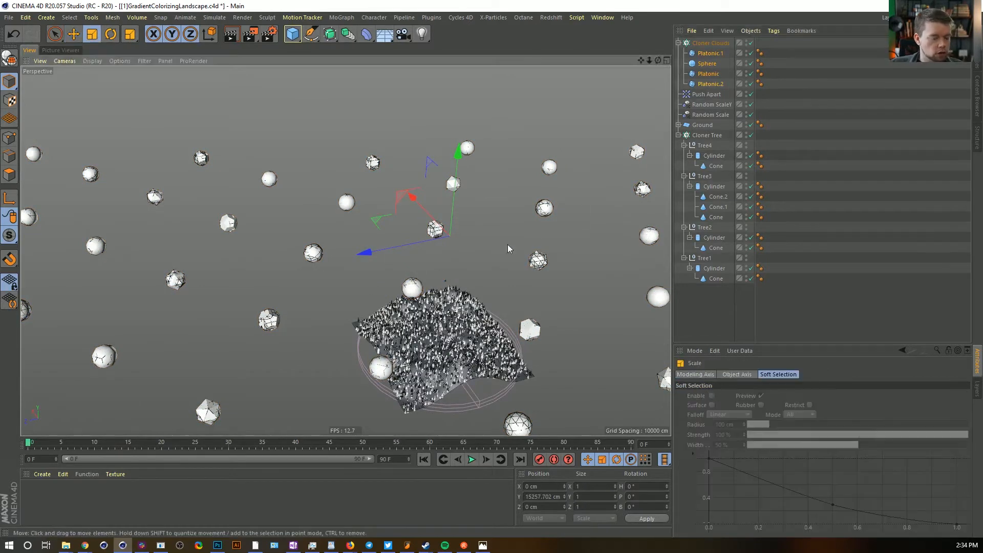
pyautogui.moveTo(306, 316); pyautogui.dragTo(539, 231)
# Add a Random effector to Cloner Clouds
pyautogui.click(723, 42)
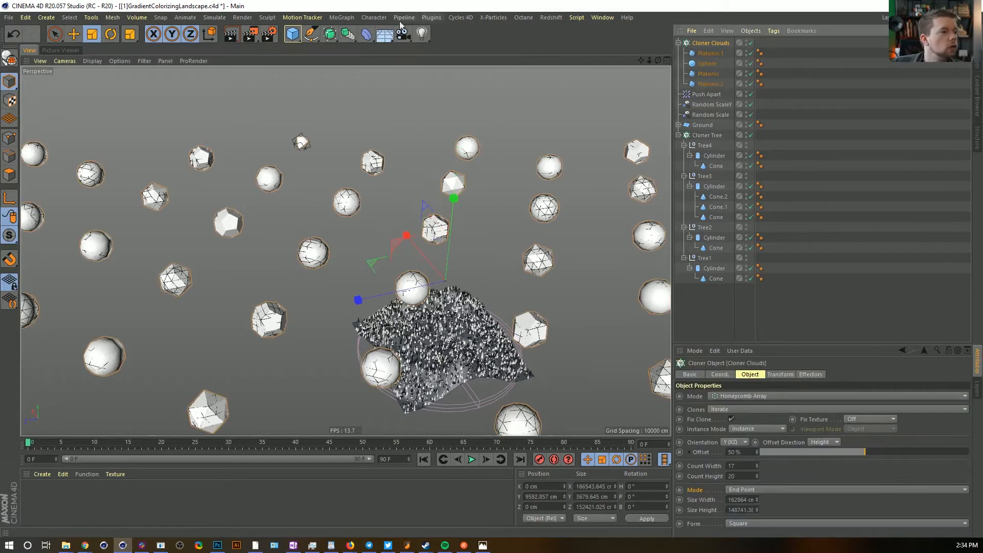
pyautogui.click(242, 18)
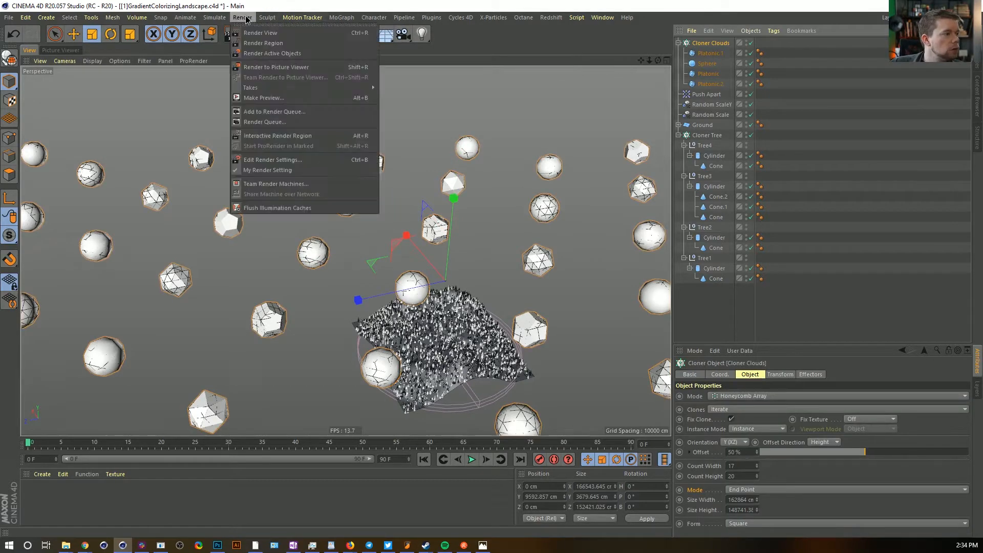
pyautogui.moveTo(358, 33)
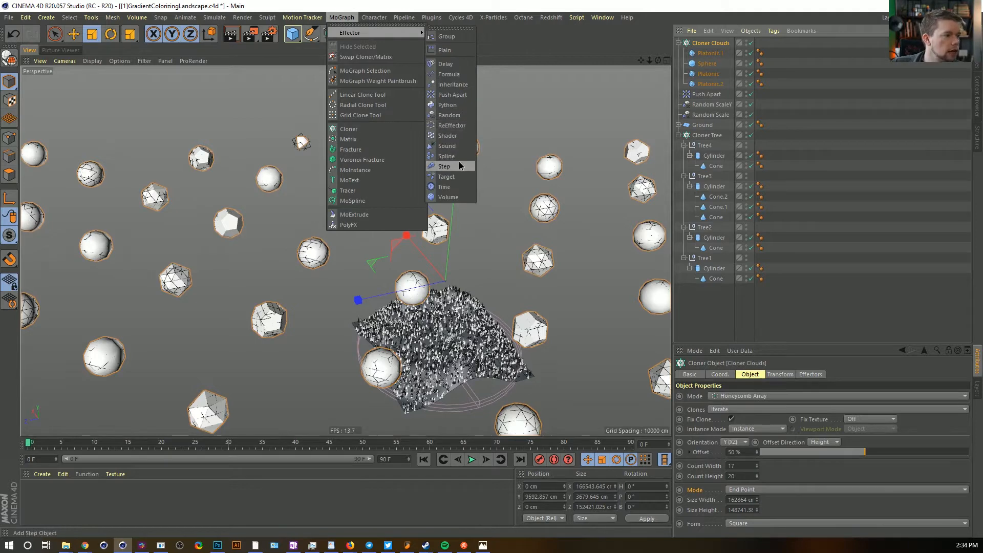
pyautogui.click(449, 115)
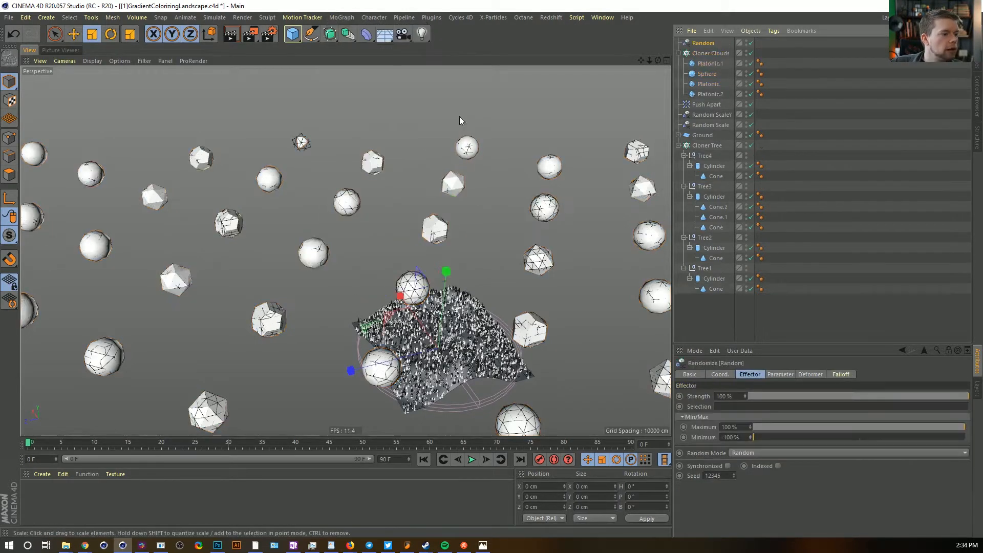
# Set the cloud Random effector's Y position variation to 5555 cm
pyautogui.click(786, 374)
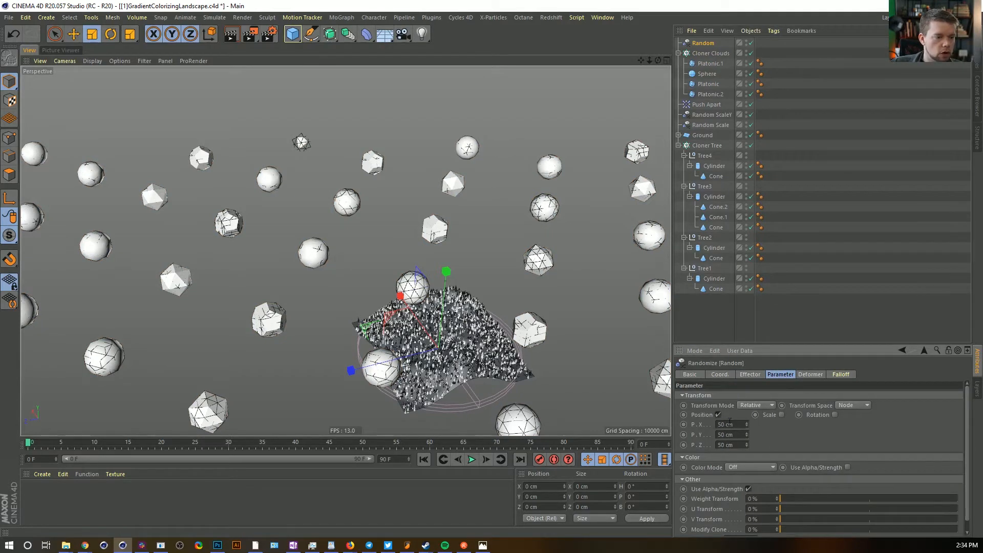
pyautogui.moveTo(746, 435); pyautogui.dragTo(745, 386)
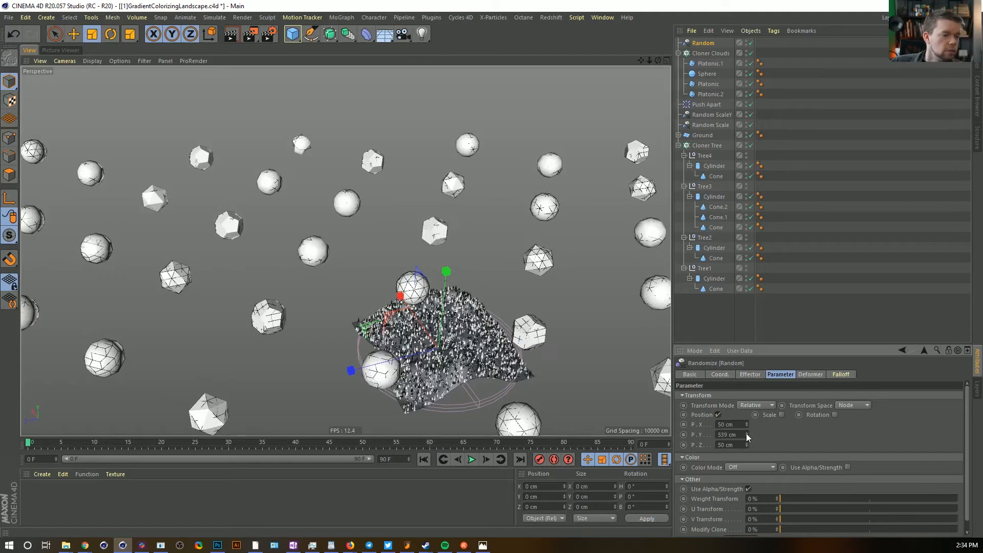
pyautogui.doubleClick(728, 434)
pyautogui.write('1111')
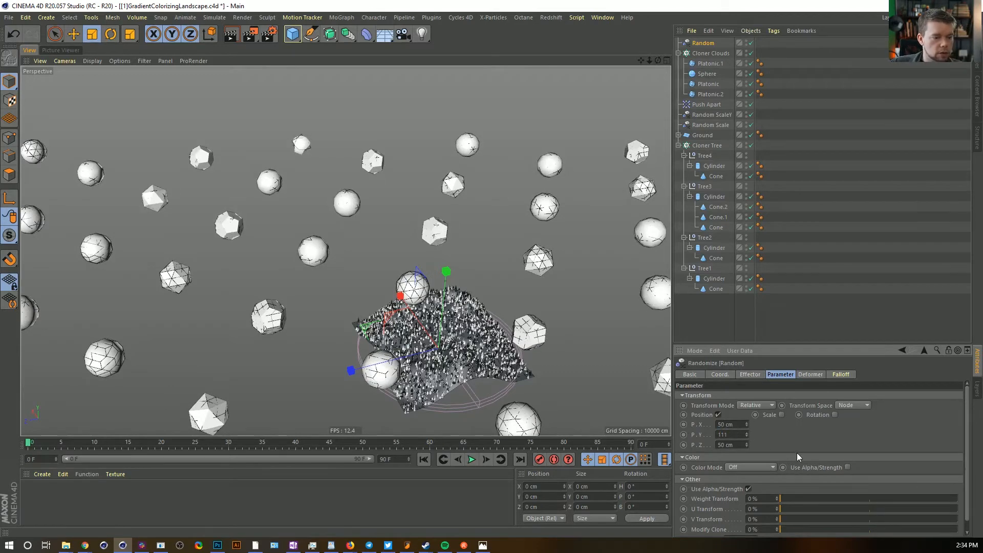
pyautogui.press('Return')
pyautogui.doubleClick(737, 434)
pyautogui.write('5555')
pyautogui.press('Return')
pyautogui.moveTo(461, 281)
pyautogui.keyDown('alt'); pyautogui.mouseDown()
pyautogui.moveTo(437, 243)
pyautogui.moveTo(456, 274)
pyautogui.mouseUp(); pyautogui.keyUp('alt')
pyautogui.click(740, 435)
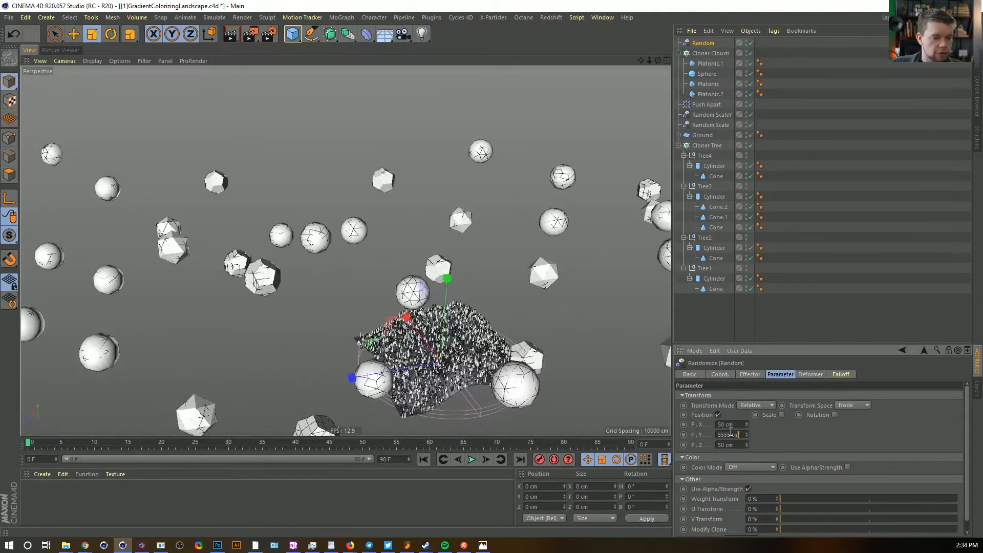
# Set the cloud Random effector's position variation to 3333 cm in both Y and X
pyautogui.write('3334')
pyautogui.press('BackSpace')
pyautogui.press('Return')
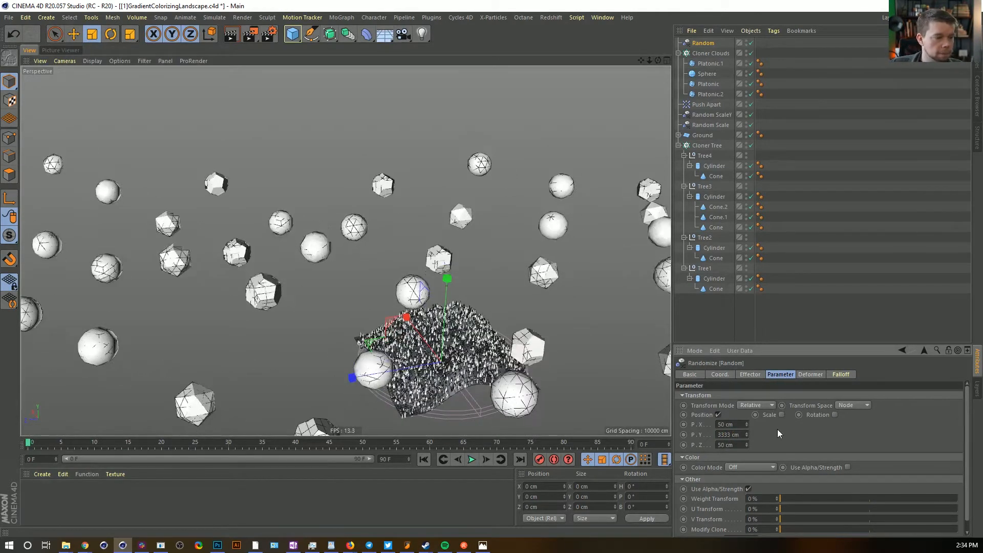
pyautogui.click(733, 425)
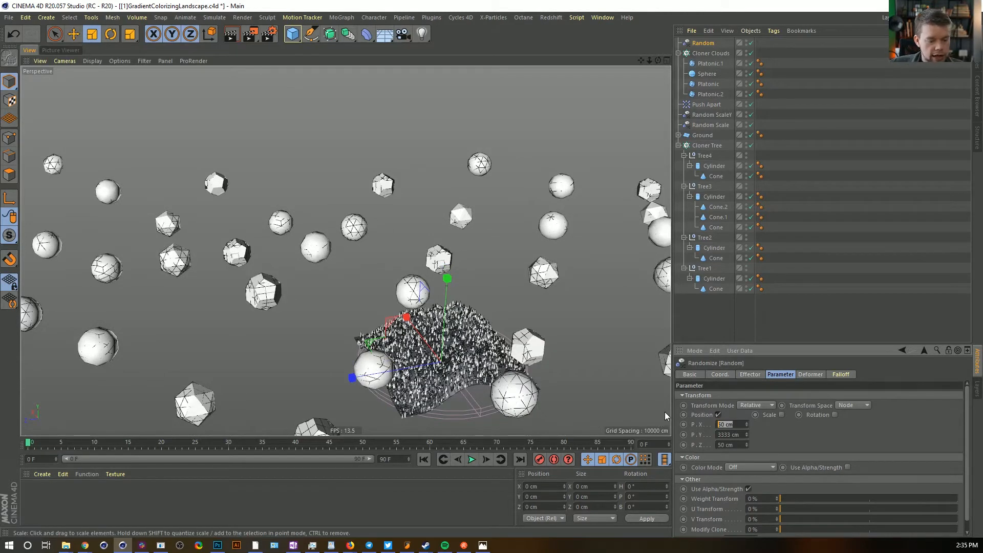
pyautogui.write('3333')
pyautogui.press('Return')
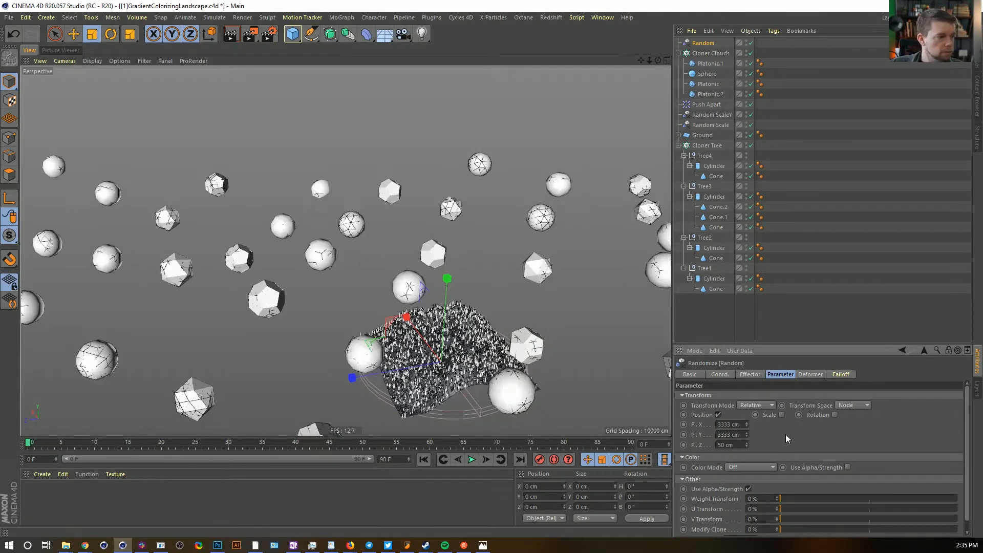
# Increase the cloud Random effector's X and Z position variation to 5555 cm each
pyautogui.click(742, 425)
pyautogui.write('5555')
pyautogui.click(740, 444)
pyautogui.write('5555')
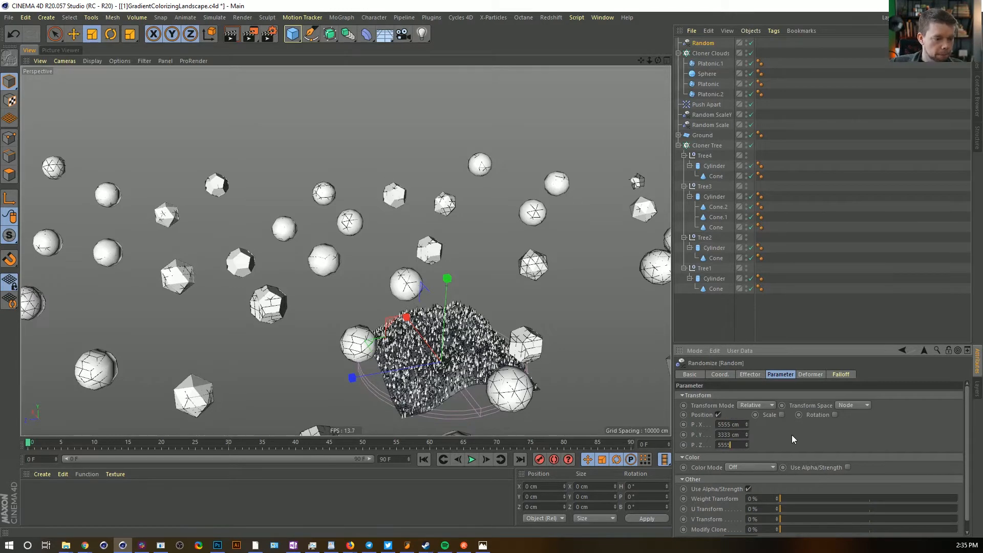
pyautogui.press('Return')
# Raise Cloner Clouds above the landscape to a Y position of about 13287 cm
pyautogui.keyDown('alt'); pyautogui.moveTo(385, 278); pyautogui.dragTo(461, 324); pyautogui.keyUp('alt')
pyautogui.press('e')
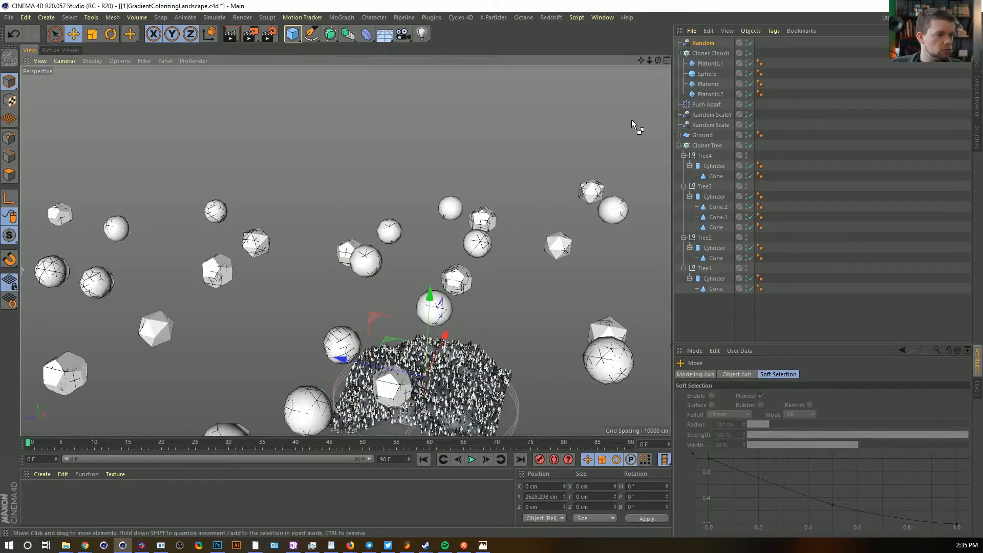
pyautogui.click(707, 53)
pyautogui.moveTo(433, 230); pyautogui.dragTo(562, 164)
# Enable Uniform Scale variation of 0.33 on the cloud Random effector and save the project
pyautogui.click(702, 43)
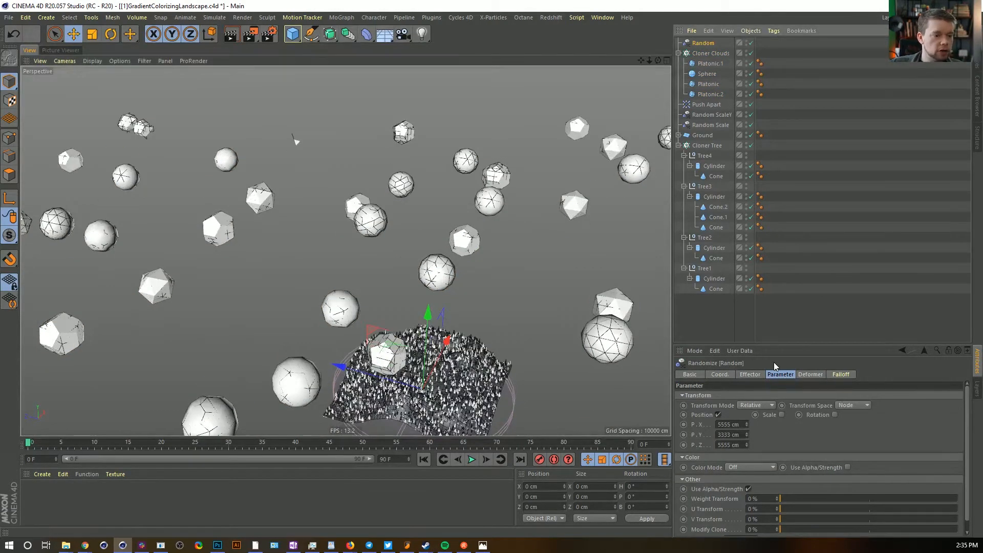
pyautogui.click(781, 415)
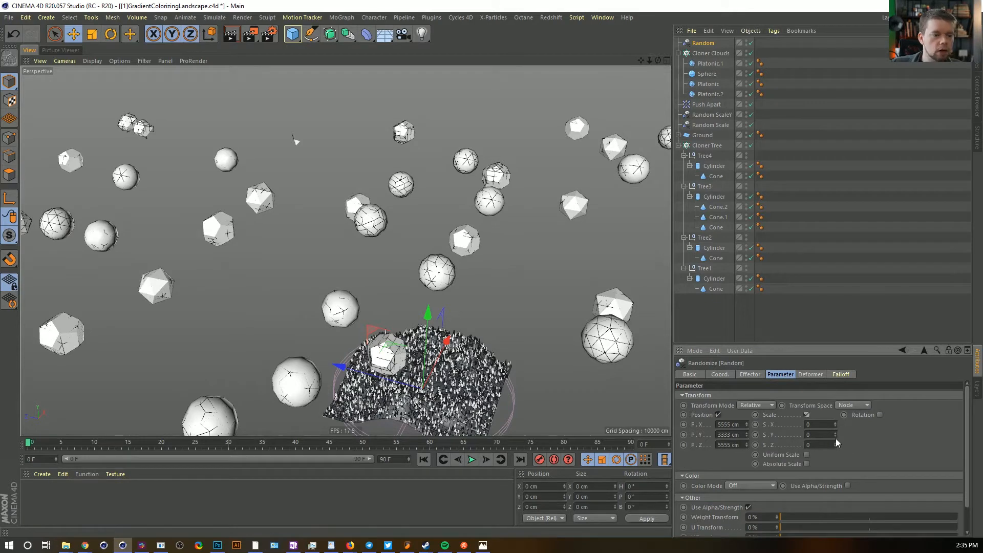
pyautogui.click(806, 454)
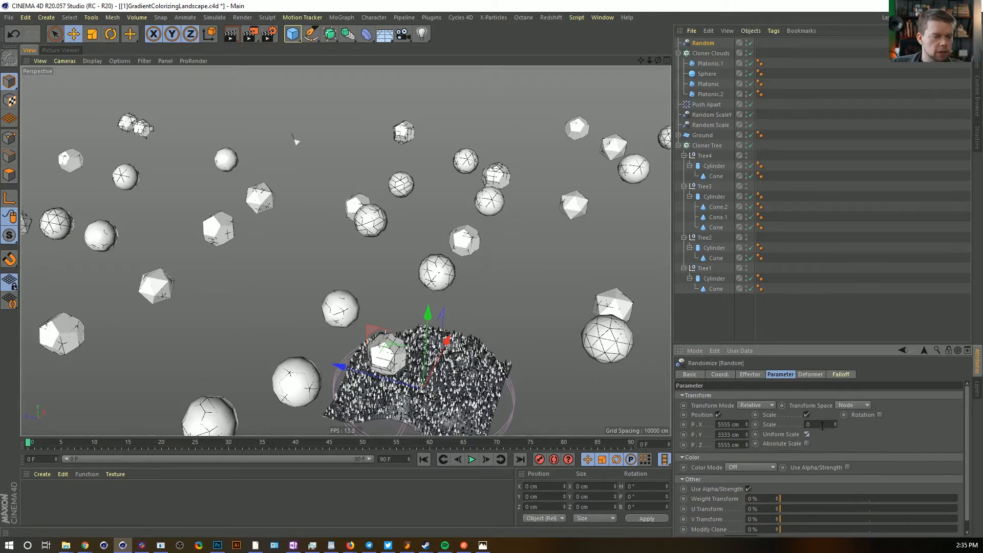
pyautogui.click(824, 424)
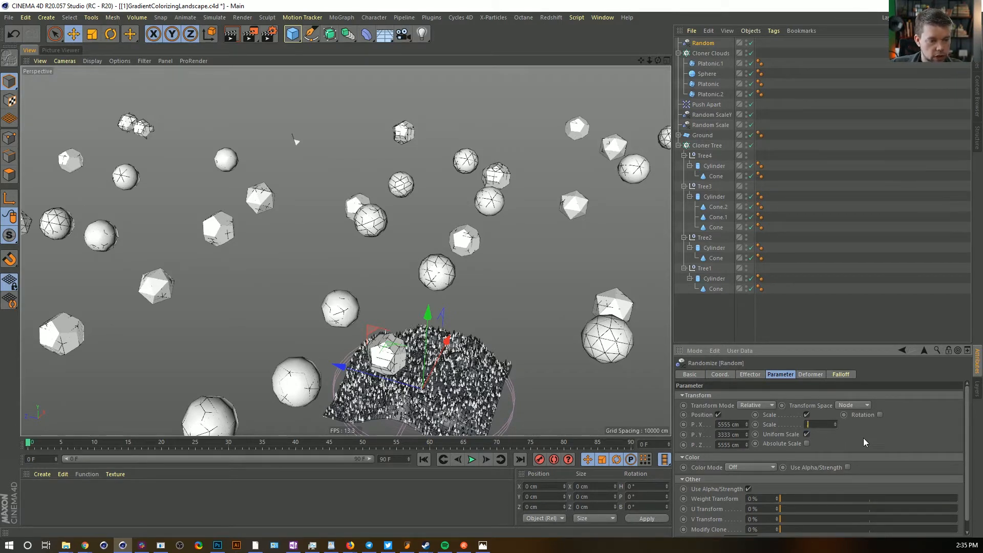
pyautogui.write('0.33')
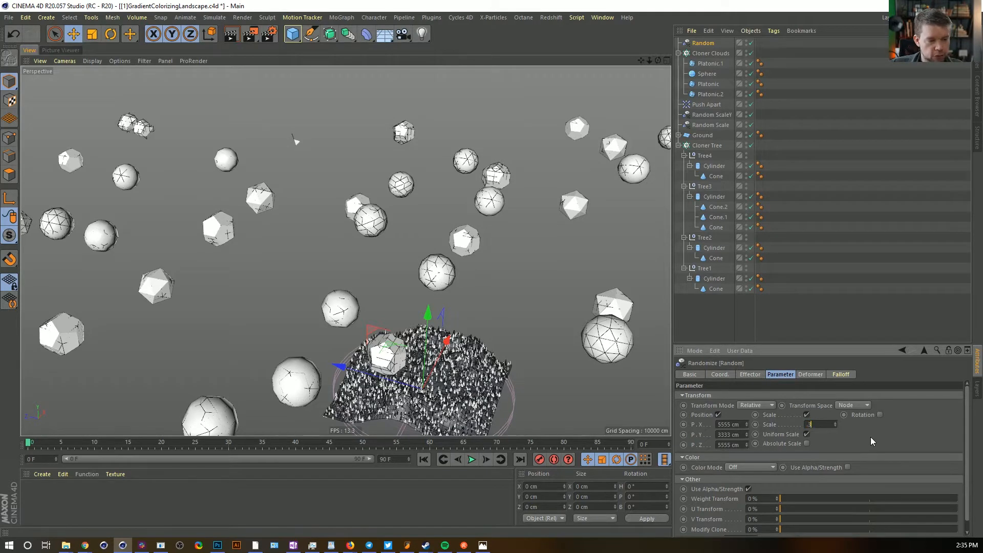
pyautogui.press('Return')
pyautogui.moveTo(524, 269)
pyautogui.keyDown('alt'); pyautogui.mouseDown()
pyautogui.moveTo(416, 236)
pyautogui.moveTo(445, 268)
pyautogui.moveTo(499, 256)
pyautogui.moveTo(449, 259)
pyautogui.mouseUp(); pyautogui.keyUp('alt')
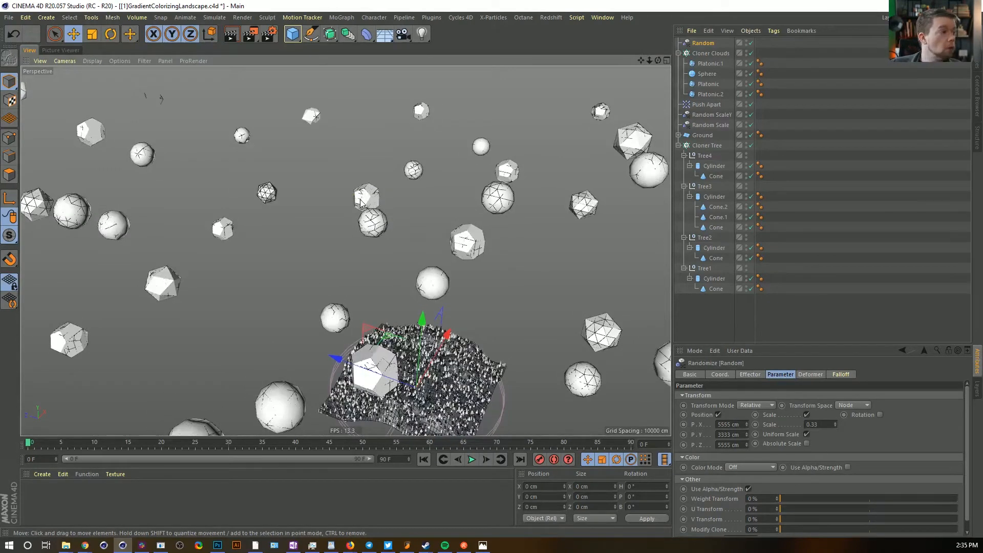
pyautogui.hotkey('ctrl', 's')
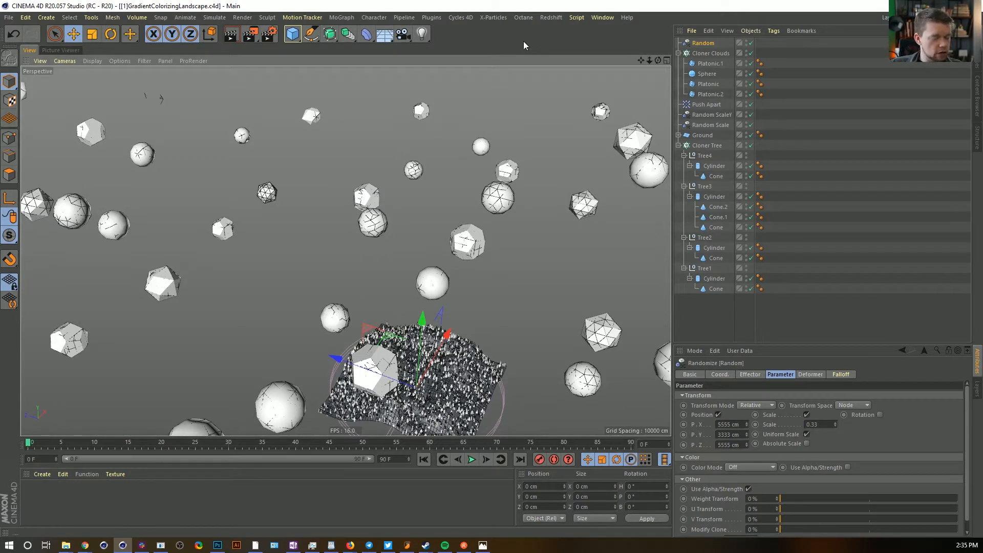
# Look through the perspective viewport's Display, Filter, View, Back, HUD and Enhanced OpenGL settings for a view clipping option
pyautogui.click(493, 54)
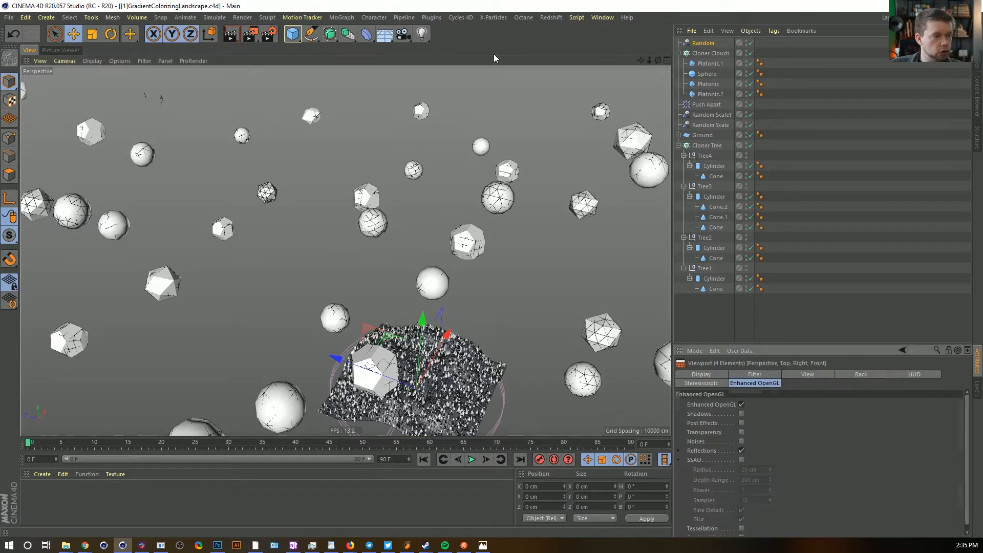
pyautogui.click(492, 63)
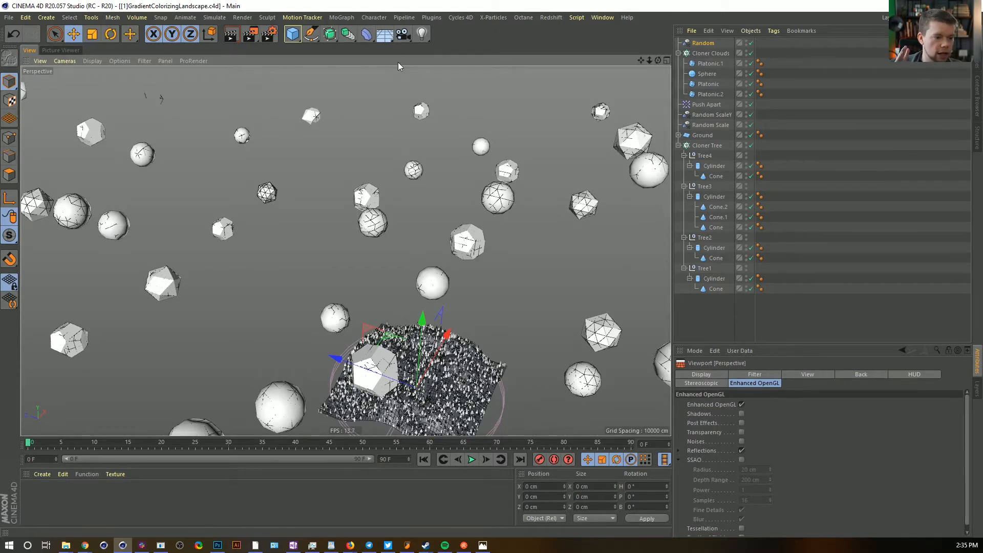
pyautogui.click(716, 374)
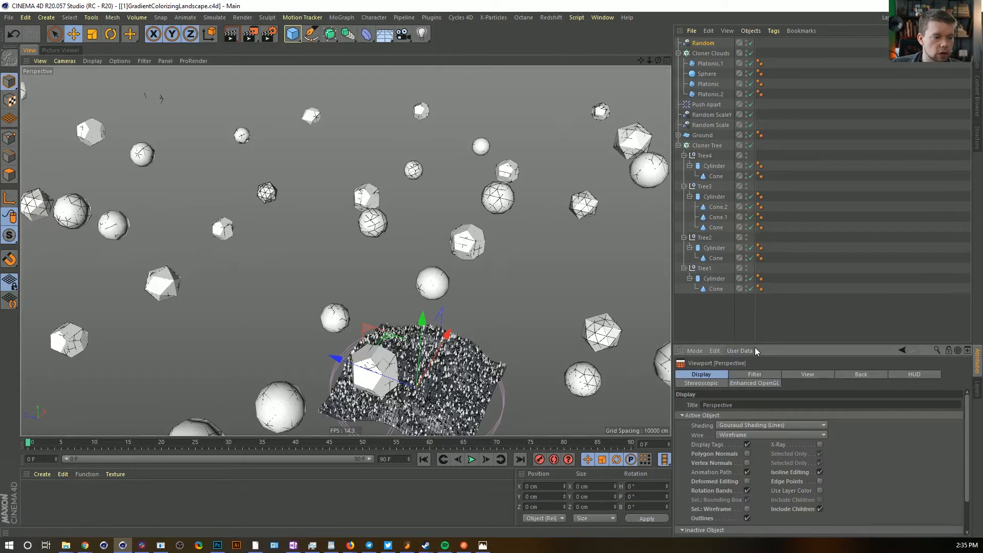
pyautogui.moveTo(756, 343); pyautogui.dragTo(760, 160)
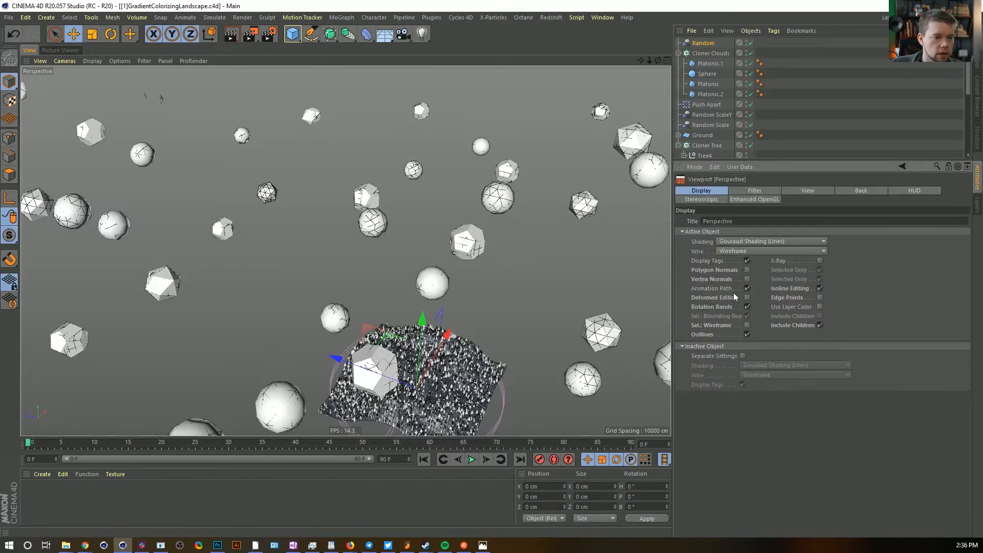
pyautogui.click(763, 191)
pyautogui.click(808, 191)
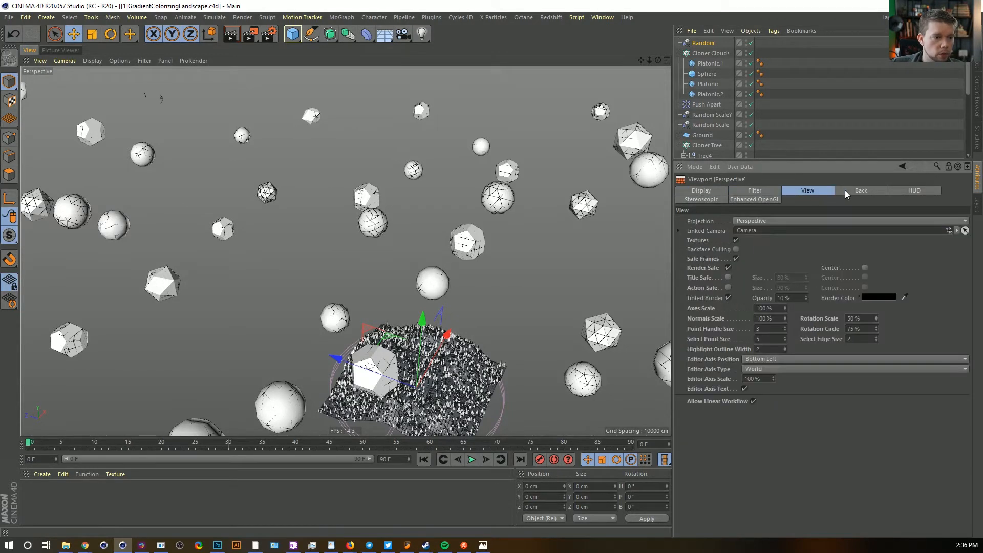
pyautogui.click(845, 190)
pyautogui.click(895, 191)
pyautogui.moveTo(720, 200); pyautogui.dragTo(746, 200)
pyautogui.click(745, 200)
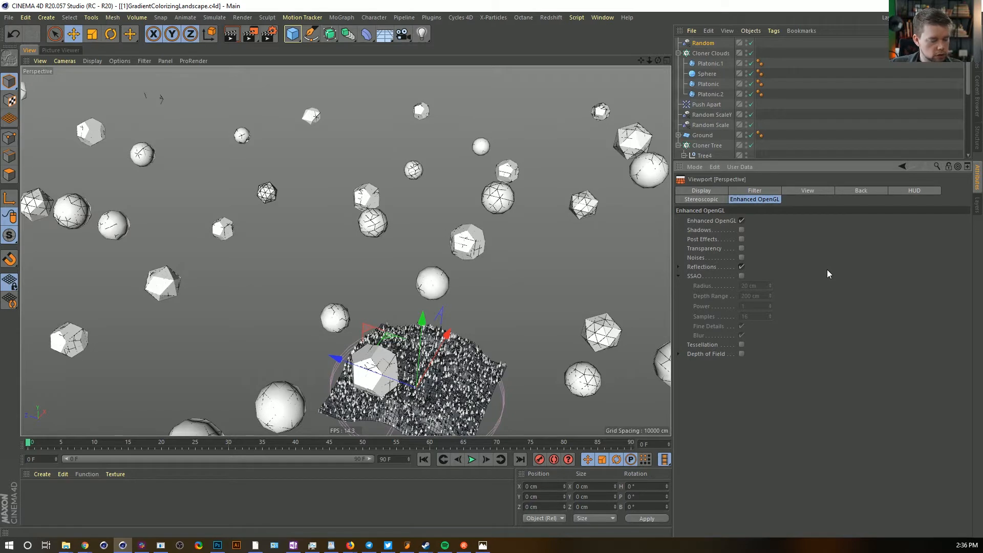
# Look through the project's general, Info, Dynamics, To Do and Key Interpolation settings for the view clipping option
pyautogui.hotkey('ctrl', 'd')
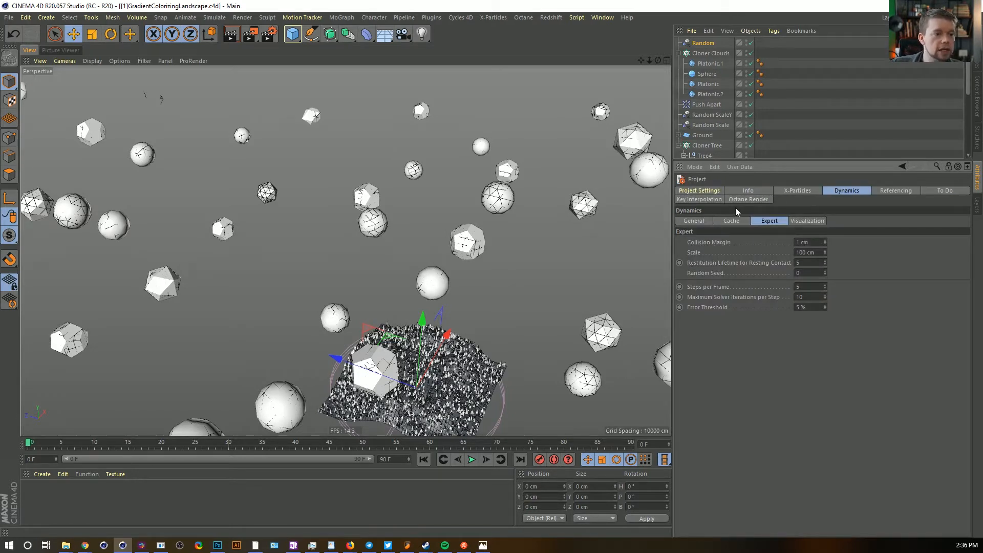
pyautogui.click(704, 191)
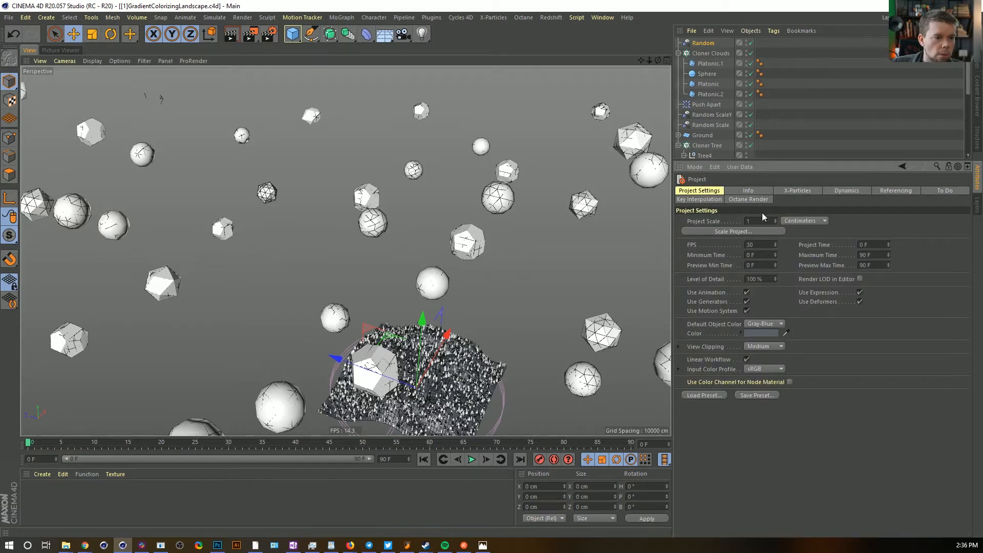
pyautogui.click(765, 191)
pyautogui.click(782, 193)
pyautogui.click(862, 193)
pyautogui.click(939, 193)
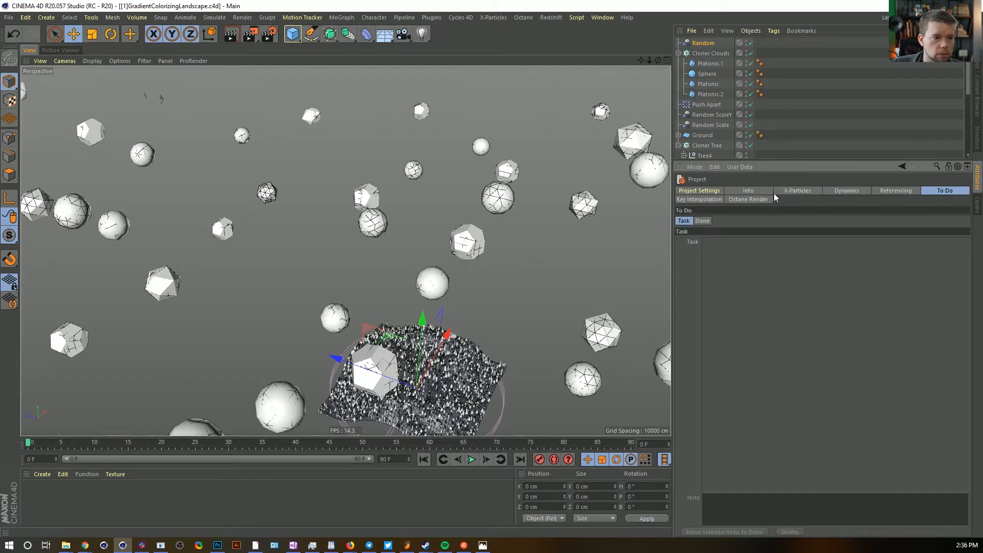
pyautogui.click(705, 203)
pyautogui.click(752, 204)
pyautogui.click(697, 200)
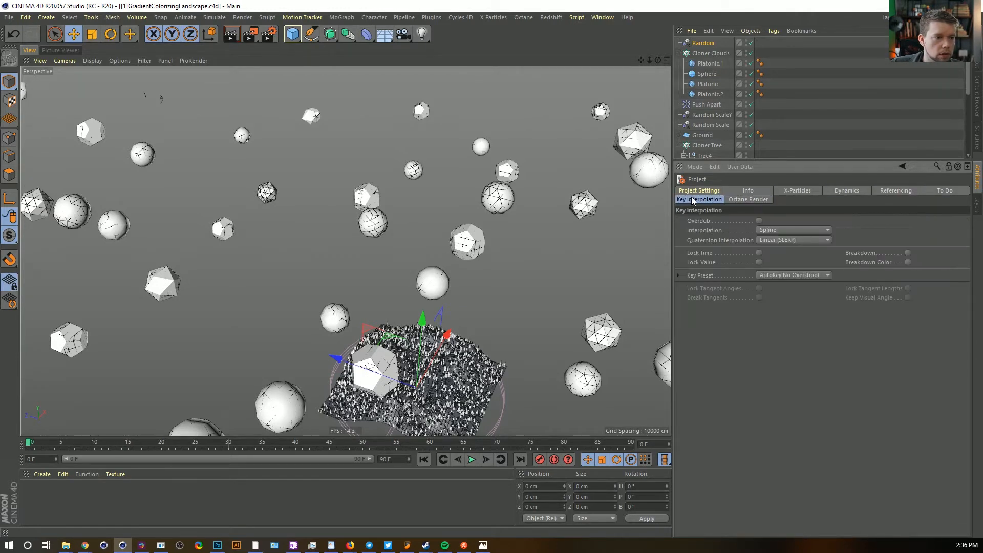
pyautogui.click(745, 194)
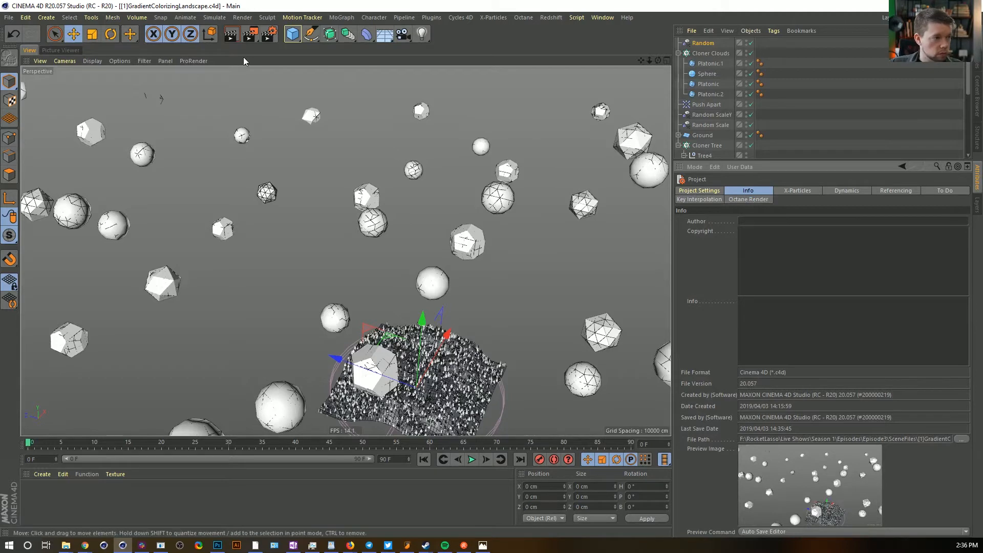
pyautogui.click(696, 168)
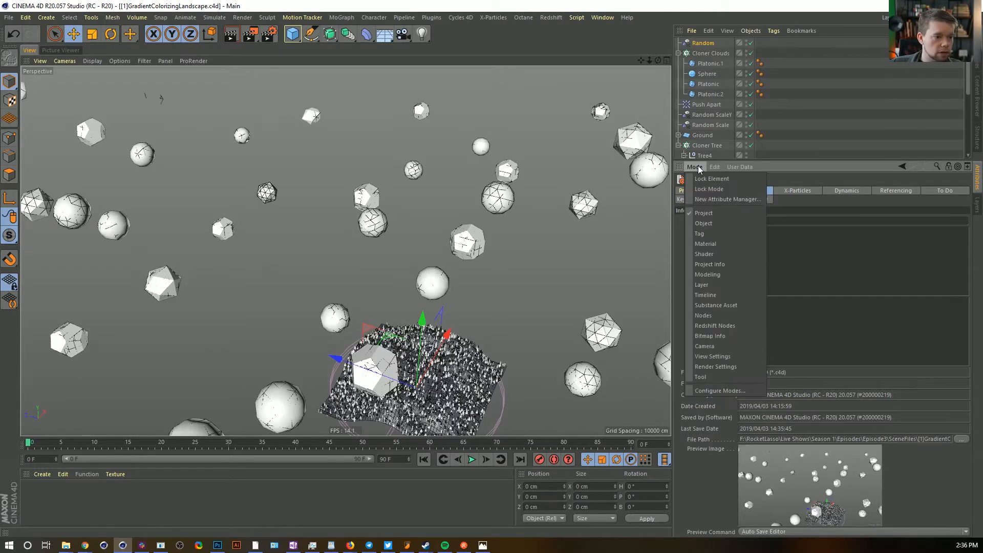
pyautogui.click(825, 177)
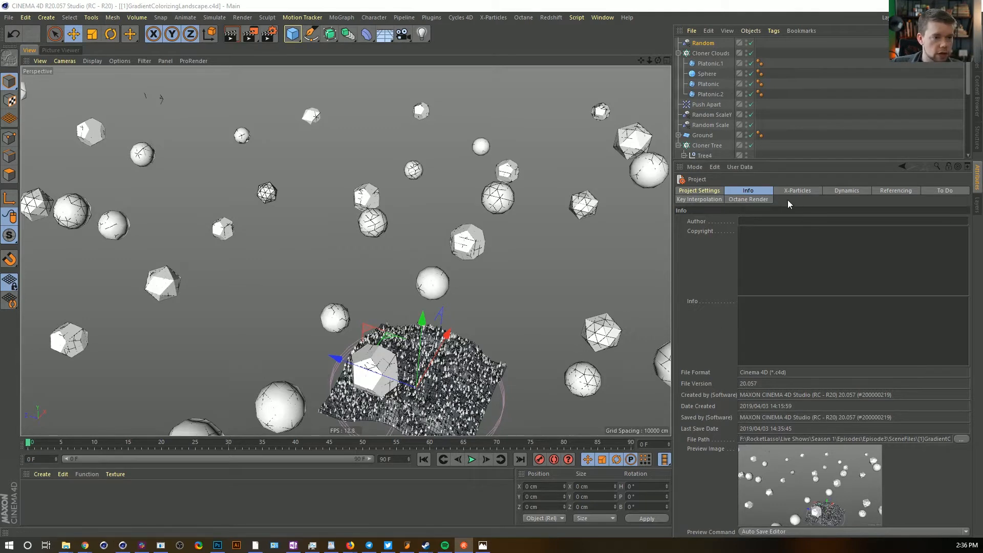
# Extend the project's far View Clipping distance to 1000000 cm and check the distant clouds
pyautogui.click(697, 192)
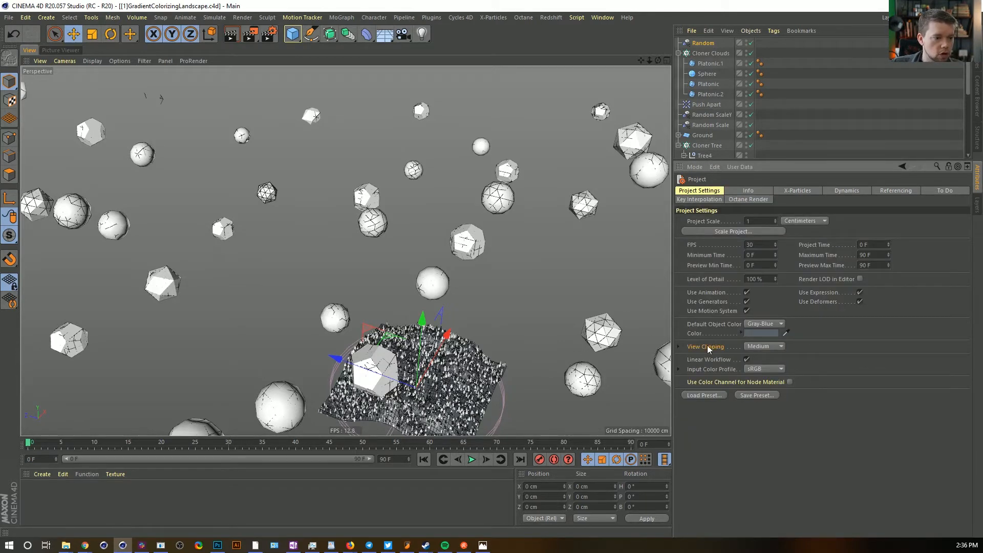
pyautogui.click(678, 347)
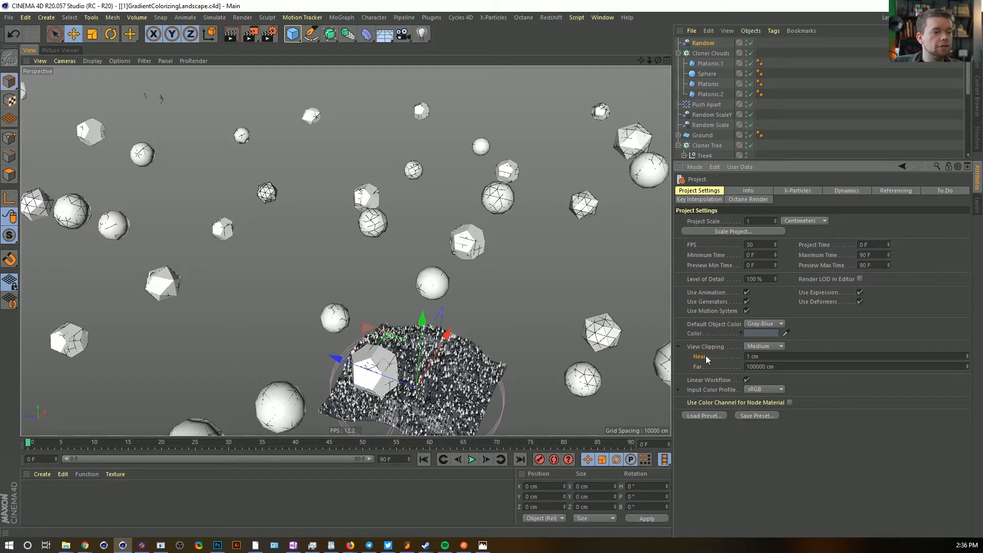
pyautogui.click(758, 366)
pyautogui.write('0')
pyautogui.press('Return')
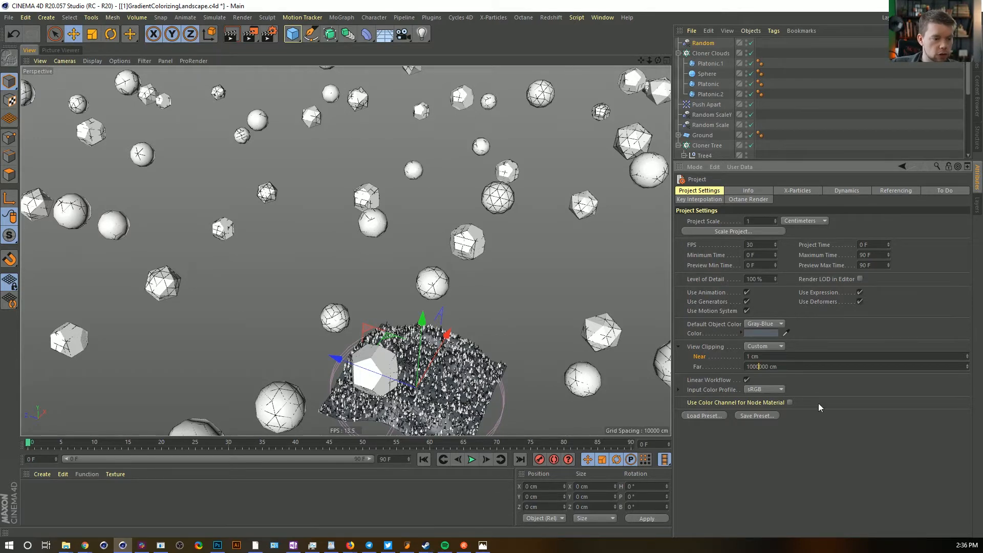
pyautogui.keyDown('alt'); pyautogui.moveTo(440, 373); pyautogui.dragTo(398, 364); pyautogui.keyUp('alt')
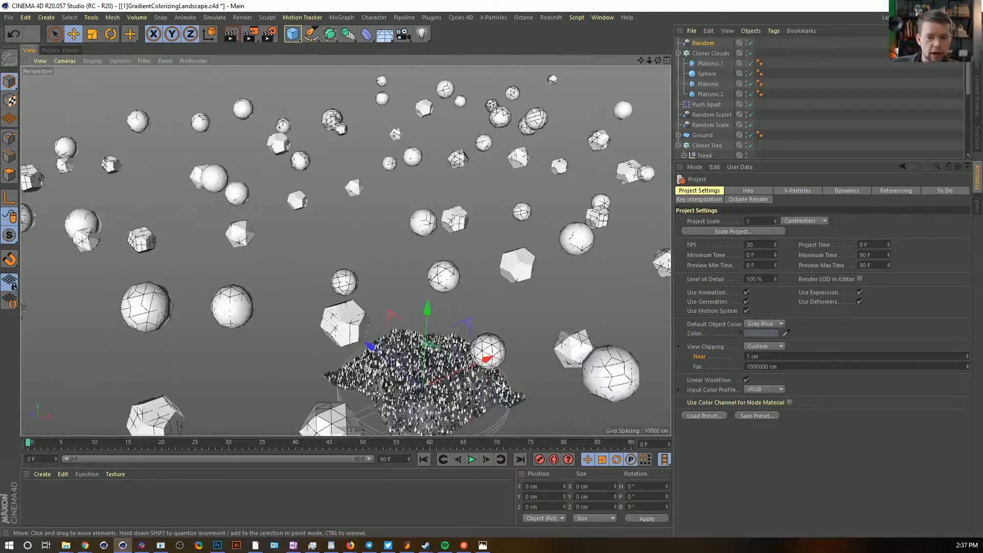
pyautogui.keyDown('alt'); pyautogui.moveTo(424, 376); pyautogui.dragTo(389, 353); pyautogui.keyUp('alt')
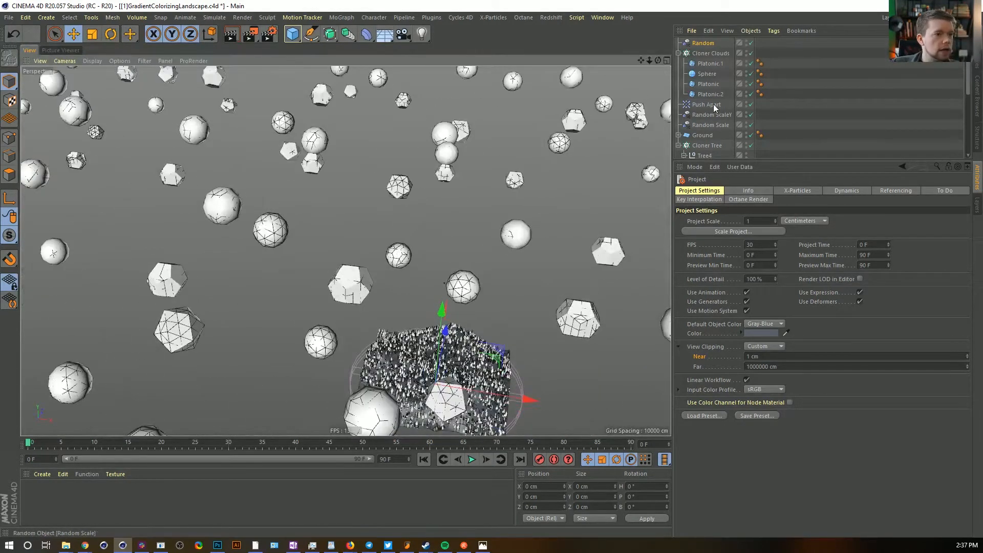
# Rename the cloud Random effector to "Random Rot Scale"
pyautogui.doubleClick(705, 43)
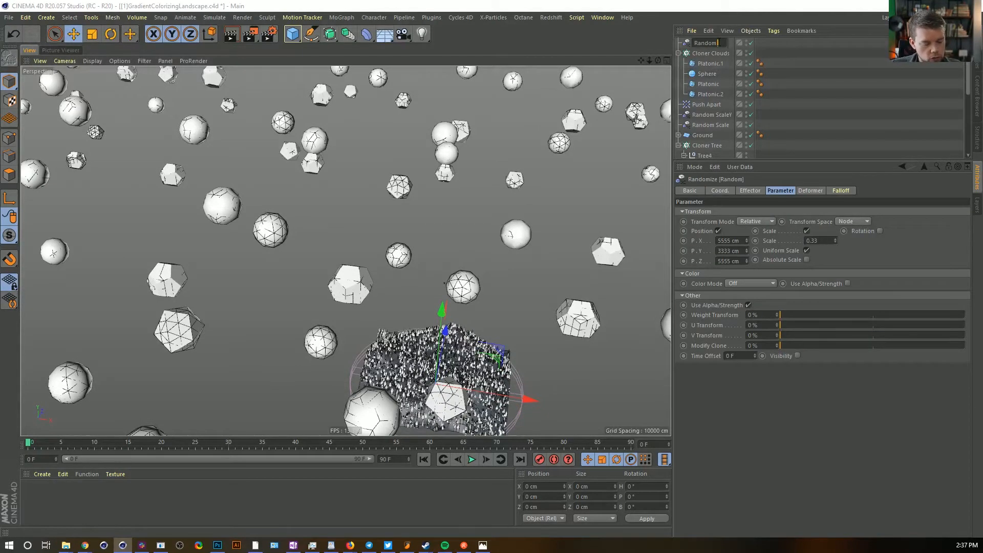
pyautogui.write('C')
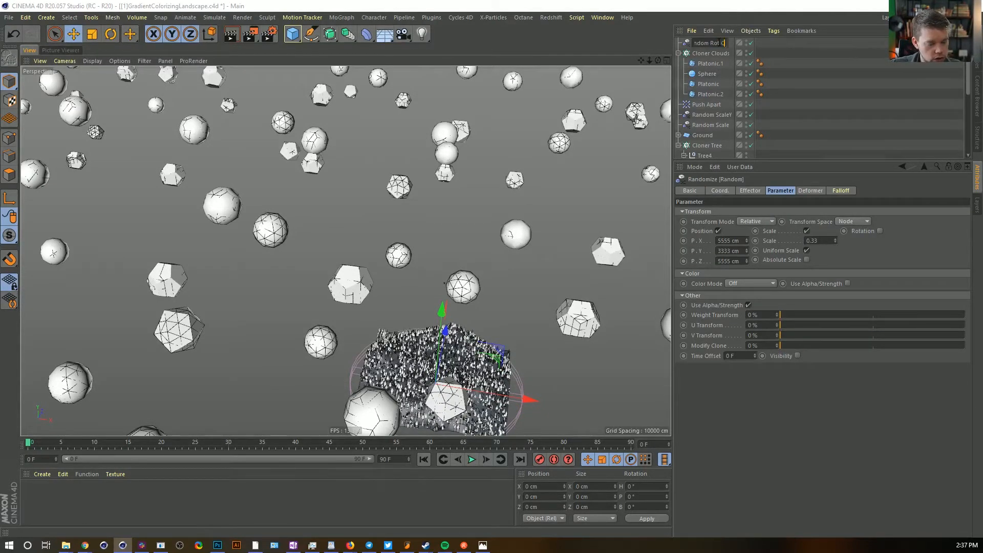
pyautogui.write('cale')
pyautogui.press('Return')
# Stretch the Cloner Clouds clones along X by setting their transform scale X to 3.67, and save the project
pyautogui.click(710, 53)
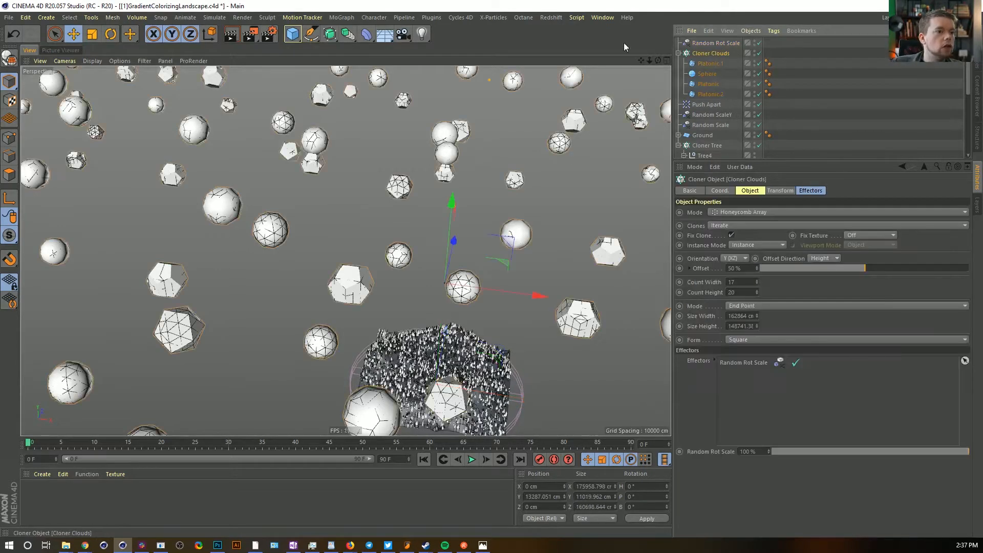
pyautogui.click(779, 192)
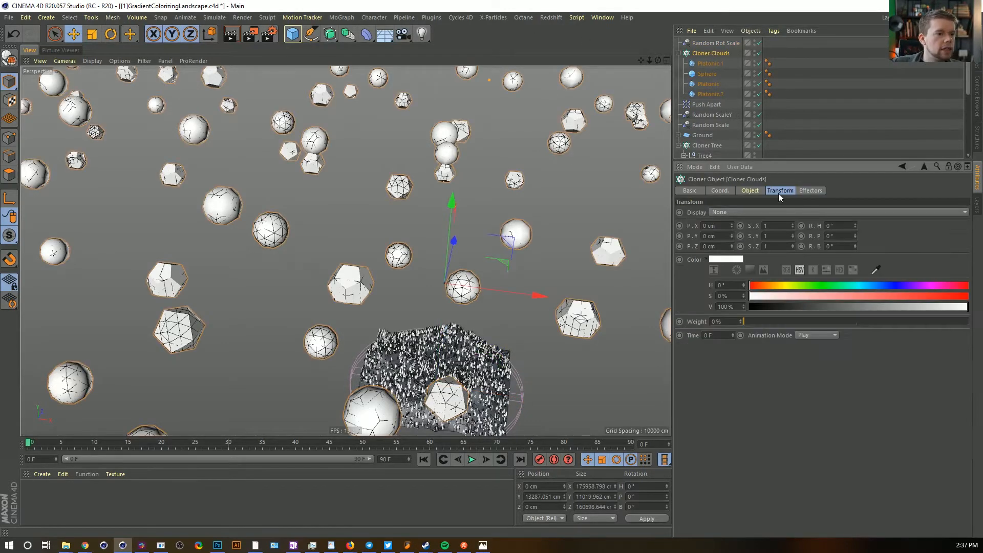
pyautogui.click(748, 190)
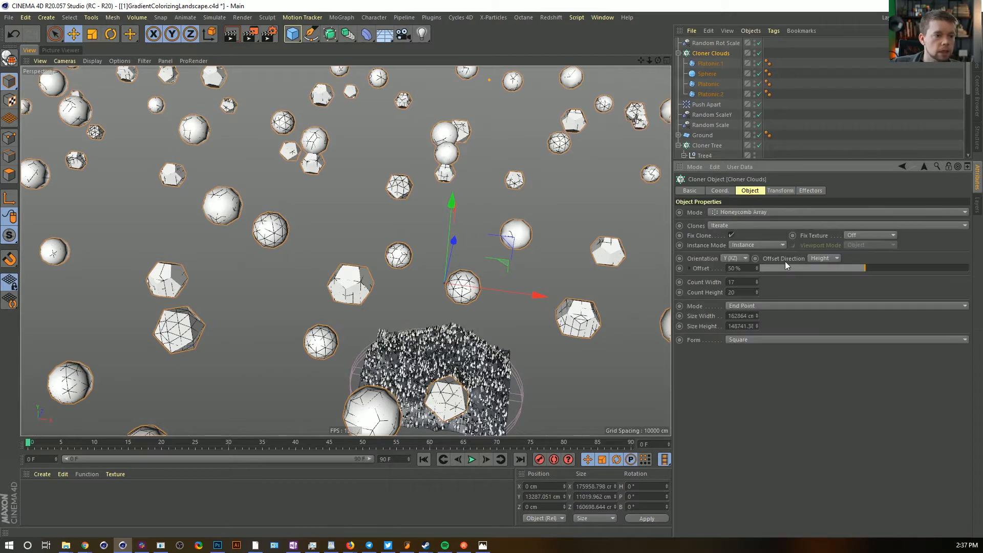
pyautogui.click(779, 190)
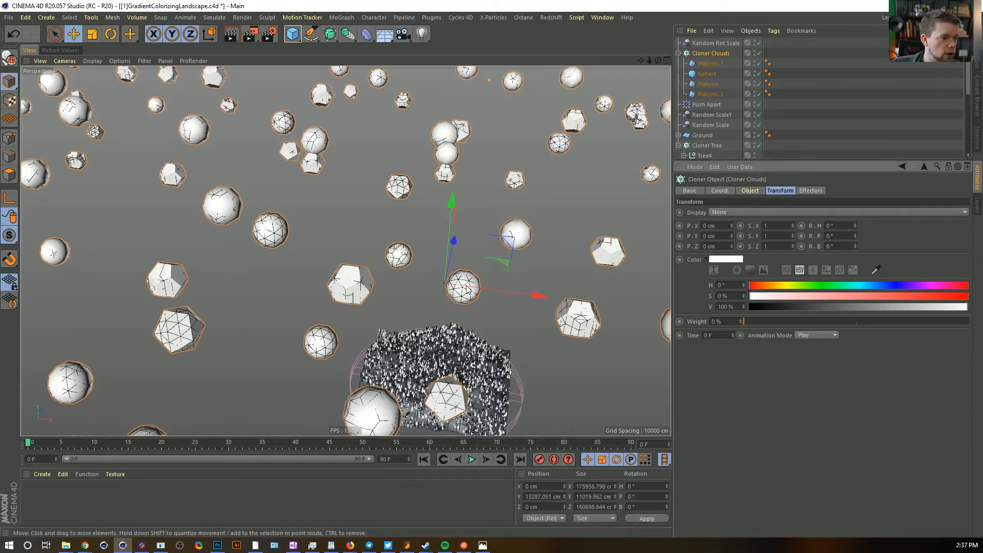
pyautogui.moveTo(791, 227); pyautogui.dragTo(901, 226)
pyautogui.keyDown('alt'); pyautogui.moveTo(434, 291); pyautogui.dragTo(478, 287); pyautogui.keyUp('alt')
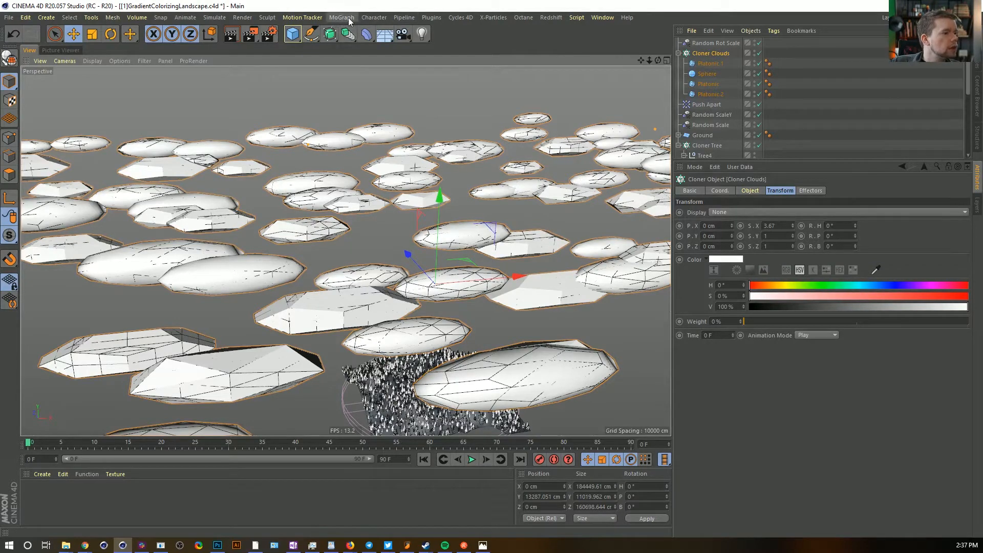
pyautogui.hotkey('ctrl', 's')
# Group Cloner Clouds under a null, rename that null "Clouds" and expand its hierarchy
pyautogui.click(366, 35)
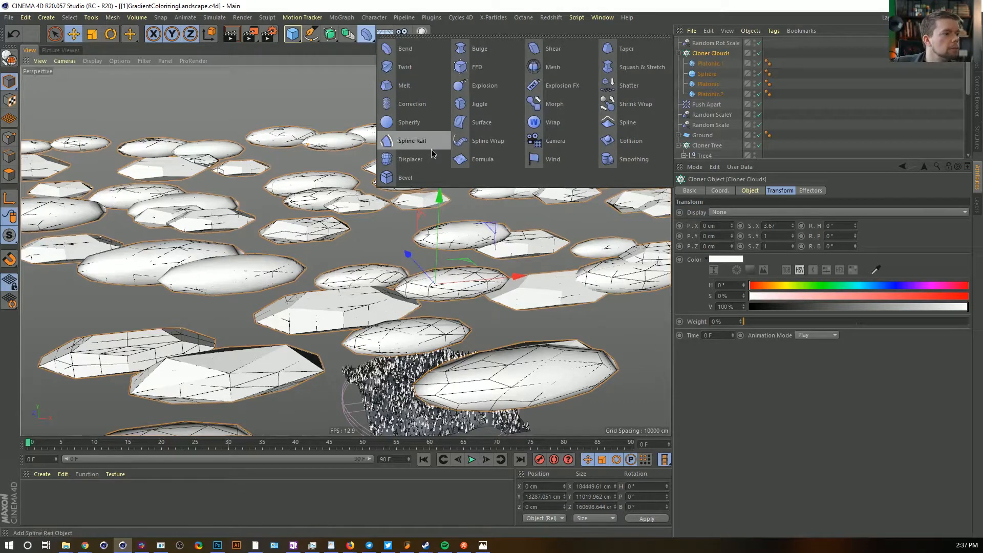
pyautogui.click(711, 53)
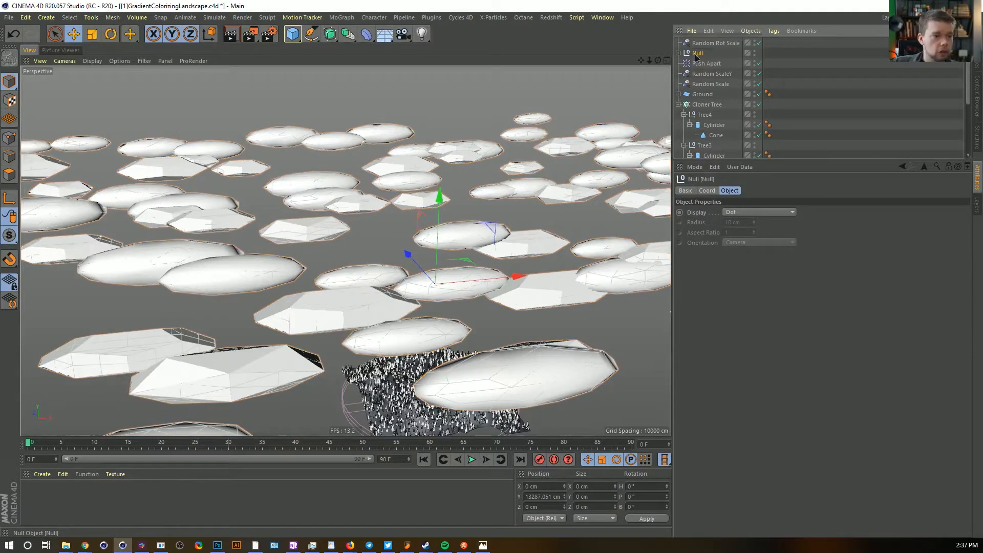
pyautogui.doubleClick(697, 54)
pyautogui.write('Clouds')
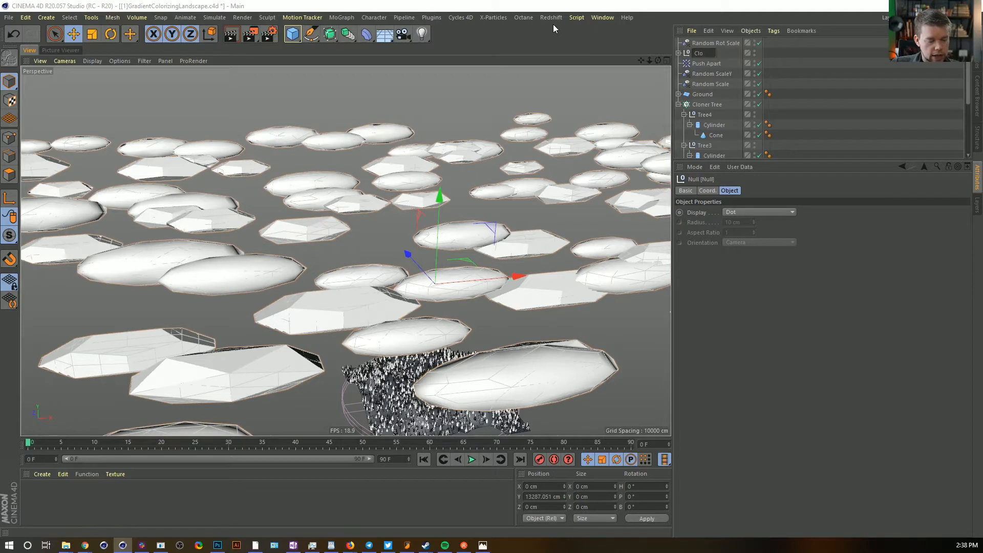
pyautogui.press('Return')
pyautogui.click(678, 53)
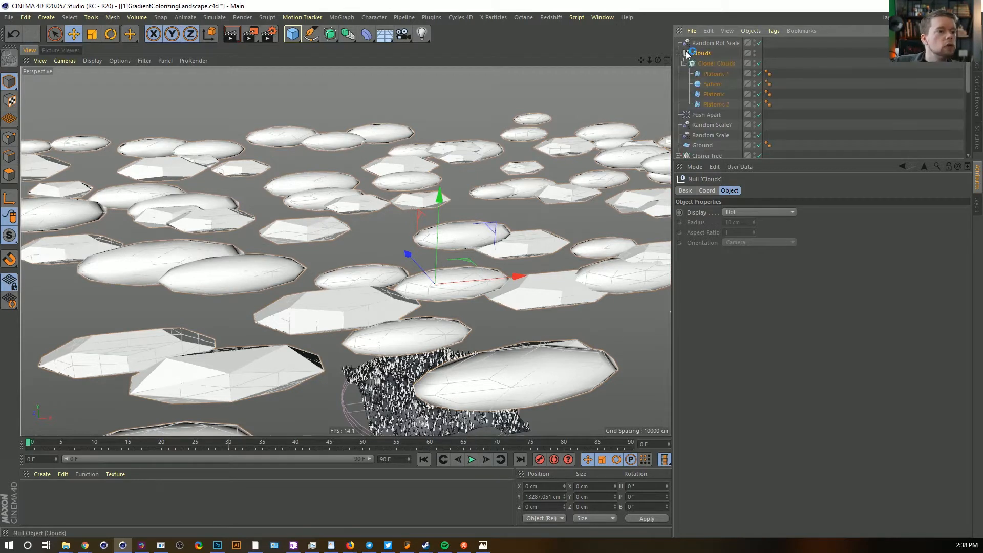
# Add a MoGraph Plain effector and place it inside the Clouds null above Cloner Clouds
pyautogui.click(366, 34)
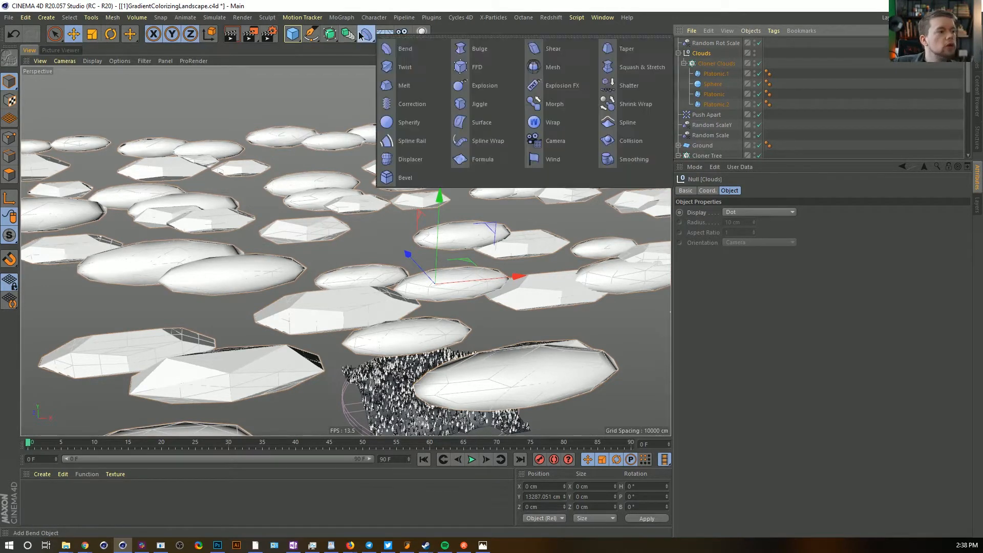
pyautogui.click(432, 17)
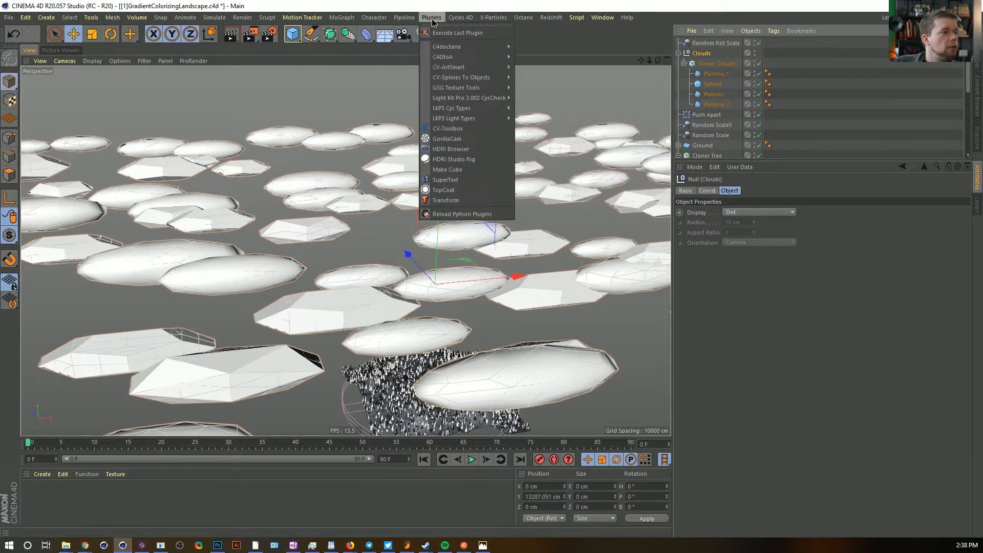
pyautogui.click(431, 18)
pyautogui.click(341, 18)
pyautogui.moveTo(359, 32)
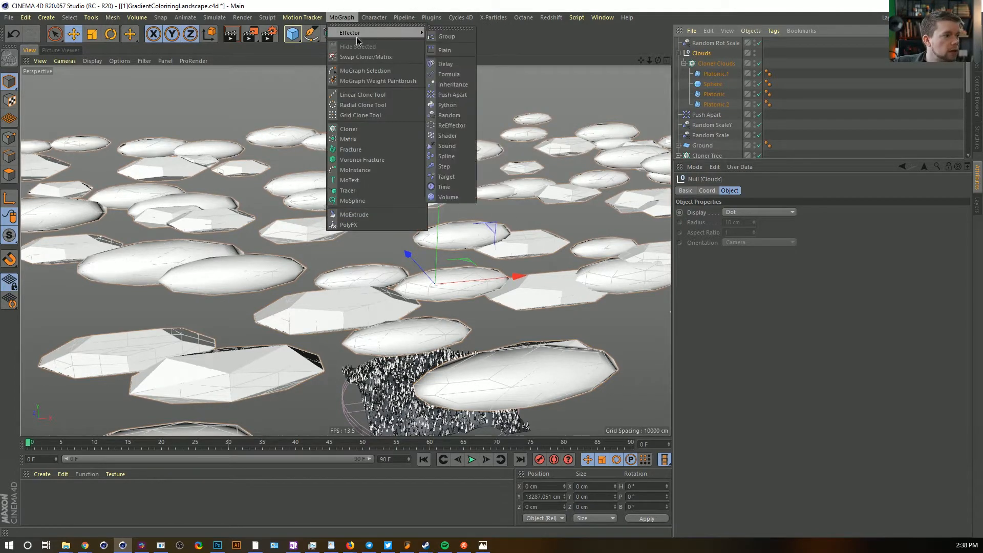
pyautogui.click(451, 50)
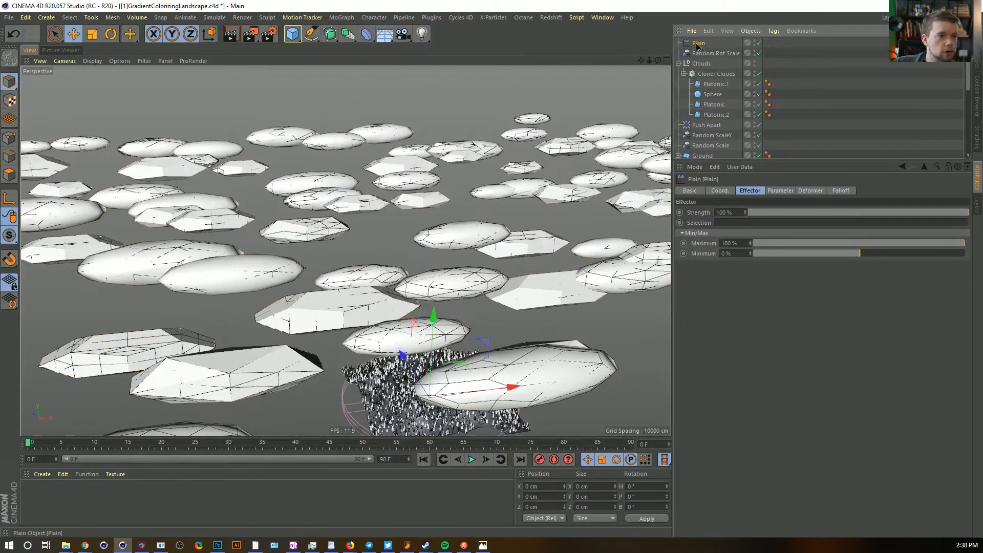
pyautogui.moveTo(712, 74); pyautogui.dragTo(710, 72)
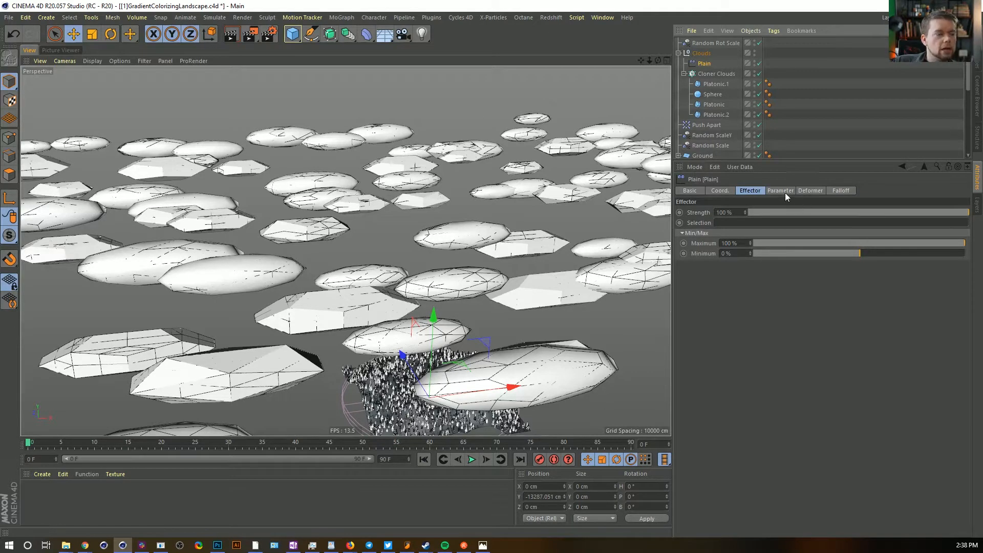
# Set the Plain effector's Deformation mode to Point
pyautogui.click(809, 190)
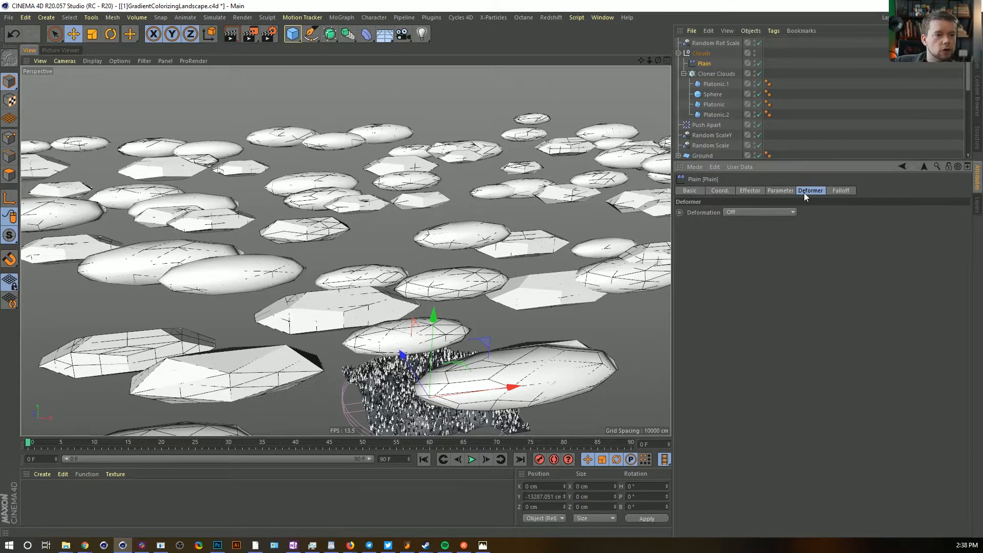
pyautogui.click(742, 213)
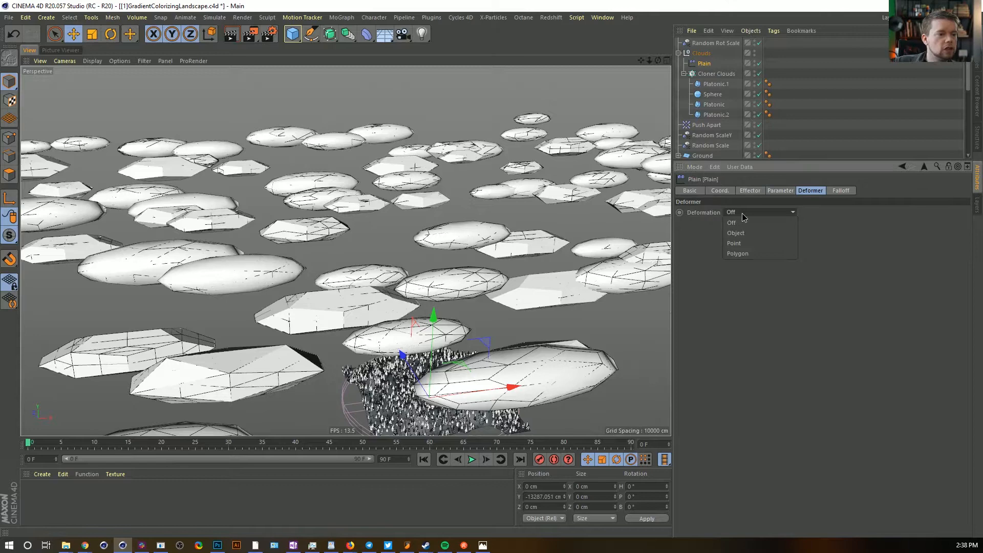
pyautogui.click(742, 245)
# Add a Random Field to the Plain effector's falloff
pyautogui.click(757, 190)
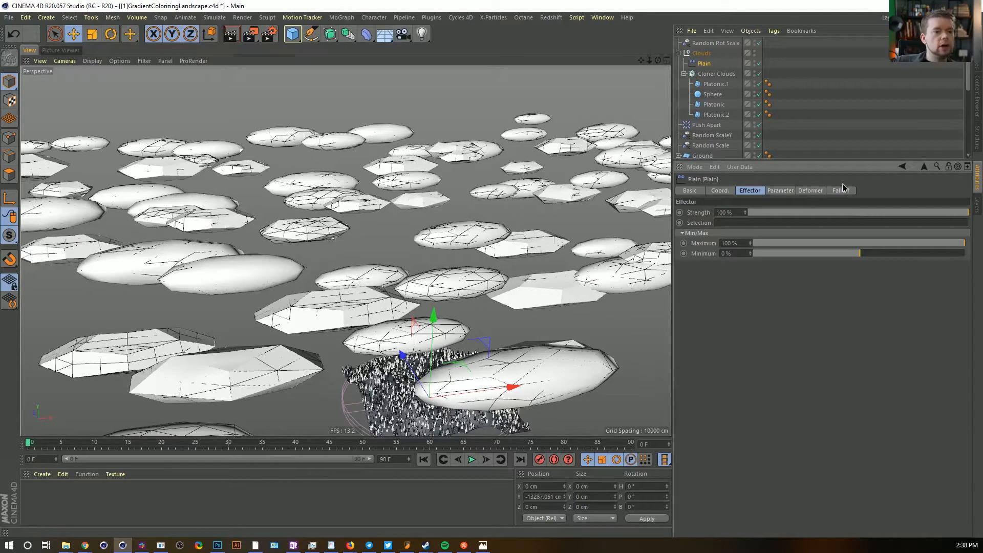
pyautogui.click(842, 190)
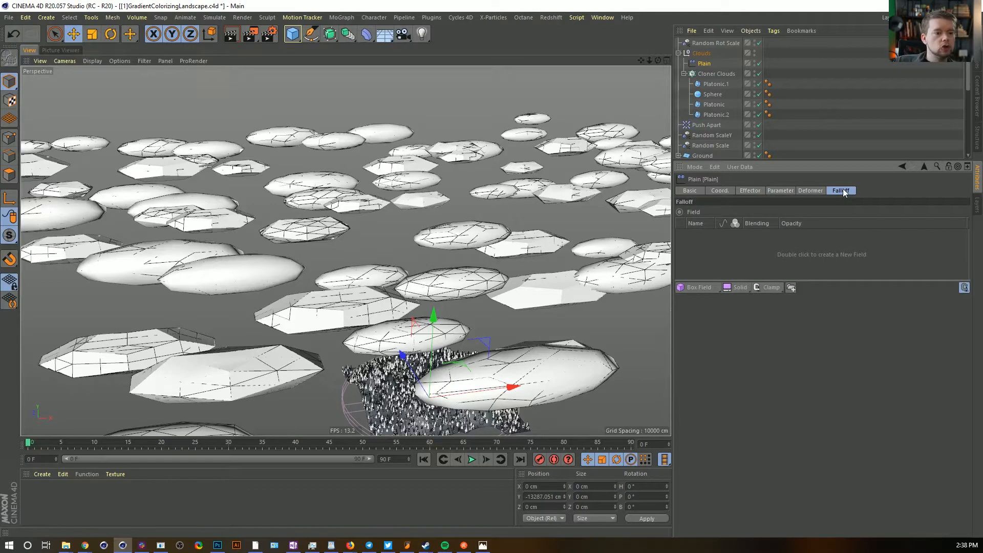
pyautogui.click(704, 285)
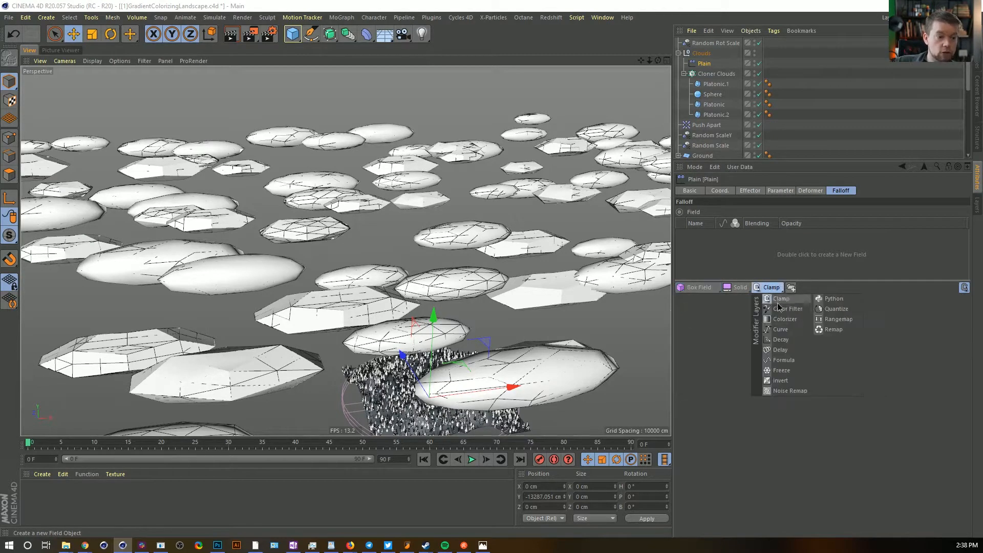
pyautogui.click(698, 291)
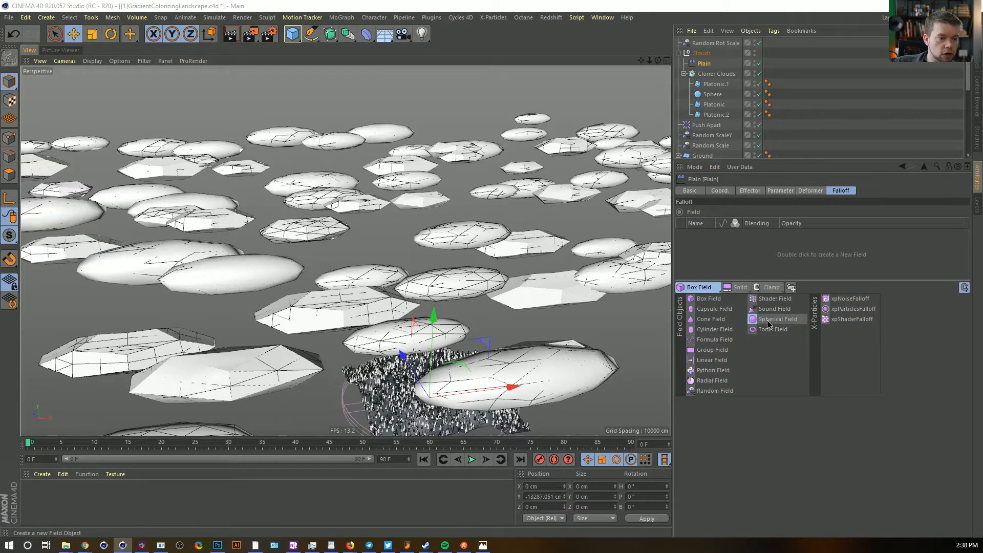
pyautogui.click(713, 390)
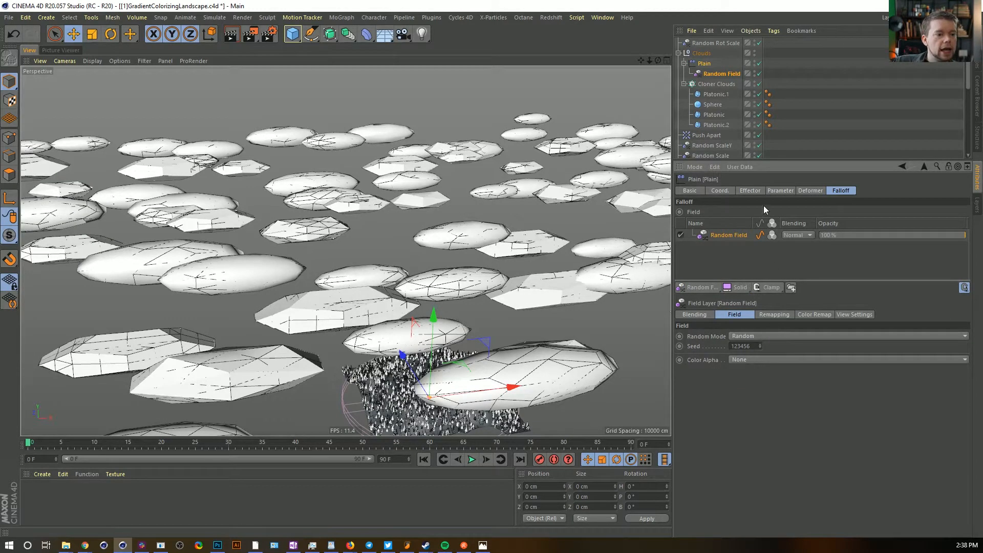
# Try the Plain effector's Y position offset at 1000 cm and 10000 cm, and settle on 3000 cm
pyautogui.click(750, 190)
pyautogui.click(770, 190)
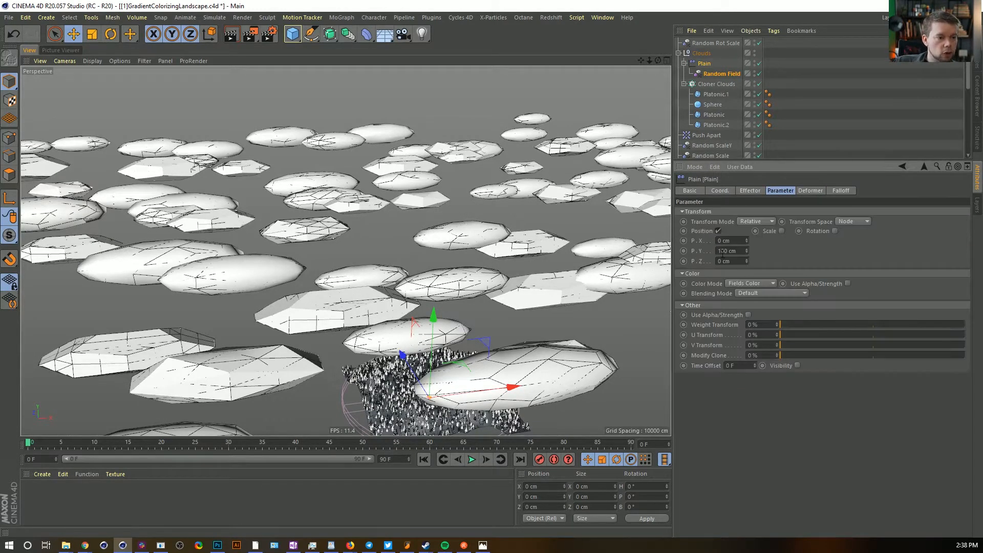
pyautogui.press('Return')
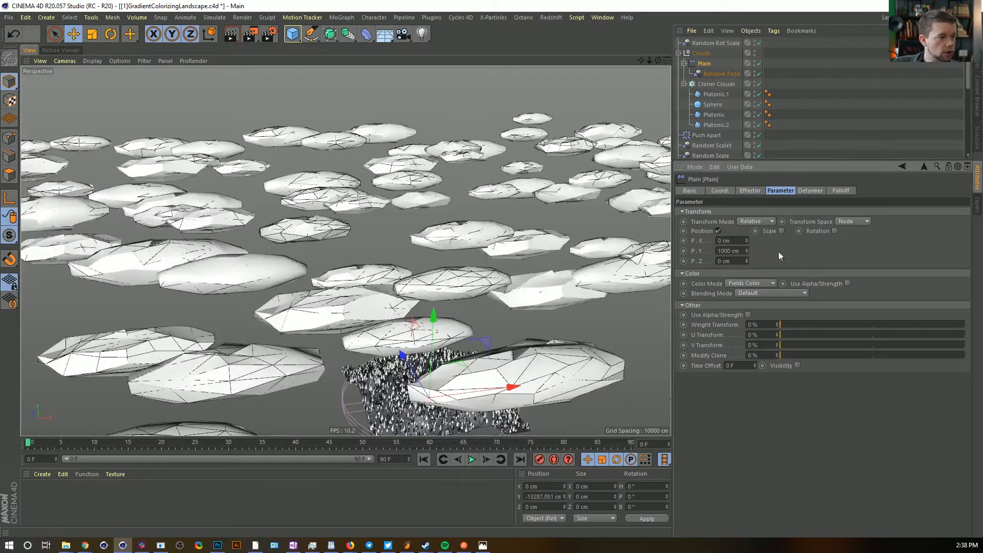
pyautogui.press('Return')
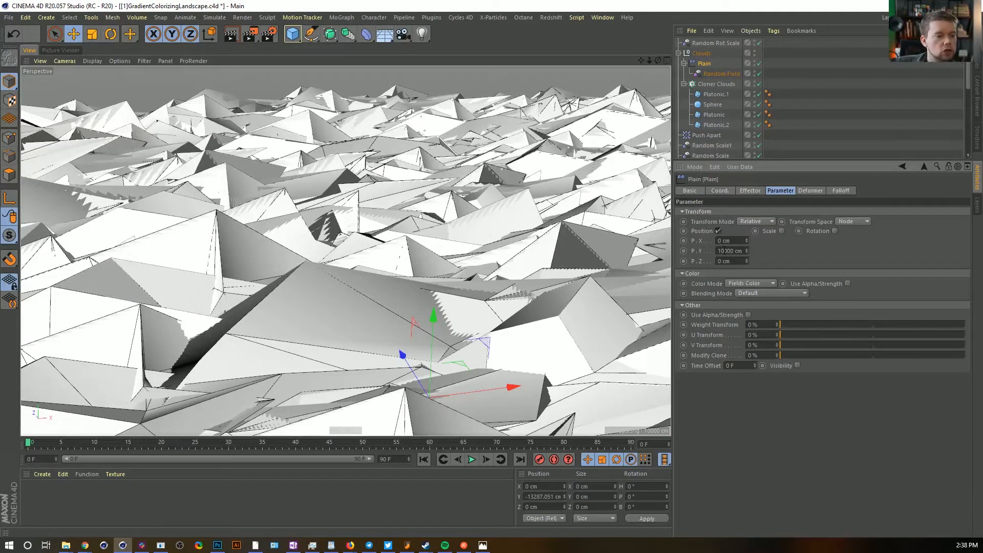
pyautogui.press('Return')
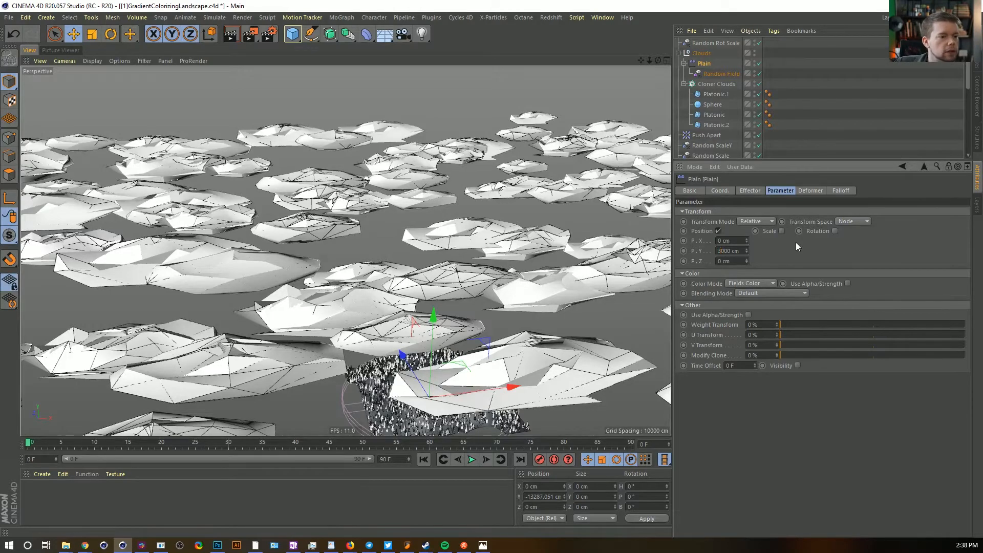
pyautogui.press('Return')
pyautogui.keyDown('alt'); pyautogui.moveTo(476, 305); pyautogui.dragTo(440, 303); pyautogui.keyUp('alt')
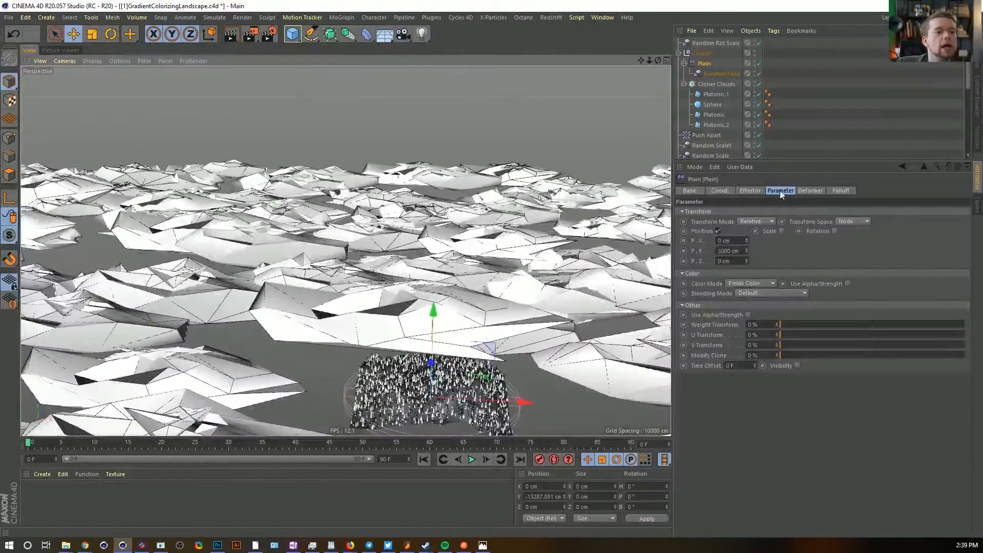
# Switch the Random Field's Random Mode to Noise
pyautogui.click(702, 63)
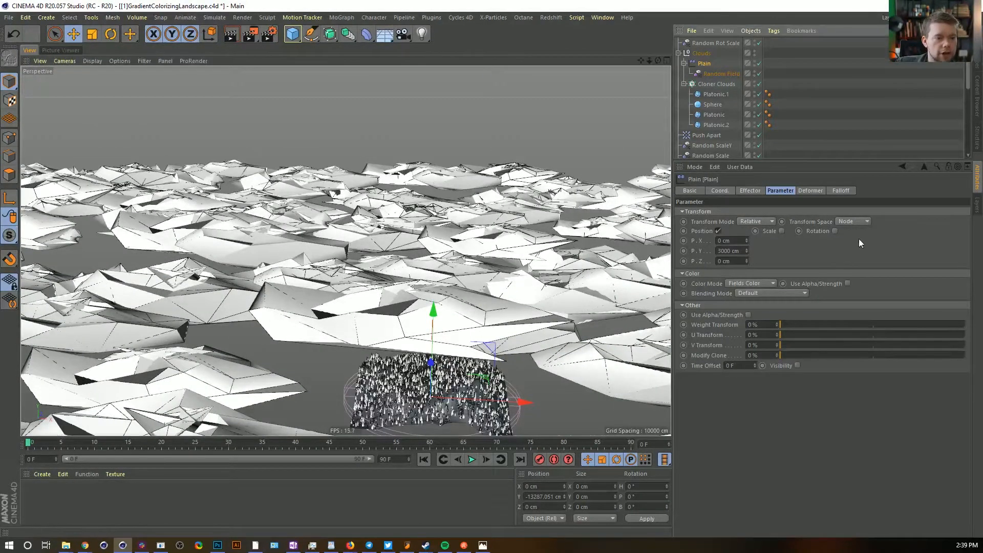
pyautogui.click(710, 74)
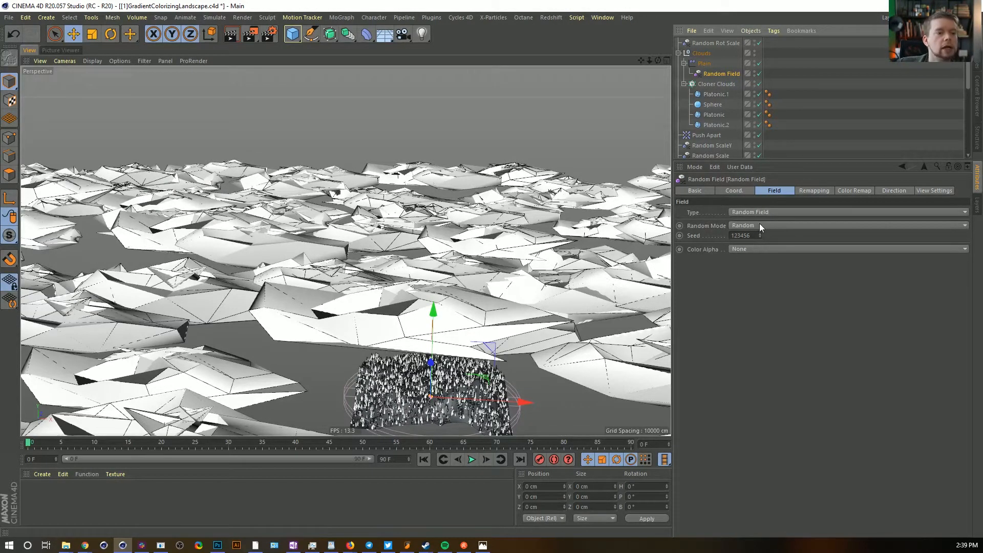
pyautogui.click(745, 225)
pyautogui.click(745, 230)
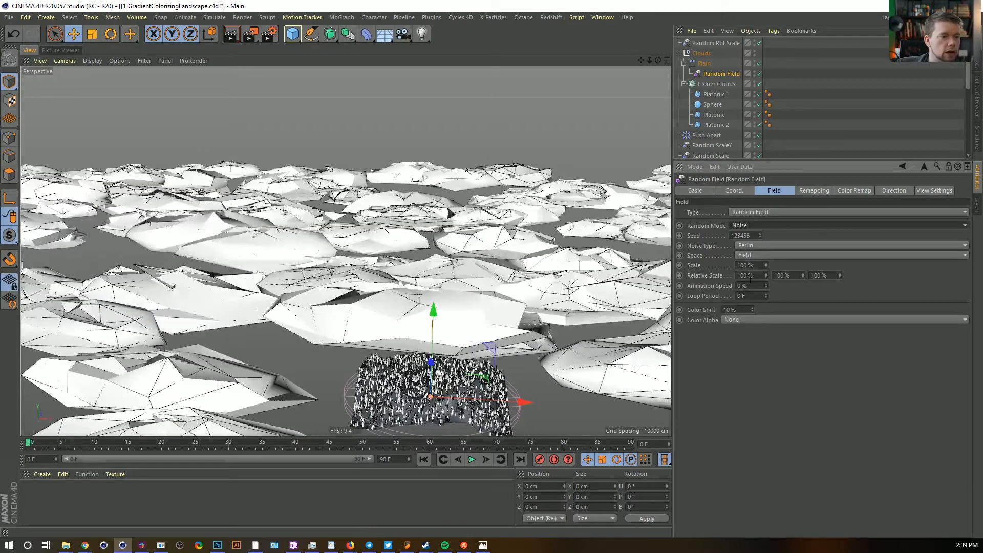
# Increase the Random Field's noise Scale through 1000 % and 10000 % up to 100000 %
pyautogui.write('0')
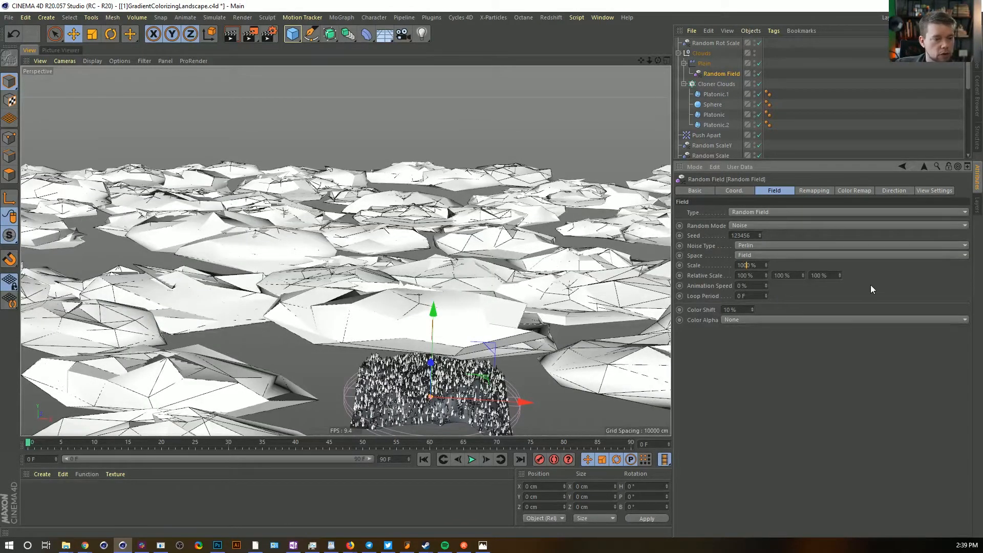
pyautogui.press('Return')
pyautogui.write('0')
pyautogui.press('Return')
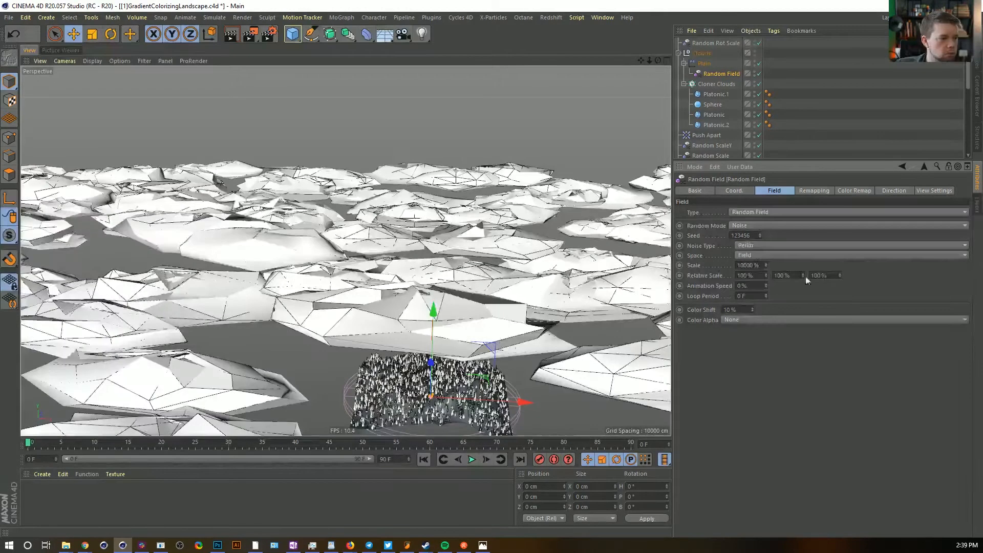
pyautogui.write('0')
pyautogui.press('Return')
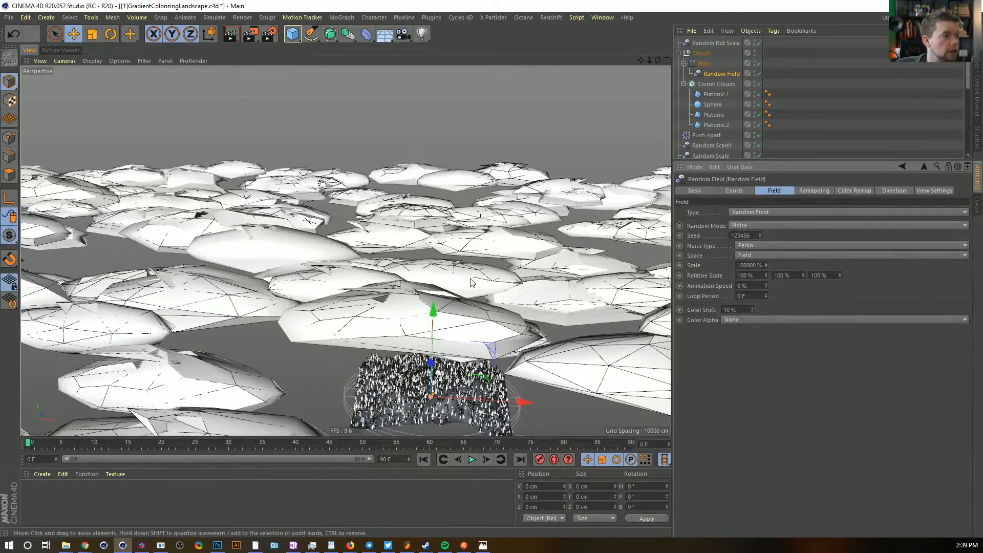
# Lower the Plain effector's Y position offset to 2000 cm and on down to 0 cm, and open its Z position value for editing
pyautogui.scroll(8, 338, 248)
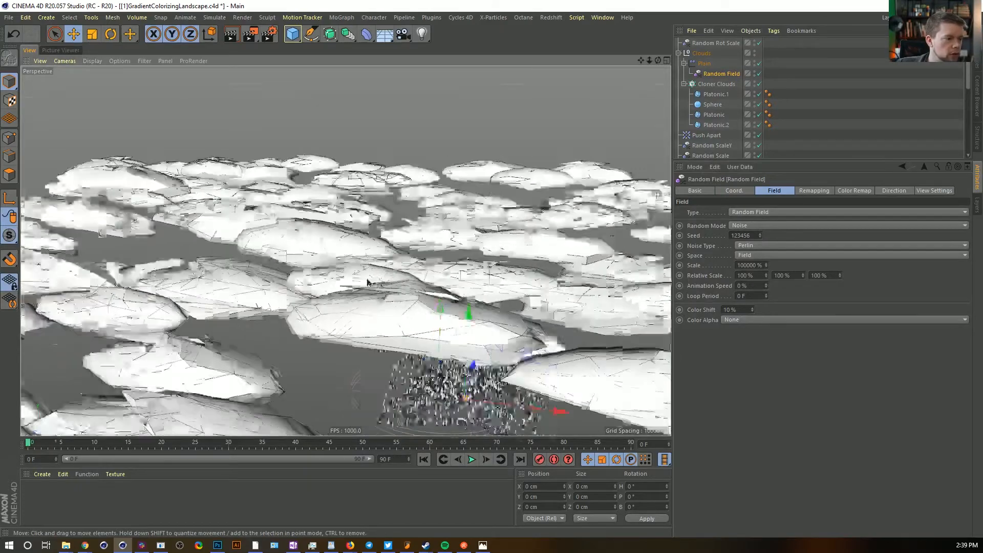
pyautogui.keyDown('alt'); pyautogui.moveTo(338, 247); pyautogui.dragTo(393, 310); pyautogui.keyUp('alt')
pyautogui.keyDown('alt'); pyautogui.moveTo(237, 245); pyautogui.dragTo(316, 304); pyautogui.keyUp('alt')
pyautogui.keyDown('alt'); pyautogui.moveTo(416, 280); pyautogui.dragTo(470, 260, button='right'); pyautogui.keyUp('alt')
pyautogui.keyDown('alt'); pyautogui.moveTo(369, 277); pyautogui.dragTo(441, 270); pyautogui.keyUp('alt')
pyautogui.click(814, 190)
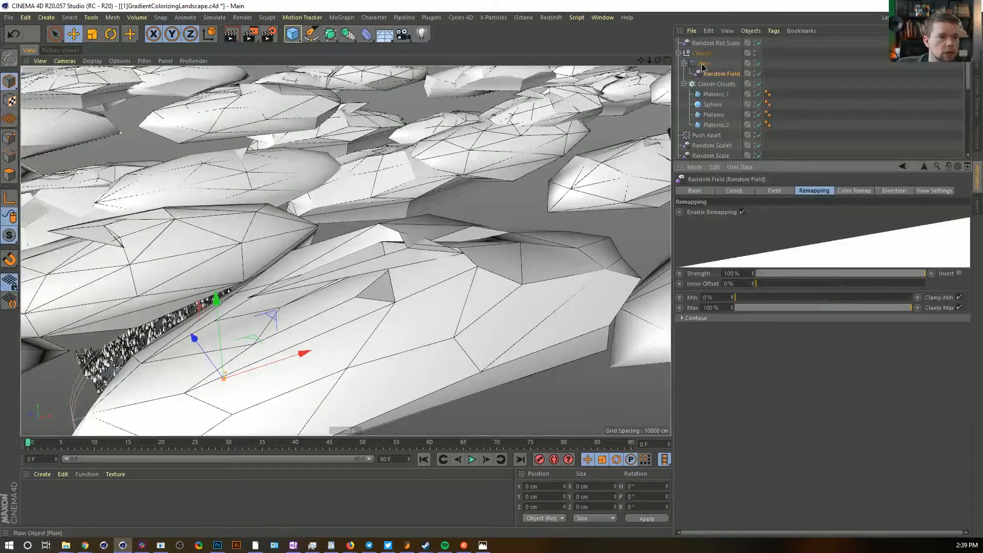
pyautogui.click(698, 64)
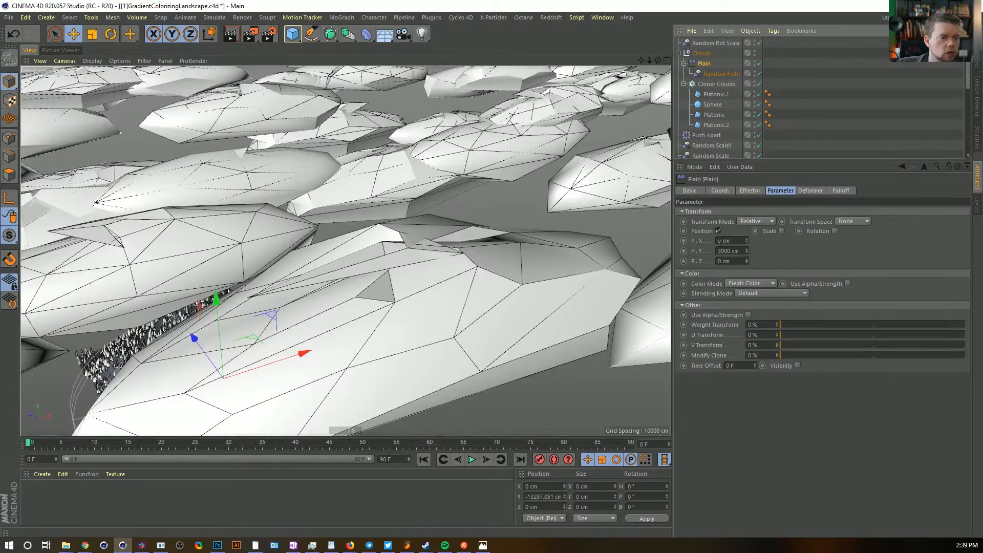
pyautogui.moveTo(722, 250); pyautogui.dragTo(717, 250)
pyautogui.write('2')
pyautogui.press('Return')
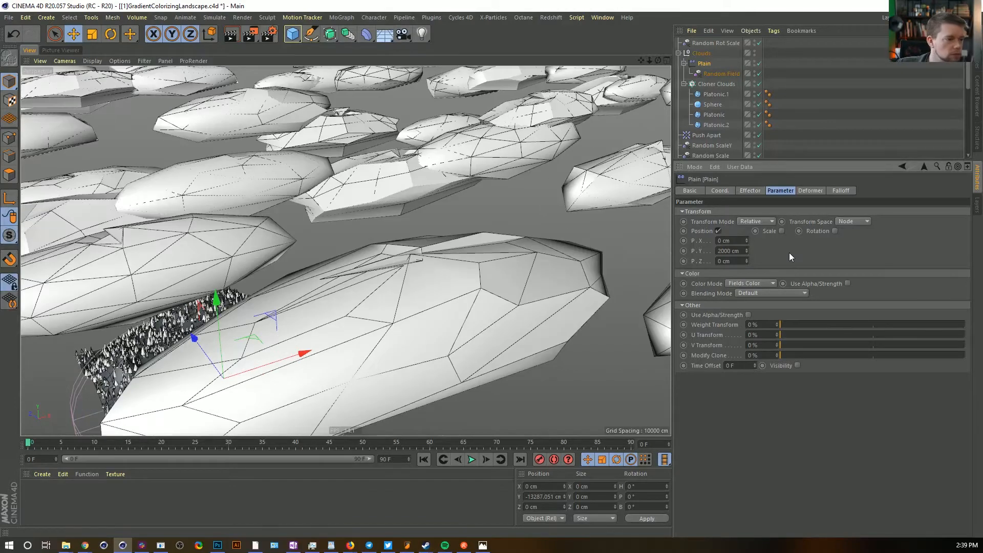
pyautogui.moveTo(748, 251); pyautogui.dragTo(737, 283)
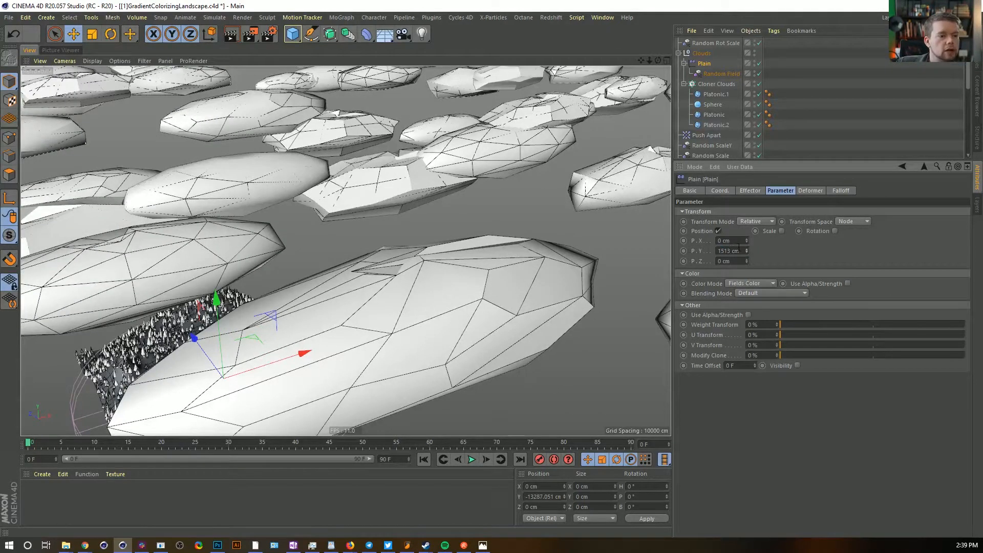
pyautogui.click(727, 261)
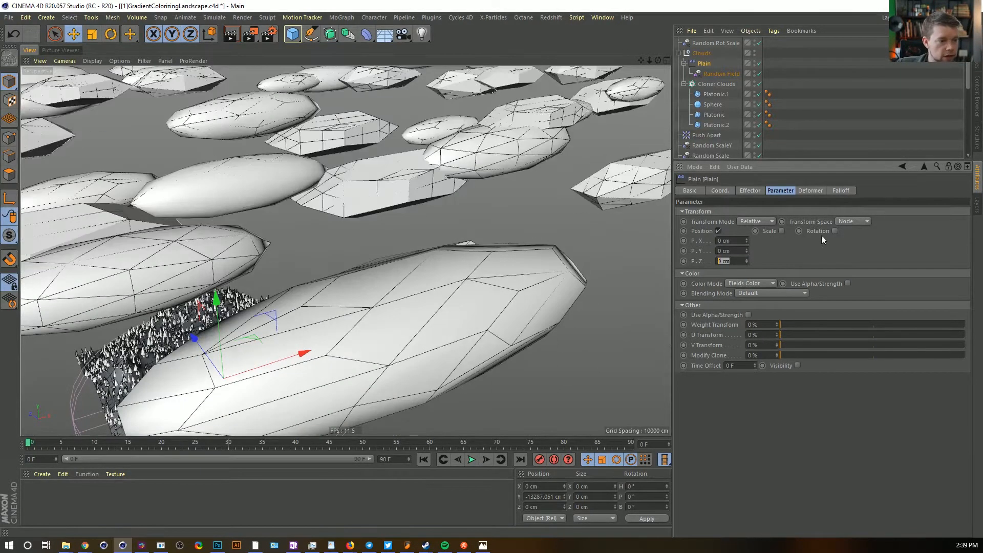
# Set the Plain effector's P.Z offset to 3333 cm after trying 1513 cm and 333 cm on the clouds
pyautogui.write('1513 cm')
pyautogui.press('Return')
pyautogui.keyDown('alt'); pyautogui.moveTo(474, 274); pyautogui.dragTo(421, 298); pyautogui.keyUp('alt')
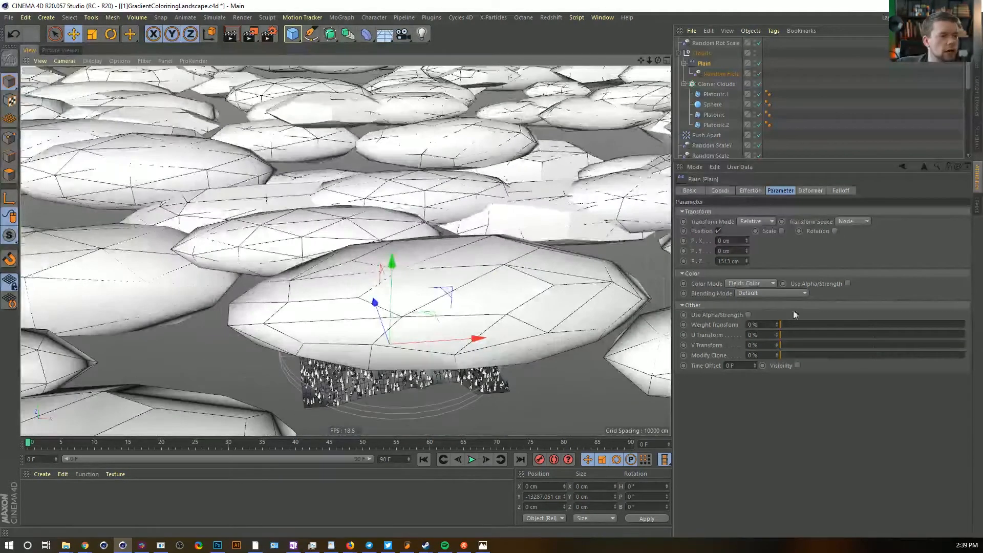
pyautogui.click(729, 261)
pyautogui.press('Return')
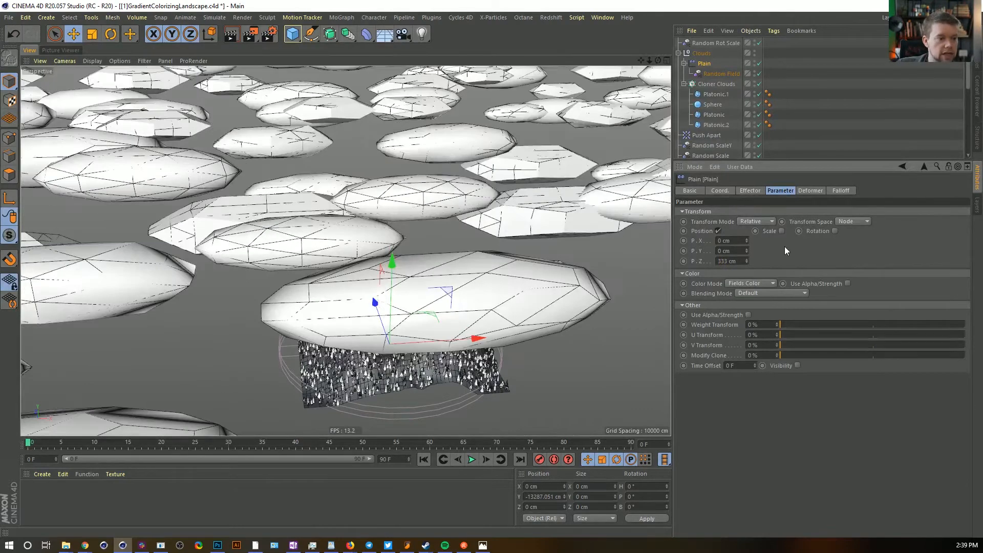
pyautogui.click(724, 260)
pyautogui.write('3')
pyautogui.press('Return')
pyautogui.scroll(-5, 514, 233)
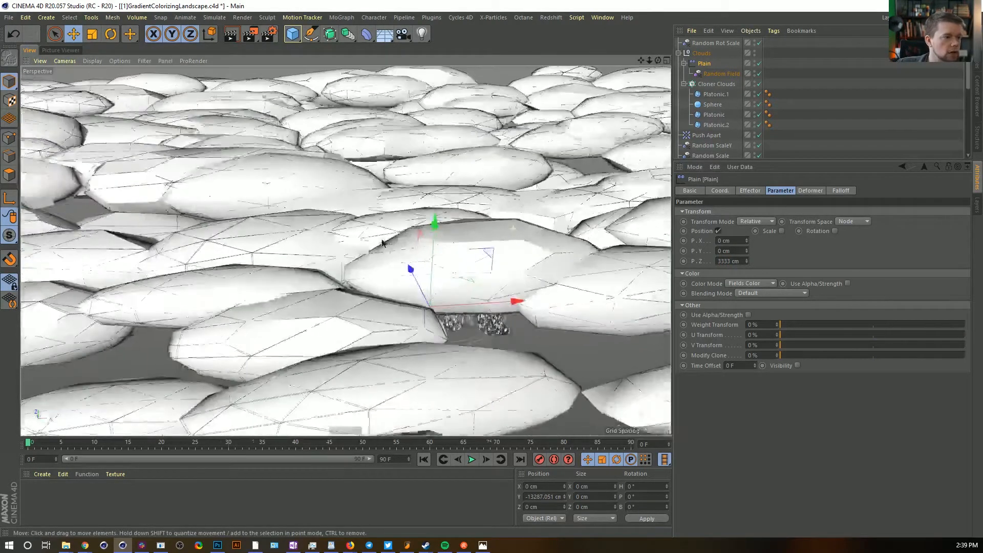
# Set the noise Scale of the Plain effector's Random Field to 2000%
pyautogui.click(718, 75)
pyautogui.click(773, 190)
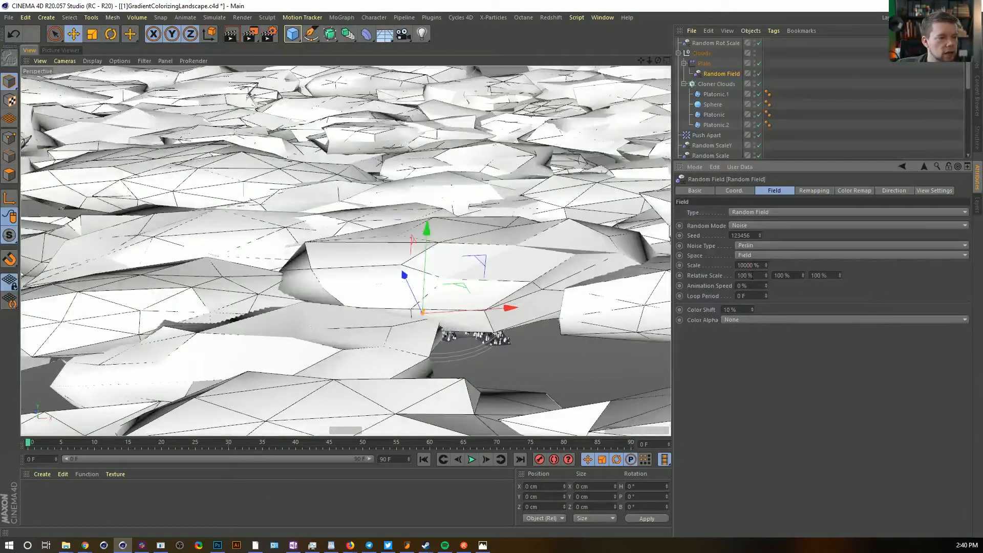
pyautogui.moveTo(745, 266); pyautogui.dragTo(696, 265)
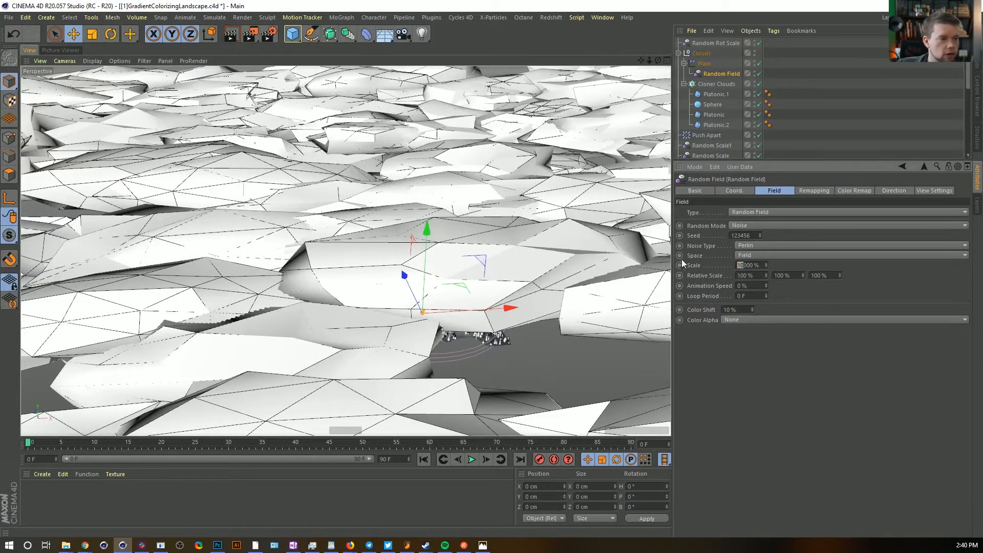
pyautogui.write('2')
pyautogui.press('Return')
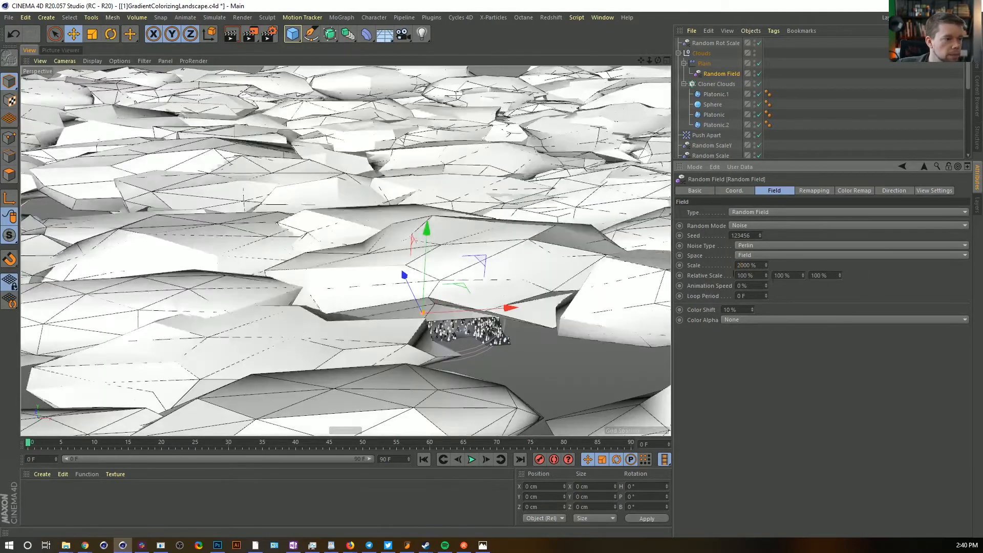
pyautogui.keyDown('alt'); pyautogui.moveTo(474, 230); pyautogui.dragTo(419, 222); pyautogui.keyUp('alt')
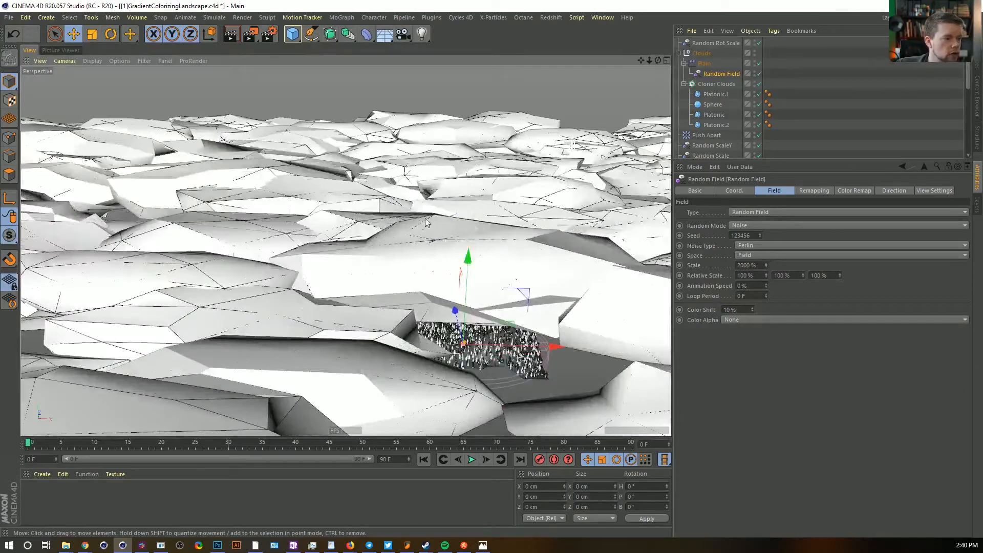
pyautogui.keyDown('alt'); pyautogui.moveTo(545, 270); pyautogui.dragTo(558, 250); pyautogui.keyUp('alt')
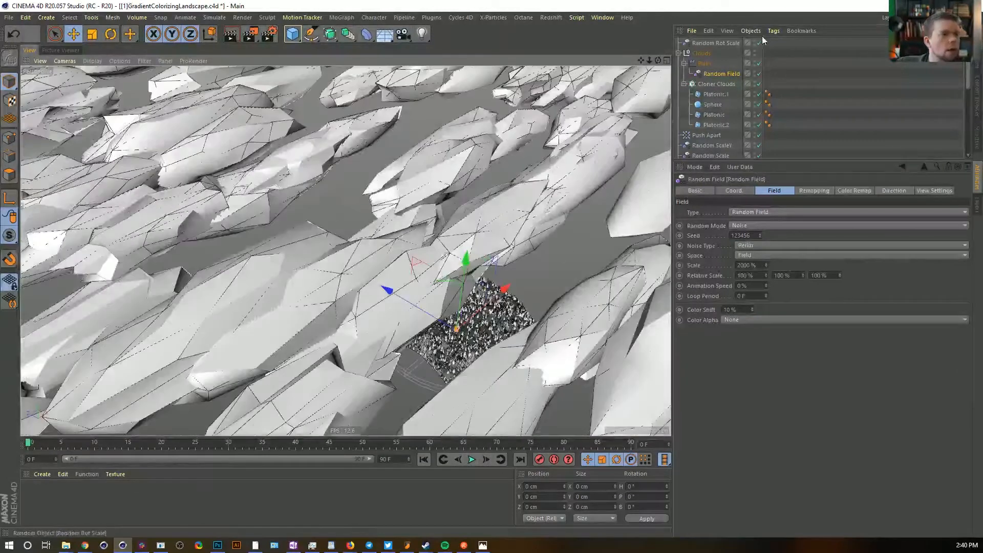
# Set the Z scale in the Cloner Clouds transform settings to 1.11
pyautogui.click(713, 84)
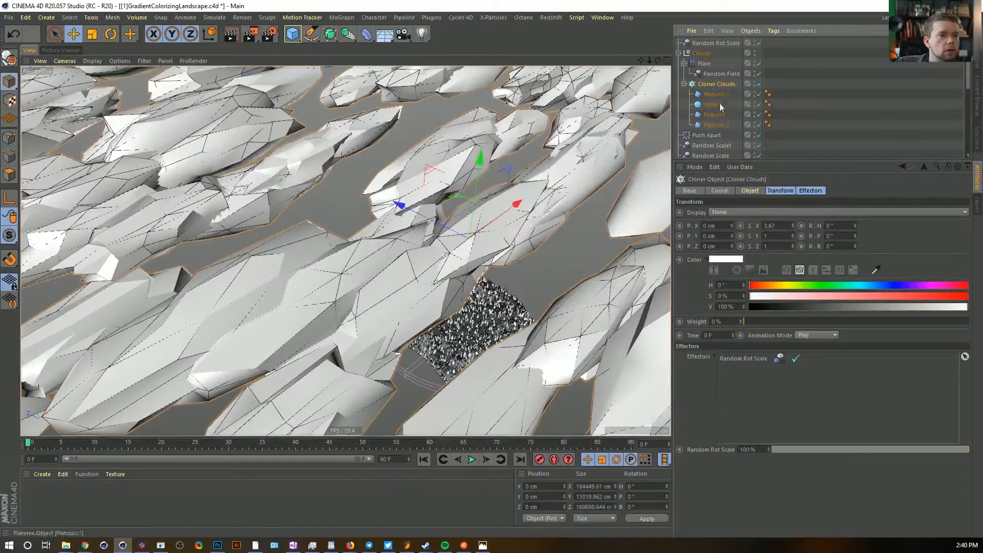
pyautogui.moveTo(792, 246); pyautogui.dragTo(792, 246)
pyautogui.scroll(-5, 476, 203)
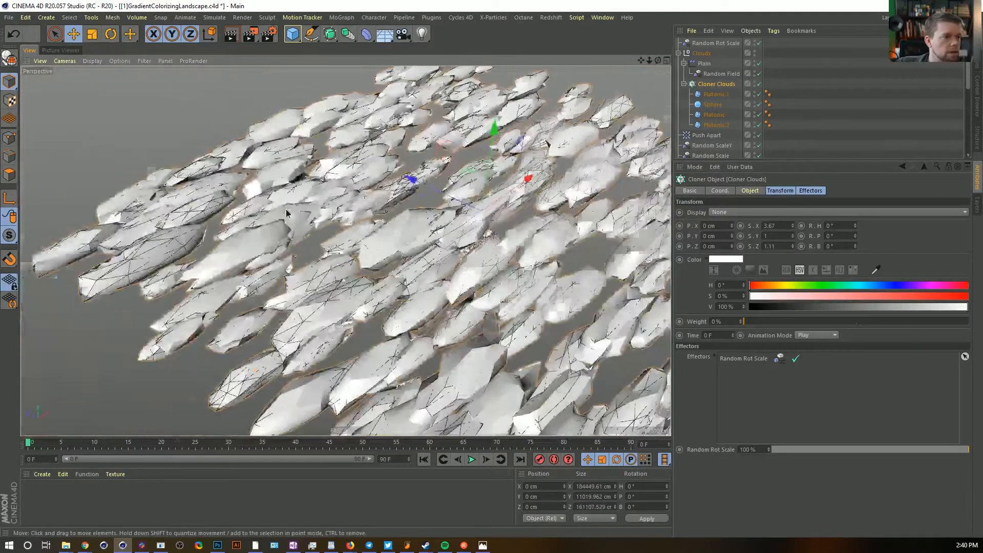
# Thin out the honeycomb array of Cloner Clouds by setting Count Width to 13 and Count Height to 12
pyautogui.keyDown('alt'); pyautogui.moveTo(476, 204); pyautogui.dragTo(438, 217); pyautogui.keyUp('alt')
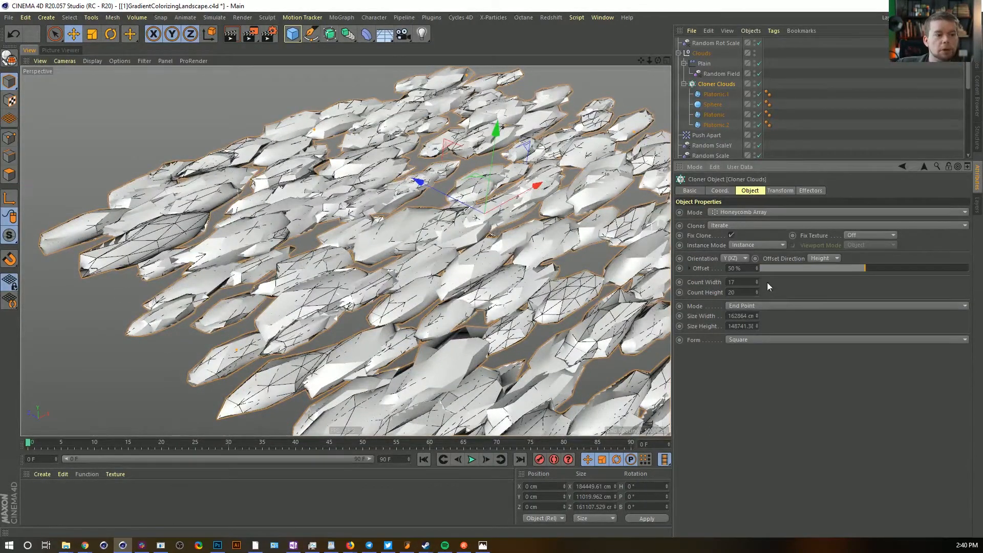
pyautogui.moveTo(755, 285); pyautogui.dragTo(756, 293)
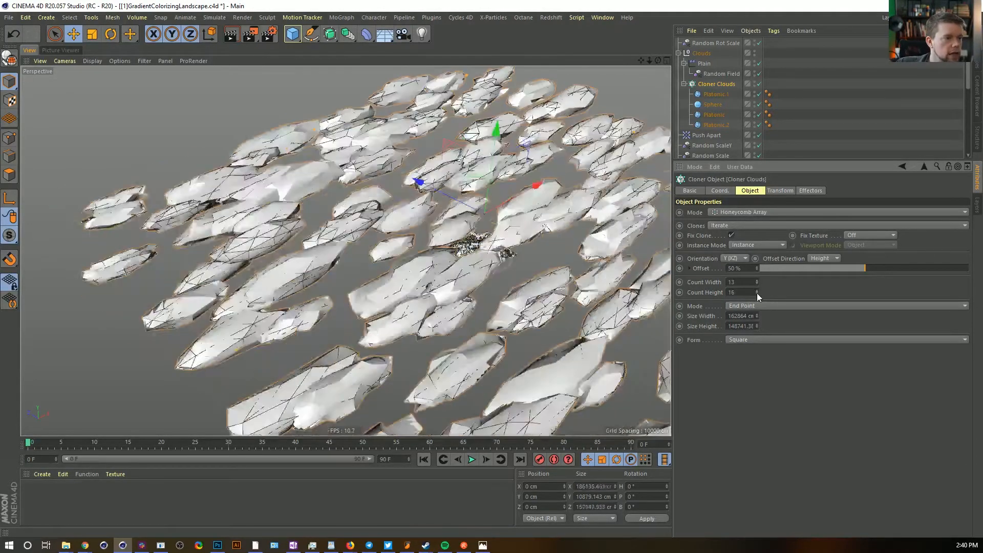
pyautogui.click(794, 119)
pyautogui.moveTo(493, 207)
pyautogui.keyDown('alt'); pyautogui.mouseDown()
pyautogui.moveTo(456, 182)
pyautogui.moveTo(506, 217)
pyautogui.mouseUp(); pyautogui.keyUp('alt')
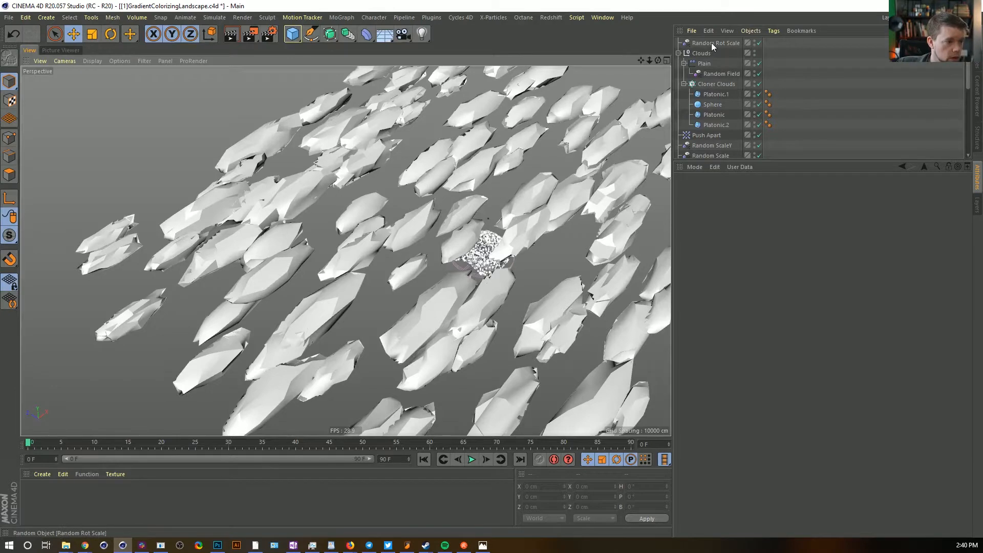
pyautogui.click(708, 84)
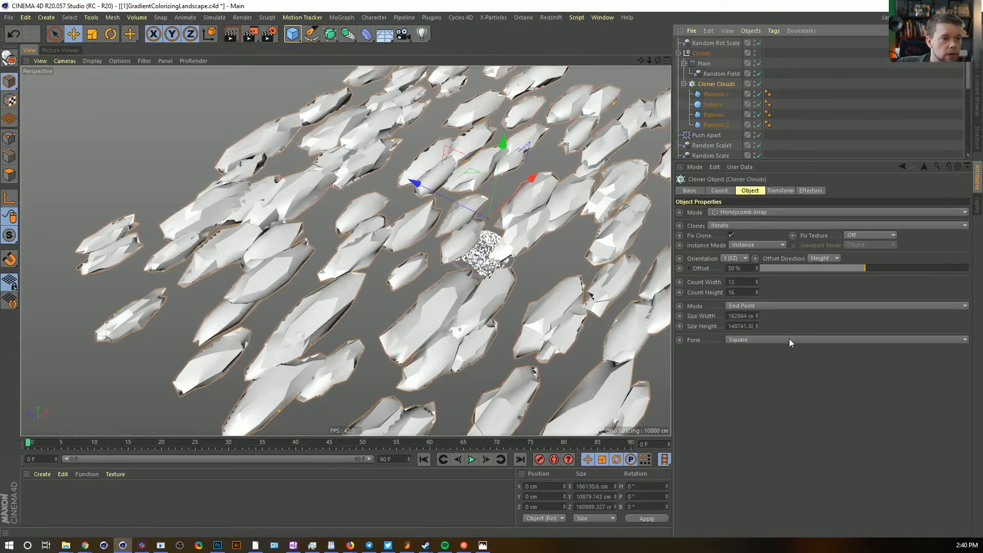
pyautogui.click(756, 294)
pyautogui.click(756, 294)
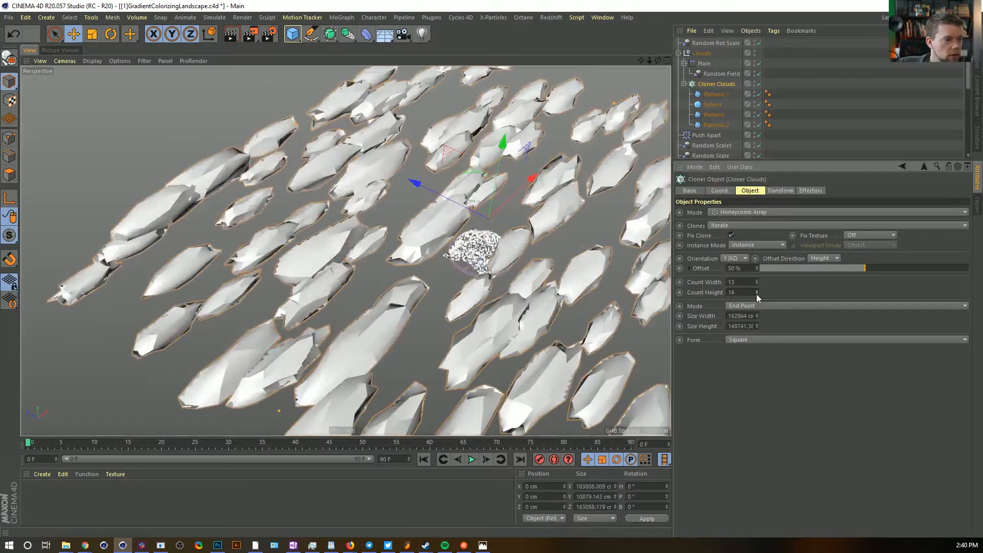
pyautogui.click(757, 294)
pyautogui.click(757, 294)
# Place the Random Rot Scale effector inside the Clouds null, above the Plain effector
pyautogui.keyDown('alt'); pyautogui.moveTo(404, 246); pyautogui.dragTo(416, 143); pyautogui.keyUp('alt')
pyautogui.keyDown('alt'); pyautogui.moveTo(481, 242); pyautogui.dragTo(621, 273, button='right'); pyautogui.keyUp('alt')
pyautogui.keyDown('alt'); pyautogui.moveTo(459, 227); pyautogui.dragTo(660, 127, button='right'); pyautogui.keyUp('alt')
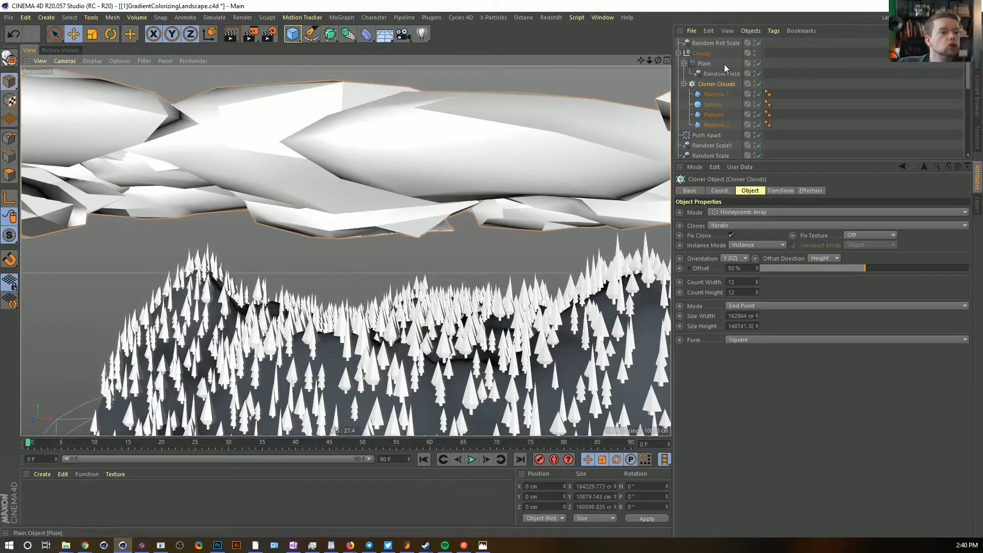
pyautogui.press('t')
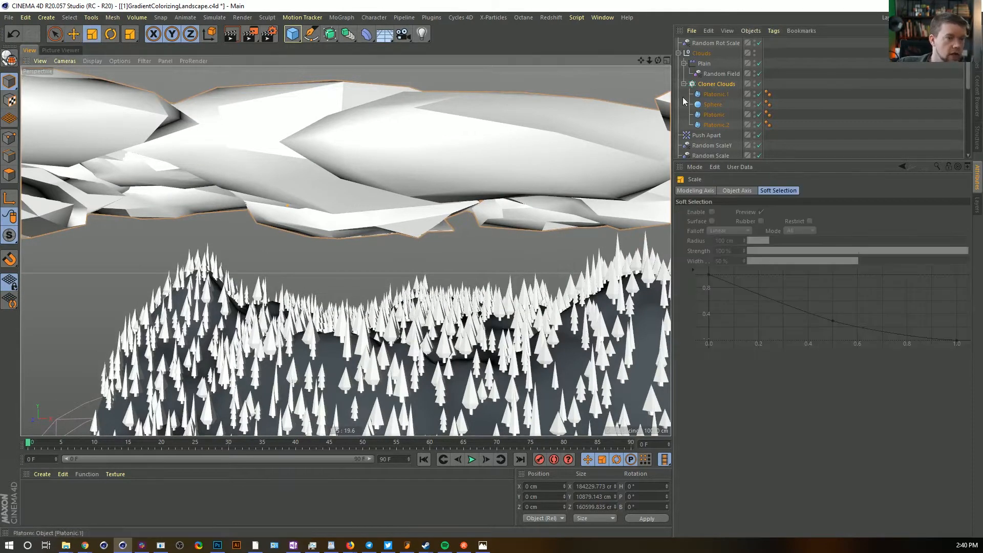
pyautogui.click(714, 85)
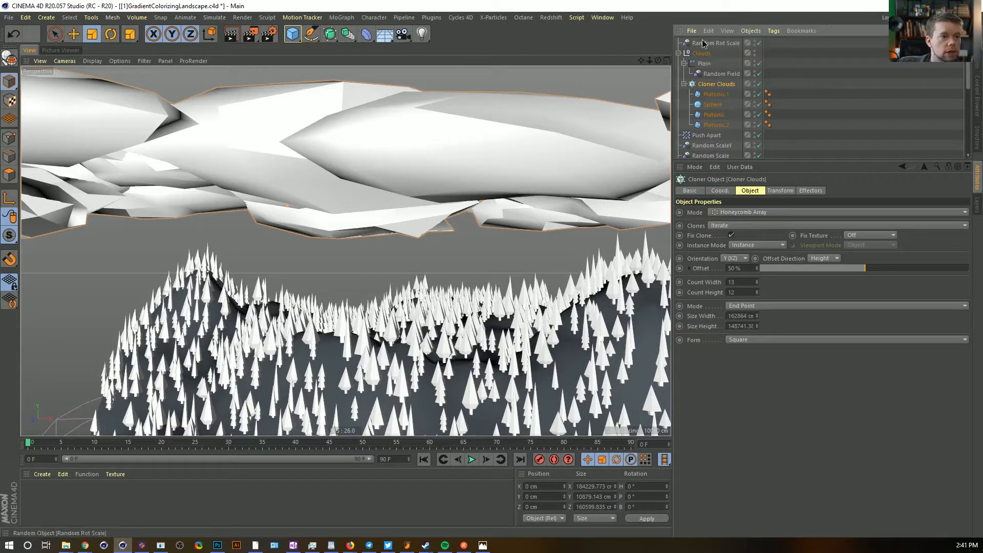
pyautogui.moveTo(702, 41); pyautogui.dragTo(705, 58)
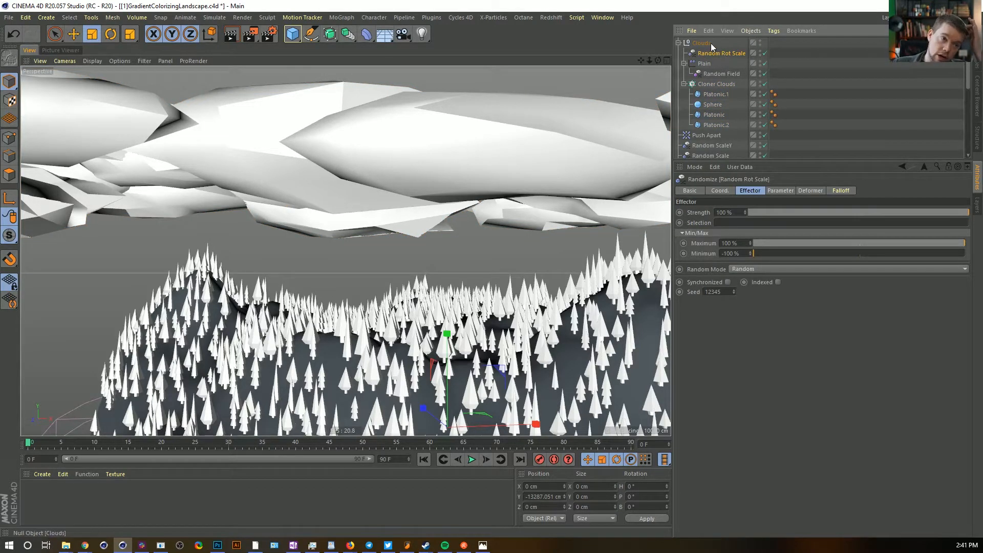
# Scale the entire Clouds null down uniformly to about a third of its size
pyautogui.click(711, 43)
pyautogui.press('t')
pyautogui.moveTo(578, 82); pyautogui.dragTo(343, 206)
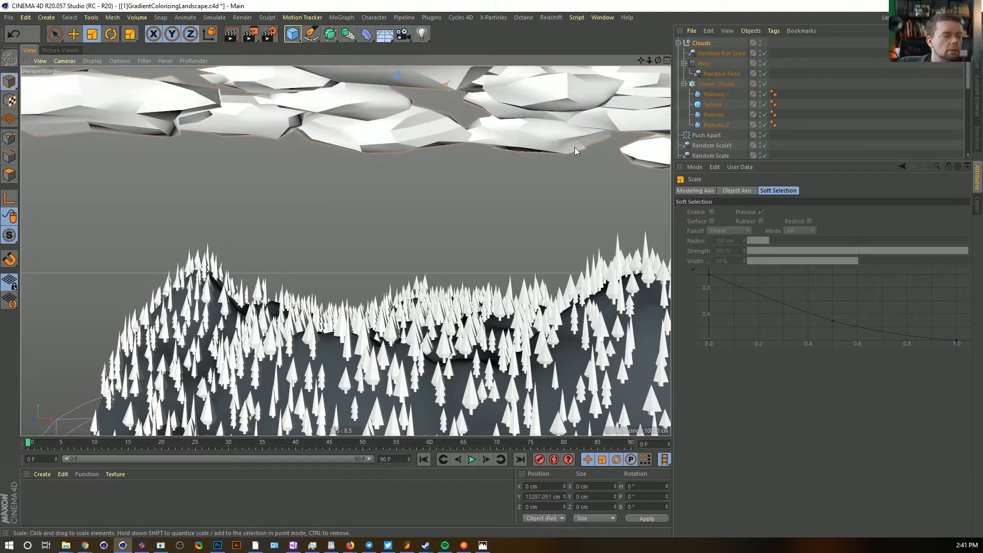
# Move the Clouds null to about X 8072 cm and farther back along Z behind the tree-covered landscape
pyautogui.scroll(-6, 583, 153)
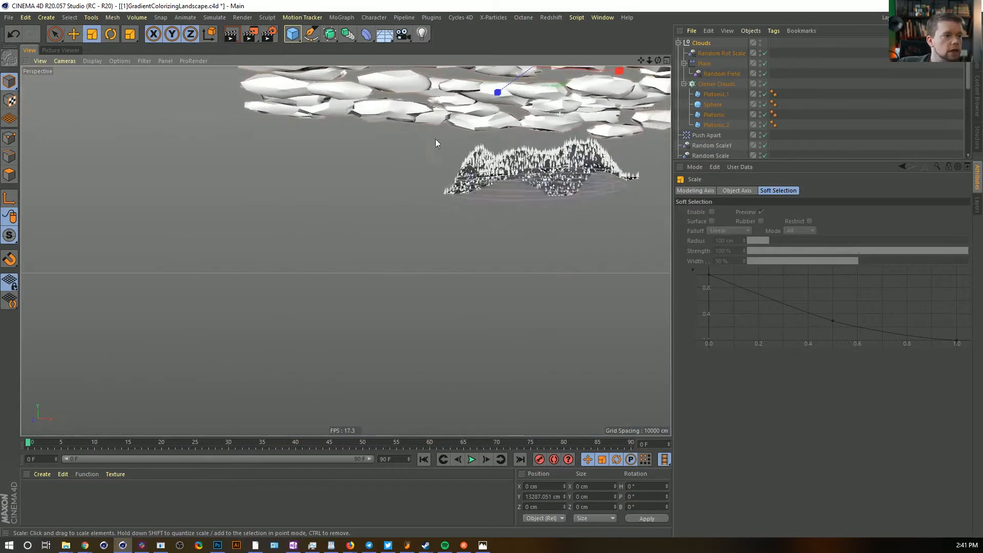
pyautogui.keyDown('alt'); pyautogui.moveTo(525, 167); pyautogui.dragTo(538, 179); pyautogui.keyUp('alt')
pyautogui.keyDown('alt'); pyautogui.moveTo(551, 169); pyautogui.dragTo(540, 176, button='middle'); pyautogui.keyUp('alt')
pyautogui.press('e')
pyautogui.moveTo(495, 194); pyautogui.dragTo(465, 156)
pyautogui.moveTo(583, 186); pyautogui.dragTo(632, 175)
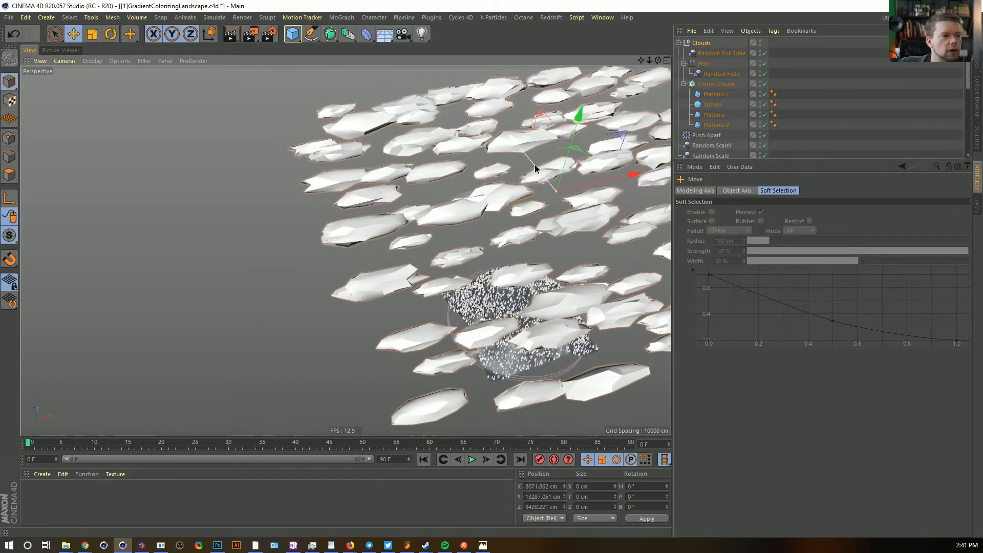
pyautogui.moveTo(532, 166); pyautogui.dragTo(508, 132)
# Reduce the density of Cloner Clouds by setting Count Width to 9 and Count Height to 8
pyautogui.keyDown('alt'); pyautogui.moveTo(527, 277); pyautogui.dragTo(562, 283); pyautogui.keyUp('alt')
pyautogui.click(721, 84)
pyautogui.keyDown('alt'); pyautogui.moveTo(543, 216); pyautogui.dragTo(526, 256, button='middle'); pyautogui.keyUp('alt')
pyautogui.keyDown('alt'); pyautogui.moveTo(526, 256); pyautogui.dragTo(523, 269); pyautogui.keyUp('alt')
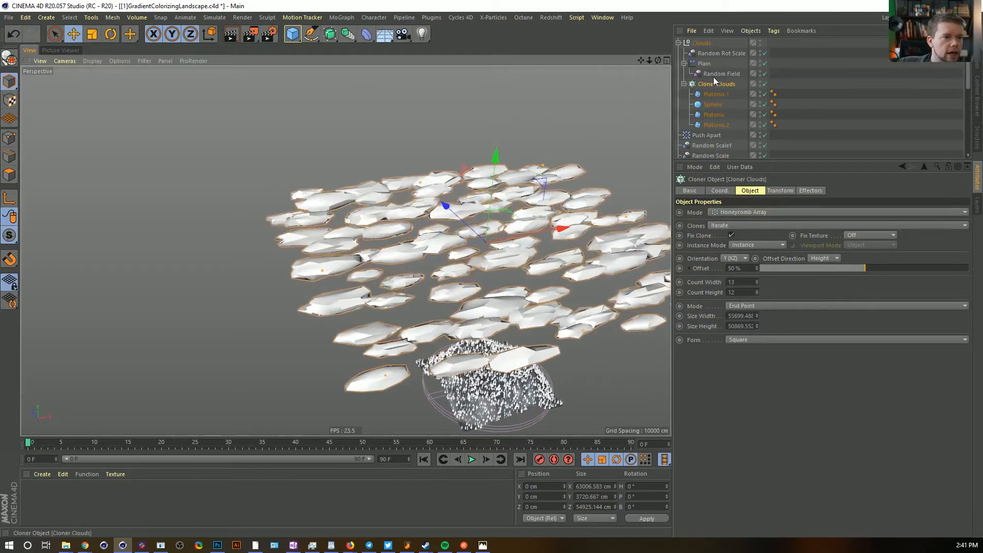
pyautogui.click(756, 283)
pyautogui.click(757, 283)
pyautogui.click(756, 294)
pyautogui.click(757, 293)
pyautogui.click(757, 293)
pyautogui.click(757, 293)
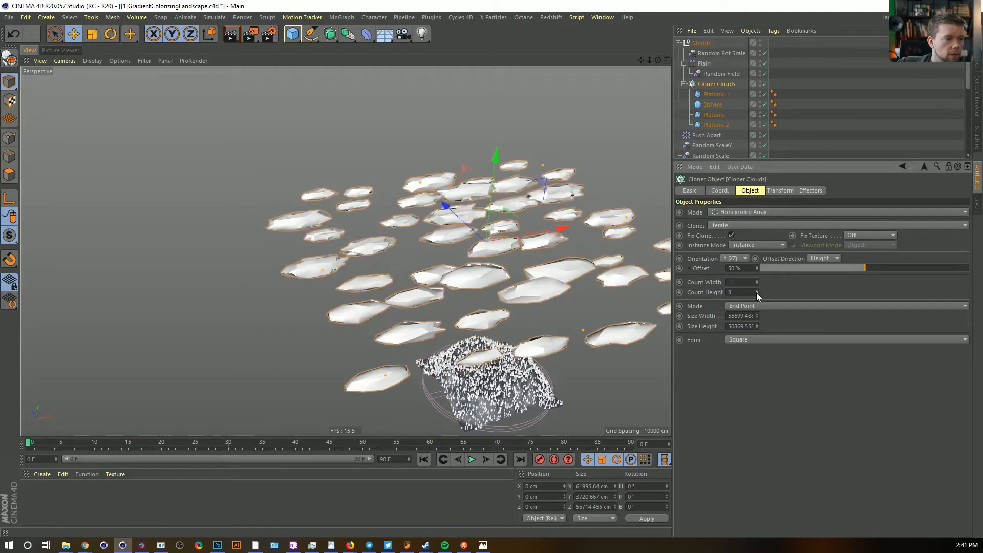
pyautogui.click(757, 293)
pyautogui.click(757, 293)
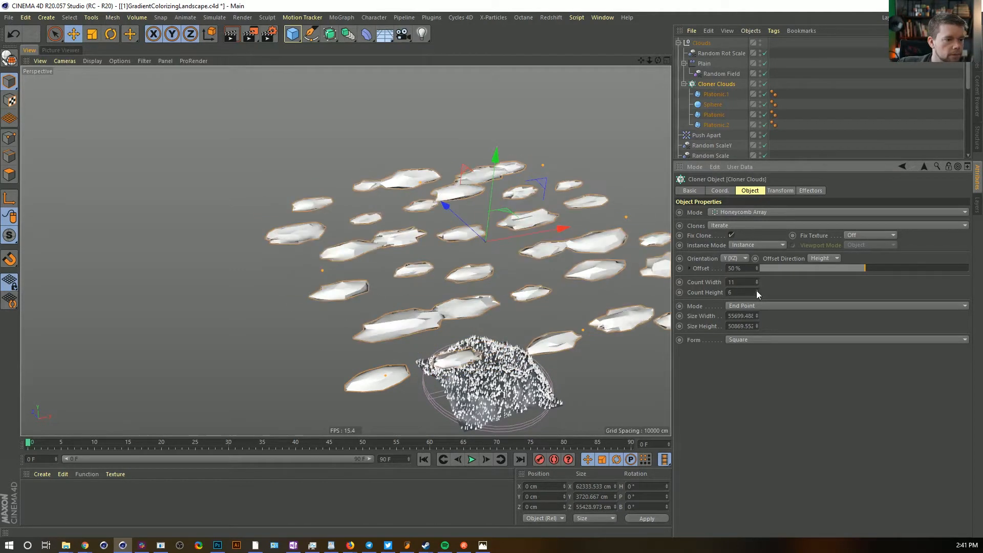
pyautogui.click(757, 291)
pyautogui.click(756, 284)
pyautogui.click(757, 284)
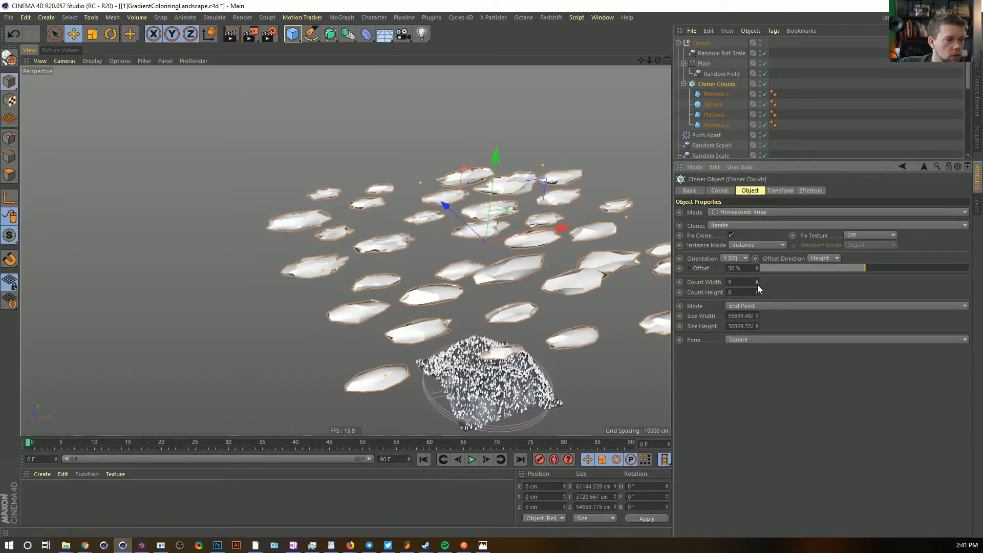
# Examine the spacing and height of the clouds above the tree-covered landscape from a low front angle
pyautogui.keyDown('alt'); pyautogui.moveTo(490, 283); pyautogui.dragTo(496, 287); pyautogui.keyUp('alt')
pyautogui.keyDown('alt'); pyautogui.moveTo(496, 287); pyautogui.dragTo(544, 240, button='middle'); pyautogui.keyUp('alt')
pyautogui.keyDown('alt'); pyautogui.moveTo(544, 240); pyautogui.dragTo(497, 228); pyautogui.keyUp('alt')
pyautogui.keyDown('alt'); pyautogui.moveTo(479, 280); pyautogui.dragTo(596, 294, button='right'); pyautogui.keyUp('alt')
pyautogui.keyDown('alt'); pyautogui.moveTo(596, 294); pyautogui.dragTo(537, 309); pyautogui.keyUp('alt')
pyautogui.keyDown('alt'); pyautogui.moveTo(521, 308); pyautogui.dragTo(513, 334, button='middle'); pyautogui.keyUp('alt')
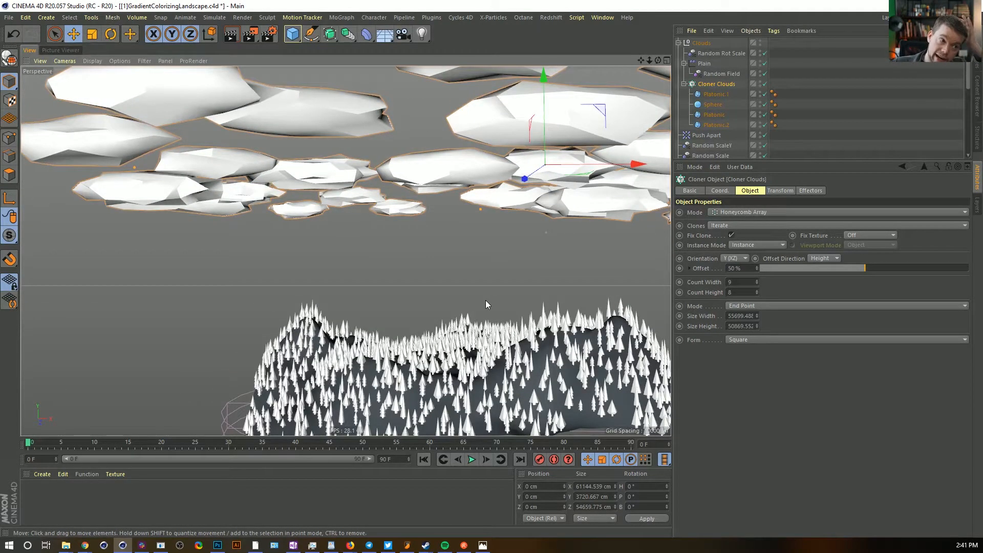
pyautogui.keyDown('alt'); pyautogui.moveTo(481, 158); pyautogui.dragTo(505, 170); pyautogui.keyUp('alt')
# Increase the Plain effector's P.Z offset so the clouds grow broader and overlap more
pyautogui.click(704, 64)
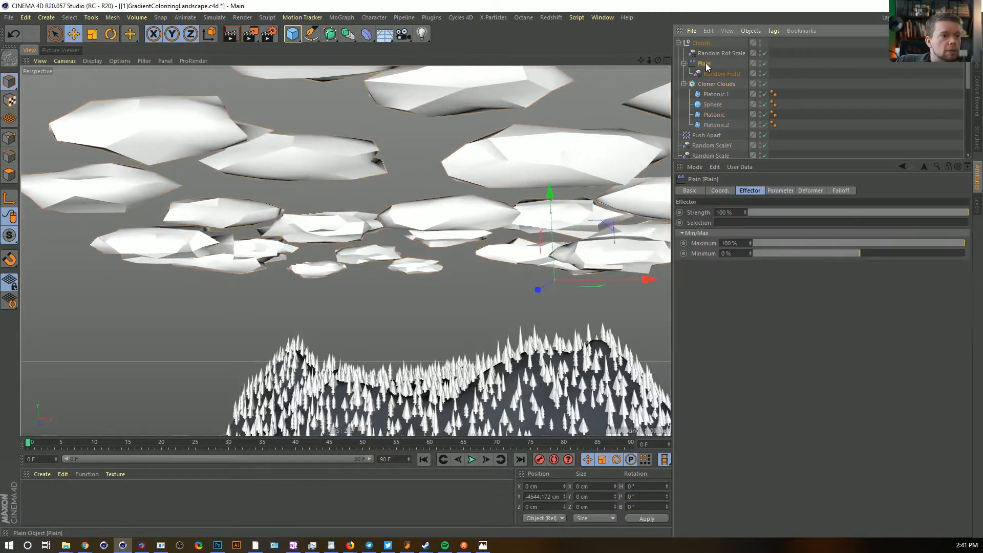
pyautogui.click(706, 73)
pyautogui.click(703, 65)
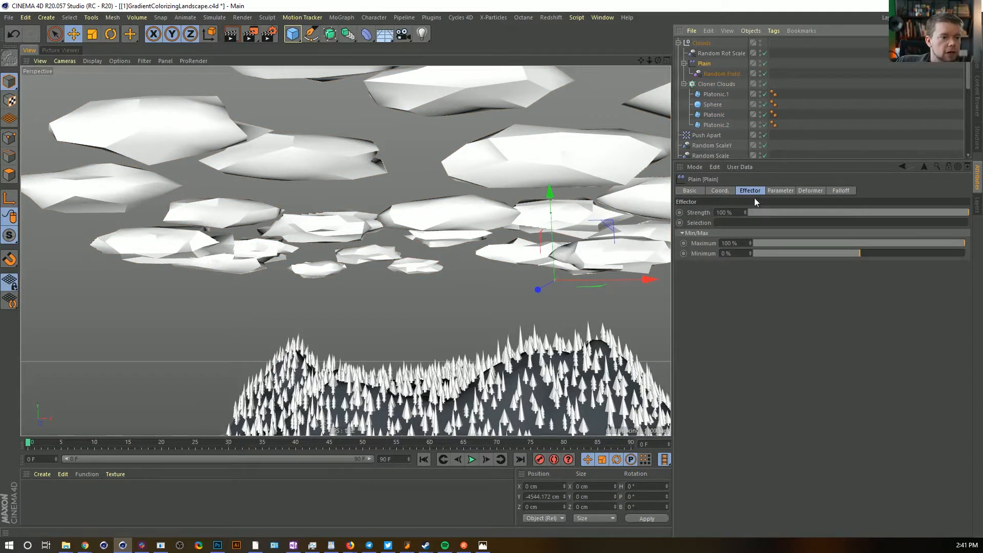
pyautogui.click(779, 190)
pyautogui.click(747, 259)
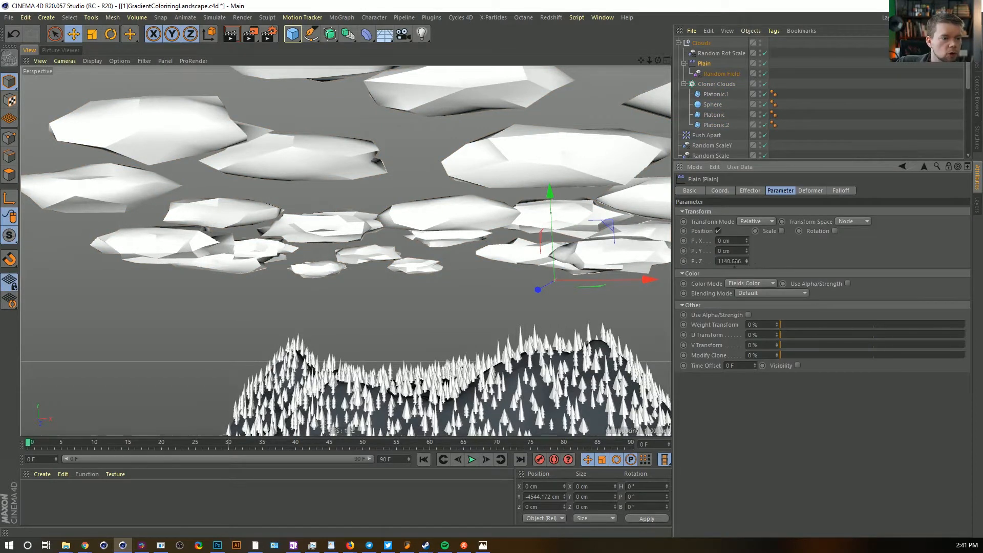
pyautogui.click(729, 261)
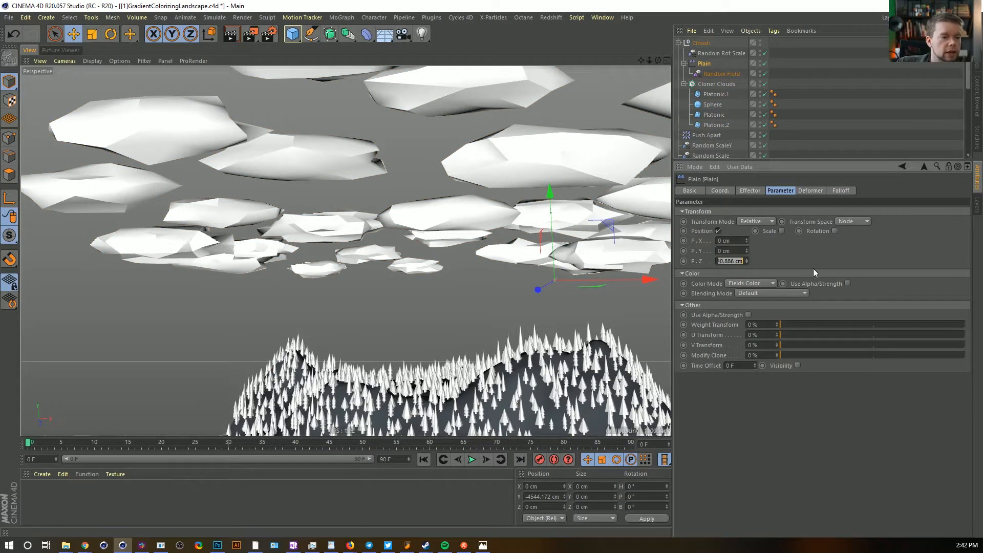
pyautogui.click(746, 262)
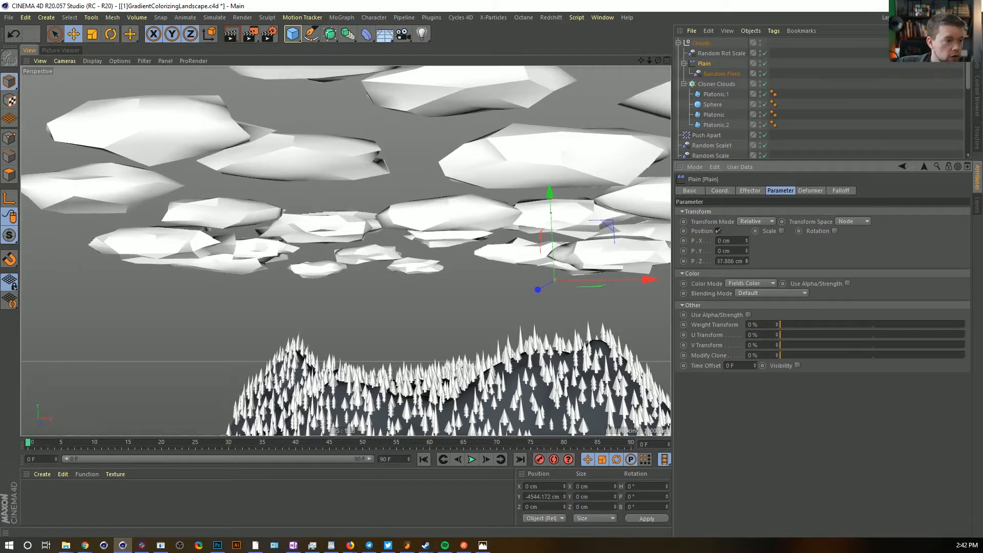
pyautogui.moveTo(746, 262); pyautogui.dragTo(745, 262)
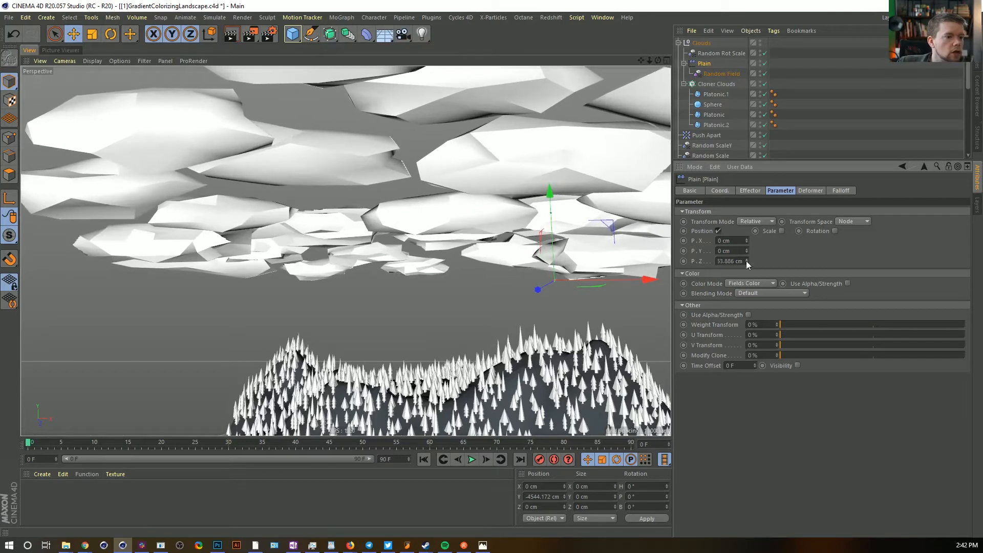
# Try a lower Minimum value on the Plain effector and undo the change
pyautogui.click(749, 191)
pyautogui.moveTo(830, 256); pyautogui.dragTo(760, 256)
pyautogui.hotkey('ctrl', 'z')
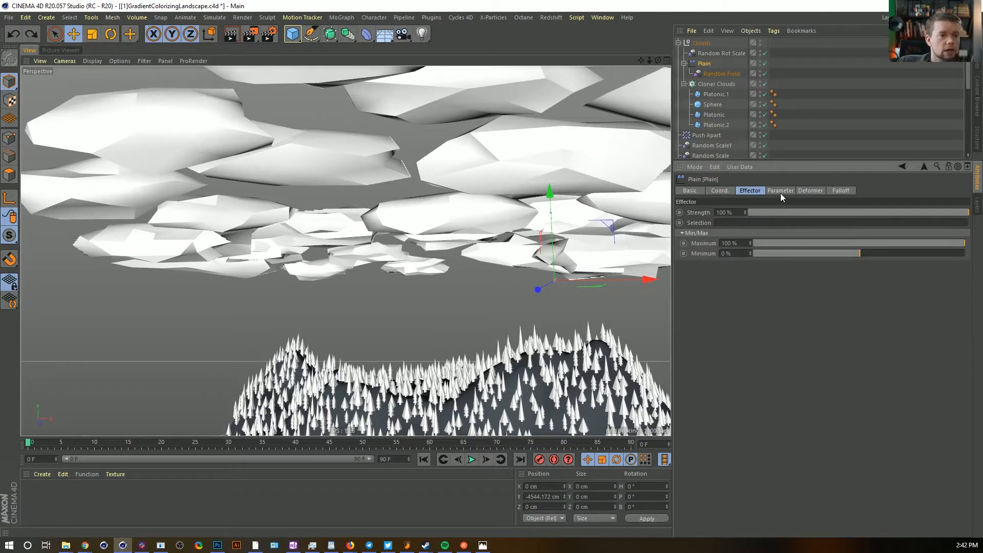
# Scale down the four source shapes in Cloner Clouds: Platonic.1, Sphere, Platonic and Platonic.2
pyautogui.click(717, 95)
pyautogui.keyDown('shift'); pyautogui.click(714, 124); pyautogui.keyUp('shift')
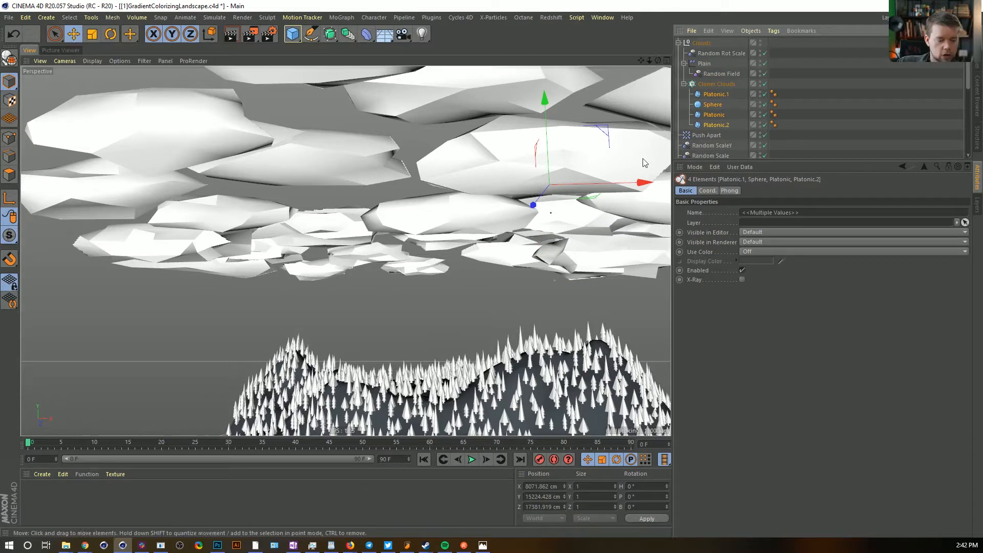
pyautogui.press('t')
pyautogui.moveTo(603, 149); pyautogui.dragTo(487, 208)
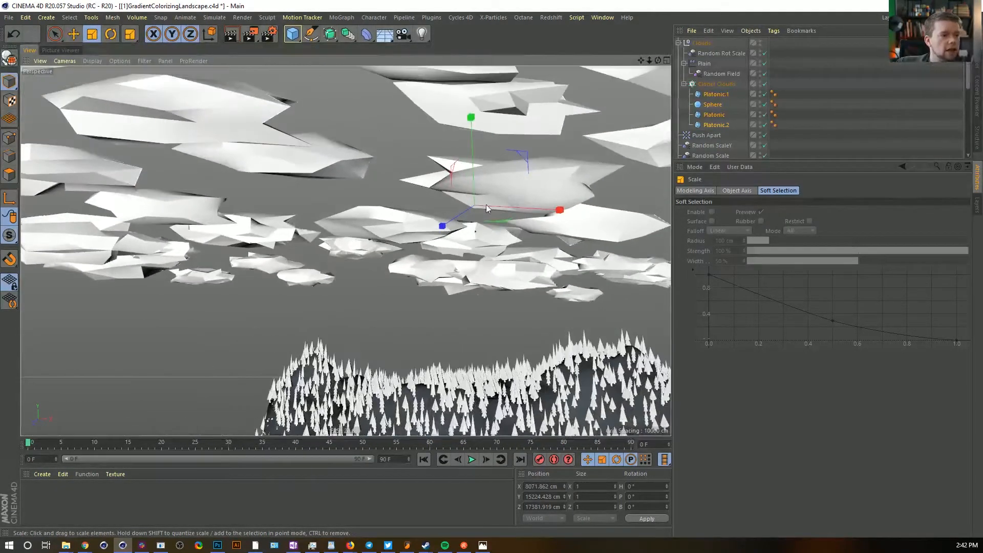
# Add a Subdivision Surface with both the editor and renderer subdivision levels set to 1
pyautogui.click(330, 35)
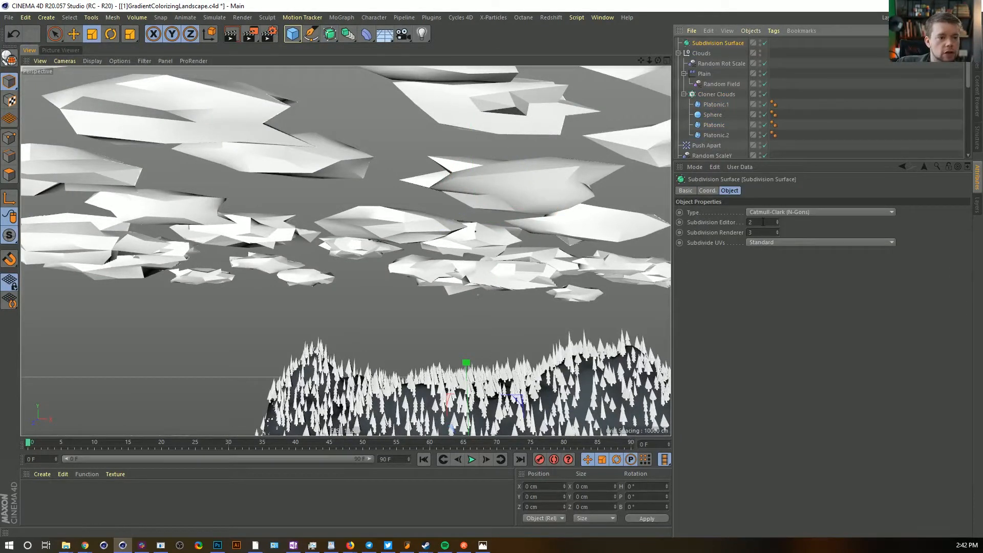
pyautogui.moveTo(762, 221); pyautogui.dragTo(711, 232)
pyautogui.write('1')
pyautogui.press('Tab')
pyautogui.write('1')
pyautogui.press('Return')
# Place the Subdivision Surface inside the Clouds group and make Cloner Clouds its child
pyautogui.click(709, 45)
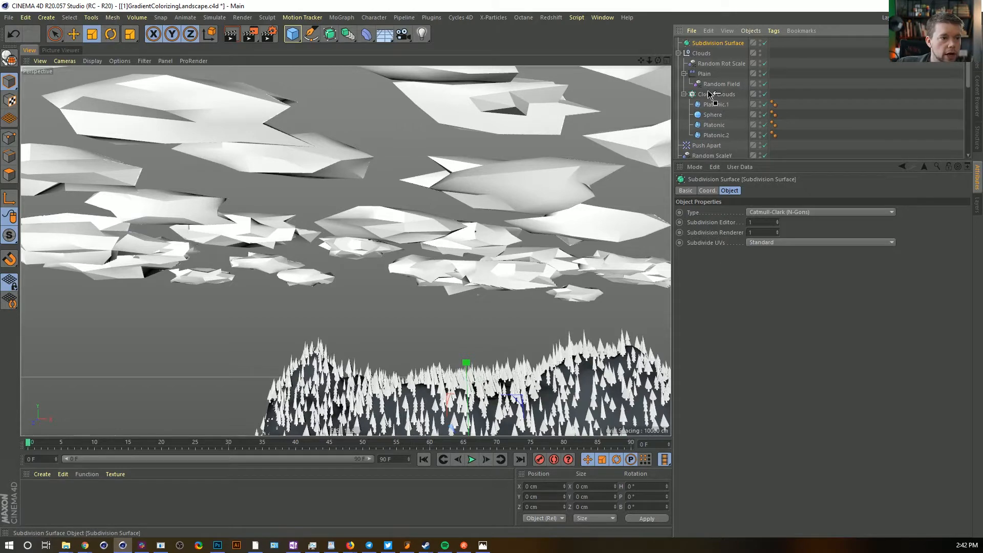
pyautogui.moveTo(700, 91); pyautogui.dragTo(732, 82)
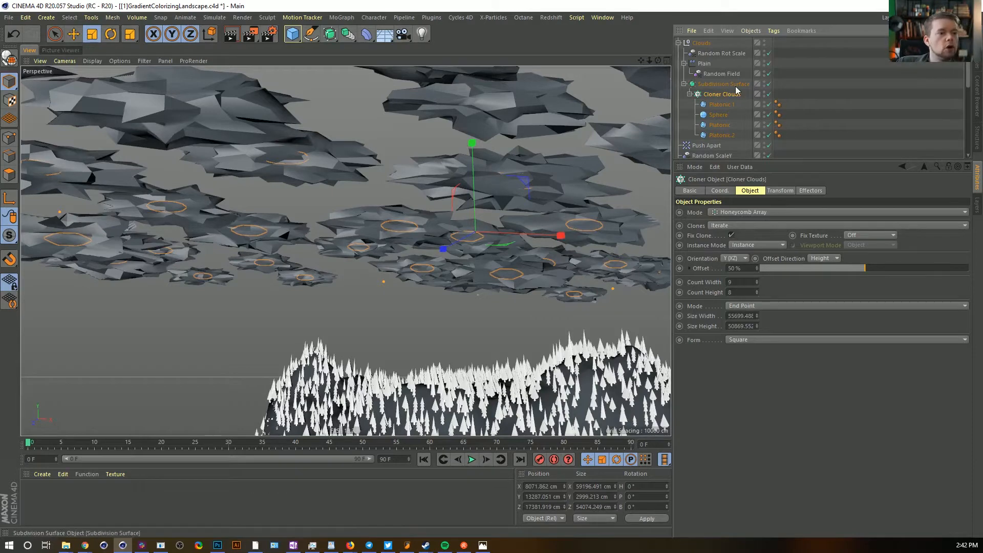
pyautogui.click(732, 84)
pyautogui.moveTo(497, 183)
pyautogui.keyDown('alt'); pyautogui.mouseDown()
pyautogui.moveTo(495, 196)
pyautogui.moveTo(478, 184)
pyautogui.mouseUp(); pyautogui.keyUp('alt')
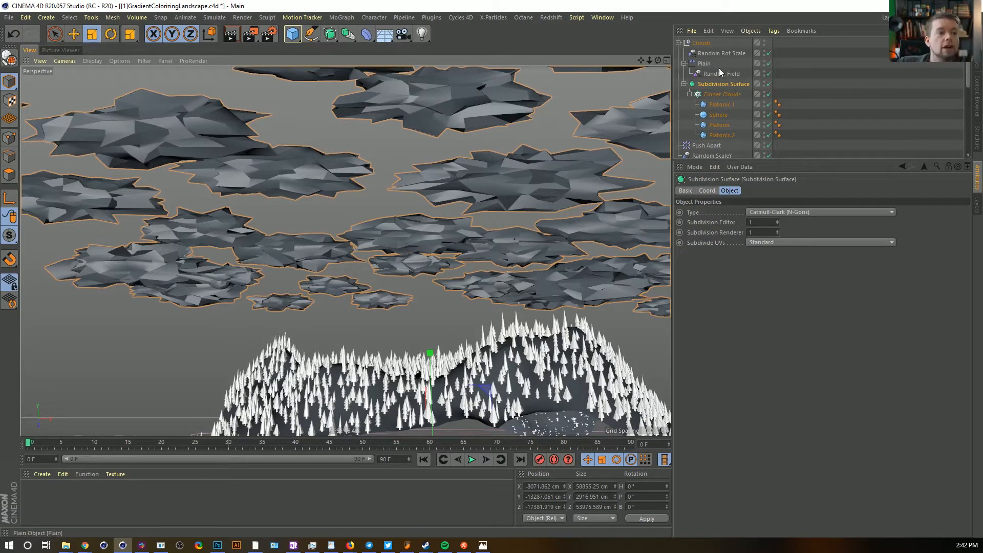
# Group Cloner Clouds in a null under the Subdivision Surface and move the Plain effector into that null above the cloner
pyautogui.click(714, 94)
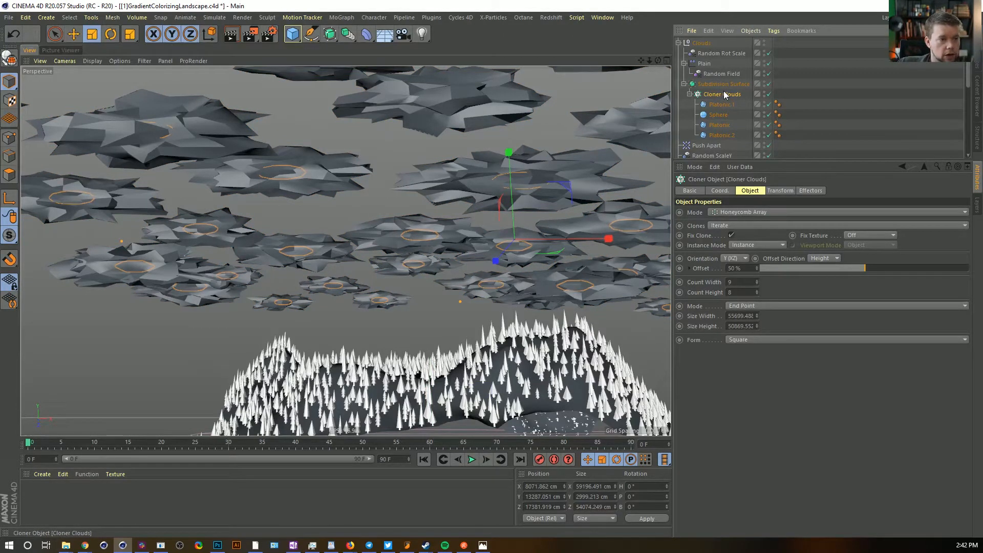
pyautogui.hotkey('alt', 'g')
pyautogui.click(690, 94)
pyautogui.moveTo(705, 64); pyautogui.dragTo(709, 101)
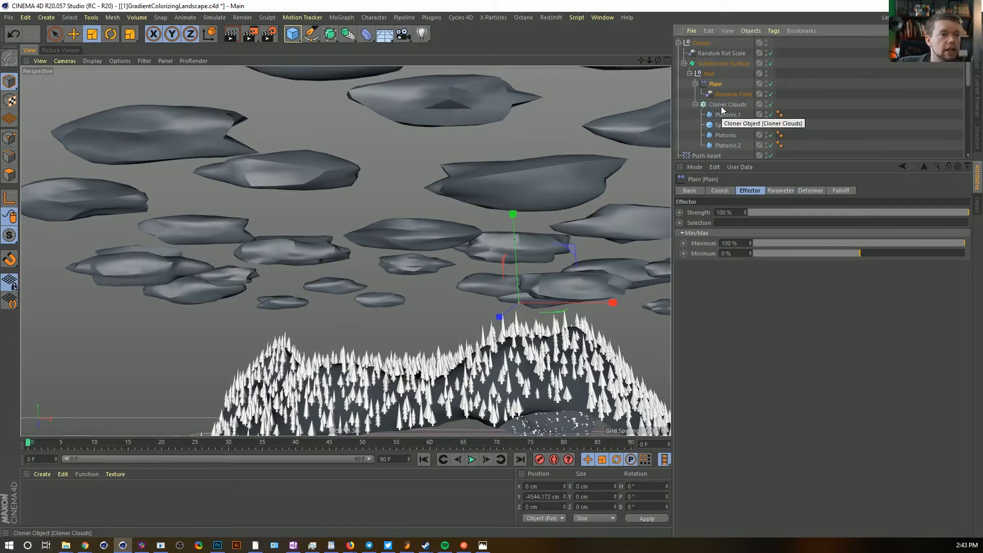
# Compare the cloud shapes with the Subdivision Surface switched off and on
pyautogui.click(771, 63)
pyautogui.click(770, 63)
pyautogui.click(770, 64)
pyautogui.click(771, 63)
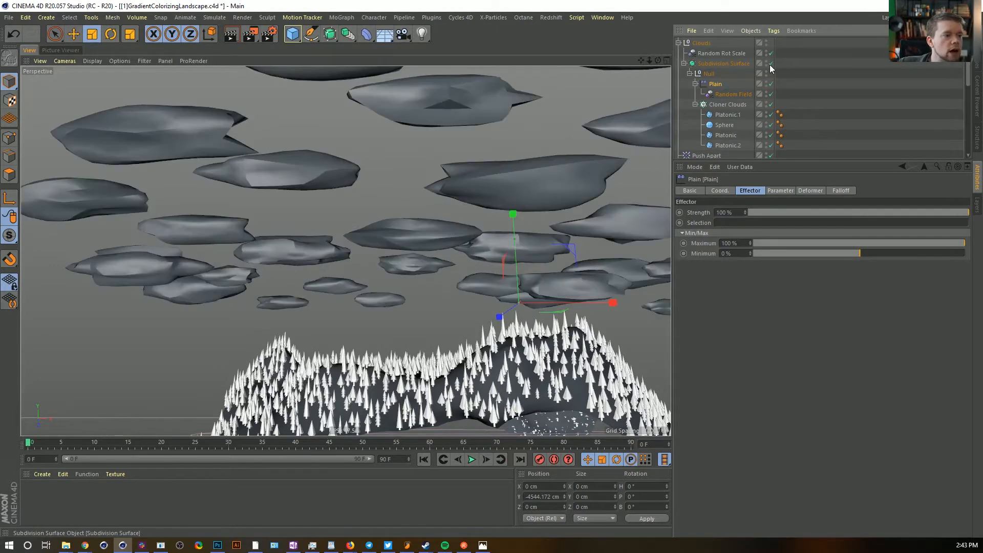
# Delete the Phong tags from the four source shapes in Cloner Clouds to give the clouds faceted shading
pyautogui.moveTo(781, 97); pyautogui.dragTo(781, 160)
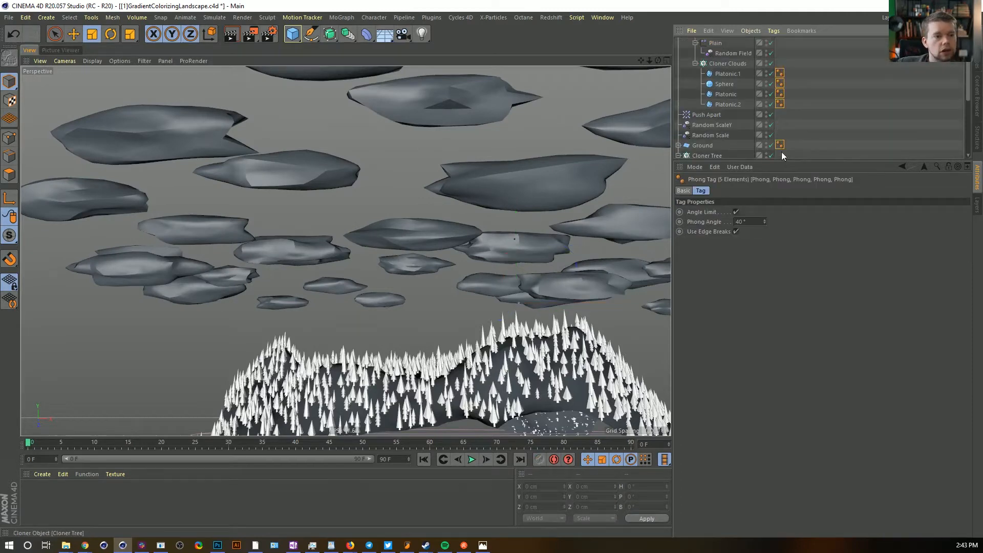
pyautogui.moveTo(782, 62); pyautogui.dragTo(780, 108)
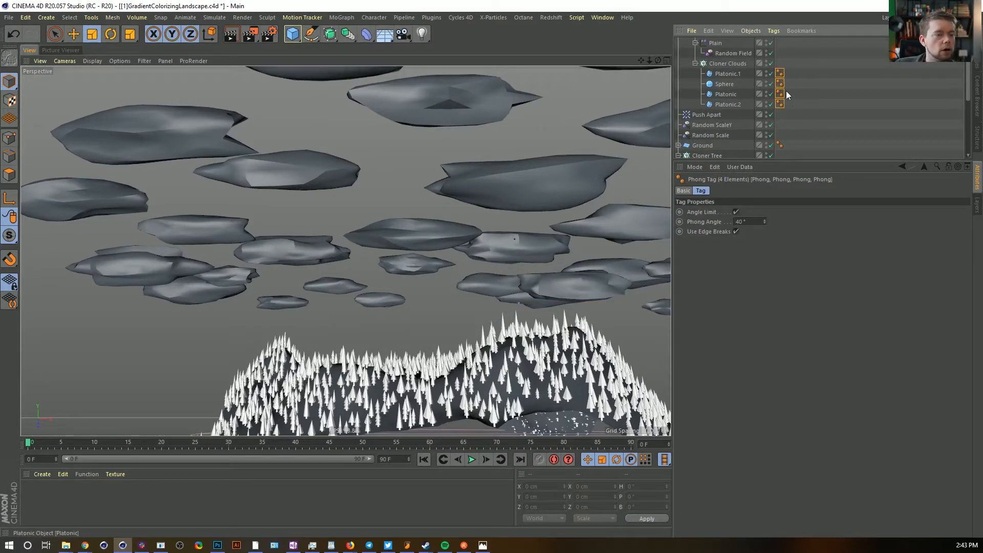
pyautogui.press('Delete')
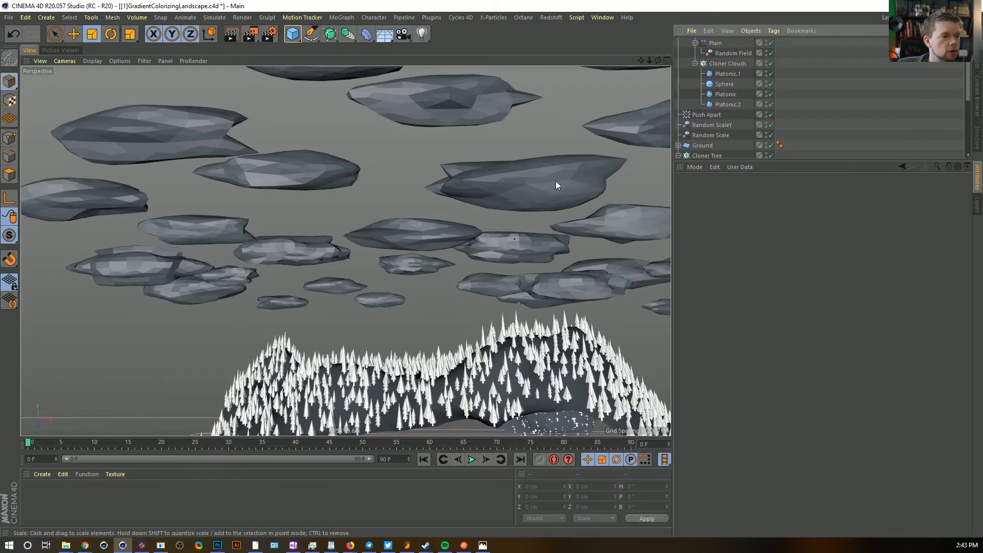
# Adjust the Plain effector's P.Z offset to about 1797 cm to refine the deformation of the clouds
pyautogui.scroll(3, 600, 175)
pyautogui.keyDown('alt'); pyautogui.moveTo(600, 175); pyautogui.dragTo(548, 179, button='right'); pyautogui.keyUp('alt')
pyautogui.moveTo(527, 167)
pyautogui.keyDown('alt'); pyautogui.mouseDown()
pyautogui.moveTo(544, 175)
pyautogui.moveTo(483, 176)
pyautogui.moveTo(527, 180)
pyautogui.moveTo(523, 204)
pyautogui.moveTo(519, 196)
pyautogui.mouseUp(); pyautogui.keyUp('alt')
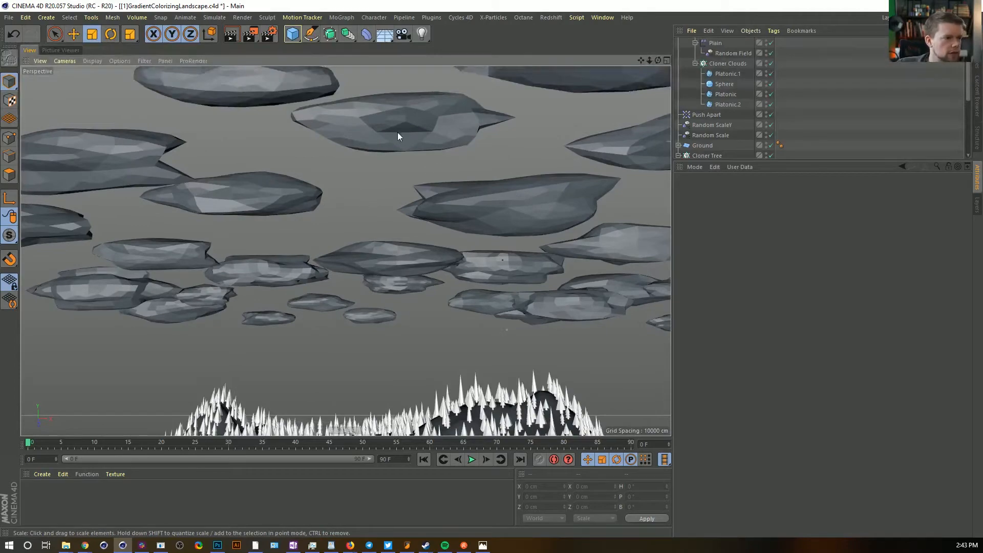
pyautogui.keyDown('alt'); pyautogui.moveTo(528, 214); pyautogui.dragTo(563, 206); pyautogui.keyUp('alt')
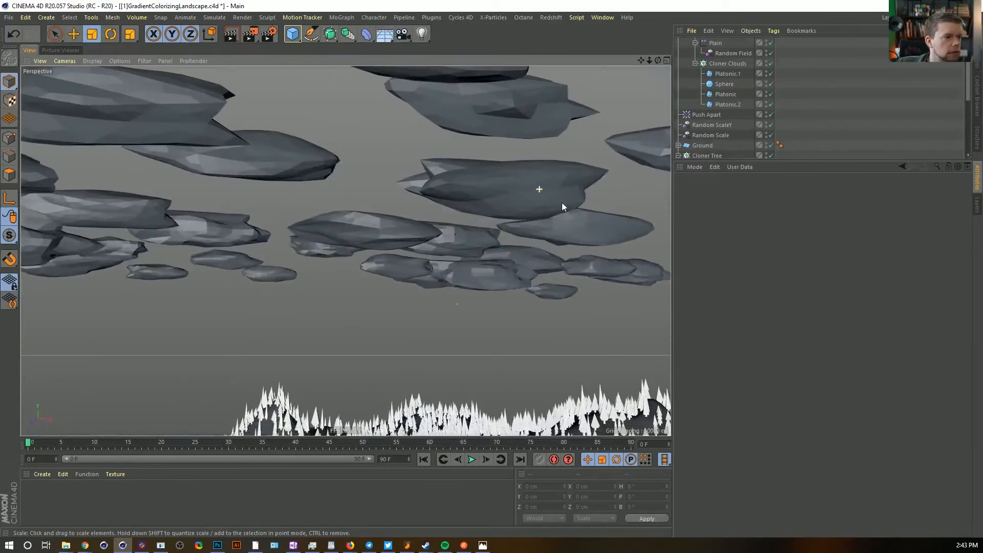
pyautogui.scroll(2, 726, 53)
pyautogui.click(714, 84)
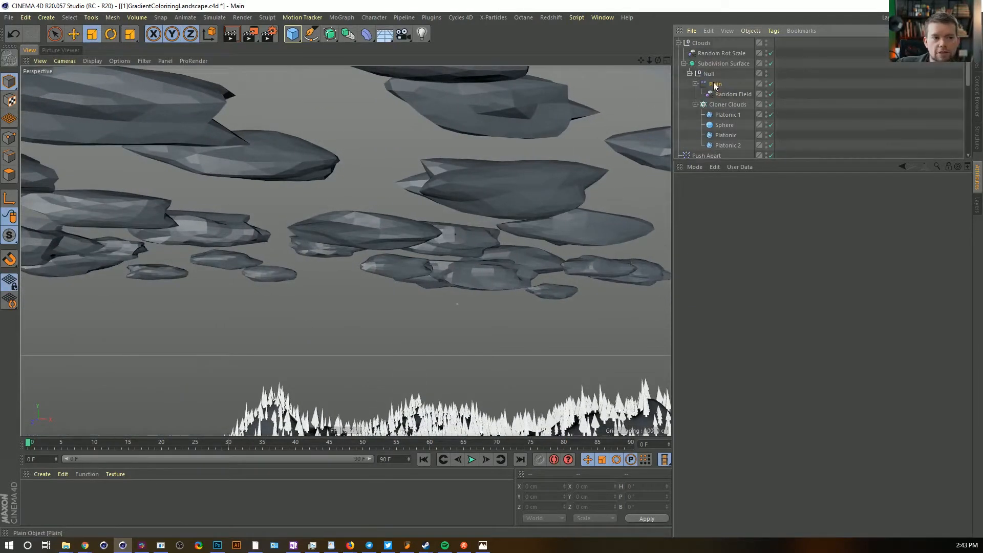
pyautogui.click(779, 190)
pyautogui.moveTo(745, 261)
pyautogui.mouseDown()
pyautogui.moveTo(745, 223)
pyautogui.moveTo(746, 252)
pyautogui.mouseUp()
# Add a cube to the landscape and raise it to about Y 3209 cm so it sits among the trees
pyautogui.moveTo(543, 230)
pyautogui.keyDown('alt'); pyautogui.mouseDown()
pyautogui.moveTo(484, 208)
pyautogui.moveTo(527, 221)
pyautogui.moveTo(553, 296)
pyautogui.moveTo(597, 276)
pyautogui.moveTo(551, 281)
pyautogui.moveTo(543, 230)
pyautogui.moveTo(522, 278)
pyautogui.moveTo(497, 236)
pyautogui.mouseUp(); pyautogui.keyUp('alt')
pyautogui.moveTo(431, 200)
pyautogui.keyDown('alt'); pyautogui.mouseDown()
pyautogui.moveTo(433, 217)
pyautogui.moveTo(430, 198)
pyautogui.mouseUp(); pyautogui.keyUp('alt')
pyautogui.keyDown('alt'); pyautogui.moveTo(414, 317); pyautogui.dragTo(524, 279, button='right'); pyautogui.keyUp('alt')
pyautogui.keyDown('alt'); pyautogui.moveTo(433, 299); pyautogui.dragTo(462, 330); pyautogui.keyUp('alt')
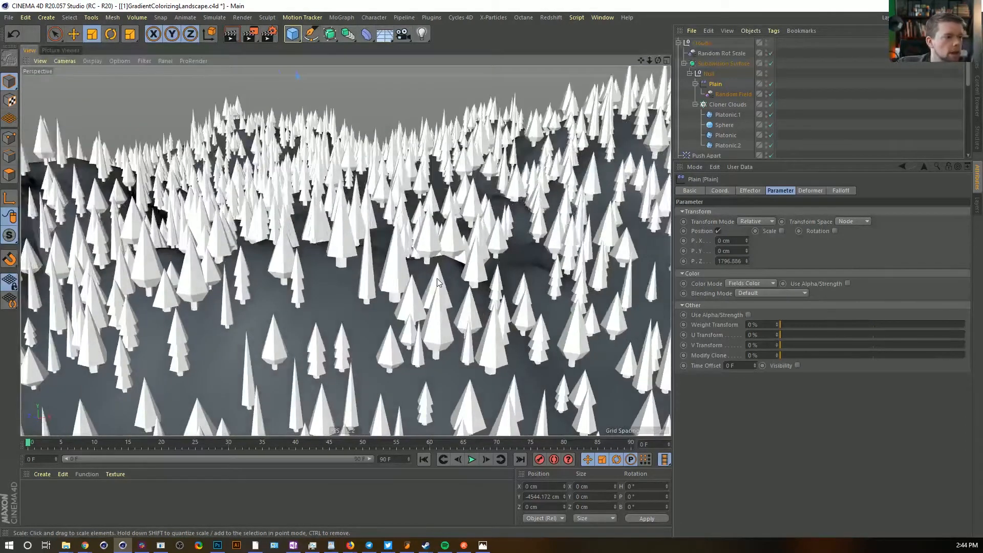
pyautogui.keyDown('alt'); pyautogui.moveTo(444, 212); pyautogui.dragTo(396, 293); pyautogui.keyUp('alt')
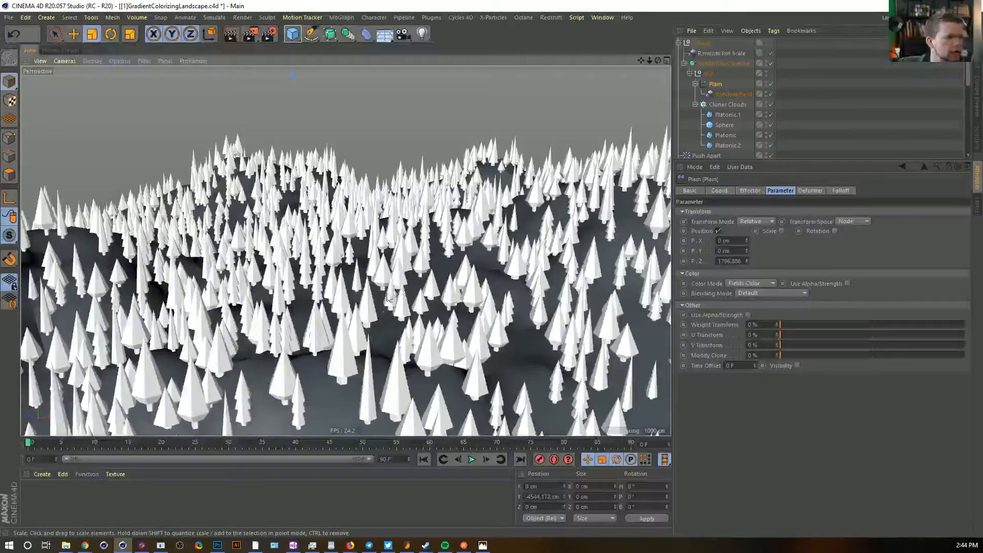
pyautogui.click(293, 36)
pyautogui.click(382, 49)
pyautogui.press('e')
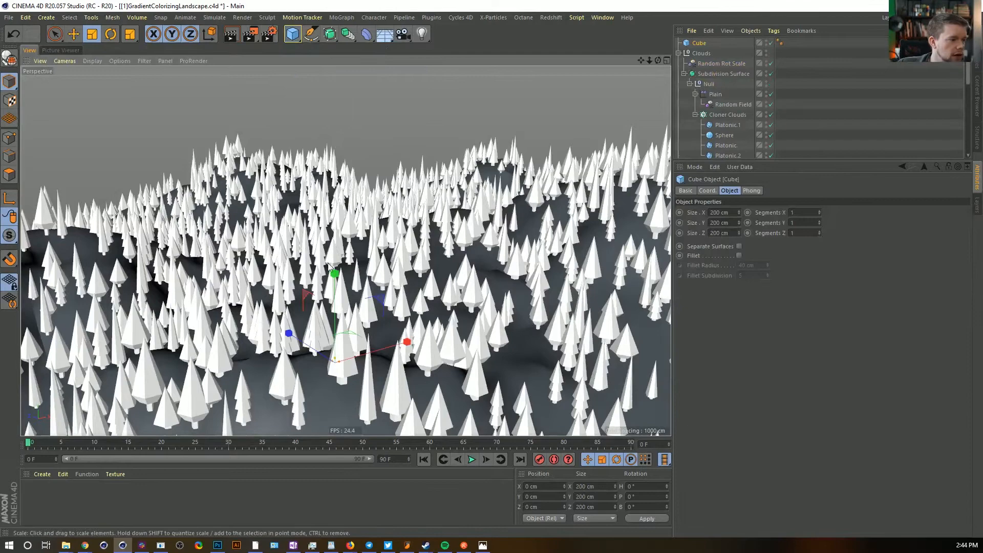
pyautogui.moveTo(331, 279); pyautogui.dragTo(377, 197)
pyautogui.keyDown('alt'); pyautogui.moveTo(377, 197); pyautogui.dragTo(456, 302, button='middle'); pyautogui.keyUp('alt')
pyautogui.keyDown('alt'); pyautogui.moveTo(455, 302); pyautogui.dragTo(484, 296, button='right'); pyautogui.keyUp('alt')
pyautogui.keyDown('alt'); pyautogui.moveTo(485, 294); pyautogui.dragTo(451, 242, button='middle'); pyautogui.keyUp('alt')
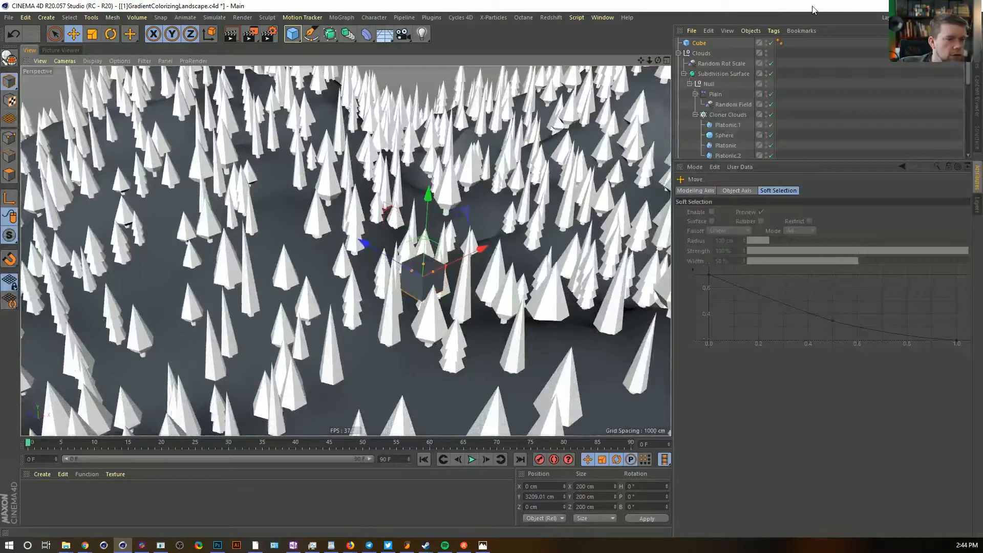
# Set the cube's X and Z sizes to 300 cm after trying 400 cm for scale against the trees
pyautogui.click(698, 44)
pyautogui.click(714, 213)
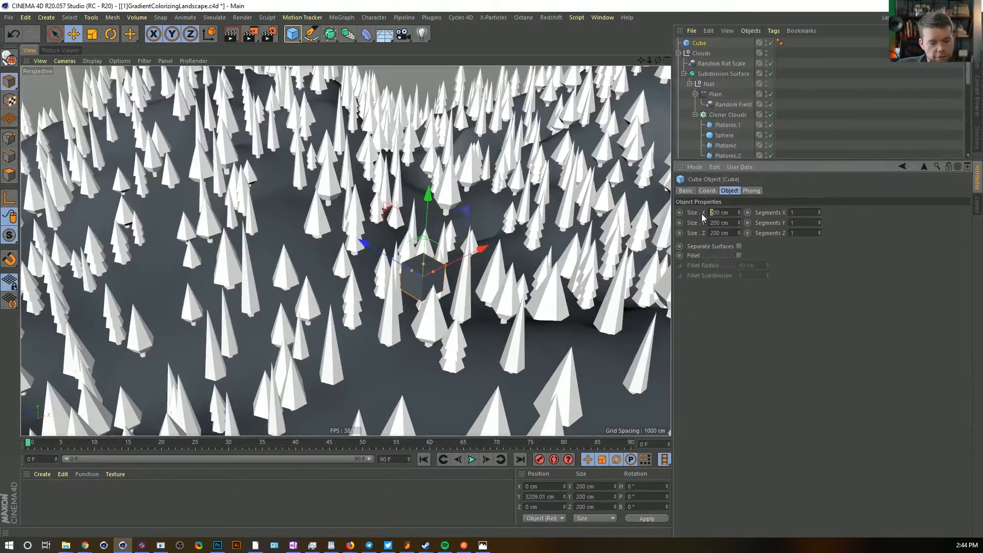
pyautogui.write('4')
pyautogui.click(739, 362)
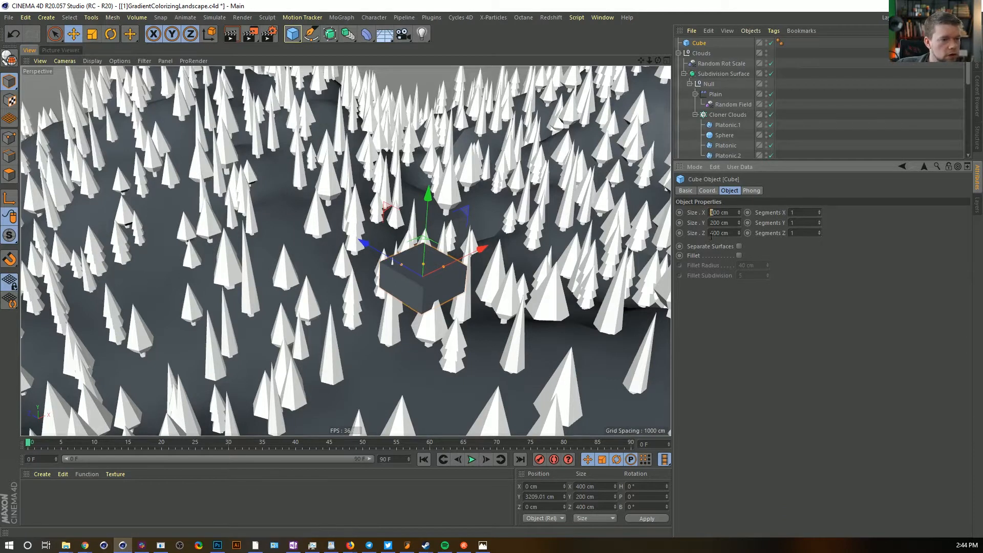
pyautogui.moveTo(714, 233); pyautogui.dragTo(687, 269)
pyautogui.write('3')
pyautogui.press('Return')
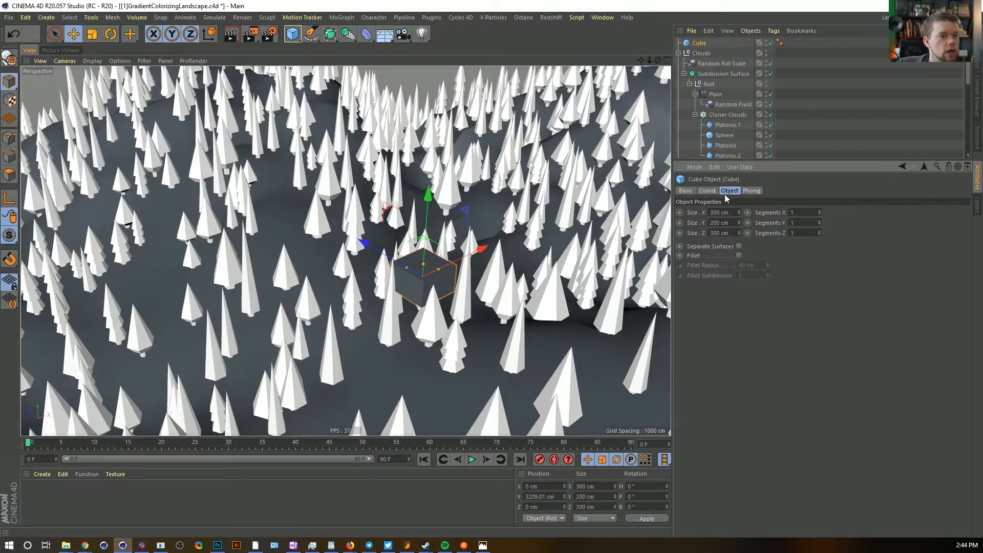
# Remove the cube from the landscape scene and paste it into a new empty project
pyautogui.keyDown('ctrl'); pyautogui.click(698, 41); pyautogui.keyUp('ctrl')
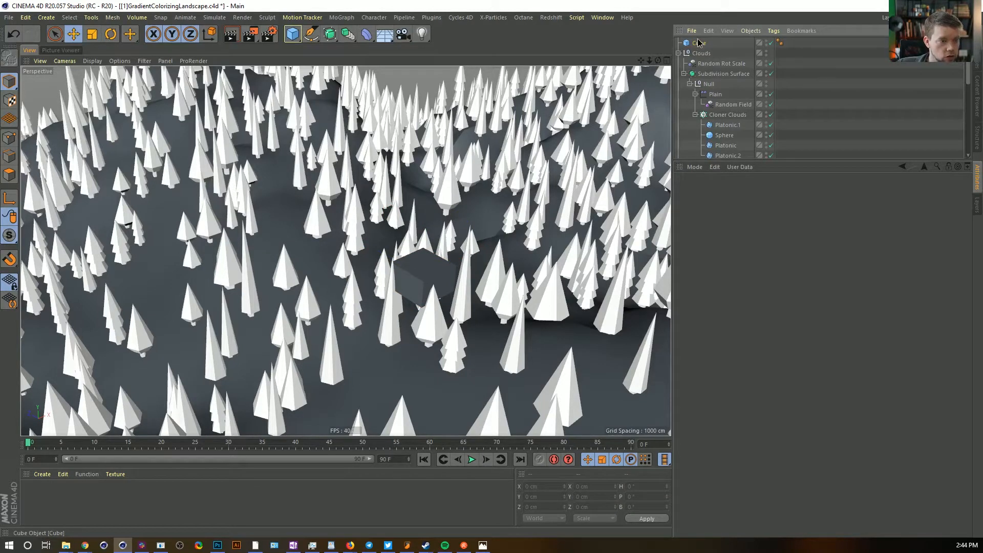
pyautogui.click(698, 42)
pyautogui.press('Delete')
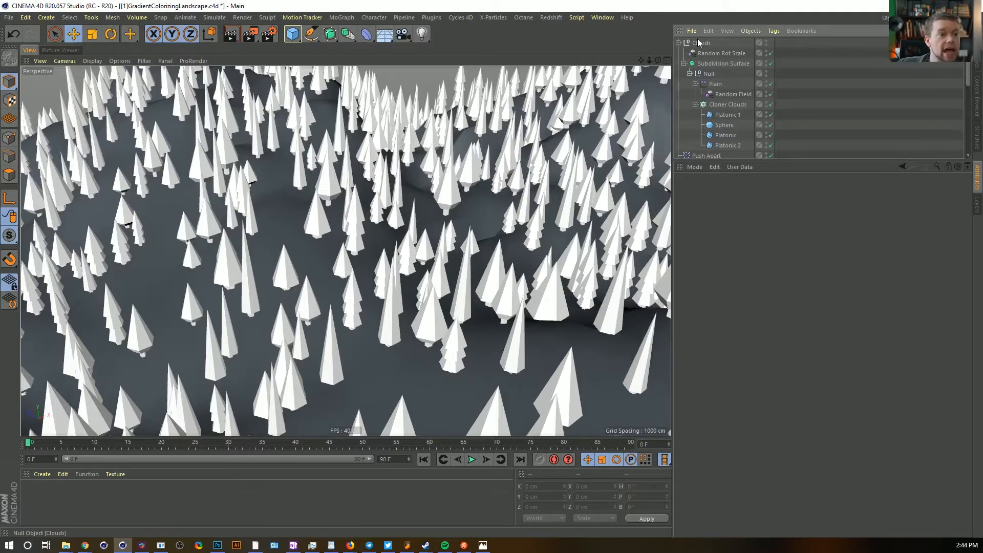
pyautogui.hotkey('ctrl', 'n')
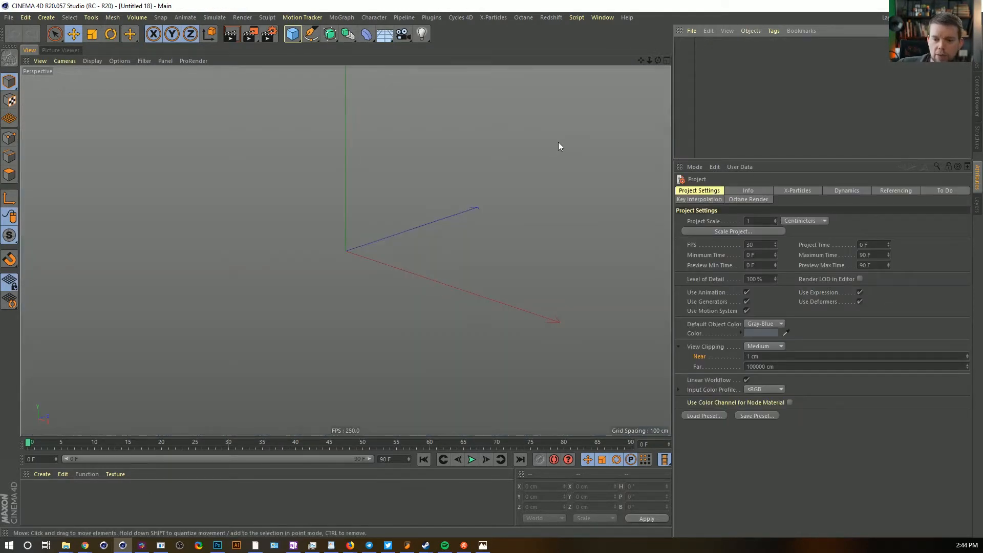
pyautogui.hotkey('ctrl', 'v')
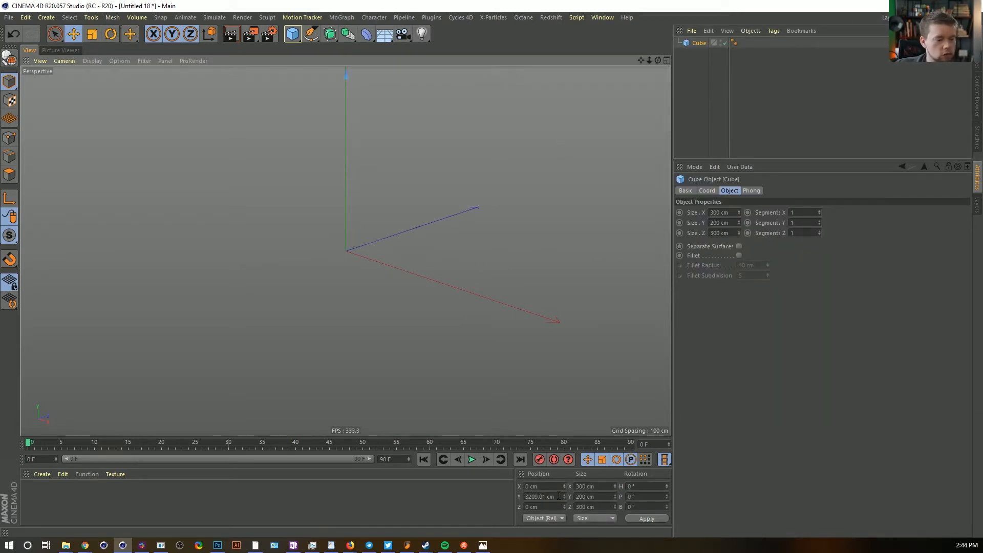
# Set the cube's Y size to 300 cm and its Y position to 150 cm so it rests on the ground plane
pyautogui.moveTo(556, 496); pyautogui.dragTo(493, 488)
pyautogui.write('0')
pyautogui.press('Return')
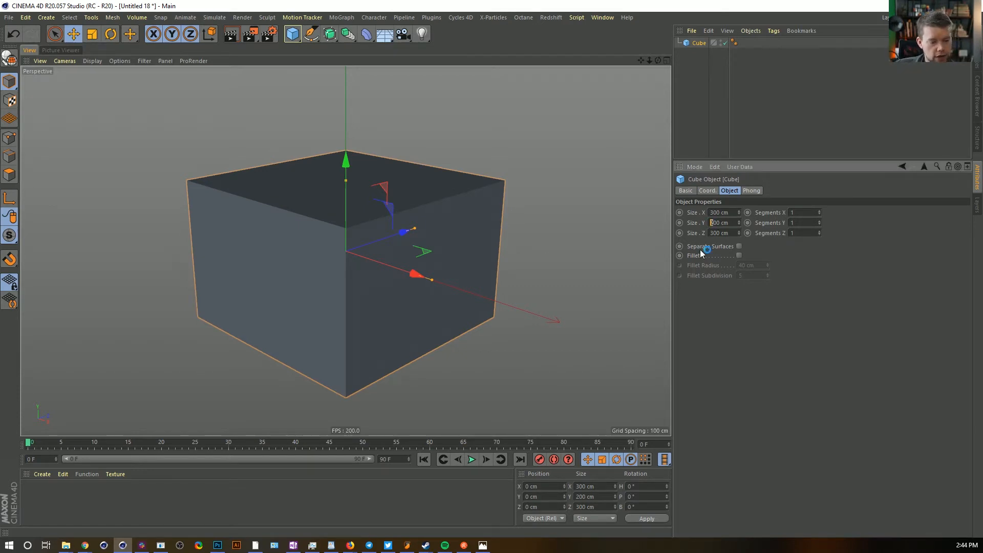
pyautogui.write('3')
pyautogui.press('Return')
pyautogui.keyDown('alt'); pyautogui.moveTo(517, 204); pyautogui.dragTo(467, 213, button='right'); pyautogui.keyUp('alt')
pyautogui.keyDown('alt'); pyautogui.moveTo(467, 213); pyautogui.dragTo(470, 243, button='middle'); pyautogui.keyUp('alt')
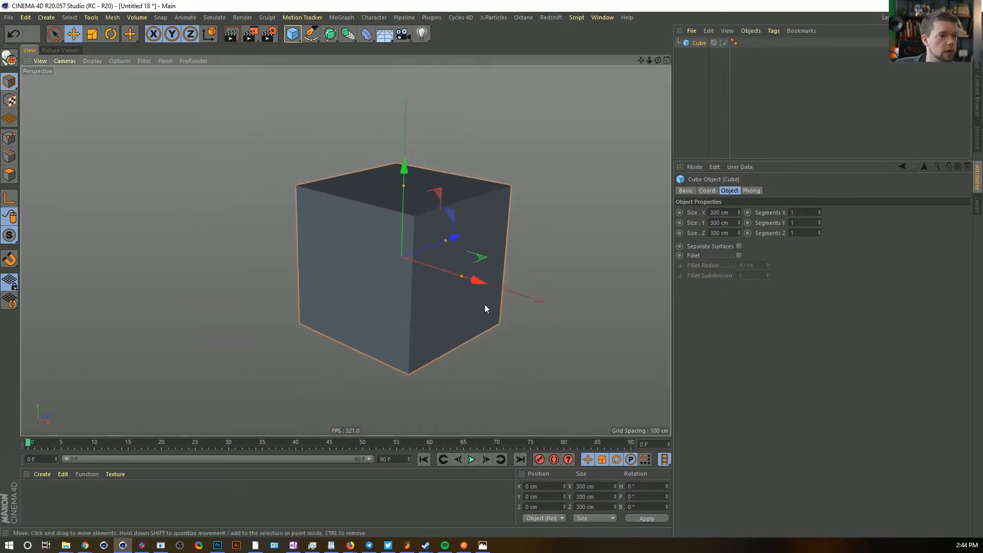
pyautogui.moveTo(547, 497); pyautogui.dragTo(472, 490)
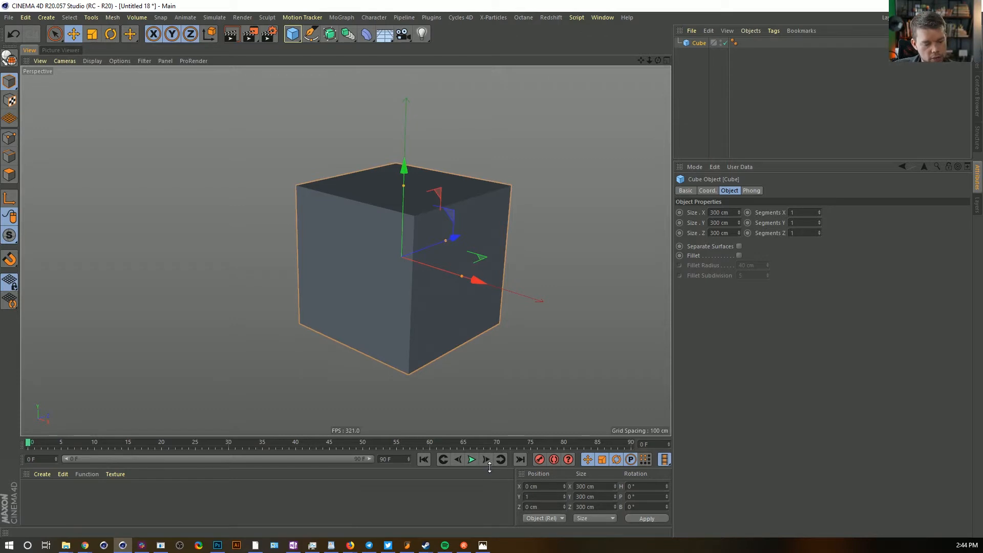
pyautogui.press('Return')
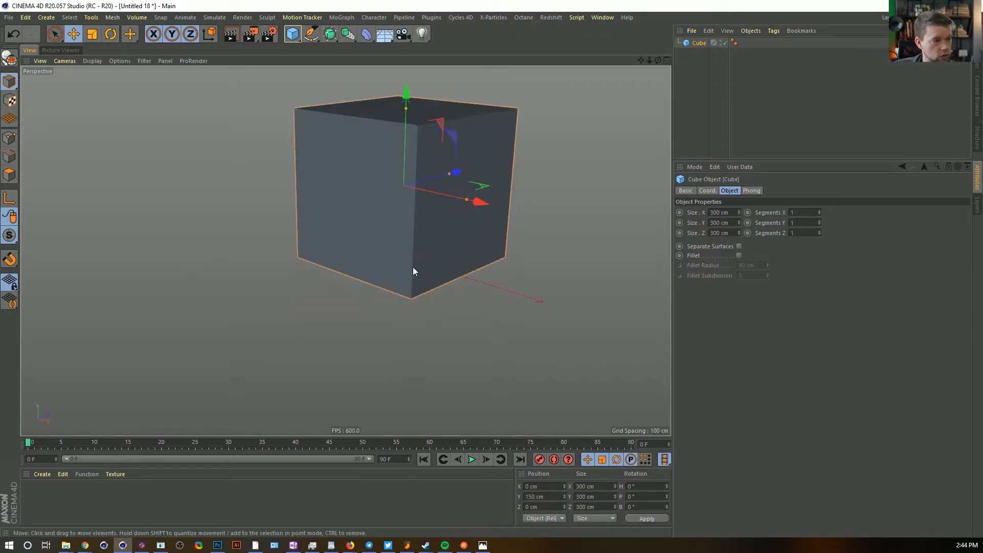
# Make the cube editable and select its top polygon with the Live Selection tool
pyautogui.press('c')
pyautogui.click(10, 176)
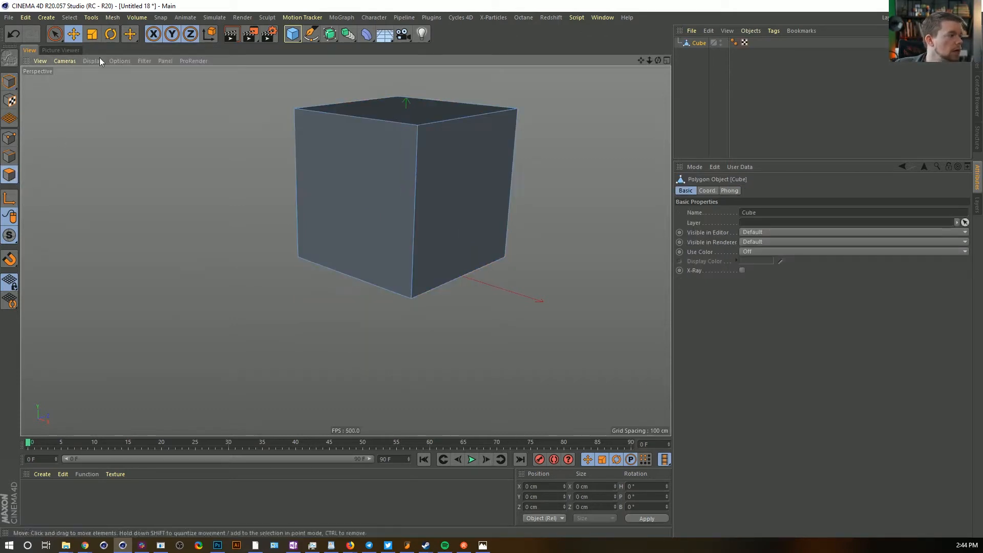
pyautogui.click(56, 34)
pyautogui.keyDown('alt'); pyautogui.moveTo(405, 148); pyautogui.dragTo(373, 308, button='middle'); pyautogui.keyUp('alt')
pyautogui.click(415, 268)
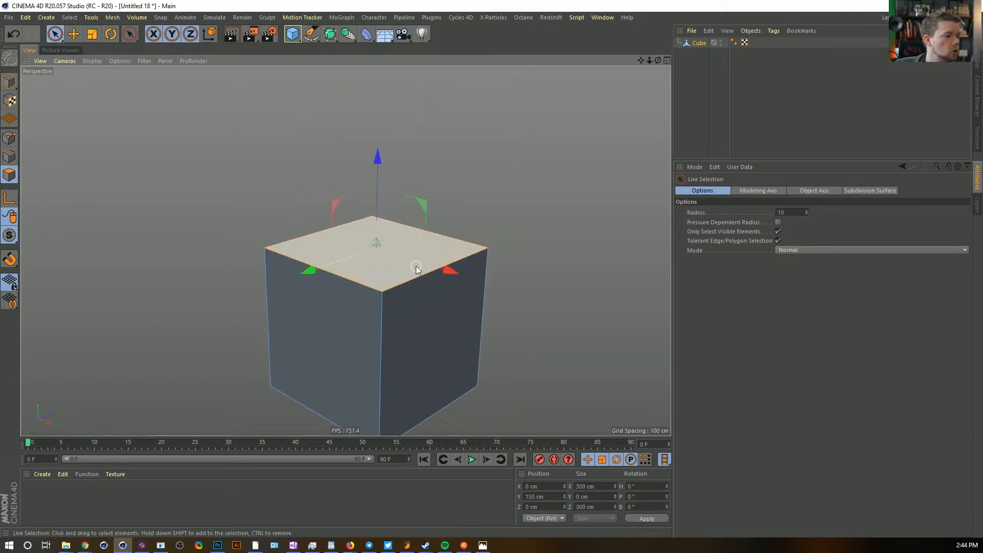
# Extrude the cube's top polygon upward three times by 300 cm each to build a tall segmented column
pyautogui.keyDown('alt'); pyautogui.moveTo(415, 267); pyautogui.dragTo(377, 278, button='right'); pyautogui.keyUp('alt')
pyautogui.keyDown('alt'); pyautogui.moveTo(377, 279); pyautogui.dragTo(401, 332); pyautogui.keyUp('alt')
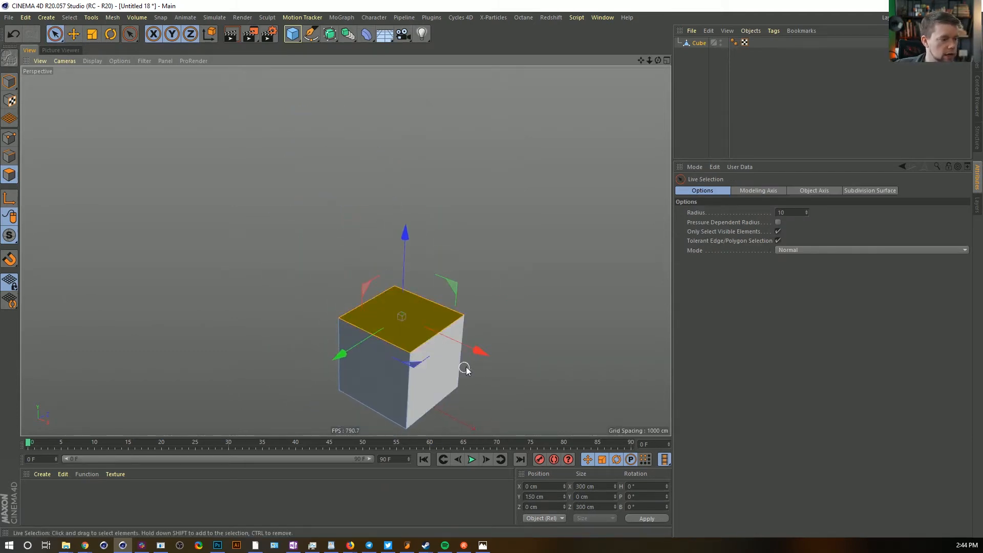
pyautogui.press('d')
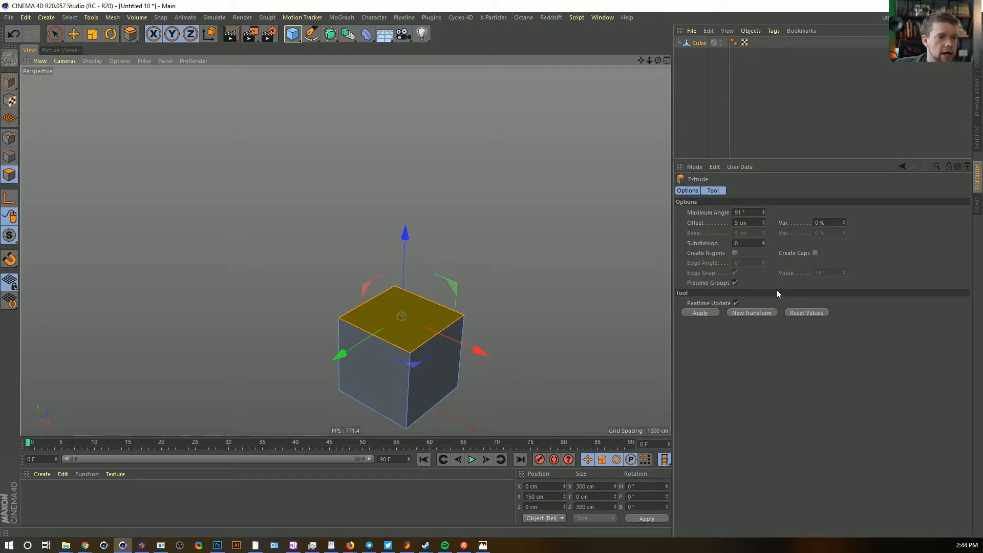
pyautogui.doubleClick(750, 223)
pyautogui.write('3')
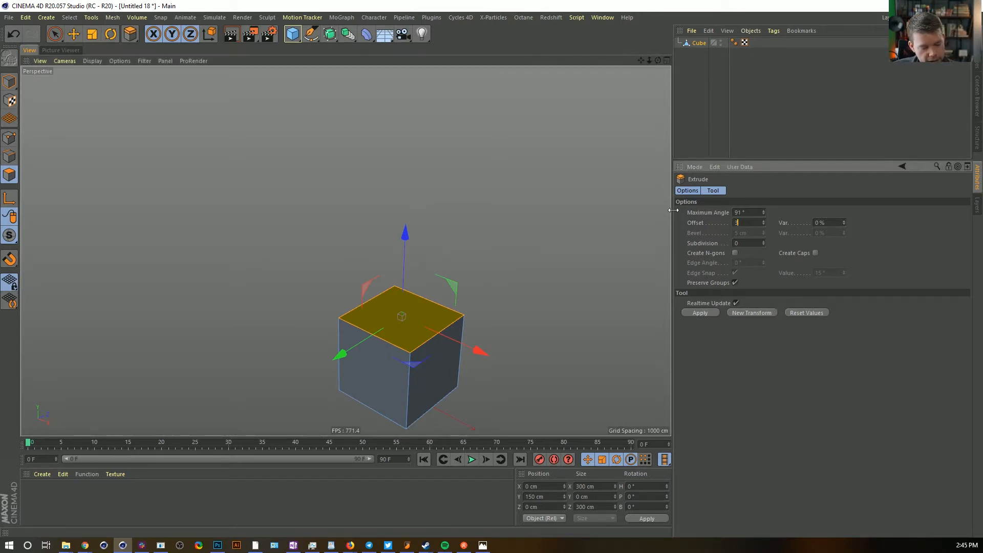
pyautogui.write('00')
pyautogui.click(714, 314)
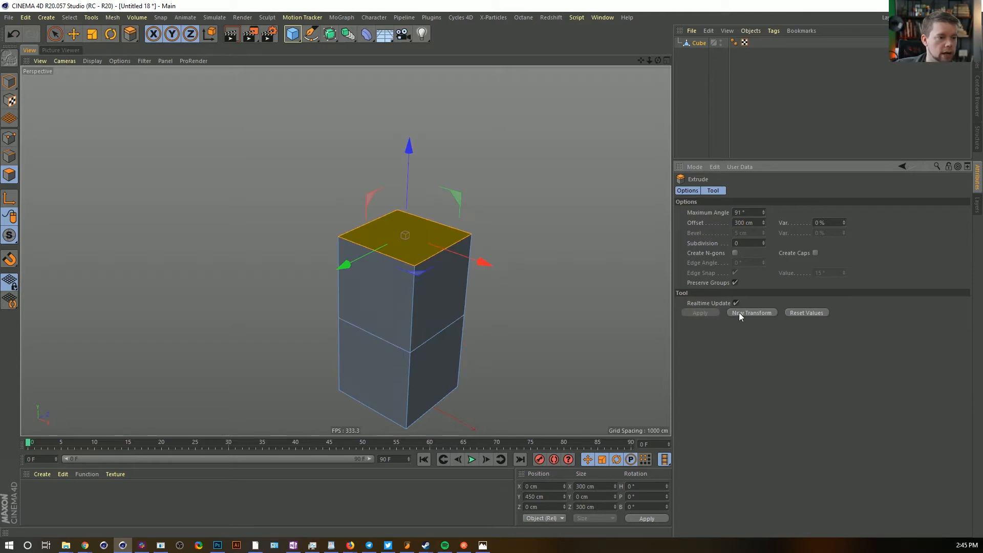
pyautogui.click(739, 313)
pyautogui.click(739, 314)
pyautogui.scroll(-3, 468, 224)
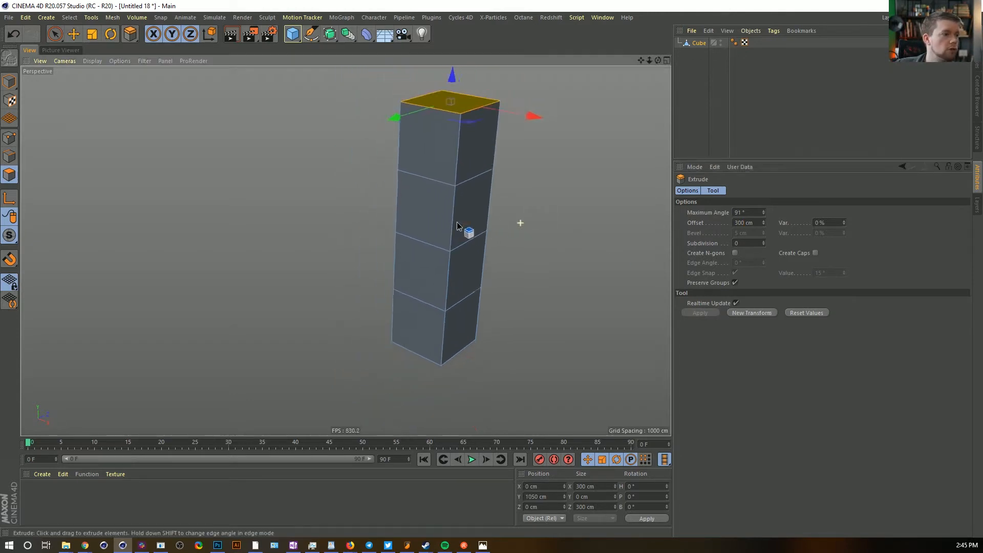
# Widen the column's top polygon outward using Extrude Inner with an offset of about -21 cm
pyautogui.keyDown('alt'); pyautogui.moveTo(432, 244); pyautogui.dragTo(482, 195, button='right'); pyautogui.keyUp('alt')
pyautogui.keyDown('alt'); pyautogui.moveTo(484, 192); pyautogui.dragTo(471, 242, button='middle'); pyautogui.keyUp('alt')
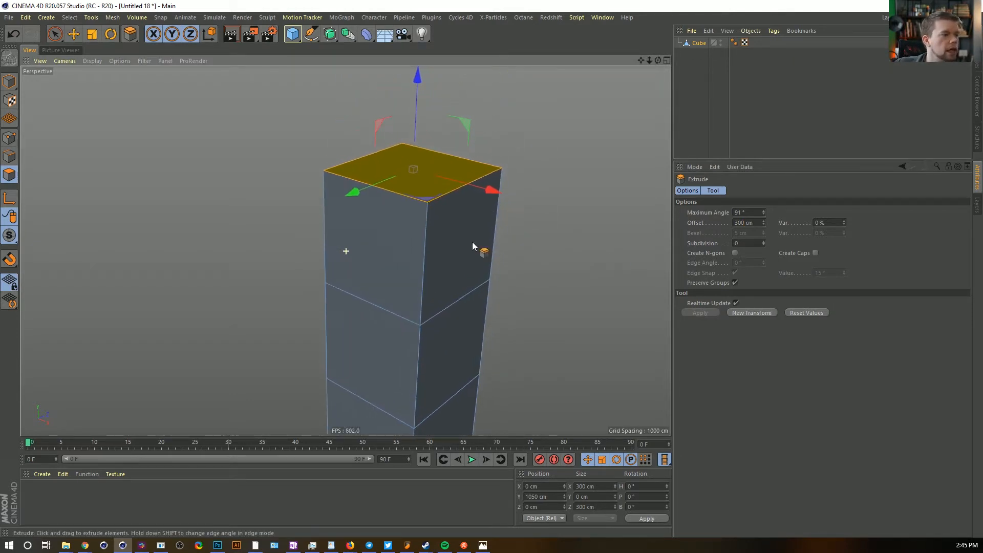
pyautogui.press('i')
pyautogui.moveTo(434, 251)
pyautogui.mouseDown()
pyautogui.moveTo(412, 251)
pyautogui.moveTo(424, 251)
pyautogui.mouseUp()
pyautogui.keyDown('alt'); pyautogui.moveTo(422, 243); pyautogui.dragTo(461, 236, button='right'); pyautogui.keyUp('alt')
pyautogui.keyDown('alt'); pyautogui.moveTo(462, 240); pyautogui.dragTo(473, 299, button='middle'); pyautogui.keyUp('alt')
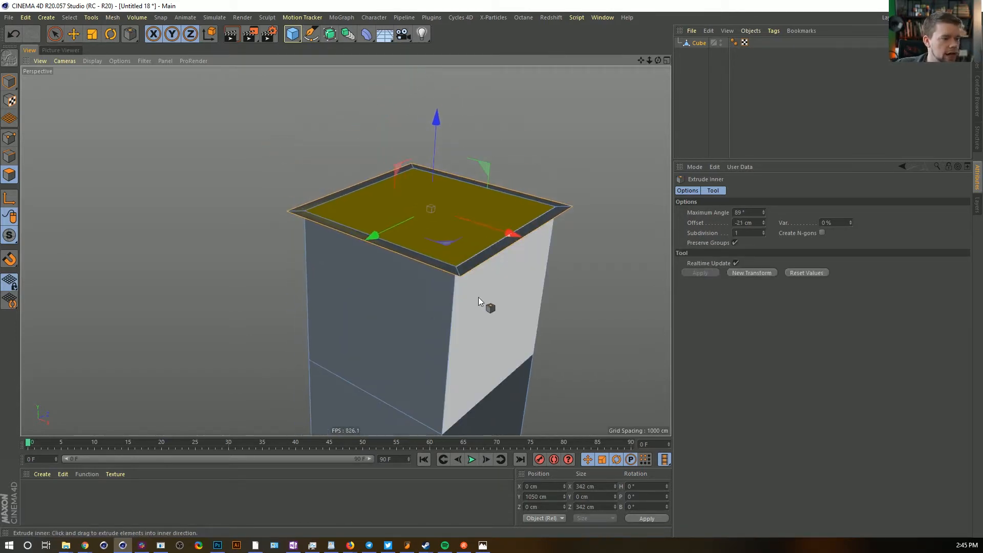
# Raise the widened top polygon about 10 cm and flare it further with an Extrude Inner offset of about -105.9 cm
pyautogui.press('d')
pyautogui.moveTo(487, 312); pyautogui.dragTo(443, 342)
pyautogui.press('i')
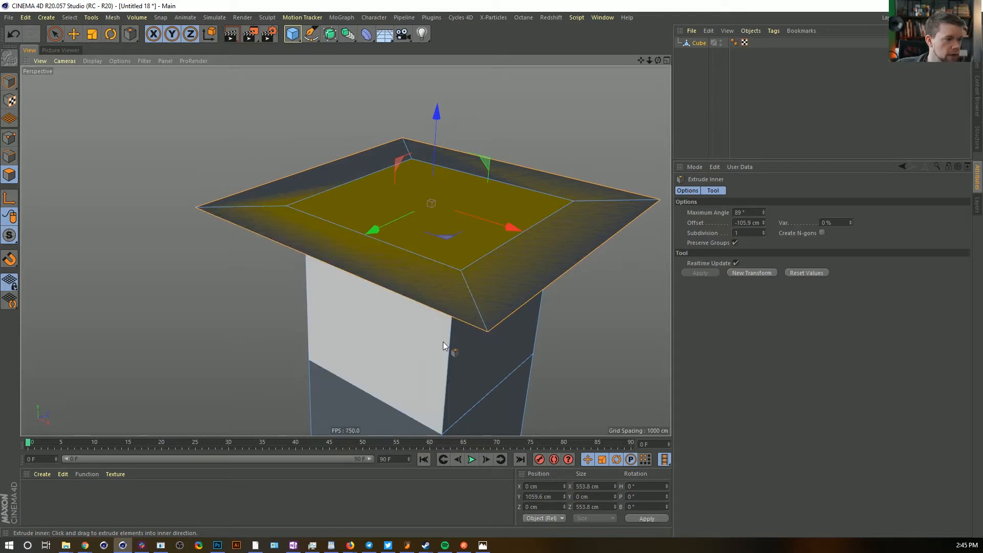
# Build the ledge's rim with a -17.2 cm extrusion, an Extrude Inner of -24.5 cm and an upward extrusion of about 35 cm
pyautogui.press('d')
pyautogui.moveTo(593, 245); pyautogui.dragTo(585, 247)
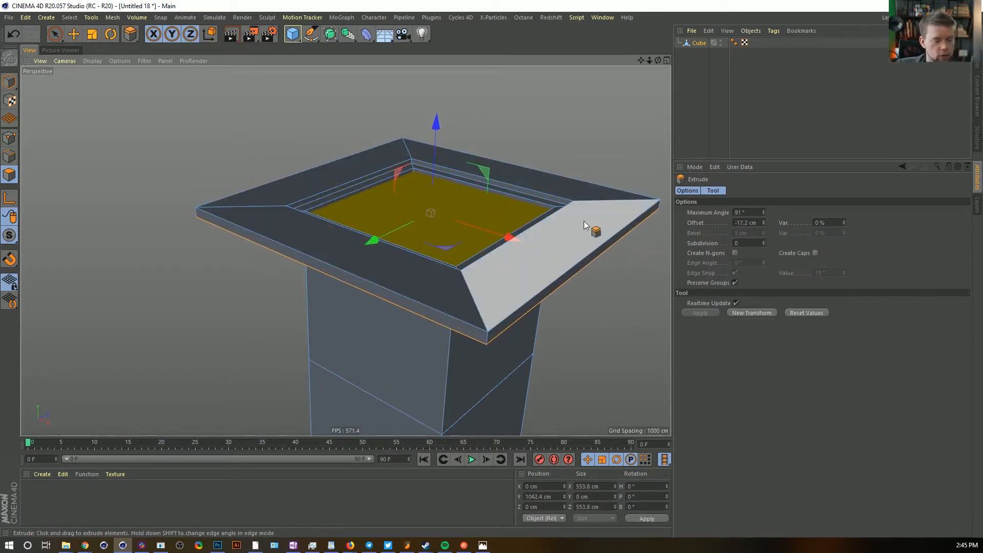
pyautogui.press('i')
pyautogui.moveTo(566, 325); pyautogui.dragTo(558, 326)
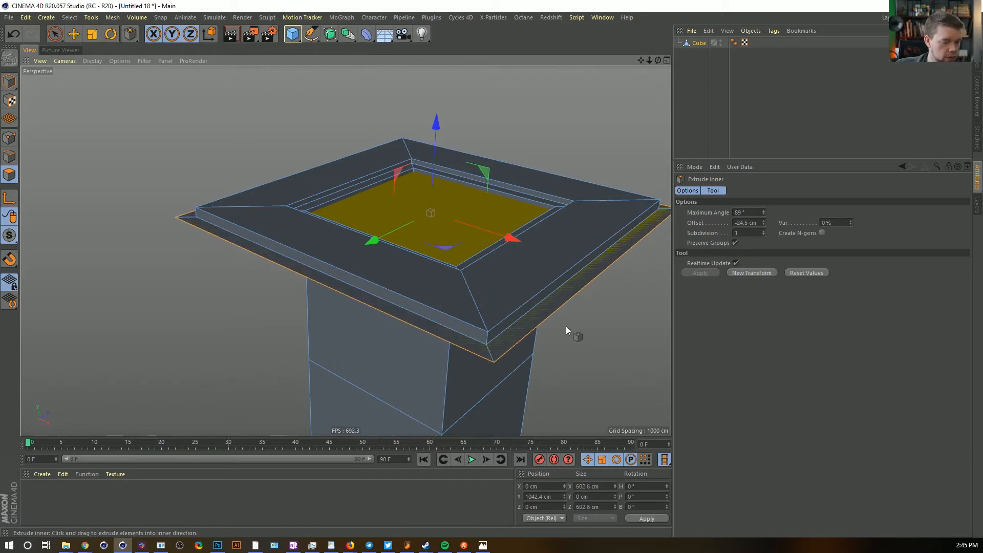
pyautogui.press('d')
pyautogui.moveTo(528, 361); pyautogui.dragTo(523, 323)
# Try insetting and raising the ledge's top polygon with a further 8.6 cm inset, and undo back to the plain ledge
pyautogui.press('i')
pyautogui.moveTo(504, 274)
pyautogui.mouseDown()
pyautogui.moveTo(490, 270)
pyautogui.moveTo(520, 270)
pyautogui.mouseUp()
pyautogui.press('d')
pyautogui.press('i')
pyautogui.moveTo(576, 201); pyautogui.dragTo(579, 201)
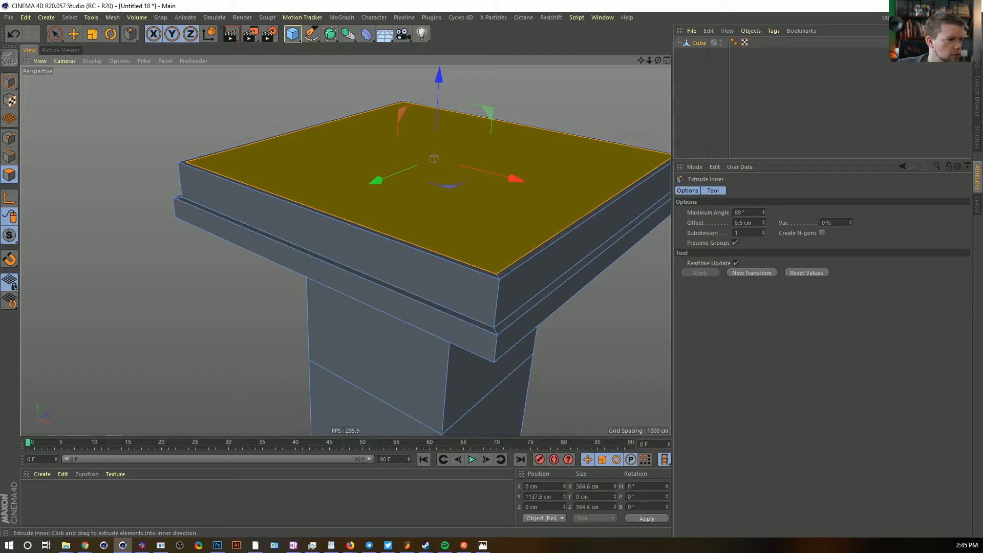
pyautogui.moveTo(579, 200); pyautogui.dragTo(585, 204)
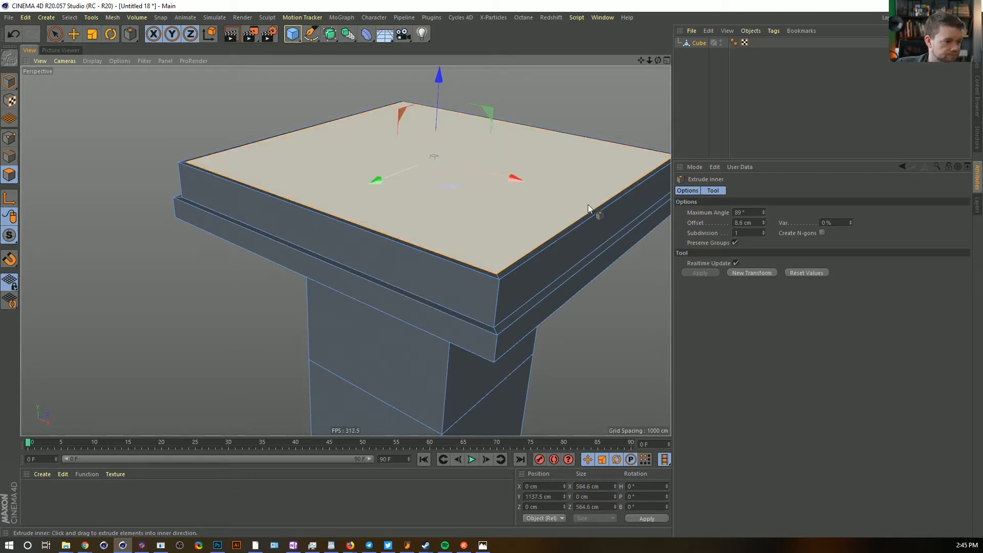
pyautogui.hotkey('ctrl', 'z')
pyautogui.hotkey('ctrl', 'z')
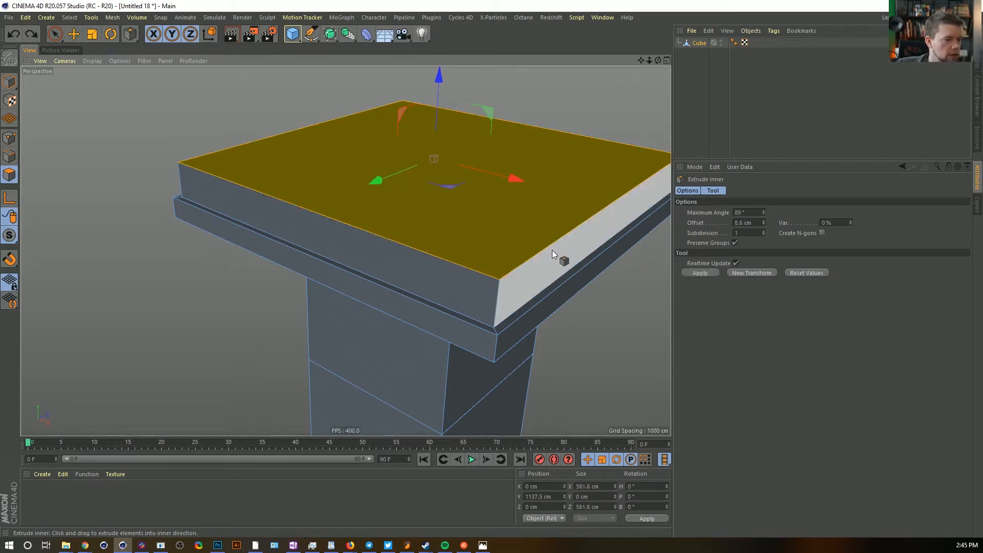
pyautogui.click(585, 212)
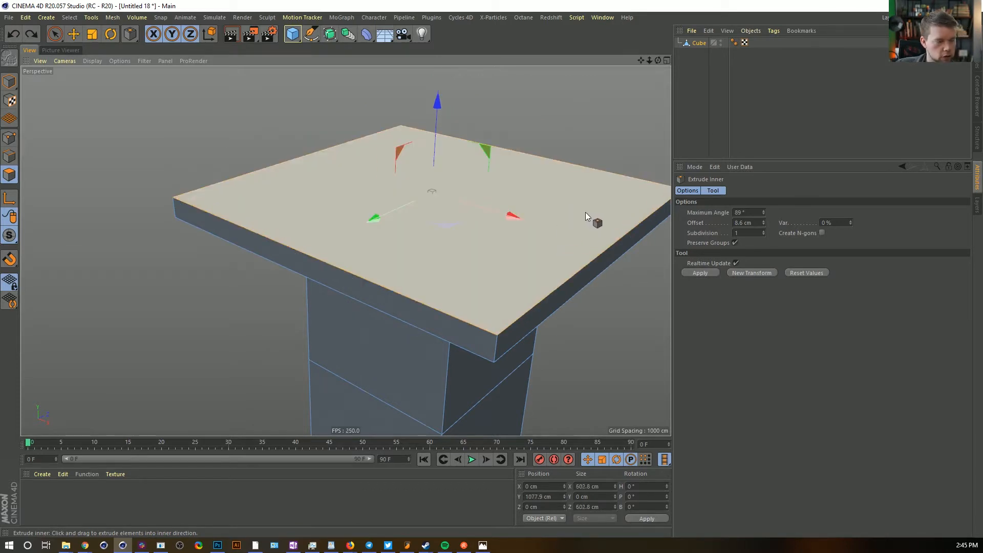
# Form a recess about 9 cm deep in the ledge's top and inset its floor by about 74.9 cm
pyautogui.moveTo(595, 197); pyautogui.dragTo(568, 171)
pyautogui.press('d')
pyautogui.press('i')
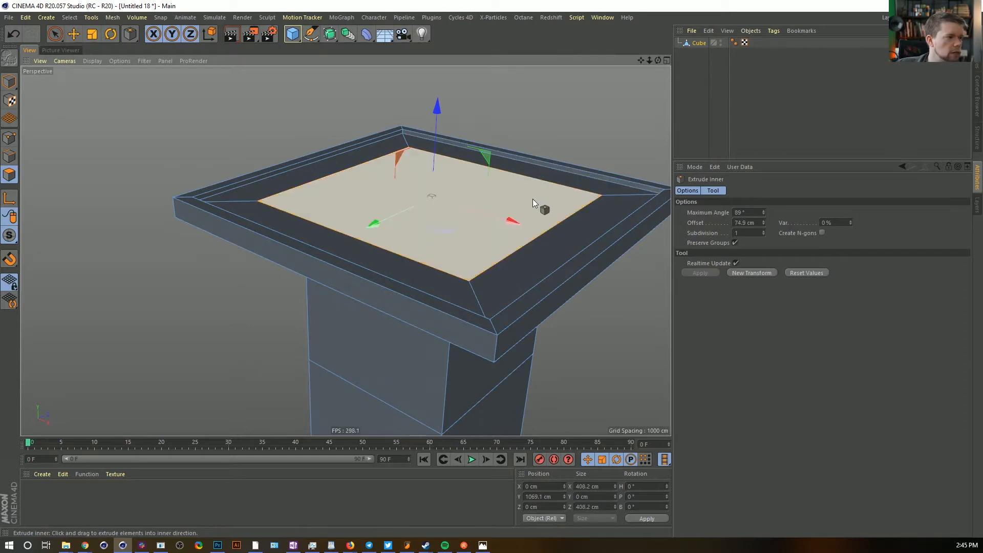
# Extrude the inset polygon up about 158.6 cm into a block and widen its top polygon outward with Extrude Inner
pyautogui.press('d')
pyautogui.moveTo(412, 272); pyautogui.dragTo(449, 285)
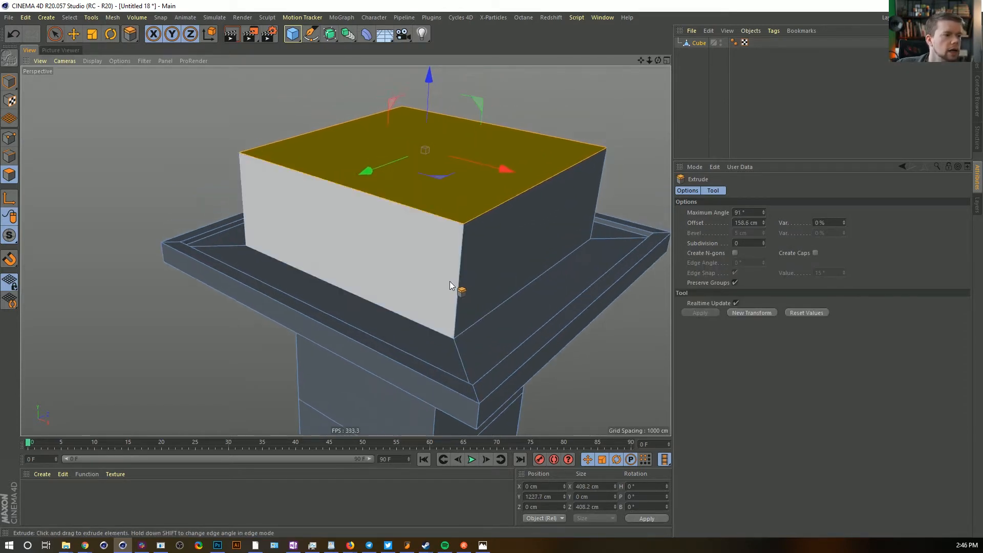
pyautogui.press('i')
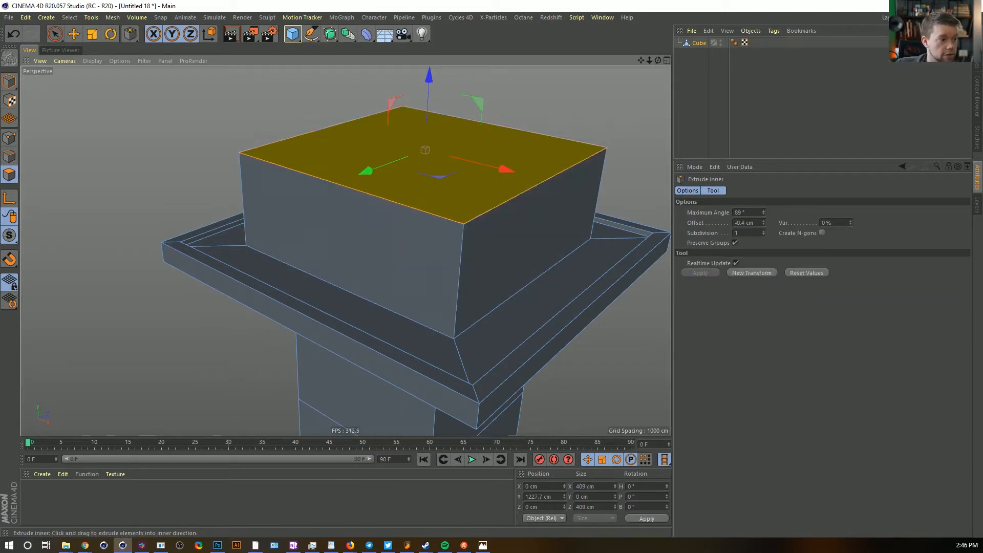
pyautogui.moveTo(459, 287); pyautogui.dragTo(467, 284)
# Raise the block's widened top about 19 cm and flare it into an overhang with an Extrude Inner offset of about -111.3 cm
pyautogui.press('d')
pyautogui.press('i')
pyautogui.moveTo(448, 321); pyautogui.dragTo(411, 322)
pyautogui.scroll(-1, 520, 289)
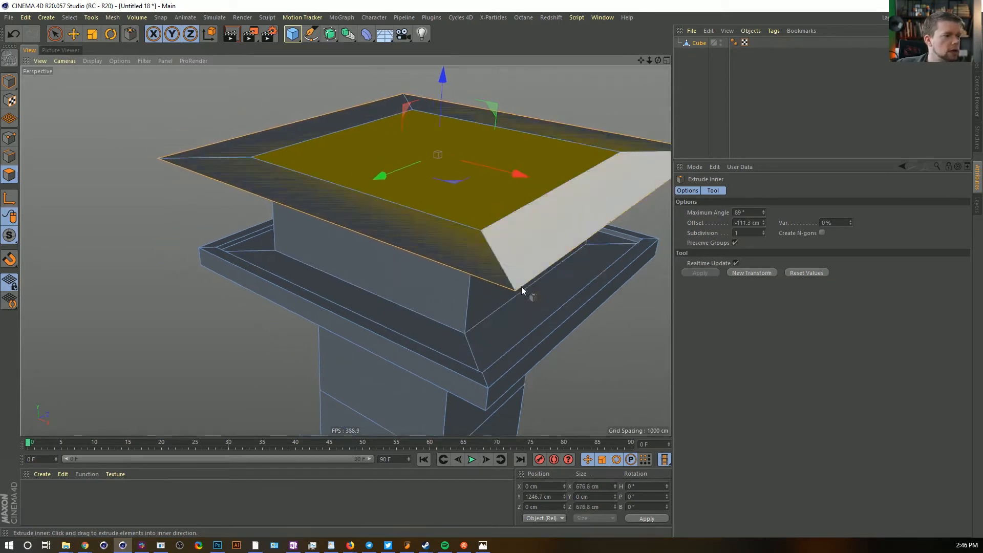
# Extrude the overhang's top polygon about 8.5 cm for the eave and a further 195.4 cm for the roof height
pyautogui.keyDown('alt'); pyautogui.moveTo(521, 288); pyautogui.dragTo(483, 333, button='middle'); pyautogui.keyUp('alt')
pyautogui.press('d')
pyautogui.moveTo(487, 349); pyautogui.dragTo(496, 353)
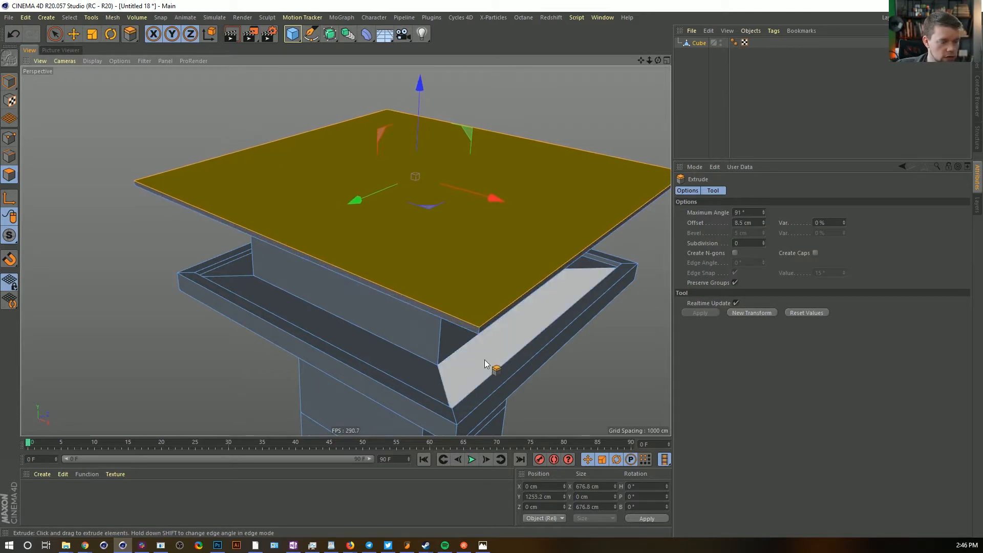
pyautogui.moveTo(369, 348); pyautogui.dragTo(469, 349)
pyautogui.rightClick(369, 352)
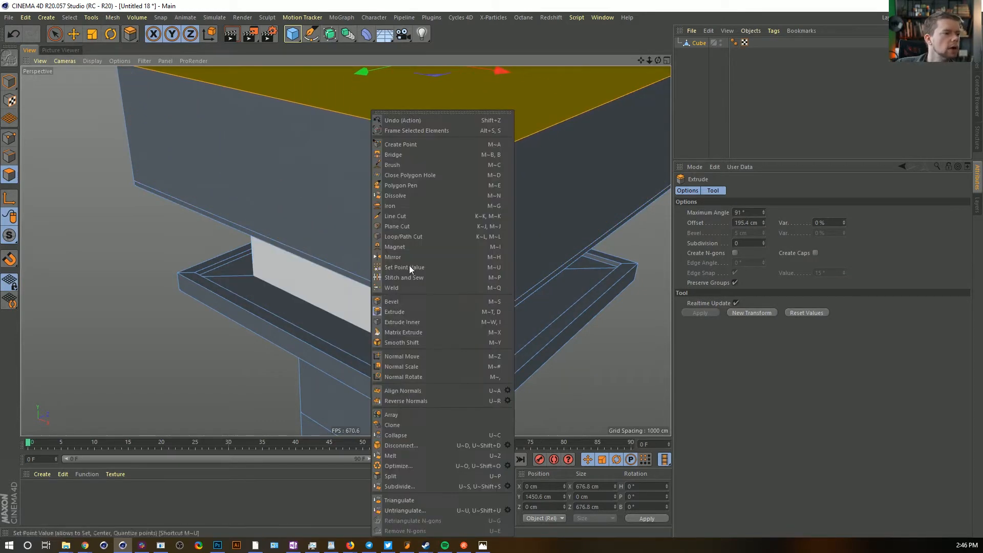
pyautogui.click(670, 9)
# Scale the roof's top polygon down to about 55.5 cm to taper it into a pyramid roof
pyautogui.keyDown('alt'); pyautogui.moveTo(529, 194); pyautogui.dragTo(529, 284, button='middle'); pyautogui.keyUp('alt')
pyautogui.press('t')
pyautogui.moveTo(568, 206); pyautogui.dragTo(281, 353)
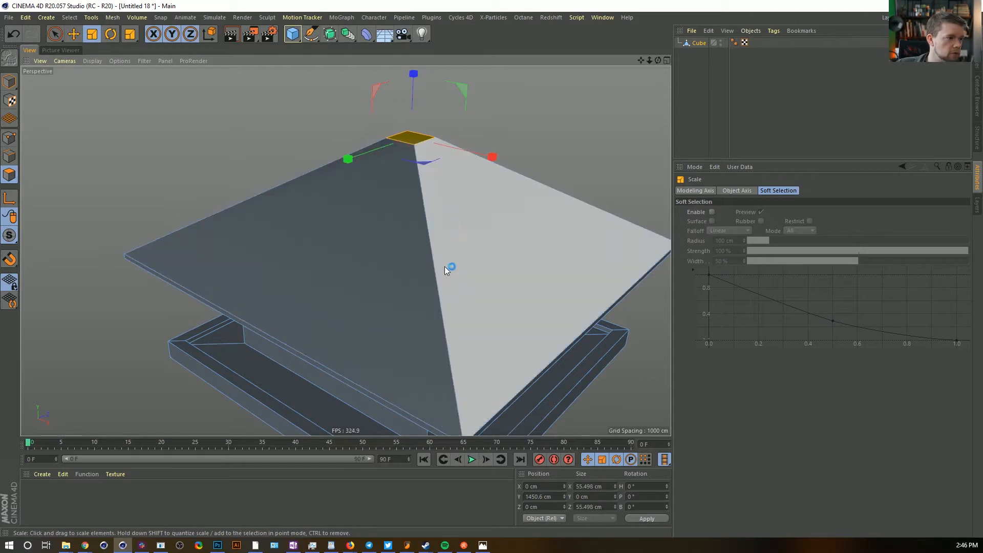
# Delete the cube's Phong tag to give the tower flat, faceted shading
pyautogui.click(733, 42)
pyautogui.press('Delete')
pyautogui.keyDown('alt'); pyautogui.moveTo(416, 353); pyautogui.dragTo(426, 312); pyautogui.keyUp('alt')
pyautogui.keyDown('alt'); pyautogui.moveTo(426, 311); pyautogui.dragTo(434, 378, button='right'); pyautogui.keyUp('alt')
pyautogui.moveTo(434, 379)
pyautogui.keyDown('alt'); pyautogui.mouseDown()
pyautogui.moveTo(471, 311)
pyautogui.moveTo(388, 319)
pyautogui.moveTo(571, 305)
pyautogui.moveTo(548, 317)
pyautogui.moveTo(521, 291)
pyautogui.moveTo(505, 331)
pyautogui.moveTo(483, 269)
pyautogui.moveTo(470, 288)
pyautogui.moveTo(483, 247)
pyautogui.moveTo(471, 276)
pyautogui.moveTo(345, 250)
pyautogui.moveTo(454, 267)
pyautogui.moveTo(469, 180)
pyautogui.moveTo(475, 234)
pyautogui.mouseUp(); pyautogui.keyUp('alt')
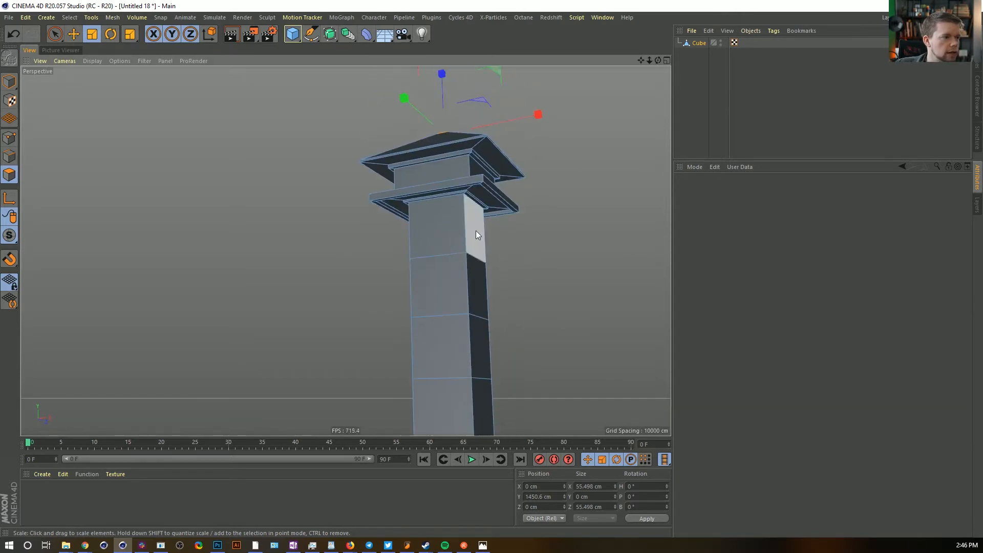
pyautogui.keyDown('alt'); pyautogui.moveTo(476, 270); pyautogui.dragTo(468, 266); pyautogui.keyUp('alt')
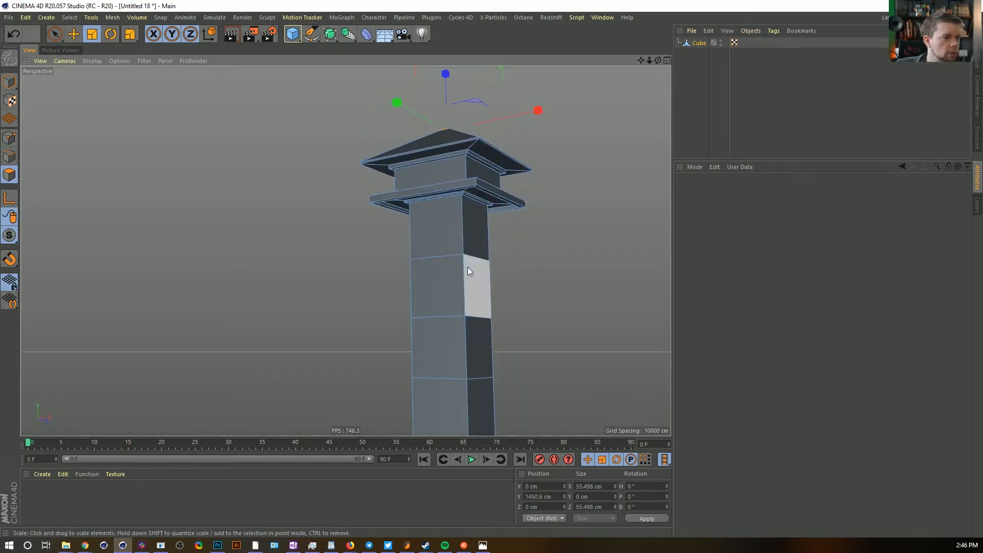
# Loop-select a ring of column polygons and grow the selection to cover the whole column up to beneath the ledge
pyautogui.press('u')
pyautogui.press('l')
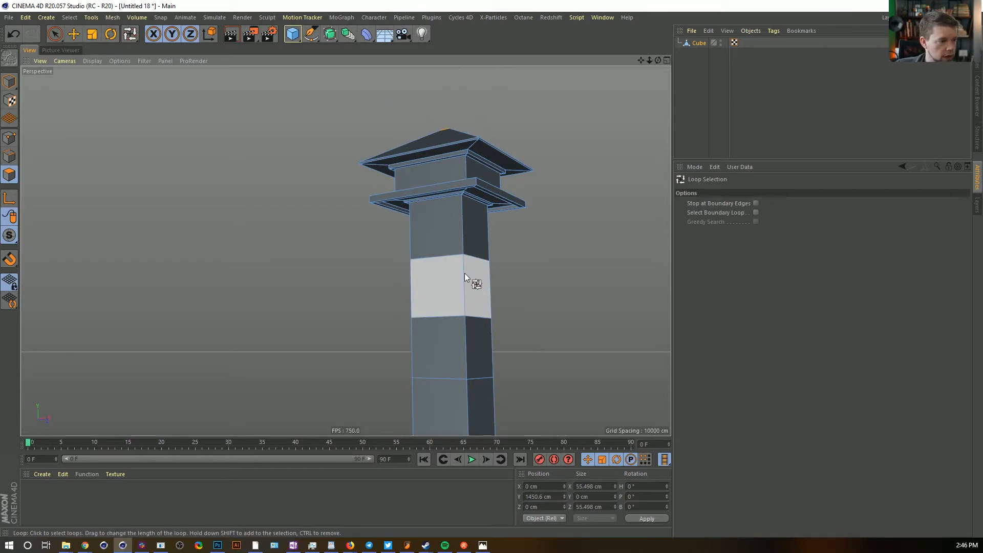
pyautogui.click(465, 272)
pyautogui.press('u')
pyautogui.press('g')
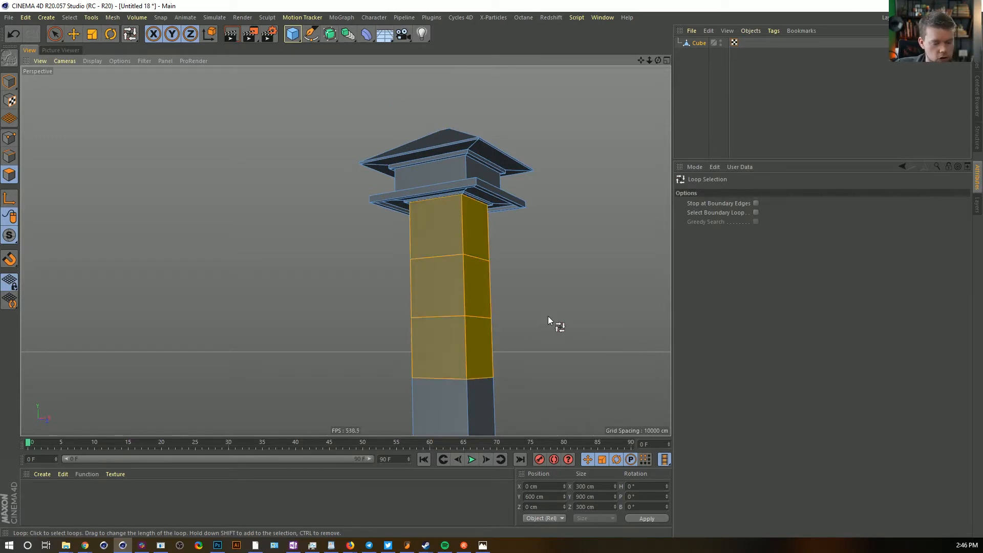
pyautogui.press('u')
pyautogui.press('g')
pyautogui.press('u')
pyautogui.press('g')
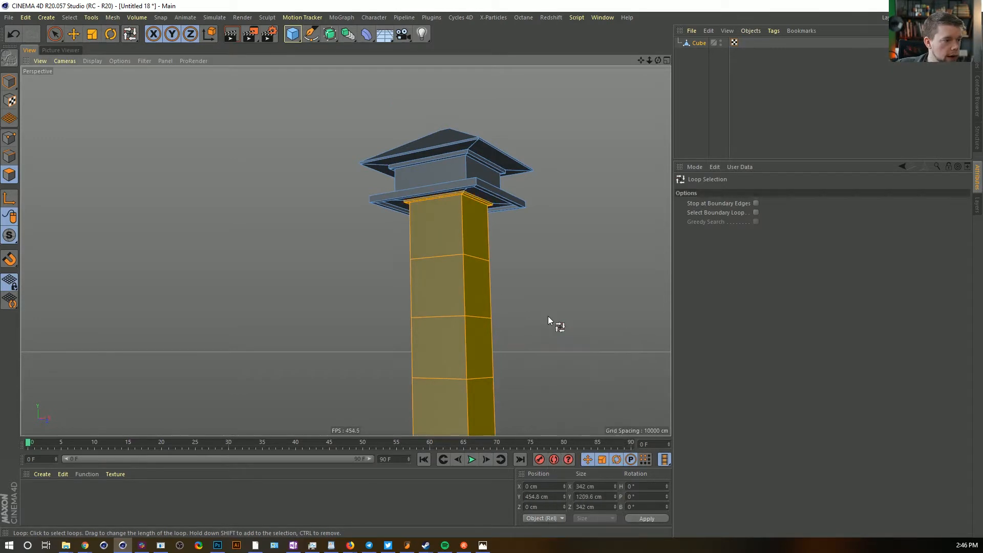
# Lock the Y axis and scale the selected column polygons wider, to about 434 cm overall in X and Z
pyautogui.moveTo(548, 316)
pyautogui.keyDown('alt'); pyautogui.mouseDown()
pyautogui.moveTo(533, 301)
pyautogui.moveTo(515, 377)
pyautogui.moveTo(507, 355)
pyautogui.mouseUp(); pyautogui.keyUp('alt')
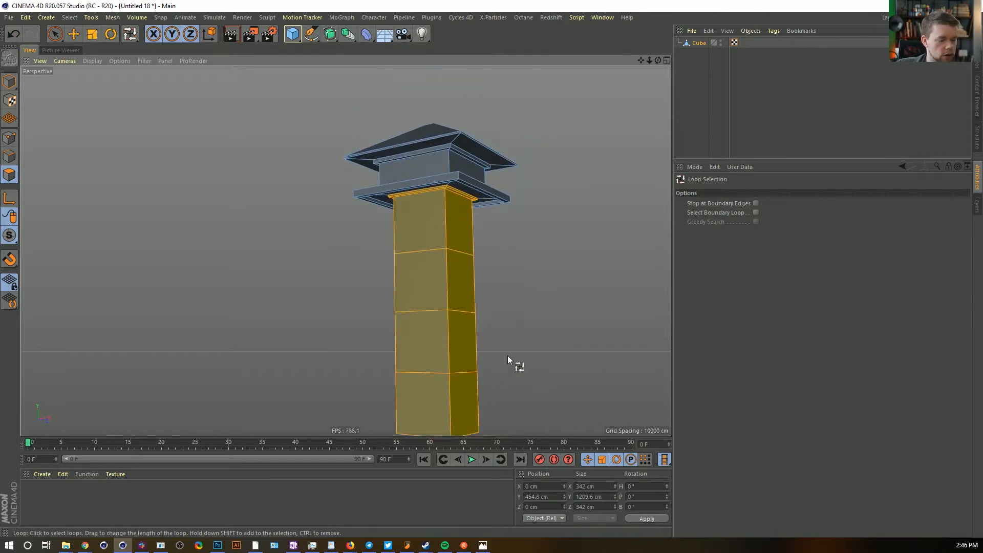
pyautogui.press('t')
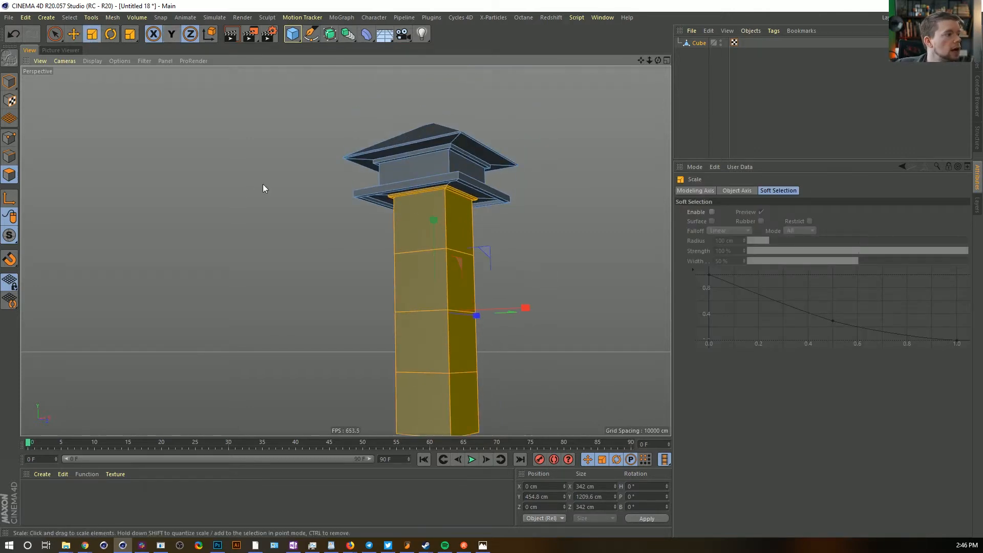
pyautogui.click(173, 37)
pyautogui.moveTo(284, 243); pyautogui.dragTo(386, 208)
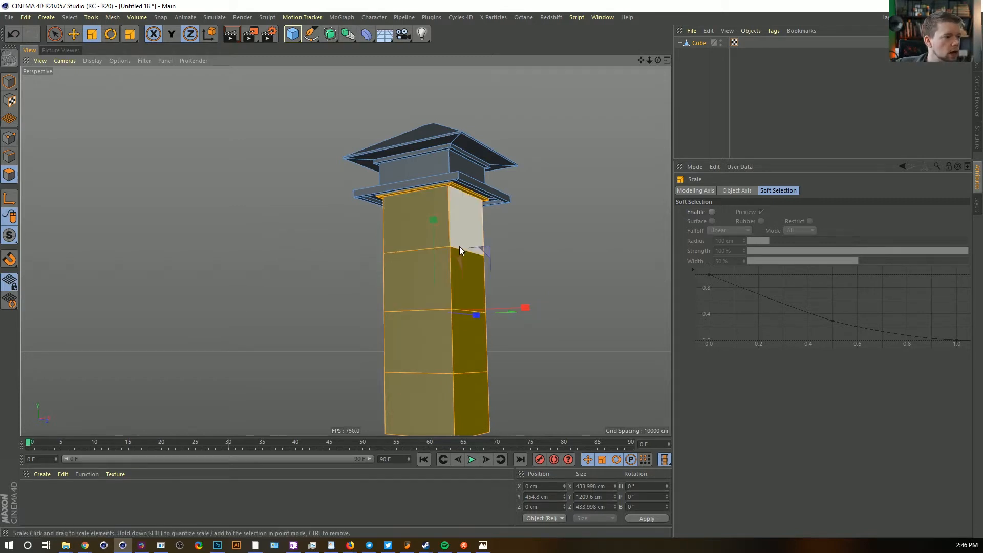
# Switch to Edge mode and loop-select the three horizontal edge loops dividing the column
pyautogui.keyDown('alt'); pyautogui.moveTo(450, 260); pyautogui.dragTo(458, 265); pyautogui.keyUp('alt')
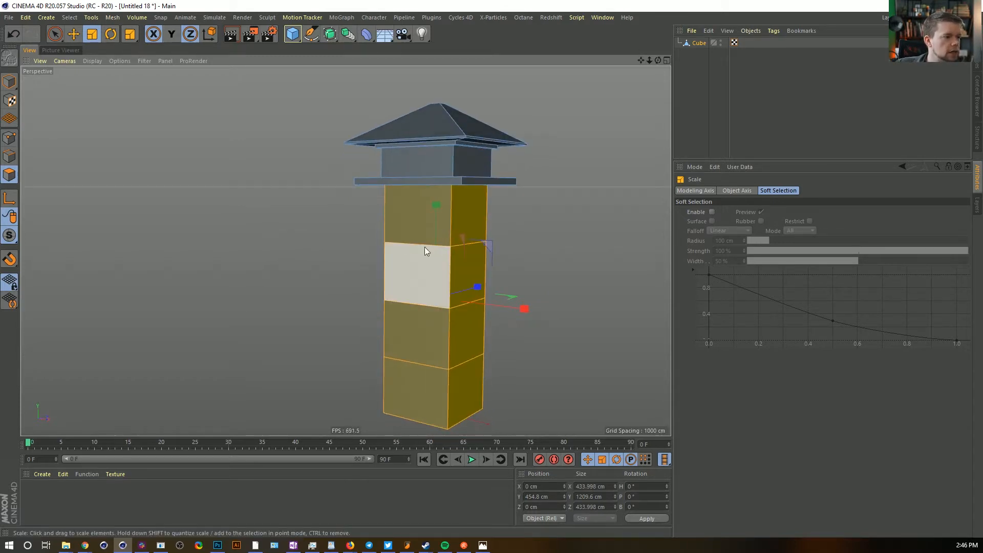
pyautogui.click(10, 156)
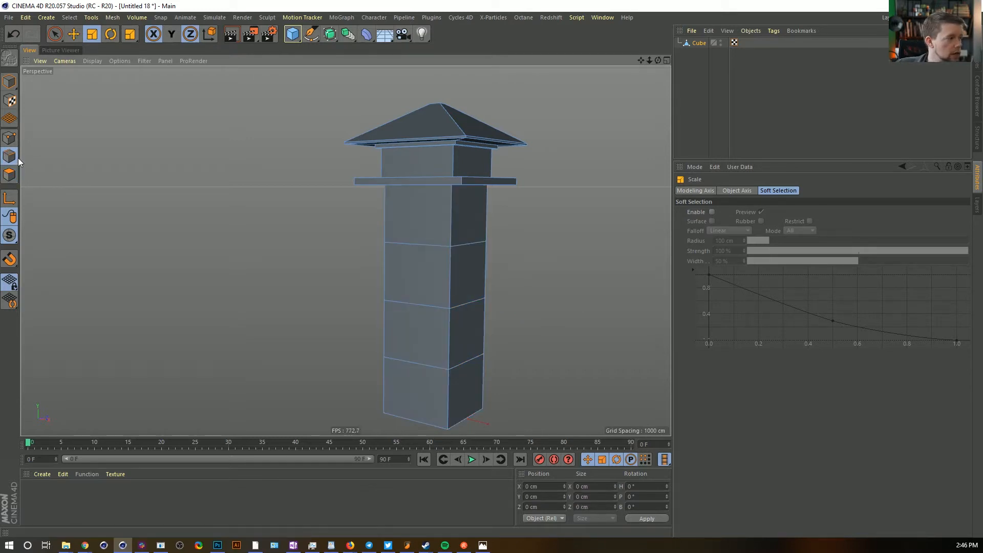
pyautogui.press('u')
pyautogui.press('l')
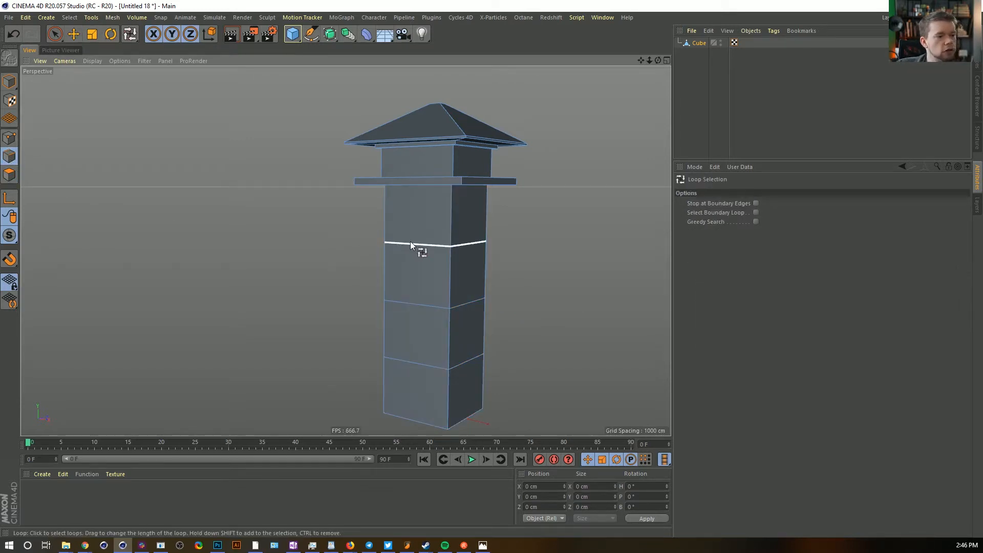
pyautogui.click(410, 241)
pyautogui.keyDown('shift'); pyautogui.click(426, 306); pyautogui.keyUp('shift')
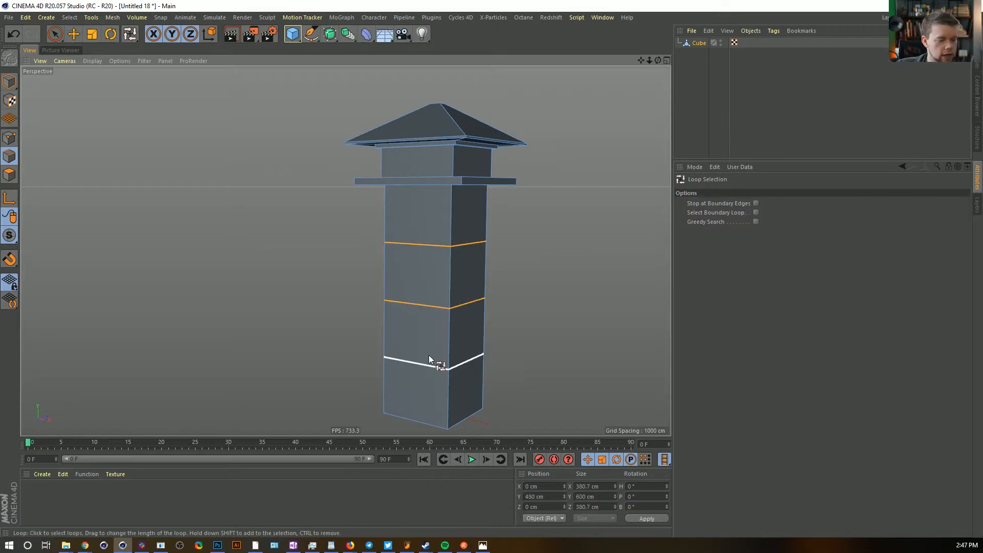
pyautogui.press('u')
pyautogui.press('Escape')
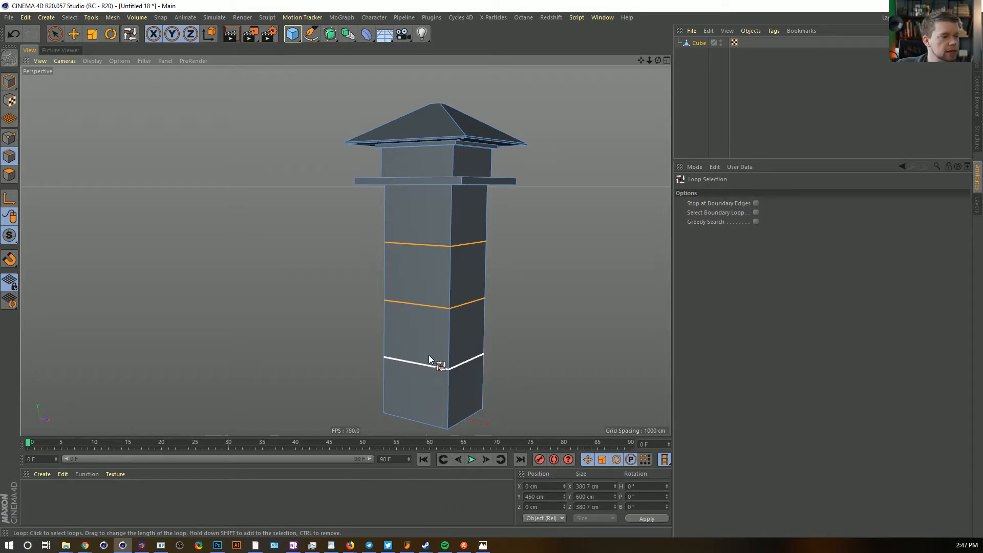
pyautogui.press('u')
pyautogui.press('Escape')
pyautogui.press('u')
pyautogui.press('Escape')
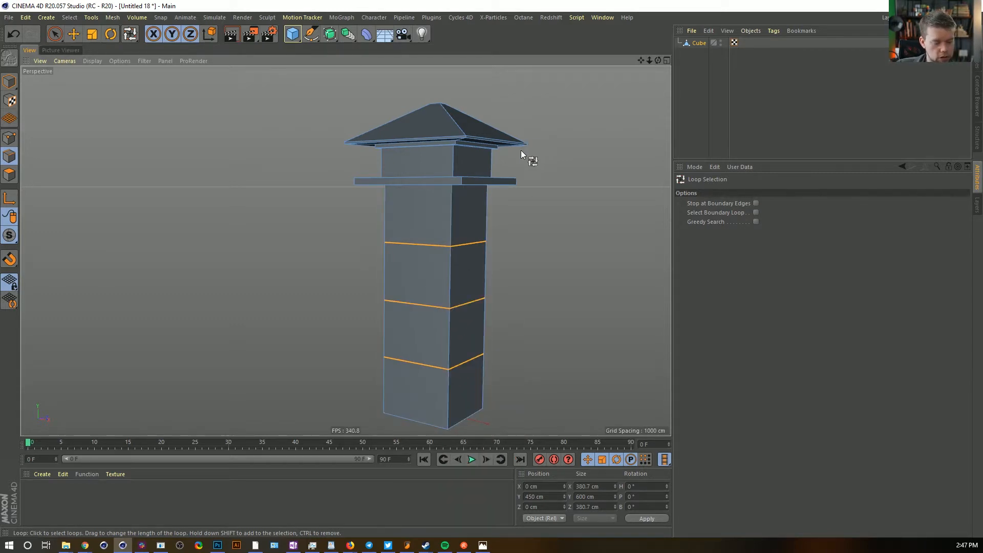
# Try melting the three selected edge loops on the column and check its corner points
pyautogui.press('u')
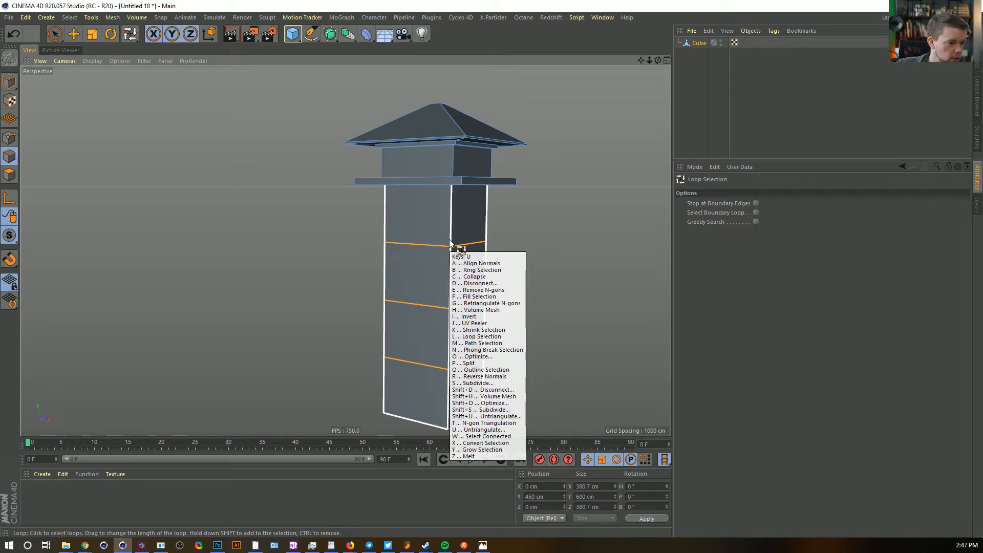
pyautogui.click(9, 138)
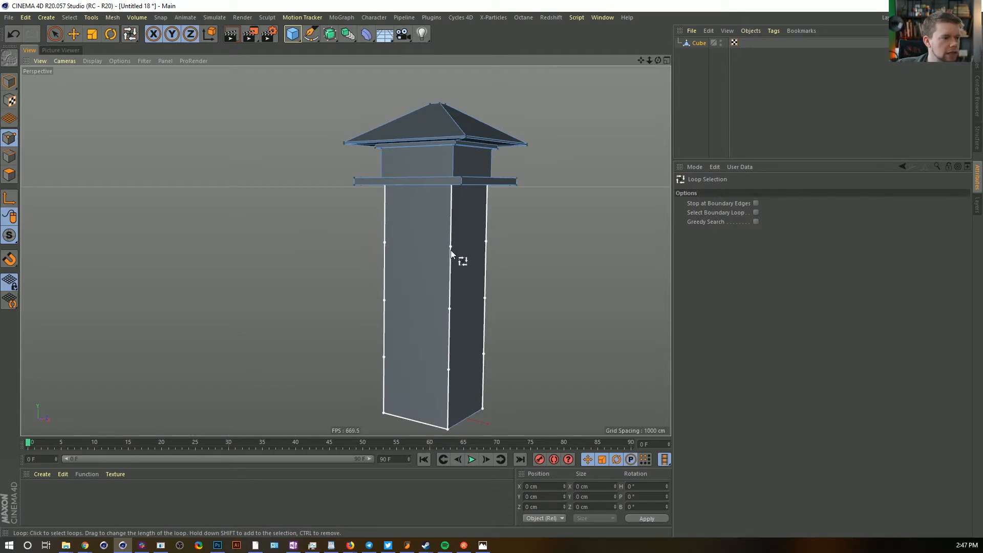
pyautogui.hotkey('ctrl', 'z')
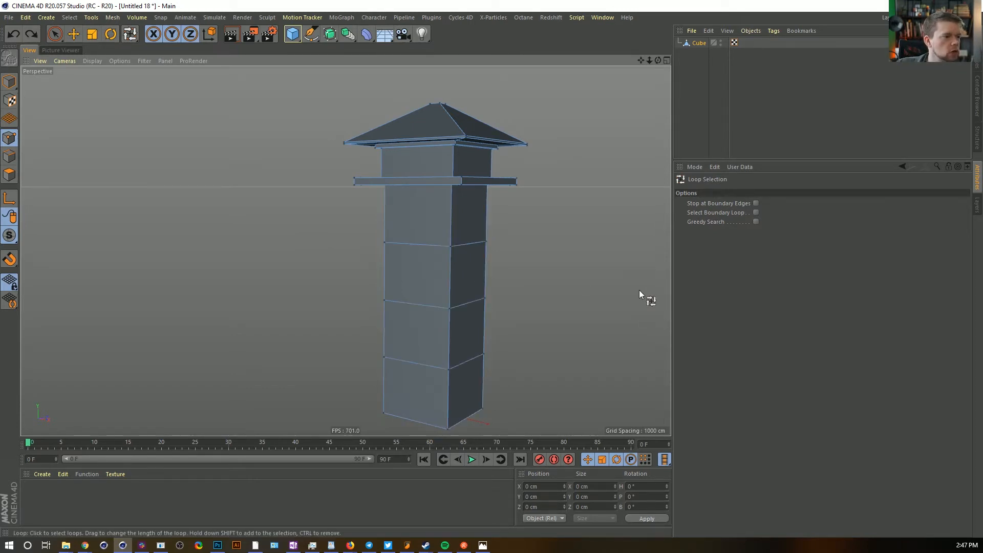
pyautogui.click(9, 156)
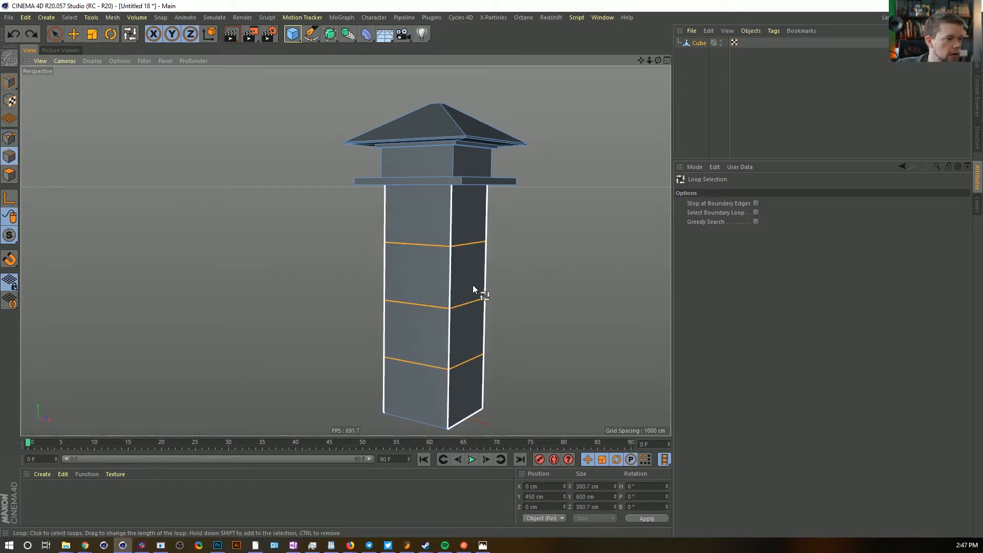
pyautogui.hotkey('ctrl', 'z')
pyautogui.hotkey('ctrl', 'y')
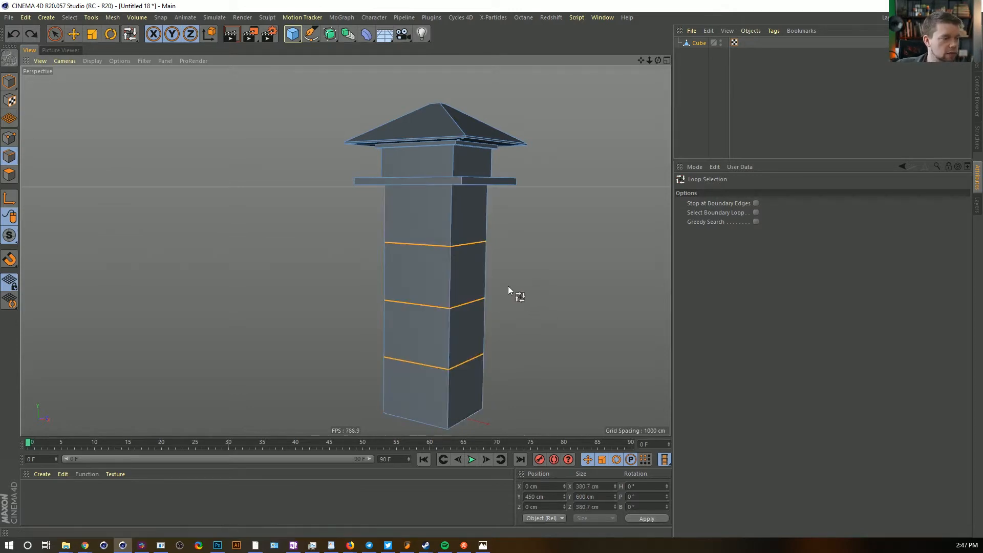
# Dissolve the three selected horizontal edge loops so each column side becomes a single face
pyautogui.rightClick(438, 255)
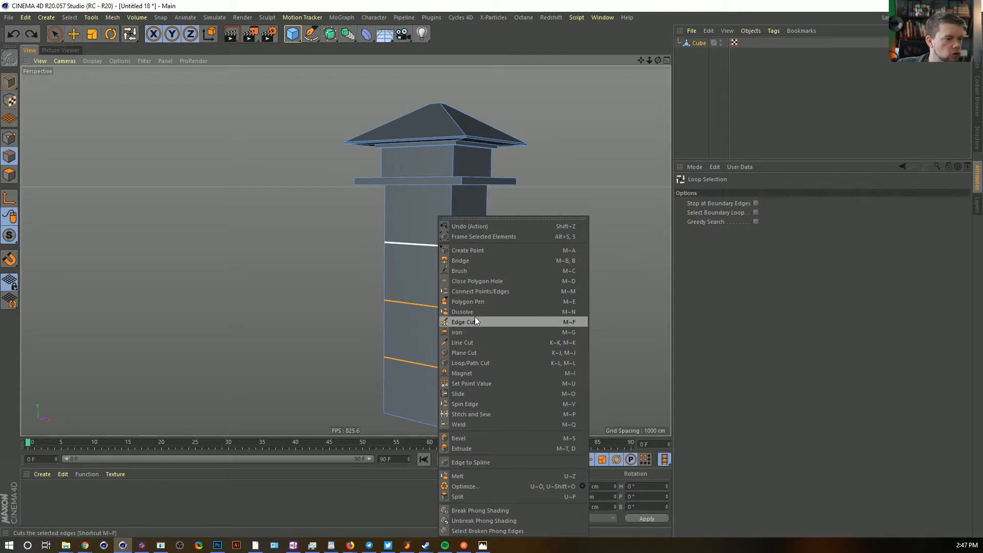
pyautogui.press('Escape')
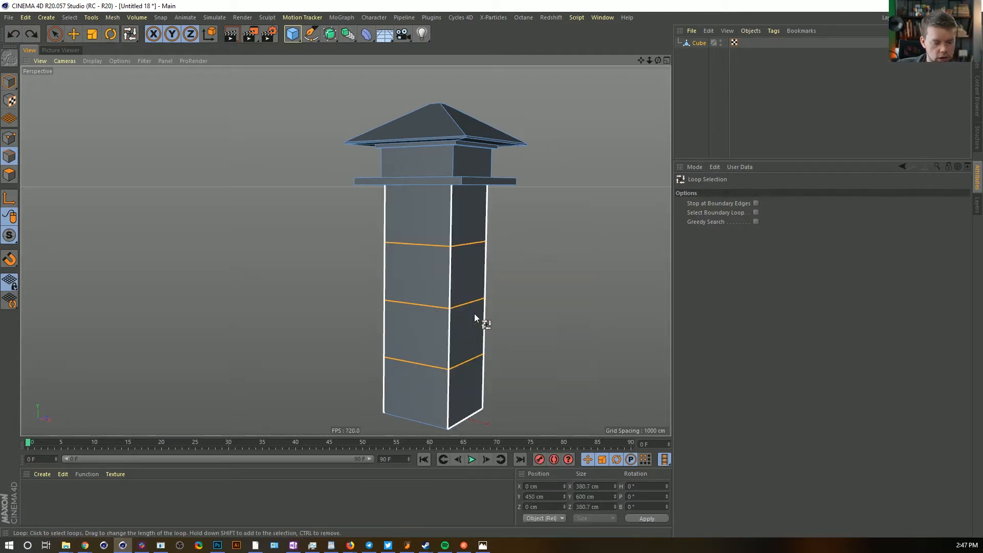
pyautogui.press('m')
pyautogui.press('n')
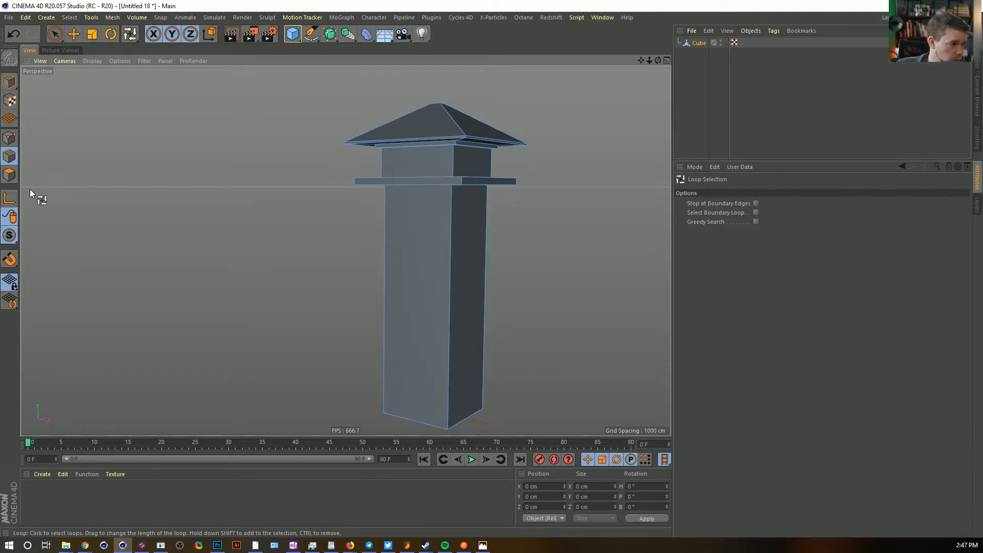
# Switch to Polygon mode and select the polygon at the underside of the column
pyautogui.click(10, 175)
pyautogui.click(56, 35)
pyautogui.keyDown('alt'); pyautogui.moveTo(432, 394); pyautogui.dragTo(434, 336); pyautogui.keyUp('alt')
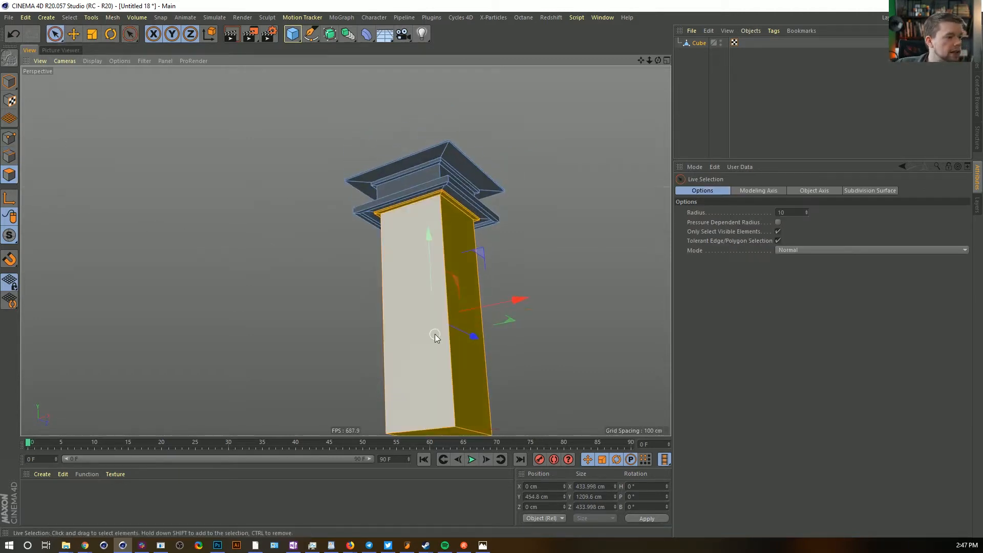
pyautogui.keyDown('alt'); pyautogui.moveTo(435, 334); pyautogui.dragTo(435, 158, button='middle'); pyautogui.keyUp('alt')
pyautogui.click(449, 270)
pyautogui.keyDown('alt'); pyautogui.moveTo(450, 271); pyautogui.dragTo(476, 225); pyautogui.keyUp('alt')
pyautogui.keyDown('alt'); pyautogui.moveTo(476, 226); pyautogui.dragTo(445, 311, button='middle'); pyautogui.keyUp('alt')
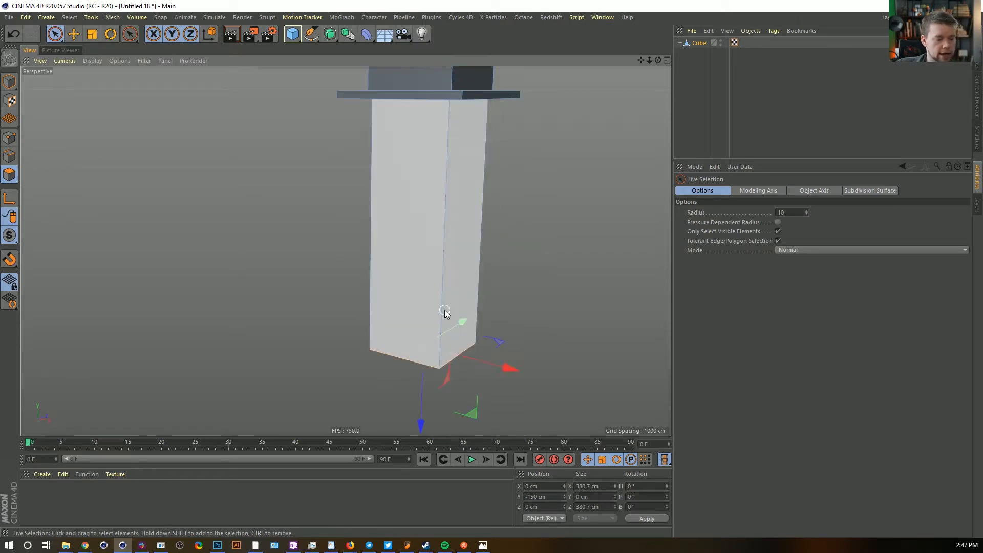
# Unlock the Y axis and scale the column's bottom polygon wider, to about 633 cm in X and Z
pyautogui.press('t')
pyautogui.moveTo(336, 337); pyautogui.dragTo(562, 287)
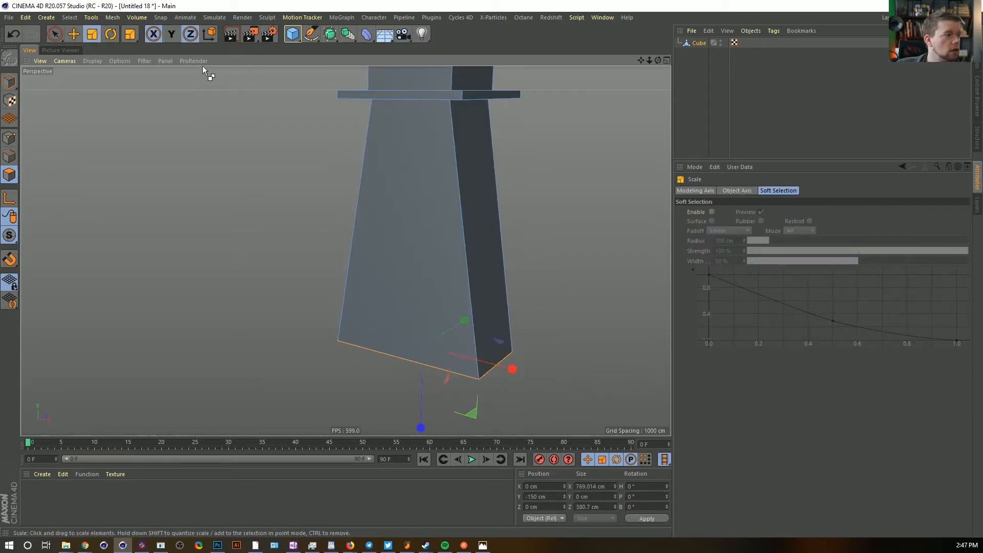
pyautogui.hotkey('ctrl', 'z')
pyautogui.click(172, 35)
pyautogui.keyDown('alt'); pyautogui.moveTo(404, 302); pyautogui.dragTo(359, 268, button='right'); pyautogui.keyUp('alt')
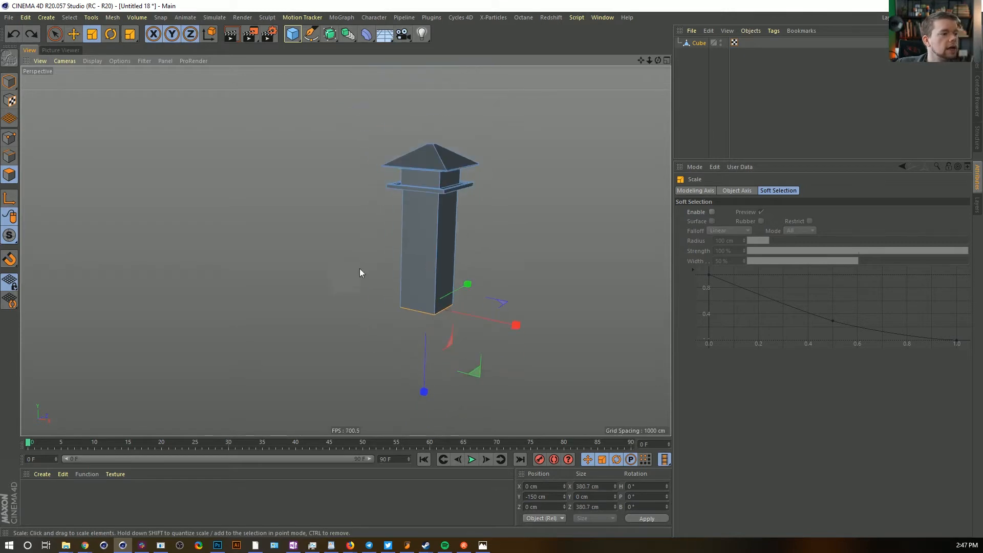
pyautogui.keyDown('alt'); pyautogui.moveTo(359, 268); pyautogui.dragTo(340, 294, button='middle'); pyautogui.keyUp('alt')
pyautogui.moveTo(330, 315); pyautogui.dragTo(600, 255)
# Switch to Edge mode and ring-select the slanted vertical edges of the tapered column
pyautogui.click(11, 157)
pyautogui.keyDown('alt'); pyautogui.moveTo(322, 307); pyautogui.dragTo(473, 246, button='right'); pyautogui.keyUp('alt')
pyautogui.keyDown('alt'); pyautogui.moveTo(548, 230); pyautogui.dragTo(505, 254, button='right'); pyautogui.keyUp('alt')
pyautogui.keyDown('alt'); pyautogui.moveTo(505, 254); pyautogui.dragTo(450, 287, button='middle'); pyautogui.keyUp('alt')
pyautogui.keyDown('alt'); pyautogui.moveTo(449, 286); pyautogui.dragTo(505, 266, button='right'); pyautogui.keyUp('alt')
pyautogui.press('u')
pyautogui.press('b')
pyautogui.click(526, 262)
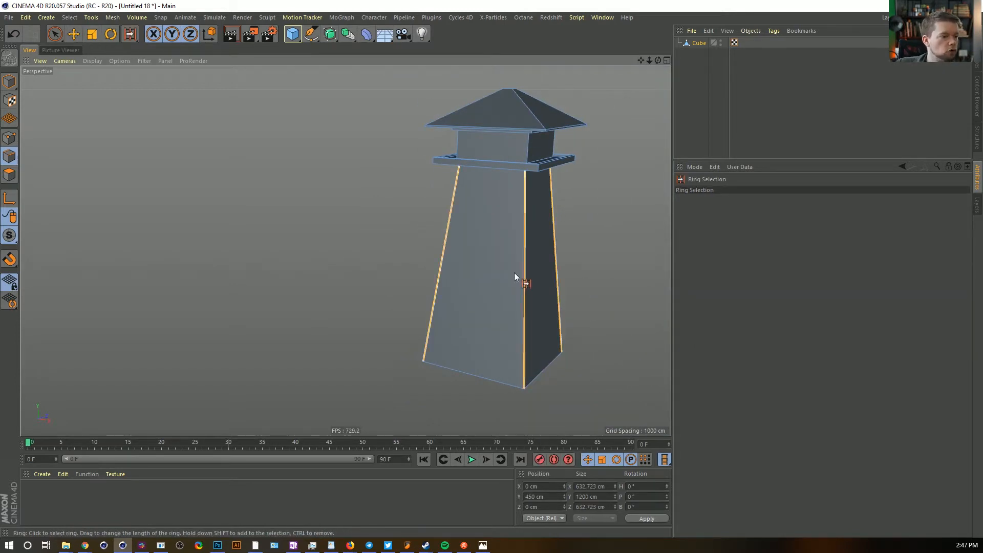
# Apply Edge Cut to the selected column edges with 2 subdivisions and Create N-gons turned off
pyautogui.keyDown('alt'); pyautogui.moveTo(524, 263); pyautogui.dragTo(449, 260); pyautogui.keyUp('alt')
pyautogui.press('m')
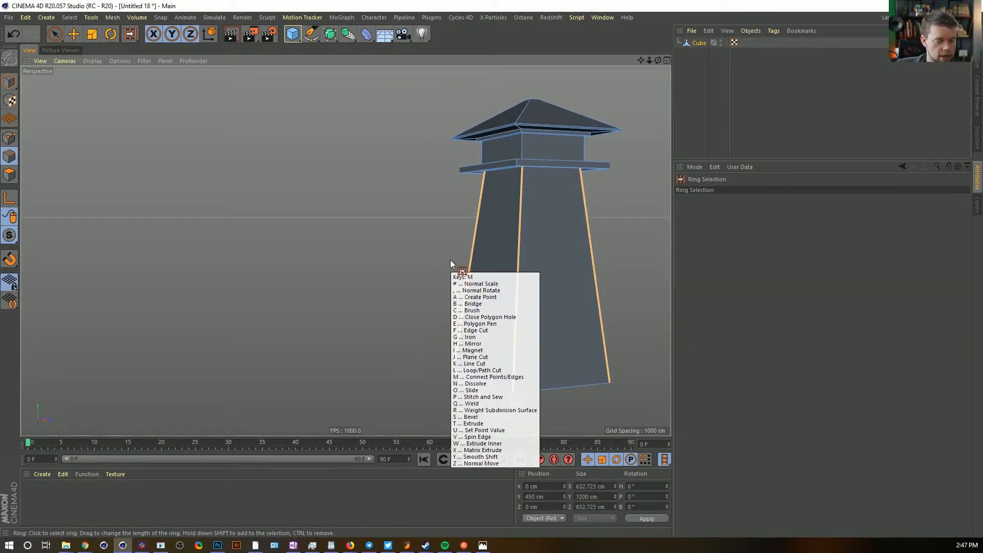
pyautogui.press('f')
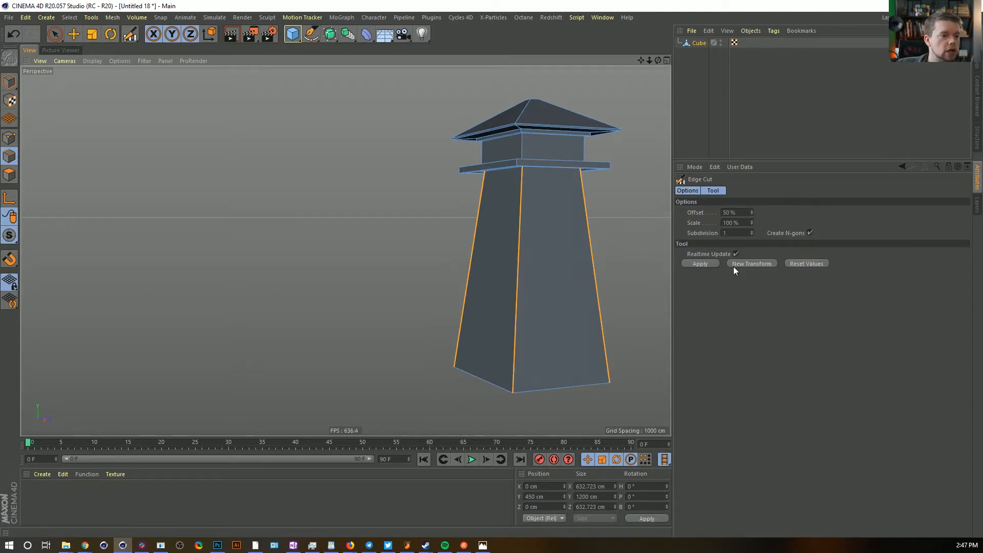
pyautogui.click(702, 265)
pyautogui.click(810, 233)
pyautogui.click(750, 231)
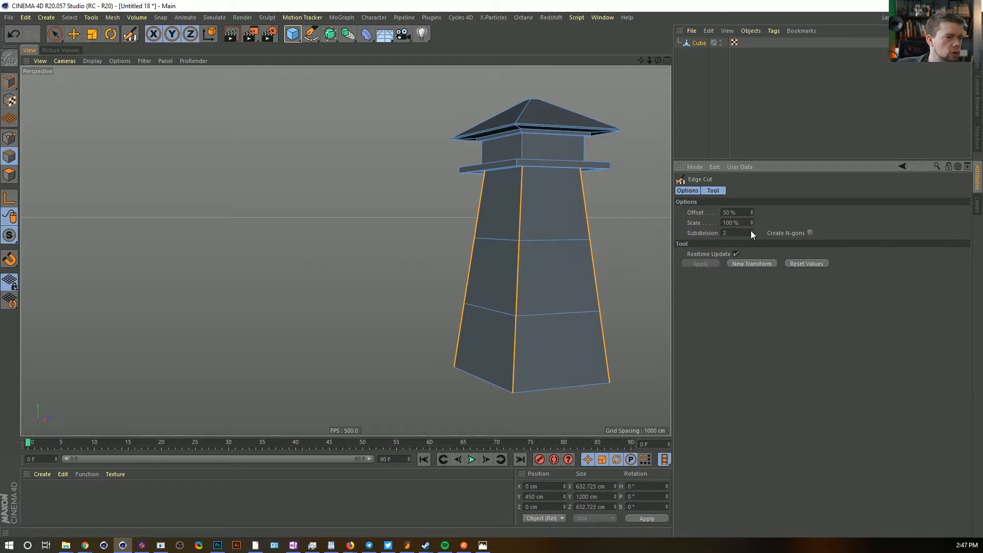
pyautogui.keyDown('alt'); pyautogui.moveTo(566, 257); pyautogui.dragTo(453, 286); pyautogui.keyUp('alt')
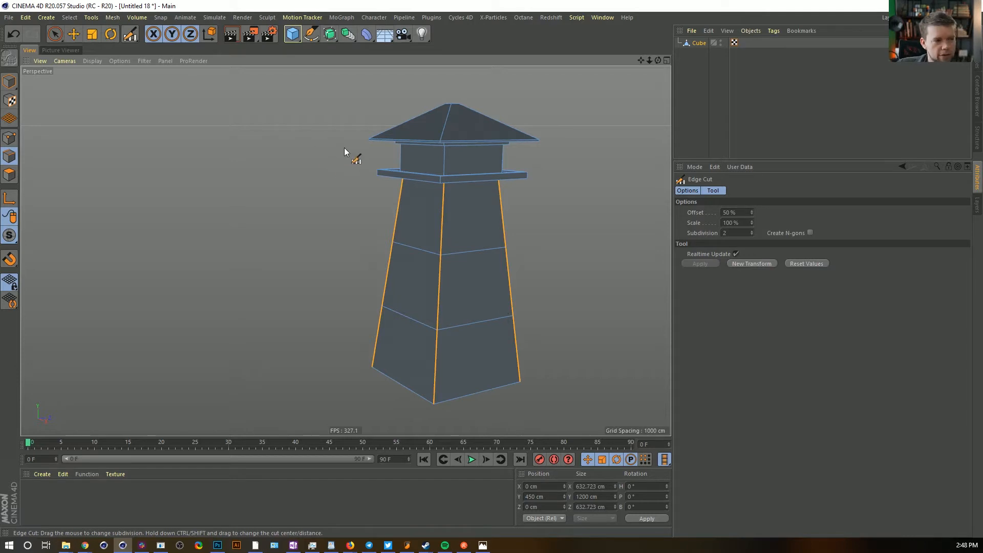
# Switch to Polygon mode and loop-select all three rings of column side polygons
pyautogui.click(9, 174)
pyautogui.click(57, 36)
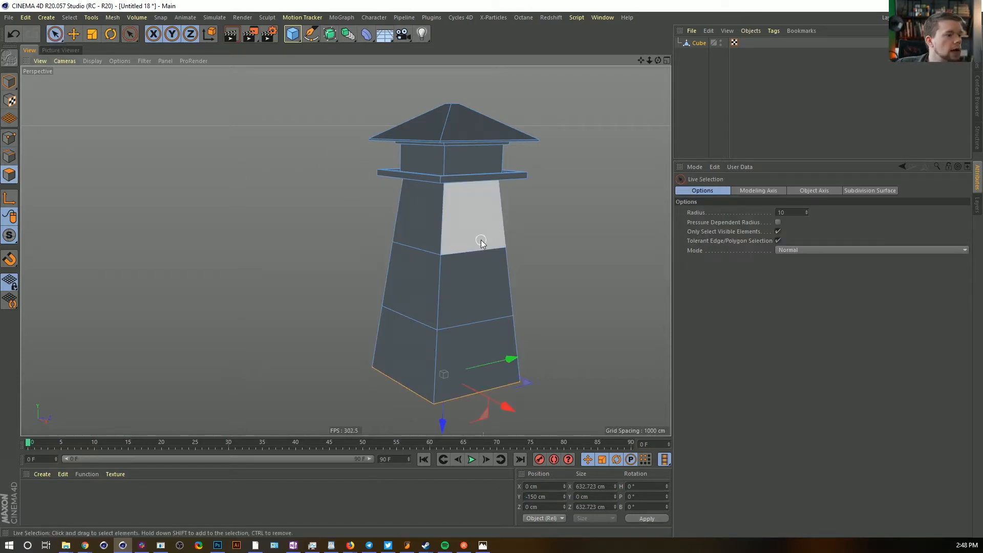
pyautogui.press('u')
pyautogui.press('l')
pyautogui.click(447, 238)
pyautogui.keyDown('shift'); pyautogui.click(447, 296); pyautogui.keyUp('shift')
pyautogui.keyDown('shift'); pyautogui.click(453, 366); pyautogui.keyUp('shift')
# Triangulate the selected column side polygons
pyautogui.rightClick(538, 314)
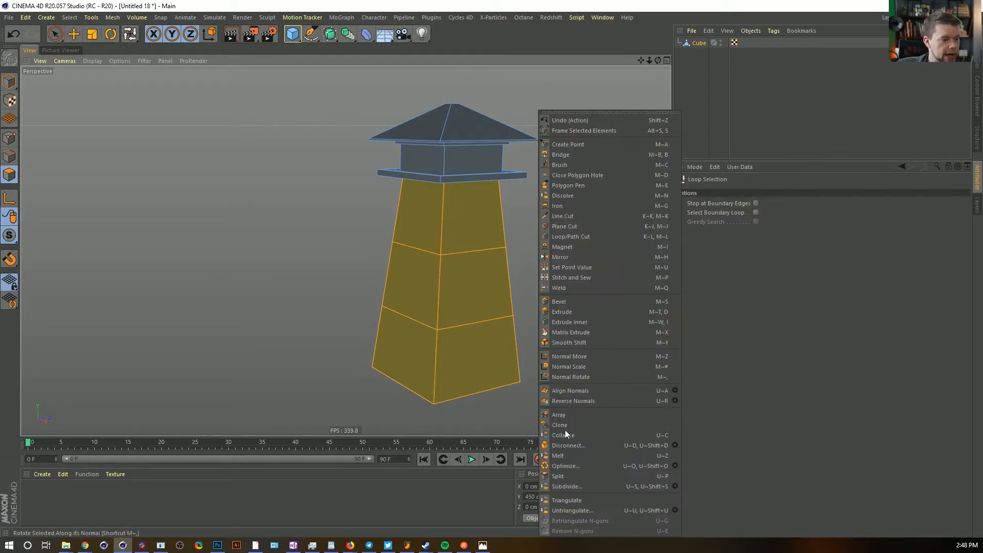
pyautogui.click(581, 502)
pyautogui.keyDown('alt'); pyautogui.moveTo(464, 301); pyautogui.dragTo(604, 295); pyautogui.keyUp('alt')
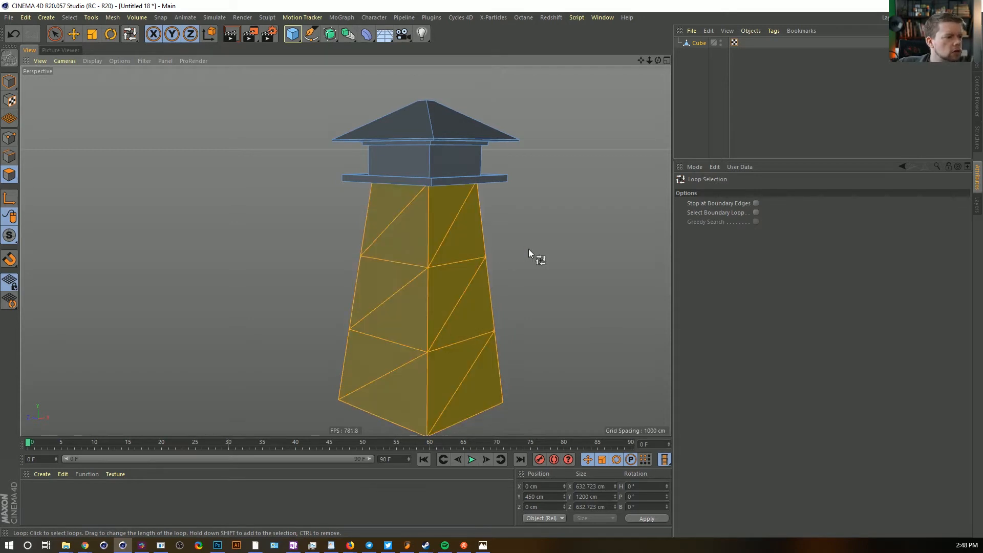
# Activate Extrude Inner for the selected column polygons and turn off Preserve Groups
pyautogui.keyDown('alt'); pyautogui.moveTo(489, 250); pyautogui.dragTo(459, 245); pyautogui.keyUp('alt')
pyautogui.keyDown('alt'); pyautogui.moveTo(444, 251); pyautogui.dragTo(500, 210, button='right'); pyautogui.keyUp('alt')
pyautogui.moveTo(448, 243)
pyautogui.keyDown('alt'); pyautogui.mouseDown()
pyautogui.moveTo(419, 213)
pyautogui.moveTo(433, 240)
pyautogui.mouseUp(); pyautogui.keyUp('alt')
pyautogui.press('i')
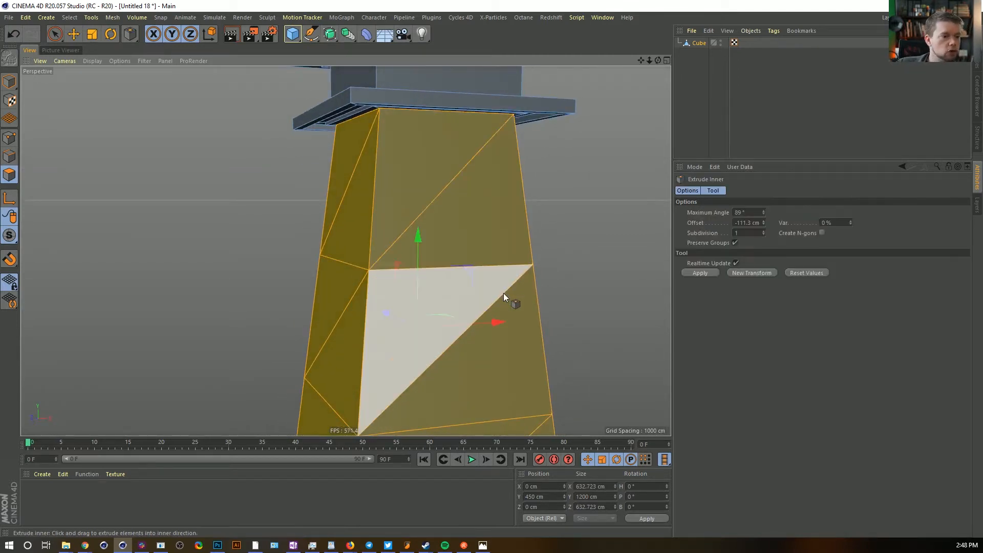
pyautogui.click(733, 243)
# Inset each column triangle individually by 22 cm and delete the inner triangles, checking the resulting braces
pyautogui.moveTo(525, 180); pyautogui.dragTo(491, 251)
pyautogui.press('Delete')
pyautogui.click(471, 251)
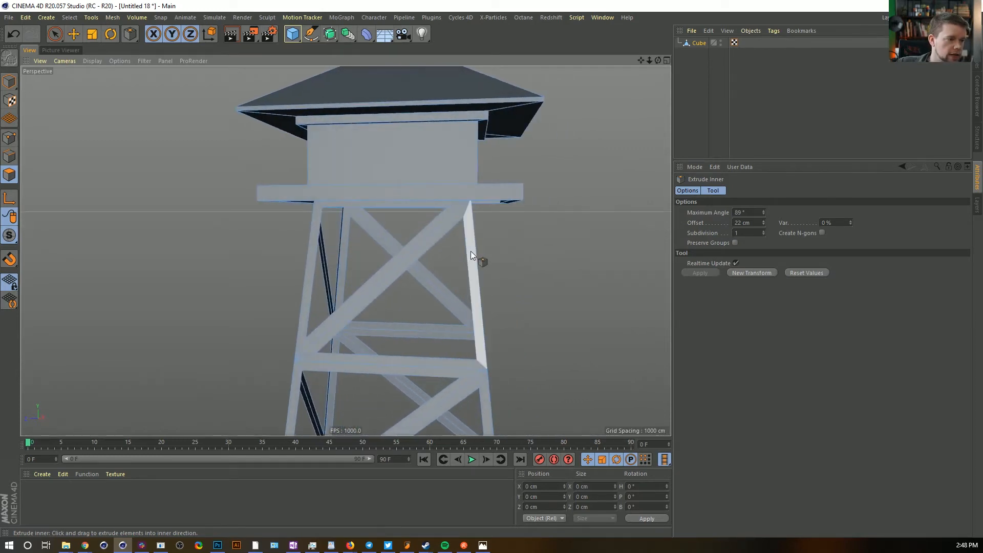
pyautogui.click(433, 235)
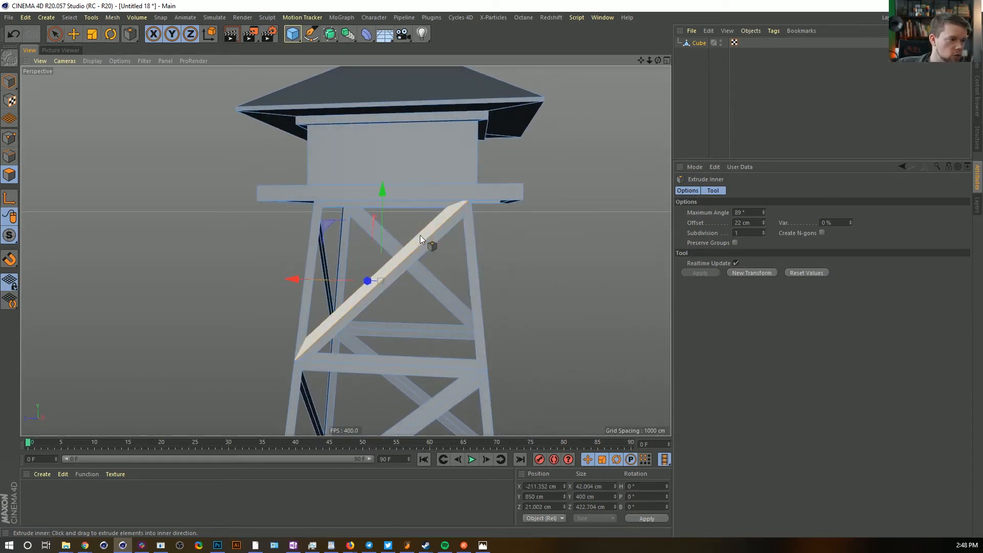
pyautogui.keyDown('alt'); pyautogui.moveTo(427, 244); pyautogui.dragTo(418, 227); pyautogui.keyUp('alt')
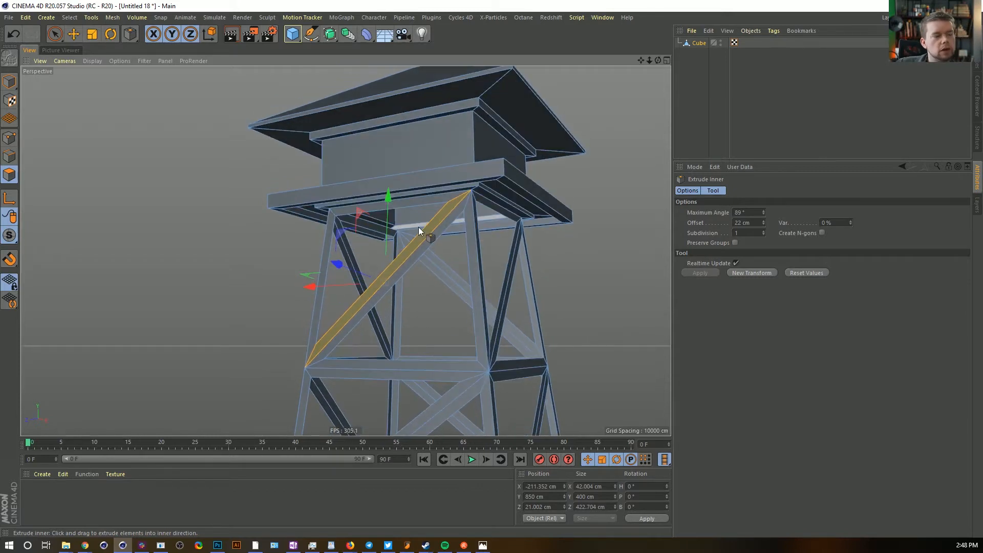
pyautogui.keyDown('alt'); pyautogui.moveTo(533, 274); pyautogui.dragTo(507, 282); pyautogui.keyUp('alt')
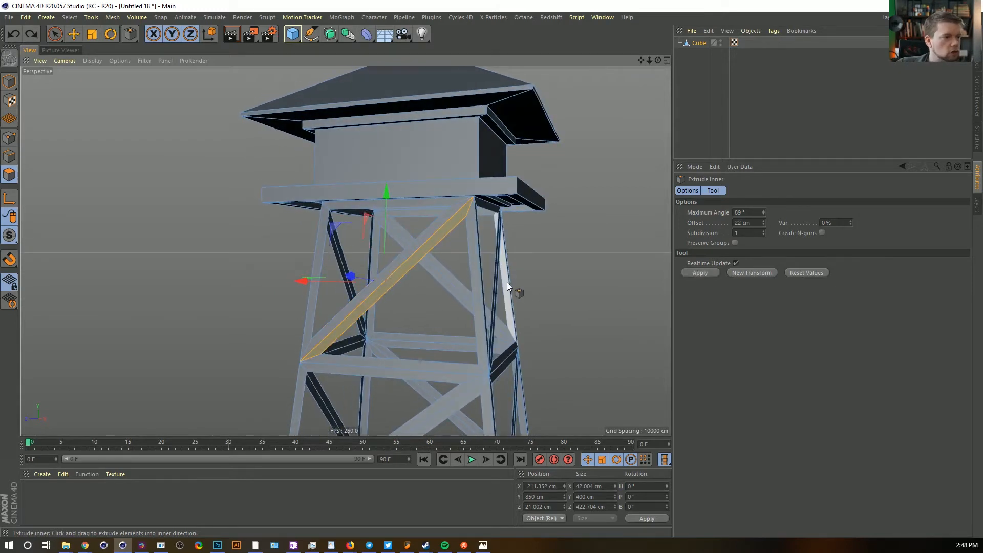
# Undo the triangle deletion, the inset and the triangulation of the column sides
pyautogui.hotkey('ctrl', 'z')
pyautogui.hotkey('ctrl', 'z')
pyautogui.hotkey('ctrl', 'z')
pyautogui.hotkey('ctrl', 'z')
pyautogui.hotkey('ctrl', 'z')
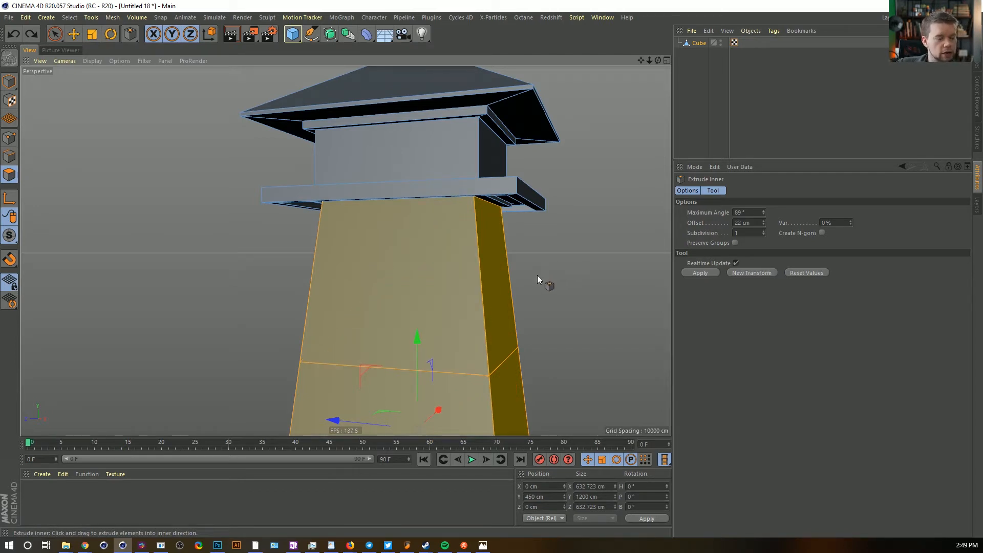
# Inset each column side polygon individually by 16 cm and triangulate the resulting inner polygons
pyautogui.moveTo(584, 261); pyautogui.dragTo(594, 261)
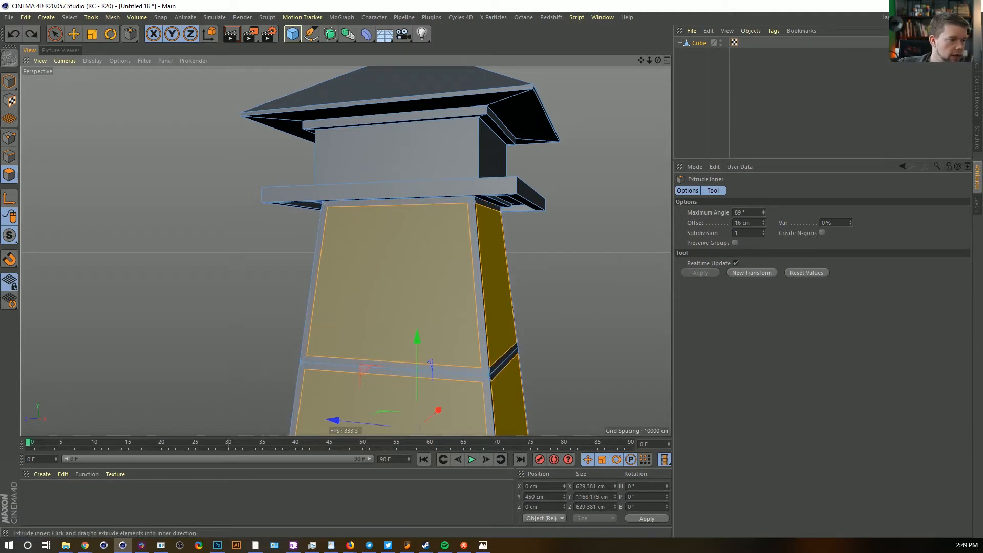
pyautogui.rightClick(381, 286)
pyautogui.click(416, 502)
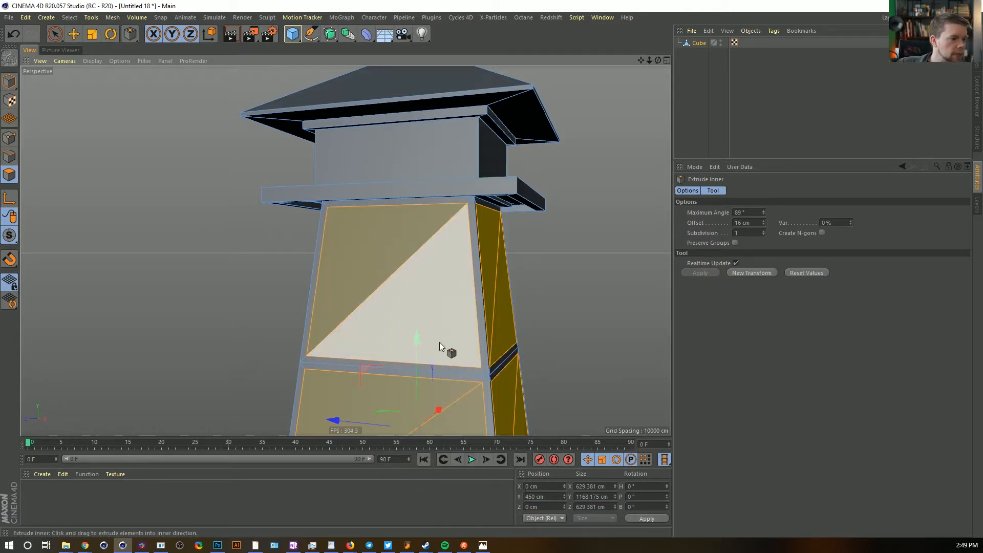
# Inset each selected triangle by 22 cm and delete the inner triangles to leave an open braced frame
pyautogui.moveTo(549, 255); pyautogui.dragTo(553, 255)
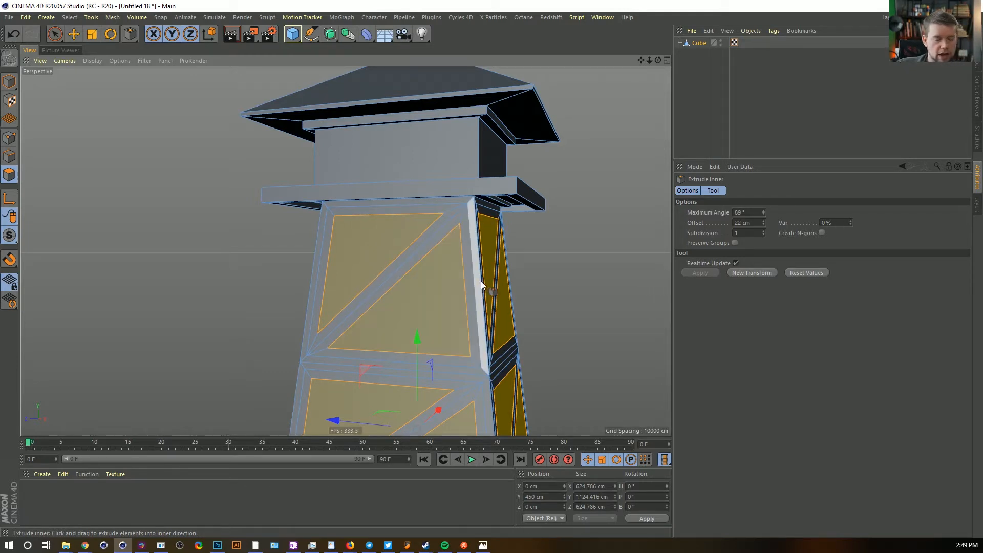
pyautogui.press('Delete')
pyautogui.keyDown('alt'); pyautogui.moveTo(489, 275); pyautogui.dragTo(417, 279); pyautogui.keyUp('alt')
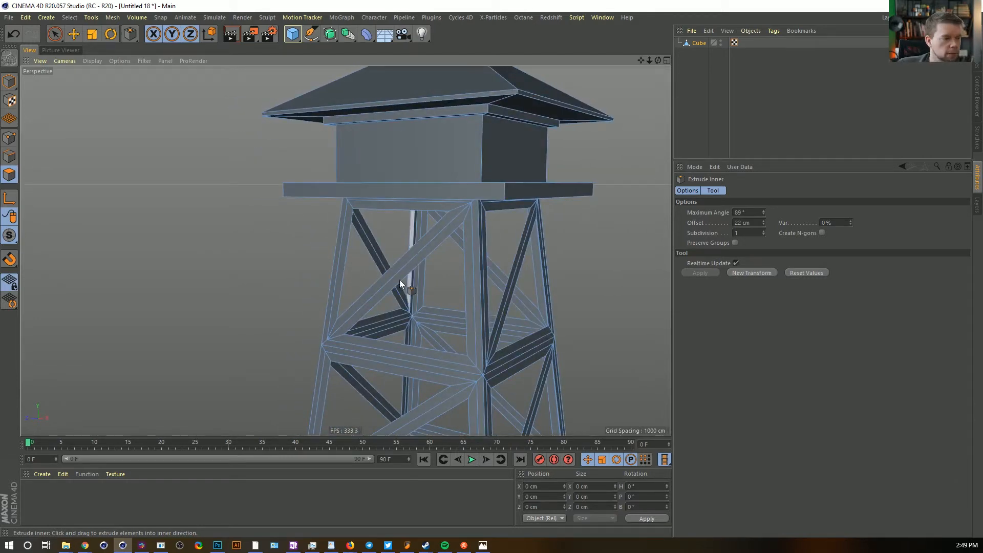
# Select the large polygon closing the base of the tower frame and check the whole tower
pyautogui.scroll(-3, 395, 302)
pyautogui.keyDown('alt'); pyautogui.moveTo(374, 293); pyautogui.dragTo(322, 241, button='middle'); pyautogui.keyUp('alt')
pyautogui.keyDown('alt'); pyautogui.moveTo(398, 308); pyautogui.dragTo(388, 327); pyautogui.keyUp('alt')
pyautogui.keyDown('alt'); pyautogui.moveTo(414, 343); pyautogui.dragTo(440, 244, button='middle'); pyautogui.keyUp('alt')
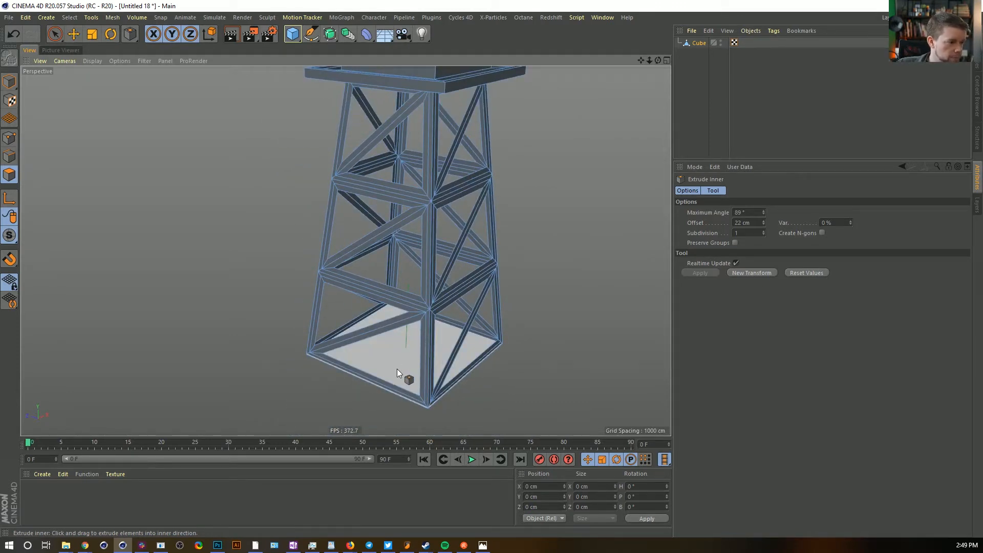
pyautogui.click(400, 343)
pyautogui.keyDown('alt'); pyautogui.moveTo(395, 367); pyautogui.dragTo(405, 296); pyautogui.keyUp('alt')
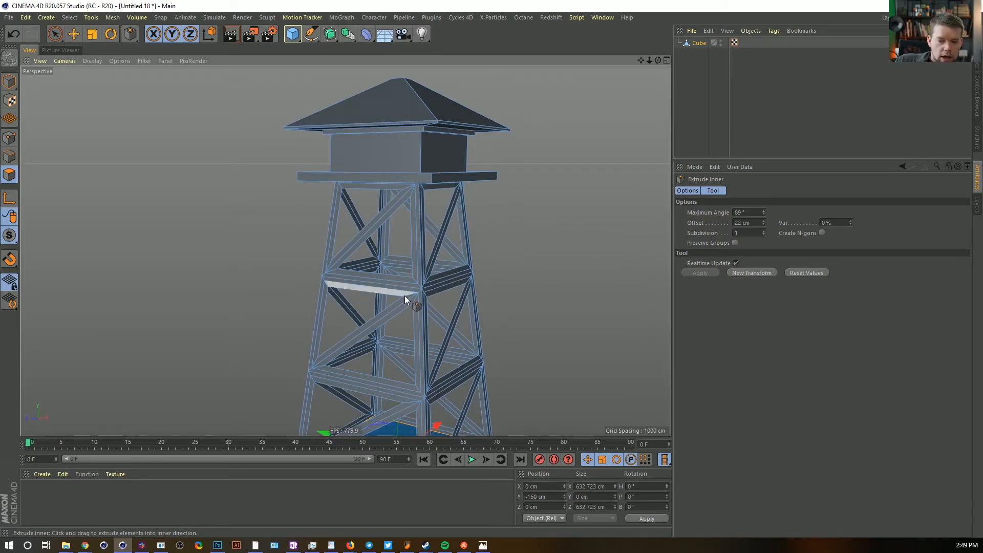
pyautogui.keyDown('alt'); pyautogui.moveTo(431, 255); pyautogui.dragTo(480, 307); pyautogui.keyUp('alt')
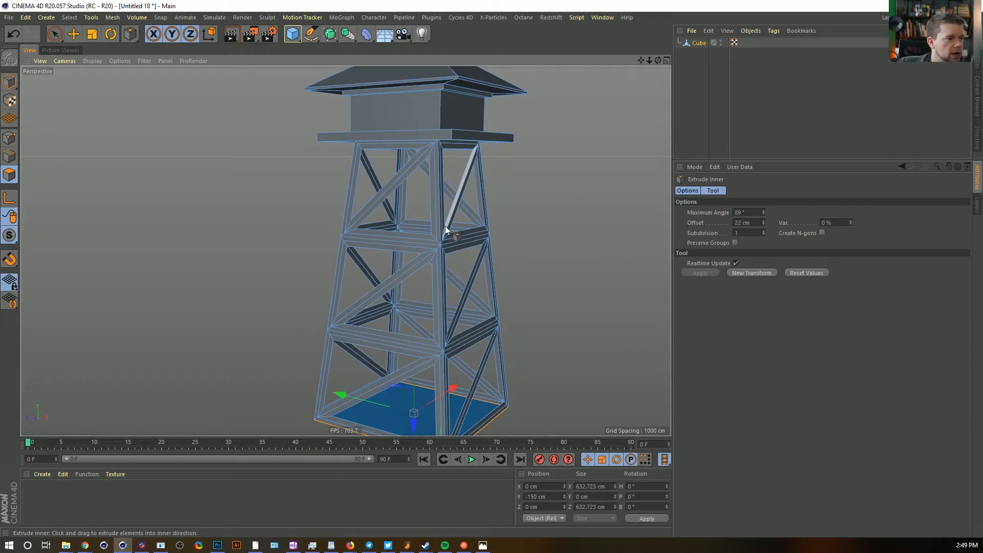
pyautogui.keyDown('alt'); pyautogui.moveTo(453, 349); pyautogui.dragTo(444, 256, button='middle'); pyautogui.keyUp('alt')
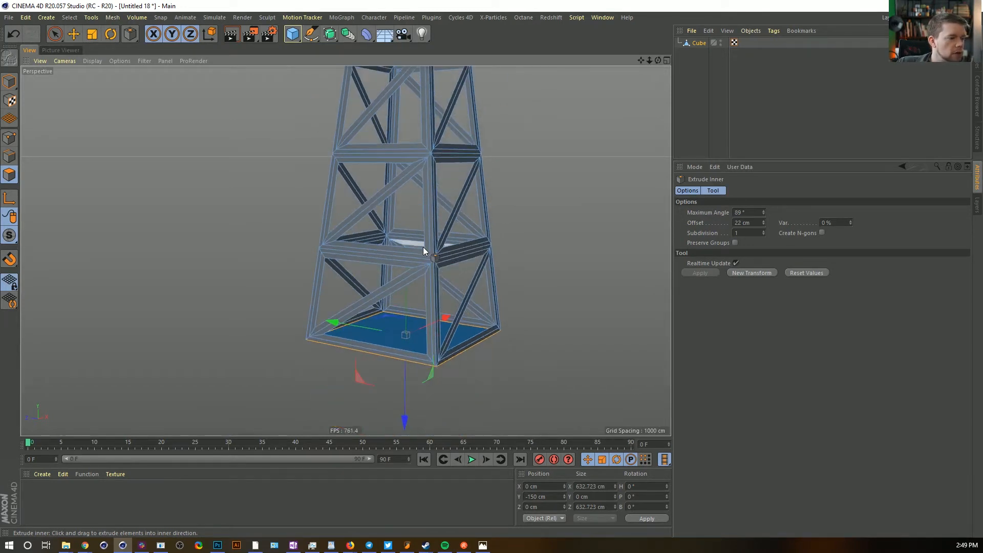
pyautogui.keyDown('alt'); pyautogui.moveTo(436, 254); pyautogui.dragTo(407, 266, button='right'); pyautogui.keyUp('alt')
pyautogui.keyDown('alt'); pyautogui.moveTo(431, 213); pyautogui.dragTo(440, 265, button='middle'); pyautogui.keyUp('alt')
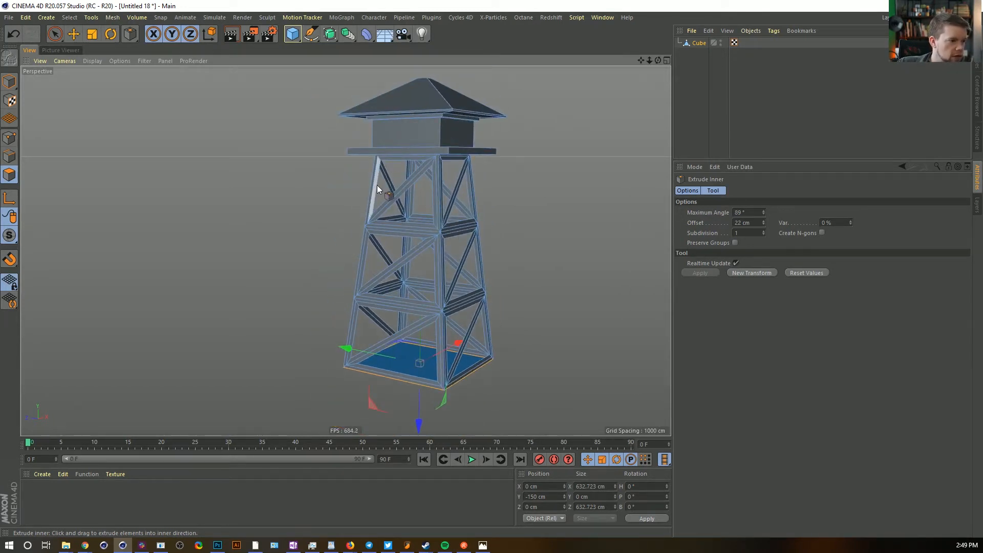
# Loop-select the border polygons on all four sides of the tower frame's middle section
pyautogui.click(452, 354)
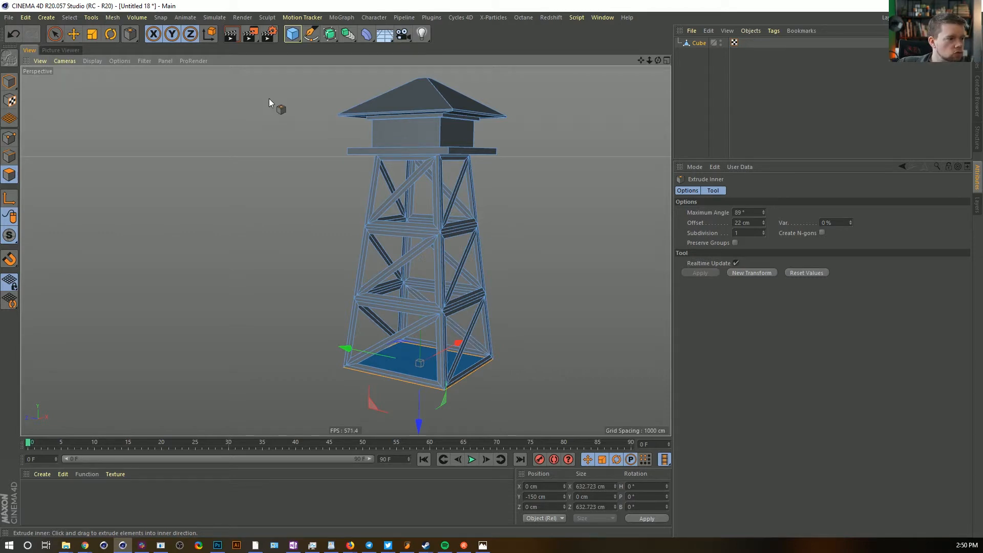
pyautogui.keyDown('alt'); pyautogui.moveTo(269, 99); pyautogui.dragTo(428, 205); pyautogui.keyUp('alt')
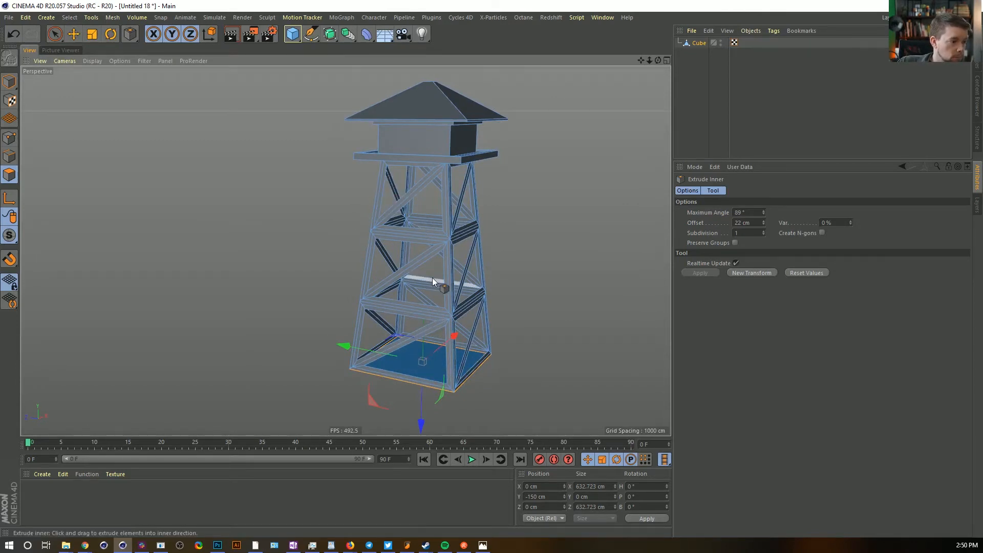
pyautogui.keyDown('alt'); pyautogui.moveTo(432, 278); pyautogui.dragTo(443, 205); pyautogui.keyUp('alt')
pyautogui.keyDown('alt'); pyautogui.moveTo(422, 260); pyautogui.dragTo(476, 225, button='right'); pyautogui.keyUp('alt')
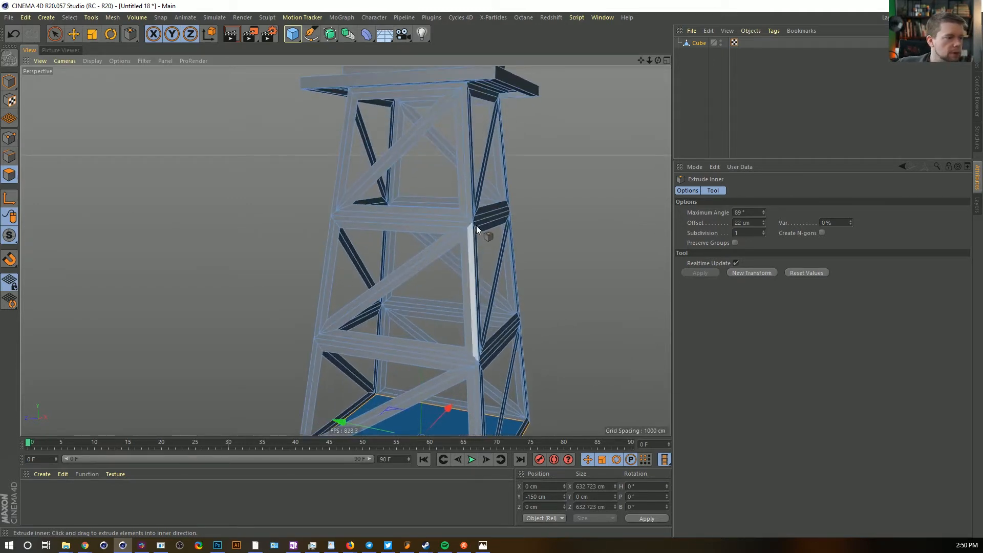
pyautogui.press('u')
pyautogui.press('l')
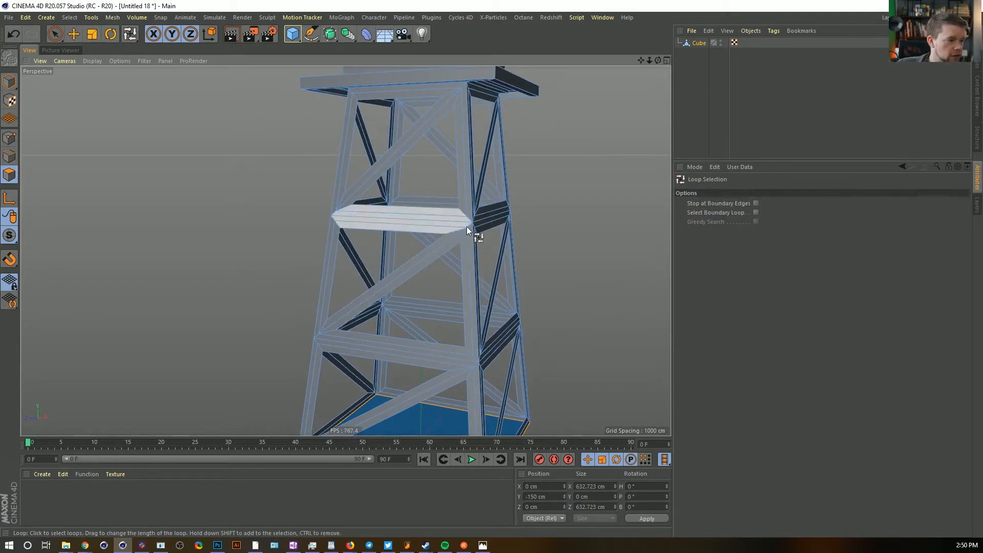
pyautogui.click(469, 226)
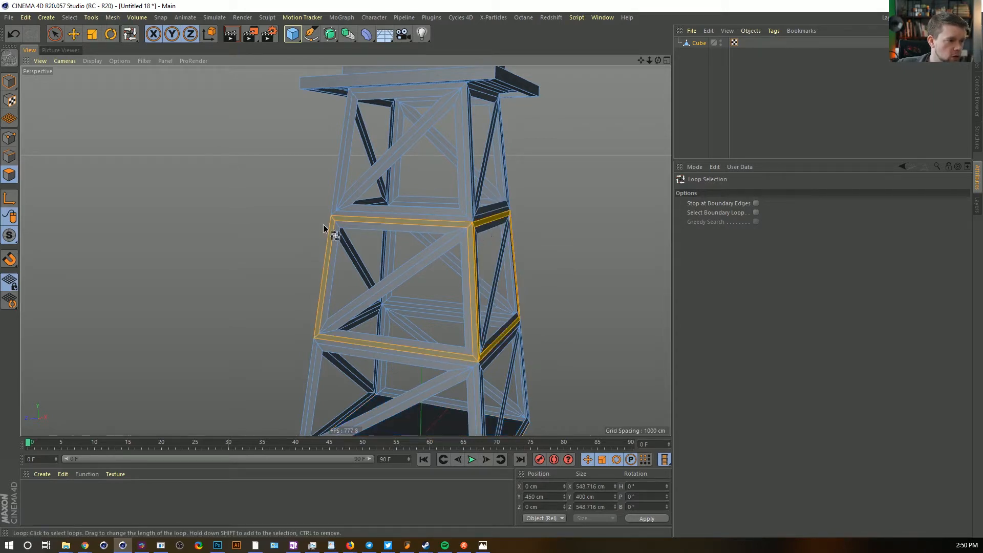
pyautogui.keyDown('alt'); pyautogui.moveTo(330, 236); pyautogui.dragTo(495, 236); pyautogui.keyUp('alt')
pyautogui.keyDown('shift'); pyautogui.click(287, 227); pyautogui.keyUp('shift')
pyautogui.keyDown('alt'); pyautogui.moveTo(272, 228); pyautogui.dragTo(337, 233); pyautogui.keyUp('alt')
pyautogui.keyDown('shift'); pyautogui.click(303, 225); pyautogui.keyUp('shift')
# Fill-select the top frame section and the cabin above the loop, invert the selection and delete the lower frame
pyautogui.keyDown('alt'); pyautogui.moveTo(303, 224); pyautogui.dragTo(362, 260); pyautogui.keyUp('alt')
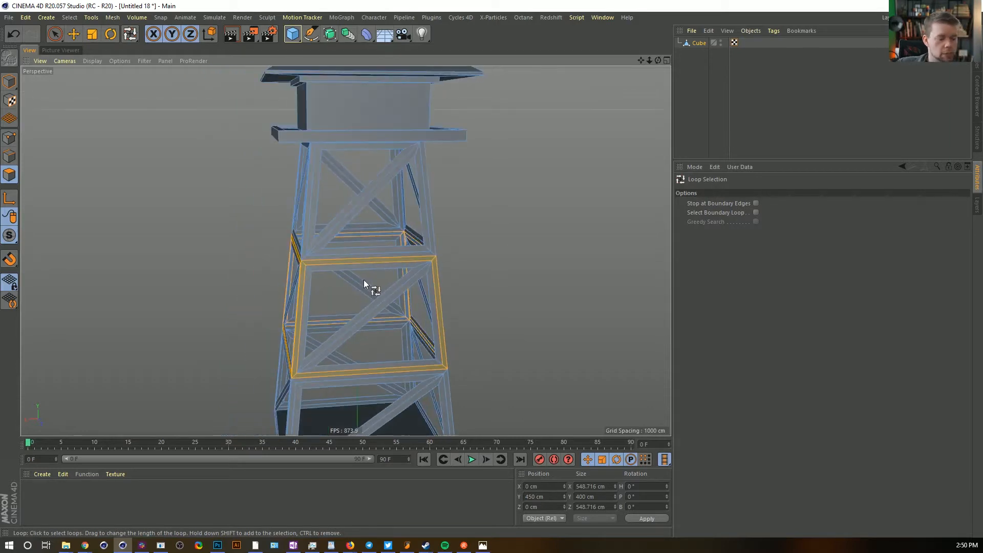
pyautogui.press('u')
pyautogui.press('f')
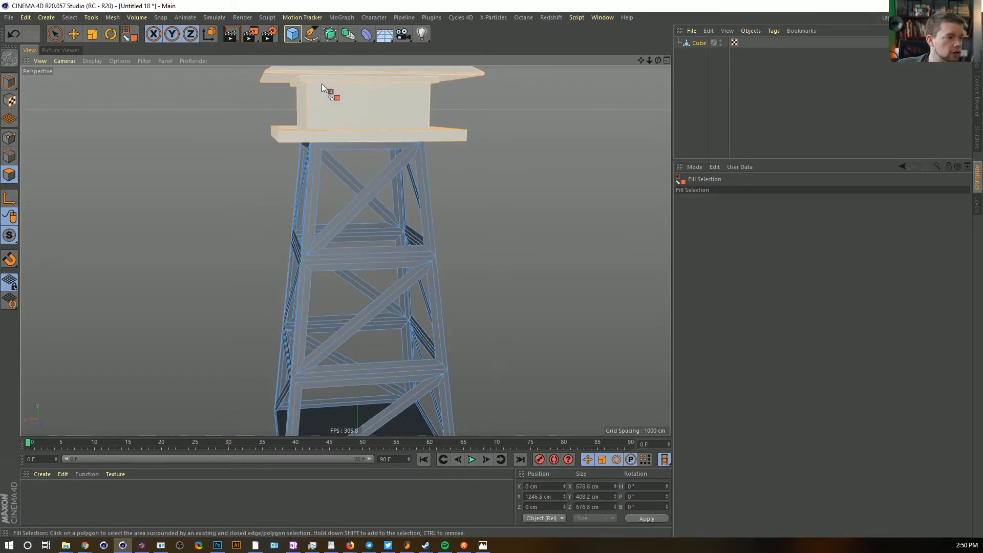
pyautogui.click(346, 121)
pyautogui.hotkey('ctrl', 'z')
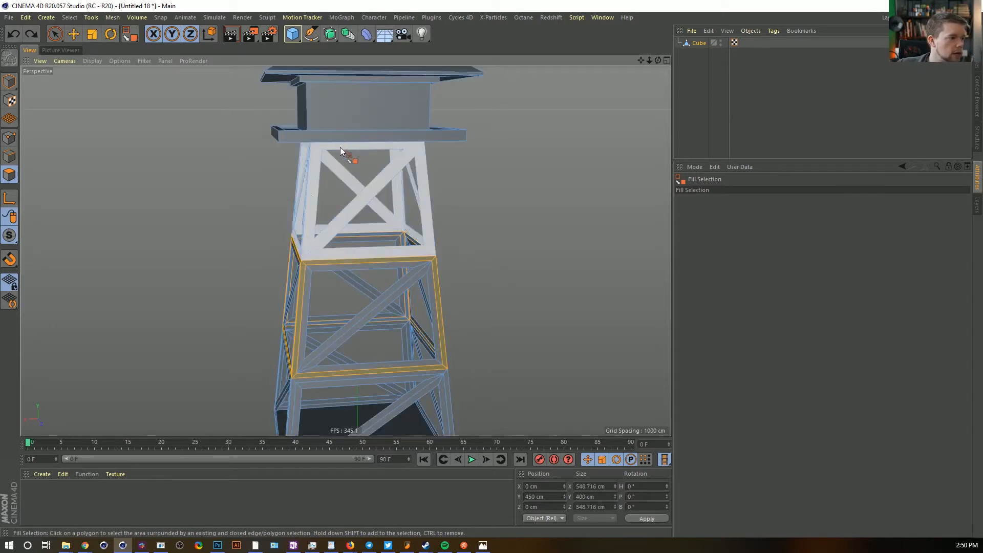
pyautogui.click(313, 189)
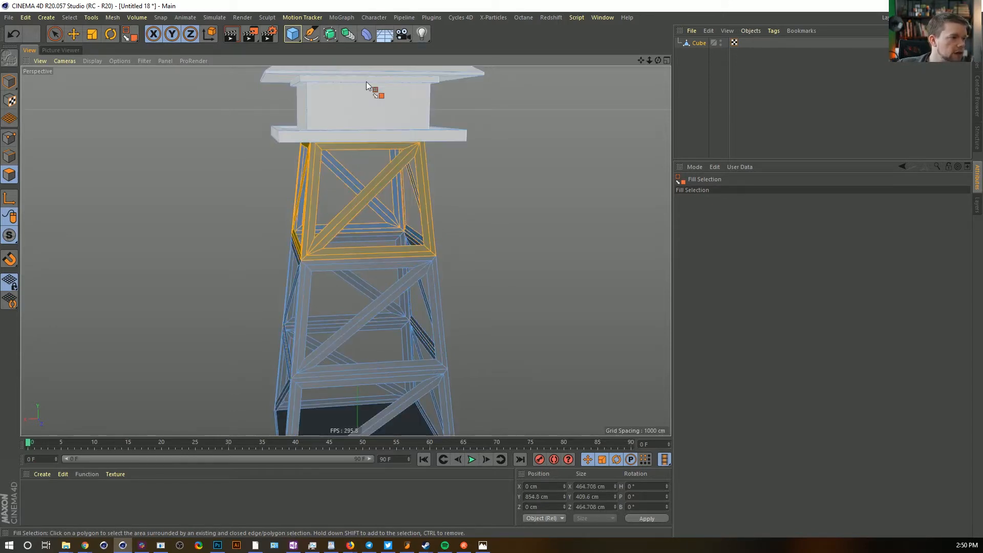
pyautogui.keyDown('shift'); pyautogui.click(364, 102); pyautogui.keyUp('shift')
pyautogui.press('u')
pyautogui.press('i')
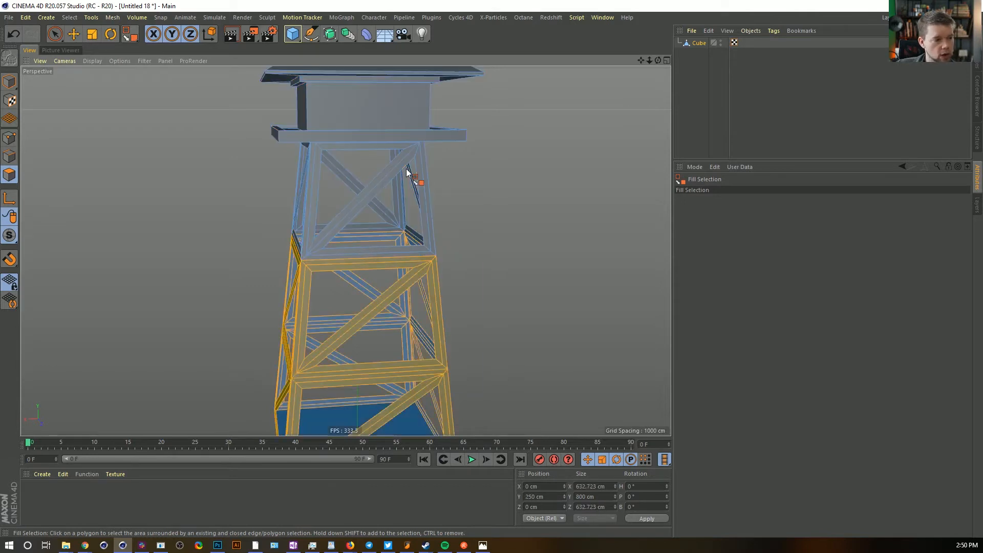
pyautogui.press('Delete')
# Select all connected polygons of the remaining frame section, starting from its diagonal brace
pyautogui.press('space')
pyautogui.click(378, 184)
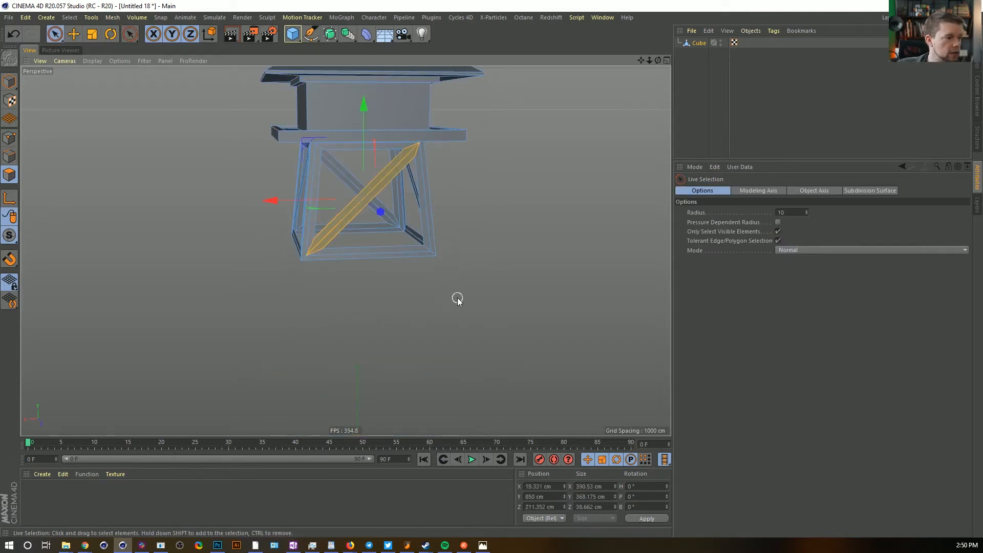
pyautogui.press('u')
pyautogui.press('w')
# Split the selected frame section into a separate object and delete its original polygons from the cabin object
pyautogui.keyDown('alt'); pyautogui.moveTo(414, 236); pyautogui.dragTo(327, 125); pyautogui.keyUp('alt')
pyautogui.keyDown('alt'); pyautogui.moveTo(385, 169); pyautogui.dragTo(443, 108, button='right'); pyautogui.keyUp('alt')
pyautogui.keyDown('alt'); pyautogui.moveTo(354, 84); pyautogui.dragTo(381, 163, button='middle'); pyautogui.keyUp('alt')
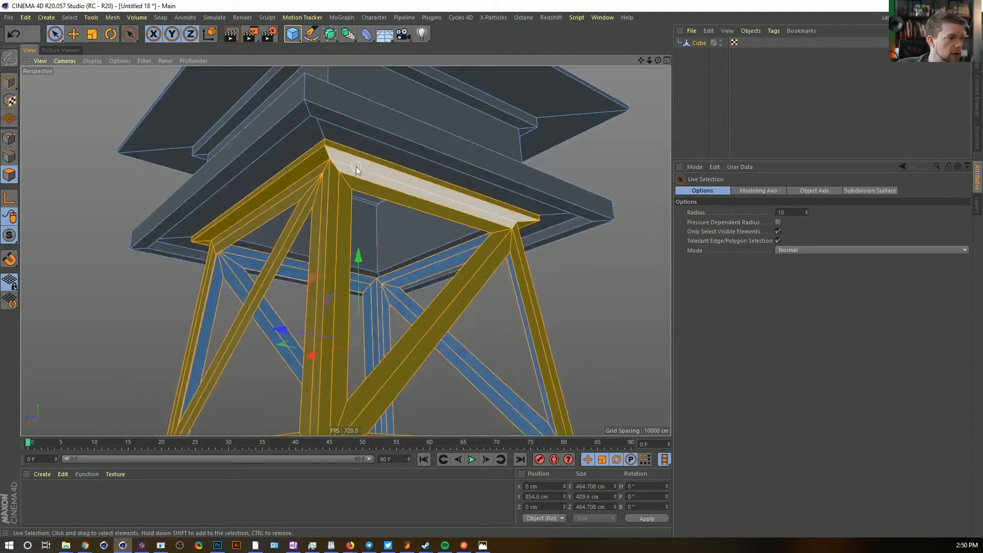
pyautogui.press('u')
pyautogui.press('l')
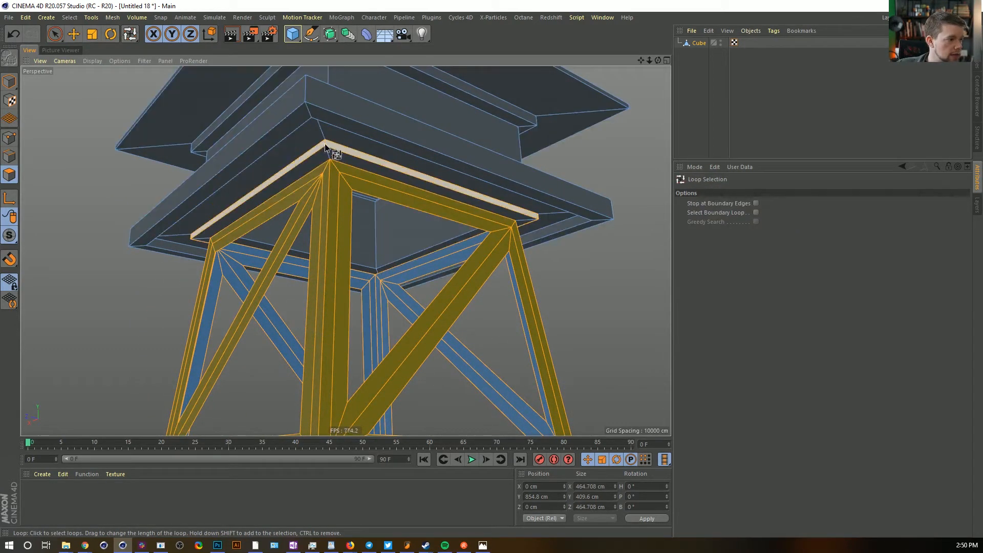
pyautogui.scroll(-8, 336, 170)
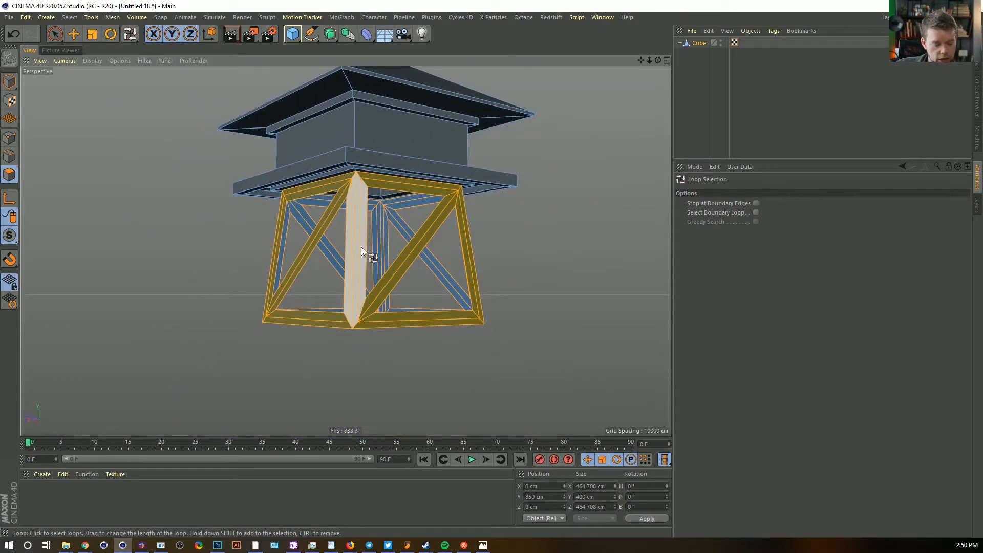
pyautogui.press('u')
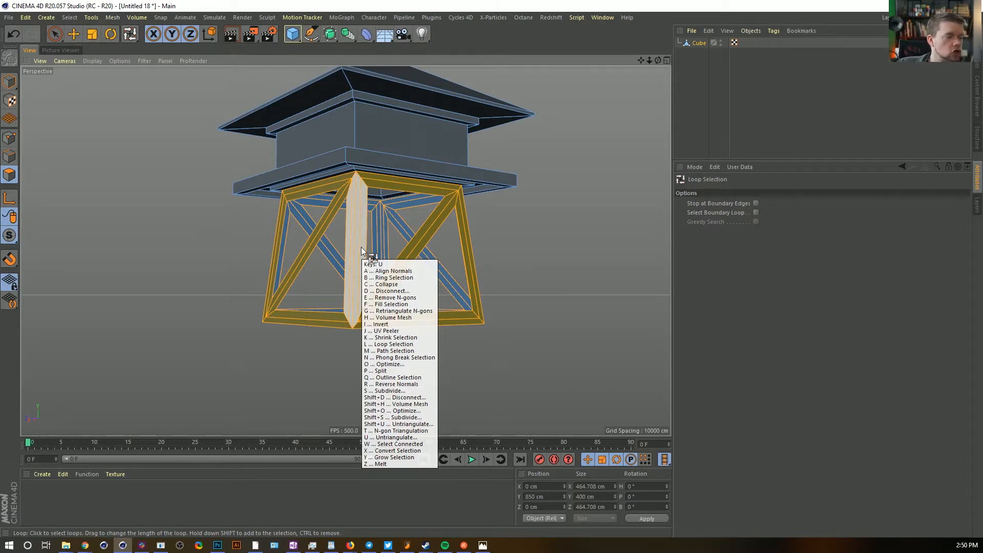
pyautogui.press('p')
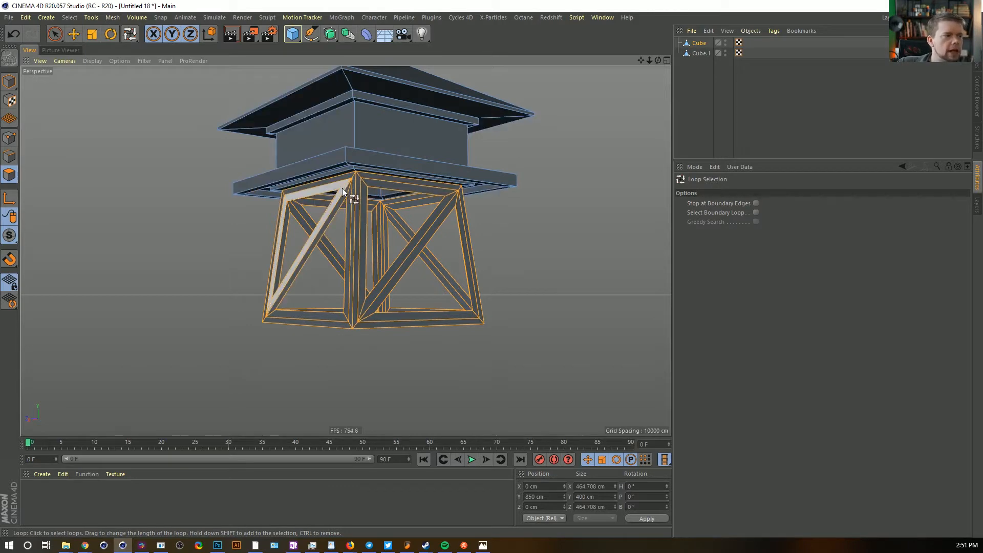
pyautogui.press('Delete')
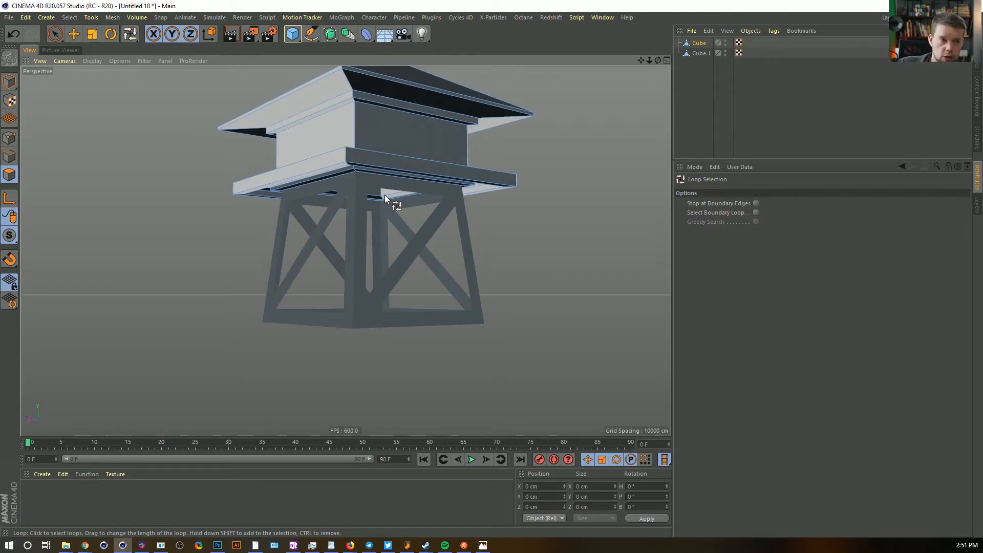
# Add a MoGraph Cloner and make the split frame section Cube.1 its child
pyautogui.click(695, 53)
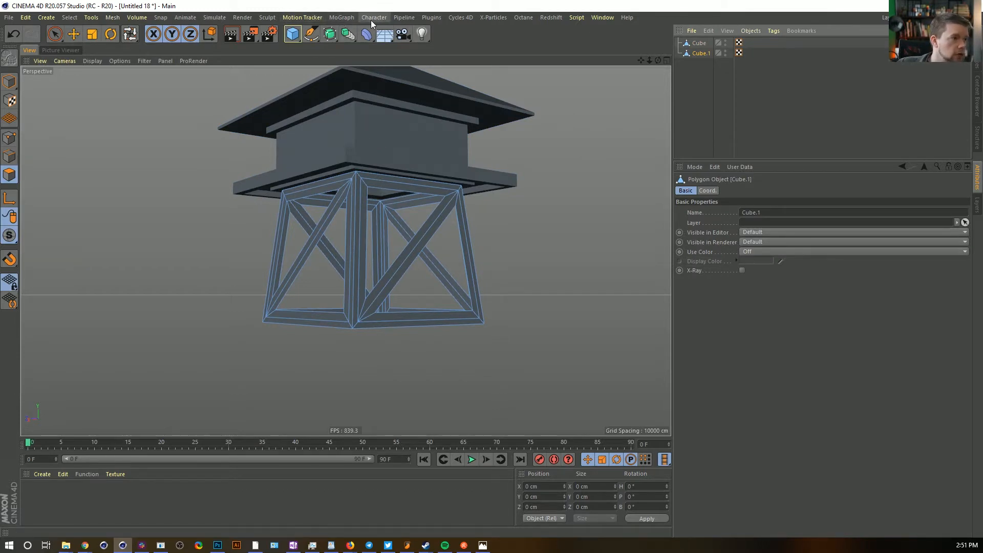
pyautogui.click(344, 17)
pyautogui.moveTo(352, 33)
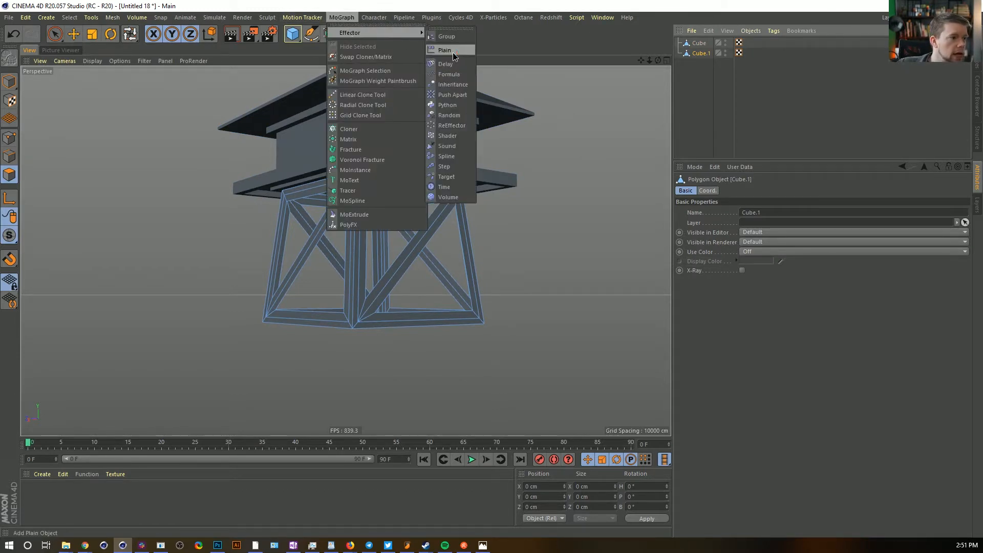
pyautogui.click(374, 128)
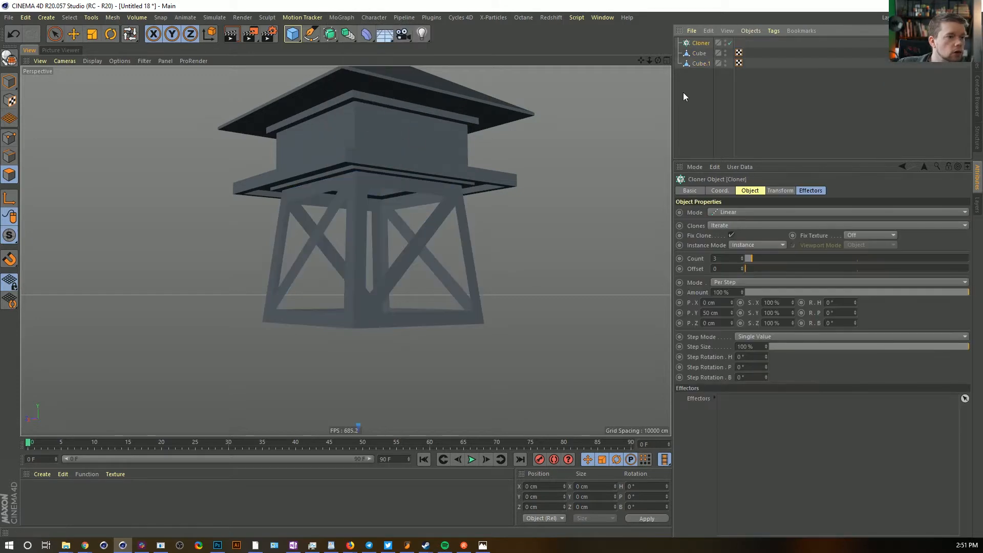
pyautogui.click(694, 62)
pyautogui.moveTo(694, 63); pyautogui.dragTo(703, 45)
pyautogui.click(701, 43)
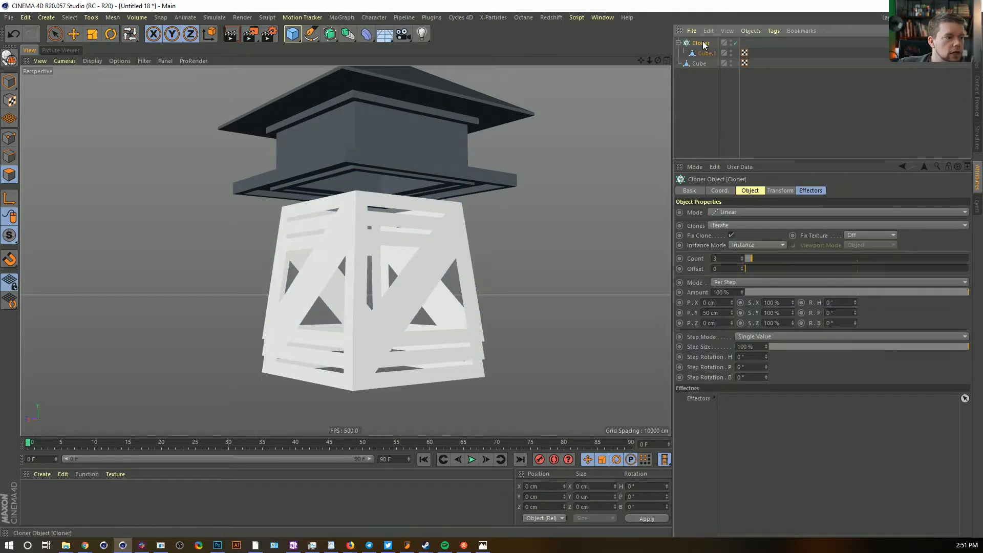
# Set the cloner's Y position offset to -419 cm per step and raise the cloner against the underside of the ledge
pyautogui.moveTo(732, 313); pyautogui.dragTo(731, 393)
pyautogui.keyDown('alt'); pyautogui.moveTo(479, 330); pyautogui.dragTo(407, 334, button='right'); pyautogui.keyUp('alt')
pyautogui.keyDown('alt'); pyautogui.moveTo(407, 334); pyautogui.dragTo(438, 167, button='middle'); pyautogui.keyUp('alt')
pyautogui.keyDown('alt'); pyautogui.moveTo(438, 167); pyautogui.dragTo(419, 170, button='right'); pyautogui.keyUp('alt')
pyautogui.keyDown('alt'); pyautogui.moveTo(419, 169); pyautogui.dragTo(419, 177, button='middle'); pyautogui.keyUp('alt')
pyautogui.keyDown('alt'); pyautogui.moveTo(419, 177); pyautogui.dragTo(501, 195); pyautogui.keyUp('alt')
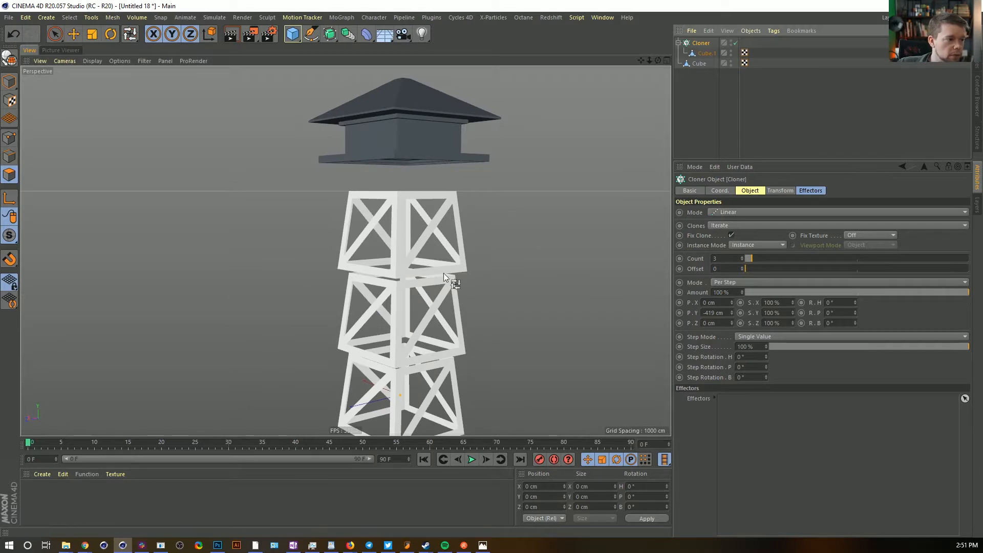
pyautogui.press('e')
pyautogui.moveTo(402, 345); pyautogui.dragTo(404, 297)
pyautogui.click(700, 43)
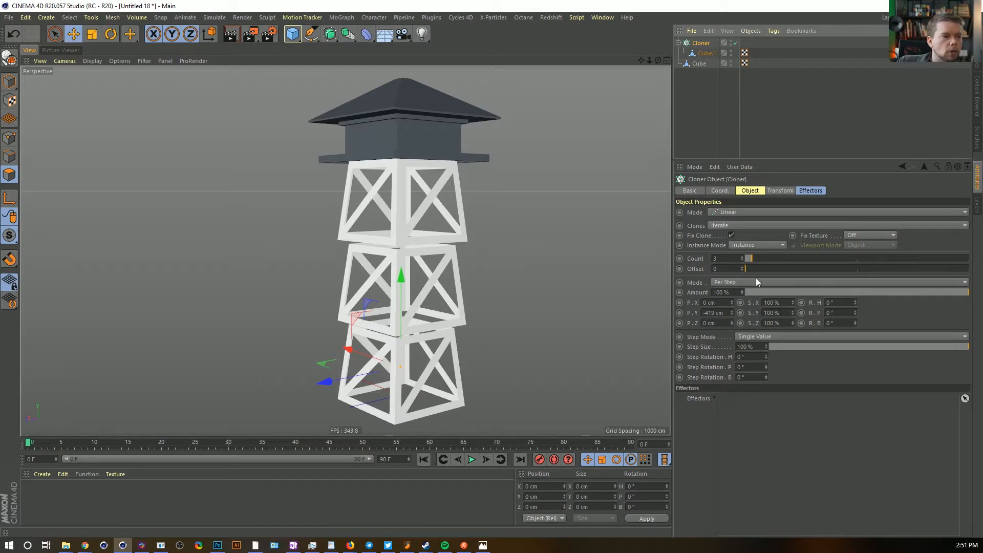
# Set the cloner's X and Z scale to 129% per step so the frame sections widen downward
pyautogui.moveTo(440, 315)
pyautogui.keyDown('alt'); pyautogui.mouseDown()
pyautogui.moveTo(433, 303)
pyautogui.moveTo(445, 296)
pyautogui.moveTo(447, 315)
pyautogui.mouseUp(); pyautogui.keyUp('alt')
pyautogui.keyDown('alt'); pyautogui.moveTo(446, 315); pyautogui.dragTo(444, 284, button='middle'); pyautogui.keyUp('alt')
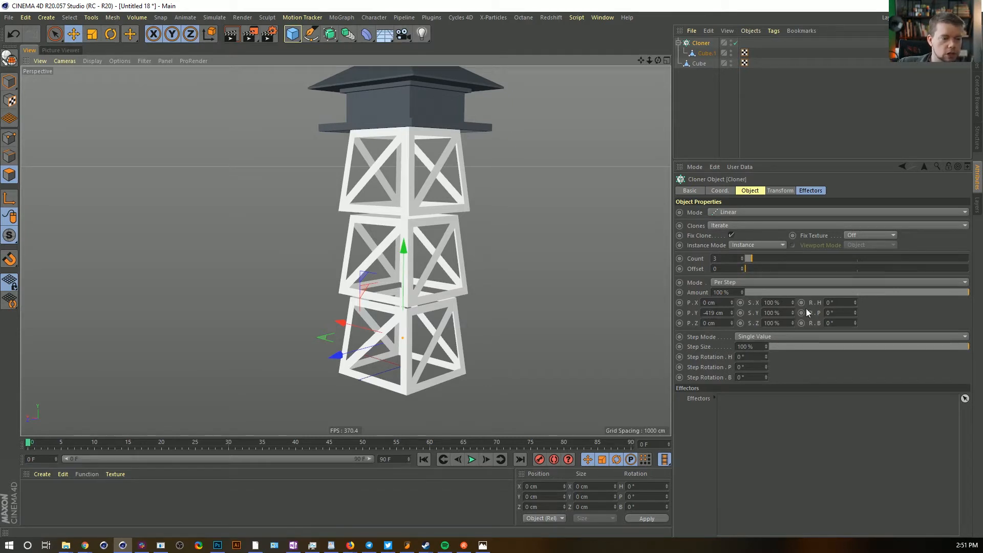
pyautogui.moveTo(792, 303); pyautogui.dragTo(793, 284)
pyautogui.keyDown('alt'); pyautogui.moveTo(416, 262); pyautogui.dragTo(488, 257); pyautogui.keyUp('alt')
pyautogui.moveTo(793, 302); pyautogui.dragTo(792, 306)
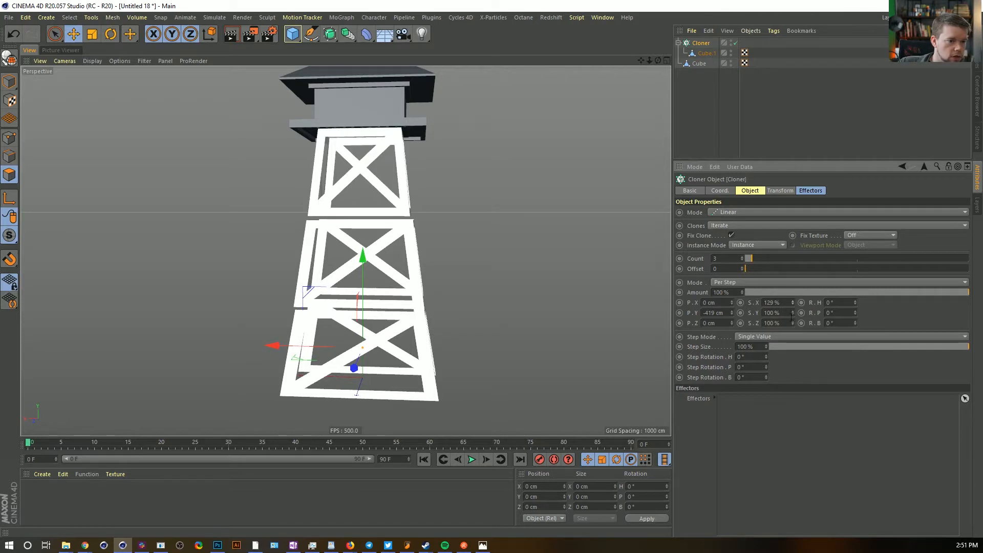
pyautogui.moveTo(789, 301); pyautogui.dragTo(729, 308)
pyautogui.hotkey('ctrl', 'c')
pyautogui.doubleClick(770, 323)
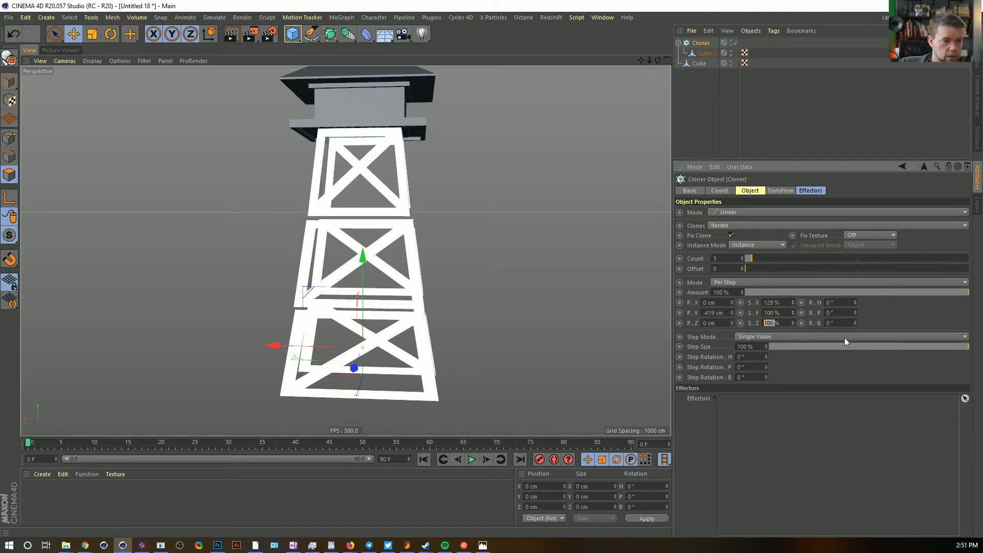
pyautogui.hotkey('ctrl', 'v')
pyautogui.click(911, 326)
# Set the cloner's Y position offset to -400 cm per step and check the joints between the frame sections
pyautogui.keyDown('alt'); pyautogui.moveTo(428, 293); pyautogui.dragTo(399, 301); pyautogui.keyUp('alt')
pyautogui.moveTo(731, 313); pyautogui.dragTo(732, 308)
pyautogui.keyDown('alt'); pyautogui.moveTo(379, 306); pyautogui.dragTo(424, 312); pyautogui.keyUp('alt')
pyautogui.keyDown('alt'); pyautogui.moveTo(425, 306); pyautogui.dragTo(371, 291, button='right'); pyautogui.keyUp('alt')
pyautogui.moveTo(407, 246)
pyautogui.keyDown('alt'); pyautogui.mouseDown(button='middle')
pyautogui.moveTo(456, 409)
pyautogui.moveTo(426, 317)
pyautogui.mouseUp(button='middle'); pyautogui.keyUp('alt')
pyautogui.moveTo(419, 204)
pyautogui.keyDown('alt'); pyautogui.mouseDown()
pyautogui.moveTo(399, 241)
pyautogui.moveTo(423, 215)
pyautogui.mouseUp(); pyautogui.keyUp('alt')
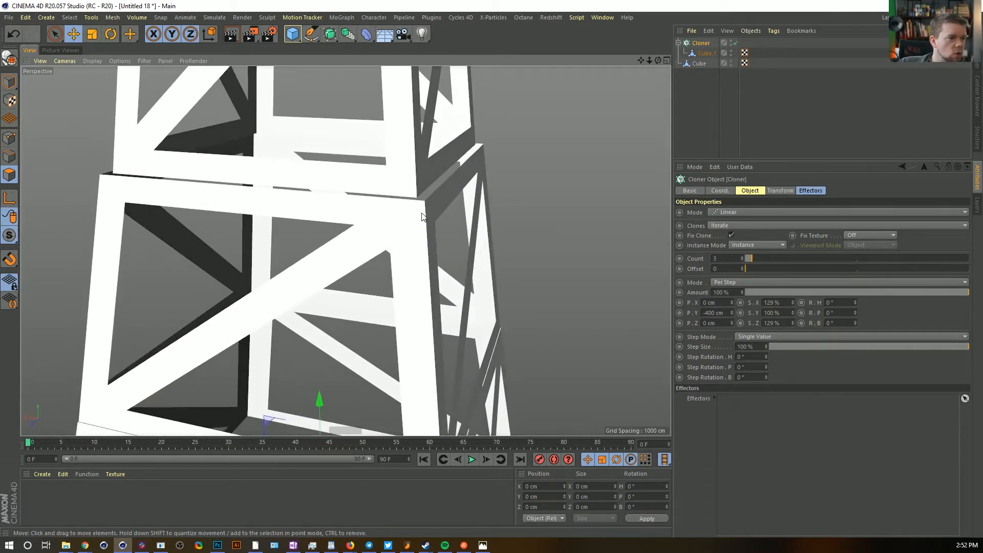
pyautogui.keyDown('alt'); pyautogui.moveTo(425, 201); pyautogui.dragTo(299, 228, button='right'); pyautogui.keyUp('alt')
pyautogui.keyDown('alt'); pyautogui.moveTo(299, 228); pyautogui.dragTo(509, 210); pyautogui.keyUp('alt')
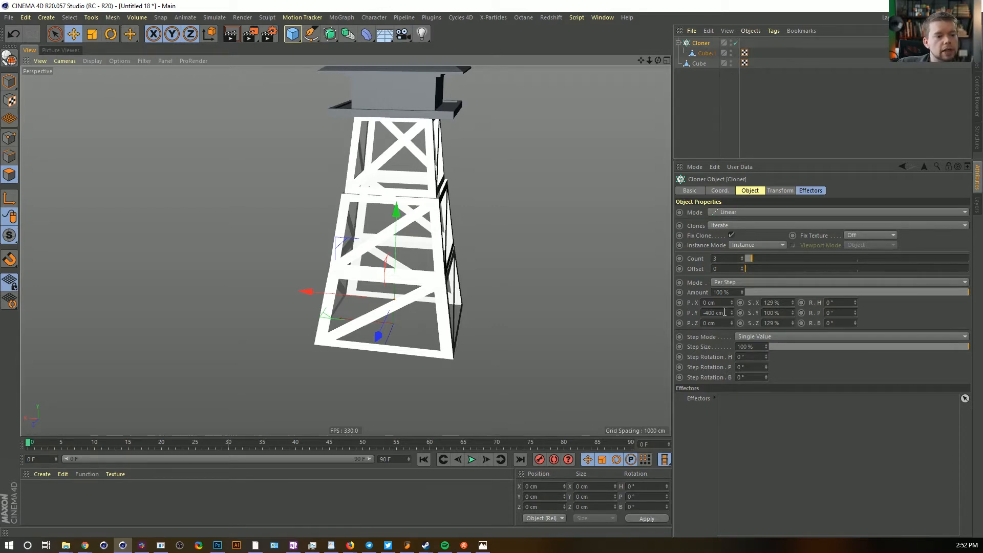
# Reset the cloner's Y position offset to 0 cm and its X and Z scale to 100% per step
pyautogui.moveTo(724, 312); pyautogui.dragTo(682, 316)
pyautogui.write('0')
pyautogui.press('Return')
pyautogui.moveTo(792, 302); pyautogui.dragTo(743, 322)
pyautogui.click(783, 310)
pyautogui.write('100')
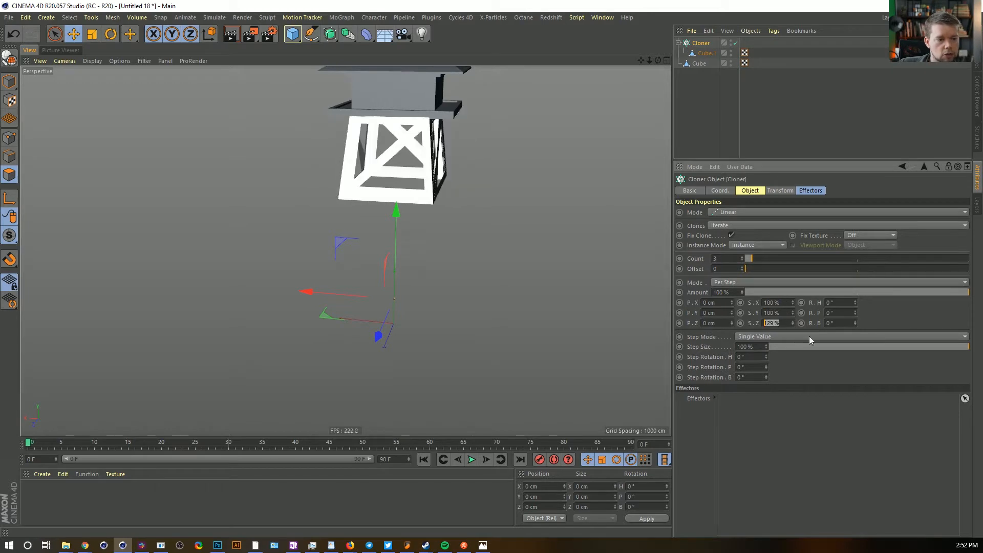
pyautogui.write('100')
pyautogui.press('Return')
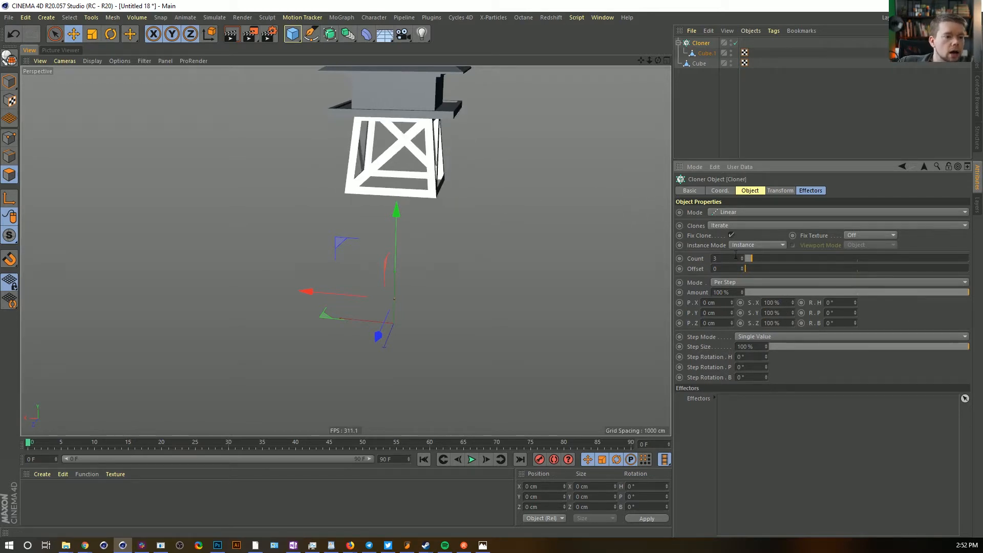
# Set the cloner's count to 4 and add a Step effector to it
pyautogui.click(741, 257)
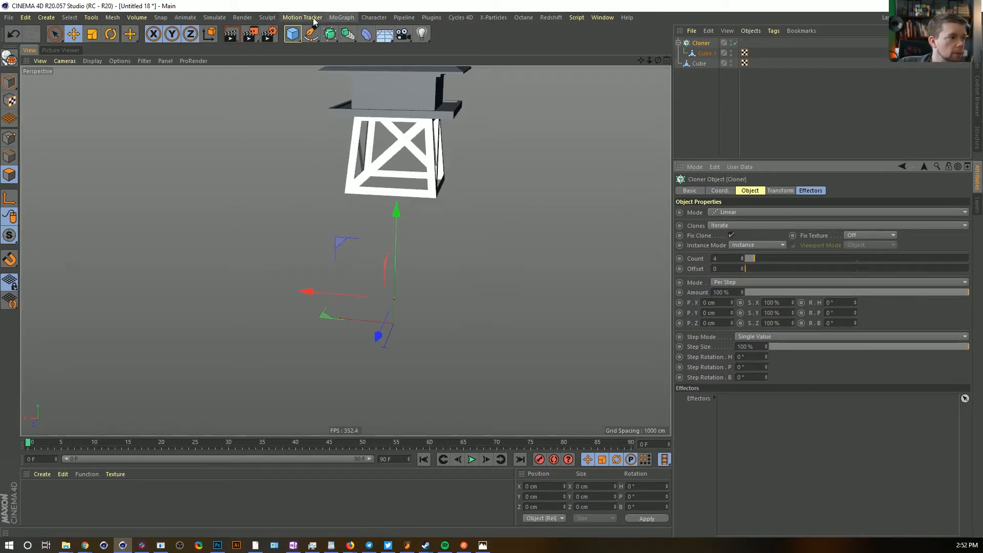
pyautogui.click(342, 17)
pyautogui.moveTo(350, 35)
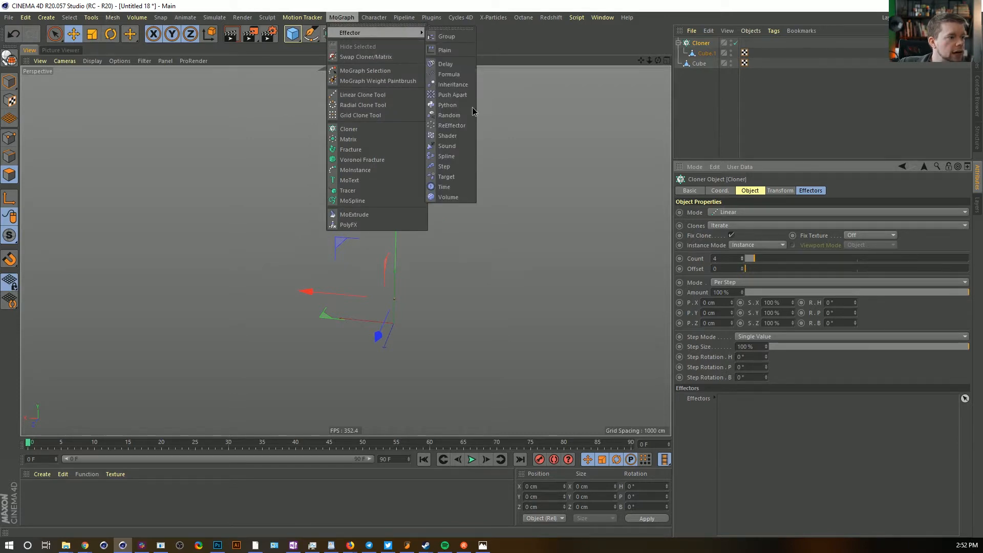
pyautogui.click(457, 166)
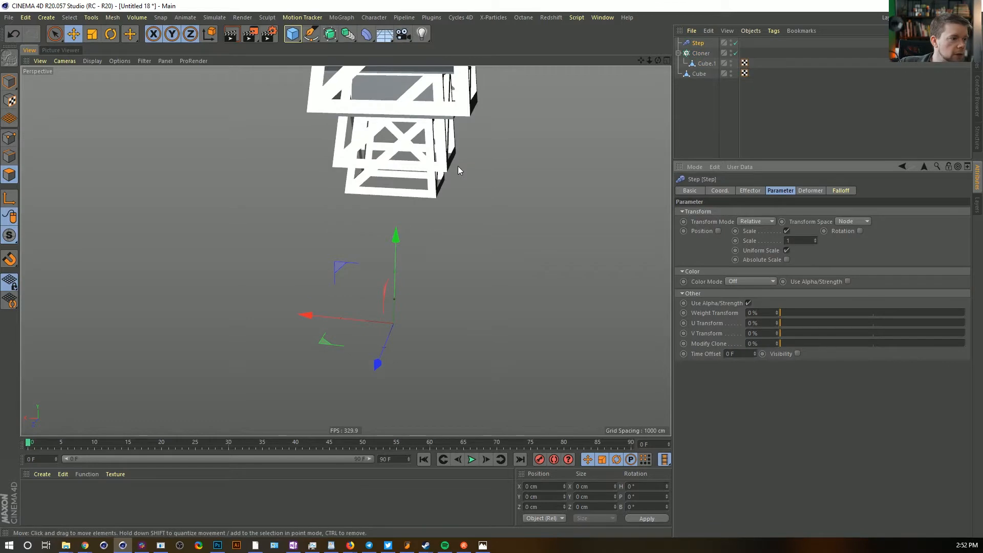
# Disable the Step effector's scale transform and enable its position transform
pyautogui.keyDown('alt'); pyautogui.moveTo(406, 159); pyautogui.dragTo(449, 124); pyautogui.keyUp('alt')
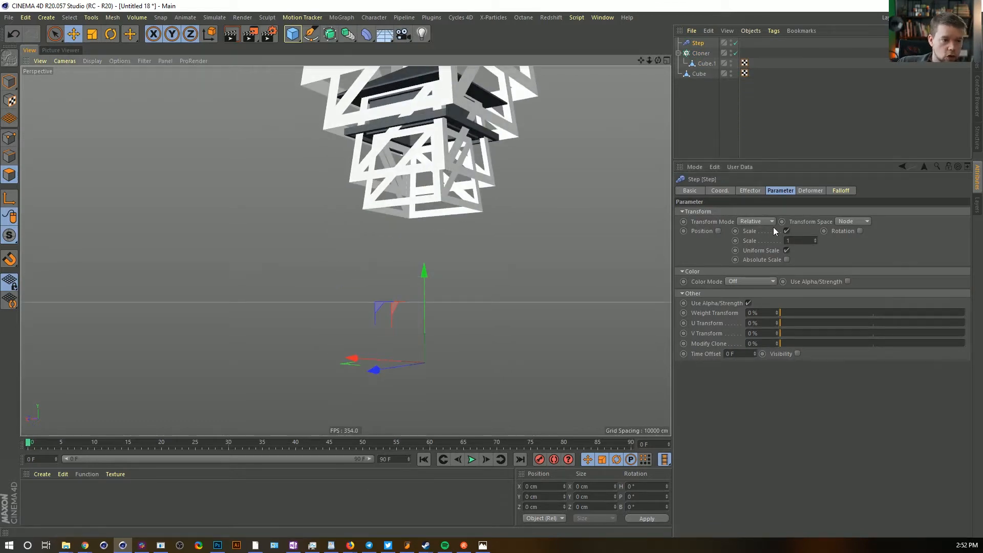
pyautogui.click(786, 230)
pyautogui.click(718, 231)
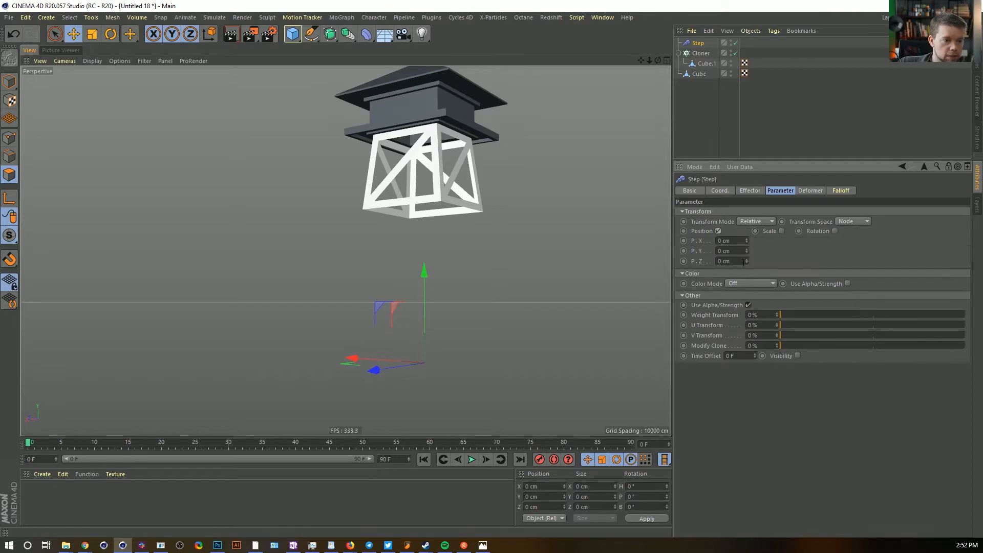
# Set the Step effector's Y position to -1313 cm to spread the frame sections downward
pyautogui.moveTo(745, 249); pyautogui.dragTo(745, 313)
pyautogui.keyDown('alt'); pyautogui.moveTo(481, 231); pyautogui.dragTo(455, 244, button='right'); pyautogui.keyUp('alt')
pyautogui.keyDown('alt'); pyautogui.moveTo(454, 243); pyautogui.dragTo(454, 209, button='middle'); pyautogui.keyUp('alt')
# Apply the Linear spline preset to the Step effector's curve to space the frame sections evenly
pyautogui.click(749, 191)
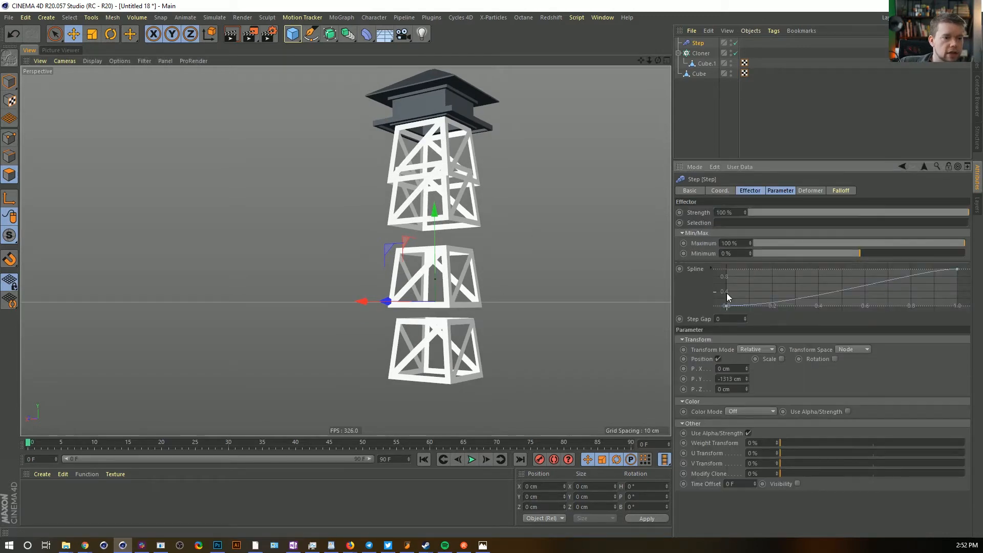
pyautogui.rightClick(802, 296)
pyautogui.moveTo(834, 456)
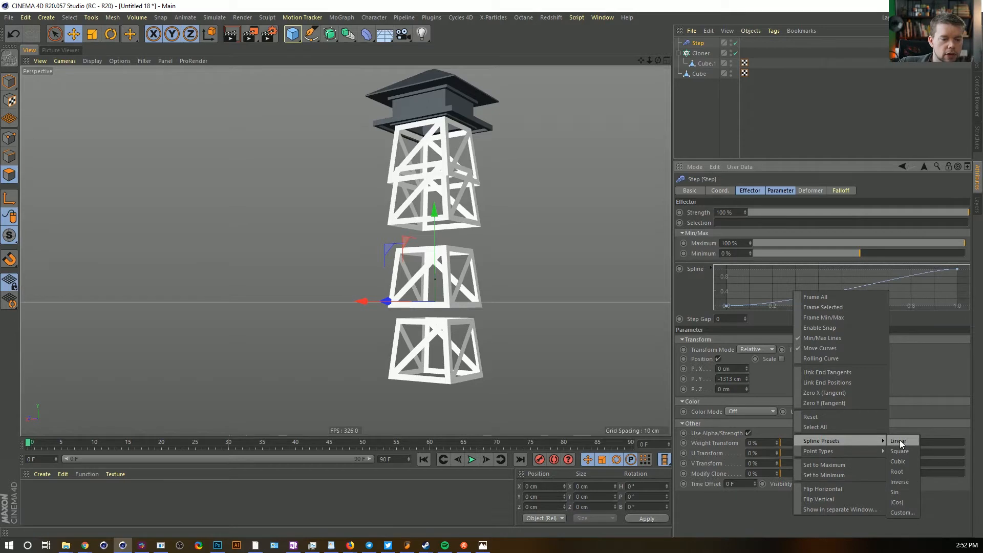
pyautogui.click(900, 441)
pyautogui.keyDown('alt'); pyautogui.moveTo(459, 235); pyautogui.dragTo(505, 241); pyautogui.keyUp('alt')
pyautogui.keyDown('alt'); pyautogui.moveTo(472, 201); pyautogui.dragTo(425, 225); pyautogui.keyUp('alt')
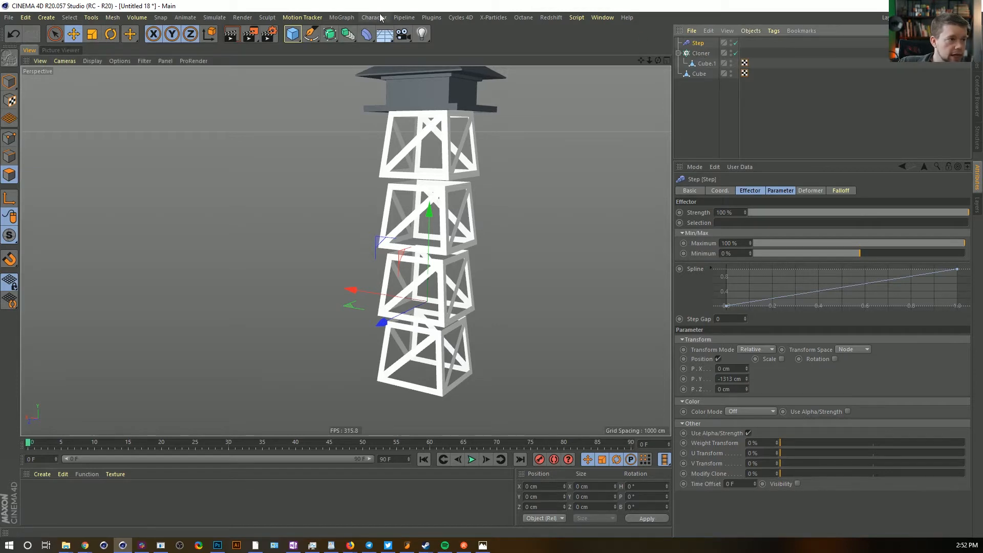
# Add a second Step effector to the cloner and name it Step Scale
pyautogui.click(700, 53)
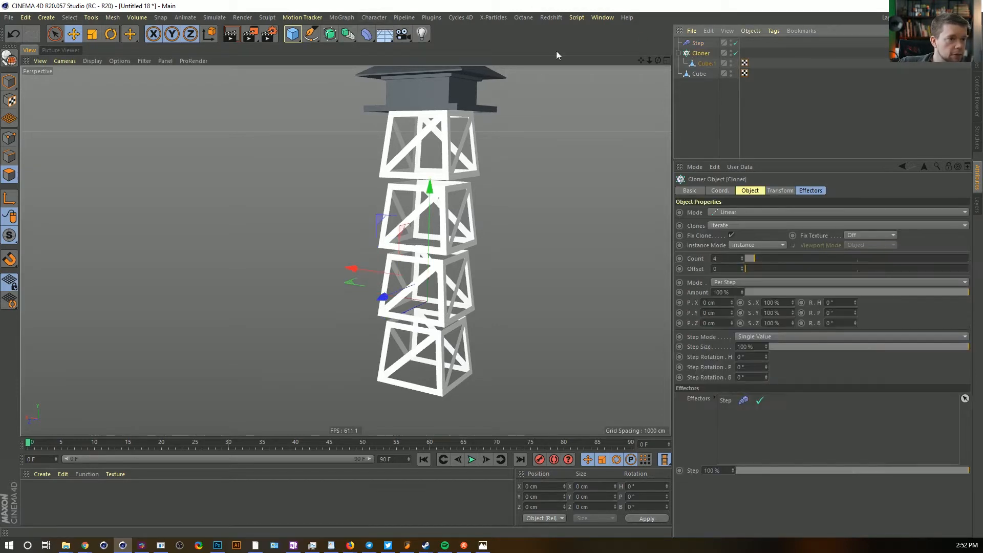
pyautogui.click(339, 17)
pyautogui.moveTo(346, 31)
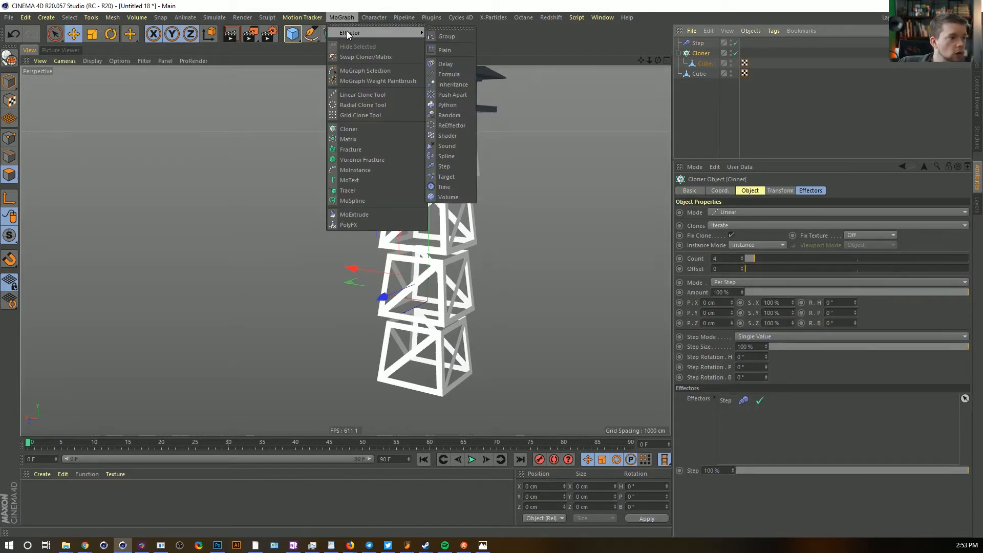
pyautogui.click(464, 166)
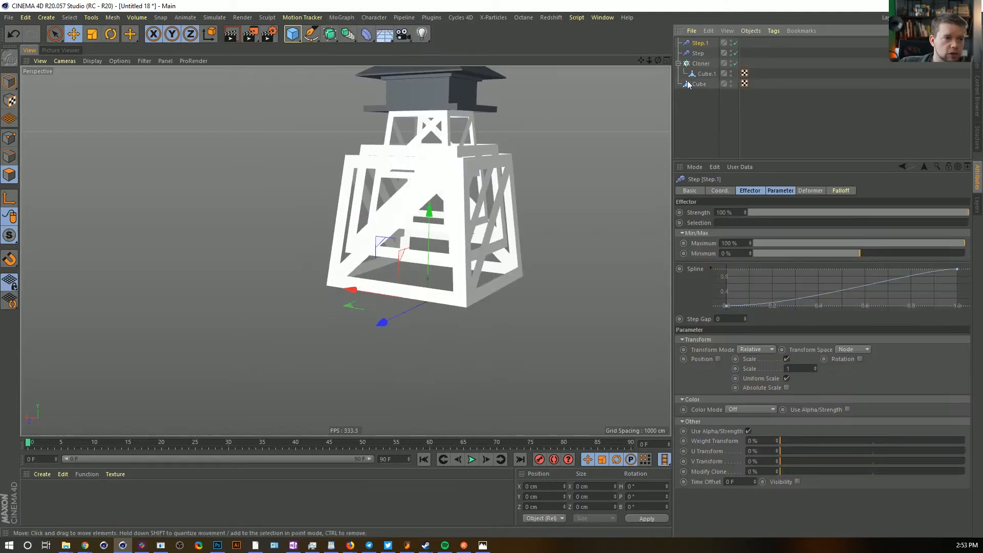
pyautogui.doubleClick(710, 43)
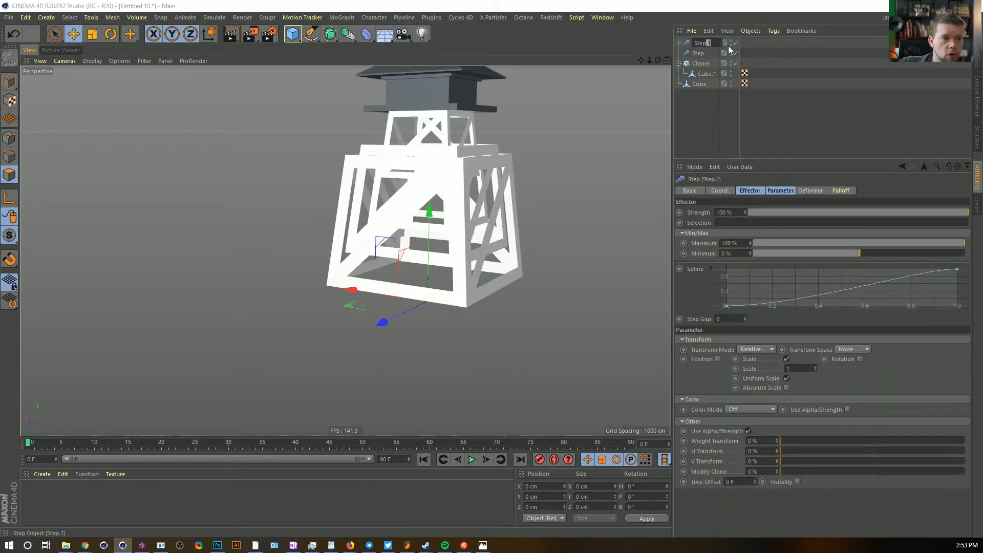
pyautogui.write('Step Scale')
pyautogui.press('Return')
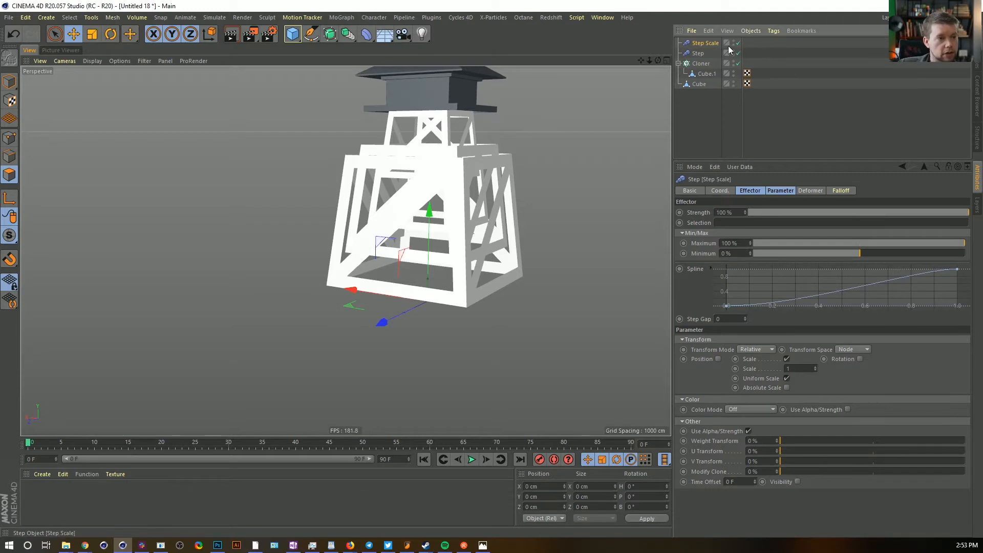
# Set the first Step effector's Y position to -1896 cm to spread the scaled frame sections further apart
pyautogui.click(708, 63)
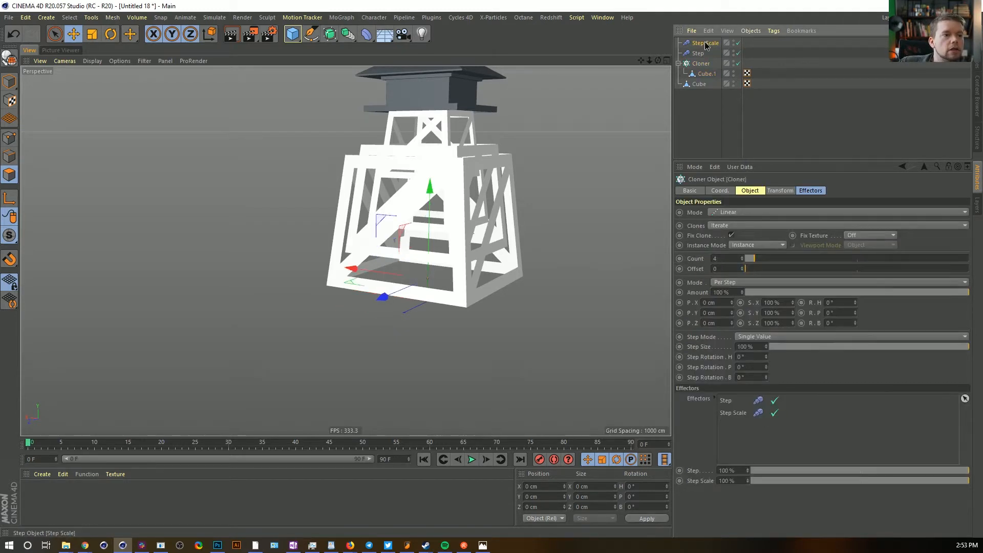
pyautogui.click(707, 43)
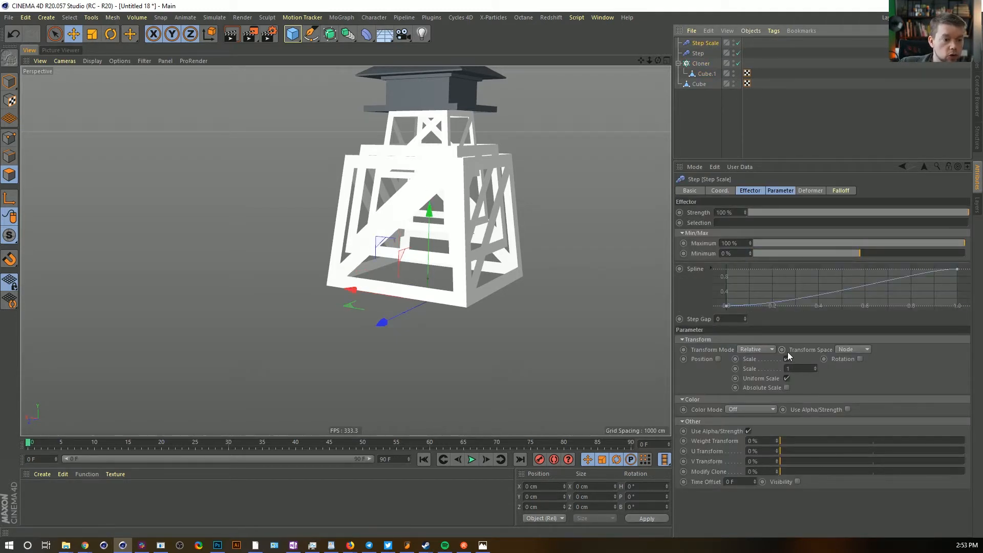
pyautogui.click(697, 54)
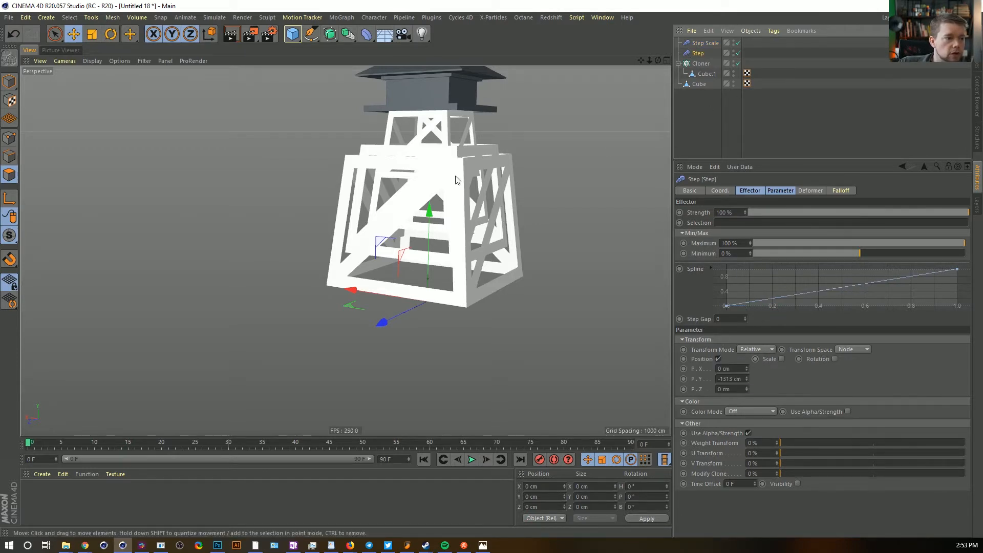
pyautogui.click(704, 43)
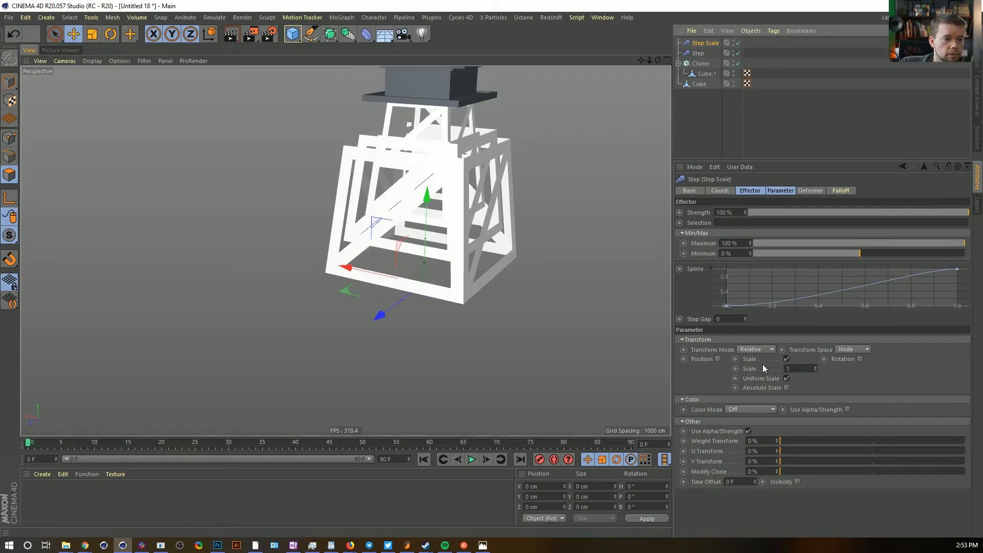
pyautogui.click(697, 53)
pyautogui.moveTo(745, 379); pyautogui.dragTo(746, 510)
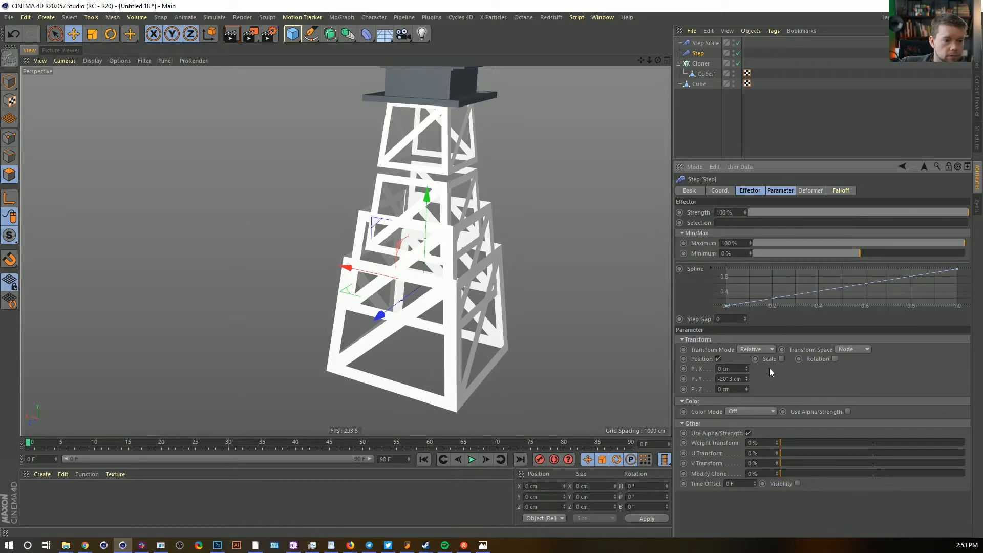
pyautogui.moveTo(750, 382); pyautogui.dragTo(749, 361)
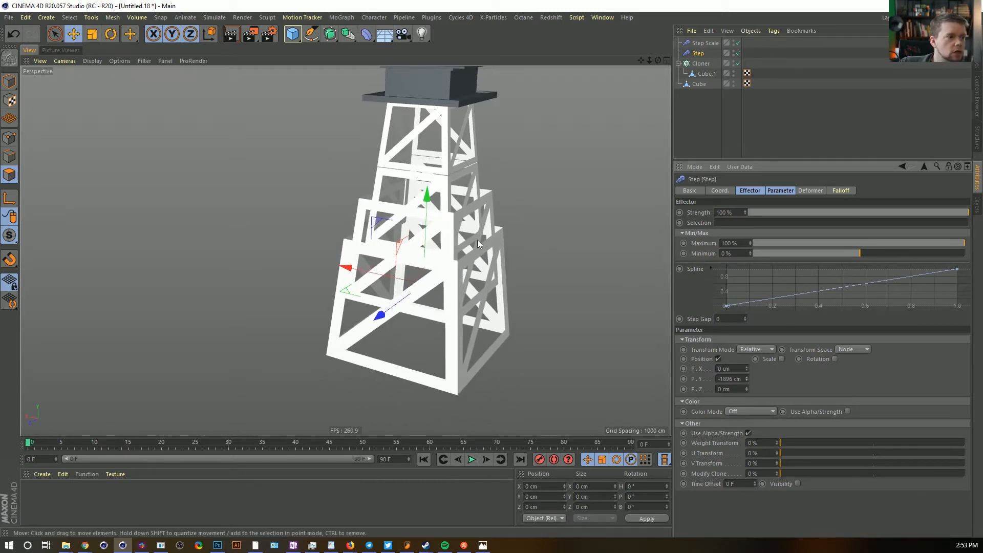
# Apply the Linear spline preset to the Step Scale effector's curve and check the tower's taper
pyautogui.keyDown('alt'); pyautogui.moveTo(487, 256); pyautogui.dragTo(522, 260); pyautogui.keyUp('alt')
pyautogui.click(705, 42)
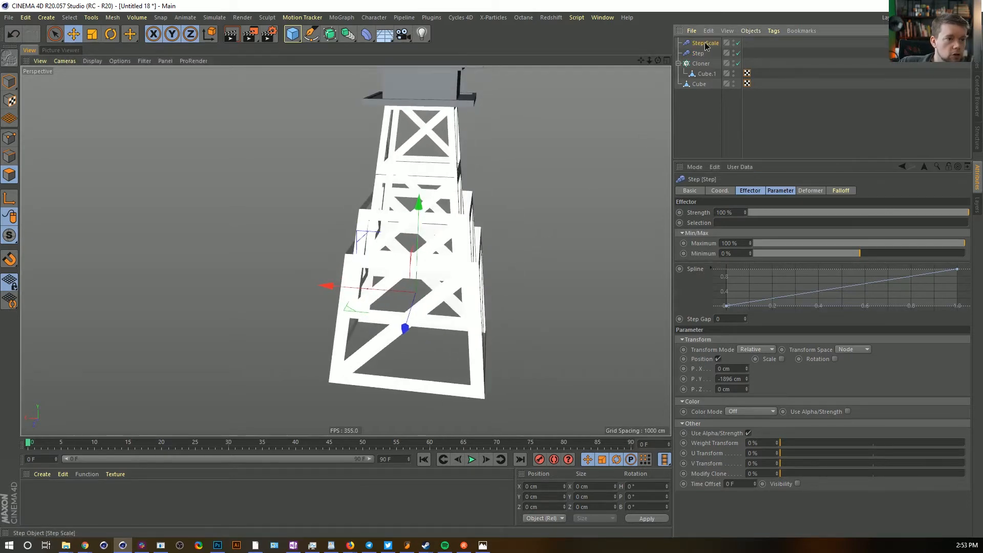
pyautogui.rightClick(807, 288)
pyautogui.moveTo(852, 440)
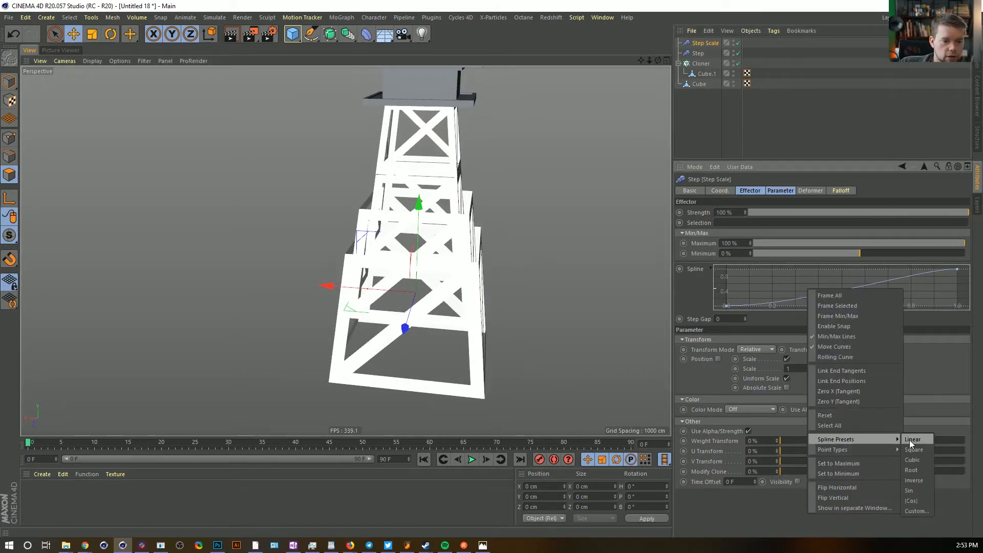
pyautogui.click(909, 440)
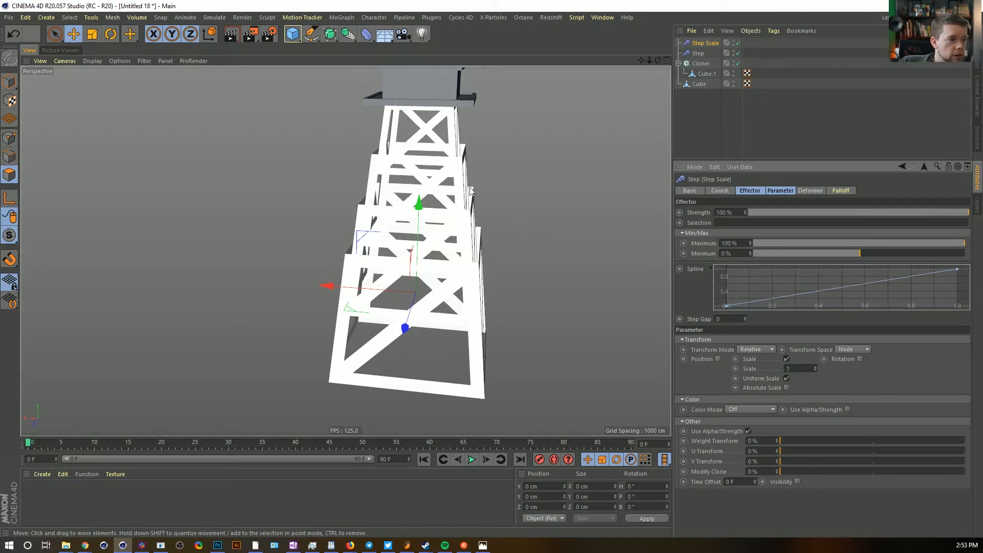
pyautogui.keyDown('alt'); pyautogui.moveTo(446, 182); pyautogui.dragTo(453, 177); pyautogui.keyUp('alt')
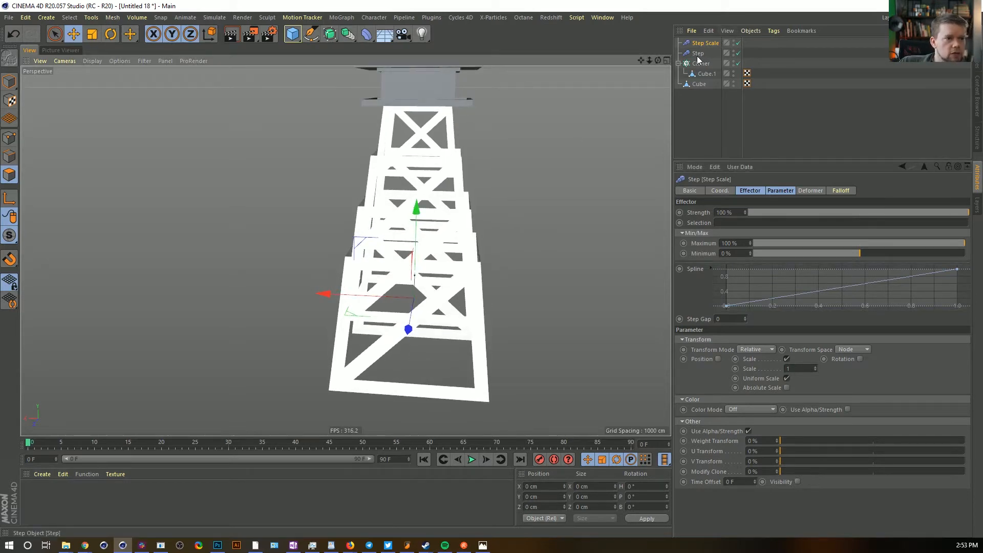
# Rename the position Step effector as Step Pos
pyautogui.click(698, 54)
pyautogui.click(967, 167)
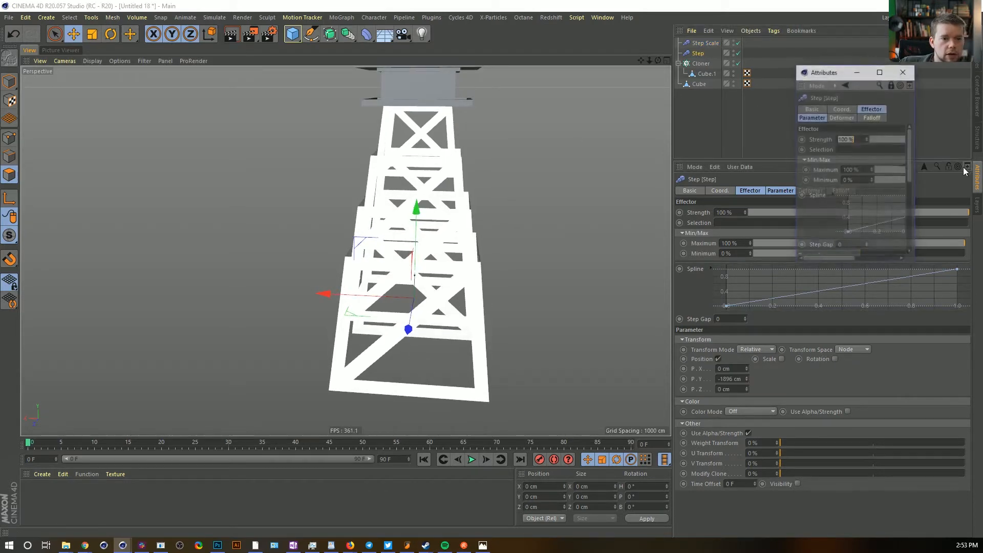
pyautogui.click(903, 71)
pyautogui.click(700, 45)
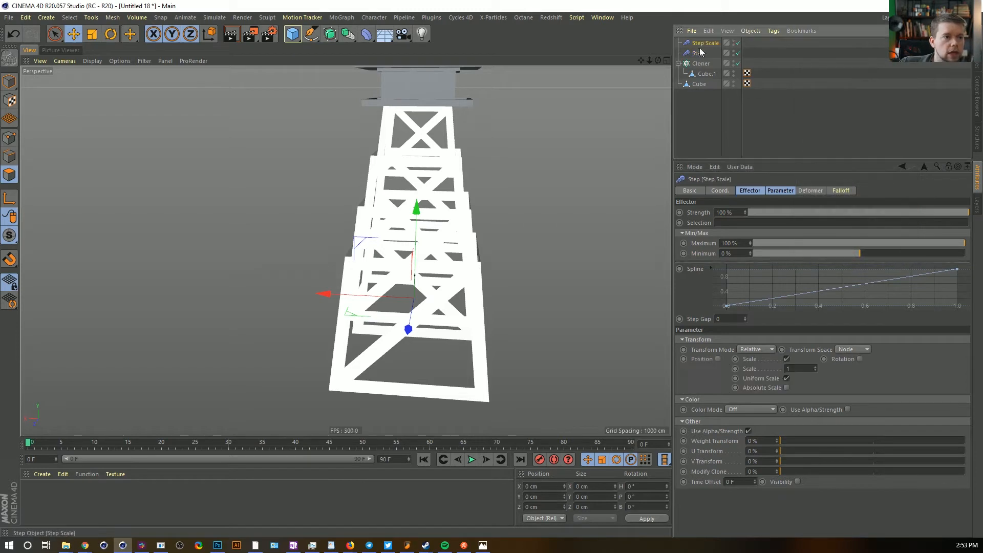
pyautogui.doubleClick(704, 52)
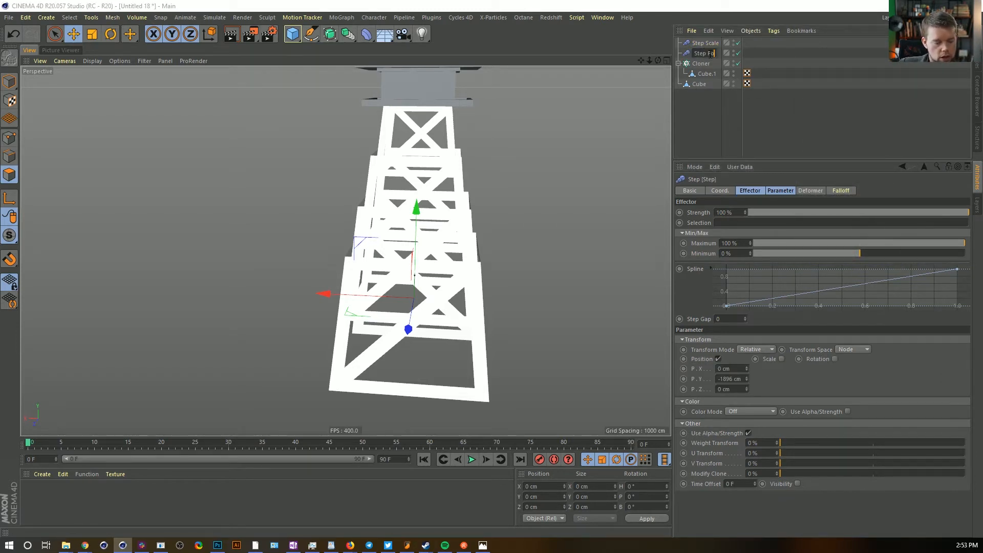
pyautogui.write('Pos')
pyautogui.press('Return')
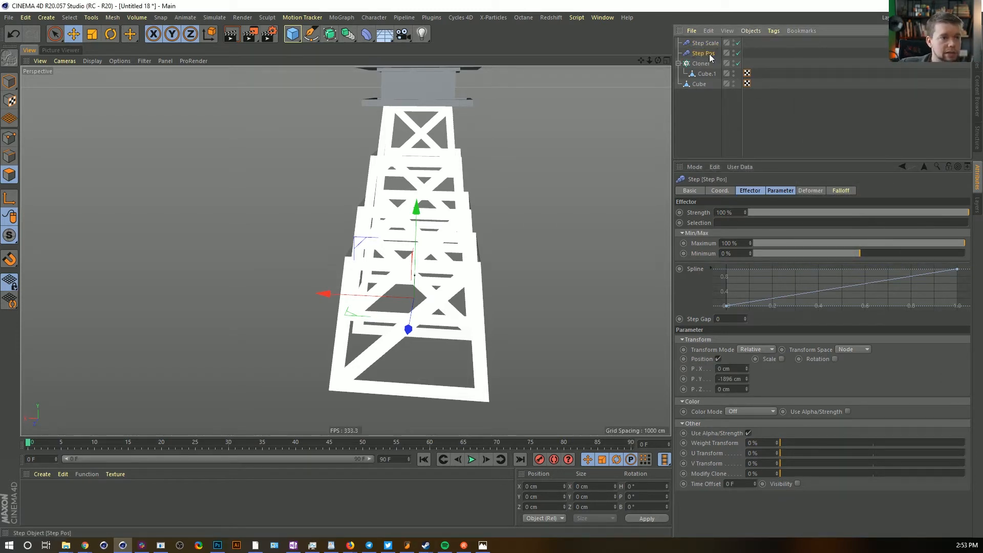
# Open Step Pos's attributes in a separate window, enlarge it and place it beside the tower, clear of the main attributes
pyautogui.click(966, 165)
pyautogui.moveTo(921, 155); pyautogui.dragTo(128, 72)
pyautogui.moveTo(214, 260); pyautogui.dragTo(379, 514)
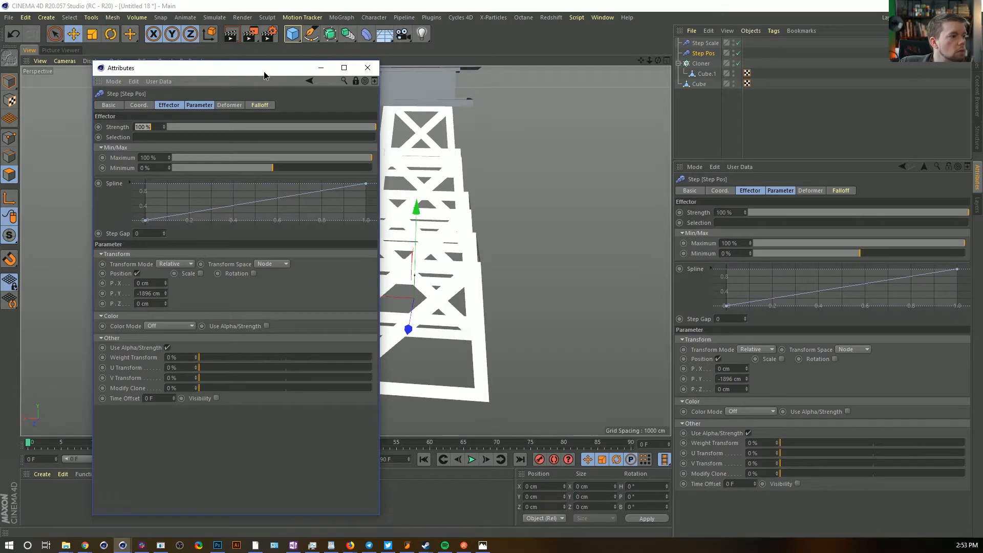
pyautogui.moveTo(266, 72); pyautogui.dragTo(173, 54)
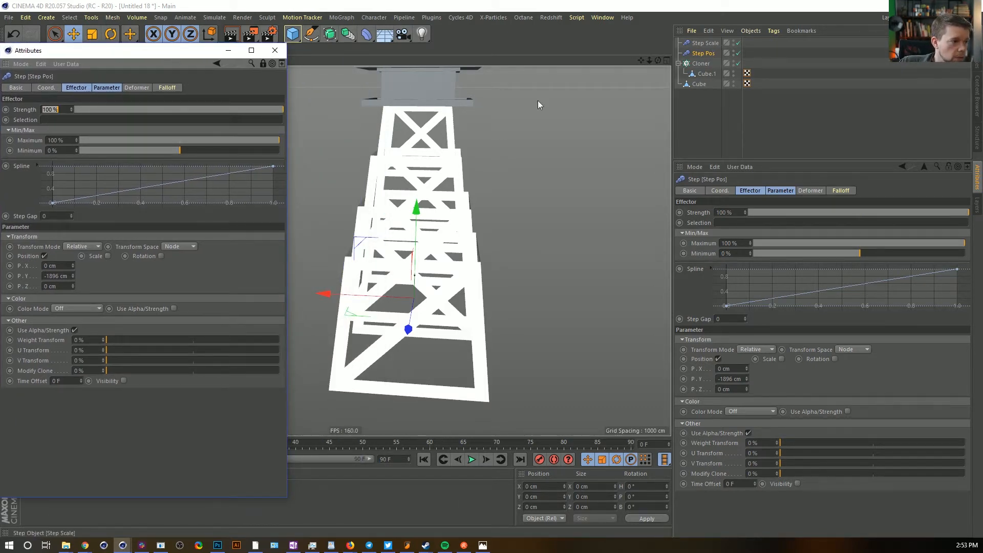
# Set Step Pos's Y position to -2251 cm, using the front view to align the joint between two frame sections
pyautogui.moveTo(73, 277); pyautogui.dragTo(74, 312)
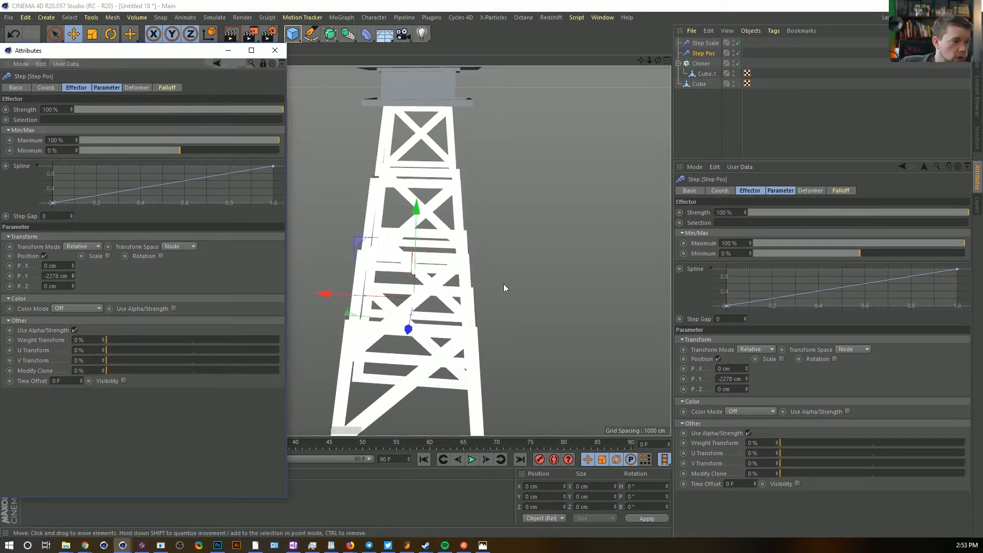
pyautogui.middleClick(503, 288)
pyautogui.middleClick(516, 363)
pyautogui.scroll(-8, 516, 359)
pyautogui.scroll(10, 589, 248)
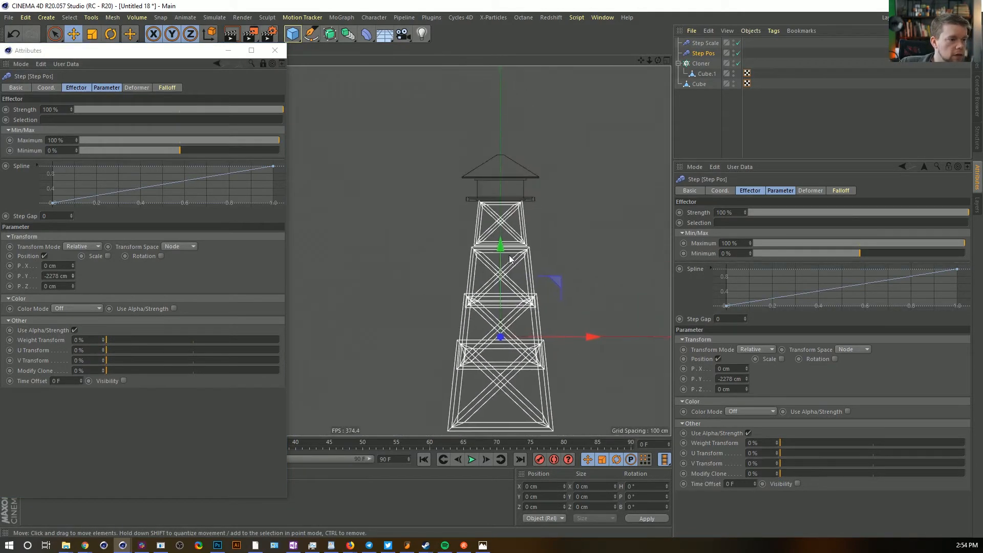
pyautogui.scroll(-6, 589, 248)
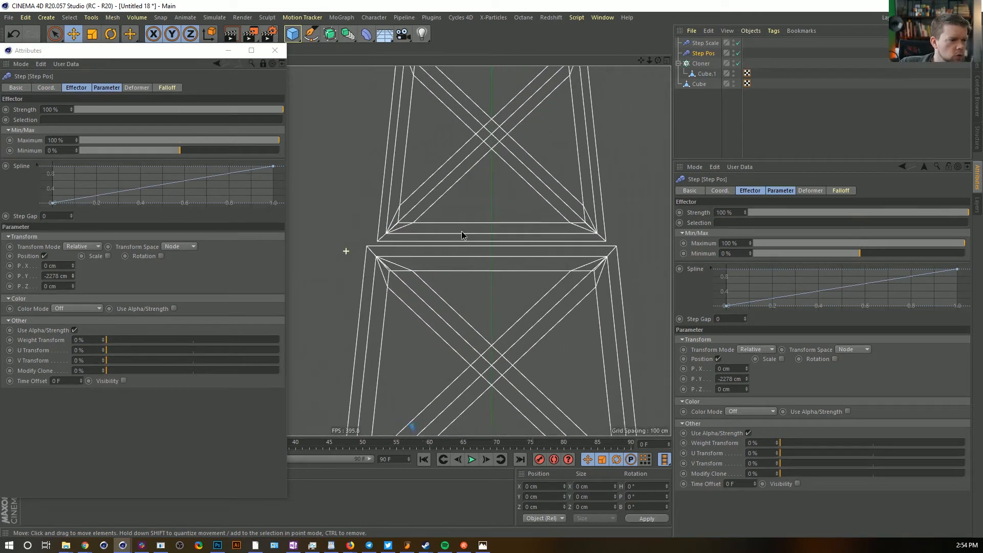
pyautogui.moveTo(74, 277); pyautogui.dragTo(73, 269)
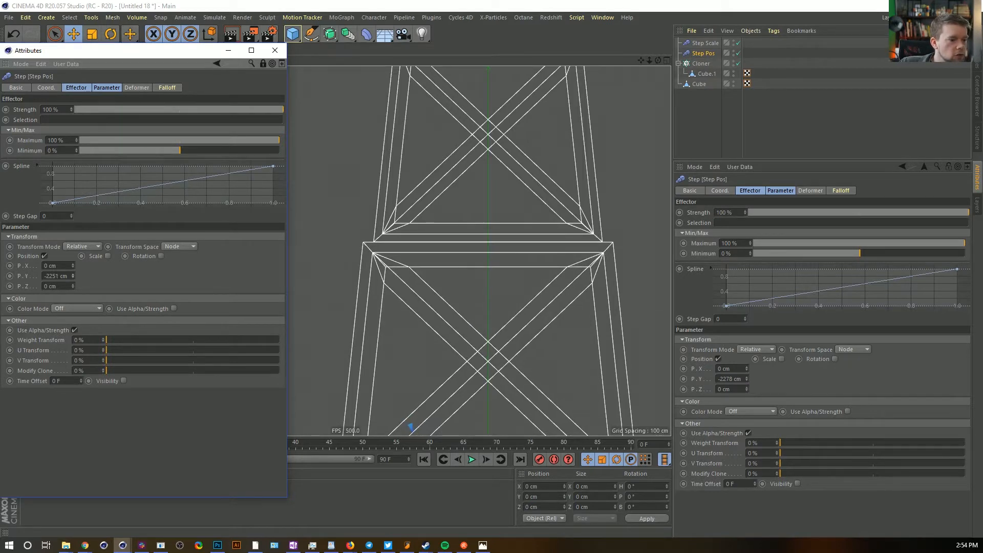
# Set Step Scale's scale to 0.66 and Step Pos's Y position to -1892 cm to match the upper joint, and check the lower joints
pyautogui.click(705, 44)
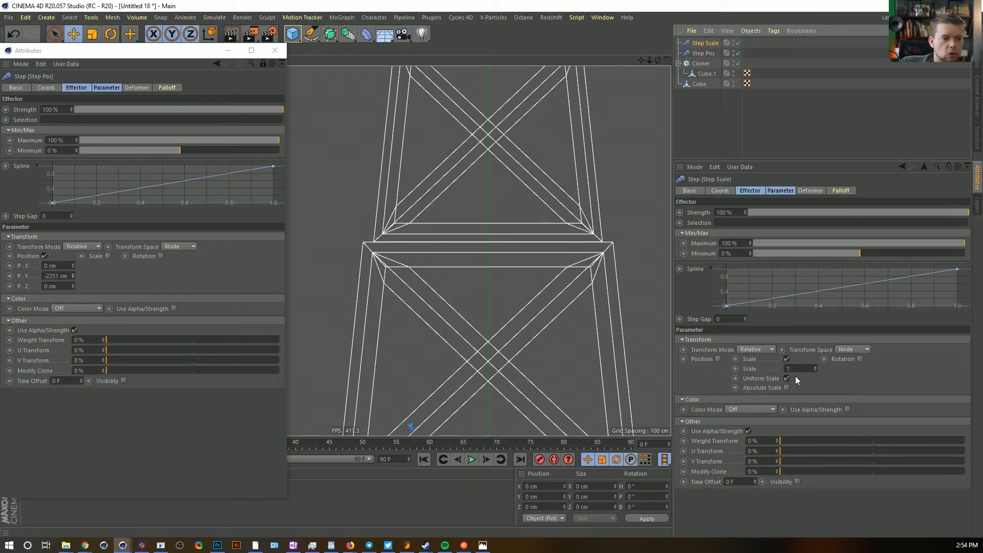
pyautogui.moveTo(815, 370); pyautogui.dragTo(815, 371)
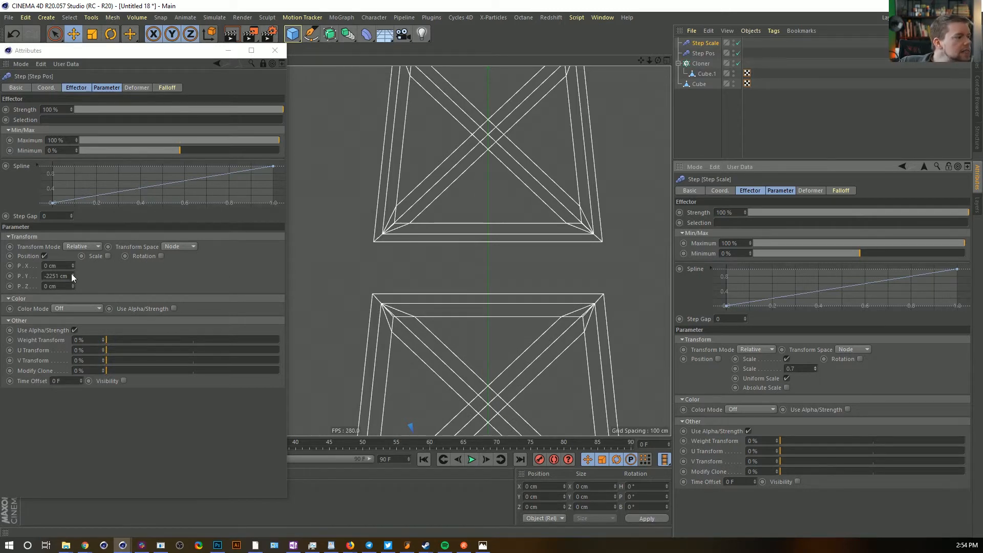
pyautogui.moveTo(73, 275); pyautogui.dragTo(73, 276)
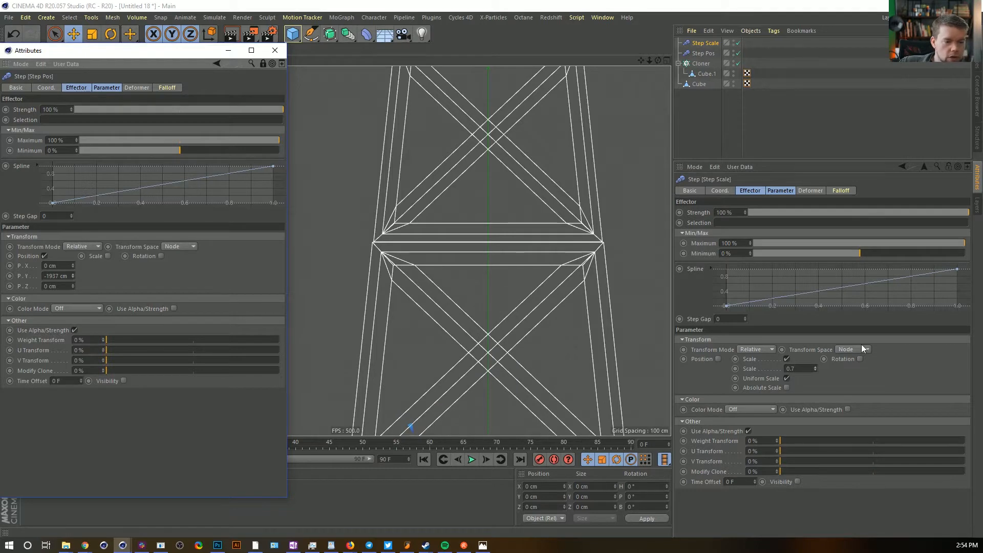
pyautogui.moveTo(817, 370); pyautogui.dragTo(817, 369)
pyautogui.moveTo(73, 275); pyautogui.dragTo(73, 276)
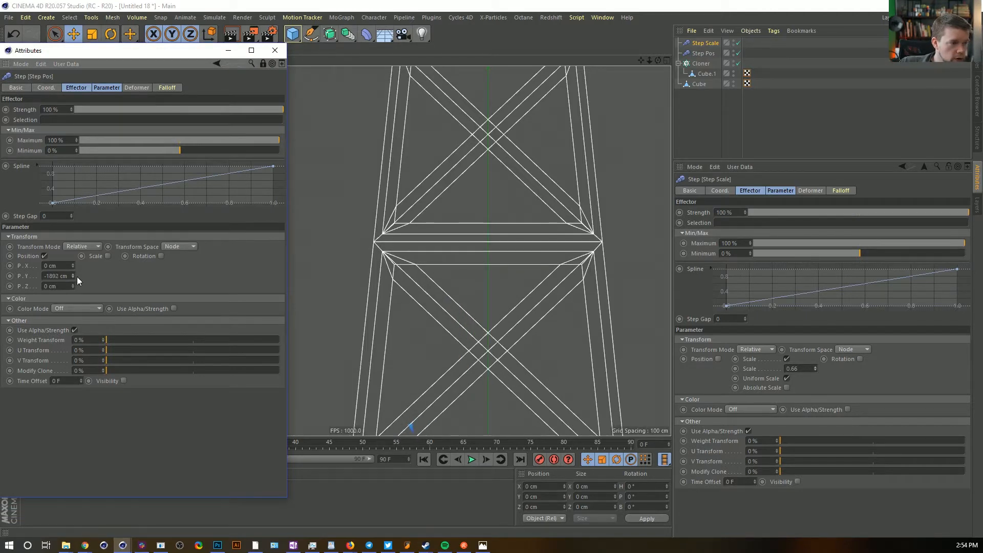
pyautogui.scroll(-5, 496, 316)
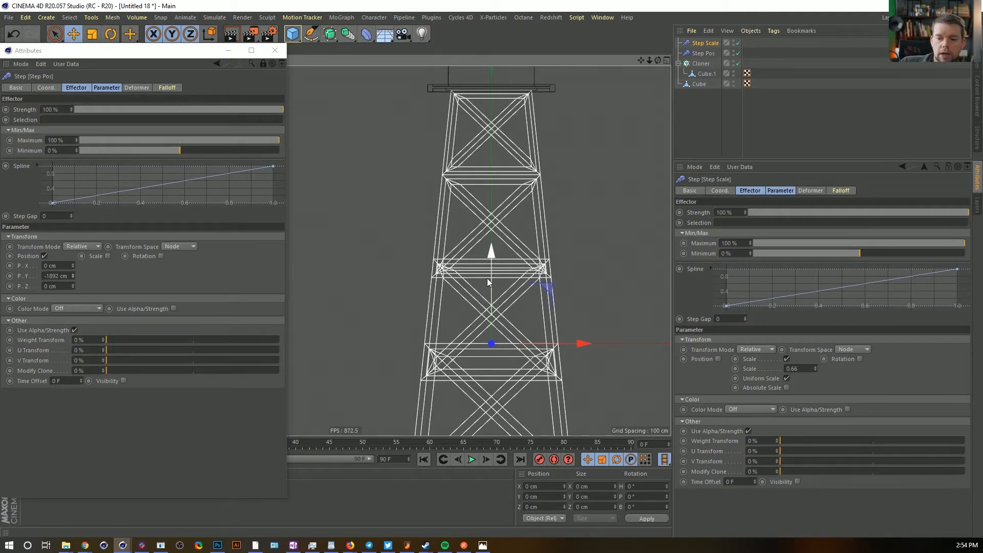
pyautogui.moveTo(504, 306)
pyautogui.keyDown('alt'); pyautogui.mouseDown(button='middle')
pyautogui.moveTo(499, 150)
pyautogui.moveTo(491, 201)
pyautogui.mouseUp(button='middle'); pyautogui.keyUp('alt')
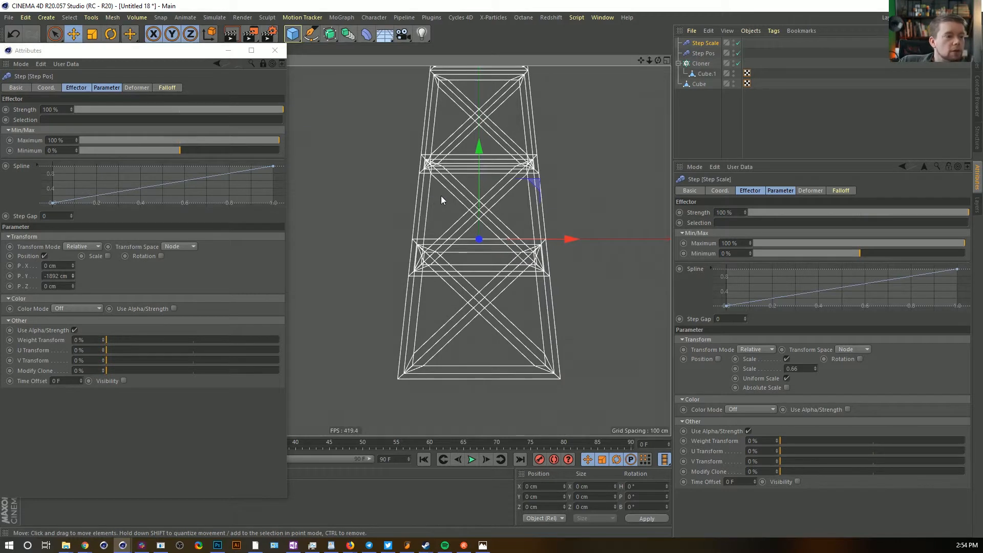
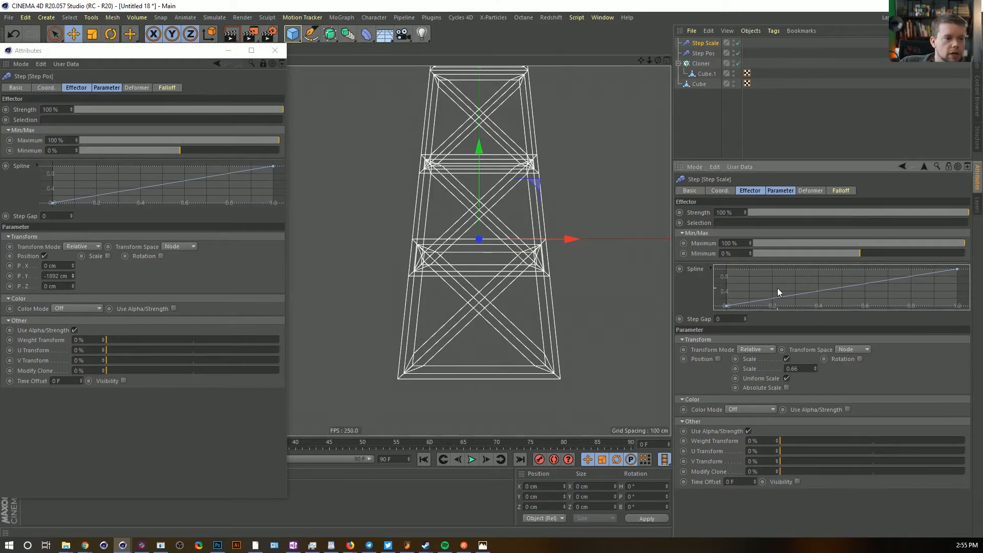
# Apply the Linear preset to Step Scale's spline and set Step Pos's spline points to the Soft type
pyautogui.rightClick(742, 279)
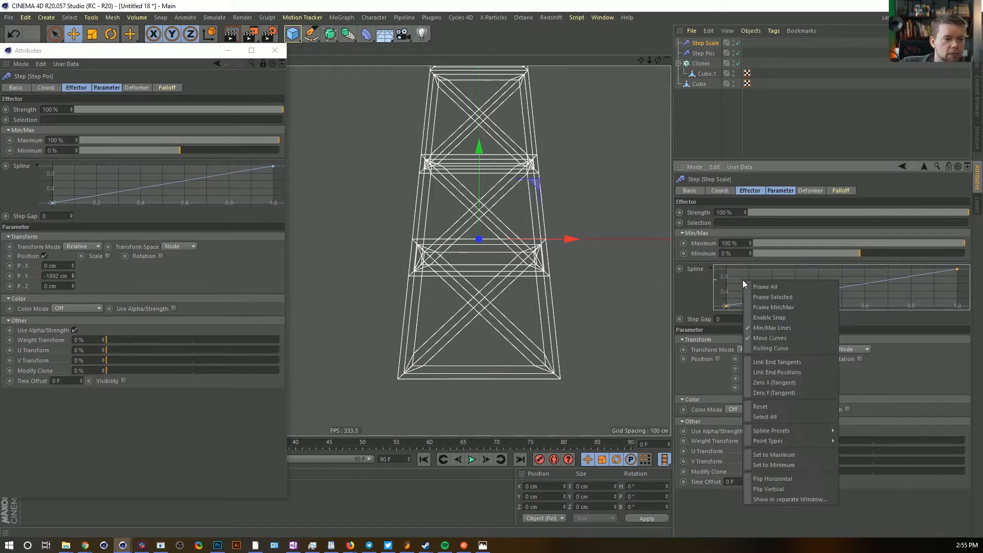
pyautogui.moveTo(791, 430)
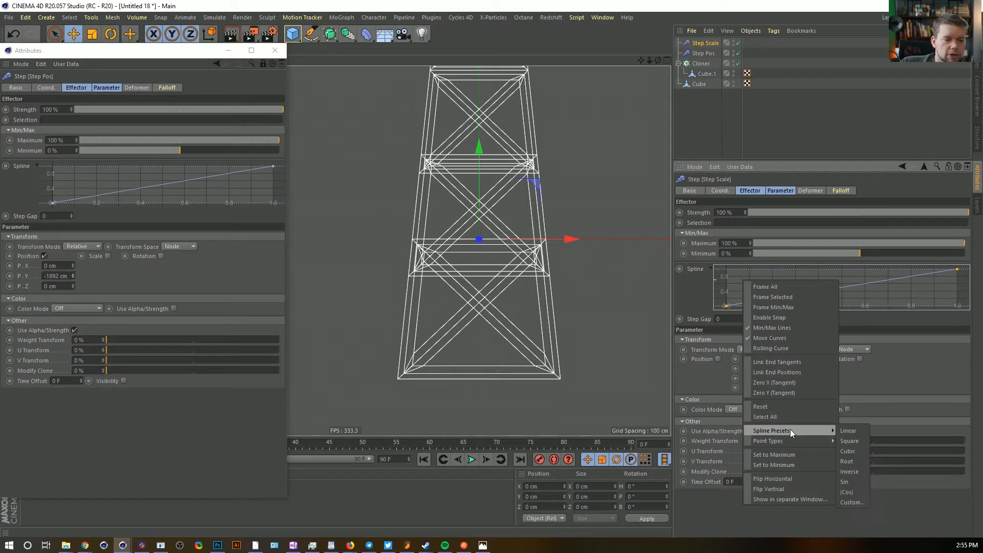
pyautogui.click(845, 430)
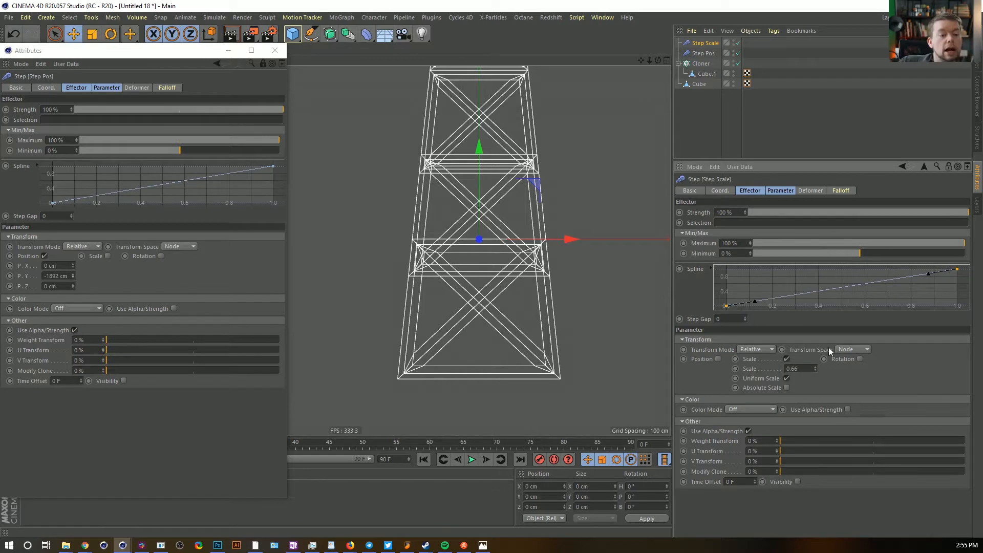
pyautogui.rightClick(107, 180)
pyautogui.moveTo(140, 344)
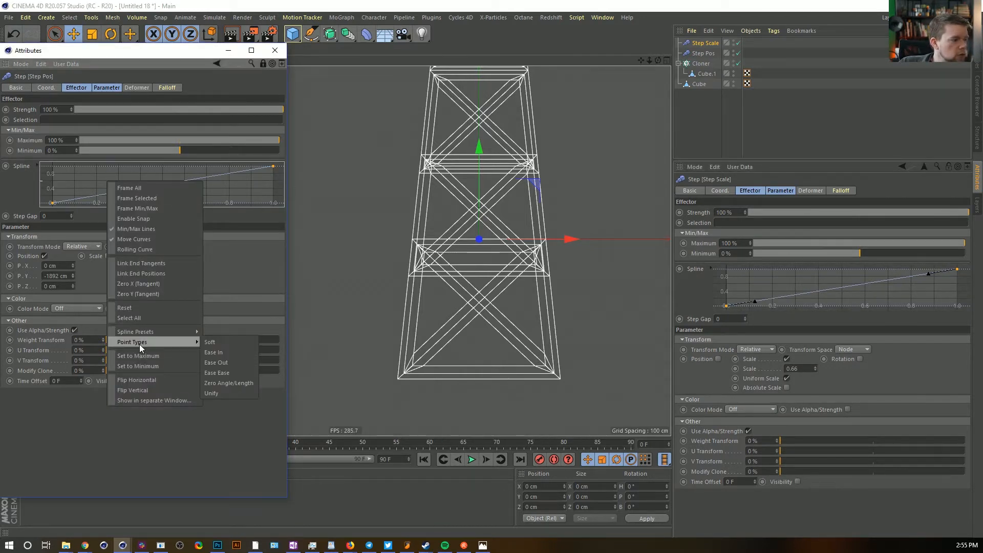
pyautogui.click(210, 345)
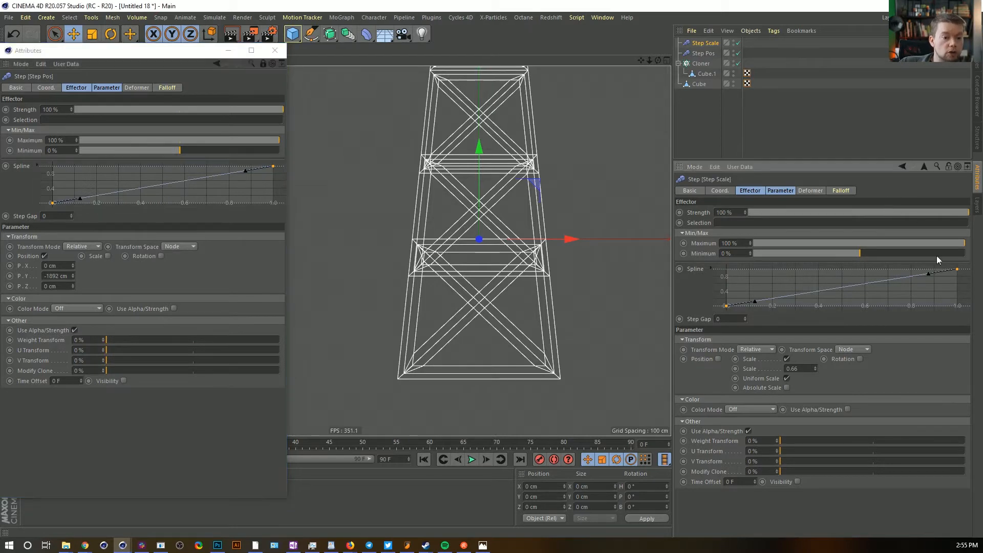
# Adjust the end-point tangents of the effector splines, curving Step Pos's start gently, to bring the frame joints closer together
pyautogui.moveTo(929, 275); pyautogui.dragTo(836, 279)
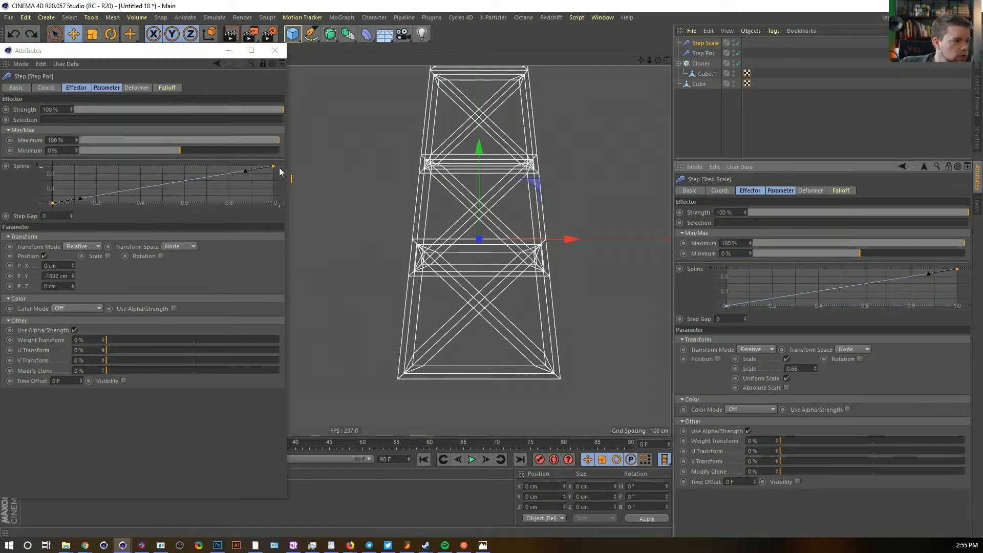
pyautogui.click(242, 176)
pyautogui.moveTo(243, 173)
pyautogui.mouseDown()
pyautogui.moveTo(226, 169)
pyautogui.moveTo(236, 173)
pyautogui.mouseUp()
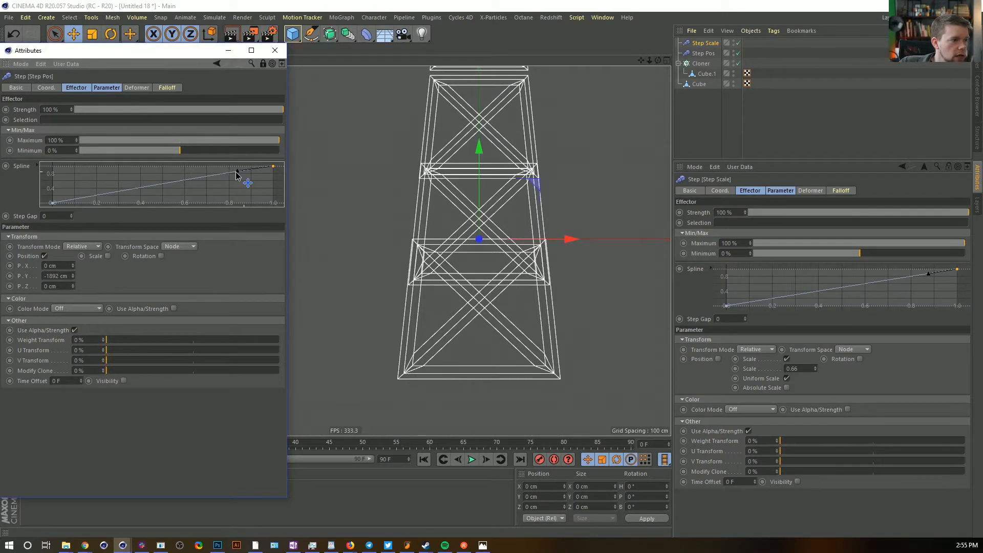
pyautogui.click(53, 203)
pyautogui.moveTo(80, 201); pyautogui.dragTo(96, 204)
pyautogui.click(273, 166)
pyautogui.moveTo(243, 171); pyautogui.dragTo(241, 174)
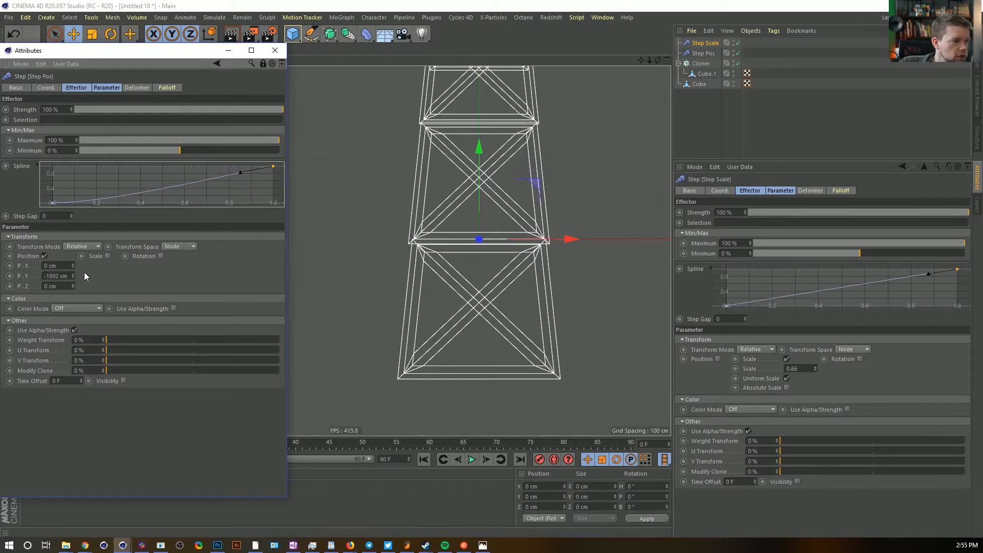
# Set Step Pos's Y position to -1960 cm and check the joints along the tower
pyautogui.moveTo(73, 275); pyautogui.dragTo(74, 291)
pyautogui.scroll(-5, 480, 189)
pyautogui.keyDown('alt'); pyautogui.moveTo(480, 189); pyautogui.dragTo(472, 239, button='middle'); pyautogui.keyUp('alt')
pyautogui.scroll(4, 483, 224)
pyautogui.scroll(2, 501, 210)
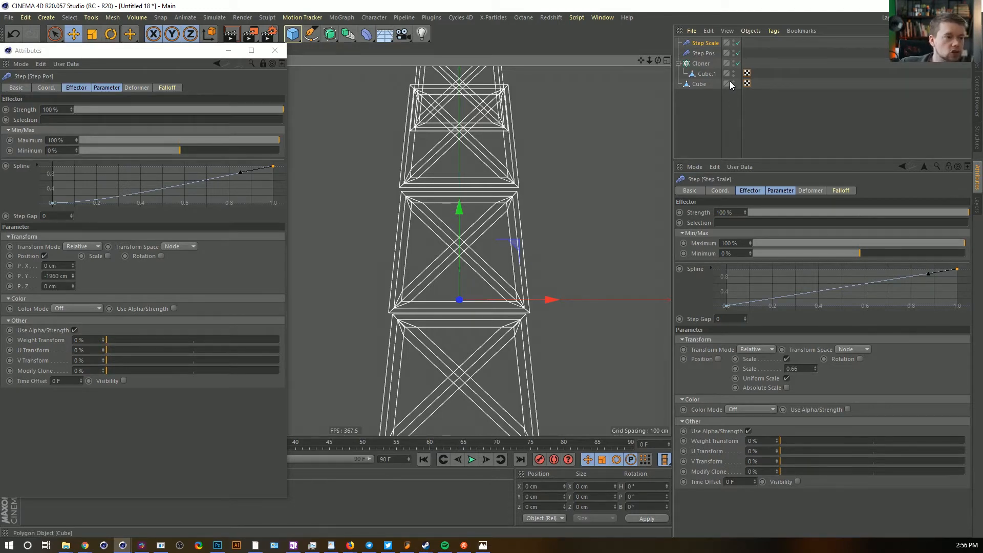
# Take Cube.1 out of the Cloner, and delete the Cloner and both Step effectors
pyautogui.moveTo(706, 74); pyautogui.dragTo(703, 40)
pyautogui.click(705, 53)
pyautogui.keyDown('shift'); pyautogui.click(703, 77); pyautogui.keyUp('shift')
pyautogui.click(702, 54)
pyautogui.keyDown('shift'); pyautogui.click(702, 75); pyautogui.keyUp('shift')
pyautogui.press('Delete')
# Rename Cube.1 as X and close the separate attributes window
pyautogui.click(701, 44)
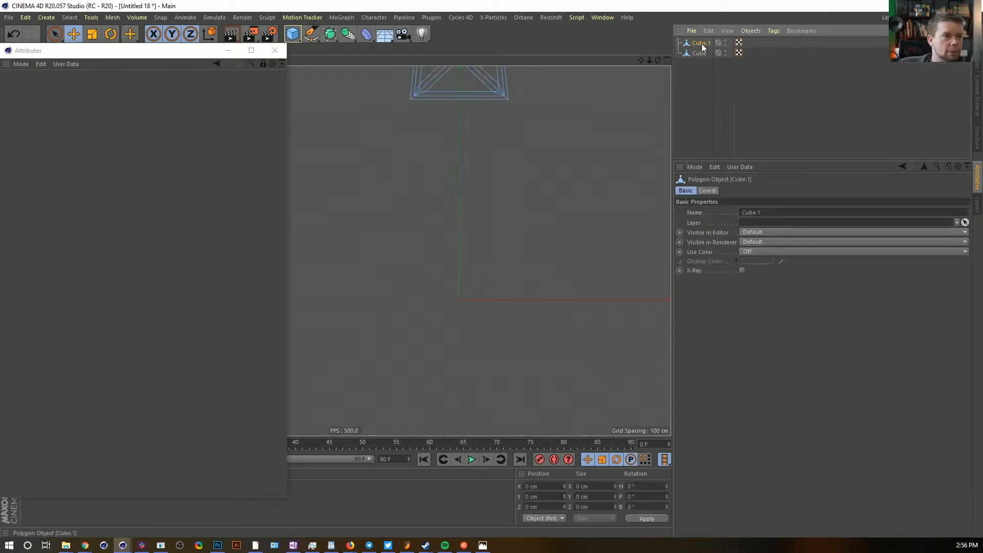
pyautogui.doubleClick(700, 43)
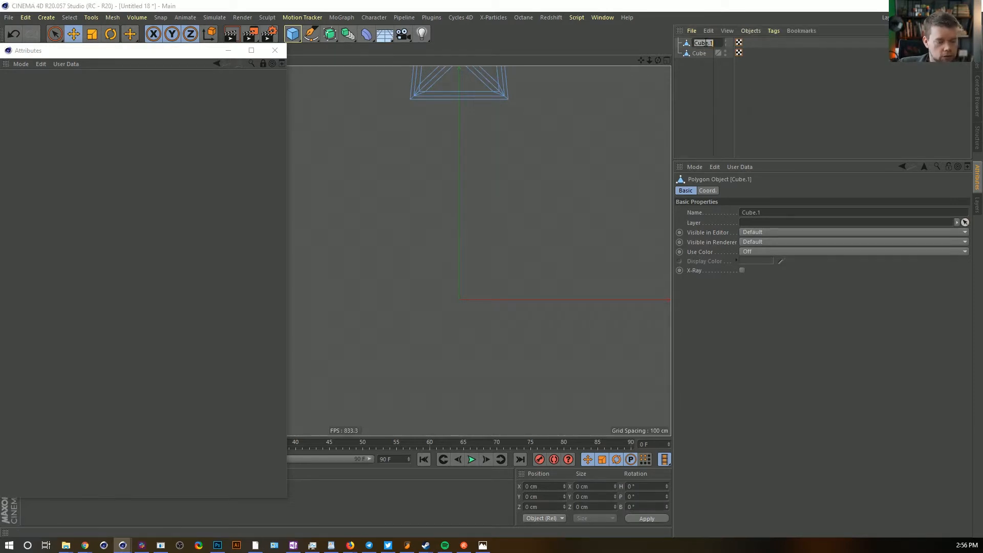
pyautogui.write('X')
pyautogui.press('Return')
pyautogui.middleClick(468, 136)
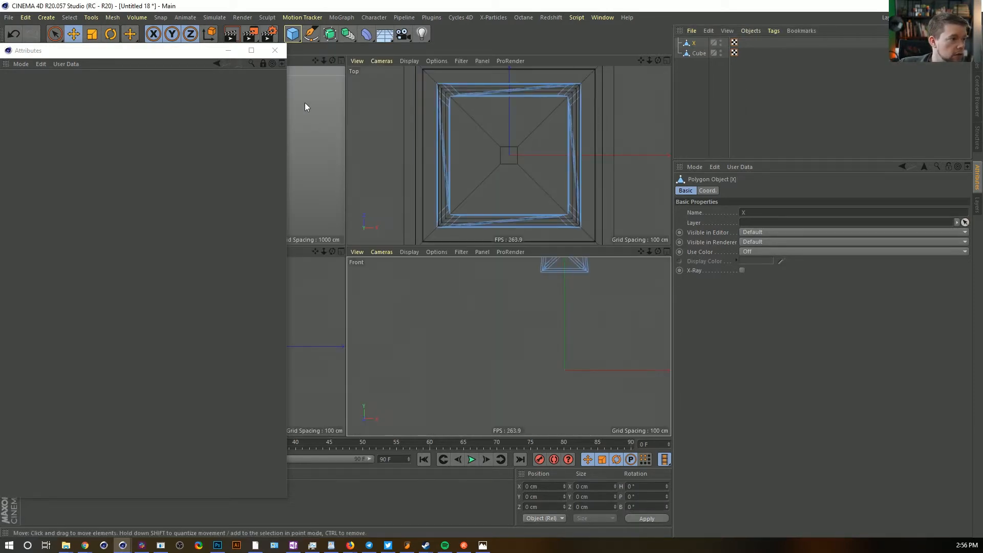
pyautogui.click(275, 50)
# Move X's axis up to the frame's bottom edge with axis modification and Edge Snap enabled, working in the front view
pyautogui.keyDown('alt'); pyautogui.moveTo(231, 96); pyautogui.dragTo(261, 183, button='middle'); pyautogui.keyUp('alt')
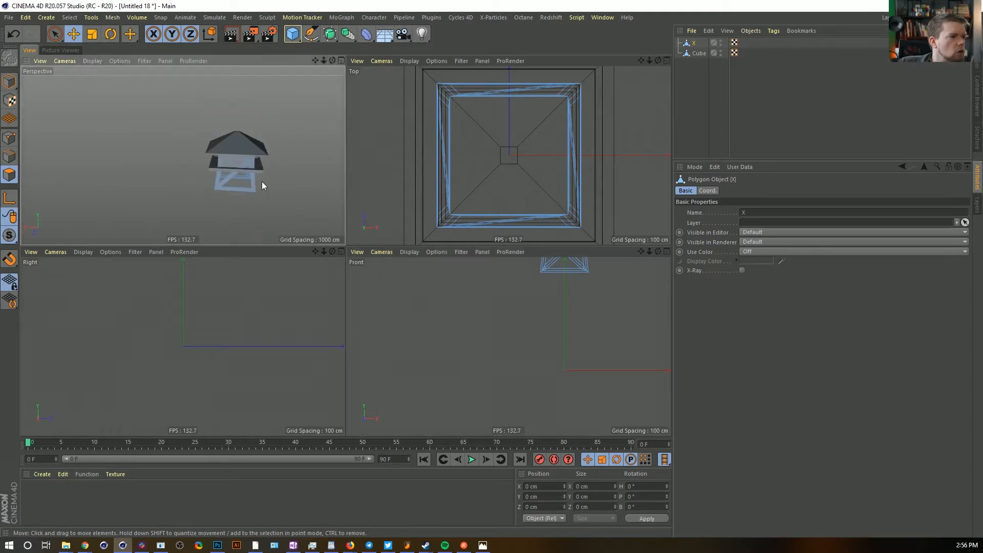
pyautogui.middleClick(260, 183)
pyautogui.click(9, 82)
pyautogui.press('e')
pyautogui.keyDown('alt'); pyautogui.moveTo(467, 323); pyautogui.dragTo(434, 268); pyautogui.keyUp('alt')
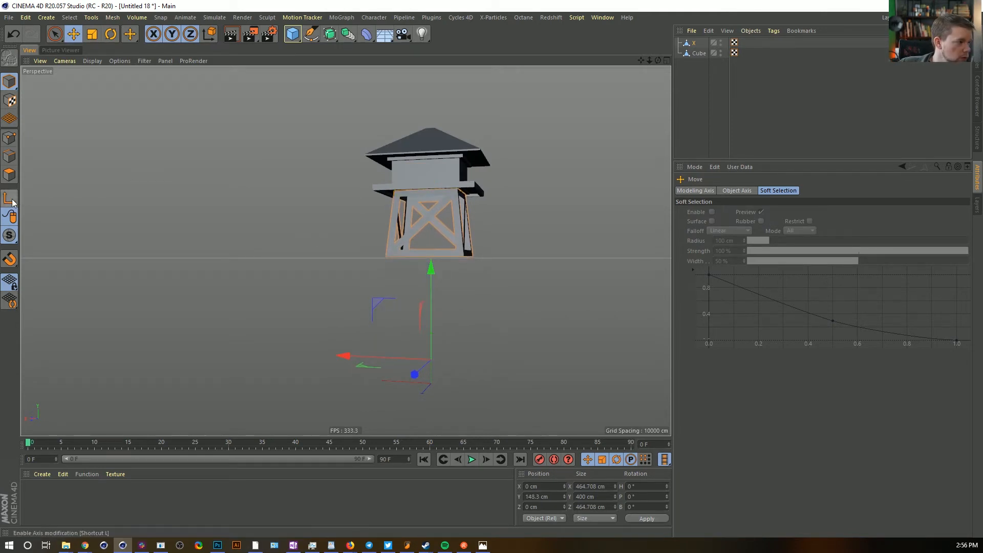
pyautogui.middleClick(400, 306)
pyautogui.middleClick(499, 367)
pyautogui.keyDown('alt'); pyautogui.moveTo(479, 268); pyautogui.dragTo(484, 357, button='middle'); pyautogui.keyUp('alt')
pyautogui.moveTo(465, 265); pyautogui.dragTo(466, 148)
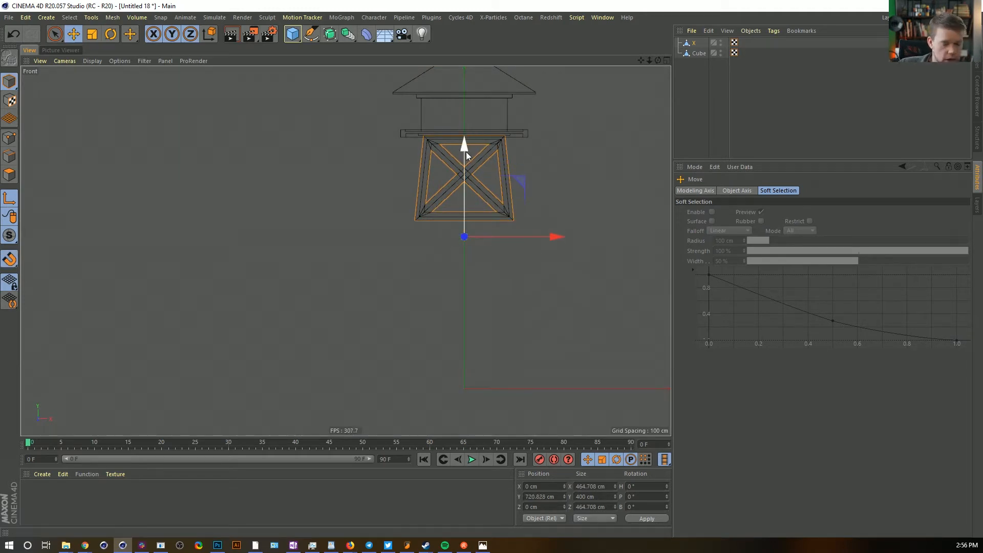
pyautogui.press('p')
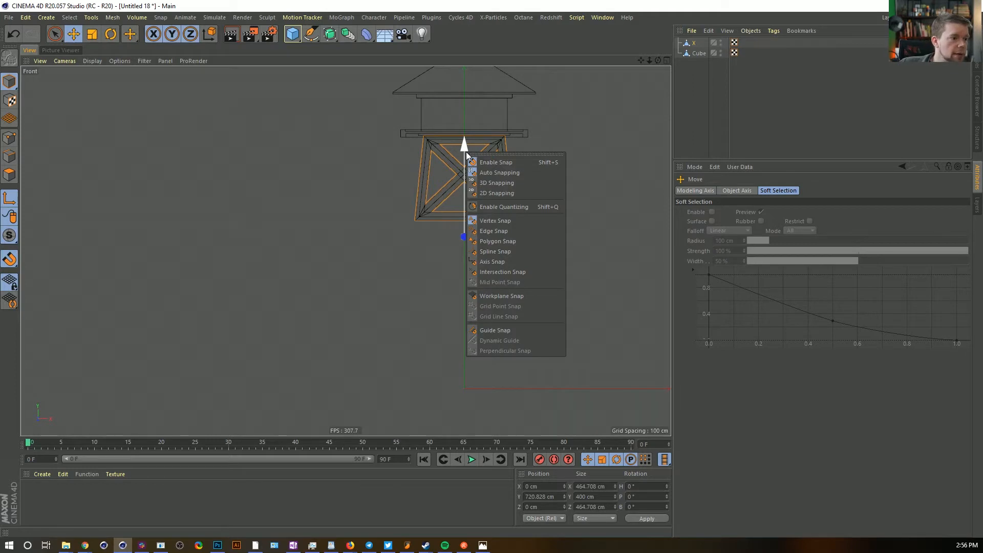
pyautogui.click(509, 231)
pyautogui.moveTo(468, 150)
pyautogui.mouseDown()
pyautogui.moveTo(465, 166)
pyautogui.moveTo(465, 134)
pyautogui.mouseUp()
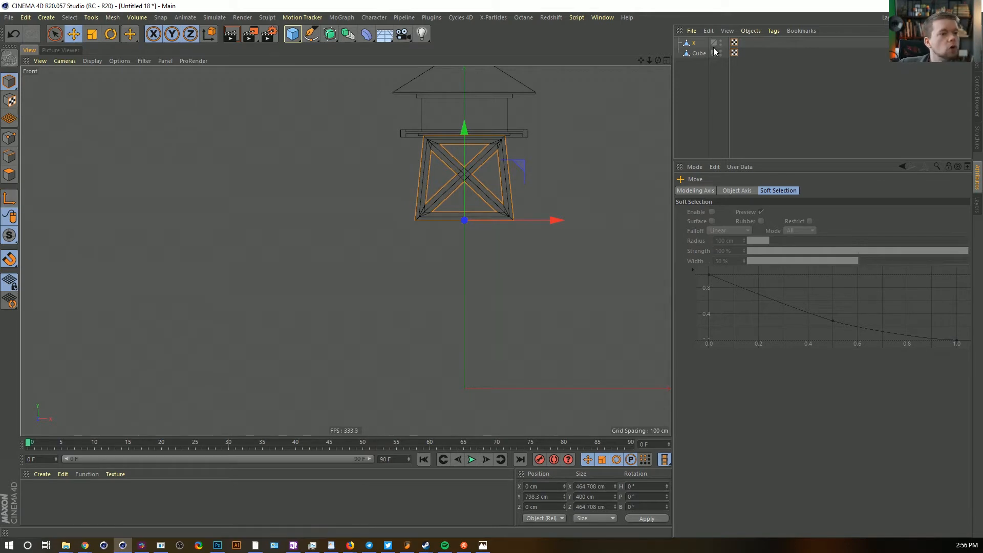
# Duplicate frame section X, move the copy below the original and scale it up to continue the tower's taper
pyautogui.click(694, 43)
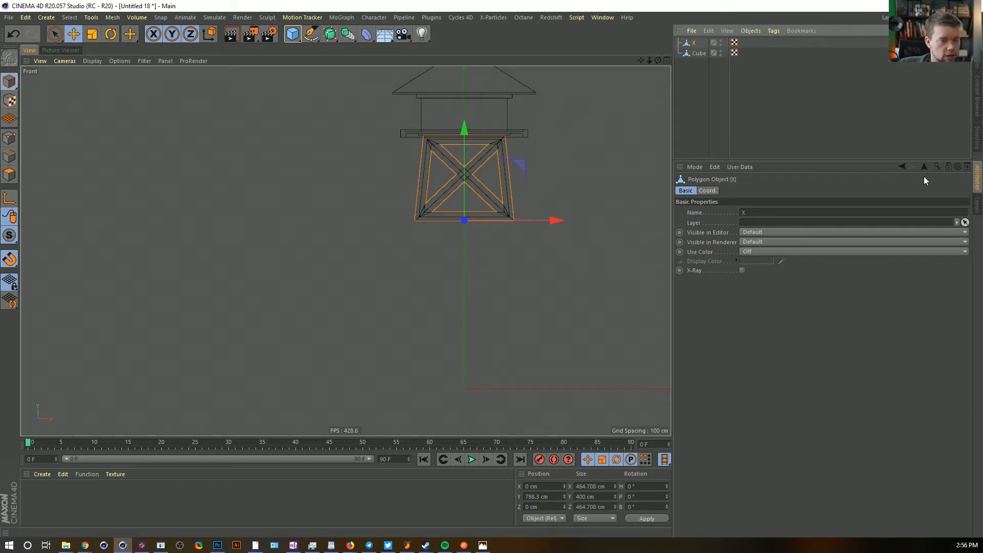
pyautogui.hotkey('ctrl', 'v')
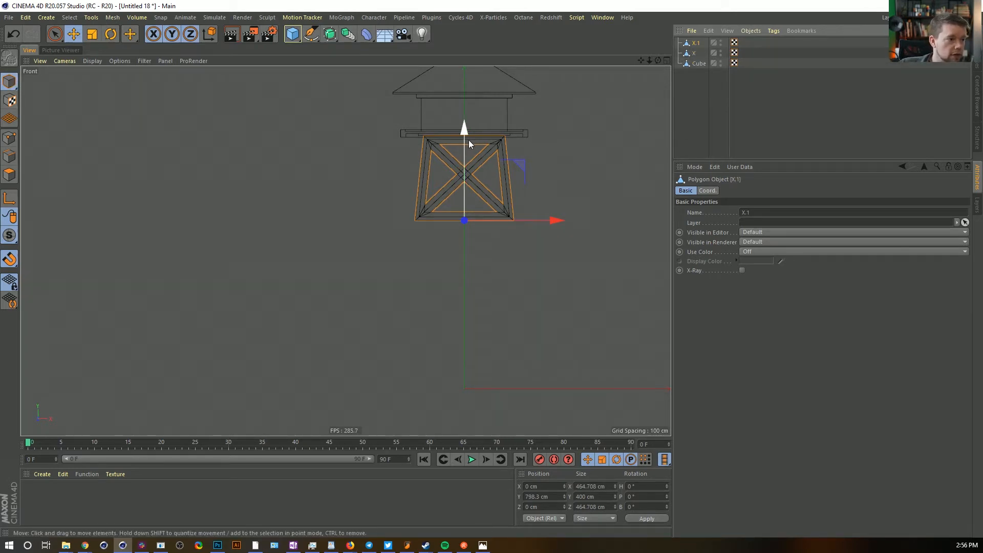
pyautogui.moveTo(465, 140); pyautogui.dragTo(436, 270)
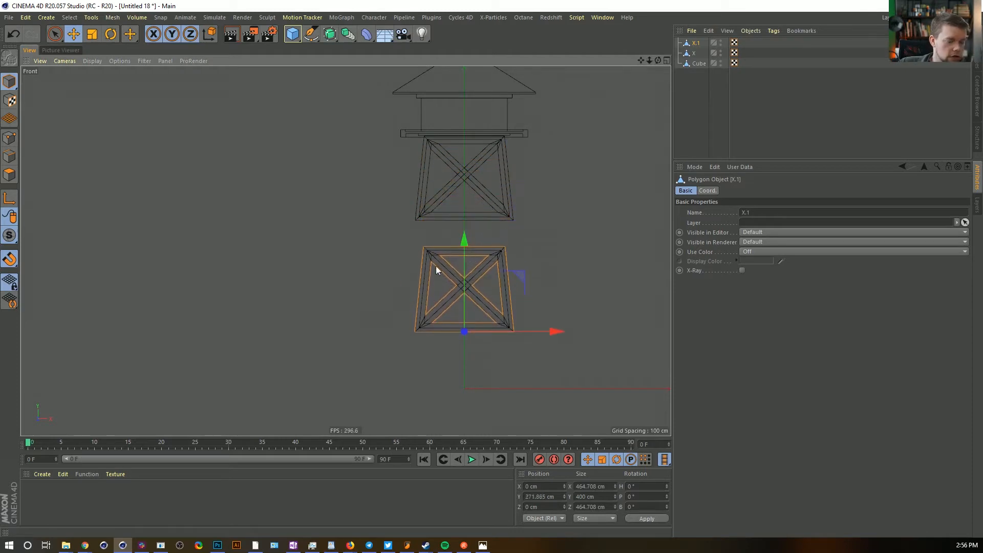
pyautogui.press('t')
pyautogui.moveTo(384, 294); pyautogui.dragTo(515, 250)
pyautogui.press('e')
# Add a third frame section from a copy of the second, scaled to about 682 cm wide and aligned beneath it
pyautogui.hotkey('ctrl', 'c')
pyautogui.hotkey('ctrl', 'v')
pyautogui.press('t')
pyautogui.moveTo(553, 234); pyautogui.dragTo(556, 226)
pyautogui.press('e')
pyautogui.moveTo(465, 361); pyautogui.dragTo(468, 357)
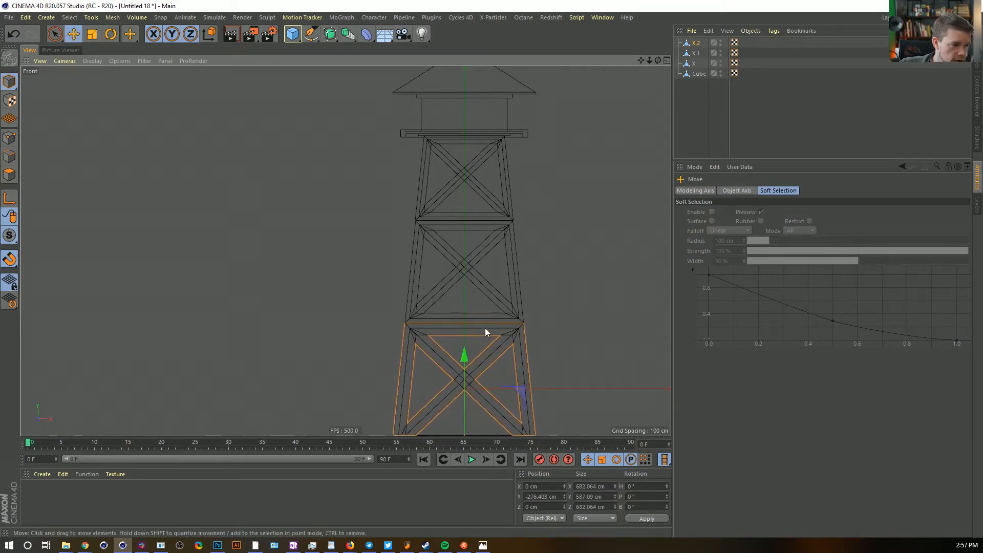
# Add a fourth frame section from a copy of the third, scaled to about 831 cm wide and aligned beneath it
pyautogui.scroll(-3, 497, 235)
pyautogui.keyDown('ctrl'); pyautogui.moveTo(502, 220); pyautogui.dragTo(499, 268); pyautogui.keyUp('ctrl')
pyautogui.press('t')
pyautogui.press('e')
pyautogui.moveTo(488, 306); pyautogui.dragTo(494, 294)
pyautogui.press('t')
pyautogui.moveTo(554, 258); pyautogui.dragTo(548, 256)
pyautogui.press('e')
pyautogui.moveTo(493, 295); pyautogui.dragTo(495, 294)
# Shift the two lowest frame sections vertically by about 2 cm to refine their joint with the section above
pyautogui.middleClick(500, 237)
pyautogui.middleClick(295, 177)
pyautogui.keyDown('alt'); pyautogui.moveTo(401, 252); pyautogui.dragTo(385, 271); pyautogui.keyUp('alt')
pyautogui.keyDown('alt'); pyautogui.moveTo(384, 271); pyautogui.dragTo(411, 327, button='right'); pyautogui.keyUp('alt')
pyautogui.keyDown('alt'); pyautogui.moveTo(411, 325); pyautogui.dragTo(427, 221); pyautogui.keyUp('alt')
pyautogui.keyDown('alt'); pyautogui.moveTo(405, 234); pyautogui.dragTo(432, 279, button='middle'); pyautogui.keyUp('alt')
pyautogui.keyDown('alt'); pyautogui.moveTo(432, 278); pyautogui.dragTo(603, 233, button='right'); pyautogui.keyUp('alt')
pyautogui.keyDown('shift'); pyautogui.click(424, 312); pyautogui.keyUp('shift')
pyautogui.press('e')
pyautogui.keyDown('alt'); pyautogui.moveTo(418, 388); pyautogui.dragTo(408, 387, button='right'); pyautogui.keyUp('alt')
pyautogui.moveTo(380, 432); pyautogui.dragTo(380, 432)
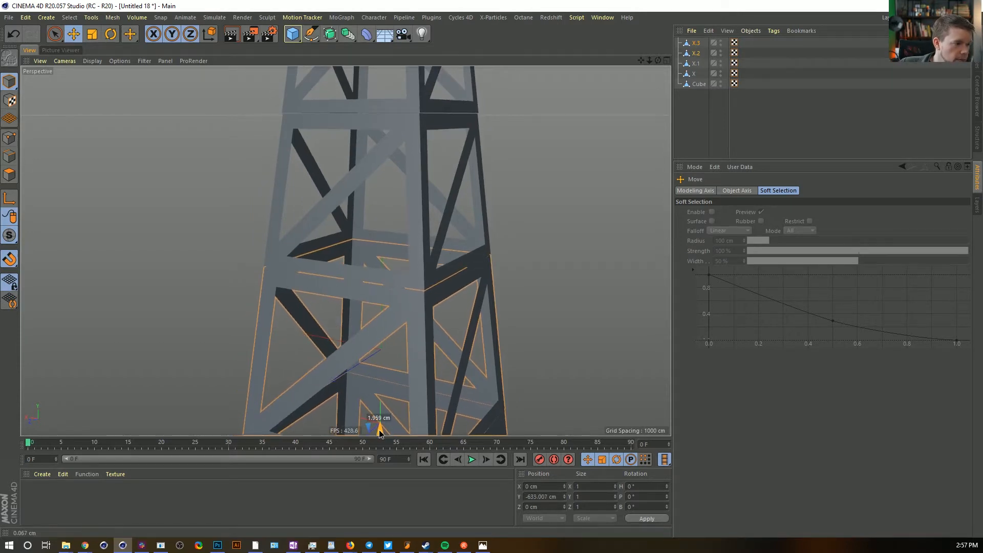
pyautogui.keyDown('alt'); pyautogui.moveTo(459, 338); pyautogui.dragTo(429, 332, button='right'); pyautogui.keyUp('alt')
pyautogui.keyDown('alt'); pyautogui.moveTo(472, 214); pyautogui.dragTo(344, 250, button='right'); pyautogui.keyUp('alt')
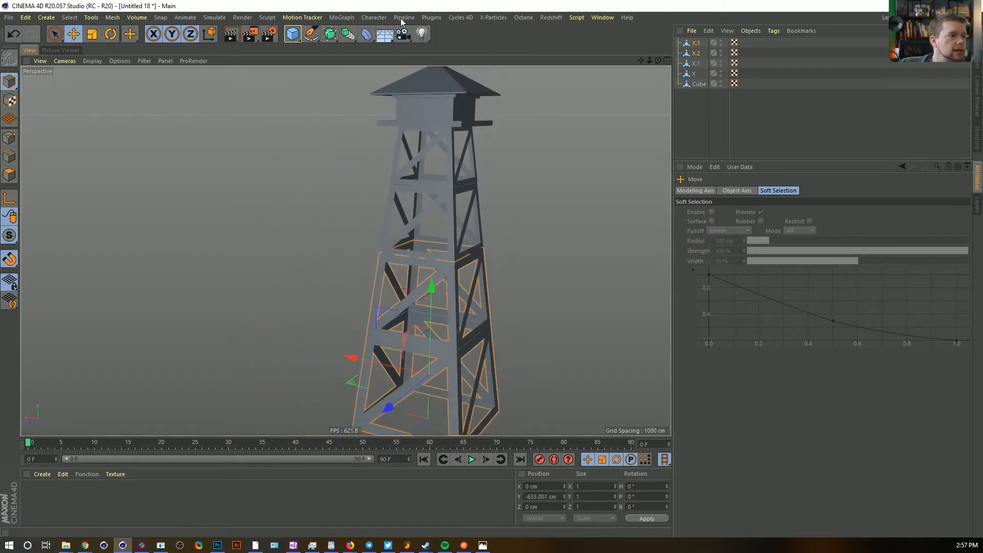
# Add a Connect object and place the four frame sections inside it
pyautogui.moveTo(331, 34); pyautogui.dragTo(481, 76)
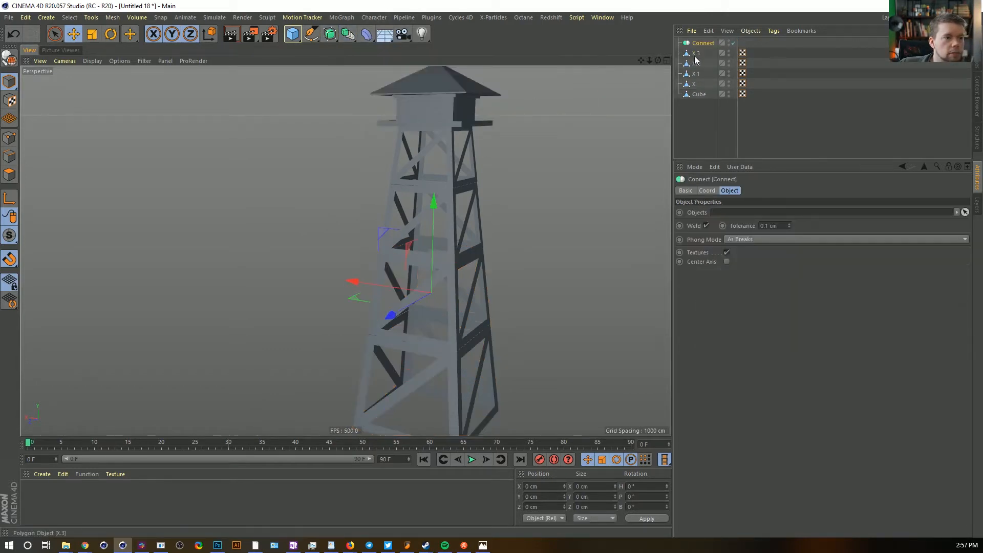
pyautogui.moveTo(702, 46); pyautogui.dragTo(703, 44)
pyautogui.click(702, 43)
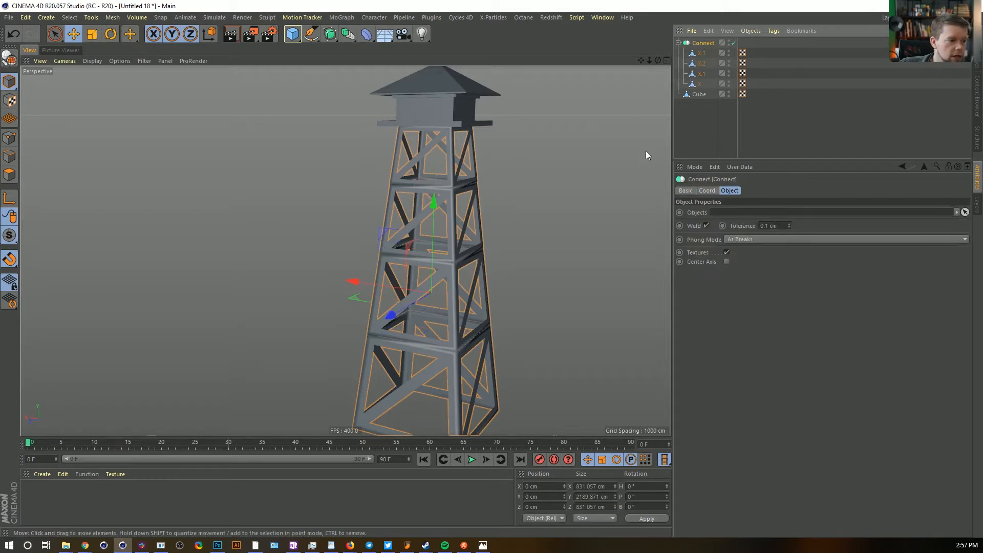
# Try Connect weld tolerances of 11 cm and 44 cm, settle on 19 cm, and inspect the welded joints
pyautogui.moveTo(783, 225); pyautogui.dragTo(731, 225)
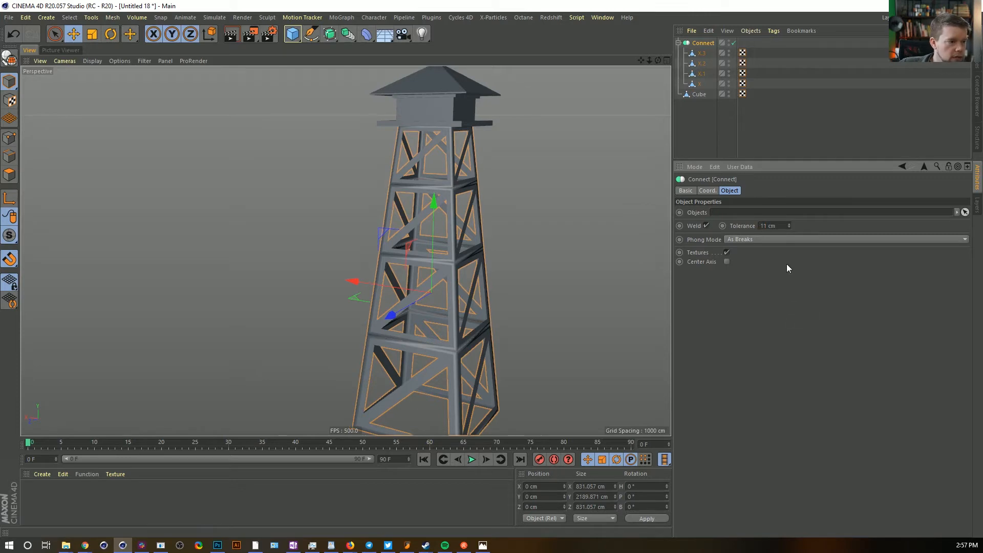
pyautogui.moveTo(789, 225); pyautogui.dragTo(808, 226)
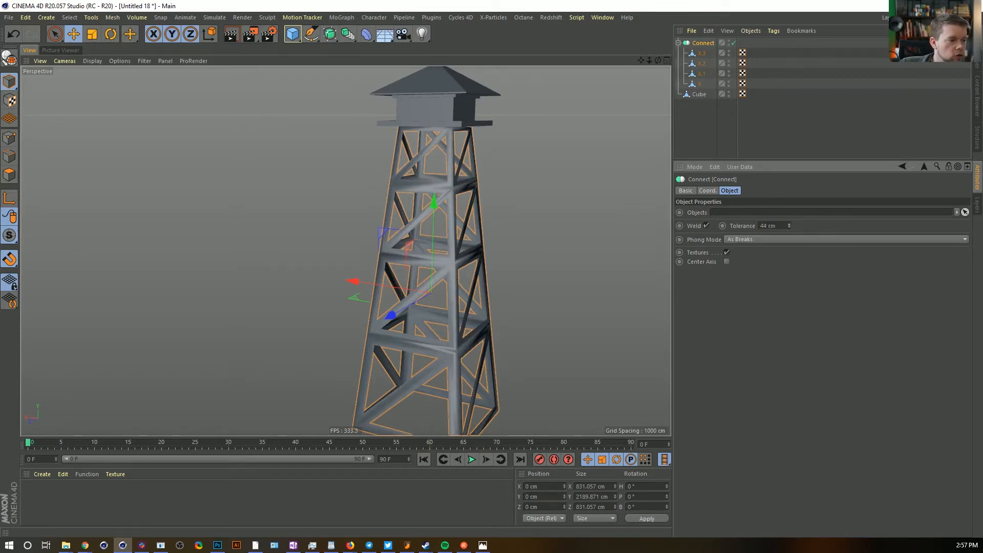
pyautogui.scroll(6, 490, 241)
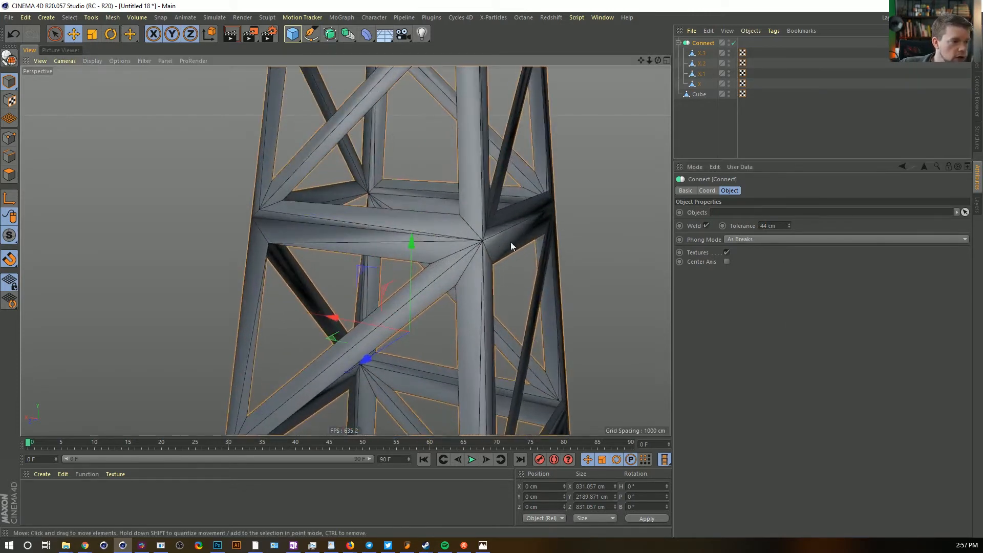
pyautogui.moveTo(789, 225); pyautogui.dragTo(774, 226)
pyautogui.keyDown('alt'); pyautogui.moveTo(402, 197); pyautogui.dragTo(420, 362, button='middle'); pyautogui.keyUp('alt')
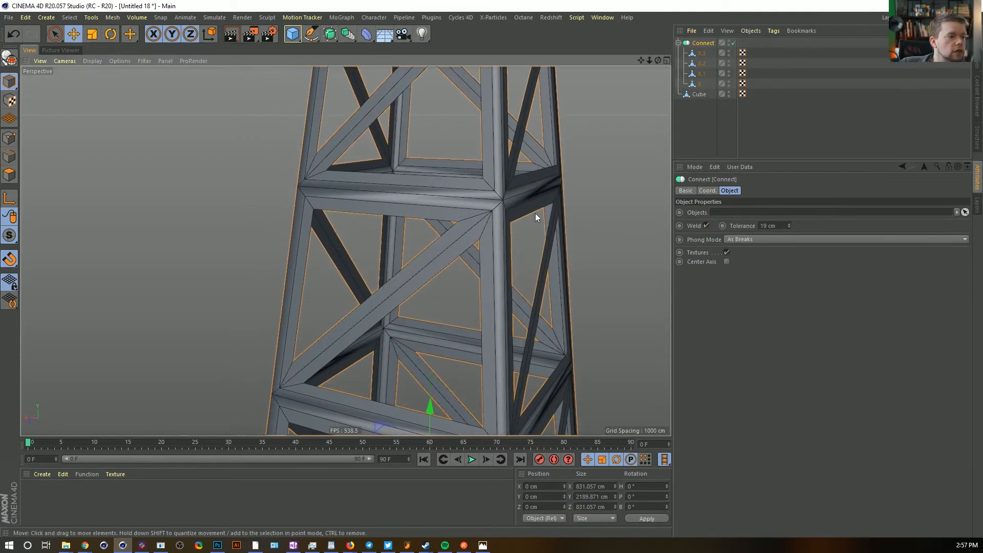
pyautogui.keyDown('alt'); pyautogui.moveTo(523, 223); pyautogui.dragTo(514, 341, button='middle'); pyautogui.keyUp('alt')
pyautogui.keyDown('alt'); pyautogui.moveTo(496, 196); pyautogui.dragTo(509, 156); pyautogui.keyUp('alt')
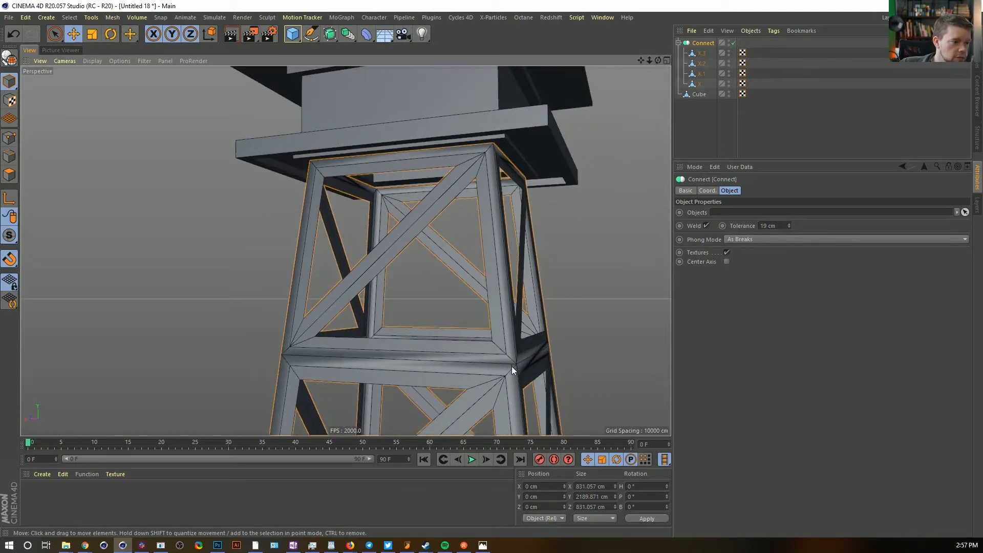
pyautogui.moveTo(515, 366)
pyautogui.keyDown('alt'); pyautogui.mouseDown()
pyautogui.moveTo(490, 369)
pyautogui.moveTo(512, 367)
pyautogui.mouseUp(); pyautogui.keyUp('alt')
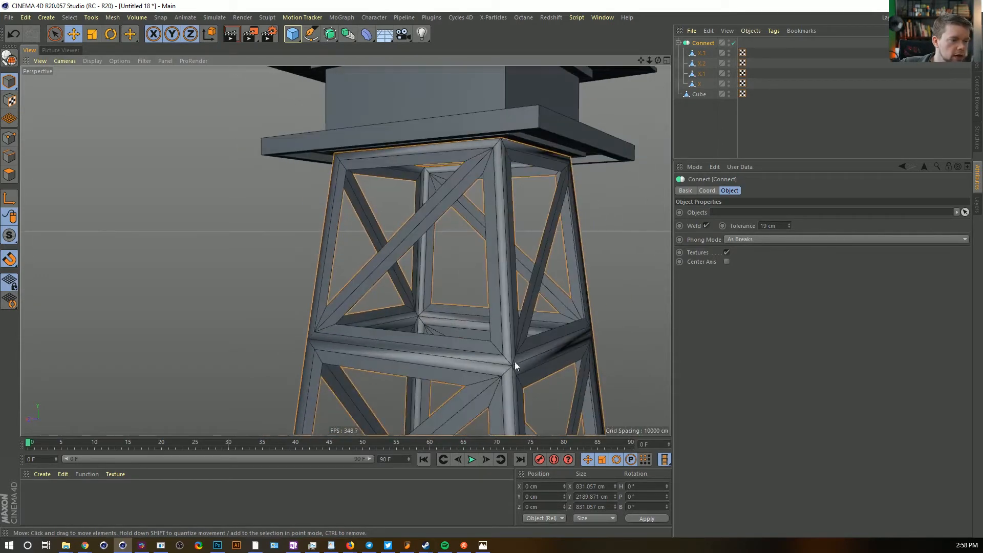
# Set Connect's Phong Mode to Manual and check the shading over the whole tower
pyautogui.click(738, 240)
pyautogui.click(754, 252)
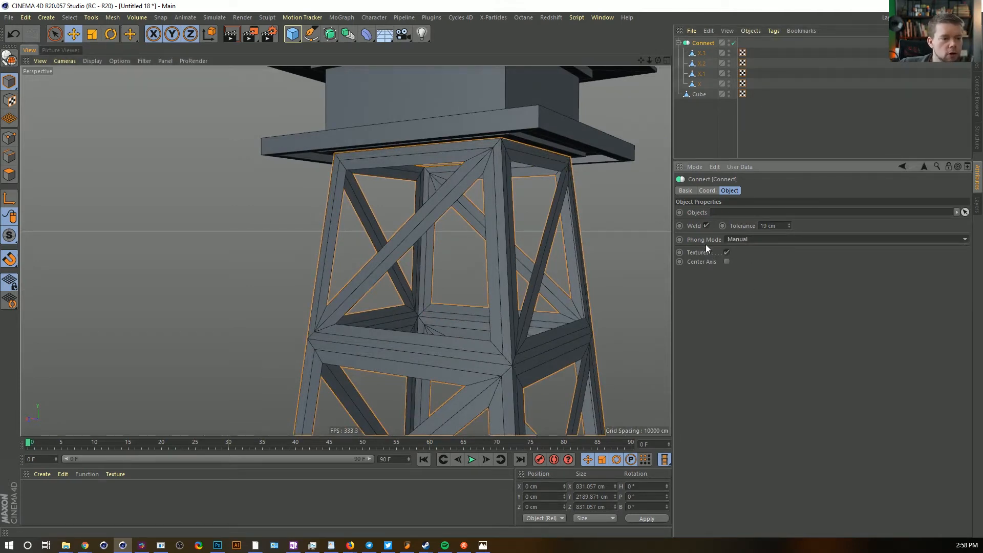
pyautogui.keyDown('alt'); pyautogui.moveTo(525, 256); pyautogui.dragTo(510, 310); pyautogui.keyUp('alt')
pyautogui.keyDown('alt'); pyautogui.moveTo(510, 310); pyautogui.dragTo(463, 137, button='middle'); pyautogui.keyUp('alt')
pyautogui.keyDown('alt'); pyautogui.moveTo(463, 137); pyautogui.dragTo(482, 250, button='right'); pyautogui.keyUp('alt')
pyautogui.keyDown('alt'); pyautogui.moveTo(481, 253); pyautogui.dragTo(456, 247); pyautogui.keyUp('alt')
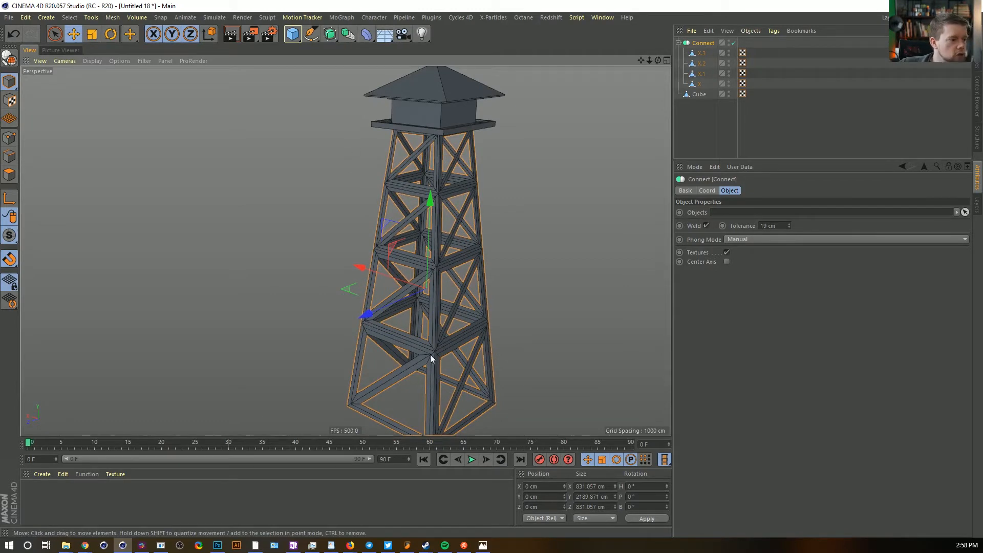
pyautogui.click(367, 34)
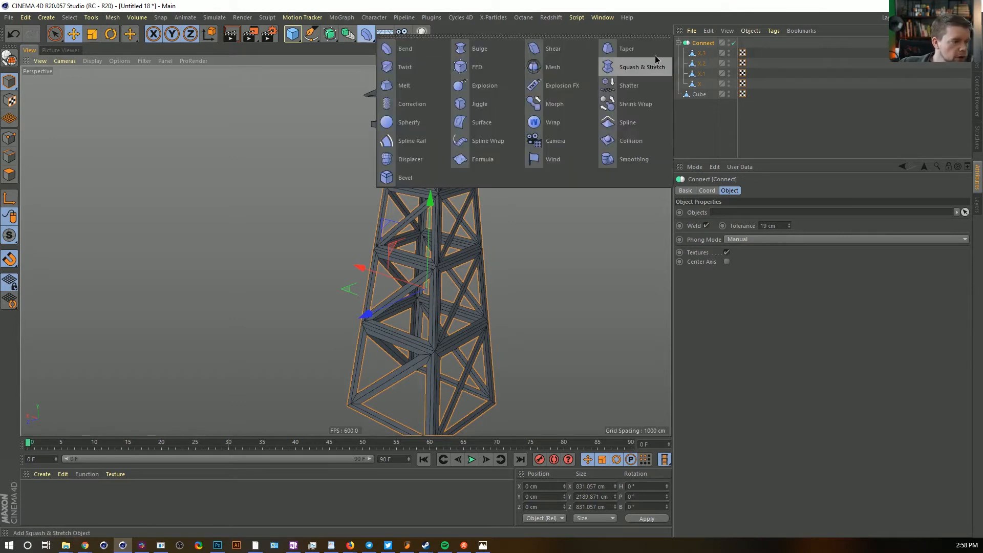
pyautogui.moveTo(653, 63); pyautogui.dragTo(645, 30)
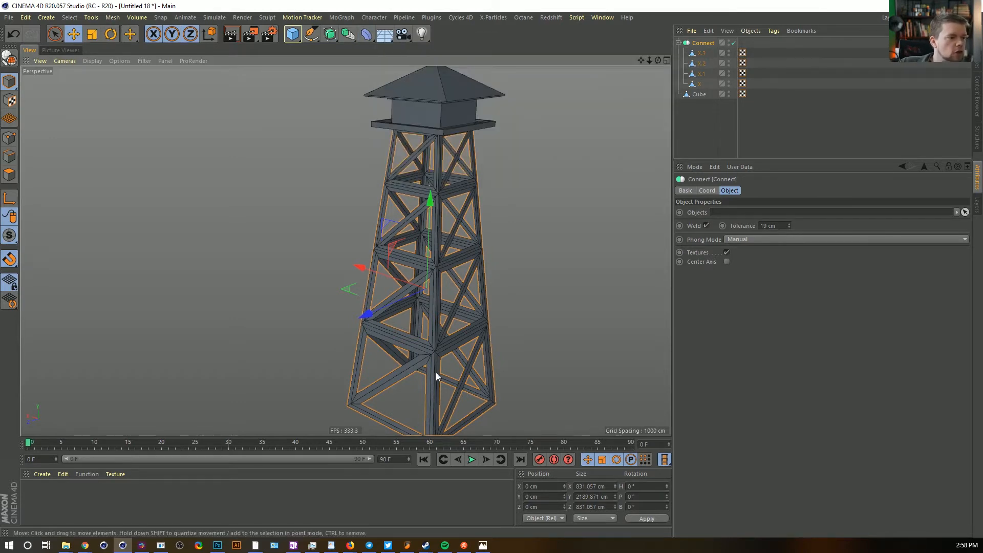
# Add a Cloth Surface object and place the Connect object with the frame sections inside it
pyautogui.keyDown('alt'); pyautogui.moveTo(433, 315); pyautogui.dragTo(444, 288); pyautogui.keyUp('alt')
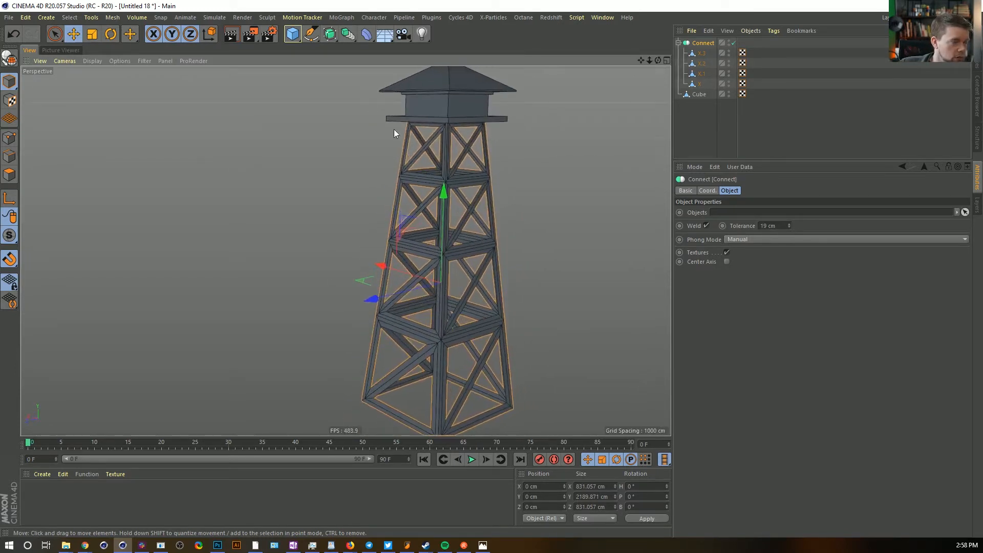
pyautogui.click(160, 18)
pyautogui.moveTo(109, 18)
pyautogui.moveTo(208, 22)
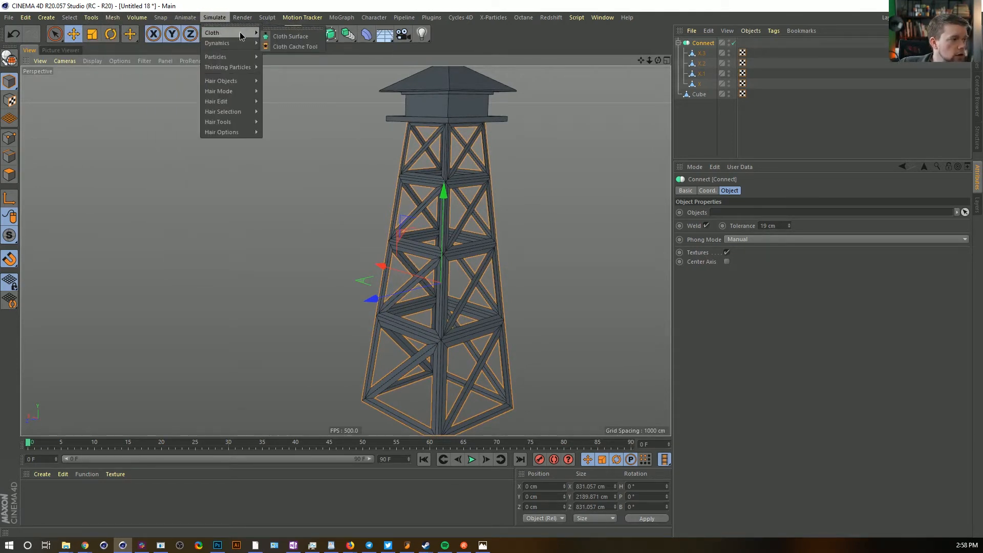
pyautogui.click(290, 36)
pyautogui.moveTo(704, 54); pyautogui.dragTo(719, 42)
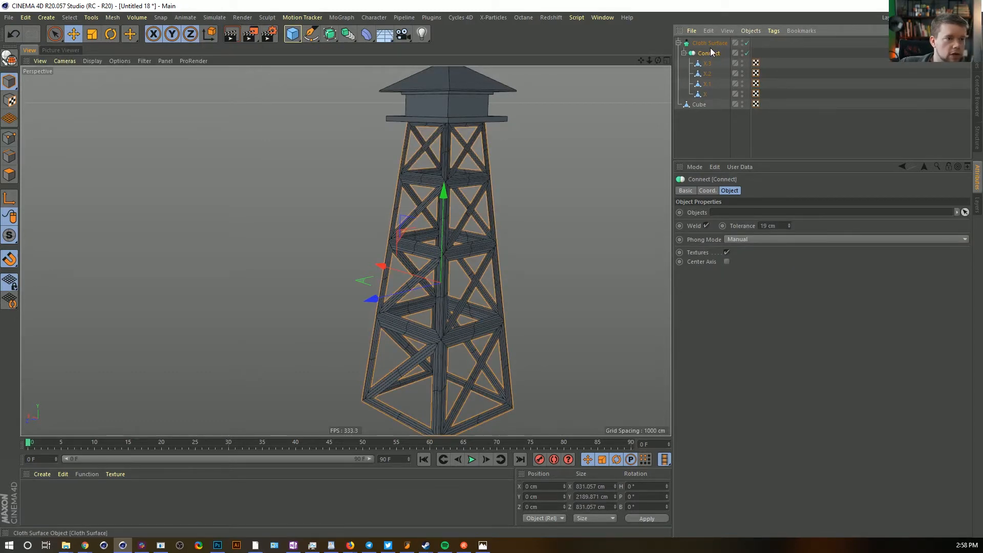
# Set the Cloth Surface's subdivisions to 0 and its thickness to -45 cm
pyautogui.click(711, 45)
pyautogui.click(754, 214)
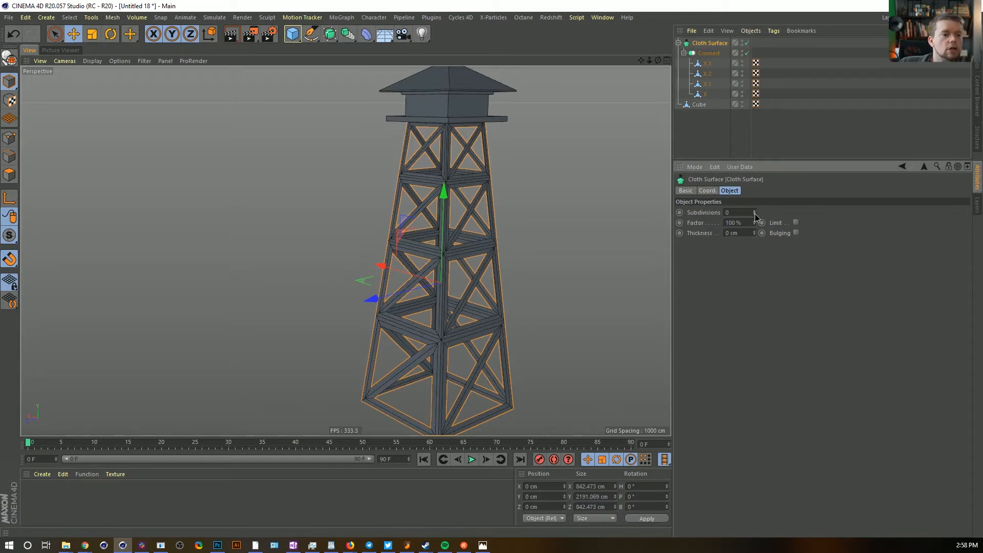
pyautogui.moveTo(753, 231); pyautogui.dragTo(754, 262)
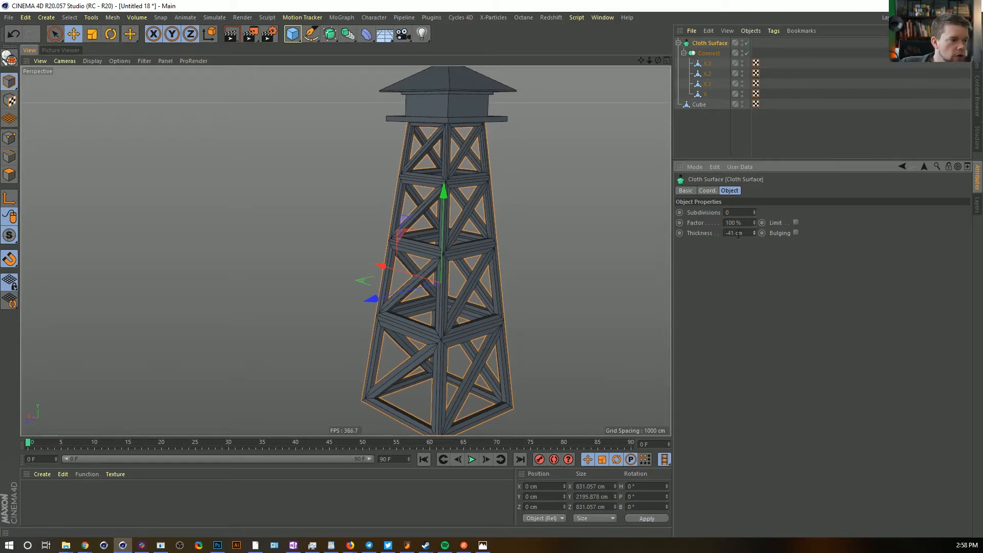
pyautogui.scroll(10, 606, 197)
pyautogui.keyDown('alt'); pyautogui.moveTo(527, 222); pyautogui.dragTo(465, 253); pyautogui.keyUp('alt')
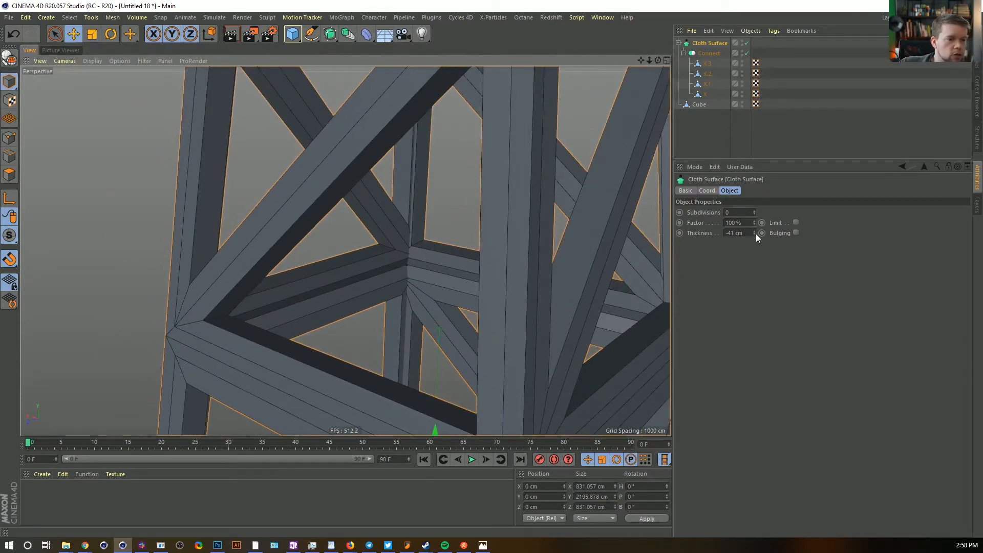
pyautogui.moveTo(754, 235); pyautogui.dragTo(754, 235)
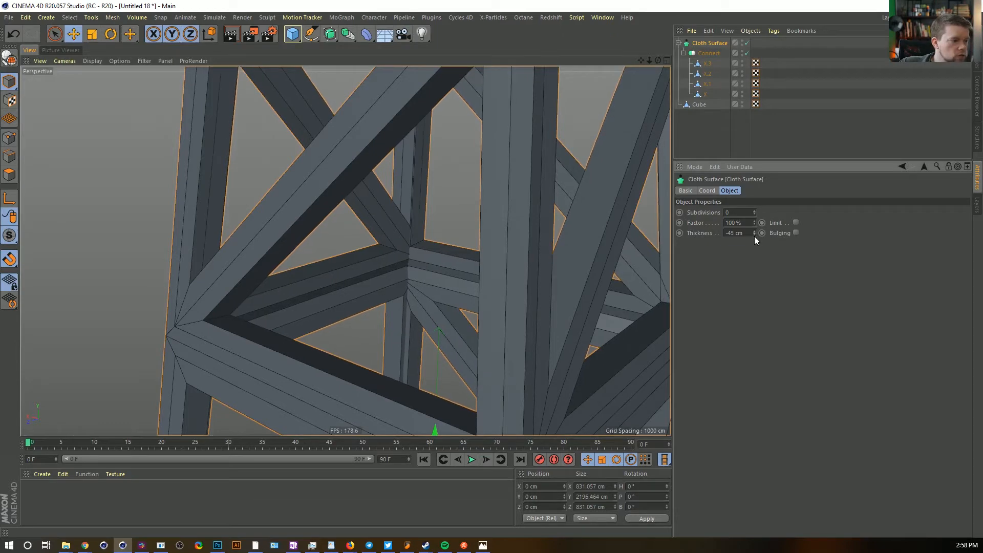
# Inspect the thickened beams and joints of the tower frame from the lower sections up to the cabin
pyautogui.keyDown('alt'); pyautogui.moveTo(431, 242); pyautogui.dragTo(288, 260, button='right'); pyautogui.keyUp('alt')
pyautogui.keyDown('alt'); pyautogui.moveTo(458, 297); pyautogui.dragTo(432, 192, button='middle'); pyautogui.keyUp('alt')
pyautogui.keyDown('alt'); pyautogui.moveTo(432, 192); pyautogui.dragTo(425, 279, button='right'); pyautogui.keyUp('alt')
pyautogui.keyDown('alt'); pyautogui.moveTo(418, 285); pyautogui.dragTo(399, 264); pyautogui.keyUp('alt')
pyautogui.scroll(-1, 421, 219)
pyautogui.keyDown('alt'); pyautogui.moveTo(431, 157); pyautogui.dragTo(424, 301, button='middle'); pyautogui.keyUp('alt')
pyautogui.moveTo(407, 284)
pyautogui.keyDown('alt'); pyautogui.mouseDown()
pyautogui.moveTo(495, 216)
pyautogui.moveTo(455, 300)
pyautogui.moveTo(425, 291)
pyautogui.moveTo(423, 274)
pyautogui.mouseUp(); pyautogui.keyUp('alt')
pyautogui.keyDown('alt'); pyautogui.moveTo(413, 384); pyautogui.dragTo(399, 226, button='middle'); pyautogui.keyUp('alt')
pyautogui.keyDown('alt'); pyautogui.moveTo(403, 175); pyautogui.dragTo(418, 322, button='middle'); pyautogui.keyUp('alt')
pyautogui.keyDown('alt'); pyautogui.moveTo(418, 323); pyautogui.dragTo(459, 188, button='right'); pyautogui.keyUp('alt')
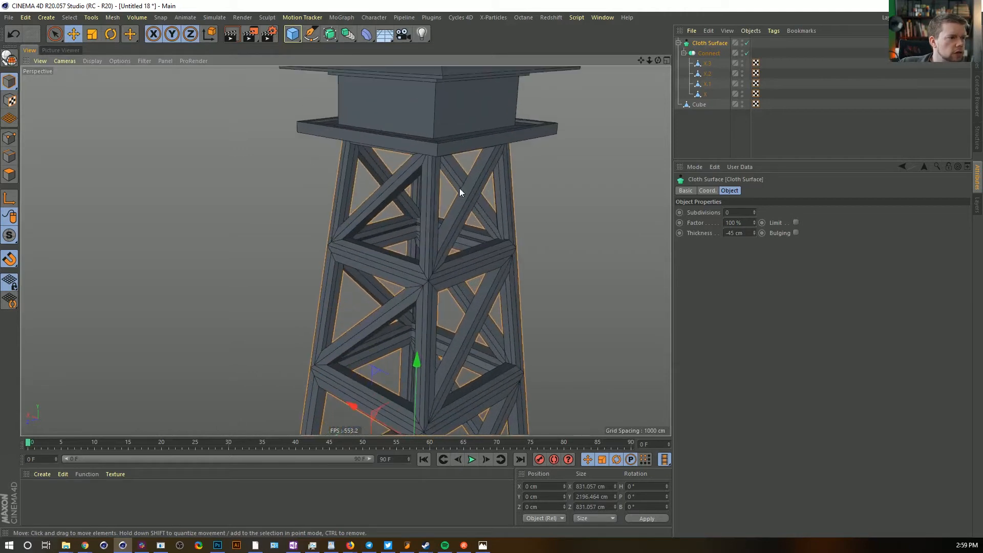
pyautogui.keyDown('alt'); pyautogui.moveTo(459, 188); pyautogui.dragTo(430, 293, button='middle'); pyautogui.keyUp('alt')
pyautogui.keyDown('alt'); pyautogui.moveTo(431, 293); pyautogui.dragTo(403, 290, button='right'); pyautogui.keyUp('alt')
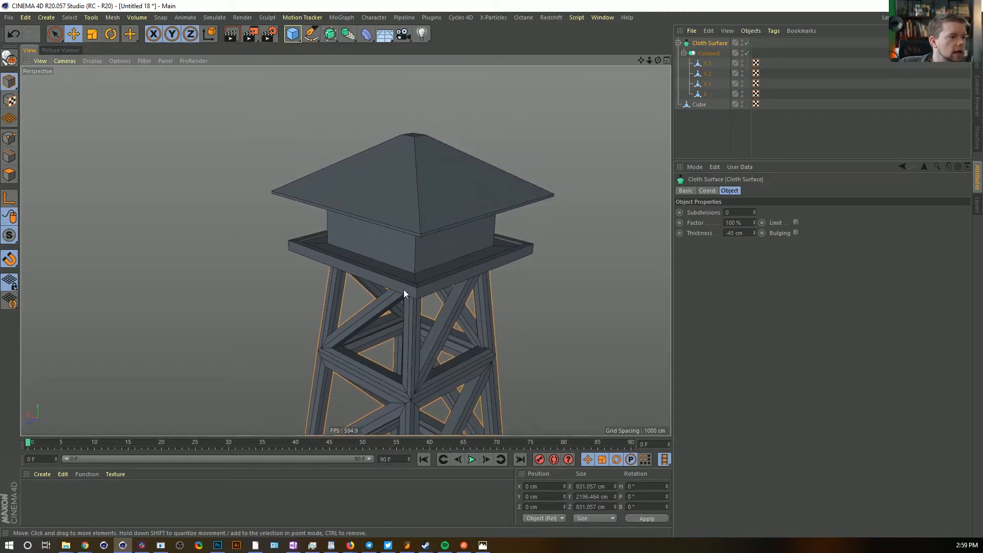
# Add a 200 cm cube at the tower's center and group it in a null
pyautogui.click(292, 33)
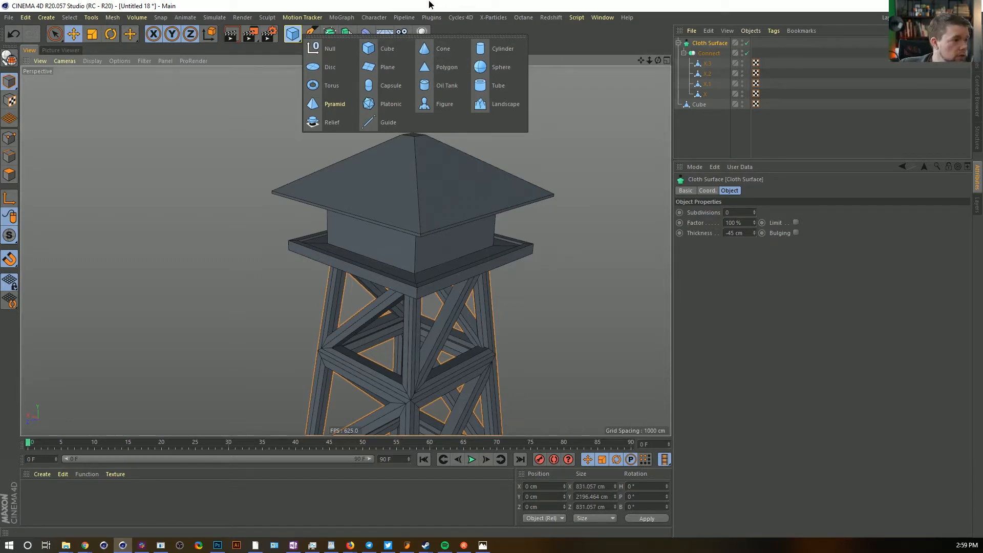
pyautogui.click(380, 49)
pyautogui.keyDown('alt'); pyautogui.moveTo(504, 405); pyautogui.dragTo(500, 293, button='middle'); pyautogui.keyUp('alt')
pyautogui.keyDown('alt'); pyautogui.moveTo(509, 314); pyautogui.dragTo(435, 309, button='right'); pyautogui.keyUp('alt')
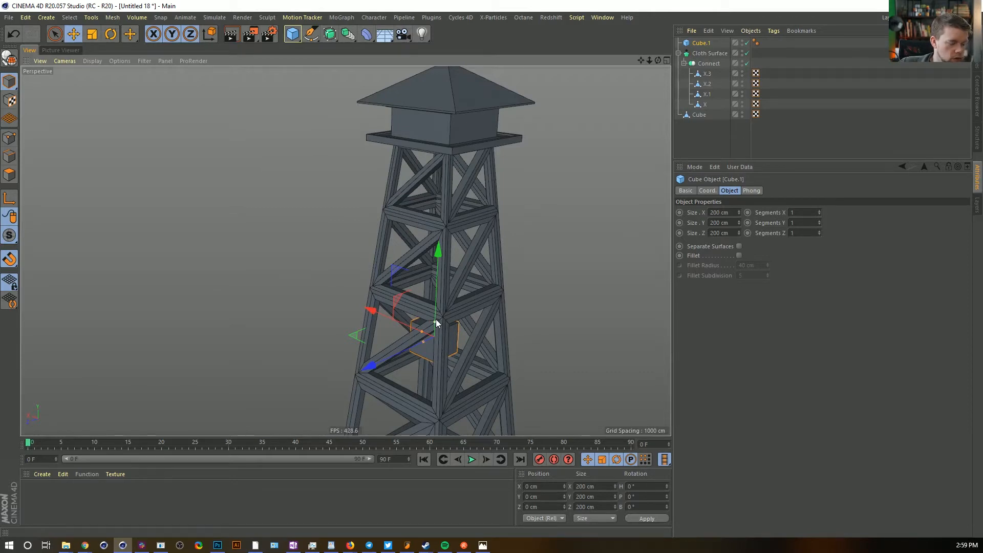
pyautogui.hotkey('alt', 'g')
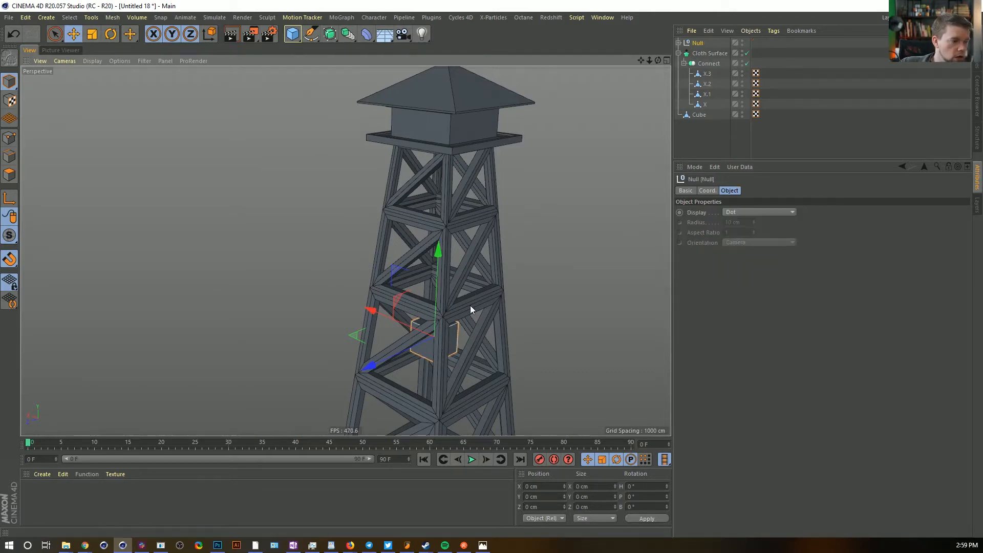
pyautogui.click(678, 42)
pyautogui.click(707, 53)
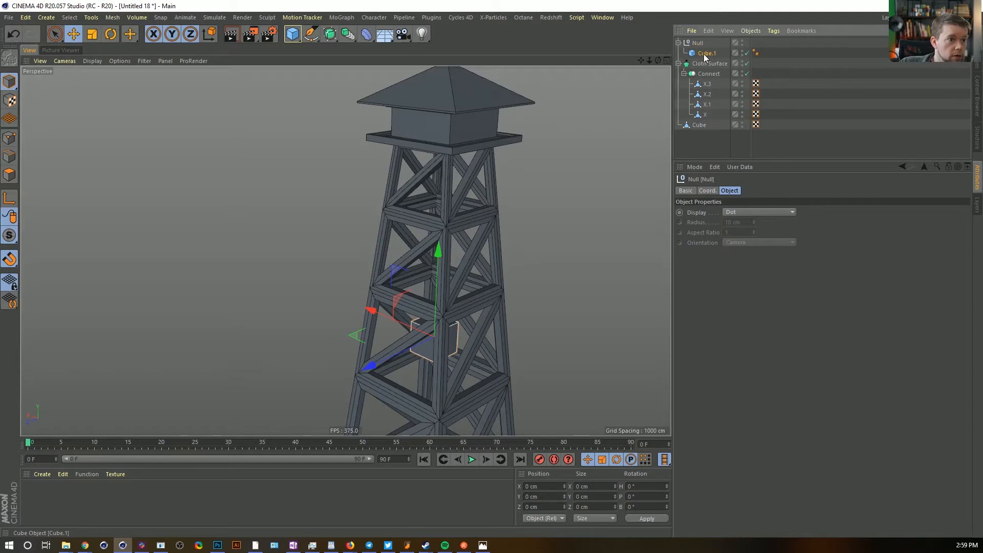
# Hide the Cloth Surface frame and add a Cloner containing a copy of the new cube
pyautogui.click(332, 18)
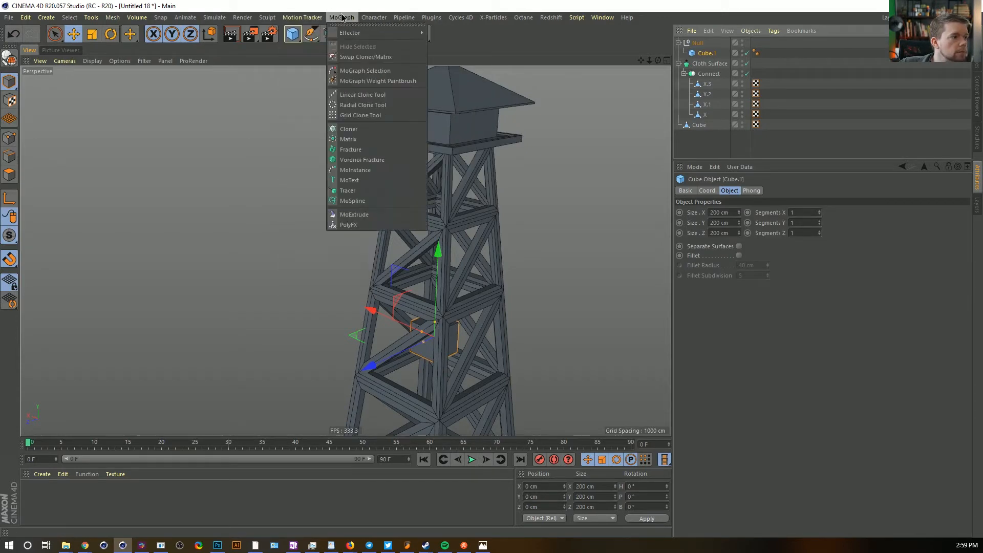
pyautogui.click(616, 124)
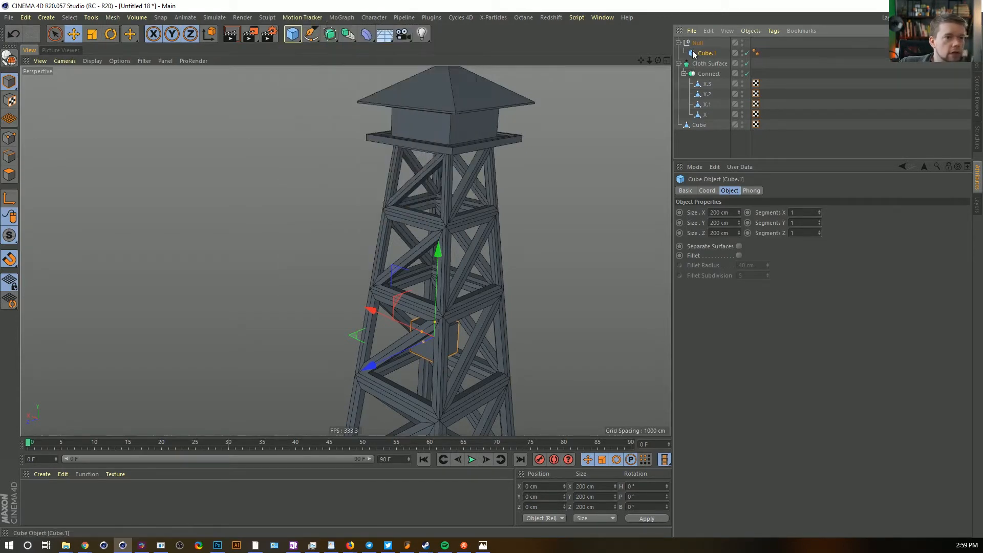
pyautogui.doubleClick(742, 61)
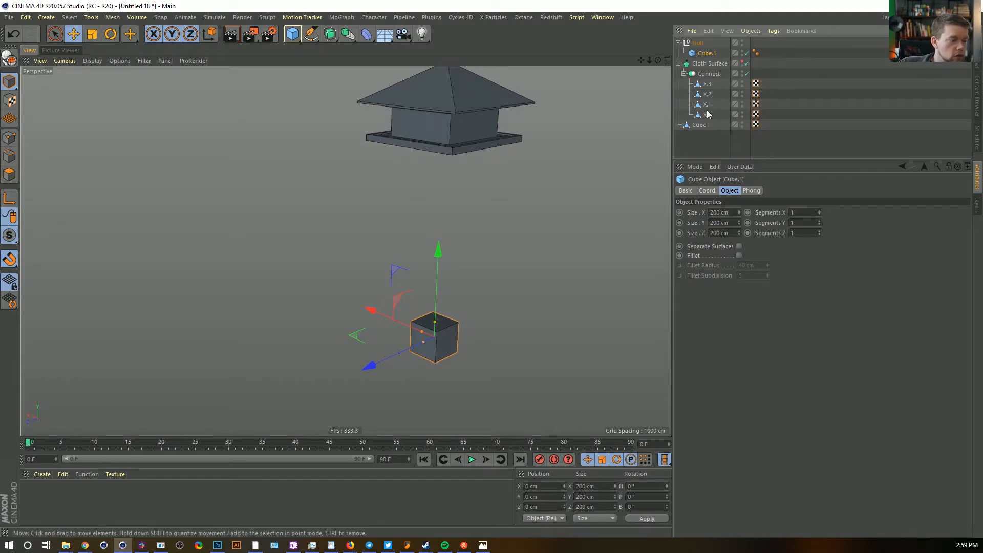
pyautogui.click(341, 18)
pyautogui.click(374, 135)
pyautogui.keyDown('ctrl'); pyautogui.moveTo(709, 73); pyautogui.dragTo(702, 46); pyautogui.keyUp('ctrl')
pyautogui.click(701, 44)
# Set the Cloner to Grid Array mode with counts of 3, 1 and 1
pyautogui.click(740, 213)
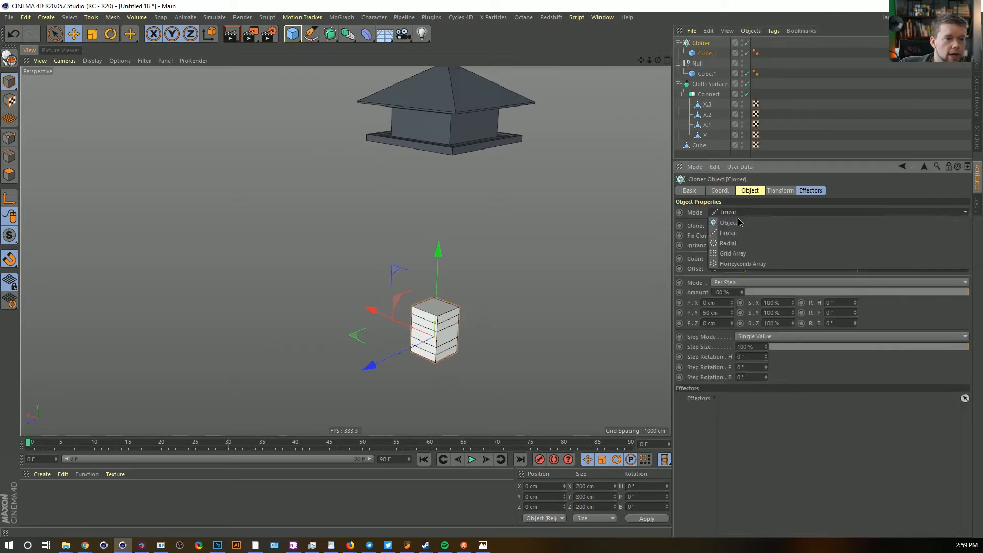
pyautogui.click(746, 256)
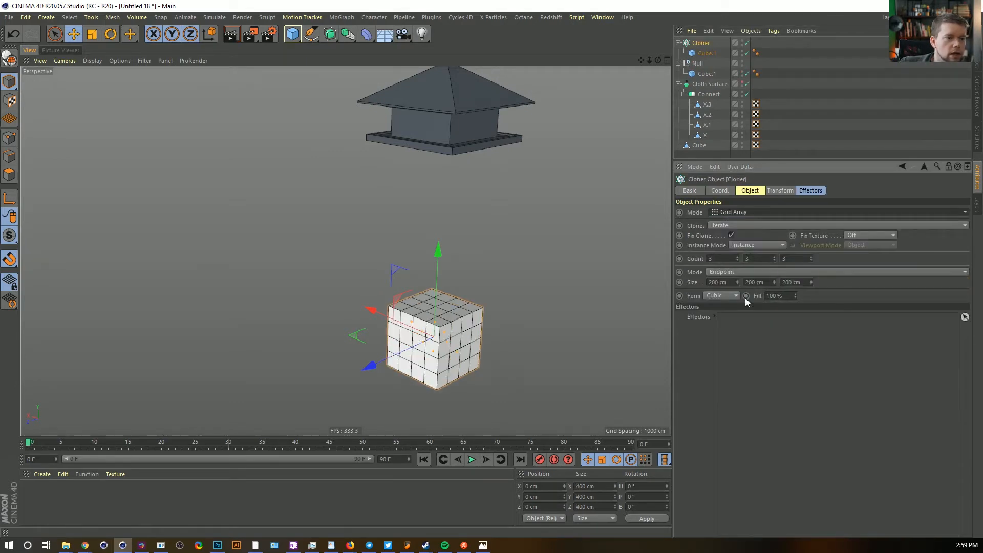
pyautogui.click(767, 259)
pyautogui.write('1')
pyautogui.press('Return')
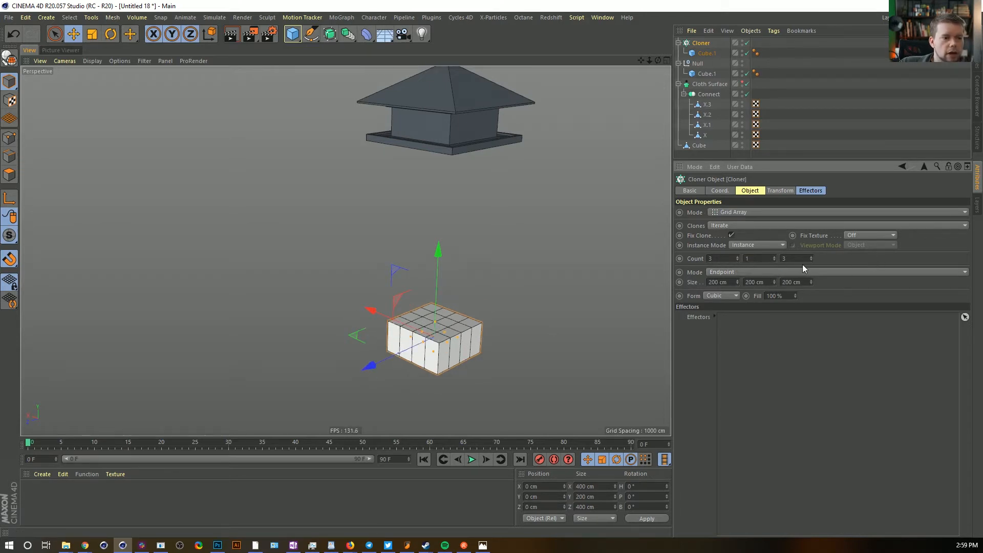
pyautogui.moveTo(811, 260); pyautogui.dragTo(797, 269)
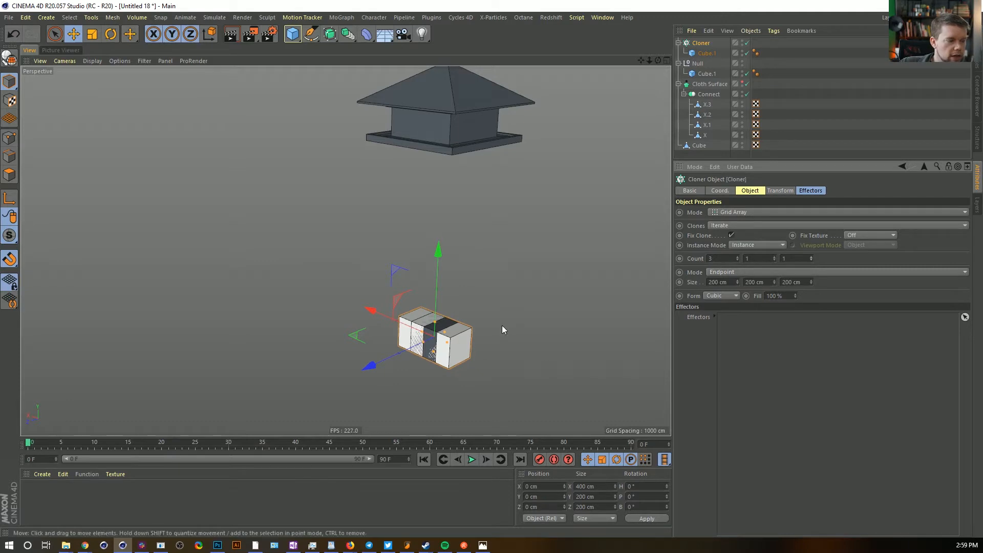
# Resize the cloned cube into a fence post about 35.2 cm thick and 204.2 cm tall
pyautogui.click(704, 53)
pyautogui.press('t')
pyautogui.moveTo(532, 215); pyautogui.dragTo(368, 364)
pyautogui.click(706, 52)
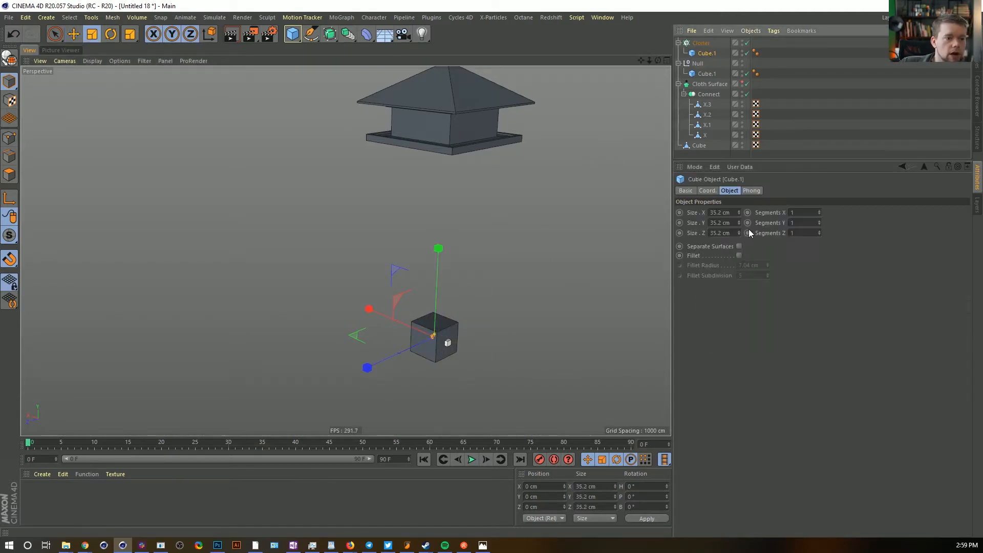
pyautogui.moveTo(742, 222)
pyautogui.mouseDown()
pyautogui.moveTo(741, 187)
pyautogui.moveTo(741, 222)
pyautogui.mouseUp()
# Shape the null's cube into a rail about 1555 cm long and 39 cm thick and raise it about 106 cm onto the posts
pyautogui.click(707, 73)
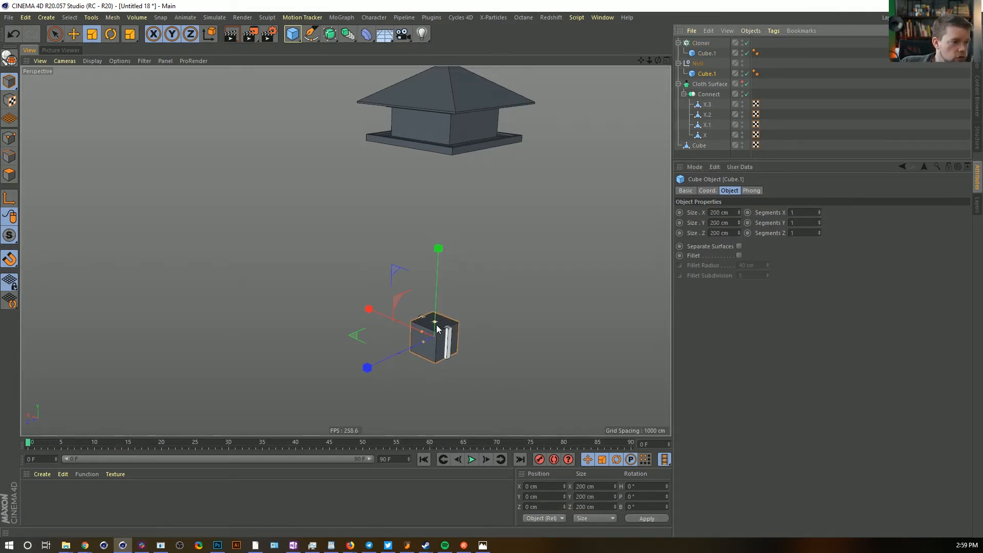
pyautogui.moveTo(420, 331); pyautogui.dragTo(125, 246)
pyautogui.moveTo(506, 220); pyautogui.dragTo(225, 349)
pyautogui.press('e')
pyautogui.moveTo(438, 250); pyautogui.dragTo(444, 235)
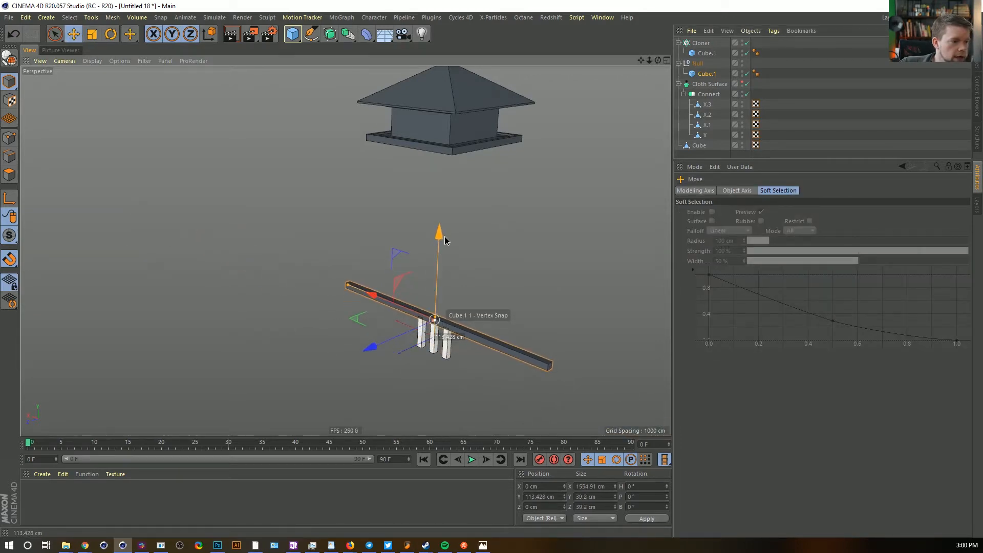
pyautogui.hotkey('ctrl', 'z')
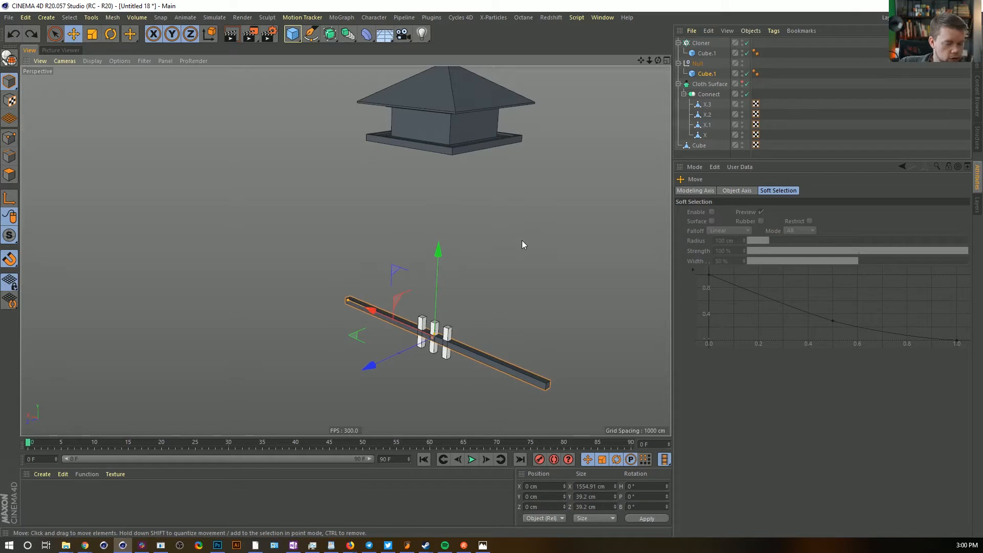
pyautogui.moveTo(439, 252); pyautogui.dragTo(438, 236)
# Set the Cloner's X size to 1443 cm and its X count to 12 so the posts span the rail
pyautogui.click(700, 43)
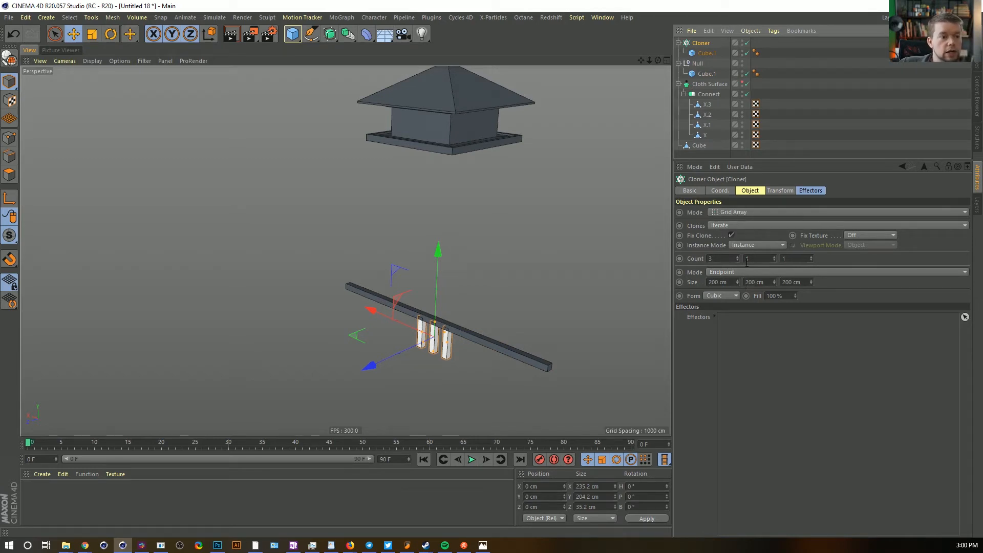
pyautogui.moveTo(738, 282); pyautogui.dragTo(780, 282)
pyautogui.moveTo(737, 258); pyautogui.dragTo(746, 258)
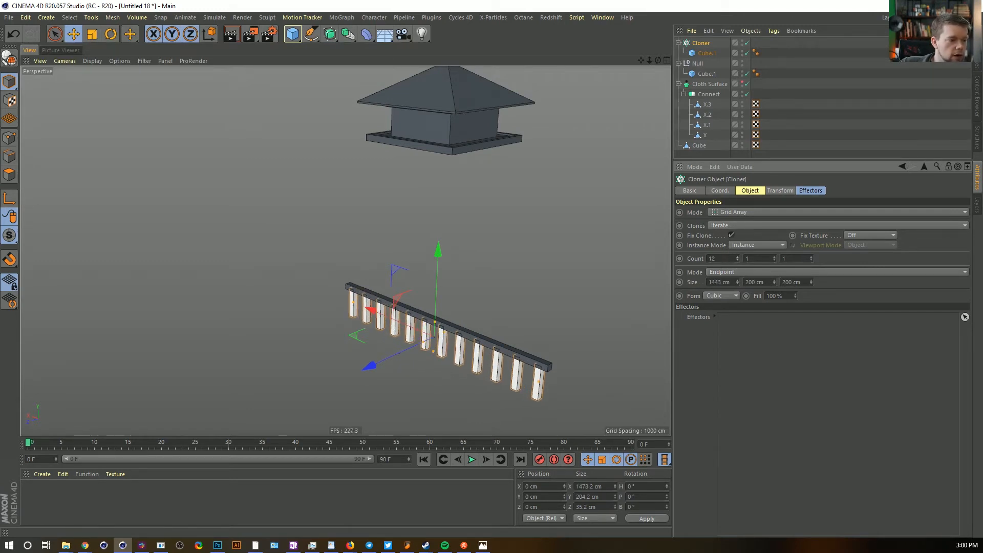
pyautogui.keyDown('alt'); pyautogui.moveTo(503, 347); pyautogui.dragTo(495, 352); pyautogui.keyUp('alt')
# Widen the fence rail to a depth of about 62 cm
pyautogui.click(700, 55)
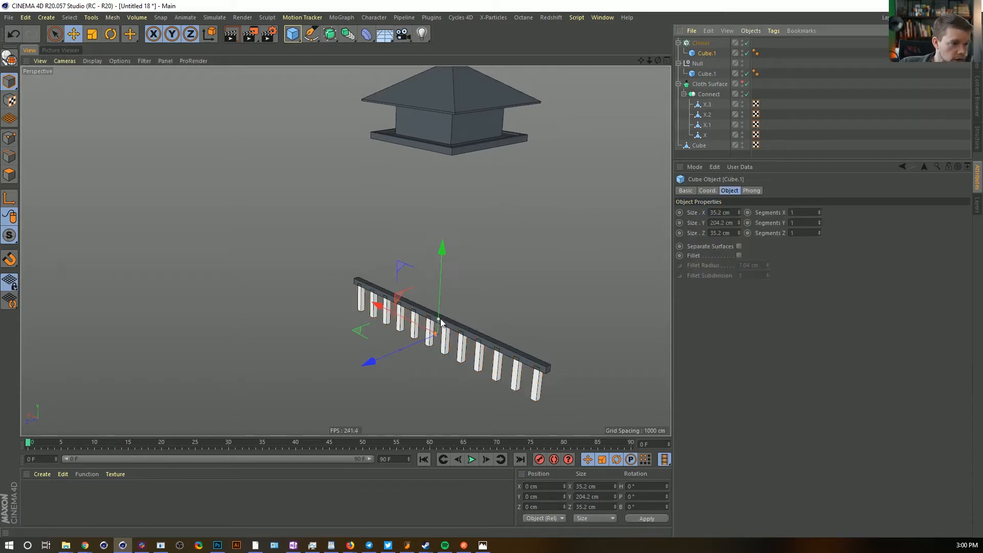
pyautogui.moveTo(436, 335)
pyautogui.mouseDown()
pyautogui.moveTo(427, 342)
pyautogui.moveTo(436, 324)
pyautogui.mouseUp()
pyautogui.hotkey('ctrl', 'z')
pyautogui.click(702, 76)
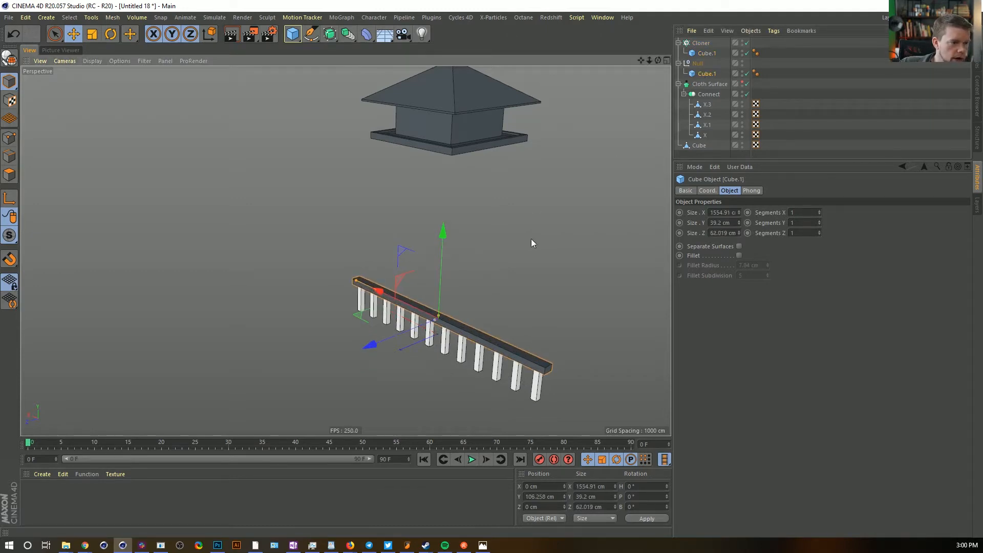
# Place the Cloner inside the rail's null and rename the null as Fence
pyautogui.moveTo(701, 44); pyautogui.dragTo(704, 66)
pyautogui.doubleClick(699, 43)
pyautogui.write('Fe')
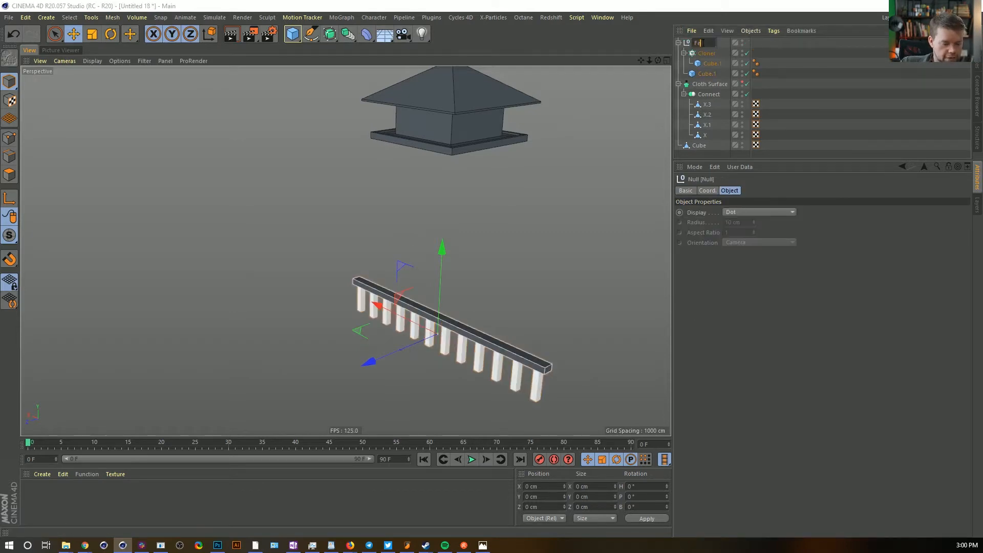
pyautogui.write('nce')
pyautogui.press('Return')
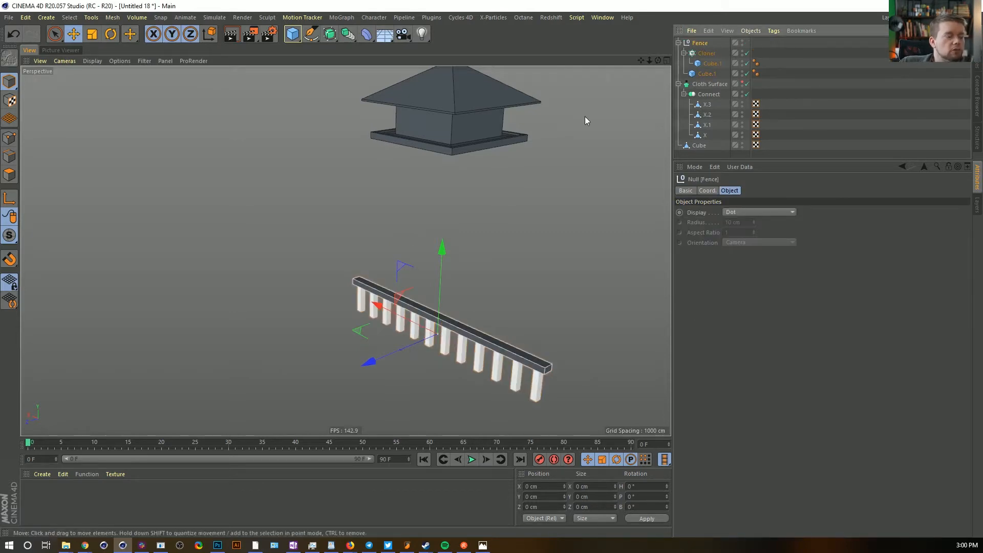
# Move the fence up to the cabin platform at about Y 1278 cm, Z 267 cm and scale it down to match the platform
pyautogui.press('e')
pyautogui.moveTo(441, 251); pyautogui.dragTo(451, 76)
pyautogui.moveTo(383, 134); pyautogui.dragTo(357, 152)
pyautogui.press('t')
pyautogui.moveTo(533, 175); pyautogui.dragTo(317, 259)
pyautogui.keyDown('alt'); pyautogui.moveTo(316, 254); pyautogui.dragTo(468, 98, button='right'); pyautogui.keyUp('alt')
pyautogui.keyDown('alt'); pyautogui.moveTo(468, 98); pyautogui.dragTo(438, 143, button='middle'); pyautogui.keyUp('alt')
pyautogui.keyDown('alt'); pyautogui.moveTo(438, 143); pyautogui.dragTo(402, 291, button='right'); pyautogui.keyUp('alt')
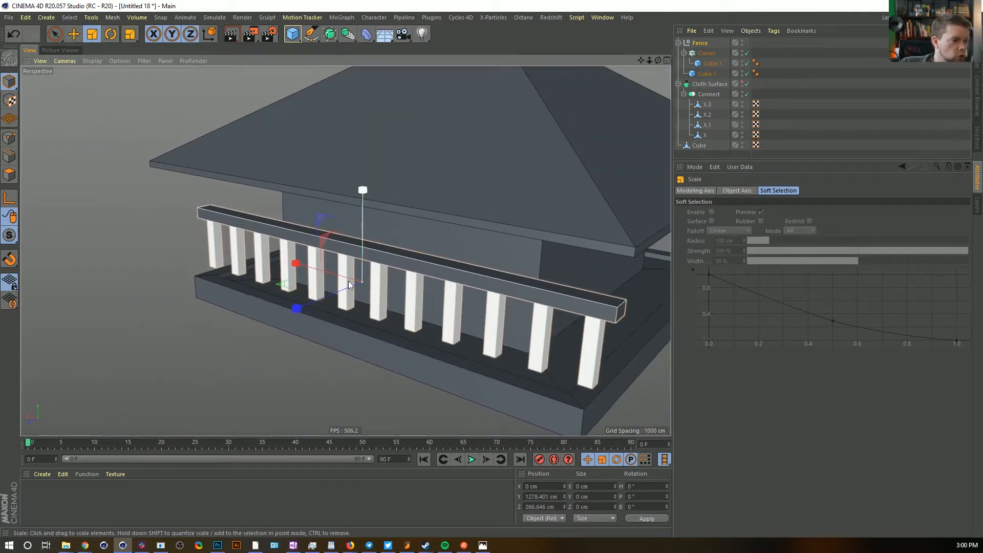
# Fit the fence onto the platform's outer edge at about Y 1246 cm and Z 290 cm
pyautogui.press('e')
pyautogui.moveTo(299, 305); pyautogui.dragTo(282, 320)
pyautogui.moveTo(342, 204); pyautogui.dragTo(340, 221)
pyautogui.moveTo(280, 332); pyautogui.dragTo(286, 335)
pyautogui.moveTo(347, 226); pyautogui.dragTo(350, 233)
pyautogui.keyDown('alt'); pyautogui.moveTo(419, 307); pyautogui.dragTo(470, 271); pyautogui.keyUp('alt')
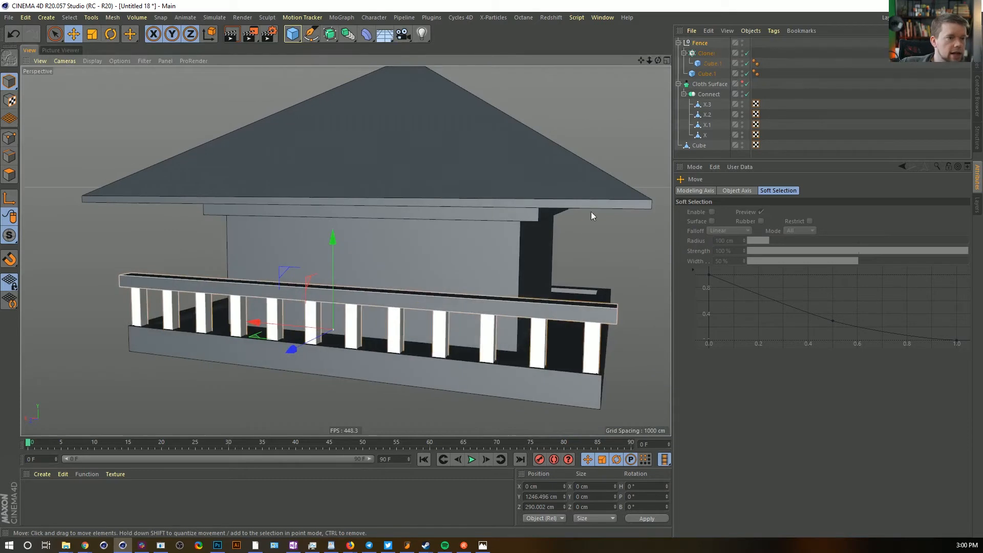
# Scale the whole fence down slightly and lengthen its rail to about 627 cm
pyautogui.press('t')
pyautogui.moveTo(579, 244); pyautogui.dragTo(530, 260)
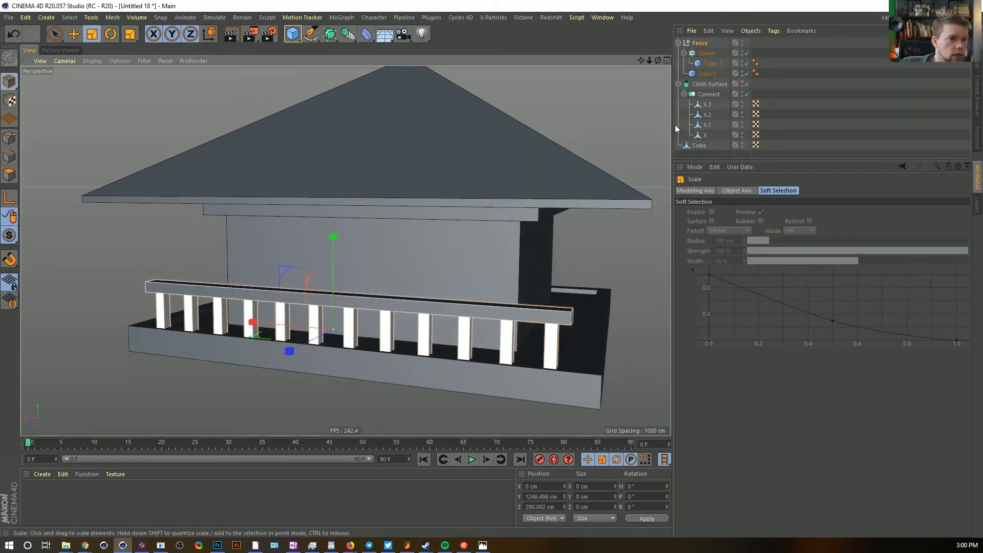
pyautogui.click(705, 74)
pyautogui.click(265, 301)
pyautogui.moveTo(149, 285); pyautogui.dragTo(125, 287)
pyautogui.keyDown('alt'); pyautogui.moveTo(247, 281); pyautogui.dragTo(220, 302); pyautogui.keyUp('alt')
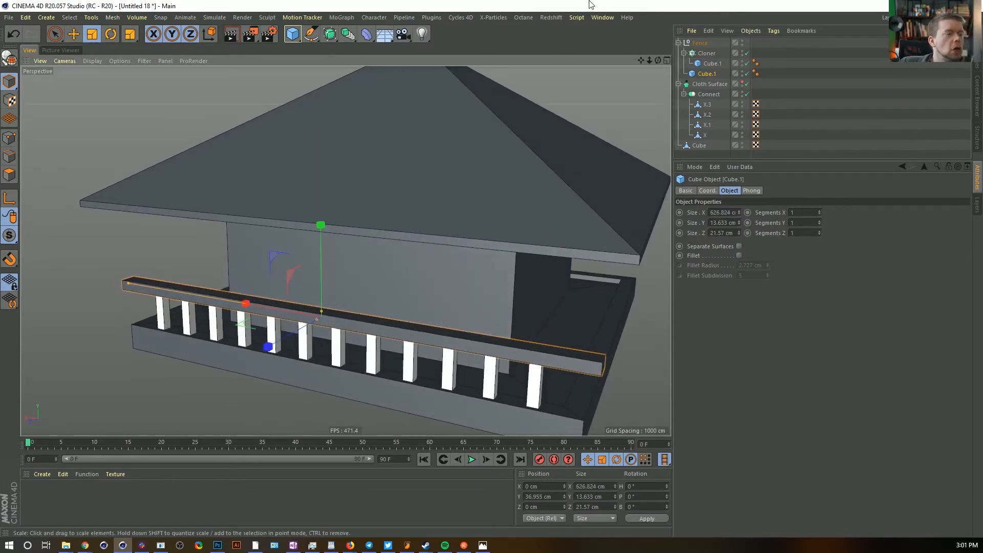
# Add a new MoGraph Cloner and place the Fence null inside it as its child
pyautogui.click(341, 16)
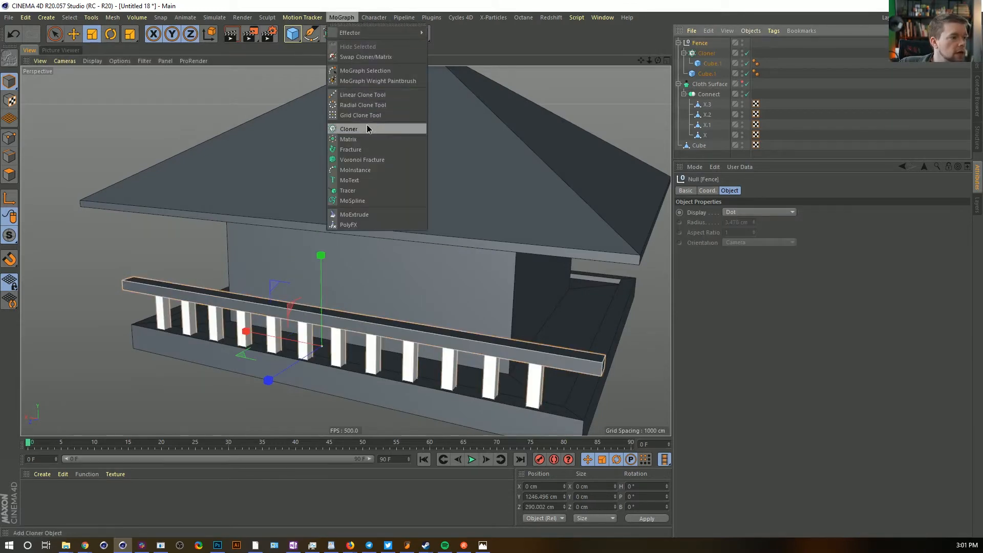
pyautogui.click(358, 128)
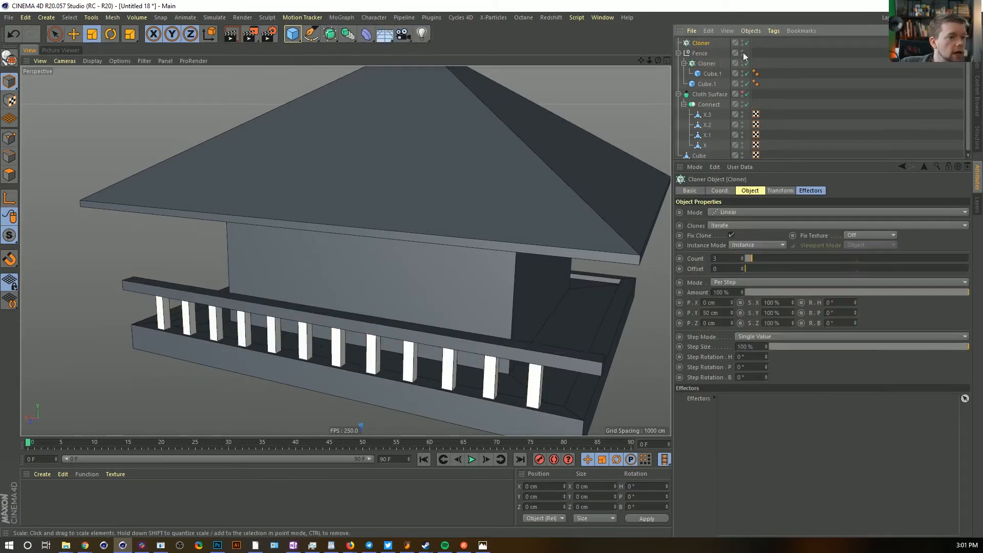
pyautogui.moveTo(700, 53); pyautogui.dragTo(704, 43)
pyautogui.click(705, 44)
pyautogui.keyDown('alt'); pyautogui.moveTo(545, 252); pyautogui.dragTo(344, 248, button='right'); pyautogui.keyUp('alt')
pyautogui.keyDown('alt'); pyautogui.moveTo(457, 287); pyautogui.dragTo(460, 203, button='middle'); pyautogui.keyUp('alt')
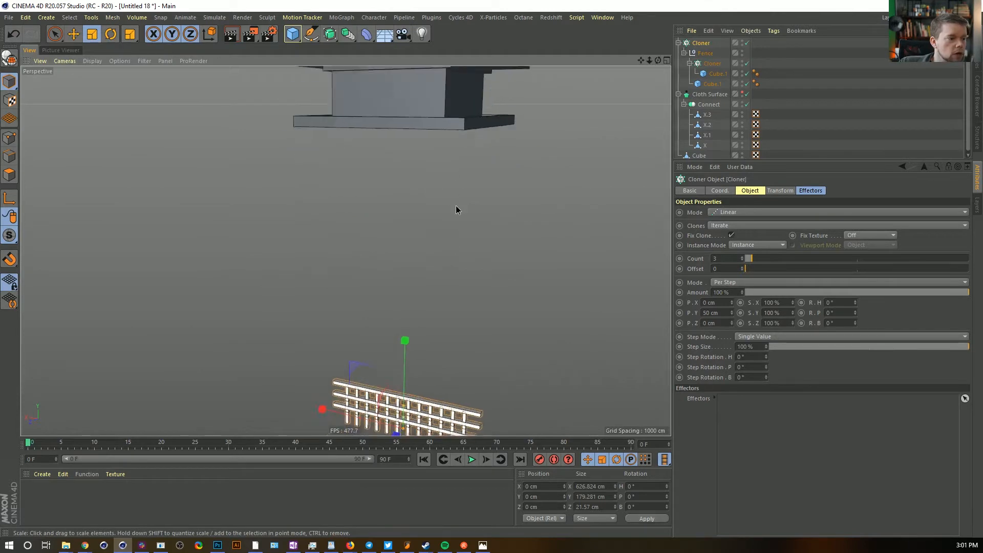
pyautogui.scroll(-1, 459, 207)
# Configure the outer Cloner as Radial in the XZ plane with a count of 4 and a radius of about 287 cm
pyautogui.click(737, 212)
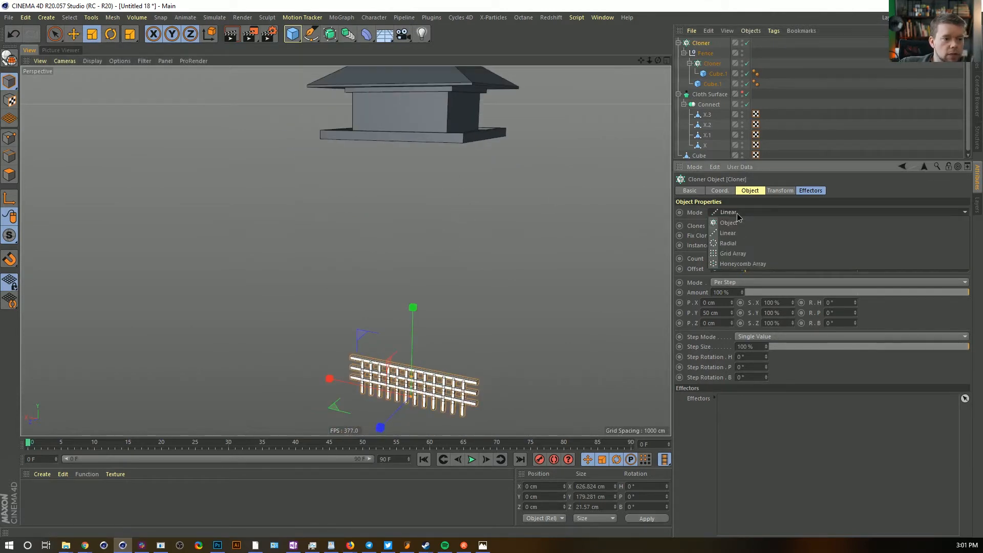
pyautogui.click(737, 244)
pyautogui.keyDown('alt'); pyautogui.moveTo(440, 394); pyautogui.dragTo(455, 325, button='middle'); pyautogui.keyUp('alt')
pyautogui.click(714, 279)
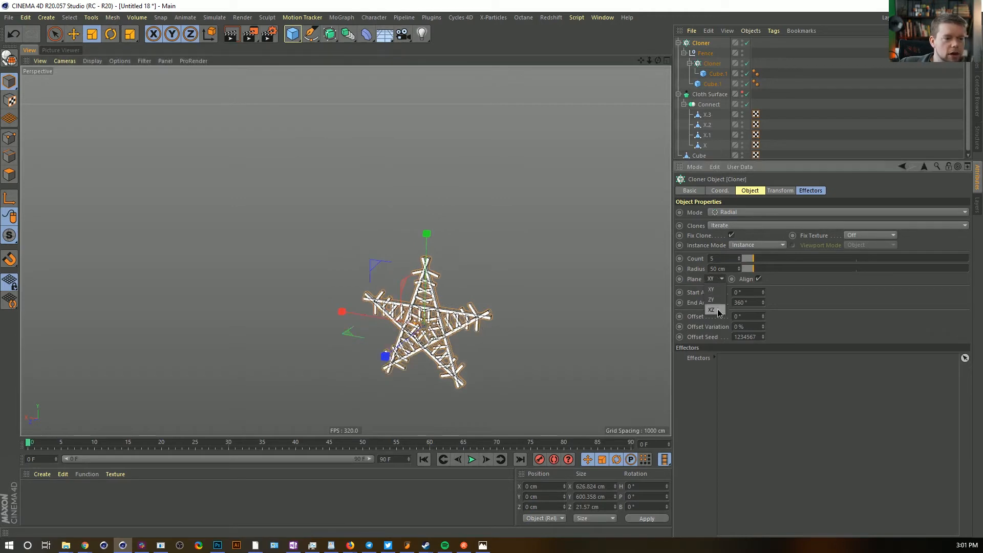
pyautogui.click(711, 310)
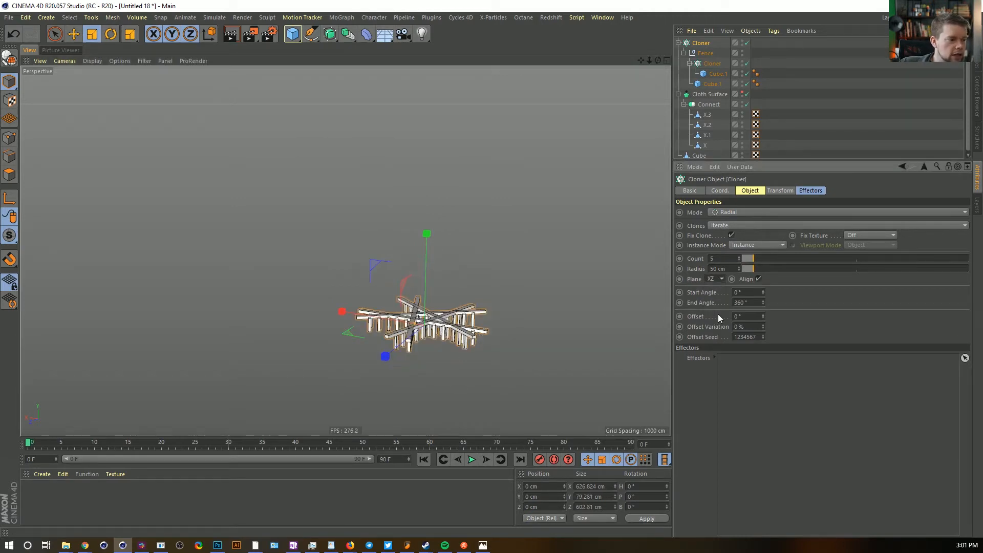
pyautogui.click(739, 260)
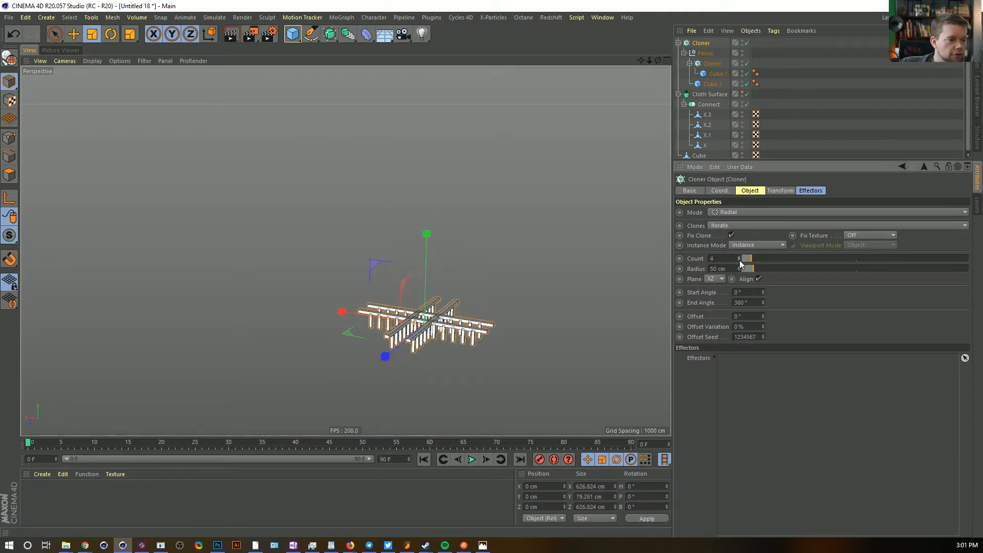
pyautogui.moveTo(754, 267); pyautogui.dragTo(809, 270)
# Raise the outer Cloner to about Y 1254 cm so the four-sided fence sits on the cabin platform
pyautogui.click(702, 41)
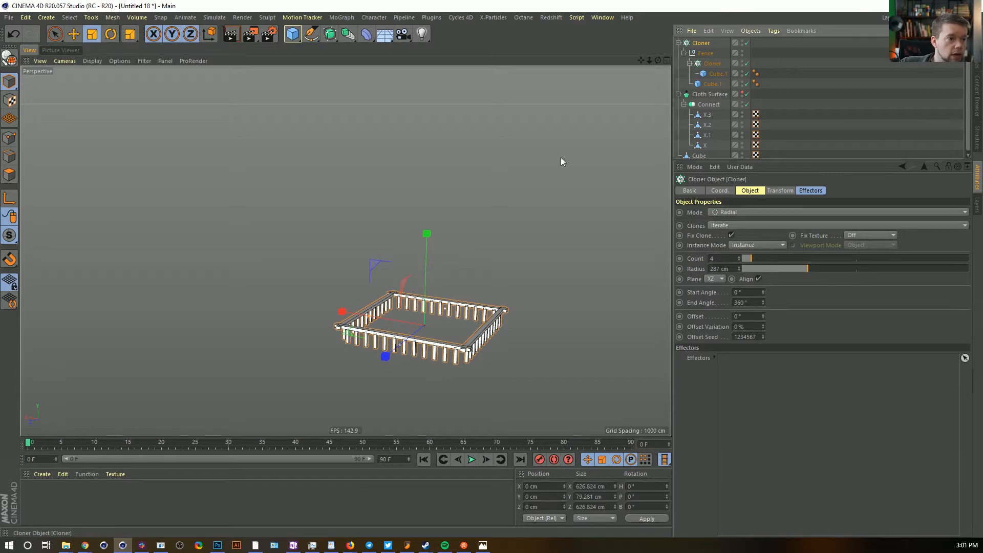
pyautogui.keyDown('alt'); pyautogui.moveTo(479, 227); pyautogui.dragTo(472, 289, button='middle'); pyautogui.keyUp('alt')
pyautogui.press('e')
pyautogui.moveTo(425, 302); pyautogui.dragTo(429, 28)
pyautogui.keyDown('alt'); pyautogui.moveTo(465, 171); pyautogui.dragTo(449, 314, button='middle'); pyautogui.keyUp('alt')
pyautogui.keyDown('alt'); pyautogui.moveTo(434, 273); pyautogui.dragTo(497, 227, button='right'); pyautogui.keyUp('alt')
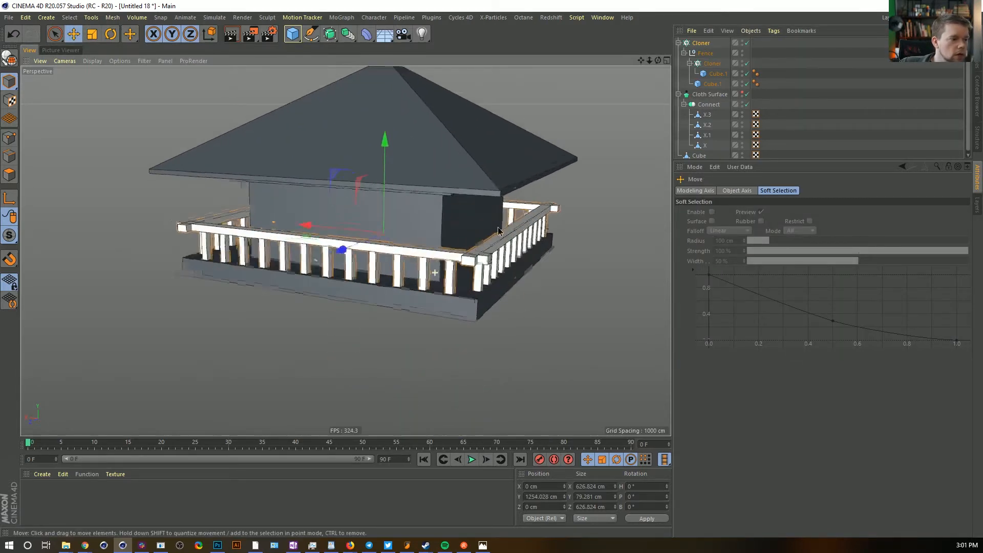
pyautogui.keyDown('alt'); pyautogui.moveTo(498, 228); pyautogui.dragTo(470, 269); pyautogui.keyUp('alt')
pyautogui.keyDown('alt'); pyautogui.moveTo(464, 290); pyautogui.dragTo(505, 278, button='right'); pyautogui.keyUp('alt')
pyautogui.moveTo(507, 277)
pyautogui.keyDown('alt'); pyautogui.mouseDown()
pyautogui.moveTo(416, 266)
pyautogui.moveTo(519, 265)
pyautogui.mouseUp(); pyautogui.keyUp('alt')
# Reset the Fence null's position to 0 cm on the Y and Z axes
pyautogui.click(714, 84)
pyautogui.keyDown('alt'); pyautogui.moveTo(479, 203); pyautogui.dragTo(532, 219, button='middle'); pyautogui.keyUp('alt')
pyautogui.moveTo(534, 219)
pyautogui.keyDown('alt'); pyautogui.mouseDown(button='right')
pyautogui.moveTo(495, 226)
pyautogui.moveTo(515, 223)
pyautogui.mouseUp(button='right'); pyautogui.keyUp('alt')
pyautogui.keyDown('alt'); pyautogui.moveTo(515, 223); pyautogui.dragTo(475, 369, button='middle'); pyautogui.keyUp('alt')
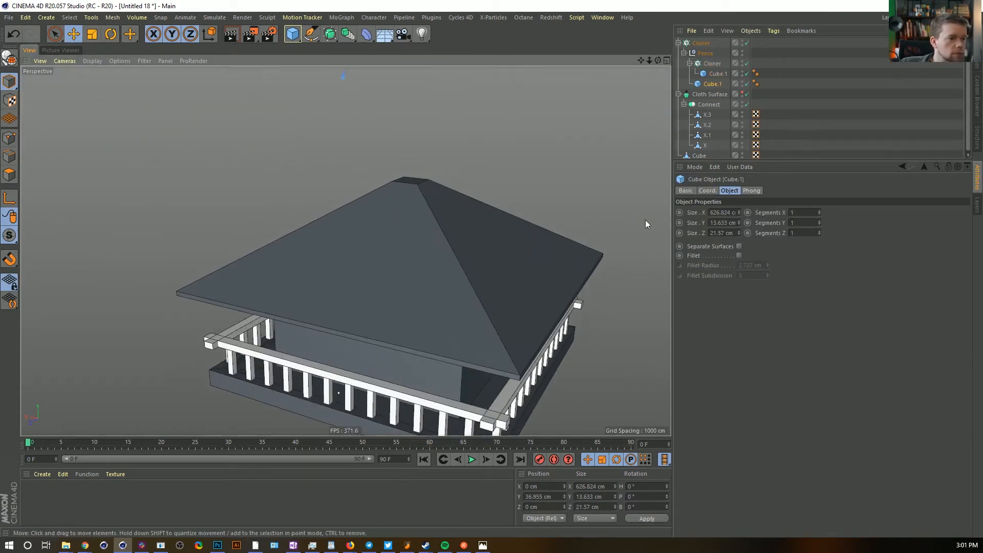
pyautogui.click(705, 53)
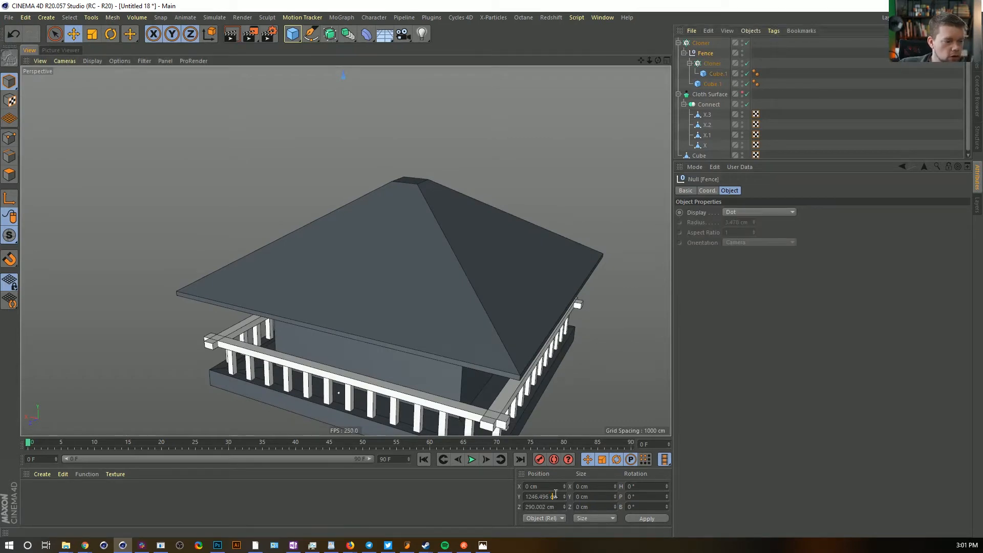
pyautogui.press('Return')
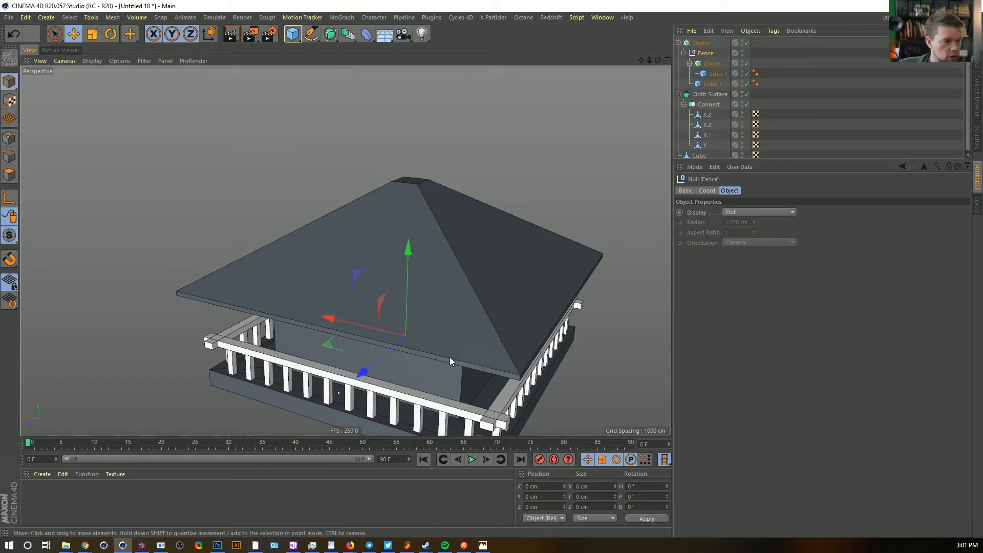
pyautogui.keyDown('alt'); pyautogui.moveTo(450, 355); pyautogui.dragTo(449, 234, button='middle'); pyautogui.keyUp('alt')
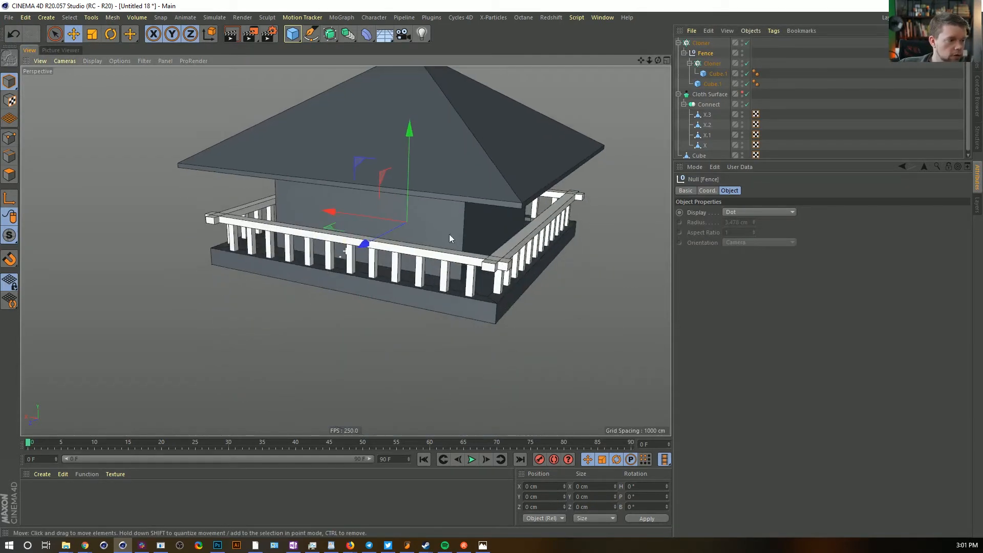
# Shorten the fence's top rail to about 545 cm in X so the rails no longer overlap at the corners
pyautogui.click(714, 84)
pyautogui.moveTo(291, 189)
pyautogui.mouseDown()
pyautogui.moveTo(274, 191)
pyautogui.moveTo(304, 193)
pyautogui.mouseUp()
pyautogui.moveTo(451, 242)
pyautogui.keyDown('alt'); pyautogui.mouseDown()
pyautogui.moveTo(412, 244)
pyautogui.moveTo(451, 256)
pyautogui.mouseUp(); pyautogui.keyUp('alt')
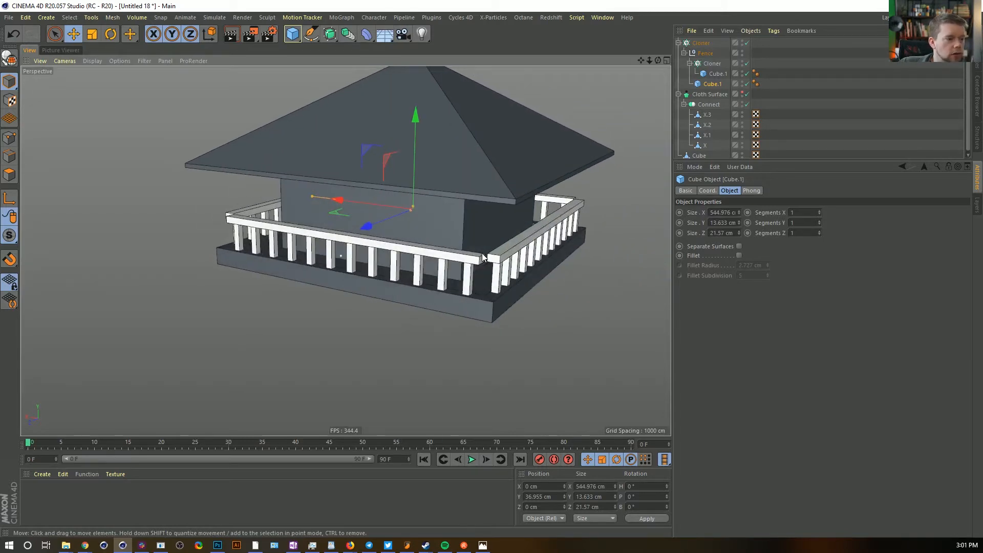
pyautogui.keyDown('alt'); pyautogui.moveTo(481, 311); pyautogui.dragTo(460, 310); pyautogui.keyUp('alt')
pyautogui.keyDown('alt'); pyautogui.moveTo(483, 276); pyautogui.dragTo(488, 282); pyautogui.keyUp('alt')
pyautogui.keyDown('alt'); pyautogui.moveTo(487, 282); pyautogui.dragTo(547, 259, button='right'); pyautogui.keyUp('alt')
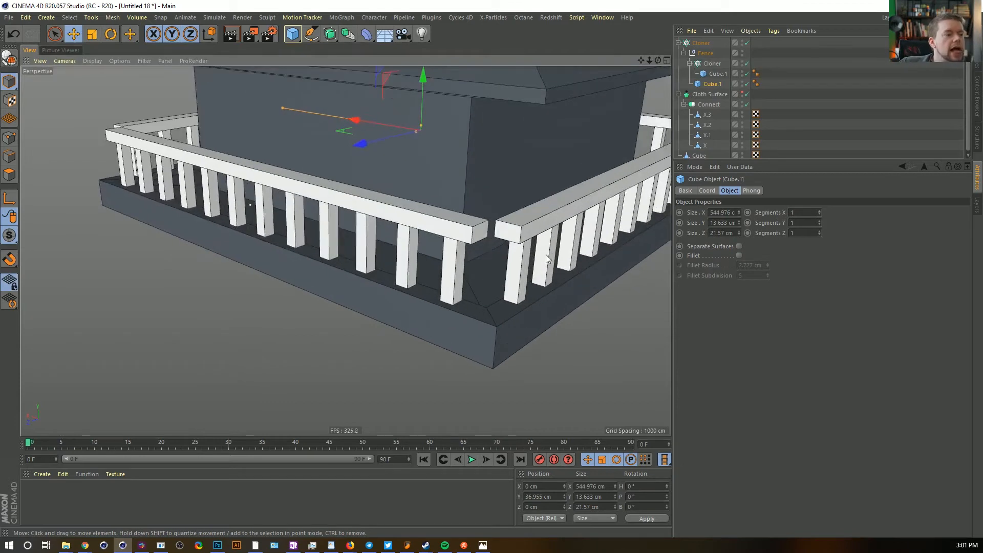
pyautogui.keyDown('alt'); pyautogui.moveTo(557, 181); pyautogui.dragTo(595, 180, button='right'); pyautogui.keyUp('alt')
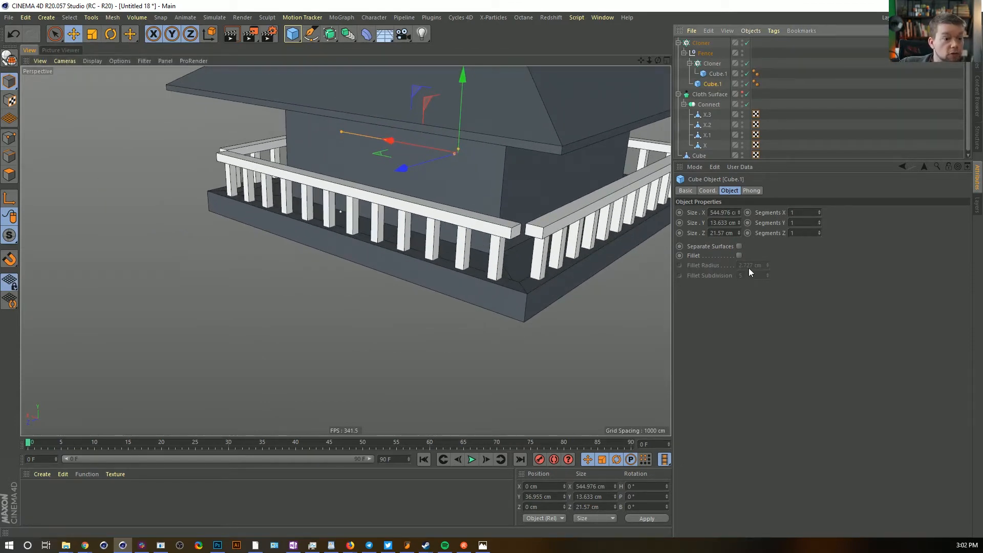
# Give the top rail a fillet with subdivision 1 and delete its Phong tag
pyautogui.click(739, 255)
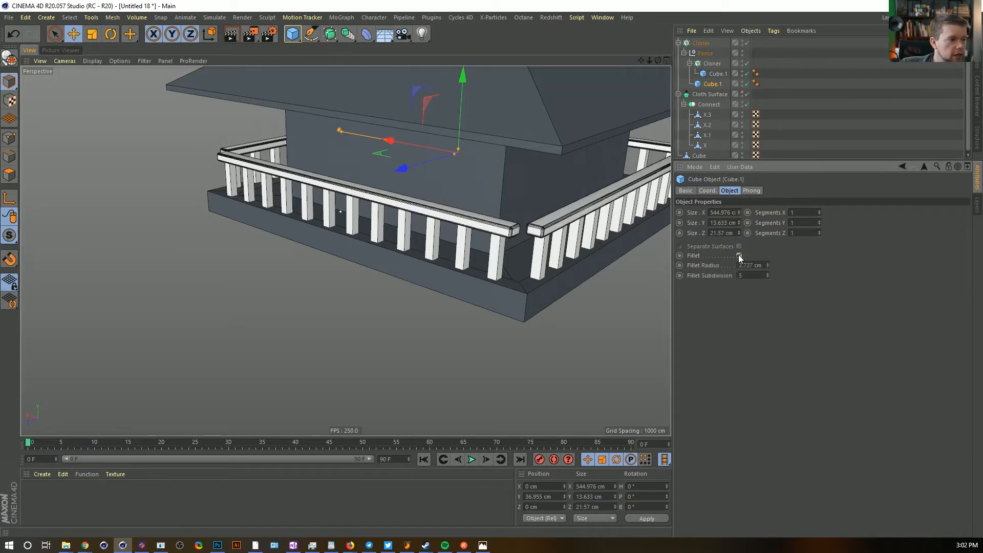
pyautogui.doubleClick(757, 276)
pyautogui.write('1')
pyautogui.press('Return')
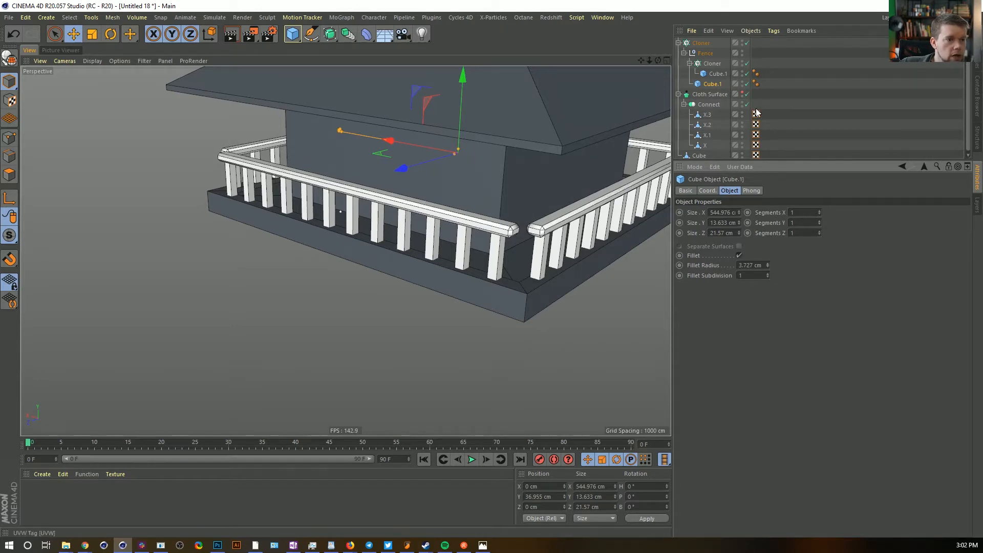
pyautogui.click(756, 83)
pyautogui.press('Delete')
pyautogui.click(782, 95)
pyautogui.keyDown('alt'); pyautogui.moveTo(488, 257); pyautogui.dragTo(522, 253); pyautogui.keyUp('alt')
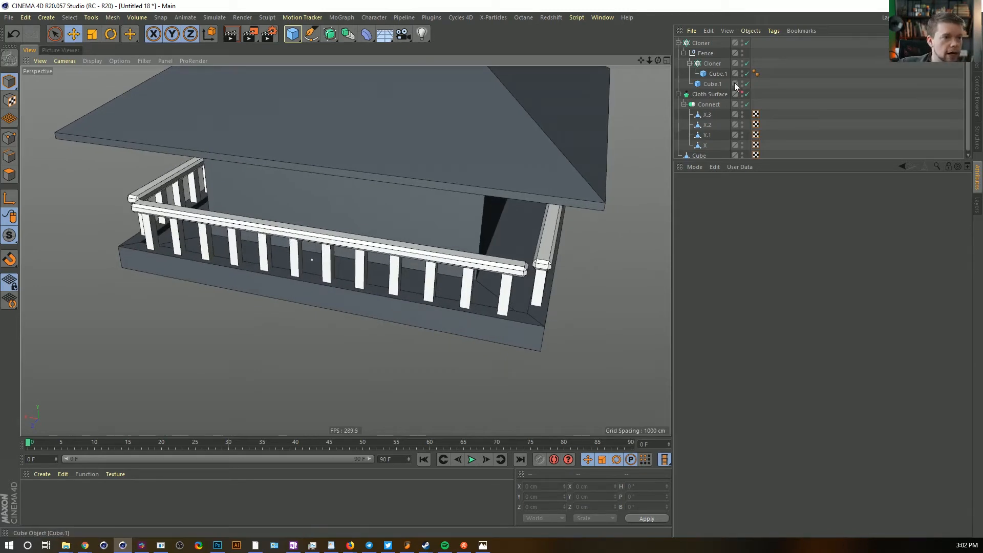
# Try a fillet on the fence post cube, adjust its radius, and switch the fillet off again
pyautogui.click(716, 83)
pyautogui.click(717, 74)
pyautogui.click(738, 255)
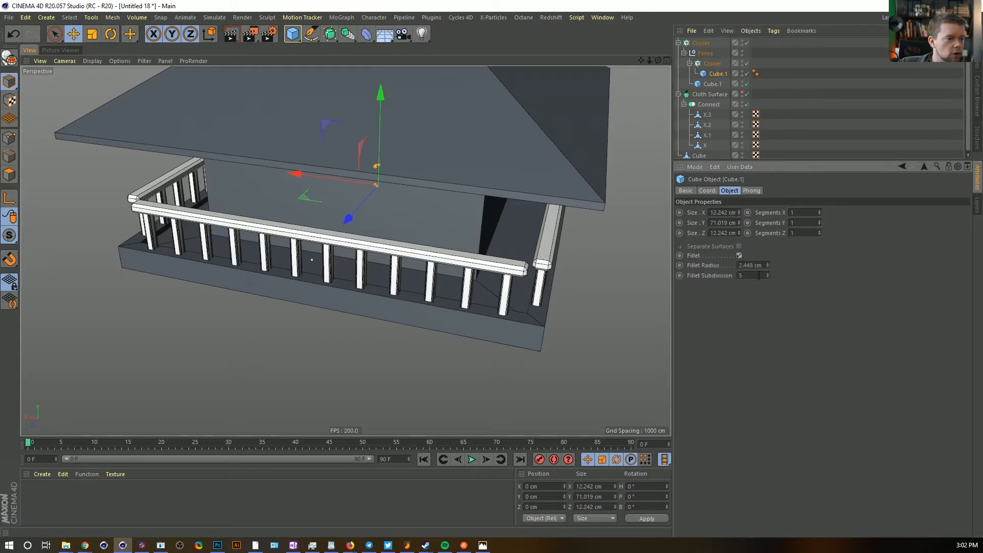
pyautogui.moveTo(767, 265); pyautogui.dragTo(767, 258)
pyautogui.keyDown('alt'); pyautogui.moveTo(527, 255); pyautogui.dragTo(480, 232); pyautogui.keyUp('alt')
pyautogui.hotkey('ctrl', 'z')
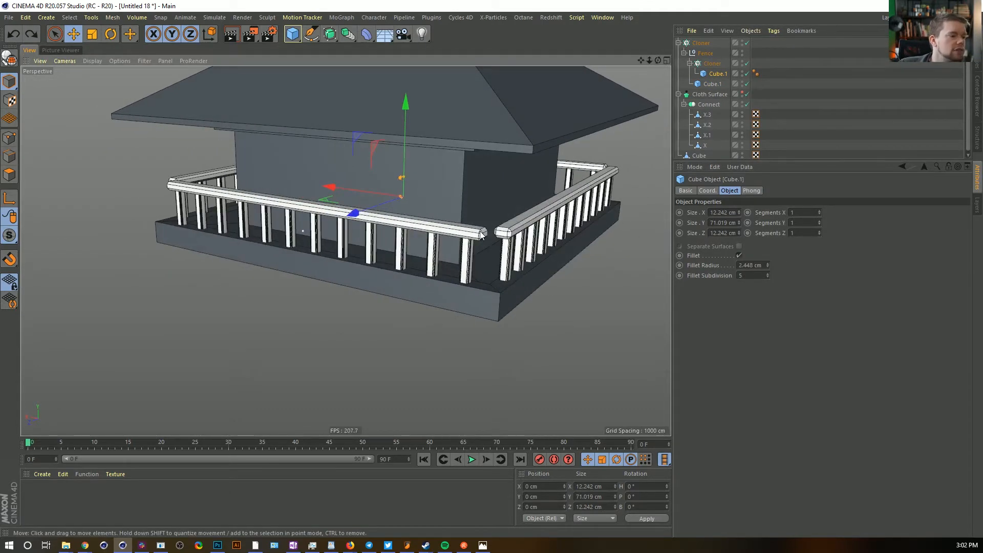
pyautogui.click(739, 255)
pyautogui.keyDown('alt'); pyautogui.moveTo(478, 259); pyautogui.dragTo(465, 240); pyautogui.keyUp('alt')
pyautogui.keyDown('alt'); pyautogui.moveTo(465, 199); pyautogui.dragTo(474, 258); pyautogui.keyUp('alt')
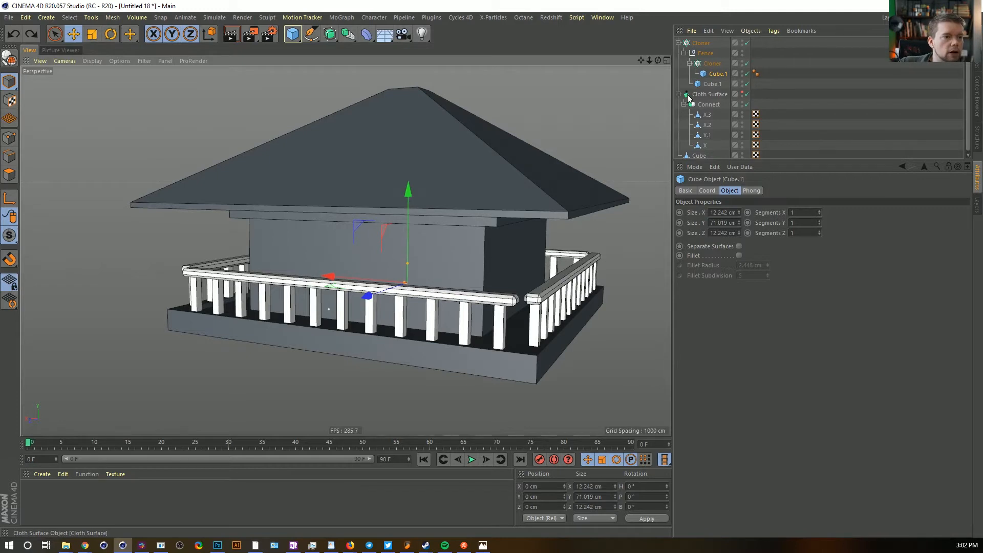
# Save the scene as [1b]Lookouttower.c4d in the SceneFiles folder
pyautogui.hotkey('ctrl', 's')
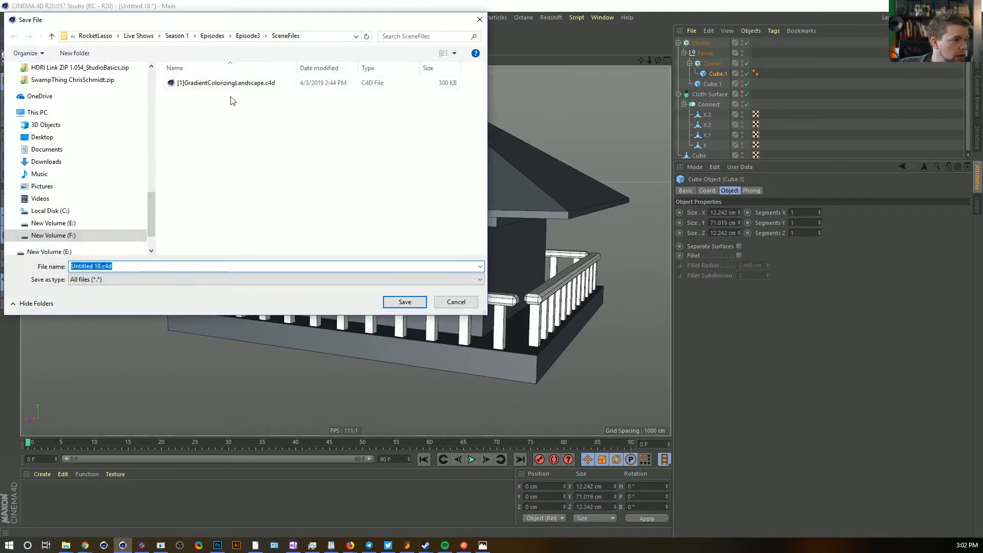
pyautogui.click(226, 83)
pyautogui.click(126, 266)
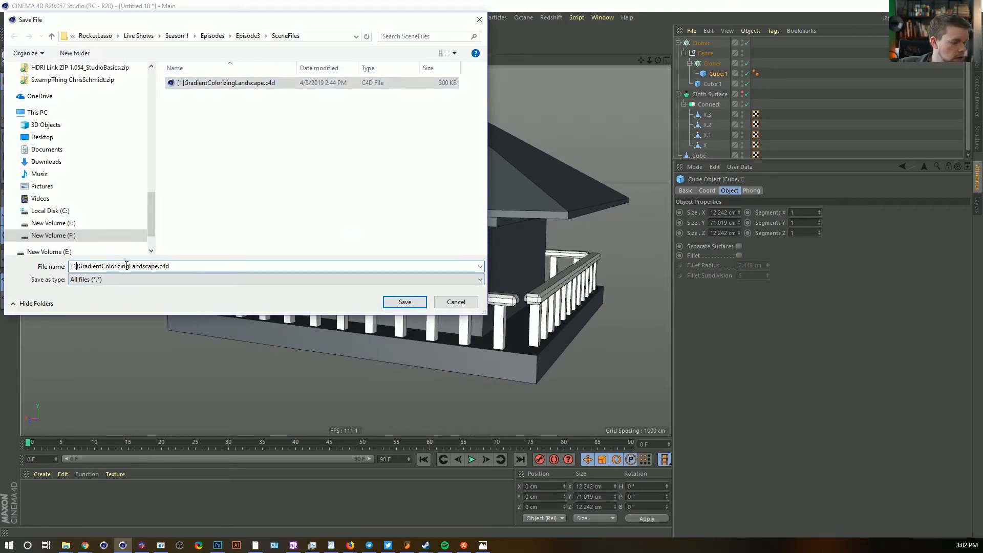
pyautogui.write('b')
pyautogui.moveTo(82, 266); pyautogui.dragTo(161, 266)
pyautogui.write('Lookout')
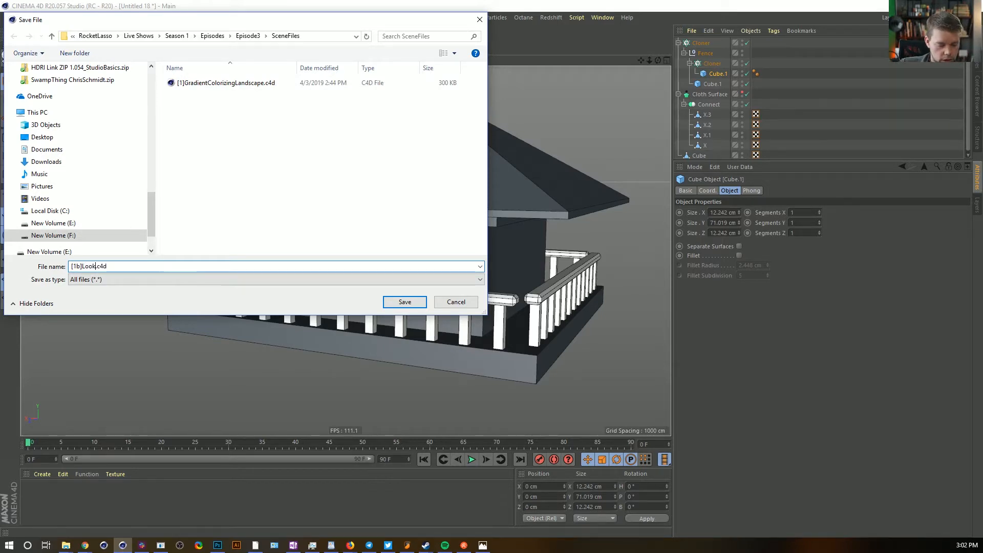
pyautogui.write('tower')
pyautogui.press('Return')
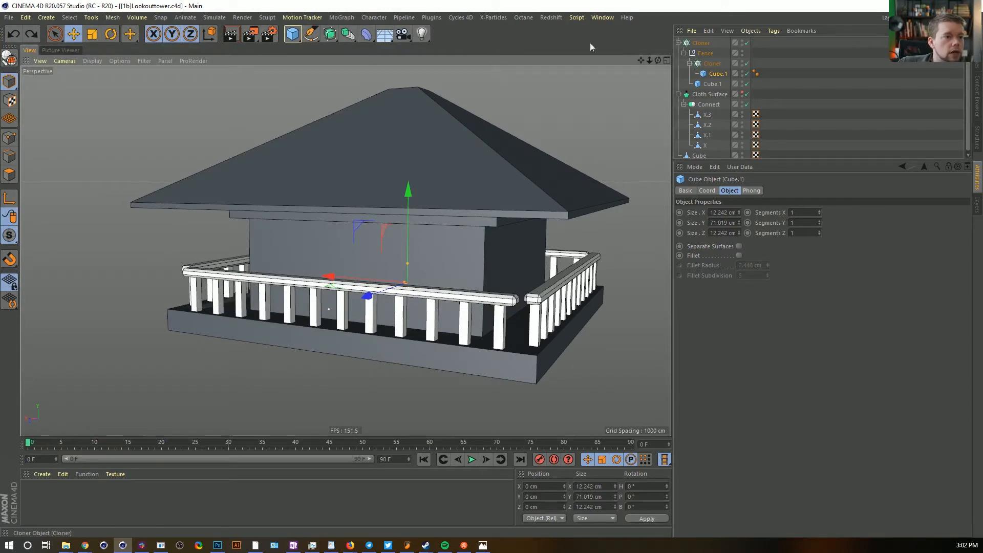
# Group all scene objects under a new null and rename it Lookout Tower
pyautogui.click(50, 20)
pyautogui.moveTo(48, 32)
pyautogui.click(98, 33)
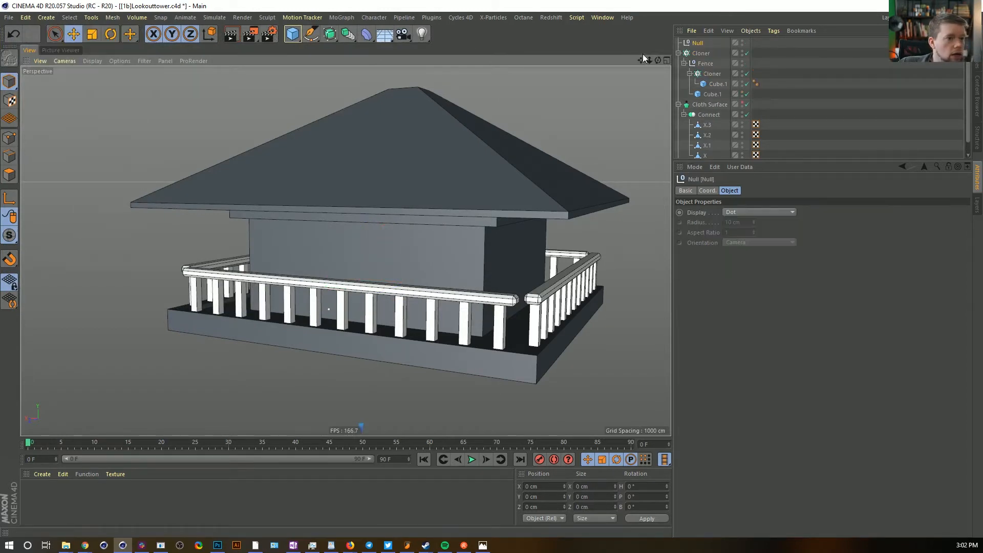
pyautogui.hotkey('ctrl', 'a')
pyautogui.keyDown('ctrl'); pyautogui.click(697, 45); pyautogui.keyUp('ctrl')
pyautogui.moveTo(698, 53); pyautogui.dragTo(697, 44)
pyautogui.doubleClick(698, 44)
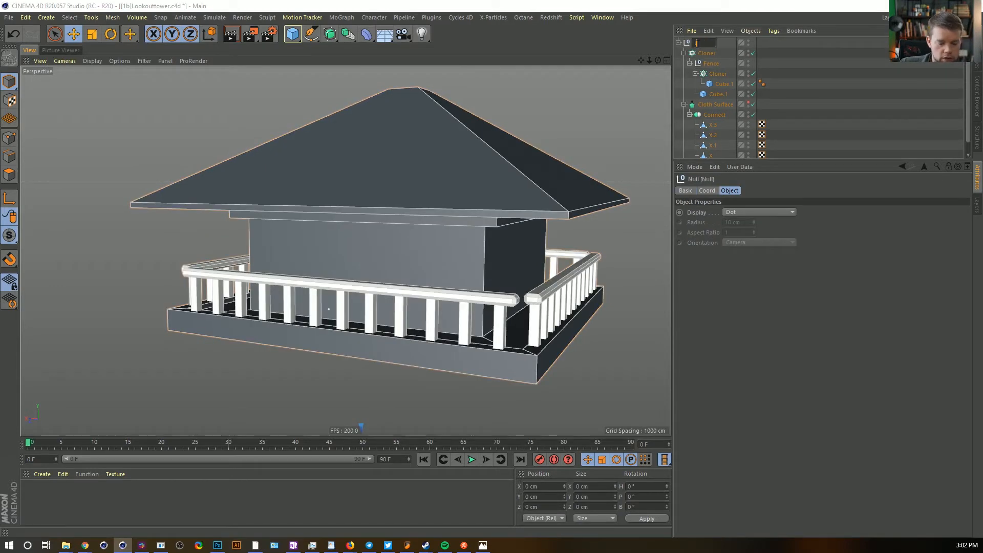
pyautogui.write('Lookout Tower')
pyautogui.press('Return')
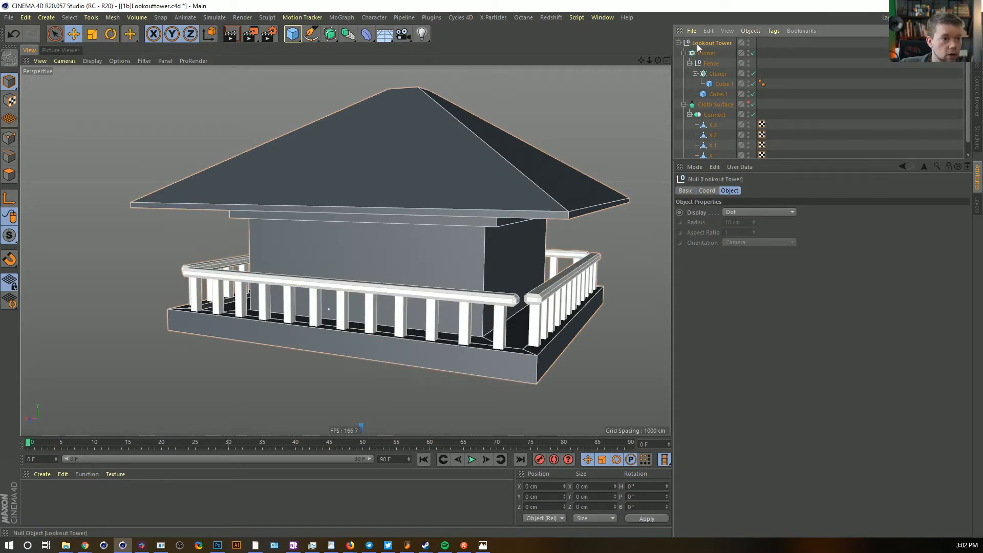
# Show the Cloth Surface frame again, collapse the Cloner and Cloth Surface hierarchies, and rename the Cube polygon object as House
pyautogui.click(748, 104)
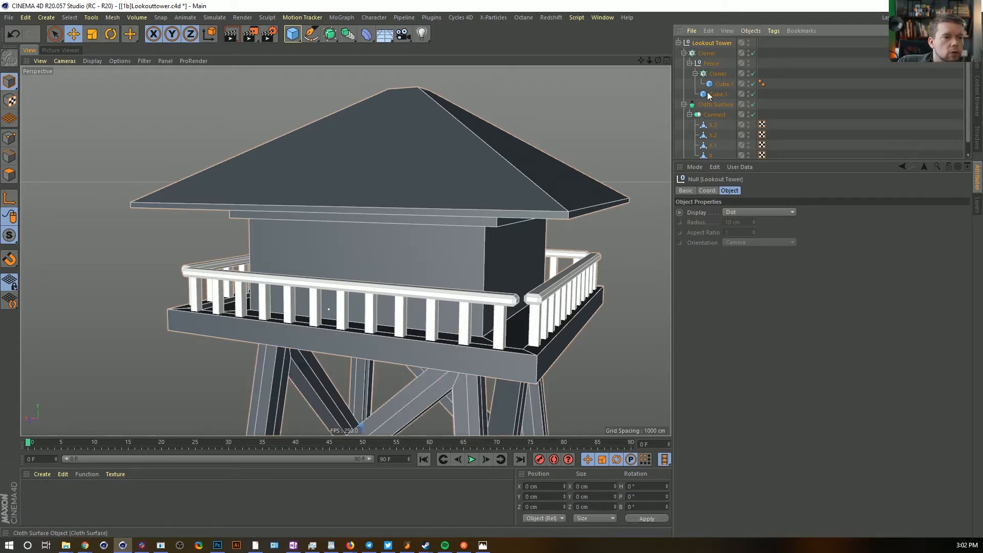
pyautogui.click(683, 53)
pyautogui.click(684, 63)
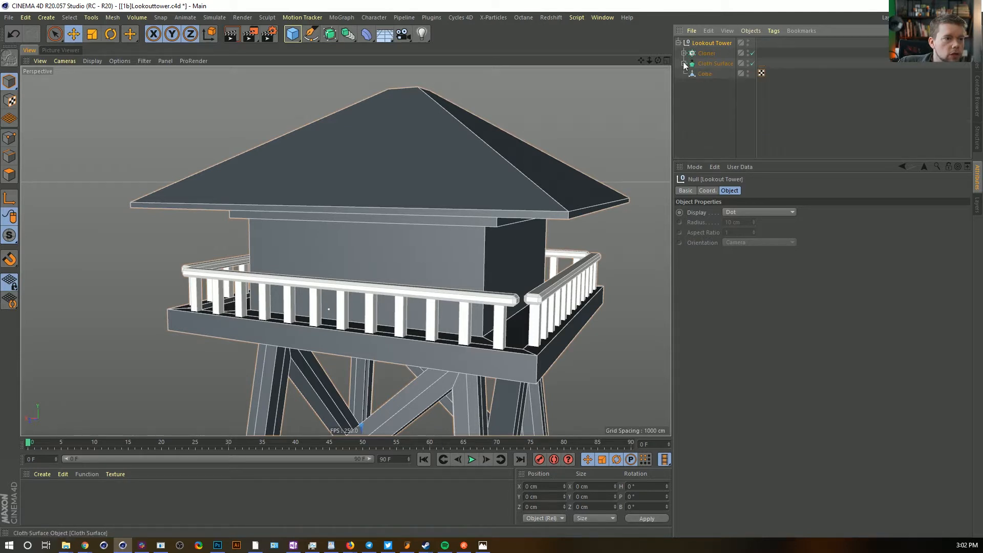
pyautogui.doubleClick(704, 76)
pyautogui.write('H')
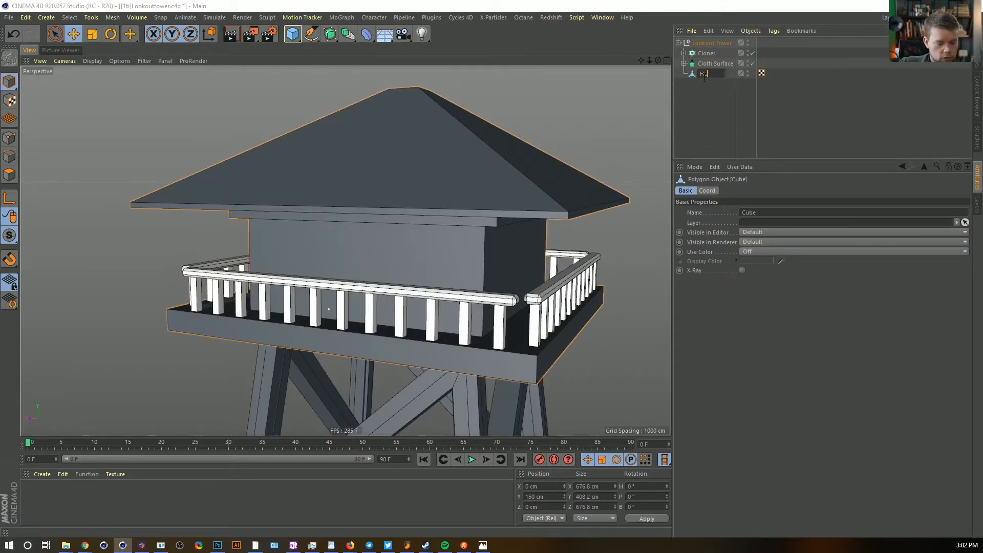
pyautogui.write('ouse')
pyautogui.press('Return')
# Ring-select the vertical corner edges of the House object's cabin walls and cut them with Edge Cut at Subdivision 2
pyautogui.click(9, 174)
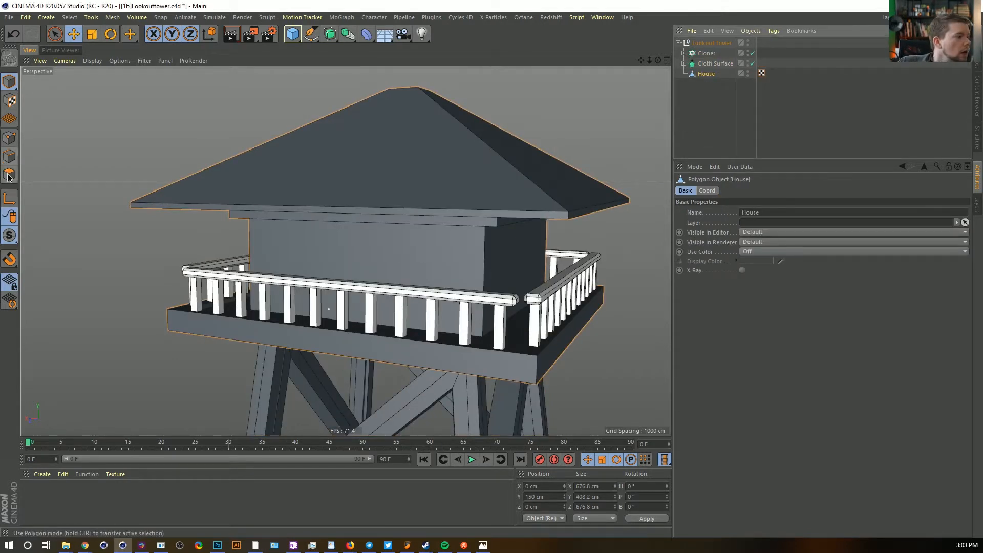
pyautogui.click(348, 257)
pyautogui.press('s')
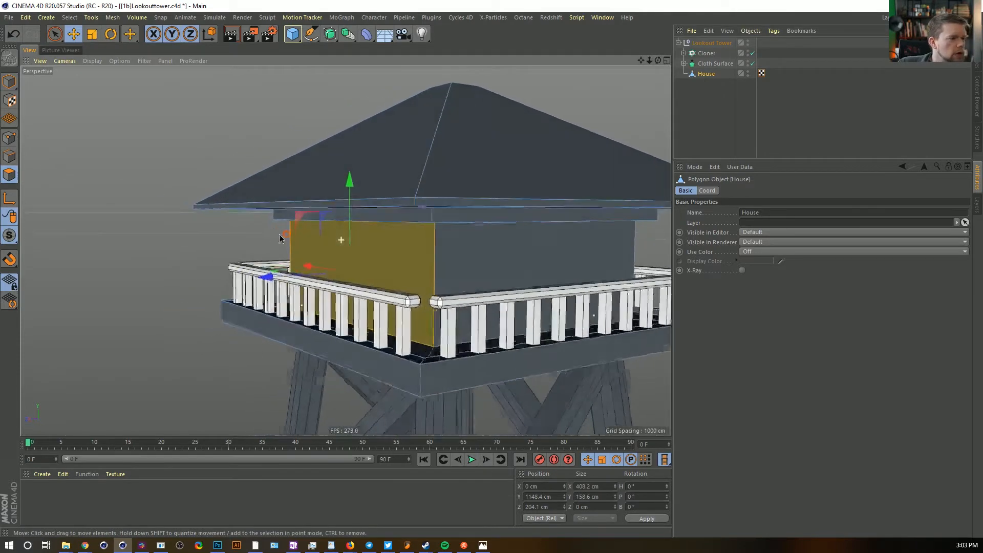
pyautogui.keyDown('alt'); pyautogui.moveTo(279, 235); pyautogui.dragTo(298, 249); pyautogui.keyUp('alt')
pyautogui.click(9, 156)
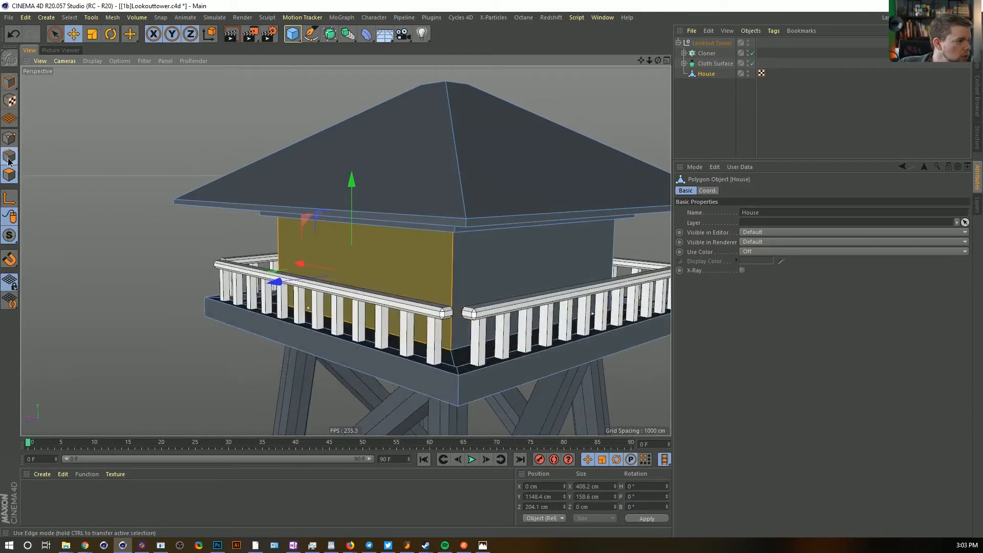
pyautogui.press('u')
pyautogui.press('b')
pyautogui.click(455, 272)
pyautogui.press('m')
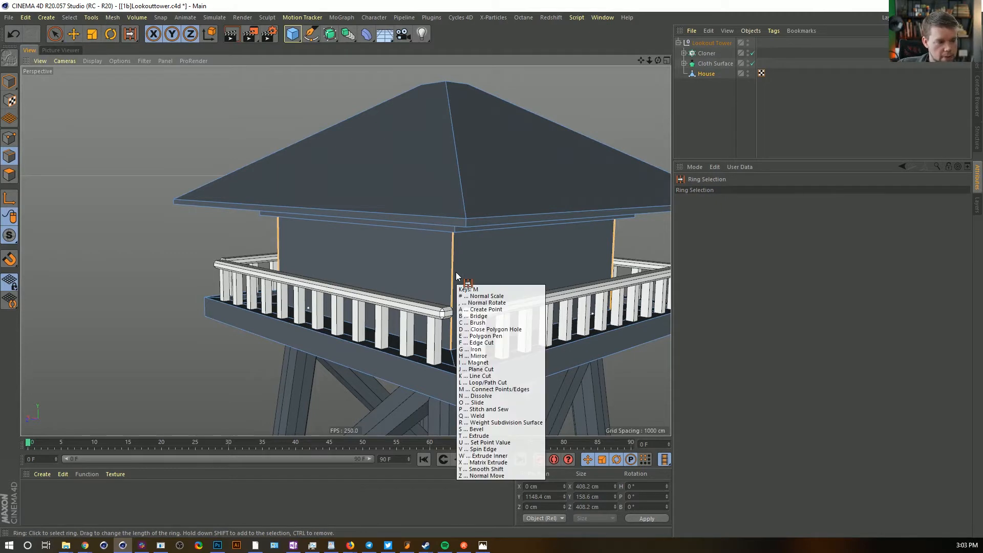
pyautogui.press('f')
pyautogui.click(699, 263)
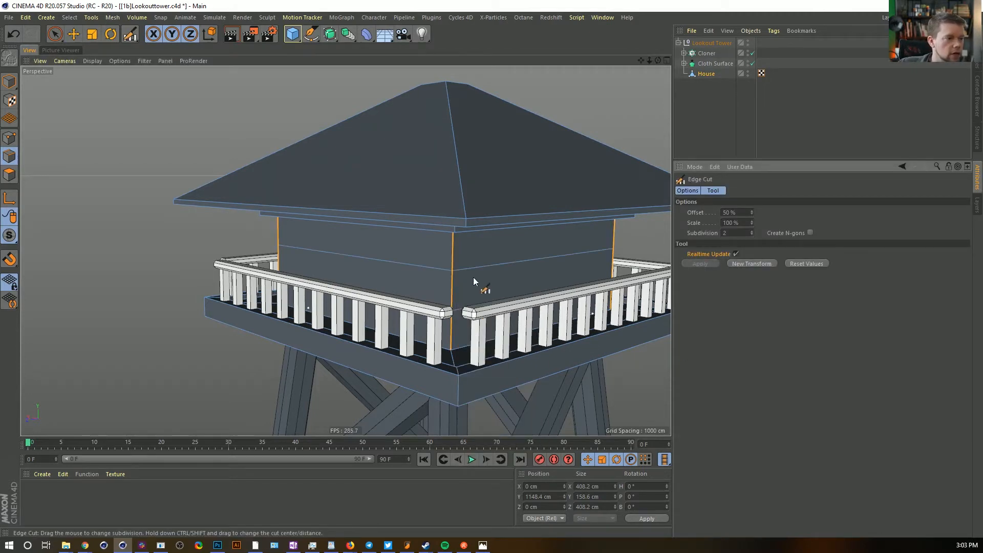
# Loop-select the middle polygon band around the cabin walls, raise it toward the roof and scale it to about 86 cm high
pyautogui.click(10, 174)
pyautogui.click(55, 34)
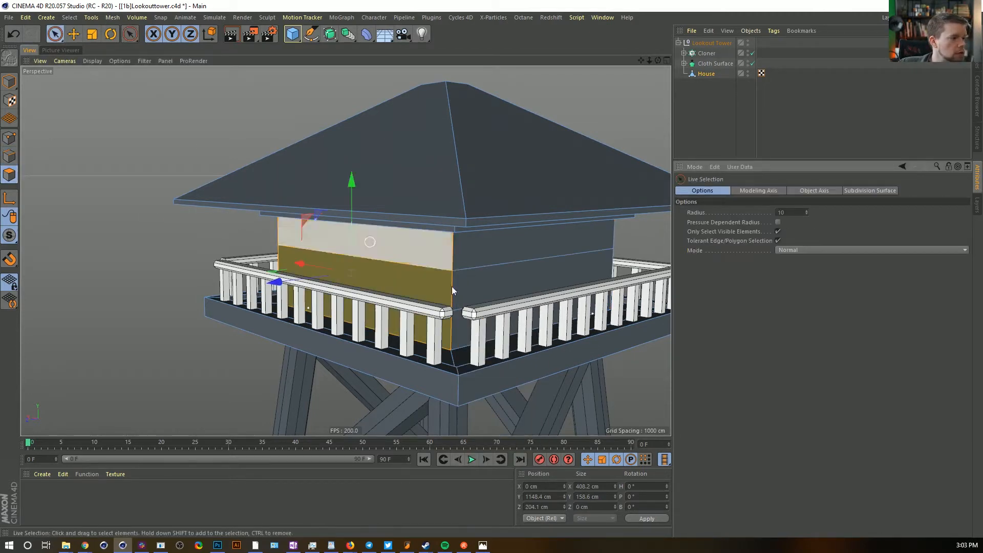
pyautogui.press('u')
pyautogui.press('l')
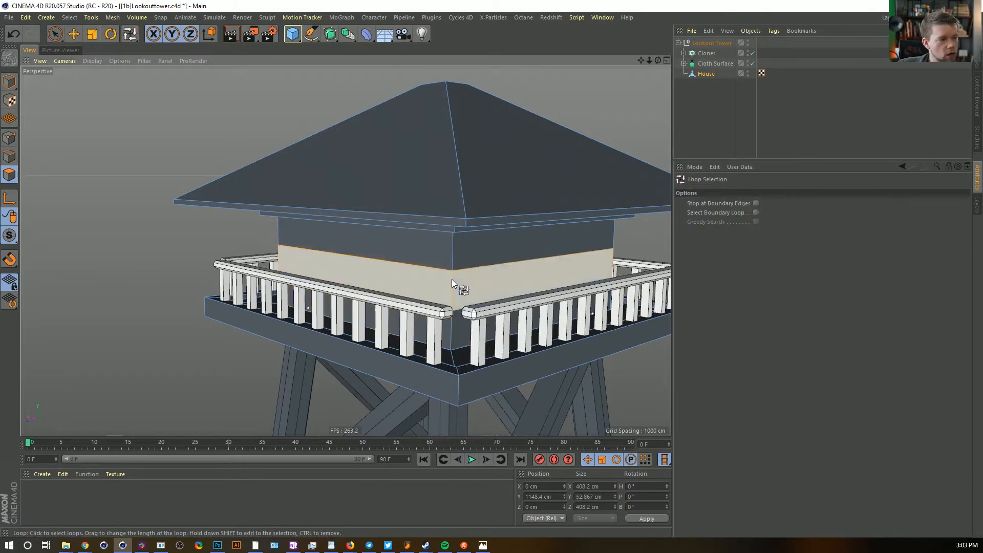
pyautogui.click(451, 279)
pyautogui.press('e')
pyautogui.moveTo(453, 173)
pyautogui.mouseDown()
pyautogui.moveTo(450, 93)
pyautogui.moveTo(516, 180)
pyautogui.moveTo(471, 186)
pyautogui.moveTo(487, 193)
pyautogui.moveTo(463, 179)
pyautogui.moveTo(471, 182)
pyautogui.mouseUp()
pyautogui.hotkey('ctrl', 'z')
pyautogui.press('t')
pyautogui.keyDown('alt'); pyautogui.moveTo(544, 218); pyautogui.dragTo(452, 251); pyautogui.keyUp('alt')
pyautogui.press('space')
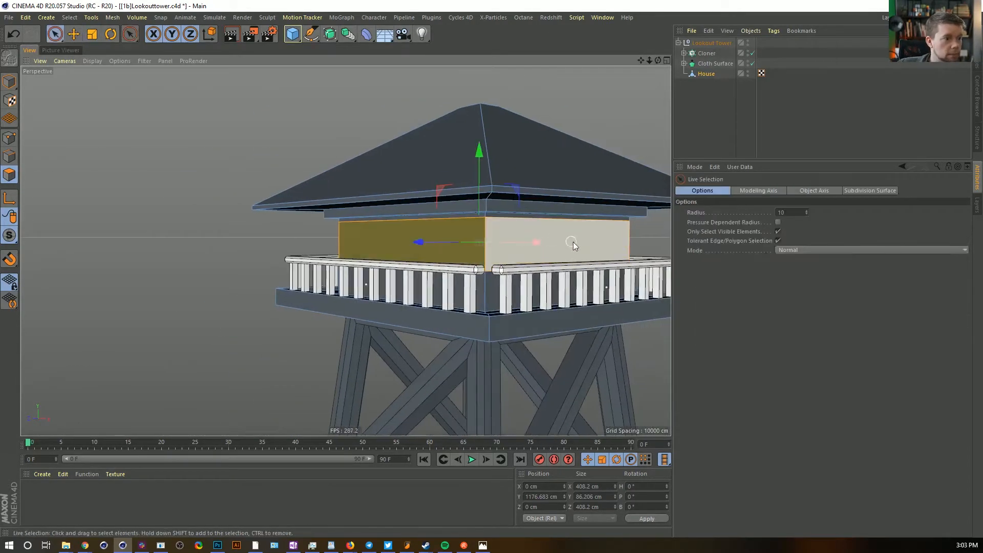
# Ring-select the horizontal edges bounding the upper wall band and divide them with Edge Cut at Subdivision 2
pyautogui.moveTo(394, 207)
pyautogui.keyDown('alt'); pyautogui.mouseDown()
pyautogui.moveTo(417, 223)
pyautogui.moveTo(378, 205)
pyautogui.mouseUp(); pyautogui.keyUp('alt')
pyautogui.keyDown('alt'); pyautogui.moveTo(380, 207); pyautogui.dragTo(628, 267, button='right'); pyautogui.keyUp('alt')
pyautogui.keyDown('alt'); pyautogui.moveTo(628, 268); pyautogui.dragTo(533, 241); pyautogui.keyUp('alt')
pyautogui.keyDown('alt'); pyautogui.moveTo(335, 209); pyautogui.dragTo(399, 175); pyautogui.keyUp('alt')
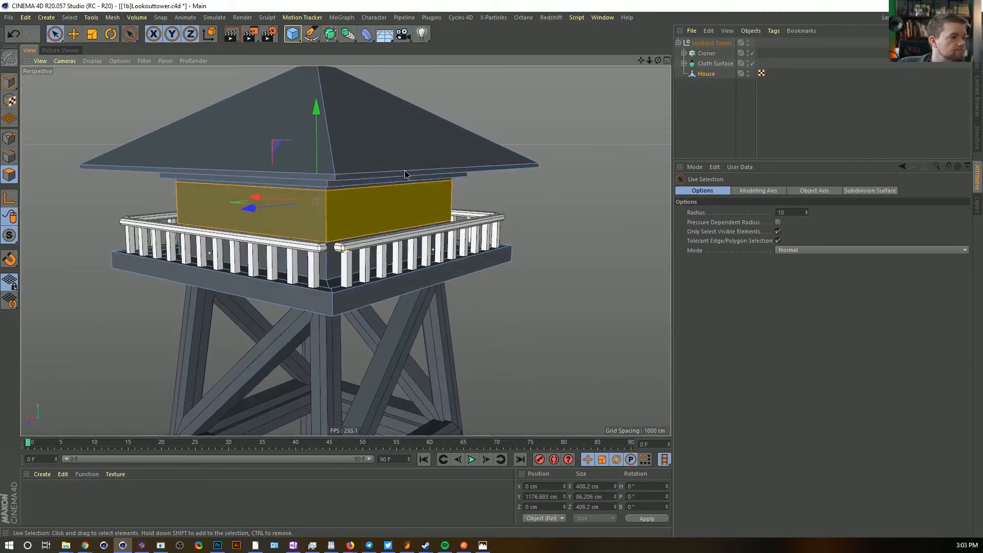
pyautogui.keyDown('alt'); pyautogui.moveTo(399, 176); pyautogui.dragTo(451, 178, button='middle'); pyautogui.keyUp('alt')
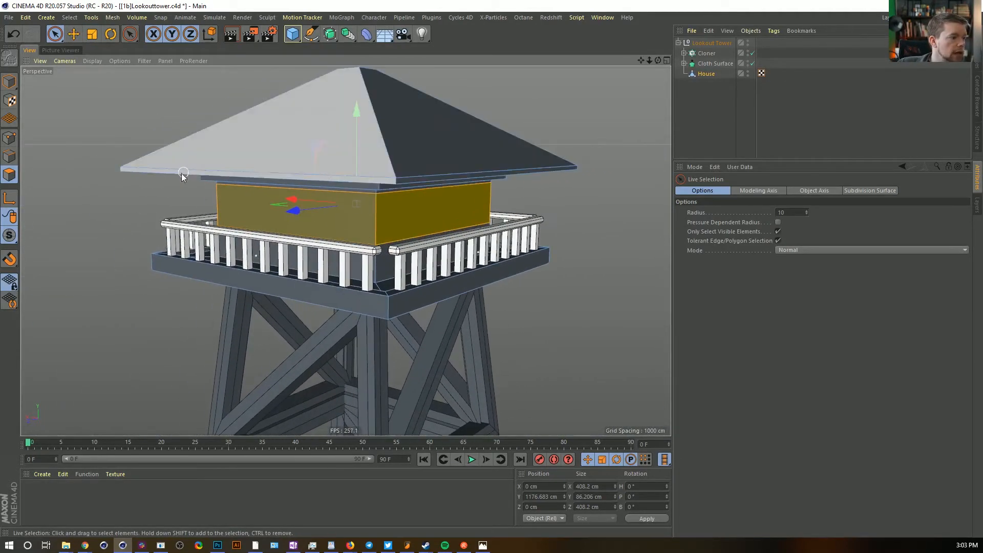
pyautogui.click(13, 163)
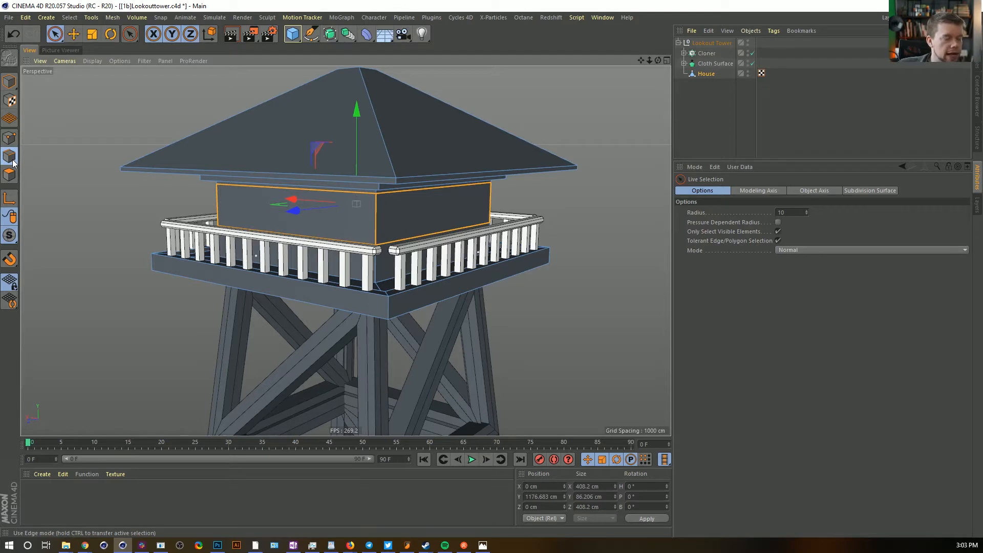
pyautogui.press('u')
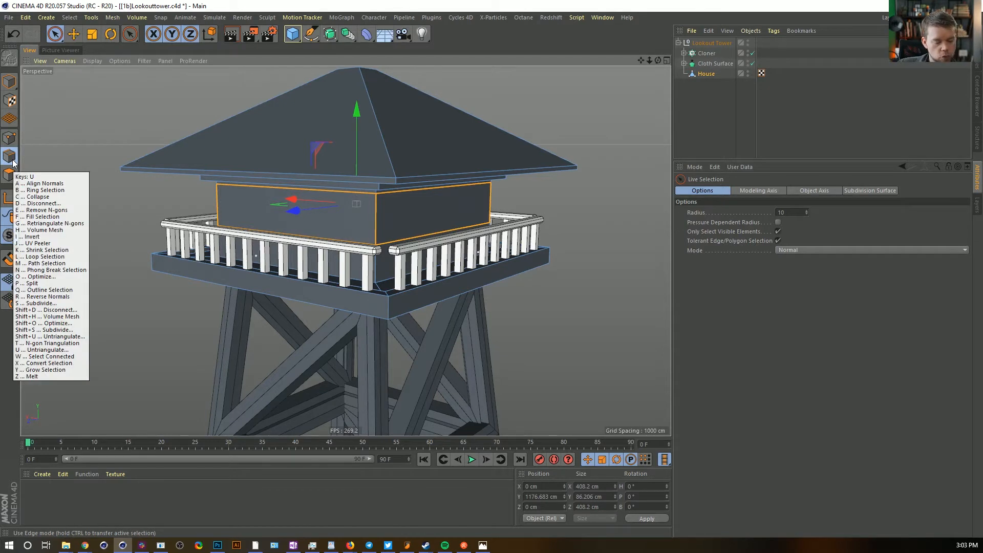
pyautogui.press('b')
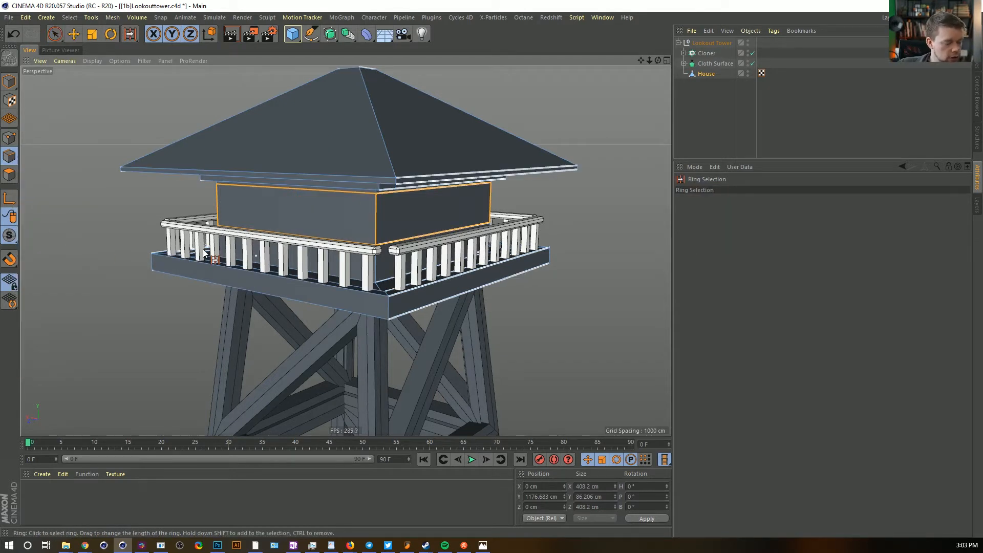
pyautogui.keyDown('ctrl'); pyautogui.click(366, 211); pyautogui.keyUp('ctrl')
pyautogui.keyDown('alt'); pyautogui.moveTo(370, 298); pyautogui.dragTo(394, 284, button='right'); pyautogui.keyUp('alt')
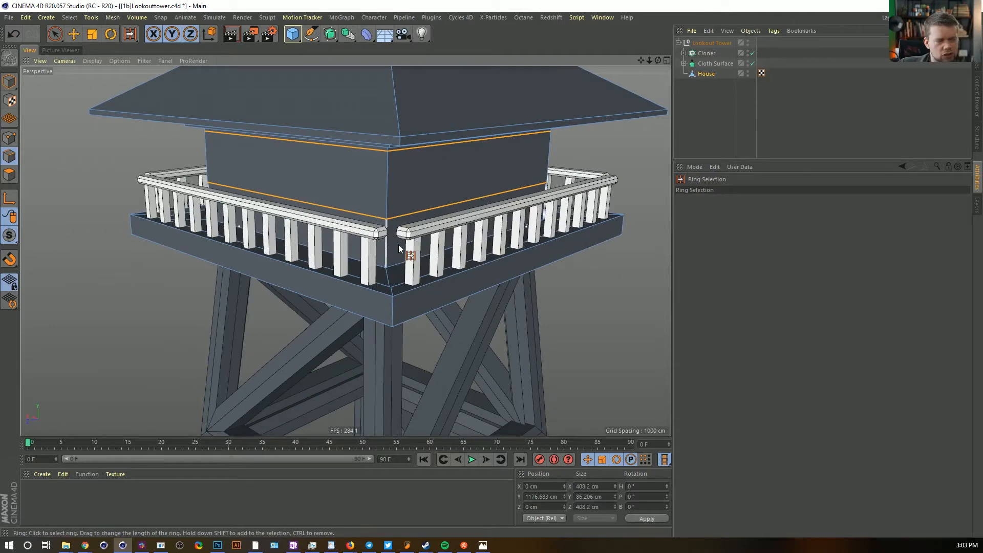
pyautogui.scroll(-4, 394, 247)
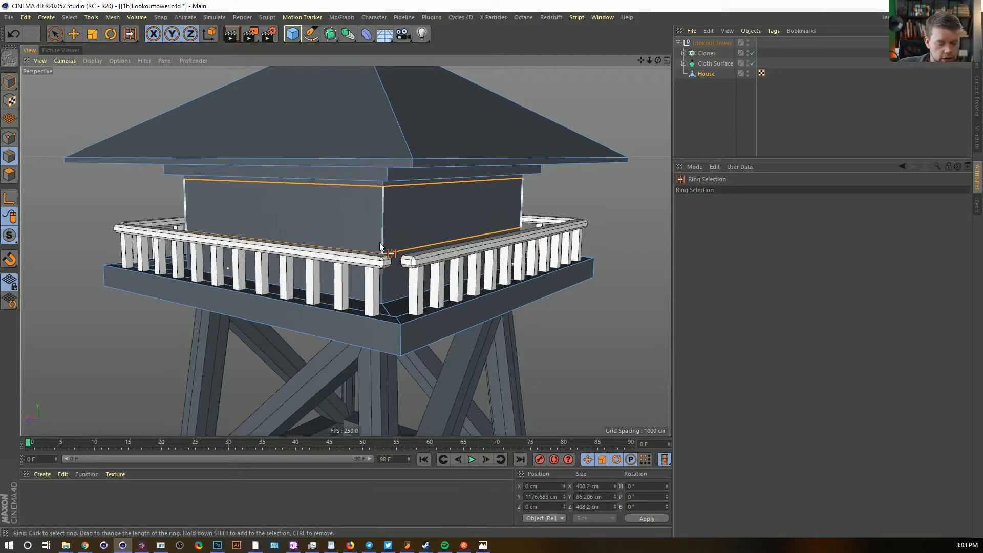
pyautogui.rightClick(380, 247)
pyautogui.click(410, 293)
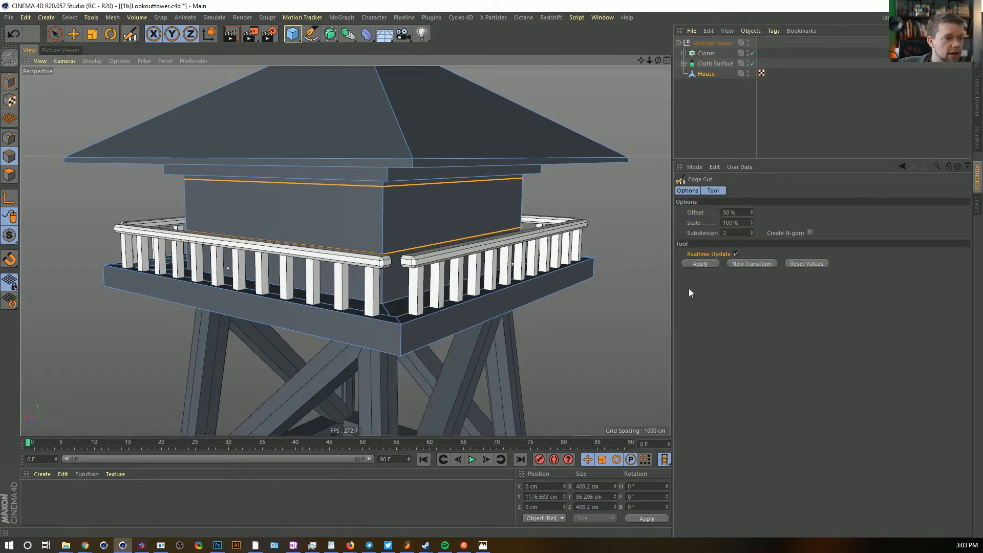
pyautogui.click(701, 263)
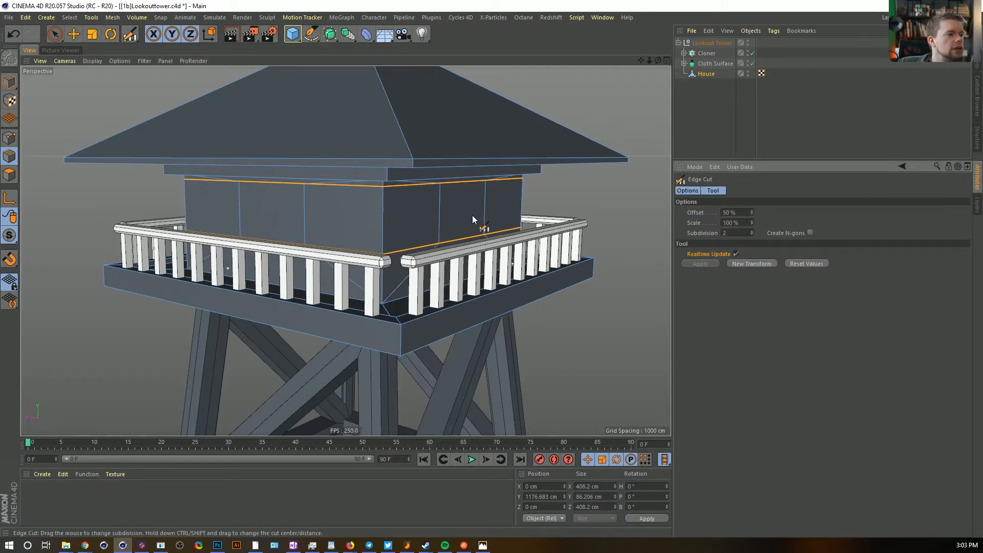
# Select the divided wall band's polygons and inset each window panel with Extrude Inner at an 8.5 cm offset
pyautogui.keyDown('ctrl'); pyautogui.click(9, 174); pyautogui.keyUp('ctrl')
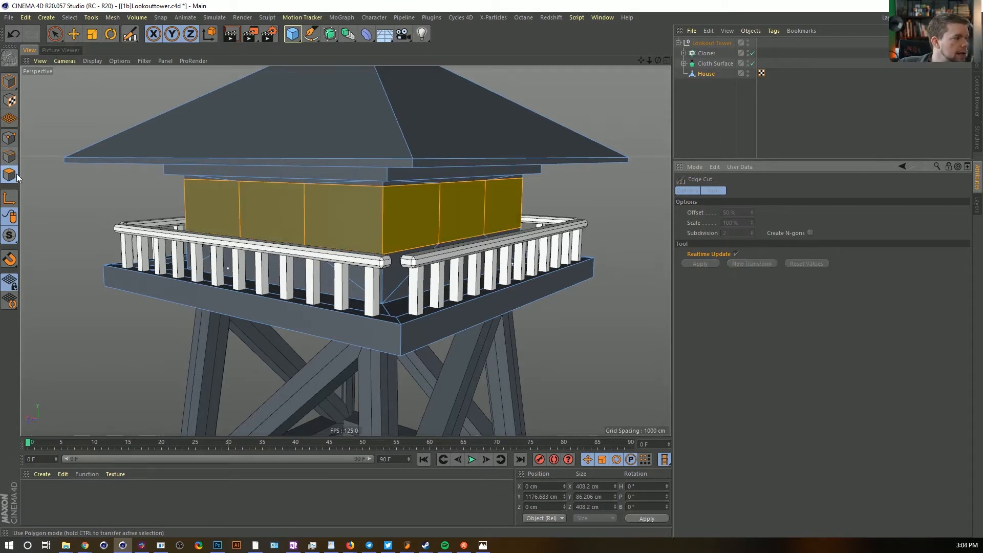
pyautogui.keyDown('alt'); pyautogui.moveTo(404, 246); pyautogui.dragTo(389, 233); pyautogui.keyUp('alt')
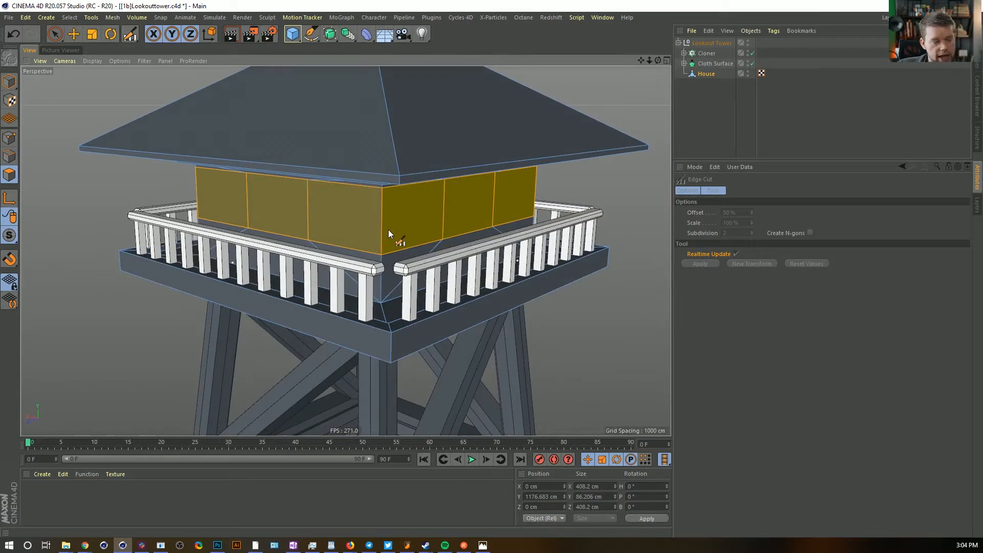
pyautogui.press('i')
pyautogui.moveTo(367, 192); pyautogui.dragTo(367, 192)
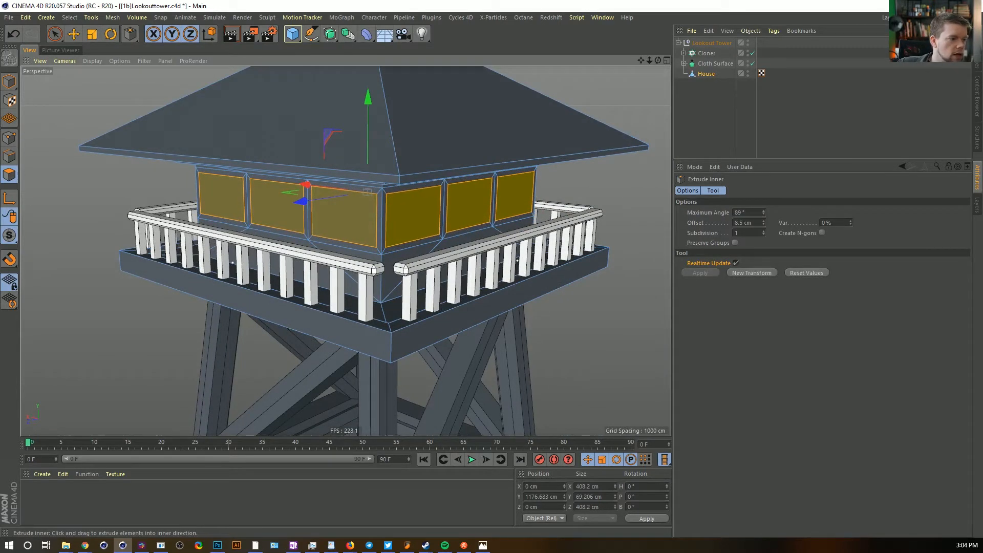
# Extrude the window panels inward by -9.6 cm and delete their polygons to open the windows
pyautogui.press('d')
pyautogui.moveTo(619, 187)
pyautogui.mouseDown()
pyautogui.moveTo(637, 187)
pyautogui.moveTo(625, 187)
pyautogui.mouseUp()
pyautogui.moveTo(367, 192); pyautogui.dragTo(367, 192)
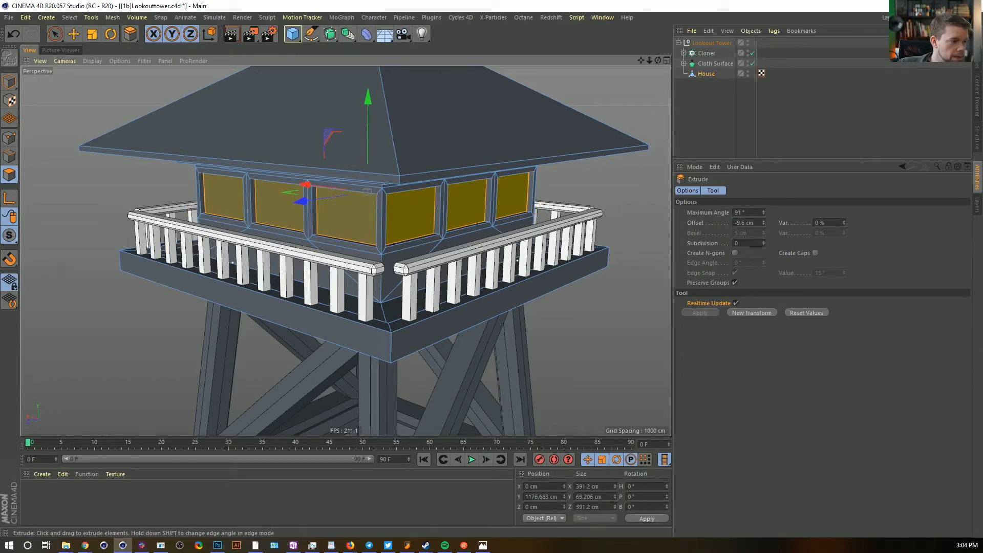
pyautogui.press('Delete')
# Fill the opening in the cabin floor with the Close Polygon Hole tool
pyautogui.moveTo(472, 238)
pyautogui.keyDown('alt'); pyautogui.mouseDown()
pyautogui.moveTo(466, 222)
pyautogui.moveTo(556, 226)
pyautogui.moveTo(481, 253)
pyautogui.mouseUp(); pyautogui.keyUp('alt')
pyautogui.keyDown('alt'); pyautogui.moveTo(395, 269); pyautogui.dragTo(428, 248, button='right'); pyautogui.keyUp('alt')
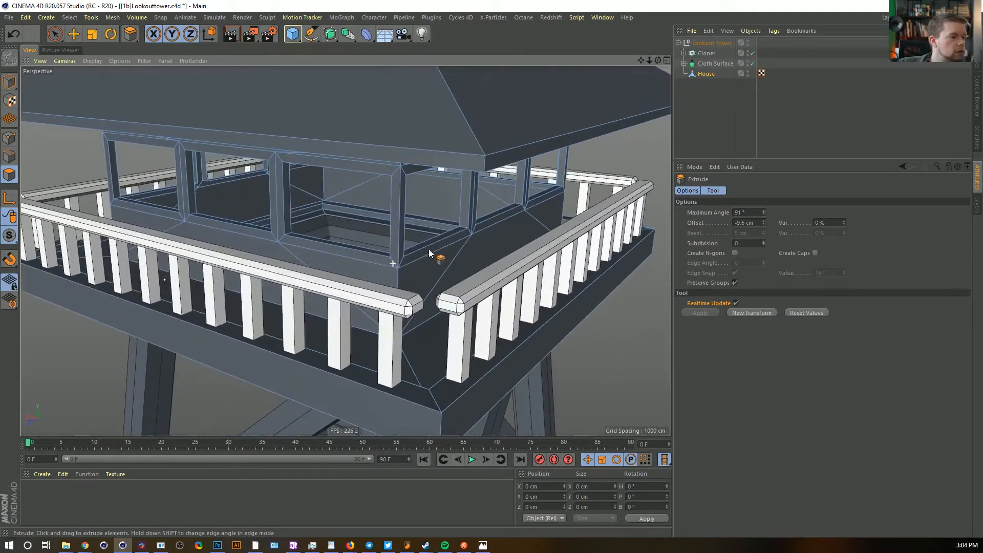
pyautogui.press('m')
pyautogui.press('d')
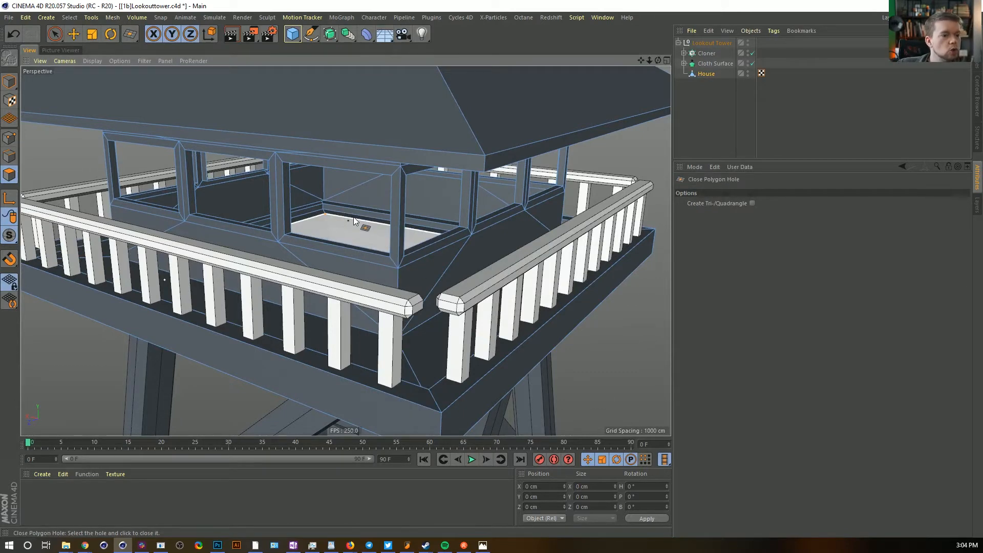
pyautogui.click(354, 217)
# Select the small flat polygon at the roof's peak and adjust its height to about 1464 cm in Y
pyautogui.keyDown('alt'); pyautogui.moveTo(357, 229); pyautogui.dragTo(495, 194); pyautogui.keyUp('alt')
pyautogui.keyDown('alt'); pyautogui.moveTo(494, 195); pyautogui.dragTo(443, 184, button='right'); pyautogui.keyUp('alt')
pyautogui.keyDown('alt'); pyautogui.moveTo(444, 184); pyautogui.dragTo(462, 263, button='middle'); pyautogui.keyUp('alt')
pyautogui.keyDown('alt'); pyautogui.moveTo(461, 263); pyautogui.dragTo(435, 281); pyautogui.keyUp('alt')
pyautogui.keyDown('alt'); pyautogui.moveTo(474, 281); pyautogui.dragTo(417, 312, button='right'); pyautogui.keyUp('alt')
pyautogui.keyDown('alt'); pyautogui.moveTo(417, 311); pyautogui.dragTo(475, 241, button='middle'); pyautogui.keyUp('alt')
pyautogui.keyDown('alt'); pyautogui.moveTo(475, 241); pyautogui.dragTo(346, 251, button='right'); pyautogui.keyUp('alt')
pyautogui.keyDown('alt'); pyautogui.moveTo(346, 251); pyautogui.dragTo(428, 249); pyautogui.keyUp('alt')
pyautogui.keyDown('alt'); pyautogui.moveTo(416, 197); pyautogui.dragTo(484, 404, button='middle'); pyautogui.keyUp('alt')
pyautogui.keyDown('alt'); pyautogui.moveTo(430, 303); pyautogui.dragTo(439, 311, button='right'); pyautogui.keyUp('alt')
pyautogui.keyDown('alt'); pyautogui.moveTo(438, 311); pyautogui.dragTo(526, 265); pyautogui.keyUp('alt')
pyautogui.press('space')
pyautogui.click(408, 241)
pyautogui.moveTo(408, 175)
pyautogui.mouseDown()
pyautogui.moveTo(417, 125)
pyautogui.moveTo(417, 218)
pyautogui.moveTo(422, 172)
pyautogui.mouseUp()
# Examine the whole tower's proportions, from the roof and open cabin down to the cross-braced frame
pyautogui.keyDown('alt'); pyautogui.moveTo(464, 331); pyautogui.dragTo(452, 357); pyautogui.keyUp('alt')
pyautogui.keyDown('alt'); pyautogui.moveTo(452, 357); pyautogui.dragTo(472, 220, button='middle'); pyautogui.keyUp('alt')
pyautogui.keyDown('alt'); pyautogui.moveTo(472, 223); pyautogui.dragTo(450, 245); pyautogui.keyUp('alt')
pyautogui.keyDown('alt'); pyautogui.moveTo(480, 290); pyautogui.dragTo(461, 327, button='right'); pyautogui.keyUp('alt')
pyautogui.keyDown('alt'); pyautogui.moveTo(460, 328); pyautogui.dragTo(452, 274, button='middle'); pyautogui.keyUp('alt')
pyautogui.keyDown('alt'); pyautogui.moveTo(453, 273); pyautogui.dragTo(430, 234); pyautogui.keyUp('alt')
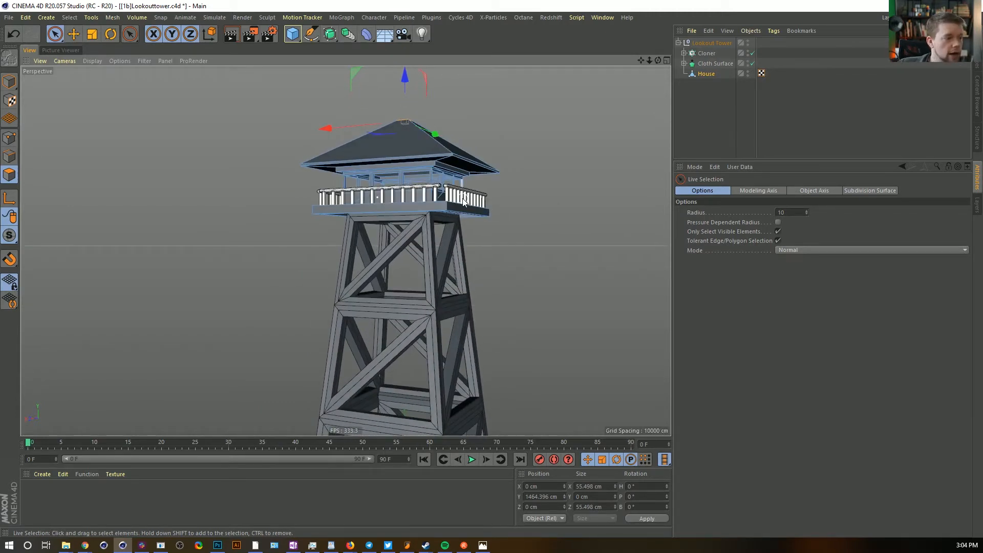
pyautogui.keyDown('alt'); pyautogui.moveTo(451, 250); pyautogui.dragTo(432, 282); pyautogui.keyUp('alt')
pyautogui.keyDown('alt'); pyautogui.moveTo(433, 282); pyautogui.dragTo(447, 238, button='middle'); pyautogui.keyUp('alt')
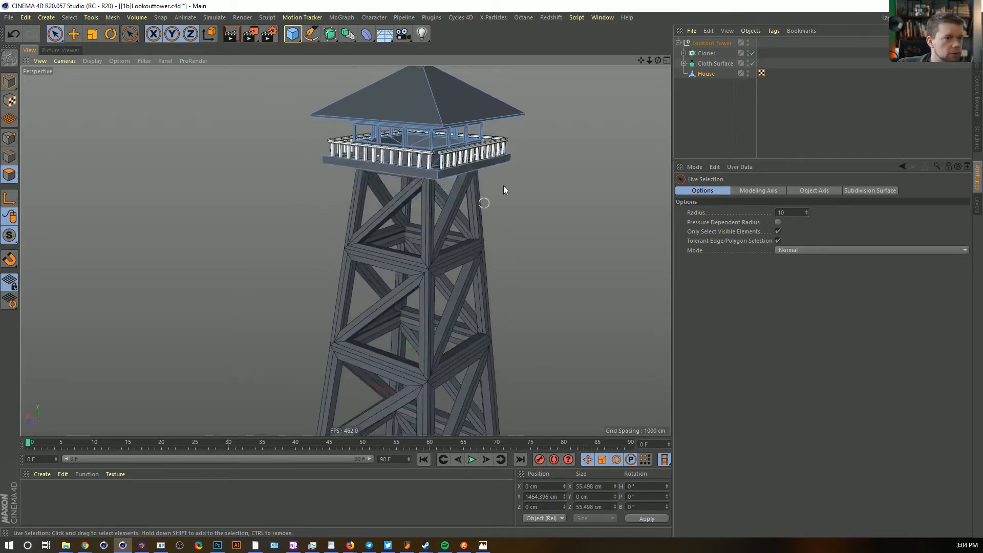
# Copy the Lookout Tower group into the open scene [1]GradientColorizingLandscape.c4d
pyautogui.click(705, 42)
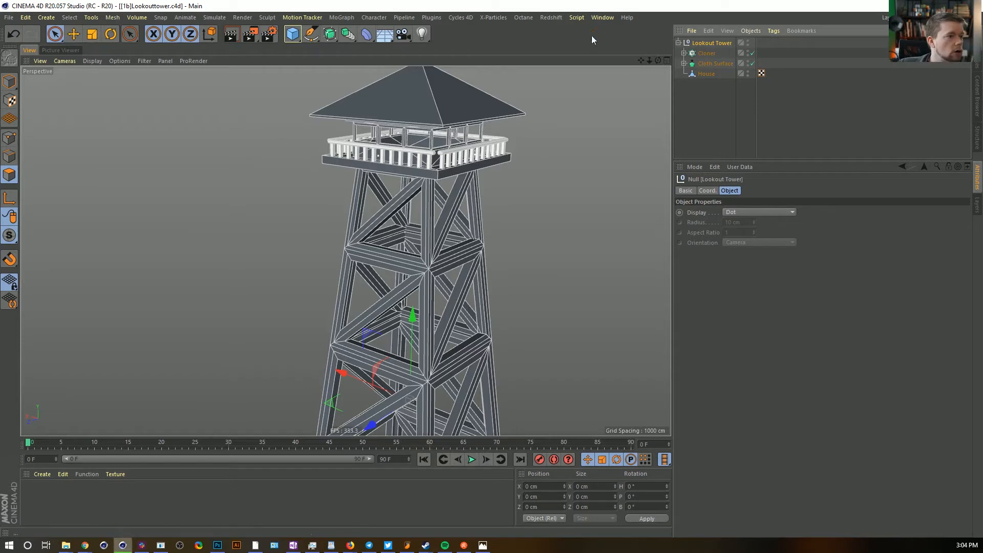
pyautogui.click(604, 20)
pyautogui.click(645, 303)
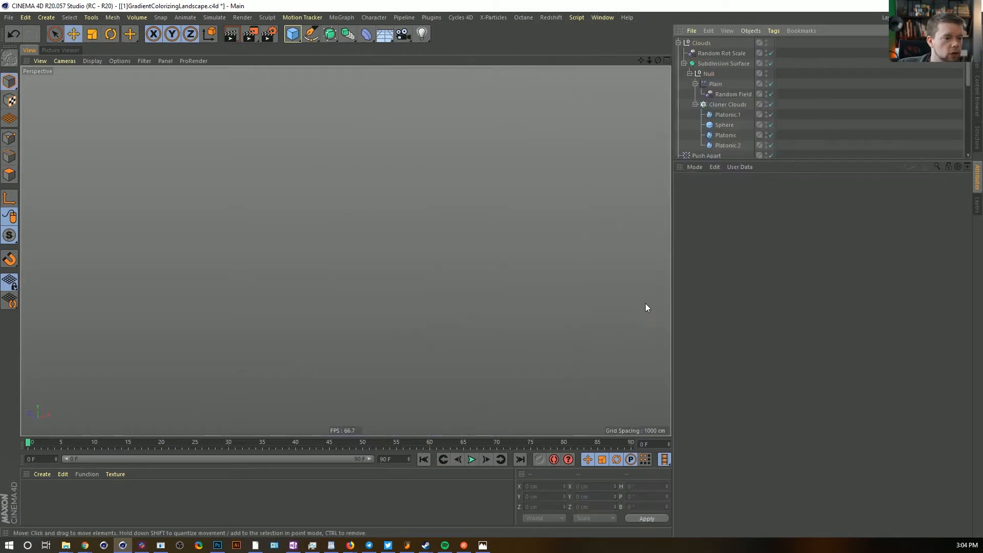
pyautogui.hotkey('ctrl', 'v')
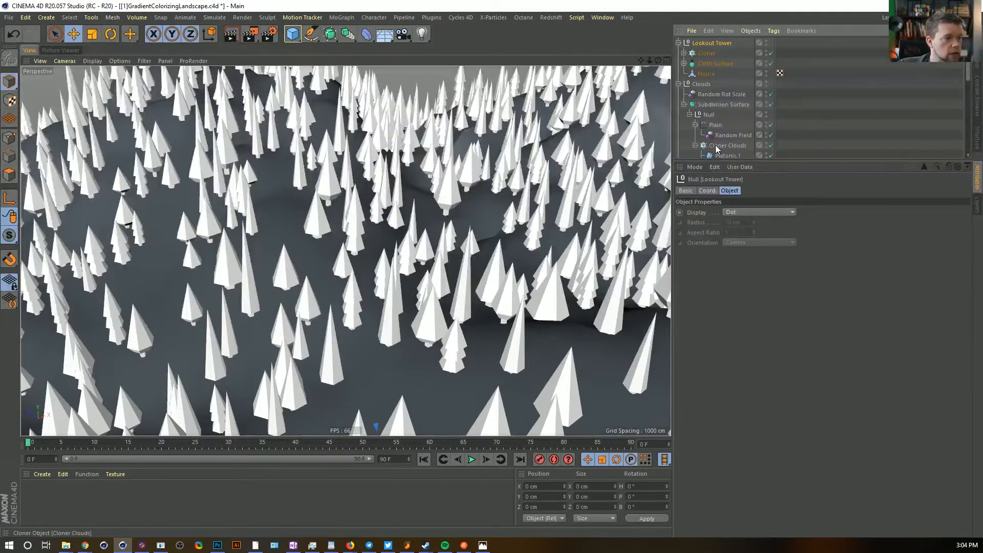
# Raise the Lookout Tower above the forest landscape to about 2792 cm in Y
pyautogui.keyDown('alt'); pyautogui.moveTo(561, 228); pyautogui.dragTo(419, 232, button='right'); pyautogui.keyUp('alt')
pyautogui.moveTo(504, 295); pyautogui.dragTo(518, 173)
pyautogui.keyDown('alt'); pyautogui.moveTo(512, 217); pyautogui.dragTo(530, 242); pyautogui.keyUp('alt')
pyautogui.keyDown('alt'); pyautogui.moveTo(531, 241); pyautogui.dragTo(423, 208, button='middle'); pyautogui.keyUp('alt')
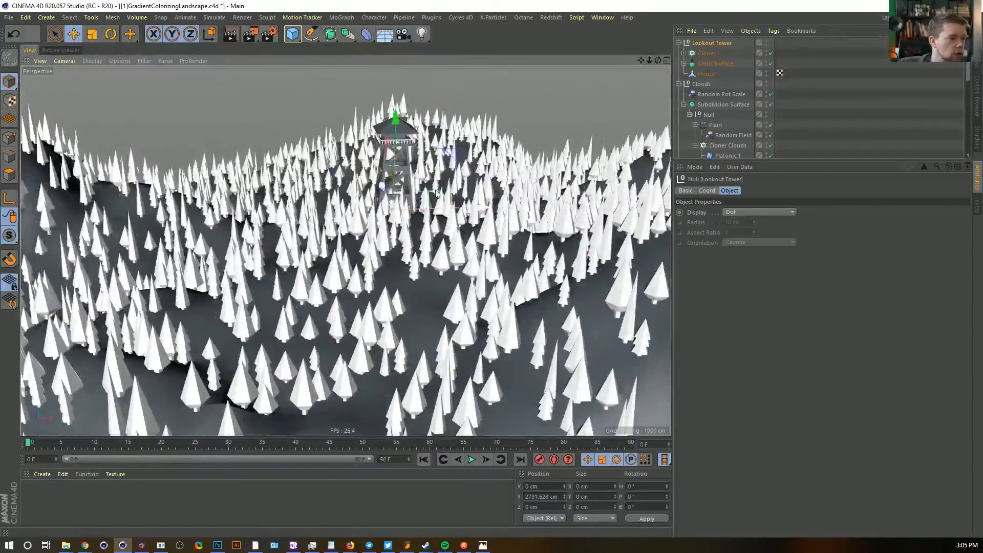
# Move the tower across to the hill at about X 2646, Y 3720 and Z -4591 cm
pyautogui.moveTo(437, 194); pyautogui.dragTo(416, 240)
pyautogui.keyDown('alt'); pyautogui.moveTo(416, 240); pyautogui.dragTo(389, 246, button='right'); pyautogui.keyUp('alt')
pyautogui.keyDown('alt'); pyautogui.moveTo(481, 256); pyautogui.dragTo(349, 244, button='middle'); pyautogui.keyUp('alt')
pyautogui.moveTo(348, 231); pyautogui.dragTo(451, 300)
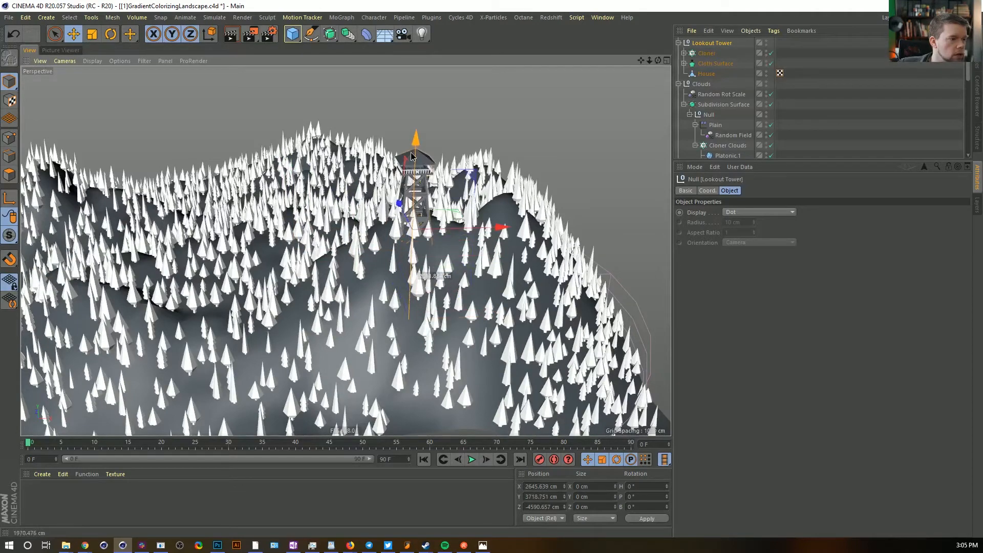
pyautogui.moveTo(412, 158); pyautogui.dragTo(412, 159)
# Refine the tower's placement among the trees to about X 2915, Y 3764 and Z -4741 cm
pyautogui.keyDown('alt'); pyautogui.moveTo(379, 194); pyautogui.dragTo(415, 205, button='right'); pyautogui.keyUp('alt')
pyautogui.keyDown('alt'); pyautogui.moveTo(342, 220); pyautogui.dragTo(383, 262); pyautogui.keyUp('alt')
pyautogui.moveTo(323, 254); pyautogui.dragTo(360, 269)
pyautogui.moveTo(443, 263); pyautogui.dragTo(458, 251)
pyautogui.keyDown('alt'); pyautogui.moveTo(459, 251); pyautogui.dragTo(433, 270); pyautogui.keyUp('alt')
pyautogui.keyDown('alt'); pyautogui.moveTo(434, 273); pyautogui.dragTo(484, 278, button='right'); pyautogui.keyUp('alt')
pyautogui.keyDown('alt'); pyautogui.moveTo(484, 278); pyautogui.dragTo(461, 264); pyautogui.keyUp('alt')
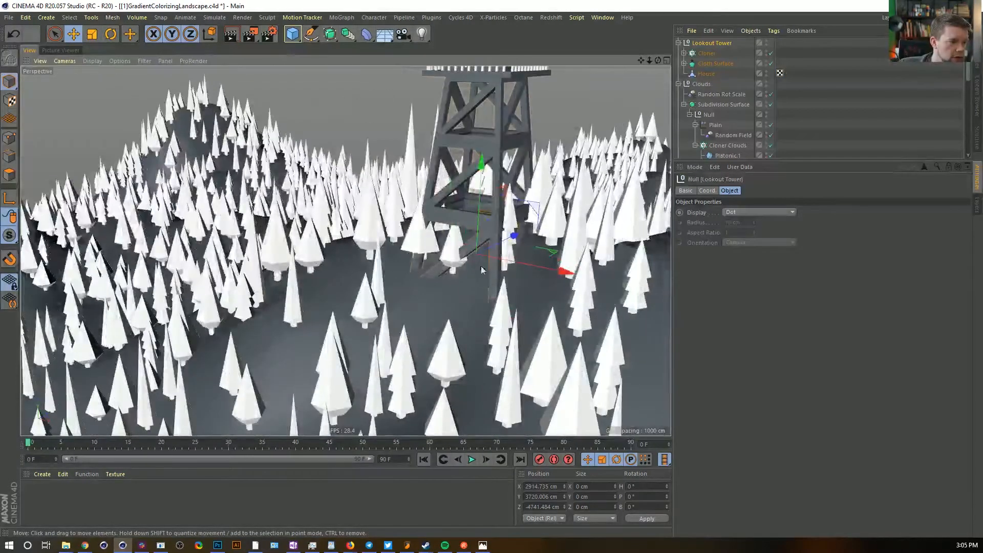
pyautogui.moveTo(483, 169); pyautogui.dragTo(538, 223)
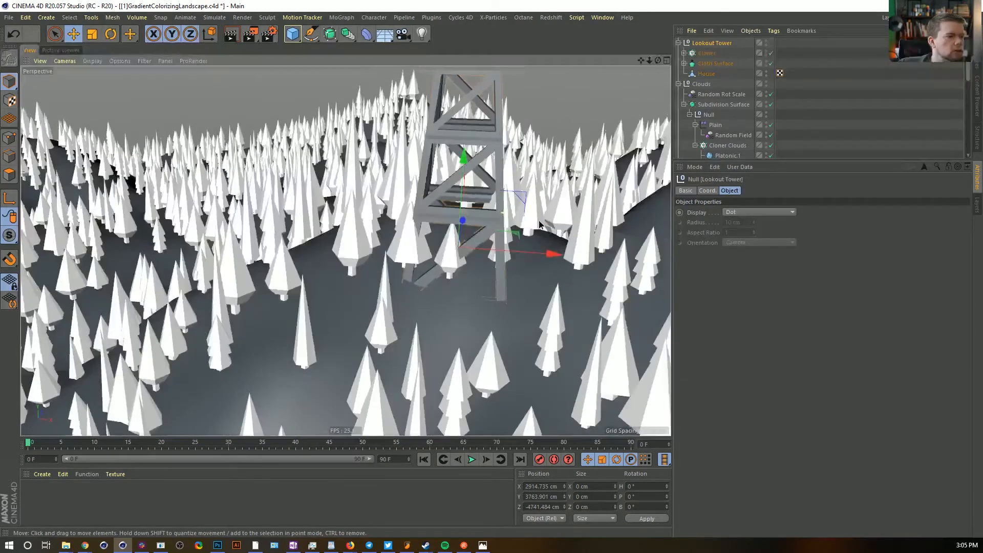
# Rotate the tower's heading to about -15.7° and sink its legs into the ground at about Y 3687 cm
pyautogui.keyDown('alt'); pyautogui.moveTo(528, 257); pyautogui.dragTo(447, 278, button='middle'); pyautogui.keyUp('alt')
pyautogui.scroll(-4, 391, 305)
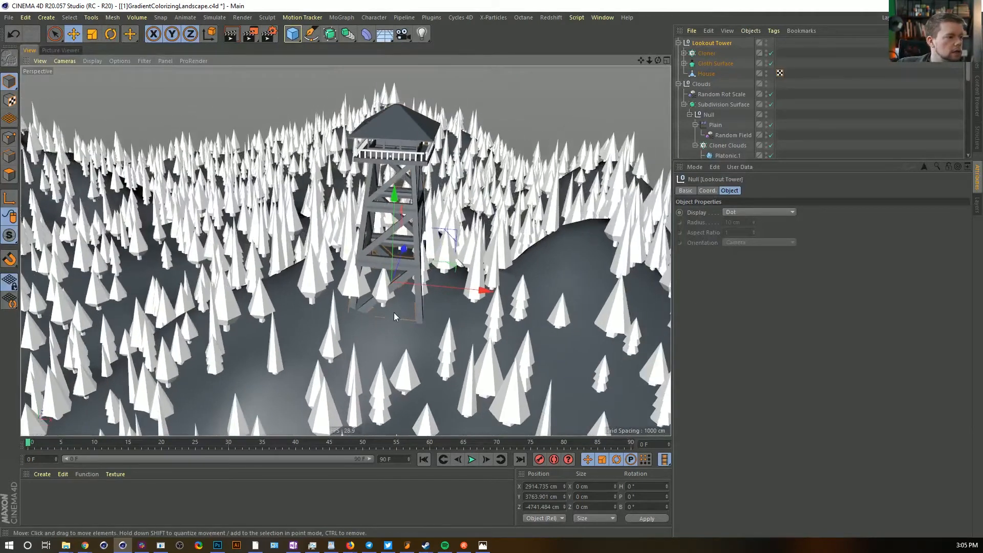
pyautogui.press('r')
pyautogui.moveTo(392, 312); pyautogui.dragTo(371, 314)
pyautogui.press('e')
pyautogui.moveTo(394, 226); pyautogui.dragTo(400, 293)
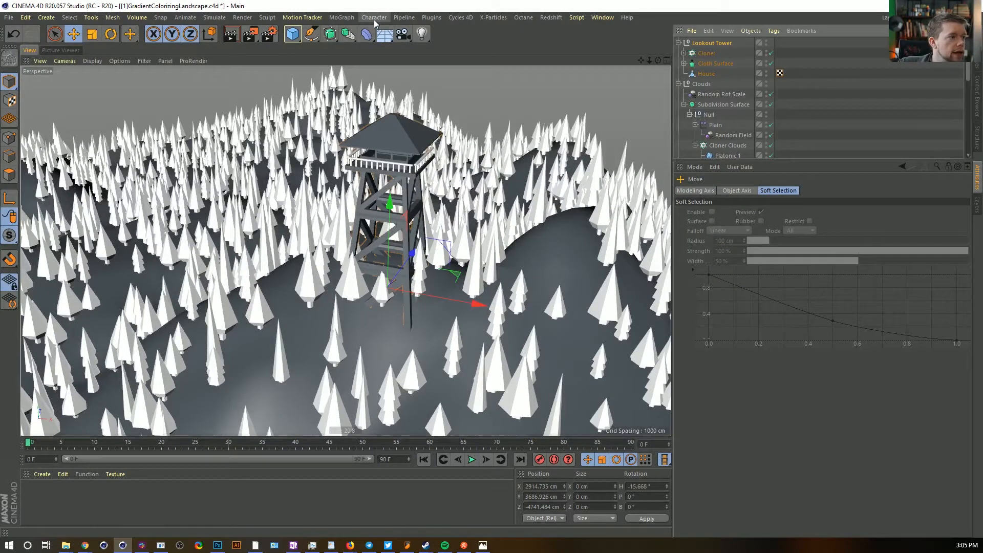
# Collapse the Clouds hierarchy in the landscape scene's object list
pyautogui.click(678, 83)
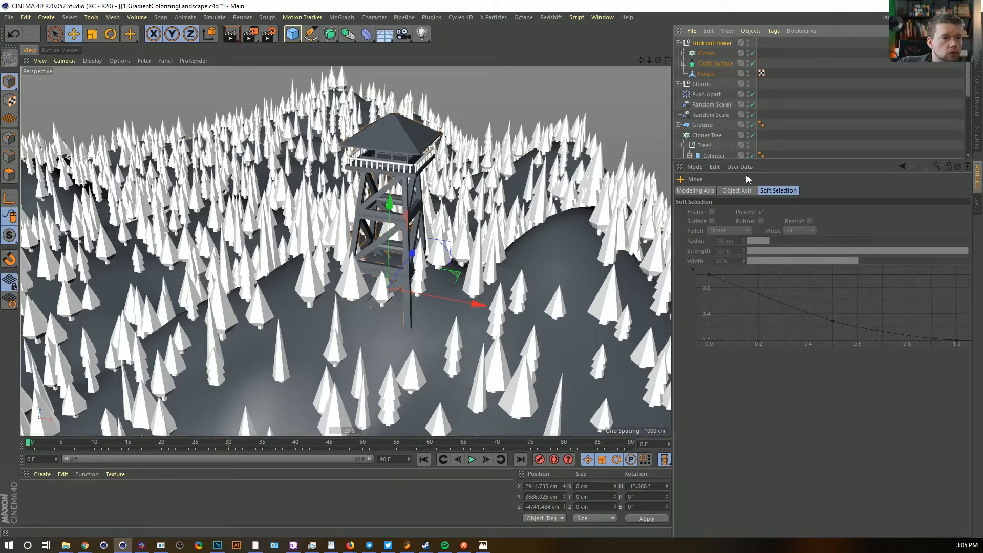
# Enlarge the object list and collapse the Lookout Tower hierarchy
pyautogui.moveTo(741, 159); pyautogui.dragTo(741, 230)
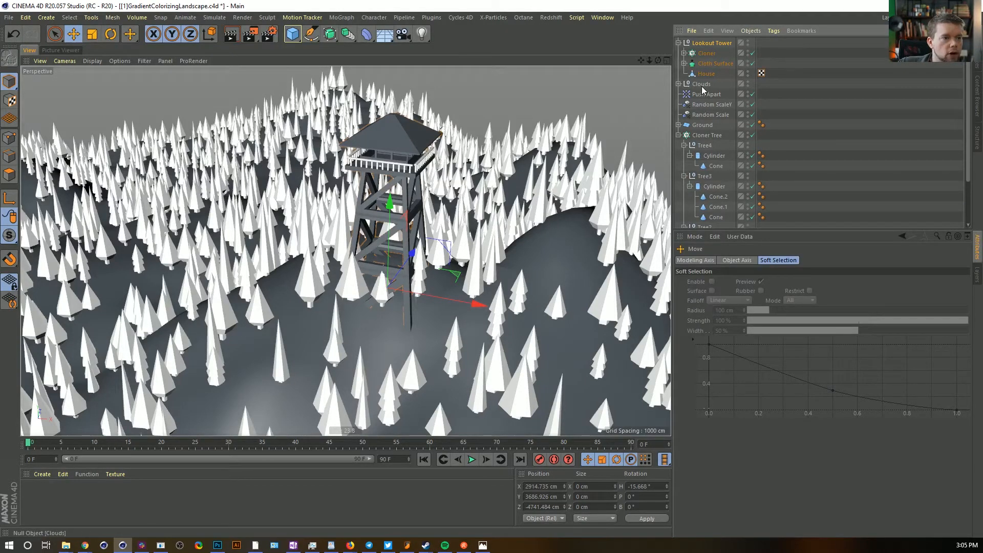
pyautogui.click(702, 84)
pyautogui.click(678, 43)
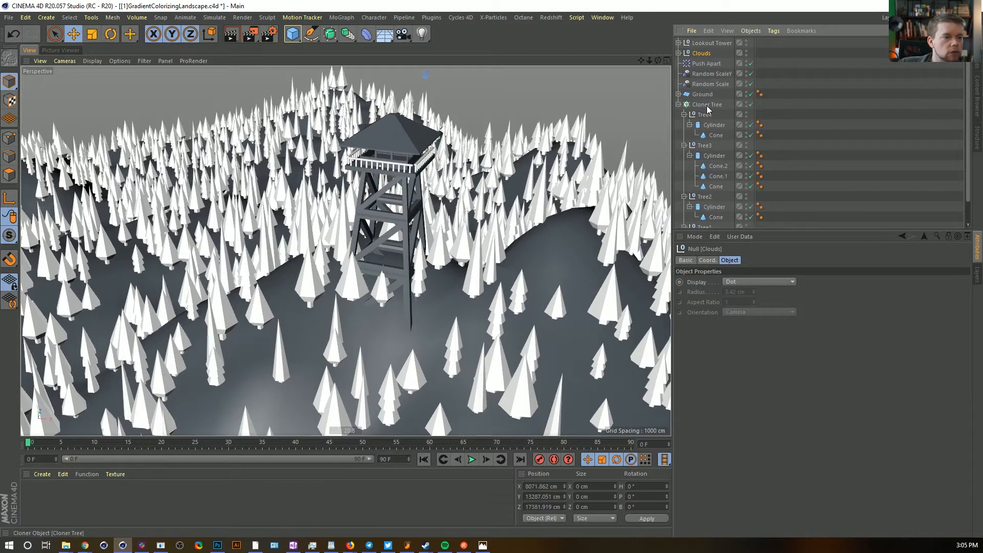
# Group the Cloner Tree with its Push Apart, Random ScaleY and Random Scale effectors under a null named Trees, above Ground
pyautogui.moveTo(707, 92); pyautogui.dragTo(709, 93)
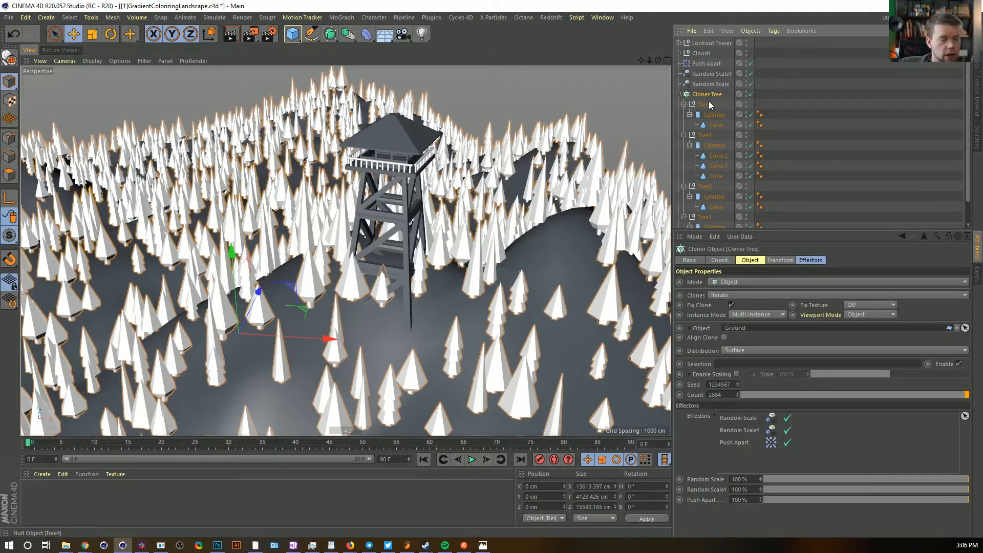
pyautogui.hotkey('alt', 'g')
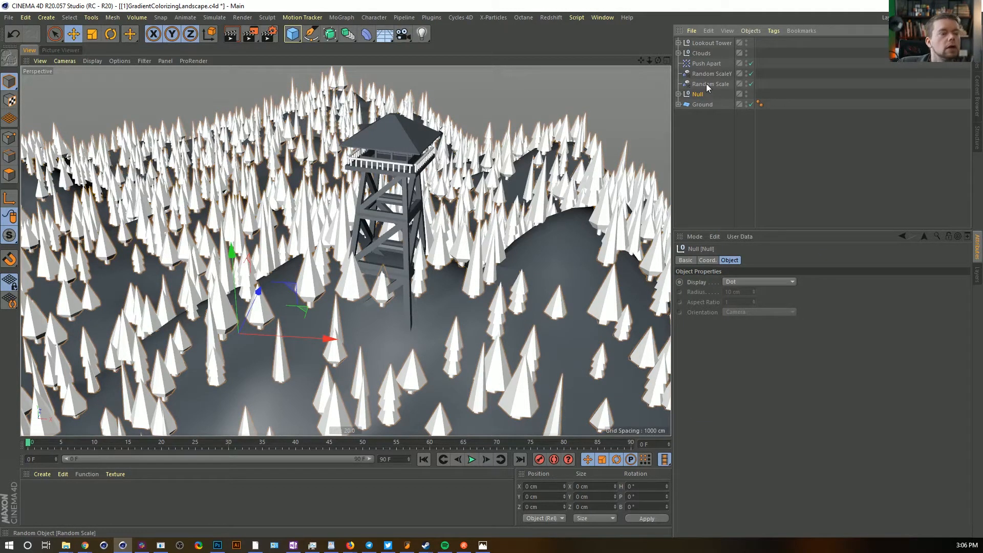
pyautogui.click(705, 63)
pyautogui.keyDown('shift'); pyautogui.click(707, 84); pyautogui.keyUp('shift')
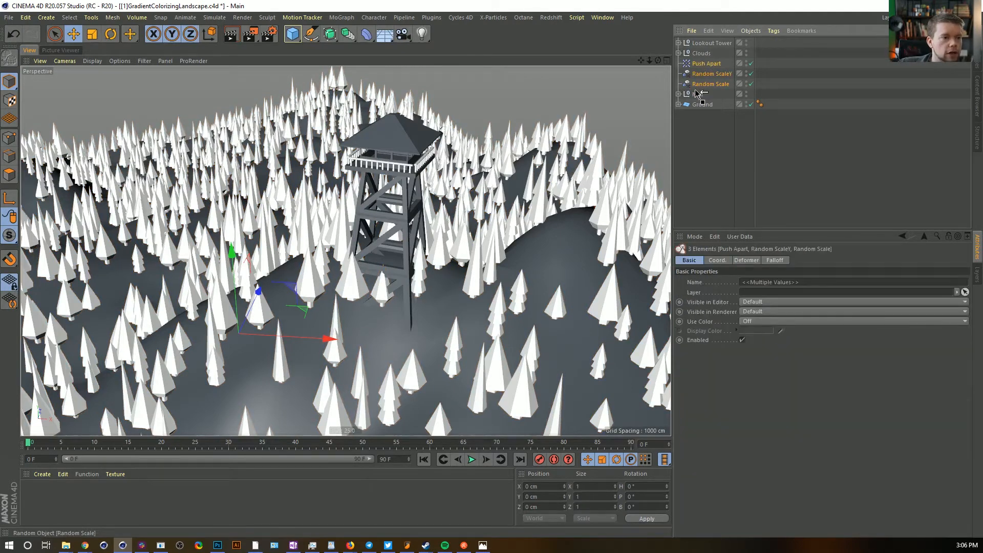
pyautogui.moveTo(698, 96); pyautogui.dragTo(699, 94)
pyautogui.doubleClick(700, 63)
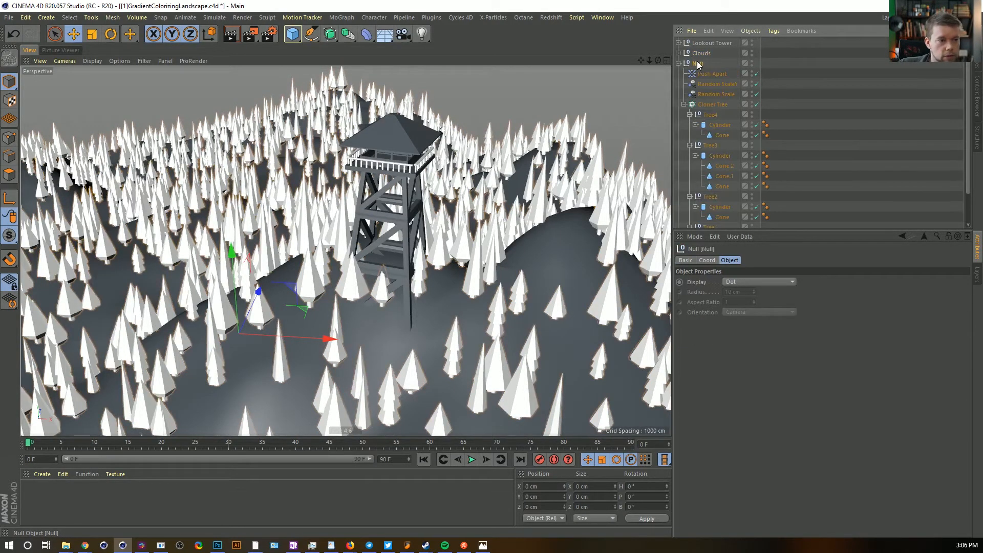
pyautogui.write('Trees')
pyautogui.press('Return')
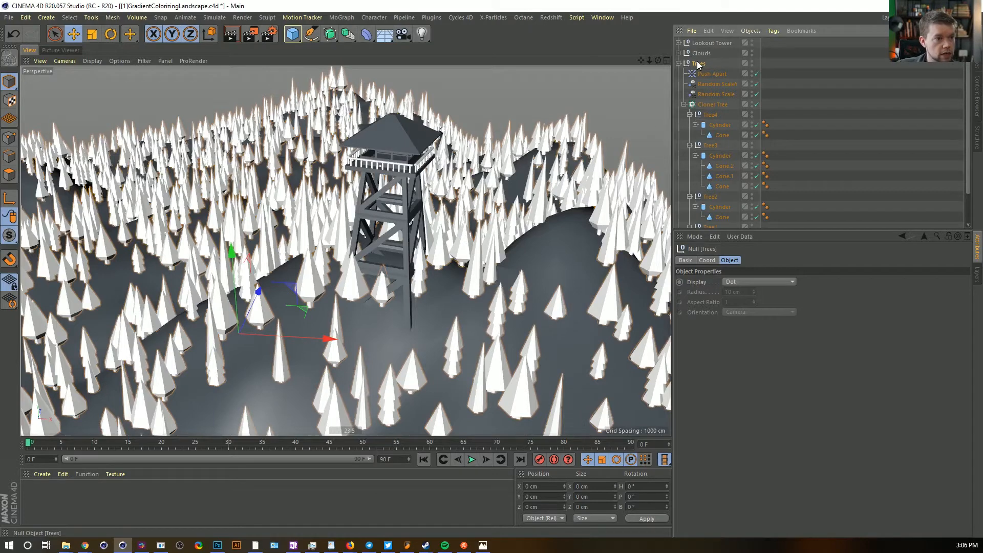
# Add a Plain effector to the Cloner Tree and turn off its position transform, leaving its visibility option off
pyautogui.click(705, 105)
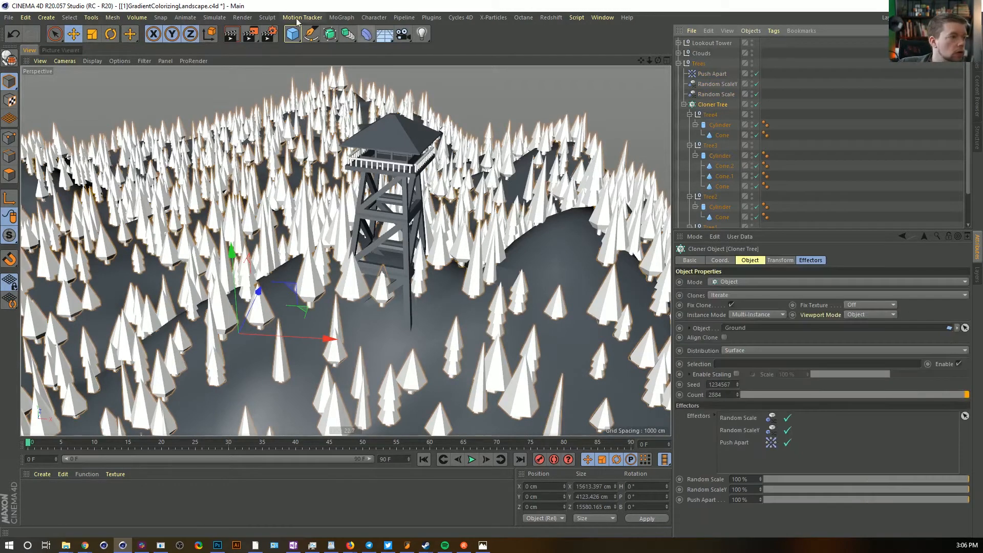
pyautogui.click(342, 18)
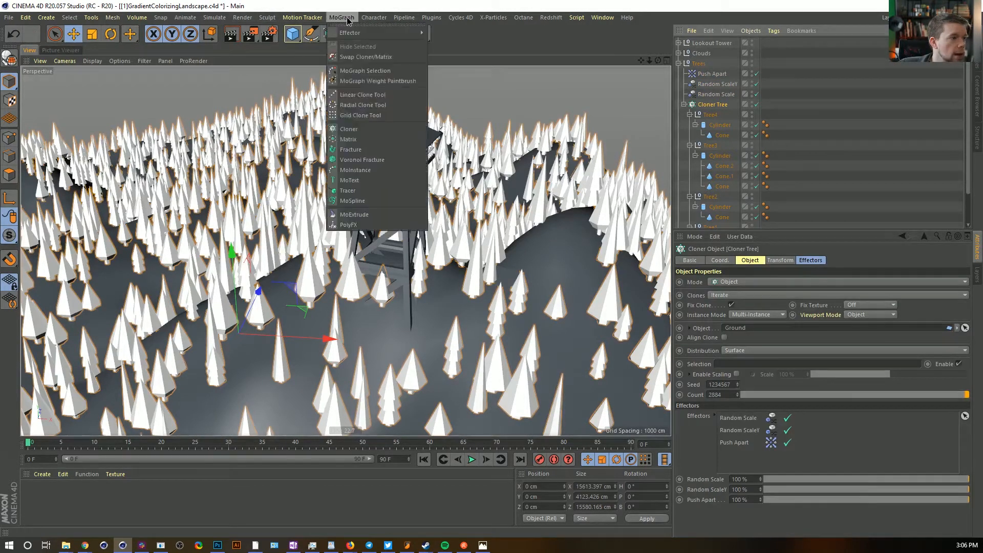
pyautogui.moveTo(359, 34)
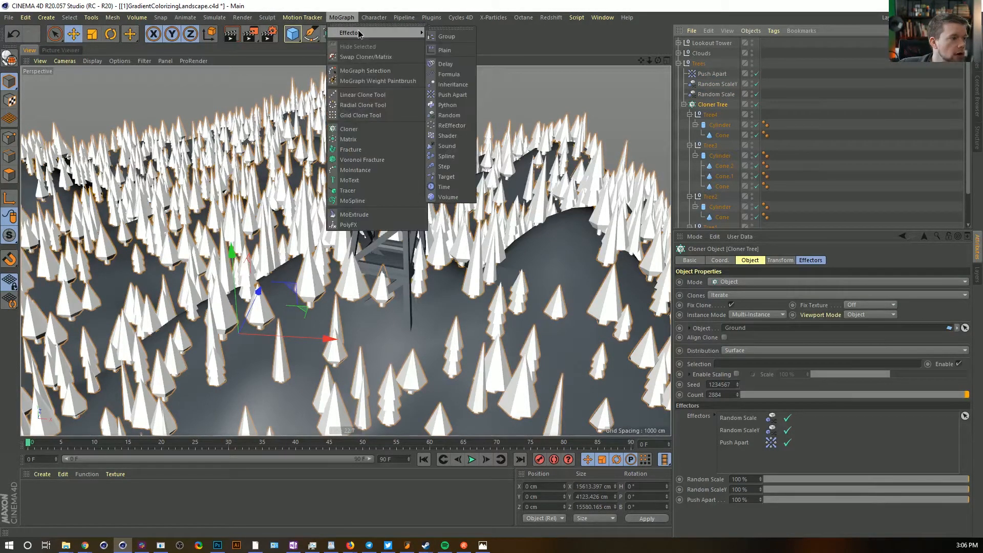
pyautogui.click(444, 51)
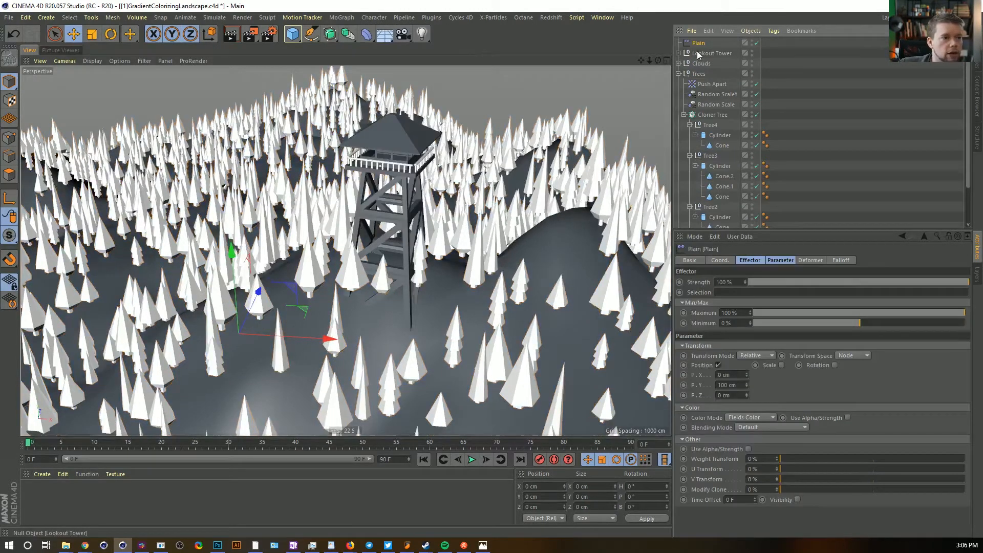
pyautogui.click(719, 365)
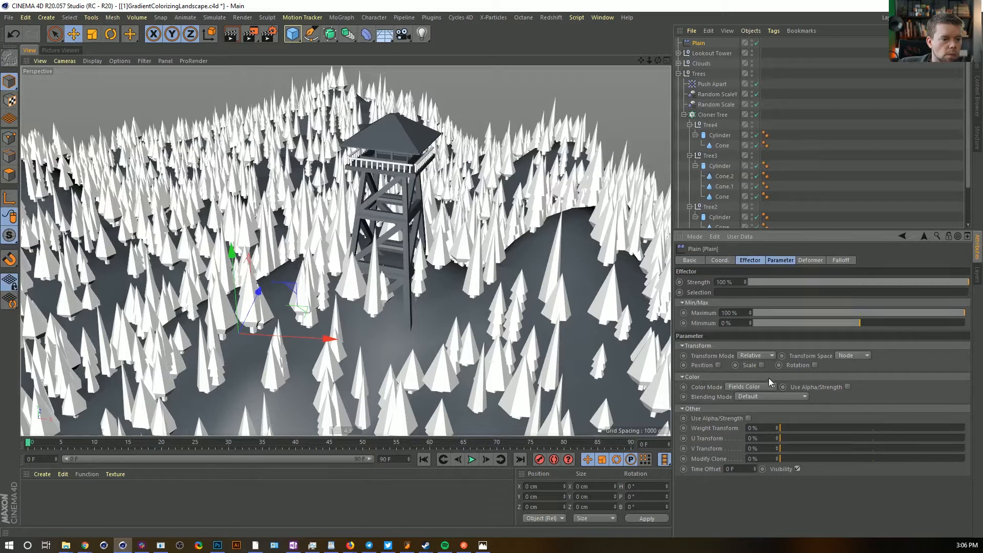
pyautogui.click(797, 469)
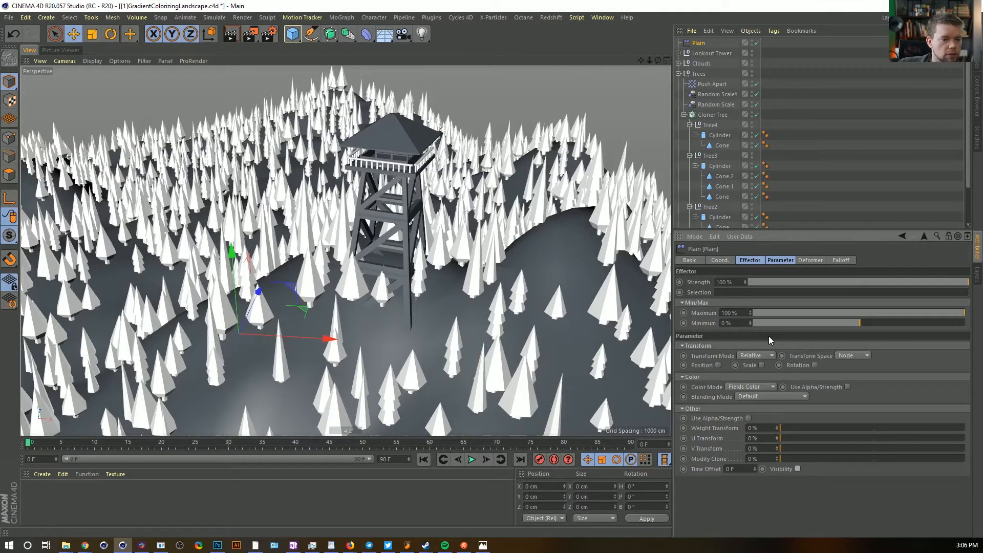
# Enable uniform scale on the Plain effector and set it to -1
pyautogui.click(761, 365)
pyautogui.click(787, 404)
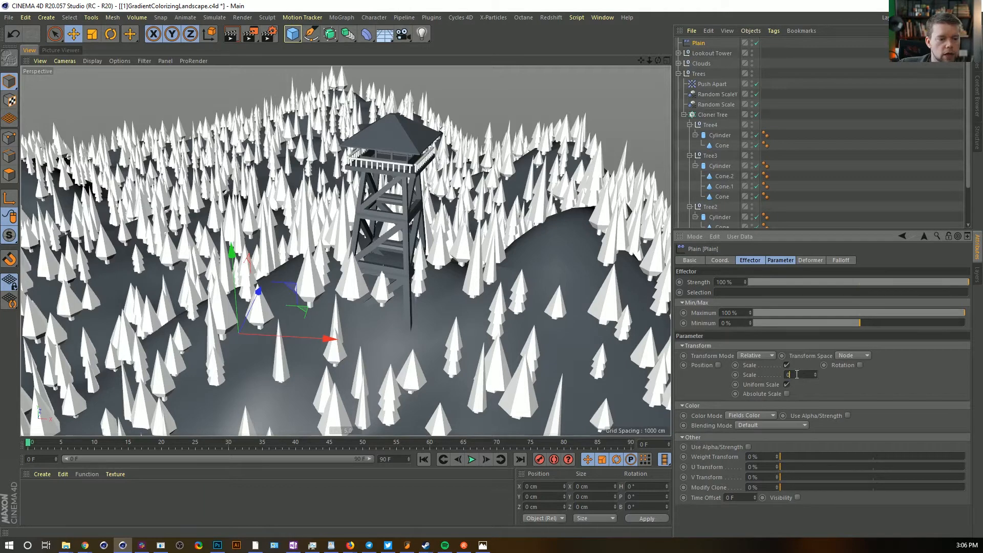
pyautogui.press('Return')
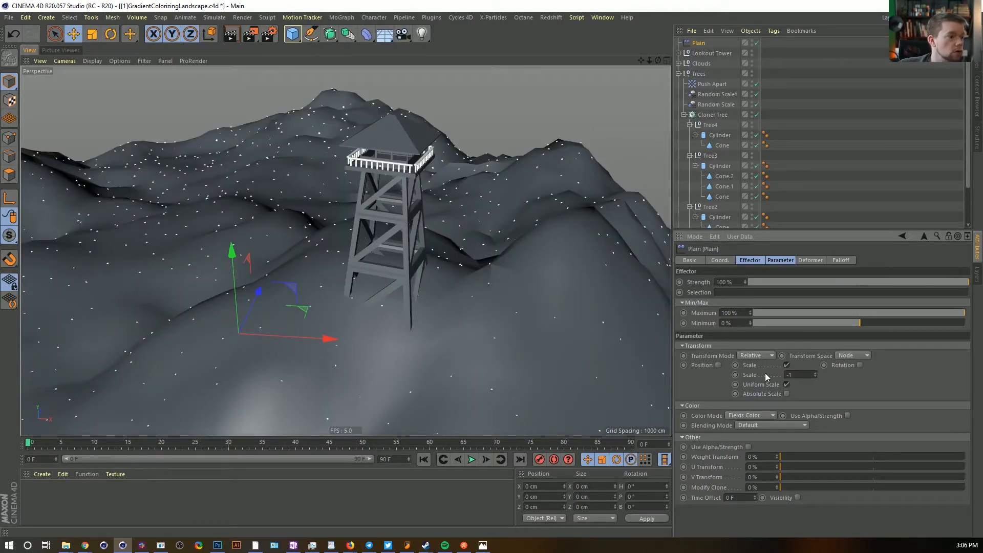
# Add a Cylinder Field to the Plain effector's falloff
pyautogui.moveTo(555, 349)
pyautogui.keyDown('alt'); pyautogui.mouseDown()
pyautogui.moveTo(444, 248)
pyautogui.moveTo(505, 193)
pyautogui.moveTo(587, 370)
pyautogui.moveTo(544, 334)
pyautogui.moveTo(555, 333)
pyautogui.mouseUp(); pyautogui.keyUp('alt')
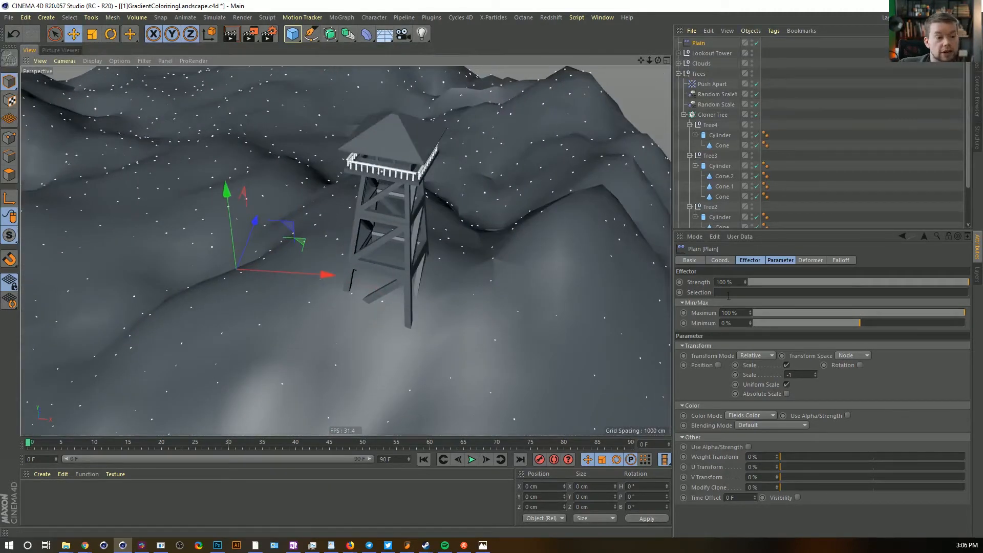
pyautogui.click(838, 260)
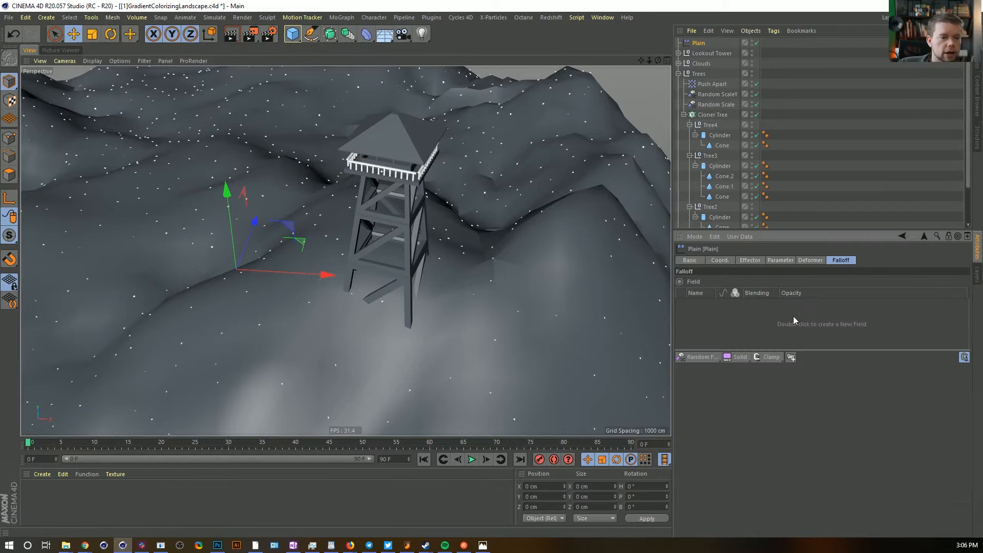
pyautogui.click(704, 357)
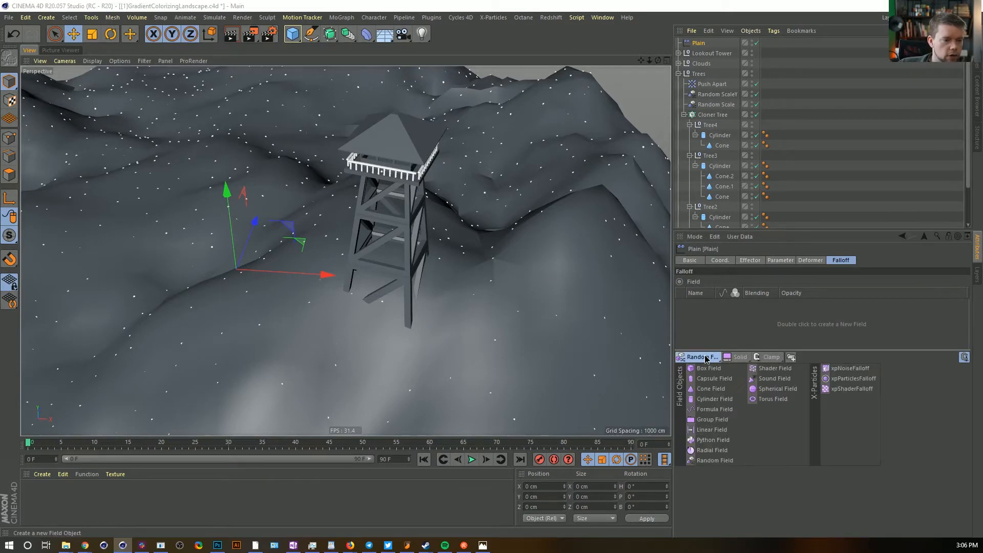
pyautogui.click(724, 401)
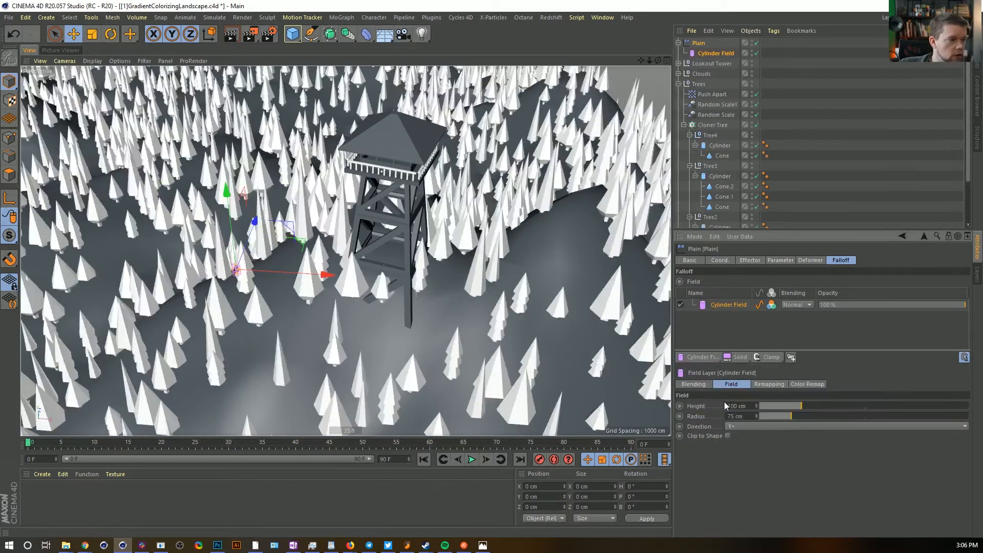
# Snap the Cylinder Field to the tower by parenting it to Lookout Tower and resetting its PSR, and return it under the Plain effector
pyautogui.click(712, 53)
pyautogui.moveTo(700, 62); pyautogui.dragTo(702, 63)
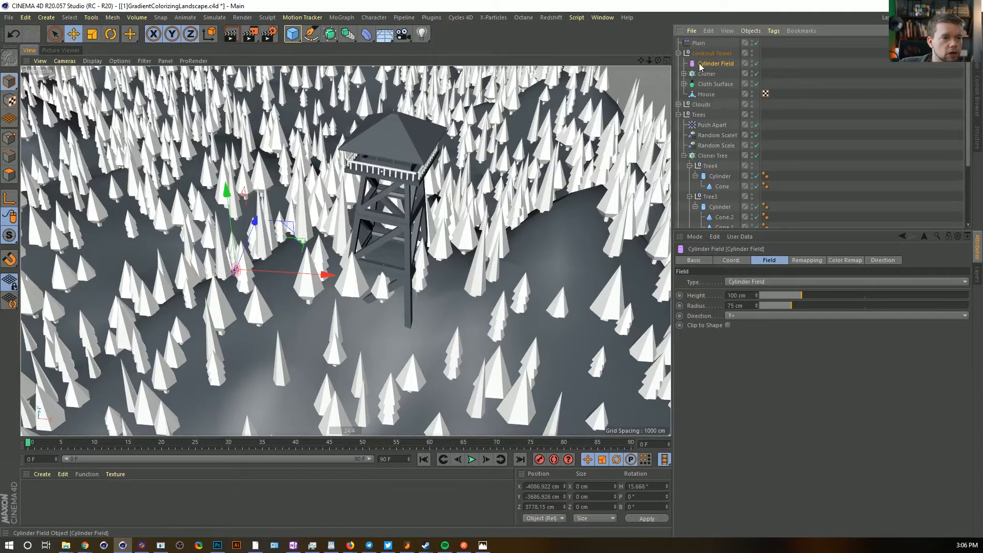
pyautogui.hotkey('shift', 'c')
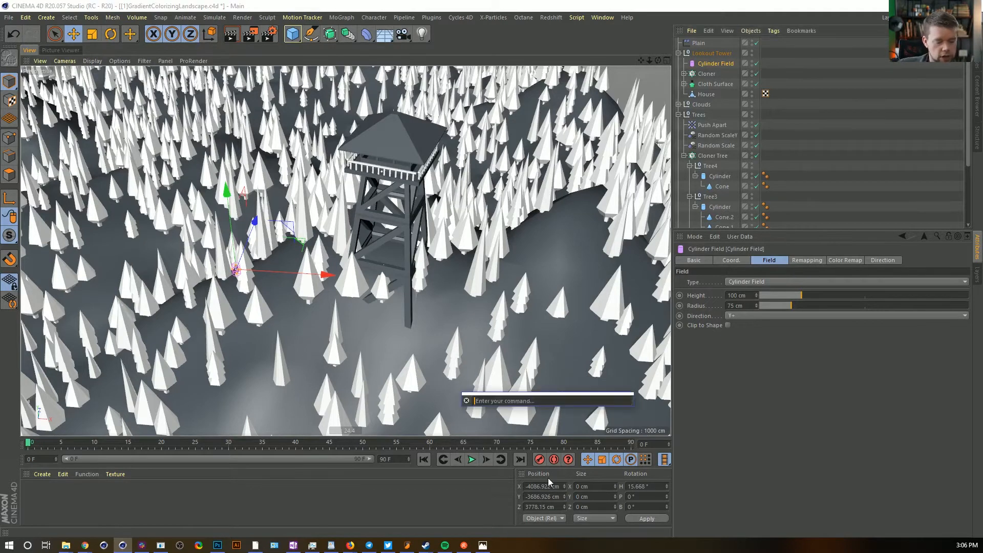
pyautogui.write('psr')
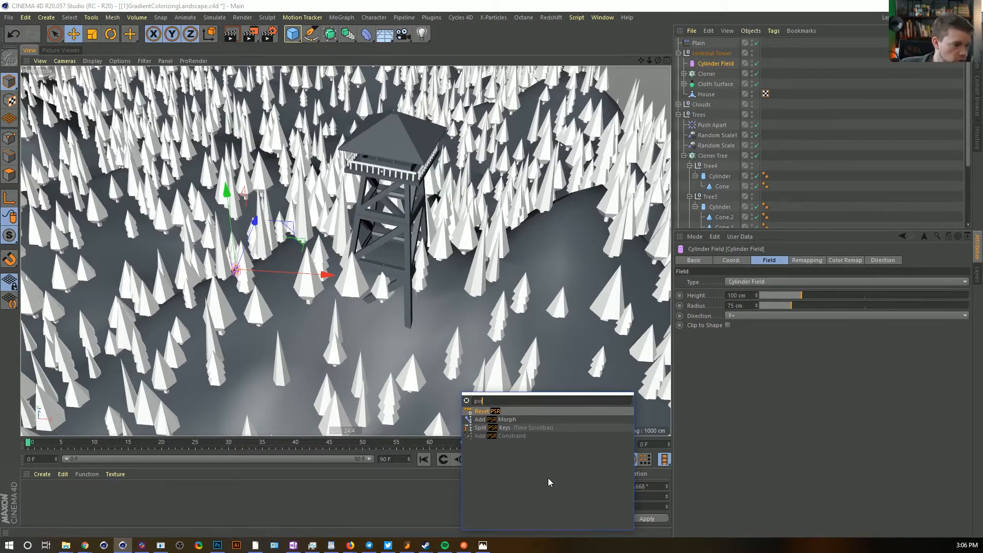
pyautogui.press('Return')
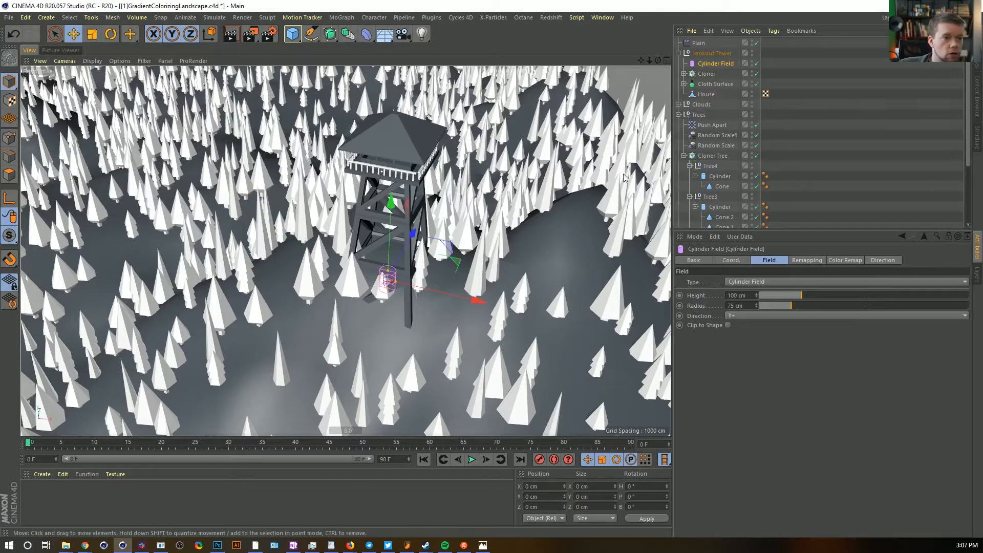
pyautogui.moveTo(714, 63); pyautogui.dragTo(702, 43)
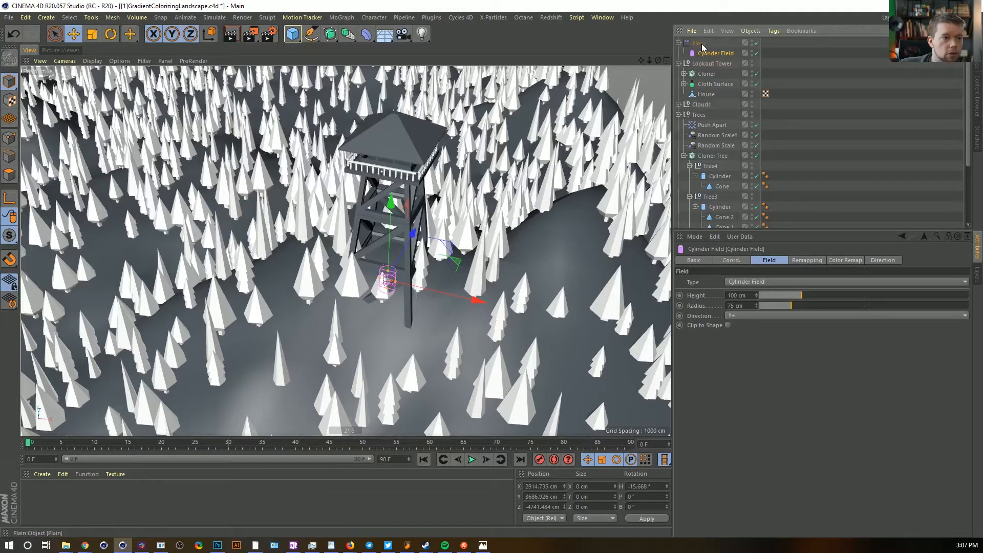
# Rename the Plain effector as Plain Zero
pyautogui.click(713, 43)
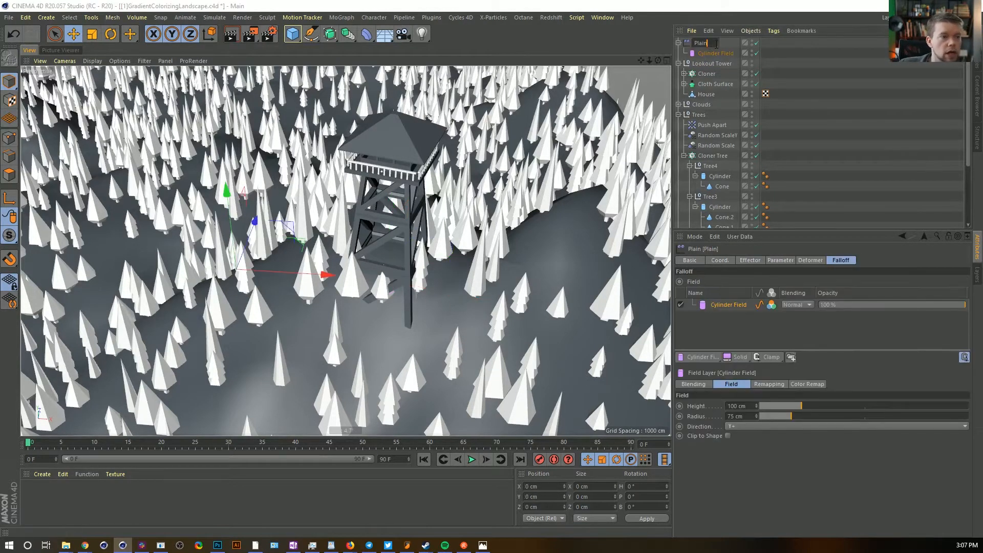
pyautogui.write('Zero')
pyautogui.press('Return')
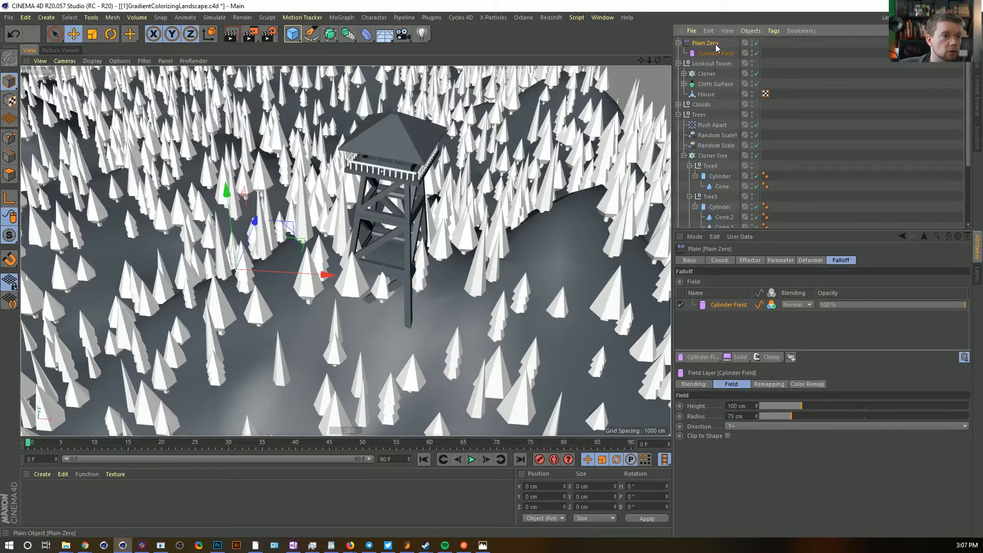
# Set the Cylinder Field's height and radius to 500 cm each
pyautogui.click(713, 53)
pyautogui.moveTo(797, 297); pyautogui.dragTo(960, 293)
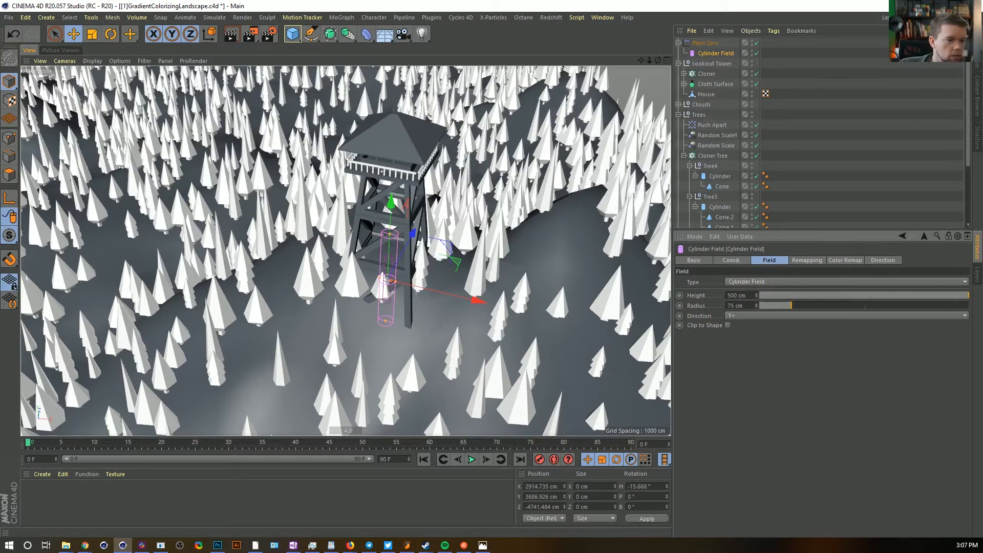
pyautogui.moveTo(802, 306); pyautogui.dragTo(967, 306)
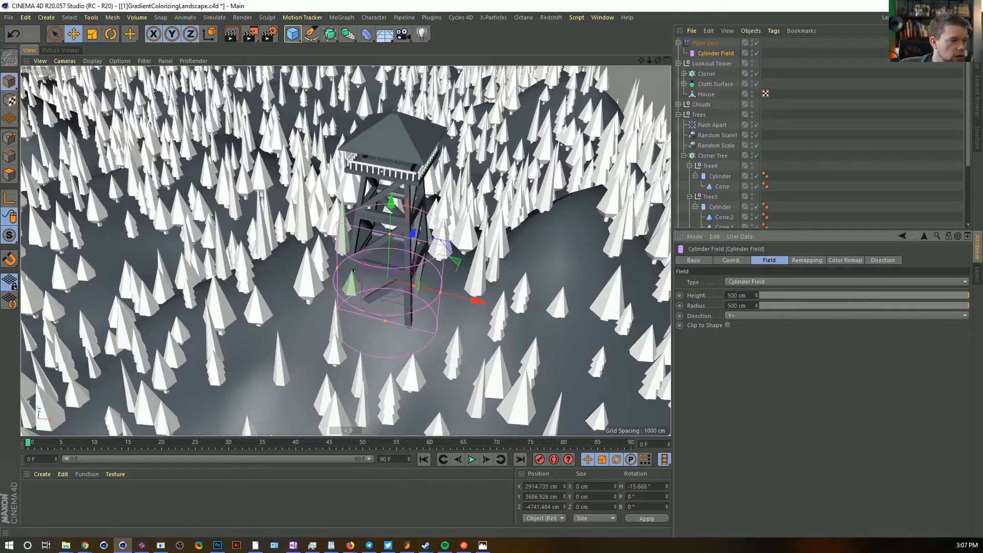
# Set the Cylinder Field's color mode to No Remap and its remapping inner offset to 100%
pyautogui.click(859, 260)
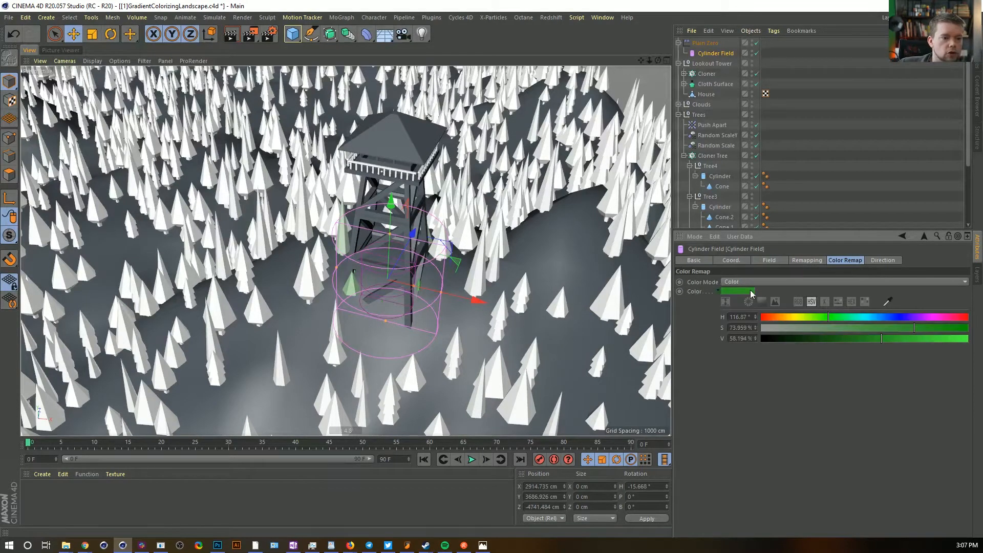
pyautogui.click(735, 283)
pyautogui.click(737, 281)
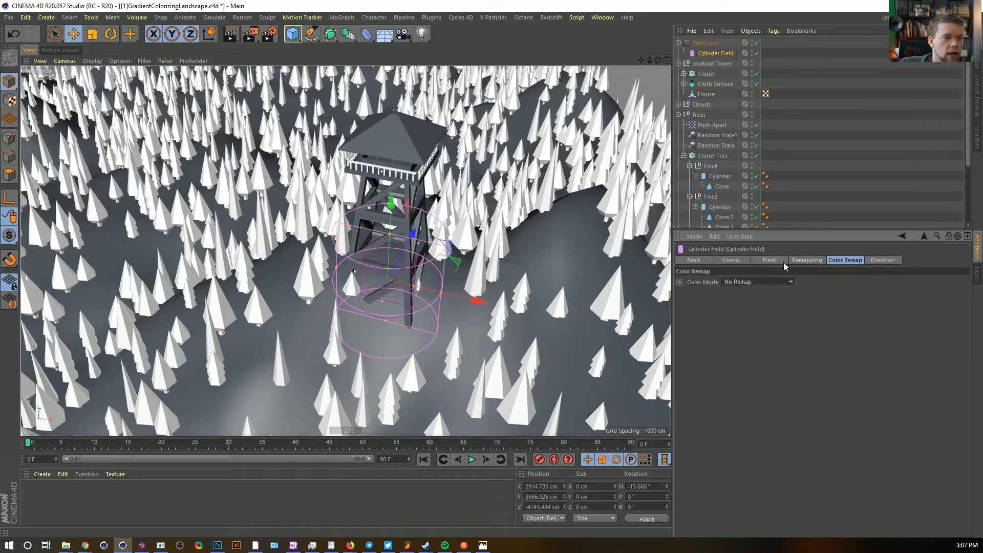
pyautogui.click(807, 260)
pyautogui.moveTo(818, 353); pyautogui.dragTo(966, 364)
# Hide the Cylinder Field in the viewport and deselect it to inspect the cleared ground around the tower
pyautogui.keyDown('alt'); pyautogui.moveTo(423, 253); pyautogui.dragTo(392, 212); pyautogui.keyUp('alt')
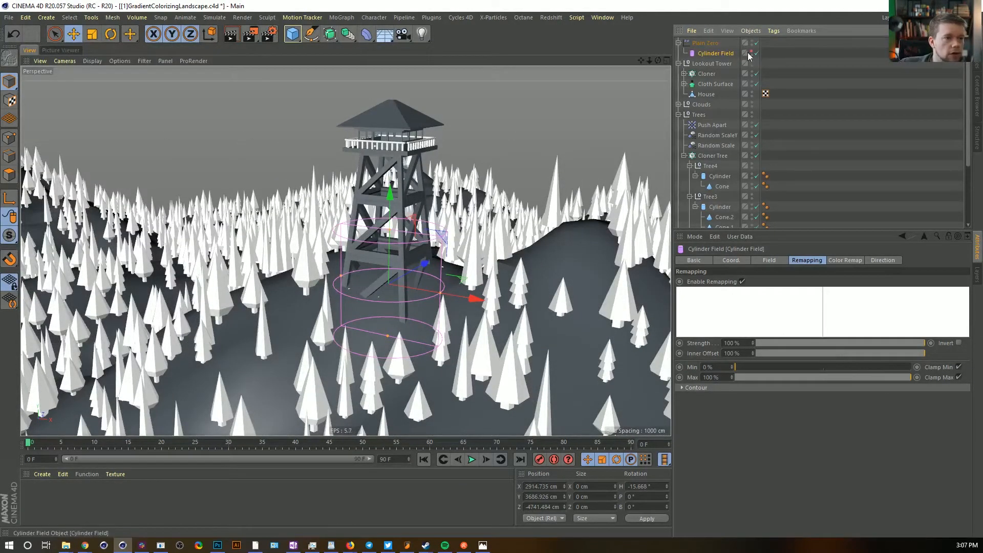
pyautogui.click(778, 57)
pyautogui.moveTo(387, 266)
pyautogui.keyDown('alt'); pyautogui.mouseDown()
pyautogui.moveTo(411, 265)
pyautogui.moveTo(359, 272)
pyautogui.moveTo(372, 262)
pyautogui.mouseUp(); pyautogui.keyUp('alt')
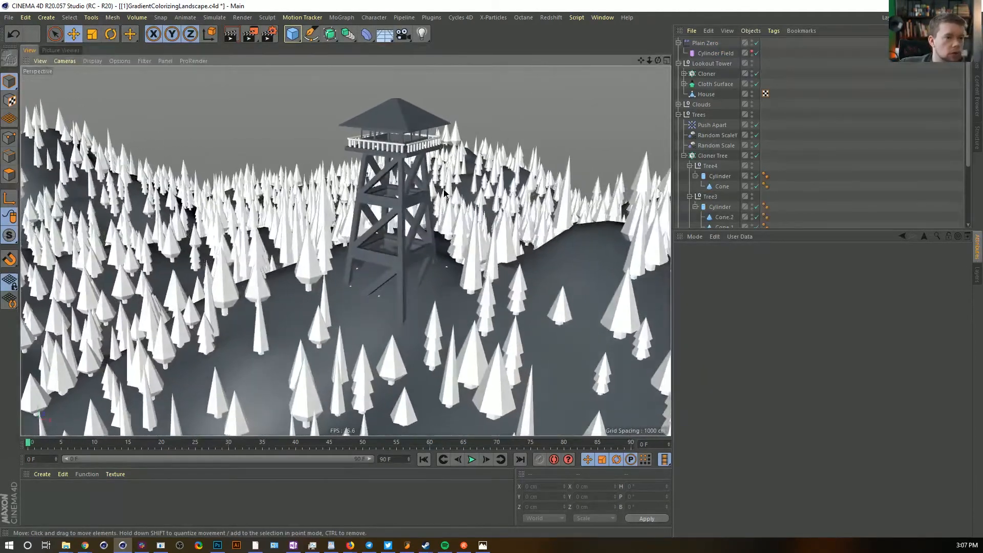
# Create an instance of the Lookout Tower and move it to the distant ridge at about X 1896, Y 2175 and Z 11989 cm
pyautogui.keyDown('alt'); pyautogui.moveTo(371, 262); pyautogui.dragTo(379, 323, button='middle'); pyautogui.keyUp('alt')
pyautogui.click(706, 64)
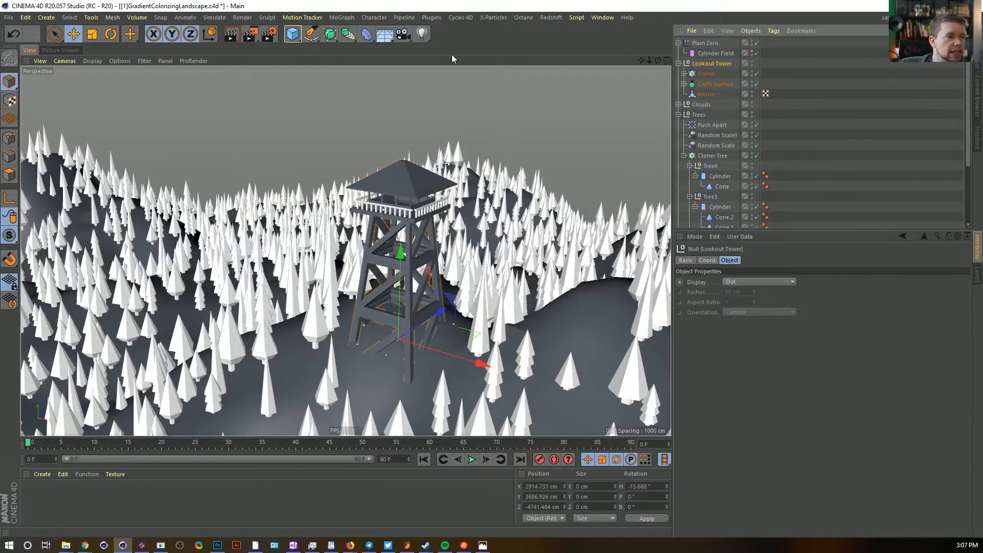
pyautogui.click(348, 35)
pyautogui.moveTo(471, 340); pyautogui.dragTo(453, 123)
pyautogui.moveTo(526, 164); pyautogui.dragTo(565, 175)
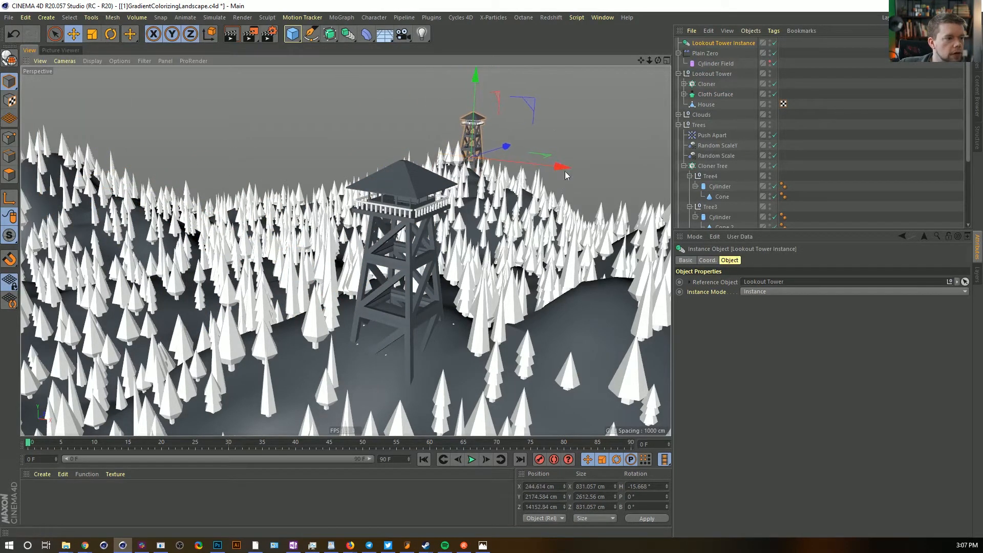
pyautogui.moveTo(506, 147); pyautogui.dragTo(607, 192)
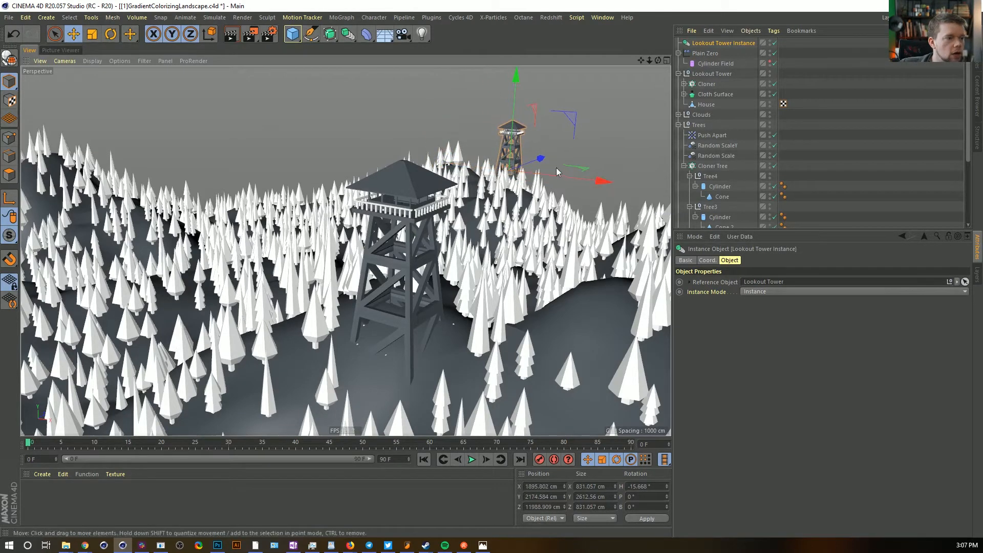
# Move the Lookout Tower instance closer along its depth axis to about X 1113 and Z 9198 cm
pyautogui.moveTo(540, 158); pyautogui.dragTo(483, 230)
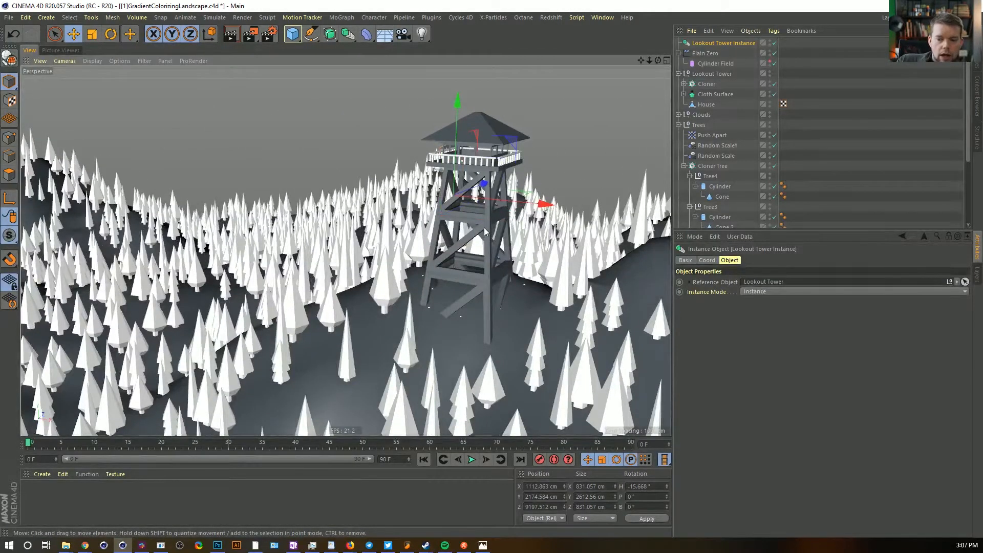
# Add a camera, look through it and lengthen its focal length to about 98 mm
pyautogui.click(410, 37)
pyautogui.click(775, 43)
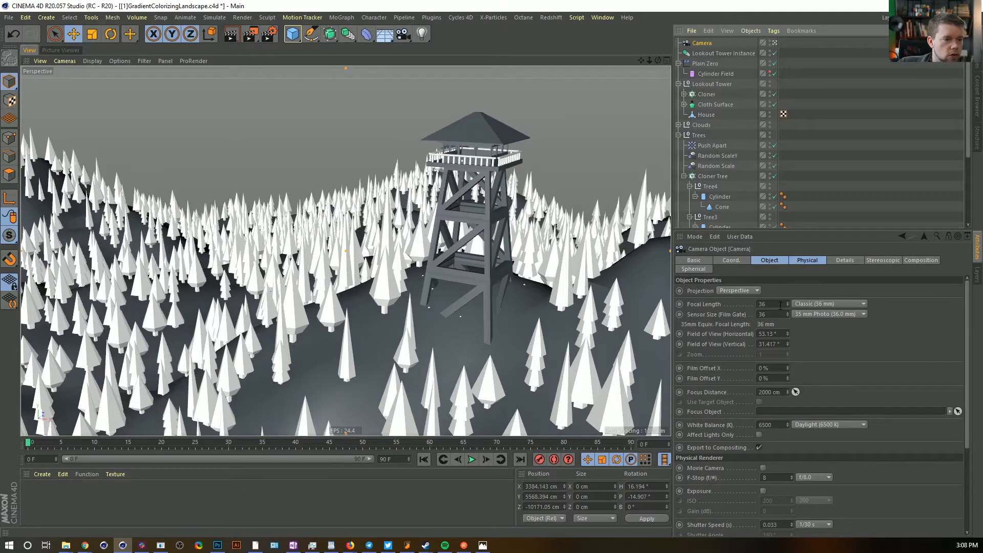
pyautogui.keyDown('alt'); pyautogui.moveTo(459, 285); pyautogui.dragTo(602, 200); pyautogui.keyUp('alt')
pyautogui.moveTo(649, 61); pyautogui.dragTo(676, 60)
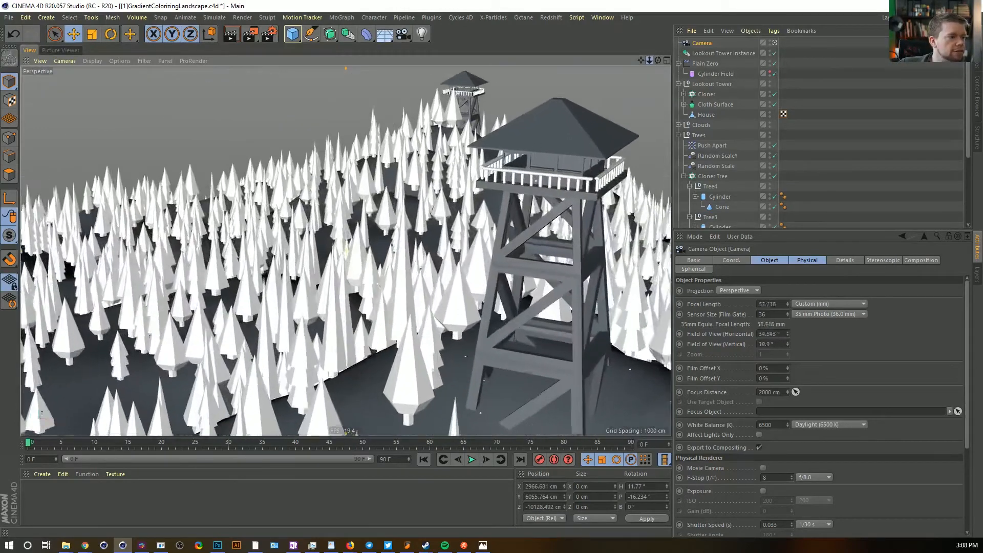
pyautogui.moveTo(675, 61); pyautogui.dragTo(740, 60, button='right')
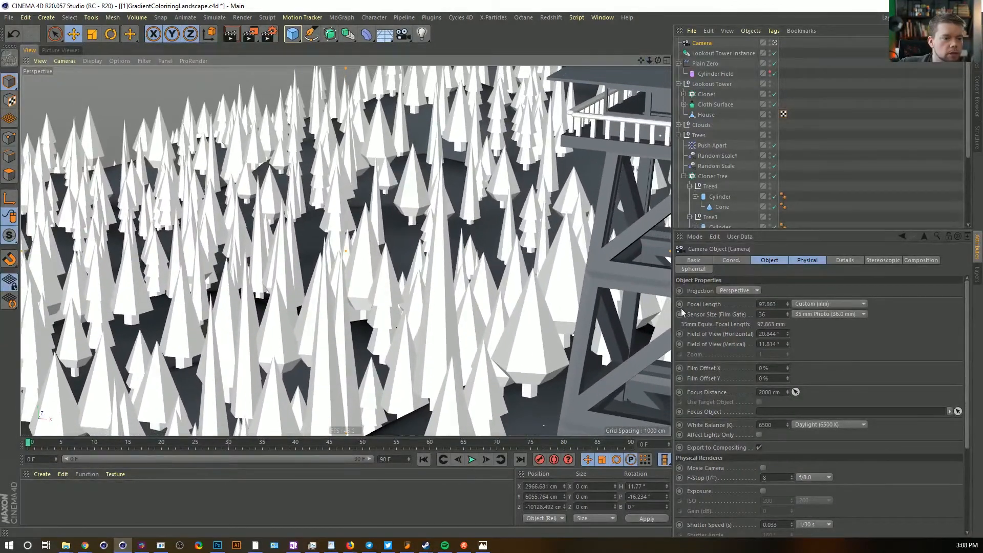
# Frame the main lookout tower from a low angle with the camera at about X 10018, Y 3637 and Z -15537 cm
pyautogui.keyDown('alt'); pyautogui.moveTo(553, 267); pyautogui.dragTo(545, 249); pyautogui.keyUp('alt')
pyautogui.keyDown('alt'); pyautogui.moveTo(545, 250); pyautogui.dragTo(407, 205, button='right'); pyautogui.keyUp('alt')
pyautogui.keyDown('alt'); pyautogui.moveTo(407, 205); pyautogui.dragTo(381, 254, button='middle'); pyautogui.keyUp('alt')
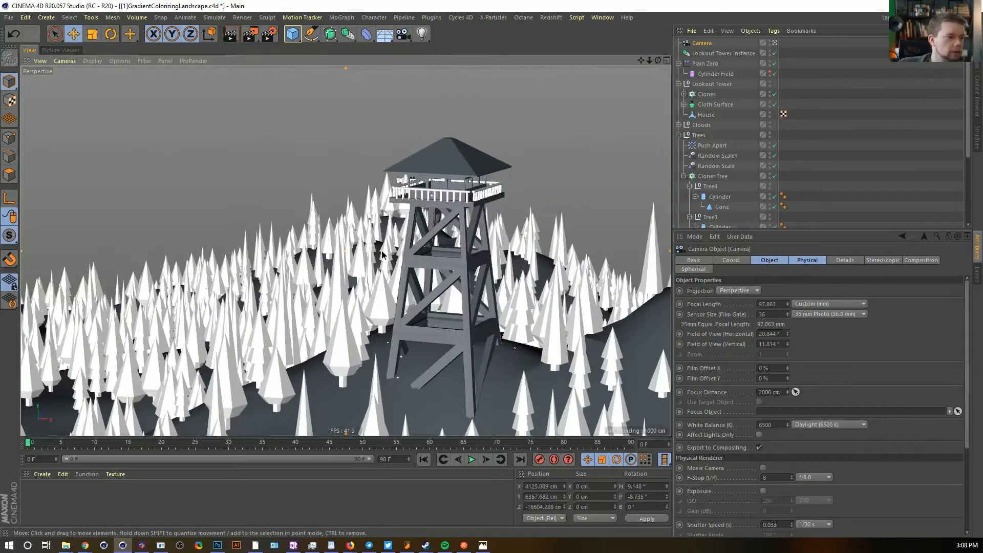
pyautogui.keyDown('alt'); pyautogui.moveTo(462, 264); pyautogui.dragTo(398, 264); pyautogui.keyUp('alt')
pyautogui.keyDown('alt'); pyautogui.moveTo(455, 271); pyautogui.dragTo(451, 272, button='right'); pyautogui.keyUp('alt')
pyautogui.keyDown('alt'); pyautogui.moveTo(455, 273); pyautogui.dragTo(435, 234, button='middle'); pyautogui.keyUp('alt')
pyautogui.keyDown('alt'); pyautogui.moveTo(409, 234); pyautogui.dragTo(422, 211); pyautogui.keyUp('alt')
pyautogui.keyDown('alt'); pyautogui.moveTo(423, 211); pyautogui.dragTo(454, 311, button='middle'); pyautogui.keyUp('alt')
pyautogui.keyDown('alt'); pyautogui.moveTo(453, 311); pyautogui.dragTo(527, 242); pyautogui.keyUp('alt')
pyautogui.keyDown('alt'); pyautogui.moveTo(528, 238); pyautogui.dragTo(554, 232, button='middle'); pyautogui.keyUp('alt')
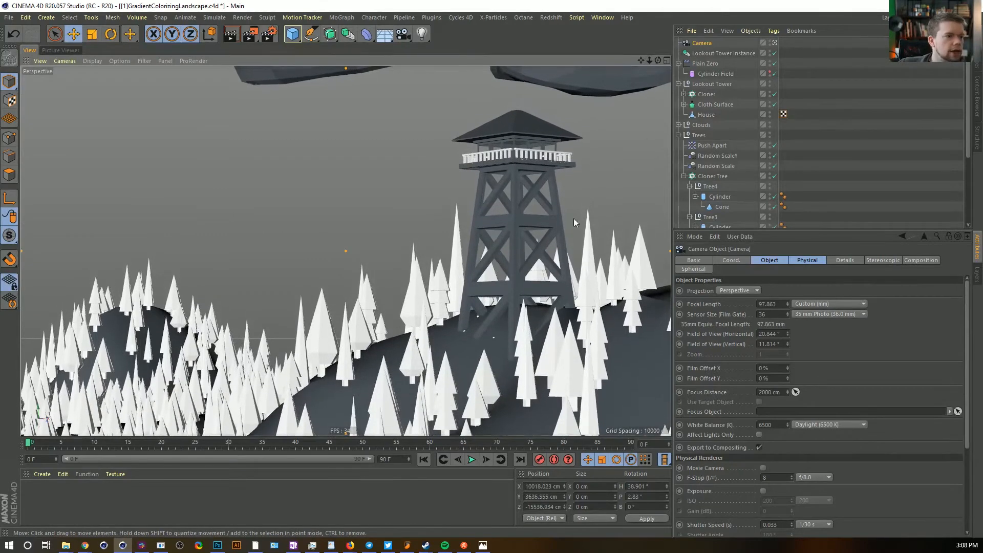
# Select the Lookout Tower instance for repositioning within the camera view
pyautogui.click(727, 55)
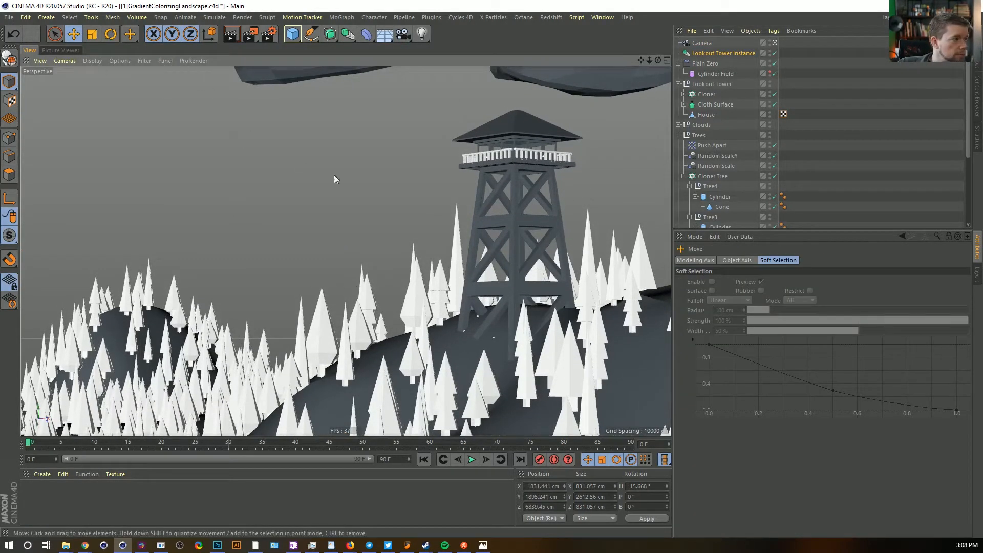
# Move the Lookout Tower Instance far back into the valley between the two forested hills, partly hidden behind the trees
pyautogui.moveTo(378, 216); pyautogui.dragTo(16, 180)
pyautogui.moveTo(213, 223); pyautogui.dragTo(214, 222)
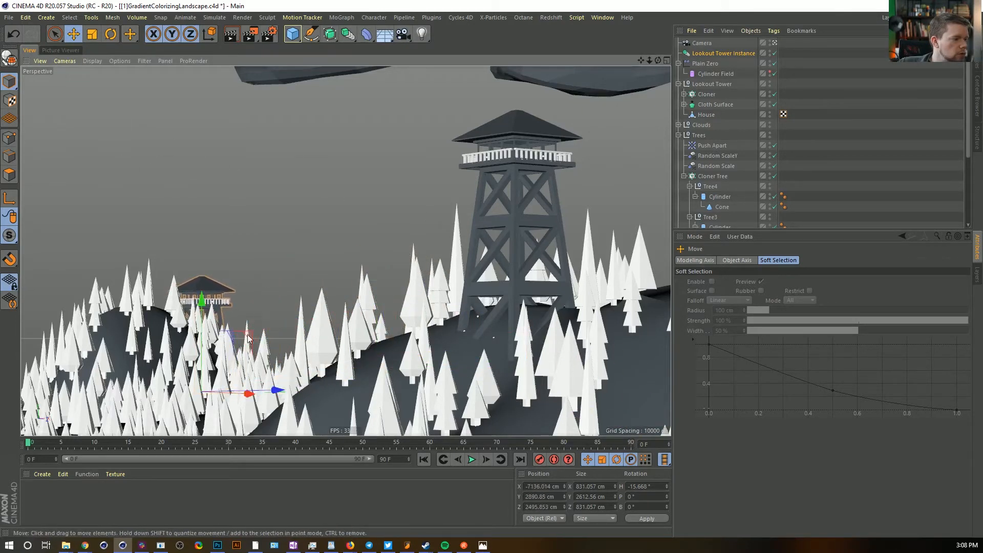
pyautogui.moveTo(277, 401); pyautogui.dragTo(340, 397)
pyautogui.moveTo(266, 325); pyautogui.dragTo(267, 336)
pyautogui.click(402, 246)
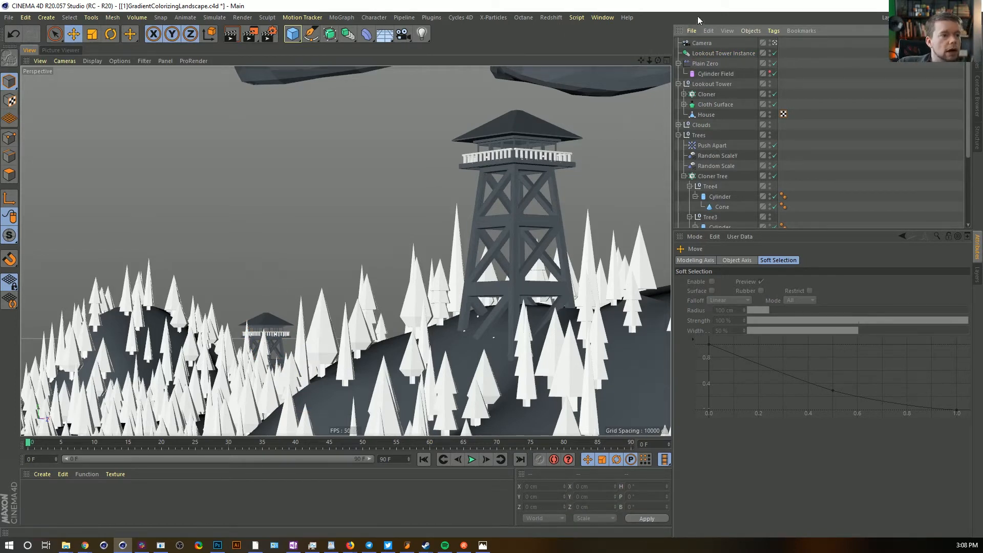
# Put the Plain Zero effector inside the Trees group and collapse that group in the object hierarchy
pyautogui.click(679, 63)
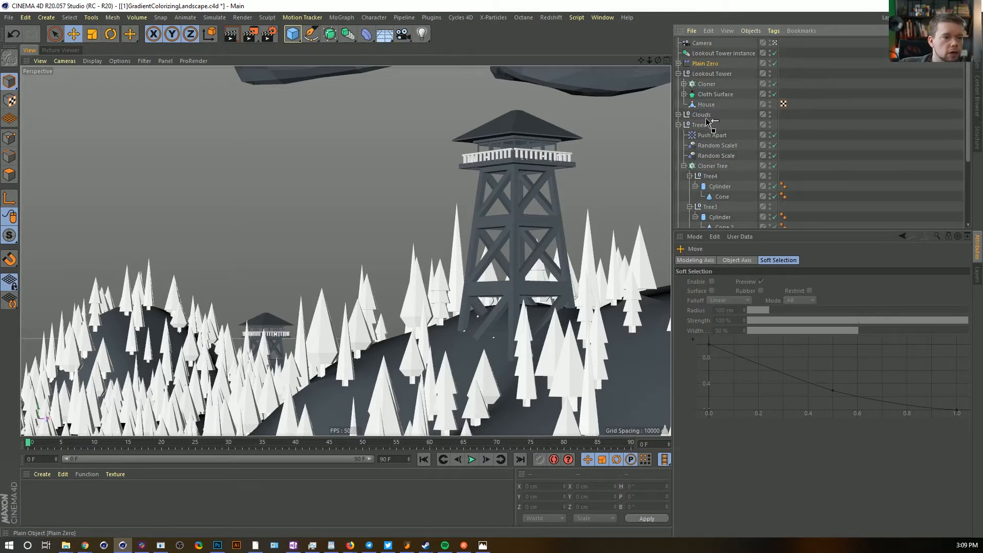
pyautogui.moveTo(706, 131); pyautogui.dragTo(705, 127)
pyautogui.click(678, 115)
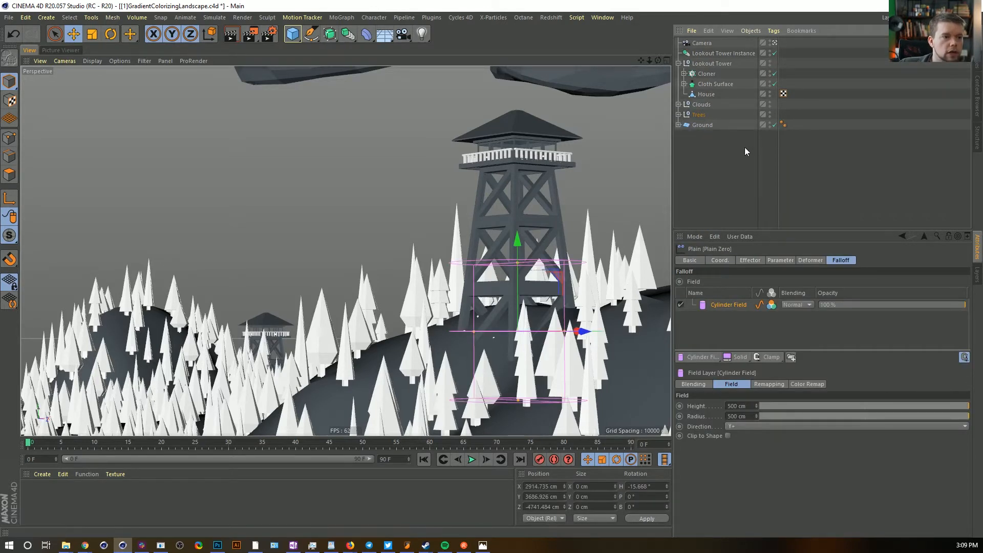
pyautogui.click(722, 156)
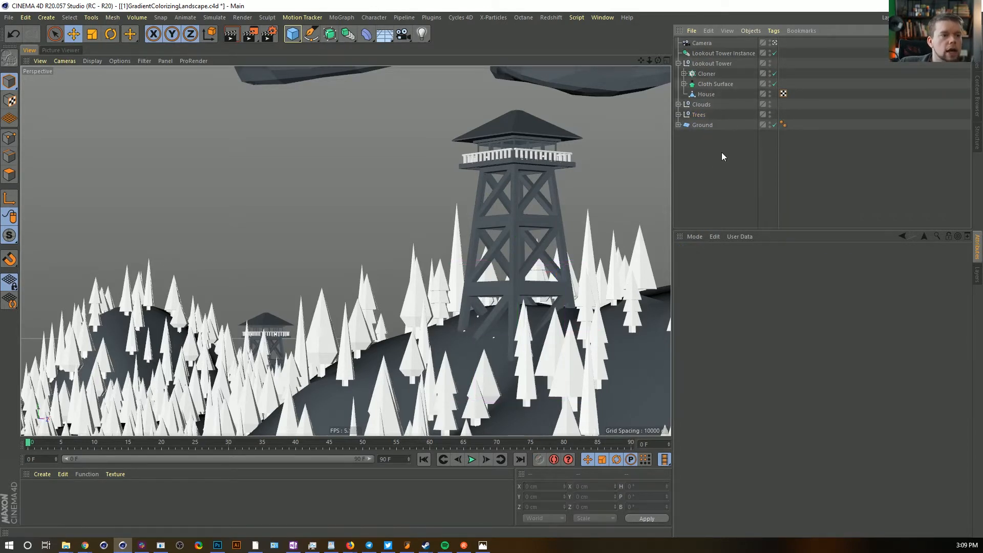
# Shift the Clouds group in the Top view to about X -23397 cm and Z 17490 cm
pyautogui.click(701, 105)
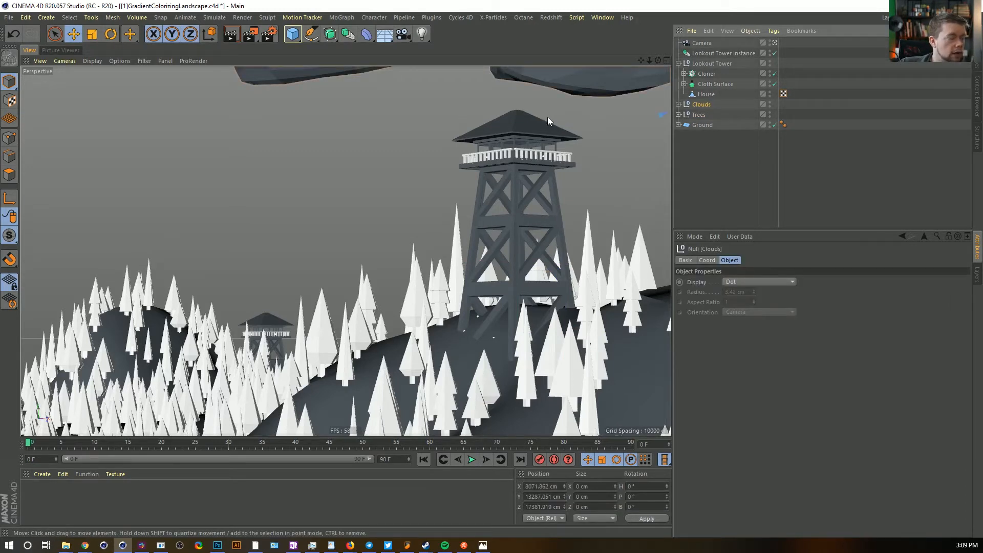
pyautogui.middleClick(533, 125)
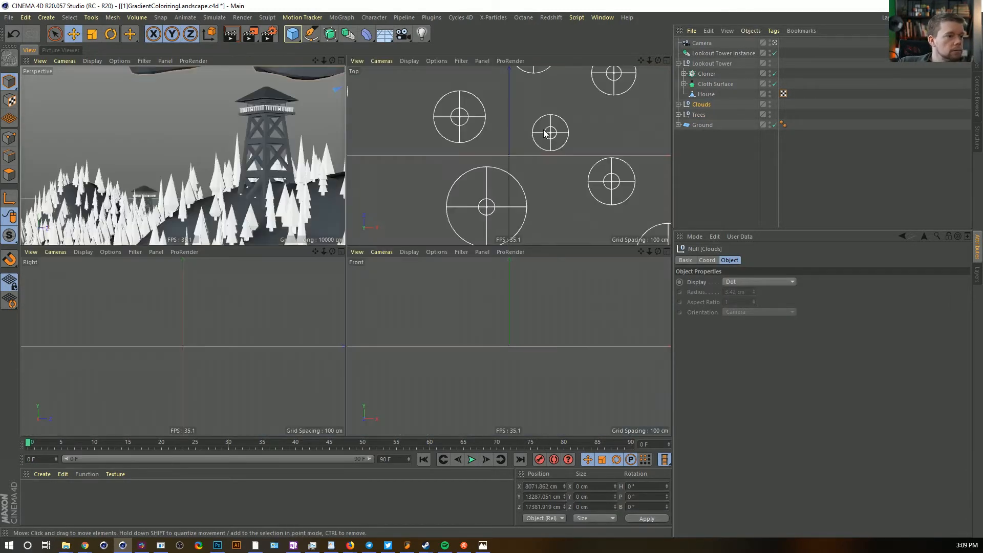
pyautogui.middleClick(533, 126)
pyautogui.scroll(-2, 384, 213)
pyautogui.scroll(-4, 384, 213)
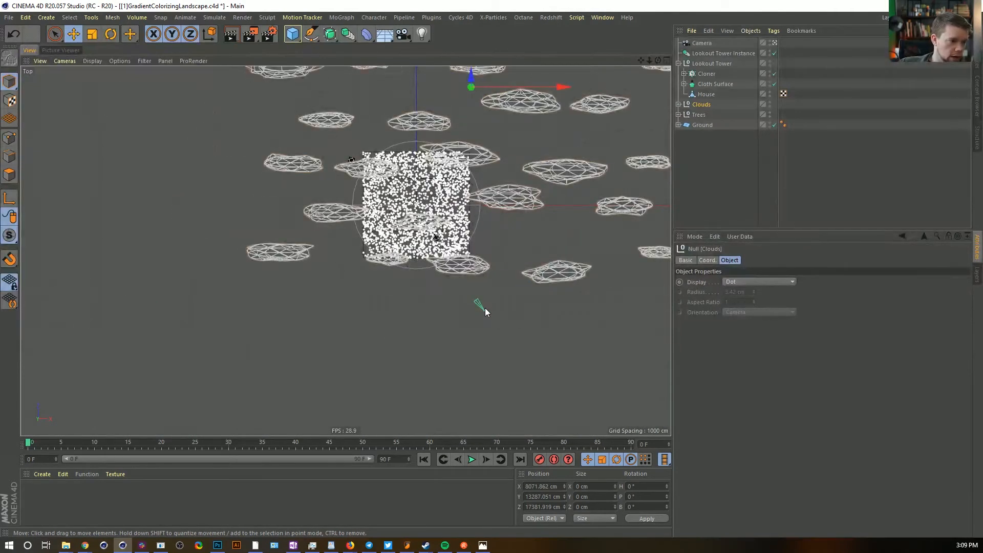
pyautogui.scroll(-5, 490, 184)
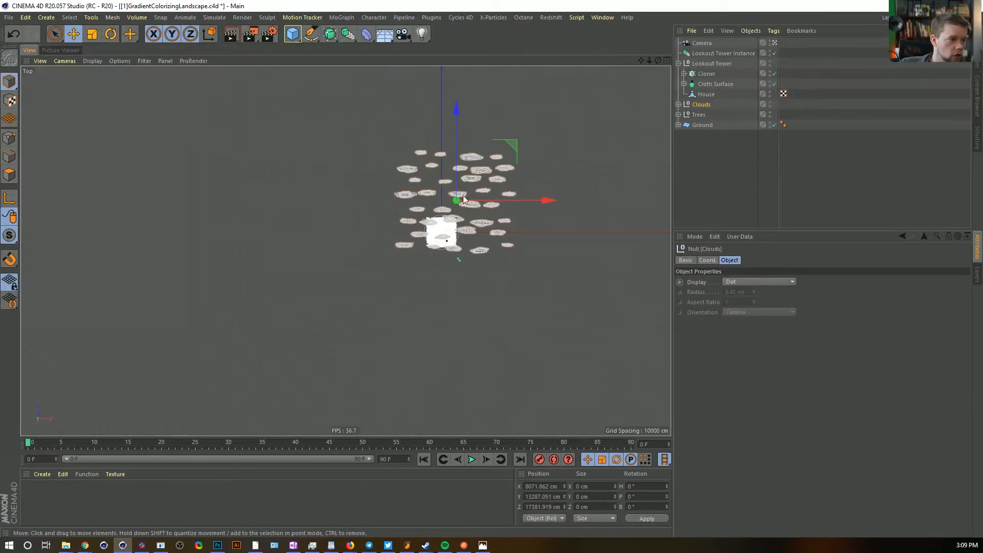
pyautogui.scroll(3, 464, 198)
pyautogui.moveTo(496, 159); pyautogui.dragTo(349, 155)
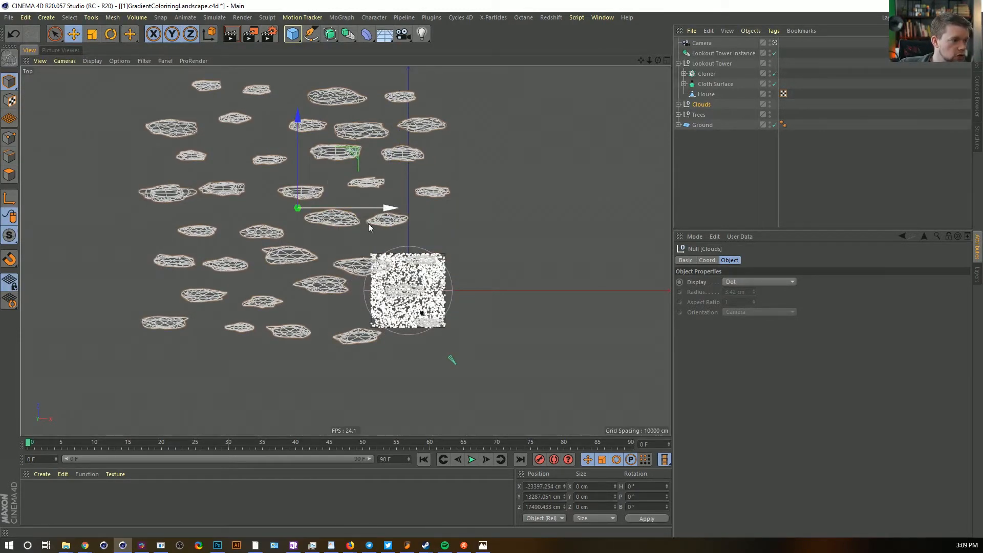
# Rotate the Clouds group to a heading of about 13° in the Top view and return to the Perspective view
pyautogui.press('r')
pyautogui.moveTo(328, 256); pyautogui.dragTo(356, 255)
pyautogui.middleClick(281, 195)
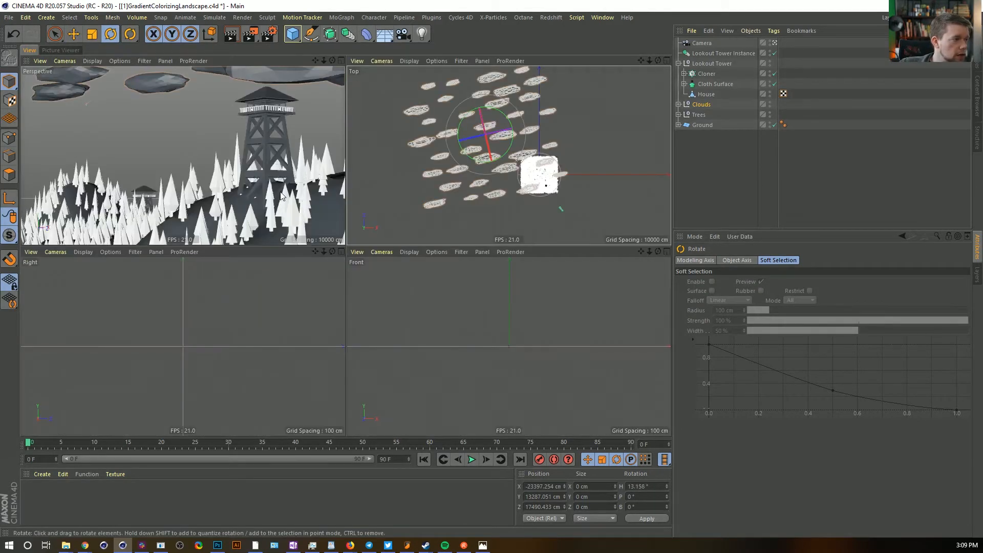
pyautogui.middleClick(280, 185)
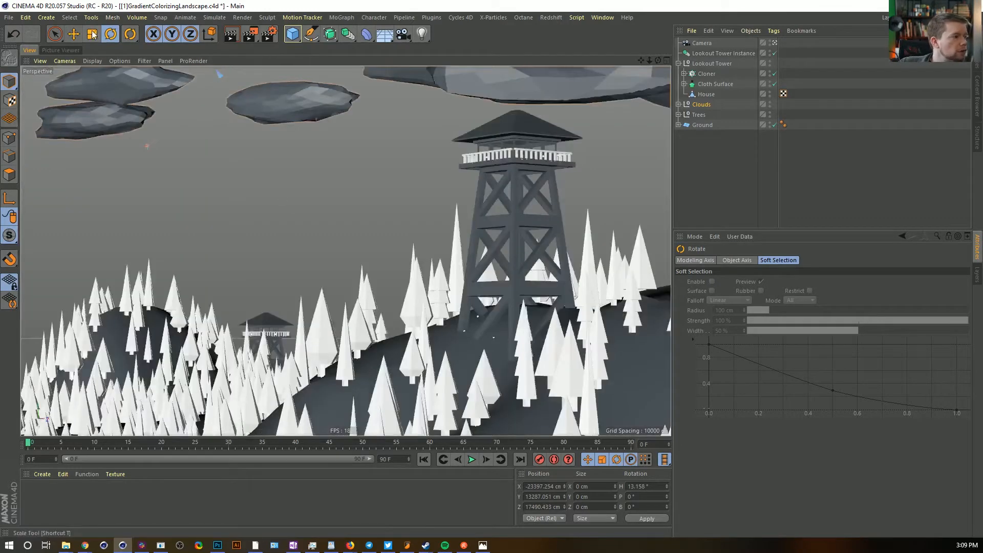
# Lower the Clouds group to about Y 10658 cm and move it back to about X -27284 cm, Z 34114 cm
pyautogui.click(79, 41)
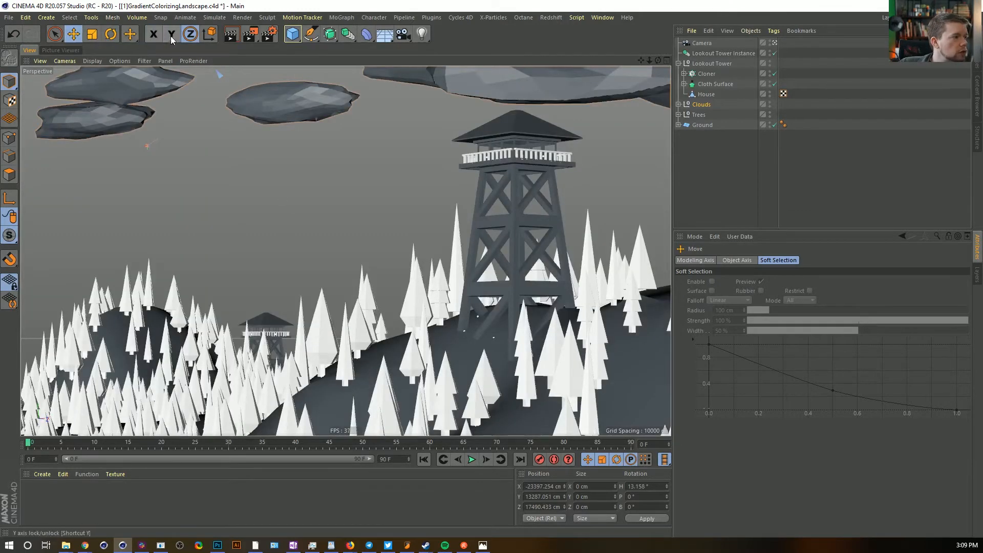
pyautogui.moveTo(320, 149); pyautogui.dragTo(296, 234)
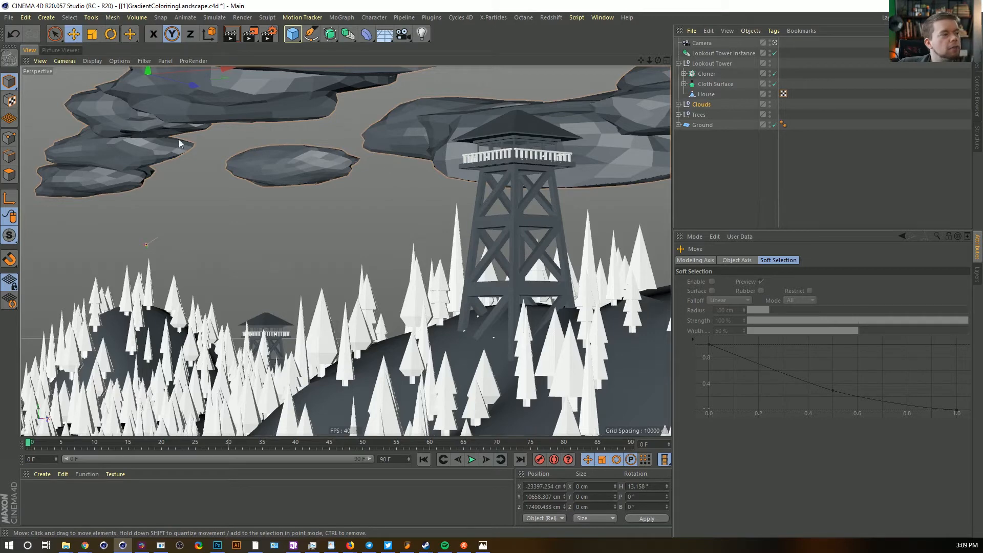
pyautogui.moveTo(189, 88); pyautogui.dragTo(459, 82)
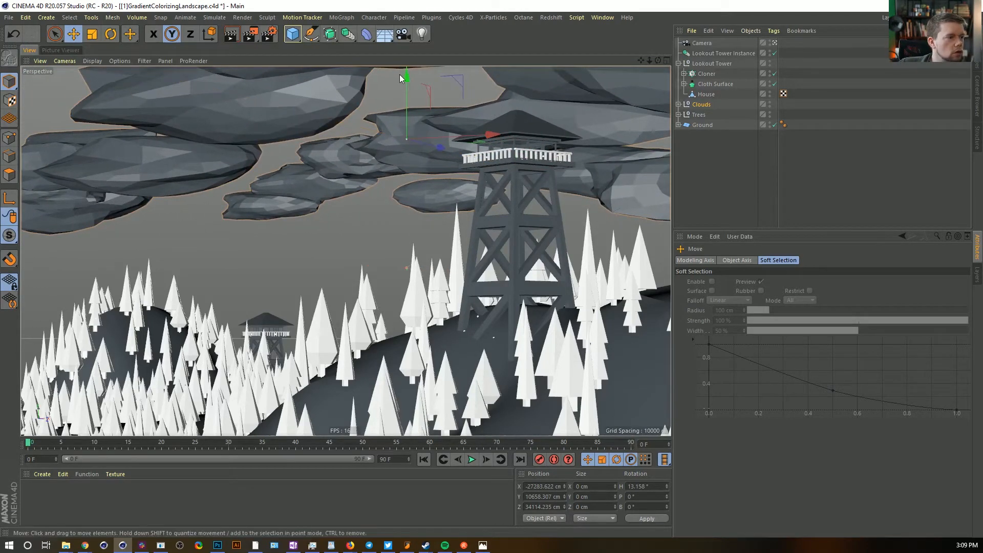
# Enlarge the Cloner Clouds honeycomb array to a size width of about 155699 cm and a size height of about 150869 cm
pyautogui.click(678, 104)
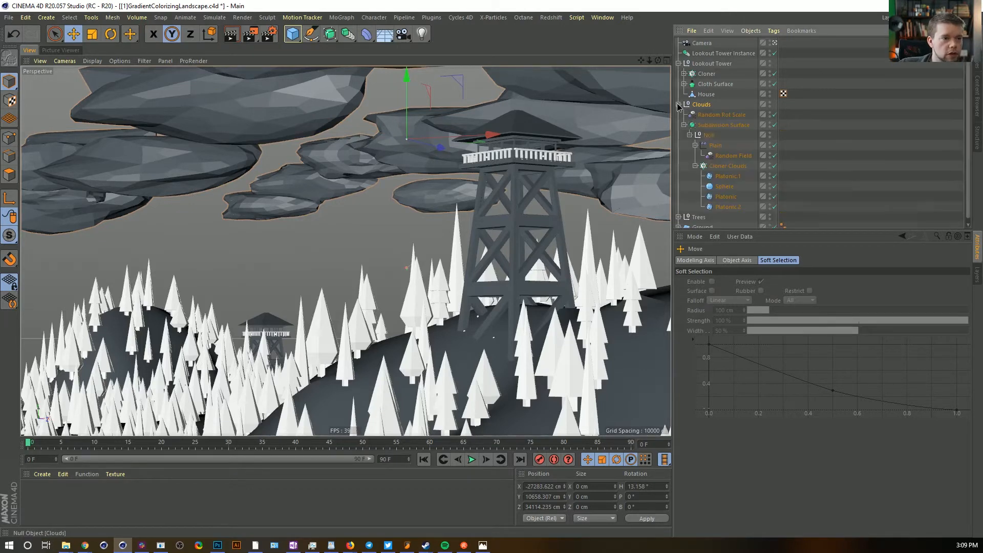
pyautogui.click(727, 168)
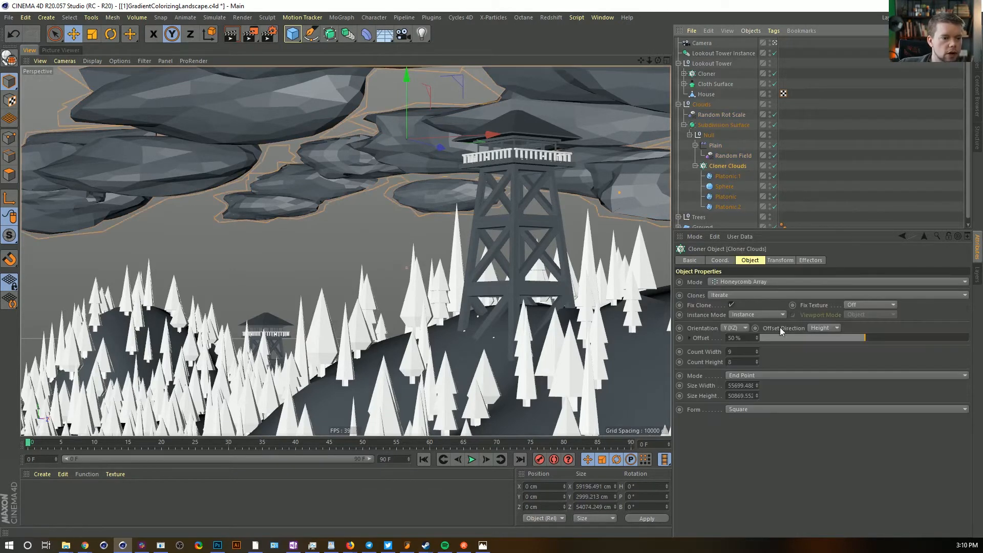
pyautogui.click(727, 386)
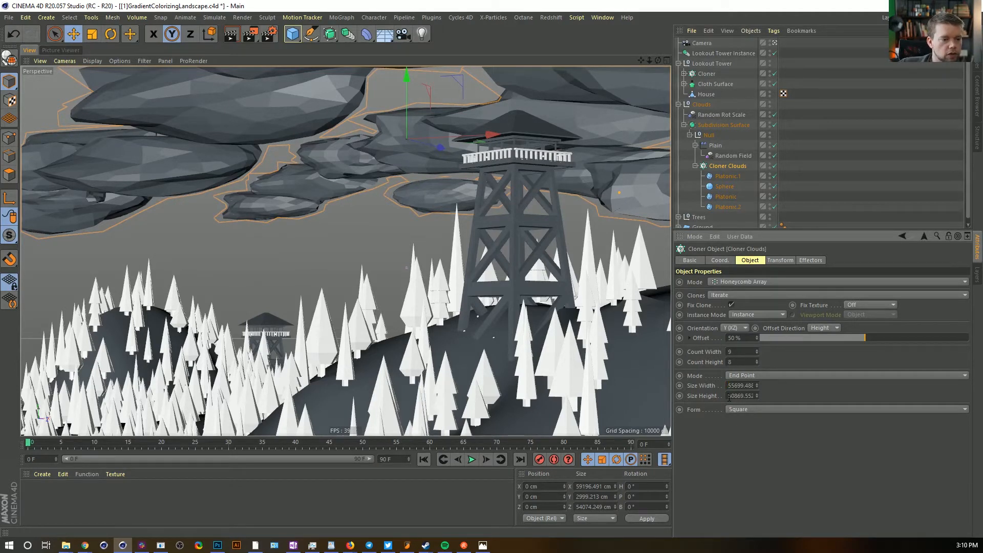
pyautogui.write('1')
pyautogui.press('Return')
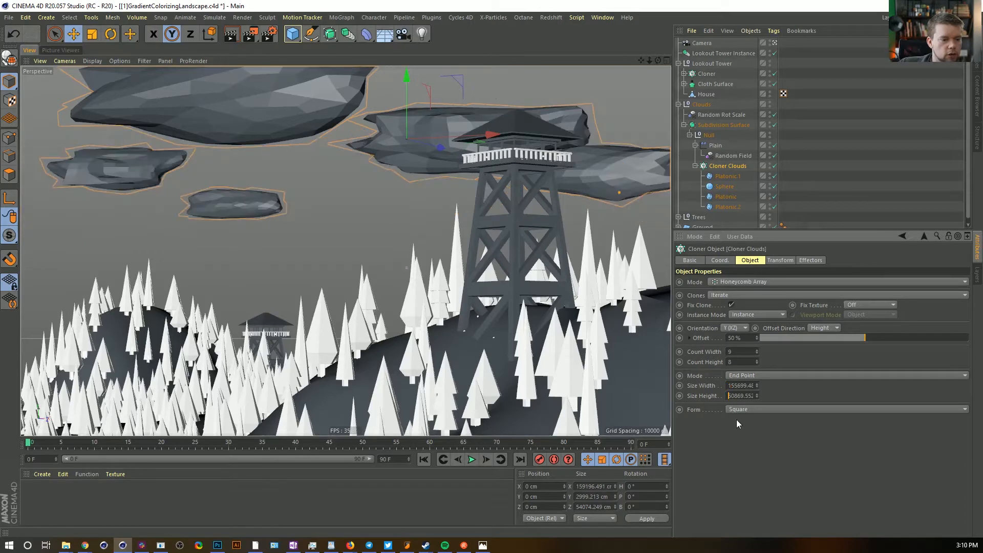
pyautogui.press('Return')
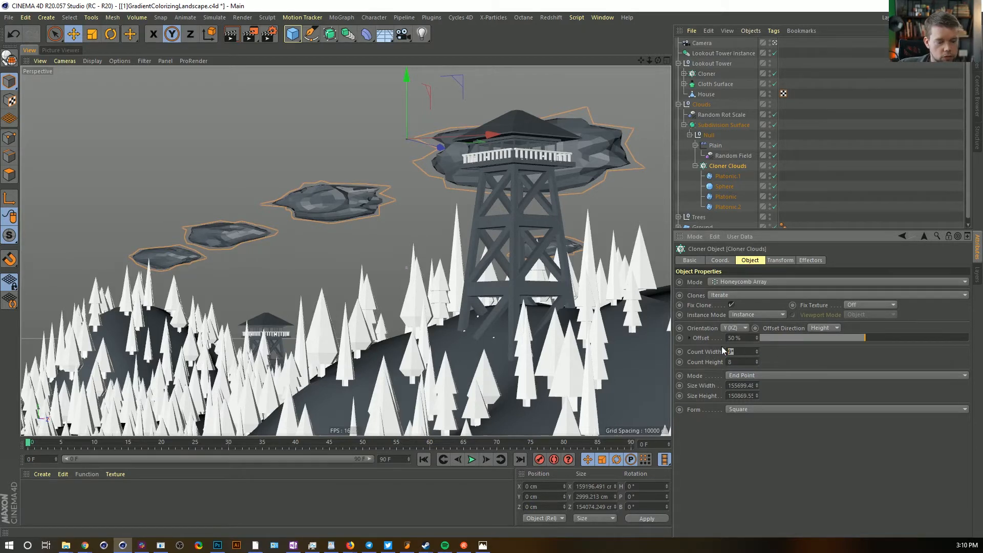
# Set the Cloner Clouds count width to 13 and count height to 12
pyautogui.write('3')
pyautogui.press('Tab')
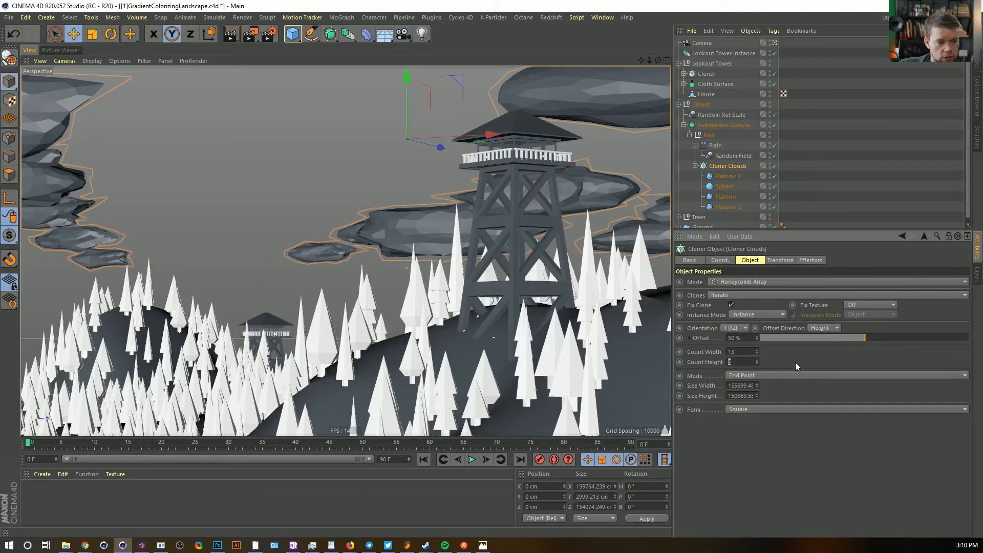
pyautogui.write('12')
pyautogui.press('Return')
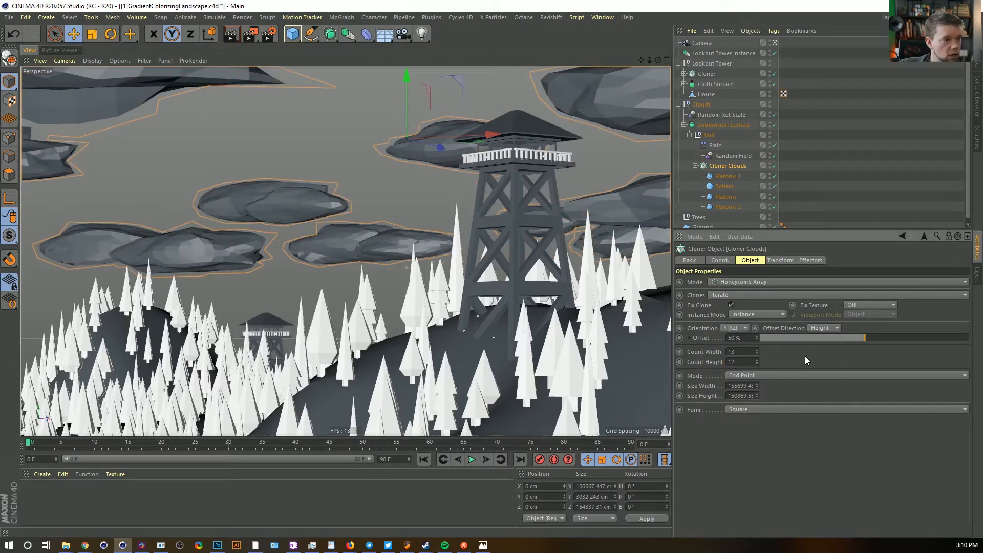
# Adjust the Cloner Clouds count height through values up to 20, settling on 18
pyautogui.click(756, 360)
pyautogui.click(756, 360)
pyautogui.click(756, 360)
pyautogui.click(756, 359)
pyautogui.click(756, 360)
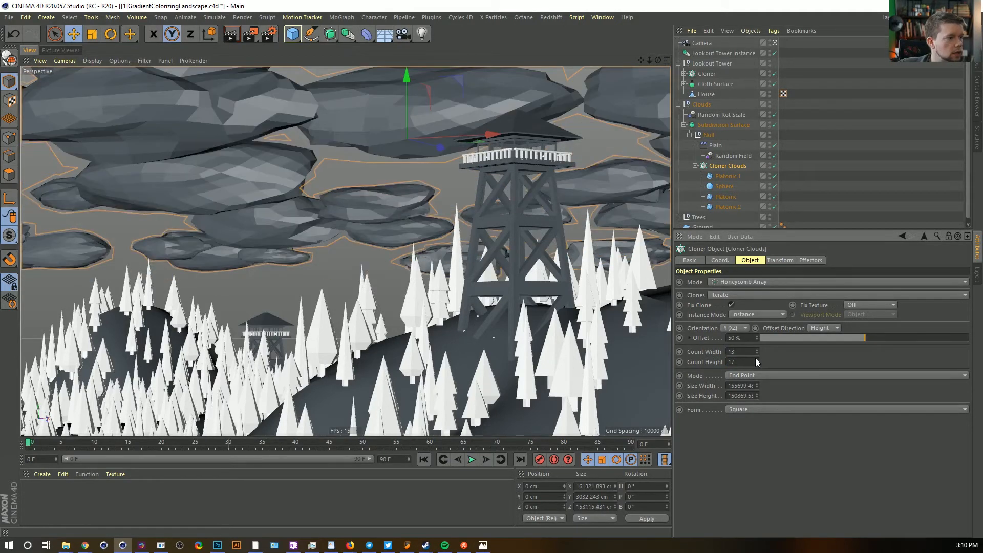
pyautogui.click(756, 360)
pyautogui.click(756, 360)
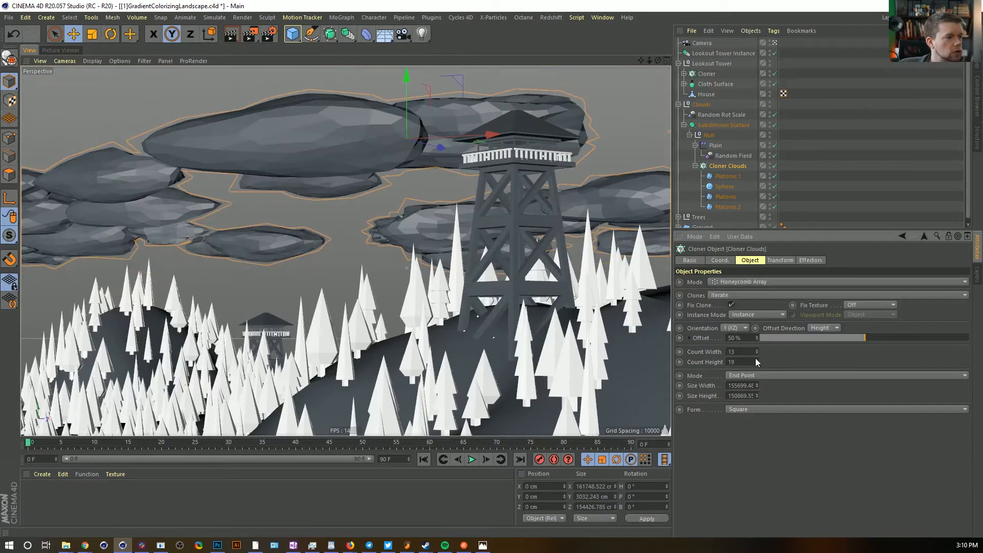
pyautogui.click(756, 360)
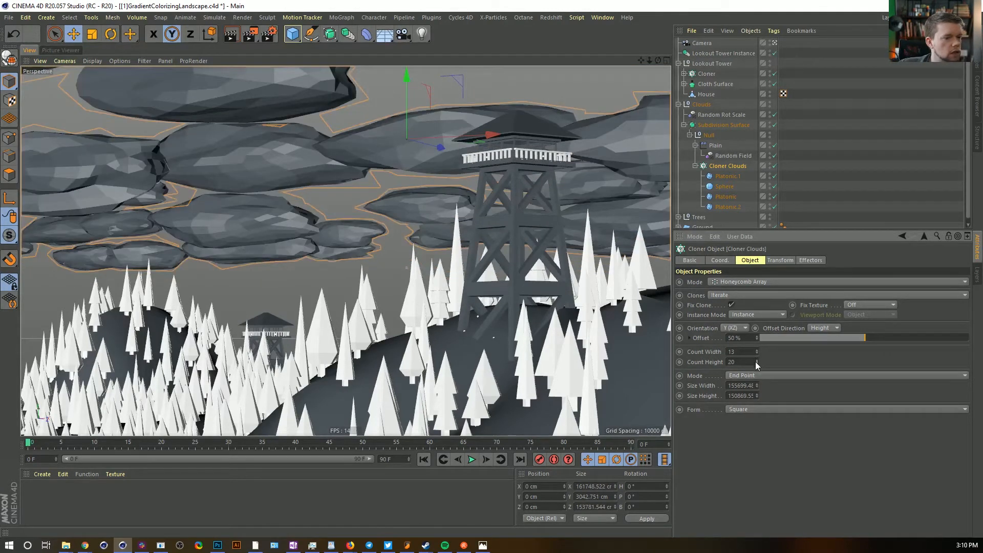
pyautogui.click(756, 363)
pyautogui.click(756, 364)
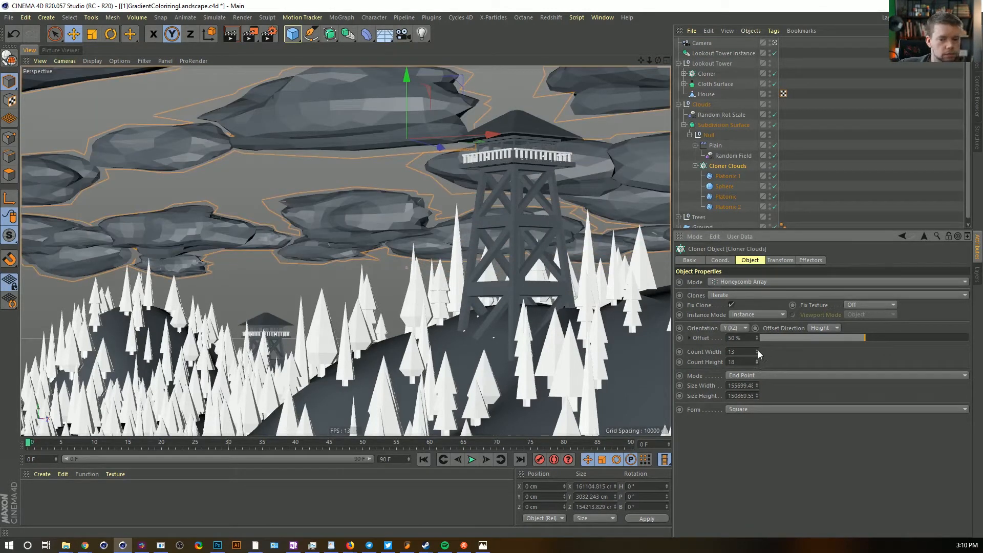
# Try a count width of 15 on Cloner Clouds and restore it to 13
pyautogui.click(757, 350)
pyautogui.click(758, 350)
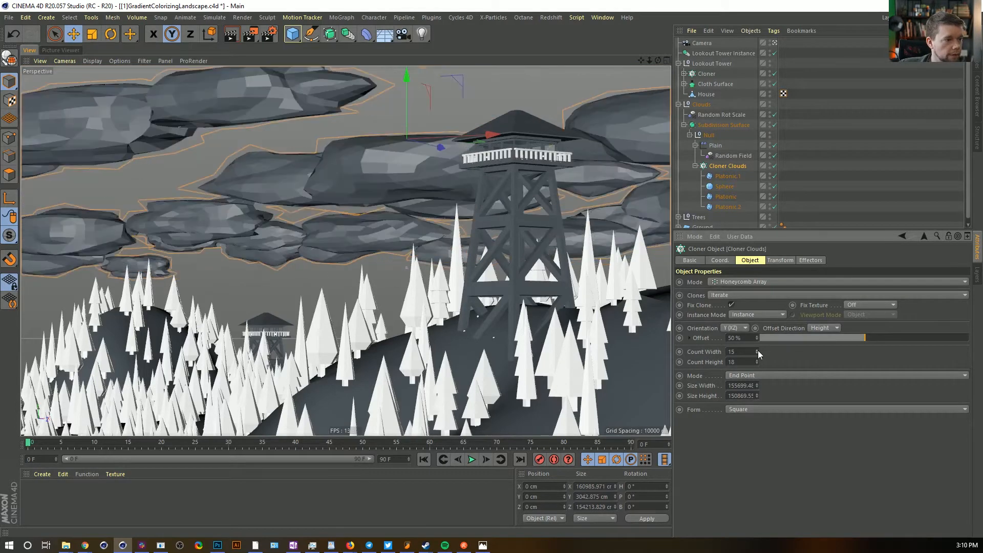
pyautogui.click(757, 353)
pyautogui.click(757, 353)
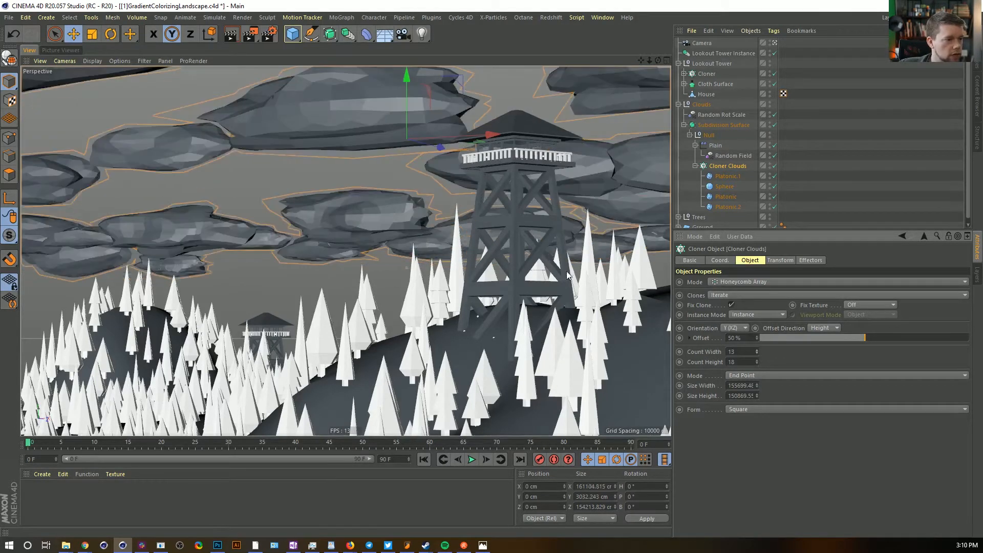
# Reposition Cloner Clouds to about X -4404, Y 1140, Z 6192 cm, deselect it, and save the project
pyautogui.moveTo(444, 151); pyautogui.dragTo(405, 177)
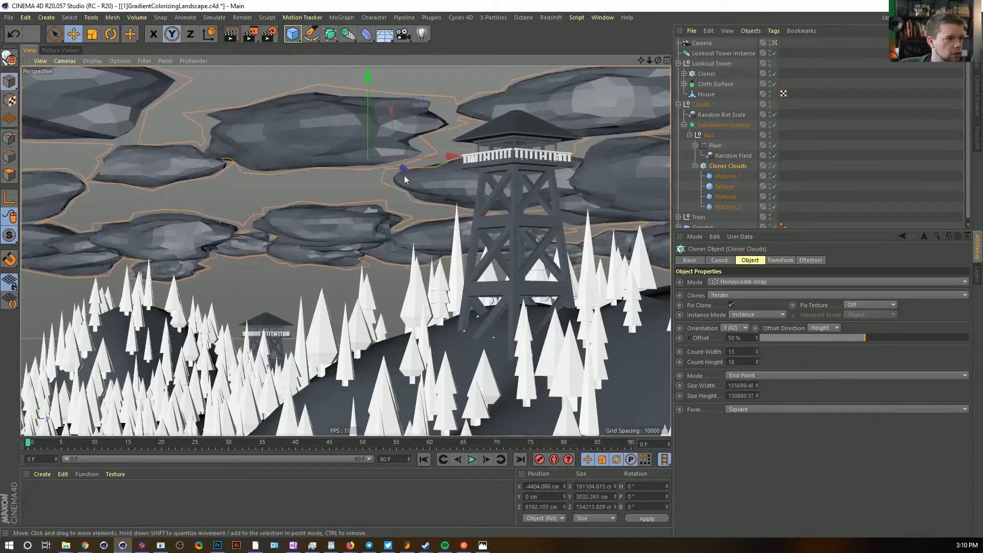
pyautogui.moveTo(368, 93)
pyautogui.mouseDown()
pyautogui.moveTo(369, 104)
pyautogui.moveTo(380, 81)
pyautogui.mouseUp()
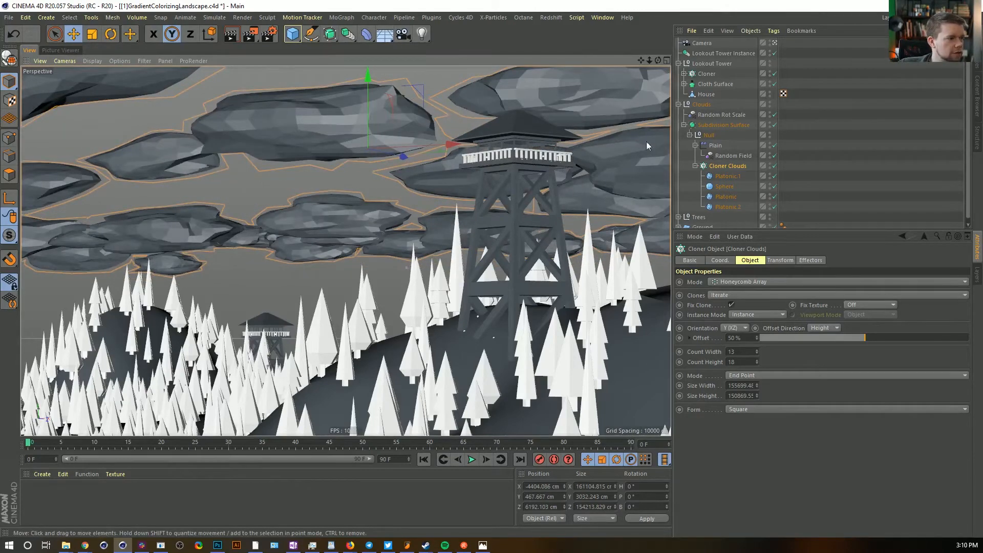
pyautogui.moveTo(373, 80); pyautogui.dragTo(381, 65)
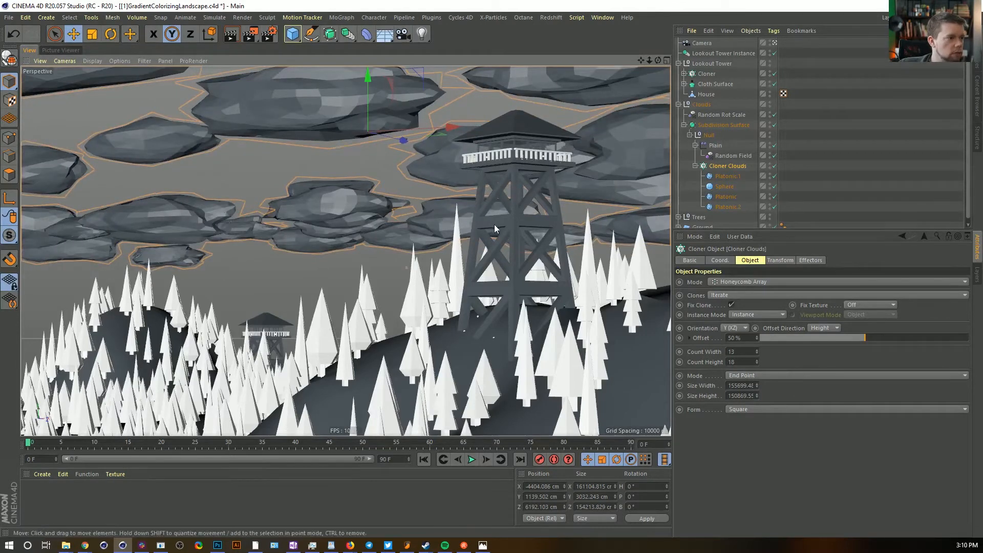
pyautogui.click(348, 146)
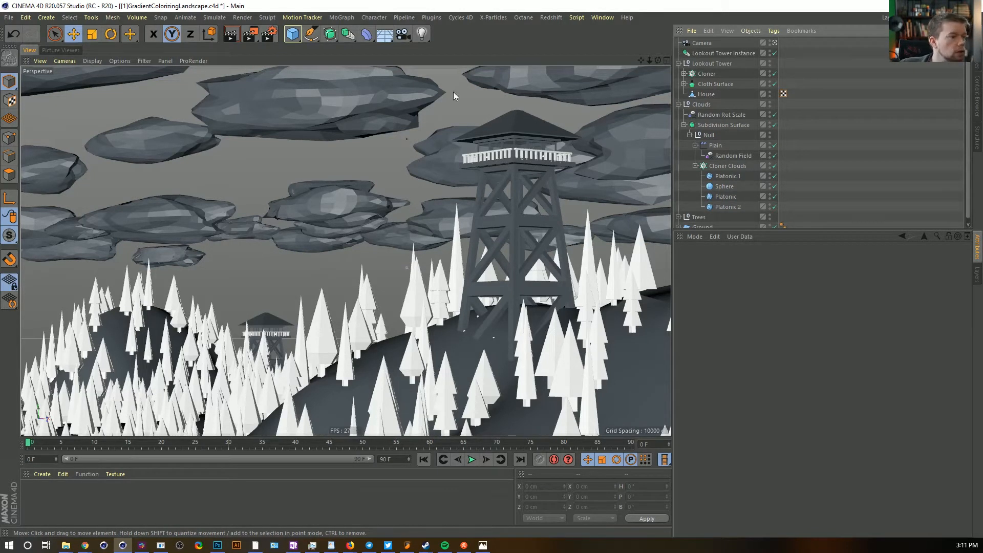
pyautogui.hotkey('ctrl', 's')
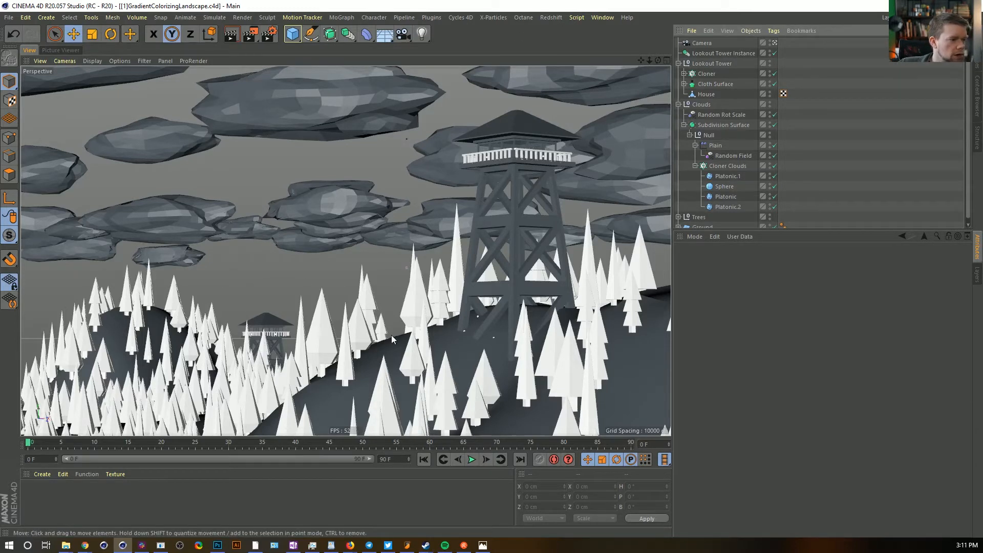
# Collapse the Clouds group and duplicate the Ground plane directly below the original in the object hierarchy
pyautogui.click(678, 104)
pyautogui.click(709, 125)
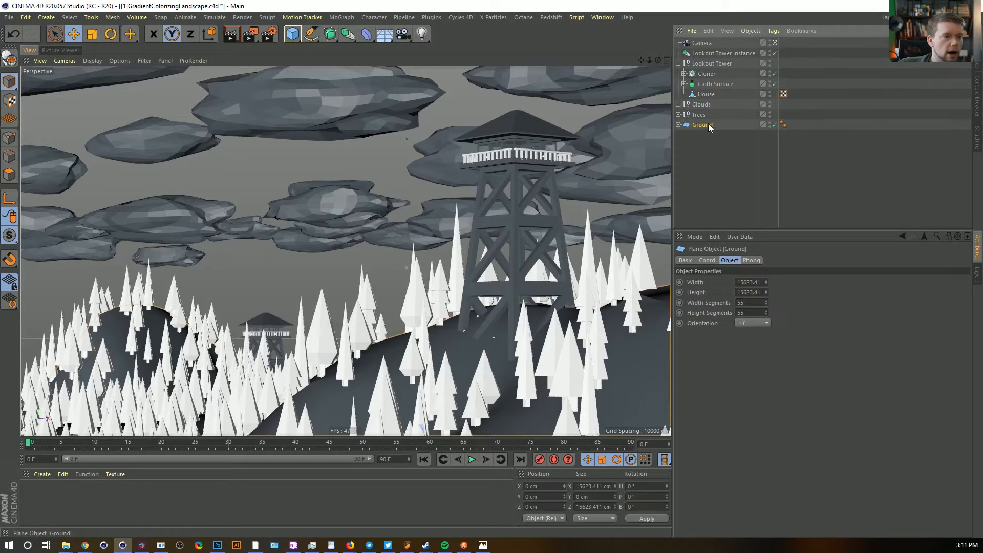
pyautogui.keyDown('ctrl'); pyautogui.moveTo(713, 163); pyautogui.dragTo(700, 135); pyautogui.keyUp('ctrl')
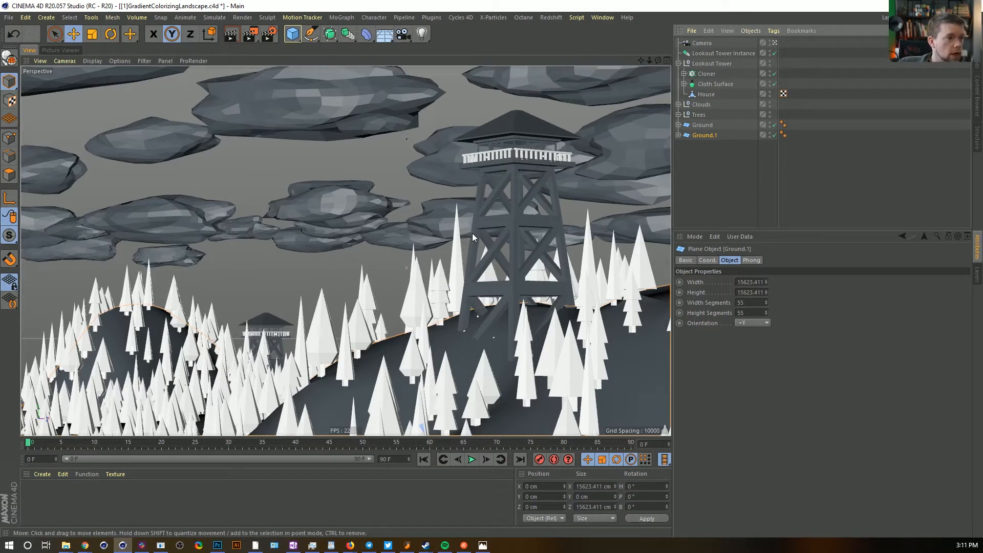
# Leave the camera view and uniformly scale the duplicated ground plane up to about 50417 cm
pyautogui.click(773, 43)
pyautogui.keyDown('alt'); pyautogui.moveTo(450, 235); pyautogui.dragTo(459, 290); pyautogui.keyUp('alt')
pyautogui.keyDown('alt'); pyautogui.moveTo(459, 290); pyautogui.dragTo(221, 328, button='right'); pyautogui.keyUp('alt')
pyautogui.keyDown('alt'); pyautogui.moveTo(344, 250); pyautogui.dragTo(263, 318); pyautogui.keyUp('alt')
pyautogui.keyDown('alt'); pyautogui.moveTo(333, 297); pyautogui.dragTo(357, 336); pyautogui.keyUp('alt')
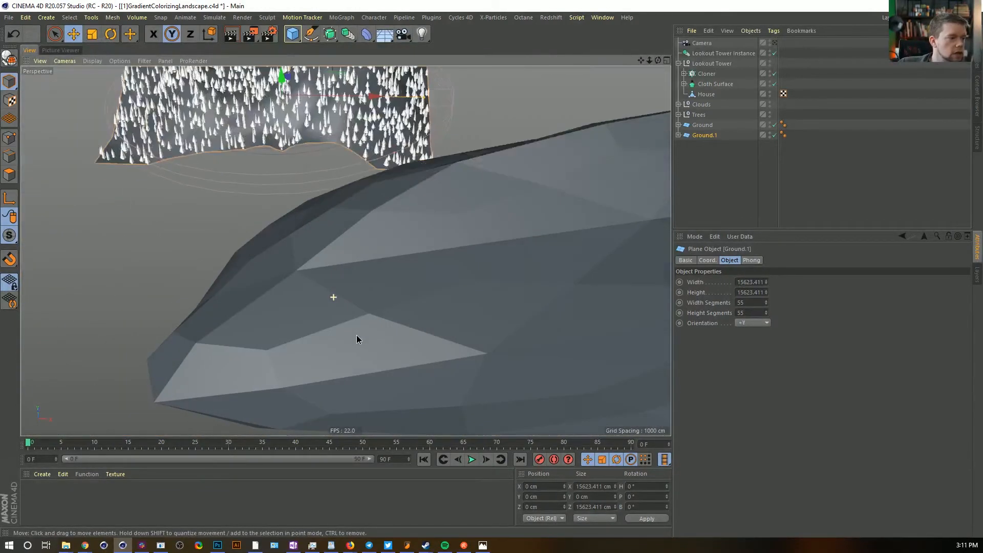
pyautogui.keyDown('alt'); pyautogui.moveTo(351, 141); pyautogui.dragTo(415, 345, button='middle'); pyautogui.keyUp('alt')
pyautogui.press('t')
pyautogui.moveTo(236, 379)
pyautogui.mouseDown()
pyautogui.moveTo(403, 313)
pyautogui.moveTo(982, 312)
pyautogui.mouseUp()
pyautogui.moveTo(388, 255)
pyautogui.keyDown('alt'); pyautogui.mouseDown()
pyautogui.moveTo(368, 235)
pyautogui.moveTo(374, 246)
pyautogui.mouseUp(); pyautogui.keyUp('alt')
# Expand the duplicated ground, select its Displacer, and switch the Cylinder Field object off and back on to compare the terrain
pyautogui.click(678, 135)
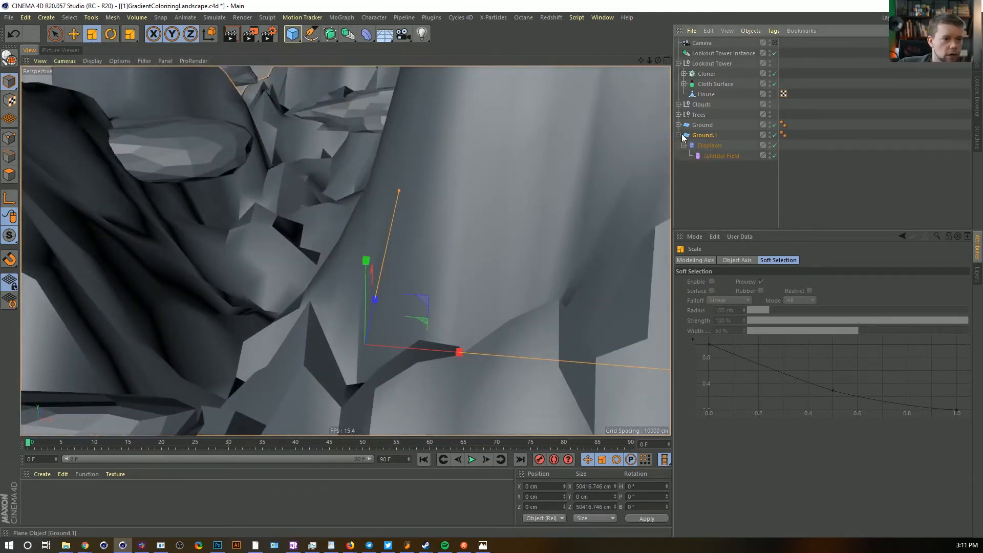
pyautogui.click(710, 146)
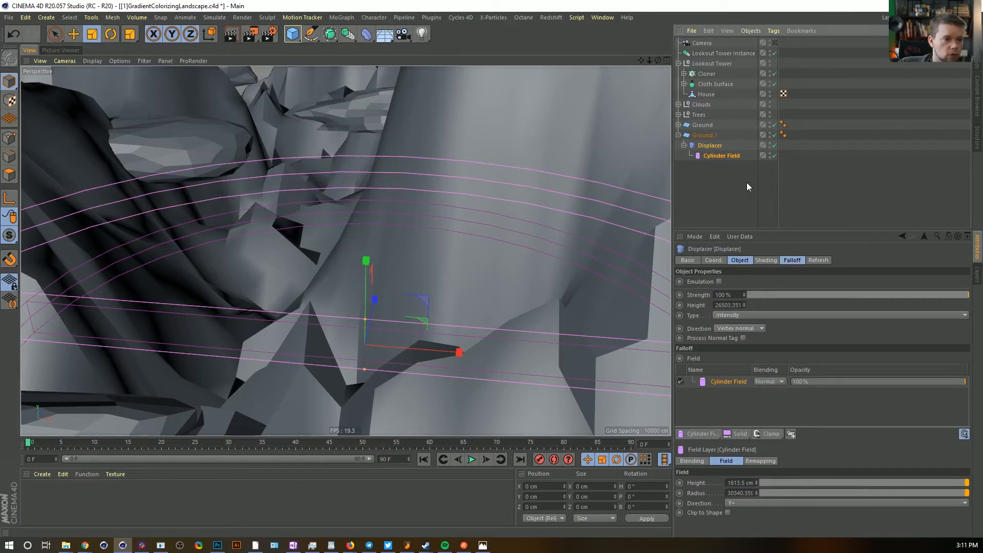
pyautogui.click(773, 155)
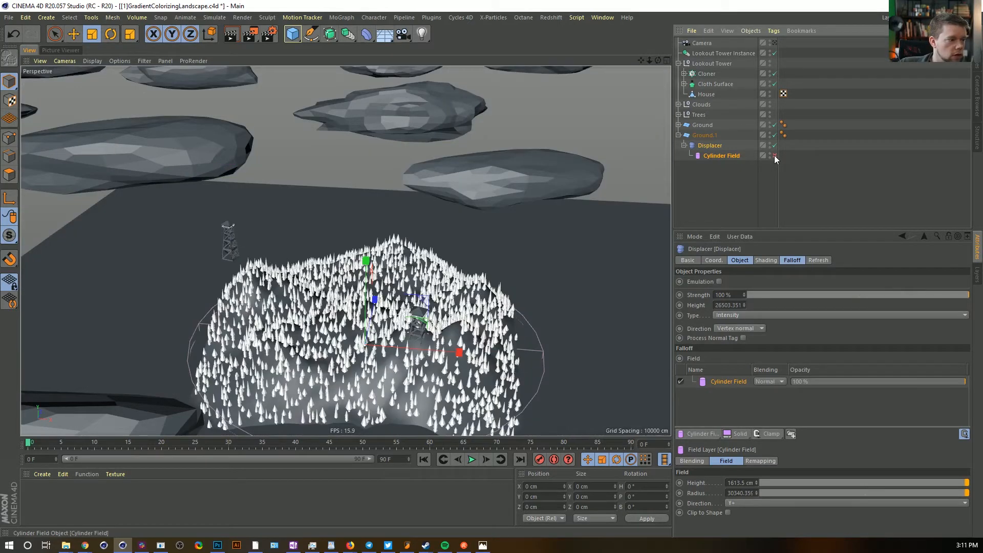
pyautogui.keyDown('alt'); pyautogui.moveTo(550, 229); pyautogui.dragTo(323, 265); pyautogui.keyUp('alt')
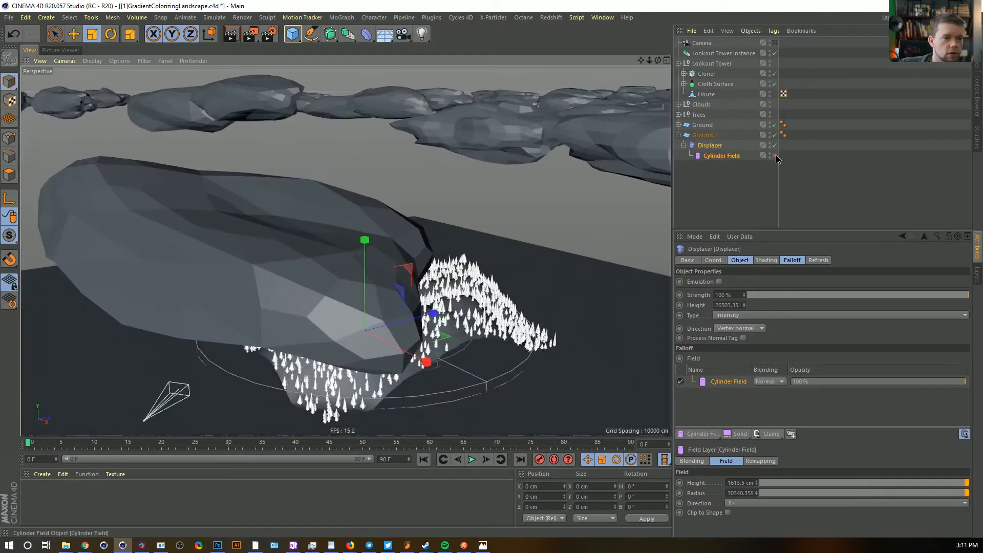
pyautogui.click(774, 155)
# Temporarily disable the Cylinder Field layer in the Displacer's falloff, examine the terrain without it, and enable the layer again
pyautogui.click(793, 260)
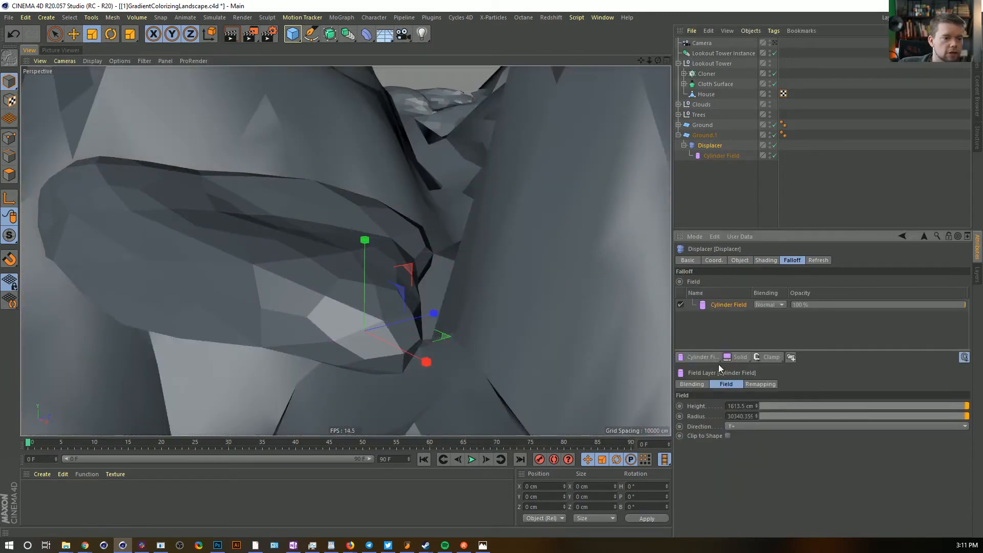
pyautogui.click(680, 304)
pyautogui.keyDown('alt'); pyautogui.moveTo(470, 237); pyautogui.dragTo(314, 253); pyautogui.keyUp('alt')
pyautogui.keyDown('alt'); pyautogui.moveTo(314, 254); pyautogui.dragTo(489, 237, button='right'); pyautogui.keyUp('alt')
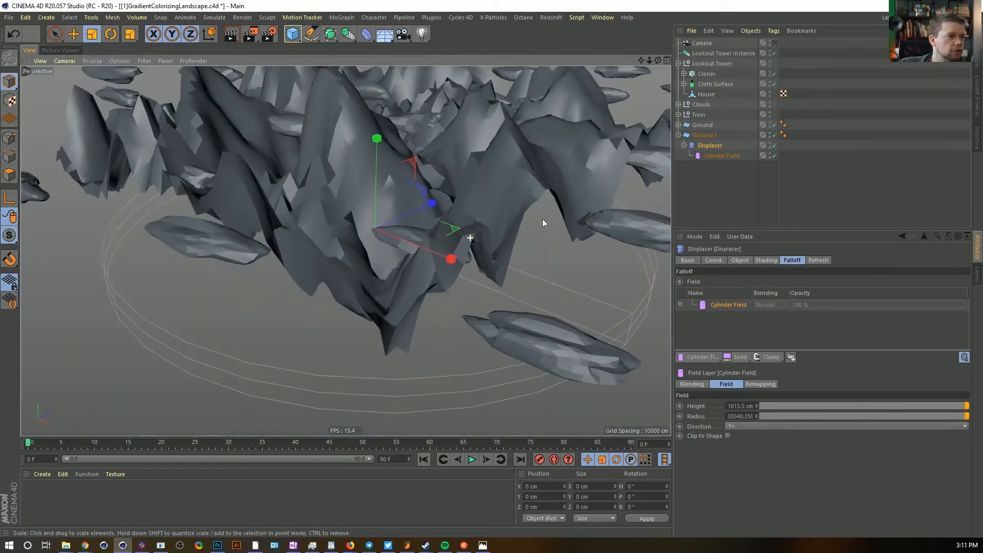
pyautogui.keyDown('alt'); pyautogui.moveTo(506, 177); pyautogui.dragTo(535, 286, button='middle'); pyautogui.keyUp('alt')
pyautogui.keyDown('alt'); pyautogui.moveTo(471, 229); pyautogui.dragTo(471, 251); pyautogui.keyUp('alt')
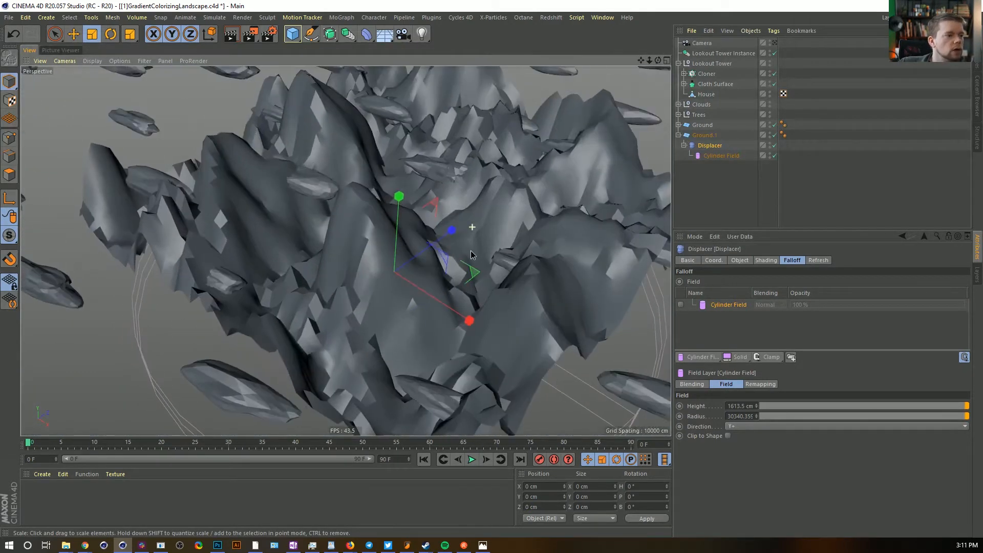
pyautogui.click(680, 304)
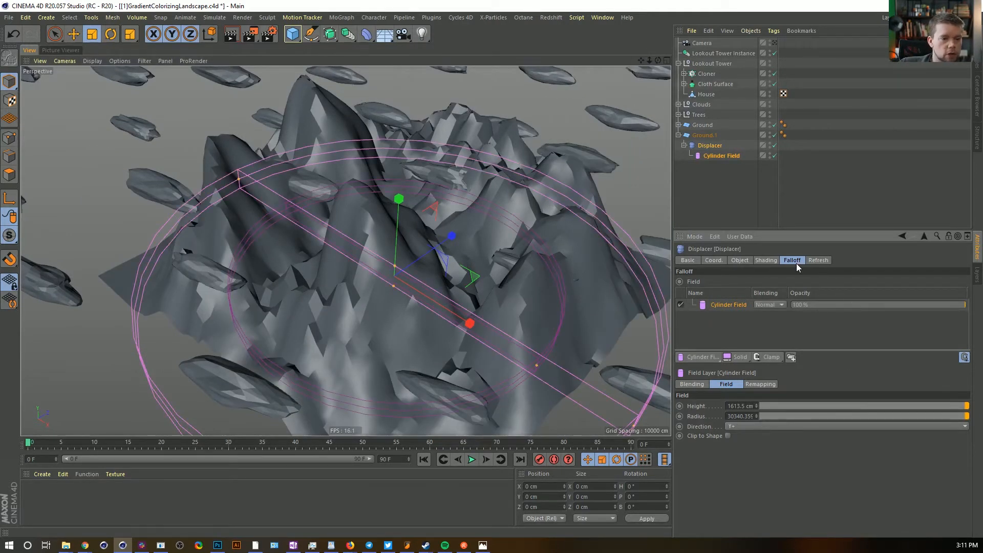
# Invert the Cylinder Field's remapping and set its inner offset to 26 %
pyautogui.click(760, 385)
pyautogui.click(960, 467)
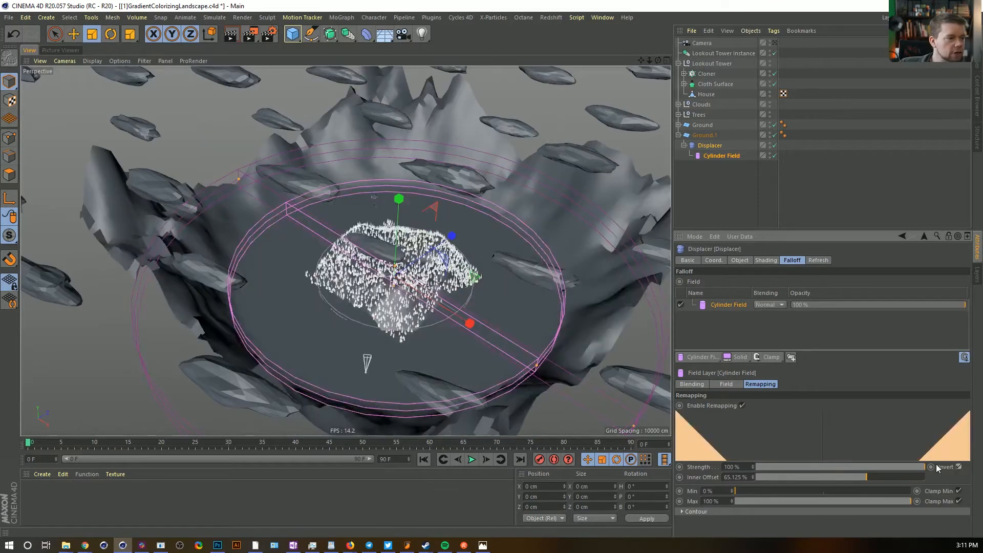
pyautogui.moveTo(847, 480); pyautogui.dragTo(800, 478)
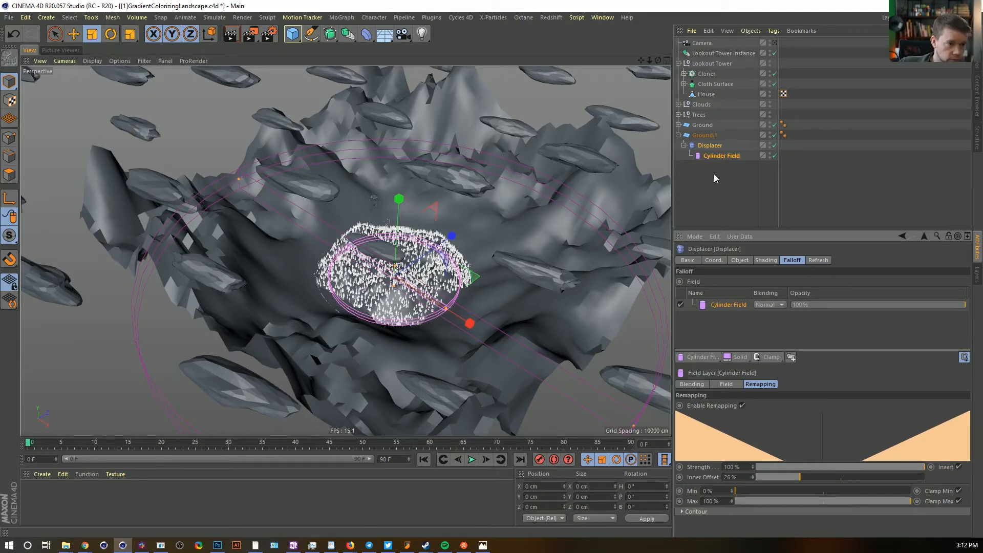
# Set the Global Scale of the Displacer's noise shader to 200000 % and return to the scene camera
pyautogui.click(715, 147)
pyautogui.click(766, 261)
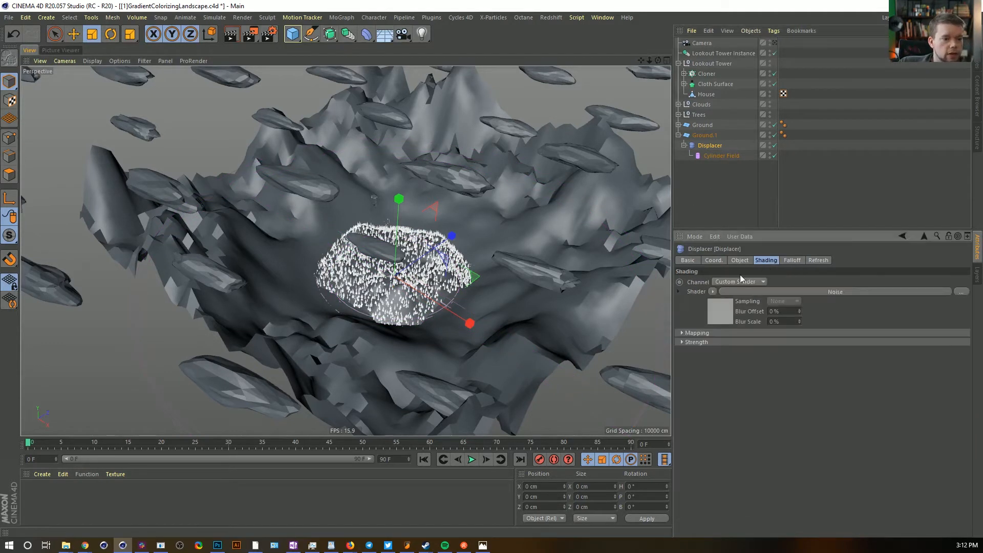
pyautogui.click(728, 320)
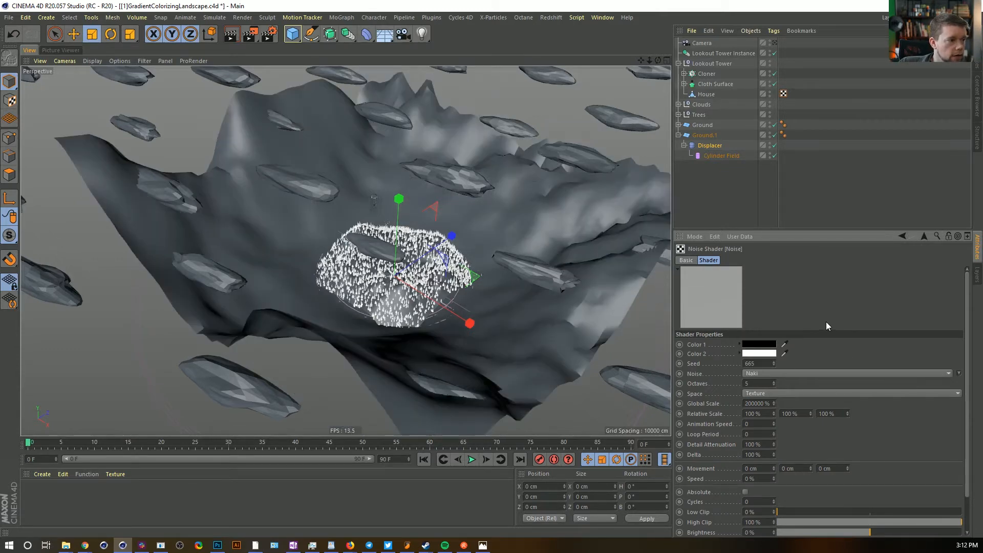
pyautogui.keyDown('alt'); pyautogui.moveTo(427, 212); pyautogui.dragTo(422, 207); pyautogui.keyUp('alt')
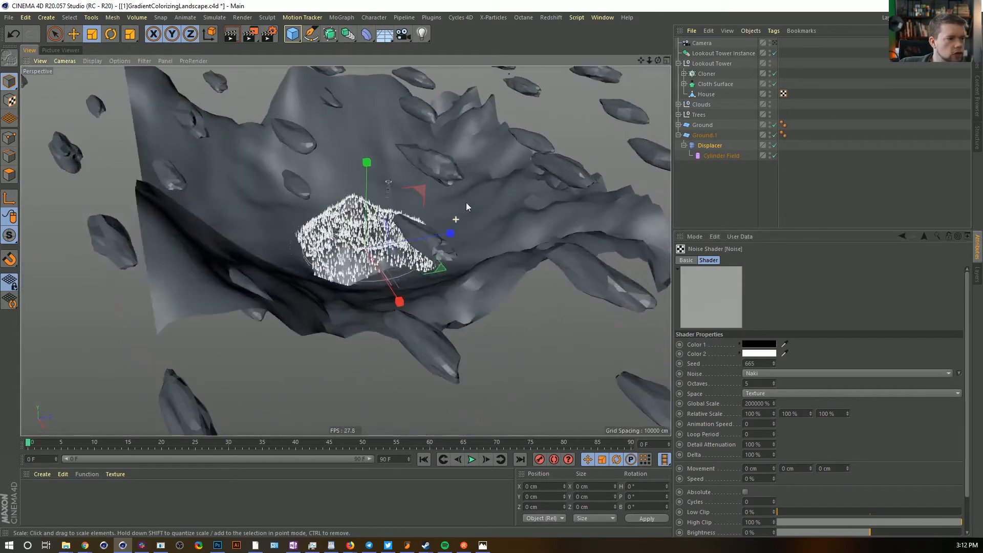
pyautogui.click(774, 43)
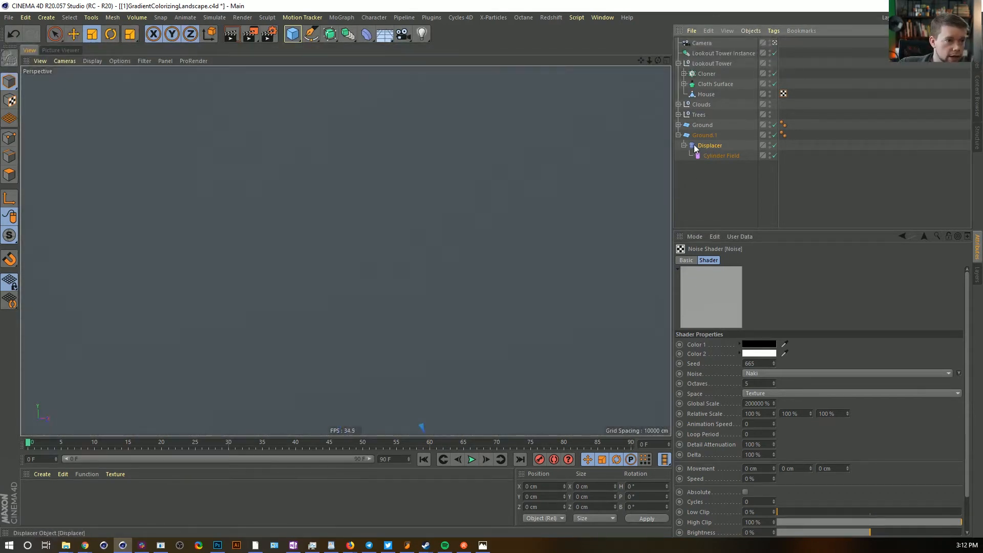
# Move the Cylinder Field in the top view to about X 2673, Z -6181 cm, and return to the camera view
pyautogui.middleClick(610, 156)
pyautogui.middleClick(609, 156)
pyautogui.scroll(-5, 472, 301)
pyautogui.keyDown('alt'); pyautogui.moveTo(453, 340); pyautogui.dragTo(444, 276, button='middle'); pyautogui.keyUp('alt')
pyautogui.keyDown('alt'); pyautogui.moveTo(445, 271); pyautogui.dragTo(510, 231, button='right'); pyautogui.keyUp('alt')
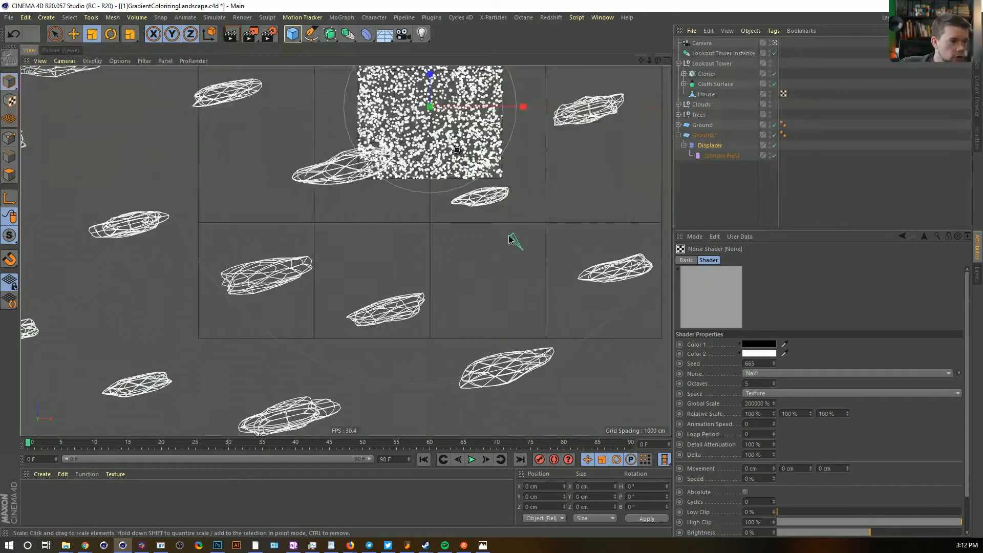
pyautogui.keyDown('alt'); pyautogui.moveTo(511, 231); pyautogui.dragTo(484, 229, button='middle'); pyautogui.keyUp('alt')
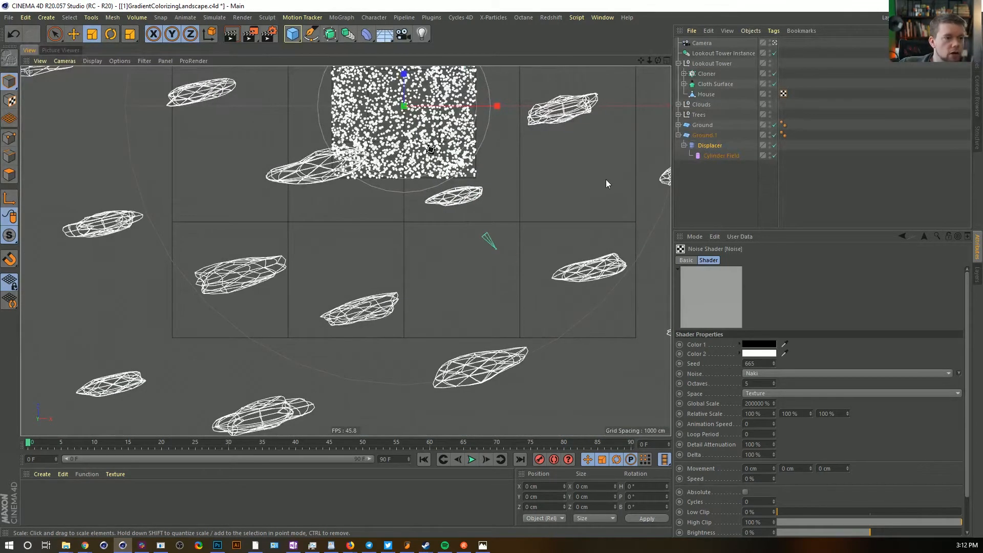
pyautogui.click(721, 156)
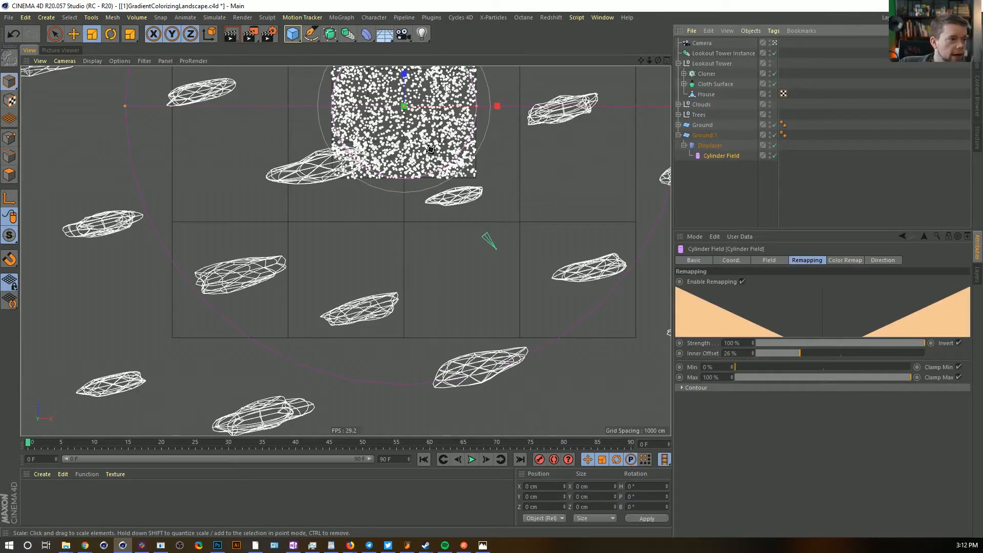
pyautogui.keyDown('alt'); pyautogui.moveTo(445, 89); pyautogui.dragTo(456, 117, button='middle'); pyautogui.keyUp('alt')
pyautogui.press('e')
pyautogui.moveTo(470, 80); pyautogui.dragTo(495, 138)
pyautogui.middleClick(307, 130)
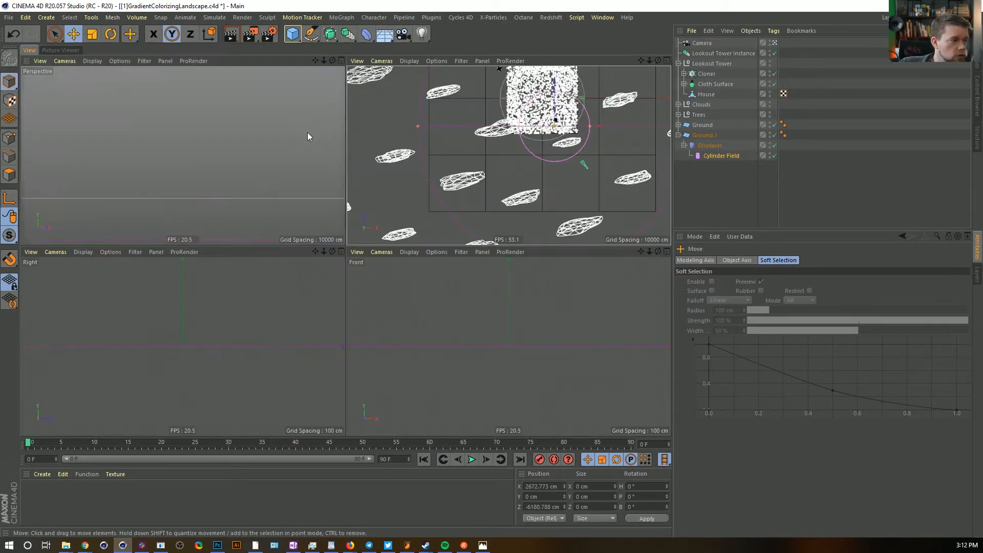
pyautogui.middleClick(290, 146)
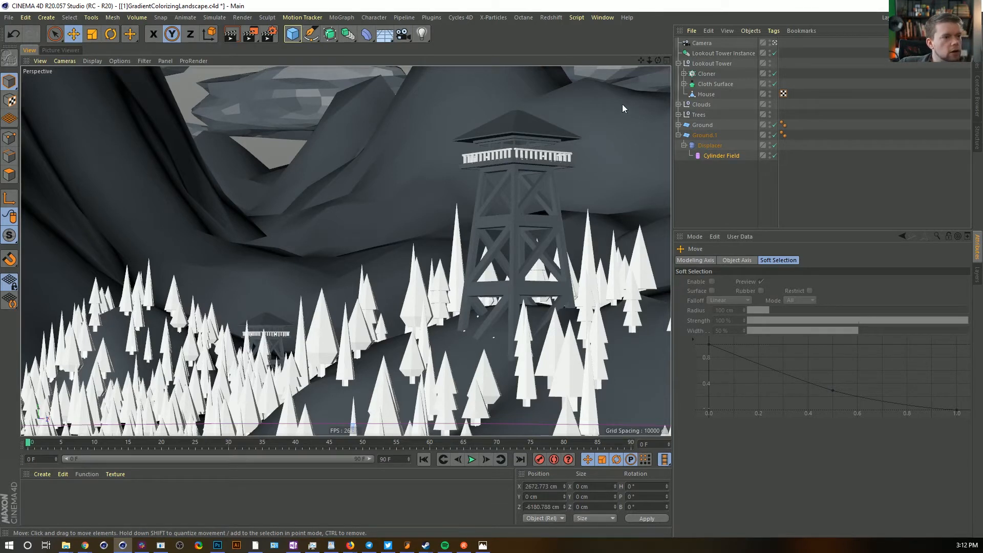
# Try lower Displacer heights of about 19052 and 17359 cm on the duplicated ground, and undo the height change
pyautogui.click(716, 146)
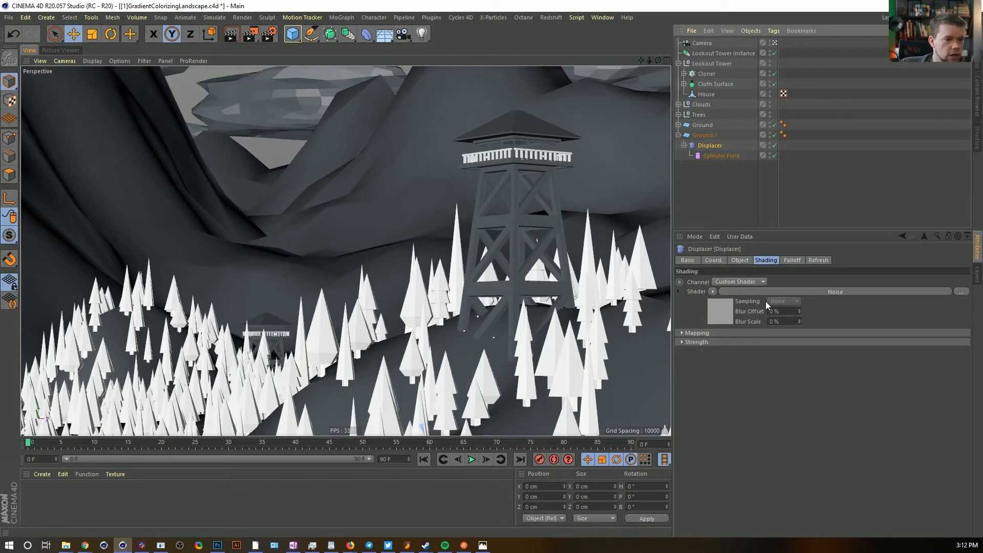
pyautogui.click(739, 260)
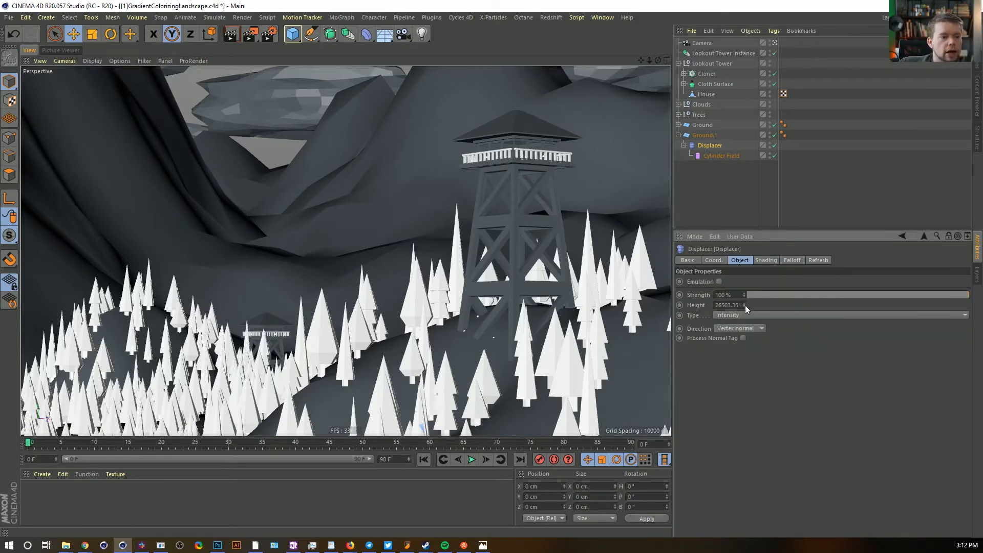
pyautogui.moveTo(743, 305); pyautogui.dragTo(744, 486)
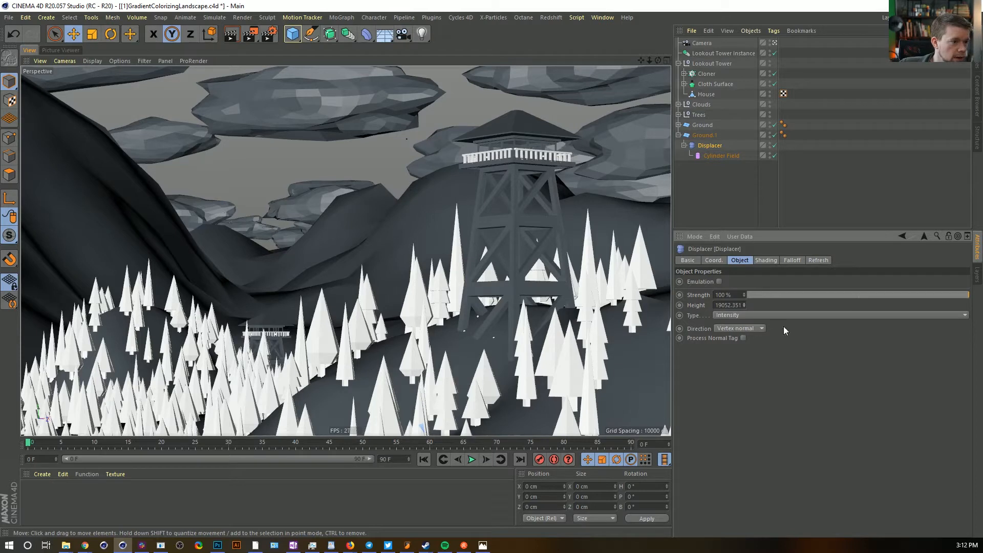
pyautogui.moveTo(743, 306); pyautogui.dragTo(744, 344)
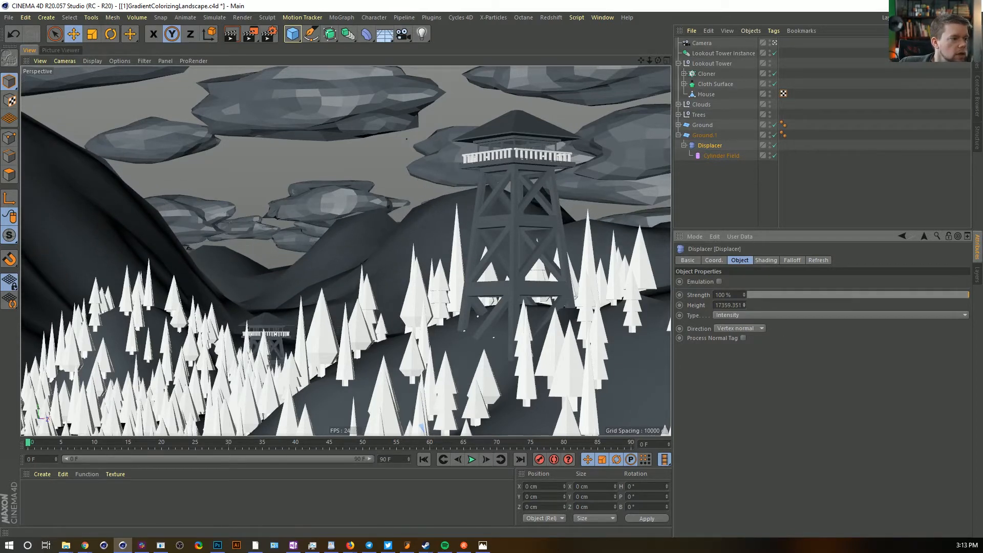
pyautogui.hotkey('ctrl', 'z')
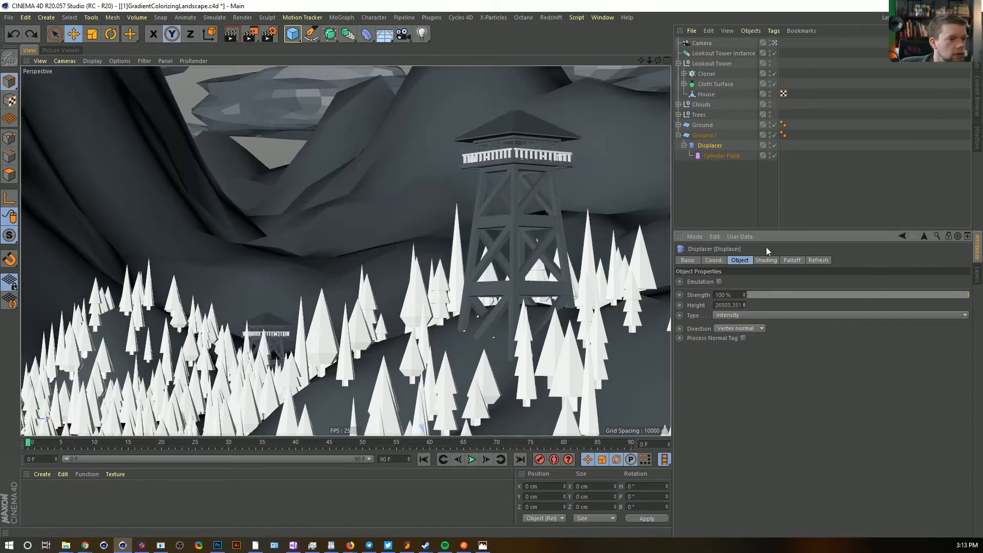
# Set the Displacer's height to about 23331 cm and reframe the scene camera to look up at the lookout tower
pyautogui.moveTo(744, 304); pyautogui.dragTo(744, 330)
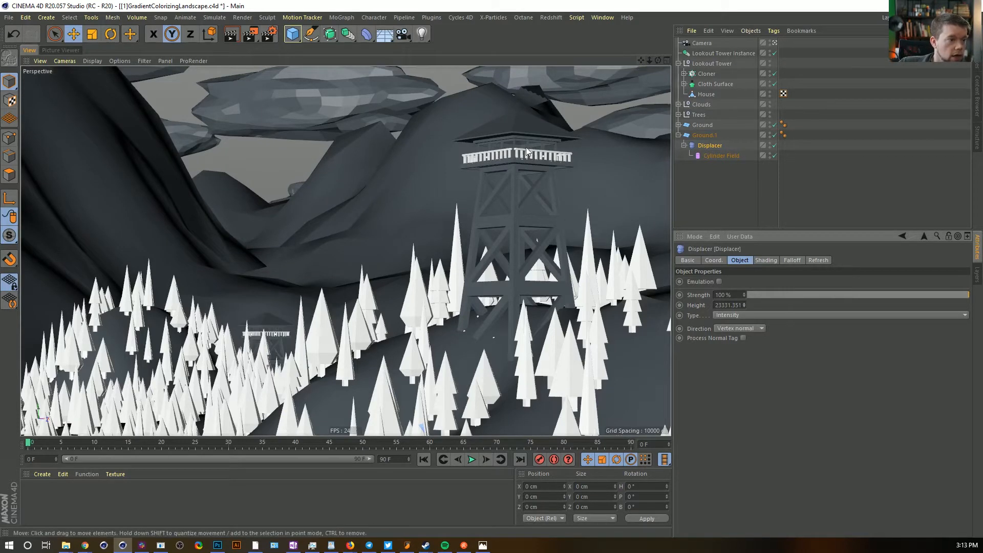
pyautogui.keyDown('alt'); pyautogui.moveTo(518, 129); pyautogui.dragTo(517, 125); pyautogui.keyUp('alt')
pyautogui.keyDown('alt'); pyautogui.moveTo(517, 227); pyautogui.dragTo(521, 214); pyautogui.keyUp('alt')
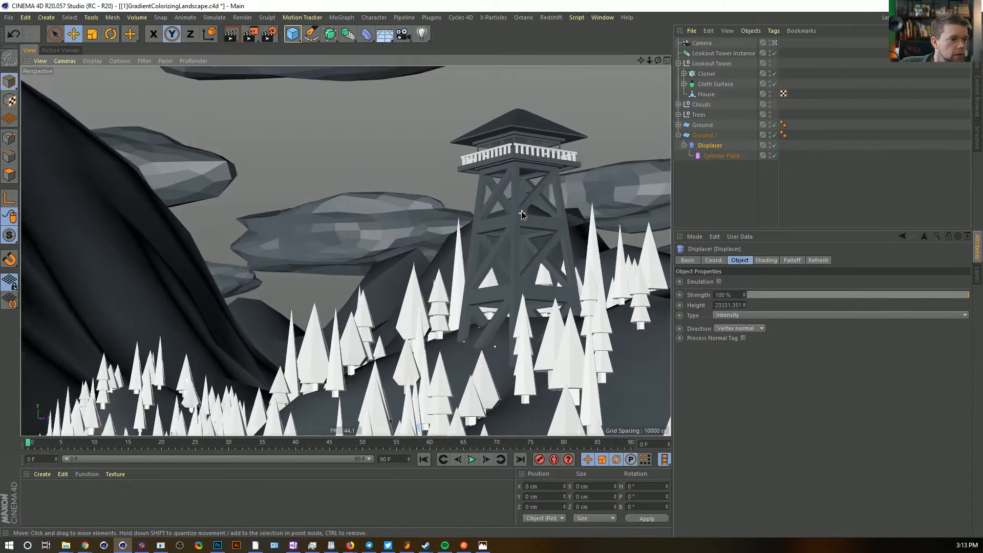
# Select the Clouds group and move it to about X -33741, Y 12230, Z 34707 cm
pyautogui.click(406, 222)
pyautogui.click(681, 105)
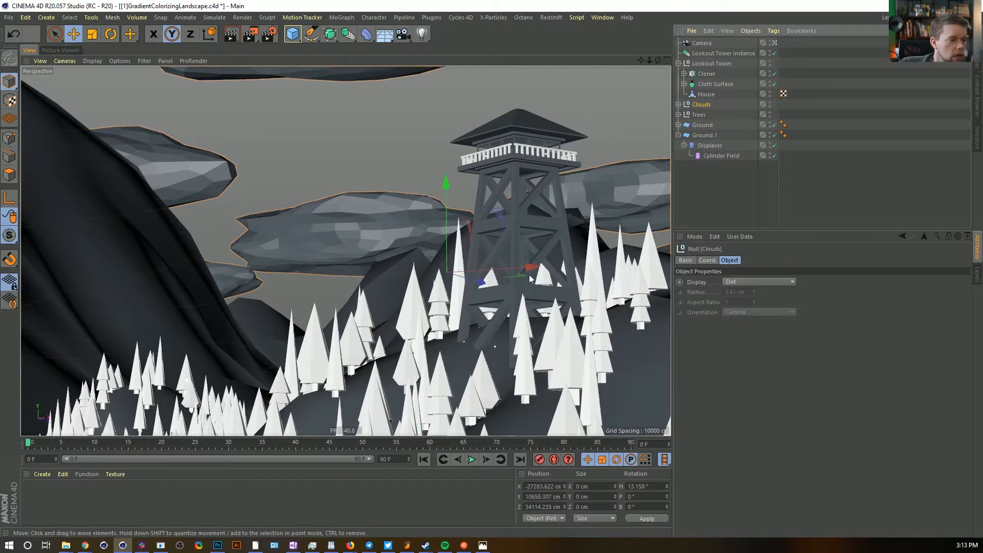
pyautogui.moveTo(513, 279); pyautogui.dragTo(534, 287)
pyautogui.moveTo(501, 191); pyautogui.dragTo(319, 177)
pyautogui.press('t')
pyautogui.press('e')
pyautogui.moveTo(571, 227); pyautogui.dragTo(400, 227)
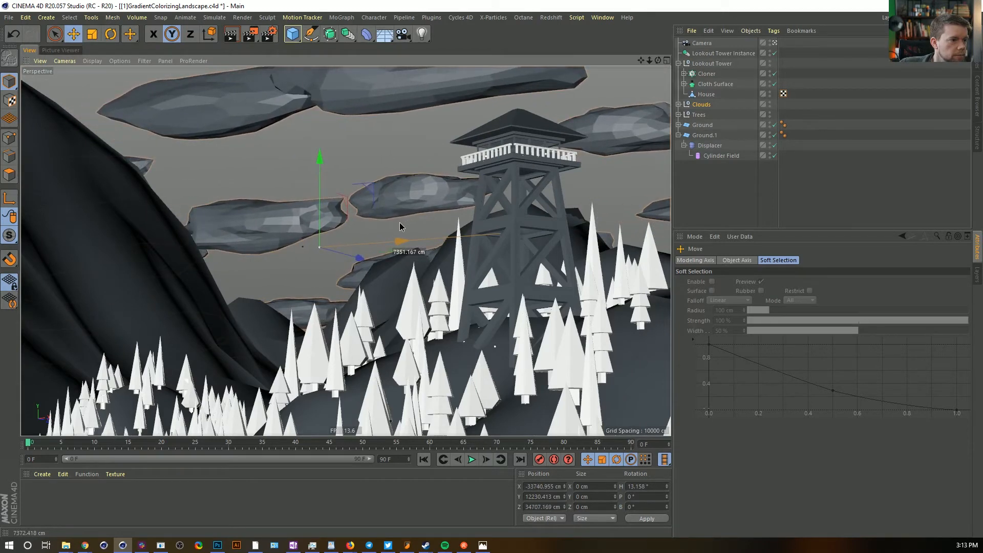
# Rotate the Clouds group to a heading of about 38.4° and move it to about X -27477, Z 39664 cm
pyautogui.press('r')
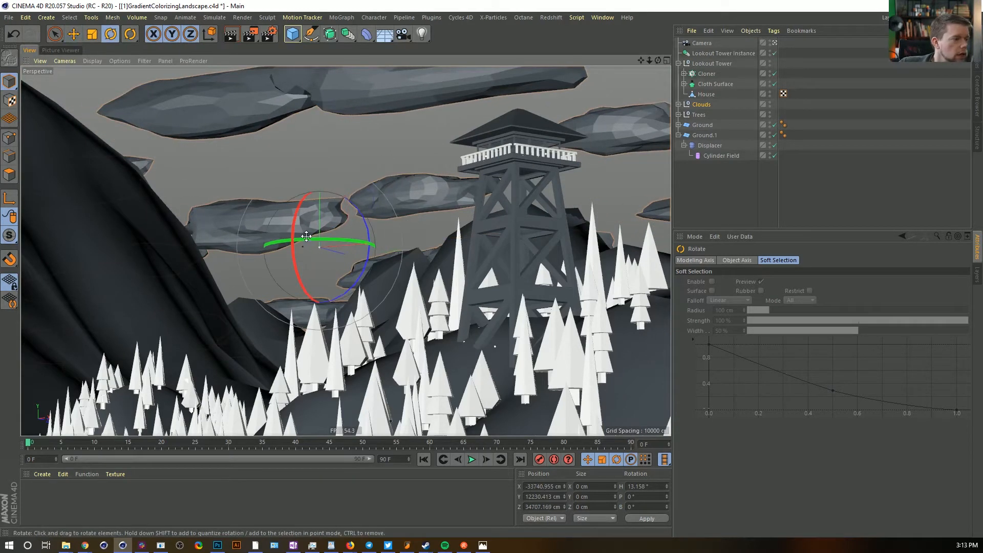
pyautogui.moveTo(306, 238); pyautogui.dragTo(333, 251)
pyautogui.moveTo(338, 253); pyautogui.dragTo(340, 253)
pyautogui.press('e')
pyautogui.moveTo(407, 247); pyautogui.dragTo(680, 276)
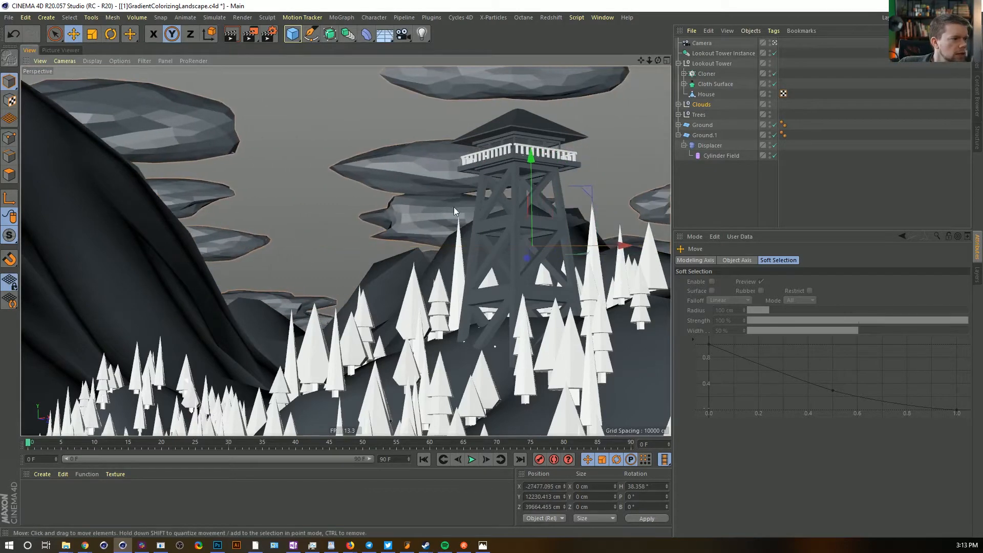
# Expand the Clouds group and examine the settings of Random Rot Scale, Plain, Subdivision Surface and Cloner Clouds
pyautogui.click(678, 104)
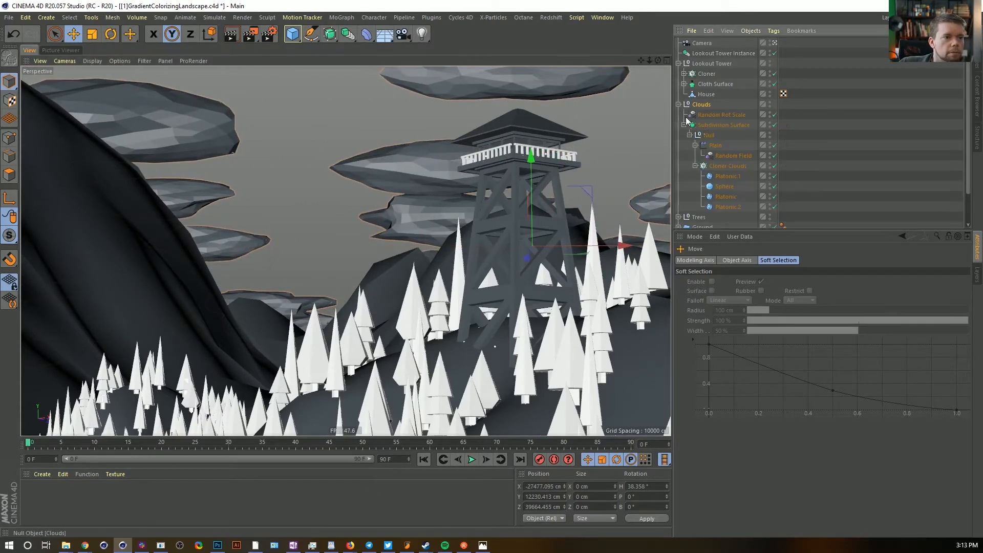
pyautogui.click(716, 113)
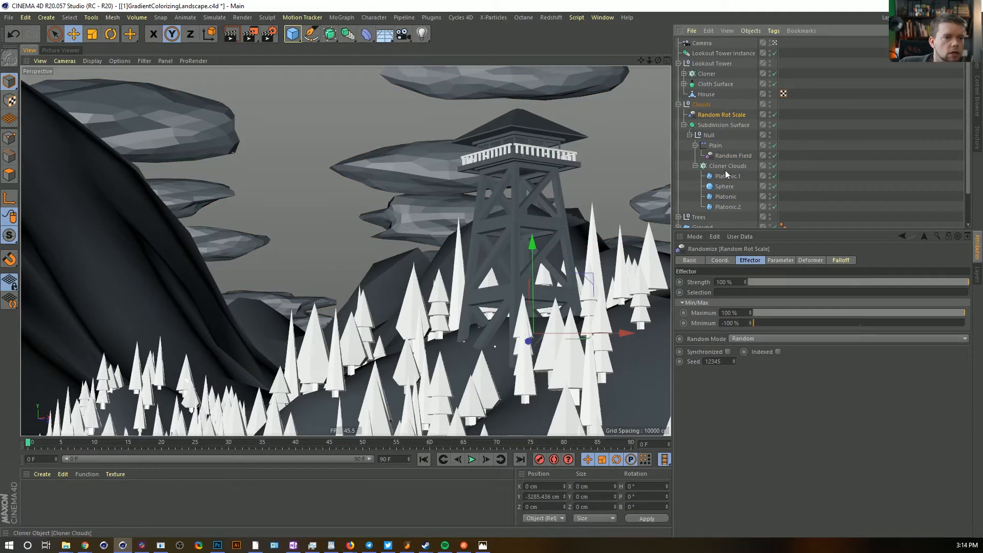
pyautogui.click(716, 146)
pyautogui.click(720, 116)
pyautogui.scroll(-3, 742, 163)
pyautogui.scroll(3, 742, 164)
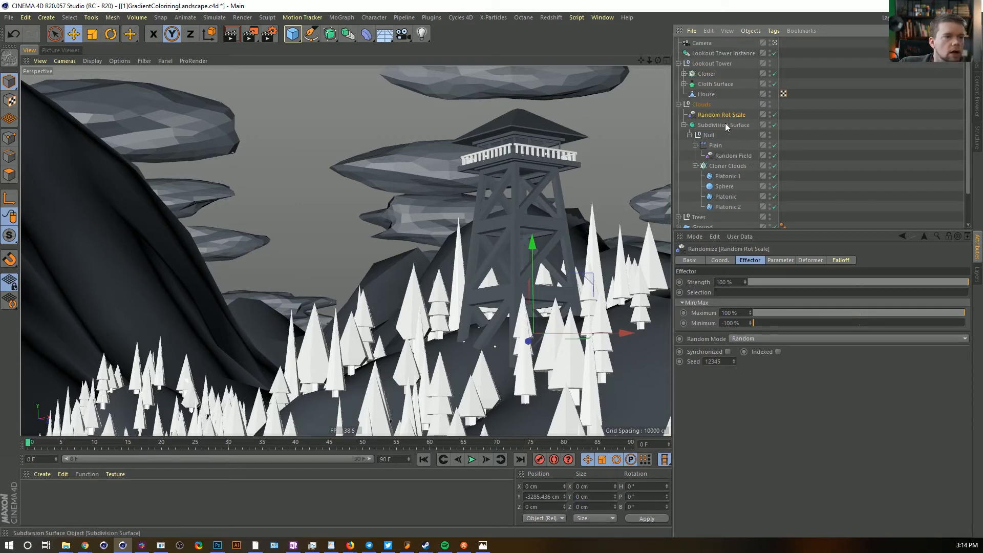
pyautogui.click(725, 125)
pyautogui.click(729, 164)
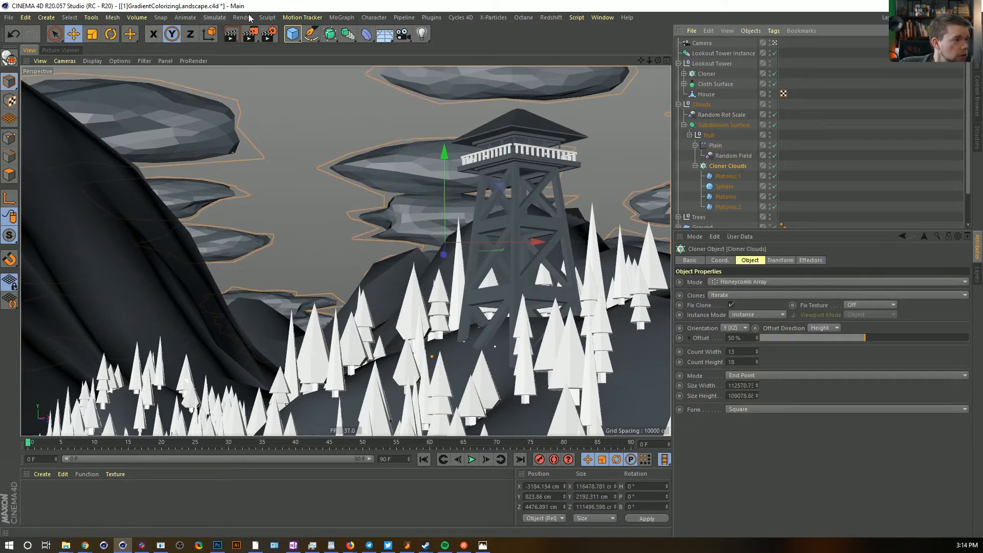
pyautogui.click(342, 18)
pyautogui.moveTo(347, 33)
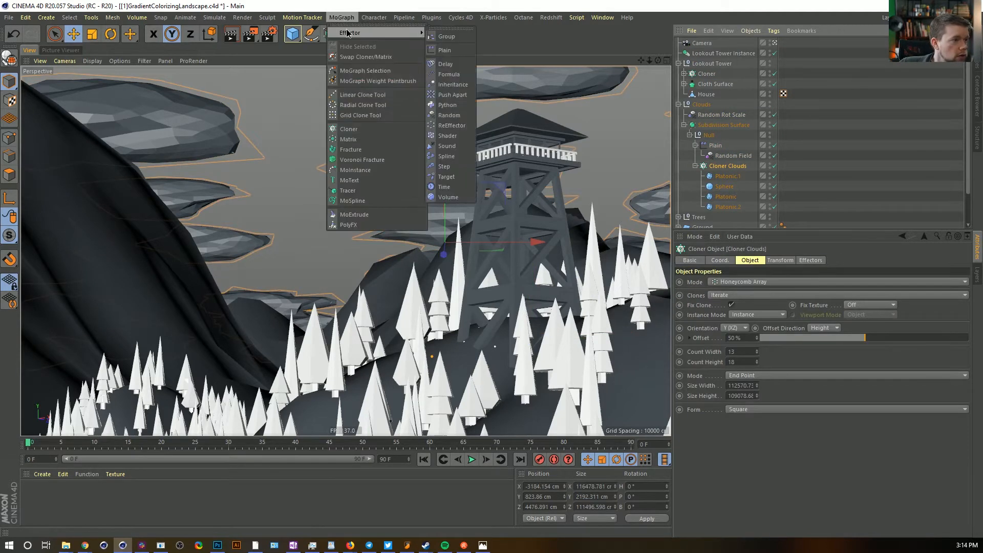
pyautogui.click(450, 49)
pyautogui.moveTo(728, 149); pyautogui.dragTo(714, 130)
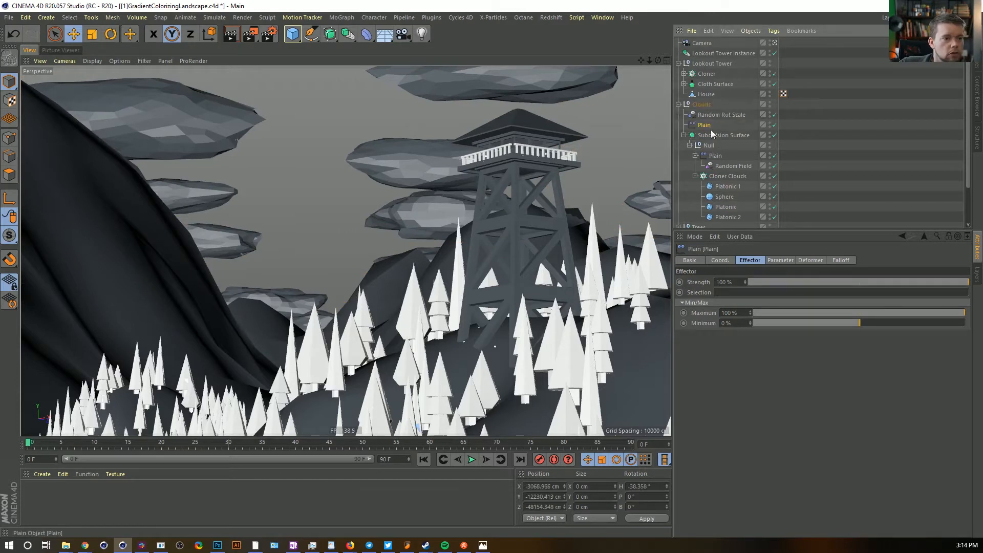
pyautogui.doubleClick(716, 125)
pyautogui.write('Pos')
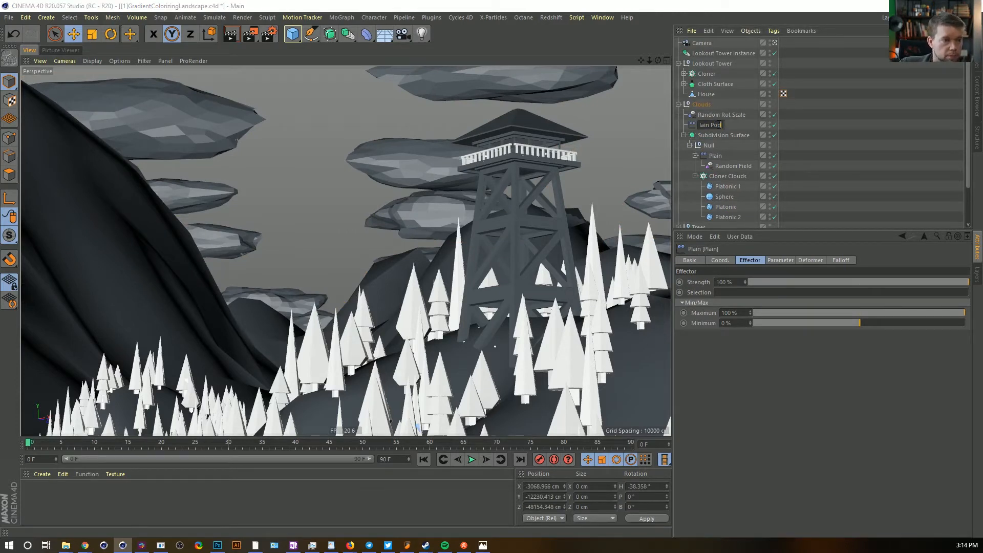
pyautogui.press('BackSpace')
pyautogui.press('BackSpace')
pyautogui.write('os')
pyautogui.press('Return')
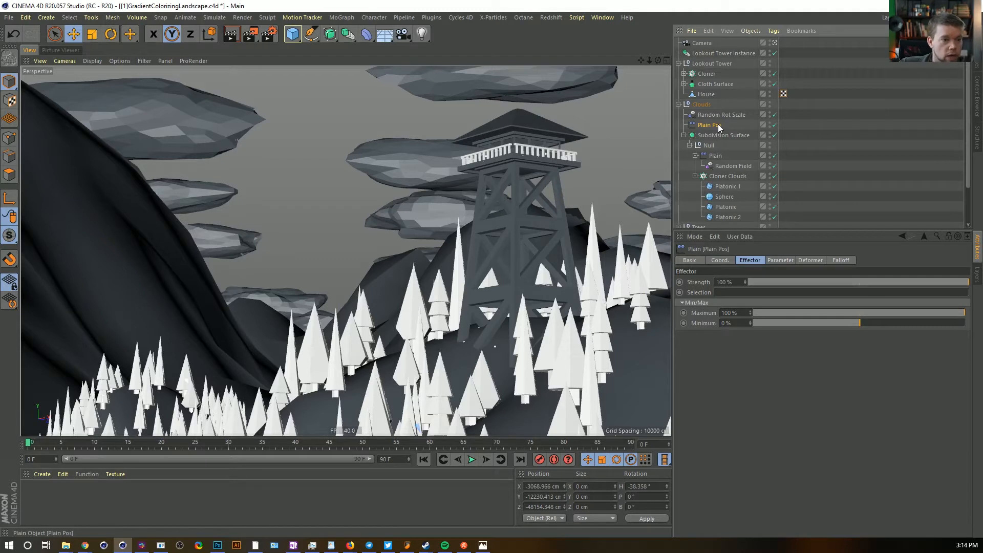
pyautogui.click(778, 260)
pyautogui.click(744, 321)
pyautogui.write('0')
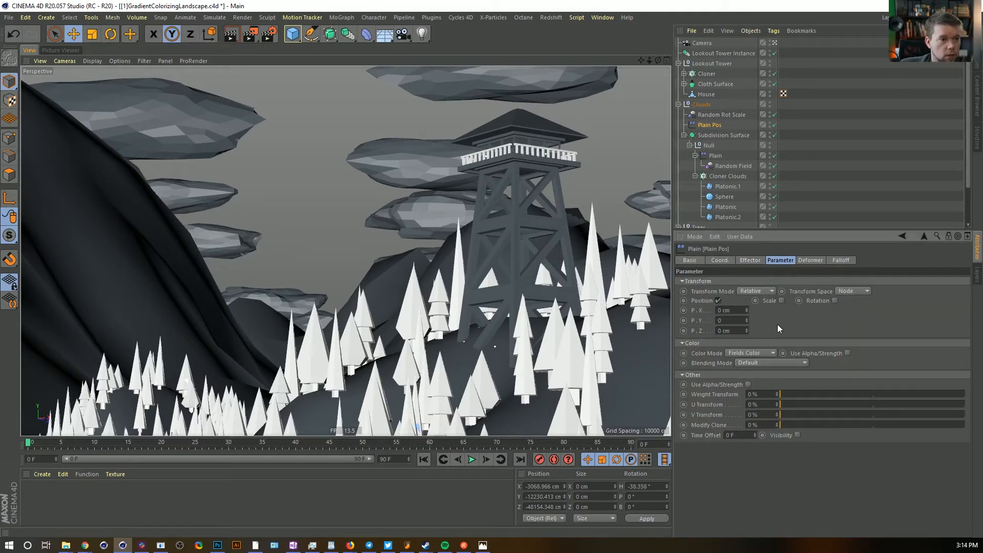
pyautogui.click(707, 125)
pyautogui.press('Delete')
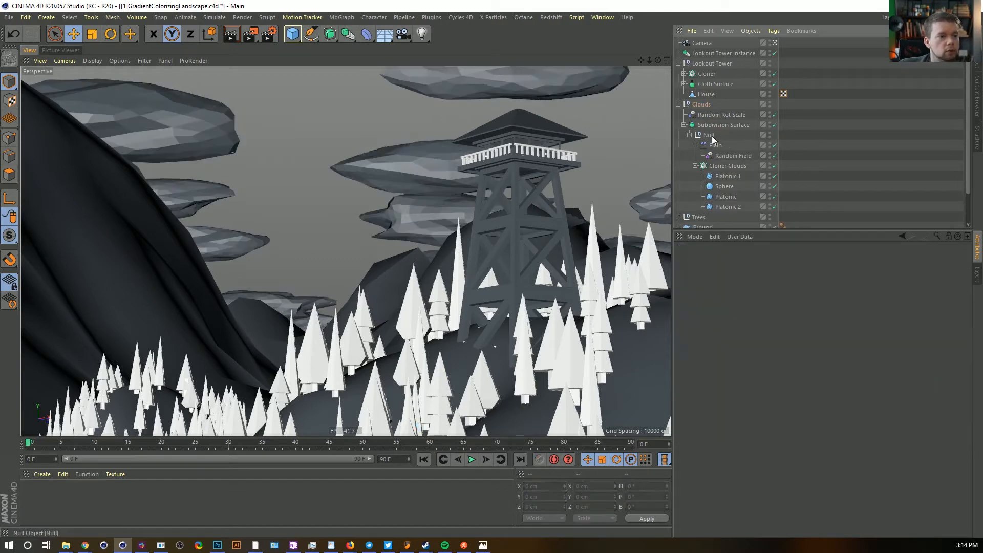
# Add a Random effector to Cloner Clouds and rename it Random Pos
pyautogui.click(727, 166)
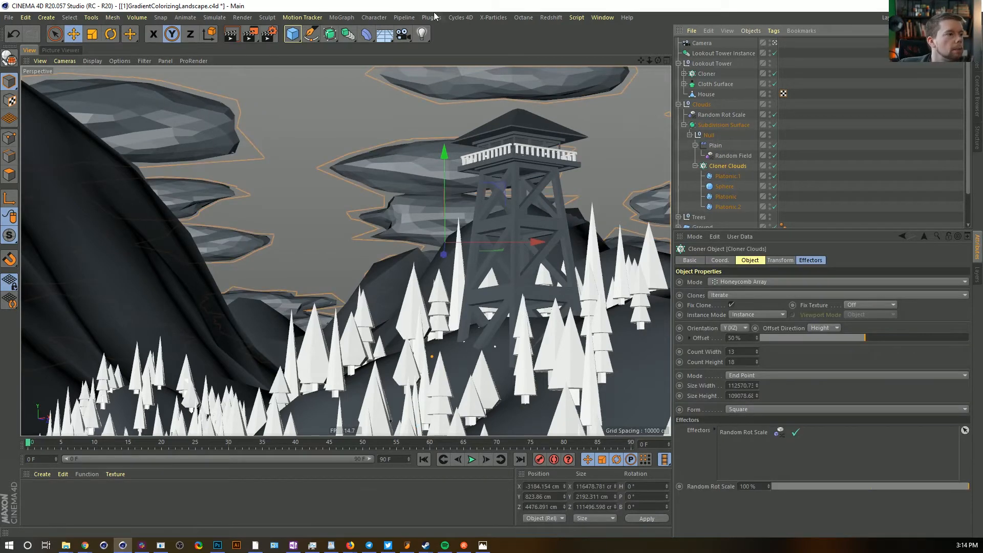
pyautogui.click(342, 17)
pyautogui.moveTo(358, 32)
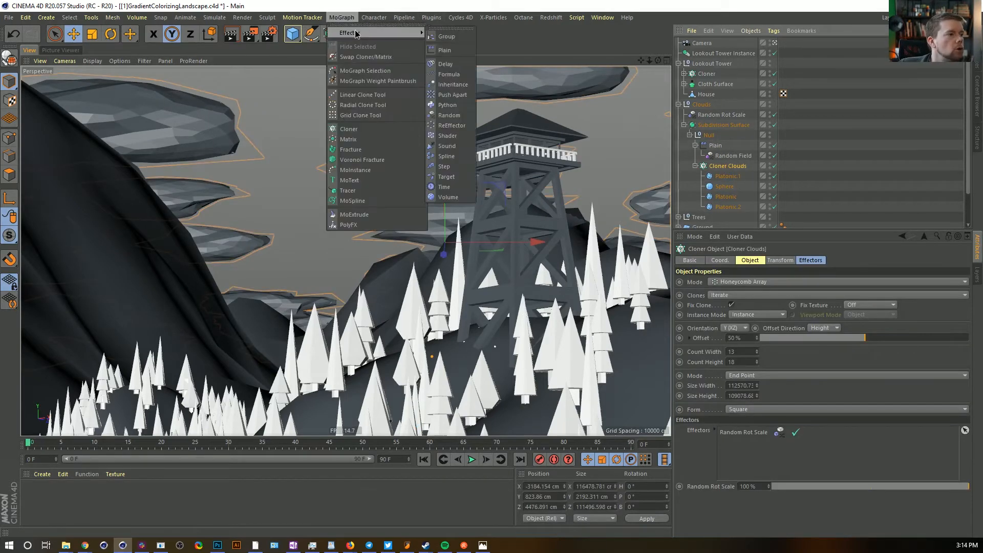
pyautogui.click(448, 115)
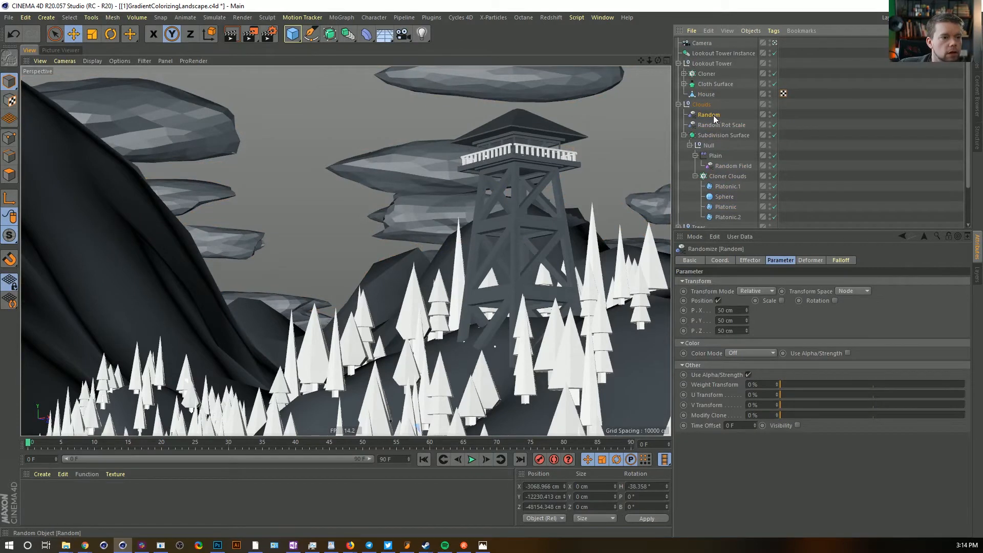
pyautogui.doubleClick(714, 115)
pyautogui.write('Pos')
pyautogui.press('Return')
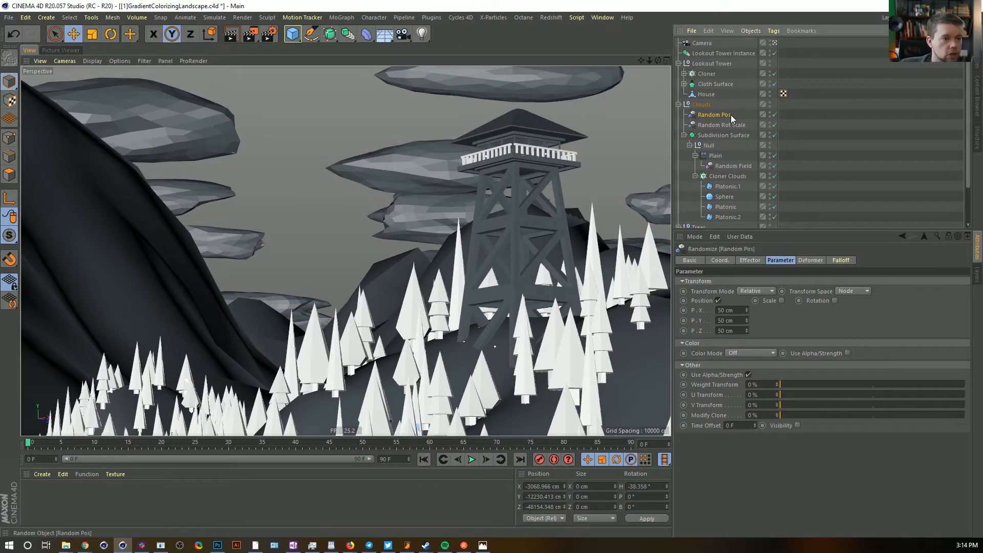
# Set the Random Pos effector's position variation to X 5424 cm, Y 0 cm and Z 0 cm
pyautogui.moveTo(746, 310); pyautogui.dragTo(746, 269)
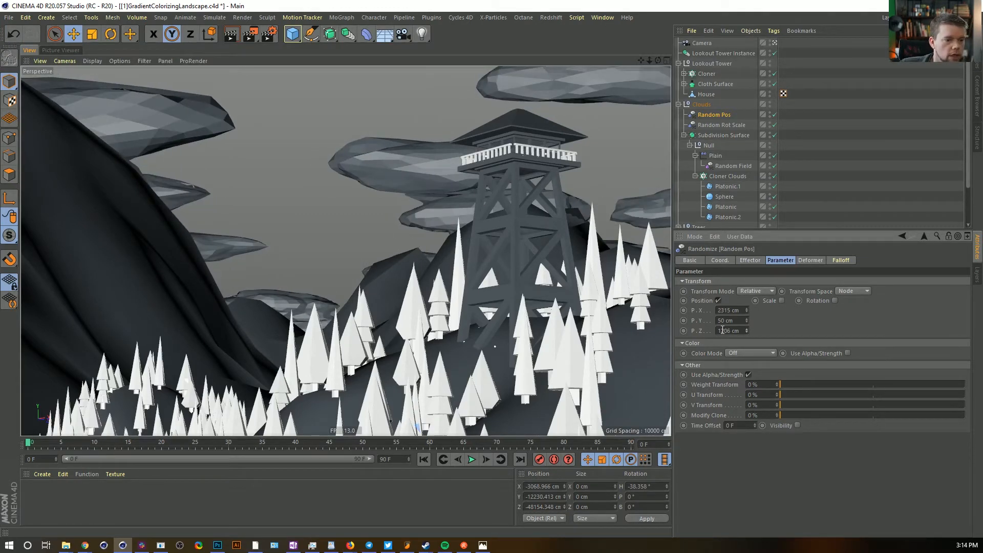
pyautogui.hotkey('ctrl', 'z')
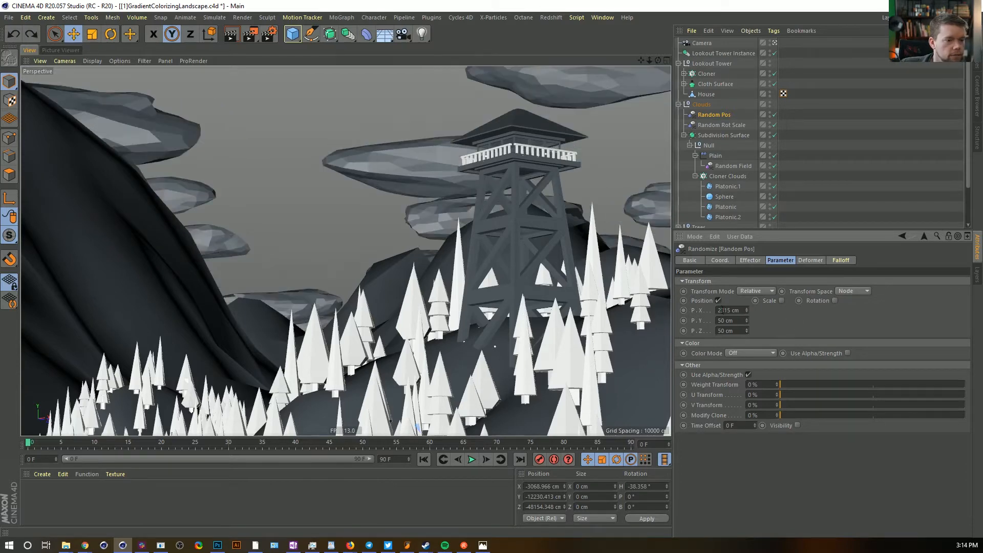
pyautogui.press('Return')
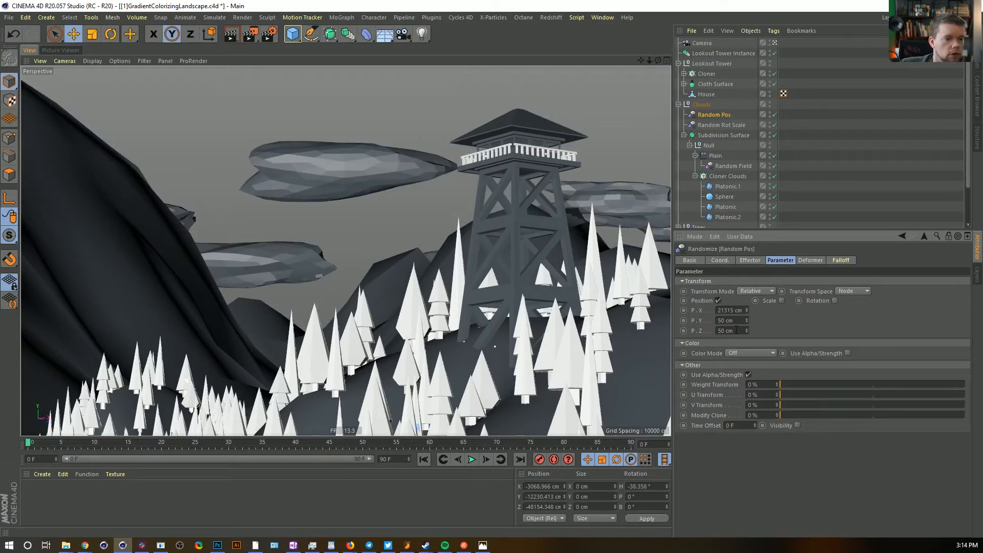
pyautogui.doubleClick(735, 322)
pyautogui.write('0')
pyautogui.press('Tab')
pyautogui.write('0')
pyautogui.press('Return')
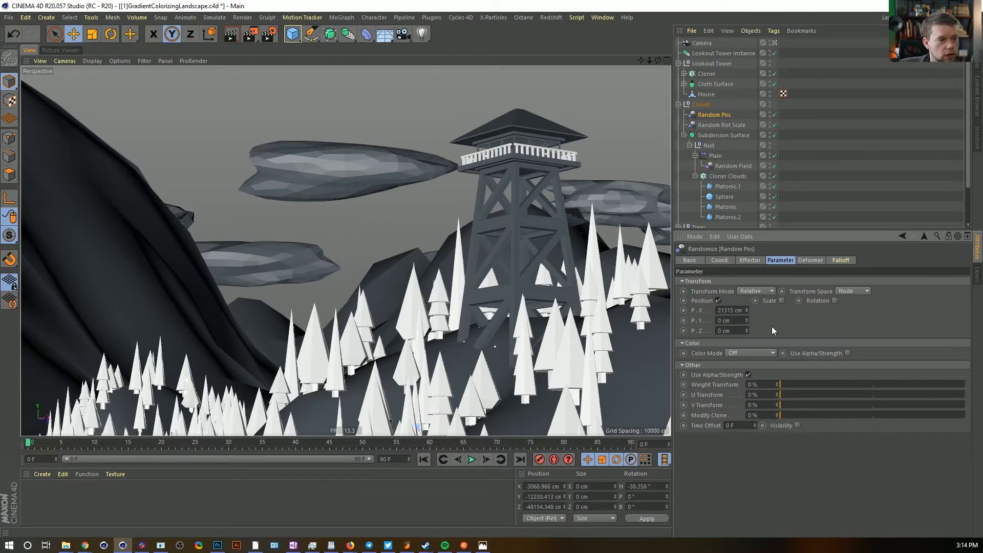
pyautogui.moveTo(746, 310); pyautogui.dragTo(705, 309)
pyautogui.write('5424')
pyautogui.press('Return')
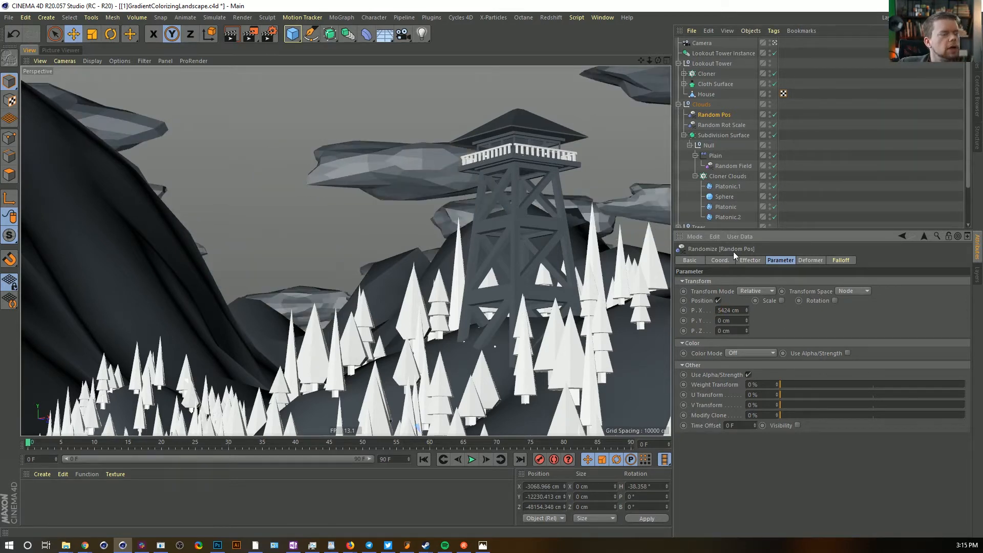
# Change the Random Pos effector's seed to 12348 to rearrange the clouds
pyautogui.click(750, 260)
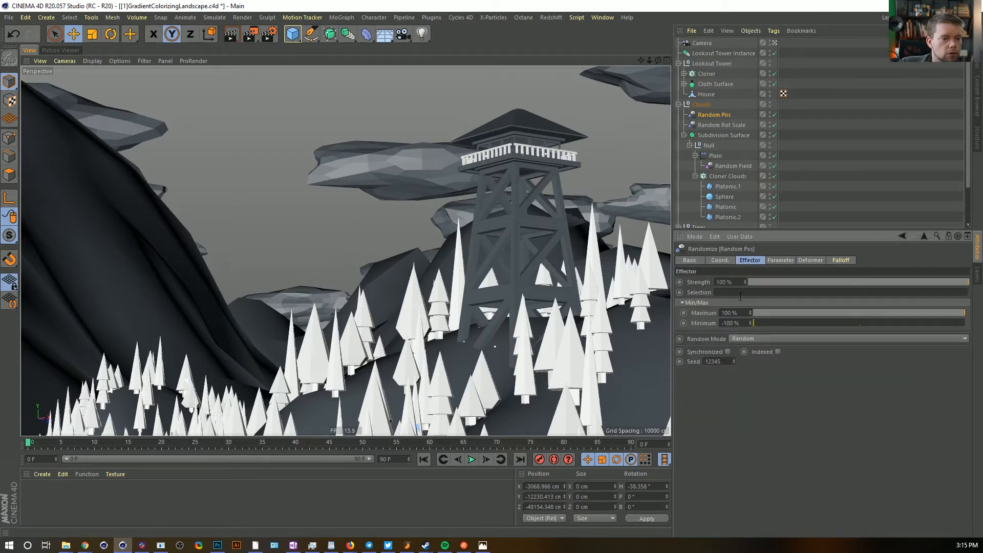
pyautogui.click(734, 360)
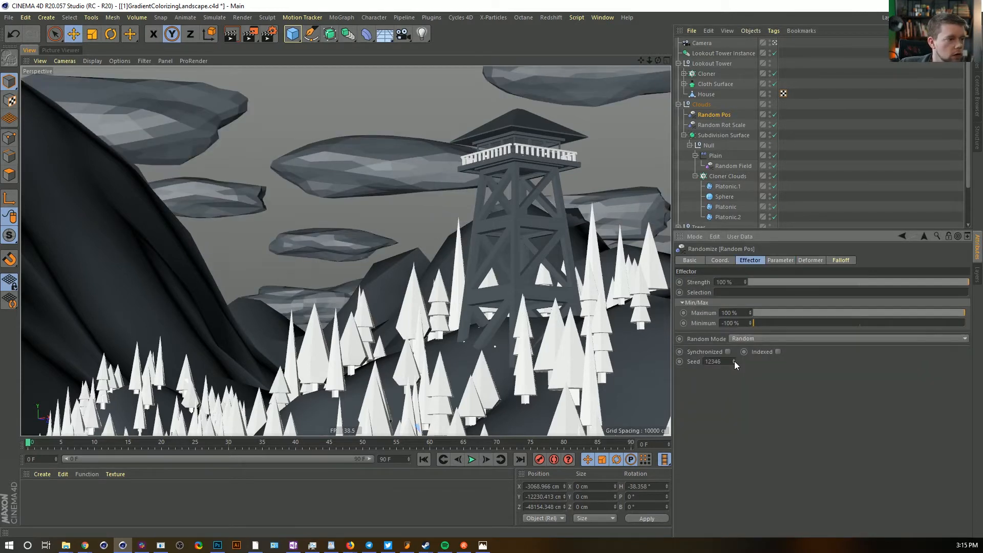
pyautogui.moveTo(722, 361); pyautogui.dragTo(695, 364)
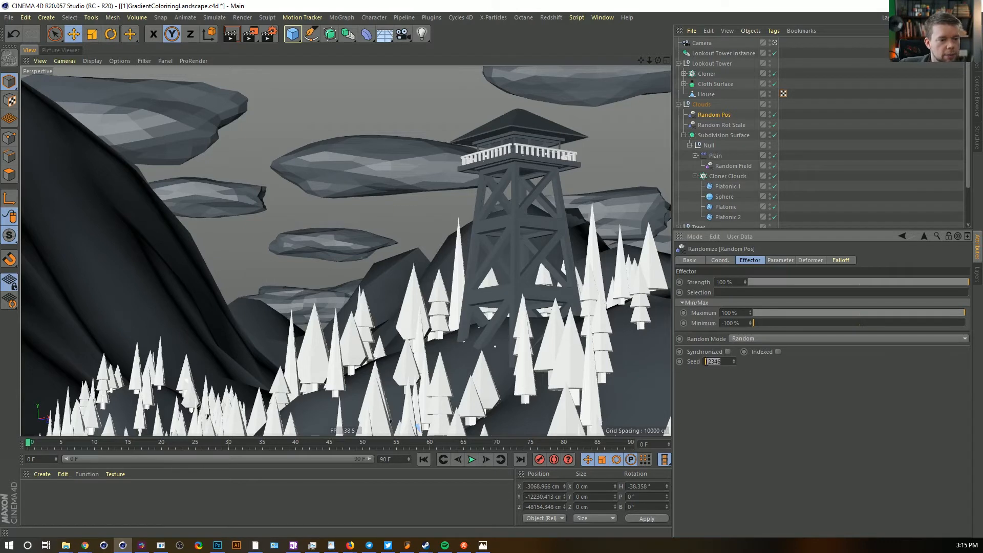
pyautogui.click(734, 360)
pyautogui.click(734, 360)
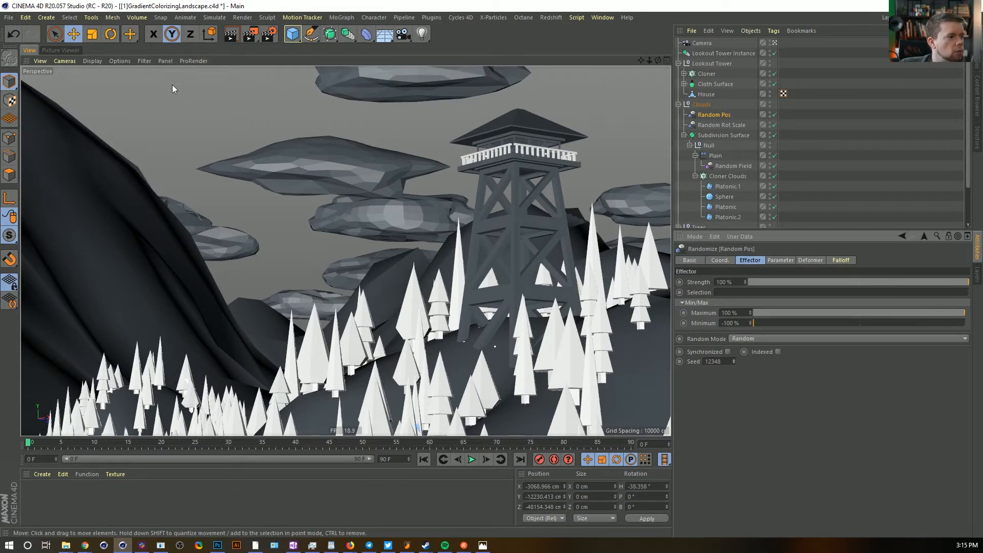
# Rotate the Clouds group to a heading of about 39.2° and a bank of about 4.8°
pyautogui.click(704, 104)
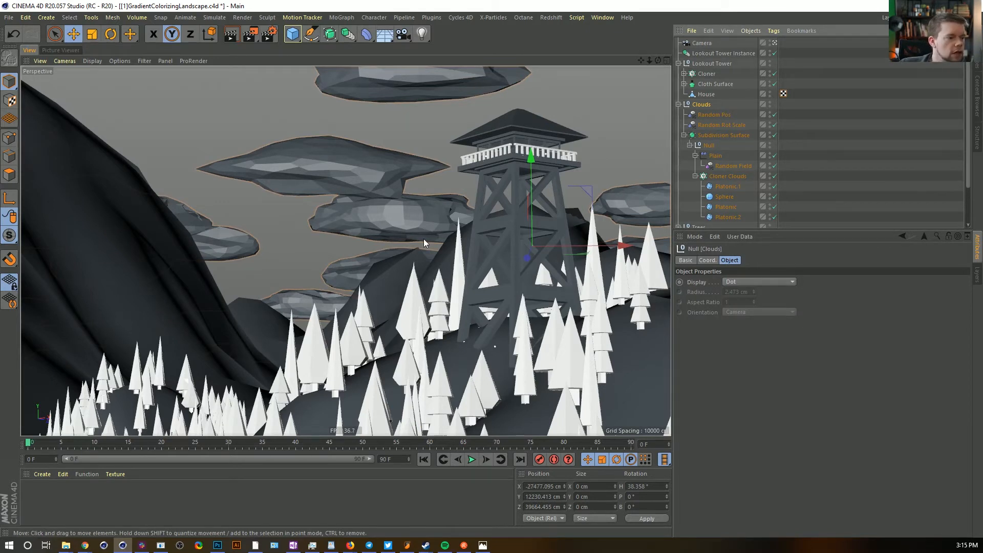
pyautogui.press('r')
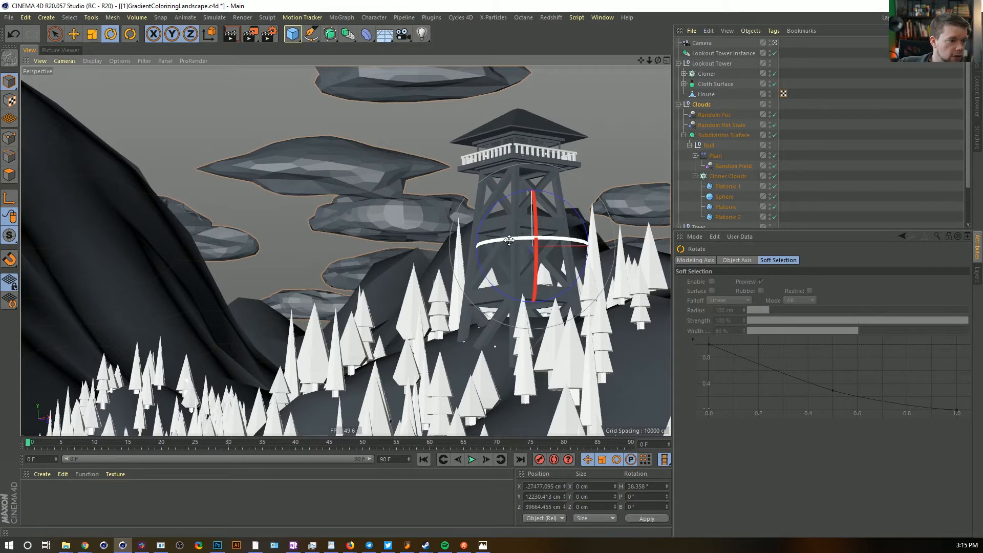
pyautogui.moveTo(508, 240)
pyautogui.mouseDown()
pyautogui.moveTo(492, 241)
pyautogui.moveTo(507, 240)
pyautogui.mouseUp()
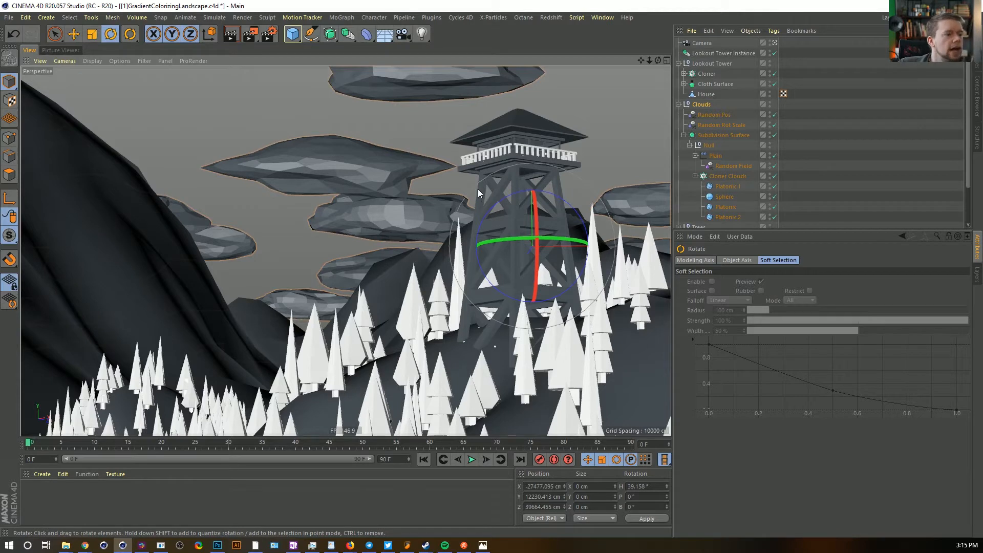
pyautogui.moveTo(481, 221); pyautogui.dragTo(479, 216)
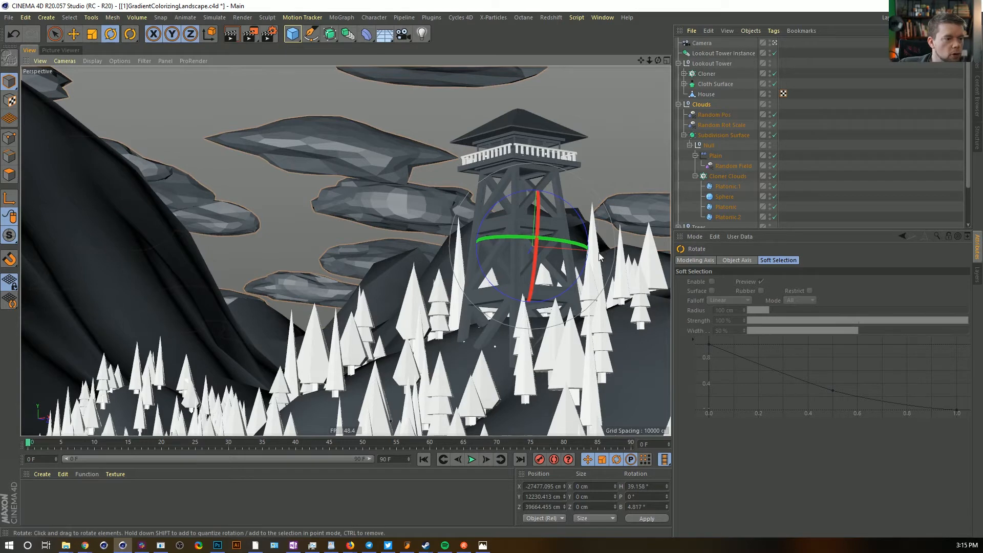
# Move the Clouds group to about X -27716, Y 12256, Z 39470 cm, deselect it and collapse its hierarchy
pyautogui.press('e')
pyautogui.press('x')
pyautogui.press('z')
pyautogui.moveTo(612, 253); pyautogui.dragTo(455, 156)
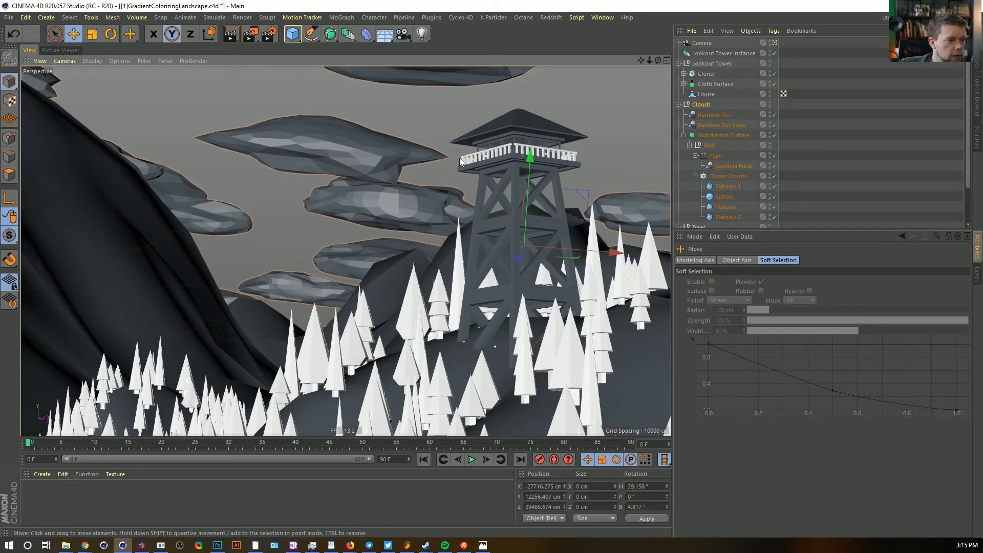
pyautogui.click(812, 137)
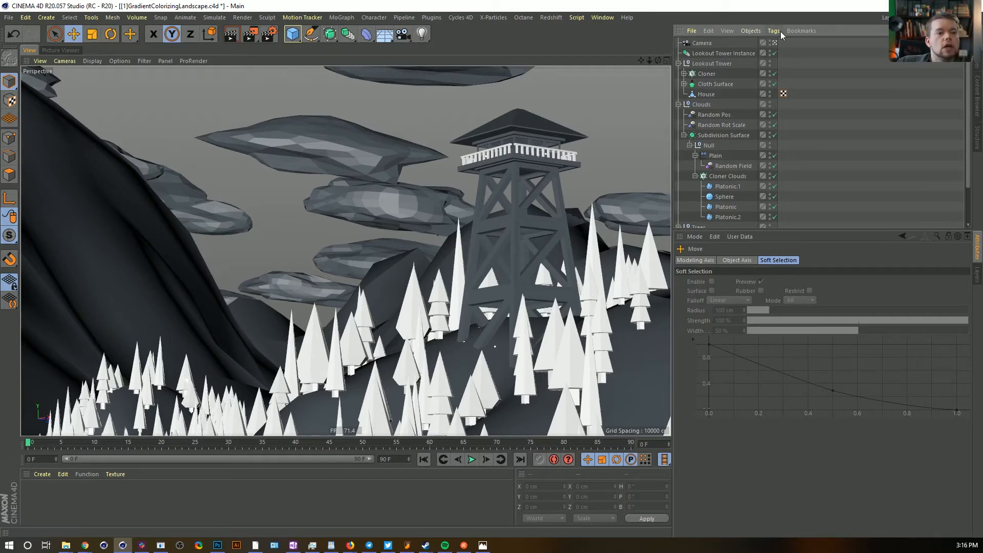
pyautogui.click(678, 104)
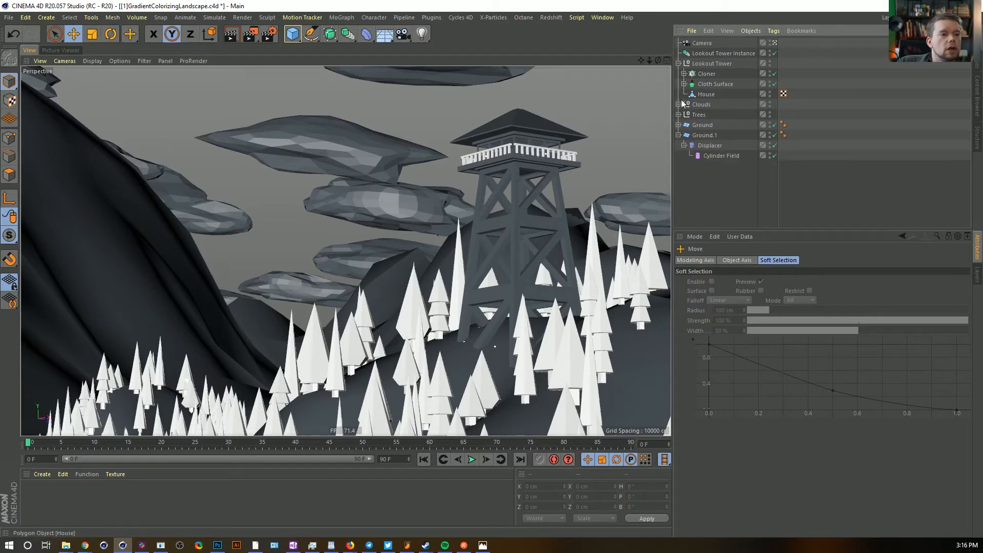
# Expand the Trees group, select the trunk cylinders of Tree1 to Tree4 and edit their height together
pyautogui.click(678, 114)
pyautogui.scroll(-5, 719, 102)
pyautogui.click(717, 64)
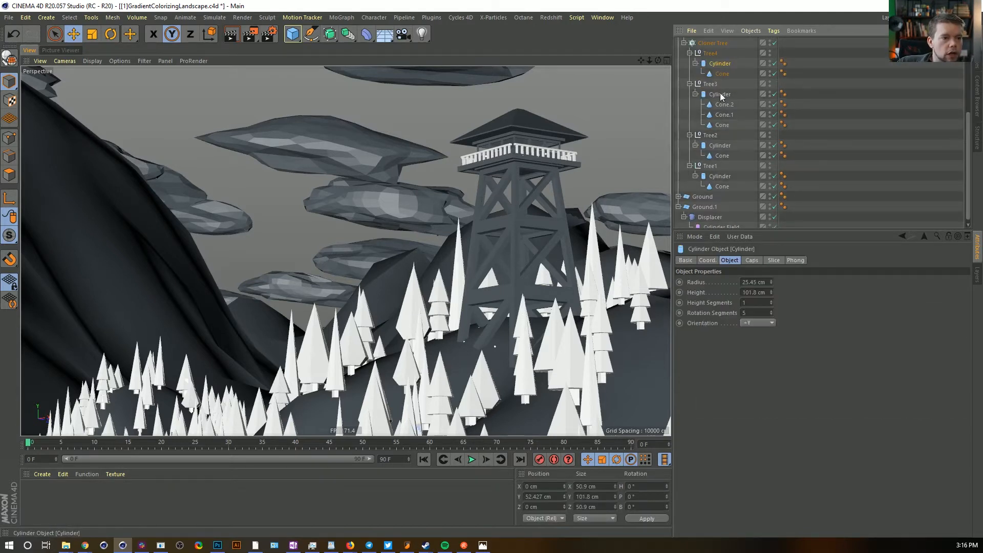
pyautogui.keyDown('ctrl'); pyautogui.click(720, 94); pyautogui.keyUp('ctrl')
pyautogui.keyDown('ctrl'); pyautogui.click(720, 146); pyautogui.keyUp('ctrl')
pyautogui.keyDown('ctrl'); pyautogui.click(720, 176); pyautogui.keyUp('ctrl')
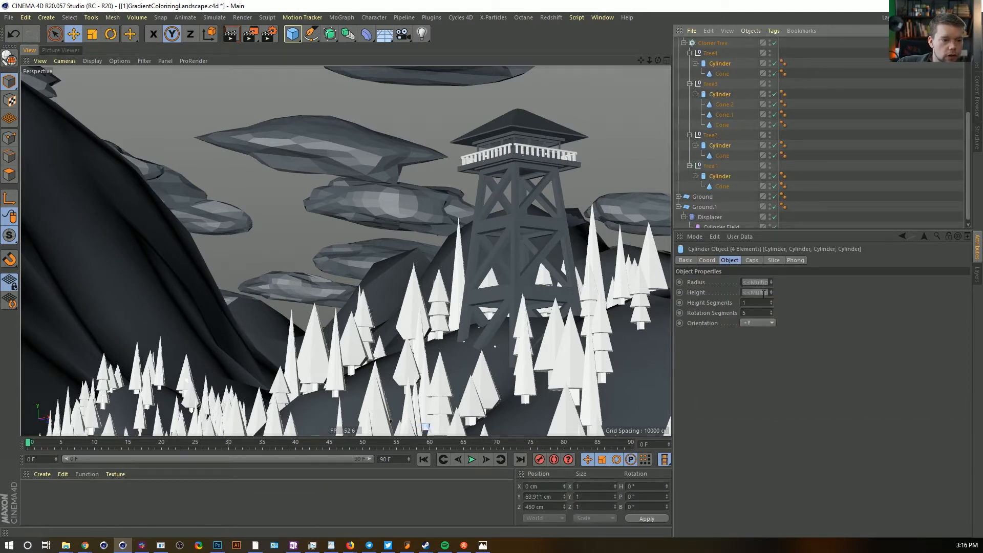
pyautogui.click(750, 294)
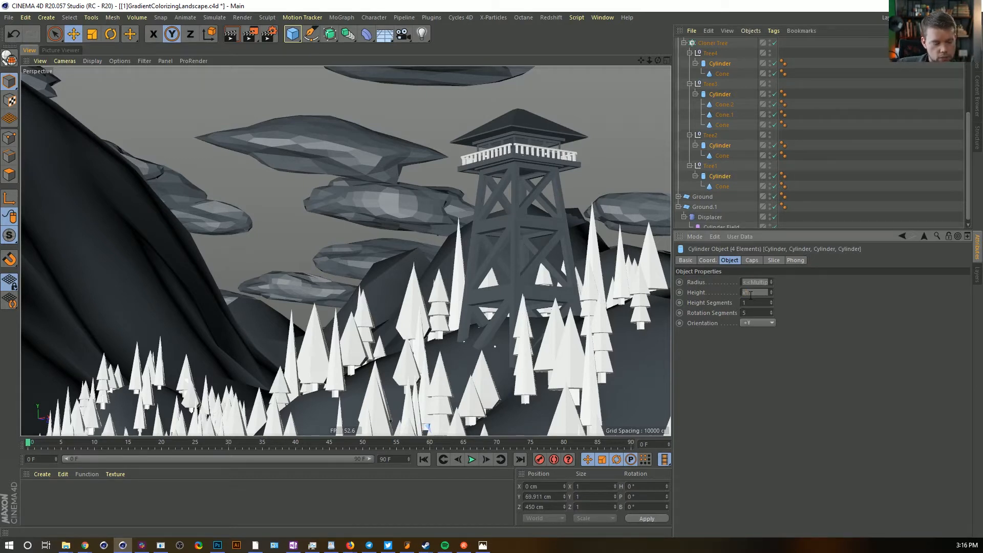
pyautogui.press('Return')
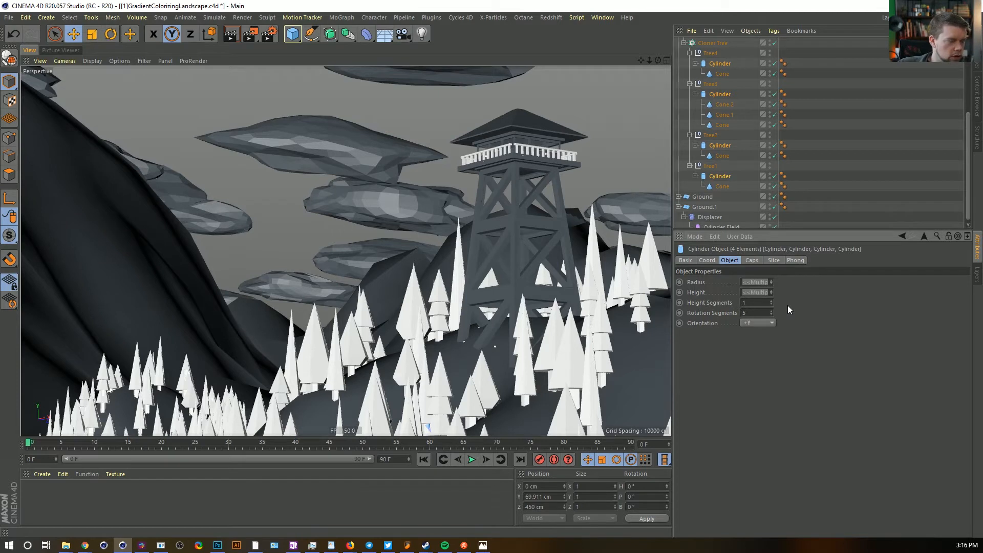
pyautogui.click(751, 282)
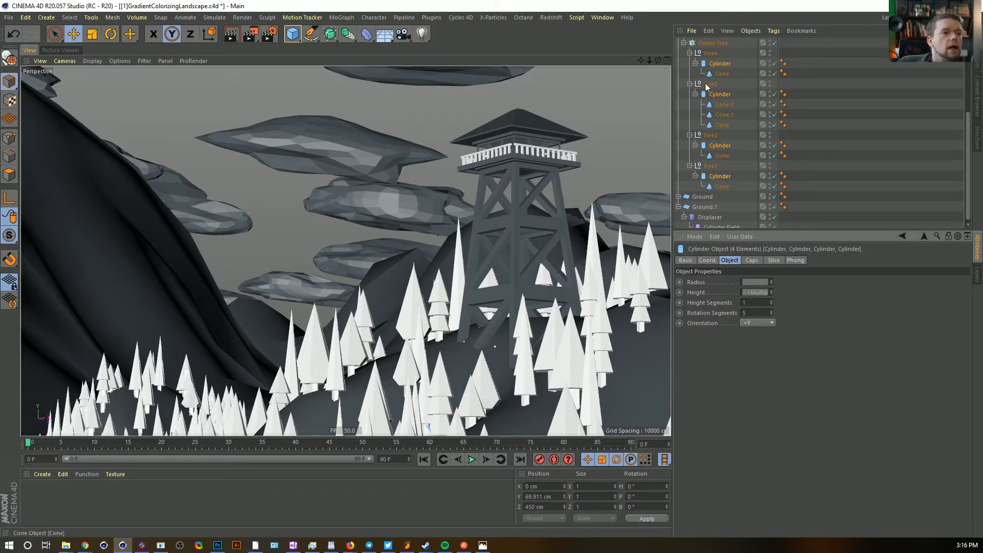
# Collapse the Cloner Tree hierarchy, select Cloner Tree and save the scene
pyautogui.click(684, 43)
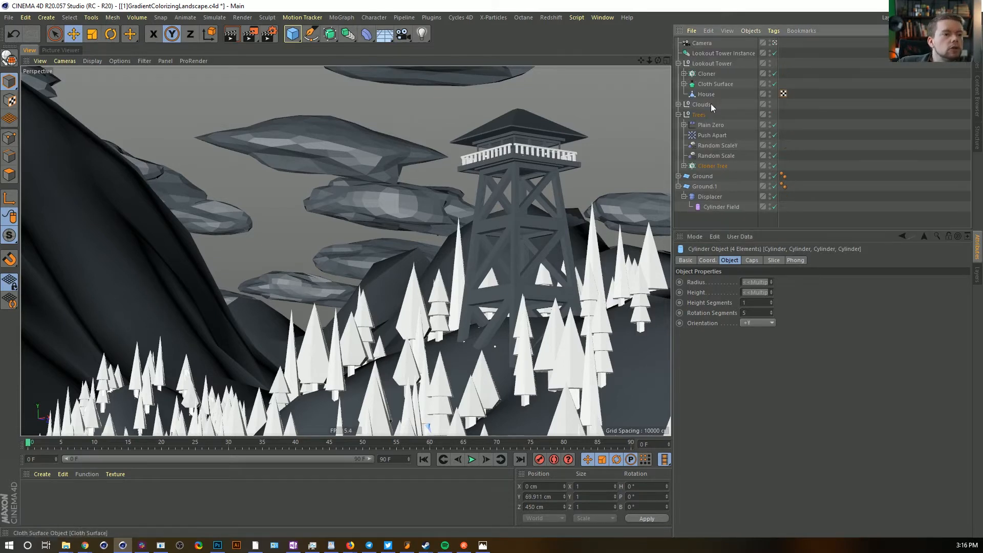
pyautogui.click(709, 167)
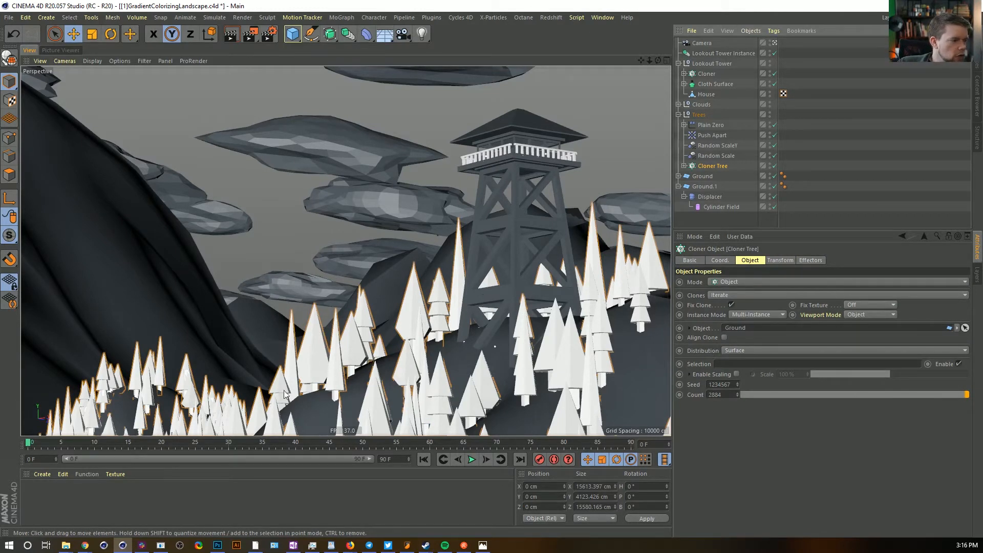
pyautogui.hotkey('ctrl', 's')
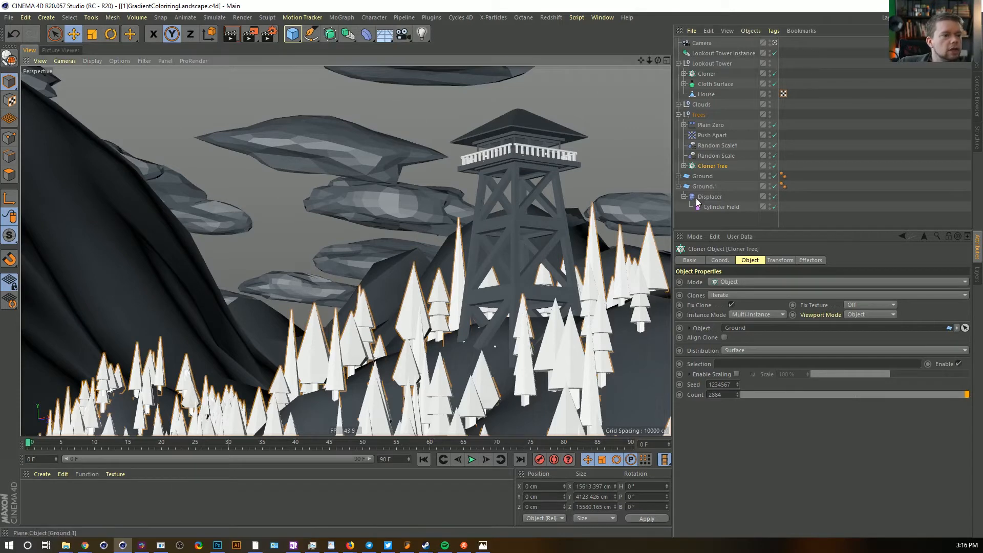
# Add a Displacer deformer above Cloner Tree in the Trees group, with a height of 555 cm and a Noise shader
pyautogui.moveTo(367, 34); pyautogui.dragTo(416, 157)
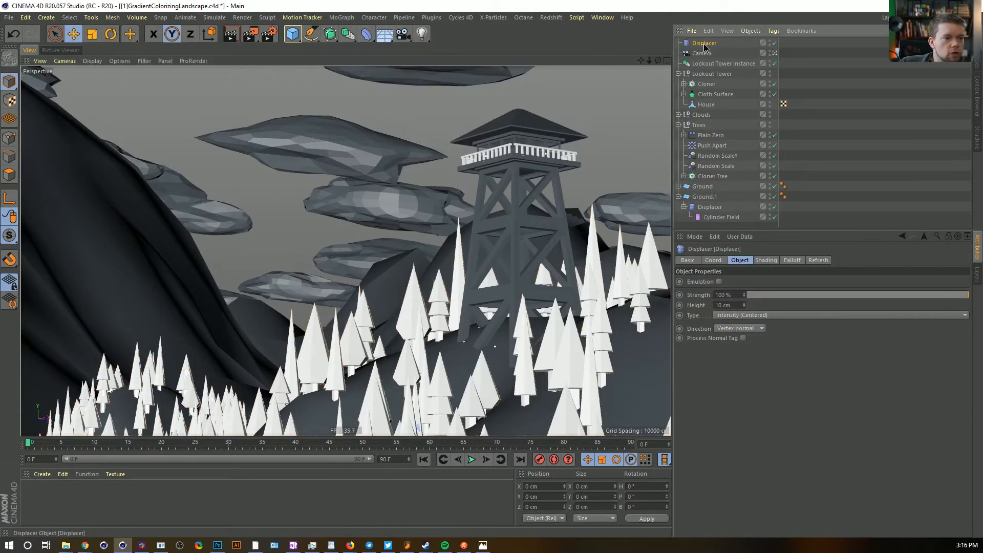
pyautogui.moveTo(715, 168); pyautogui.dragTo(713, 169)
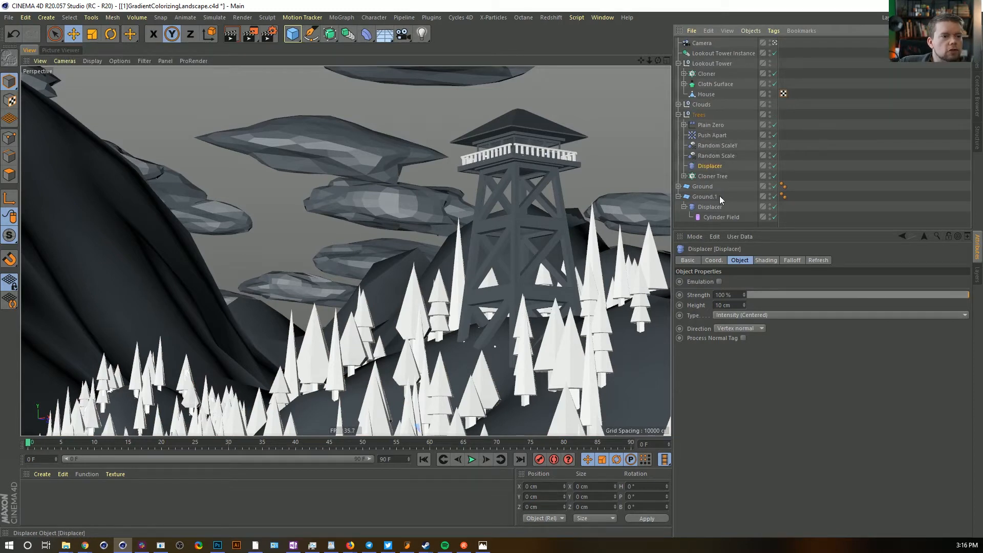
pyautogui.doubleClick(738, 304)
pyautogui.write('555')
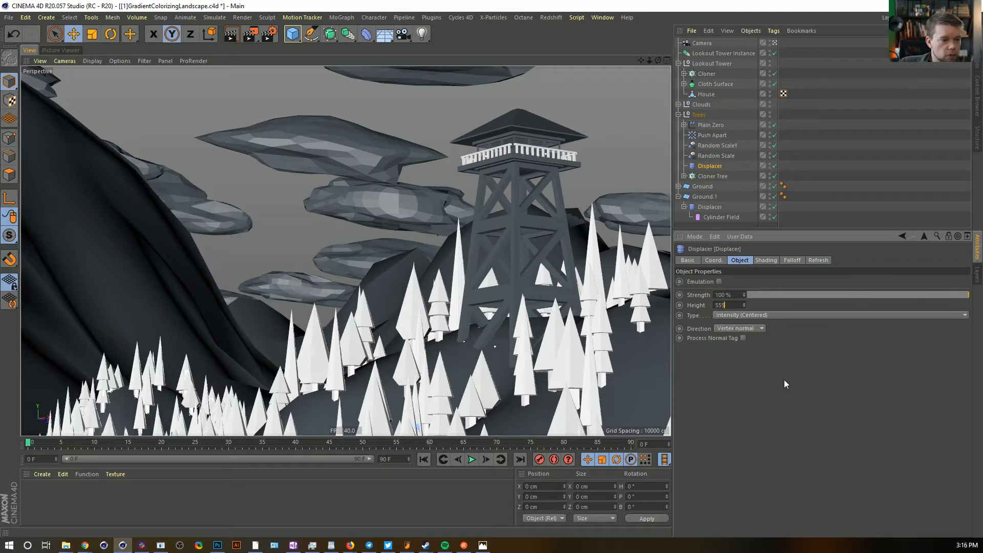
pyautogui.click(766, 260)
pyautogui.click(712, 292)
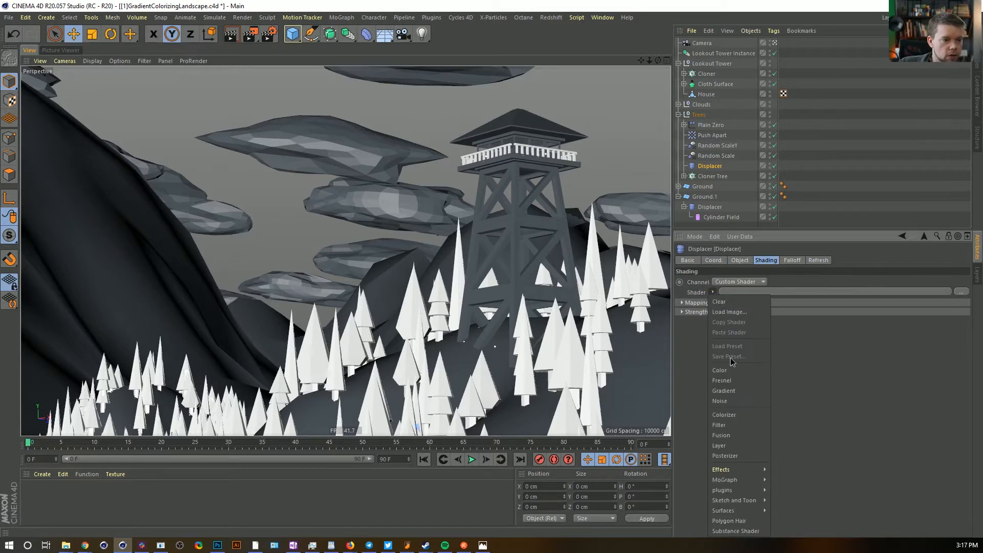
pyautogui.click(730, 400)
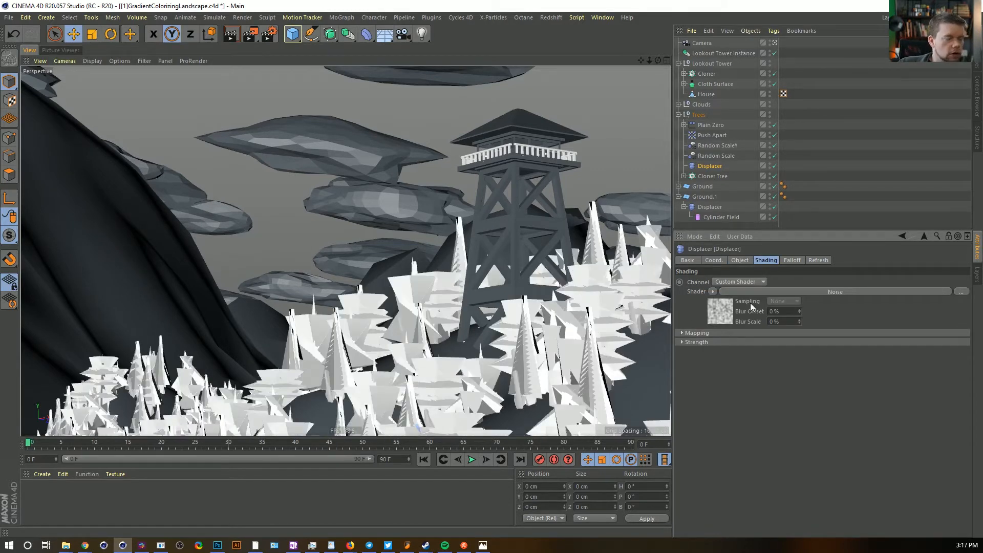
# Try a height of about 105 cm on the trees' Displacer and delete the deformer
pyautogui.click(739, 261)
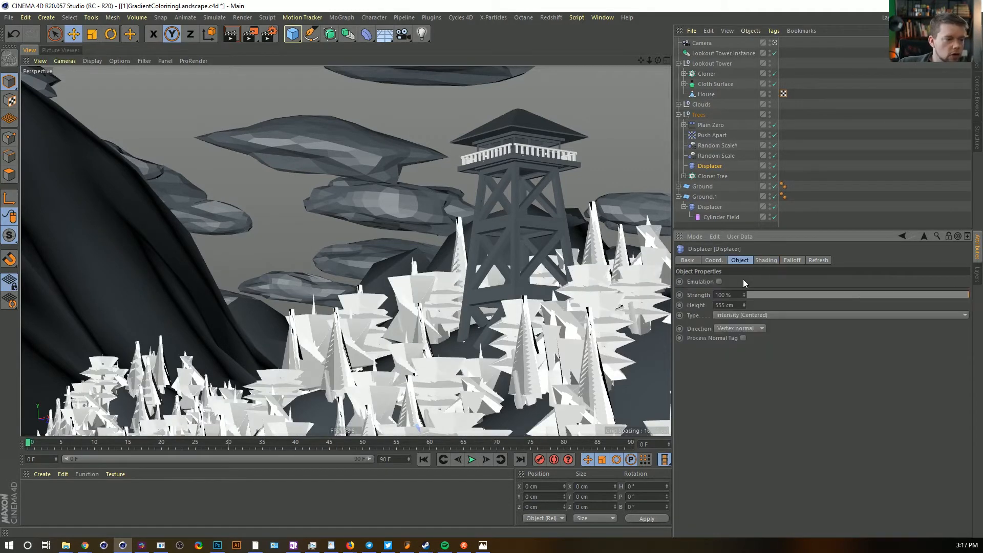
pyautogui.click(737, 304)
pyautogui.write('5')
pyautogui.press('Return')
pyautogui.moveTo(743, 306); pyautogui.dragTo(743, 251)
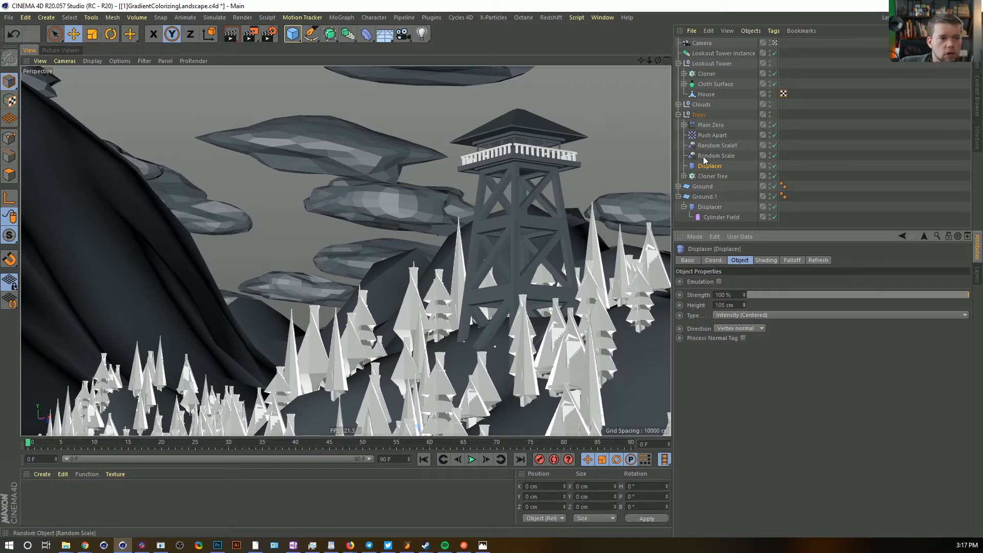
pyautogui.press('Delete')
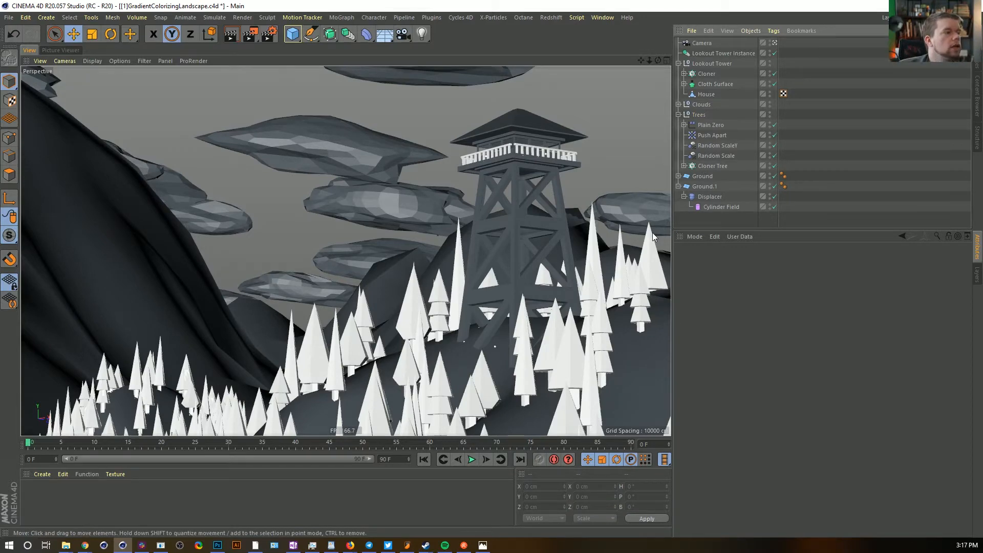
# Save the scene and store a new version of it as [1c]GradientColorizingLandscape.c4d
pyautogui.hotkey('ctrl', 's')
pyautogui.hotkey('ctrl', 'shift', 's')
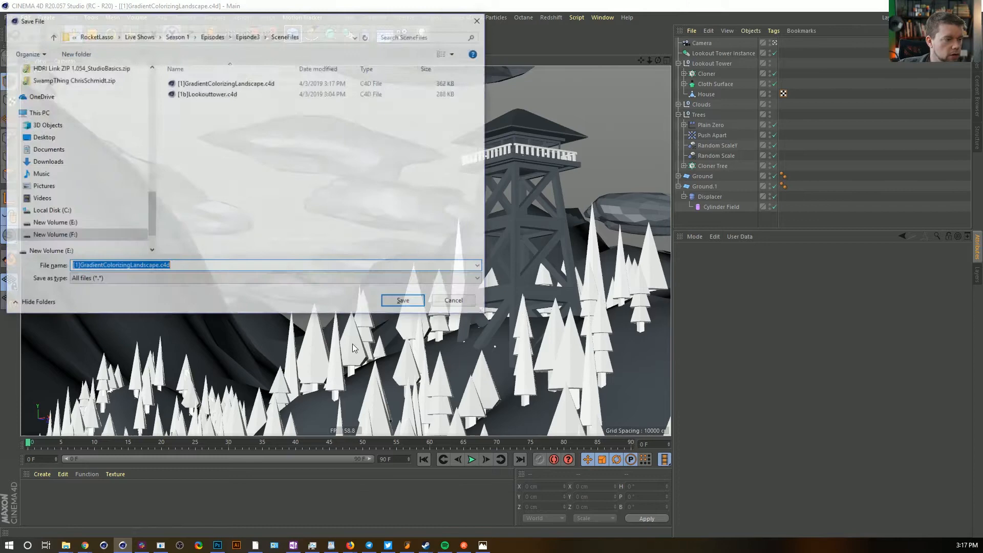
pyautogui.click(75, 266)
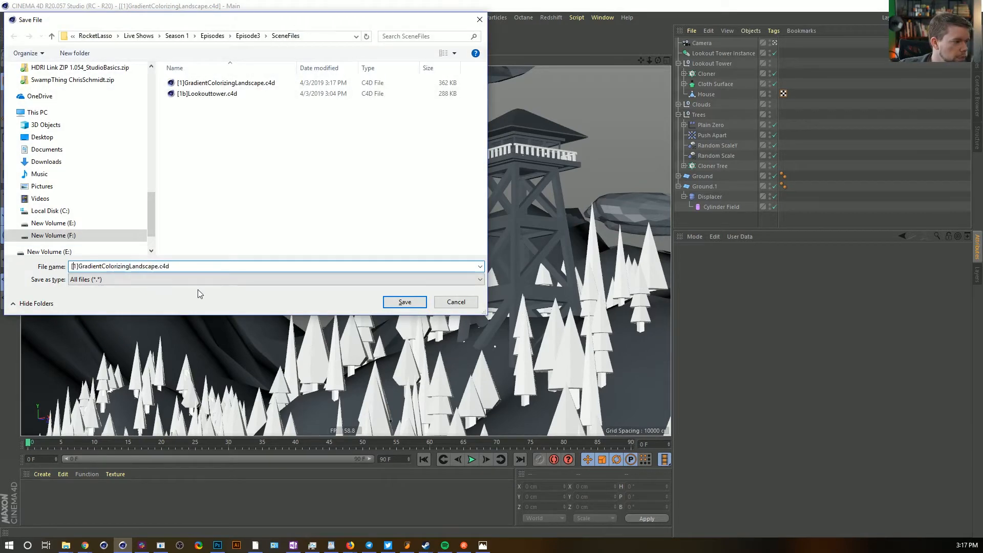
pyautogui.write('b')
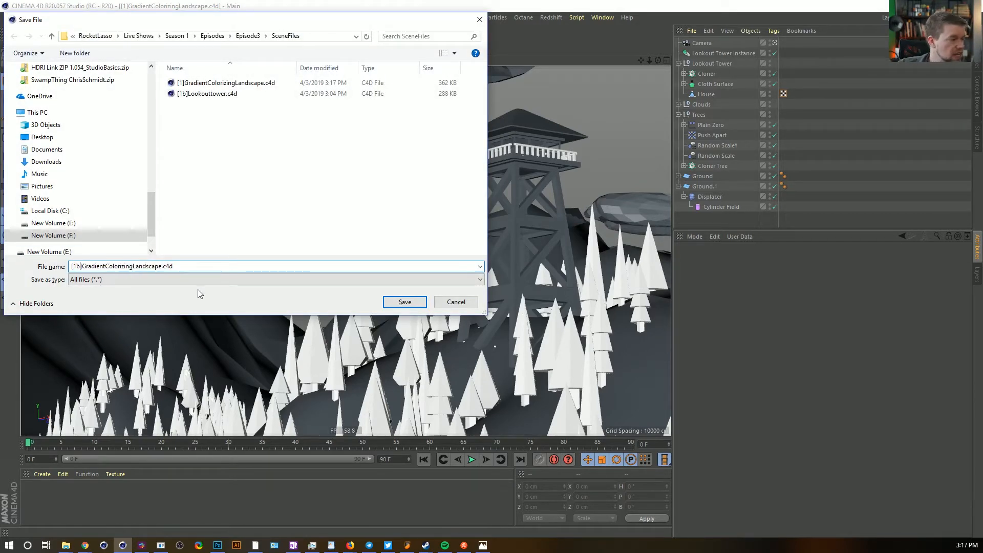
pyautogui.press('BackSpace')
pyautogui.write('c')
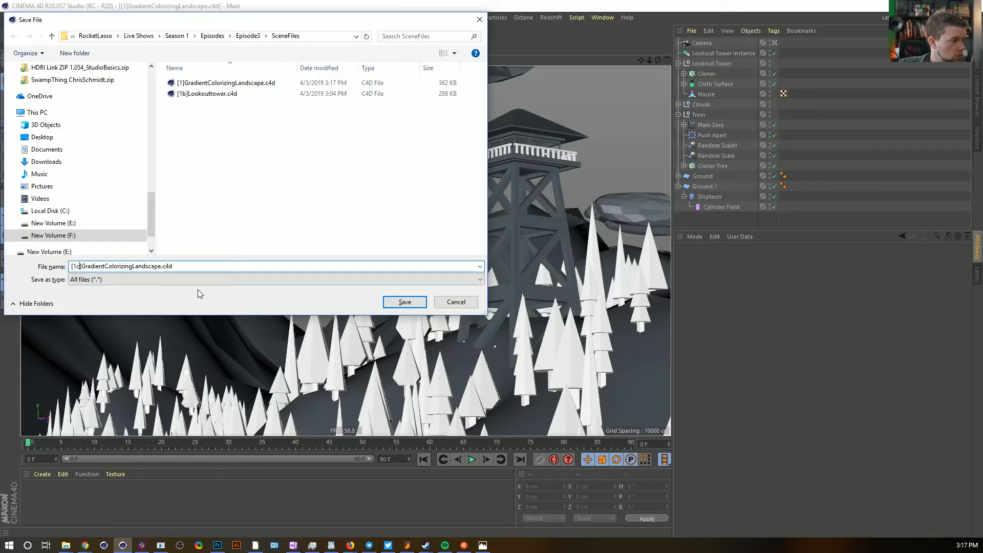
pyautogui.press('Return')
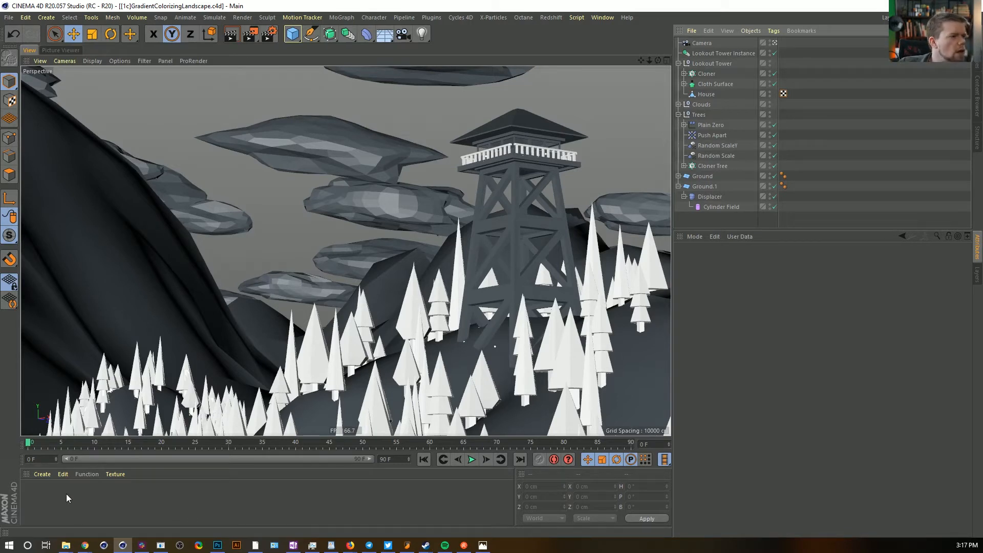
# Apply a new material with a Gradient color texture to the Clouds group, using Frontal projection
pyautogui.doubleClick(54, 512)
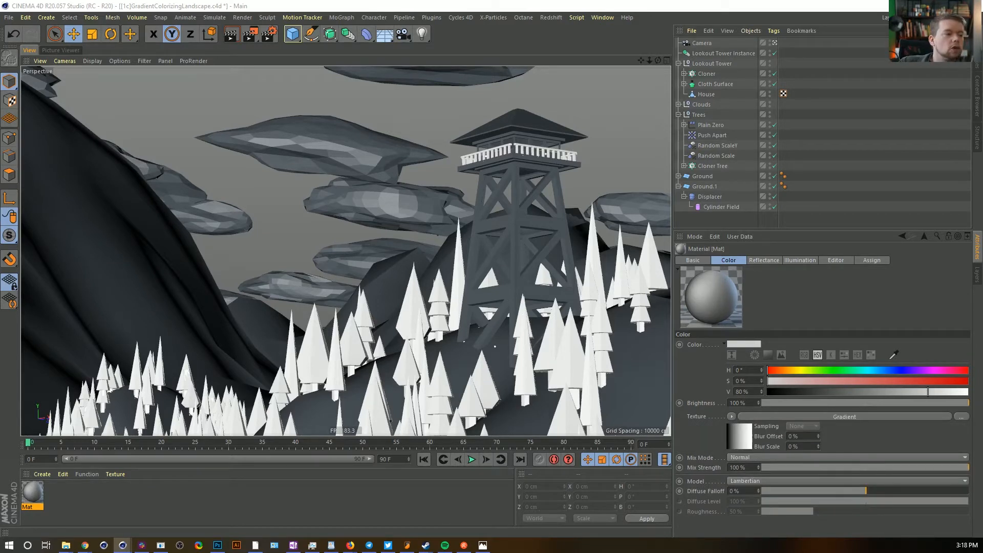
pyautogui.moveTo(44, 498); pyautogui.dragTo(709, 105)
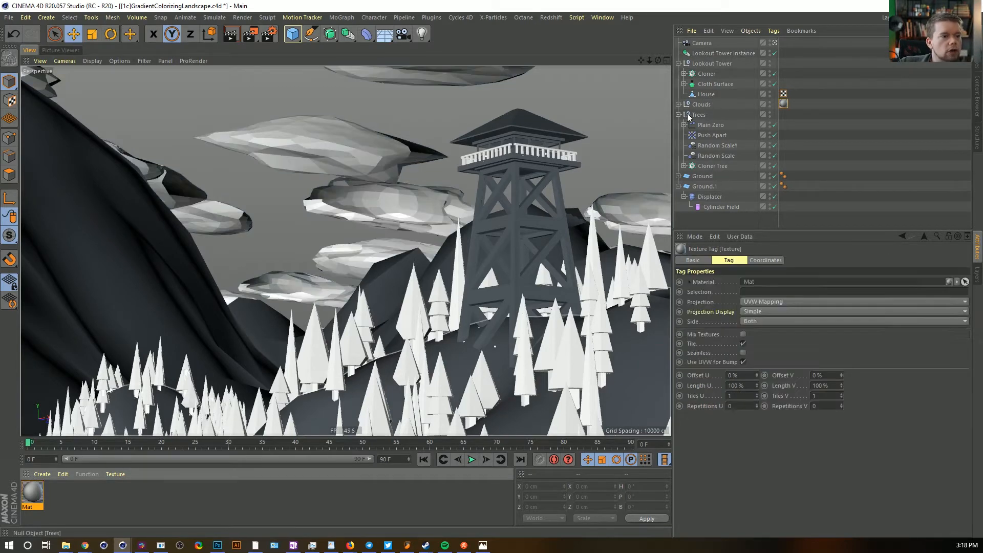
pyautogui.click(678, 115)
pyautogui.click(678, 105)
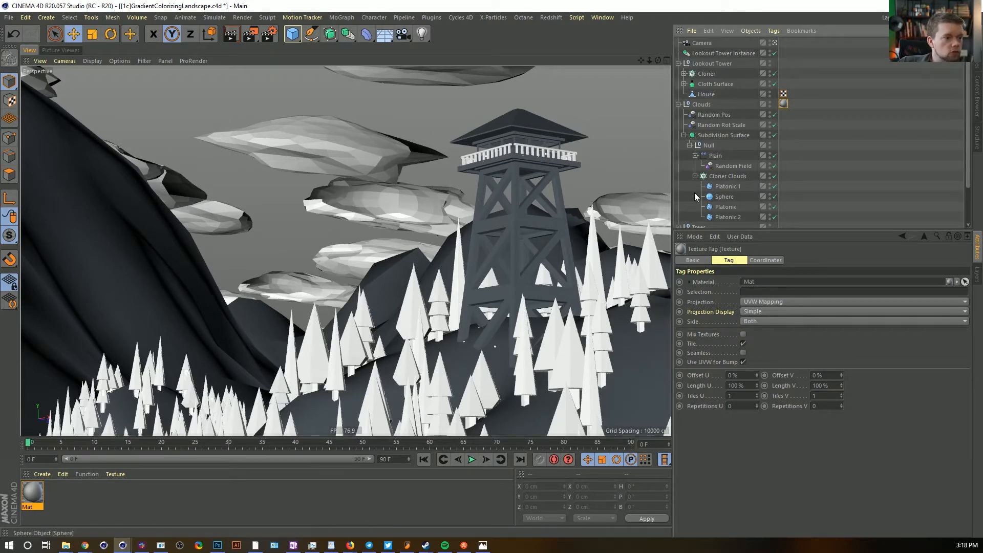
pyautogui.click(764, 303)
pyautogui.click(768, 354)
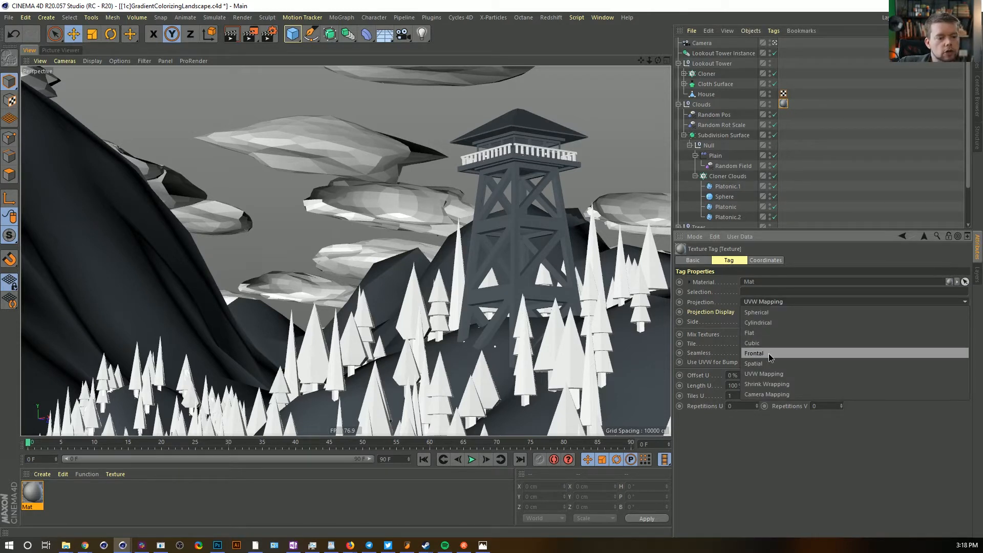
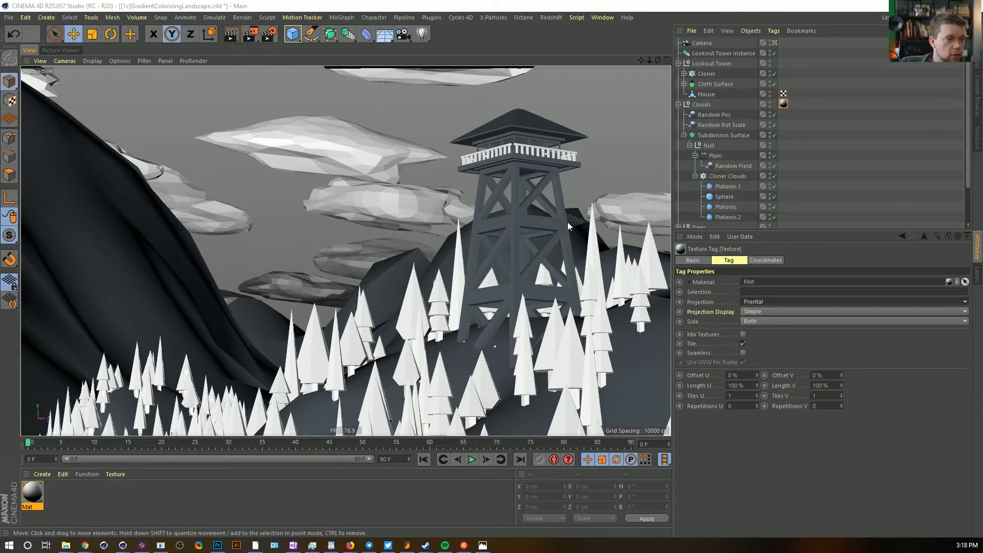
# Switch to the browser, examine the gradient shading of the tower, hills and sky in the Behance illustration, and return to Cinema 4D
pyautogui.hotkey('alt', 'Tab')
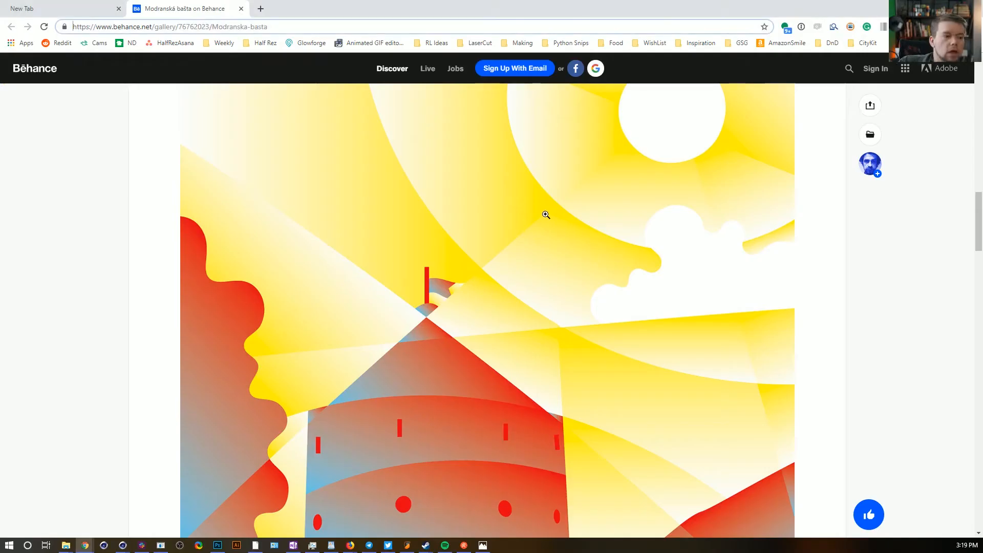
pyautogui.scroll(-4, 472, 345)
pyautogui.scroll(1, 472, 345)
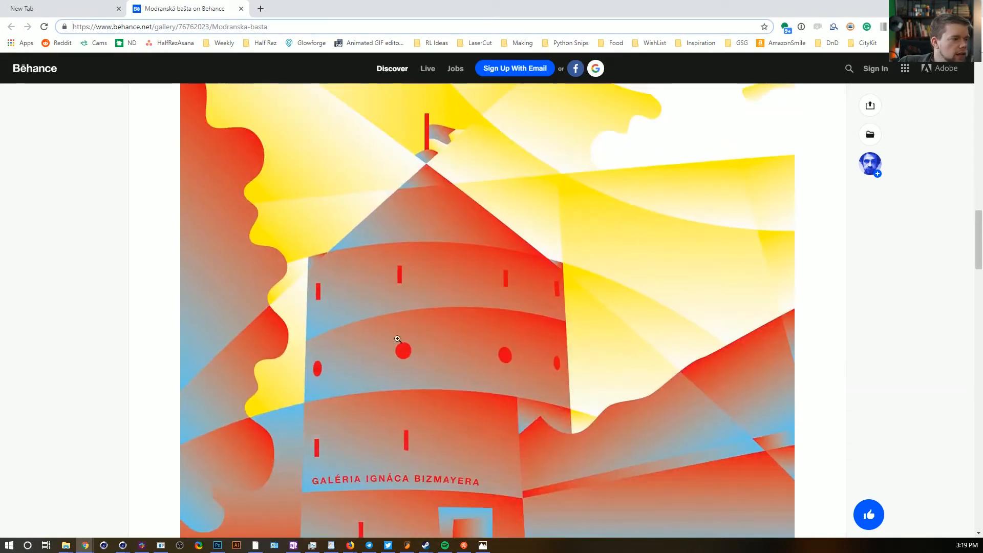
pyautogui.scroll(5, 261, 348)
pyautogui.scroll(-12, 241, 353)
pyautogui.scroll(5, 215, 235)
pyautogui.scroll(4, 246, 182)
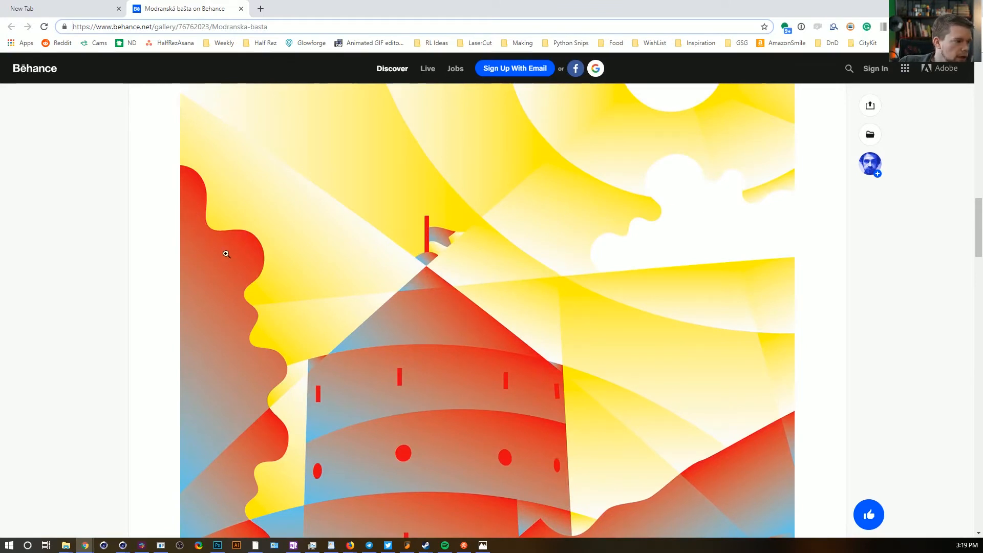
pyautogui.hotkey('alt', 'Tab')
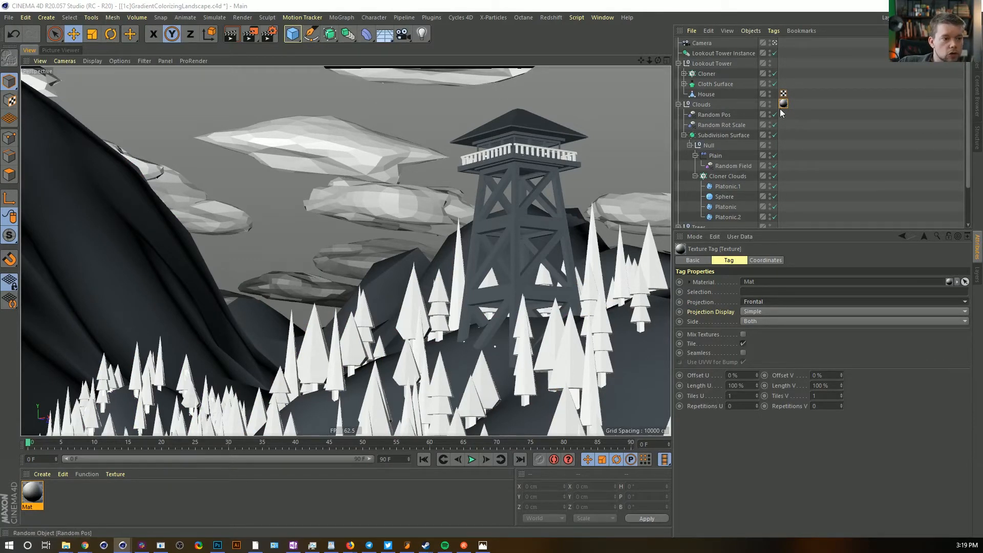
# Transfer the clouds' texture tag to Platonic.1 and take Sphere, Platonic and Platonic.2 out of Cloner Clouds
pyautogui.moveTo(783, 103); pyautogui.dragTo(785, 187)
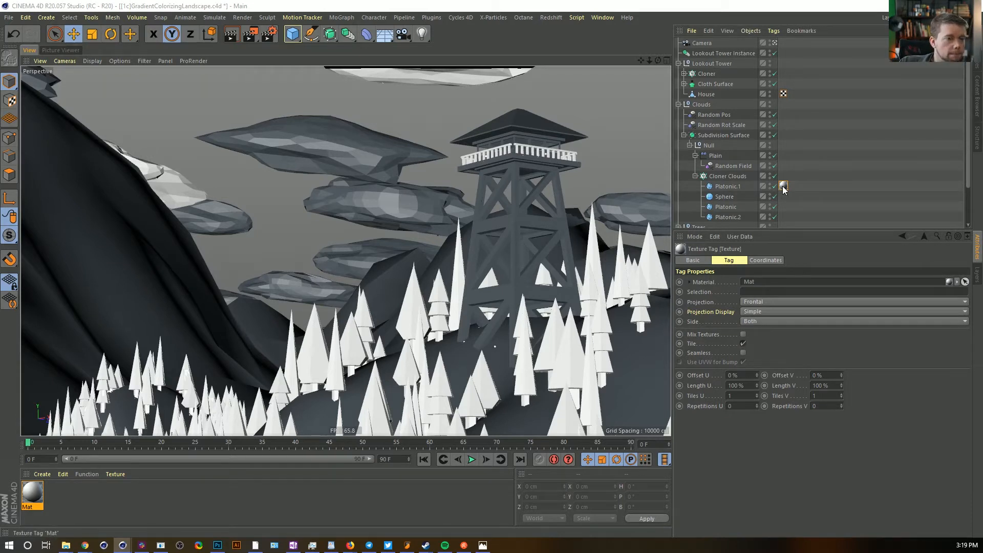
pyautogui.click(719, 197)
pyautogui.keyDown('shift'); pyautogui.click(731, 217); pyautogui.keyUp('shift')
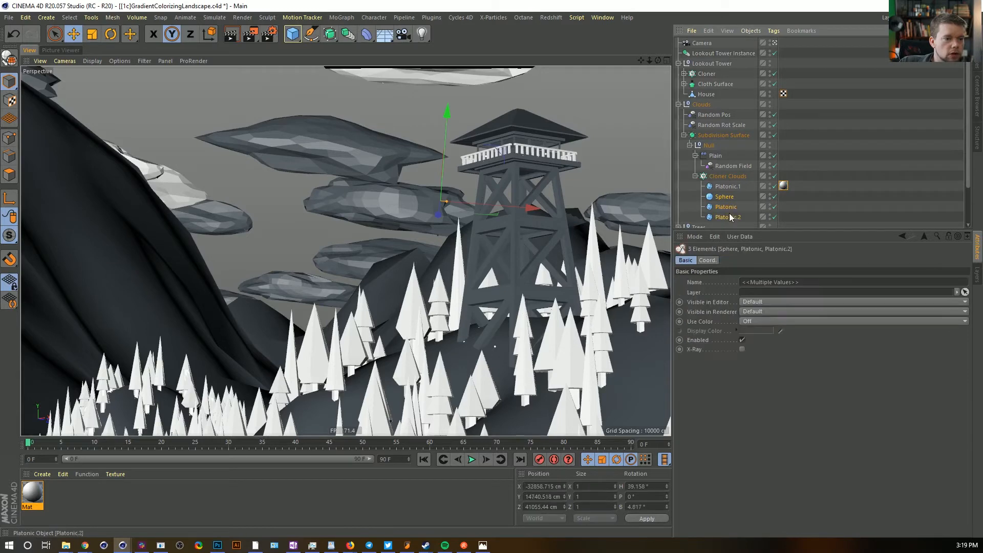
pyautogui.moveTo(731, 217); pyautogui.dragTo(721, 176)
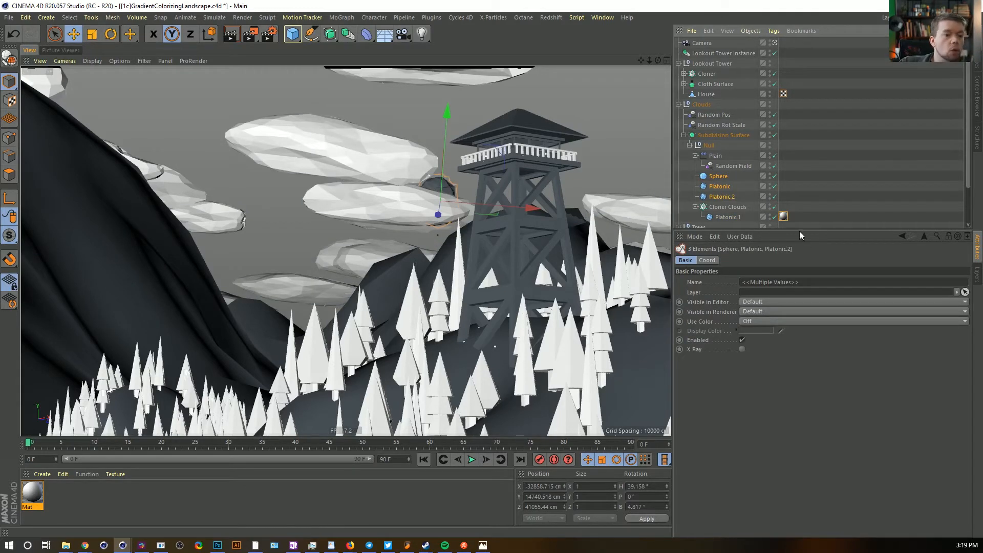
# Set the projection of Platonic.1's texture tag to Flat
pyautogui.click(783, 216)
pyautogui.click(729, 260)
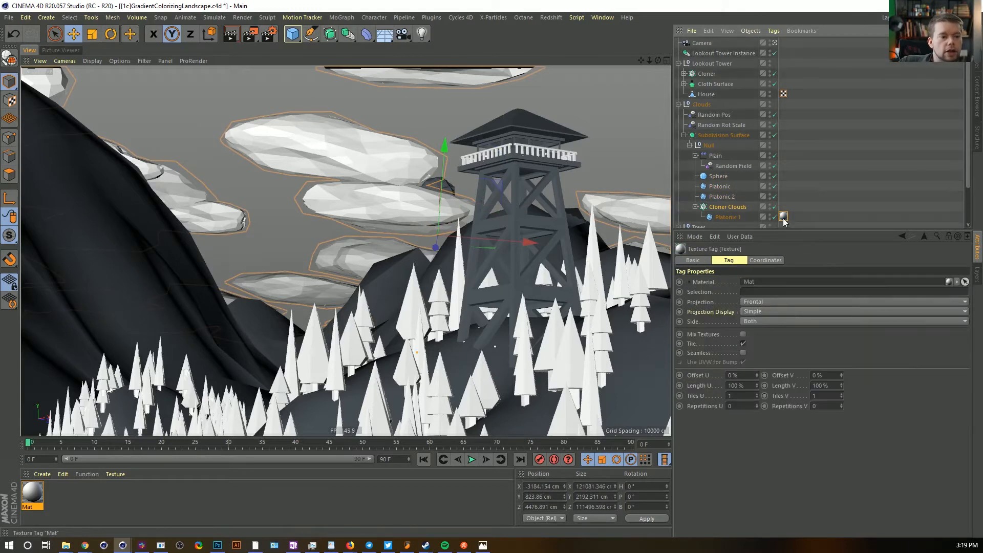
pyautogui.click(754, 301)
pyautogui.click(768, 332)
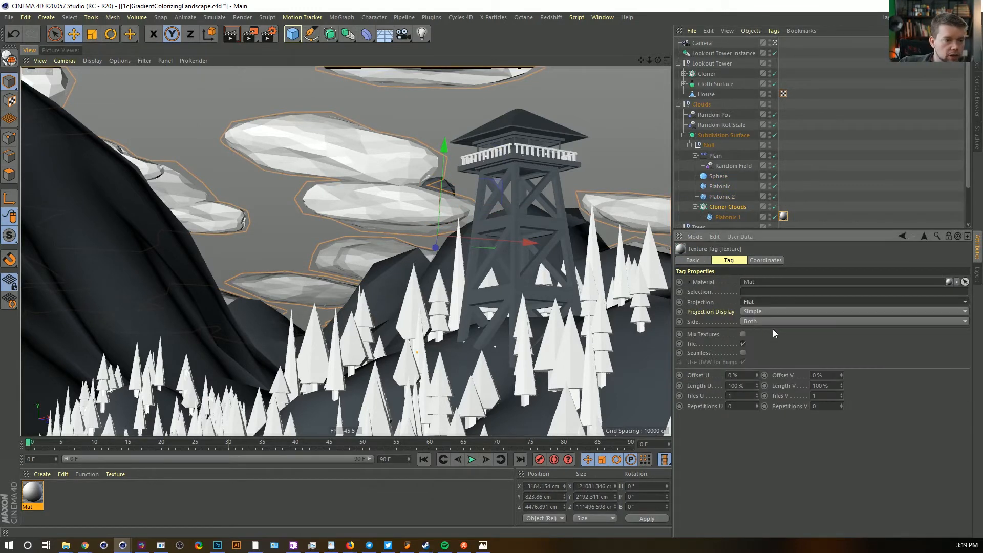
# Scale the flat texture projection on Platonic.1 uniformly to about 948 cm in Texture mode
pyautogui.click(9, 100)
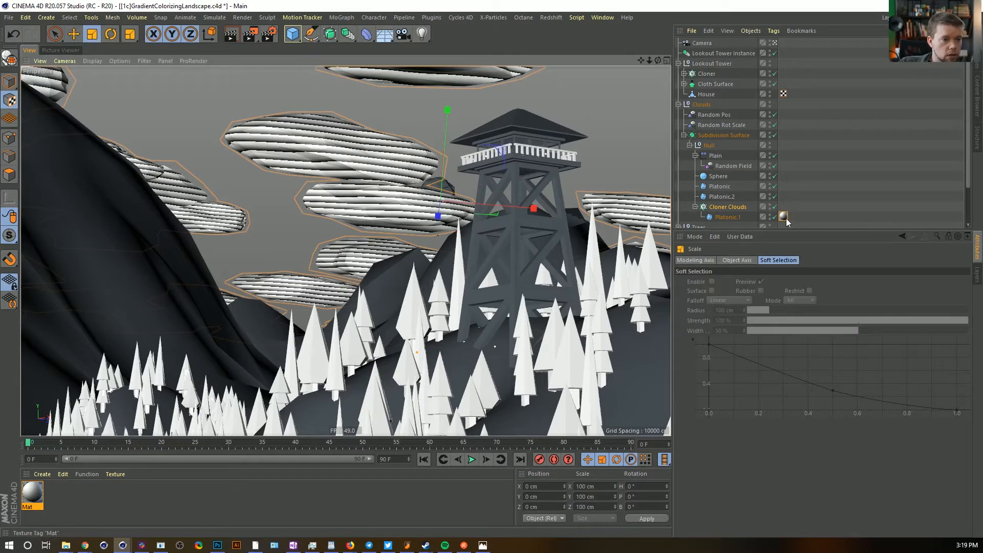
pyautogui.click(737, 217)
pyautogui.click(784, 217)
pyautogui.moveTo(157, 288); pyautogui.dragTo(594, 289)
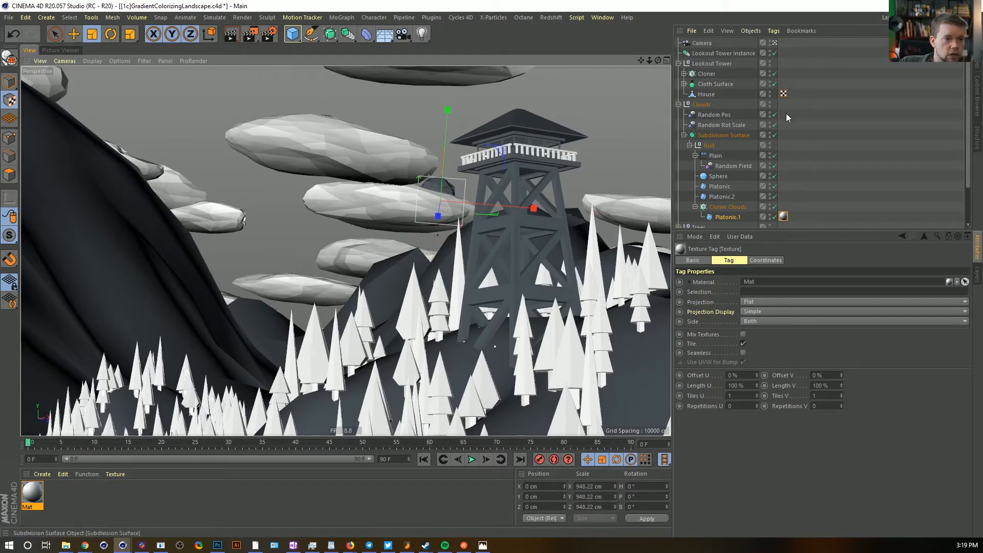
# Leave the scene camera, examine the gradient across the cloned clouds from several angles, and return to the camera view
pyautogui.click(775, 44)
pyautogui.keyDown('alt'); pyautogui.moveTo(611, 175); pyautogui.dragTo(385, 281); pyautogui.keyUp('alt')
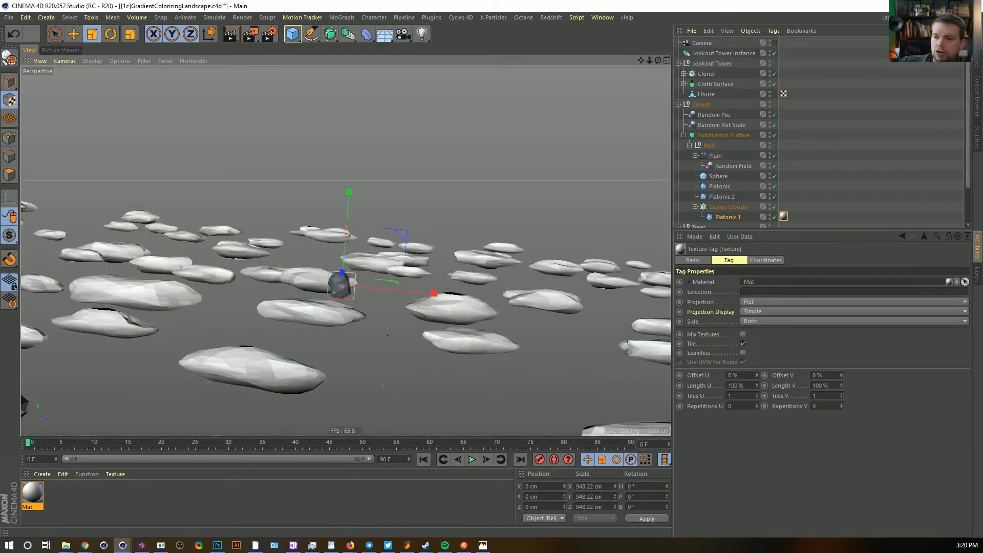
pyautogui.keyDown('alt'); pyautogui.moveTo(477, 285); pyautogui.dragTo(314, 307); pyautogui.keyUp('alt')
pyautogui.scroll(8, 312, 290)
pyautogui.keyDown('alt'); pyautogui.moveTo(373, 288); pyautogui.dragTo(330, 263); pyautogui.keyUp('alt')
pyautogui.scroll(4, 357, 255)
pyautogui.scroll(-5, 418, 266)
pyautogui.keyDown('alt'); pyautogui.moveTo(422, 262); pyautogui.dragTo(182, 344); pyautogui.keyUp('alt')
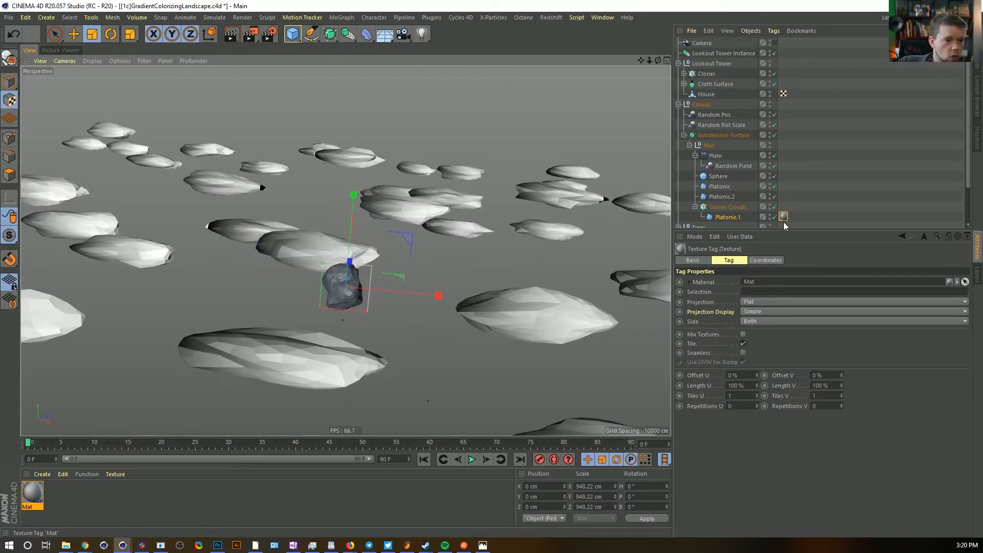
pyautogui.click(774, 43)
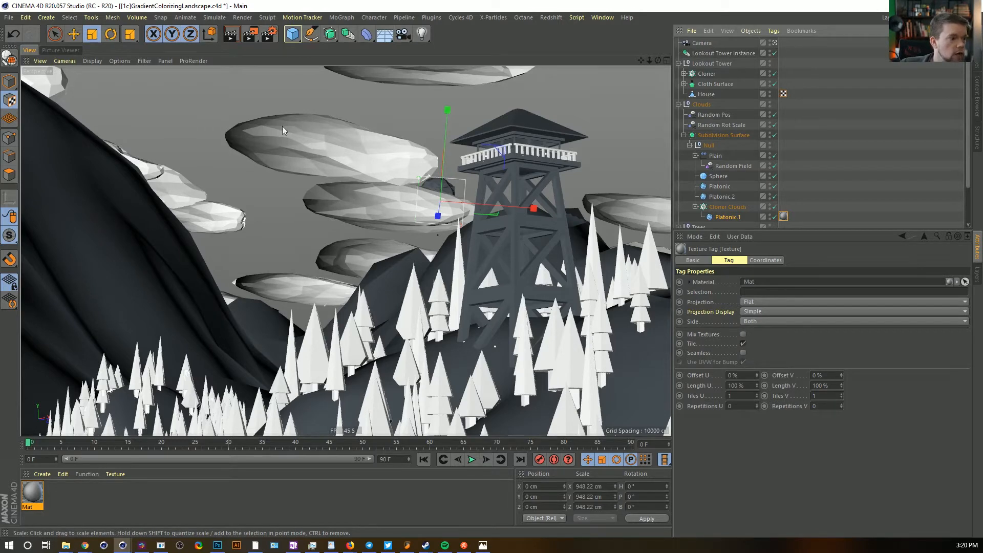
# Render a preview of the camera view and add a Sky object to the scene
pyautogui.hotkey('ctrl', 'r')
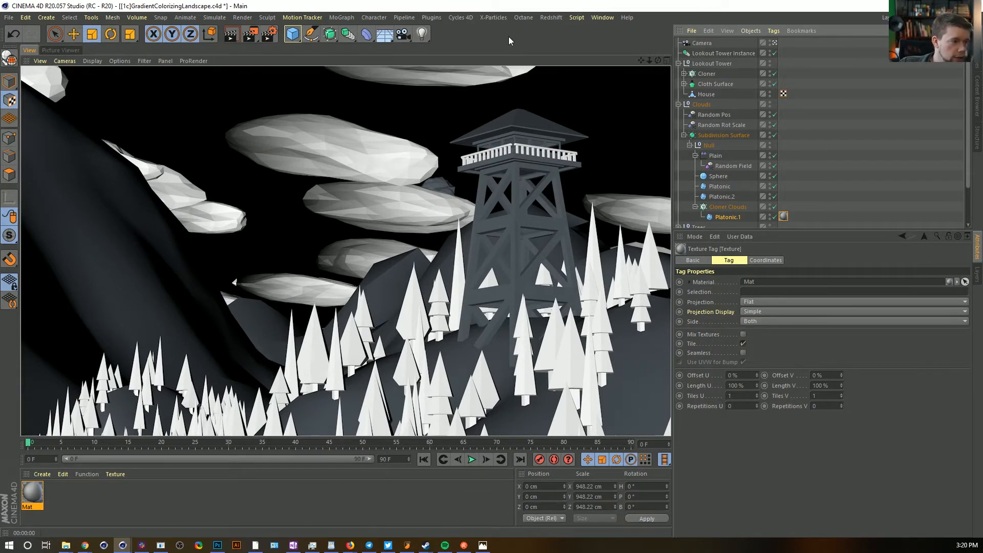
pyautogui.click(384, 33)
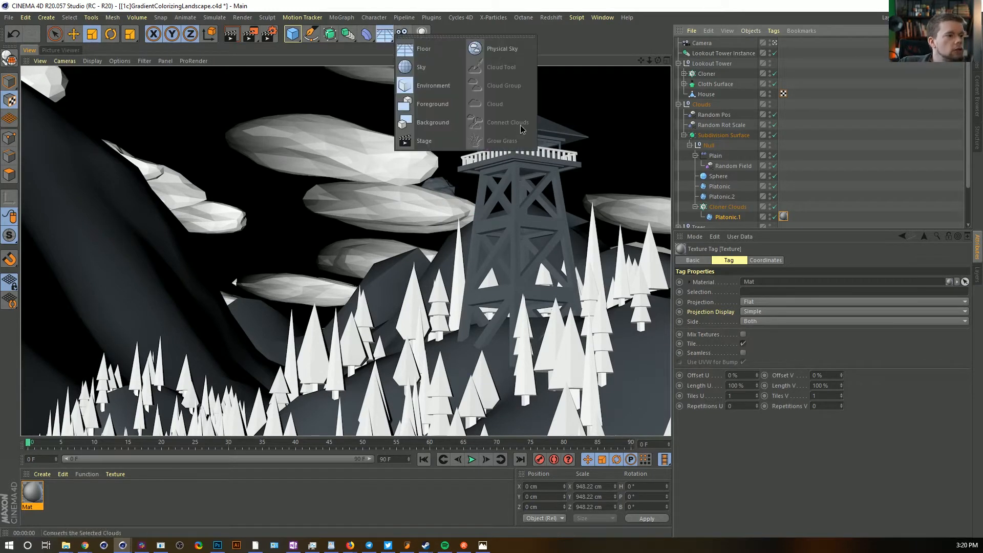
pyautogui.click(446, 67)
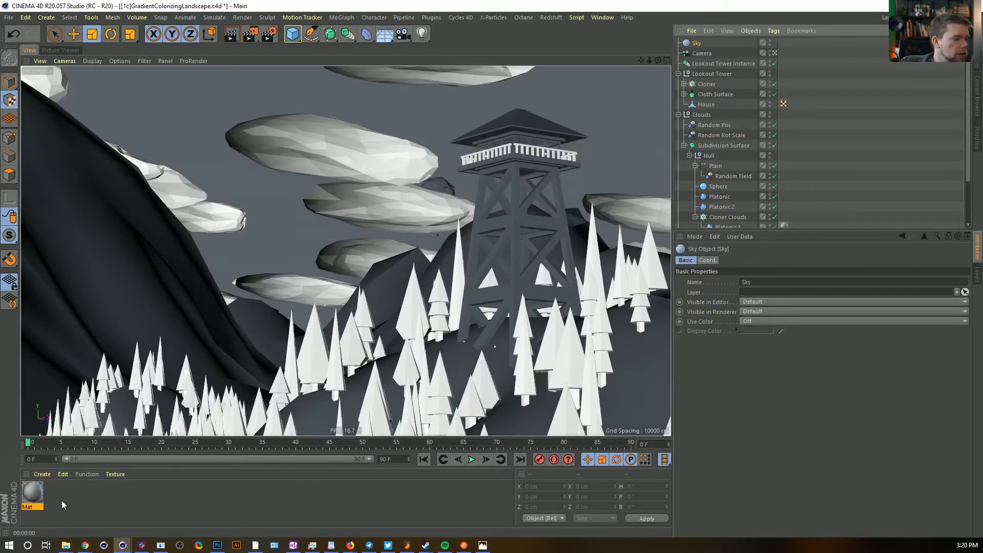
# Duplicate the gradient material Mat and rename the copy Sky
pyautogui.keyDown('ctrl'); pyautogui.moveTo(36, 492); pyautogui.dragTo(57, 508); pyautogui.keyUp('ctrl')
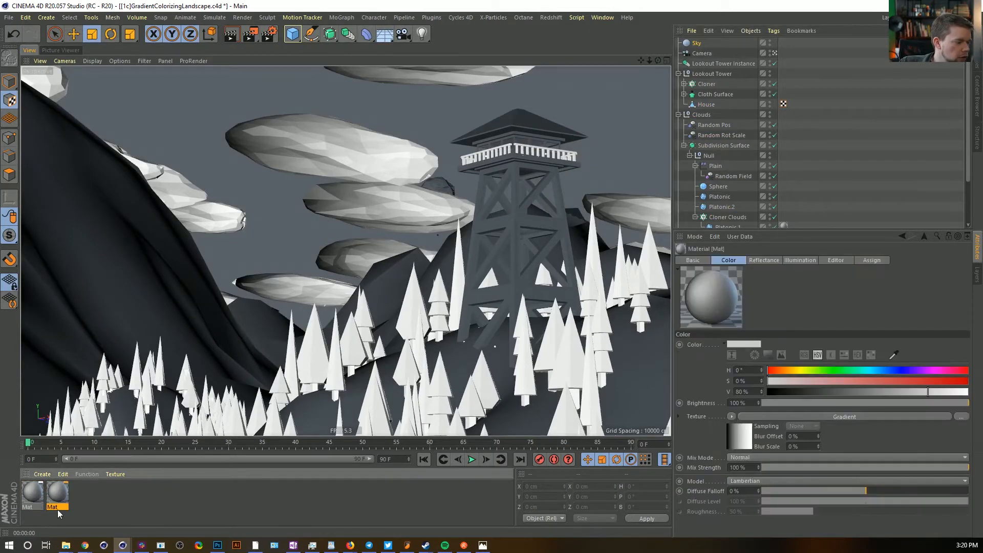
pyautogui.doubleClick(53, 507)
pyautogui.write('Sky')
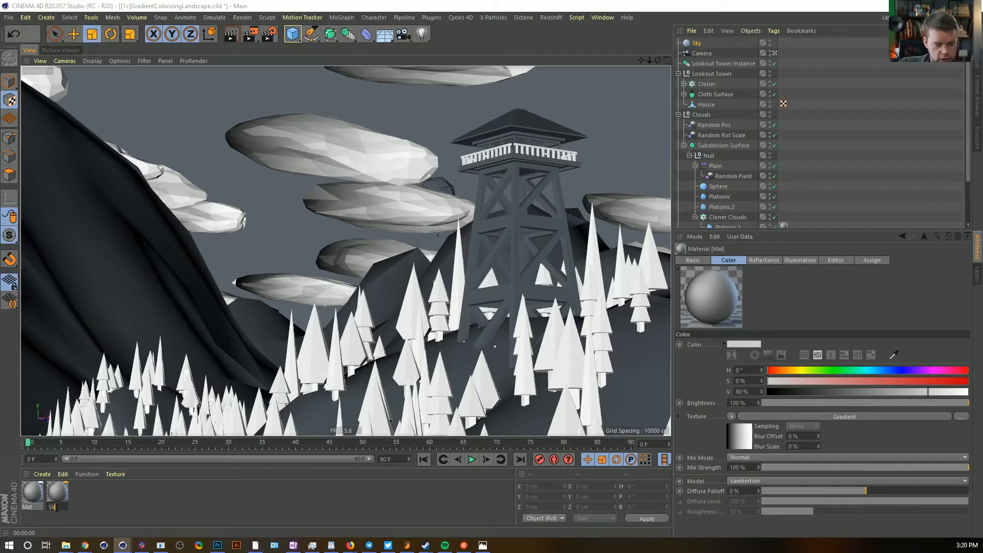
pyautogui.press('Return')
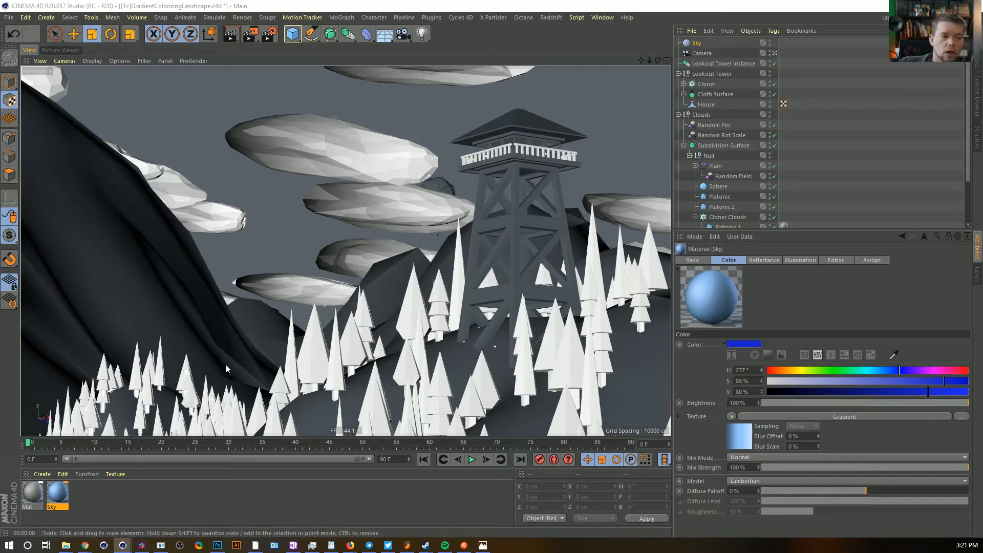
# Apply the Sky material to the Sky object and set its texture tag's projection to Frontal
pyautogui.moveTo(57, 493); pyautogui.dragTo(689, 45)
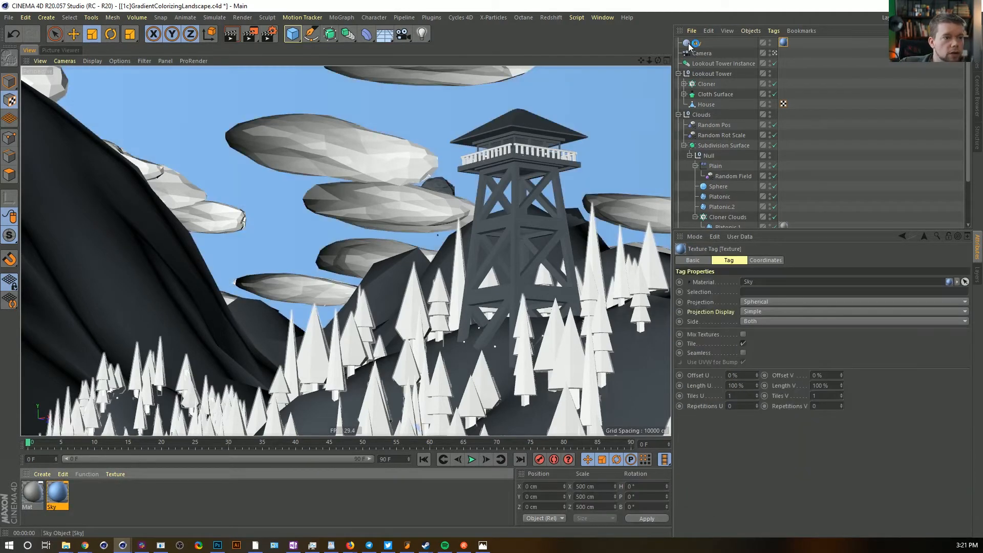
pyautogui.click(782, 45)
pyautogui.click(789, 301)
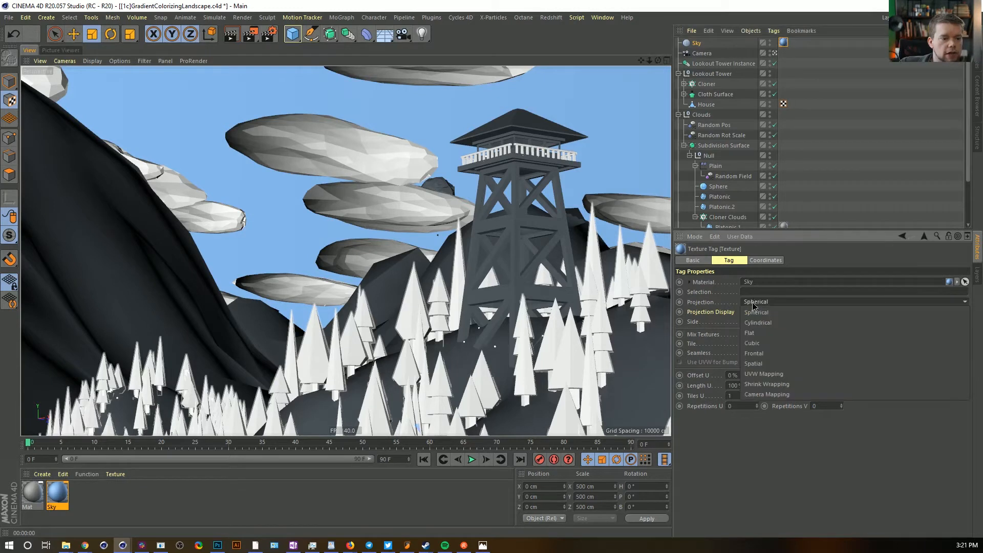
pyautogui.click(767, 353)
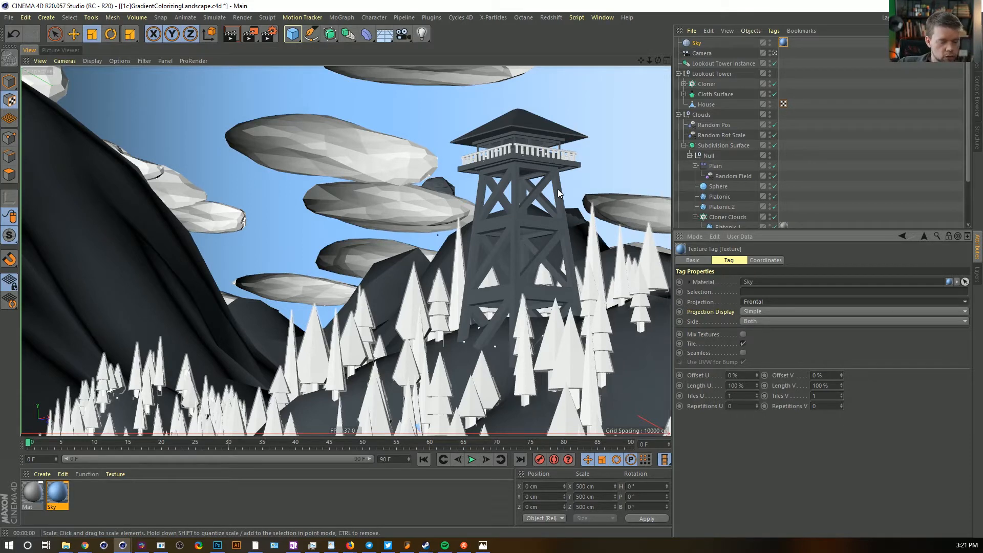
# Set the render output size to 1920 by 1200 pixels in the render settings
pyautogui.hotkey('ctrl', 'b')
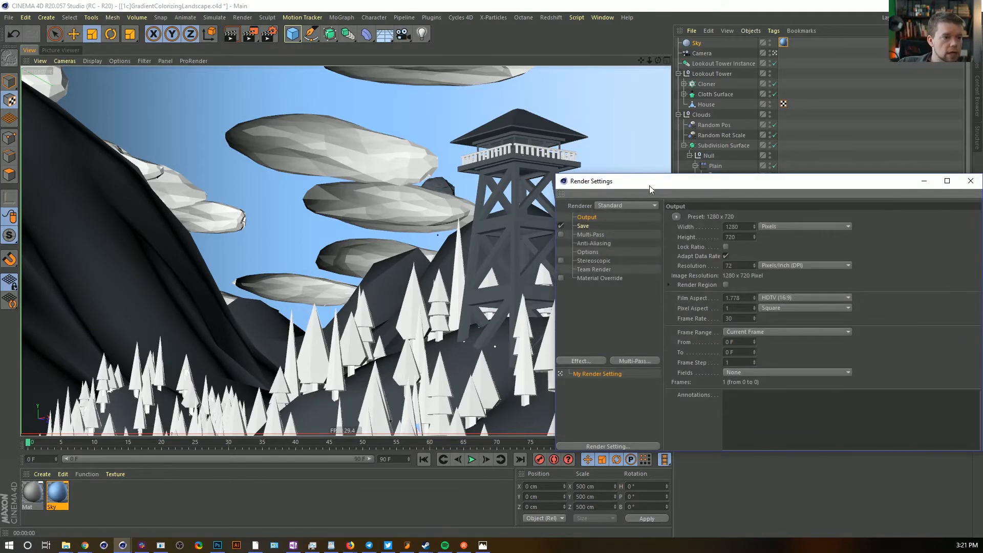
pyautogui.moveTo(649, 182); pyautogui.dragTo(451, 83)
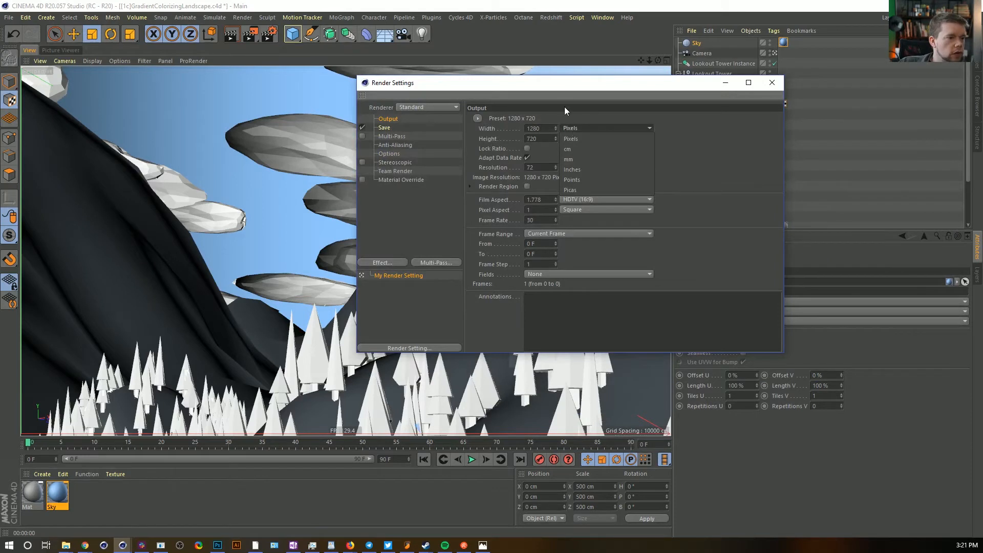
pyautogui.click(480, 118)
pyautogui.moveTo(500, 148)
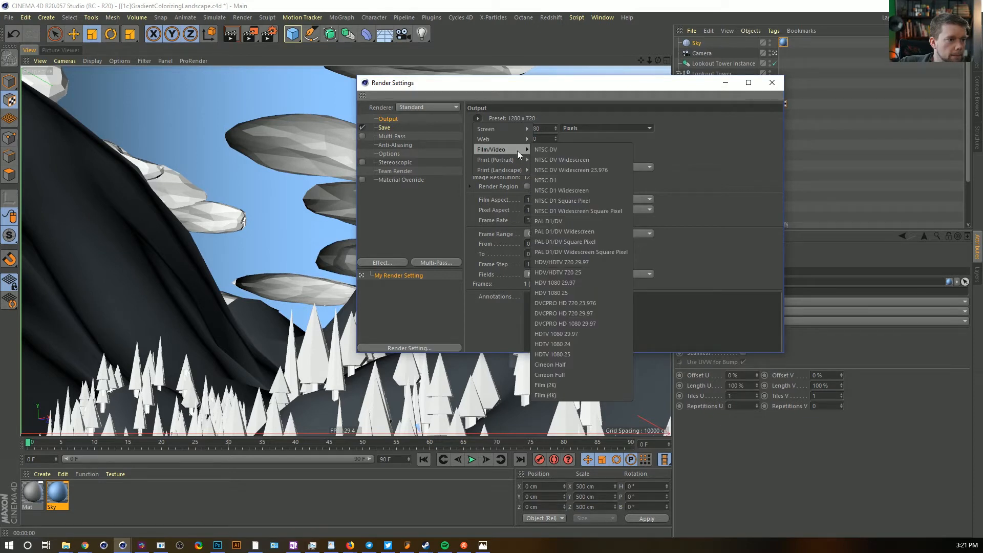
pyautogui.click(554, 120)
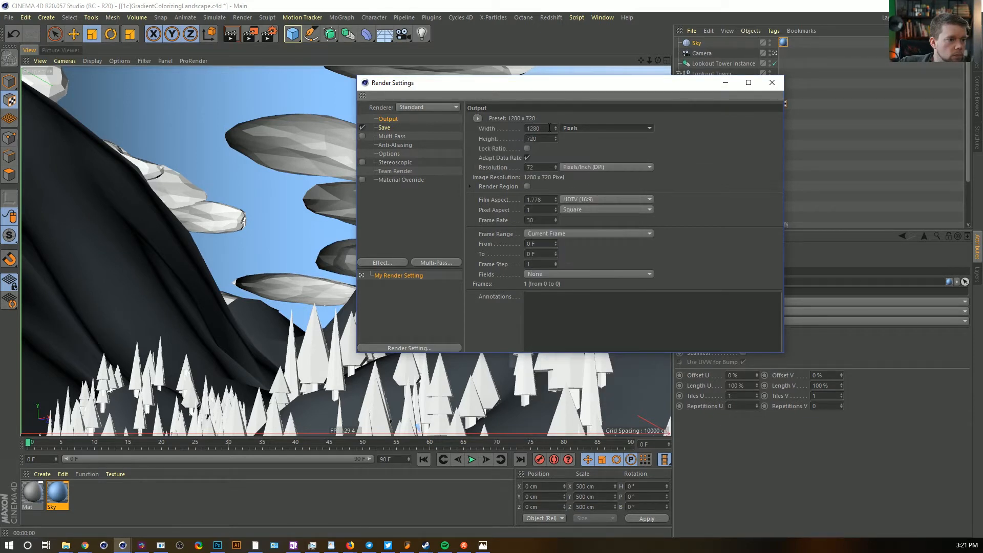
pyautogui.moveTo(545, 129); pyautogui.dragTo(480, 125)
pyautogui.write('1920')
pyautogui.press('Return')
pyautogui.press('Tab')
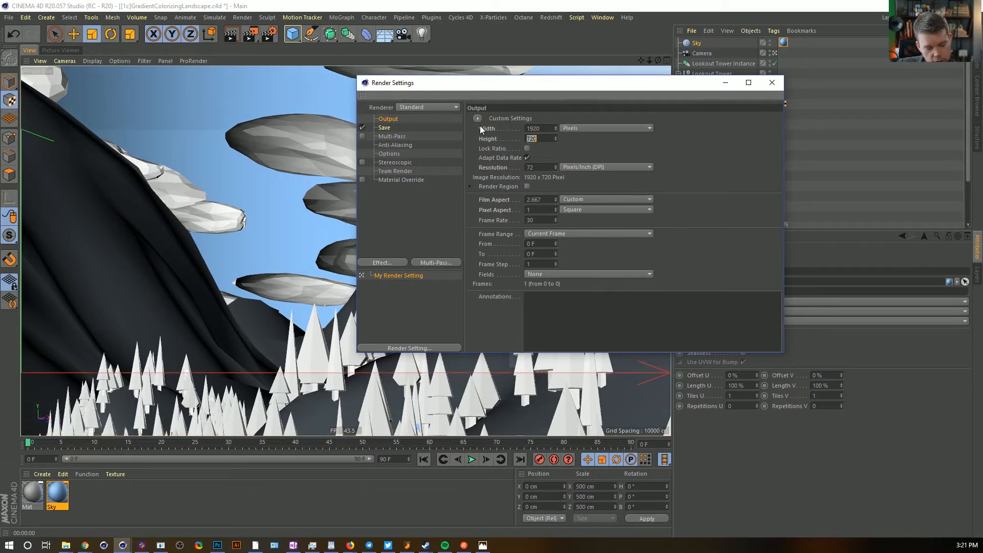
pyautogui.write('1200')
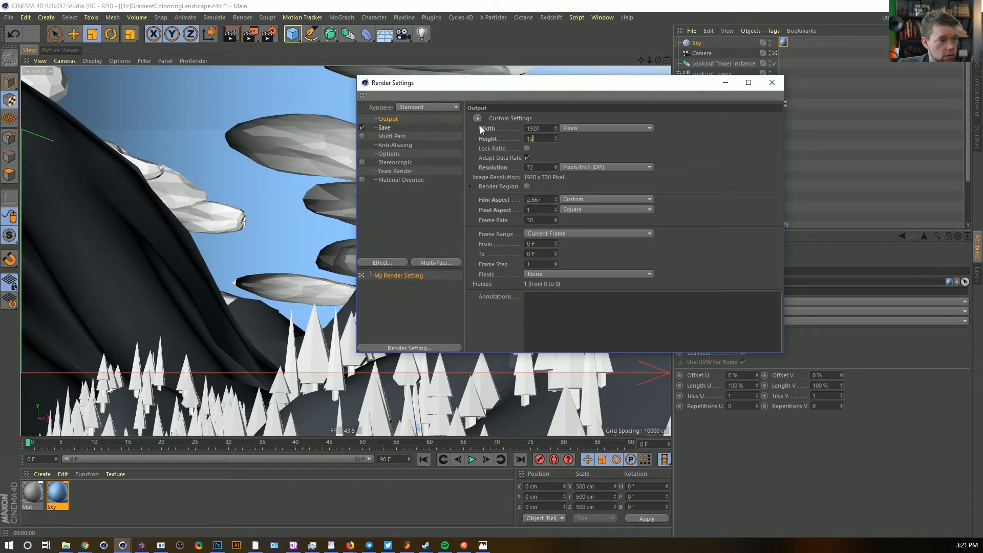
pyautogui.press('Return')
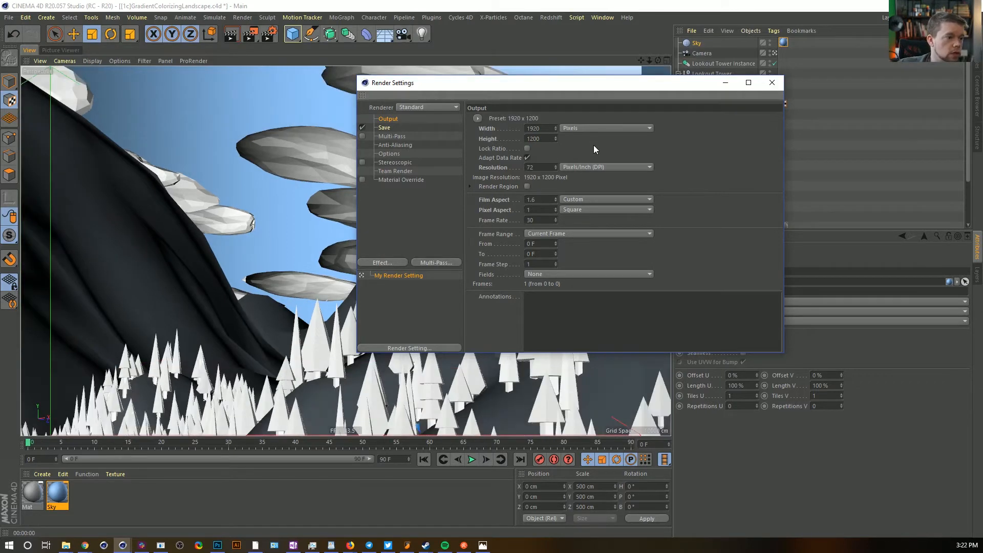
pyautogui.click(771, 83)
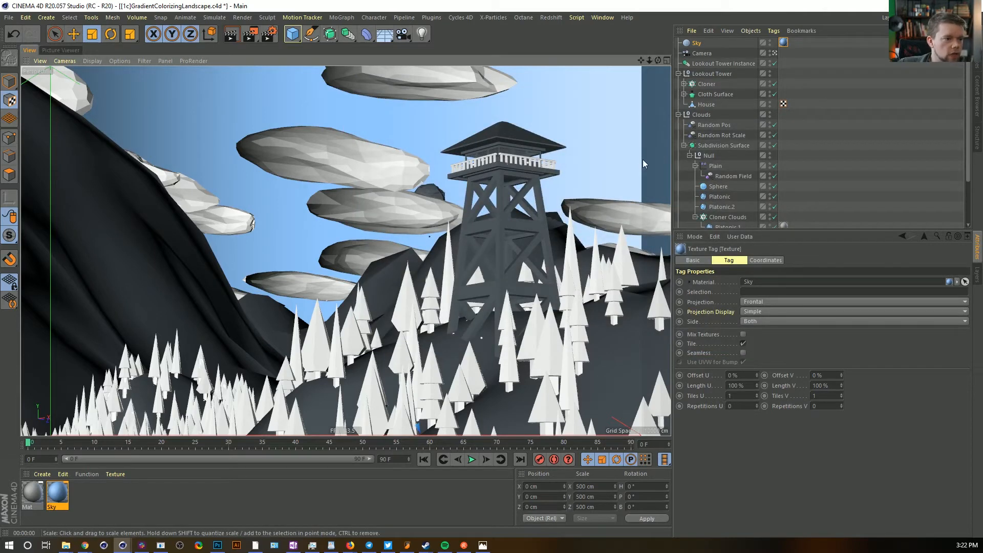
# Set the render output width and height to 16 by 16 pixels
pyautogui.hotkey('ctrl', 'b')
pyautogui.click(729, 204)
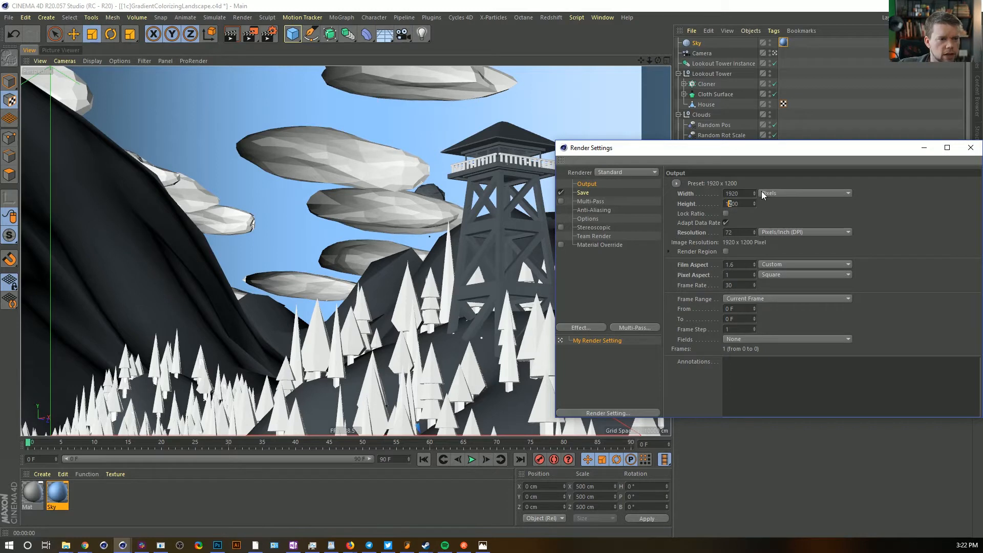
pyautogui.hotkey('shift', 'Tab')
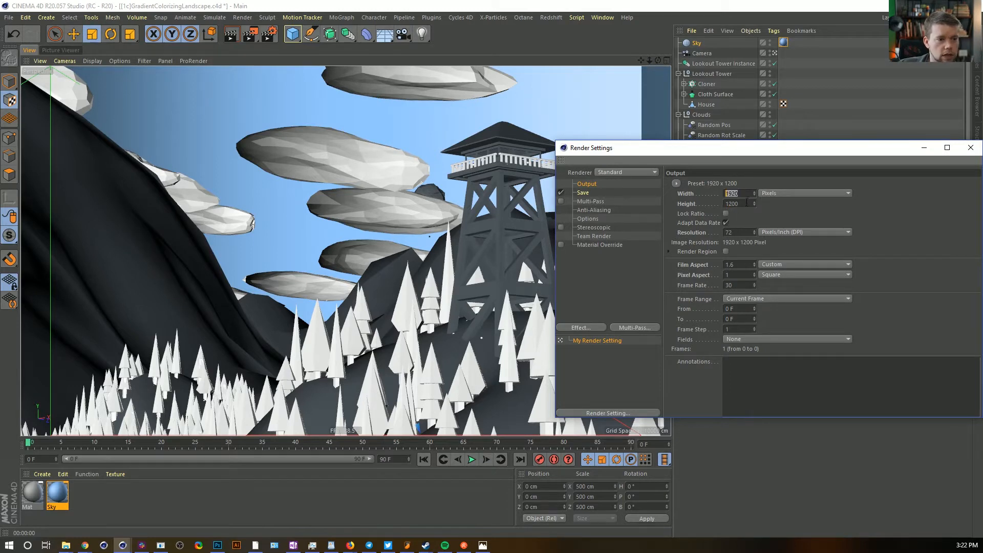
pyautogui.write('16')
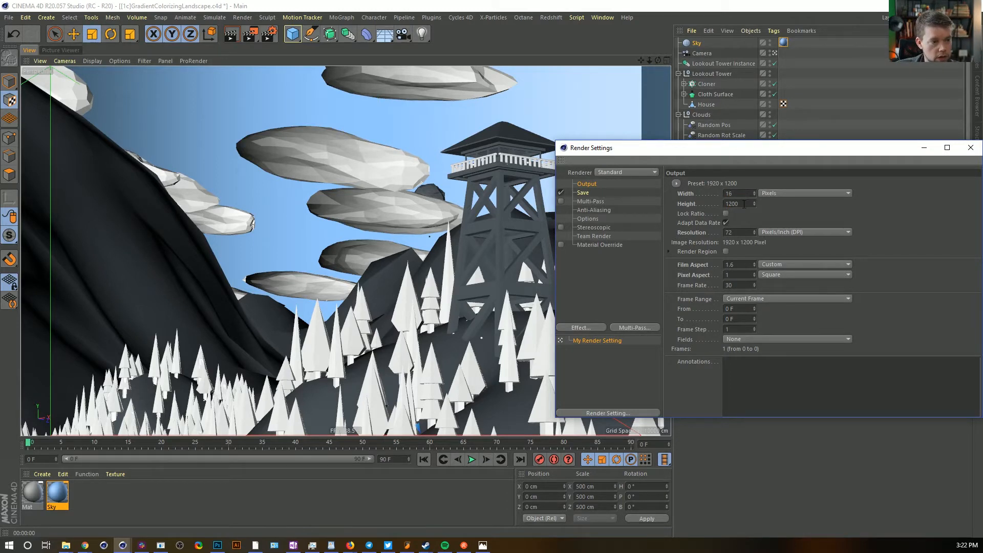
pyautogui.press('Tab')
pyautogui.write('16')
pyautogui.press('Return')
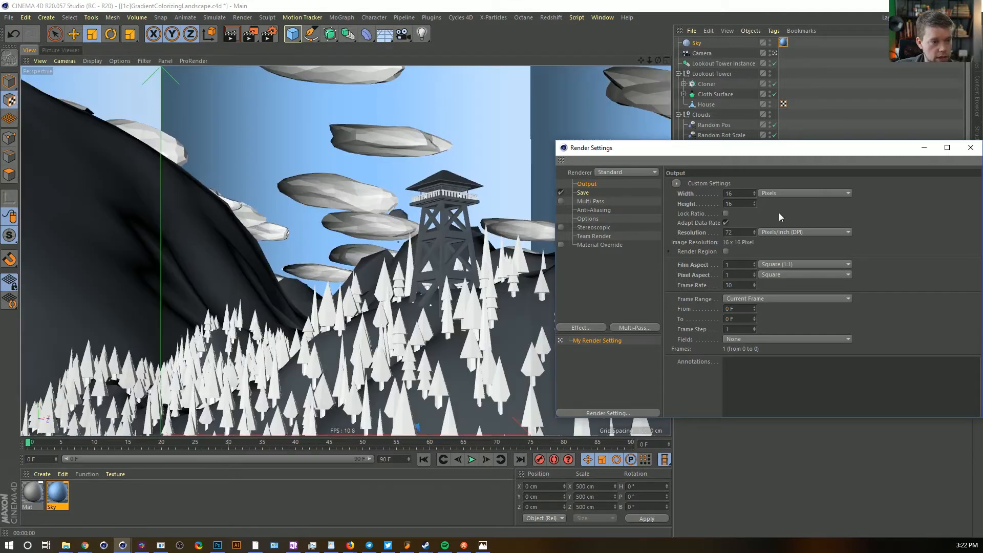
# Lock the output ratio and double the render width to 32 pixels
pyautogui.click(726, 214)
pyautogui.doubleClick(742, 194)
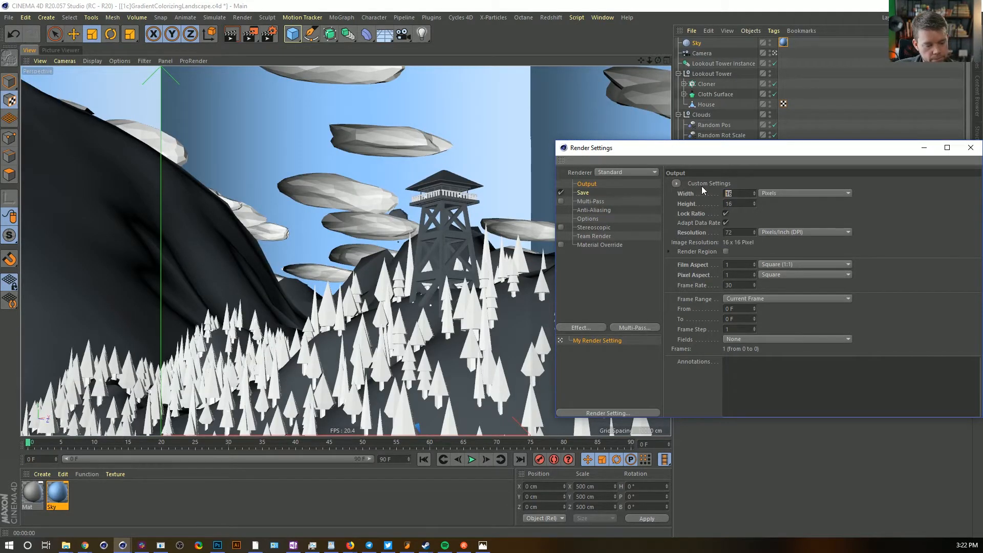
pyautogui.write('16')
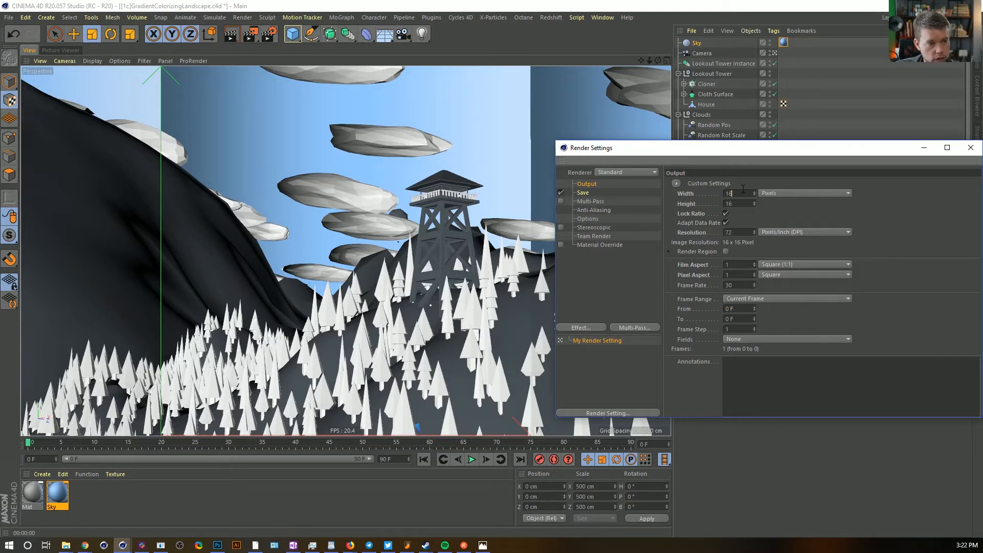
pyautogui.write('*2')
pyautogui.press('Return')
# Set the render output size to 160 by 90 pixels with the ratio unlocked
pyautogui.moveTo(741, 193); pyautogui.dragTo(655, 186)
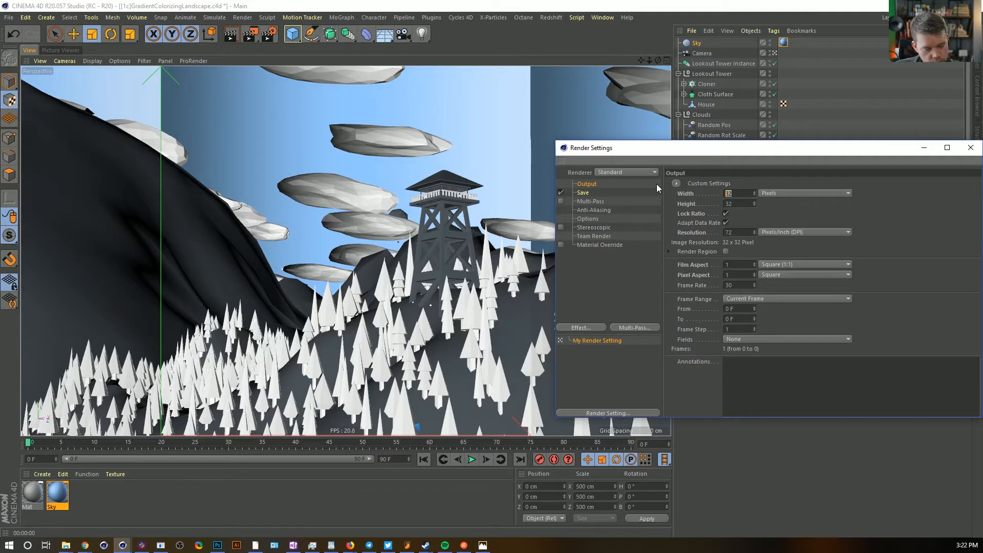
pyautogui.write('160')
pyautogui.press('Tab')
pyautogui.write('90')
pyautogui.press('Return')
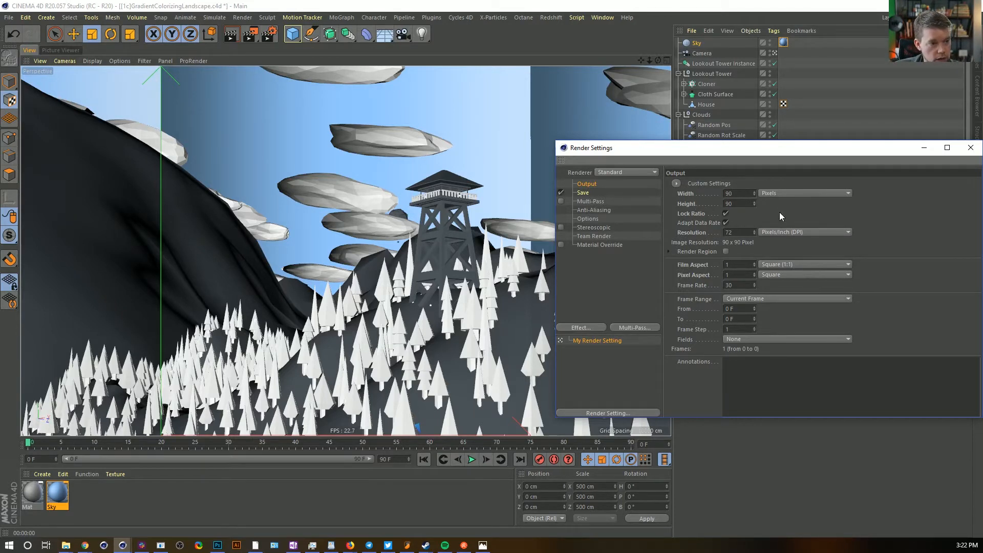
pyautogui.click(725, 213)
pyautogui.moveTo(740, 193); pyautogui.dragTo(659, 183)
pyautogui.write('160')
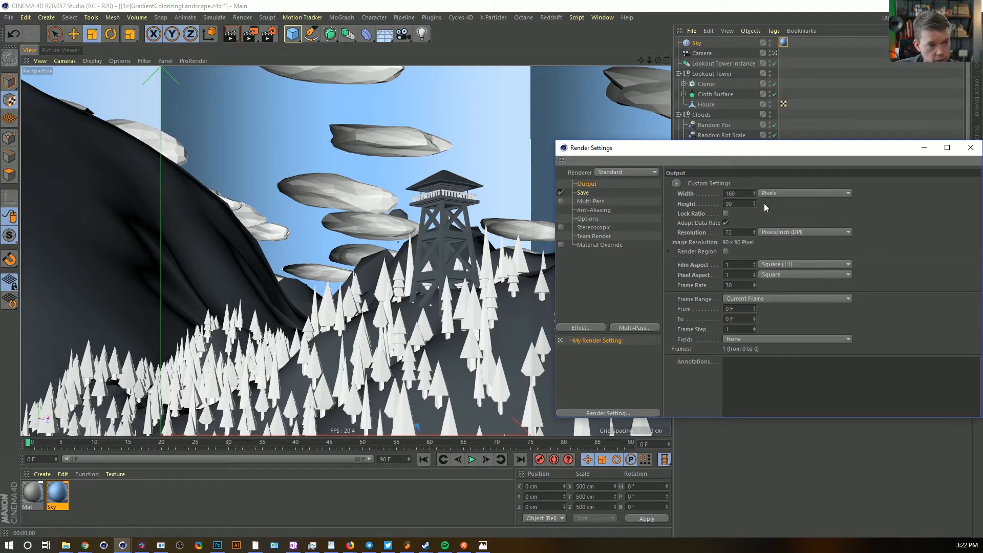
pyautogui.press('Return')
# Lock the output ratio, scale the render size to 1600 by 900, double it to 3200 by 1800 pixels, and close the render settings
pyautogui.click(725, 213)
pyautogui.click(745, 194)
pyautogui.write('0')
pyautogui.press('Return')
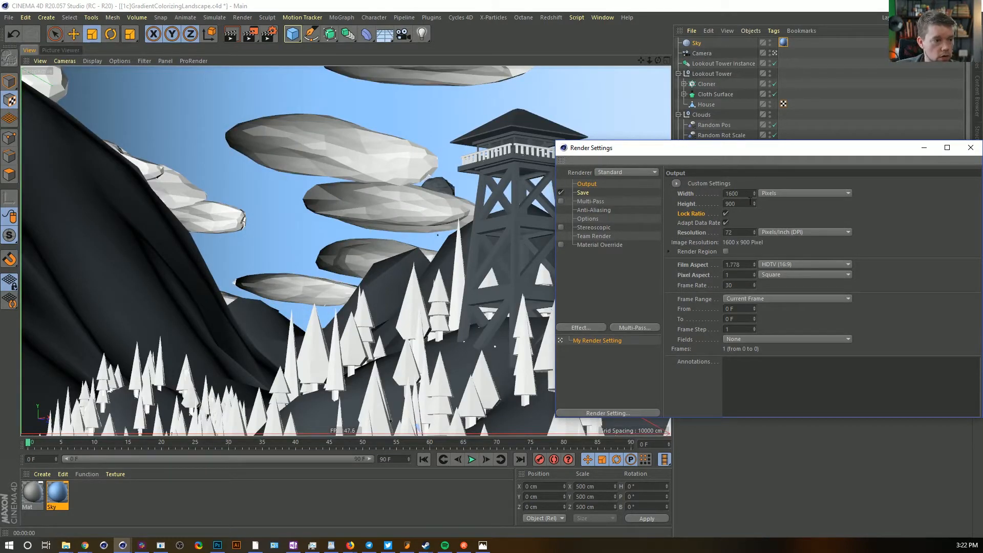
pyautogui.click(746, 201)
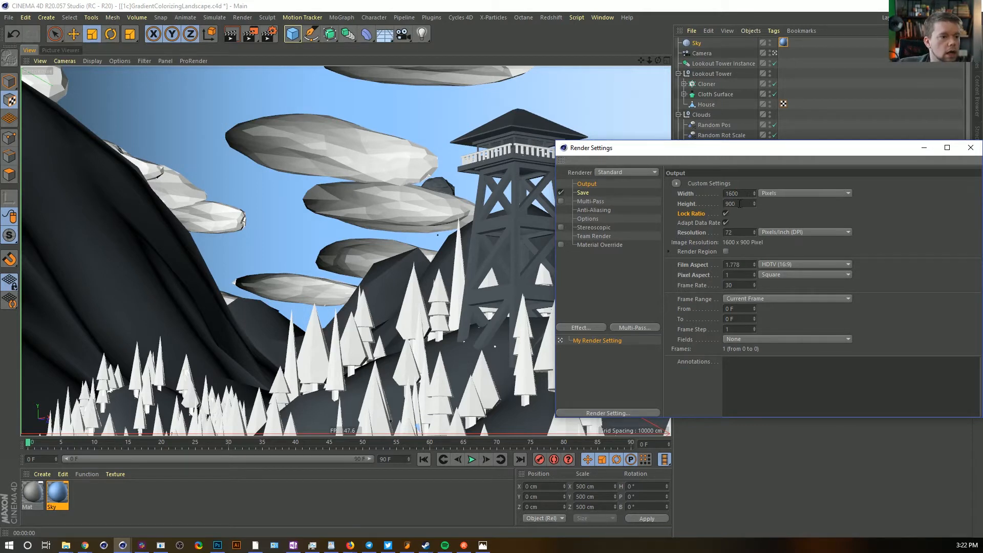
pyautogui.write('*2')
pyautogui.press('Return')
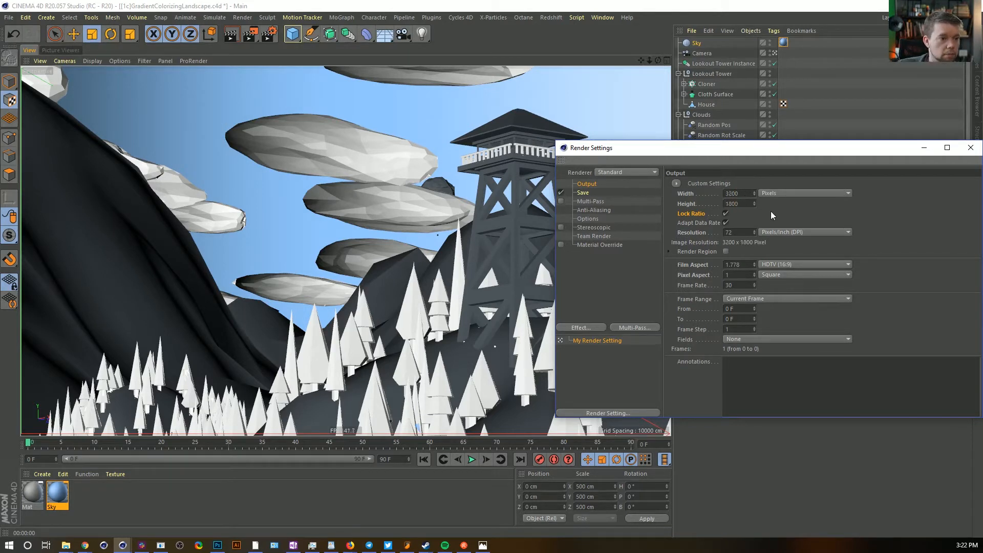
pyautogui.click(970, 147)
# Widen and narrow the viewport to check how the frontal sky gradient fits the frame, and save the scene
pyautogui.moveTo(674, 156); pyautogui.dragTo(816, 154)
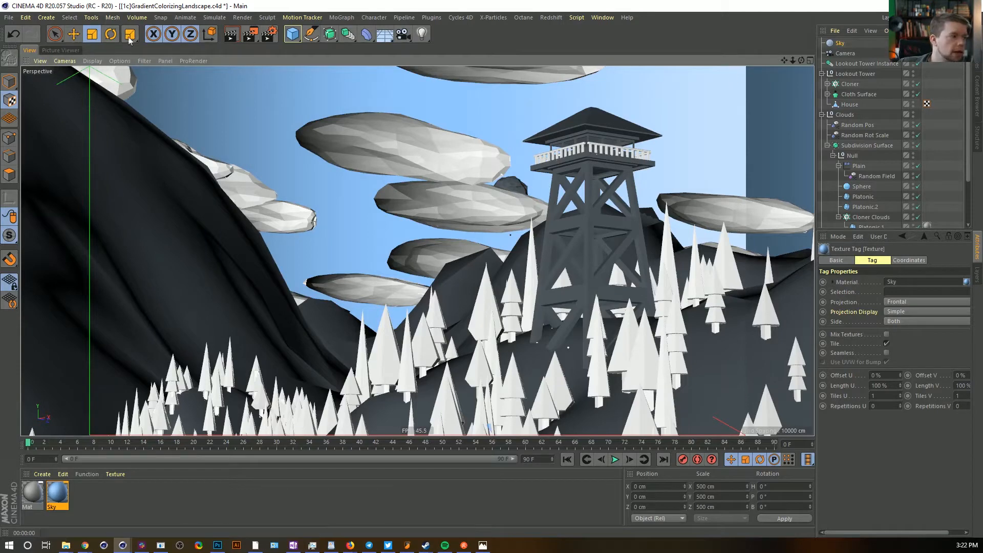
pyautogui.moveTo(816, 147); pyautogui.dragTo(677, 143)
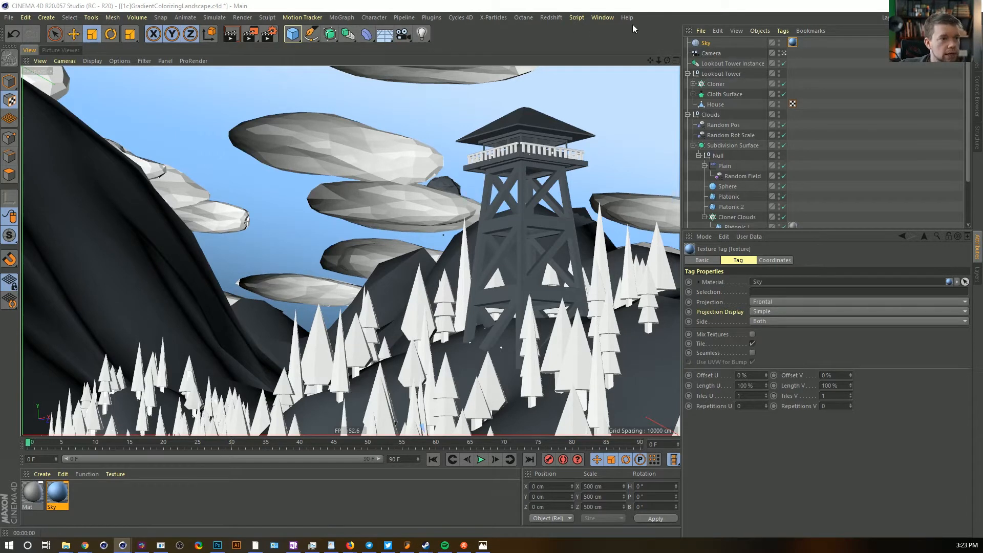
pyautogui.hotkey('ctrl', 's')
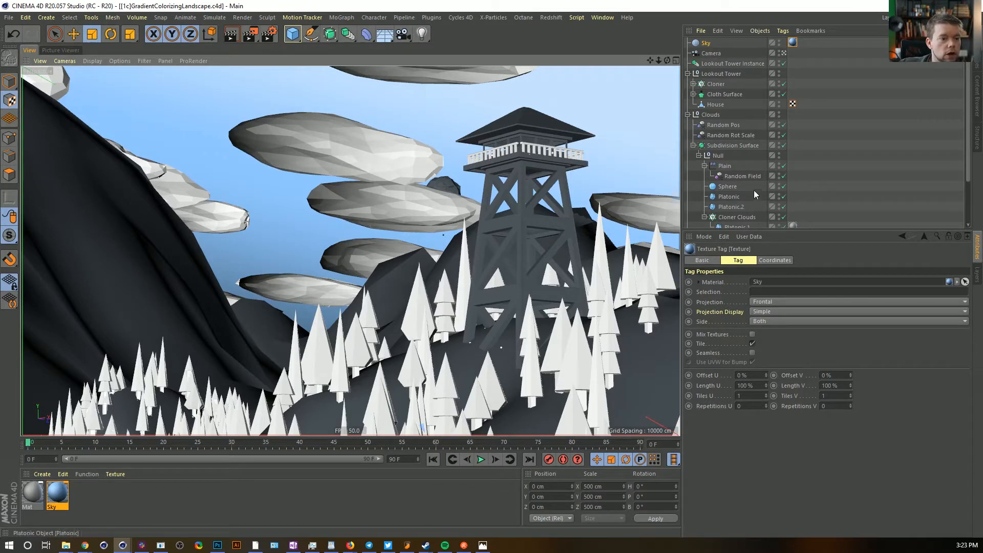
# Rename the gradient material used on Platonic.1 as Clouds
pyautogui.scroll(-3, 753, 190)
pyautogui.click(793, 171)
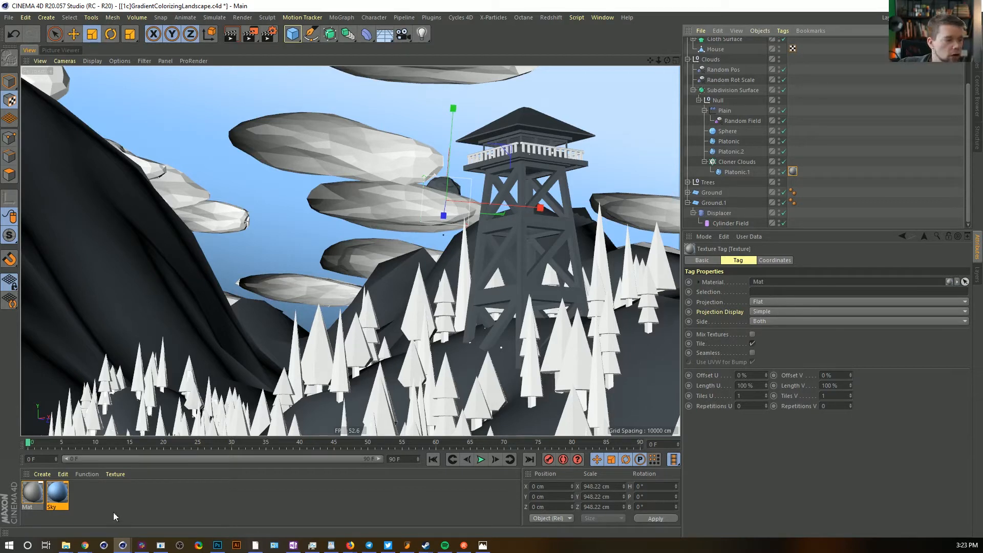
pyautogui.doubleClick(34, 508)
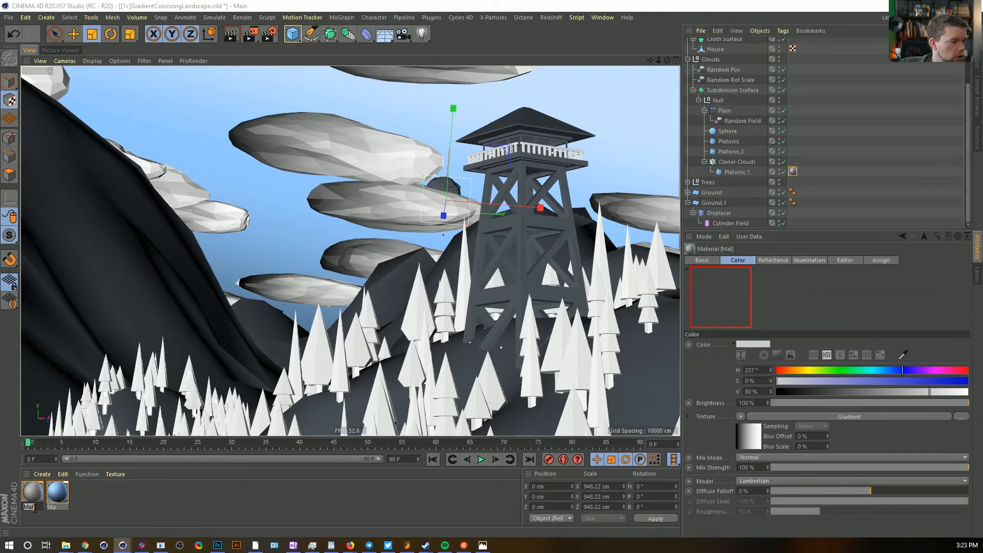
pyautogui.write('Clouds')
pyautogui.press('Return')
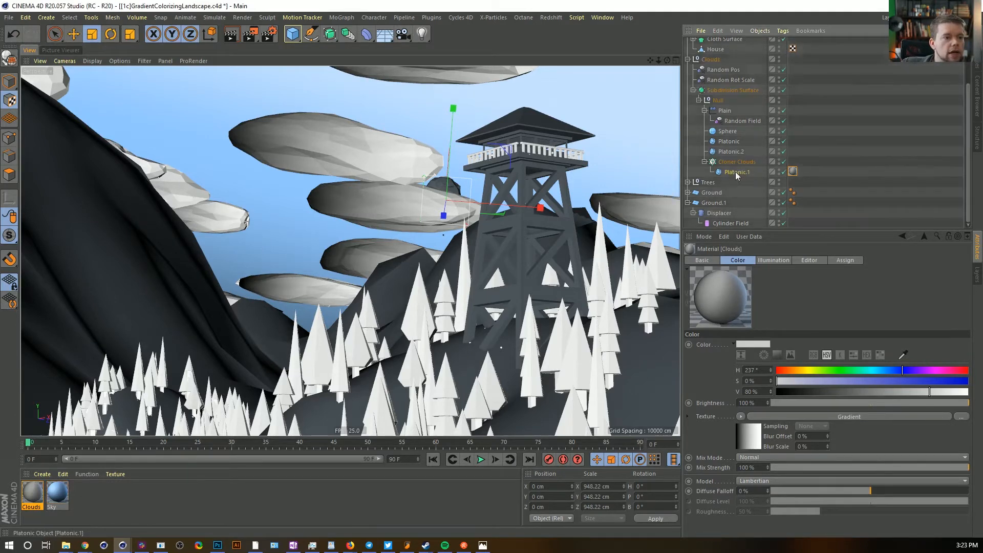
# Add a Compositing tag to the Clouds group
pyautogui.click(709, 59)
pyautogui.rightClick(707, 60)
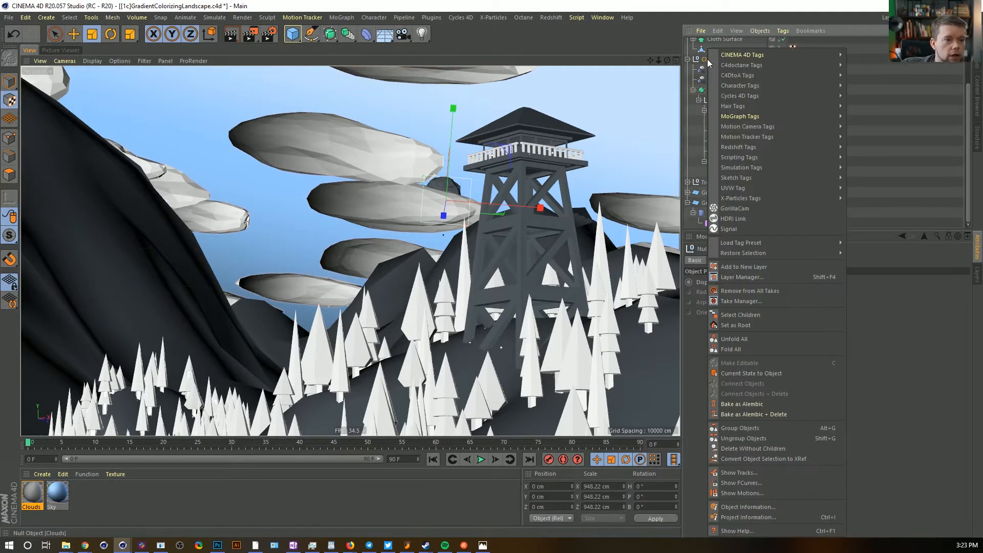
pyautogui.moveTo(748, 56)
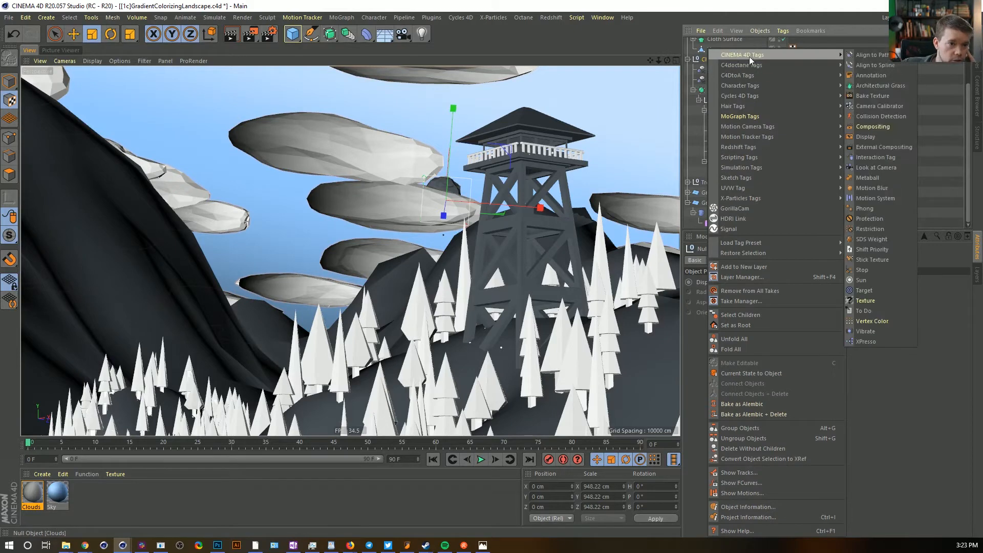
pyautogui.click(866, 126)
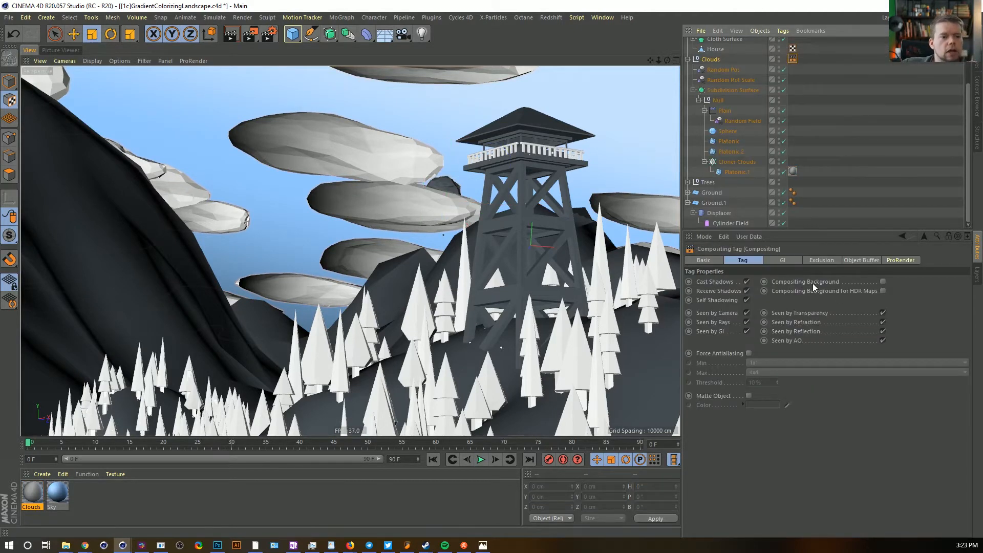
# Enable Compositing Background in the Clouds group's Compositing tag, render the view to check the clouds, and save the scene
pyautogui.click(813, 284)
pyautogui.click(883, 282)
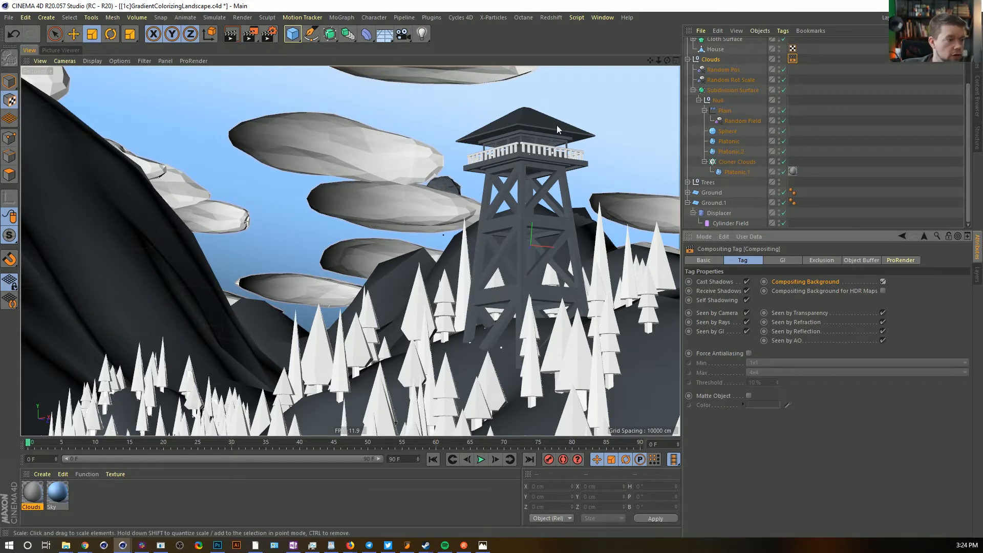
pyautogui.hotkey('ctrl', 'r')
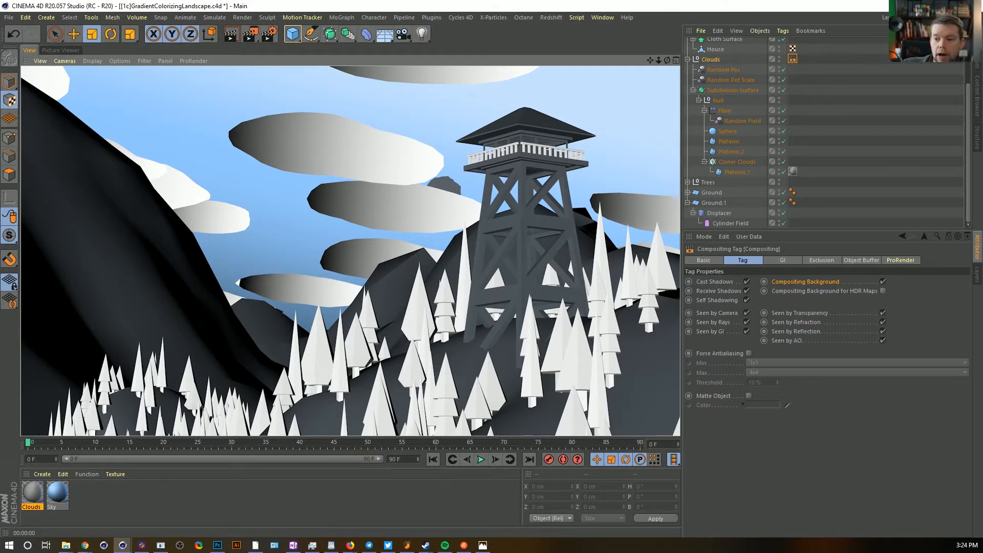
pyautogui.hotkey('ctrl', 's')
pyautogui.press('a')
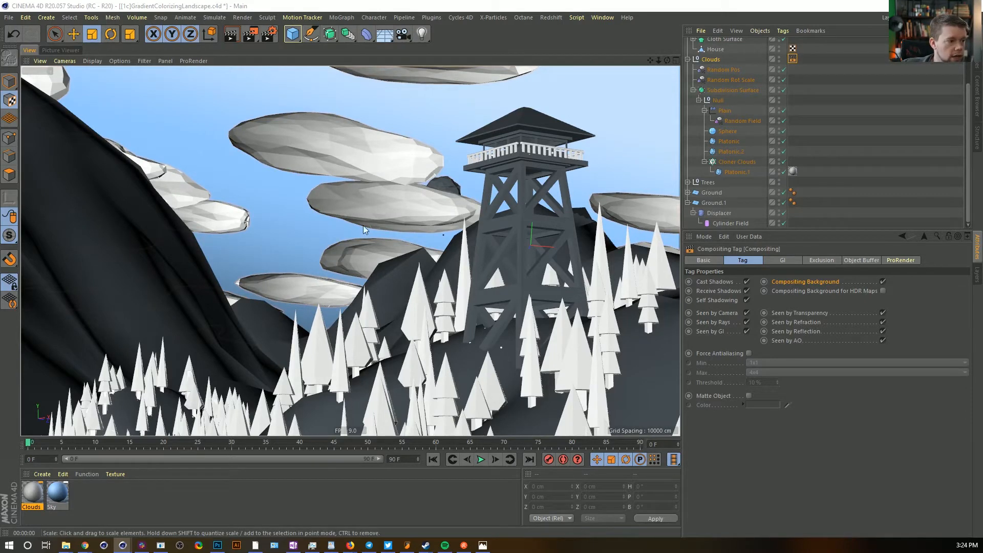
pyautogui.hotkey('ctrl', 'r')
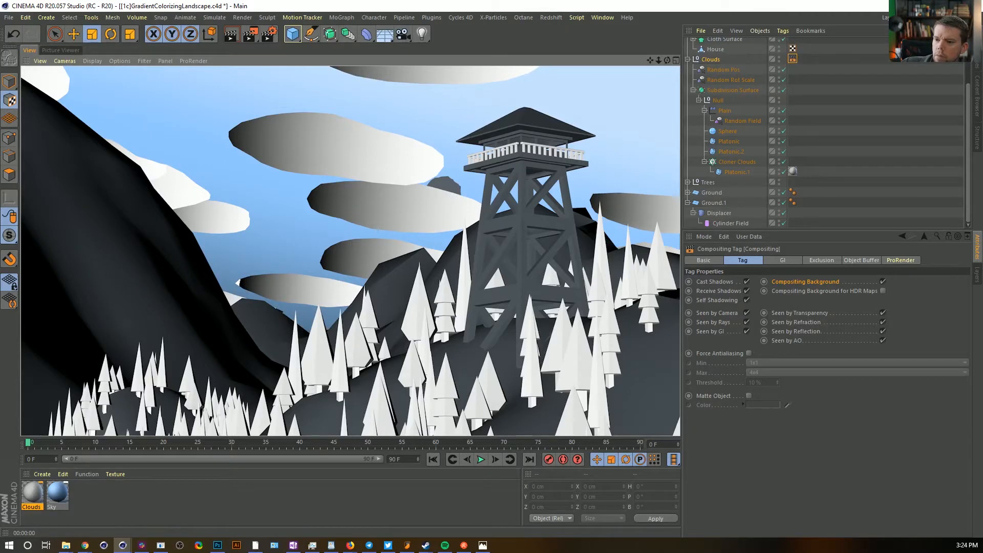
# Add a light and move it in the top view to about X 54746 cm and Z 36975 cm
pyautogui.click(422, 34)
pyautogui.middleClick(454, 293)
pyautogui.middleClick(541, 185)
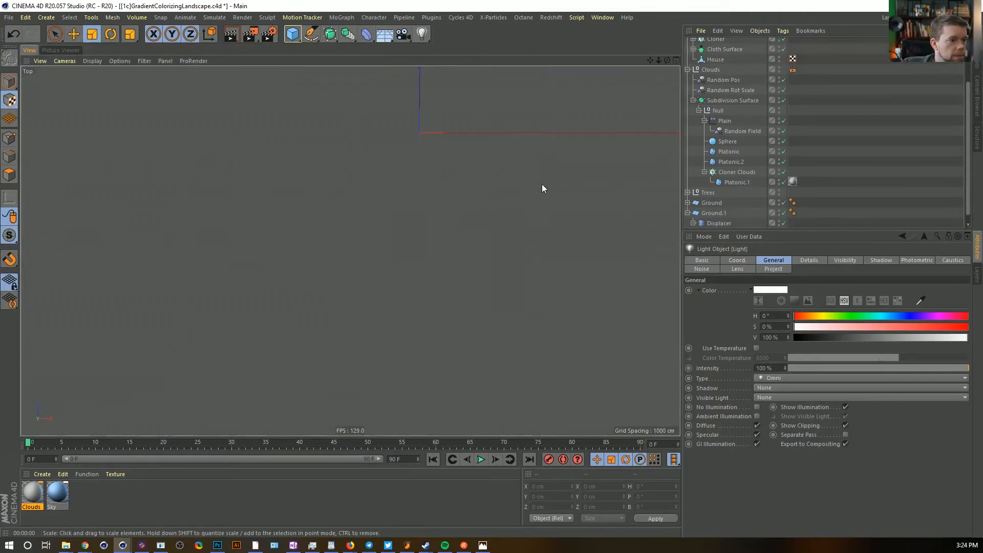
pyautogui.keyDown('alt'); pyautogui.moveTo(518, 165); pyautogui.dragTo(480, 172, button='right'); pyautogui.keyUp('alt')
pyautogui.keyDown('alt'); pyautogui.moveTo(480, 173); pyautogui.dragTo(443, 244, button='middle'); pyautogui.keyUp('alt')
pyautogui.press('e')
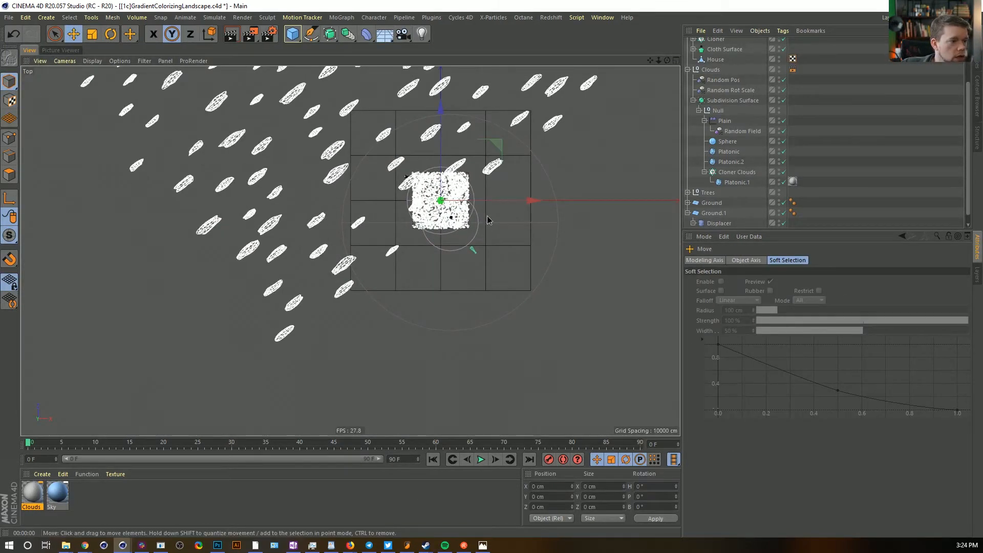
pyautogui.press('x')
pyautogui.press('z')
pyautogui.moveTo(406, 279); pyautogui.dragTo(523, 154)
pyautogui.keyDown('alt'); pyautogui.moveTo(529, 153); pyautogui.dragTo(496, 219, button='middle'); pyautogui.keyUp('alt')
pyautogui.moveTo(564, 214); pyautogui.dragTo(640, 202)
pyautogui.keyDown('alt'); pyautogui.moveTo(536, 200); pyautogui.dragTo(525, 231, button='middle'); pyautogui.keyUp('alt')
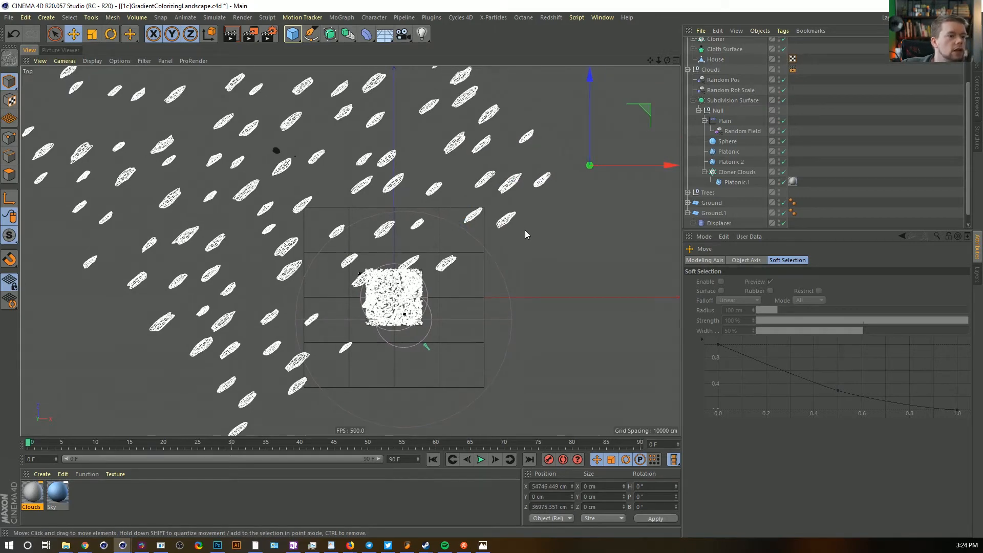
# Set the light's Y position to 36975.351 cm, matching its Z value, and render the camera view
pyautogui.middleClick(571, 217)
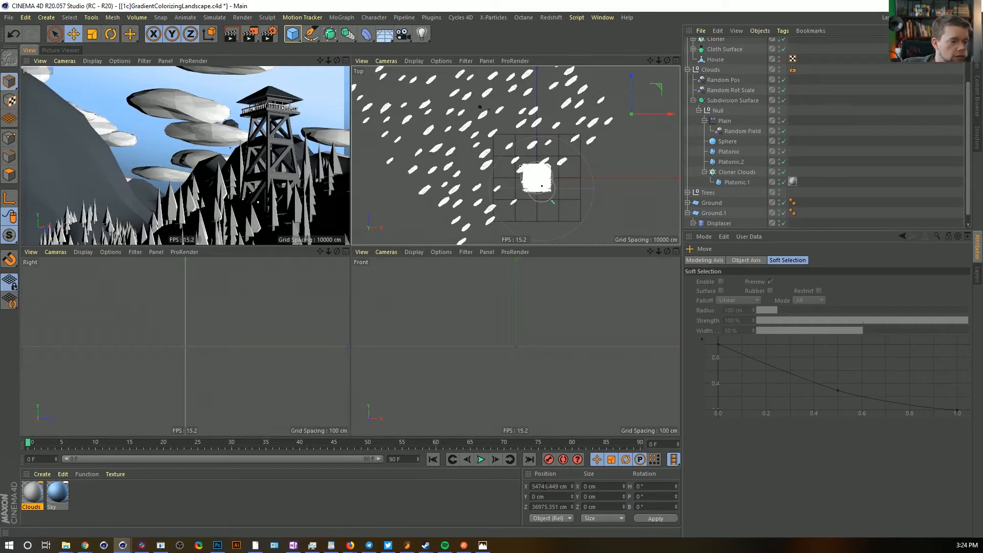
pyautogui.click(552, 487)
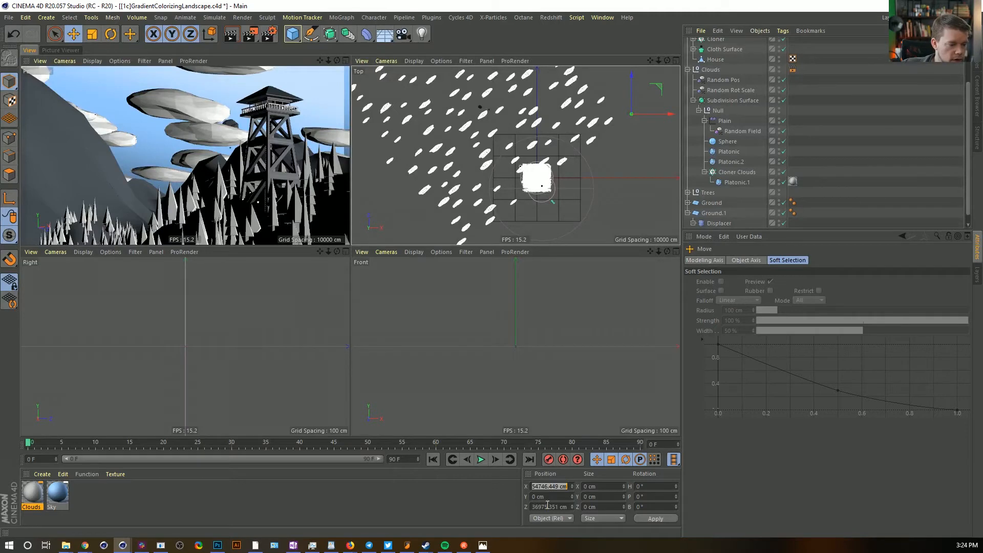
pyautogui.click(547, 506)
pyautogui.hotkey('ctrl', 'c')
pyautogui.click(556, 495)
pyautogui.hotkey('ctrl', 'v')
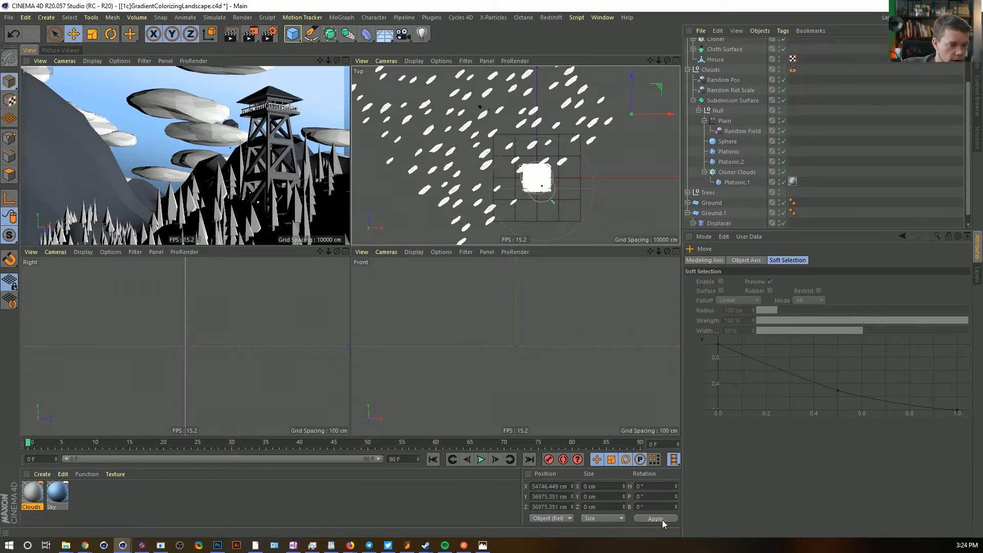
pyautogui.click(655, 518)
pyautogui.middleClick(279, 147)
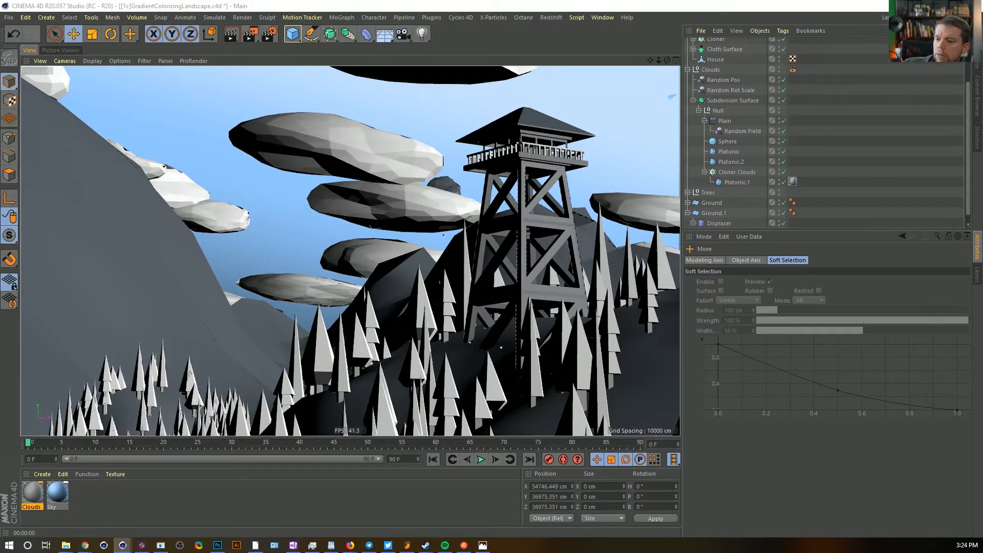
pyautogui.hotkey('ctrl', 'r')
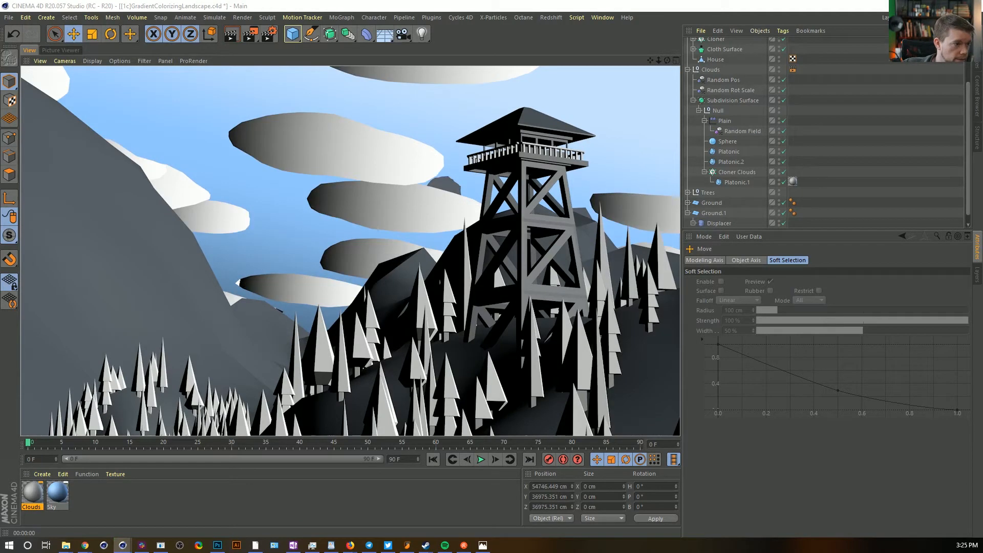
# Move the Compositing tag from the Clouds group onto Platonic.1
pyautogui.scroll(3, 732, 52)
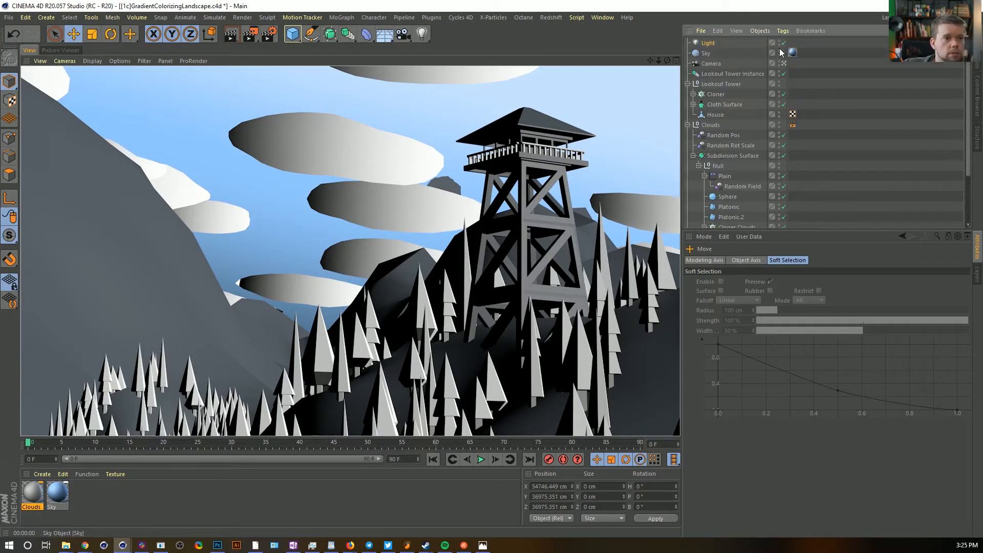
pyautogui.scroll(-3, 745, 136)
pyautogui.moveTo(787, 174); pyautogui.dragTo(782, 175)
pyautogui.click(788, 175)
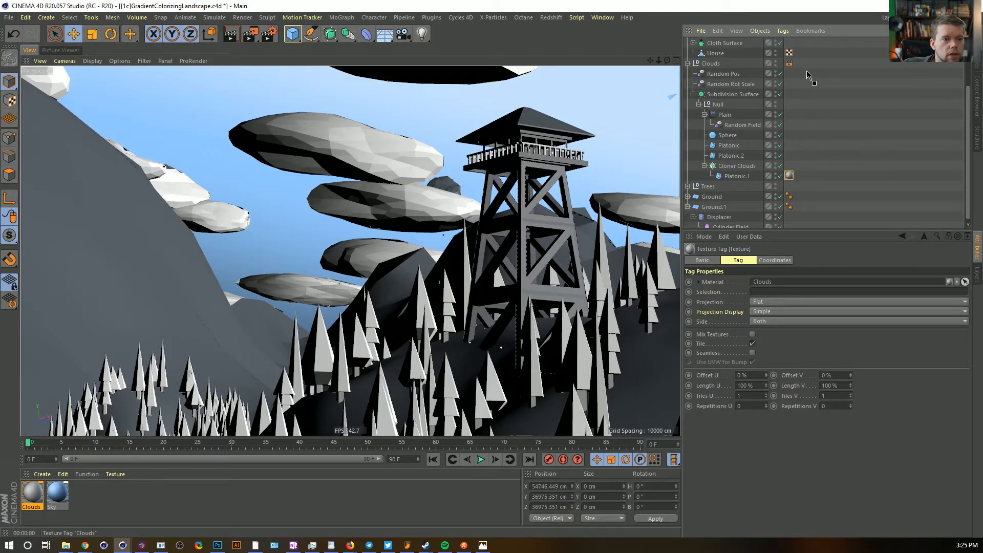
pyautogui.hotkey('ctrl', 'z')
pyautogui.moveTo(789, 64); pyautogui.dragTo(799, 175)
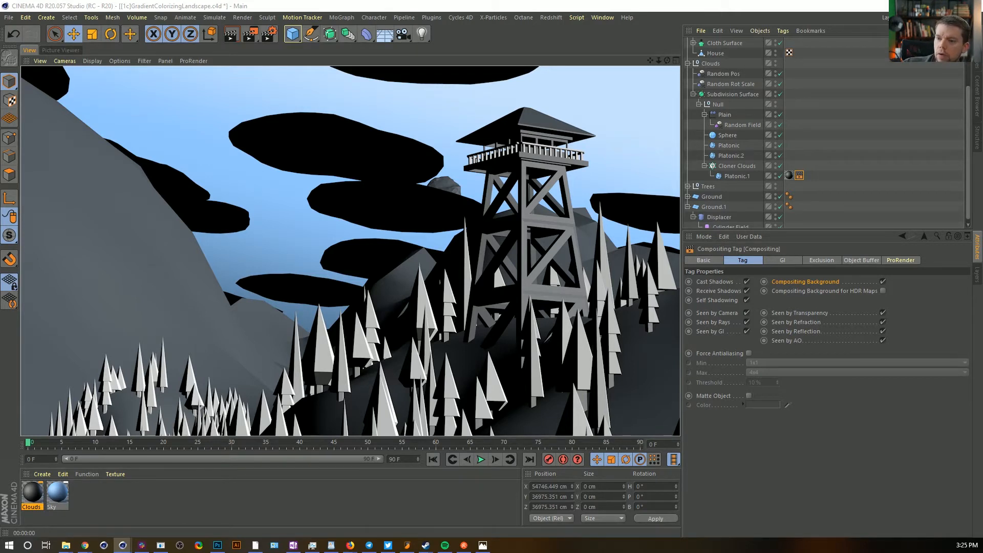
# Delete the Compositing tag from Platonic.1
pyautogui.scroll(3, 742, 61)
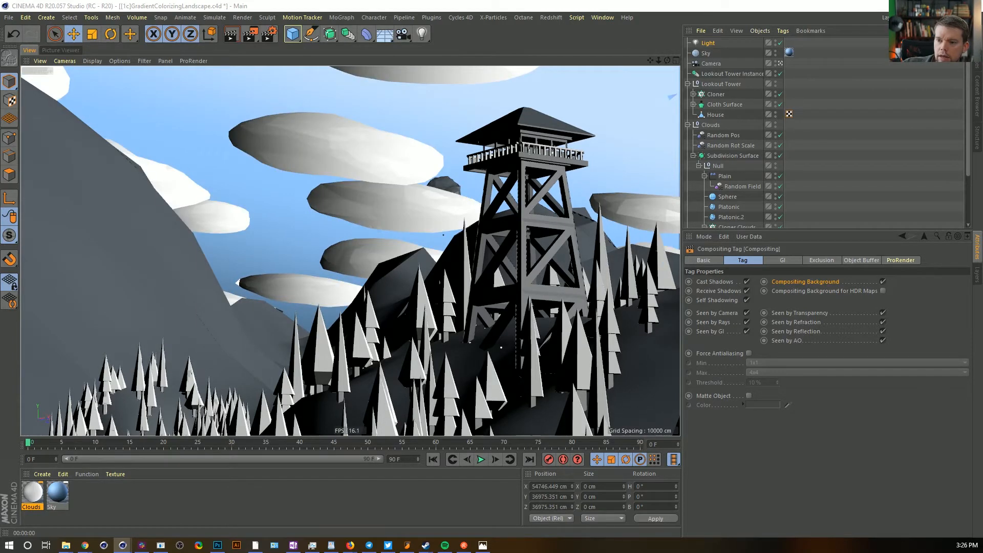
pyautogui.scroll(-3, 807, 151)
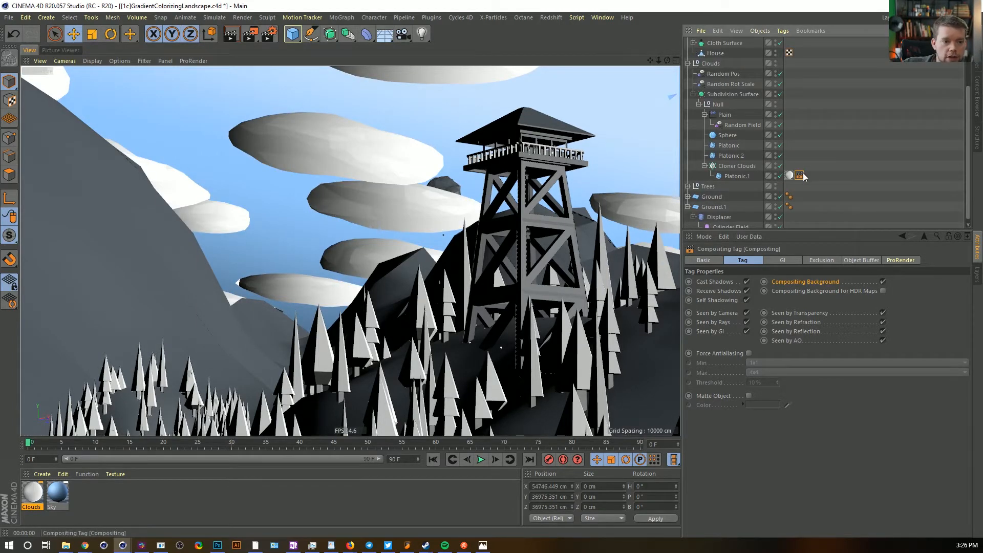
pyautogui.press('Delete')
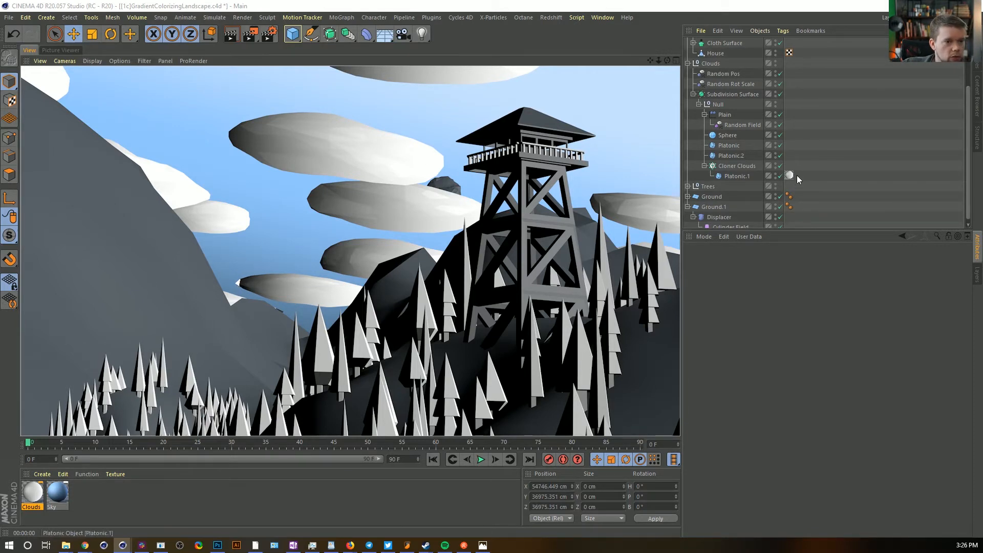
# Scale the Clouds texture projection on Platonic.1 to about 1083 cm and render the view to check it
pyautogui.press('t')
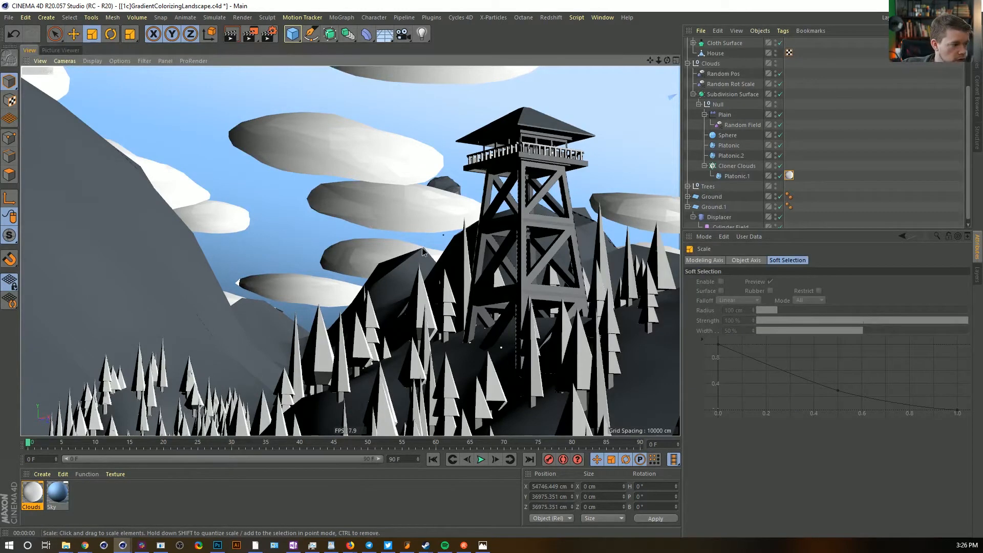
pyautogui.click(790, 179)
pyautogui.click(789, 176)
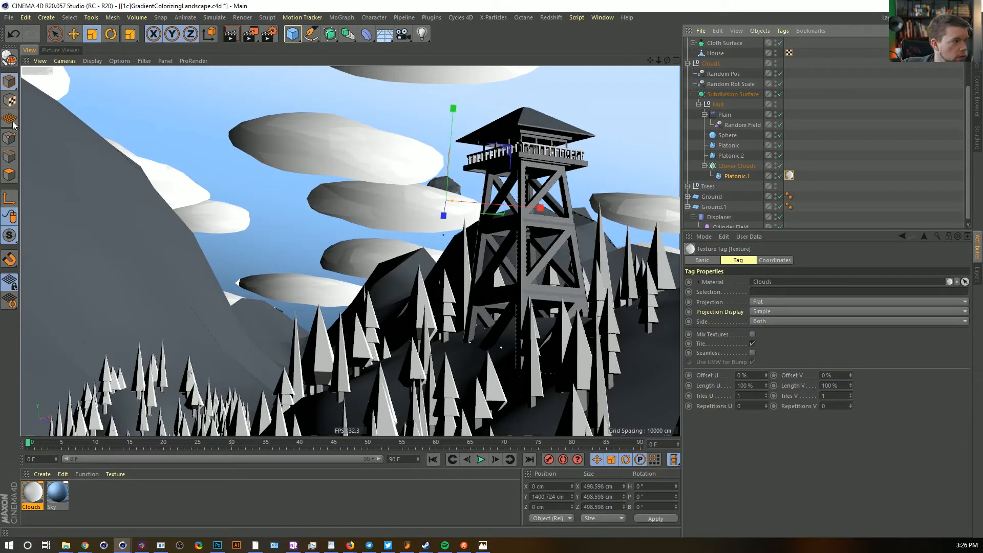
pyautogui.moveTo(339, 220); pyautogui.dragTo(377, 201)
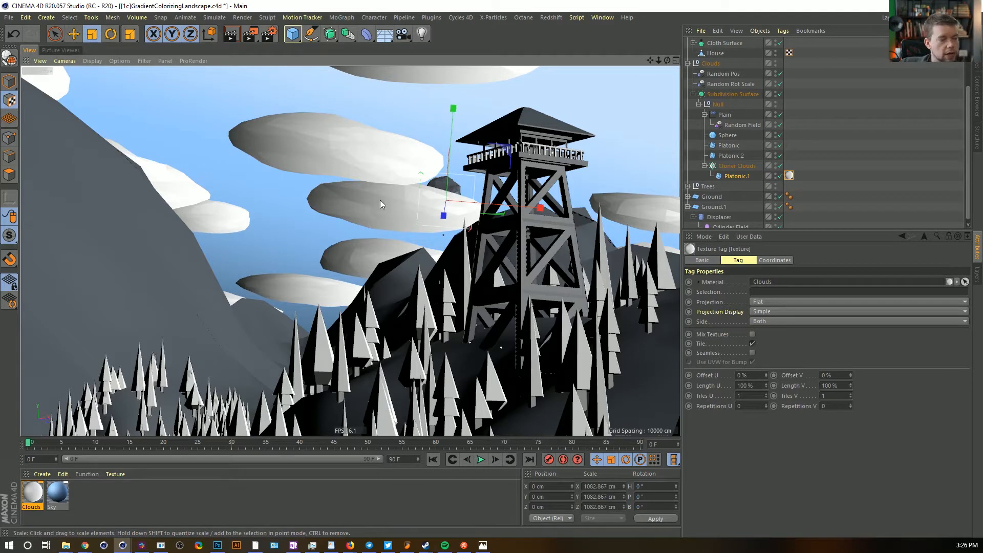
pyautogui.hotkey('ctrl', 'r')
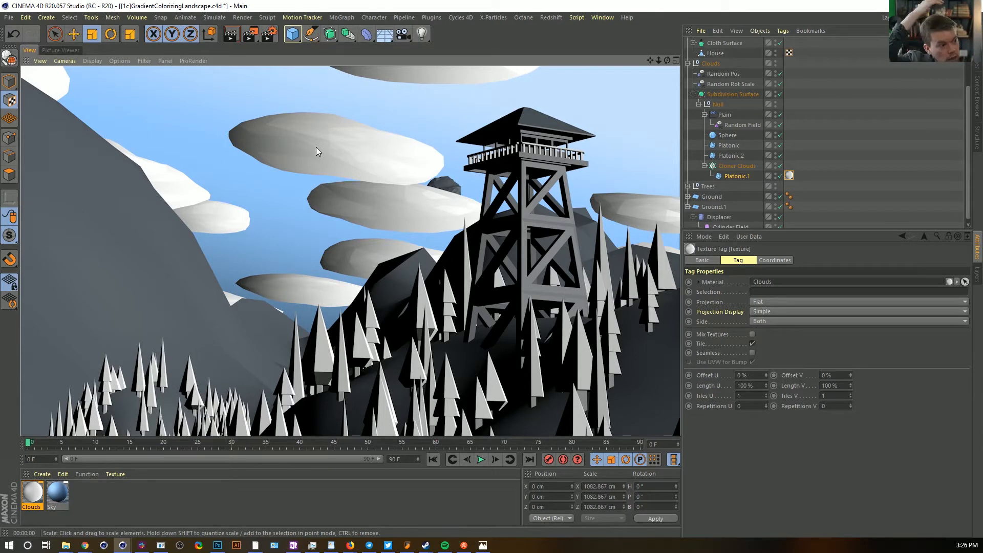
# Disable the clouds' Subdivision Surface, enlarge the Clouds texture projection to about 1228 cm, and save the scene
pyautogui.click(779, 93)
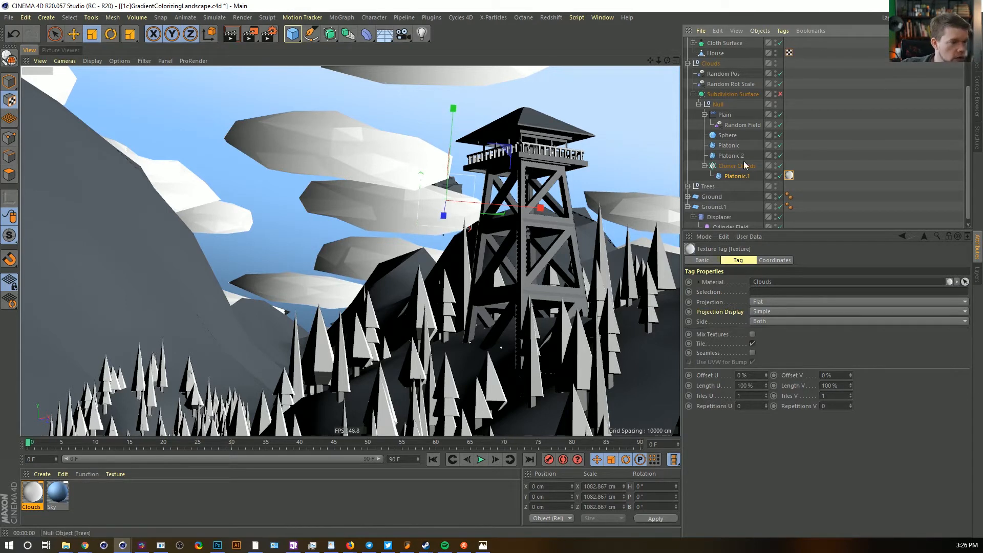
pyautogui.moveTo(328, 202); pyautogui.dragTo(373, 219)
pyautogui.hotkey('ctrl', 's')
# Make Platonic.1 editable and select all of its polygons
pyautogui.click(733, 176)
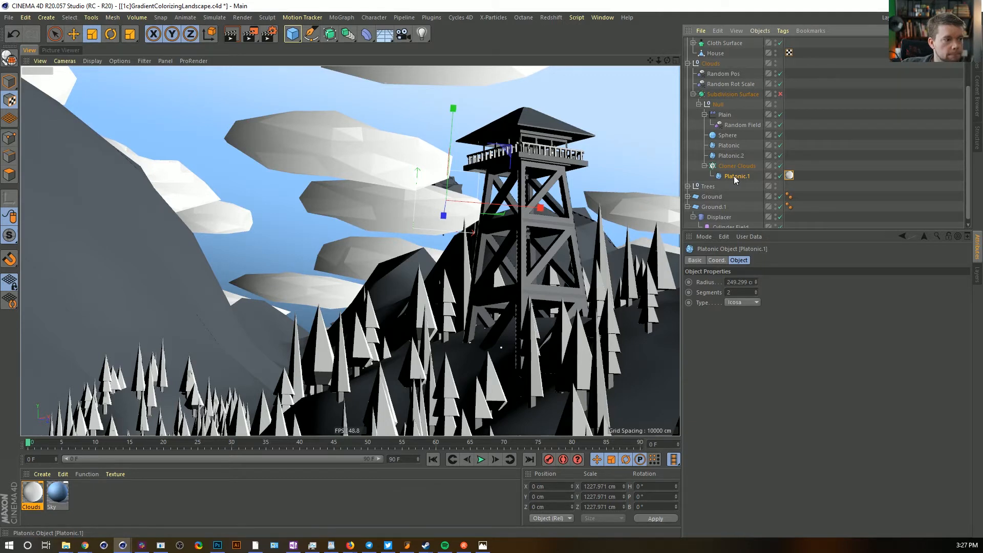
pyautogui.press('c')
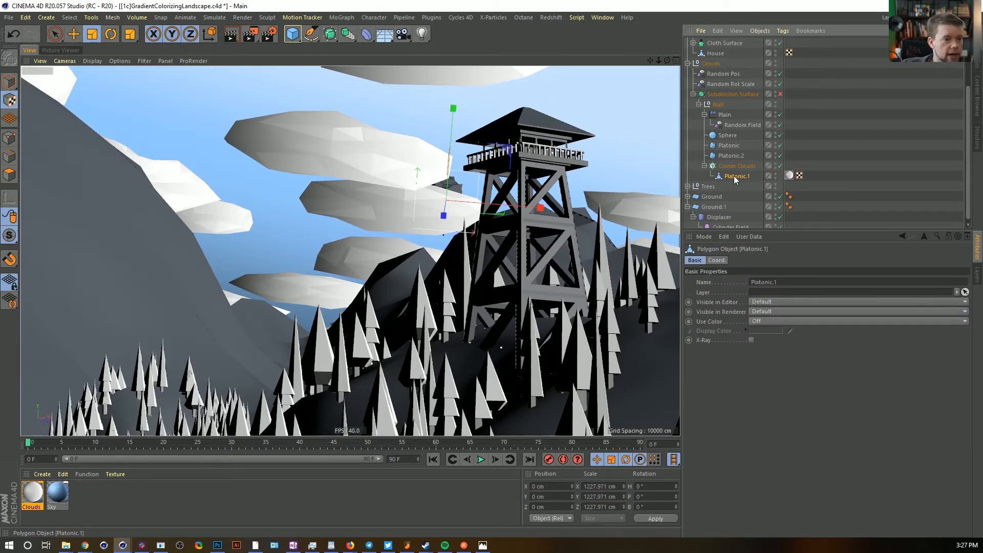
pyautogui.click(10, 175)
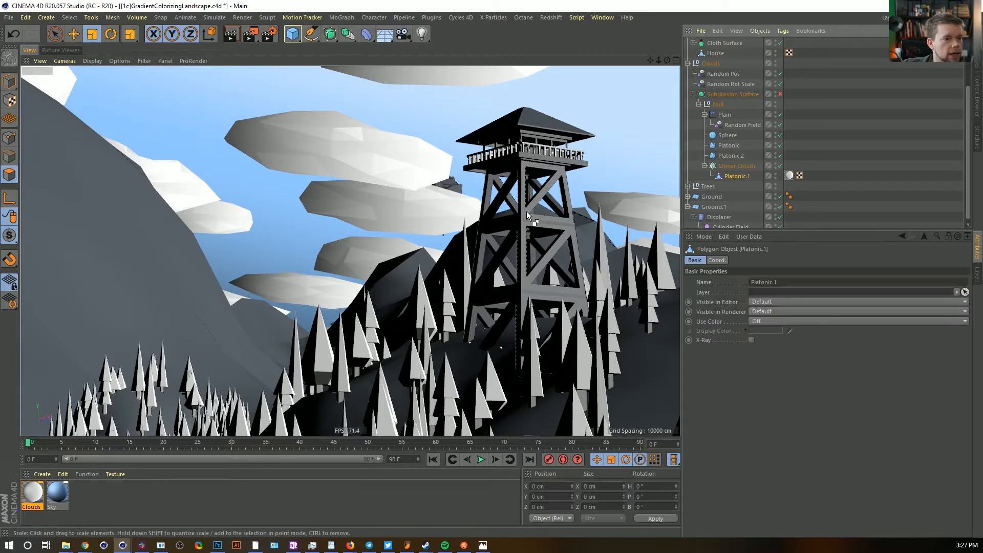
pyautogui.hotkey('ctrl', 'a')
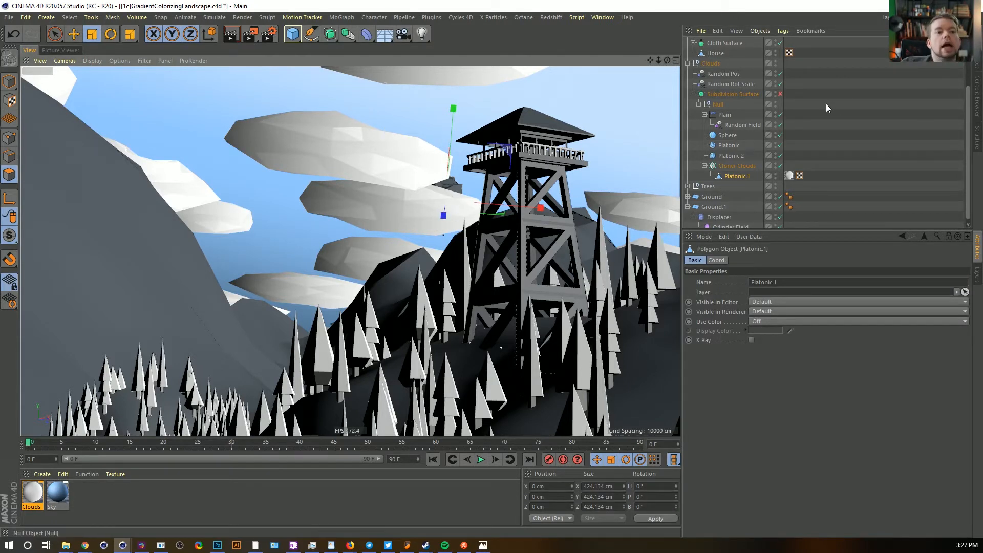
# Switch the workspace to the BodyPaint UV editing layout
pyautogui.click(937, 18)
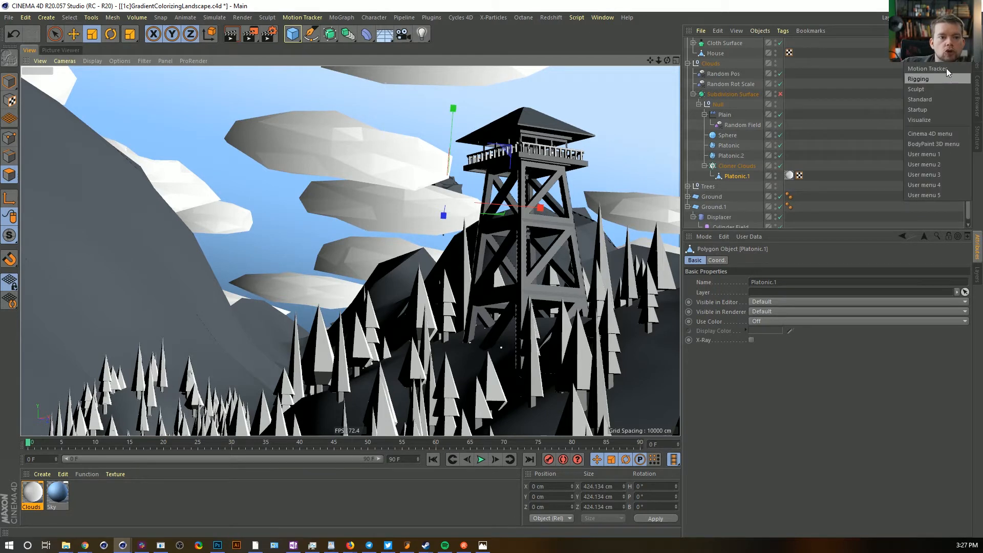
pyautogui.click(872, 19)
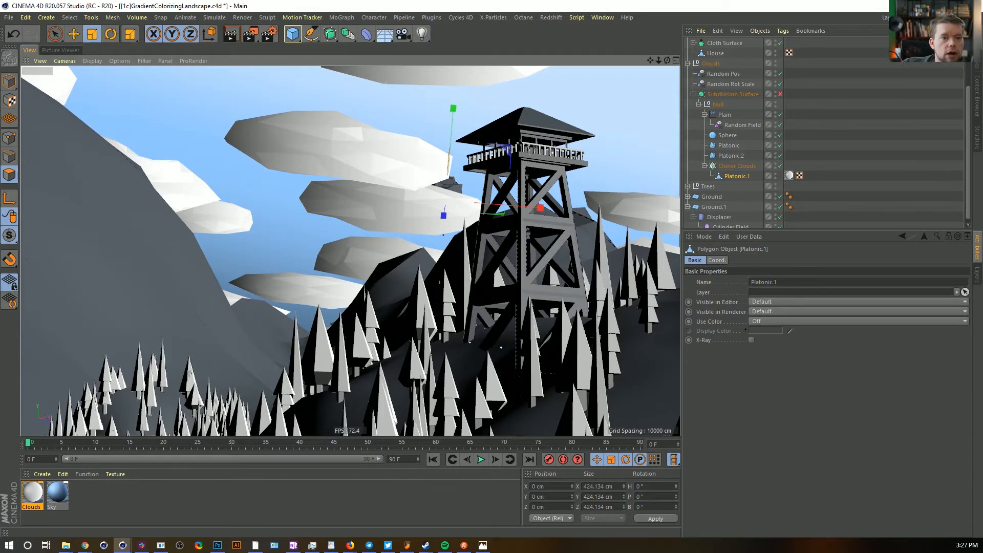
pyautogui.click(938, 18)
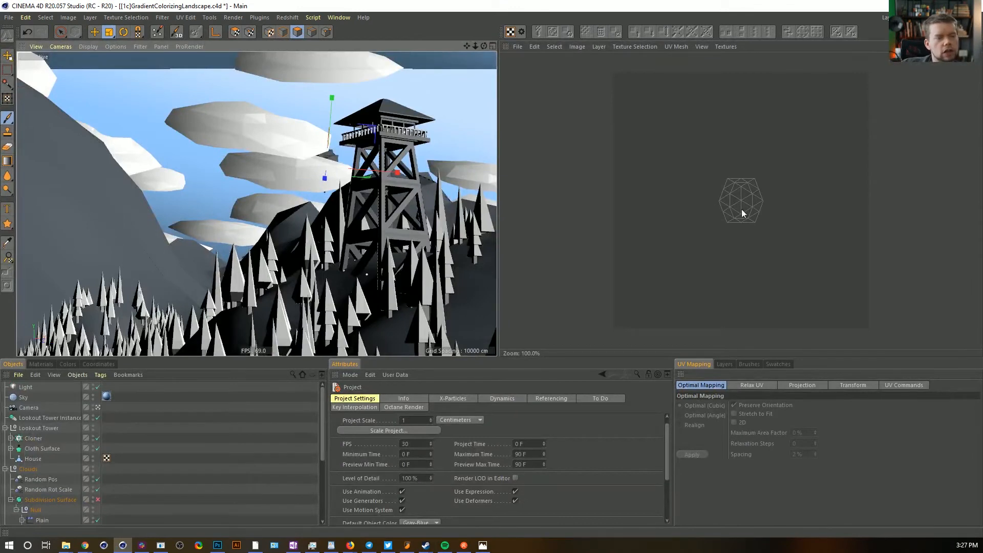
# Display Platonic.1's UV mesh in UV polygon mode and select all of its UV polygons
pyautogui.click(235, 34)
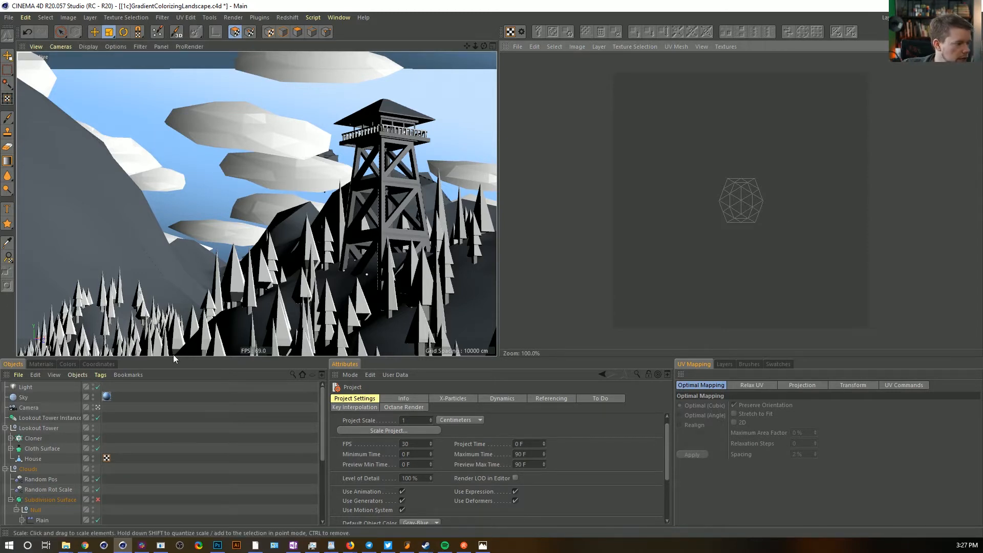
pyautogui.scroll(-4, 59, 479)
pyautogui.click(116, 468)
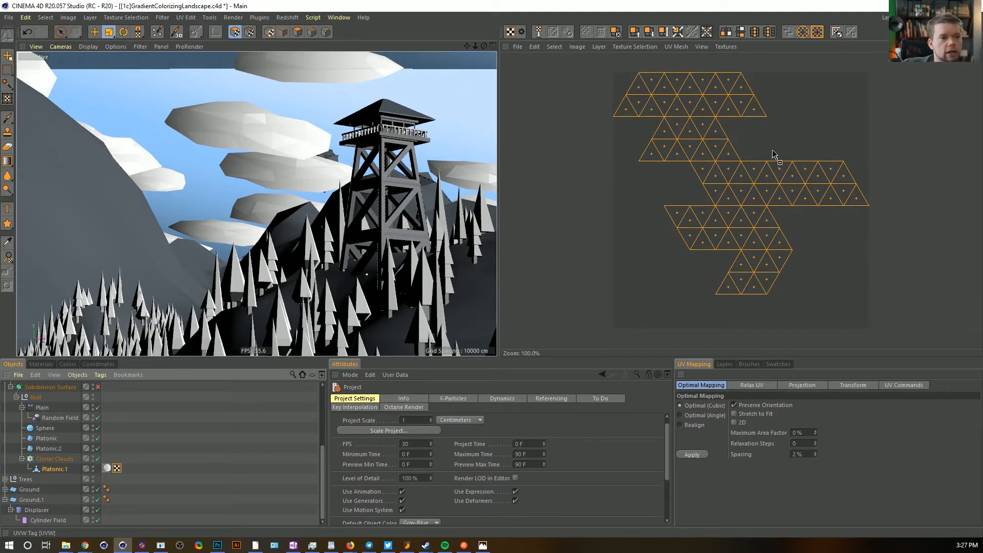
pyautogui.click(724, 164)
pyautogui.hotkey('ctrl', 'a')
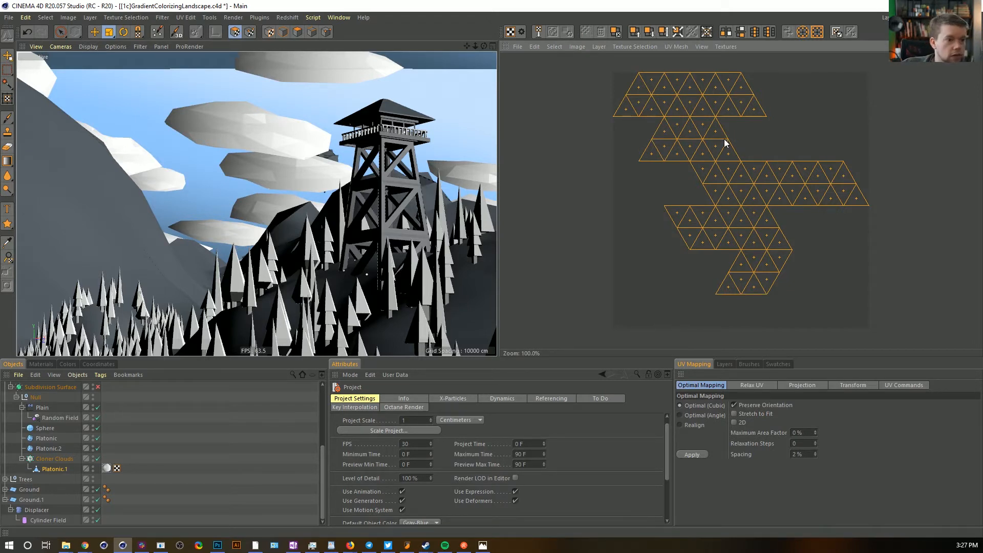
# Apply Max UV to the selected polygons so each fills the UV space, and return to the main 3D layout
pyautogui.click(855, 383)
pyautogui.click(887, 384)
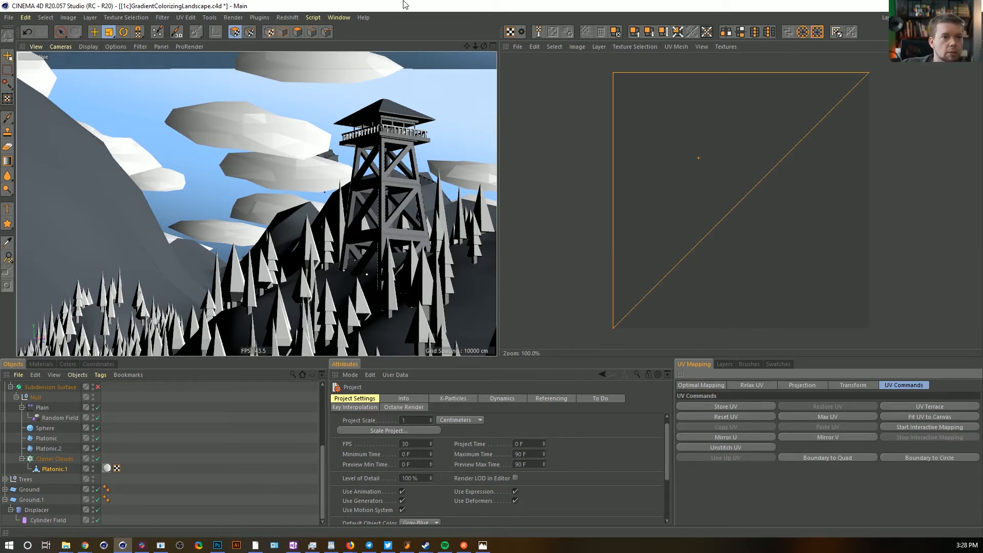
pyautogui.click(921, 18)
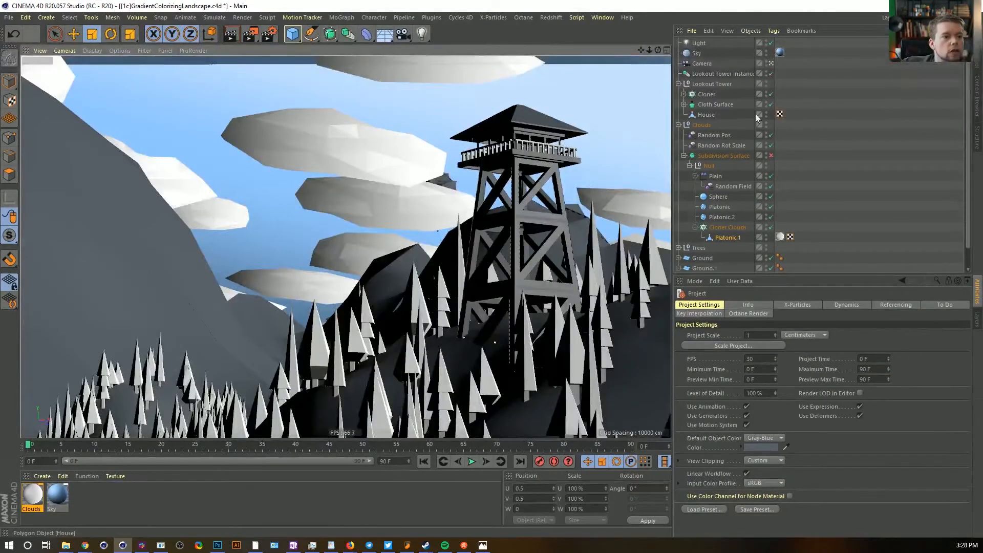
# Set Platonic.1's Clouds texture projection to UVW Mapping, test-render the view and enable the clouds' Subdivision Surface
pyautogui.click(779, 237)
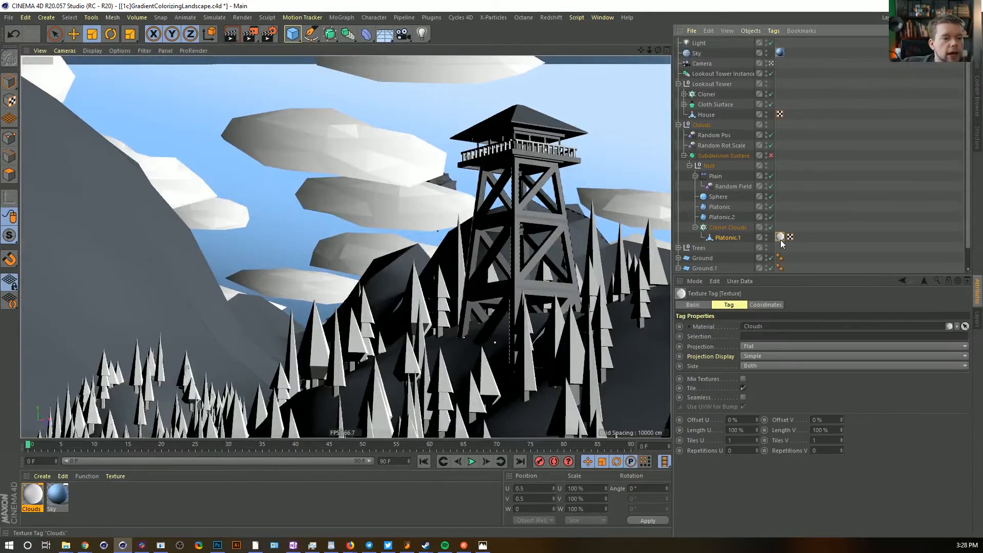
pyautogui.click(746, 347)
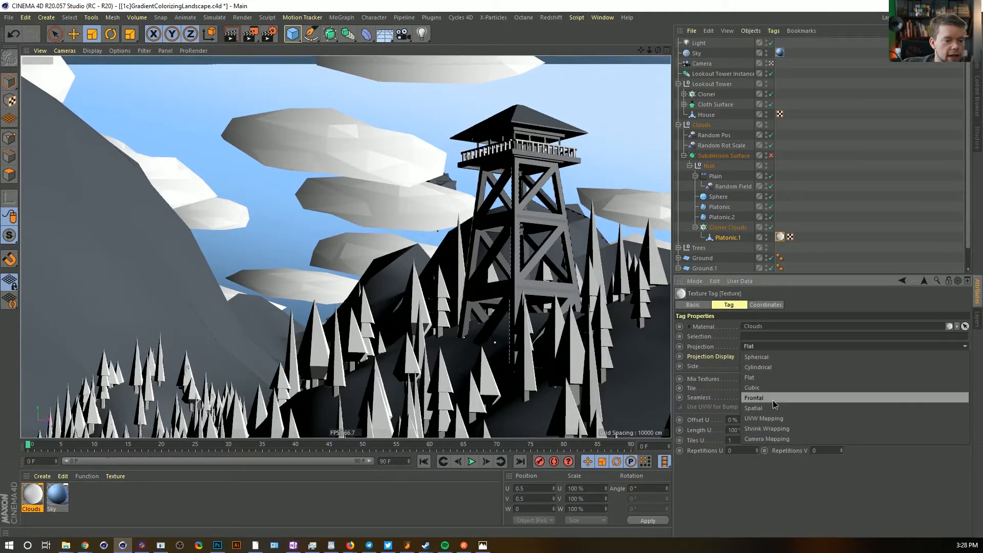
pyautogui.click(798, 419)
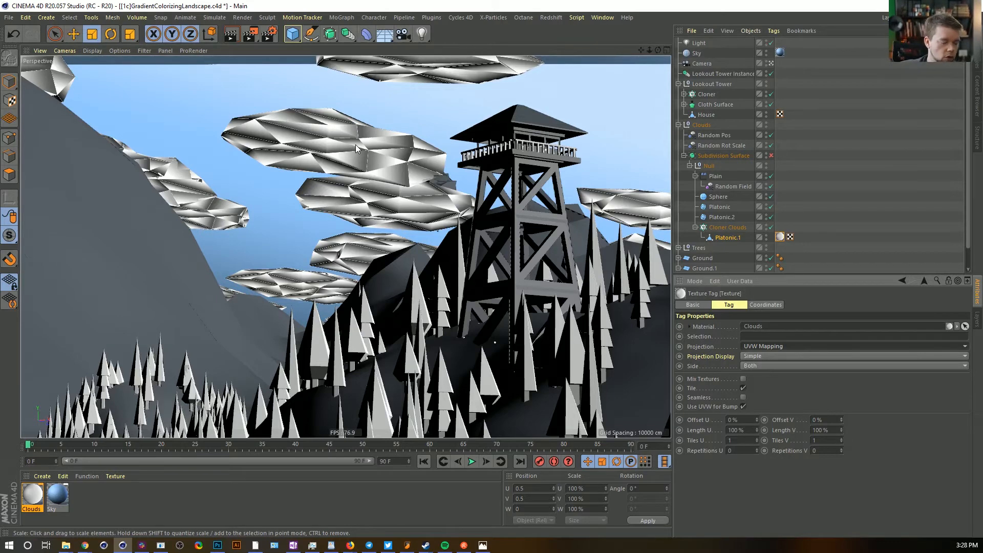
pyautogui.hotkey('ctrl', 'r')
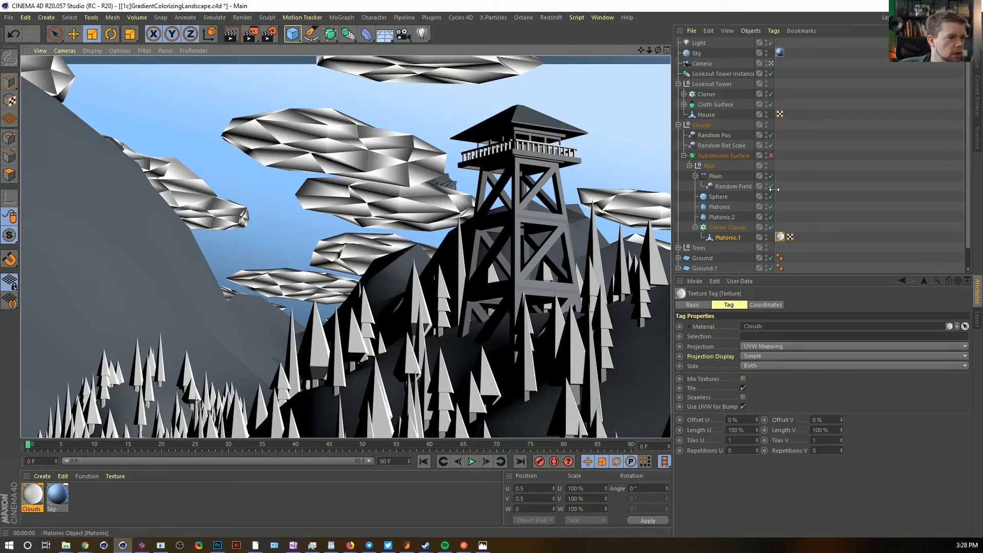
pyautogui.click(770, 152)
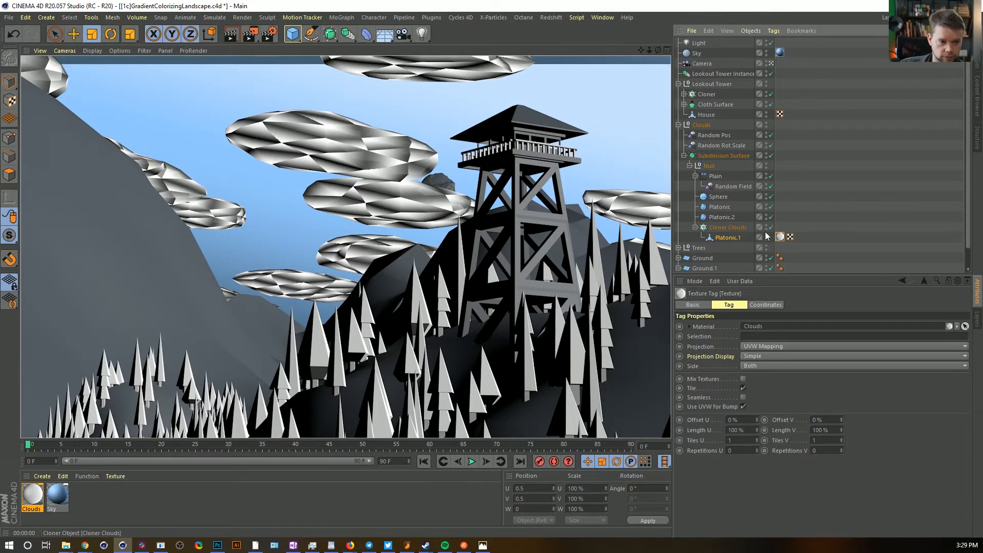
# Copy Platonic.1, undo the recent changes, paste the copy and move its Clouds texture tag onto the Platonic.1 inside Cloner Clouds
pyautogui.click(729, 238)
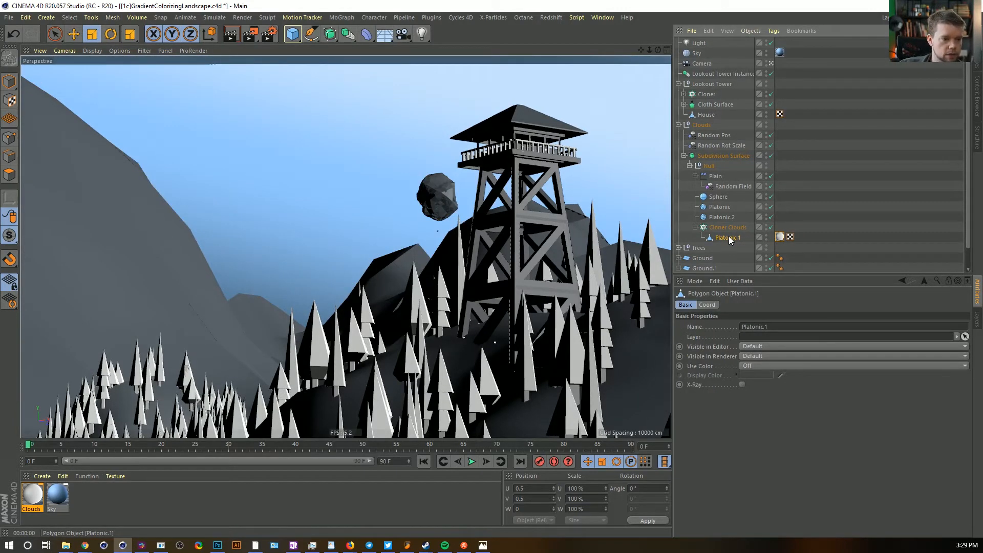
pyautogui.hotkey('ctrl', 'c')
pyautogui.hotkey('ctrl', 'v')
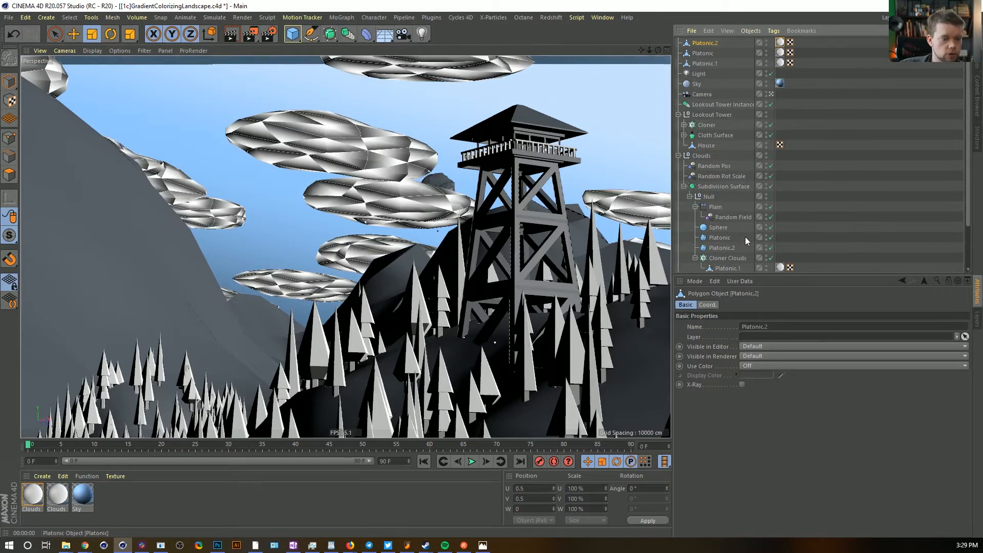
pyautogui.hotkey('ctrl', 'z')
pyautogui.hotkey('ctrl', 'z')
pyautogui.hotkey('ctrl', 'z')
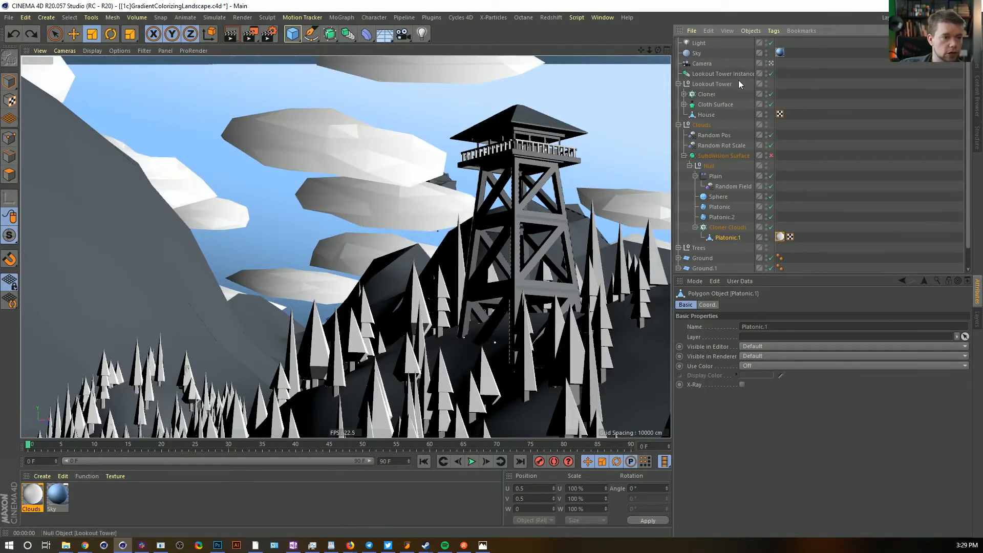
pyautogui.hotkey('ctrl', 'v')
pyautogui.moveTo(779, 42); pyautogui.dragTo(803, 245)
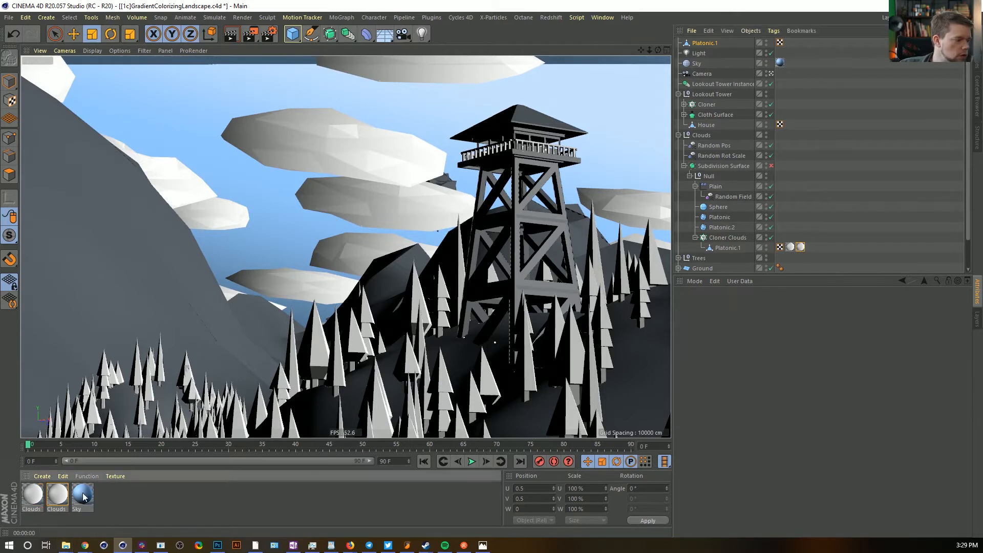
# Try the Transparency channel on the second Clouds material with a test render
pyautogui.click(59, 495)
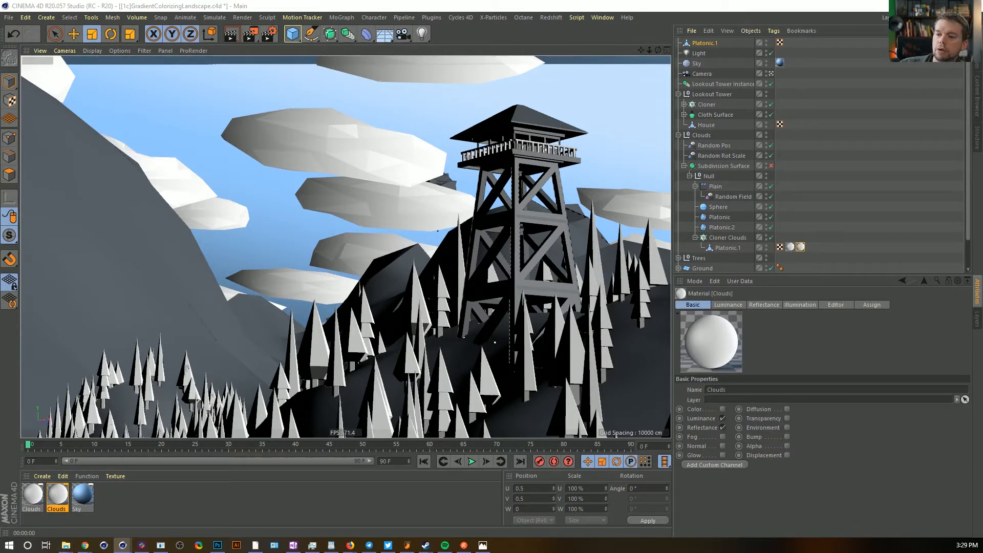
pyautogui.click(787, 418)
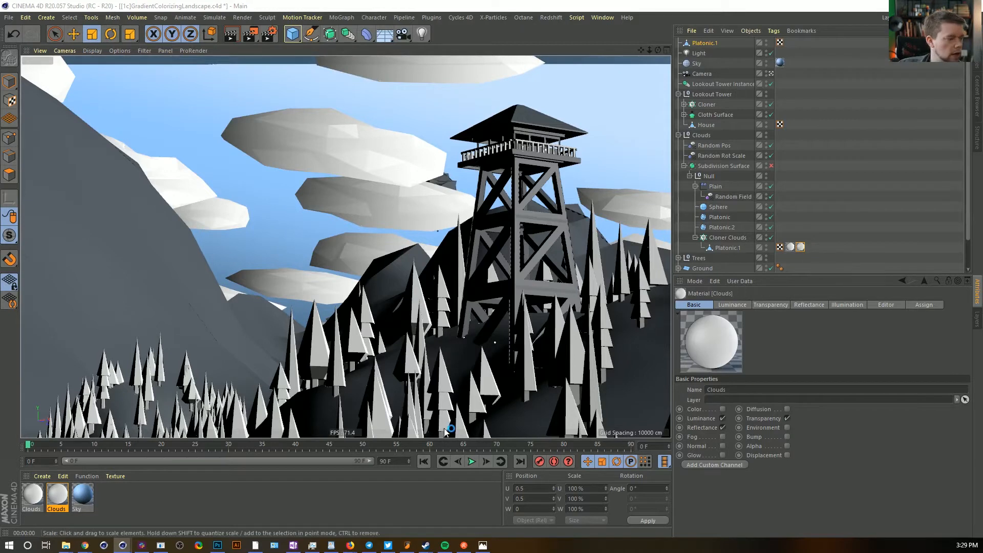
pyautogui.moveTo(64, 490); pyautogui.dragTo(801, 247)
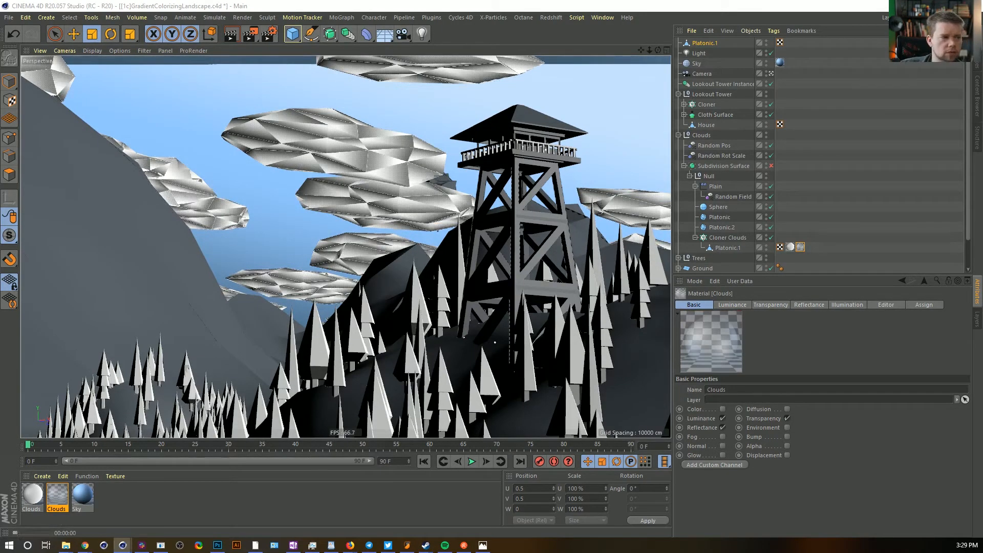
pyautogui.hotkey('ctrl', 'r')
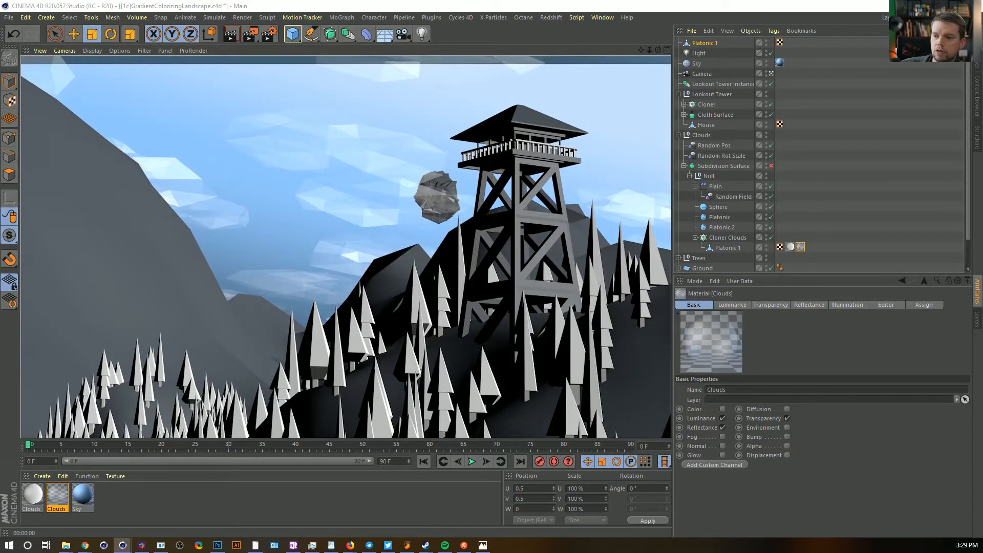
pyautogui.click(787, 418)
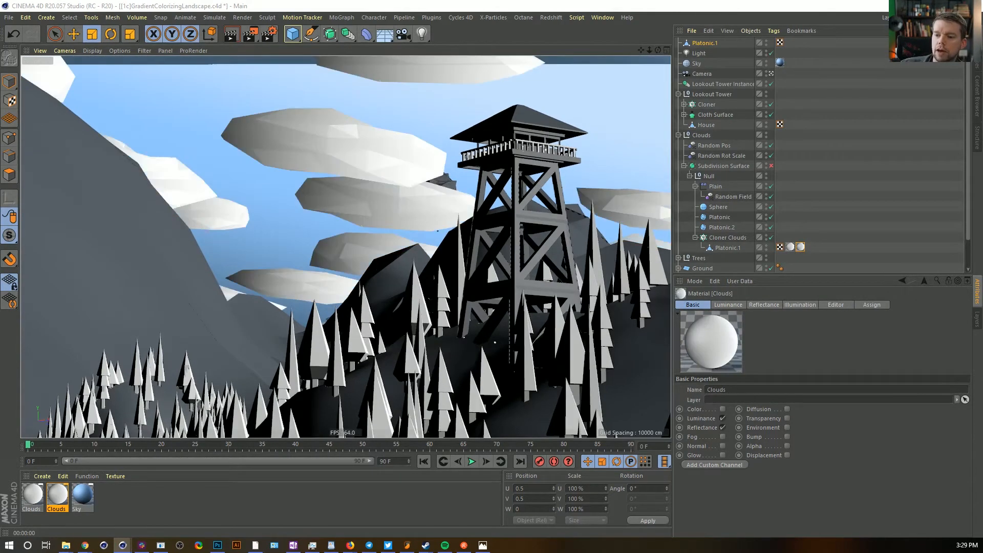
# Enable the second Clouds material's Alpha channel with a Color shader, set the color's V to 100% and test-render
pyautogui.click(786, 446)
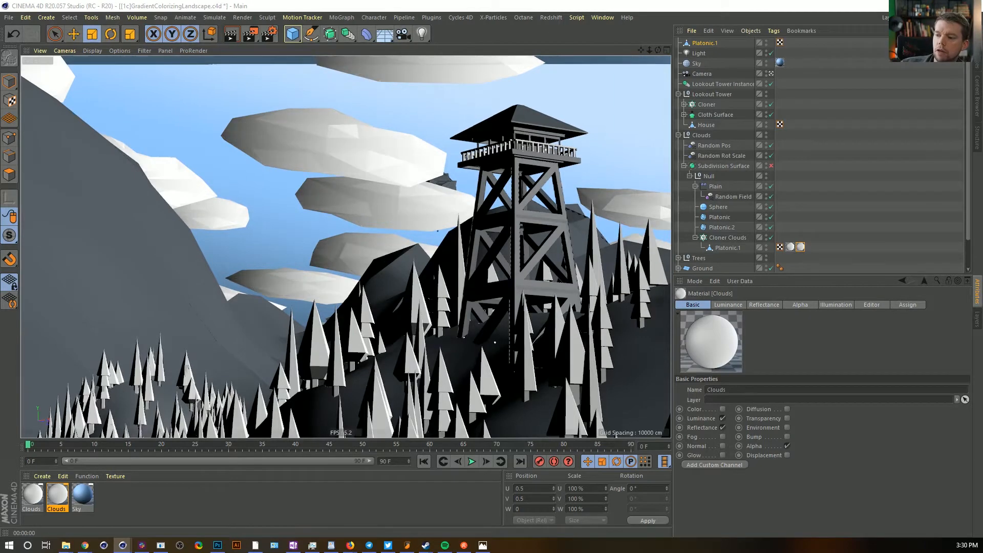
pyautogui.moveTo(0, 72); pyautogui.dragTo(750, 63)
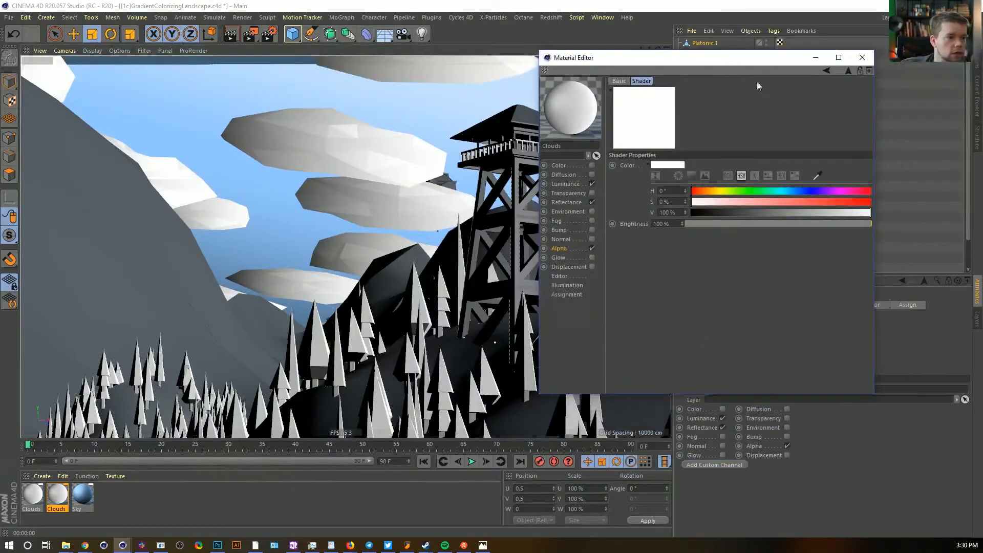
pyautogui.click(578, 248)
pyautogui.click(592, 248)
pyautogui.click(671, 169)
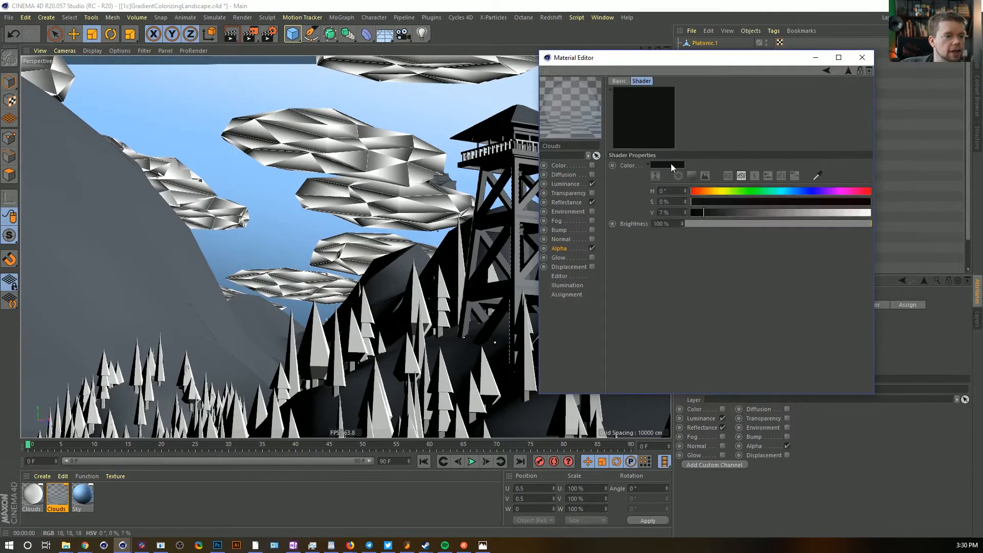
pyautogui.click(743, 211)
pyautogui.moveTo(754, 211); pyautogui.dragTo(874, 213)
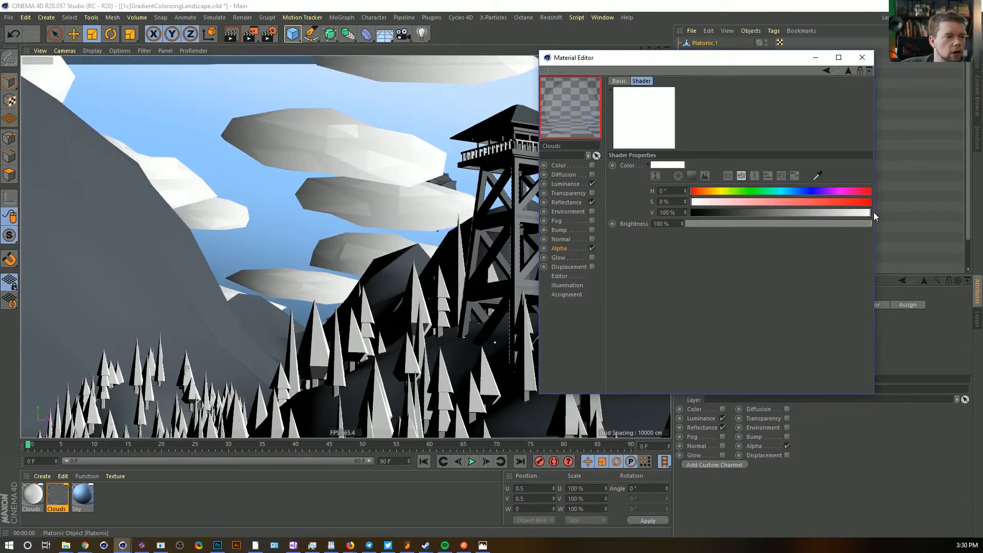
pyautogui.click(374, 134)
pyautogui.hotkey('ctrl', 'r')
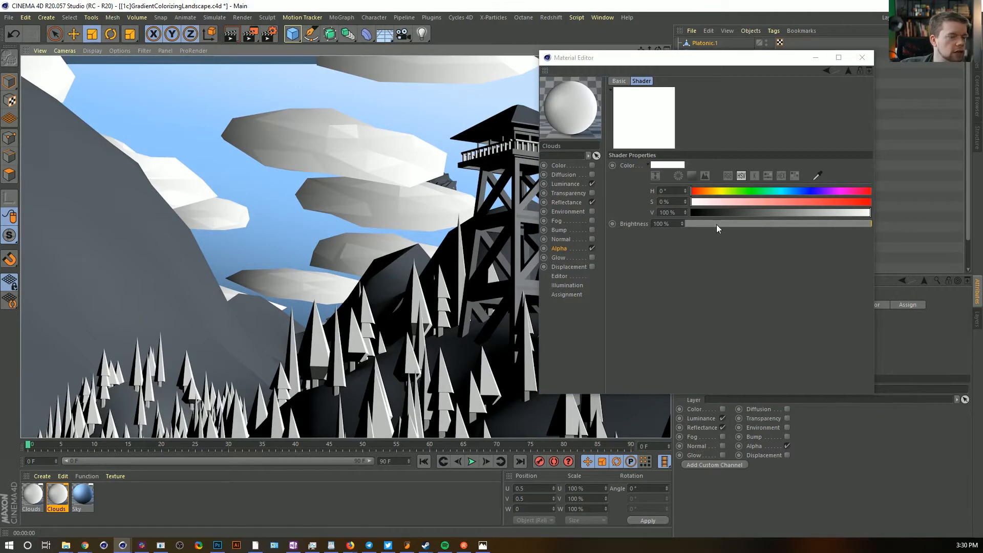
# Tune the alpha Color shader's V to 90% to blend the overlay subtly over the clouds
pyautogui.moveTo(735, 214); pyautogui.dragTo(707, 213)
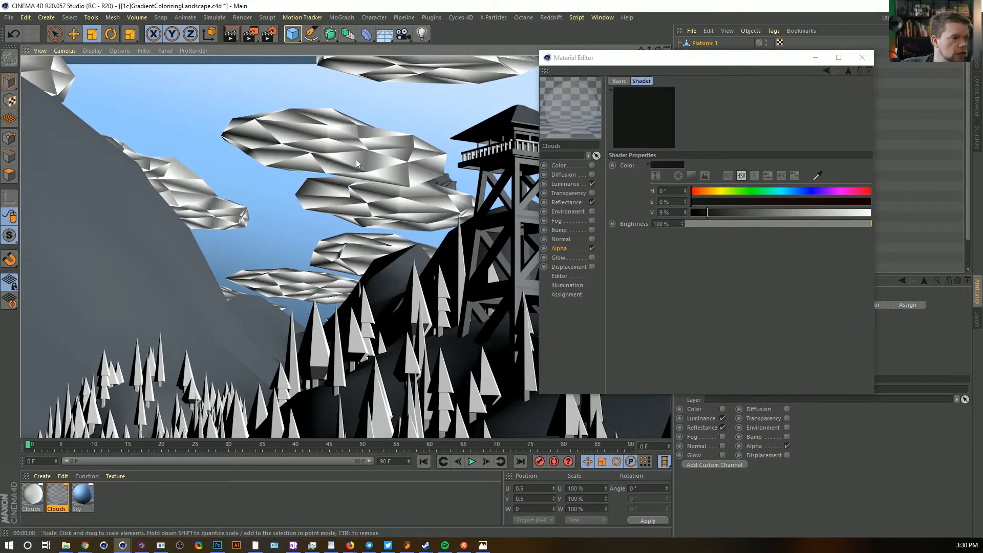
pyautogui.moveTo(796, 213); pyautogui.dragTo(820, 213)
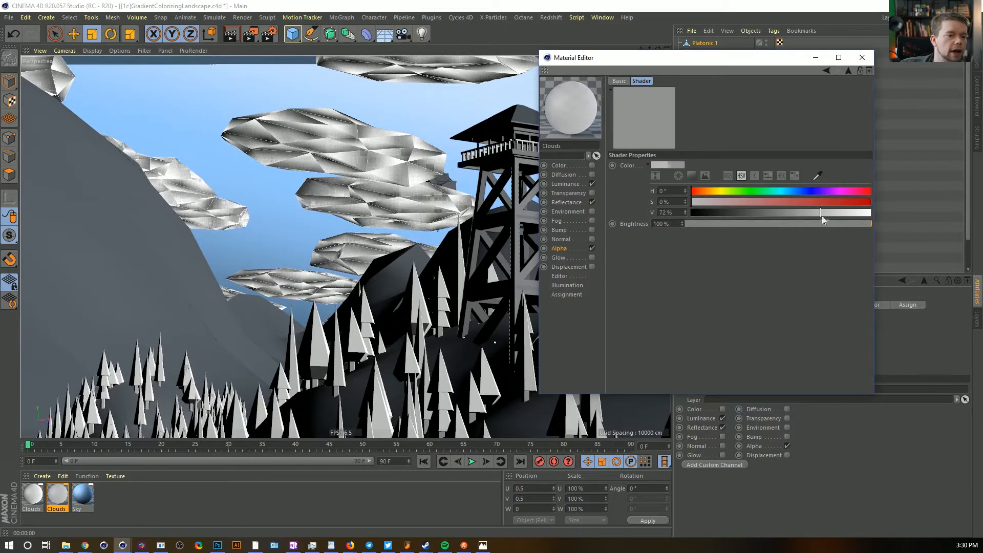
pyautogui.click(839, 213)
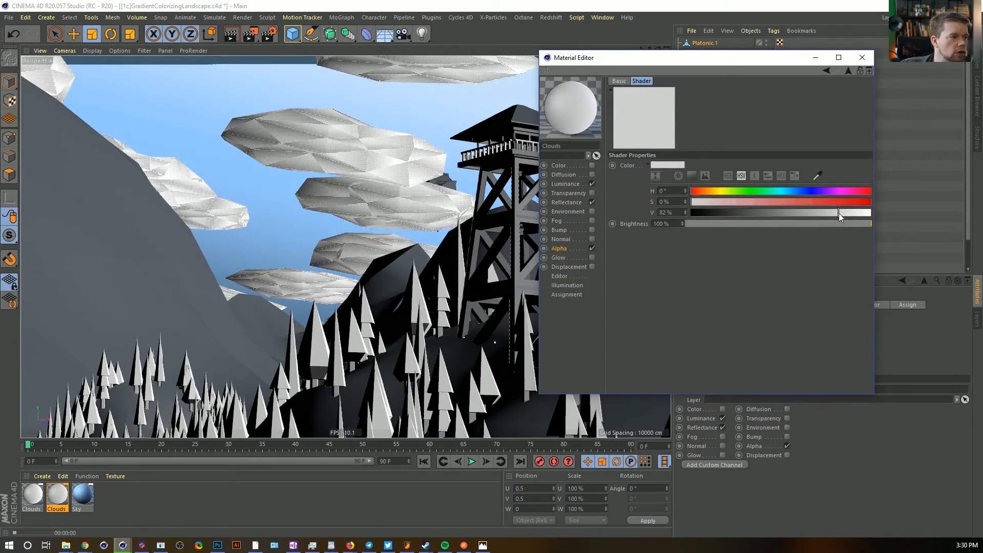
pyautogui.click(849, 214)
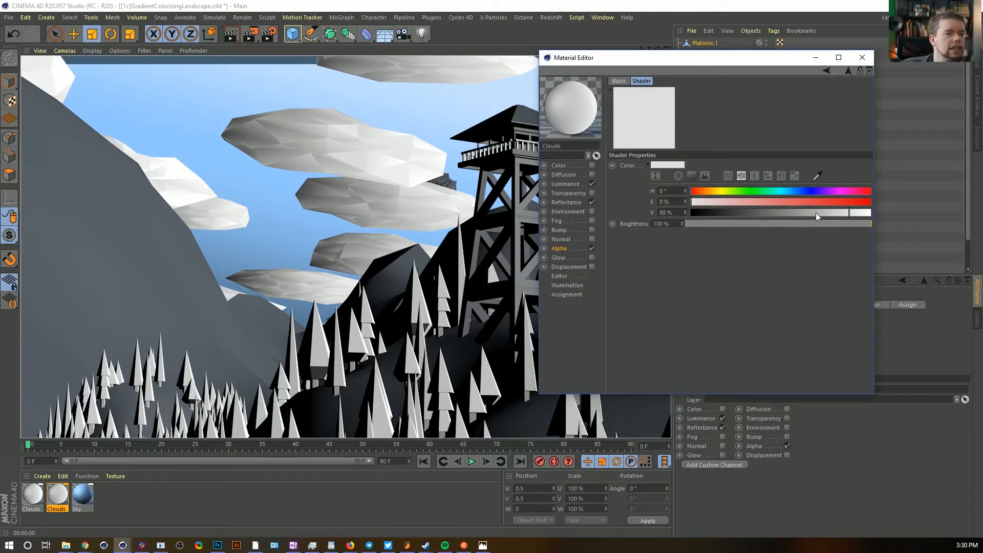
pyautogui.click(858, 213)
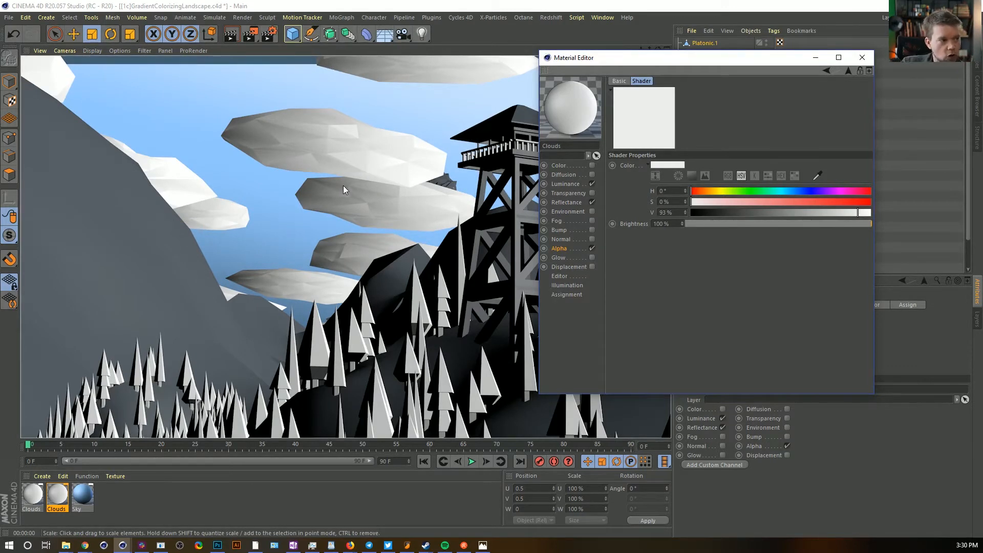
pyautogui.click(843, 211)
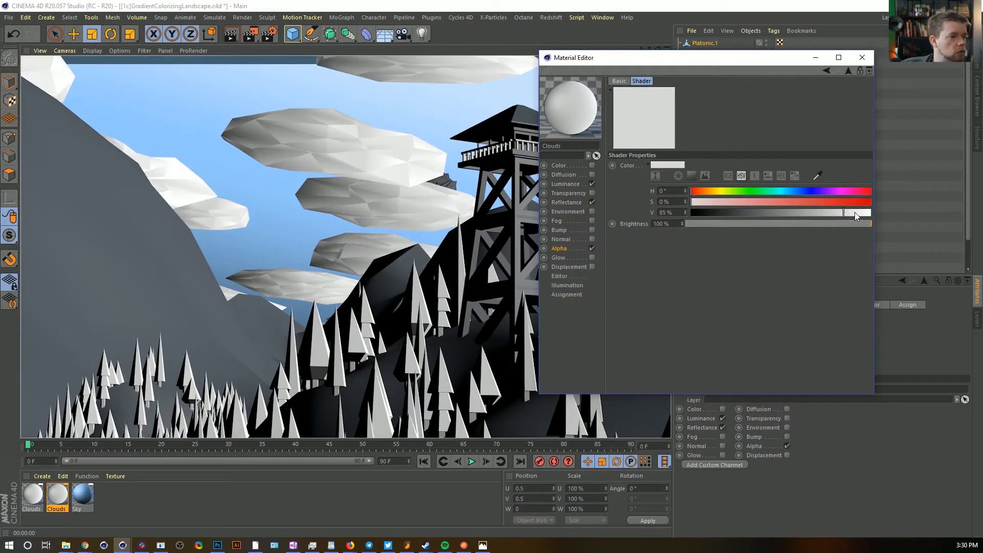
pyautogui.click(852, 213)
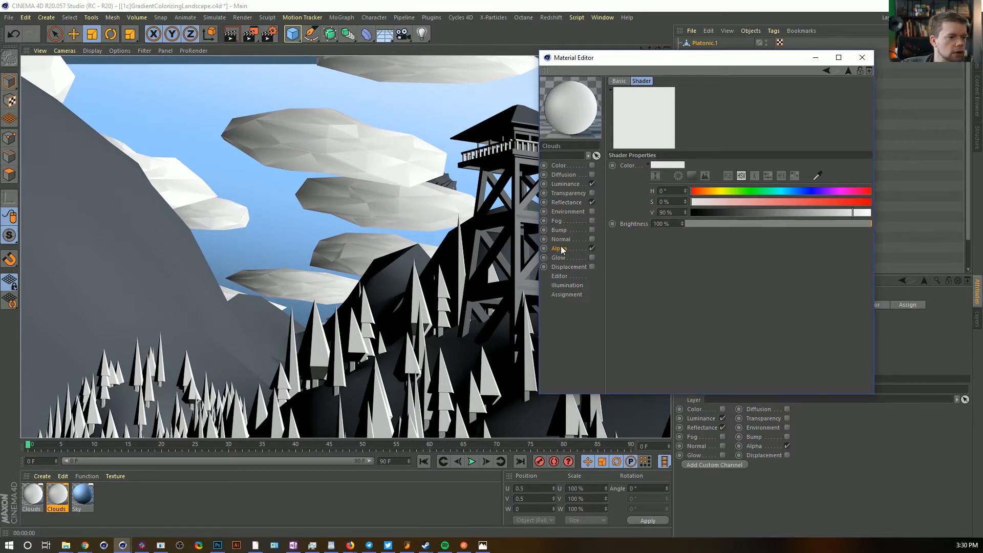
# Set the angle of the second Clouds material's Luminance gradient to 22° and save the project
pyautogui.click(579, 186)
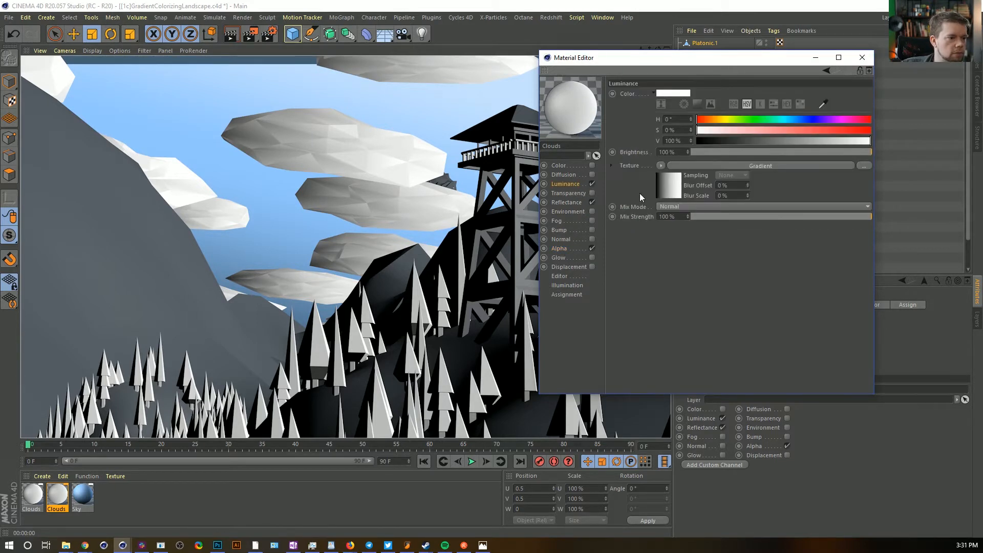
pyautogui.moveTo(683, 294); pyautogui.dragTo(682, 295)
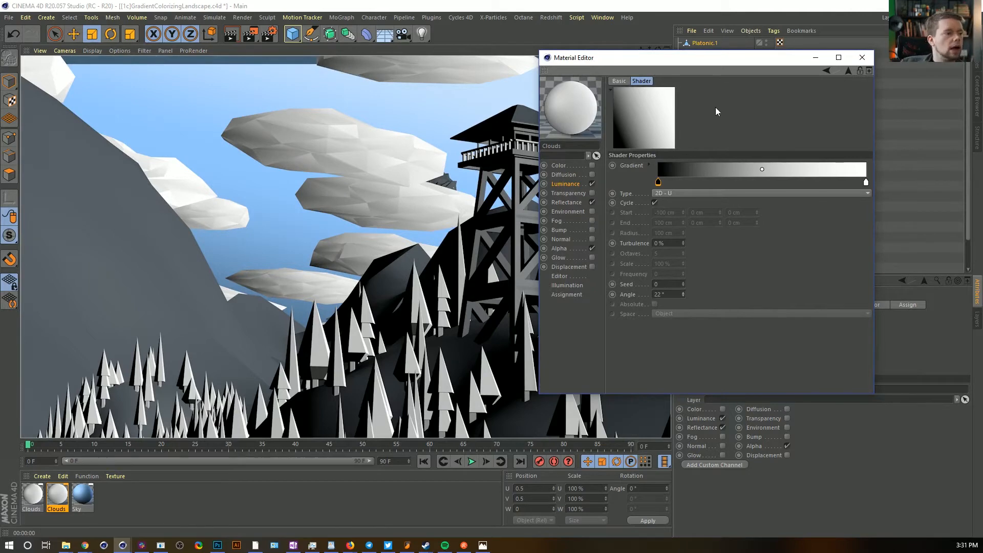
pyautogui.click(867, 59)
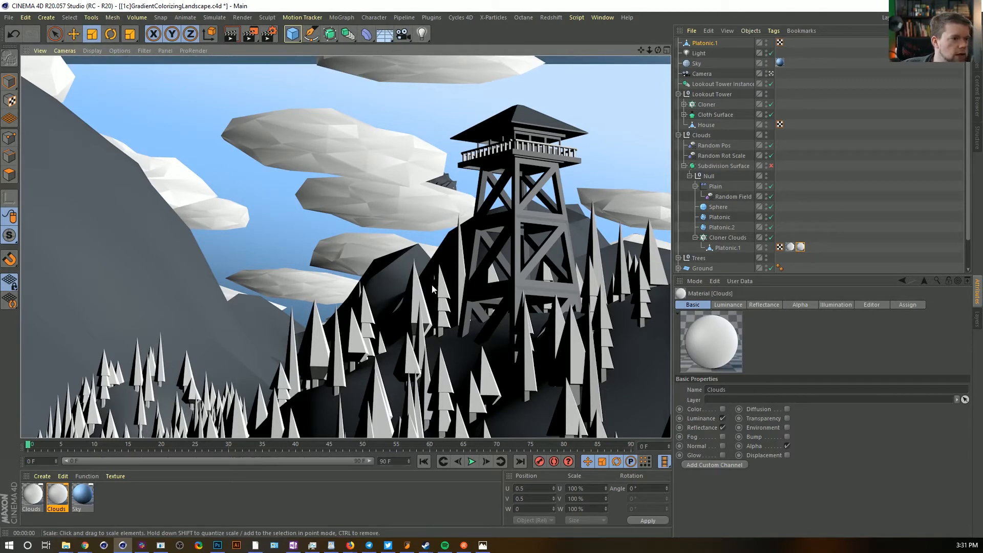
pyautogui.hotkey('ctrl', 's')
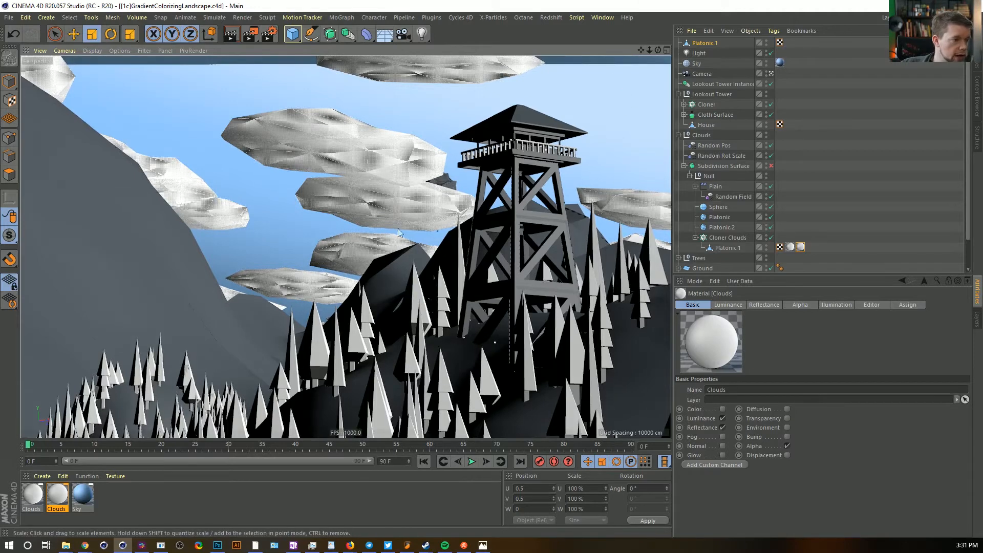
# Rename the second Clouds material as Clouds Overlay
pyautogui.doubleClick(69, 510)
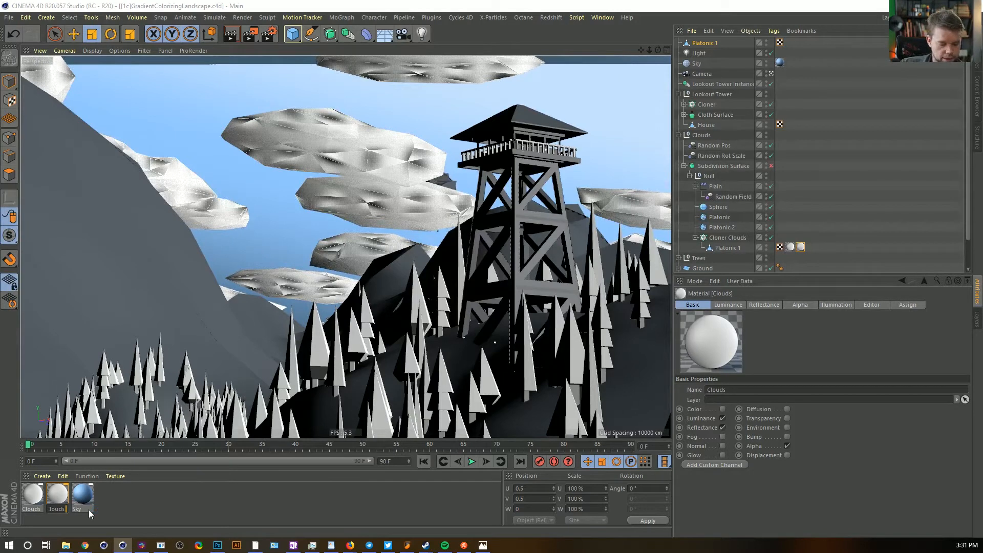
pyautogui.write('Overlay')
pyautogui.press('Return')
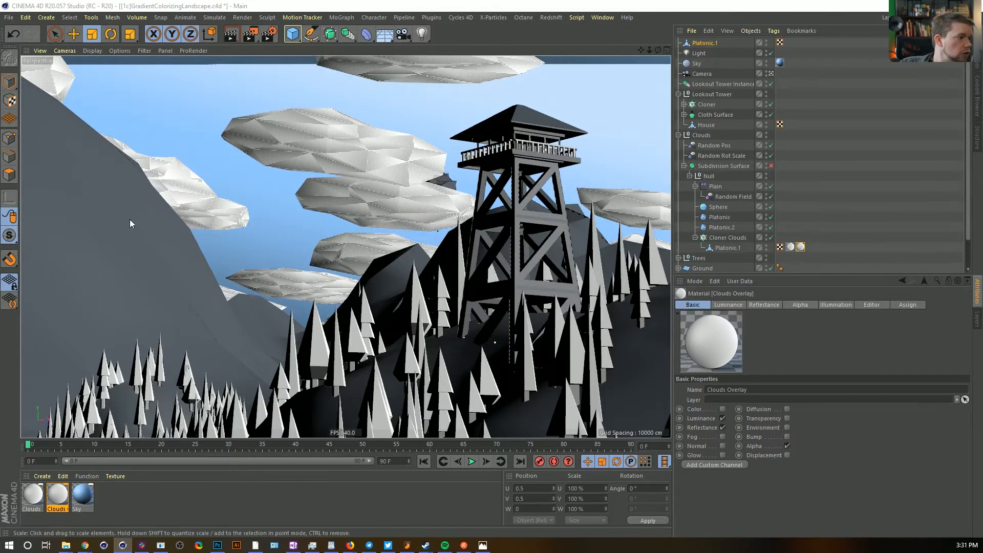
# Duplicate the Clouds and Clouds Overlay materials and tint both copies green
pyautogui.keyDown('shift'); pyautogui.click(39, 501); pyautogui.keyUp('shift')
pyautogui.keyDown('ctrl'); pyautogui.moveTo(39, 500); pyautogui.dragTo(145, 499); pyautogui.keyUp('ctrl')
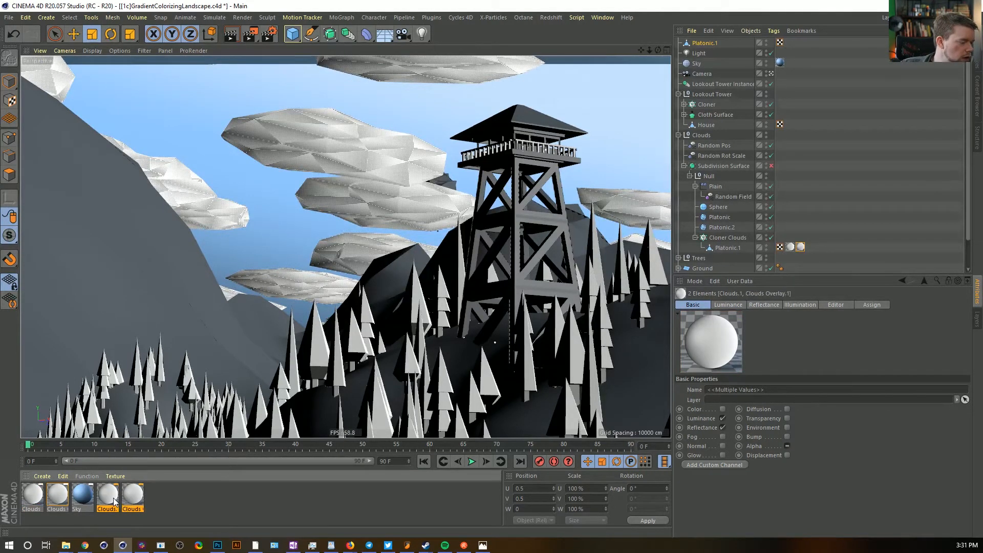
pyautogui.doubleClick(113, 499)
pyautogui.keyDown('shift'); pyautogui.click(126, 499); pyautogui.keyUp('shift')
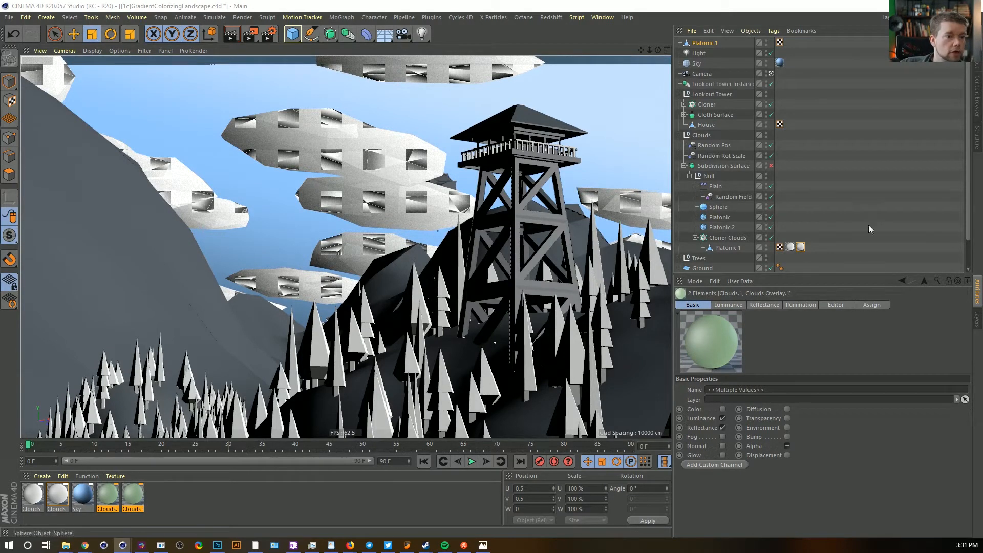
# Copy both cloud texture tags from Platonic.1 onto the Clouds null and collapse its hierarchy
pyautogui.moveTo(819, 250); pyautogui.dragTo(789, 248)
pyautogui.keyDown('ctrl'); pyautogui.moveTo(790, 248); pyautogui.dragTo(782, 135); pyautogui.keyUp('ctrl')
pyautogui.click(679, 135)
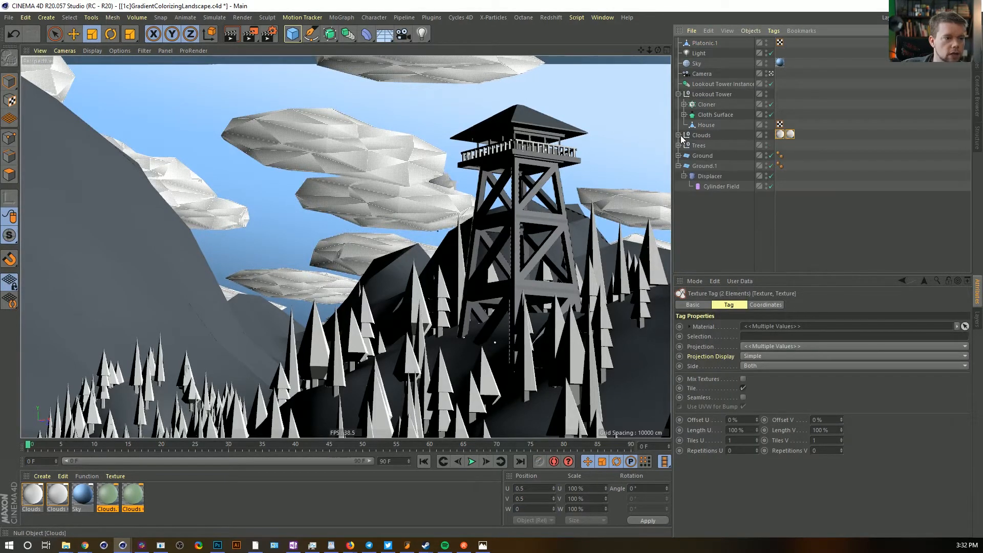
# Group the Ground and Ground.1 planes under a new null and expand its hierarchy
pyautogui.click(679, 166)
pyautogui.click(701, 156)
pyautogui.keyDown('shift'); pyautogui.click(705, 166); pyautogui.keyUp('shift')
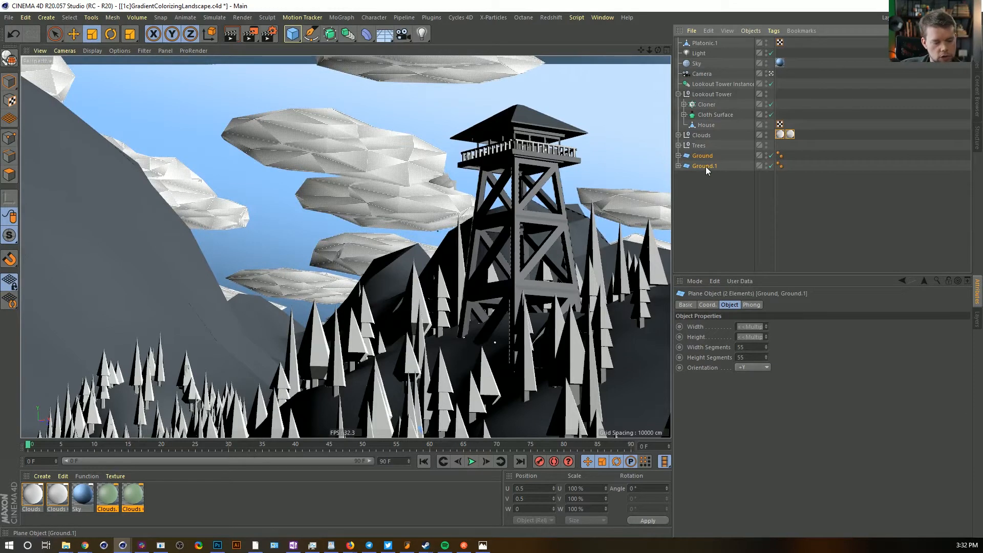
pyautogui.hotkey('alt', 'g')
pyautogui.click(679, 156)
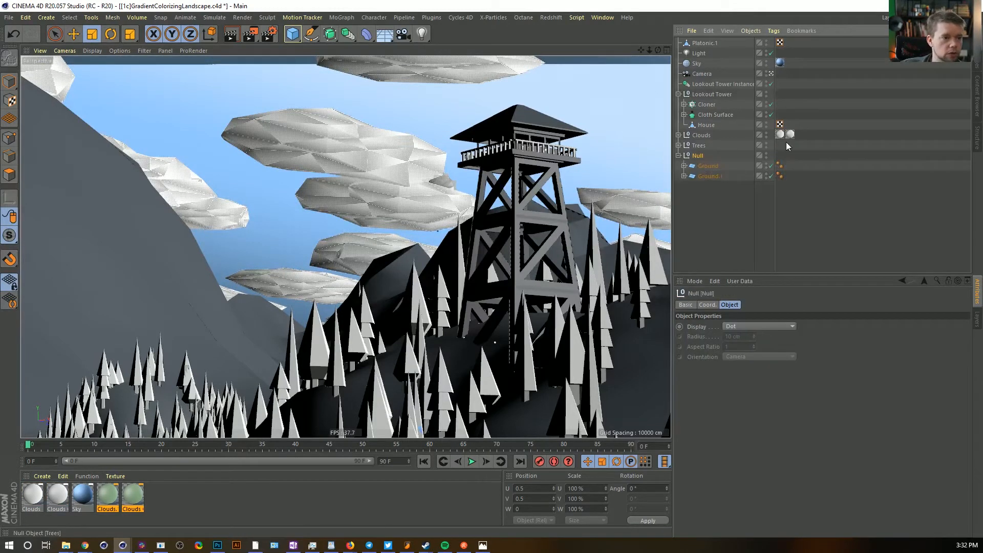
# Move both texture tags from the Clouds null to the ground null and replace their materials with the two green ones
pyautogui.moveTo(807, 136); pyautogui.dragTo(778, 132)
pyautogui.moveTo(780, 134); pyautogui.dragTo(781, 155)
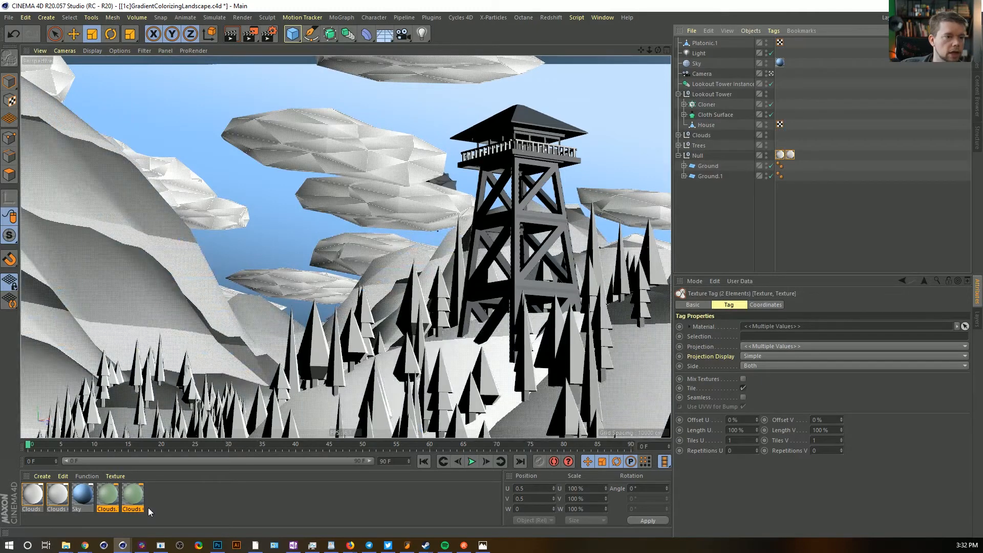
pyautogui.moveTo(109, 495); pyautogui.dragTo(781, 155)
pyautogui.moveTo(135, 494); pyautogui.dragTo(790, 155)
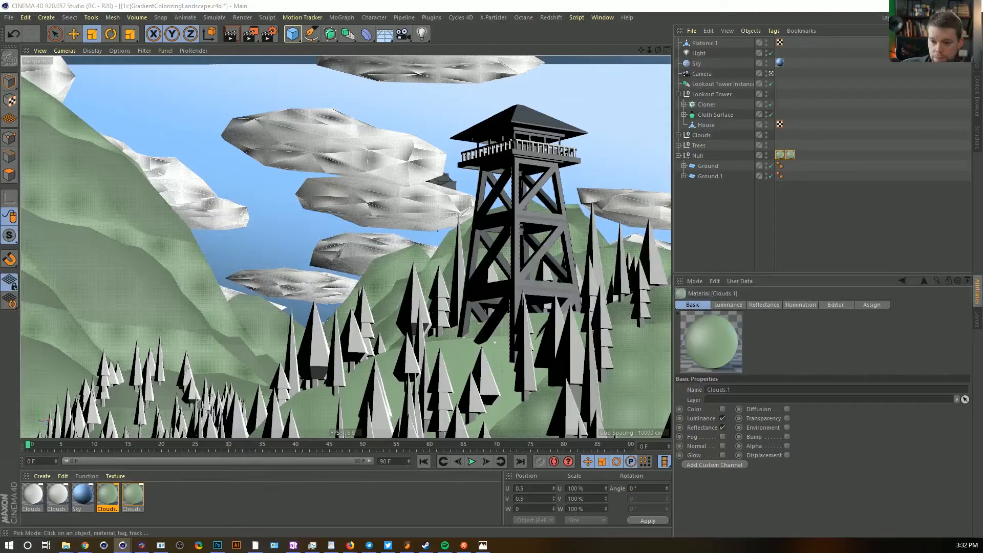
# Rename the two green materials as Ground and Ground Overlay
pyautogui.write('Ground')
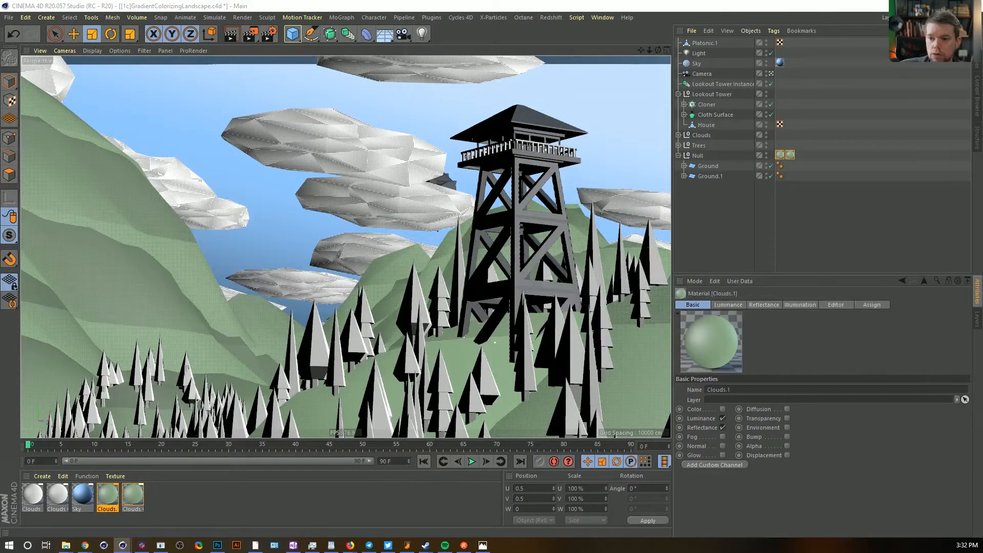
pyautogui.click(139, 502)
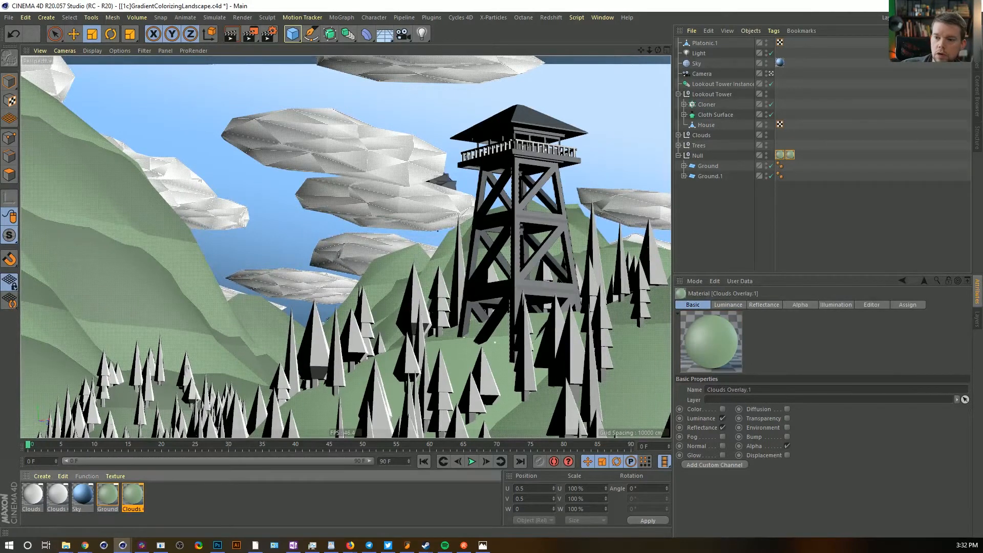
pyautogui.moveTo(555, 116); pyautogui.dragTo(565, 110)
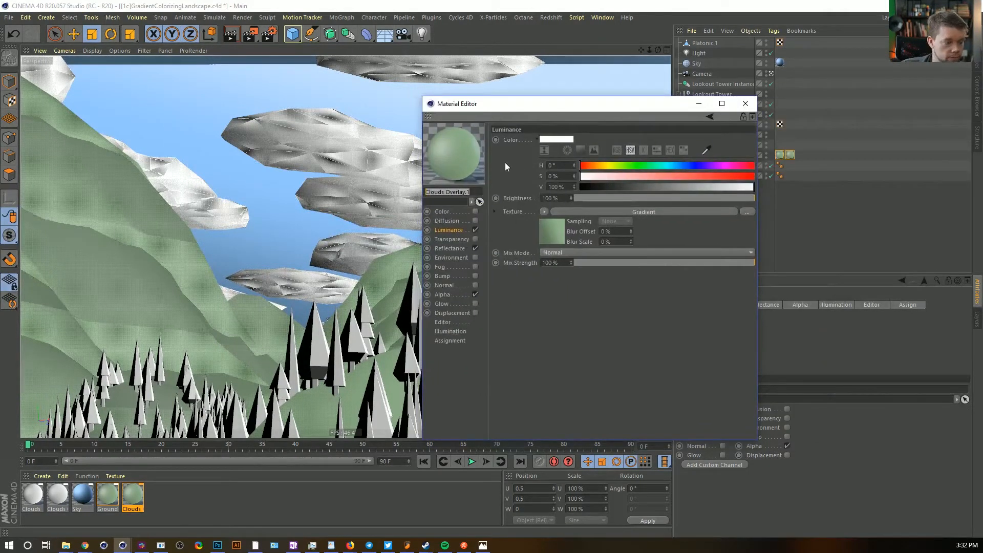
pyautogui.write('Ground Overlay')
pyautogui.press('Return')
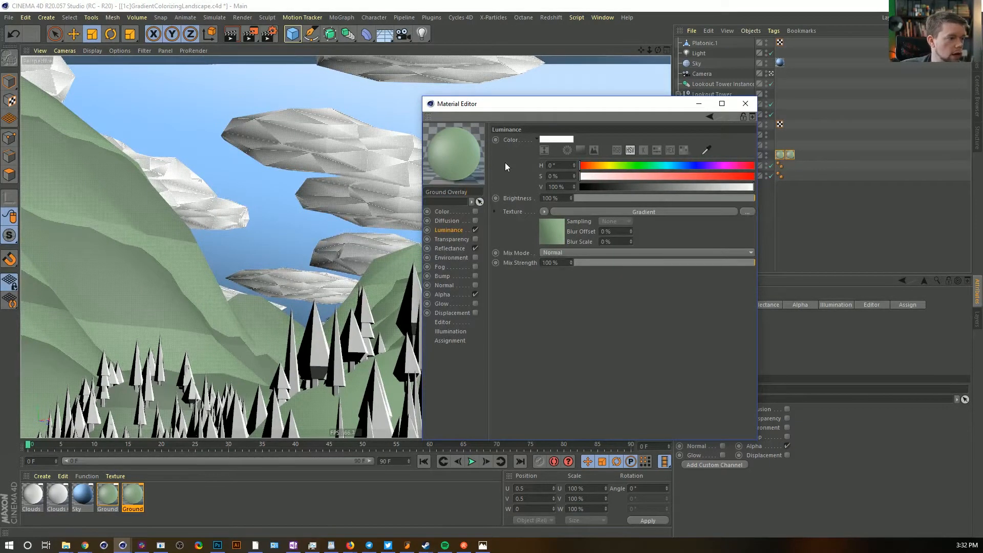
pyautogui.click(744, 104)
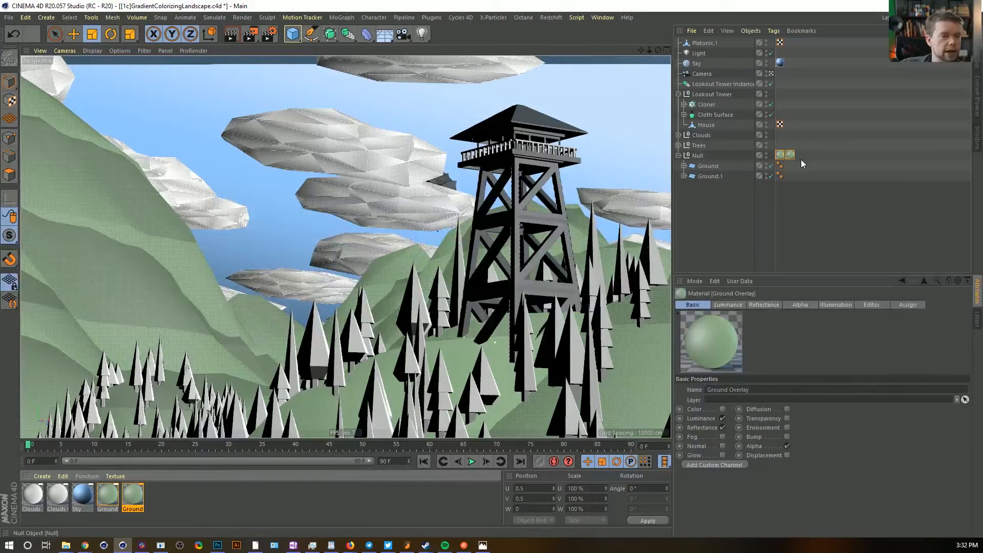
# Save the scene under a new file name as [1d]GradientColorizingLandscape.c4d
pyautogui.click(779, 154)
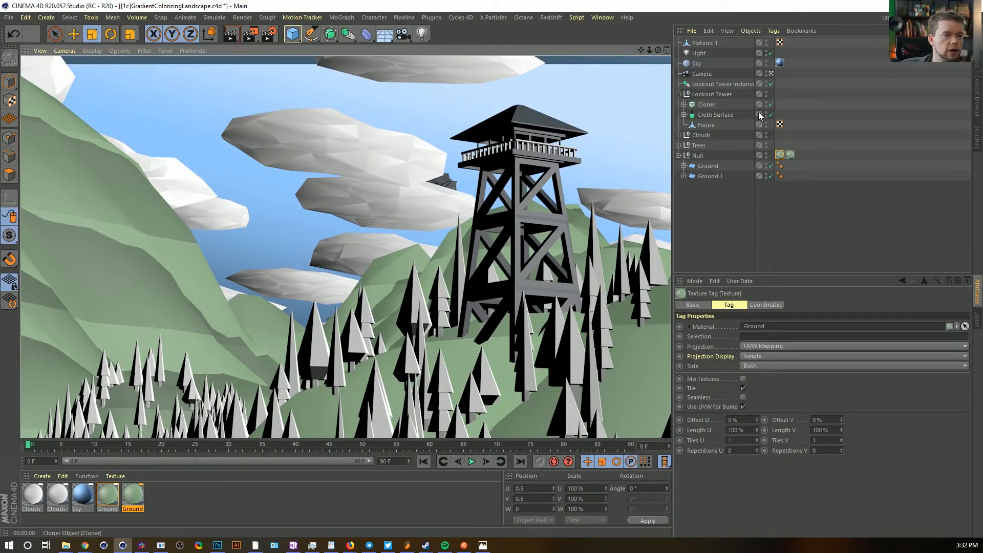
pyautogui.click(717, 167)
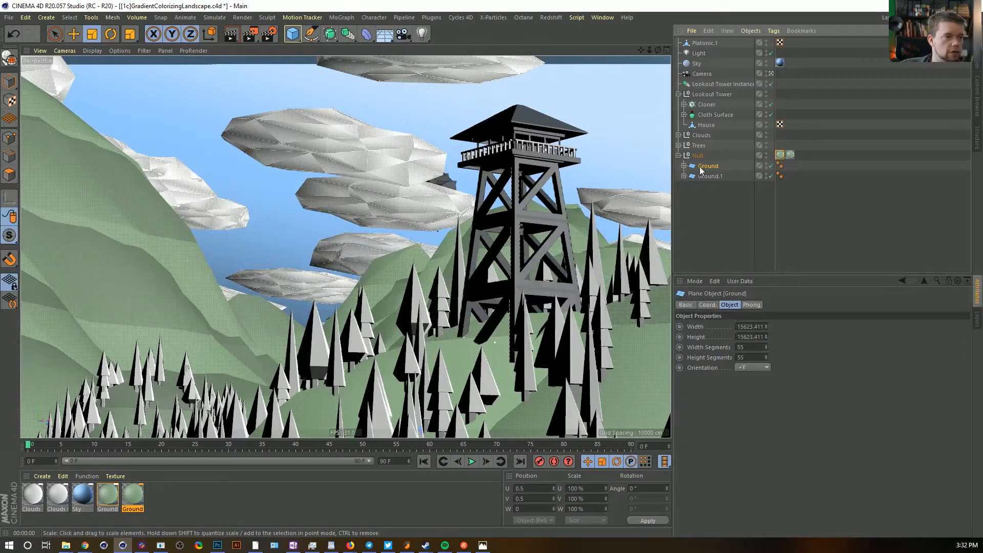
pyautogui.hotkey('ctrl', 'shift', 's')
pyautogui.click(102, 266)
pyautogui.press('BackSpace')
pyautogui.write('d')
pyautogui.press('Return')
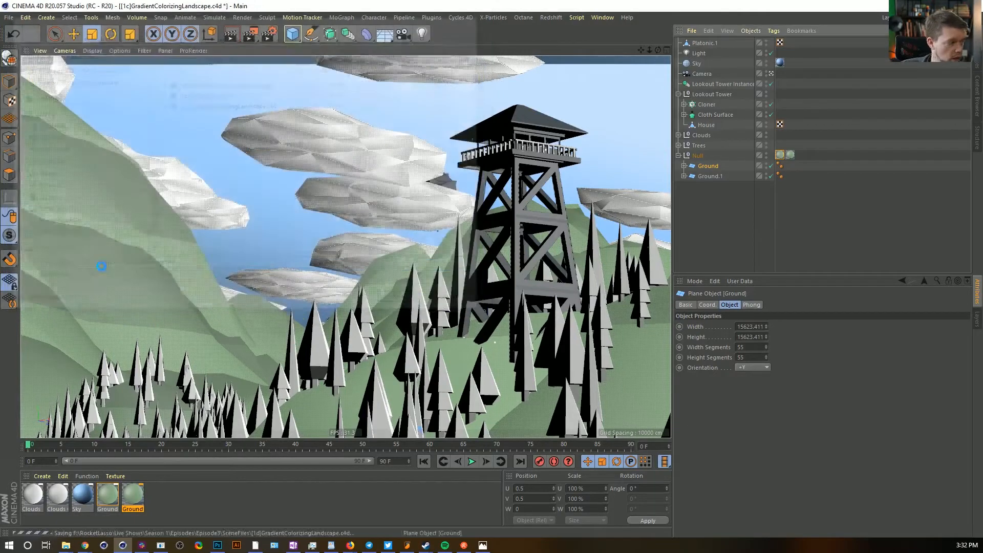
# Convert the Ground and Ground.1 planes into editable polygon objects
pyautogui.click(713, 169)
pyautogui.keyDown('ctrl'); pyautogui.click(711, 176); pyautogui.keyUp('ctrl')
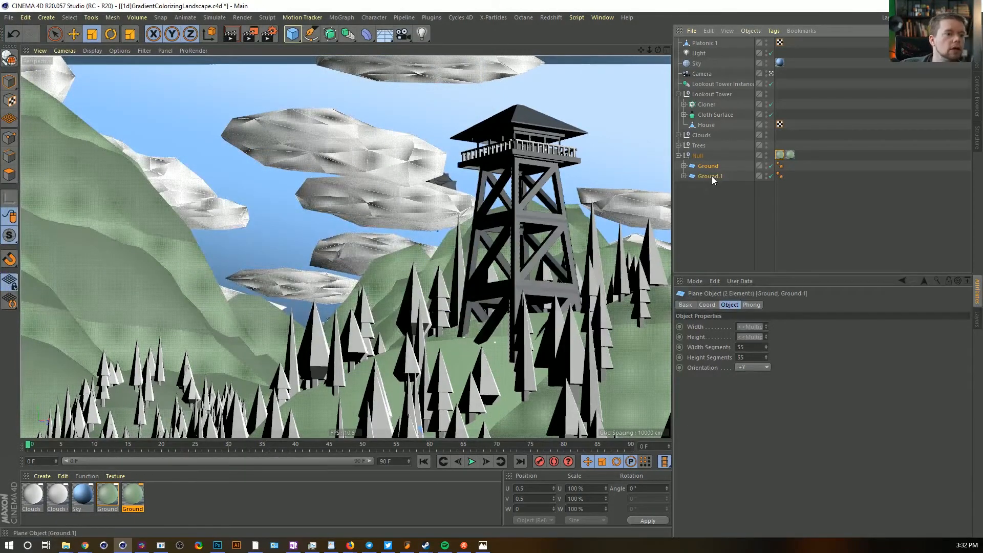
pyautogui.press('c')
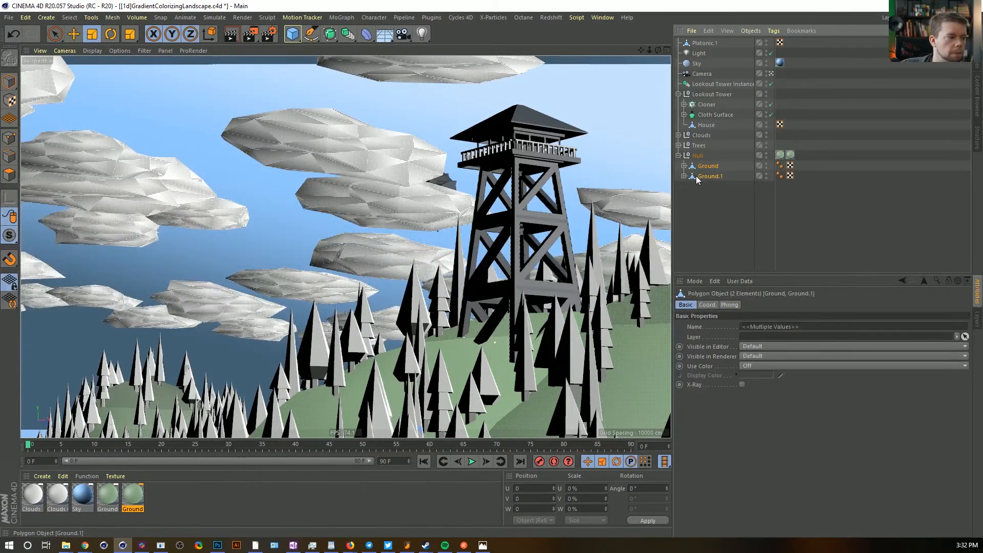
pyautogui.click(700, 203)
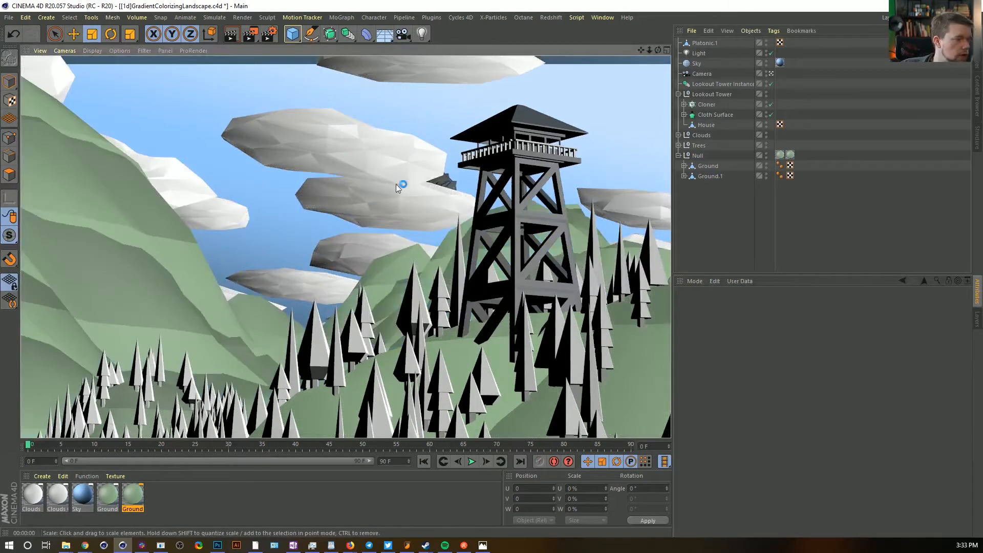
pyautogui.click(790, 155)
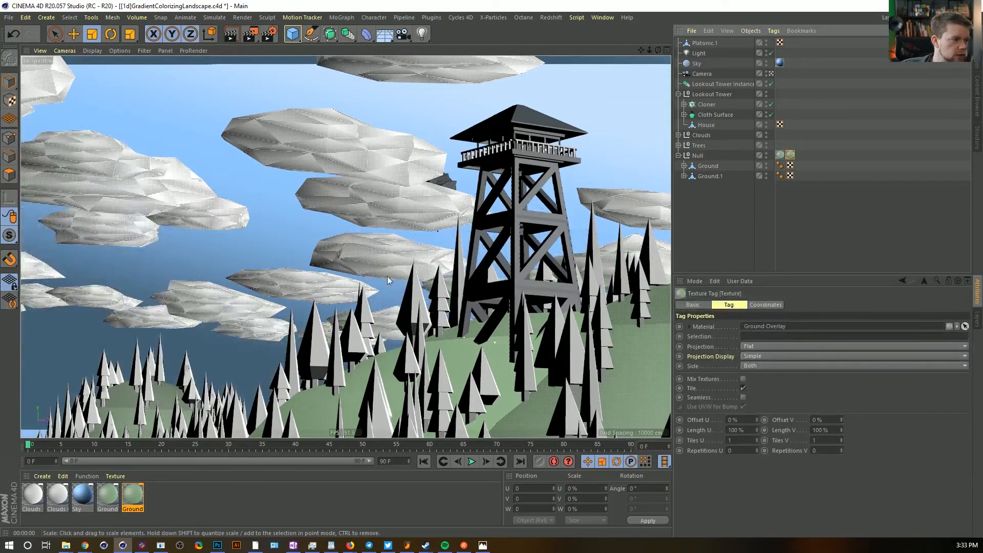
pyautogui.click(739, 209)
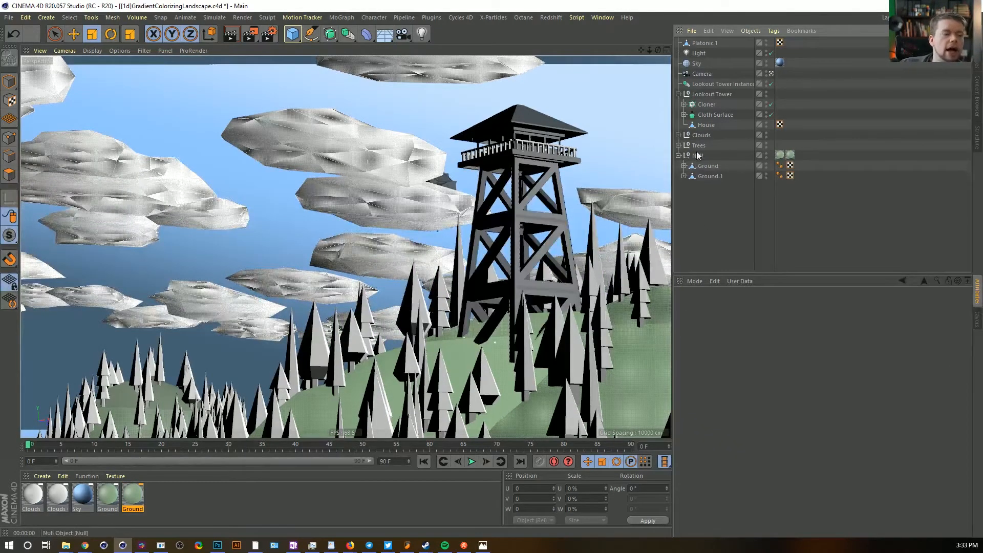
# Switch the workspace to the UV editing layout with the Ground object selected
pyautogui.click(714, 167)
pyautogui.click(936, 18)
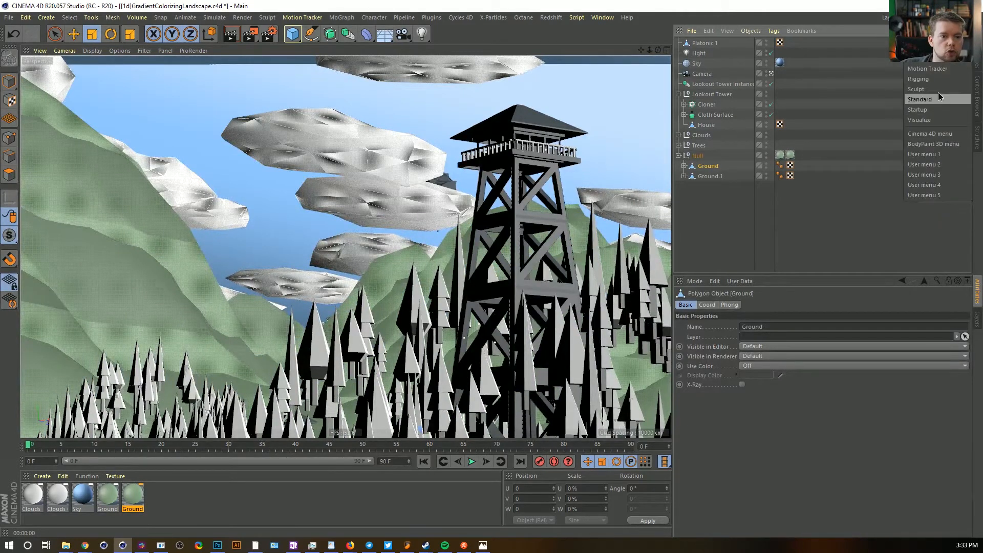
pyautogui.hotkey('alt', 'Tab')
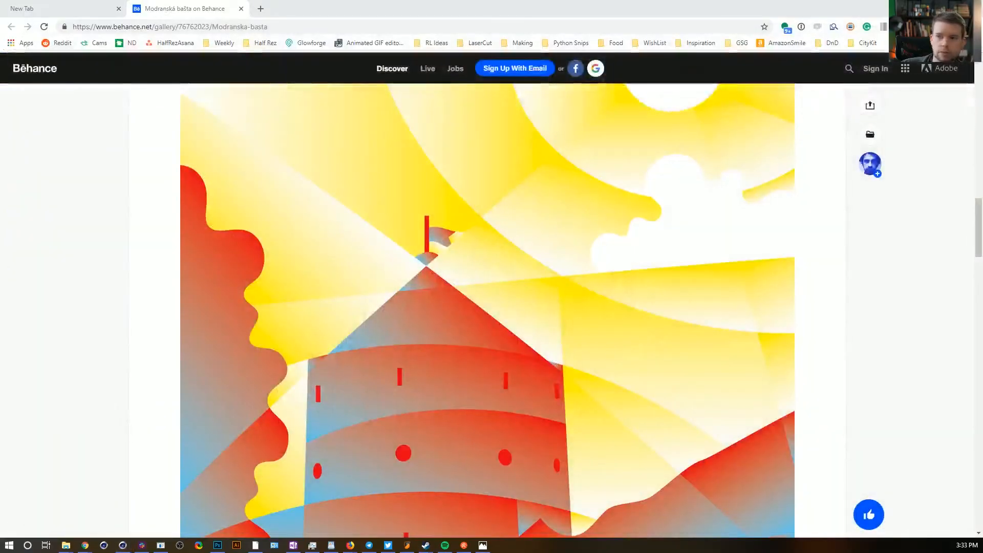
pyautogui.hotkey('alt', 'Tab')
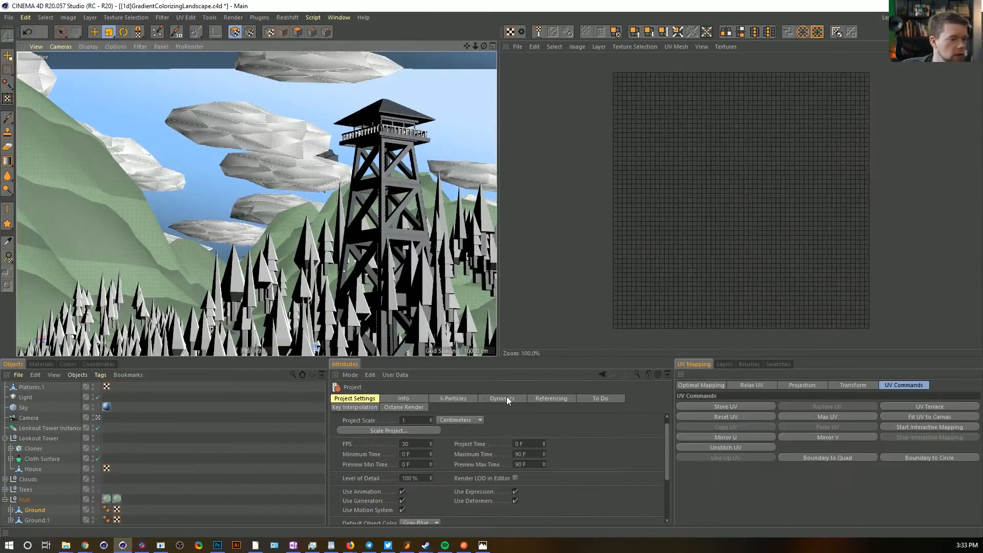
pyautogui.click(35, 510)
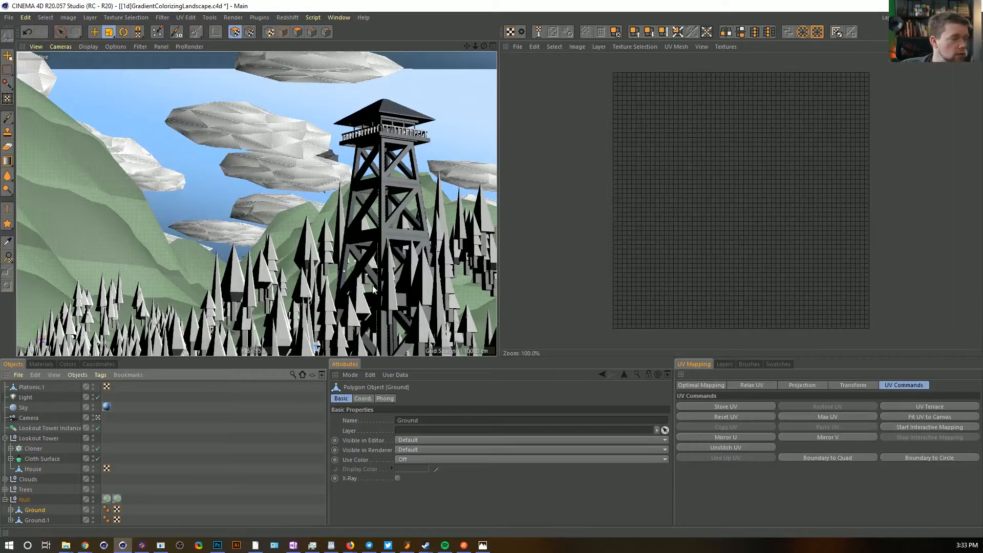
# Select all UV polygons of Ground and apply Max UV to them
pyautogui.click(235, 33)
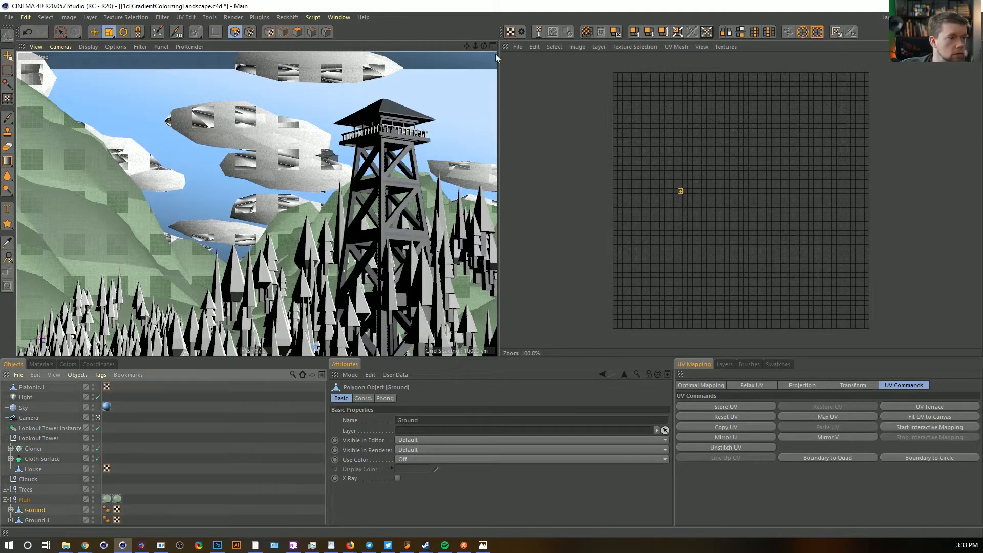
pyautogui.click(678, 188)
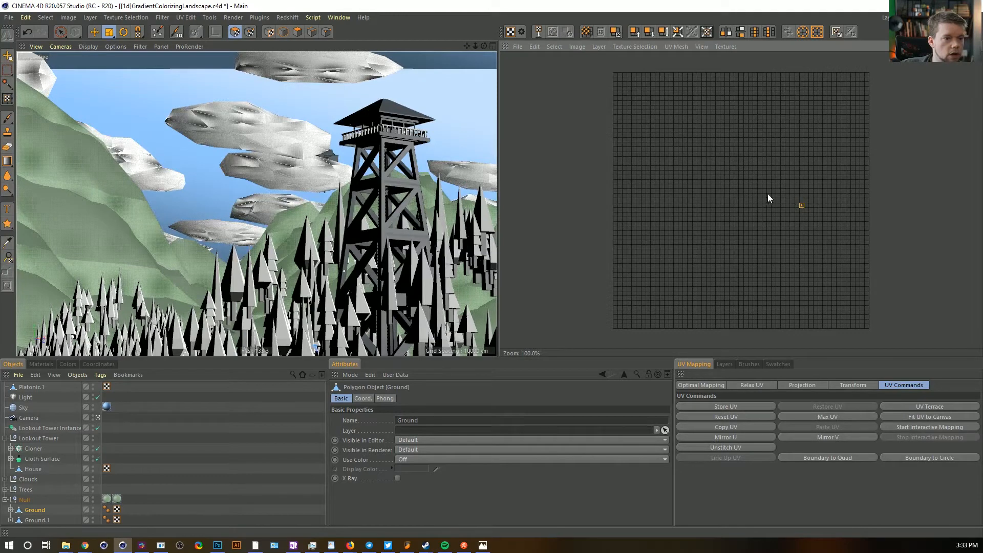
pyautogui.hotkey('ctrl', 'a')
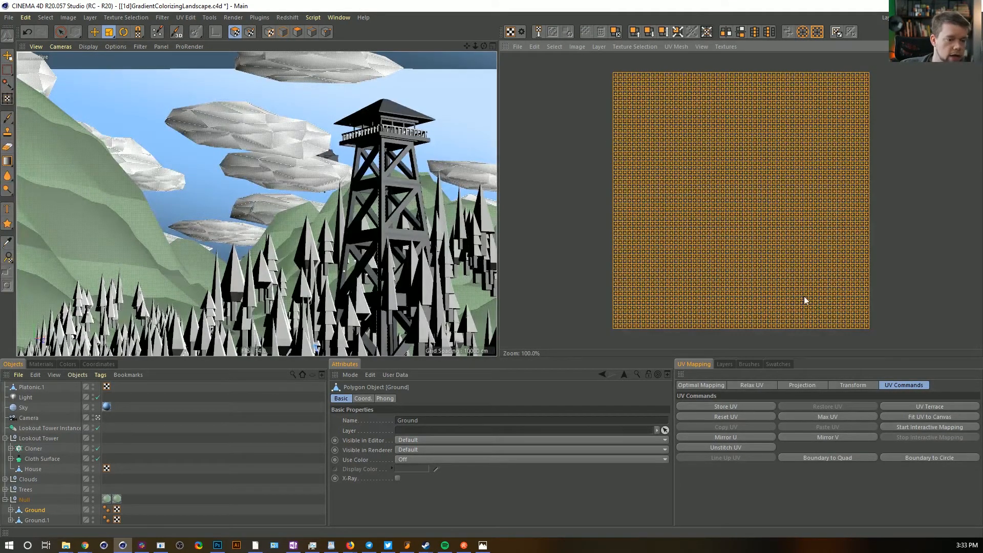
pyautogui.click(818, 416)
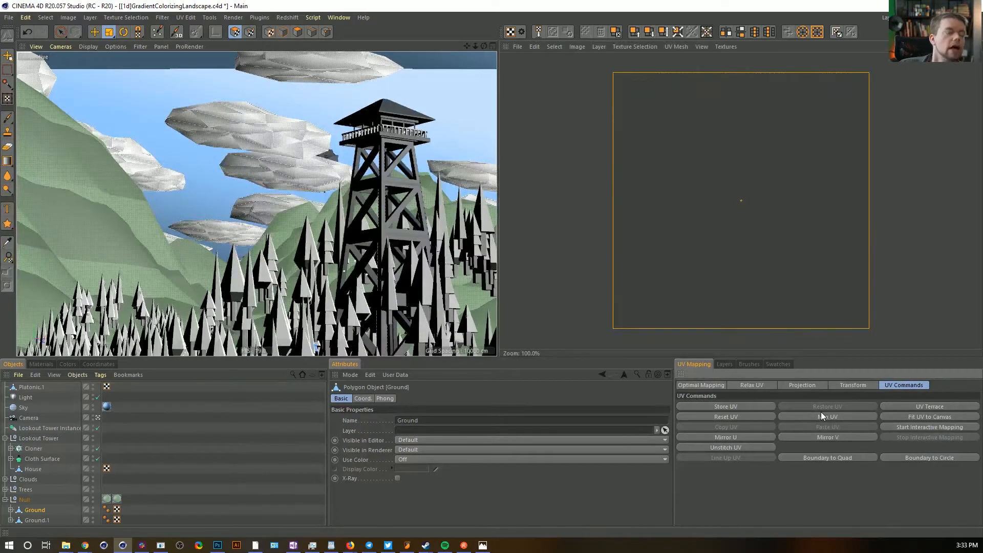
pyautogui.click(522, 108)
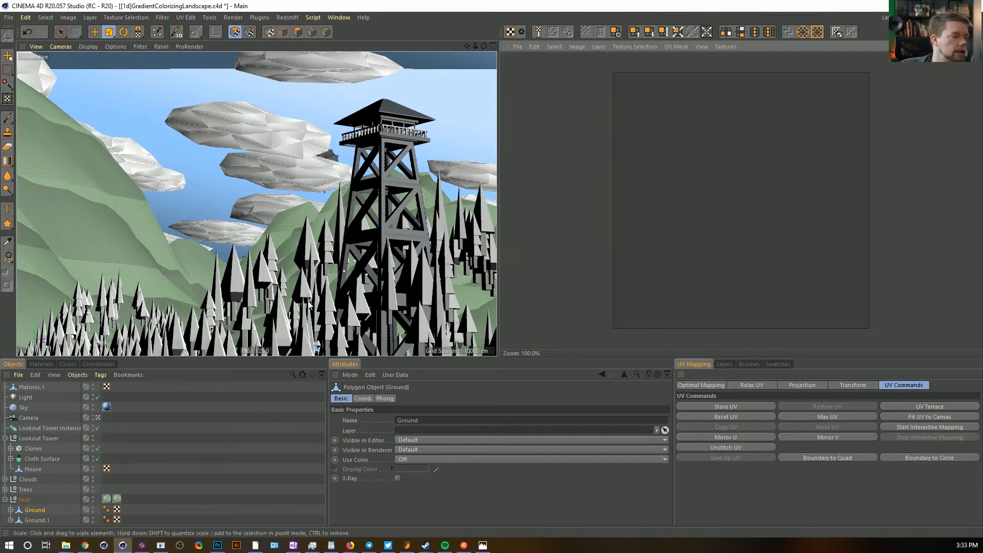
# Select all UV polygons of Ground.1 and apply Max UV to them
pyautogui.click(117, 519)
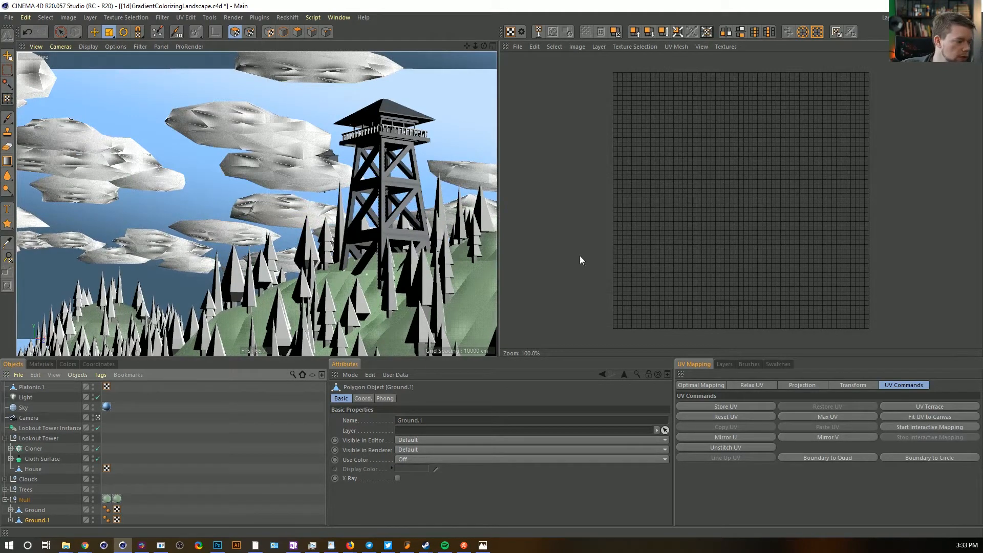
pyautogui.click(726, 168)
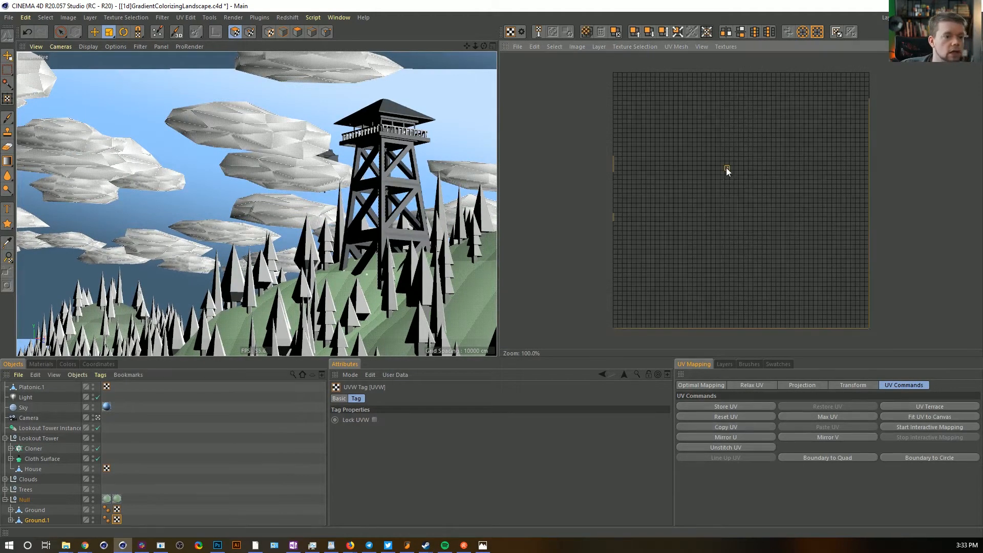
pyautogui.hotkey('ctrl', 'a')
pyautogui.click(824, 417)
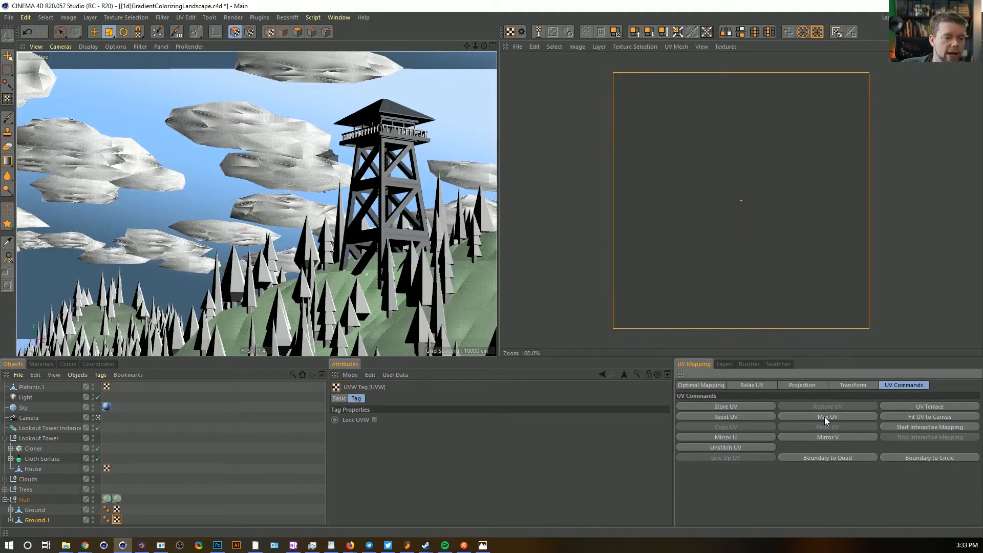
pyautogui.click(543, 78)
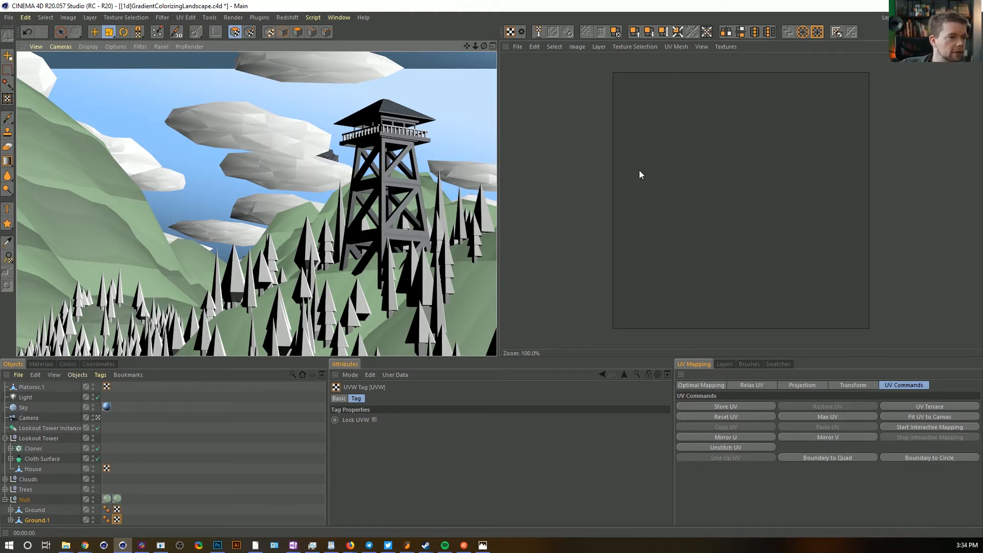
# Leave the scene camera and inspect Ground and Ground.1 from above, with both selected in polygon mode
pyautogui.middleClick(450, 115)
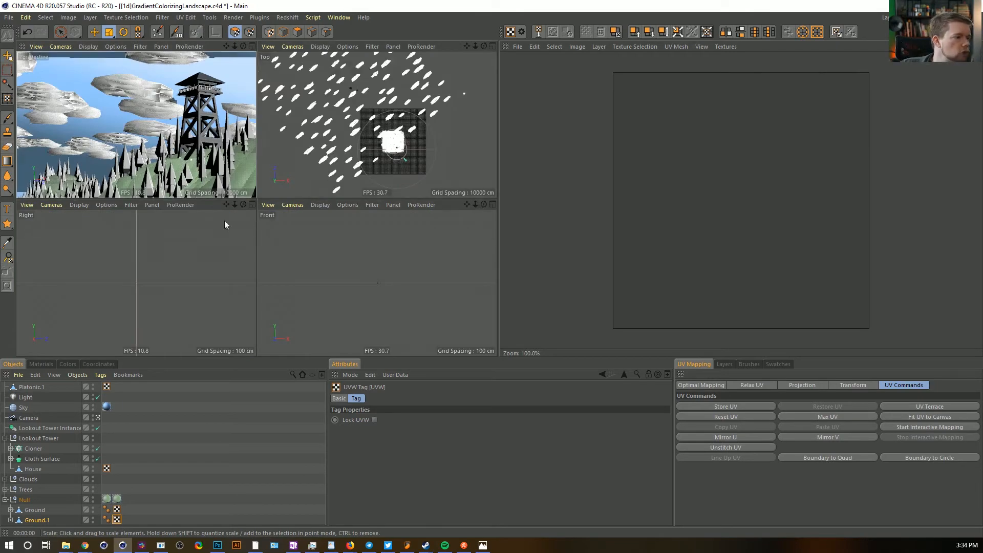
pyautogui.middleClick(222, 172)
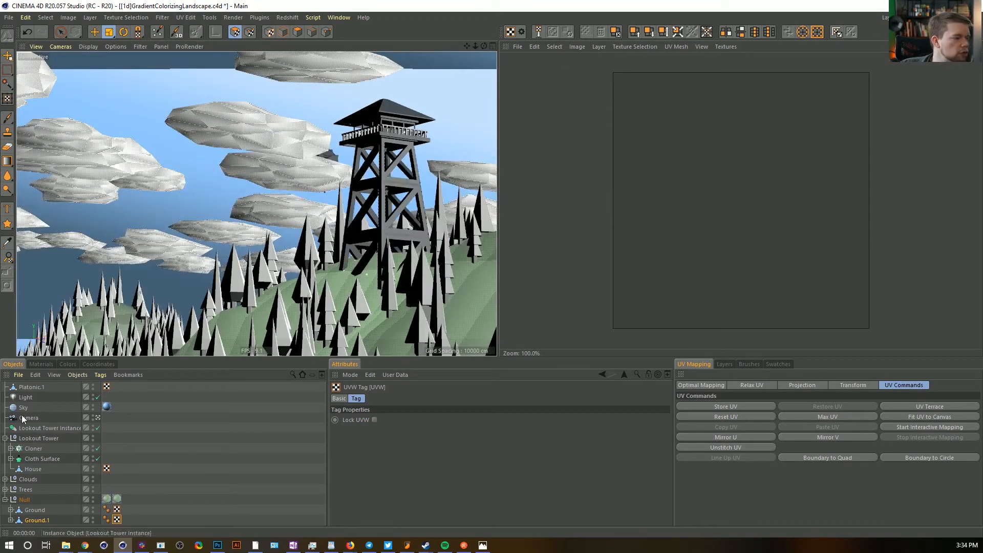
pyautogui.click(98, 418)
pyautogui.scroll(-4, 284, 307)
pyautogui.keyDown('alt'); pyautogui.moveTo(254, 289); pyautogui.dragTo(262, 156, button='middle'); pyautogui.keyUp('alt')
pyautogui.scroll(-5, 285, 324)
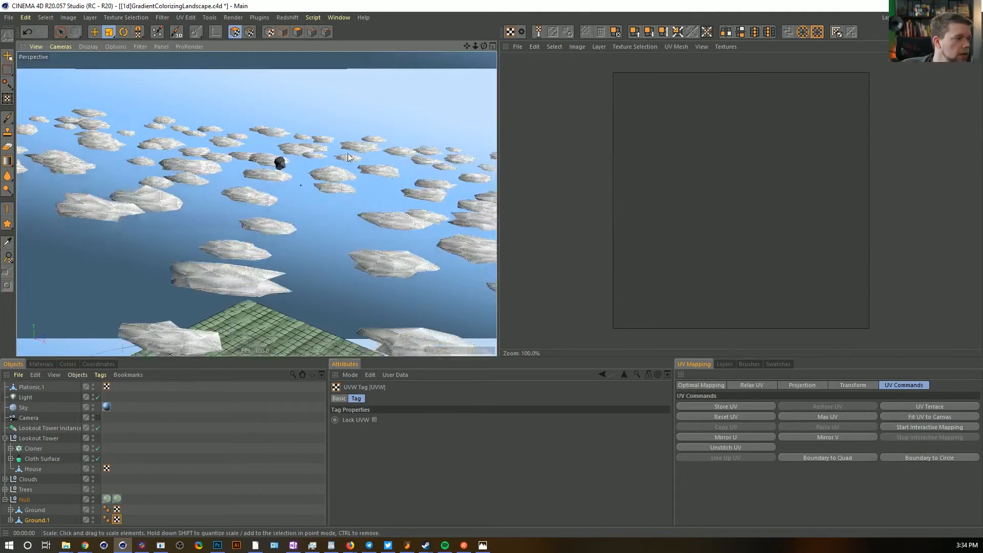
pyautogui.click(298, 32)
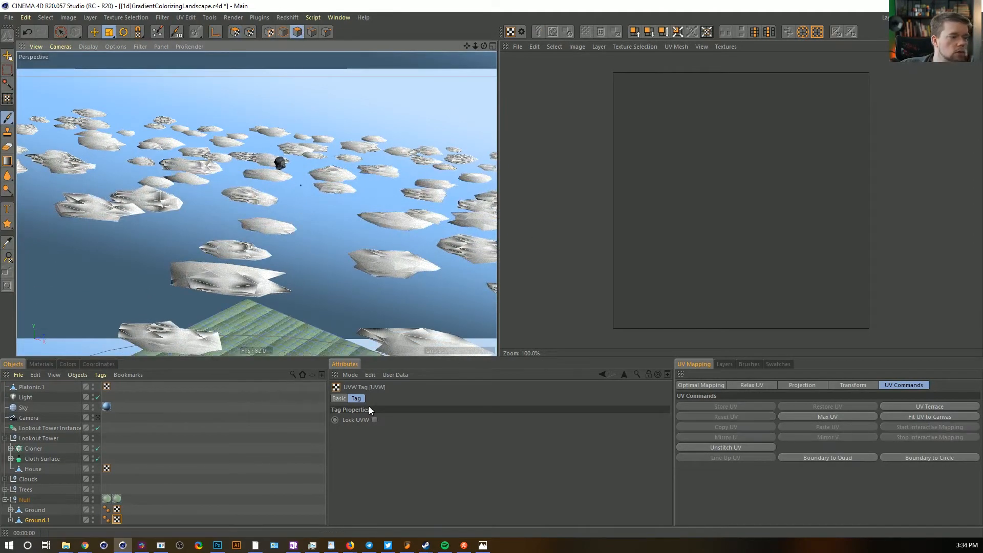
pyautogui.keyDown('shift'); pyautogui.click(42, 511); pyautogui.keyUp('shift')
pyautogui.keyDown('alt'); pyautogui.moveTo(325, 256); pyautogui.dragTo(328, 154, button='middle'); pyautogui.keyUp('alt')
pyautogui.keyDown('alt'); pyautogui.moveTo(298, 338); pyautogui.dragTo(302, 166, button='middle'); pyautogui.keyUp('alt')
pyautogui.keyDown('alt'); pyautogui.moveTo(302, 166); pyautogui.dragTo(303, 231); pyautogui.keyUp('alt')
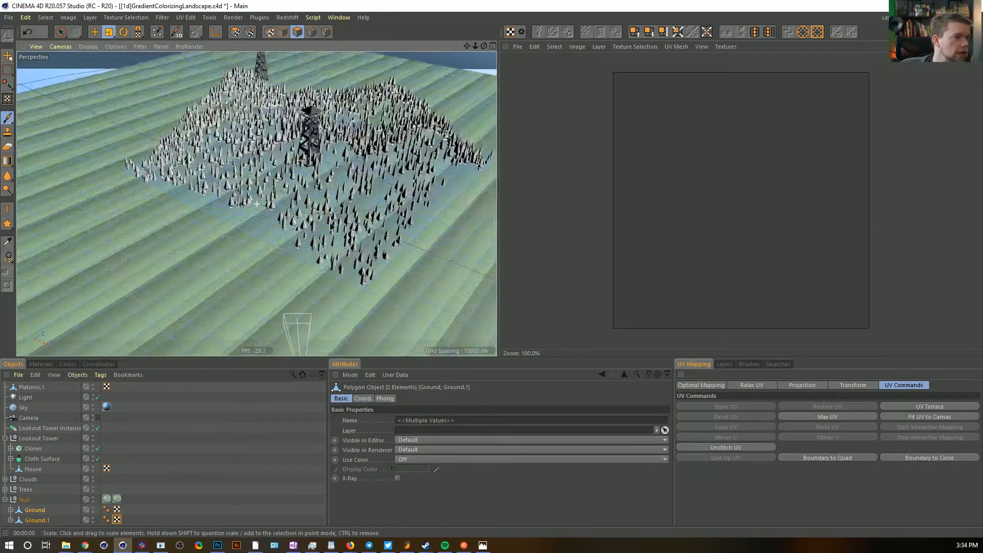
# Select scattered patches of ground polygons across Ground and Ground.1 with the Live Selection tool
pyautogui.keyDown('alt'); pyautogui.moveTo(303, 158); pyautogui.dragTo(294, 240, button='middle'); pyautogui.keyUp('alt')
pyautogui.click(61, 31)
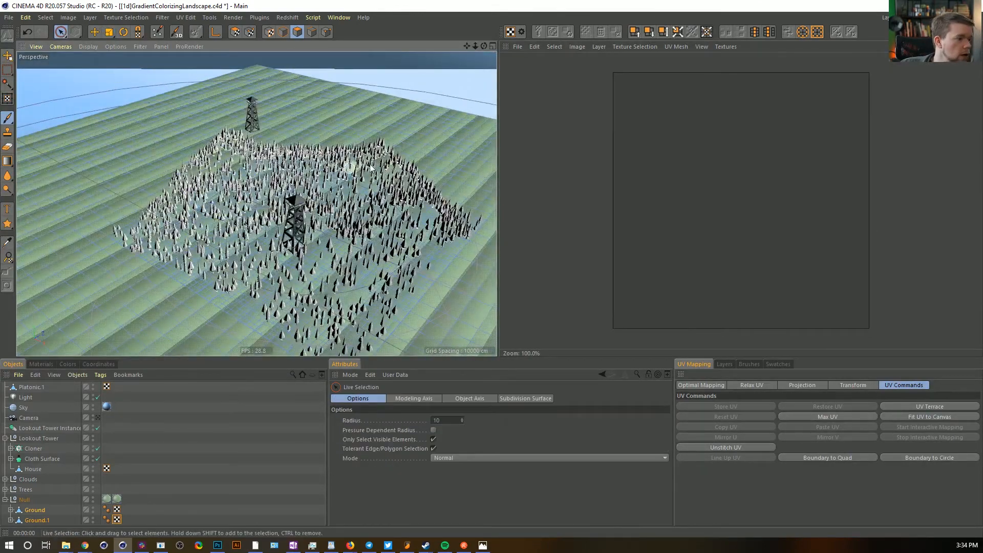
pyautogui.moveTo(318, 109)
pyautogui.mouseDown()
pyautogui.moveTo(185, 105)
pyautogui.moveTo(367, 187)
pyautogui.mouseUp()
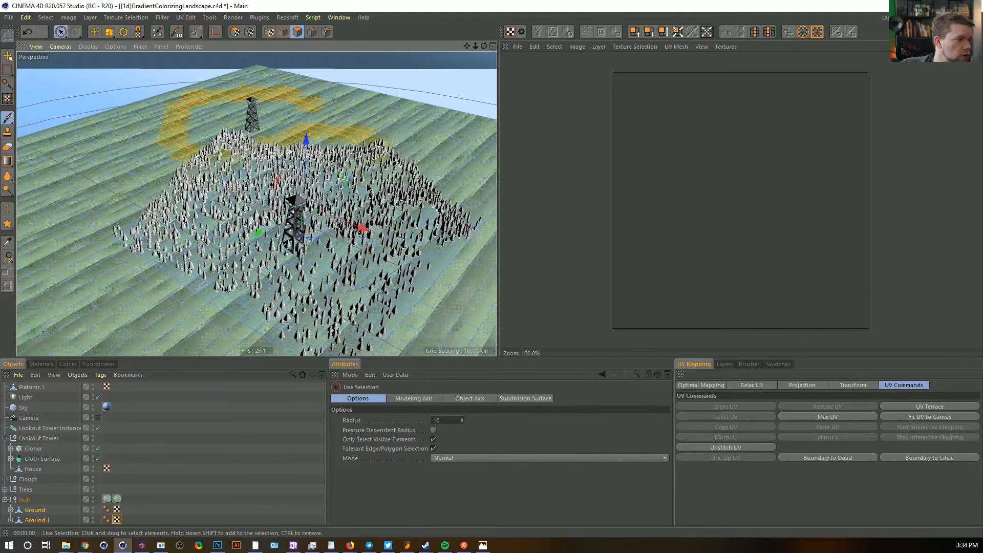
pyautogui.moveTo(215, 229)
pyautogui.mouseDown()
pyautogui.moveTo(33, 312)
pyautogui.moveTo(343, 284)
pyautogui.moveTo(430, 251)
pyautogui.moveTo(174, 187)
pyautogui.moveTo(104, 110)
pyautogui.moveTo(118, 126)
pyautogui.moveTo(319, 126)
pyautogui.moveTo(62, 229)
pyautogui.moveTo(188, 335)
pyautogui.moveTo(148, 86)
pyautogui.mouseUp()
pyautogui.hotkey('ctrl', 'z')
pyautogui.moveTo(65, 275)
pyautogui.keyDown('shift'); pyautogui.mouseDown()
pyautogui.moveTo(116, 177)
pyautogui.moveTo(345, 186)
pyautogui.moveTo(242, 53)
pyautogui.moveTo(278, 108)
pyautogui.moveTo(176, 296)
pyautogui.moveTo(84, 320)
pyautogui.moveTo(43, 177)
pyautogui.mouseUp(); pyautogui.keyUp('shift')
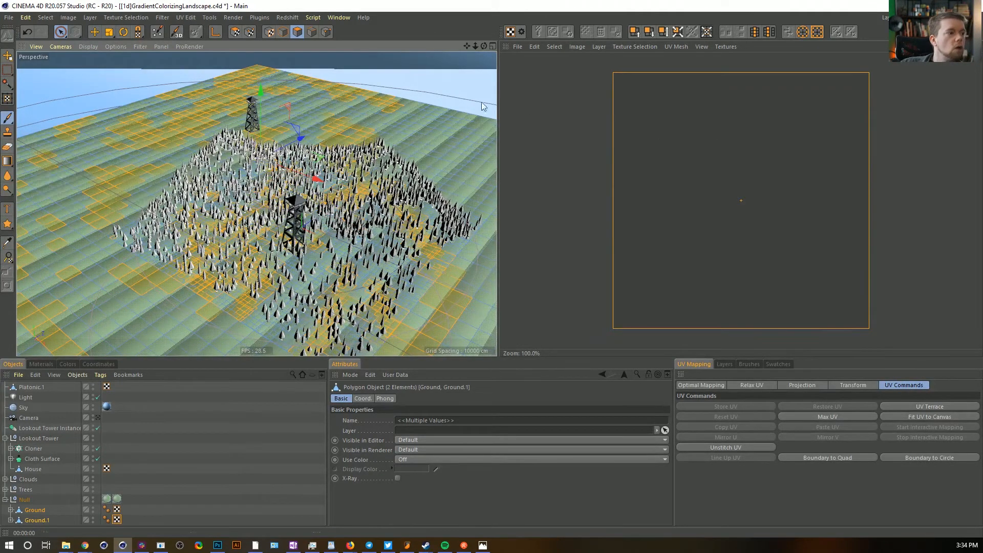
# Apply Frontal UV projection to the selected ground UV polygons as seen through the scene camera
pyautogui.click(237, 33)
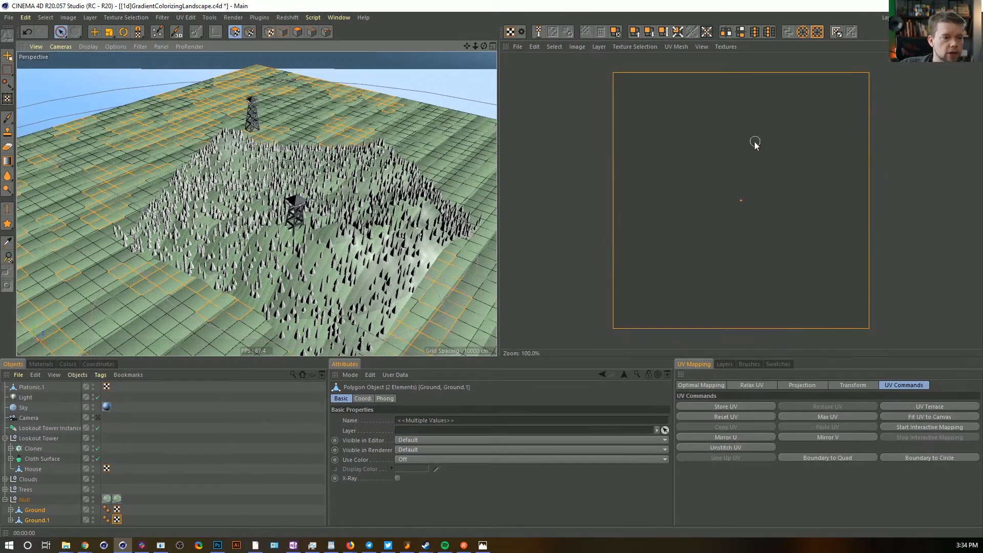
pyautogui.click(794, 387)
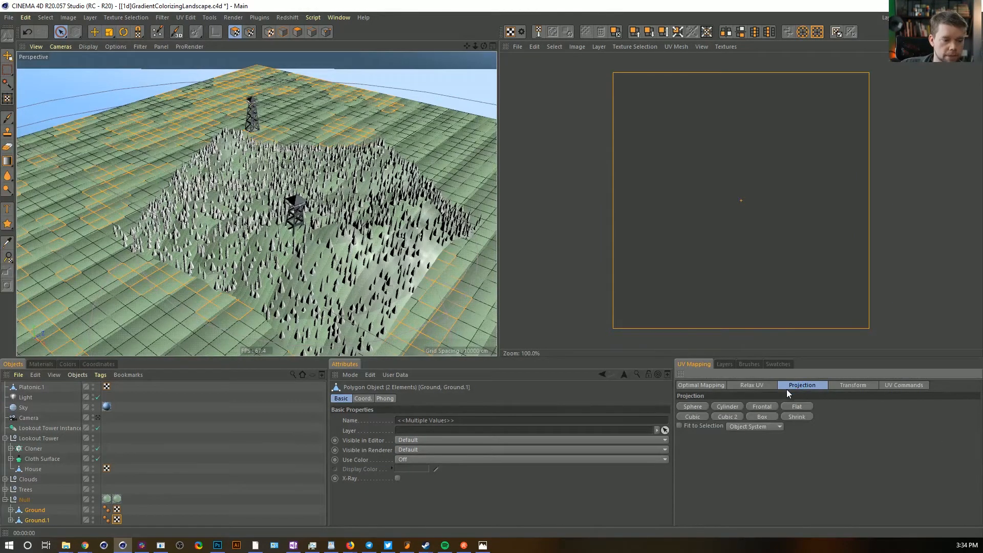
pyautogui.middleClick(360, 209)
pyautogui.middleClick(205, 143)
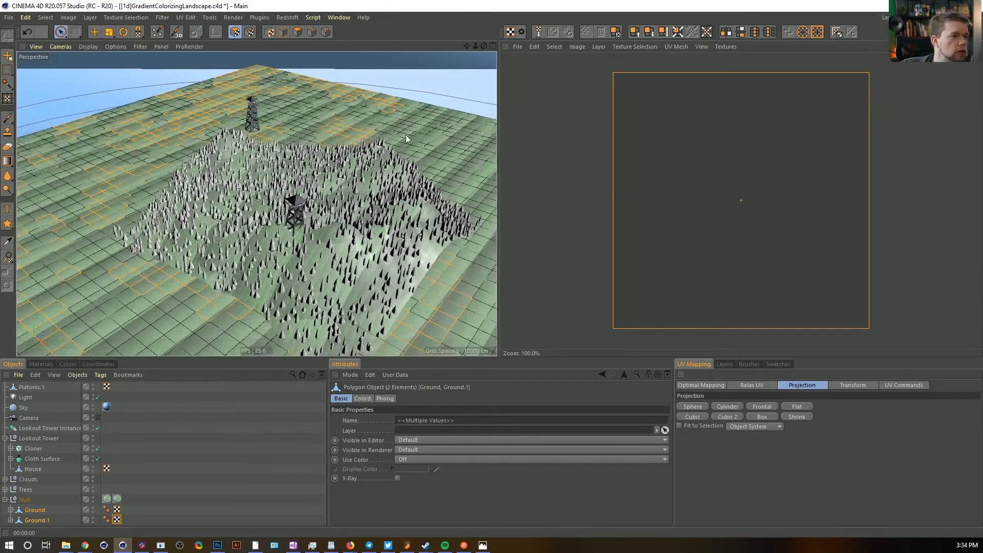
pyautogui.click(98, 418)
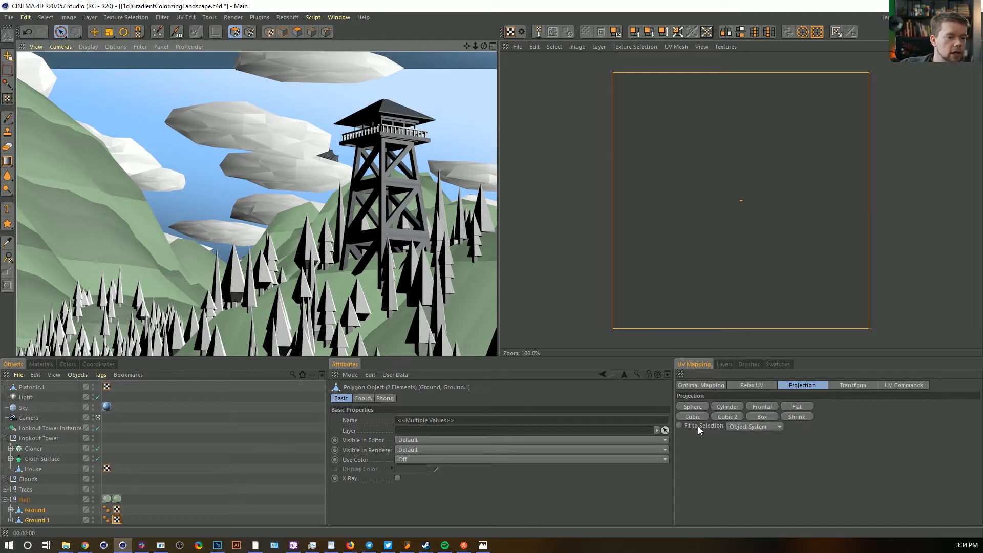
pyautogui.click(761, 406)
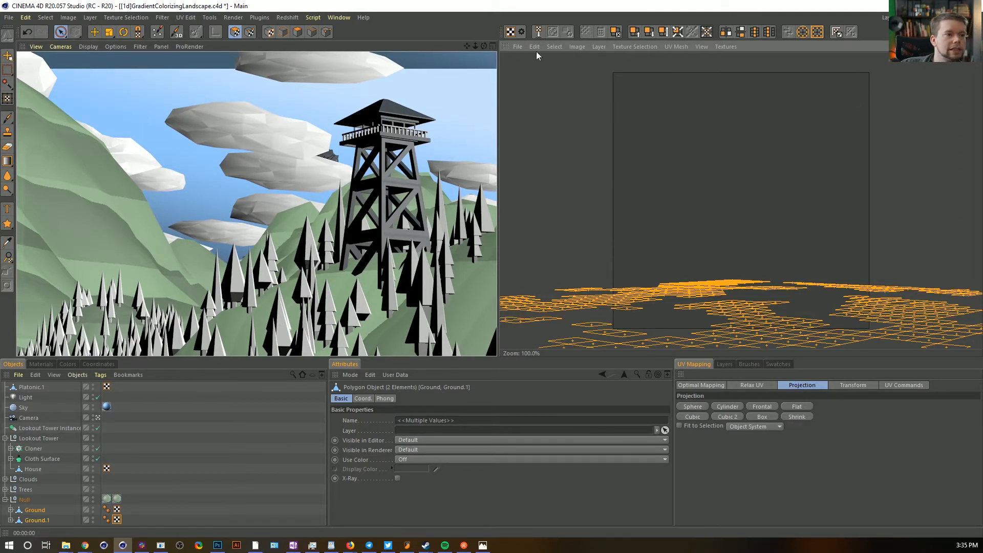
# Return to the modeling layout and restrict the Ground Overlay texture tag to a selection named xx
pyautogui.click(921, 16)
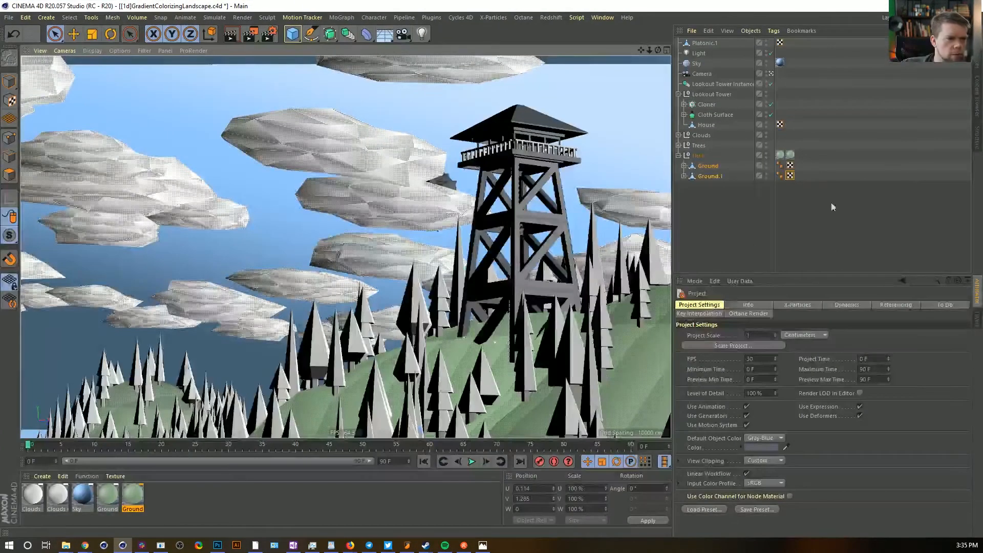
pyautogui.click(791, 154)
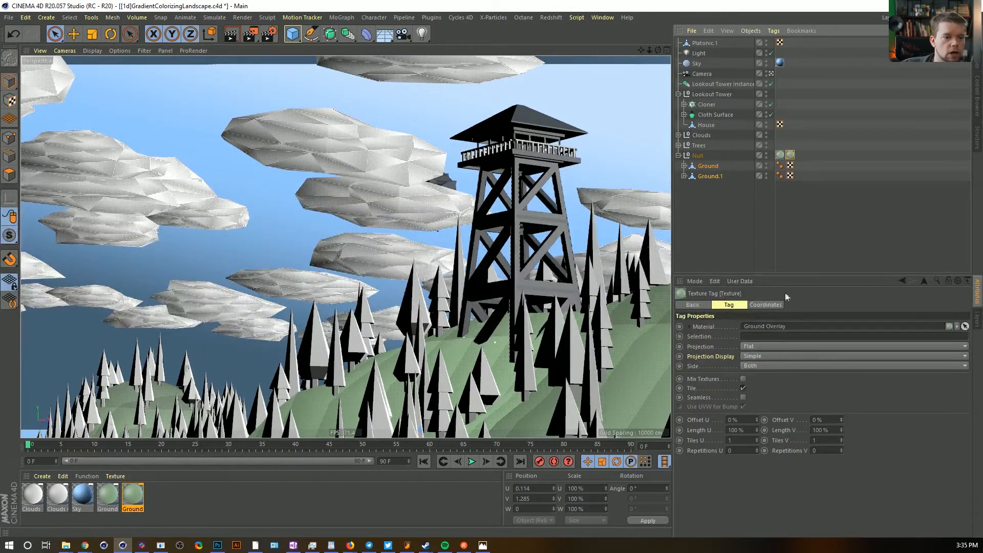
pyautogui.click(816, 336)
pyautogui.write('xx')
pyautogui.press('Return')
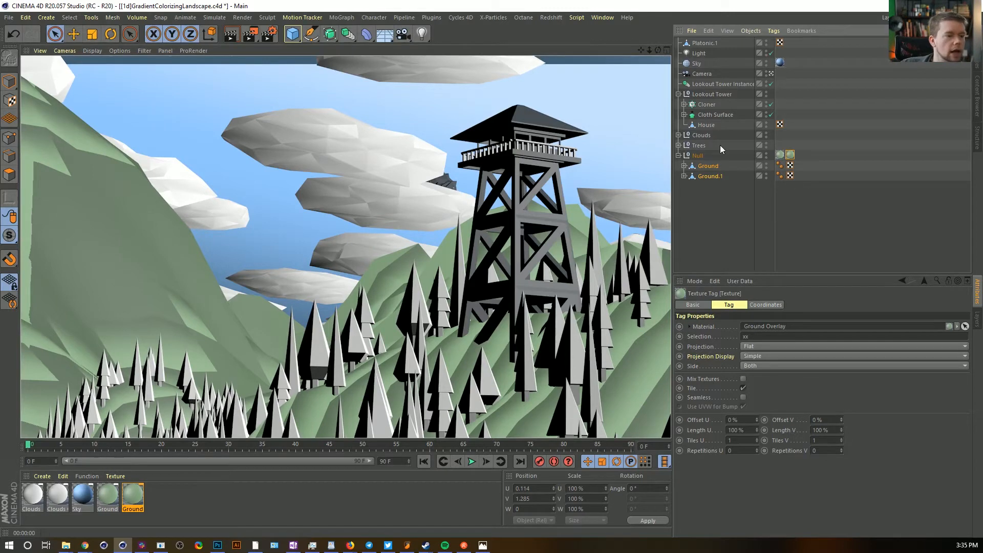
# Convert the deformed Ground.1 with Current State to Object and delete the original, keeping the converted copy selected in polygon mode
pyautogui.click(709, 176)
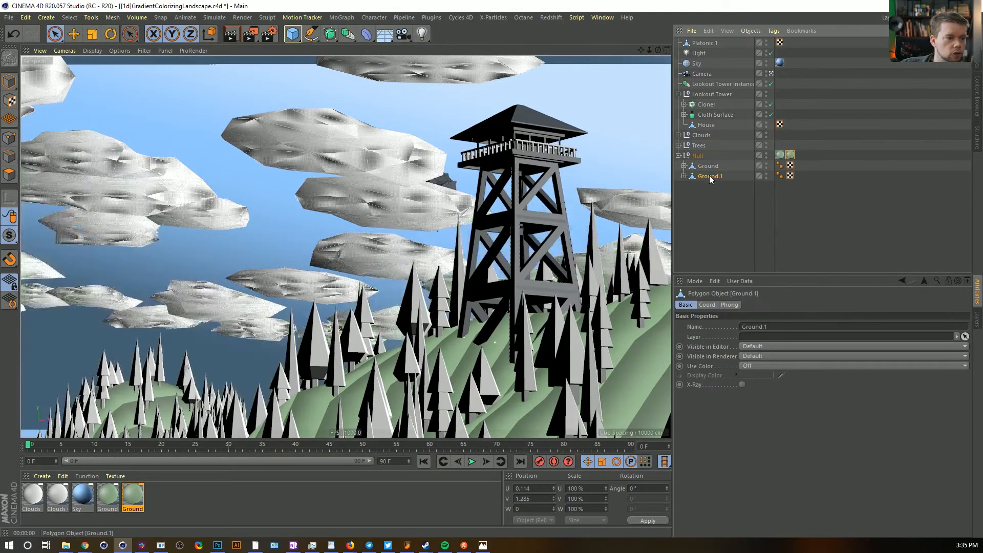
pyautogui.click(9, 174)
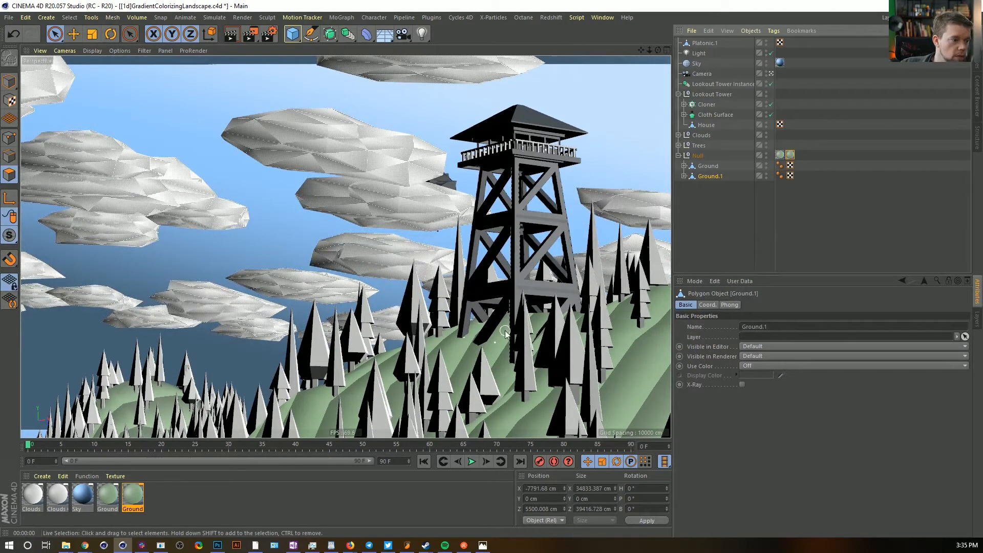
pyautogui.click(484, 376)
pyautogui.click(683, 176)
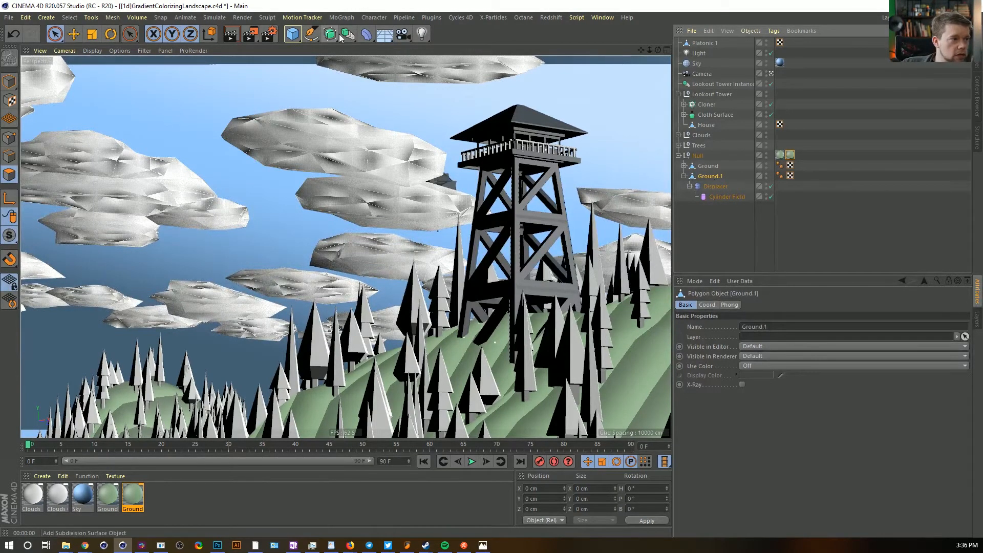
pyautogui.rightClick(707, 176)
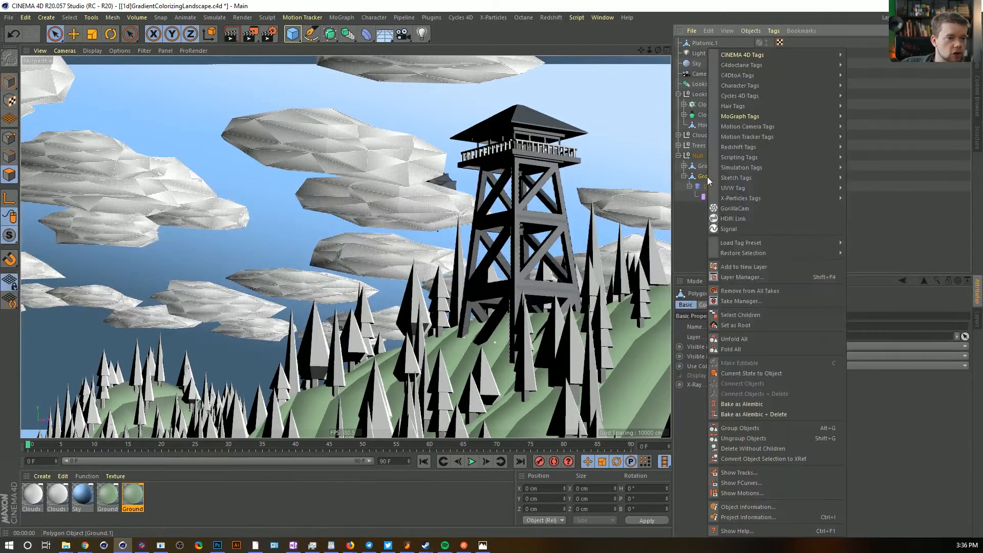
pyautogui.click(767, 375)
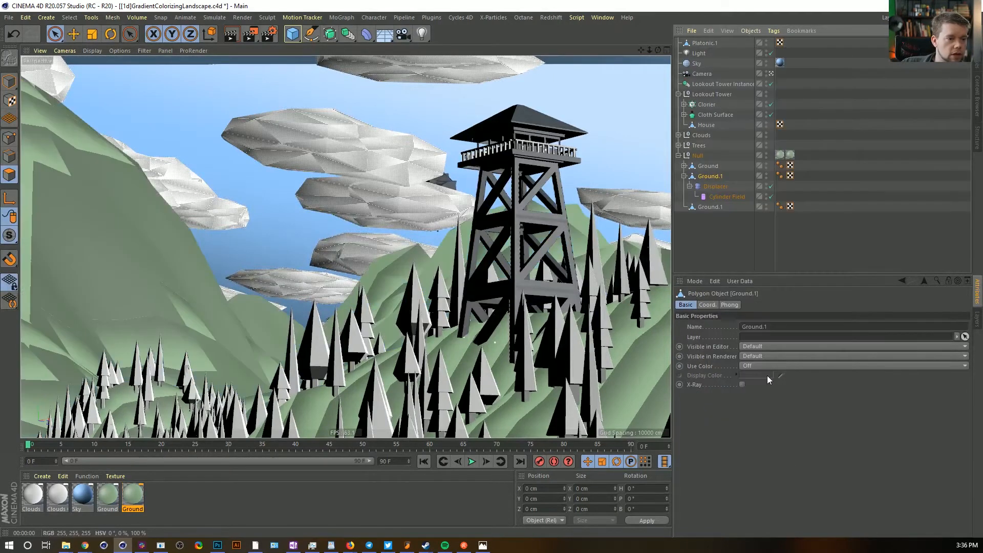
pyautogui.press('Delete')
pyautogui.click(708, 176)
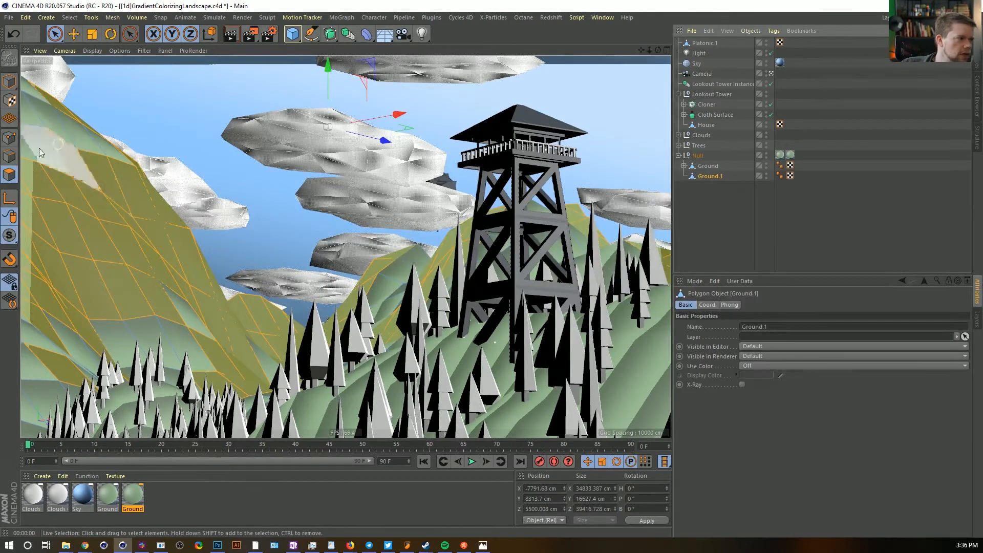
# Convert Ground with Current State to Object, hide the original and rename it Ground (Tree Ref)
pyautogui.rightClick(702, 167)
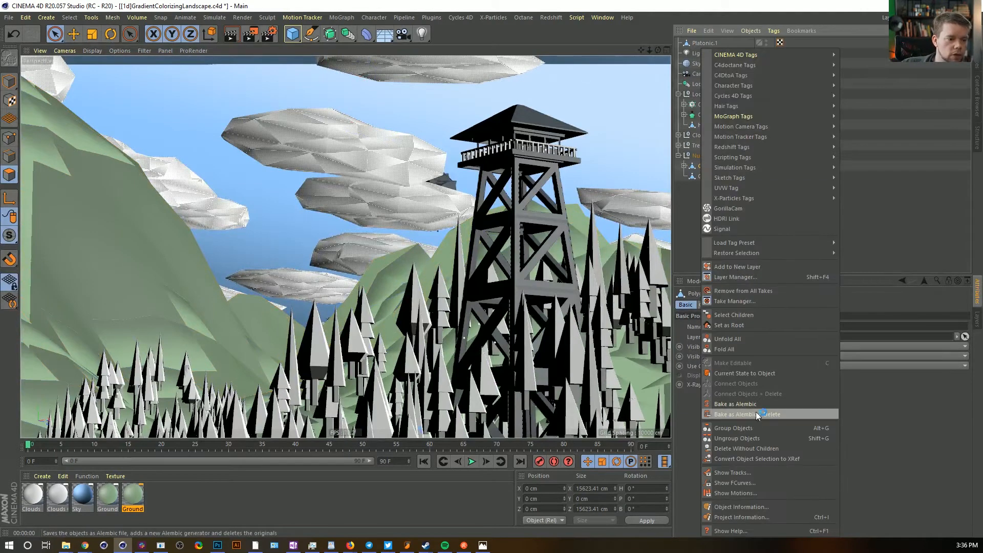
pyautogui.click(756, 374)
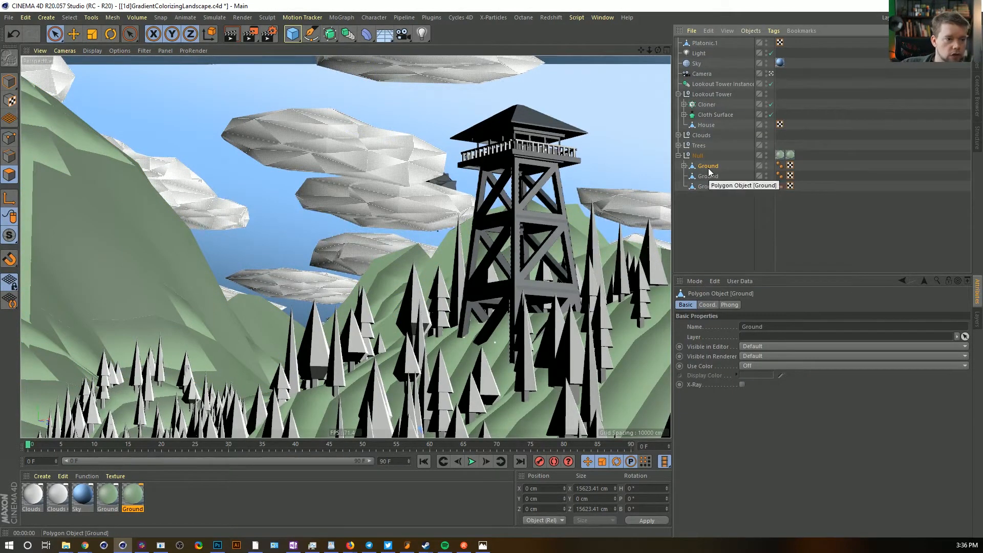
pyautogui.click(766, 165)
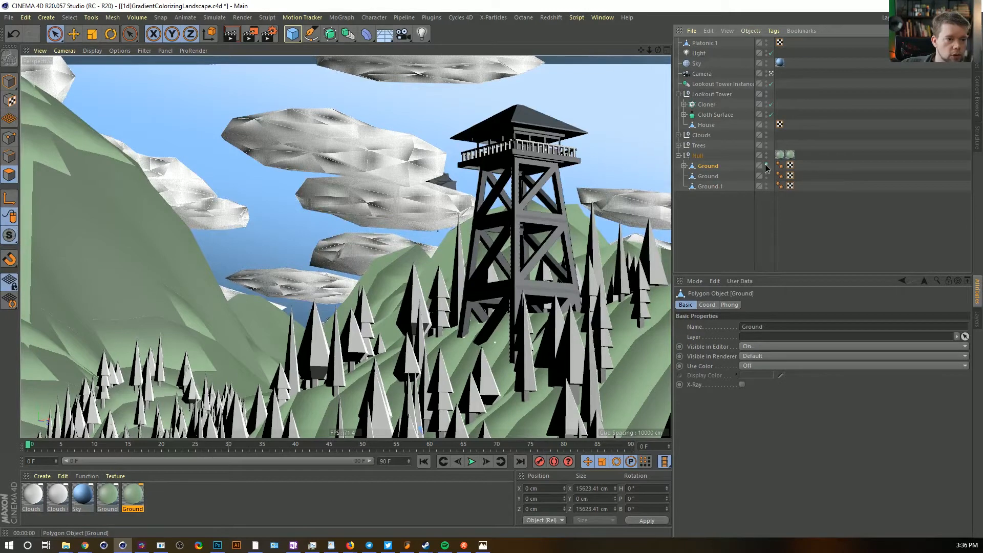
pyautogui.doubleClick(710, 167)
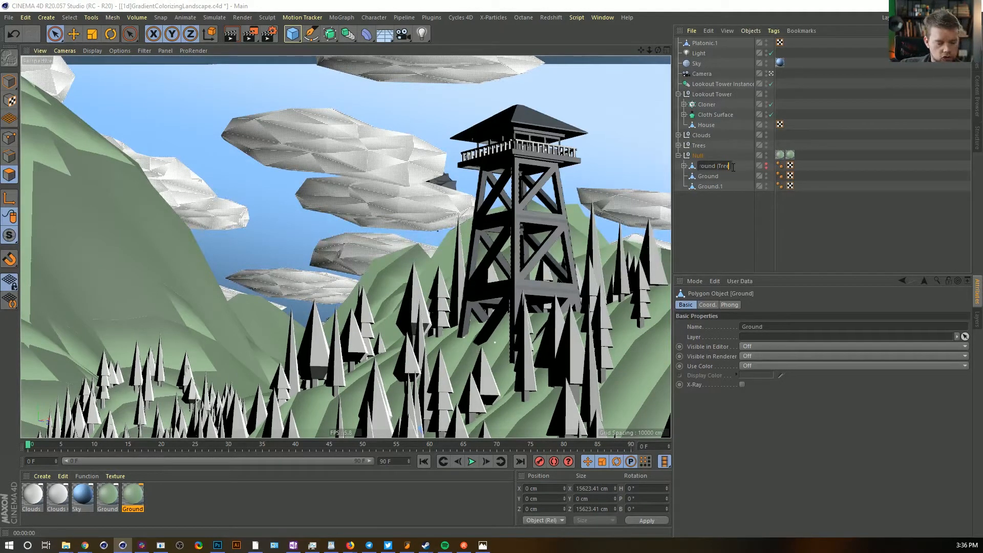
pyautogui.write('(Tree Ref)')
pyautogui.press('Return')
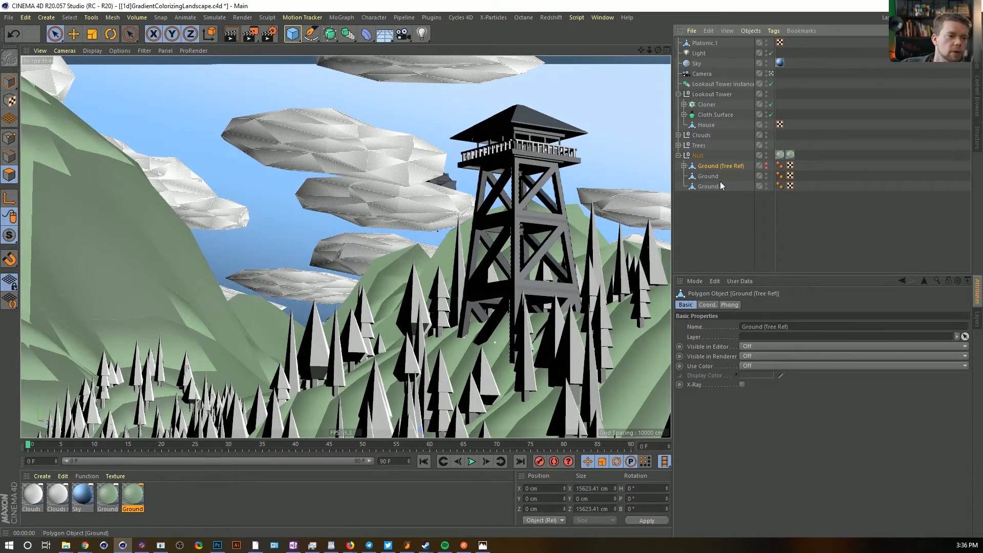
# Select patches of polygons around the tower base on the converted Ground and apply Frontal projection in the UV layout
pyautogui.click(708, 176)
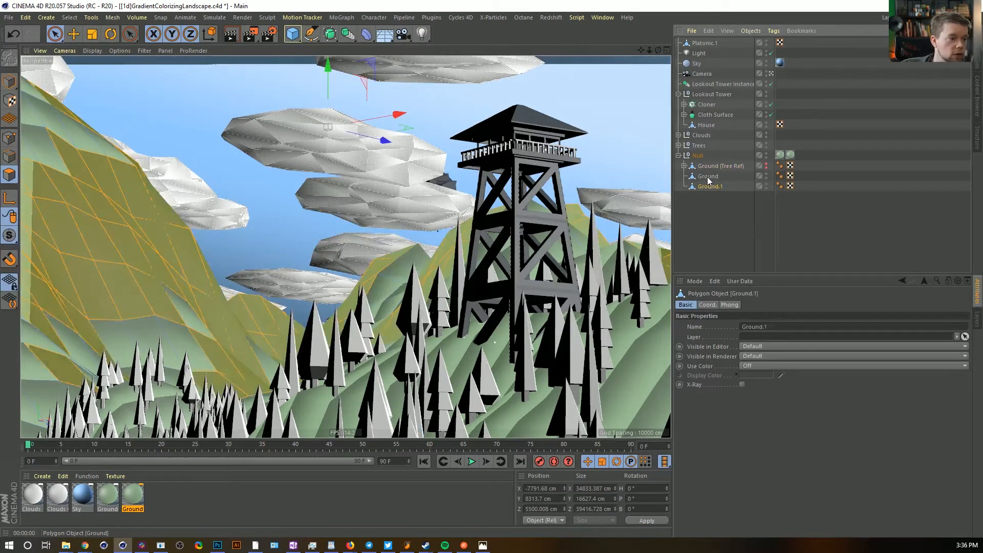
pyautogui.moveTo(505, 344)
pyautogui.mouseDown()
pyautogui.moveTo(466, 337)
pyautogui.moveTo(322, 409)
pyautogui.moveTo(346, 415)
pyautogui.moveTo(644, 363)
pyautogui.moveTo(652, 348)
pyautogui.moveTo(476, 353)
pyautogui.moveTo(461, 368)
pyautogui.moveTo(479, 390)
pyautogui.mouseUp()
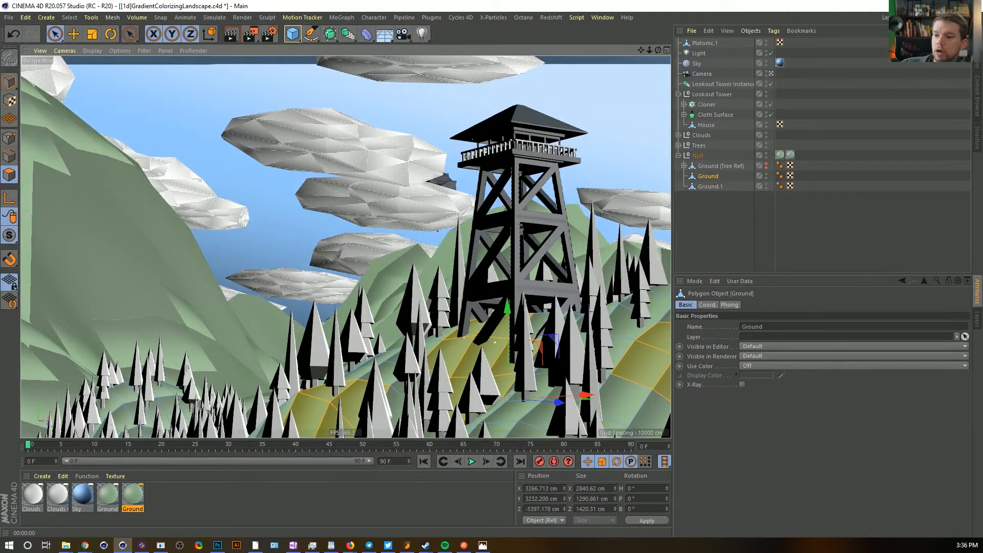
pyautogui.click(935, 18)
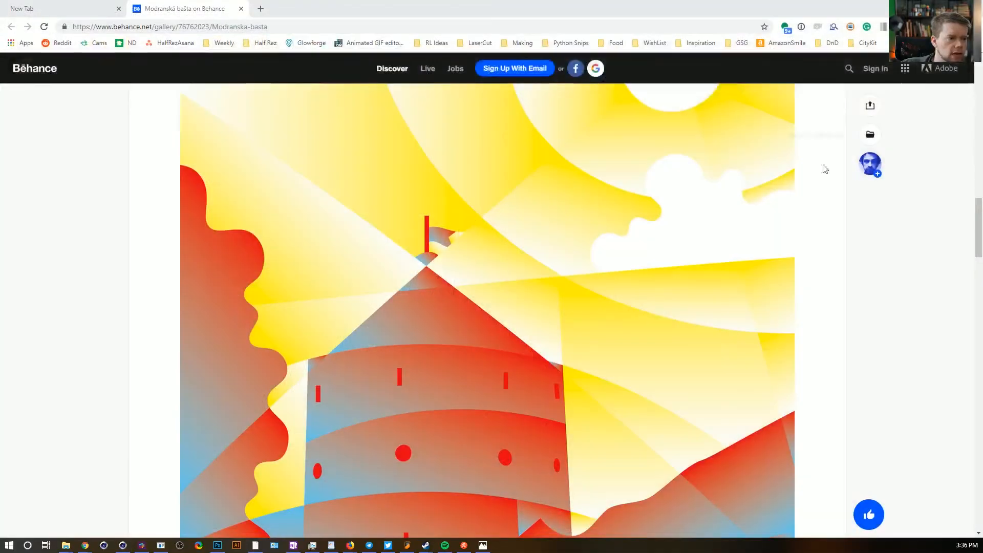
pyautogui.moveTo(982, 163); pyautogui.dragTo(491, 0)
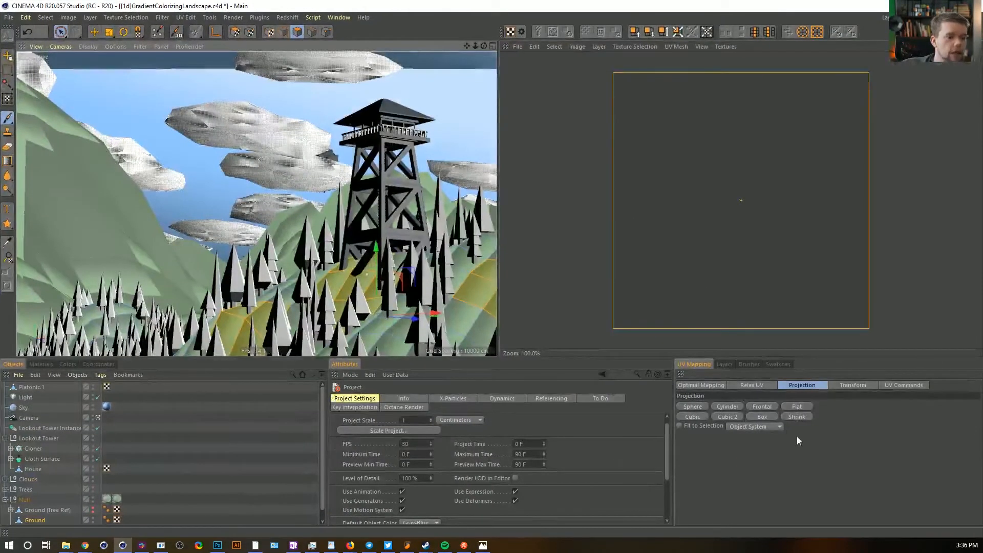
pyautogui.click(763, 407)
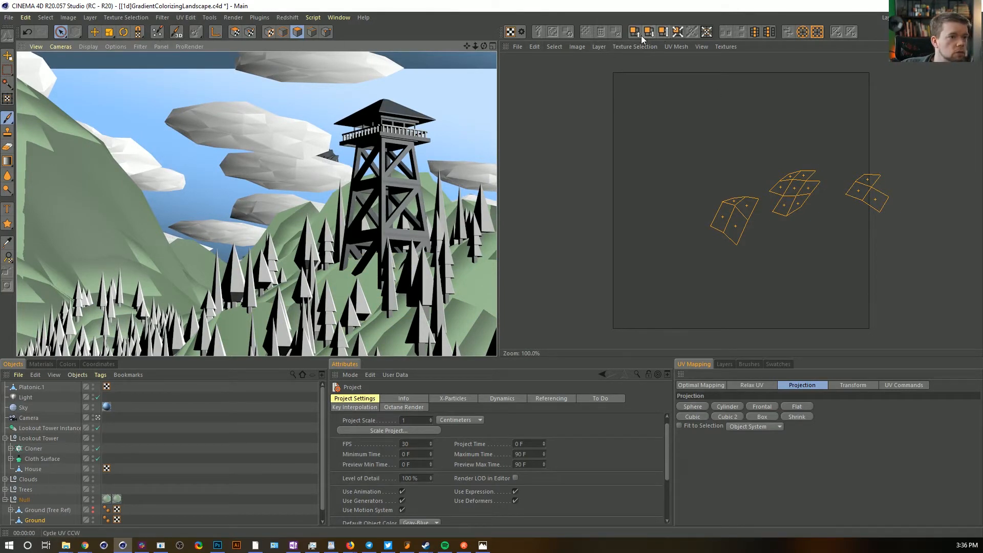
# Move the projected UV patches of Ground into the upper-left area of the UV canvas
pyautogui.press('e')
pyautogui.press('space')
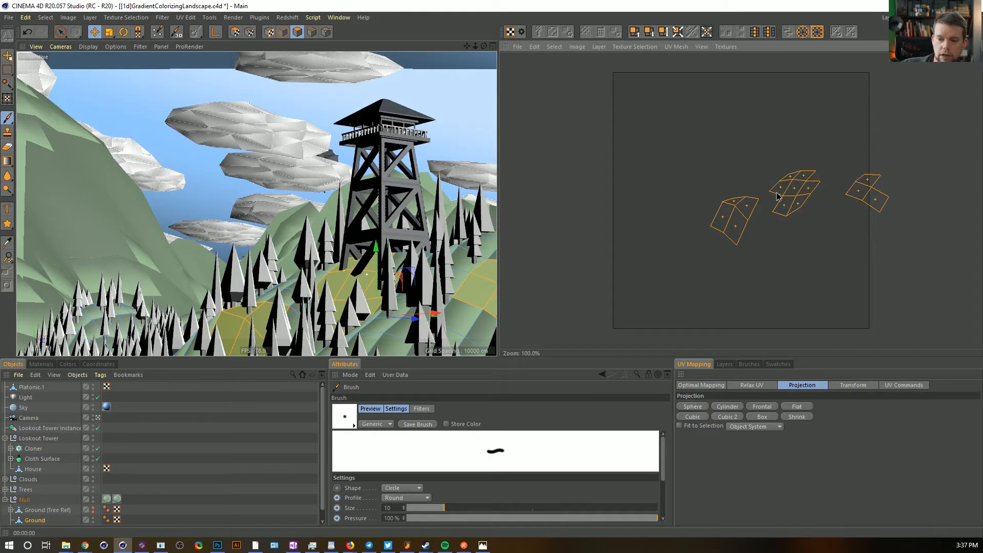
pyautogui.click(233, 32)
pyautogui.moveTo(799, 213); pyautogui.dragTo(714, 152)
pyautogui.moveTo(715, 147)
pyautogui.mouseDown()
pyautogui.moveTo(713, 88)
pyautogui.moveTo(734, 132)
pyautogui.moveTo(748, 241)
pyautogui.moveTo(781, 304)
pyautogui.moveTo(706, 145)
pyautogui.mouseUp()
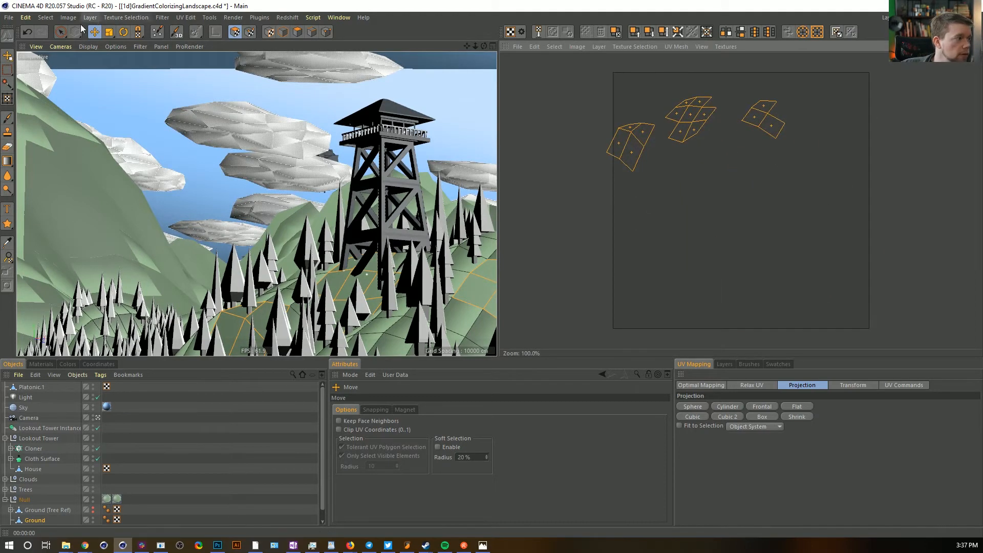
# Select the strip of Ground UV polygons on the foreground slope beside the tower and apply Frontal projection to it
pyautogui.click(61, 31)
pyautogui.moveTo(441, 285)
pyautogui.mouseDown()
pyautogui.moveTo(381, 338)
pyautogui.moveTo(345, 346)
pyautogui.mouseUp()
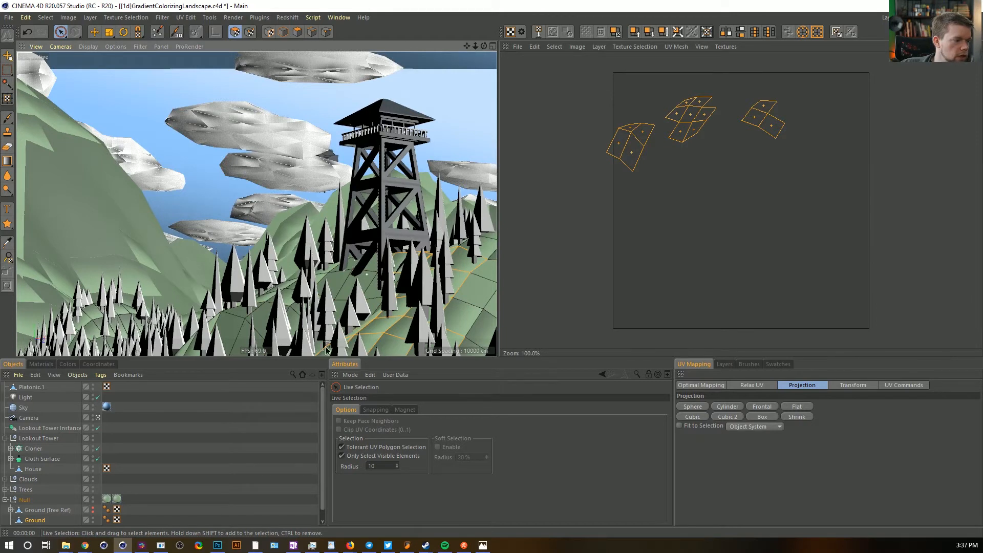
pyautogui.keyDown('ctrl'); pyautogui.moveTo(374, 289); pyautogui.dragTo(334, 294); pyautogui.keyUp('ctrl')
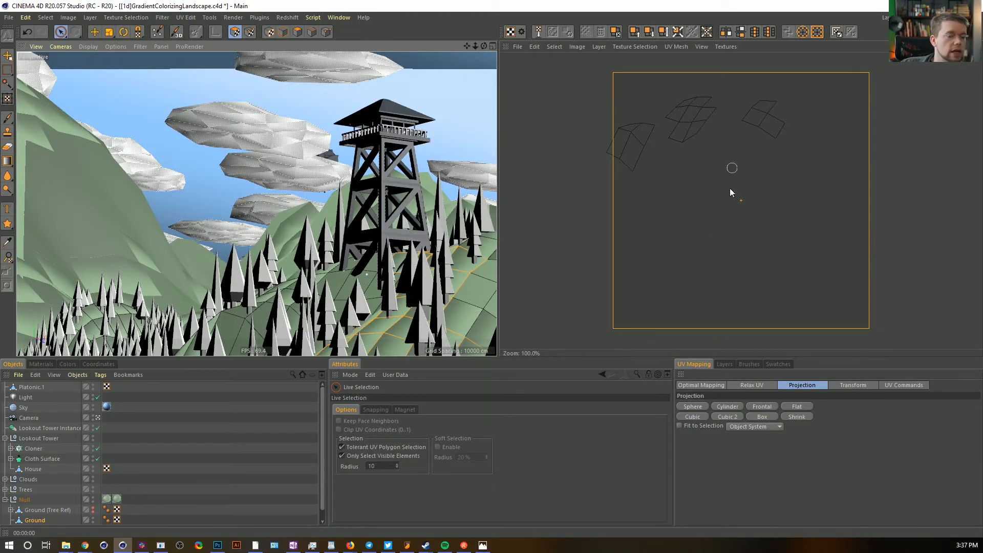
pyautogui.click(765, 406)
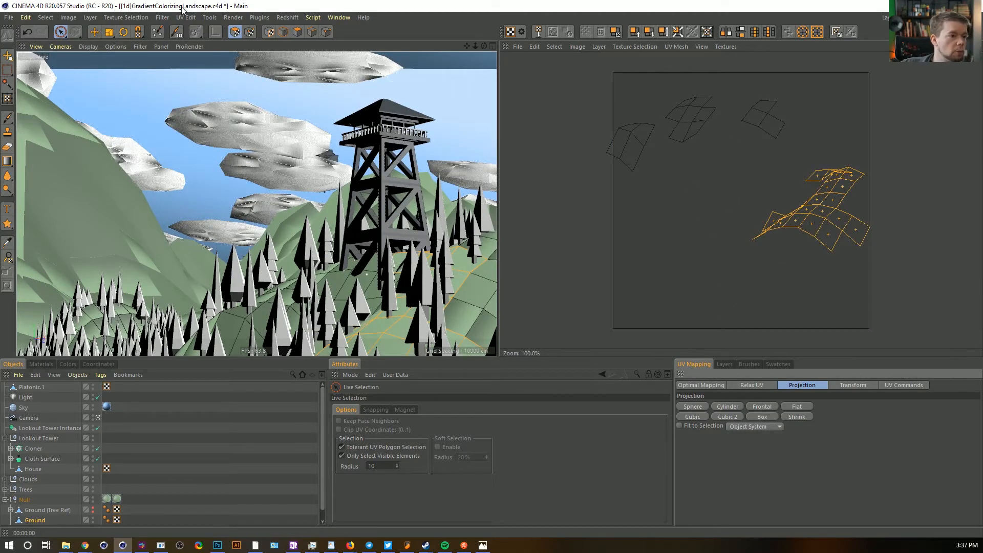
# Move the slope strip's UV polygons into the upper-right corner of the UV canvas and open the list of workspace layouts
pyautogui.click(94, 31)
pyautogui.moveTo(794, 228); pyautogui.dragTo(788, 161)
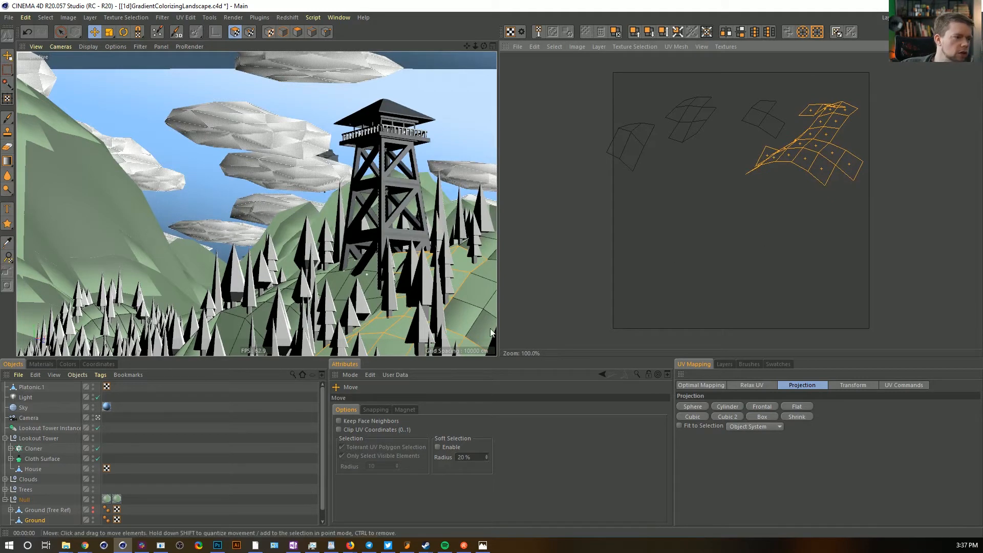
pyautogui.moveTo(761, 131); pyautogui.dragTo(773, 114)
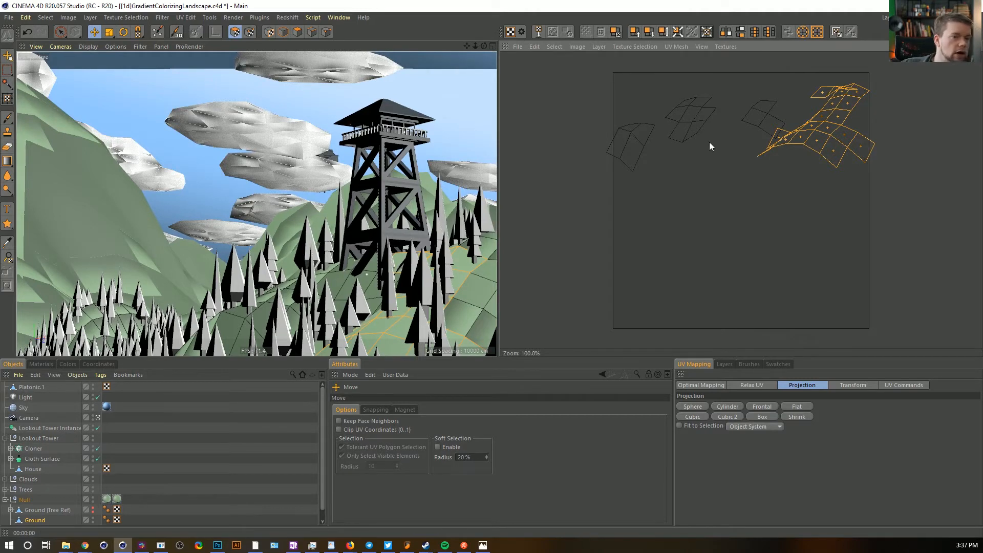
pyautogui.click(936, 17)
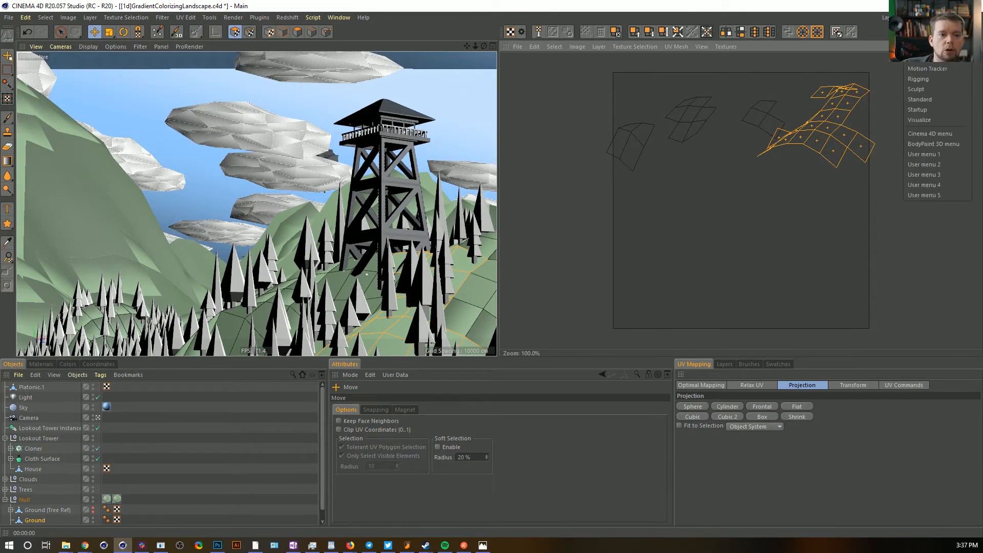
# Move the slope strip's UV polygons toward the middle of the UV canvas and scale them up to span its full width
pyautogui.click(926, 99)
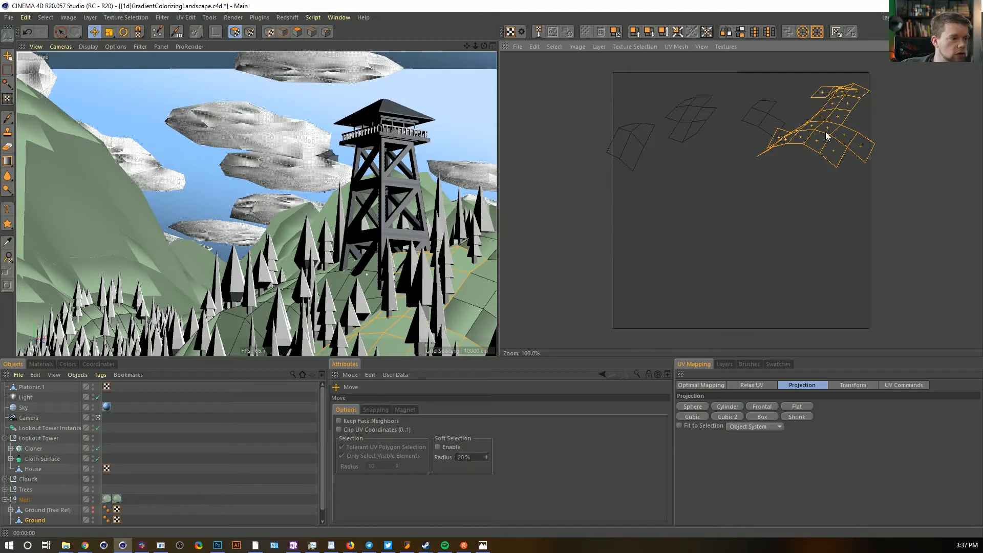
pyautogui.moveTo(826, 135); pyautogui.dragTo(749, 201)
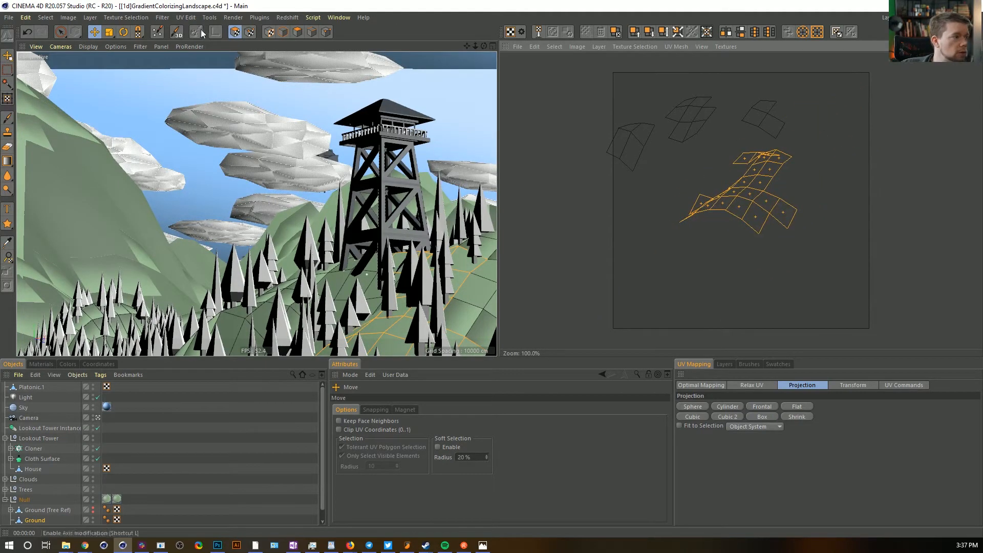
pyautogui.click(109, 32)
pyautogui.moveTo(746, 193); pyautogui.dragTo(786, 188)
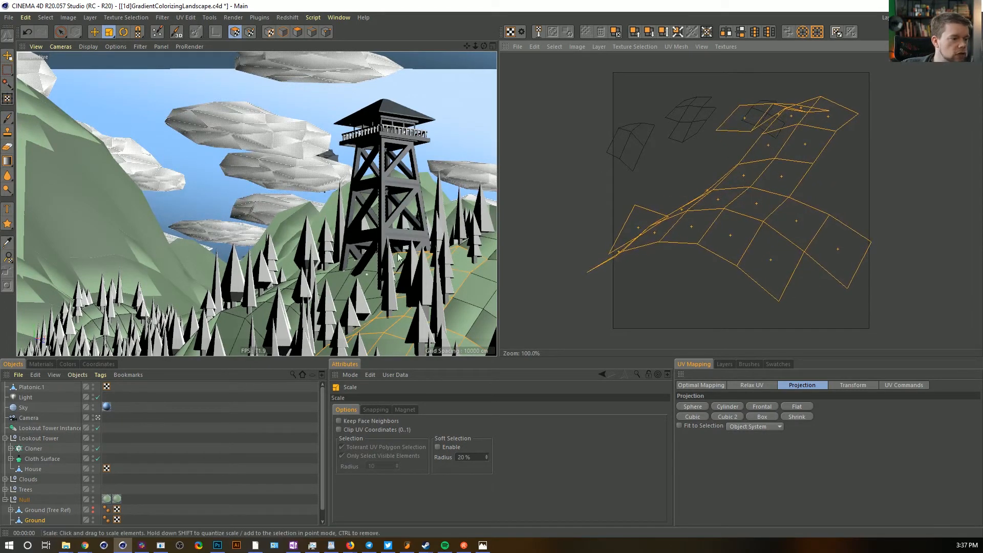
pyautogui.press('e')
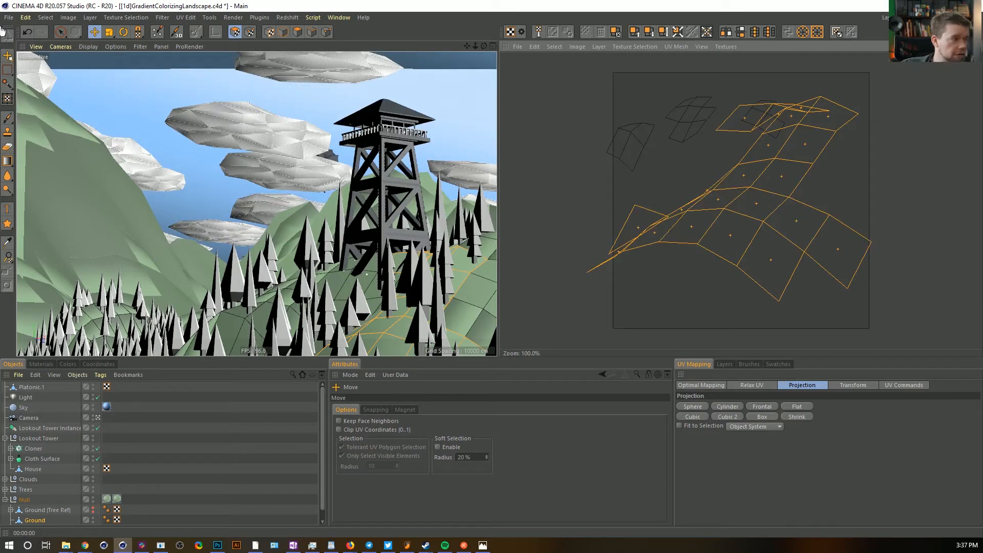
pyautogui.moveTo(714, 241); pyautogui.dragTo(671, 227)
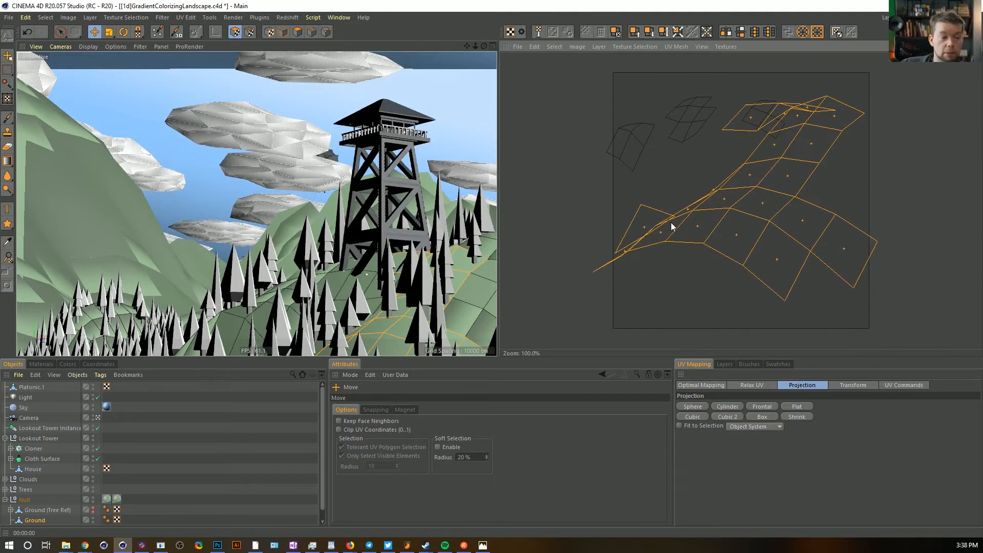
# Apply Frontal projection to the Ground polygons on the slope right of the tower and move their UVs into the canvas's upper-right corner
pyautogui.click(295, 32)
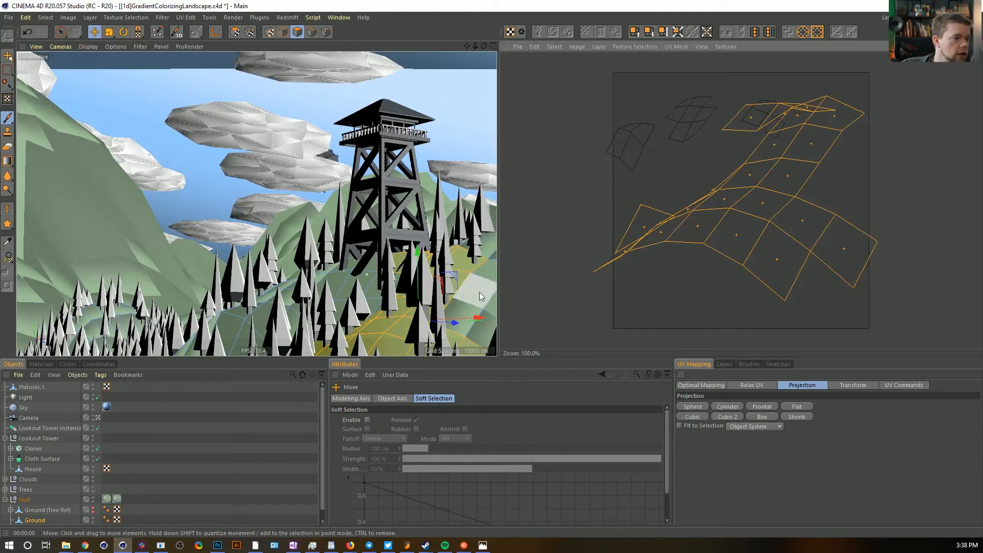
pyautogui.click(487, 251)
pyautogui.click(494, 260)
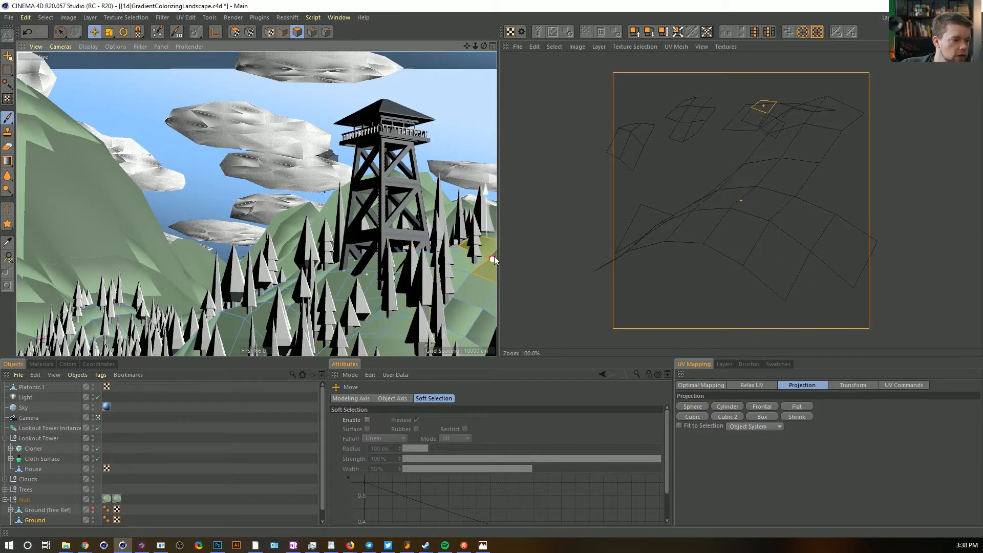
pyautogui.click(60, 32)
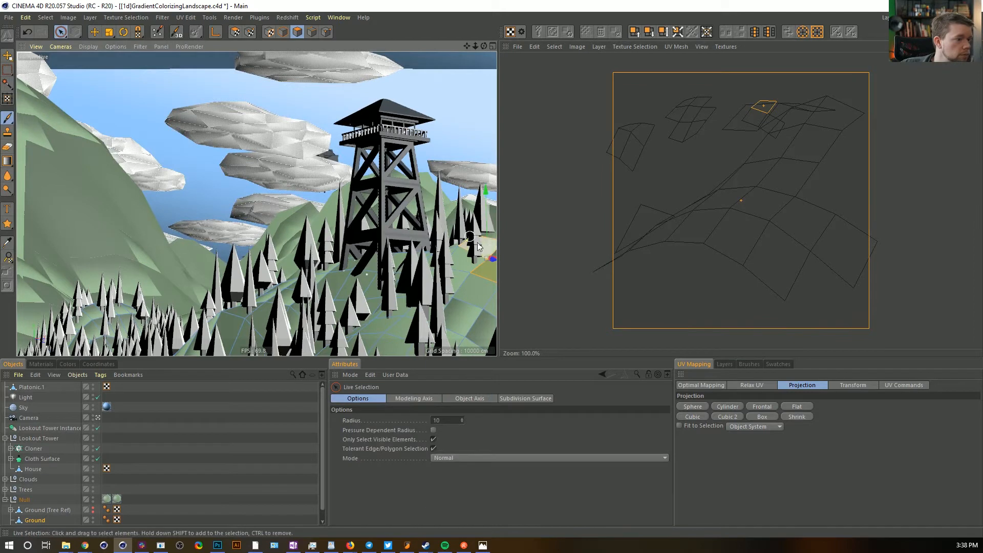
pyautogui.moveTo(498, 292)
pyautogui.mouseDown()
pyautogui.moveTo(489, 296)
pyautogui.moveTo(513, 340)
pyautogui.mouseUp()
pyautogui.click(495, 229)
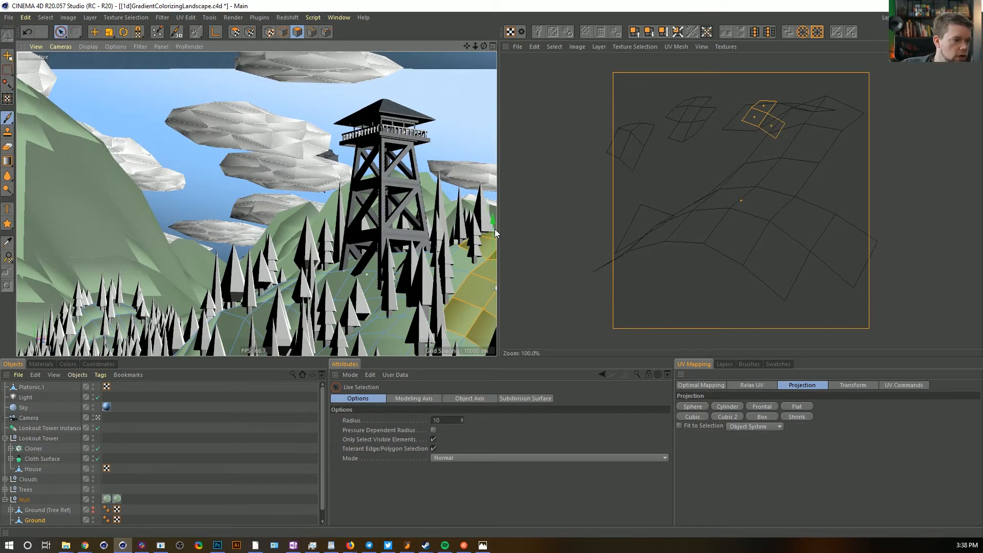
pyautogui.click(759, 406)
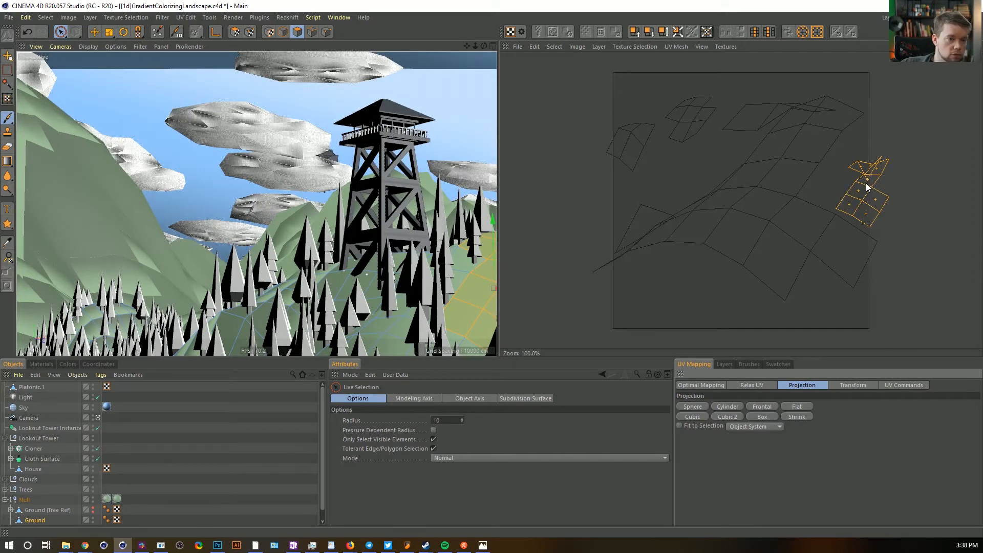
pyautogui.press('e')
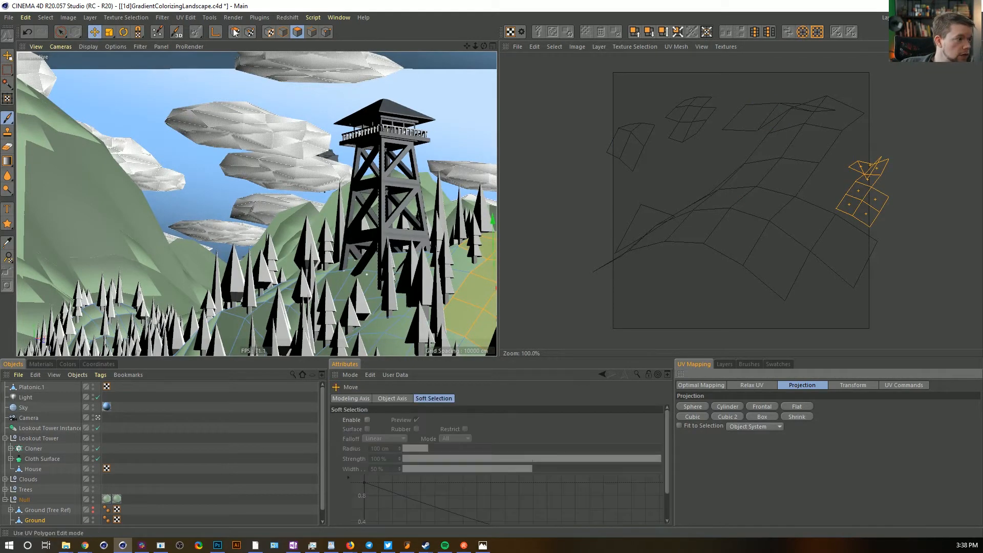
pyautogui.moveTo(854, 200); pyautogui.dragTo(833, 114)
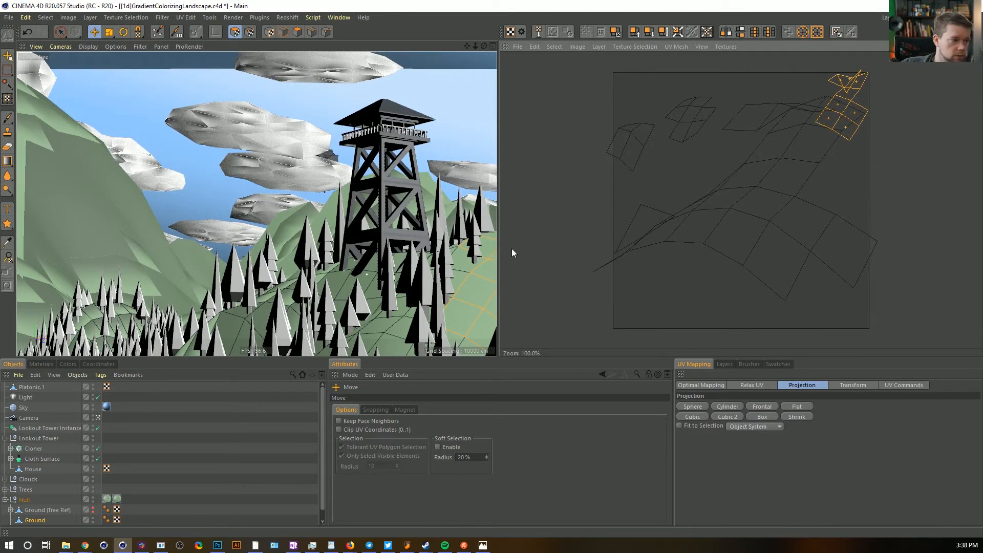
# Select the large connected slope island in the UV layout, scale it to about half size in the canvas's lower middle, and deselect it
pyautogui.click(760, 199)
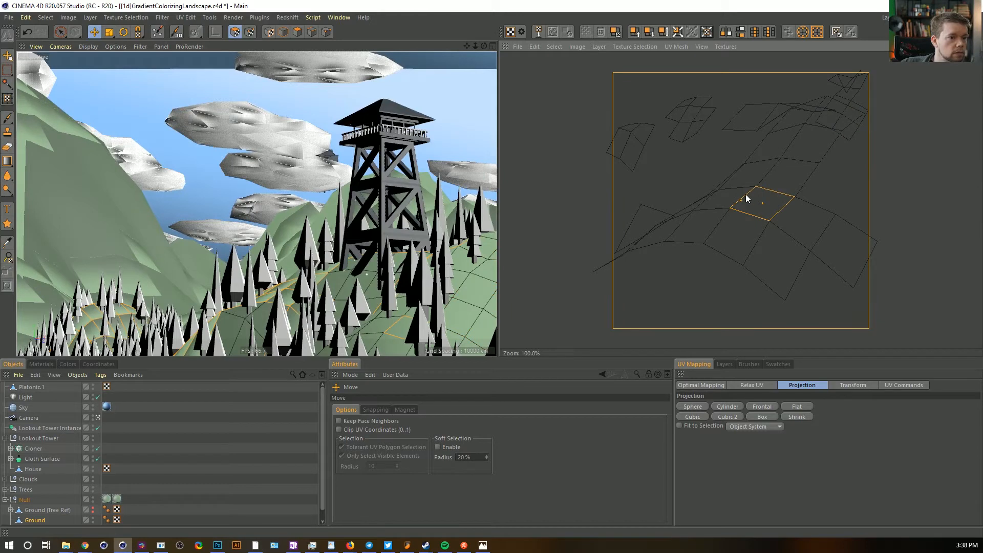
pyautogui.keyDown('ctrl'); pyautogui.click(671, 156); pyautogui.keyUp('ctrl')
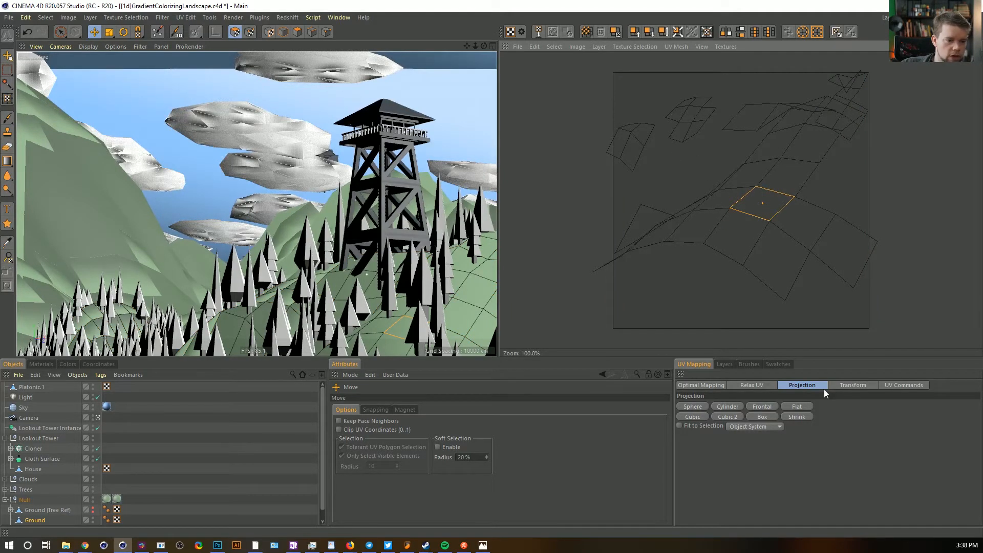
pyautogui.click(891, 385)
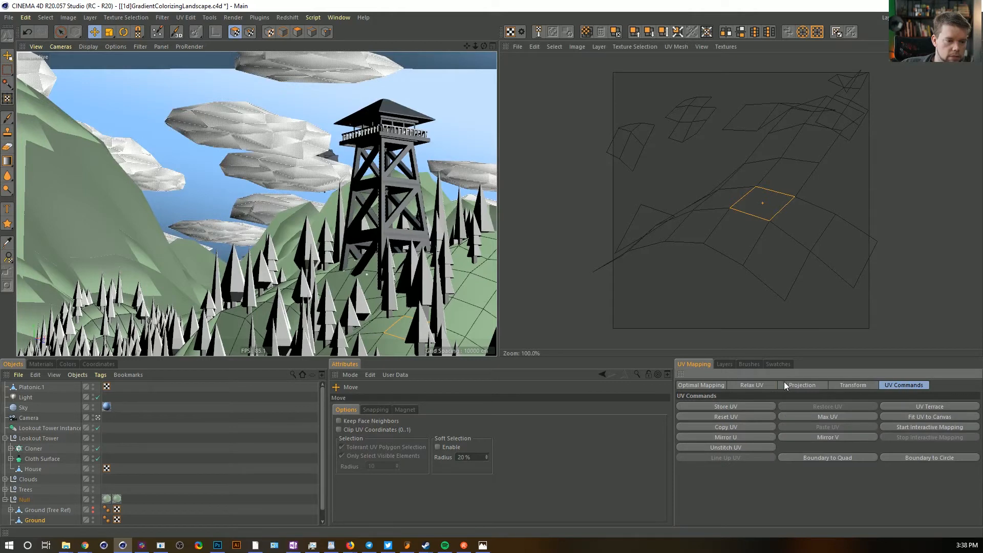
pyautogui.click(712, 385)
pyautogui.click(751, 385)
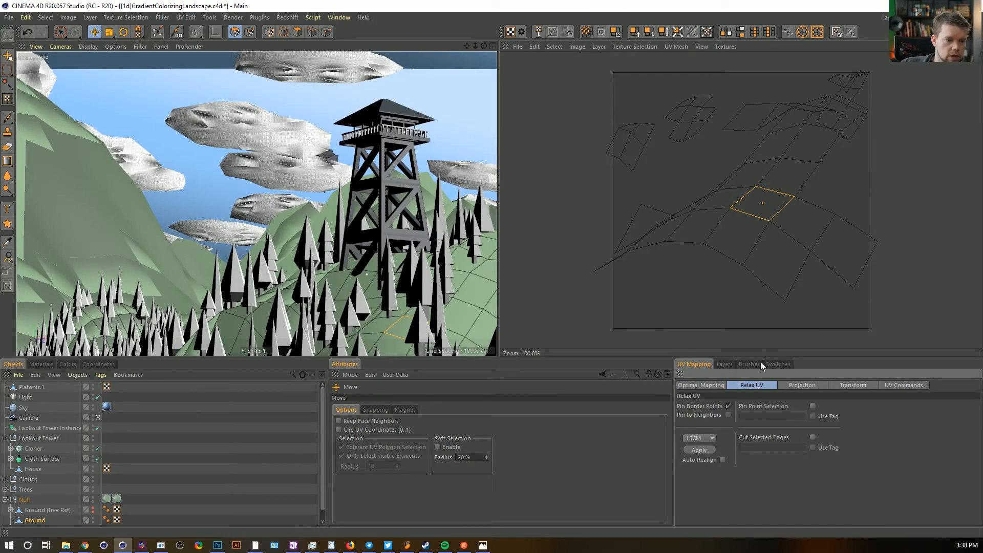
pyautogui.doubleClick(782, 235)
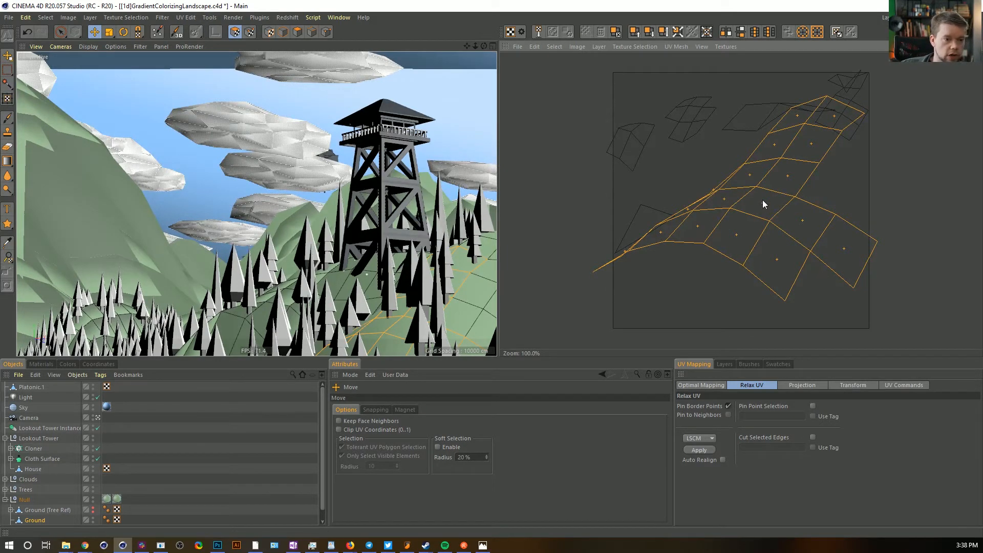
pyautogui.press('t')
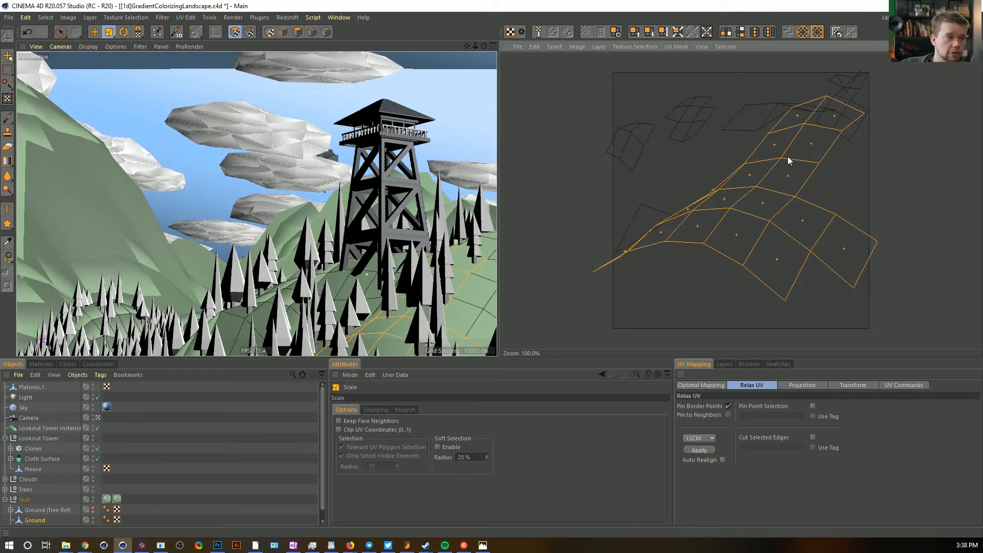
pyautogui.moveTo(800, 155); pyautogui.dragTo(742, 229)
pyautogui.press('e')
pyautogui.click(538, 88)
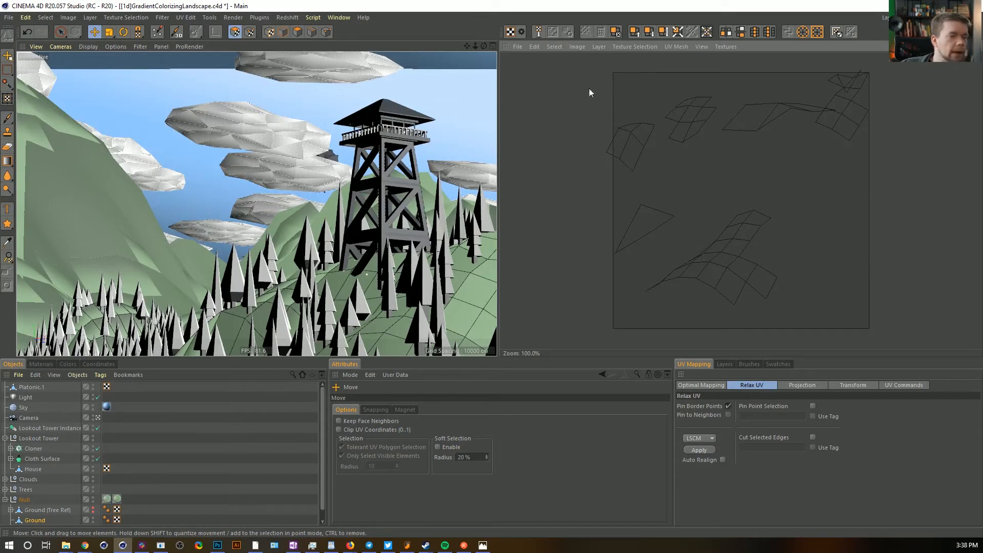
# Switch UV editing to the mountain ground mesh and select the band of polygons along the left mountain's ridge
pyautogui.click(883, 18)
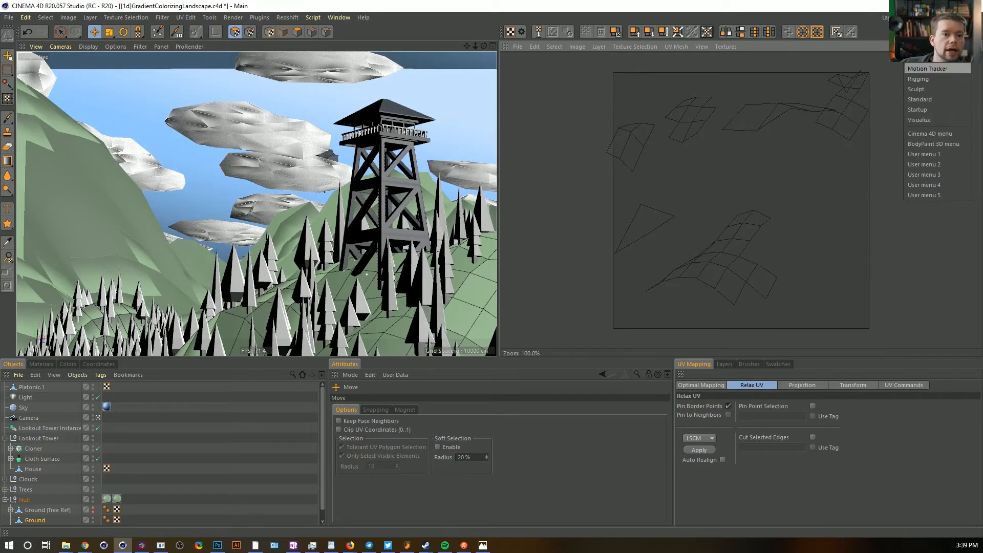
pyautogui.click(848, 6)
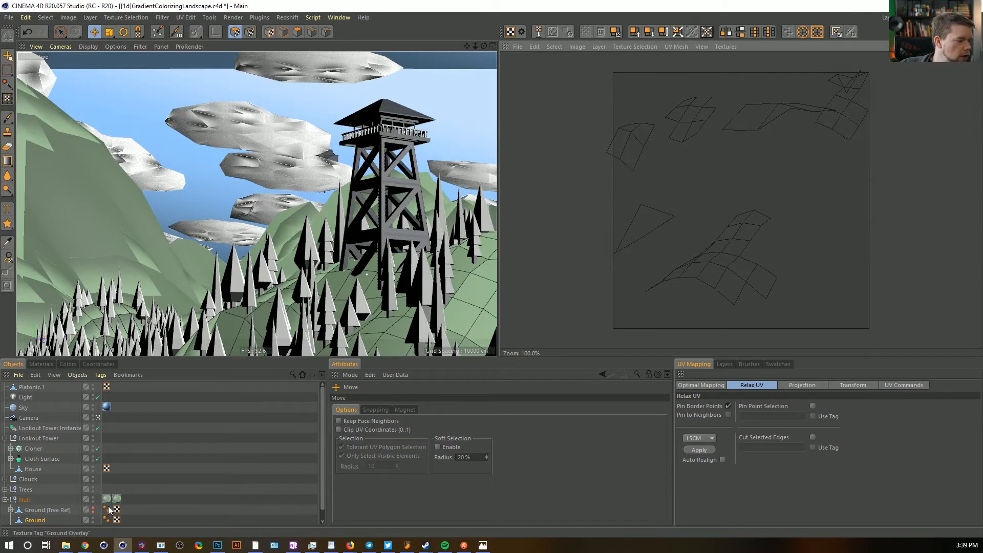
pyautogui.scroll(-1, 117, 521)
pyautogui.click(116, 519)
pyautogui.hotkey('ctrl', 'a')
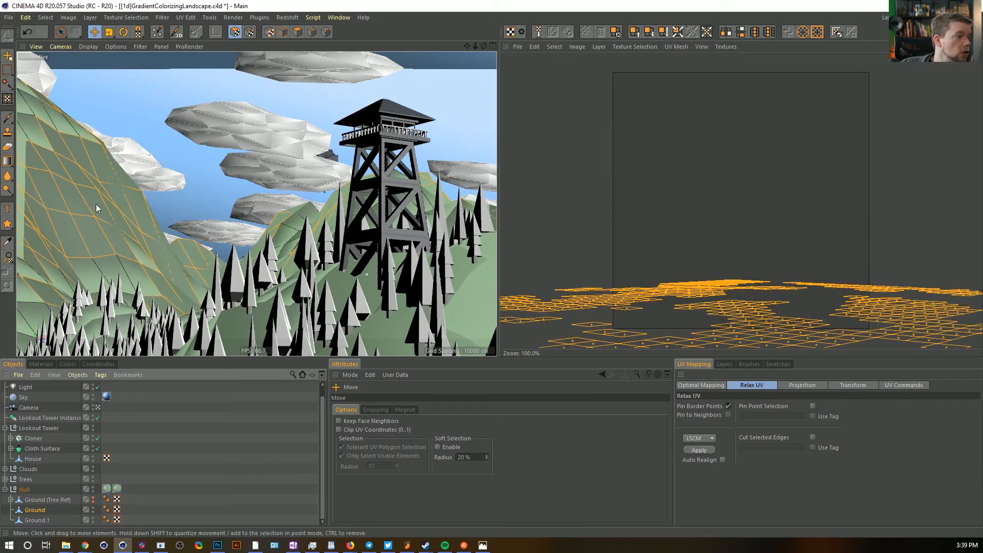
pyautogui.press('9')
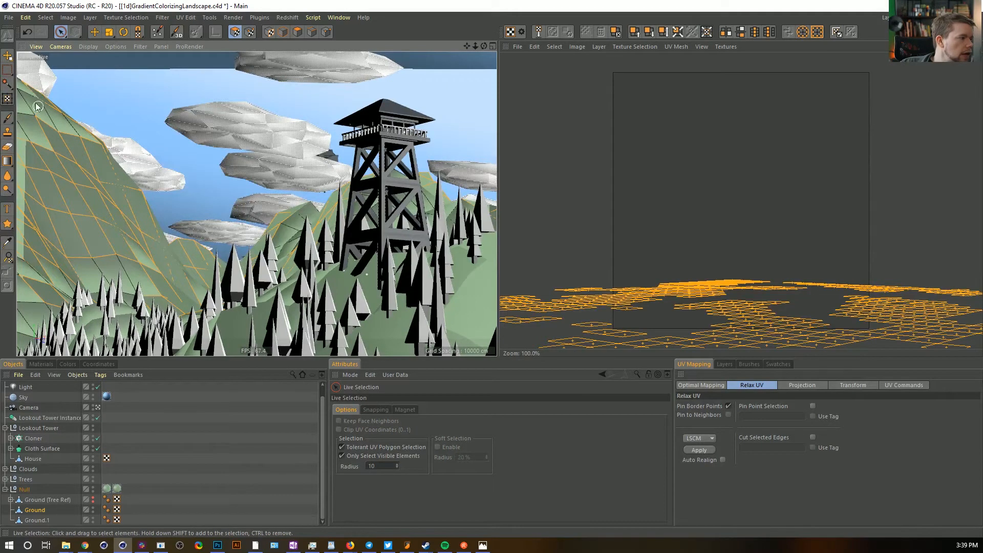
pyautogui.moveTo(41, 111); pyautogui.dragTo(46, 110)
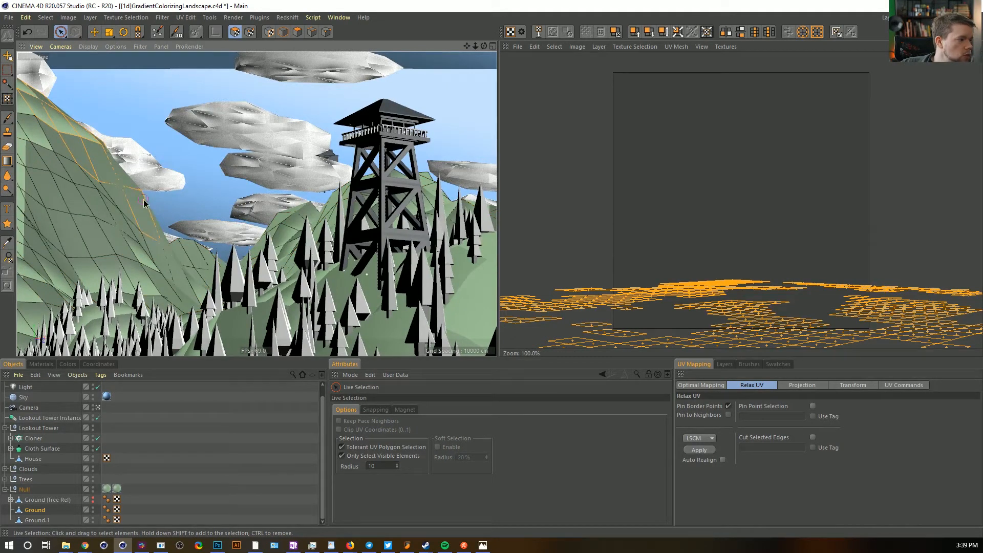
pyautogui.keyDown('shift'); pyautogui.click(123, 170); pyautogui.keyUp('shift')
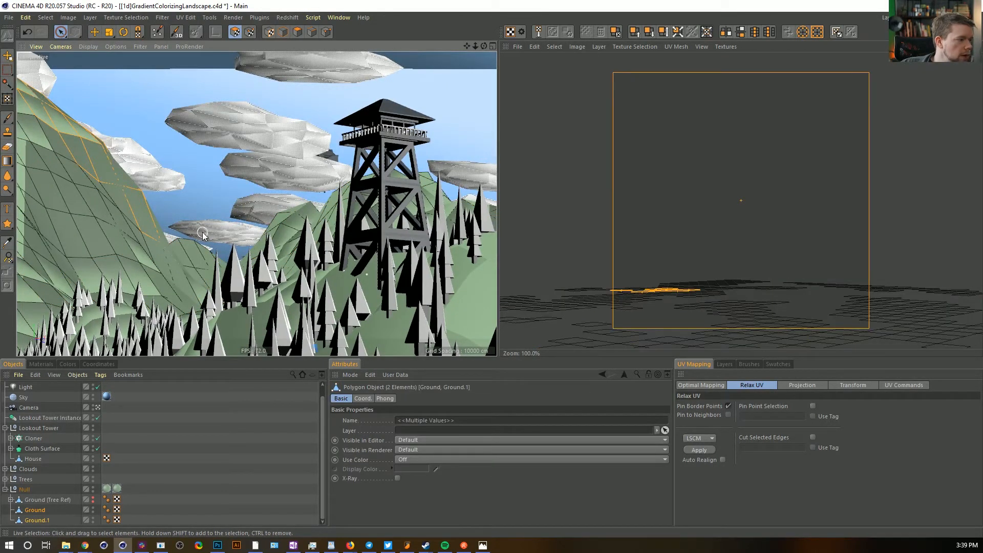
# Apply Frontal projection to the selected ridge polygons and move their UVs to the upper-right area of the UV canvas
pyautogui.click(822, 385)
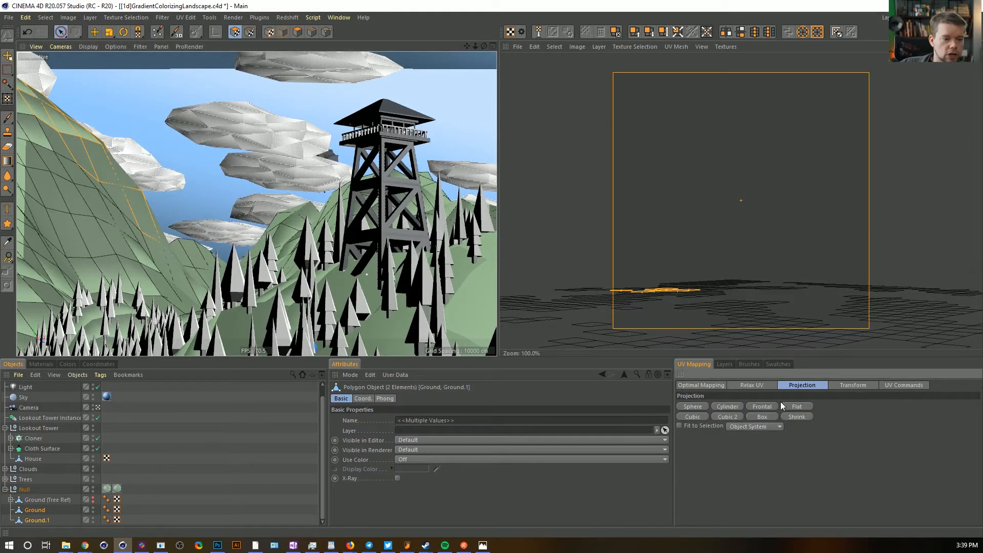
pyautogui.click(768, 408)
pyautogui.press('e')
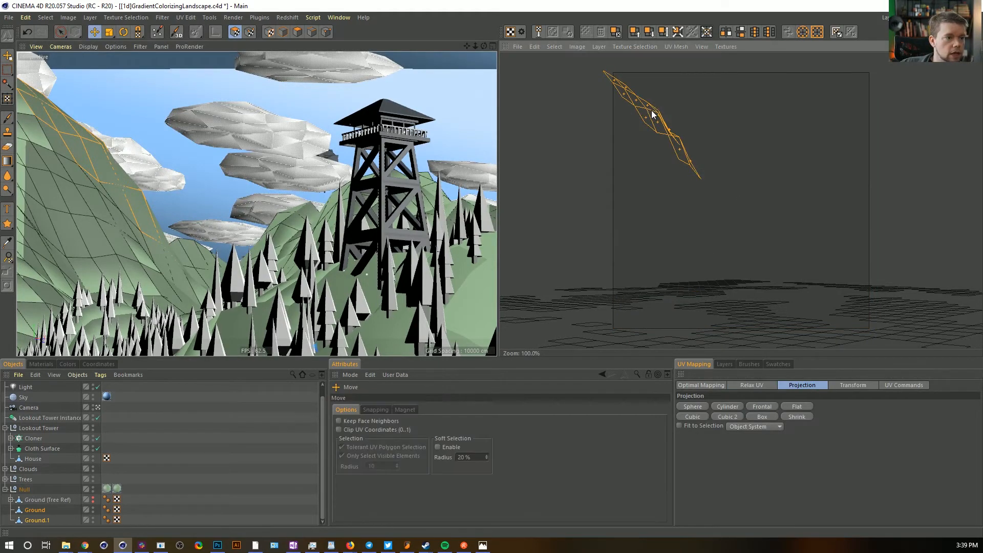
pyautogui.moveTo(649, 117); pyautogui.dragTo(794, 122)
# Apply Frontal projection to the polygons on the left mountain's outer-left face and move their UVs to the upper middle of the canvas
pyautogui.press('9')
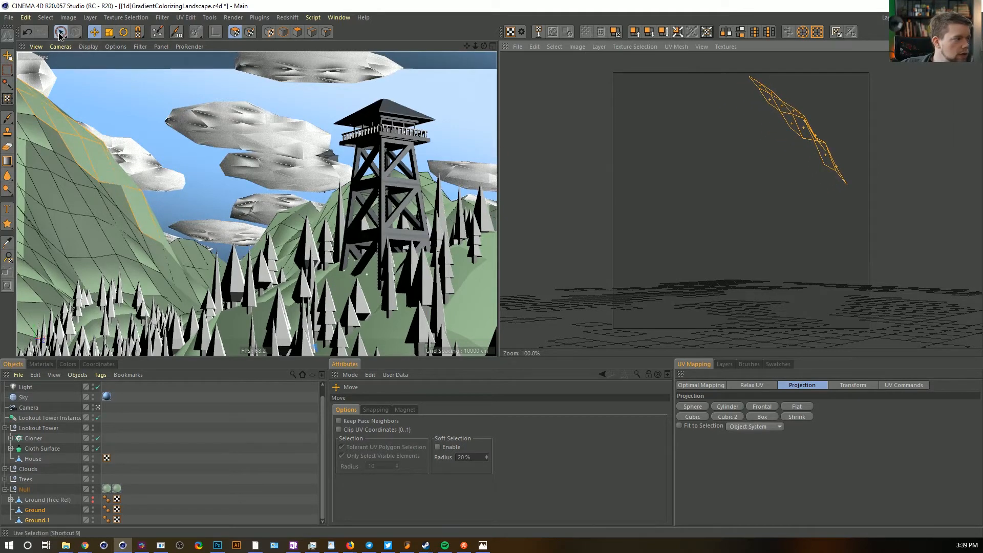
pyautogui.moveTo(29, 152); pyautogui.dragTo(23, 239)
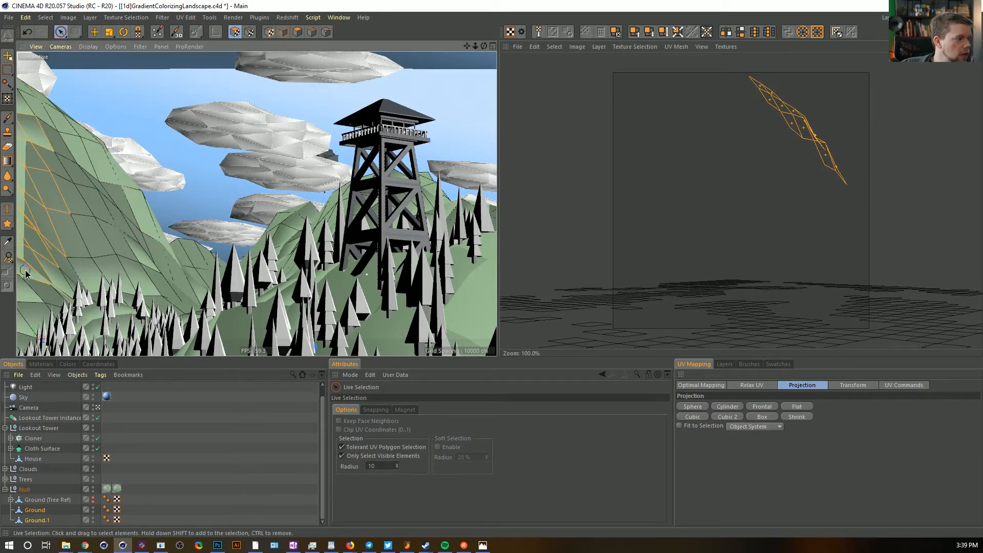
pyautogui.click(25, 156)
pyautogui.moveTo(28, 167); pyautogui.dragTo(51, 294)
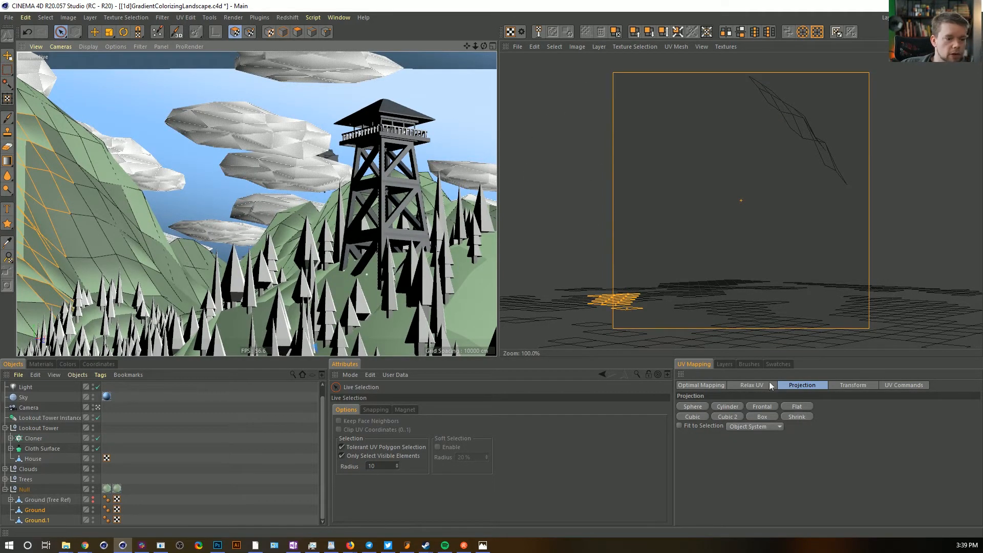
pyautogui.click(768, 406)
pyautogui.press('e')
pyautogui.moveTo(627, 145); pyautogui.dragTo(719, 150)
pyautogui.moveTo(630, 103); pyautogui.dragTo(653, 122)
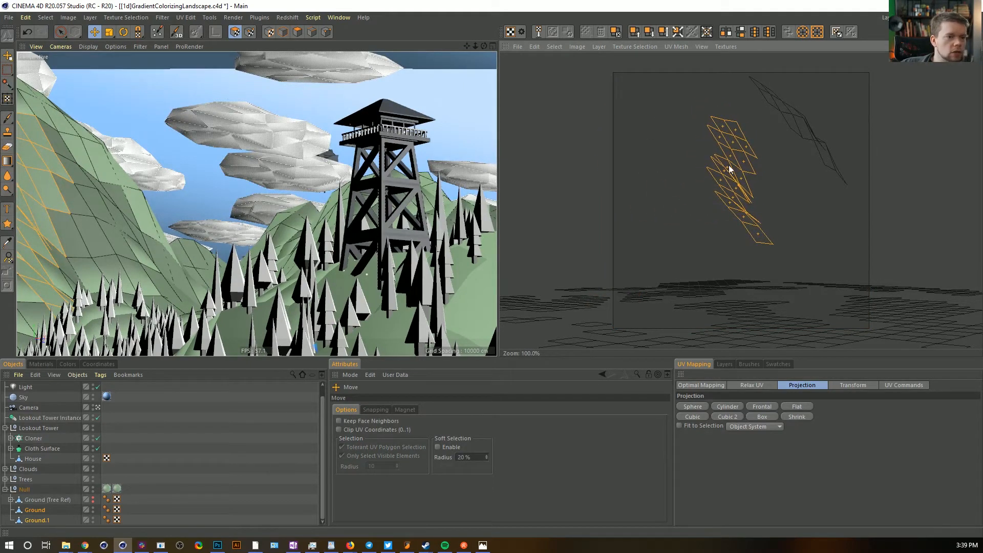
# Apply Frontal projection to polygons on the left mountain's central face and the hills behind the tower, and move their UVs toward the canvas's lower edge
pyautogui.press('space')
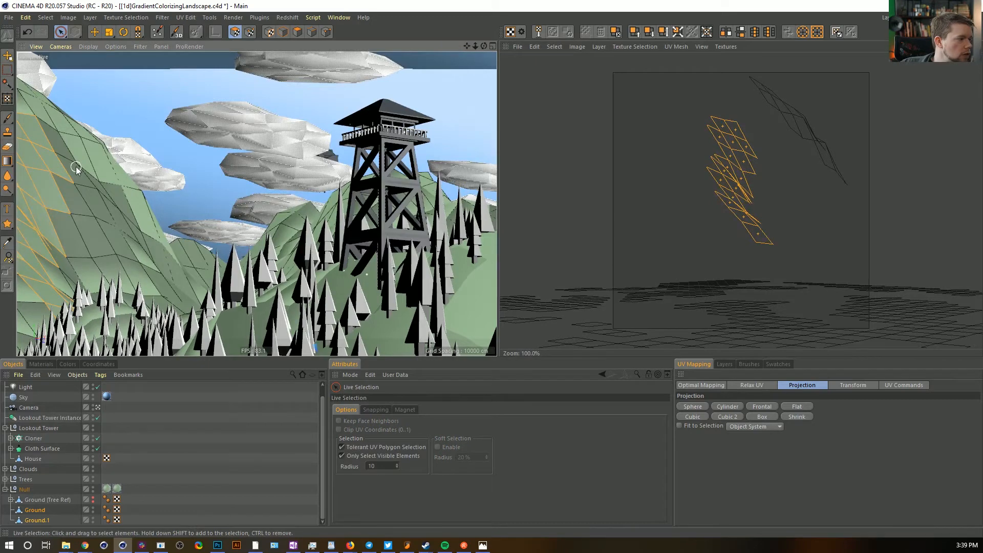
pyautogui.click(84, 186)
pyautogui.moveTo(82, 280)
pyautogui.mouseDown()
pyautogui.moveTo(67, 281)
pyautogui.moveTo(86, 288)
pyautogui.moveTo(74, 286)
pyautogui.mouseUp()
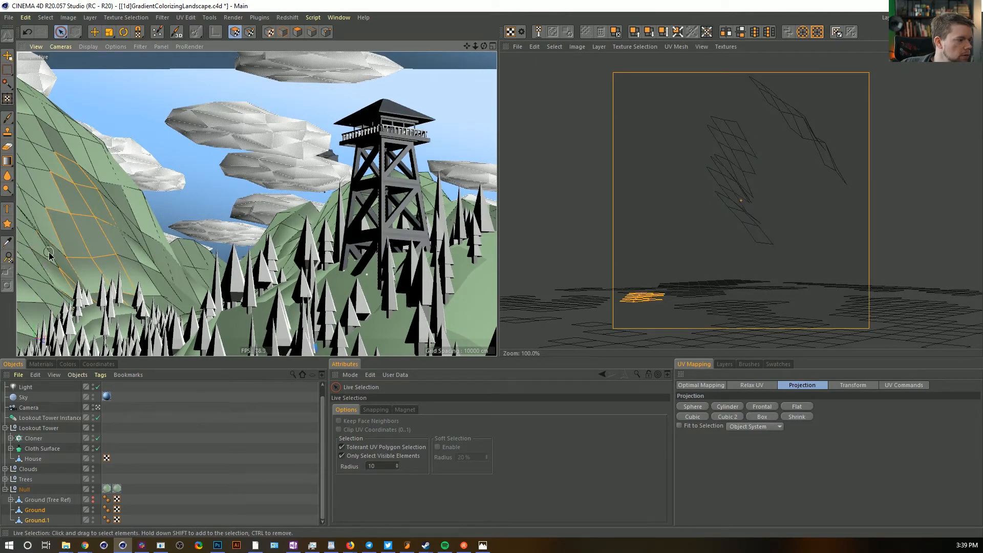
pyautogui.keyDown('shift'); pyautogui.moveTo(282, 224); pyautogui.dragTo(258, 264); pyautogui.keyUp('shift')
pyautogui.keyDown('shift'); pyautogui.moveTo(335, 218); pyautogui.dragTo(325, 238); pyautogui.keyUp('shift')
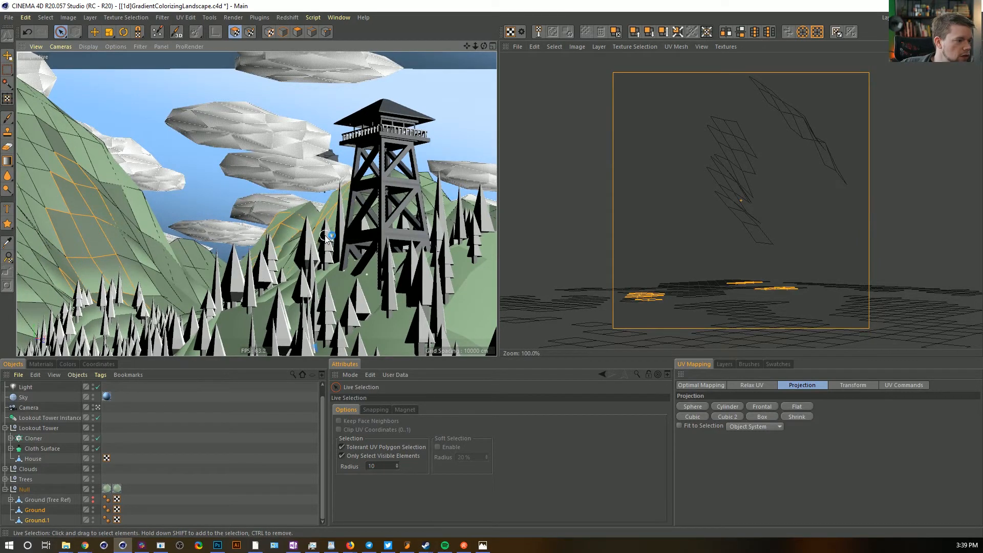
pyautogui.click(759, 409)
pyautogui.press('e')
pyautogui.moveTo(754, 168); pyautogui.dragTo(742, 282)
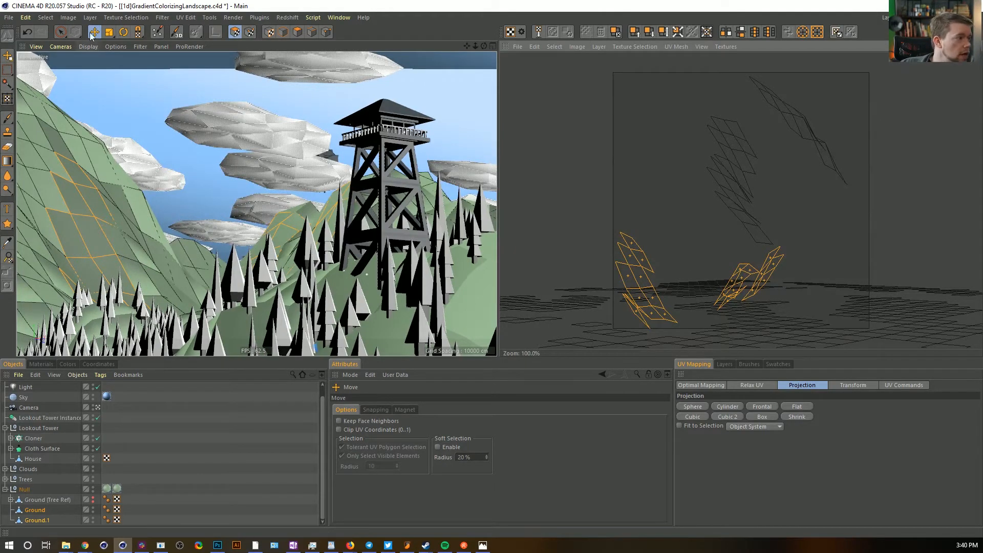
# Apply Frontal projection to the right-side polygons of the small tree-covered hill below the left mountain and move their UVs toward the canvas's upper right
pyautogui.click(61, 33)
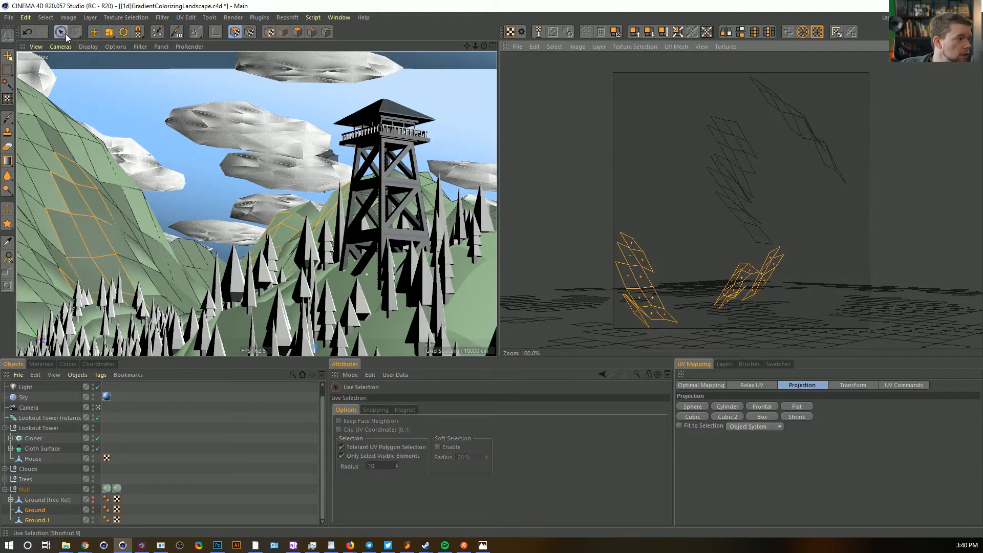
pyautogui.click(99, 324)
pyautogui.moveTo(116, 509); pyautogui.dragTo(714, 137)
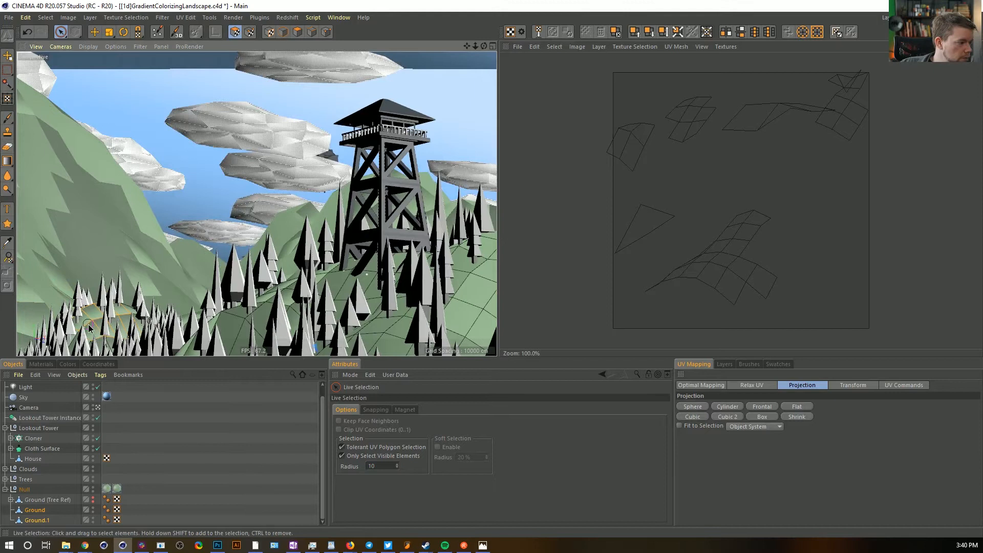
pyautogui.click(103, 318)
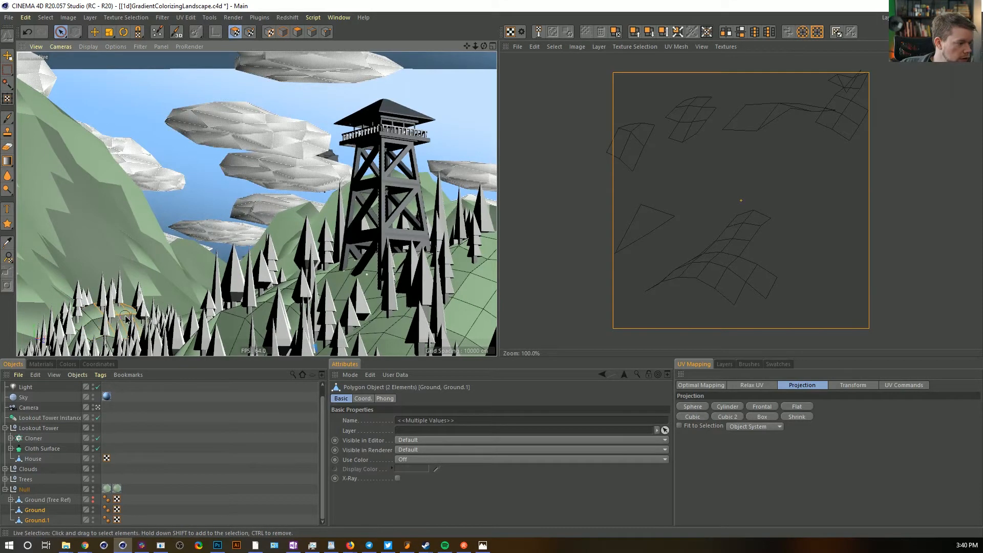
pyautogui.click(767, 406)
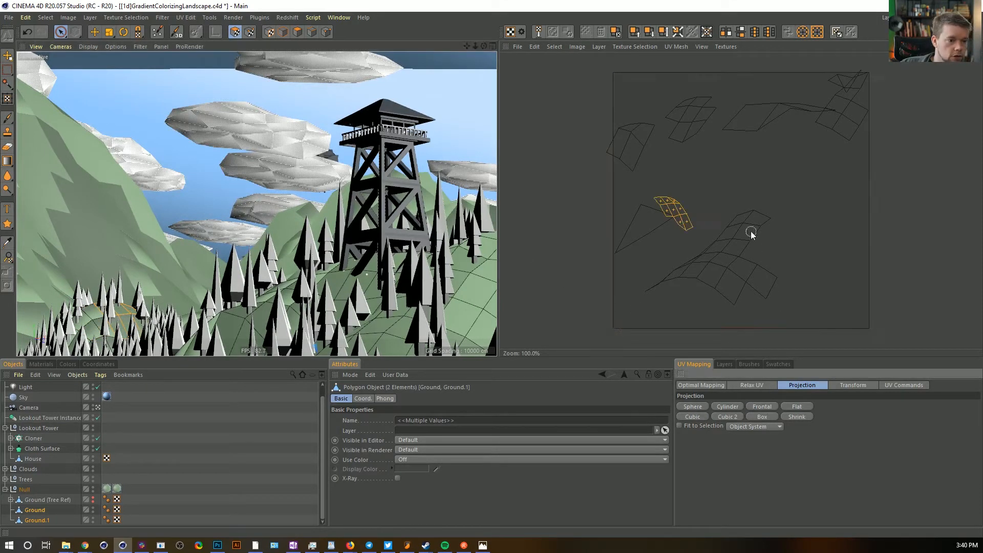
pyautogui.press('e')
pyautogui.moveTo(673, 208); pyautogui.dragTo(814, 120)
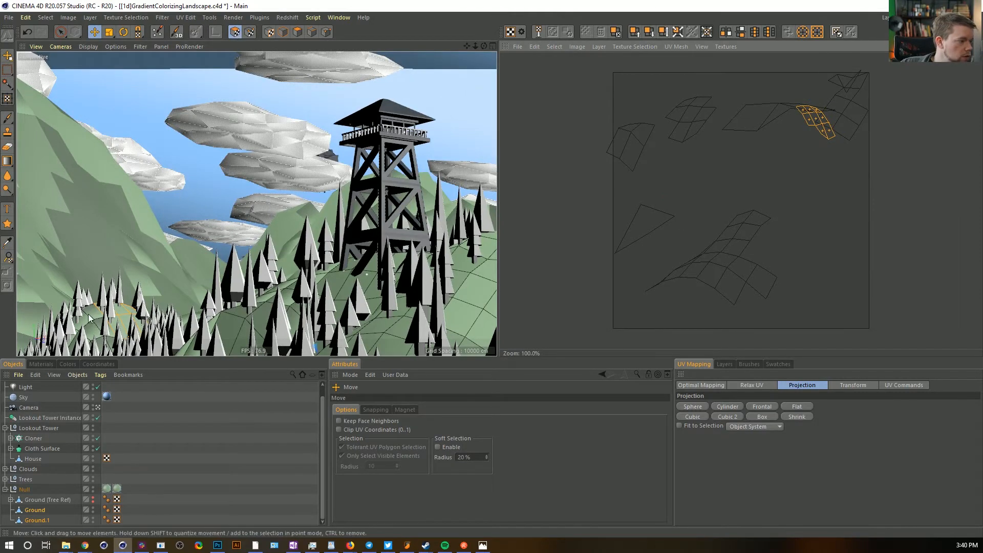
# Apply Frontal projection to the rest of the small tree-covered hill, then enlarge its UVs and position them across the canvas's middle
pyautogui.click(60, 32)
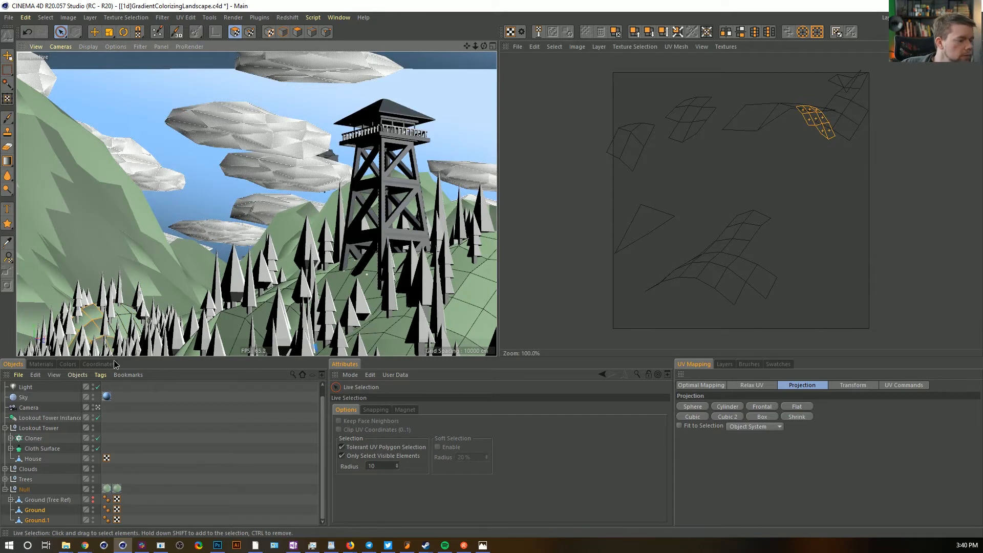
pyautogui.click(48, 354)
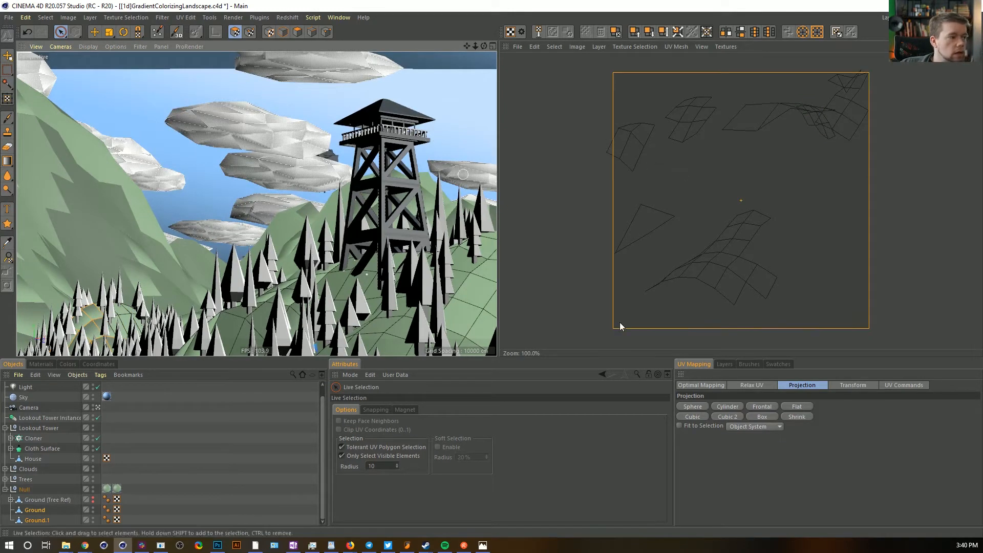
pyautogui.click(766, 407)
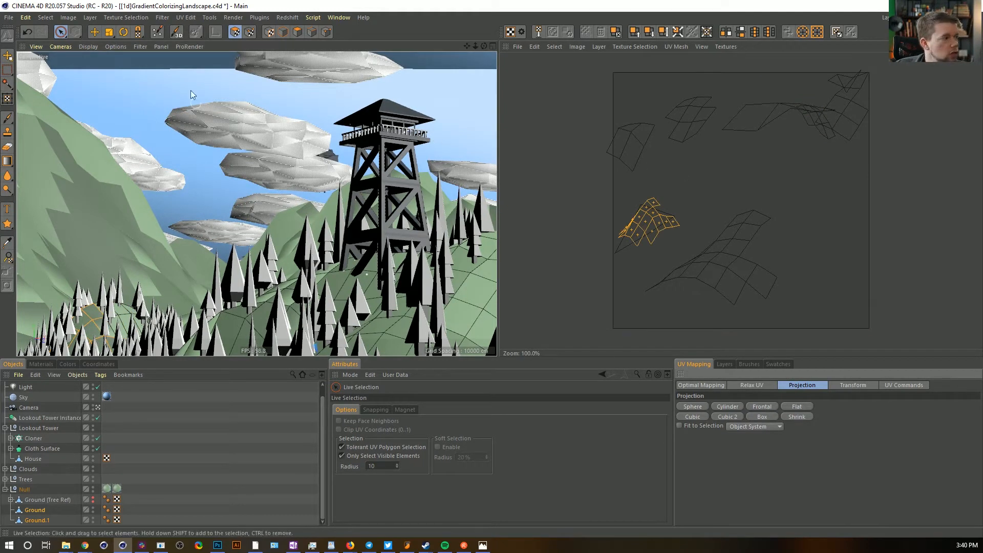
pyautogui.press('e')
pyautogui.moveTo(647, 238); pyautogui.dragTo(667, 270)
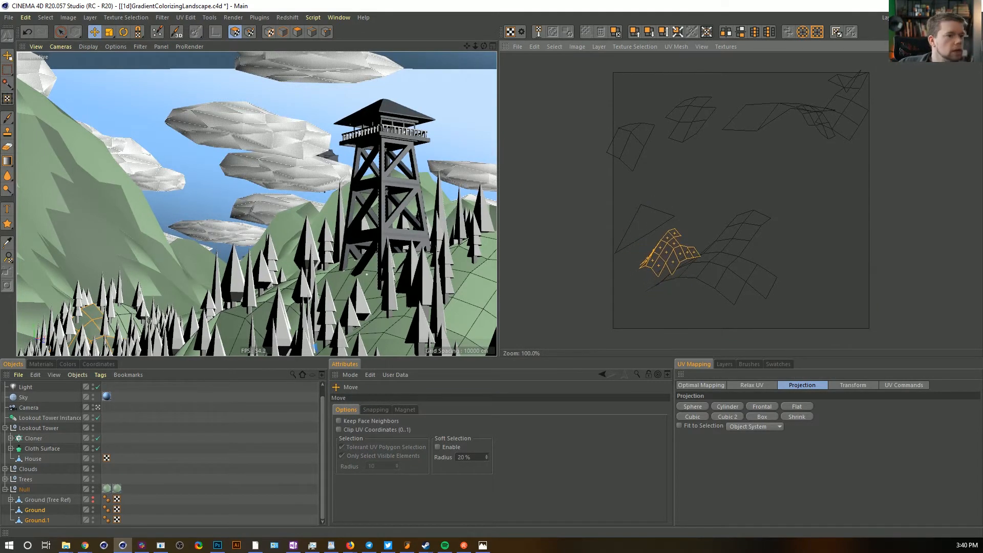
pyautogui.press('t')
pyautogui.moveTo(687, 250); pyautogui.dragTo(759, 264)
pyautogui.press('e')
pyautogui.moveTo(657, 216); pyautogui.dragTo(655, 218)
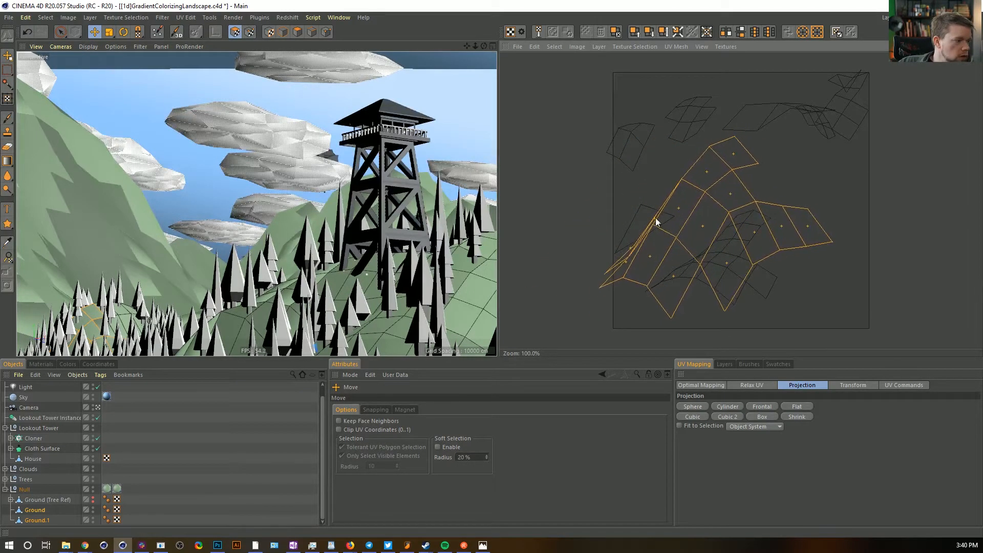
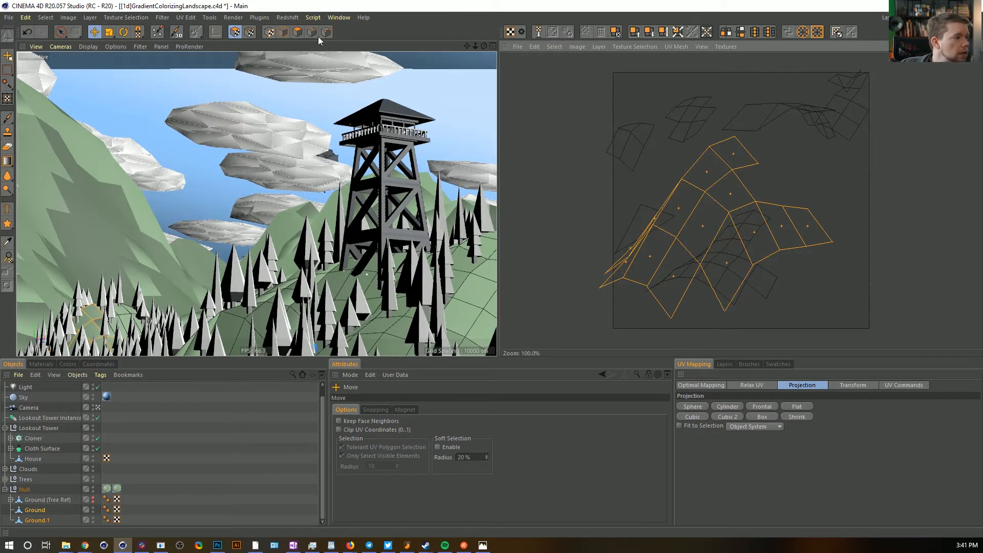
# Switch from the UV editing layout back to the standard modeling layout
pyautogui.click(938, 17)
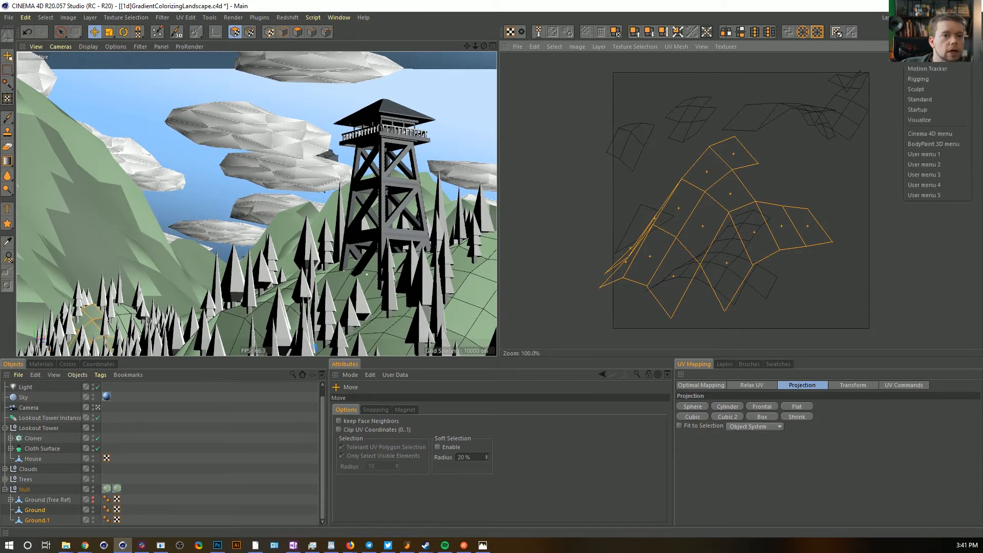
pyautogui.hotkey('alt', 'Tab')
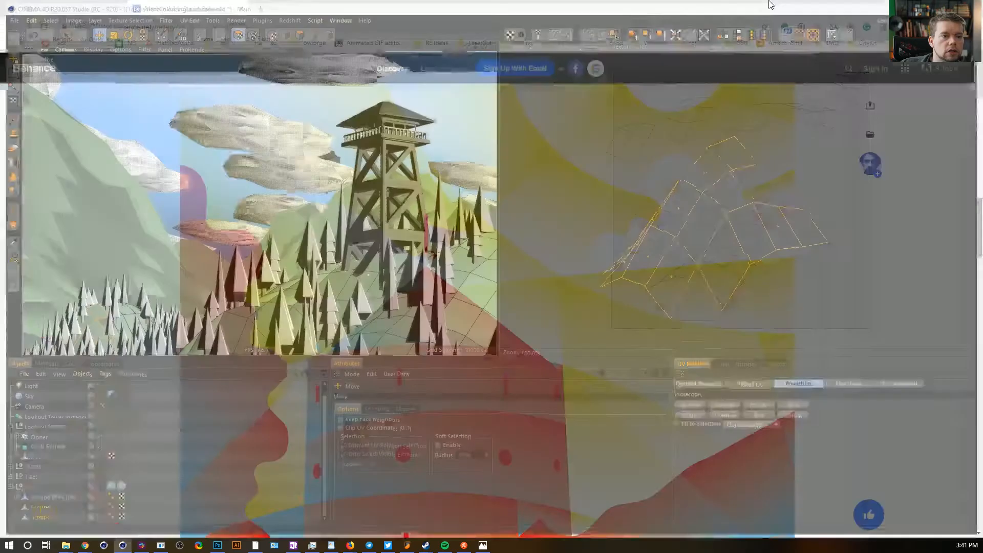
pyautogui.hotkey('alt', 'Tab')
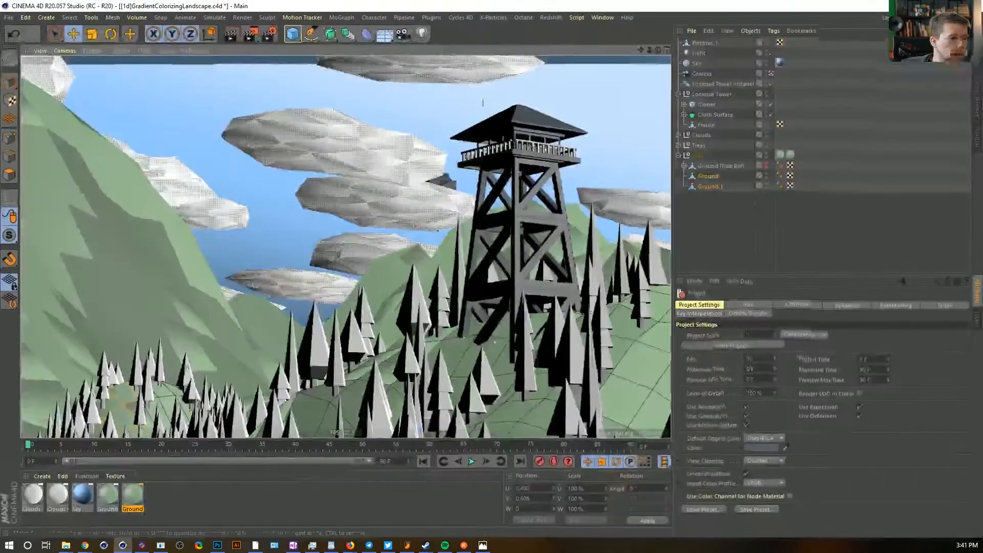
# Expand the Trees group and duplicate the Cloner Tree object inside it
pyautogui.click(678, 145)
pyautogui.click(691, 198)
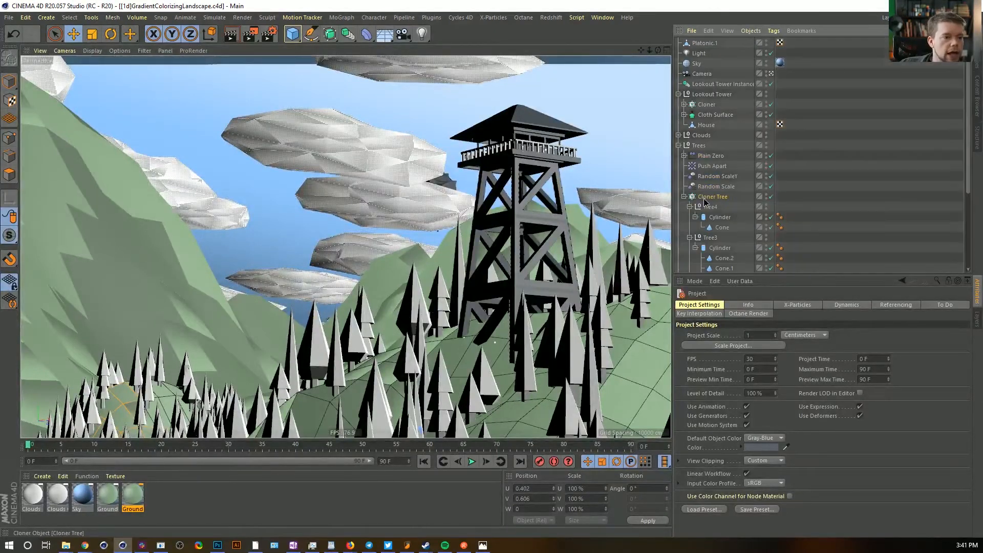
pyautogui.click(684, 196)
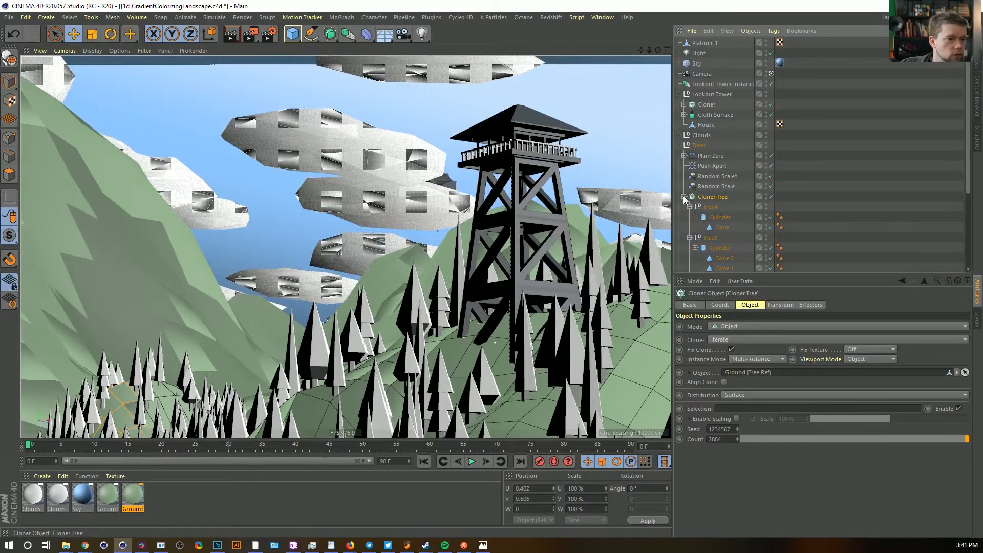
pyautogui.scroll(-2, 725, 219)
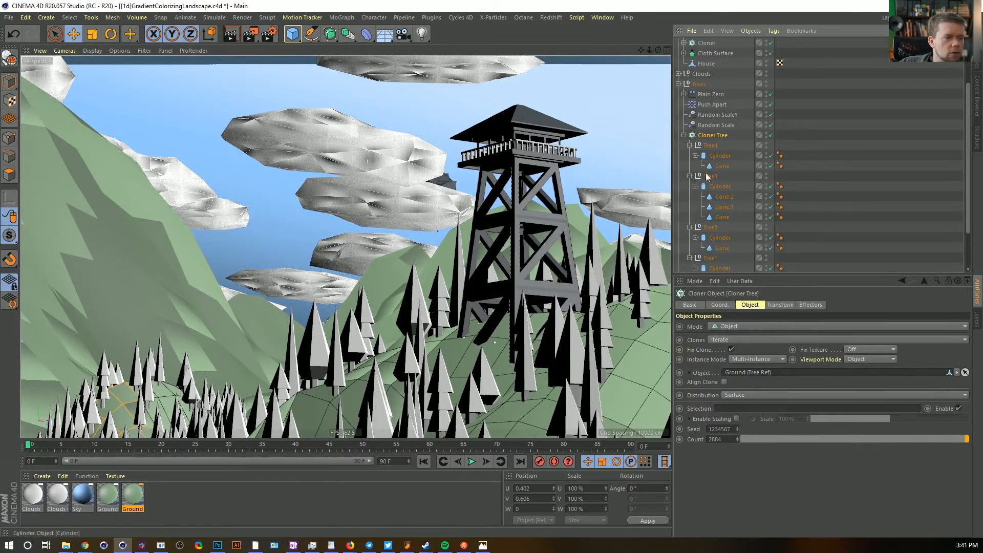
pyautogui.moveTo(707, 135); pyautogui.dragTo(707, 136)
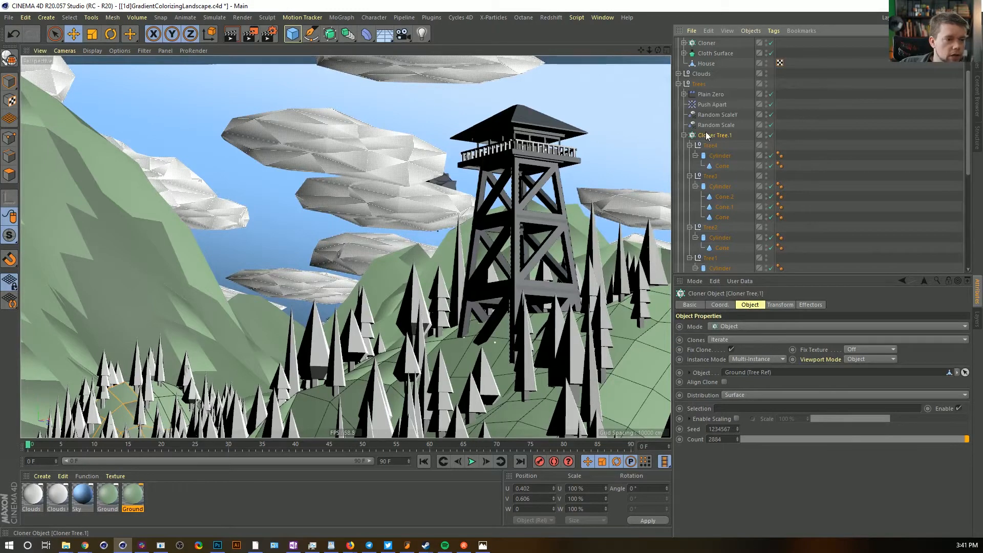
# Delete every cone from Tree4, Tree3, Tree2 and Tree1 in Cloner Tree.1, keeping only the trunk cylinders
pyautogui.click(728, 164)
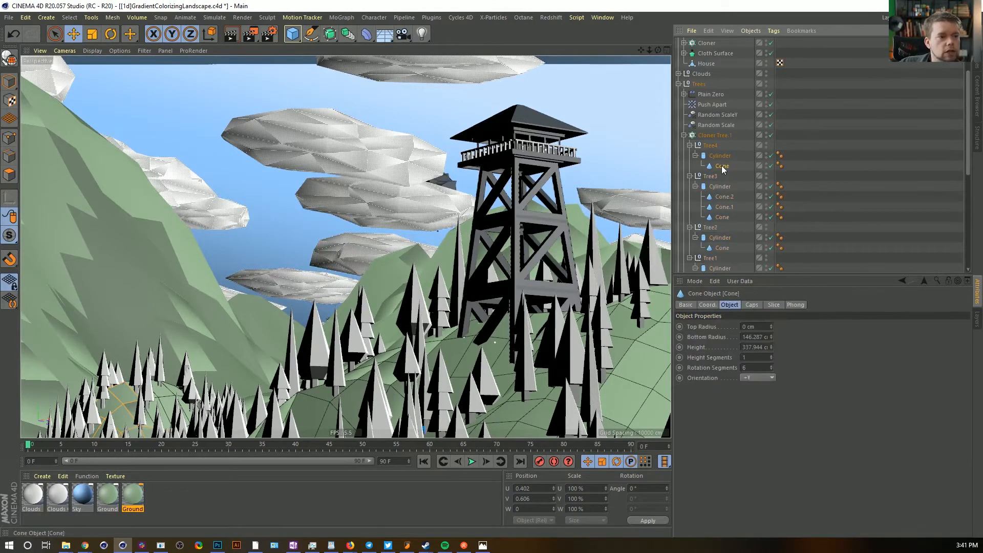
pyautogui.press('Delete')
pyautogui.click(723, 187)
pyautogui.press('Delete')
pyautogui.click(719, 187)
pyautogui.press('Delete')
pyautogui.click(720, 187)
pyautogui.press('Delete')
pyautogui.click(723, 206)
pyautogui.press('Delete')
pyautogui.click(718, 224)
pyautogui.press('Delete')
# In the original Cloner Tree, move the cones of Tree4 and Tree3 out of their cylinders and delete those cylinders
pyautogui.scroll(-5, 720, 232)
pyautogui.click(724, 166)
pyautogui.moveTo(720, 137); pyautogui.dragTo(721, 123)
pyautogui.click(717, 136)
pyautogui.press('Delete')
pyautogui.click(725, 157)
pyautogui.keyDown('shift'); pyautogui.click(721, 174); pyautogui.keyUp('shift')
pyautogui.moveTo(722, 173); pyautogui.dragTo(720, 143)
pyautogui.click(720, 176)
pyautogui.press('Delete')
# Move the cones of Tree2 and Tree1 out of their cylinders in the original Cloner Tree and delete both cylinders
pyautogui.moveTo(723, 199); pyautogui.dragTo(719, 186)
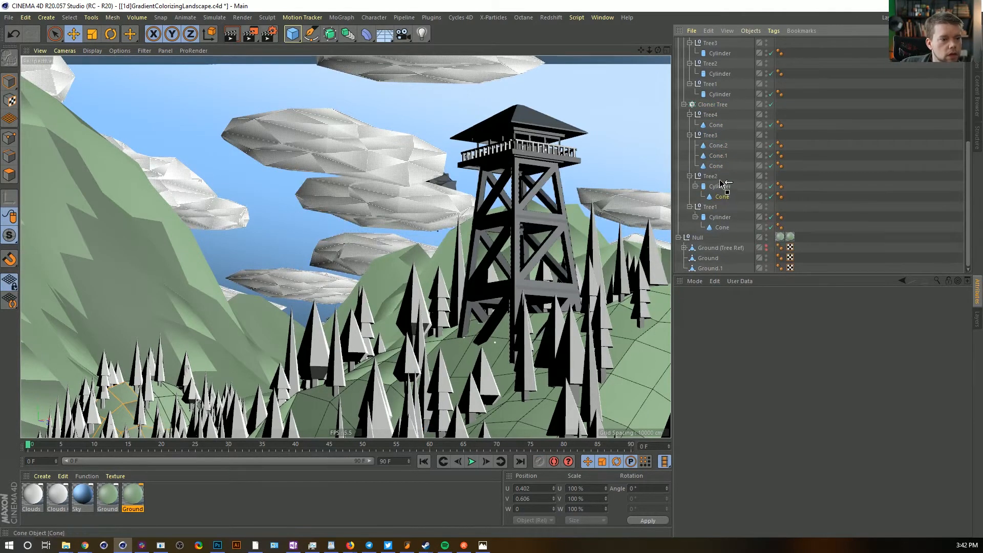
pyautogui.moveTo(729, 226); pyautogui.dragTo(720, 211)
pyautogui.click(724, 228)
pyautogui.press('Delete')
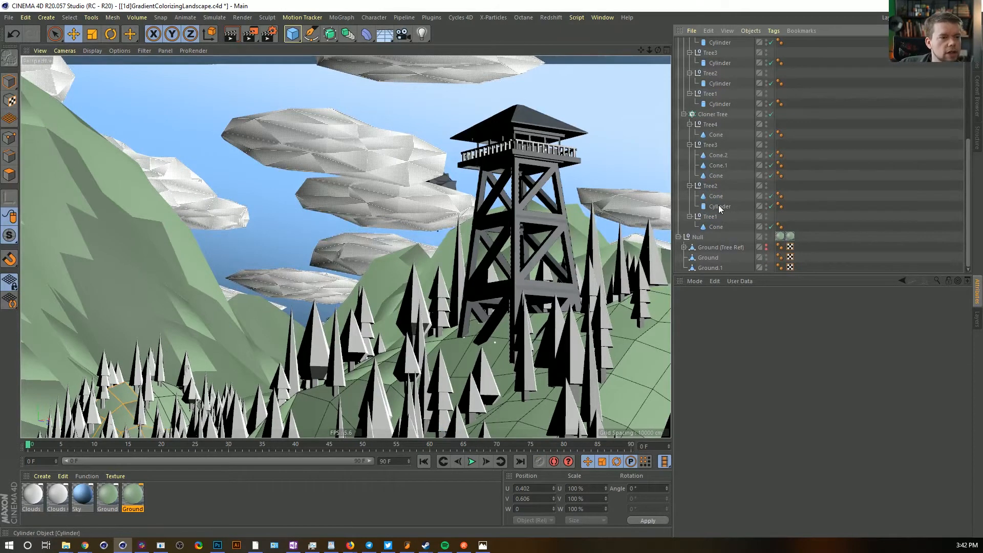
pyautogui.click(719, 207)
pyautogui.press('Delete')
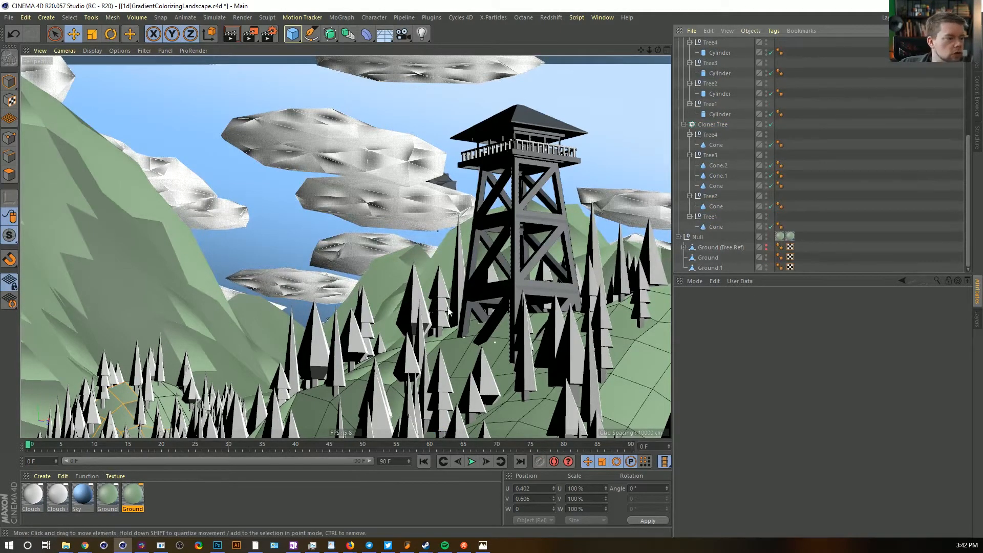
# Collapse the tree cloners and place Cloner Tree.1 inside a new Connect object
pyautogui.scroll(5, 689, 138)
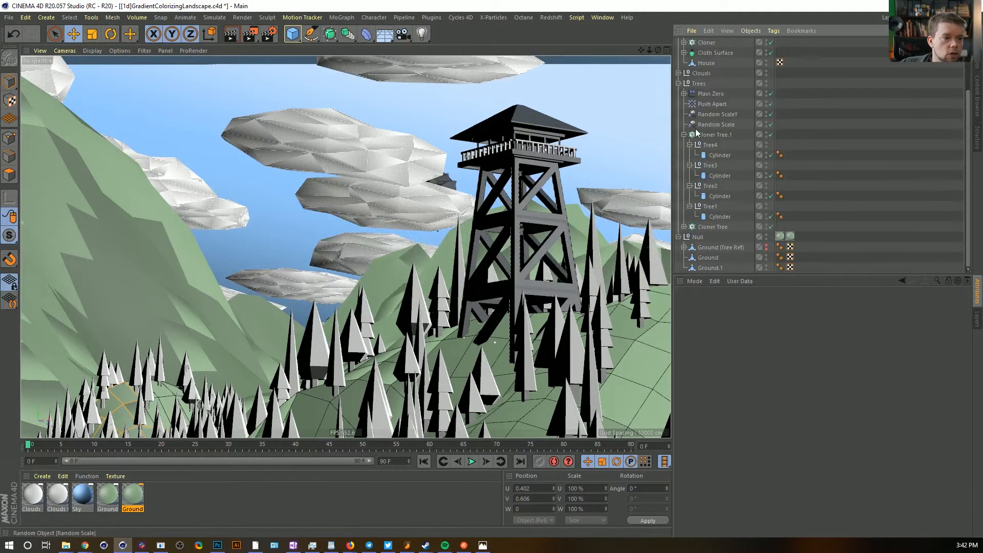
pyautogui.click(684, 196)
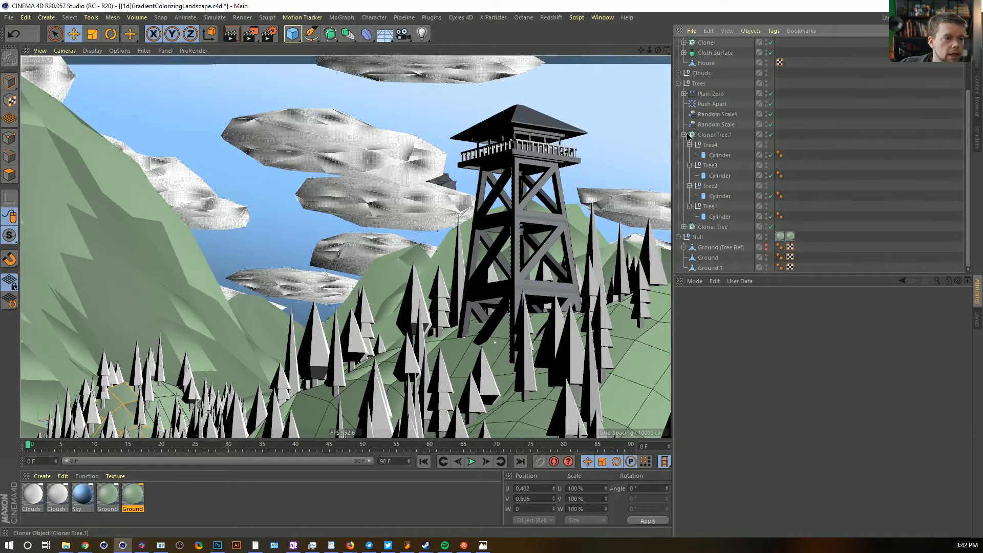
pyautogui.click(711, 197)
pyautogui.click(348, 34)
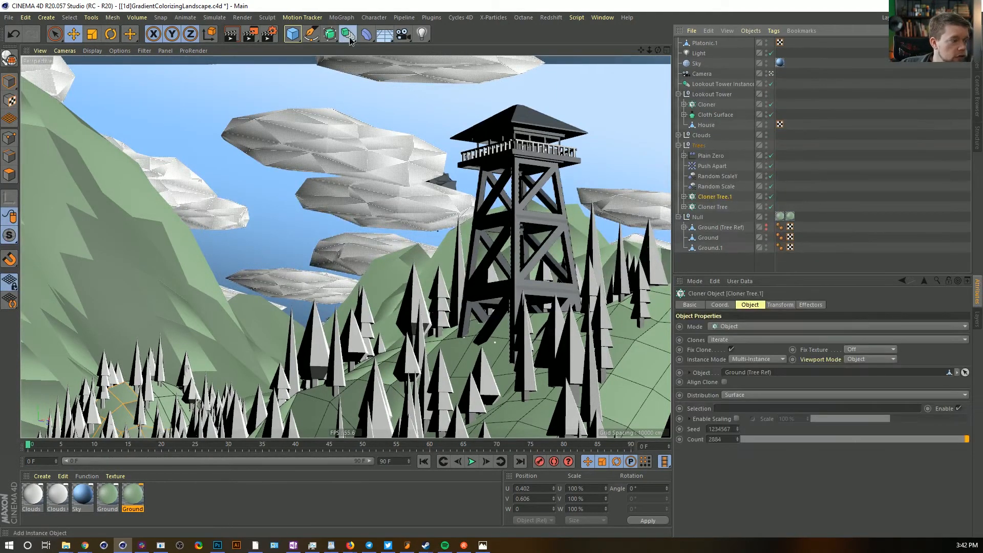
pyautogui.keyDown('alt'); pyautogui.click(459, 67); pyautogui.keyUp('alt')
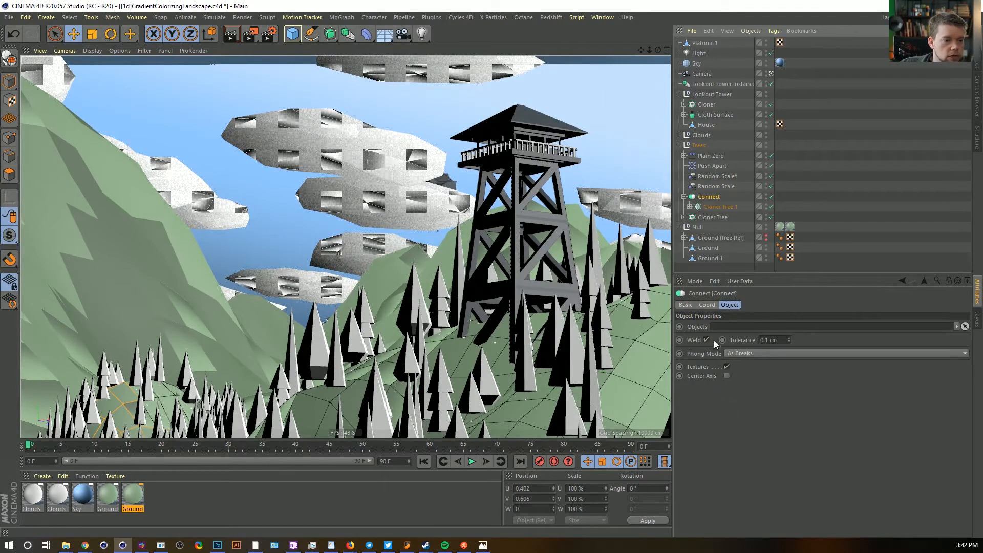
# Place Cloner Tree inside its own Connect object and turn off Weld
pyautogui.click(712, 217)
pyautogui.click(347, 36)
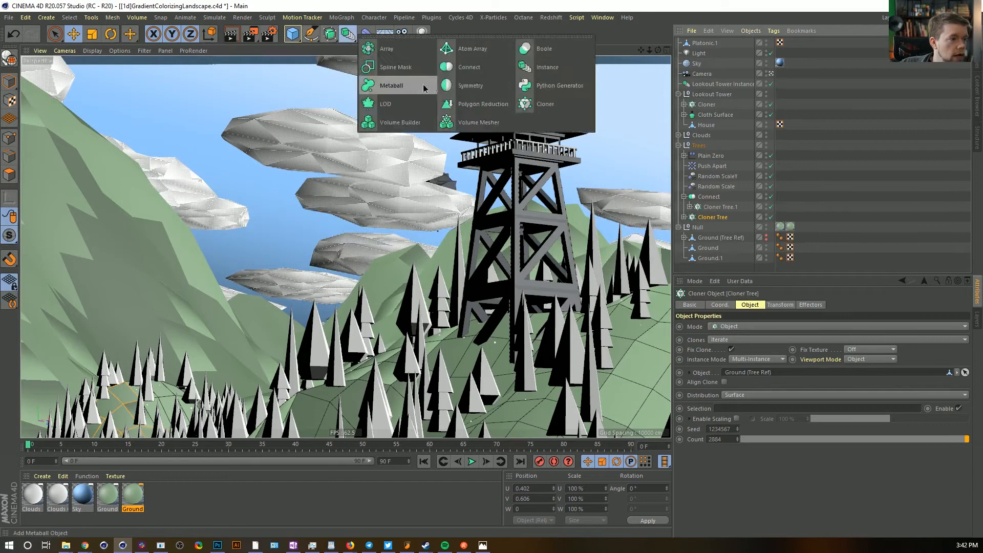
pyautogui.keyDown('alt'); pyautogui.click(461, 68); pyautogui.keyUp('alt')
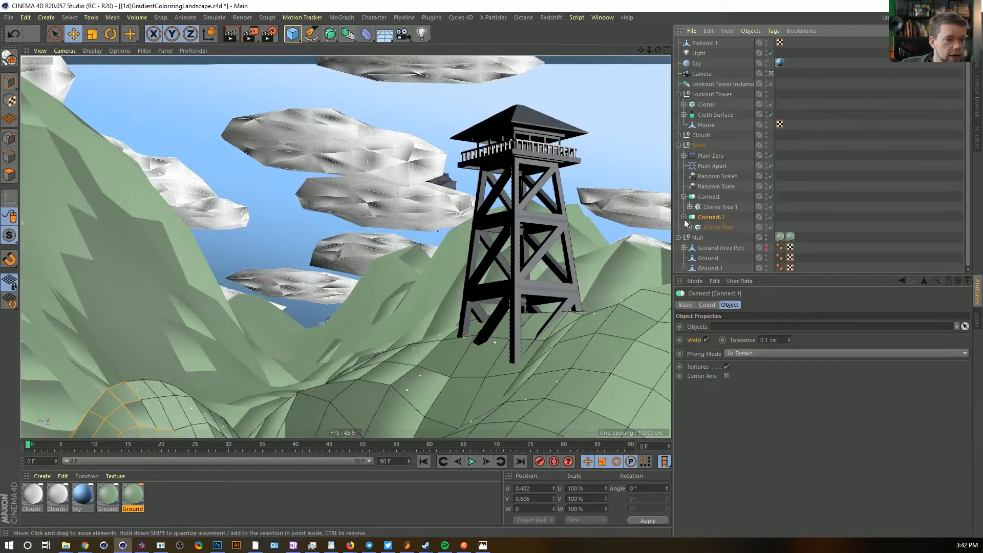
pyautogui.click(706, 340)
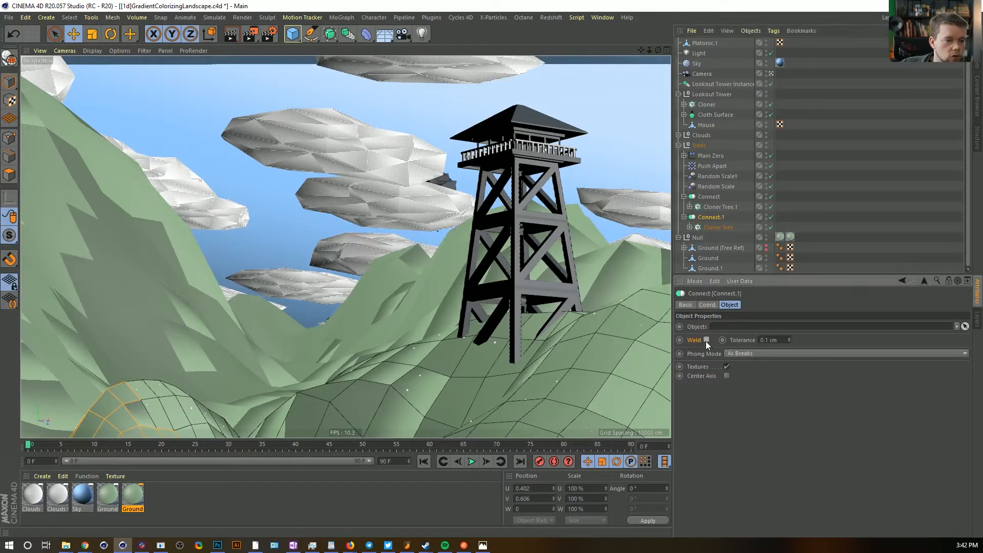
# Disable both Connect objects and make Cloner Tree and Cloner Tree.1 editable
pyautogui.click(689, 228)
pyautogui.click(689, 227)
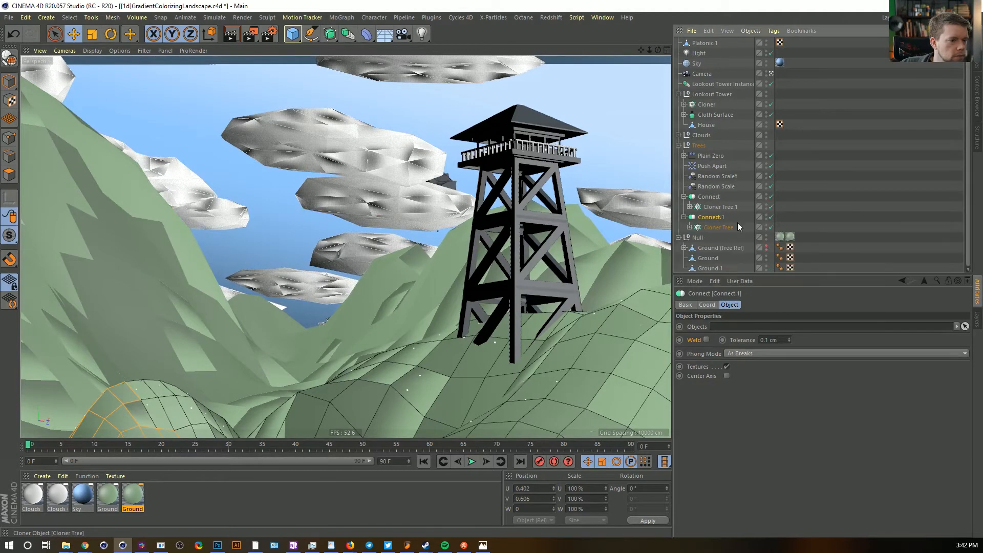
pyautogui.click(771, 197)
pyautogui.click(770, 217)
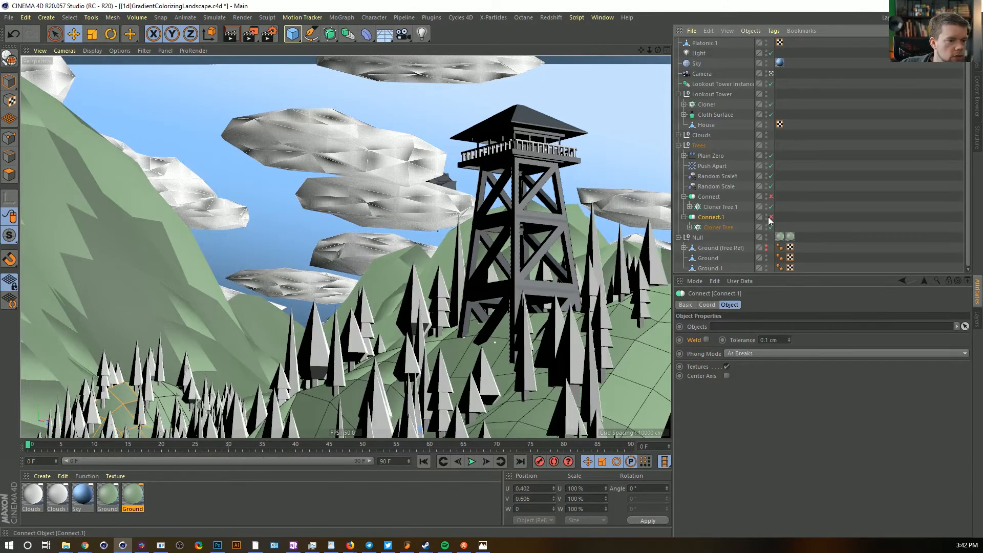
pyautogui.click(718, 227)
pyautogui.press('c')
pyautogui.click(710, 209)
pyautogui.press('c')
# Re-enable both Connect objects and move the Cloner Tree.1 and Cloner Tree nulls out of them into the Trees group
pyautogui.click(771, 217)
pyautogui.click(771, 197)
pyautogui.click(731, 198)
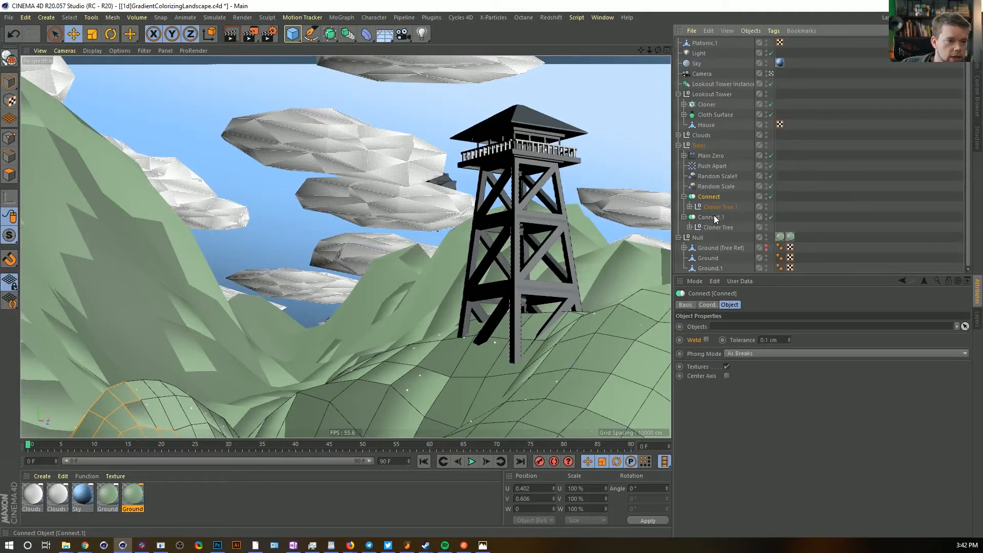
pyautogui.click(715, 207)
pyautogui.keyDown('ctrl'); pyautogui.click(715, 226); pyautogui.keyUp('ctrl')
pyautogui.moveTo(715, 206); pyautogui.dragTo(710, 194)
pyautogui.click(711, 198)
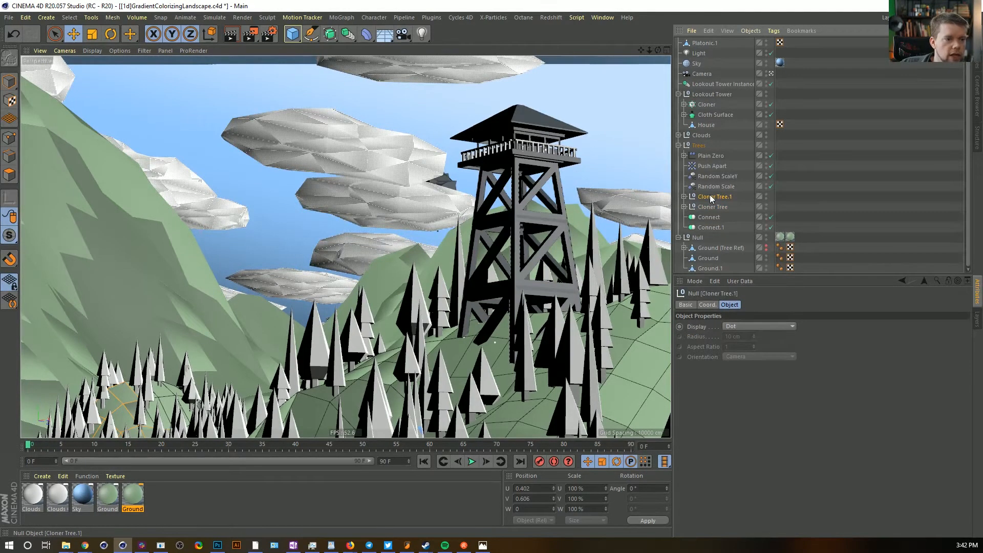
# Select the Cloner Tree.1 null together with all its children and bring up the commands for that selection
pyautogui.rightClick(710, 198)
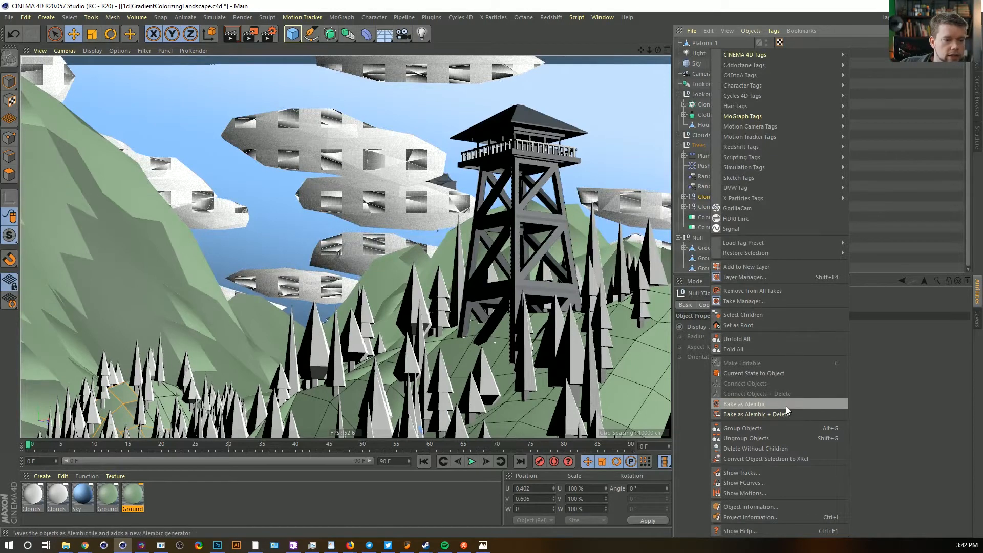
pyautogui.click(752, 315)
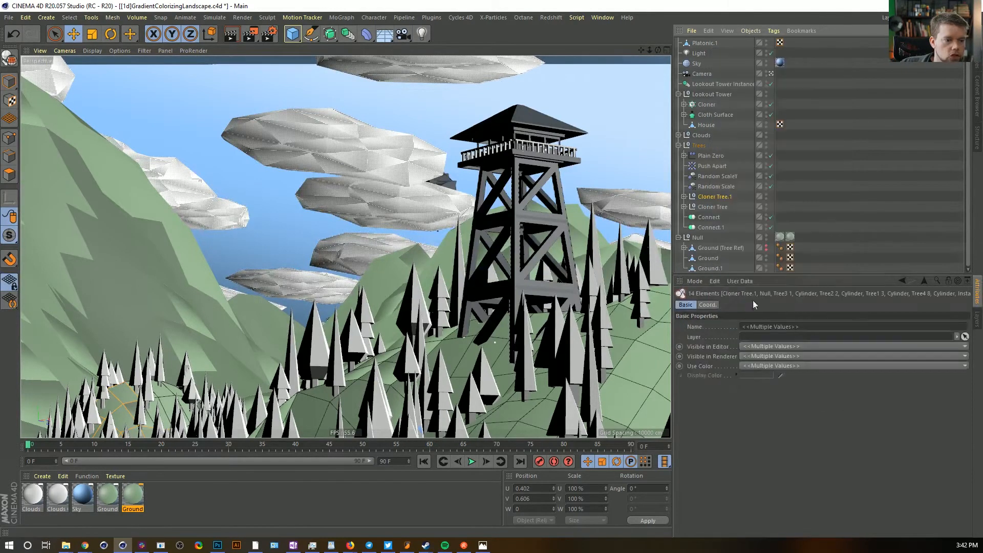
pyautogui.rightClick(712, 197)
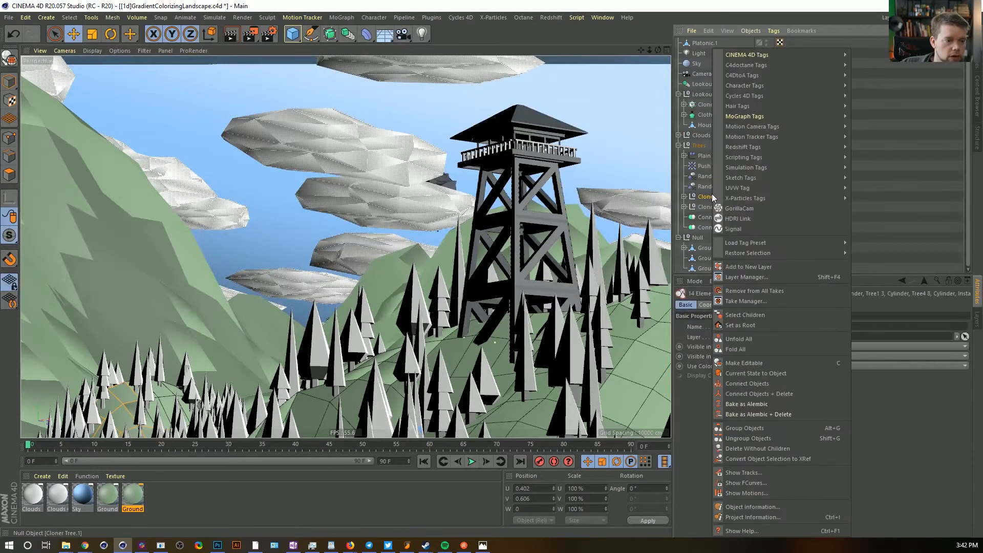
# Try to merge the Cloner Tree.1 hierarchy into one object with Connect Objects + Delete
pyautogui.click(782, 393)
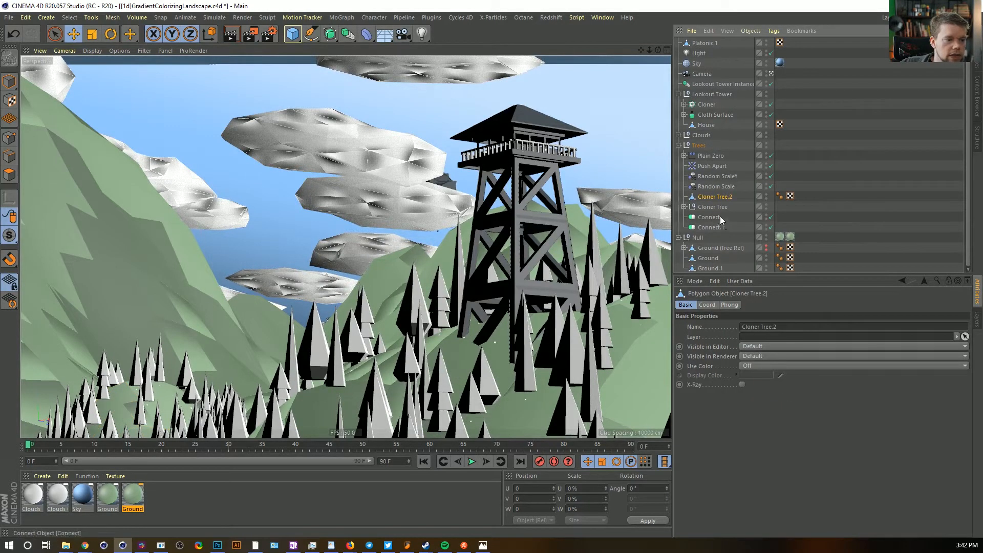
pyautogui.hotkey('ctrl', 'z')
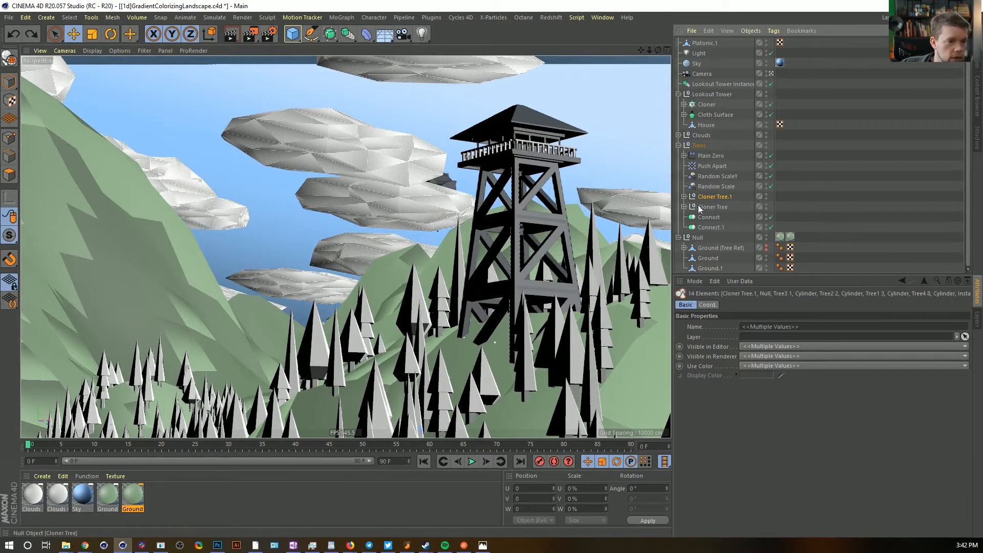
pyautogui.click(684, 197)
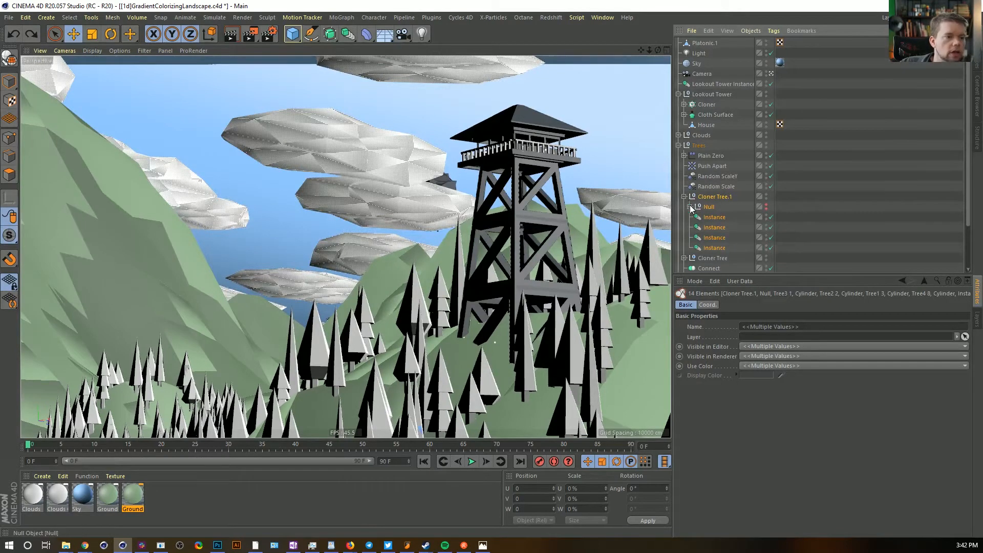
# Undo the earlier tree conversions back to the live Cloner Tree.1 and Cloner Tree cloners inside their Connect objects
pyautogui.click(731, 196)
pyautogui.hotkey('ctrl', 'z')
pyautogui.hotkey('ctrl', 'z')
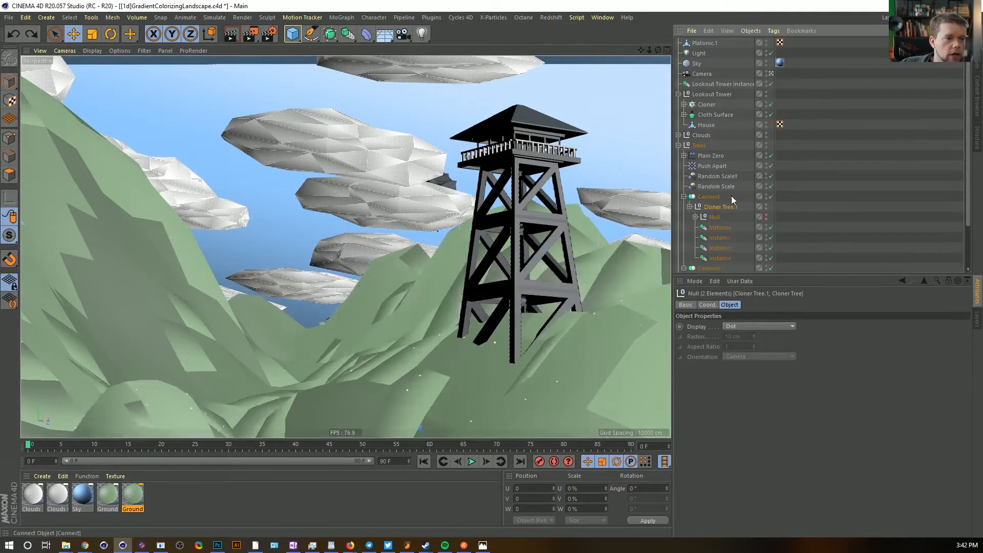
pyautogui.hotkey('ctrl', 'z')
pyautogui.hotkey('ctrl', 'z')
pyautogui.hotkey('ctrl', 'z')
pyautogui.hotkey('ctrl', 'z')
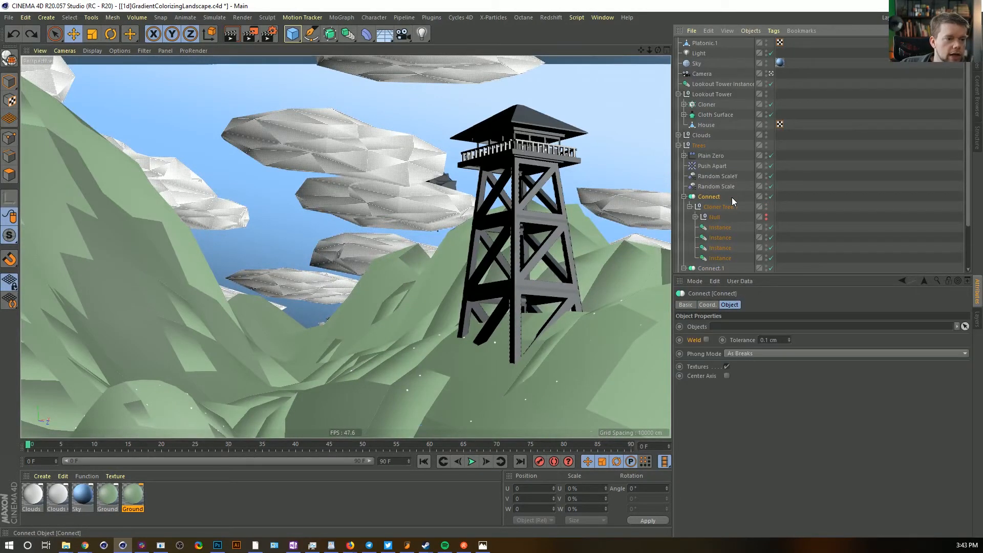
pyautogui.hotkey('ctrl', 'z')
pyautogui.hotkey('ctrl', 'z')
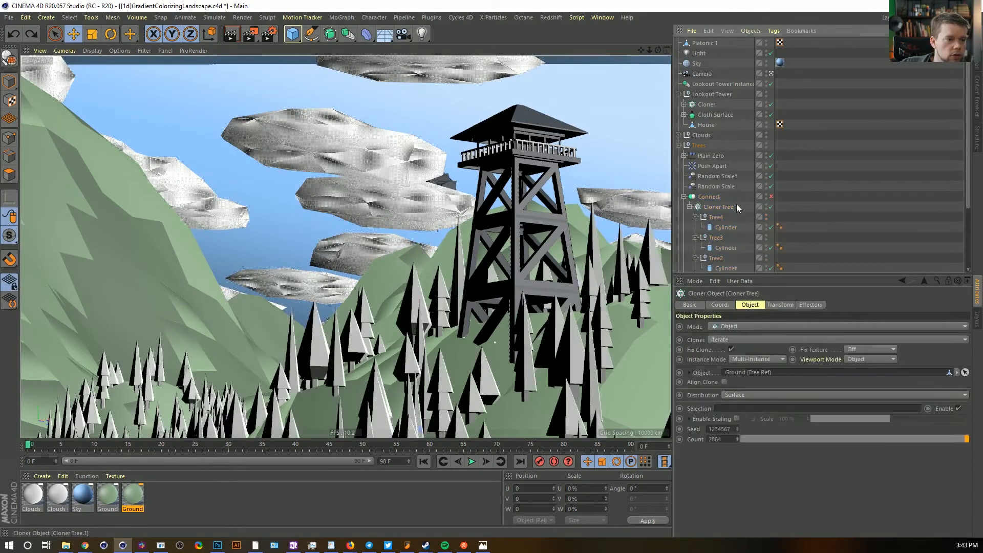
# Save the scene and set the instance mode of both tree cloners, Cloner Tree.1 and Cloner Tree, to Instance
pyautogui.click(689, 207)
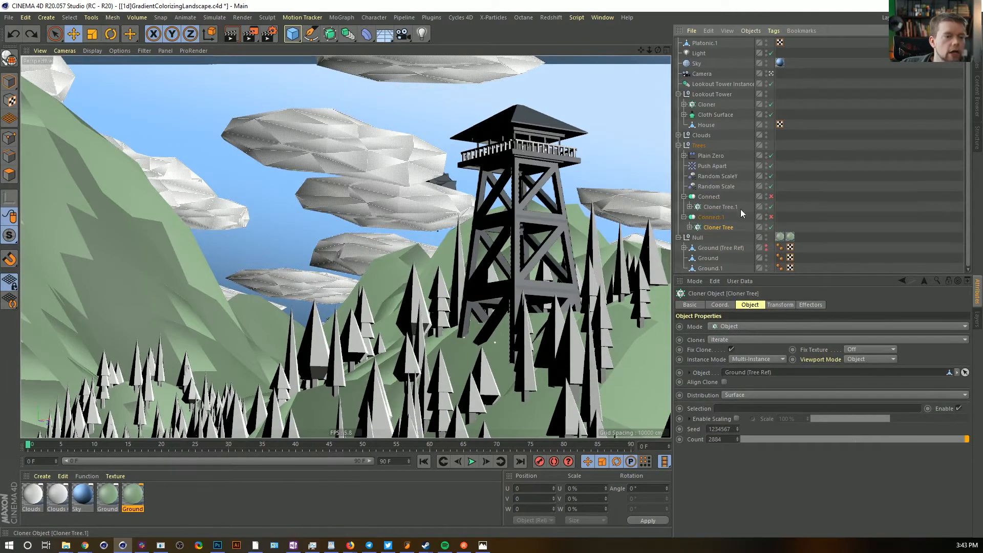
pyautogui.keyDown('ctrl'); pyautogui.click(721, 207); pyautogui.keyUp('ctrl')
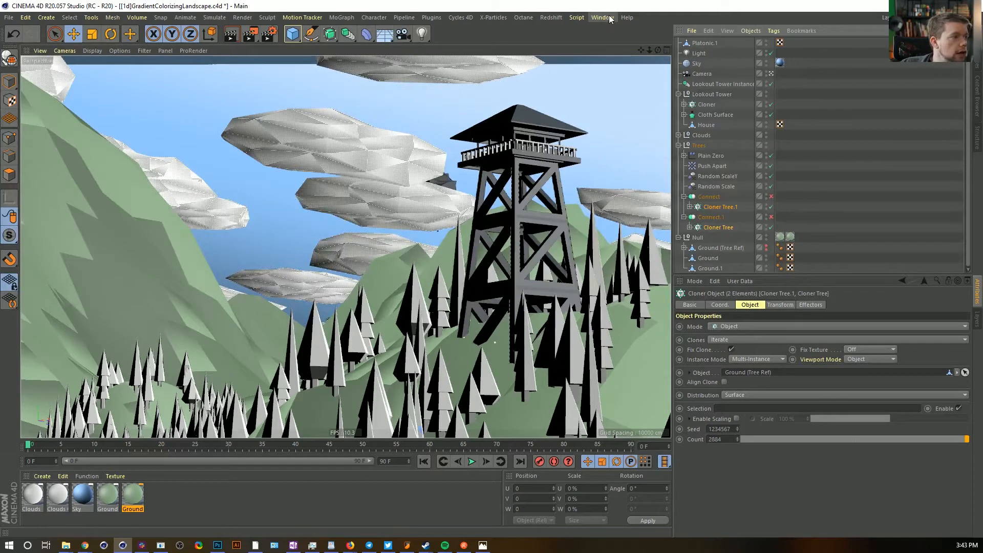
pyautogui.hotkey('ctrl', 's')
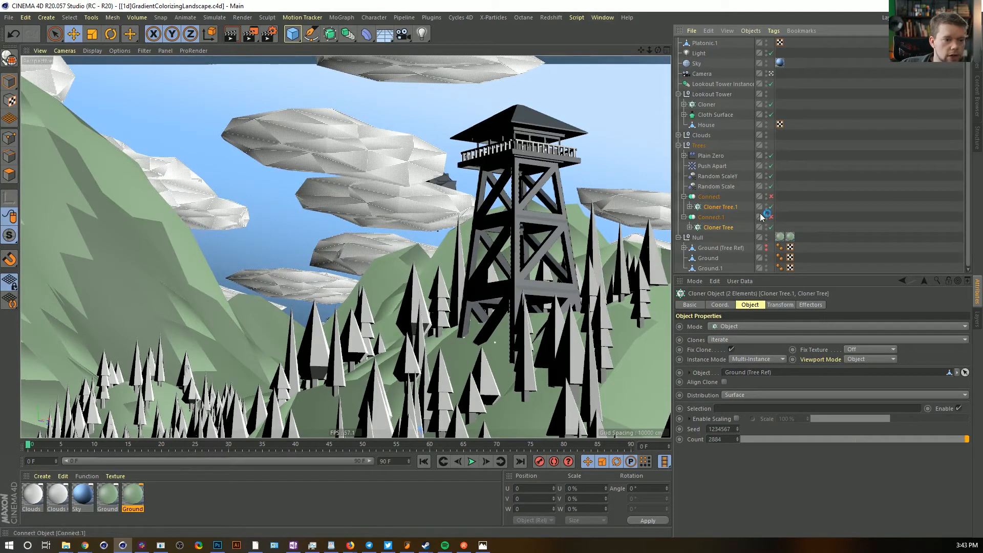
pyautogui.click(740, 362)
pyautogui.click(751, 372)
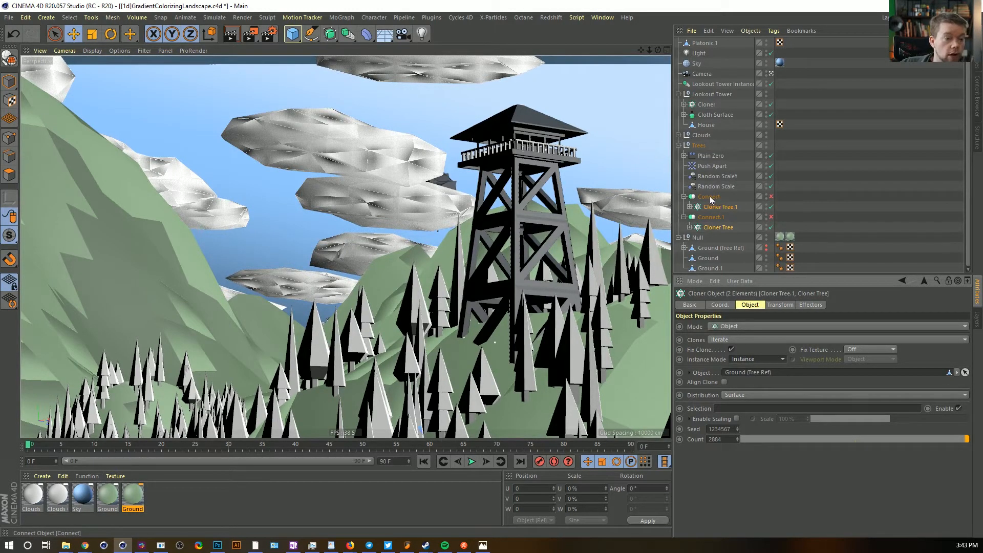
# Enable the Connect and Connect.1 objects and make both editable as polygon objects
pyautogui.click(770, 197)
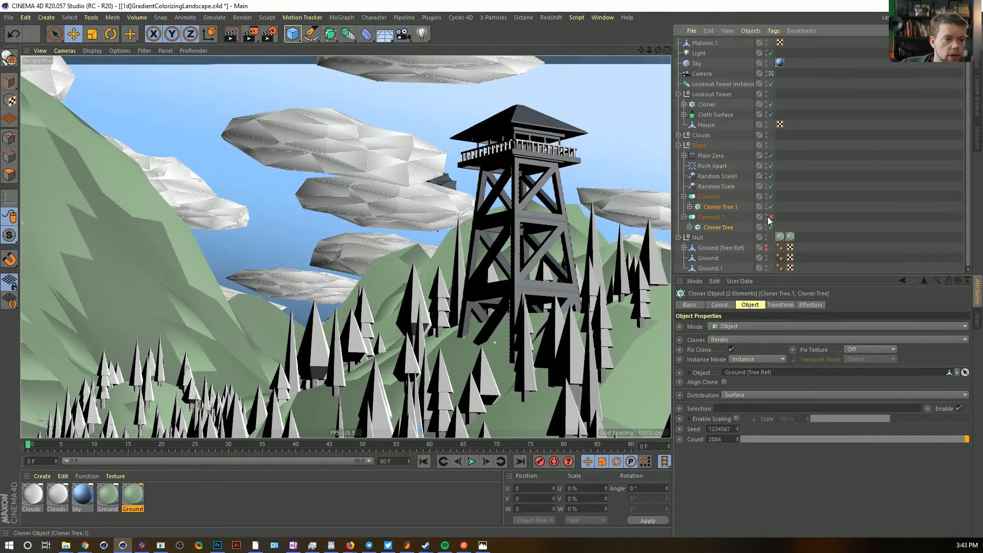
pyautogui.click(770, 217)
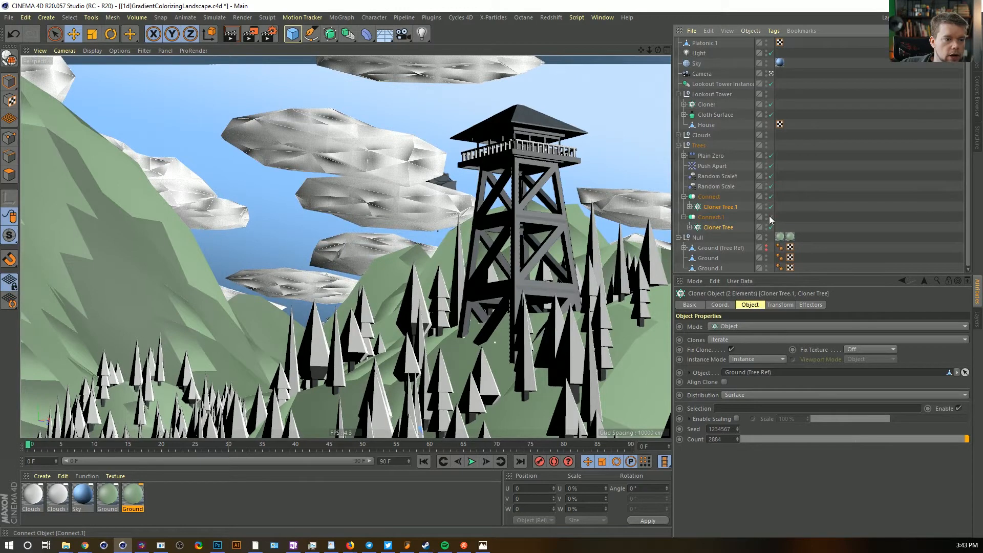
pyautogui.click(707, 219)
pyautogui.press('c')
pyautogui.click(709, 198)
pyautogui.press('c')
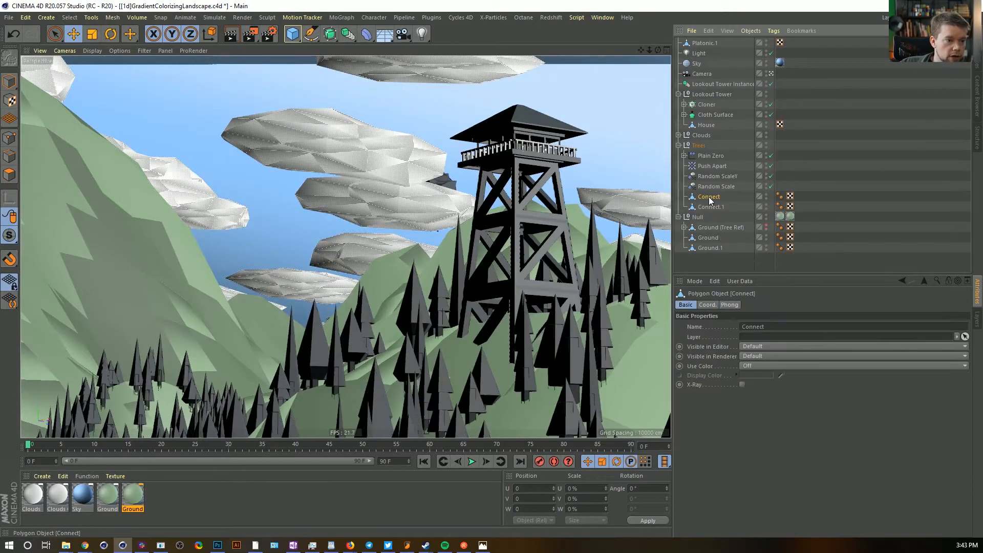
# Rename the Connect polygon object as Trunks and Connect.1 as Trees
pyautogui.click(709, 206)
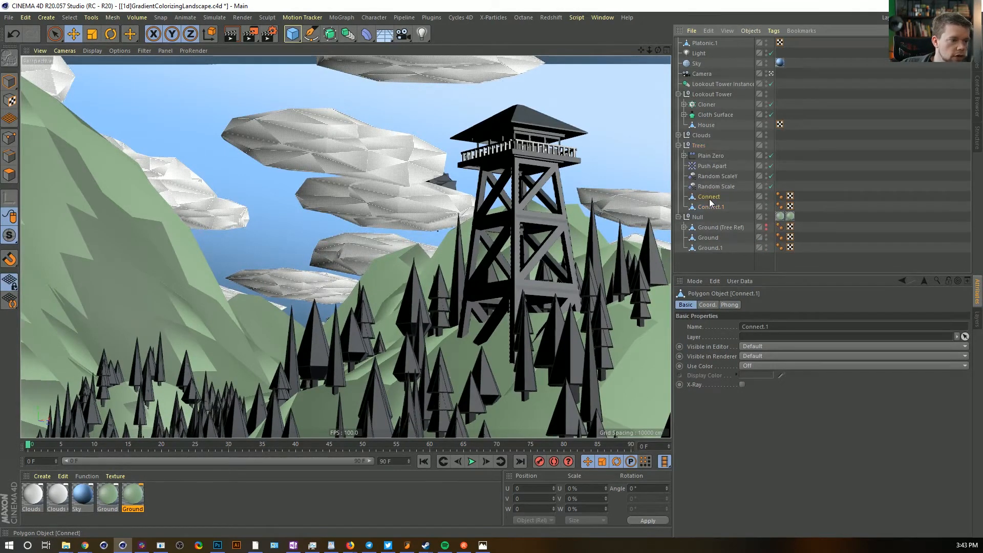
pyautogui.click(710, 201)
pyautogui.doubleClick(709, 199)
pyautogui.write('Trunks')
pyautogui.press('Return')
pyautogui.doubleClick(711, 206)
pyautogui.write('Trees')
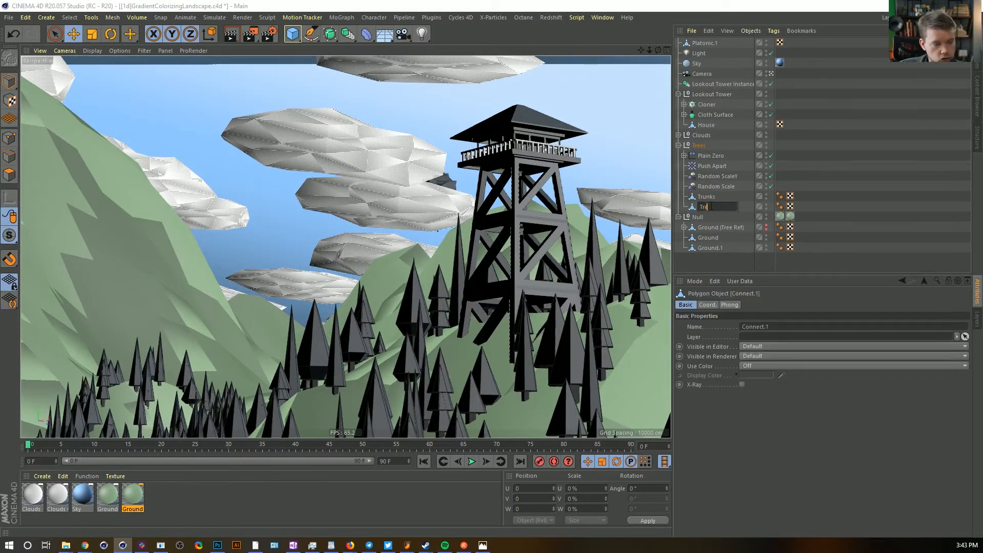
pyautogui.press('Return')
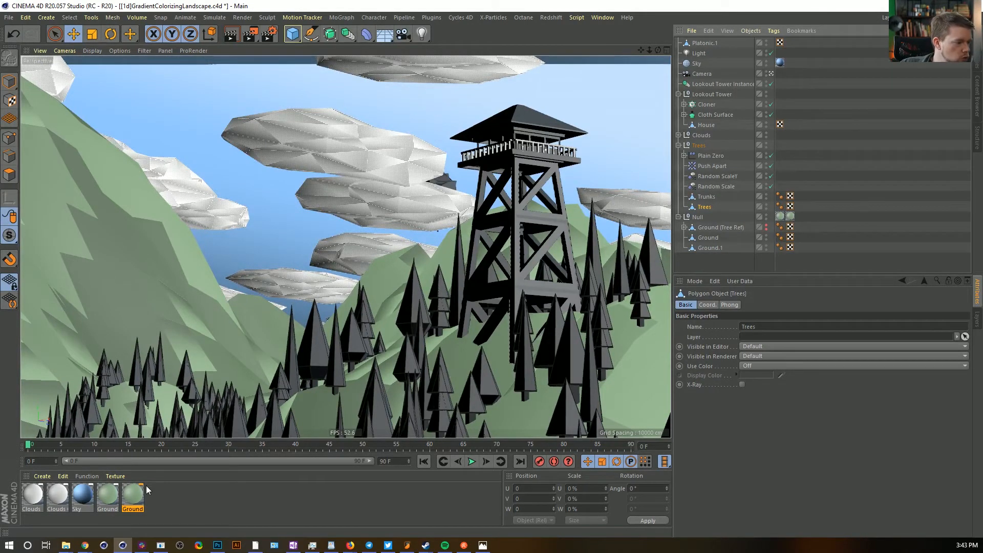
# Duplicate the Ground and Ground Overlay materials and rename the copies as Tree and Tree Overlay
pyautogui.keyDown('shift'); pyautogui.click(112, 495); pyautogui.keyUp('shift')
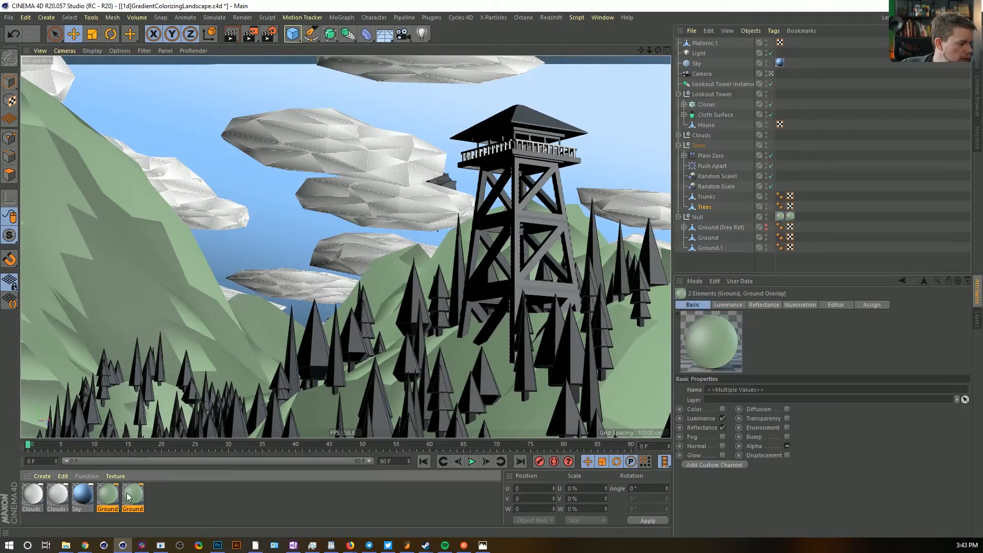
pyautogui.keyDown('ctrl'); pyautogui.moveTo(107, 496); pyautogui.dragTo(154, 499); pyautogui.keyUp('ctrl')
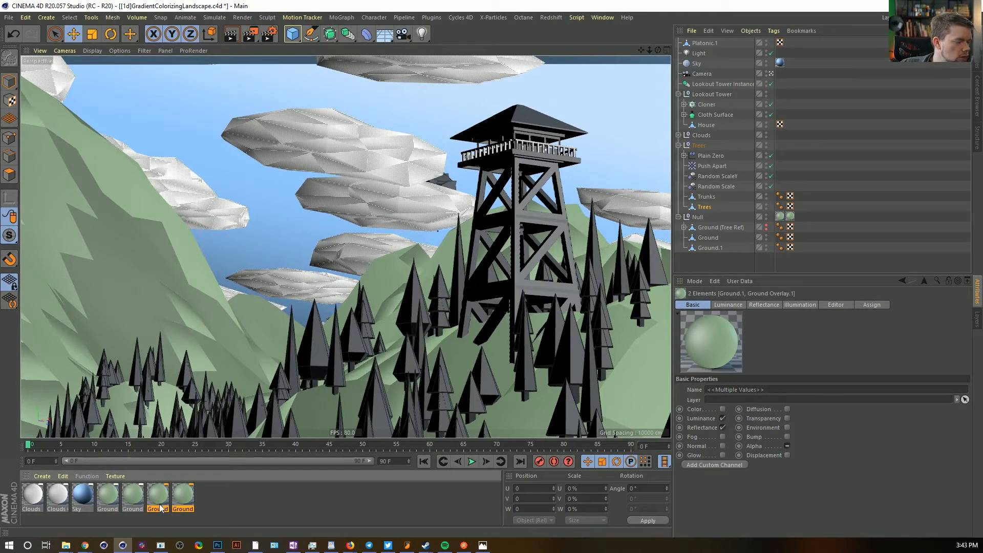
pyautogui.doubleClick(160, 509)
pyautogui.press('Return')
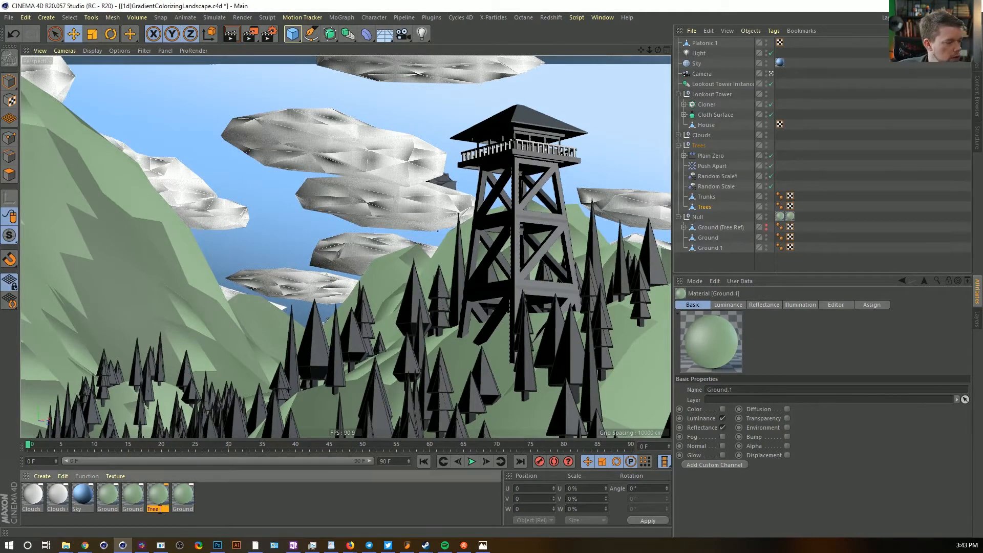
pyautogui.click(179, 509)
pyautogui.doubleClick(183, 508)
pyautogui.write('Tree Overlay')
pyautogui.press('Return')
# Set the starting luminance gradient knot of both tree materials to dark green with H 112°, S 74 % and V 32 %
pyautogui.click(164, 496)
pyautogui.keyDown('shift'); pyautogui.click(182, 497); pyautogui.keyUp('shift')
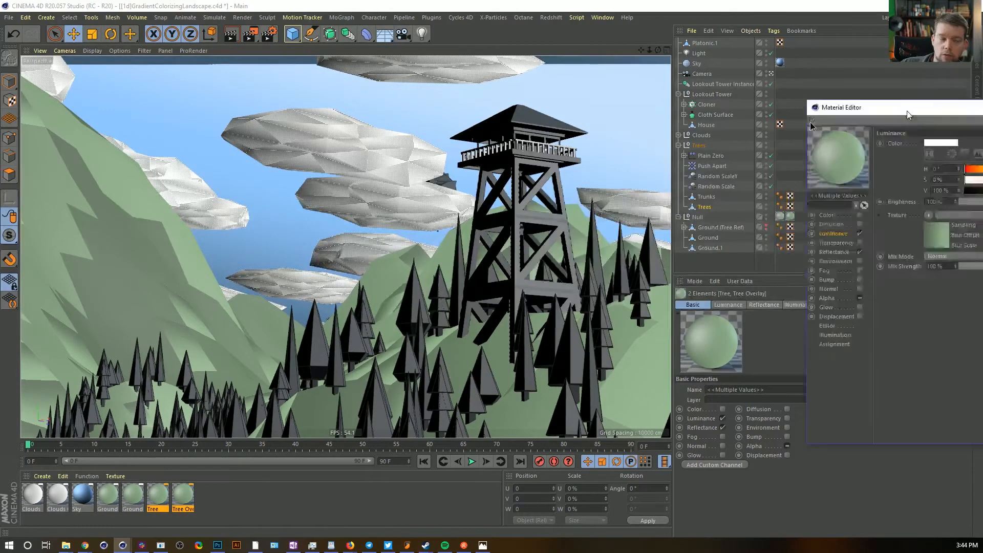
pyautogui.doubleClick(183, 494)
pyautogui.click(626, 242)
pyautogui.doubleClick(639, 240)
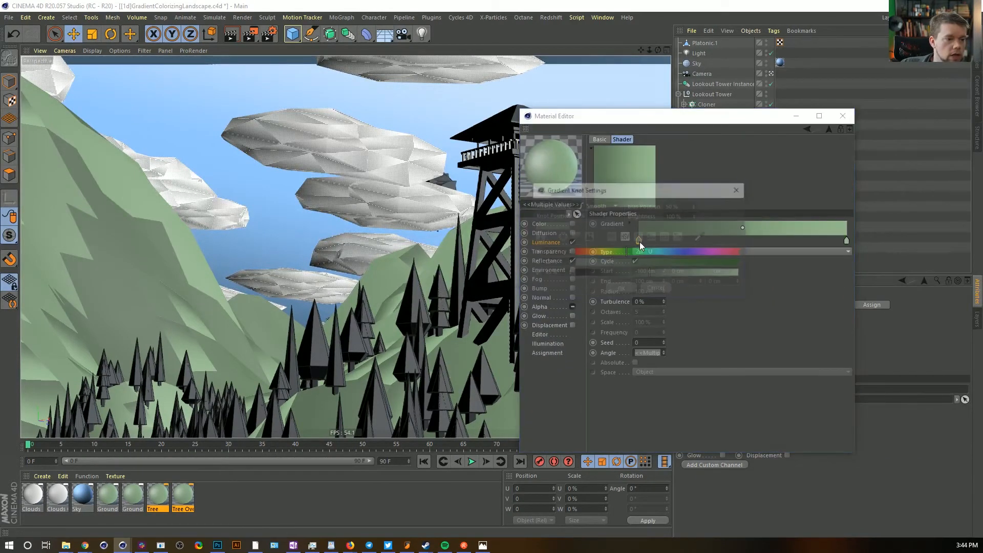
pyautogui.moveTo(639, 277); pyautogui.dragTo(628, 274)
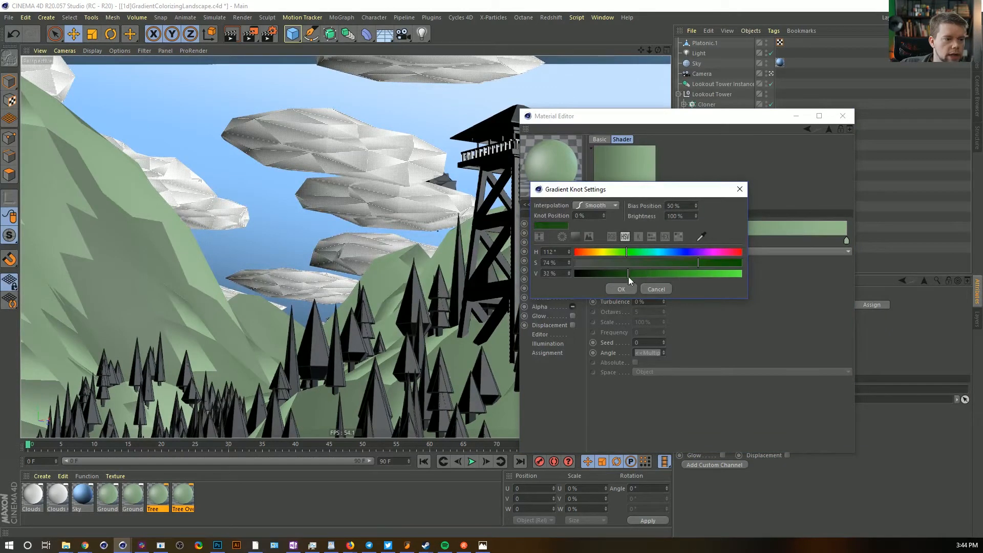
pyautogui.click(620, 289)
# Set the end gradient knot of both tree materials to bright green, RGB 23, 209, 42, and close the material editor
pyautogui.doubleClick(846, 240)
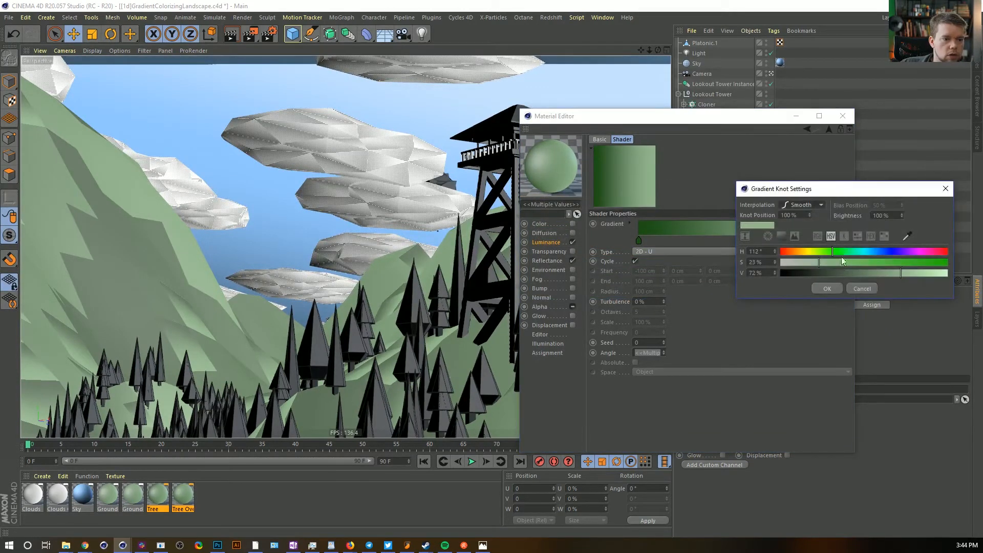
pyautogui.moveTo(858, 264); pyautogui.dragTo(928, 265)
pyautogui.click(917, 272)
pyautogui.click(838, 251)
pyautogui.click(830, 288)
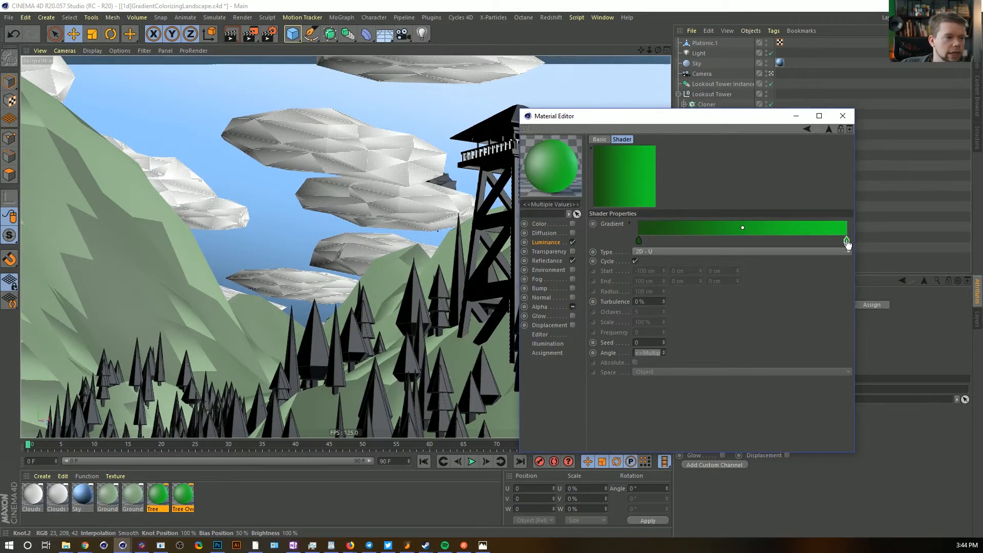
pyautogui.click(842, 117)
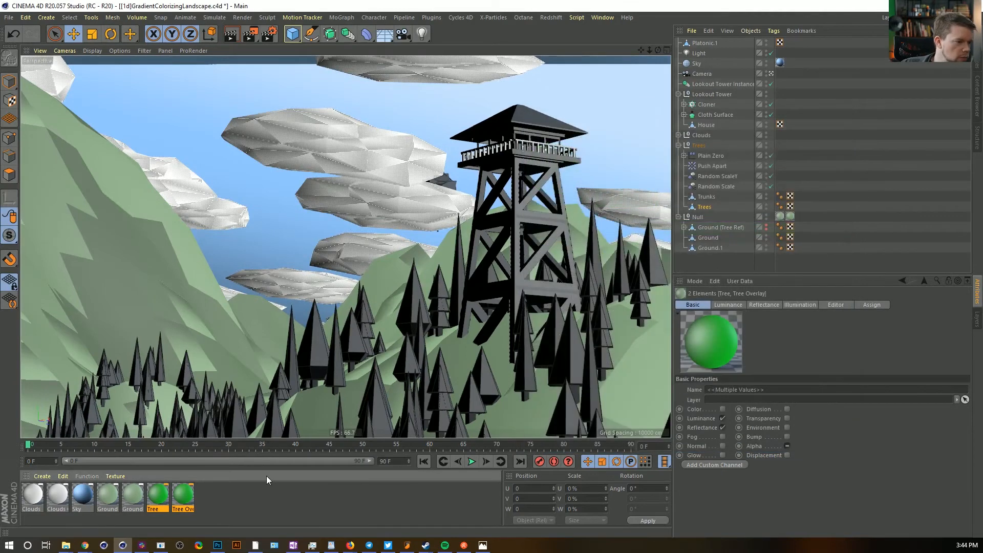
# Copy the ground's two texture tags to the Trees group and assign the Tree and Tree Overlay materials to the copies
pyautogui.click(196, 495)
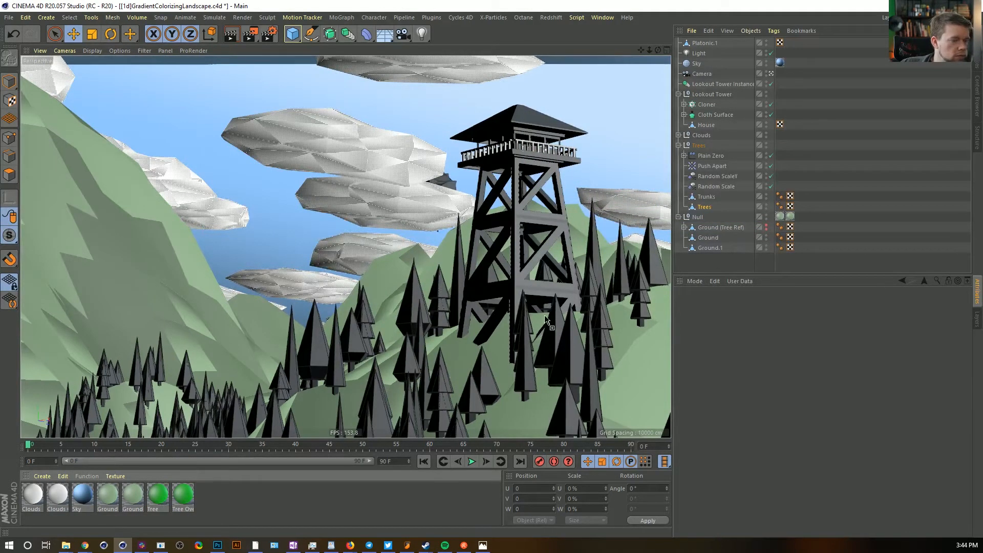
pyautogui.moveTo(721, 242); pyautogui.dragTo(777, 145)
pyautogui.click(780, 217)
pyautogui.keyDown('shift'); pyautogui.click(790, 219); pyautogui.keyUp('shift')
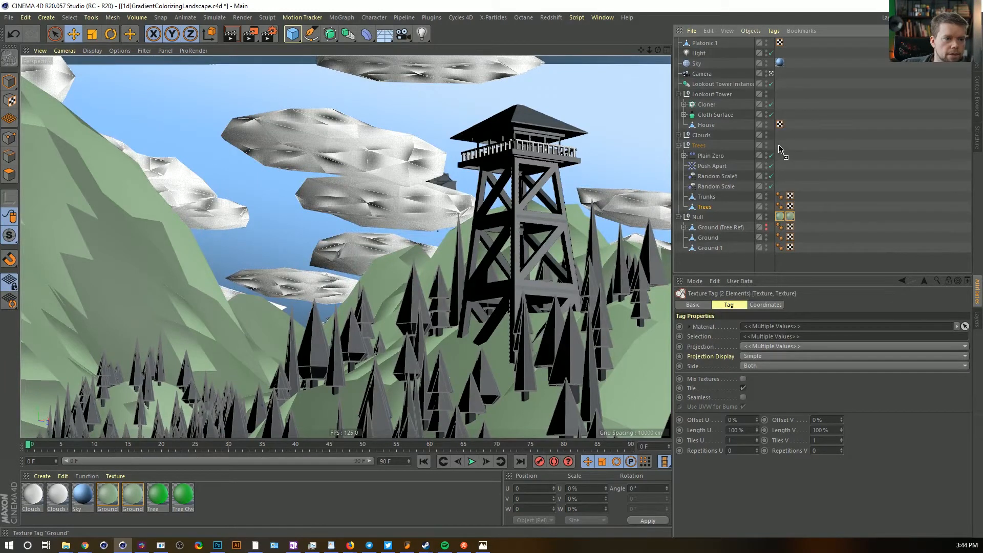
pyautogui.moveTo(159, 495); pyautogui.dragTo(789, 146)
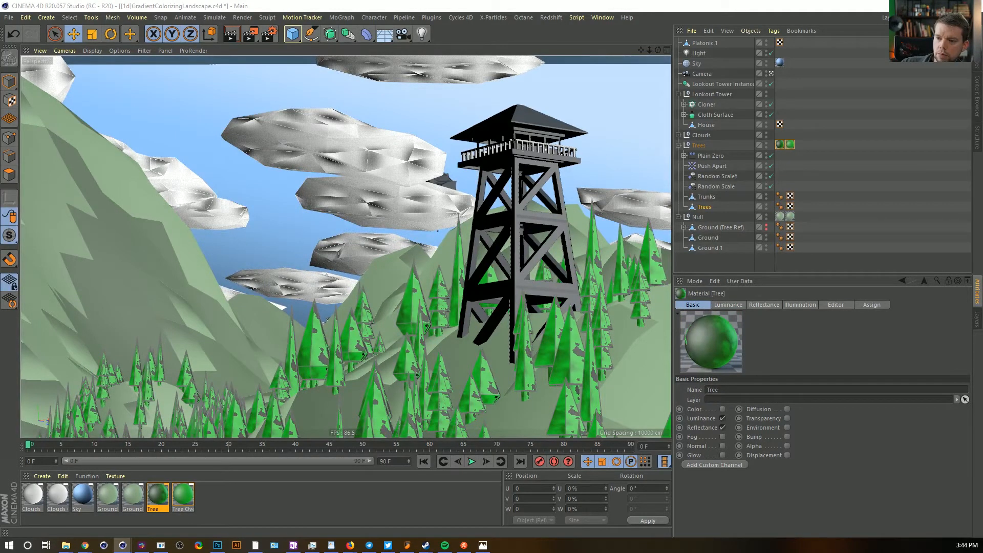
pyautogui.hotkey('ctrl', 'z')
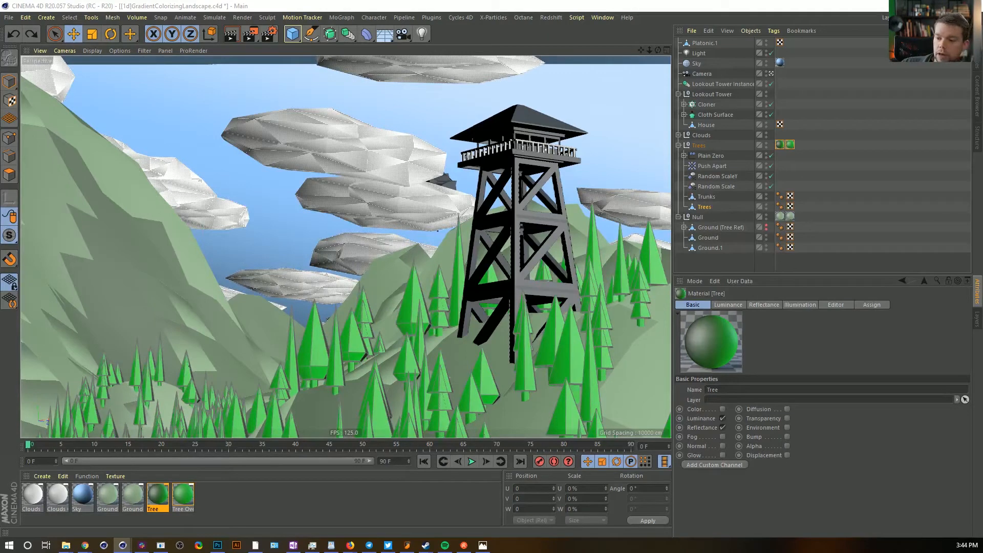
pyautogui.hotkey('ctrl', 'y')
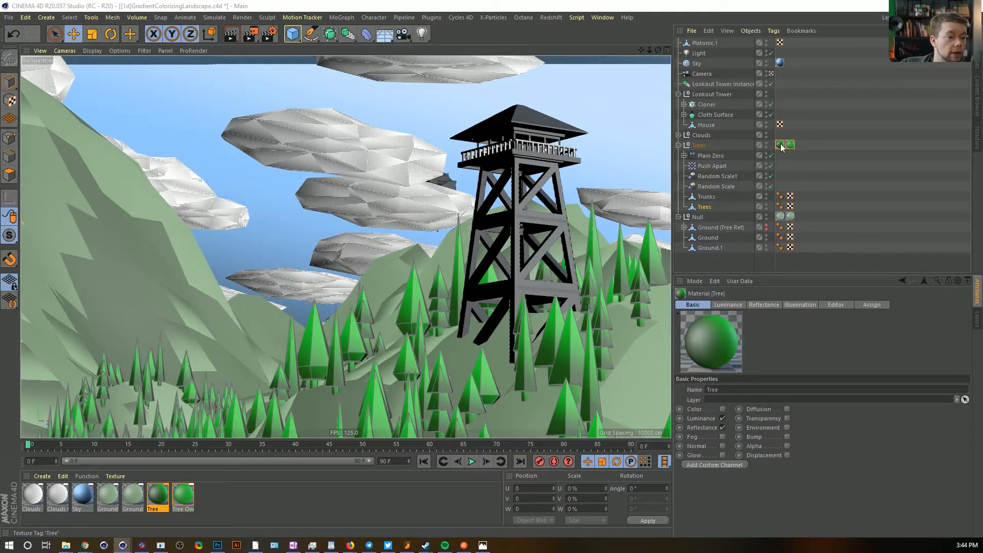
# Move the Tree Overlay texture tag from the Trees group to the Plain Zero effector
pyautogui.click(711, 197)
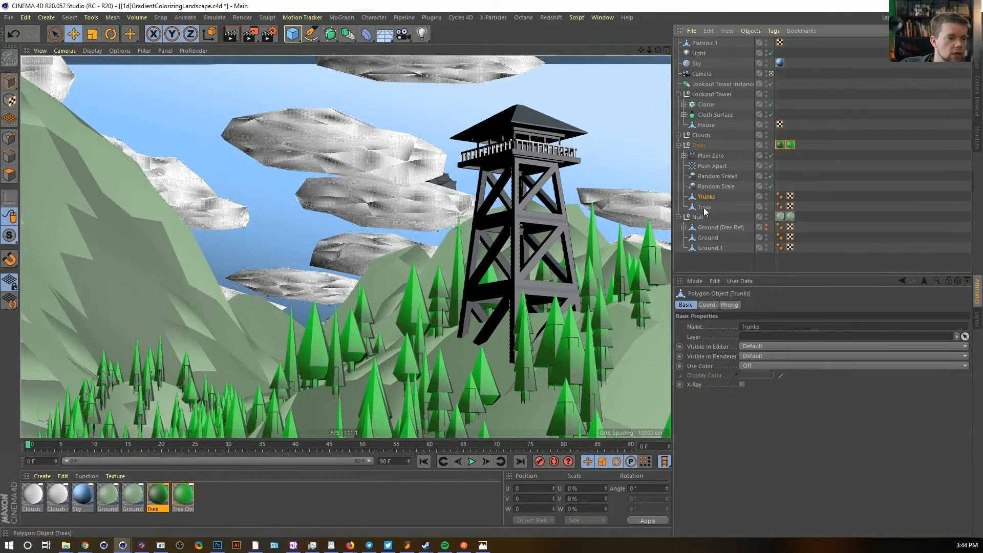
pyautogui.doubleClick(704, 206)
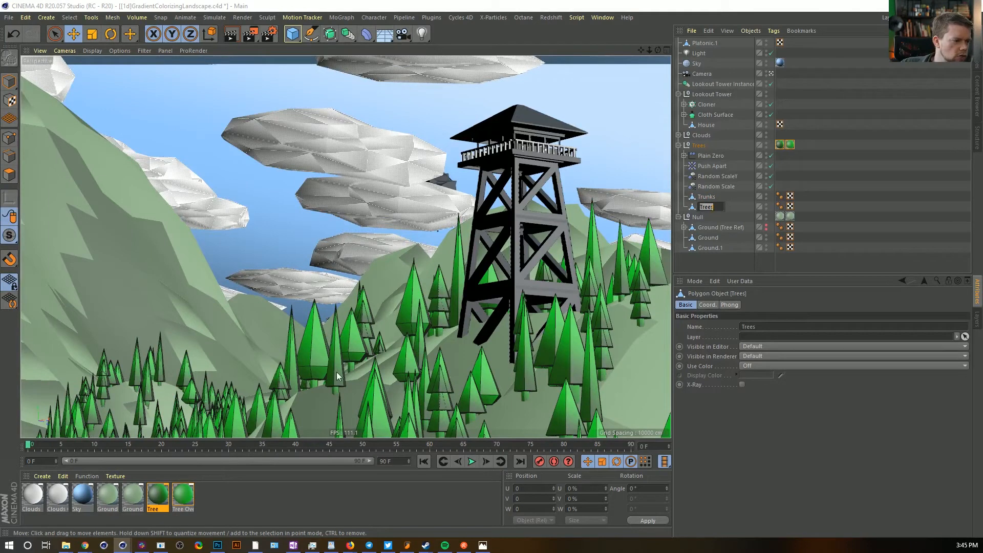
pyautogui.click(782, 148)
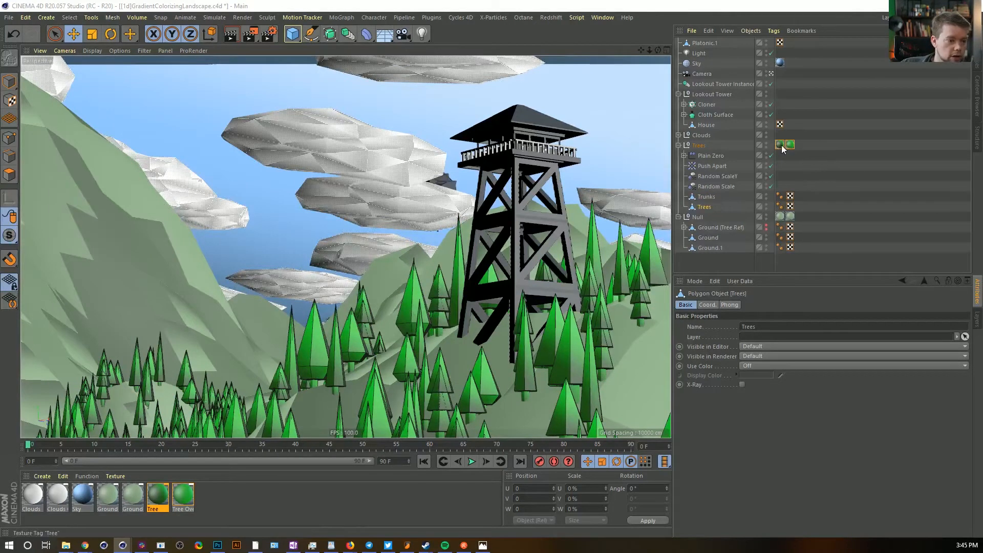
pyautogui.click(789, 145)
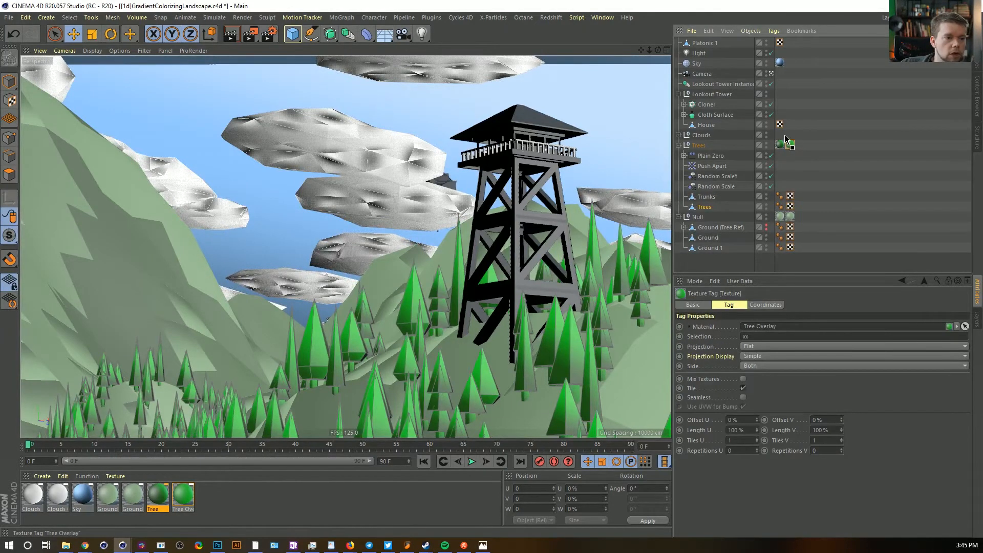
pyautogui.moveTo(785, 138); pyautogui.dragTo(781, 159)
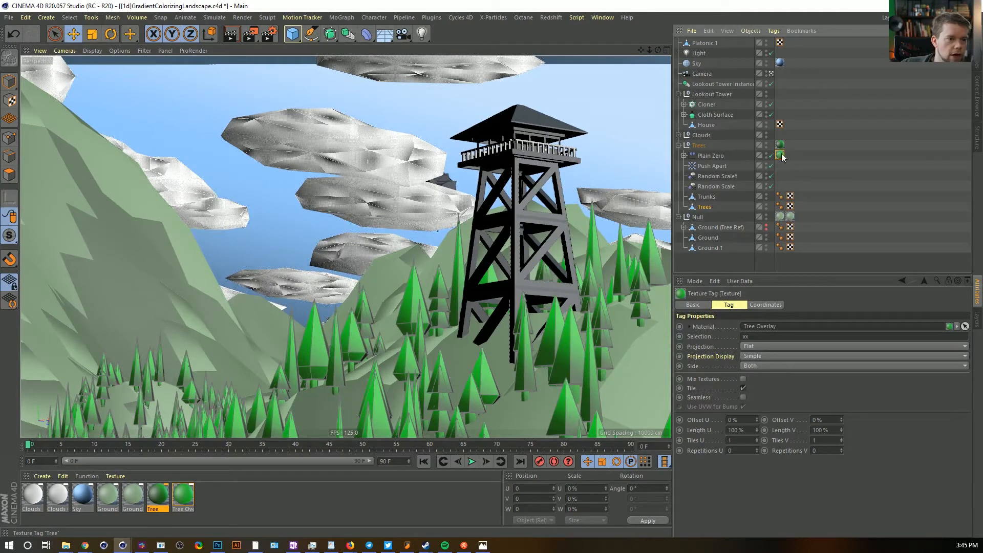
# Check the Behance reference illustration in the browser, and switch Cinema 4D to the UV editing layout
pyautogui.click(780, 145)
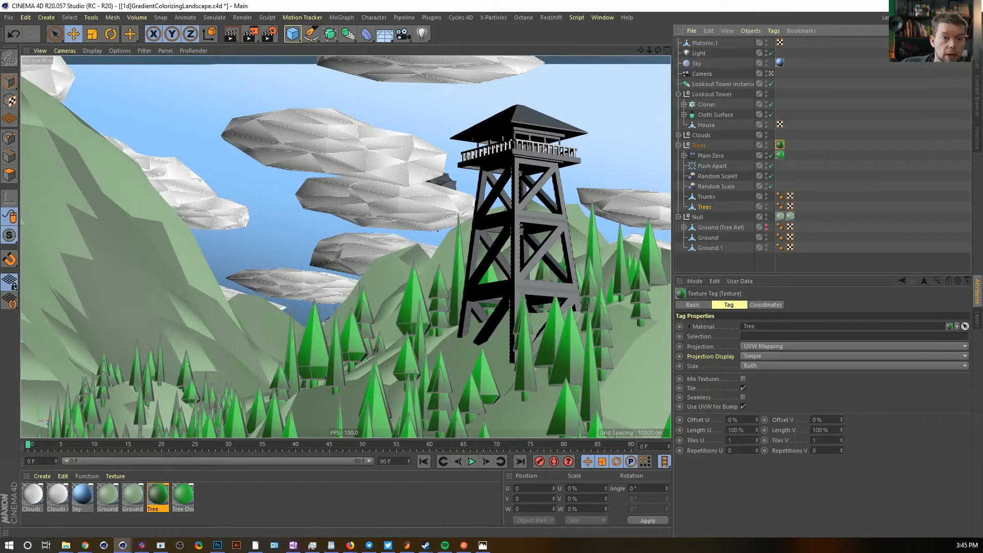
pyautogui.click(938, 18)
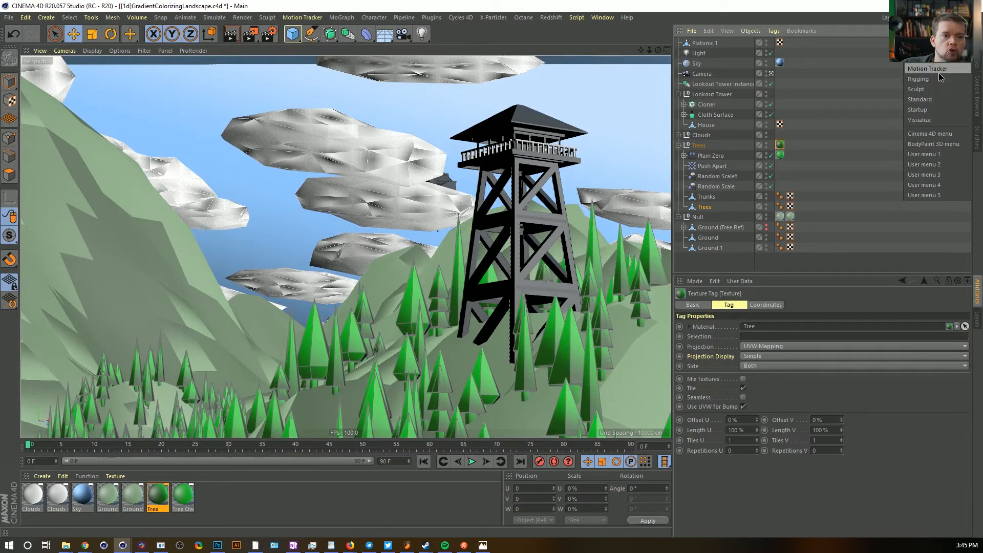
pyautogui.click(938, 17)
pyautogui.click(85, 545)
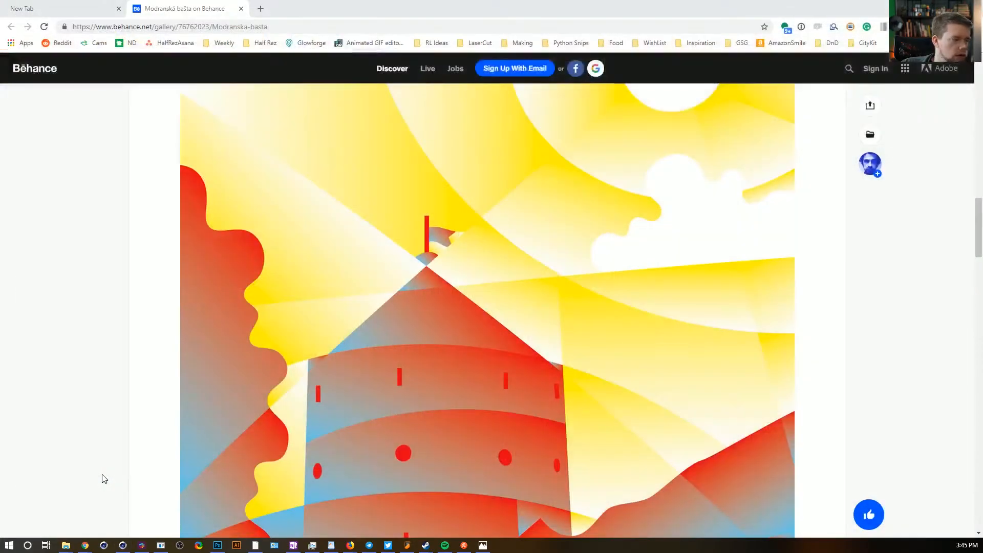
pyautogui.moveTo(666, 552); pyautogui.dragTo(522, 1)
# Select all polygons of the Trees mesh through its UVW tag and apply a Frontal projection to their UVs
pyautogui.scroll(-3, 32, 499)
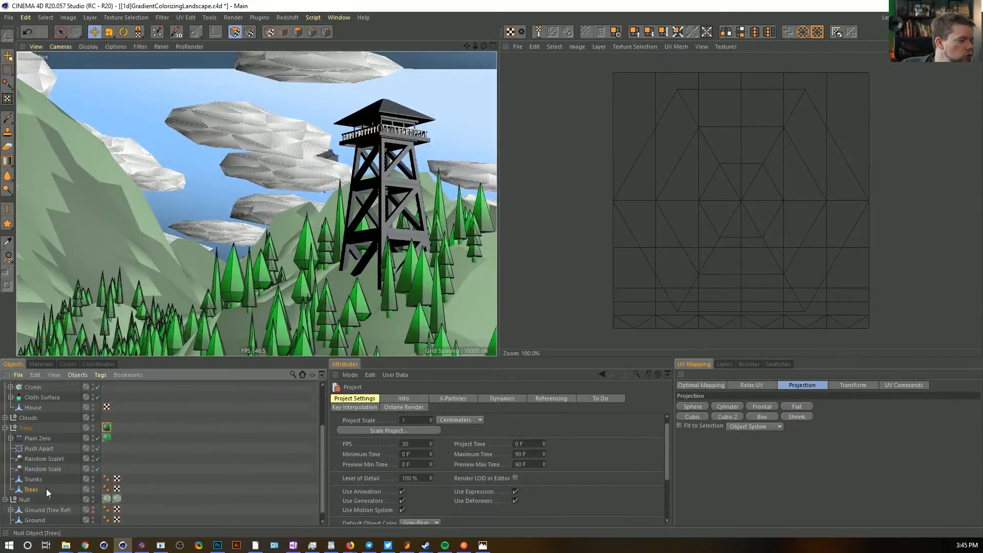
pyautogui.click(36, 479)
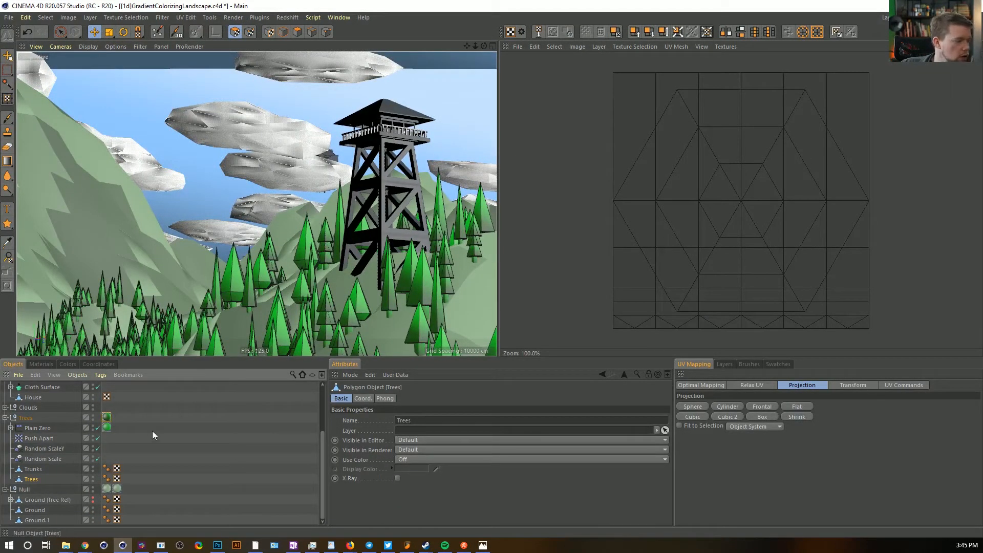
pyautogui.click(117, 478)
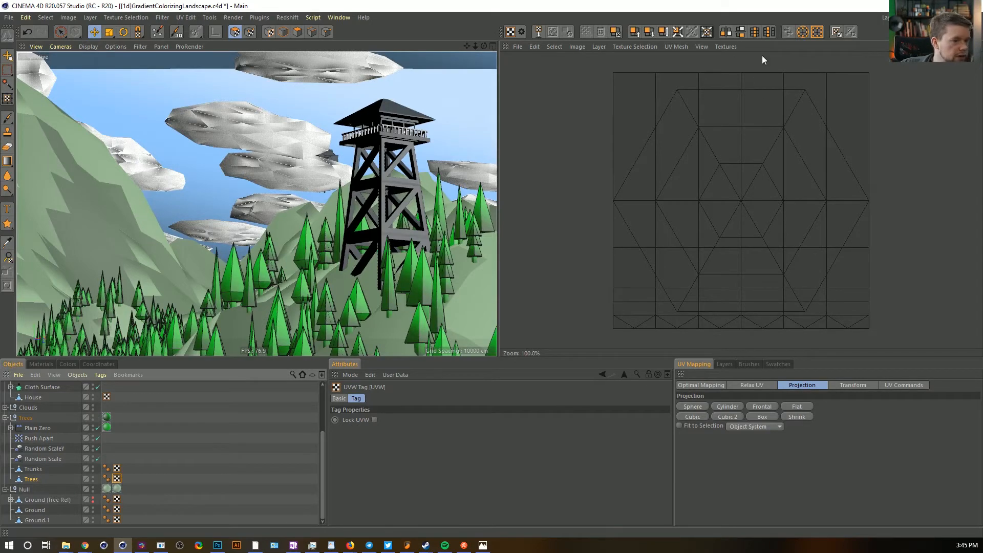
pyautogui.click(297, 32)
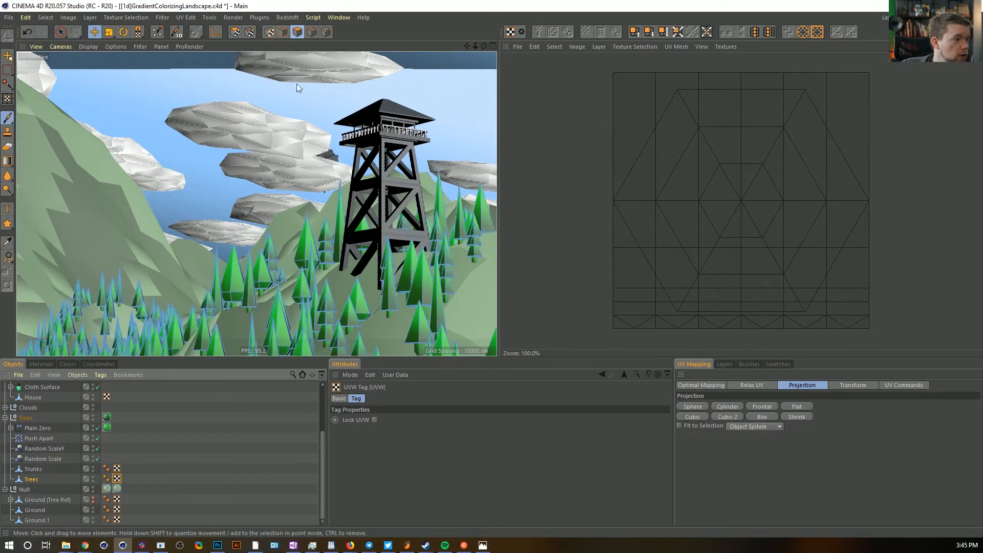
pyautogui.hotkey('ctrl', 'a')
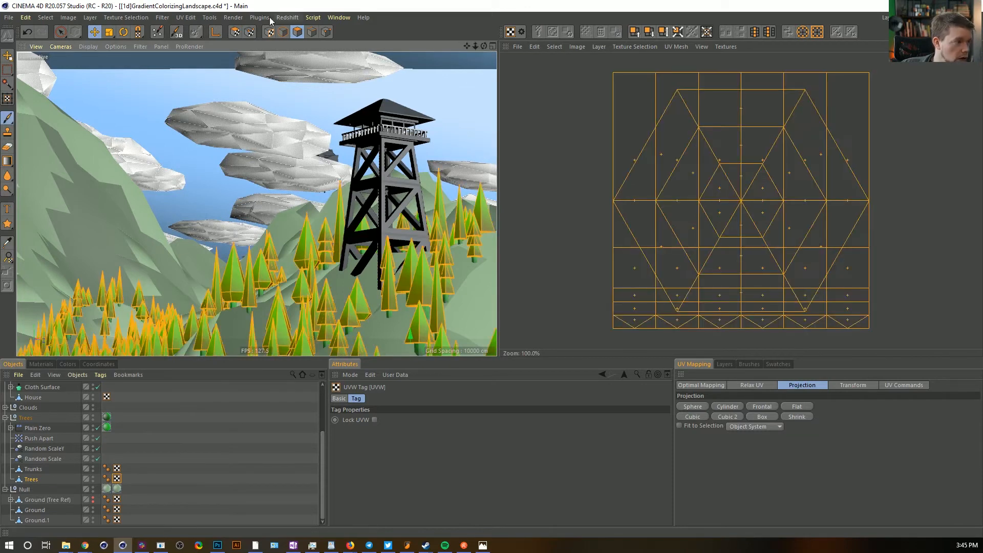
pyautogui.click(235, 32)
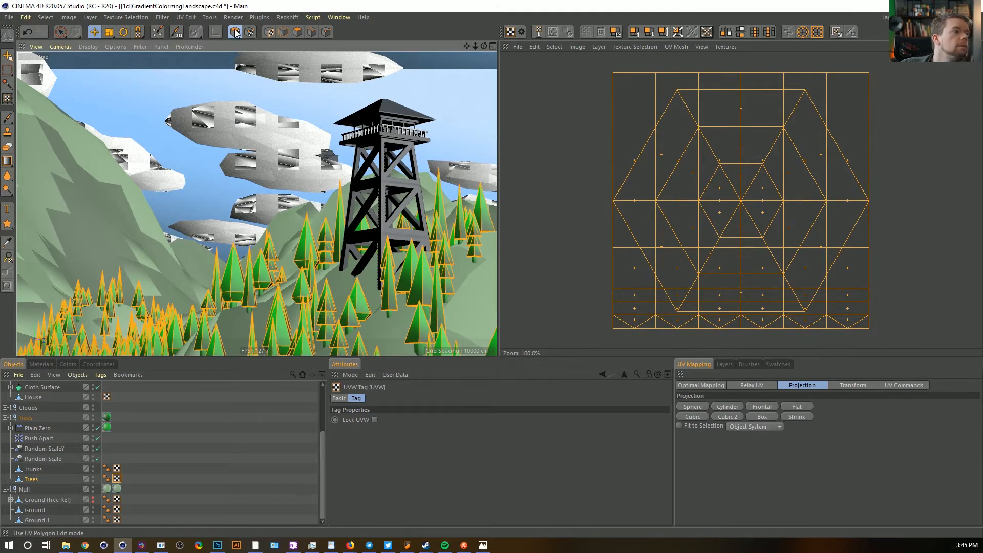
pyautogui.click(763, 406)
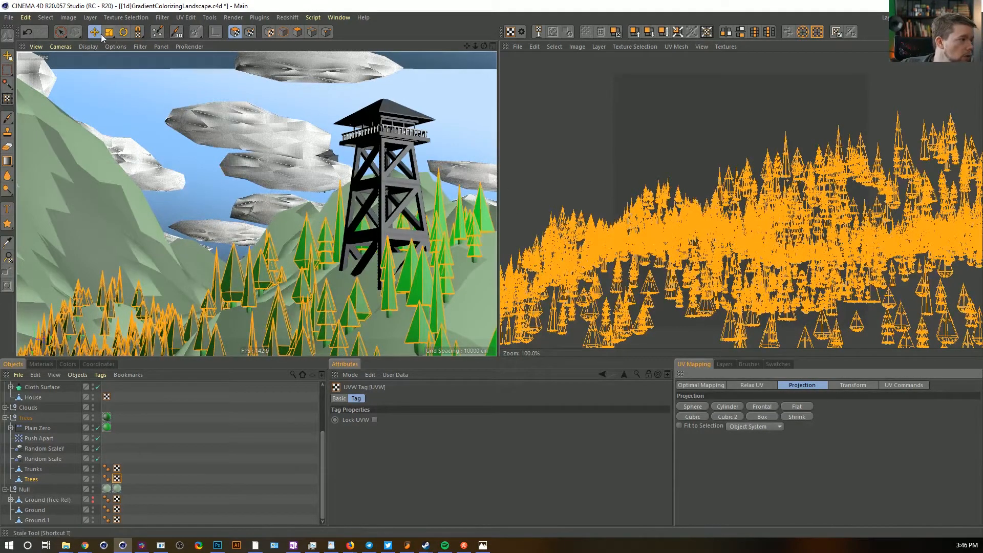
# Live-select scattered faces on trees around the tower and in the distant grove with radius 3, and move their UV polygons upward
pyautogui.click(61, 32)
pyautogui.click(446, 198)
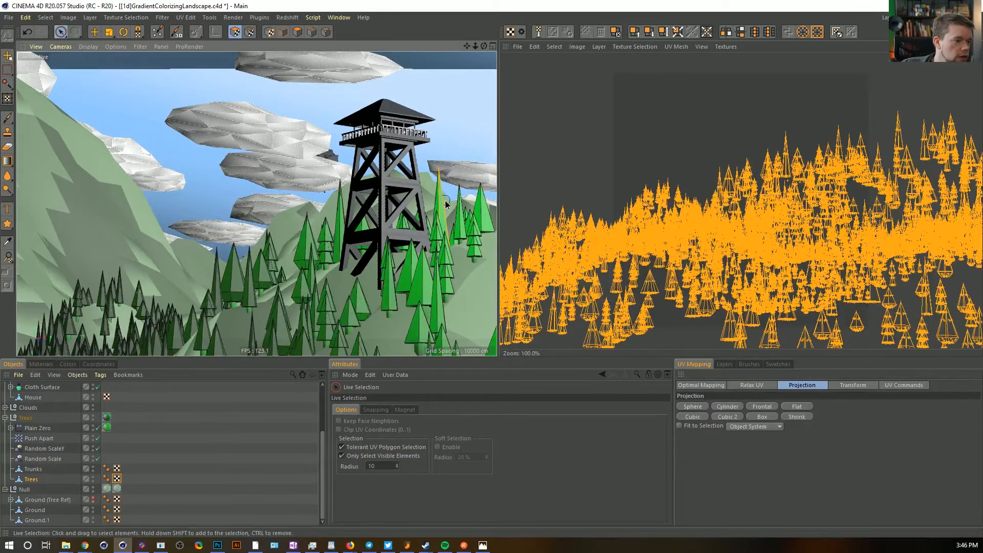
pyautogui.keyDown('shift'); pyautogui.click(481, 200); pyautogui.keyUp('shift')
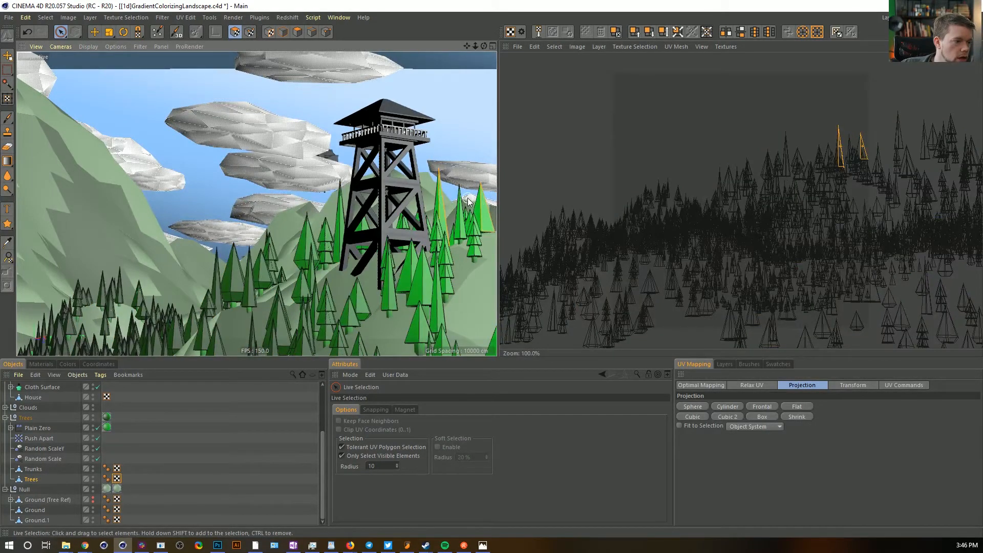
pyautogui.keyDown('shift'); pyautogui.click(464, 203); pyautogui.keyUp('shift')
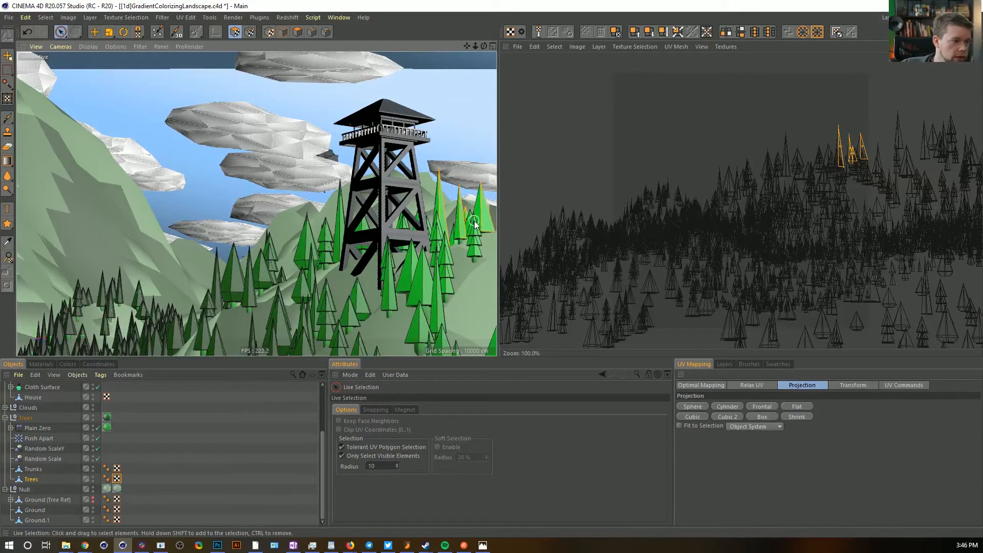
pyautogui.moveTo(438, 176)
pyautogui.keyDown('alt'); pyautogui.mouseDown(button='middle')
pyautogui.moveTo(416, 173)
pyautogui.moveTo(428, 153)
pyautogui.mouseUp(button='middle'); pyautogui.keyUp('alt')
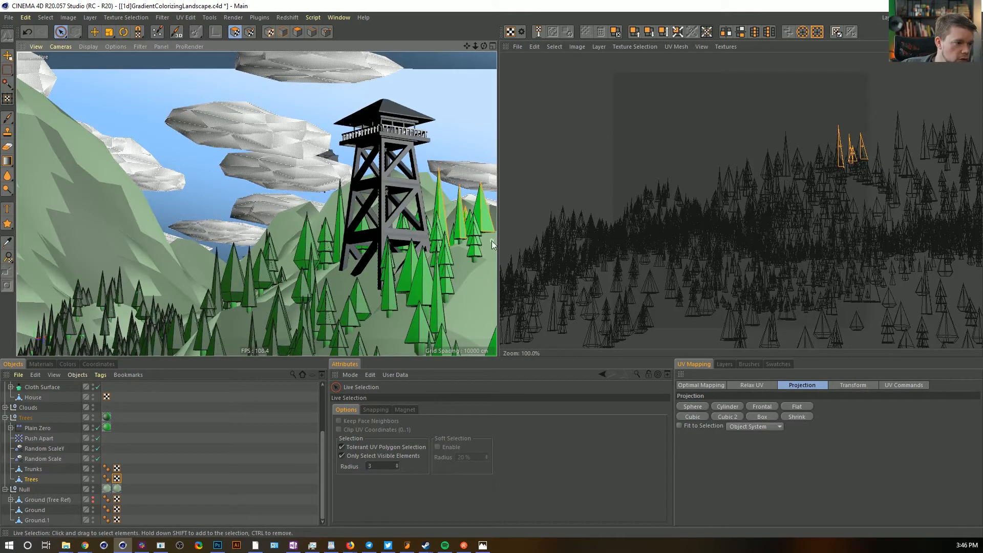
pyautogui.keyDown('shift'); pyautogui.moveTo(479, 250); pyautogui.dragTo(474, 232); pyautogui.keyUp('shift')
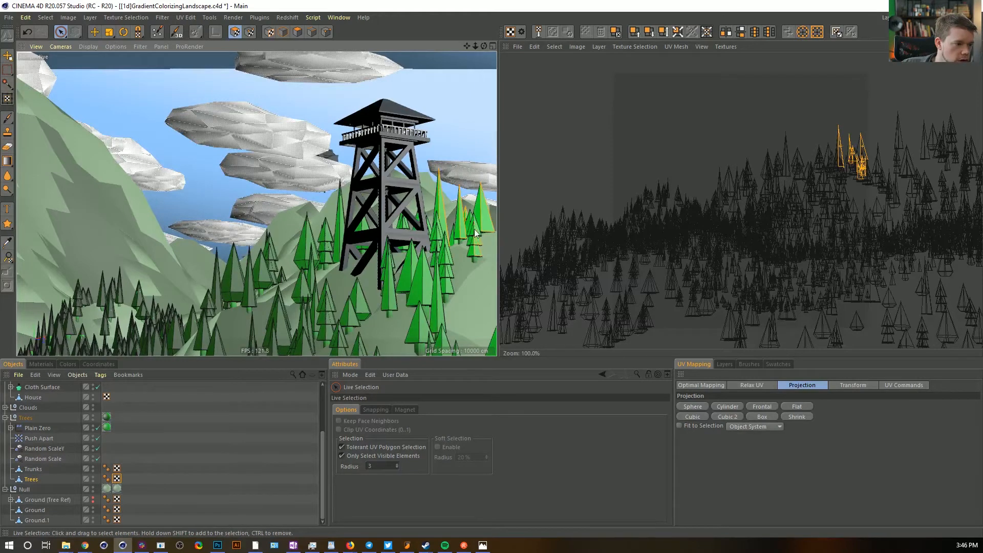
pyautogui.keyDown('shift'); pyautogui.moveTo(452, 256); pyautogui.dragTo(456, 273); pyautogui.keyUp('shift')
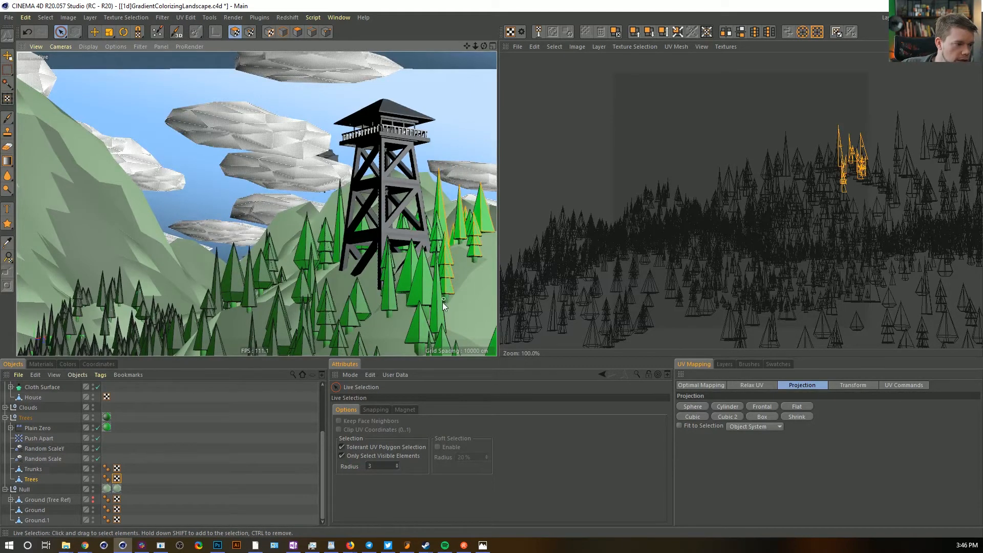
pyautogui.moveTo(443, 314)
pyautogui.keyDown('shift'); pyautogui.mouseDown()
pyautogui.moveTo(412, 251)
pyautogui.moveTo(398, 296)
pyautogui.moveTo(370, 303)
pyautogui.moveTo(353, 226)
pyautogui.moveTo(340, 220)
pyautogui.moveTo(330, 259)
pyautogui.moveTo(313, 243)
pyautogui.moveTo(275, 255)
pyautogui.moveTo(277, 279)
pyautogui.moveTo(265, 274)
pyautogui.moveTo(258, 304)
pyautogui.mouseUp(); pyautogui.keyUp('shift')
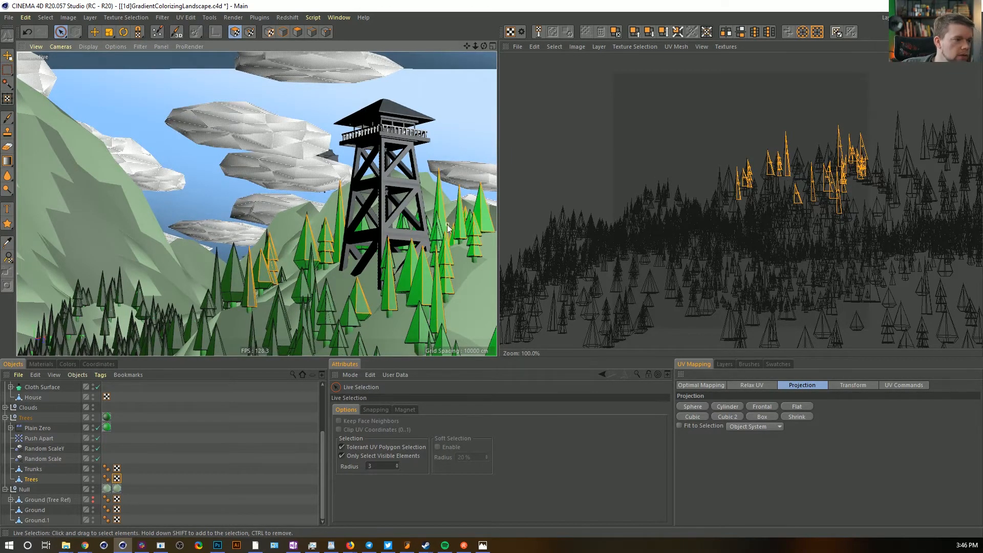
pyautogui.moveTo(440, 231)
pyautogui.keyDown('shift'); pyautogui.mouseDown()
pyautogui.moveTo(440, 244)
pyautogui.moveTo(423, 227)
pyautogui.mouseUp(); pyautogui.keyUp('shift')
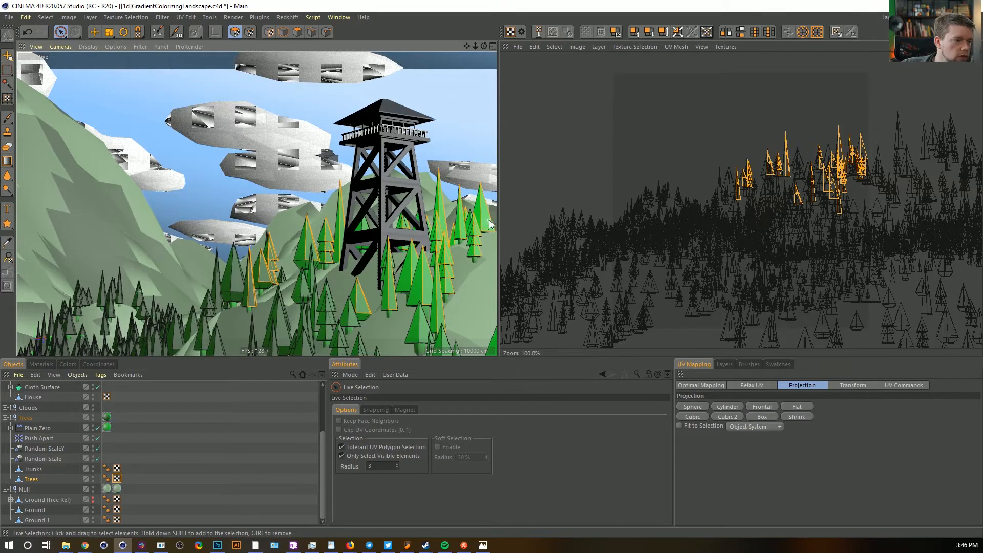
pyautogui.keyDown('shift'); pyautogui.moveTo(421, 325); pyautogui.dragTo(462, 350); pyautogui.keyUp('shift')
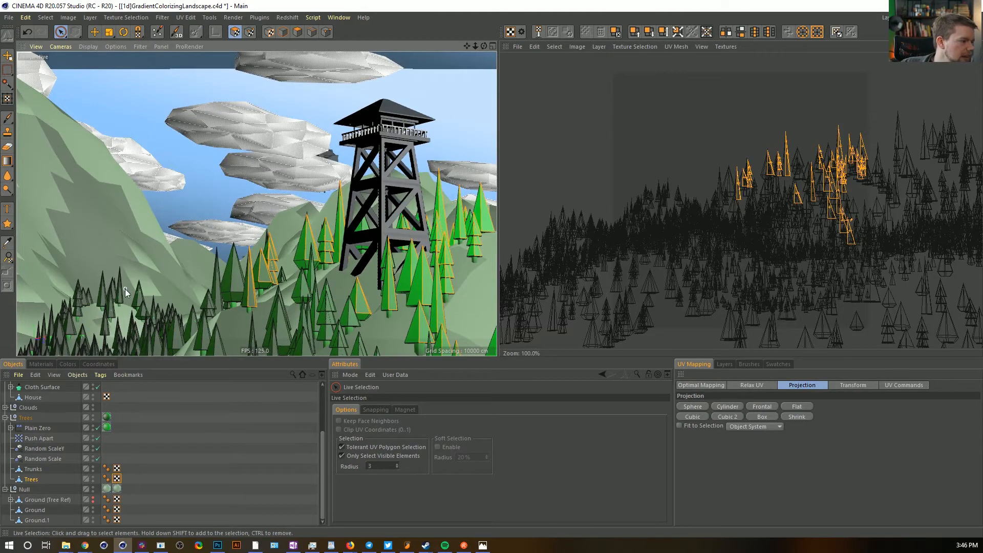
pyautogui.keyDown('shift'); pyautogui.moveTo(127, 295); pyautogui.dragTo(147, 309); pyautogui.keyUp('shift')
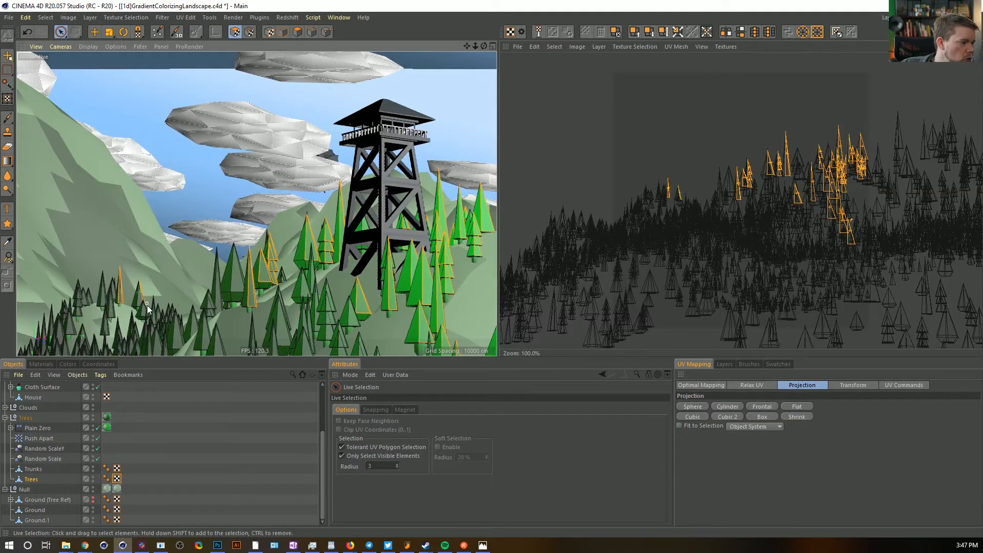
pyautogui.keyDown('shift'); pyautogui.moveTo(157, 312); pyautogui.dragTo(165, 313); pyautogui.keyUp('shift')
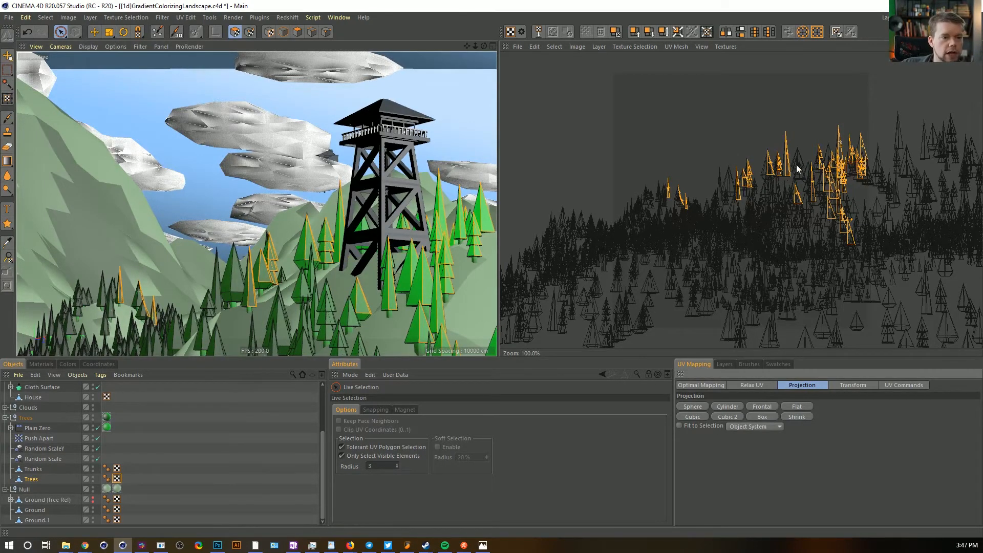
pyautogui.click(94, 31)
pyautogui.moveTo(830, 207); pyautogui.dragTo(827, 150)
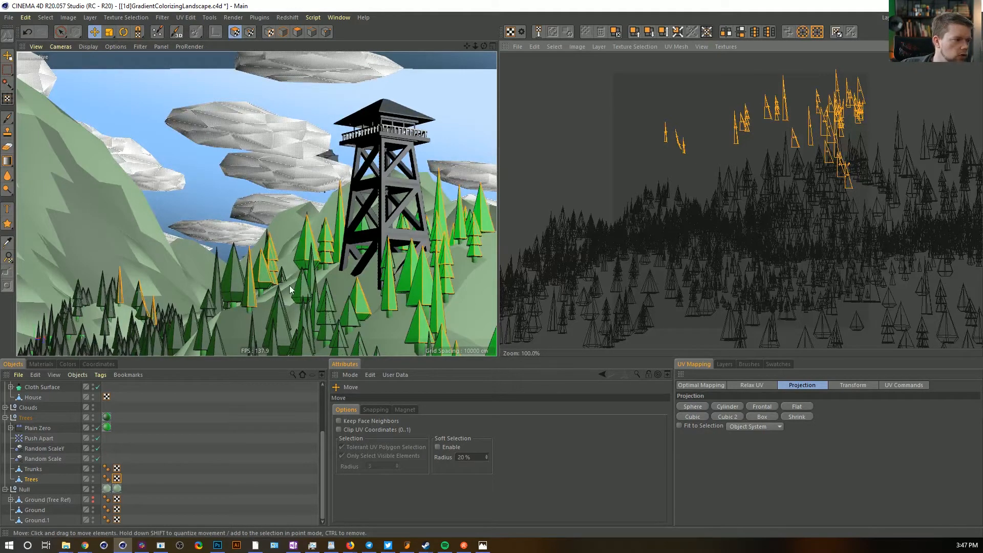
# Select different side faces on the trees around the tower and move their UV polygons left and slightly down
pyautogui.click(60, 31)
pyautogui.click(403, 281)
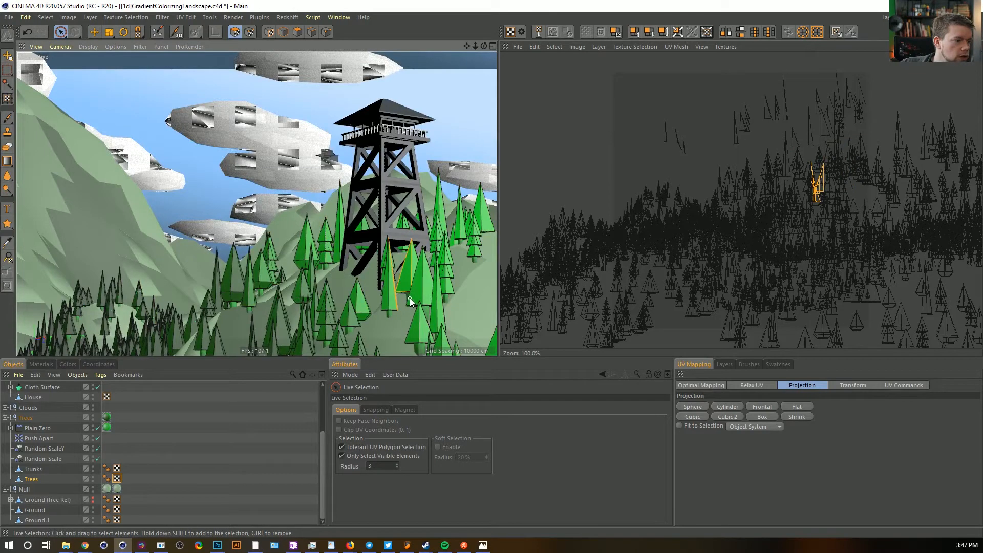
pyautogui.keyDown('shift'); pyautogui.click(410, 330); pyautogui.keyUp('shift')
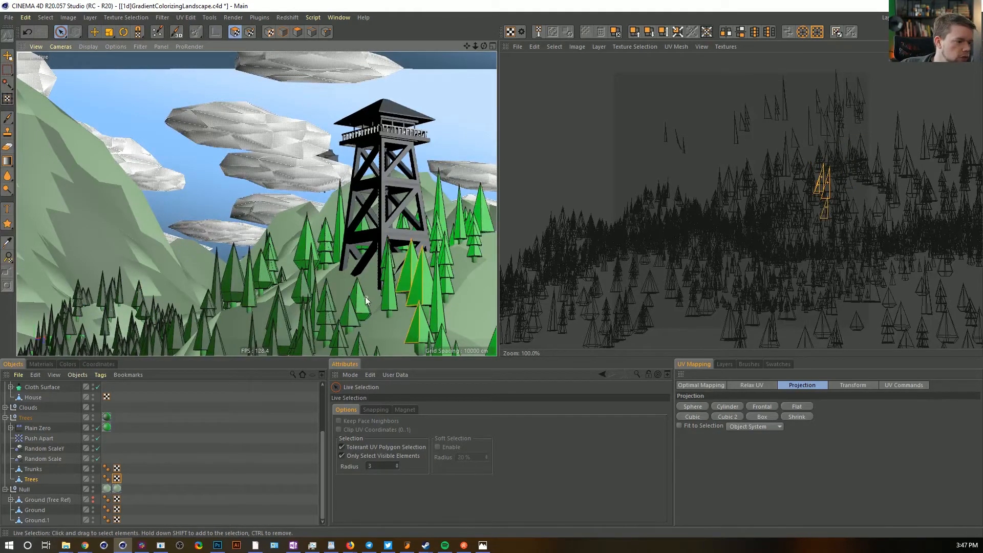
pyautogui.keyDown('shift'); pyautogui.click(351, 296); pyautogui.keyUp('shift')
pyautogui.keyDown('shift'); pyautogui.click(304, 240); pyautogui.keyUp('shift')
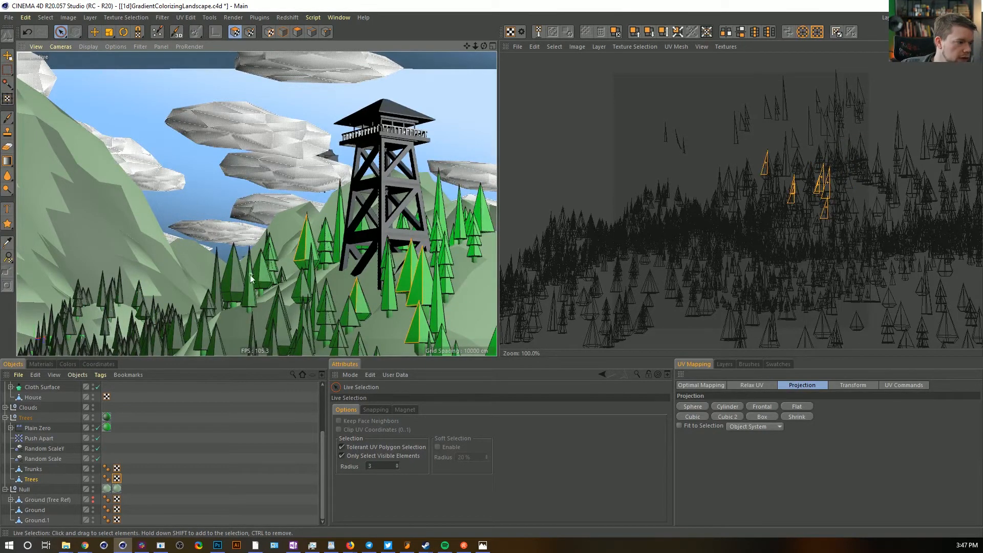
pyautogui.keyDown('shift'); pyautogui.click(233, 268); pyautogui.keyUp('shift')
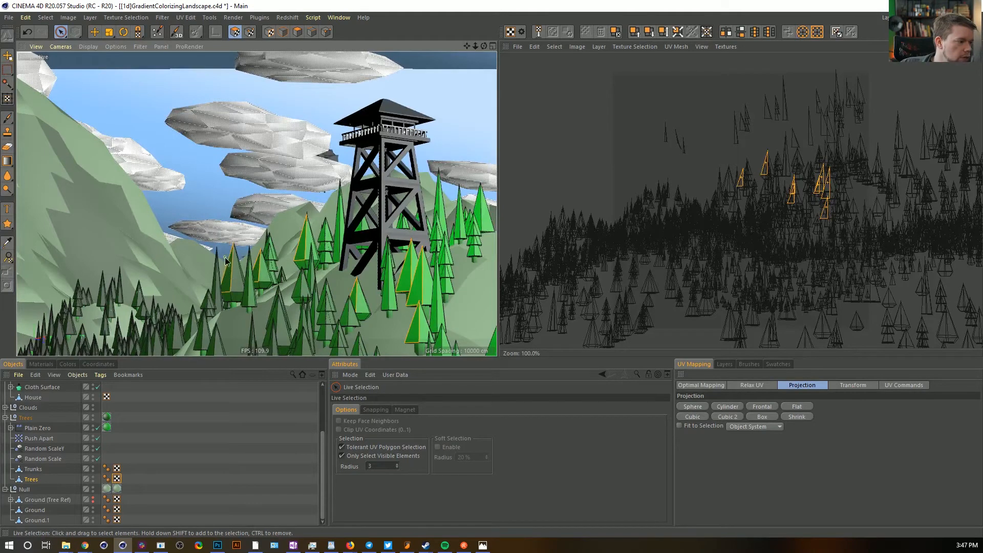
pyautogui.keyDown('shift'); pyautogui.click(457, 221); pyautogui.keyUp('shift')
pyautogui.keyDown('shift'); pyautogui.click(435, 203); pyautogui.keyUp('shift')
pyautogui.keyDown('shift'); pyautogui.click(478, 208); pyautogui.keyUp('shift')
pyautogui.press('e')
pyautogui.moveTo(825, 185); pyautogui.dragTo(773, 196)
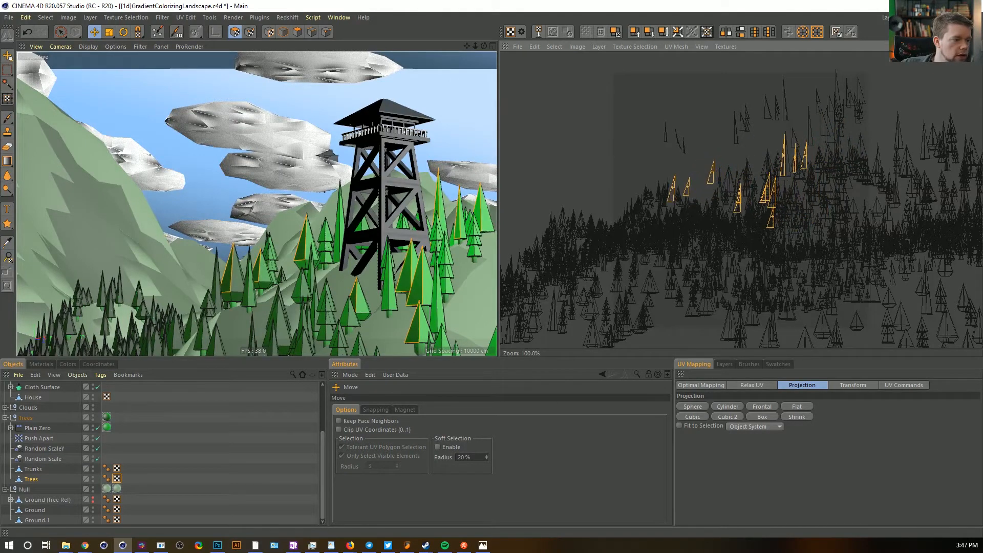
# Select faces on the tall trees beside the tower and the wide tree farther left, and move their UV polygons down-left
pyautogui.click(335, 214)
pyautogui.click(62, 34)
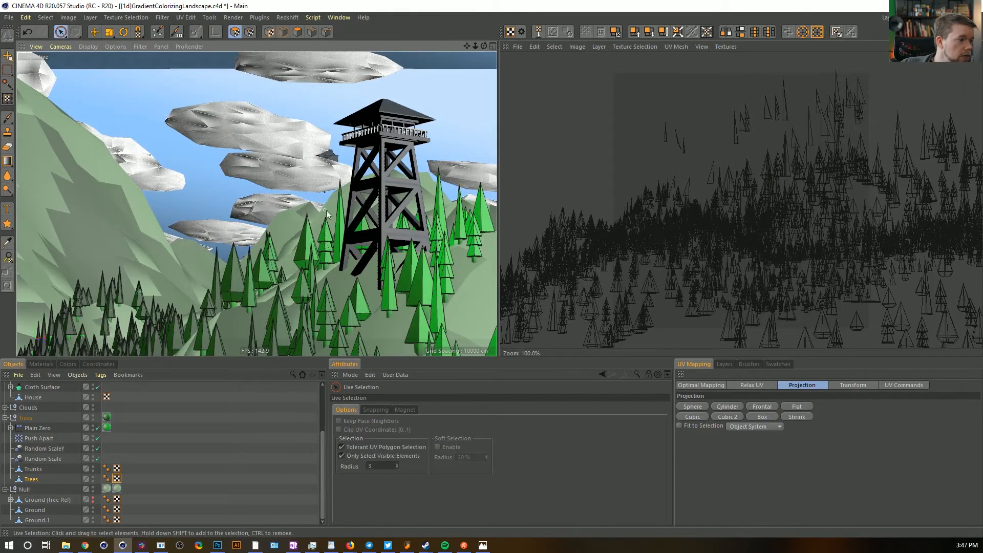
pyautogui.click(332, 256)
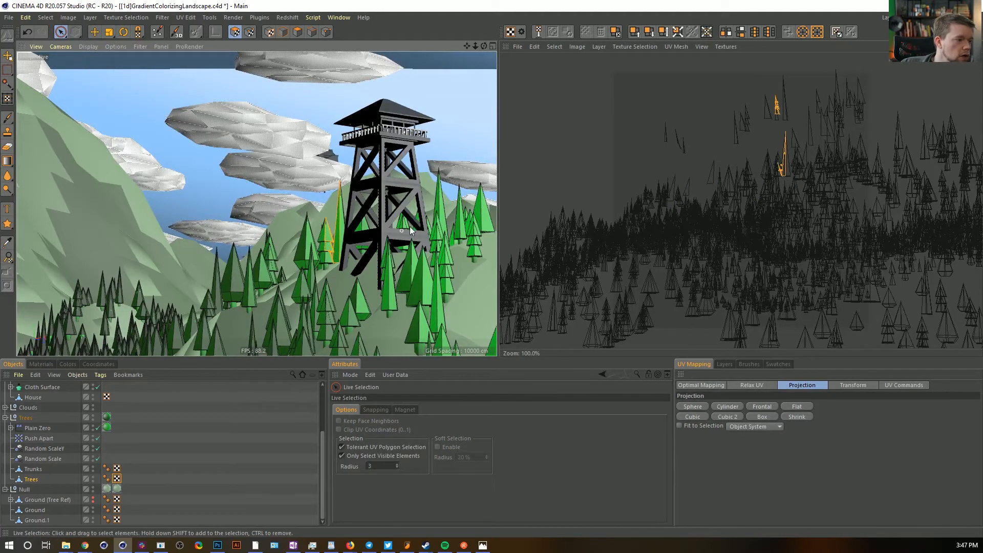
pyautogui.keyDown('shift'); pyautogui.click(438, 226); pyautogui.keyUp('shift')
pyautogui.click(436, 207)
pyautogui.keyDown('shift'); pyautogui.click(337, 225); pyautogui.keyUp('shift')
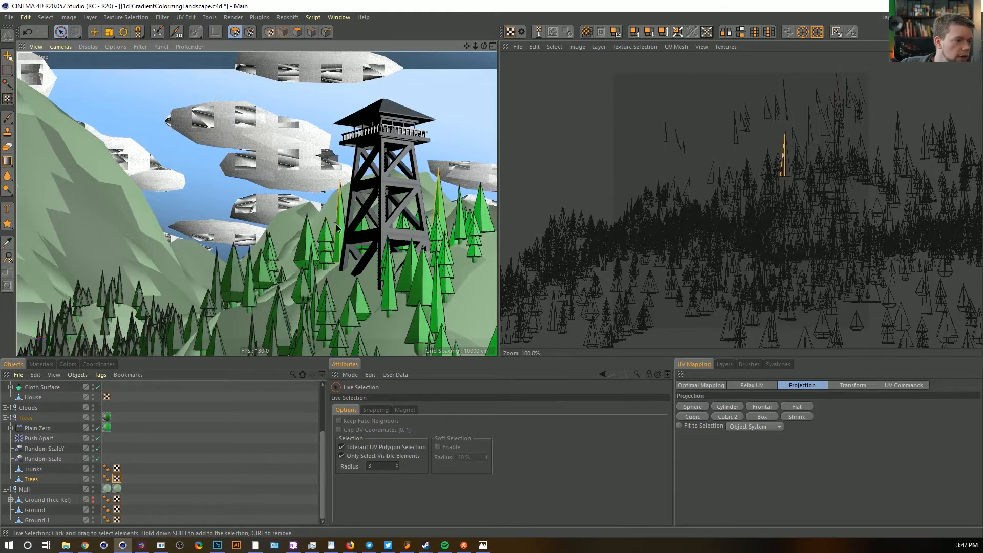
pyautogui.keyDown('shift'); pyautogui.click(225, 276); pyautogui.keyUp('shift')
pyautogui.press('e')
pyautogui.moveTo(723, 195); pyautogui.dragTo(703, 243)
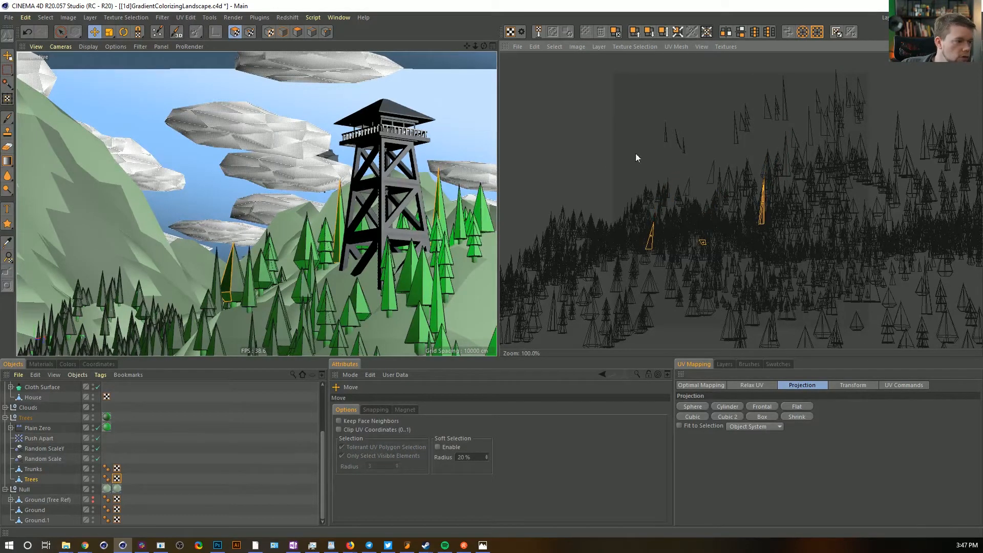
# Select scattered faces on the small trees in the distant left grove and move their UV polygons up and to the right
pyautogui.click(478, 214)
pyautogui.click(60, 32)
pyautogui.click(191, 293)
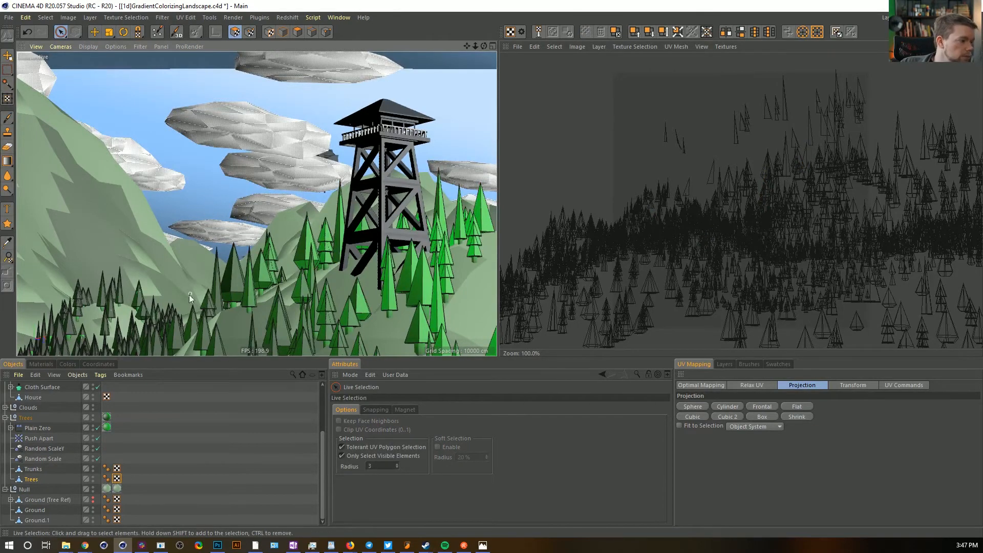
pyautogui.keyDown('shift'); pyautogui.click(107, 295); pyautogui.keyUp('shift')
pyautogui.keyDown('shift'); pyautogui.click(75, 293); pyautogui.keyUp('shift')
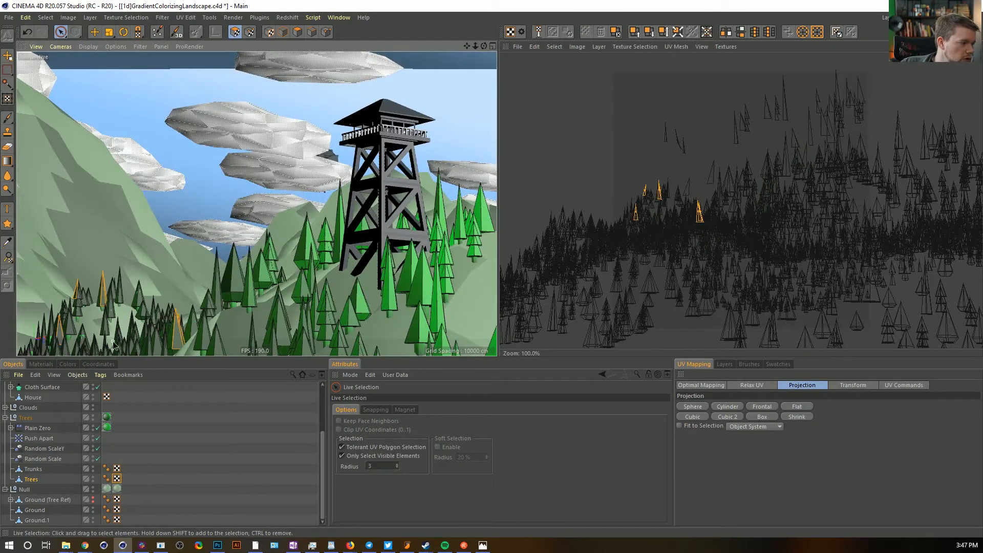
pyautogui.keyDown('shift'); pyautogui.click(147, 337); pyautogui.keyUp('shift')
pyautogui.keyDown('shift'); pyautogui.click(131, 342); pyautogui.keyUp('shift')
pyautogui.keyDown('shift'); pyautogui.click(97, 348); pyautogui.keyUp('shift')
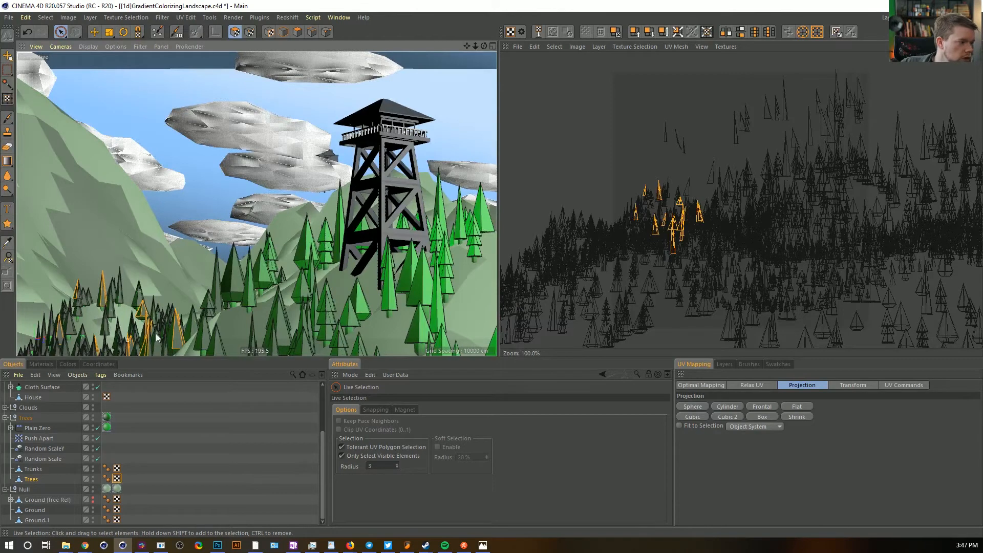
pyautogui.press('e')
pyautogui.moveTo(691, 201); pyautogui.dragTo(766, 152)
# Live-select single faces on trees on both sides of the tower's base and move their UV polygons down-left
pyautogui.click(60, 32)
pyautogui.click(285, 249)
pyautogui.click(330, 233)
pyautogui.keyDown('shift'); pyautogui.click(353, 301); pyautogui.keyUp('shift')
pyautogui.keyDown('shift'); pyautogui.click(418, 289); pyautogui.keyUp('shift')
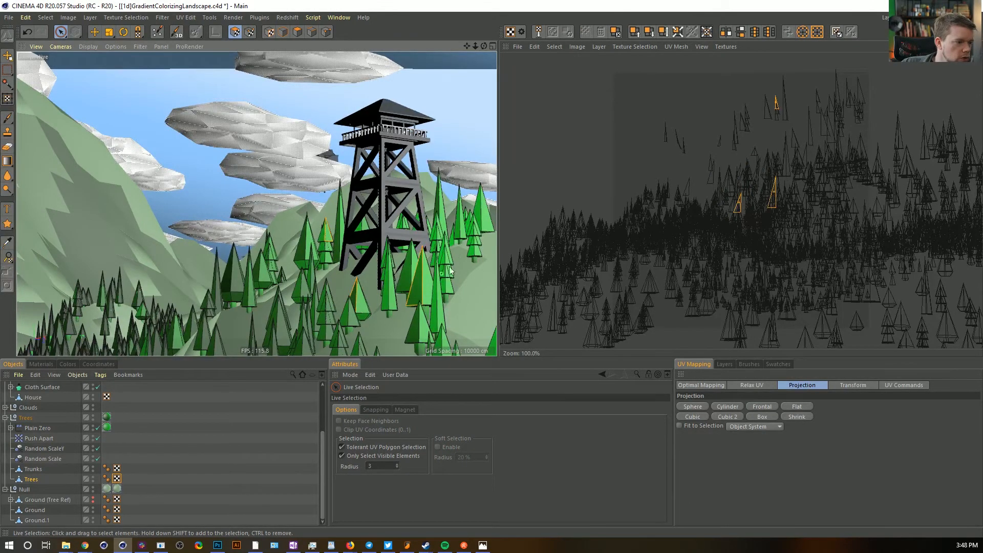
pyautogui.keyDown('shift'); pyautogui.click(452, 252); pyautogui.keyUp('shift')
pyautogui.keyDown('shift'); pyautogui.click(437, 310); pyautogui.keyUp('shift')
pyautogui.keyDown('shift'); pyautogui.click(415, 323); pyautogui.keyUp('shift')
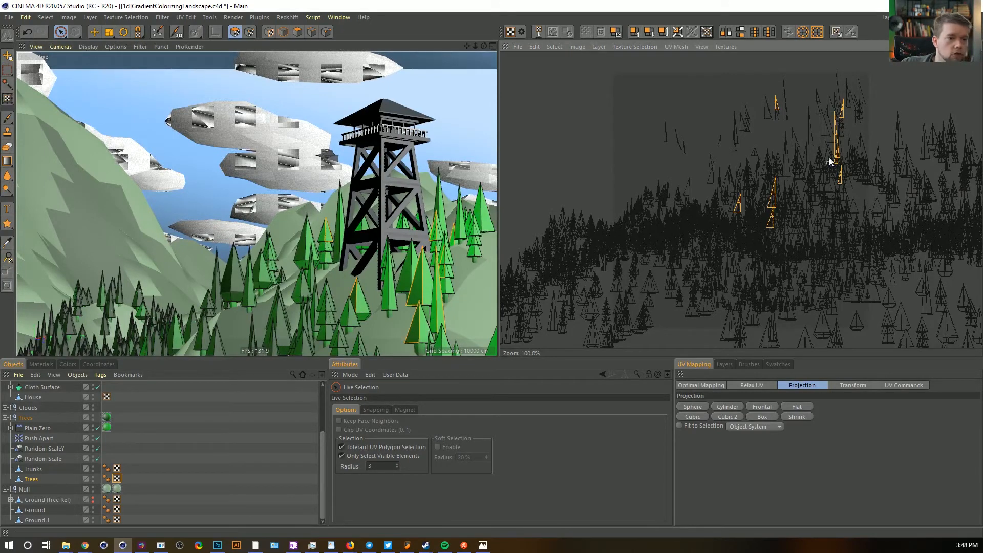
pyautogui.moveTo(834, 144)
pyautogui.mouseDown()
pyautogui.moveTo(810, 179)
pyautogui.moveTo(825, 152)
pyautogui.moveTo(804, 156)
pyautogui.moveTo(812, 164)
pyautogui.moveTo(794, 174)
pyautogui.mouseUp()
pyautogui.hotkey('ctrl', 'z')
pyautogui.press('e')
pyautogui.press('space')
pyautogui.press('space')
pyautogui.press('space')
# Select faces on the wide tree left of the tower and small distant-left trees, excluding the tower's right side, and move their UVs up-right
pyautogui.click(486, 217)
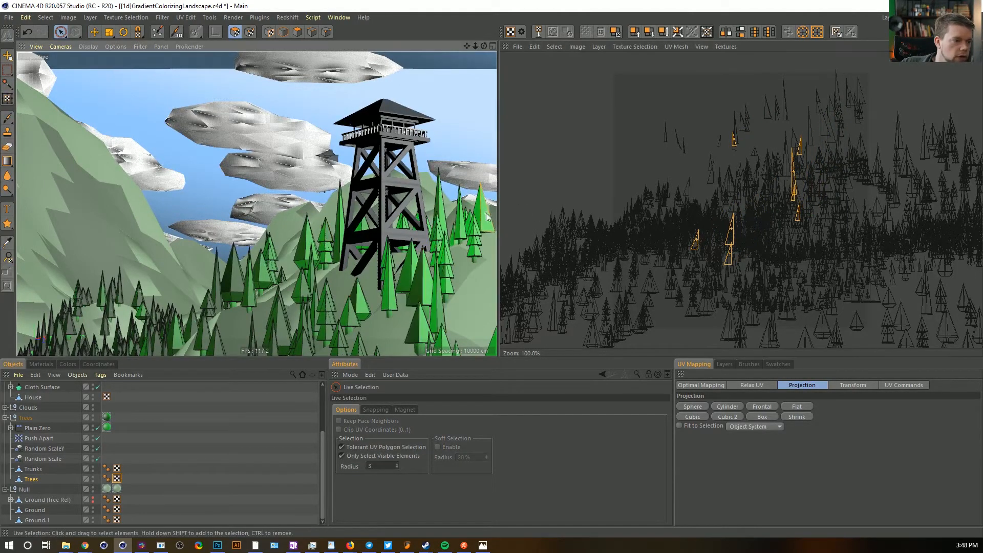
pyautogui.keyDown('shift'); pyautogui.click(443, 240); pyautogui.keyUp('shift')
pyautogui.keyDown('shift'); pyautogui.click(236, 272); pyautogui.keyUp('shift')
pyautogui.keyDown('shift'); pyautogui.click(52, 340); pyautogui.keyUp('shift')
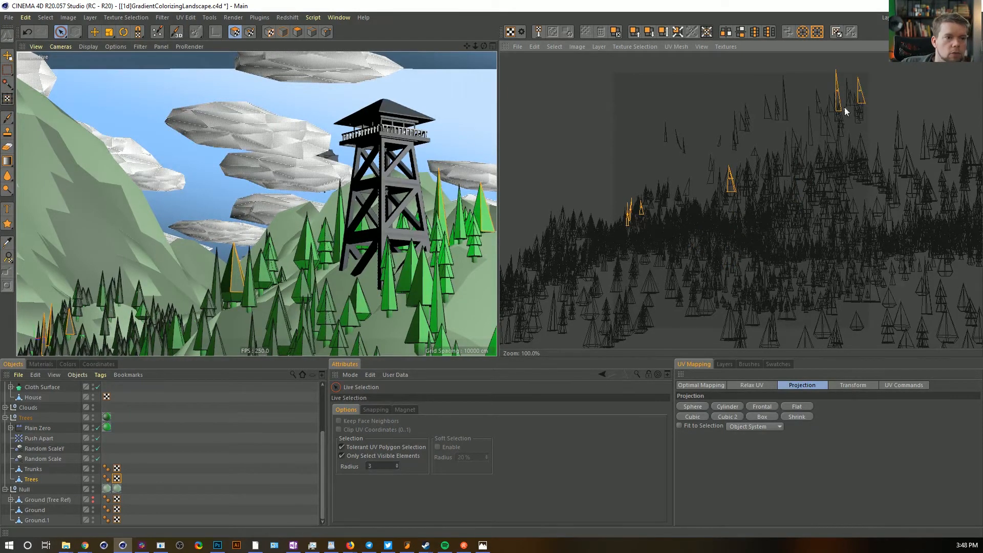
pyautogui.keyDown('ctrl'); pyautogui.moveTo(863, 95); pyautogui.dragTo(844, 100); pyautogui.keyUp('ctrl')
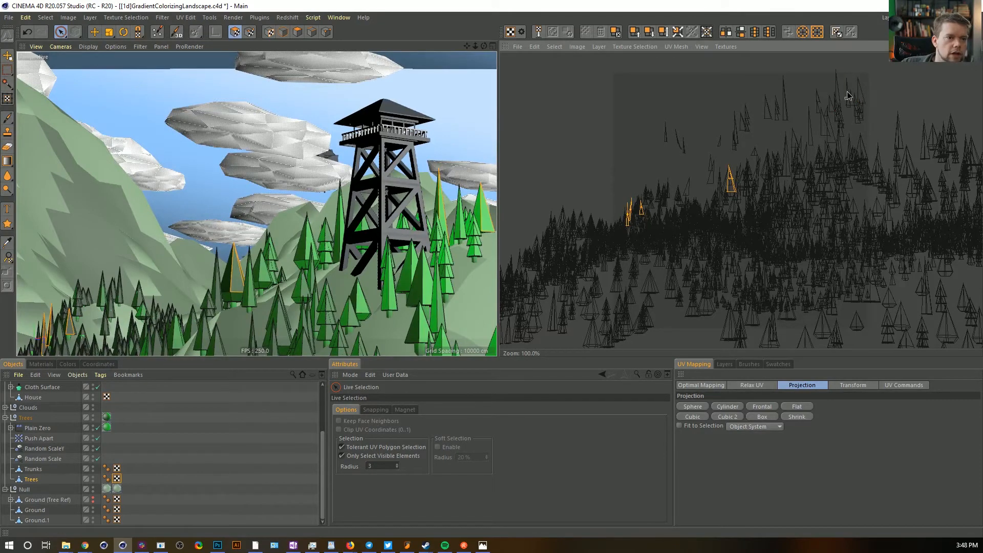
pyautogui.press('e')
pyautogui.moveTo(735, 187); pyautogui.dragTo(800, 143)
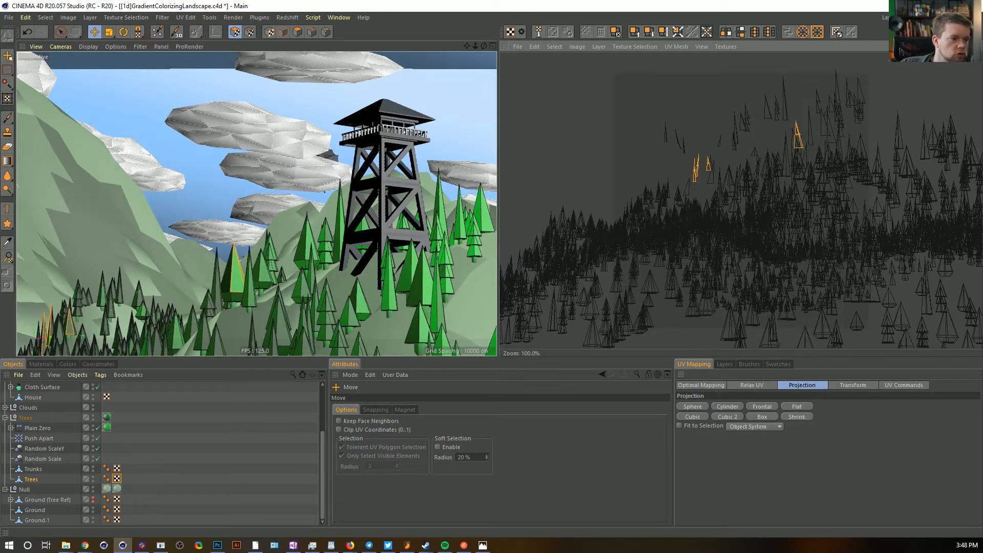
# Shift a UV cluster near the map's left edge to the right, and move several clusters of the distant left trees up-right
pyautogui.click(569, 228)
pyautogui.moveTo(540, 277); pyautogui.dragTo(574, 279)
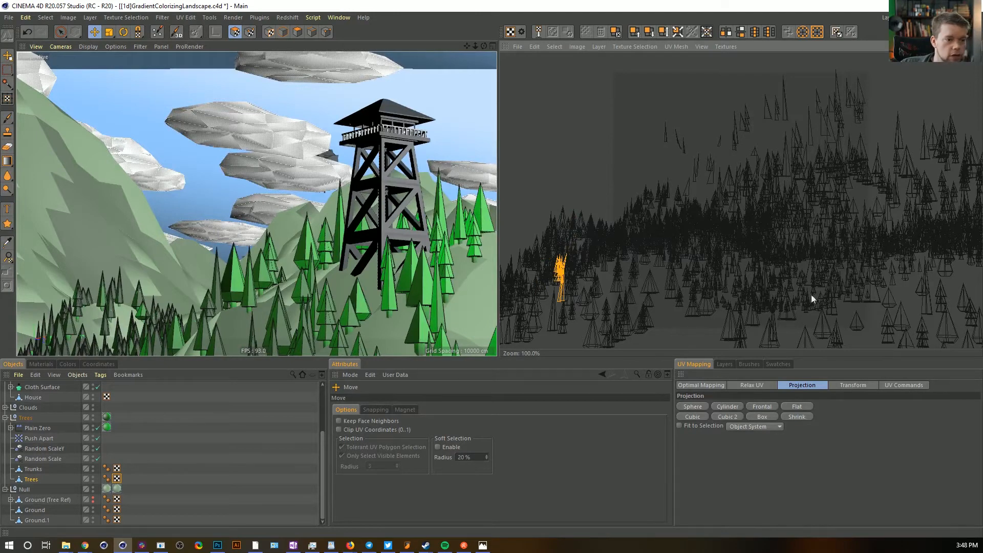
pyautogui.click(649, 227)
pyautogui.keyDown('shift'); pyautogui.click(673, 218); pyautogui.keyUp('shift')
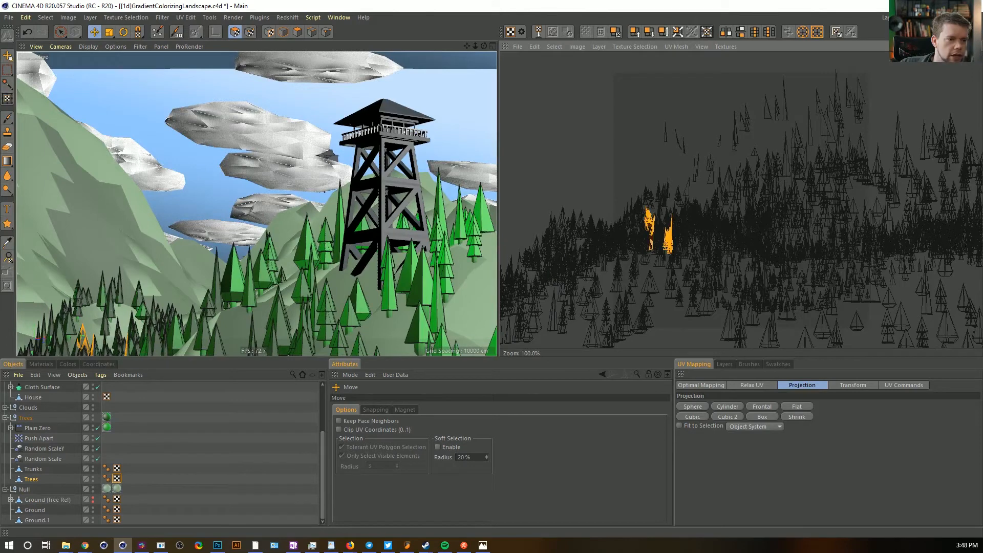
pyautogui.keyDown('shift'); pyautogui.click(665, 193); pyautogui.keyUp('shift')
pyautogui.keyDown('shift'); pyautogui.click(687, 222); pyautogui.keyUp('shift')
pyautogui.keyDown('shift'); pyautogui.click(624, 223); pyautogui.keyUp('shift')
pyautogui.keyDown('shift'); pyautogui.click(633, 214); pyautogui.keyUp('shift')
pyautogui.moveTo(672, 245); pyautogui.dragTo(726, 219)
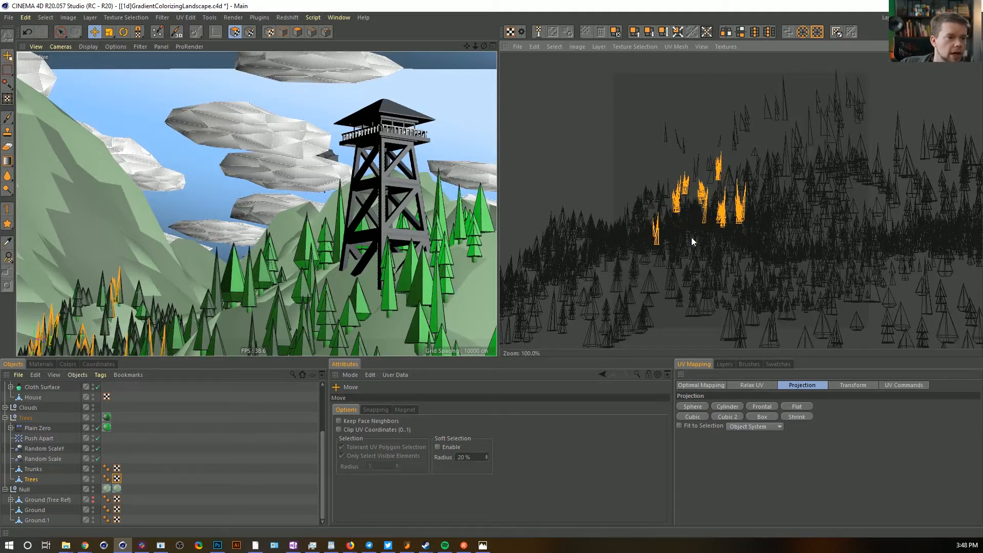
# Scale up the selected UV clusters of the distant left trees and move them slightly down
pyautogui.press('t')
pyautogui.moveTo(682, 255); pyautogui.dragTo(712, 211)
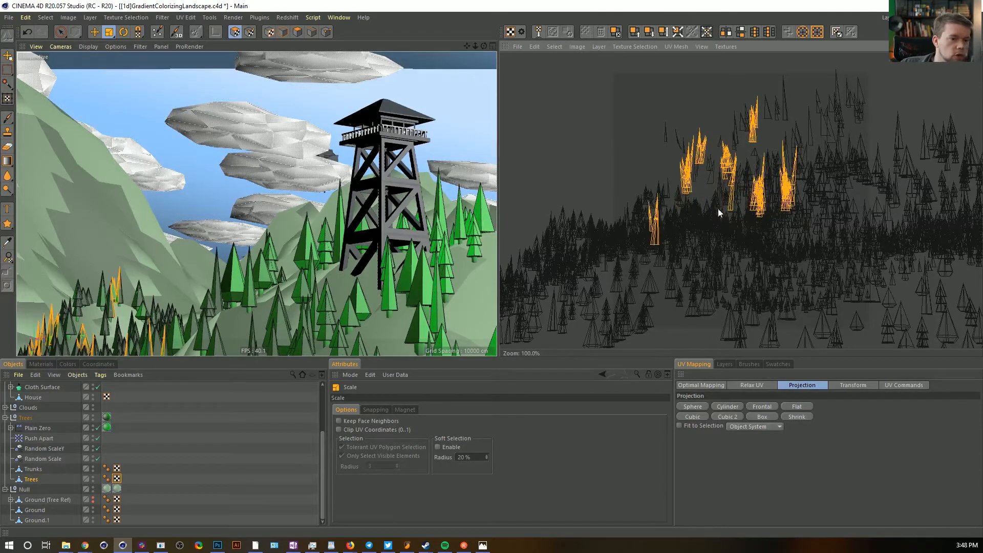
pyautogui.press('e')
pyautogui.moveTo(747, 134); pyautogui.dragTo(741, 163)
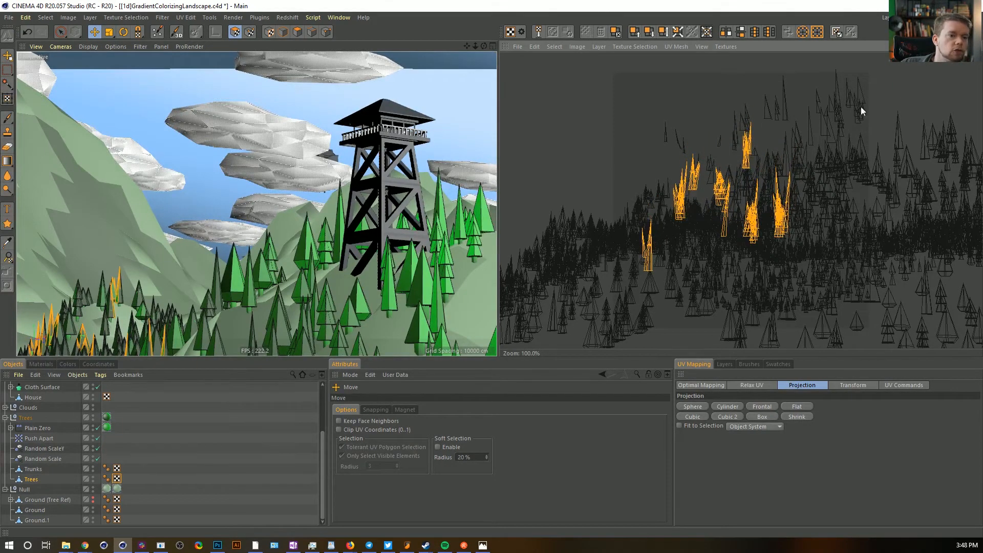
# Select faces on the rightmost tree and on the trees around the tower's base, and scale up their UV polygons
pyautogui.click(485, 223)
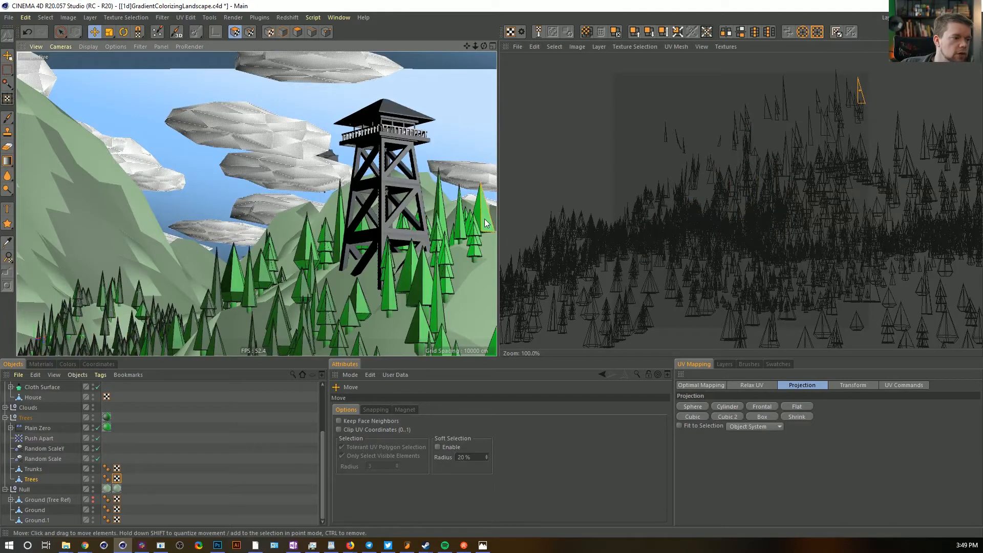
pyautogui.keyDown('shift'); pyautogui.click(416, 268); pyautogui.keyUp('shift')
pyautogui.keyDown('shift'); pyautogui.click(414, 267); pyautogui.keyUp('shift')
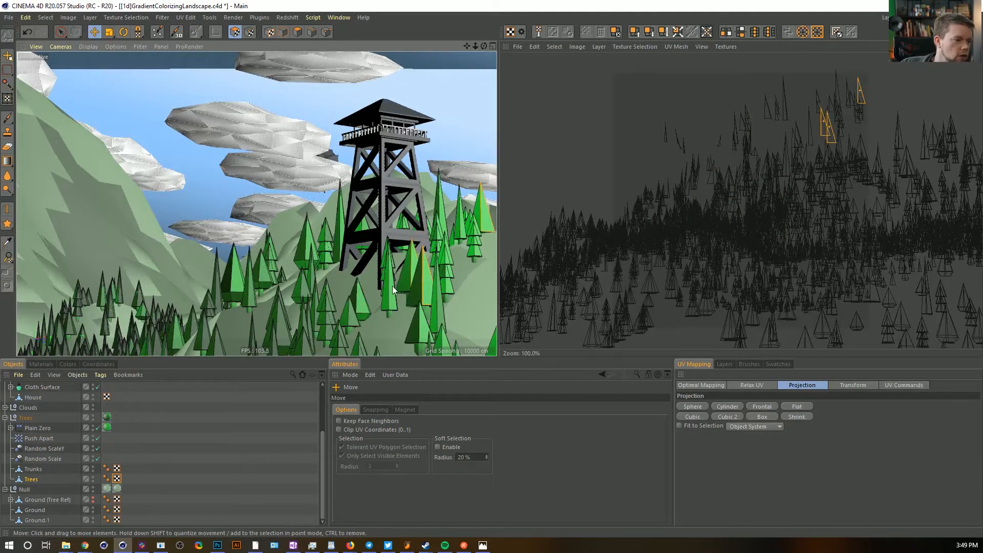
pyautogui.keyDown('shift'); pyautogui.click(392, 294); pyautogui.keyUp('shift')
pyautogui.keyDown('shift'); pyautogui.click(362, 300); pyautogui.keyUp('shift')
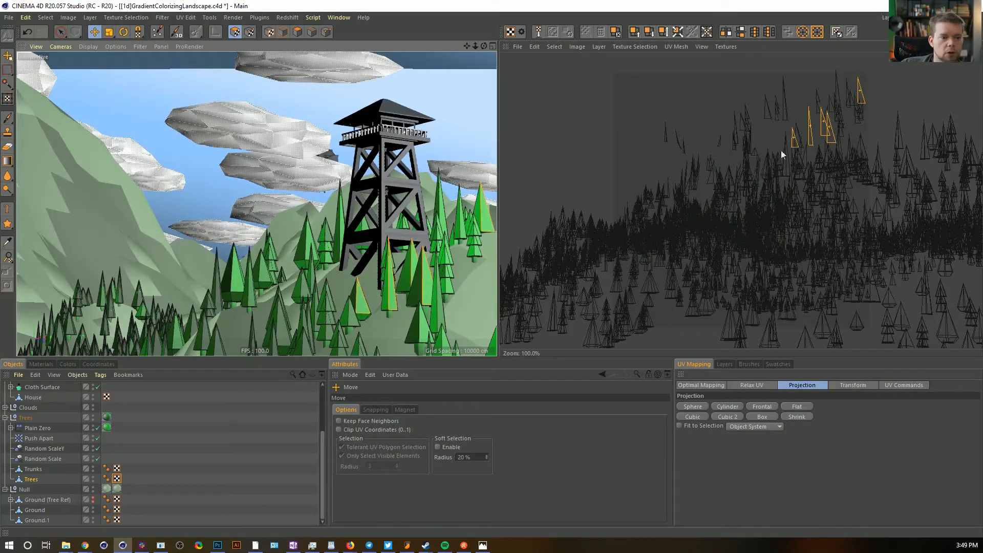
pyautogui.press('t')
pyautogui.moveTo(757, 174); pyautogui.dragTo(777, 180)
# Deselect the rightmost tree's UV polygon and move the remaining enlarged polygons up and to the right
pyautogui.press('e')
pyautogui.keyDown('ctrl'); pyautogui.click(850, 126); pyautogui.keyUp('ctrl')
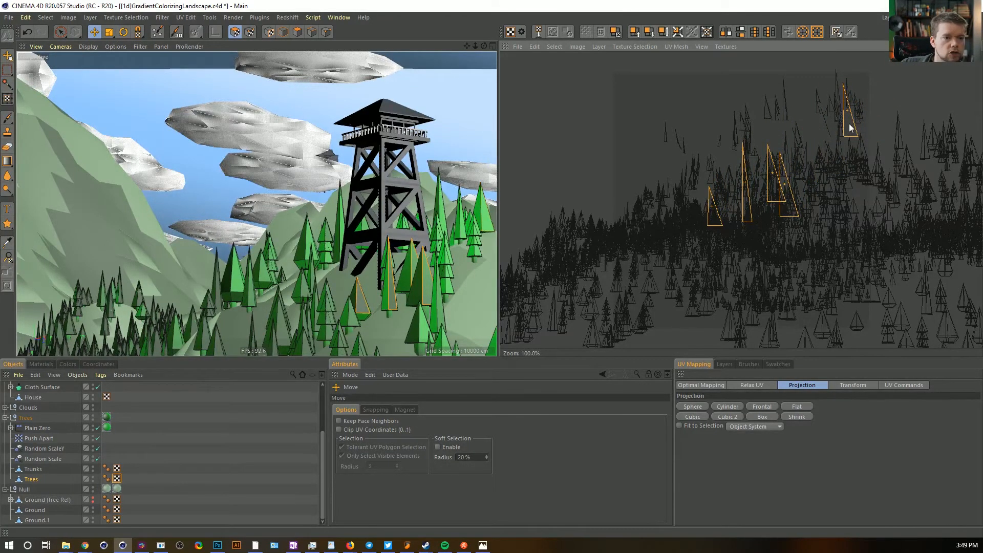
pyautogui.moveTo(782, 195); pyautogui.dragTo(843, 126)
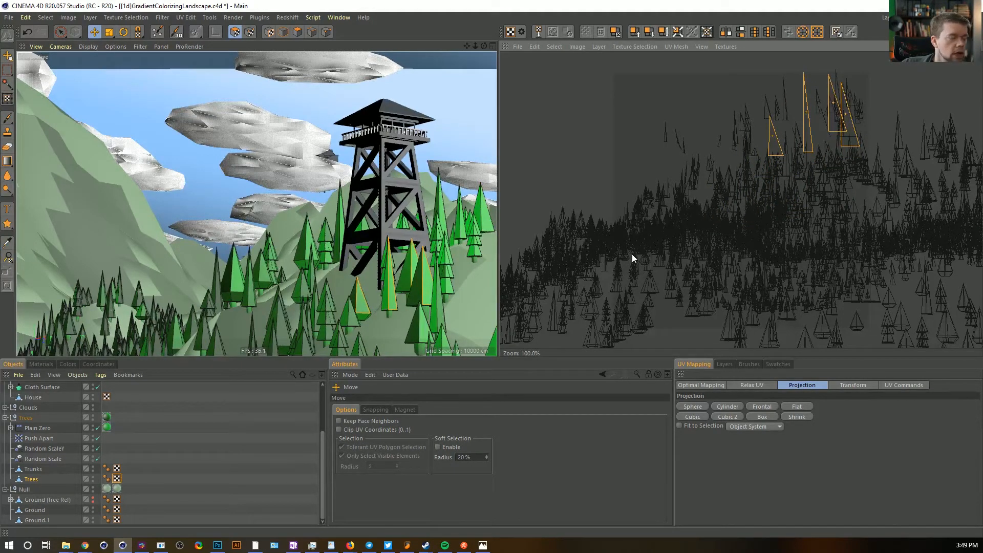
# Clear the UV selection, select the Trunks object, and return to the standard layout with the material list
pyautogui.click(639, 113)
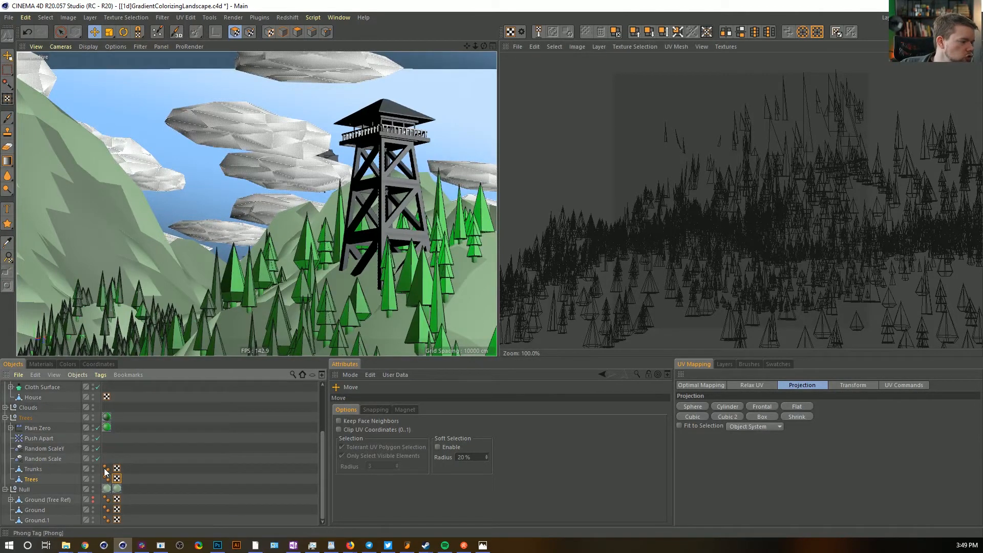
pyautogui.click(31, 468)
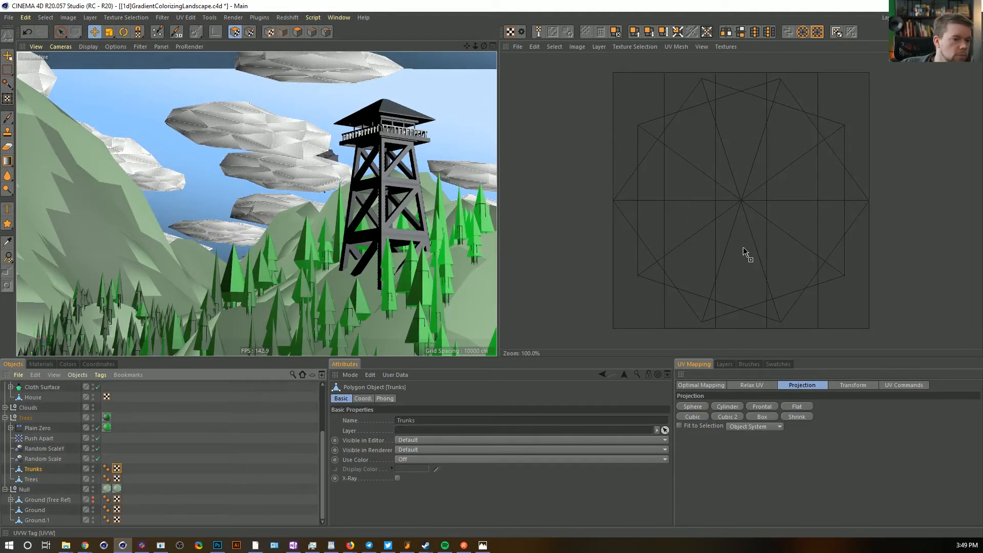
pyautogui.click(938, 18)
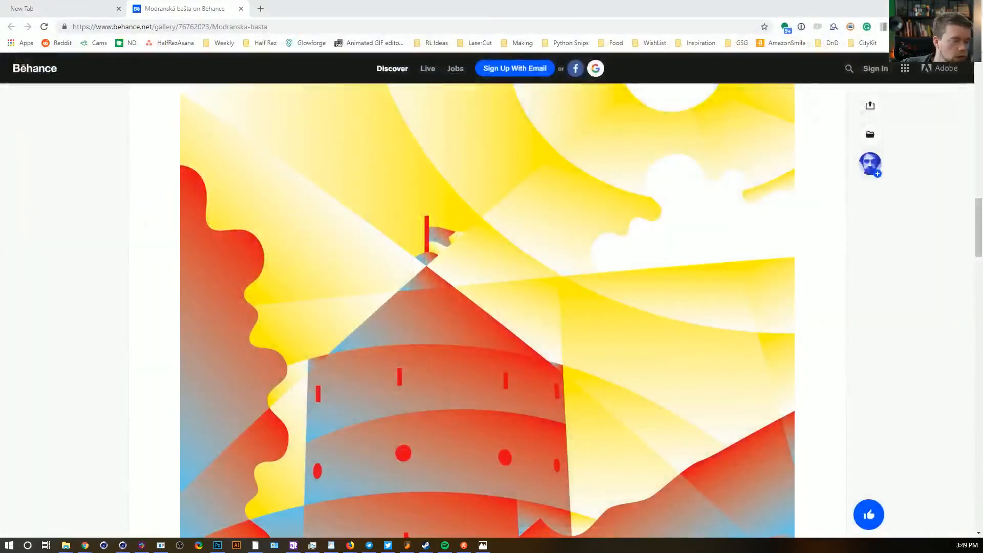
pyautogui.moveTo(588, 552); pyautogui.dragTo(501, 0)
# Duplicate the Tree and Tree Overlay materials and rename the copies Trunk and Trunk Overlay
pyautogui.click(187, 494)
pyautogui.keyDown('shift'); pyautogui.click(162, 500); pyautogui.keyUp('shift')
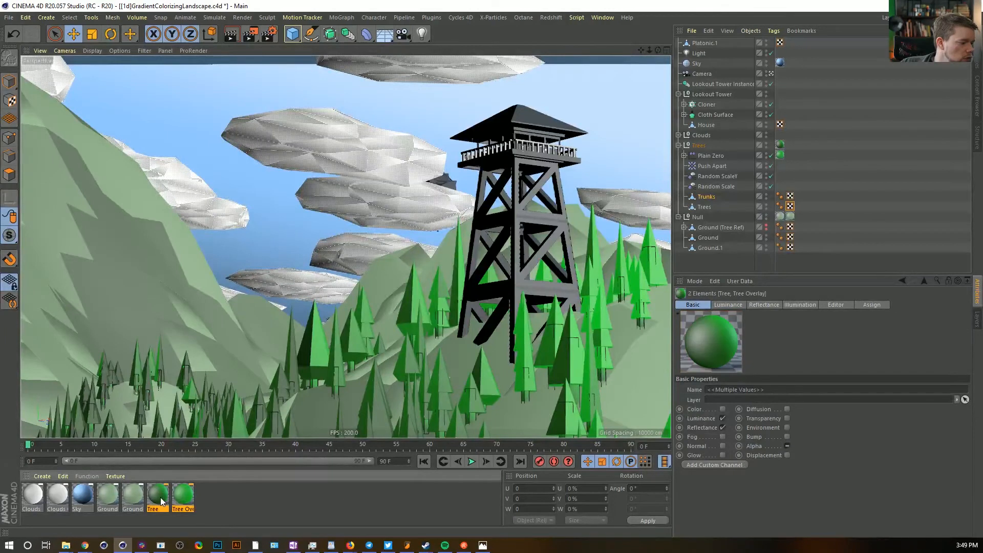
pyautogui.keyDown('ctrl'); pyautogui.moveTo(245, 491); pyautogui.dragTo(220, 504); pyautogui.keyUp('ctrl')
pyautogui.doubleClick(211, 508)
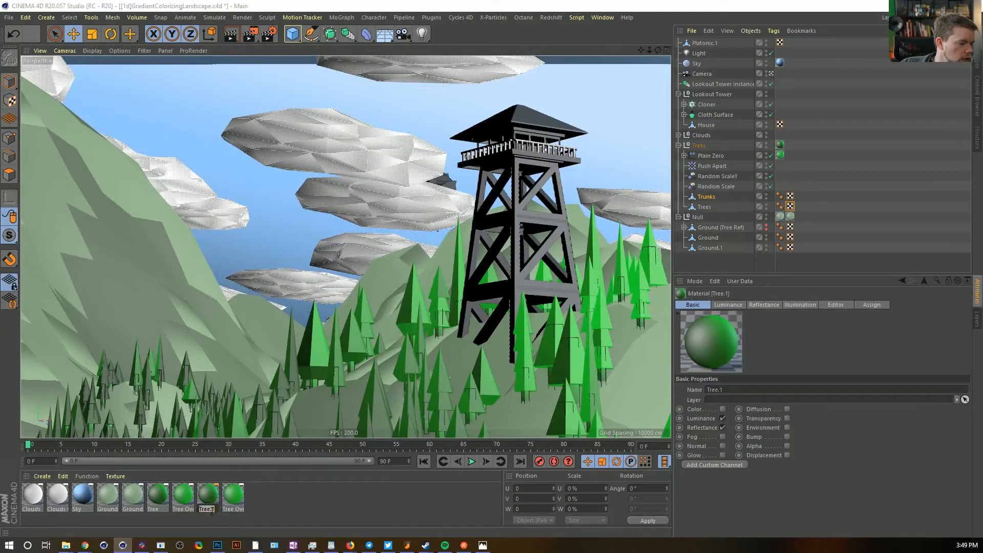
pyautogui.write('Trunk')
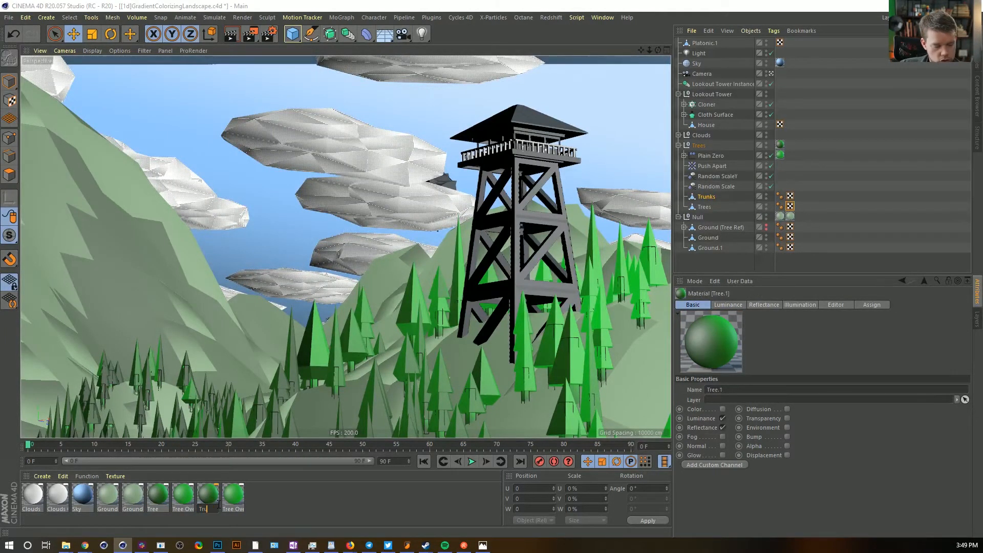
pyautogui.press('Return')
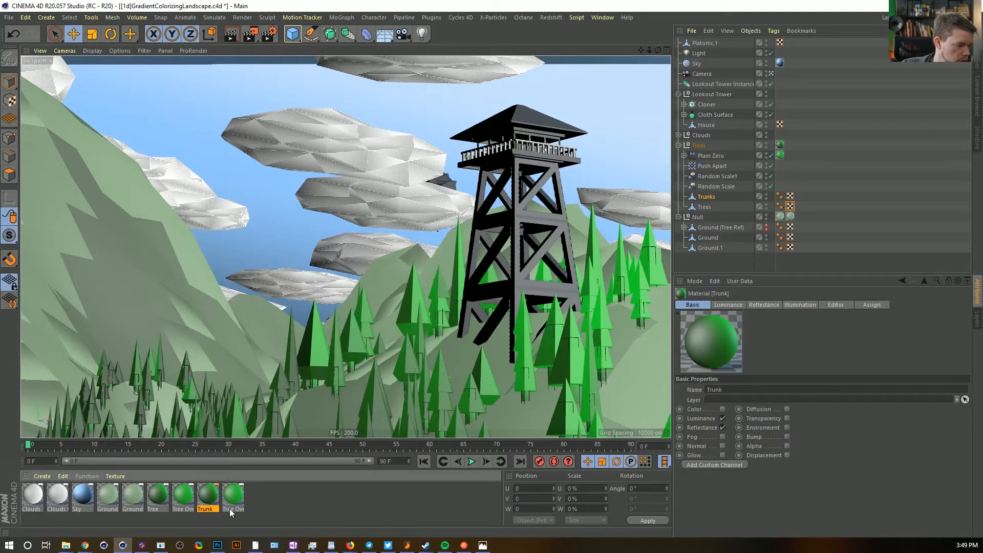
pyautogui.doubleClick(229, 508)
pyautogui.write('T')
pyautogui.write('ree Overlay')
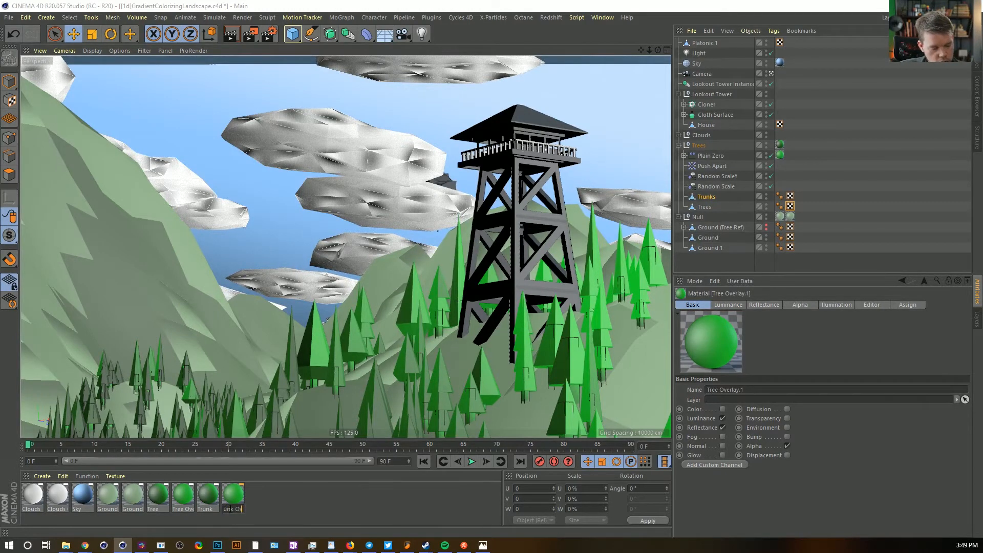
# Edit the Luminance gradient of both trunk materials together, setting the middle knot to brown with hue 46°, saturation 74% and value 32%
pyautogui.click(208, 494)
pyautogui.keyDown('ctrl'); pyautogui.click(229, 498); pyautogui.keyUp('ctrl')
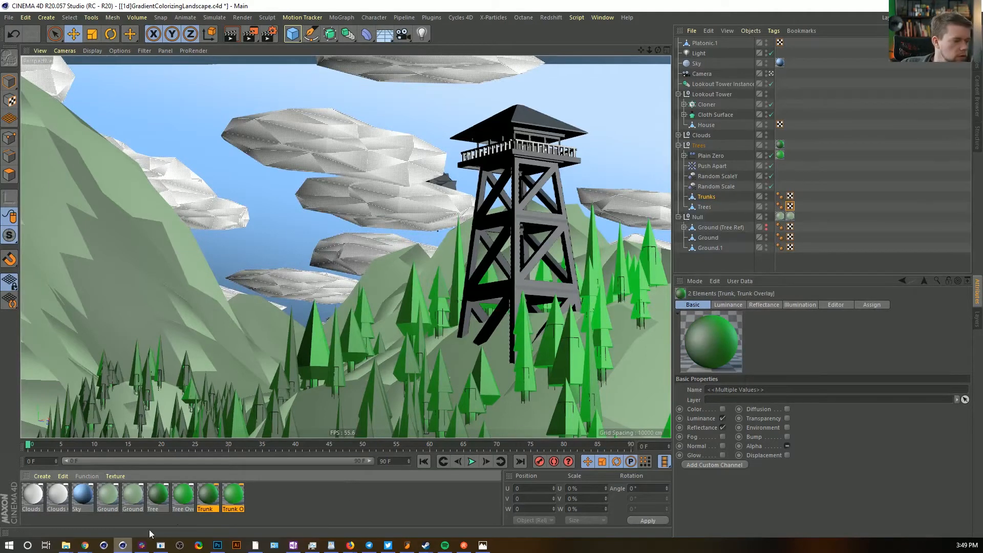
pyautogui.keyDown('ctrl'); pyautogui.click(236, 498); pyautogui.keyUp('ctrl')
pyautogui.keyDown('ctrl'); pyautogui.doubleClick(236, 497); pyautogui.keyUp('ctrl')
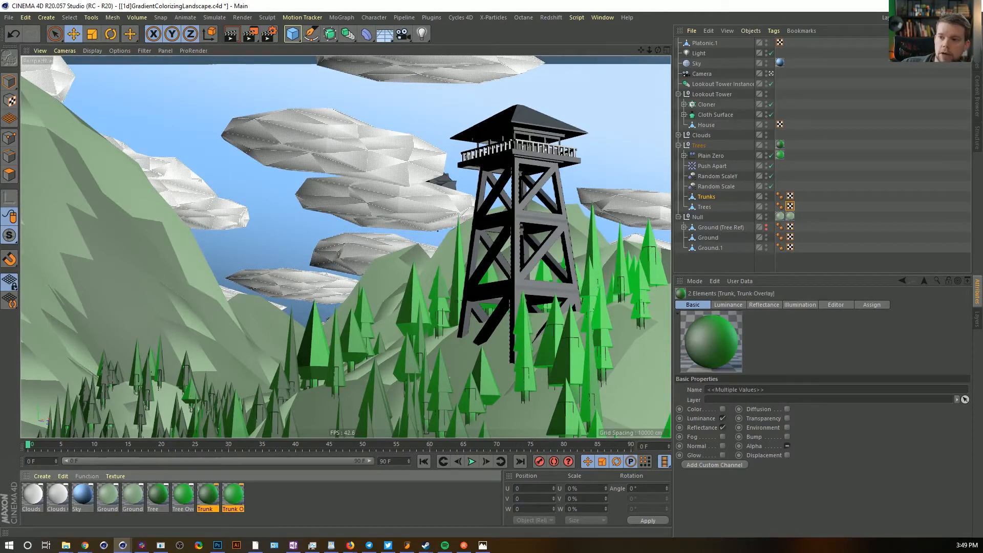
pyautogui.moveTo(388, 111); pyautogui.dragTo(396, 106)
pyautogui.click(337, 230)
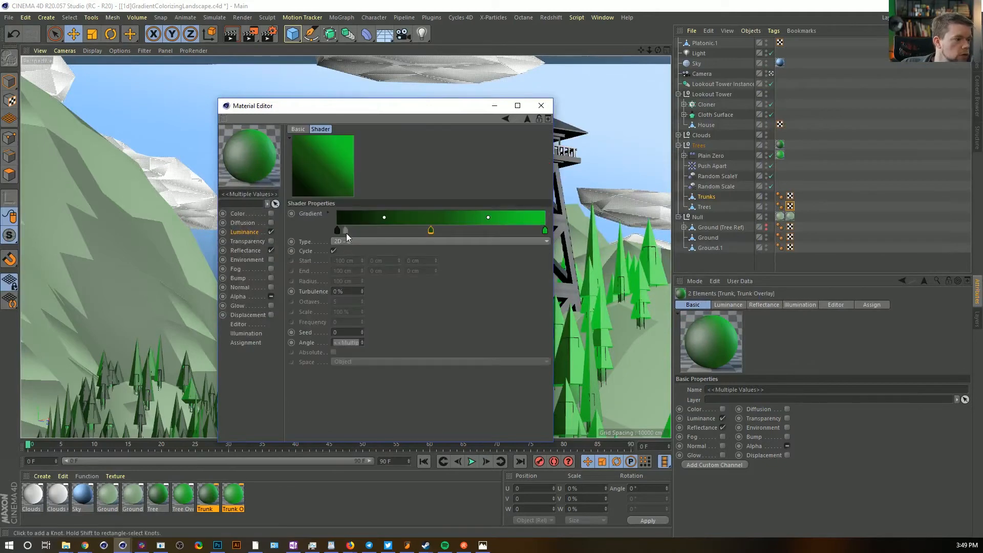
pyautogui.doubleClick(429, 231)
pyautogui.moveTo(411, 241); pyautogui.dragTo(387, 251)
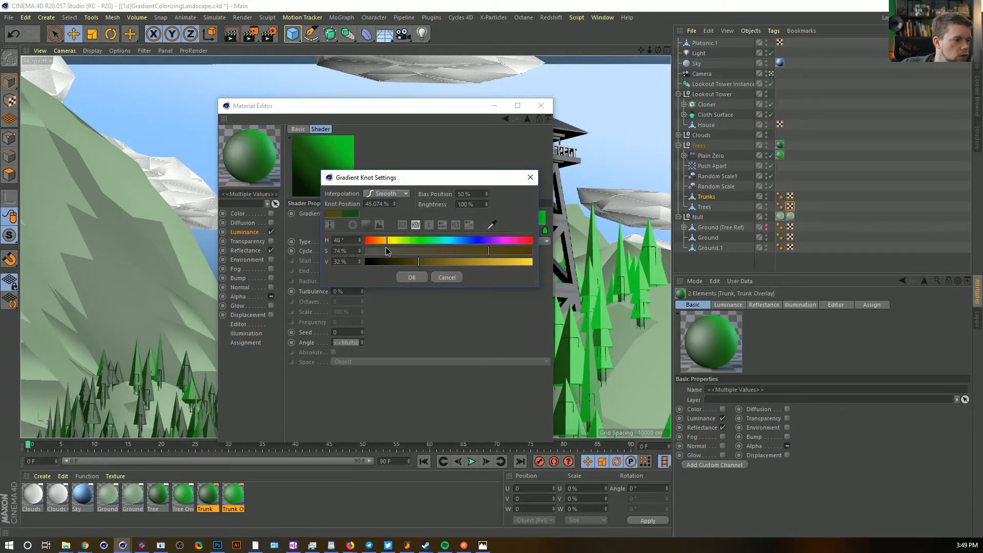
pyautogui.click(423, 277)
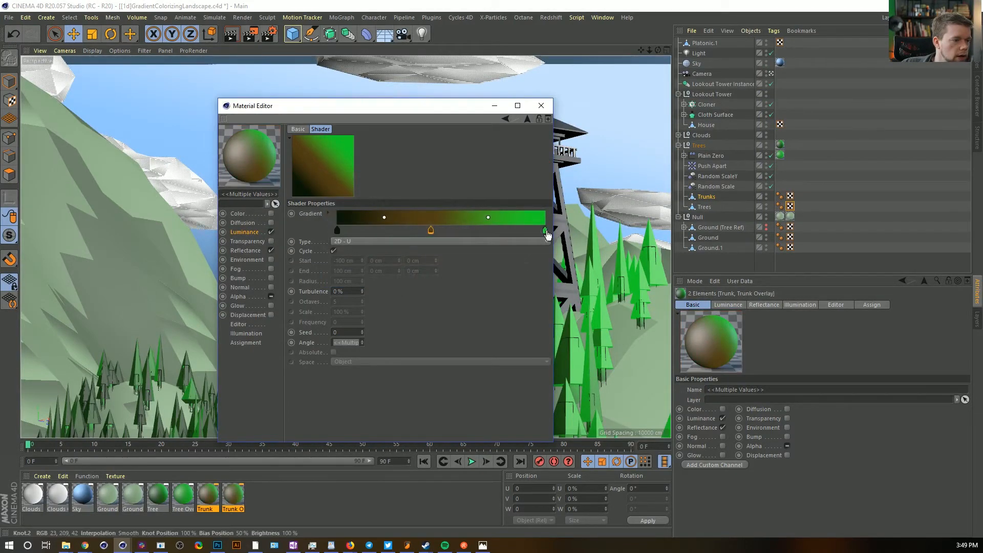
# Set the last gradient knot to pale beige with hue 31° and saturation 17%, and lighten the middle knot to tan
pyautogui.doubleClick(544, 230)
pyautogui.moveTo(551, 251); pyautogui.dragTo(508, 246)
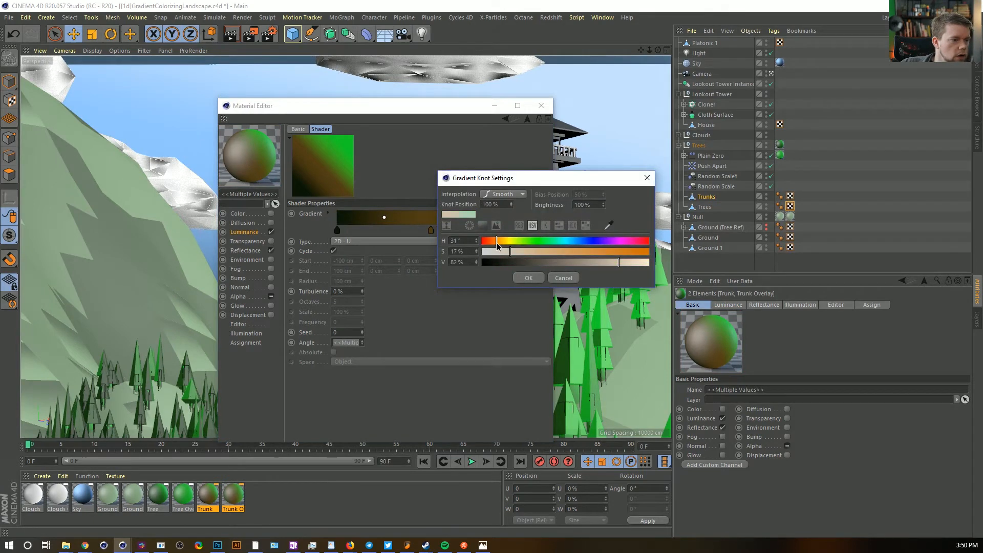
pyautogui.click(528, 277)
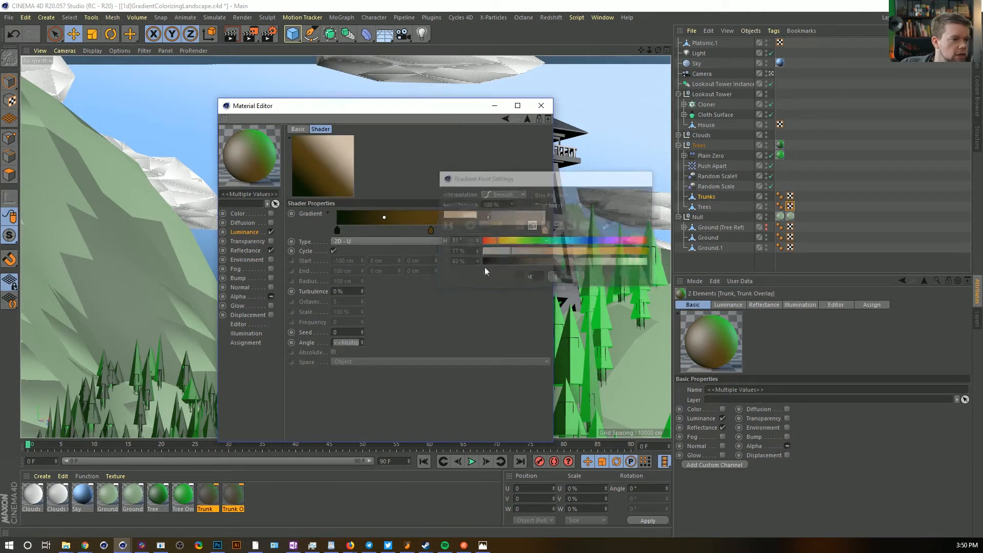
pyautogui.doubleClick(431, 230)
pyautogui.moveTo(420, 265)
pyautogui.mouseDown()
pyautogui.moveTo(469, 267)
pyautogui.moveTo(420, 255)
pyautogui.mouseUp()
pyautogui.click(413, 280)
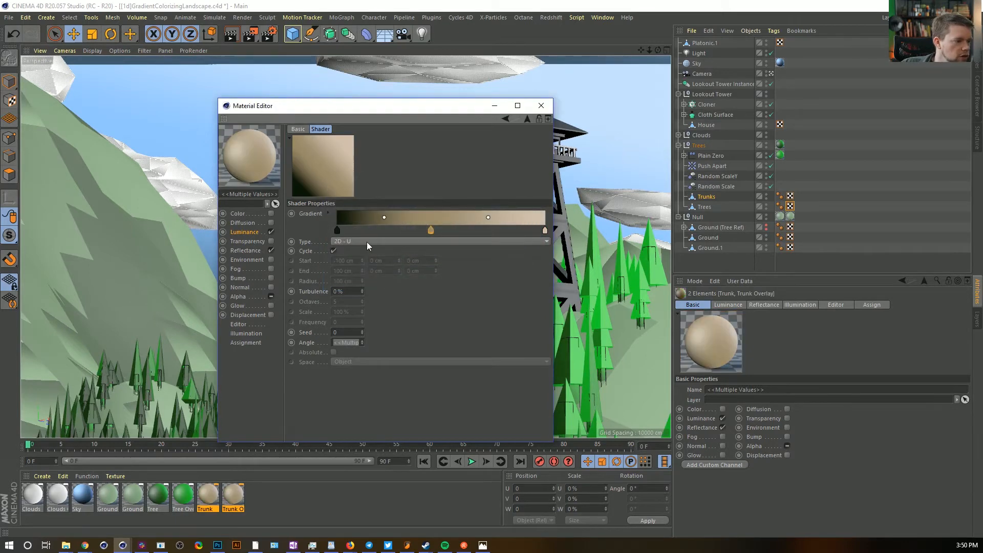
# Set the first gradient knot to dark brown with hue 31°, saturation 74% and value 9%, and close the material editor
pyautogui.doubleClick(337, 230)
pyautogui.moveTo(292, 245); pyautogui.dragTo(288, 246)
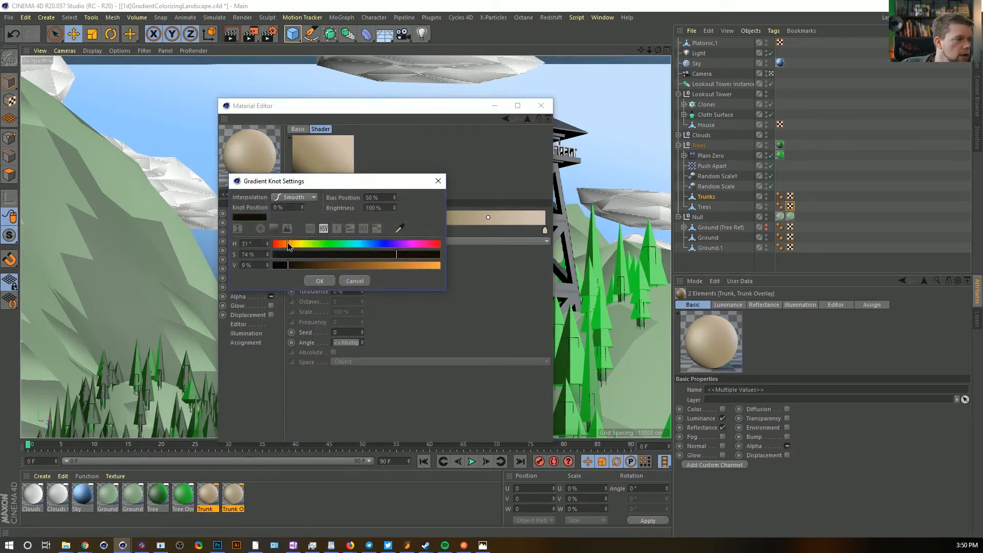
pyautogui.click(318, 281)
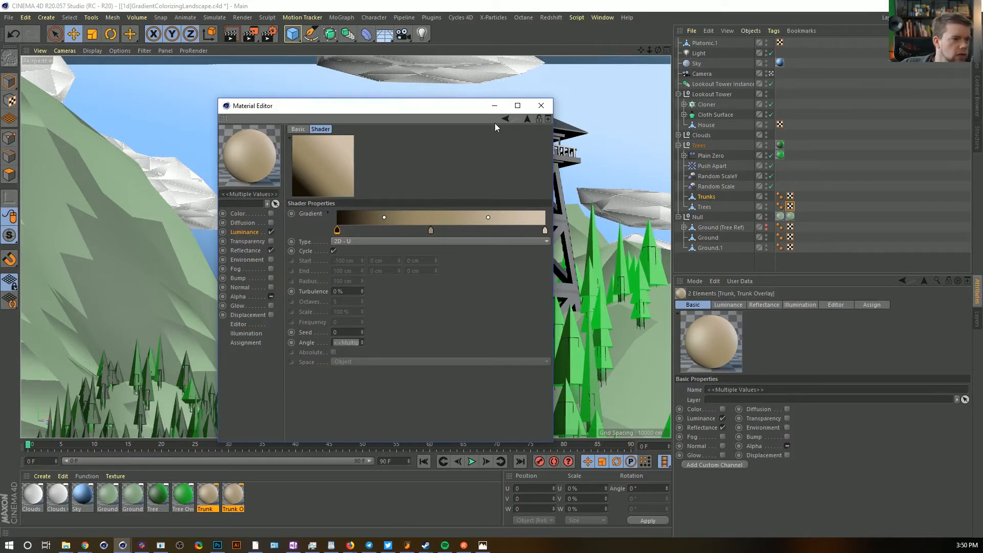
pyautogui.click(540, 107)
# Apply the Trunk and Trunk Overlay materials to the Trunks object using texture tags copied from the ground group
pyautogui.click(205, 505)
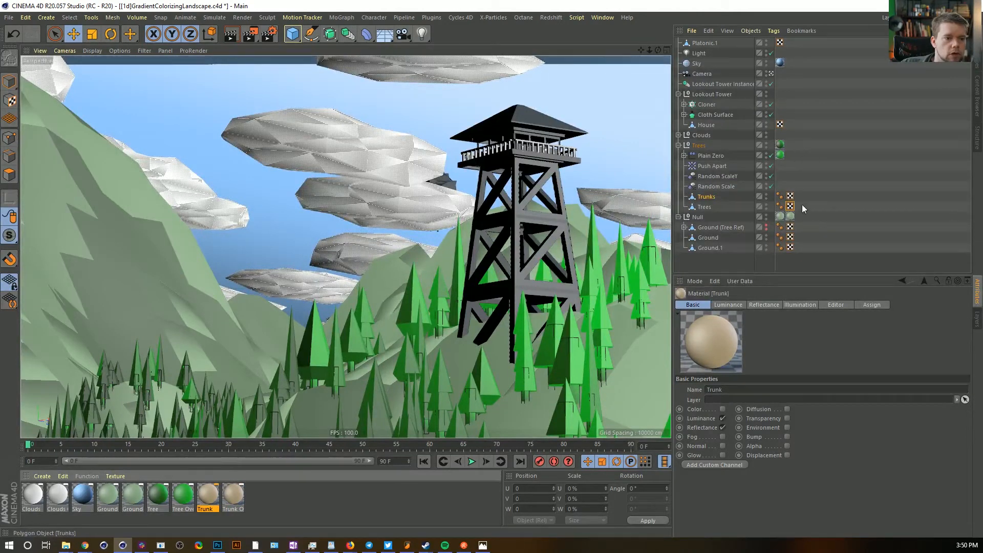
pyautogui.moveTo(791, 216); pyautogui.dragTo(806, 197)
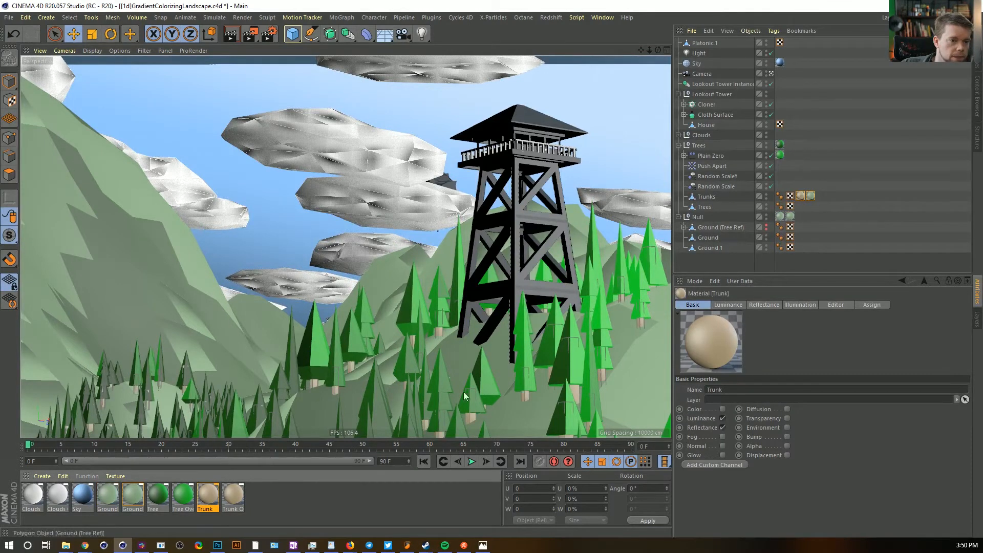
pyautogui.moveTo(854, 183); pyautogui.dragTo(812, 198)
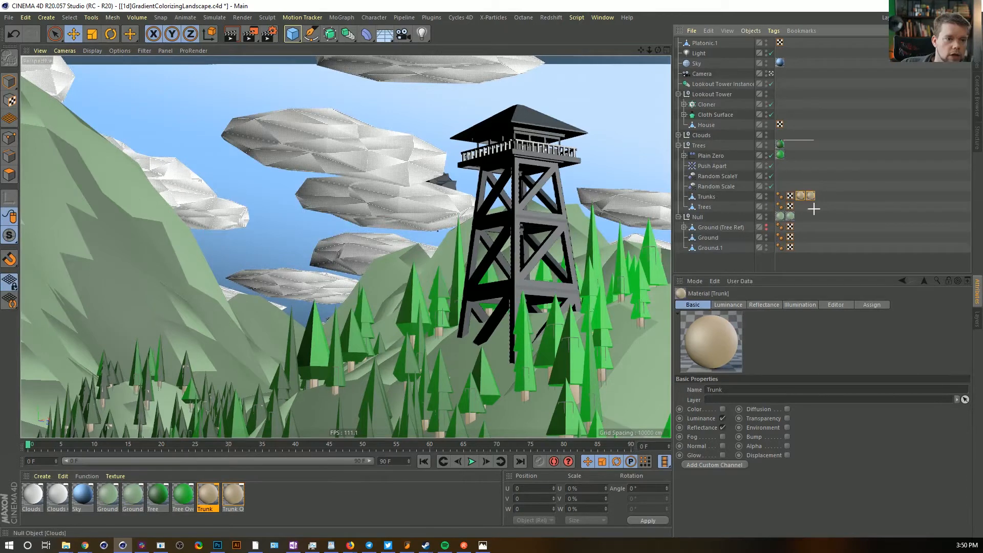
# Move the Tree and Tree Overlay texture tags from the Trees group onto the Trees polygon object
pyautogui.click(780, 145)
pyautogui.moveTo(809, 204); pyautogui.dragTo(785, 158)
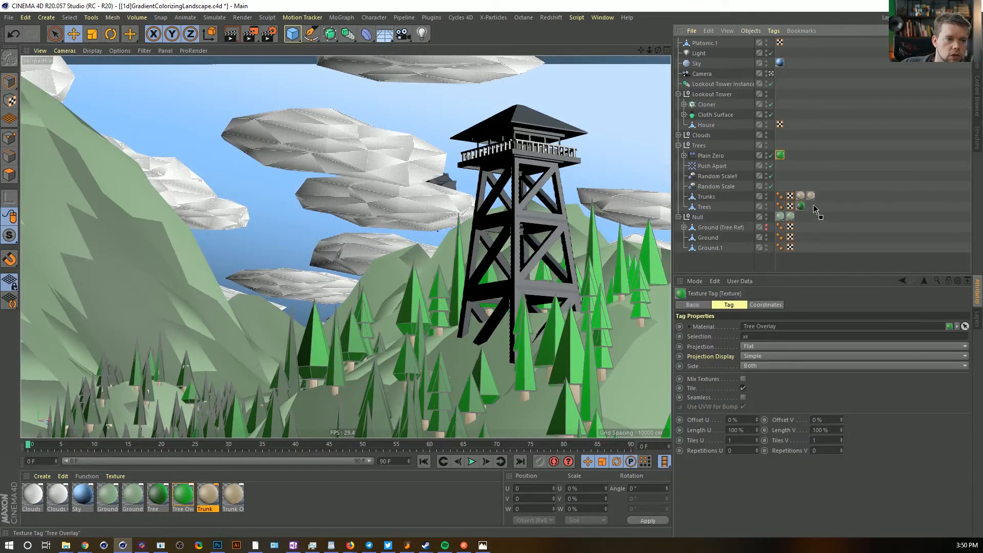
pyautogui.moveTo(813, 207); pyautogui.dragTo(812, 204)
pyautogui.click(808, 168)
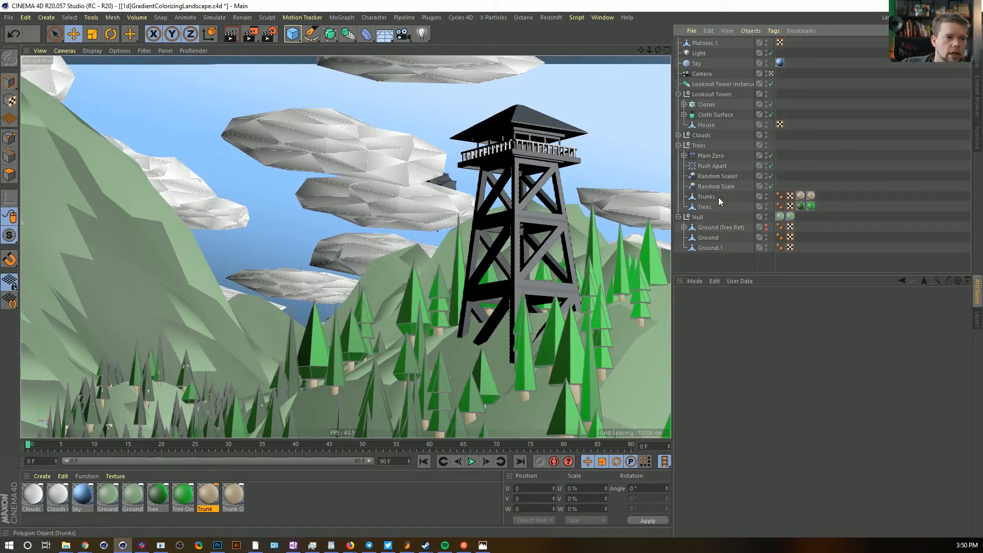
pyautogui.click(704, 200)
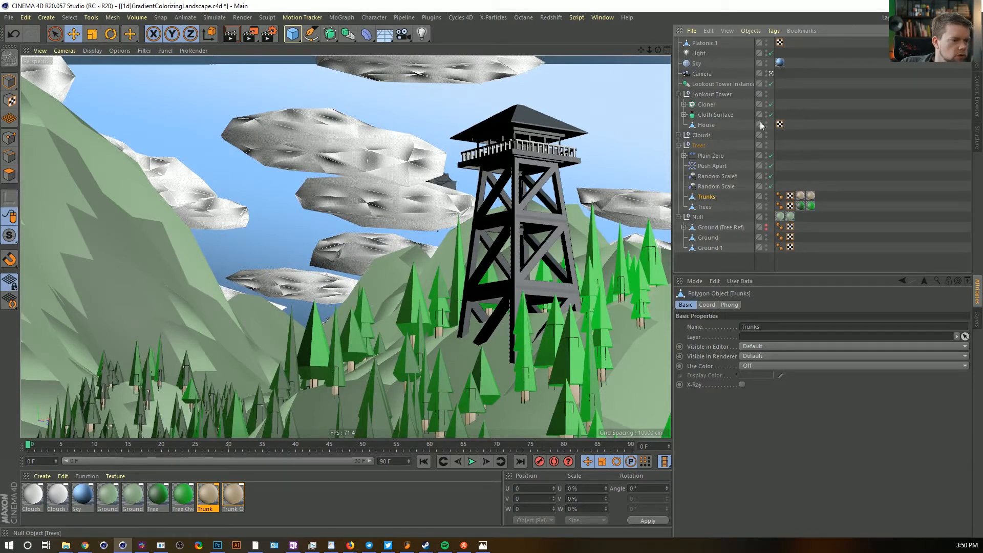
pyautogui.click(830, 116)
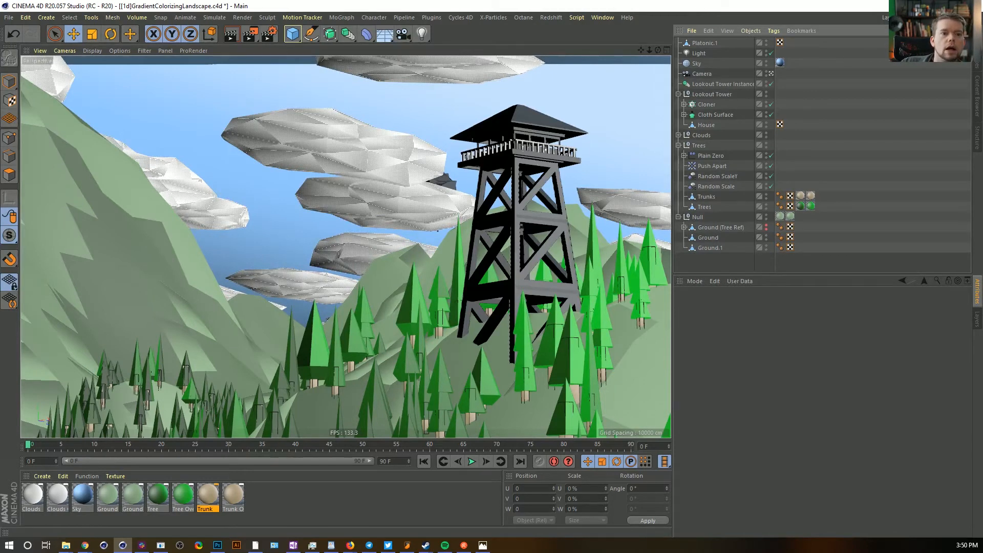
pyautogui.click(934, 17)
pyautogui.click(858, 2)
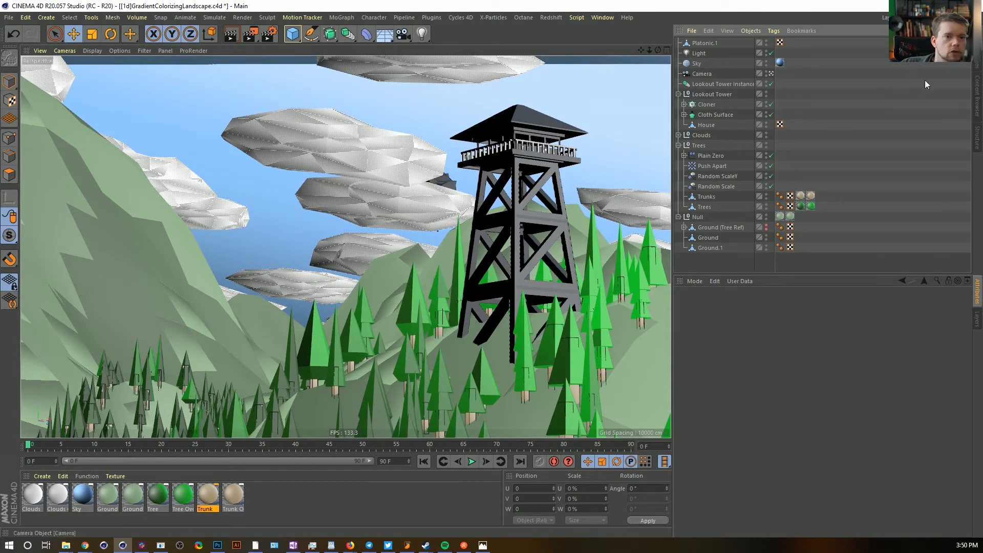
pyautogui.click(977, 102)
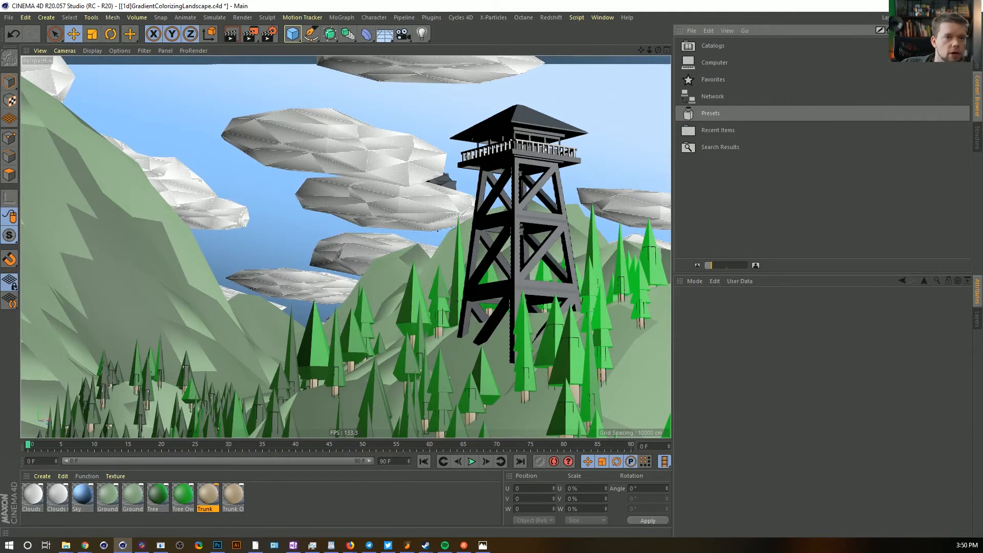
pyautogui.click(976, 42)
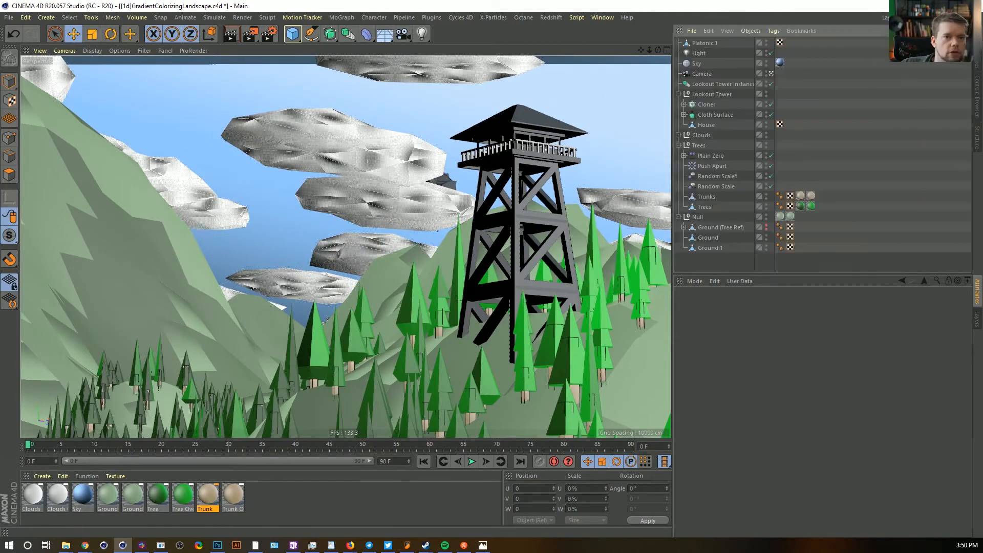
pyautogui.click(679, 94)
pyautogui.click(678, 94)
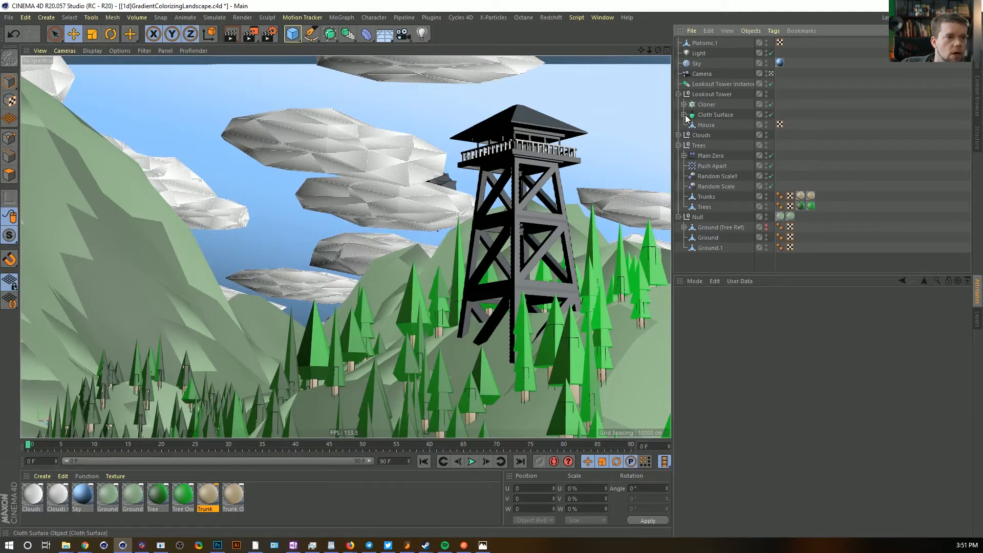
# Make the tower's Cloth Surface editable, rename its mesh Truss, move it out of the leftover null and delete that null
pyautogui.click(709, 115)
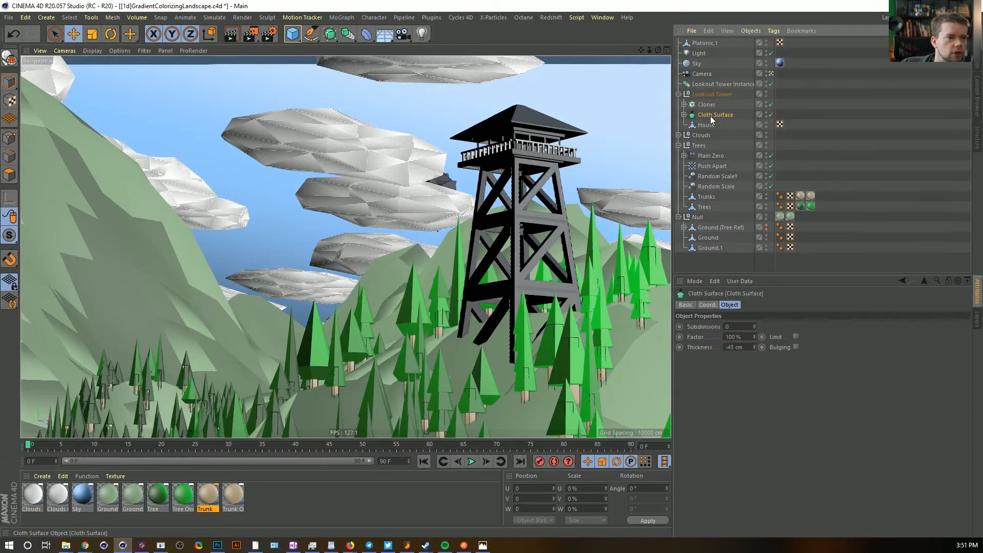
pyautogui.press('c')
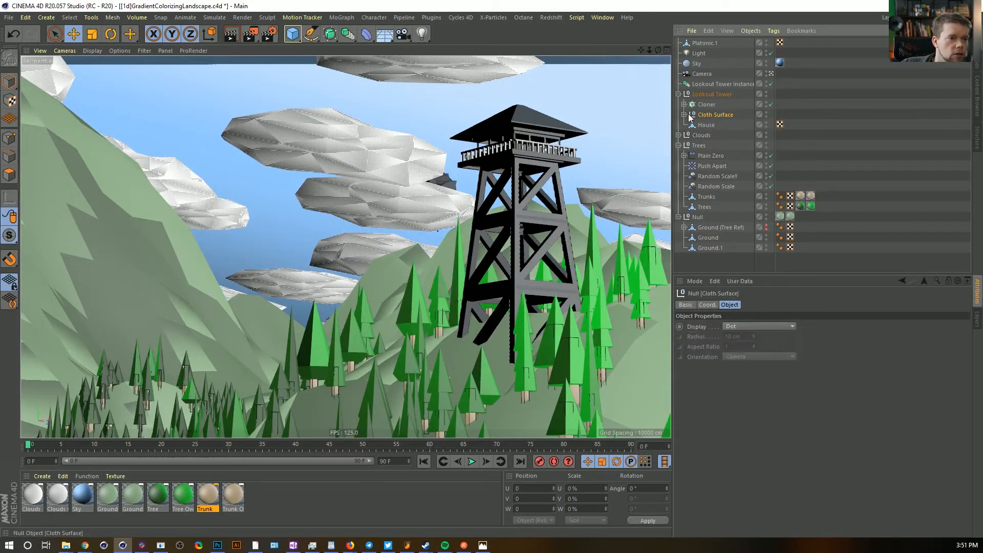
pyautogui.click(683, 114)
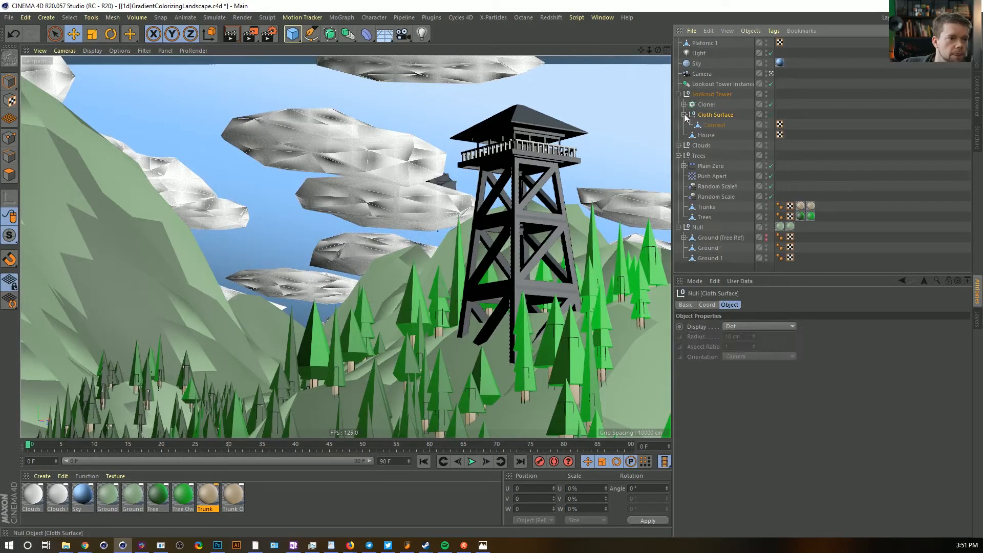
pyautogui.doubleClick(714, 125)
pyautogui.write('Truss')
pyautogui.press('Return')
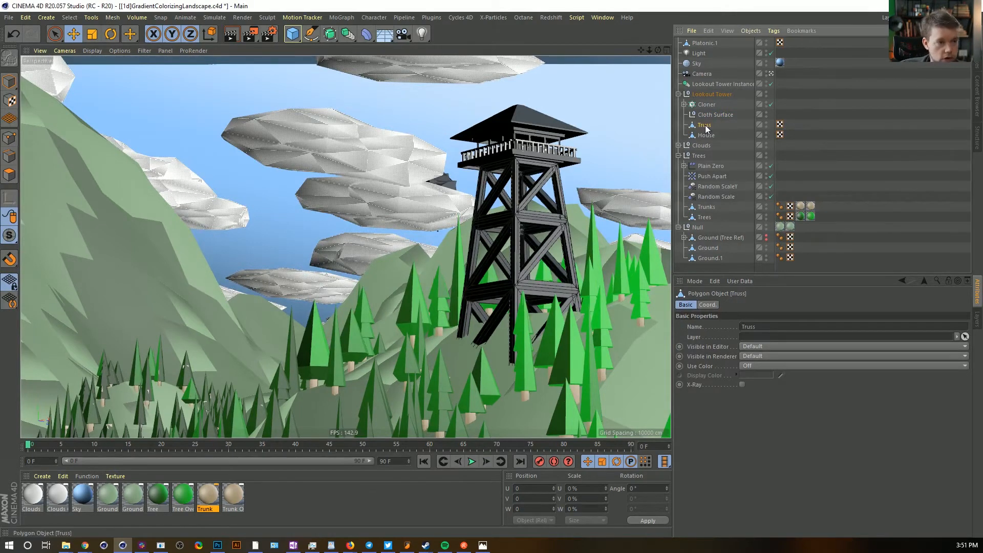
pyautogui.click(701, 115)
pyautogui.press('Delete')
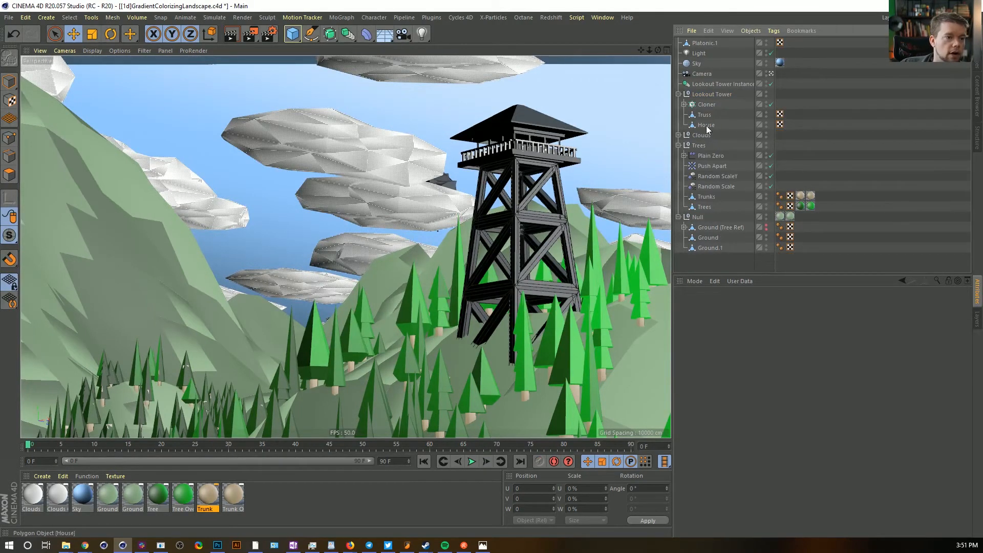
# Place the Lookout Tower's Cloner under a Connect object, make it editable and rename the resulting mesh Railing
pyautogui.click(706, 107)
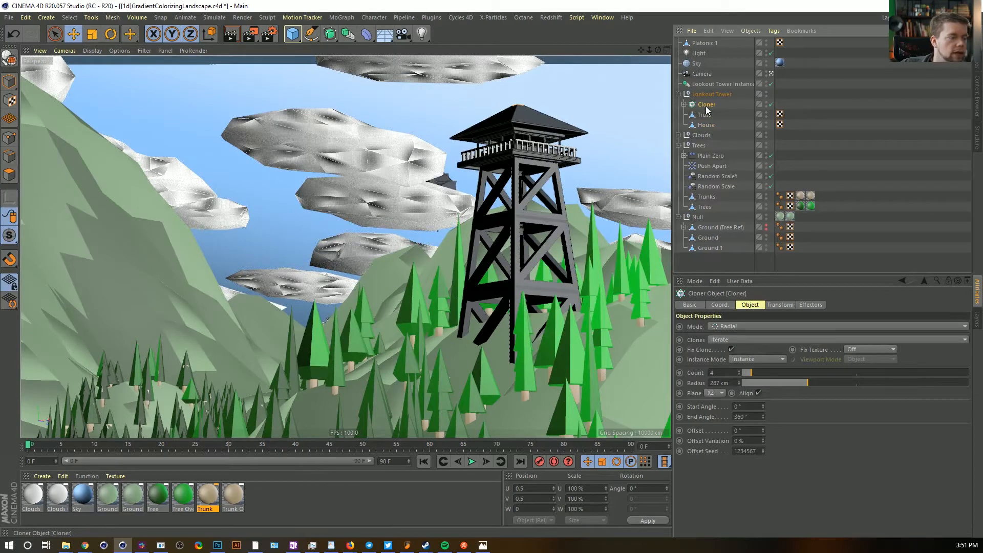
pyautogui.click(349, 33)
pyautogui.keyDown('alt'); pyautogui.click(475, 66); pyautogui.keyUp('alt')
pyautogui.press('c')
pyautogui.doubleClick(712, 104)
pyautogui.write('Railing')
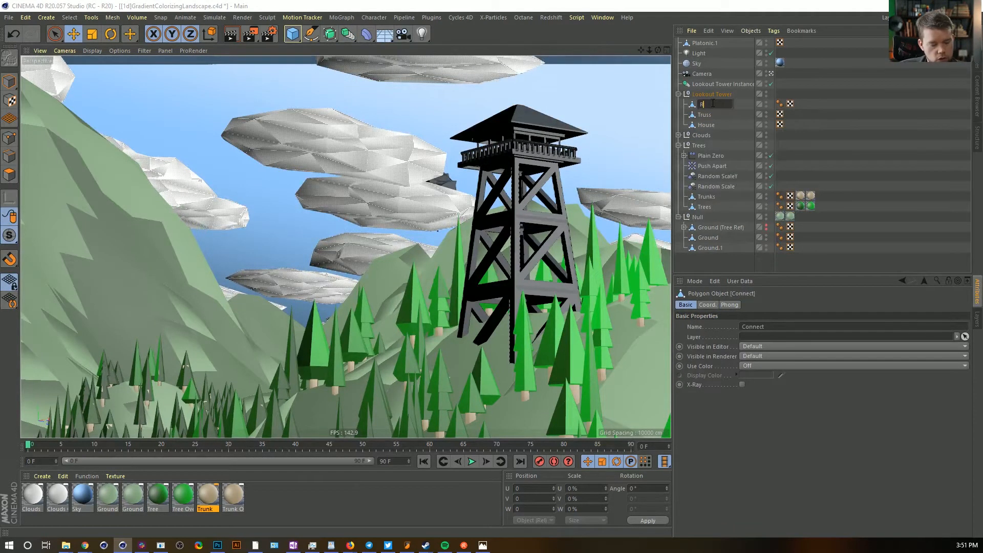
pyautogui.press('Return')
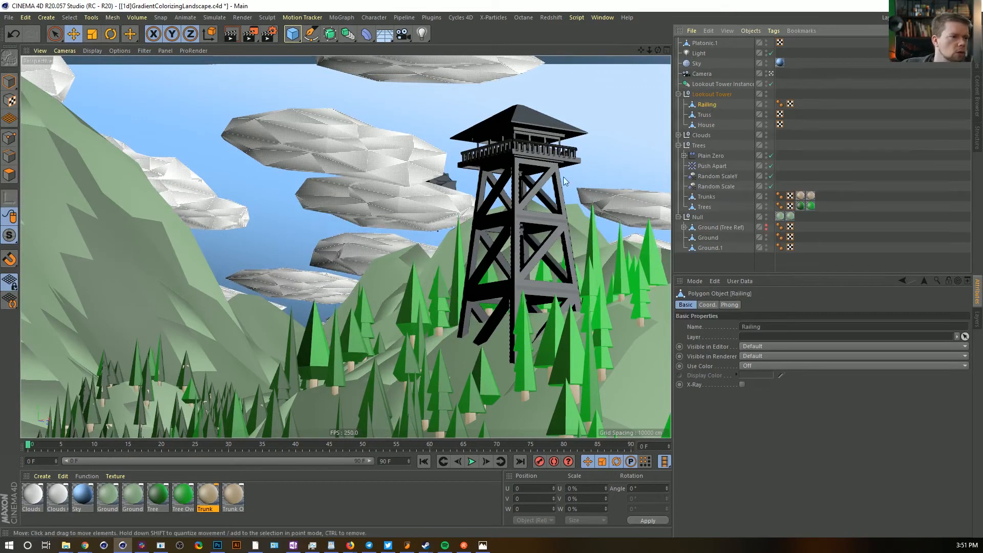
# Select all polygons of the tower's Truss mesh in polygon mode
pyautogui.click(517, 253)
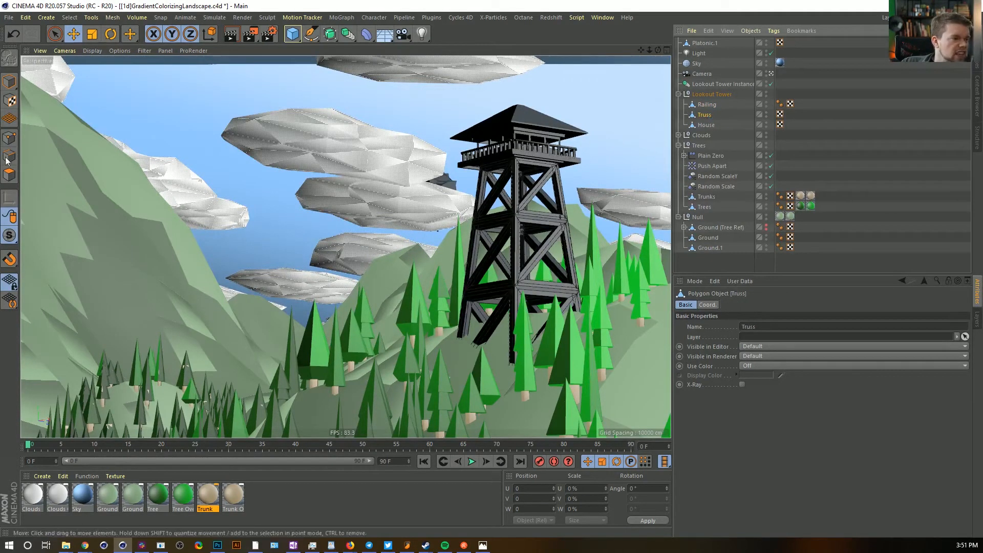
pyautogui.click(9, 174)
pyautogui.click(55, 34)
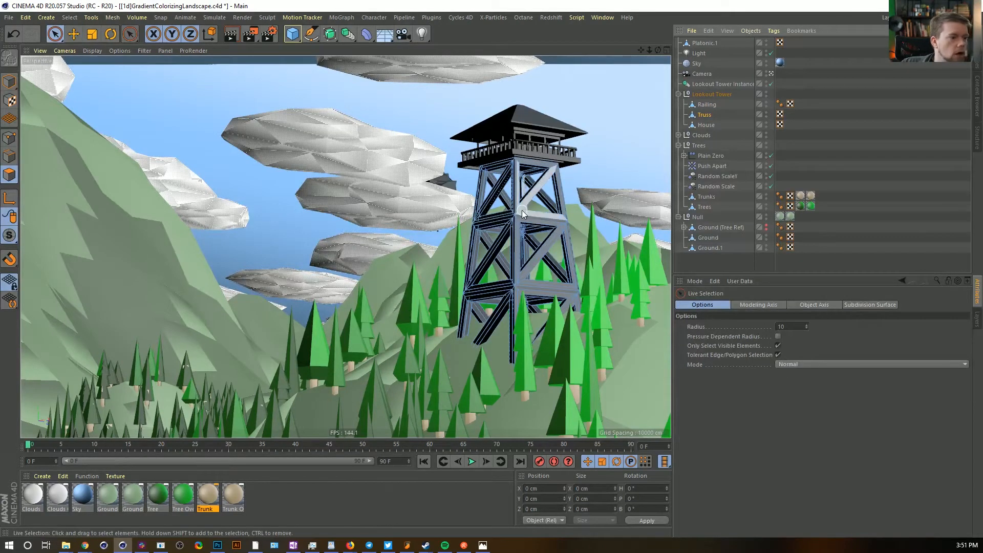
pyautogui.hotkey('ctrl', 'a')
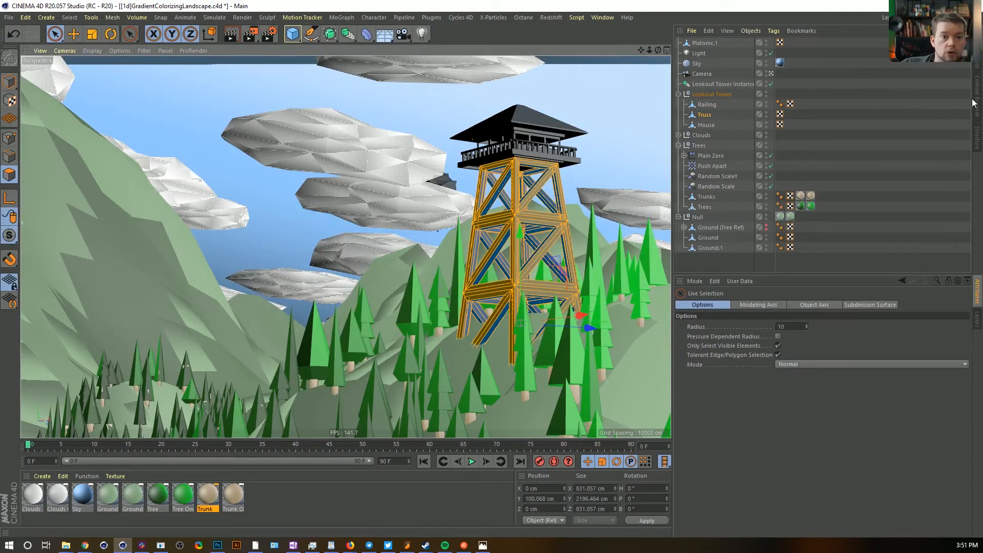
# Duplicate the Trunk and Trunk Overlay materials and rename the copies Tower and Tower Overlay
pyautogui.keyDown('shift'); pyautogui.click(233, 497); pyautogui.keyUp('shift')
pyautogui.keyDown('ctrl'); pyautogui.moveTo(208, 496); pyautogui.dragTo(273, 495); pyautogui.keyUp('ctrl')
pyautogui.doubleClick(256, 508)
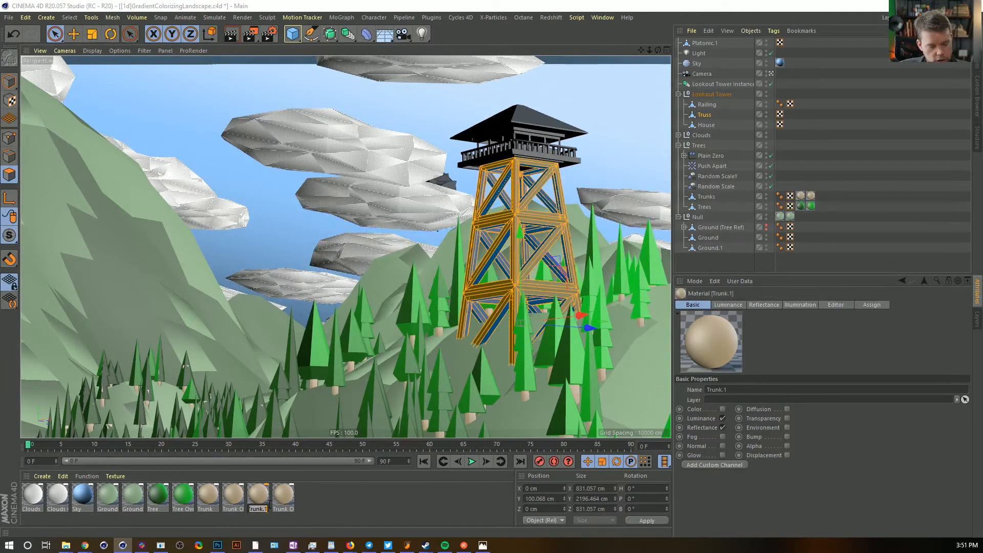
pyautogui.write('Tower')
pyautogui.doubleClick(287, 508)
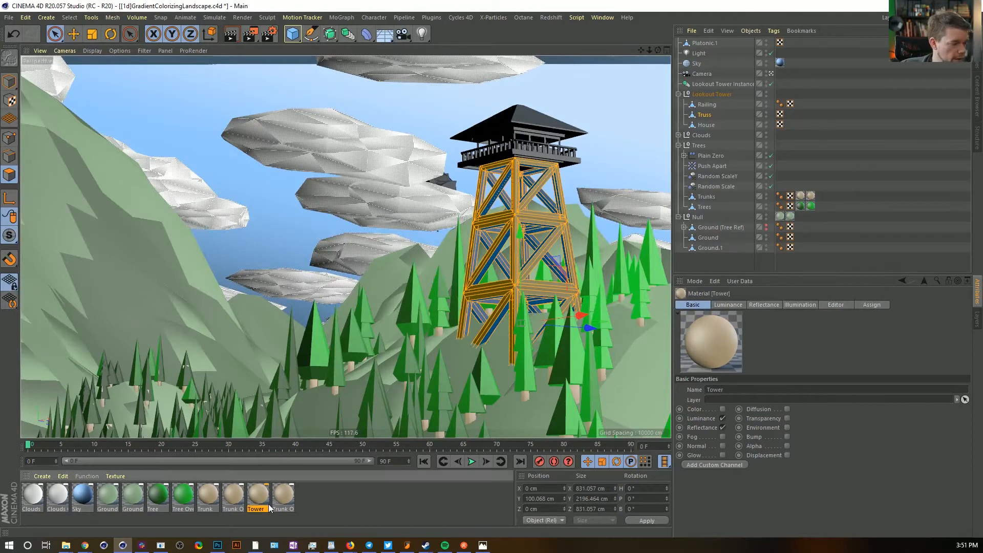
pyautogui.write('T')
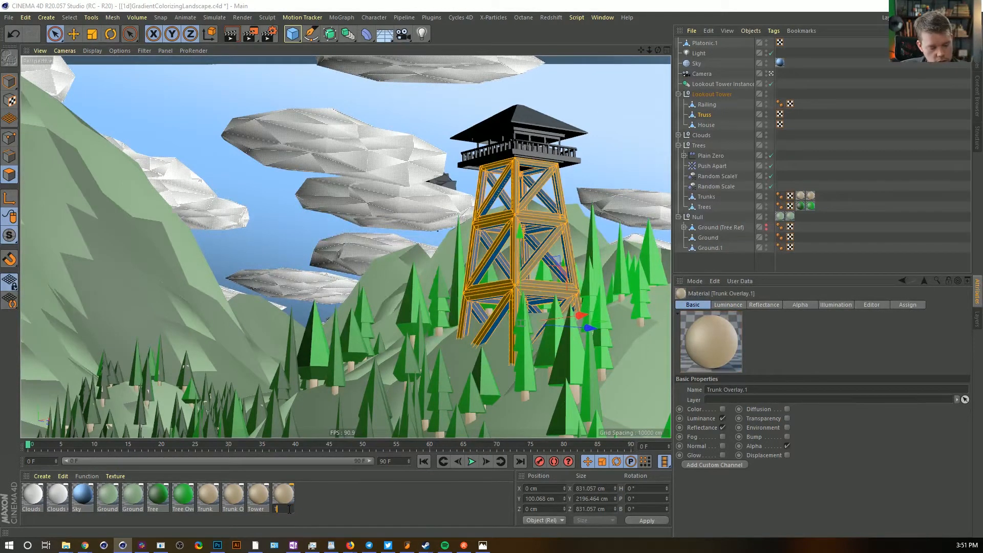
pyautogui.write('ower Overlay')
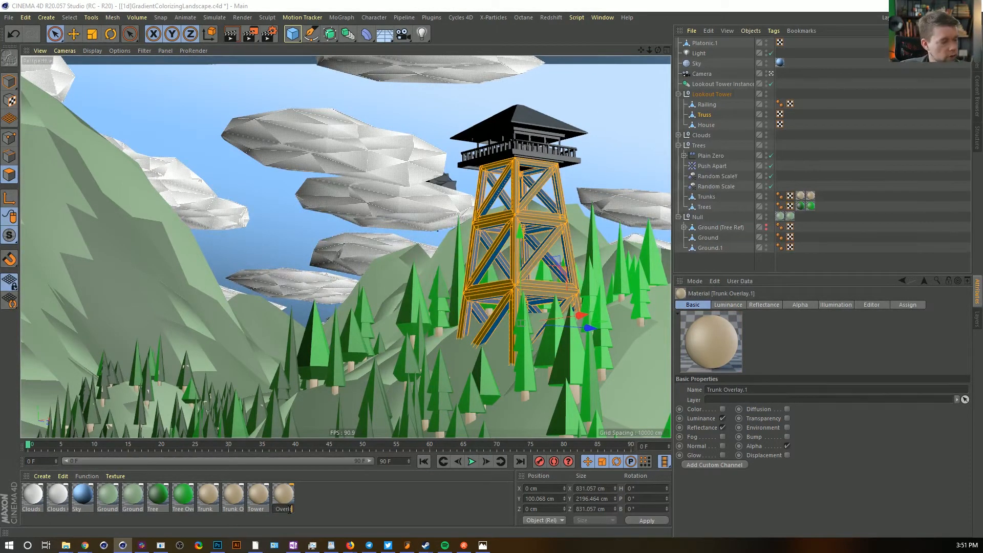
pyautogui.press('Return')
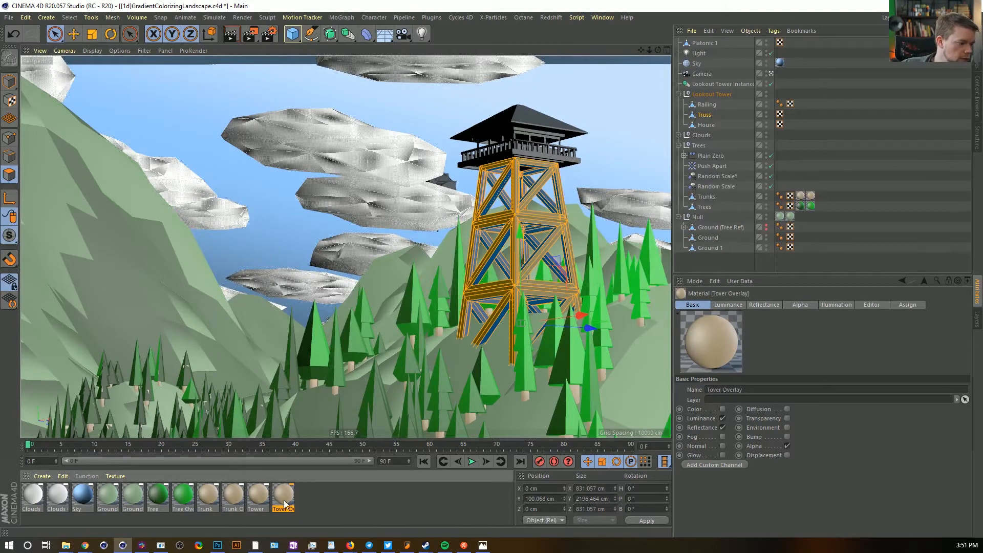
pyautogui.doubleClick(285, 508)
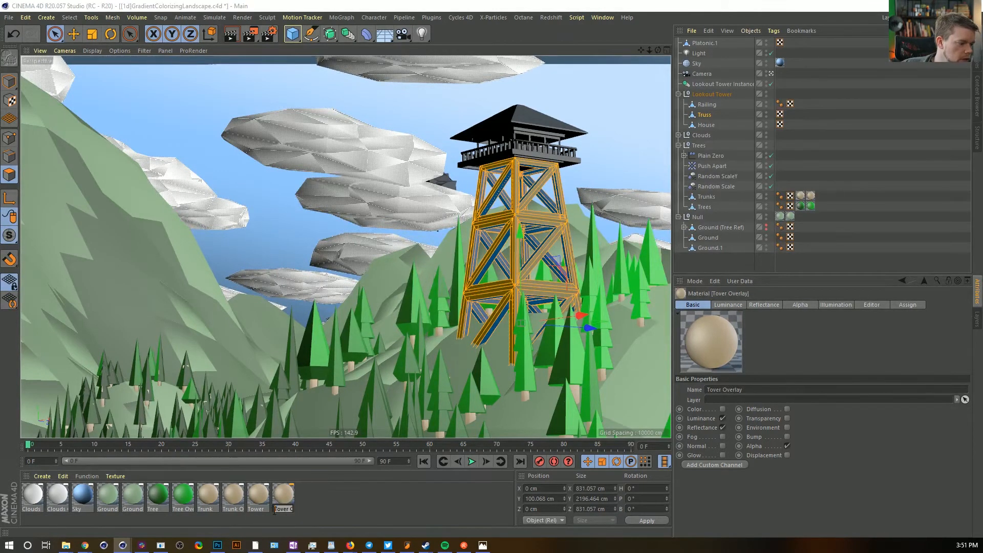
pyautogui.write('w')
pyautogui.press('Return')
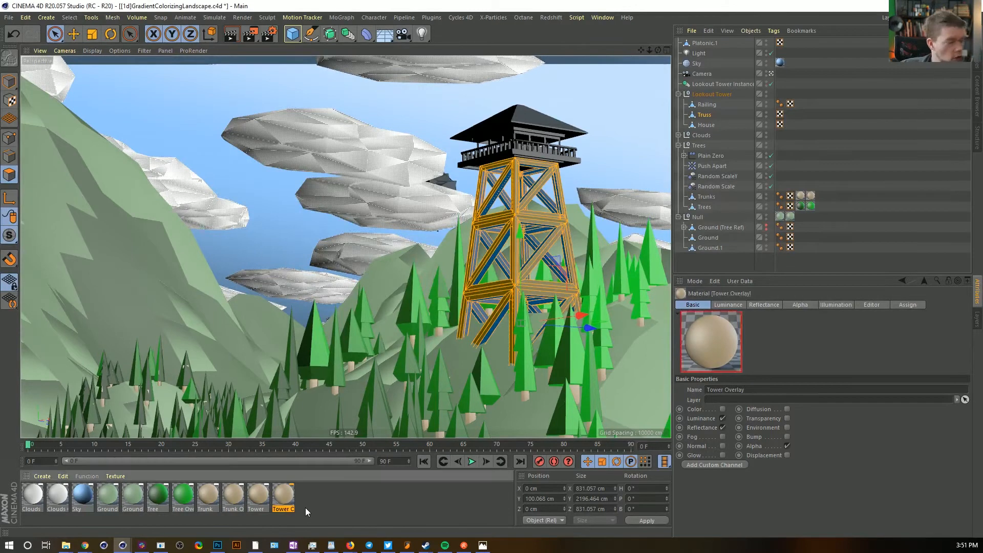
# Edit the Luminance gradient of both tower materials together, setting the middle knot to orange-brown with hue 34° and saturation 63%
pyautogui.click(260, 499)
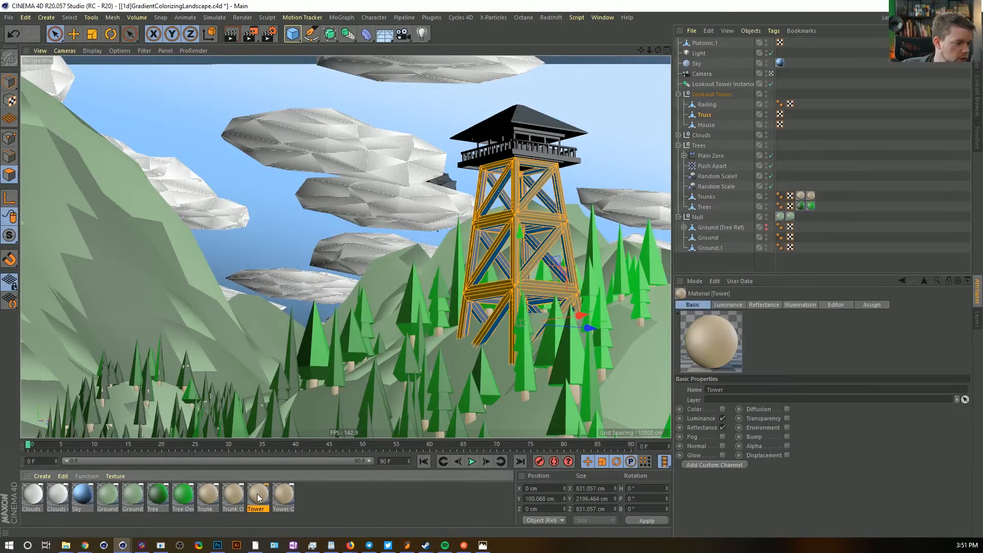
pyautogui.keyDown('shift'); pyautogui.click(283, 496); pyautogui.keyUp('shift')
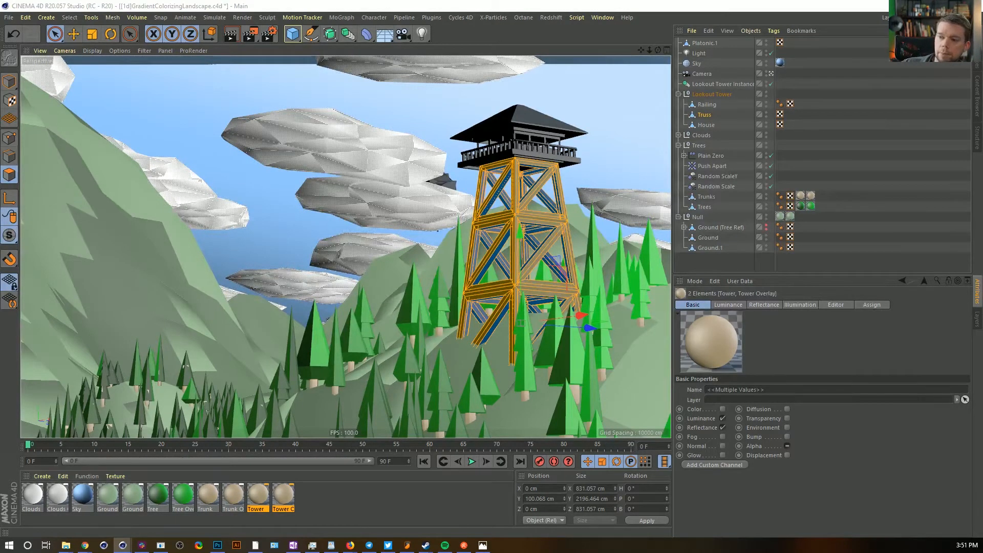
pyautogui.doubleClick(283, 496)
pyautogui.click(533, 284)
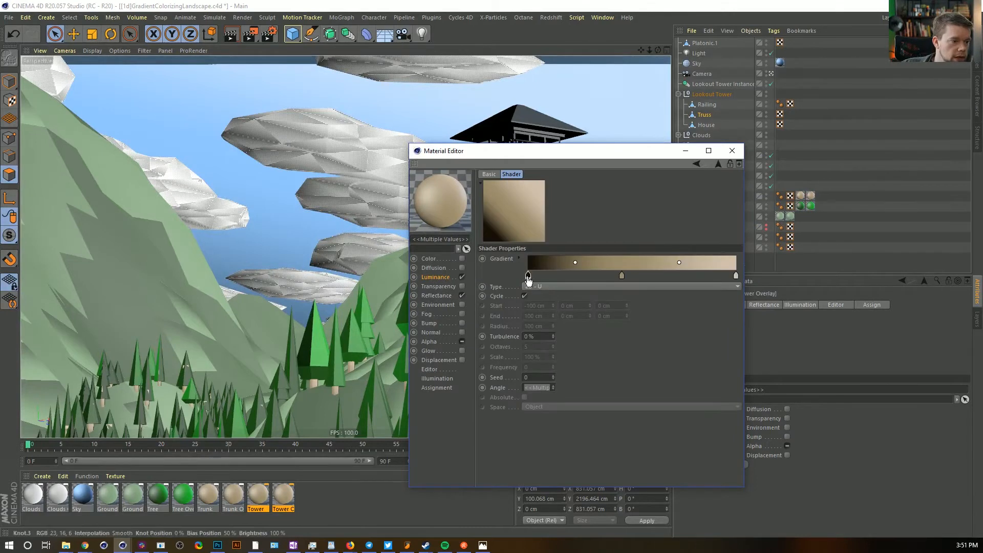
pyautogui.doubleClick(621, 275)
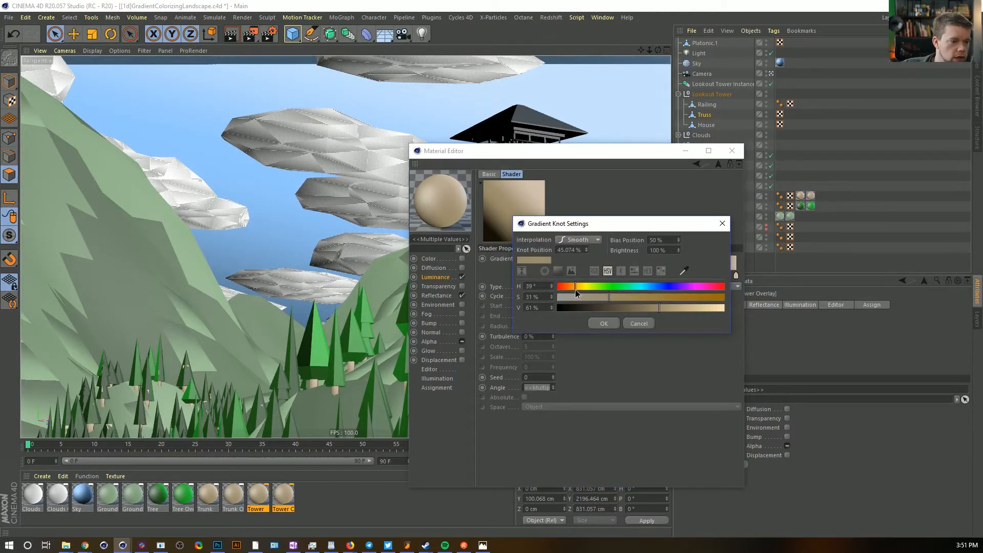
pyautogui.moveTo(647, 297); pyautogui.dragTo(662, 295)
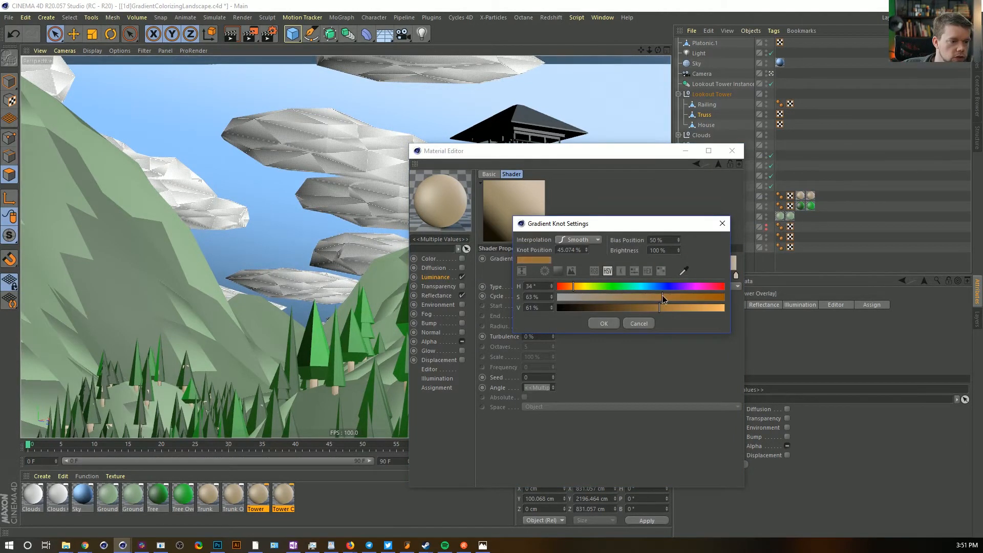
pyautogui.click(603, 323)
# Set the end knot of the tower materials' Luminance gradient to saturation 31% and value 93%, and shift the middle knot slightly toward it
pyautogui.doubleClick(735, 276)
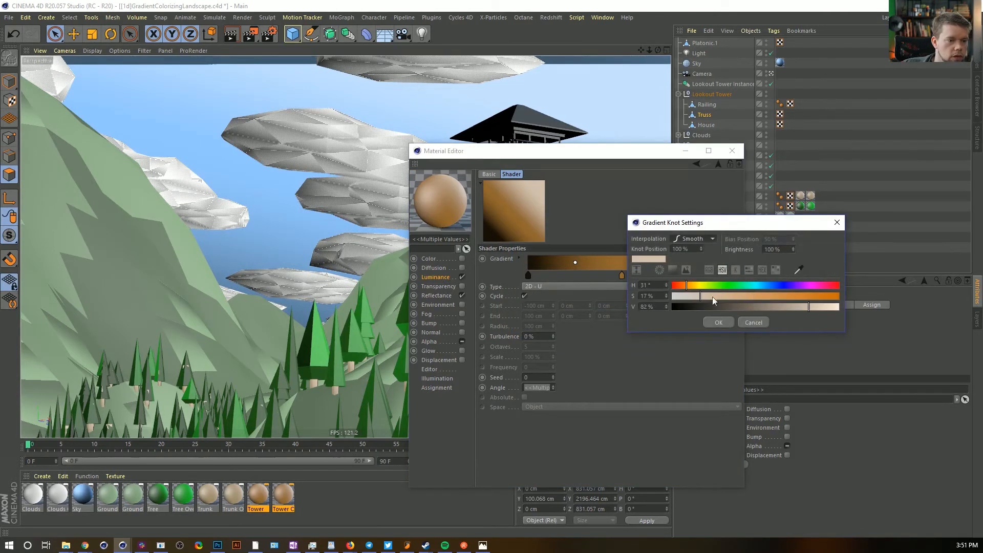
pyautogui.moveTo(712, 296); pyautogui.dragTo(726, 297)
pyautogui.moveTo(808, 307); pyautogui.dragTo(820, 306)
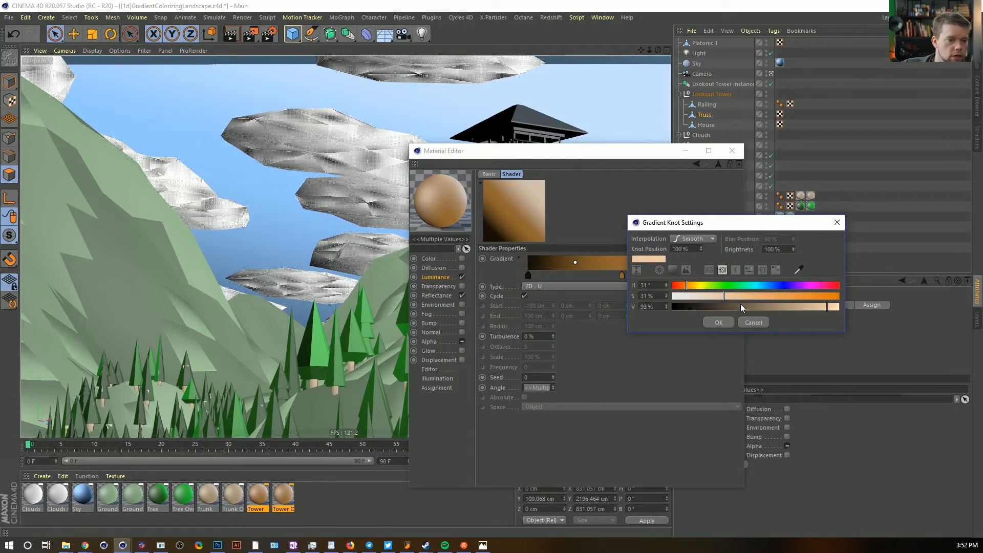
pyautogui.click(718, 322)
pyautogui.moveTo(621, 276); pyautogui.dragTo(634, 279)
pyautogui.click(732, 151)
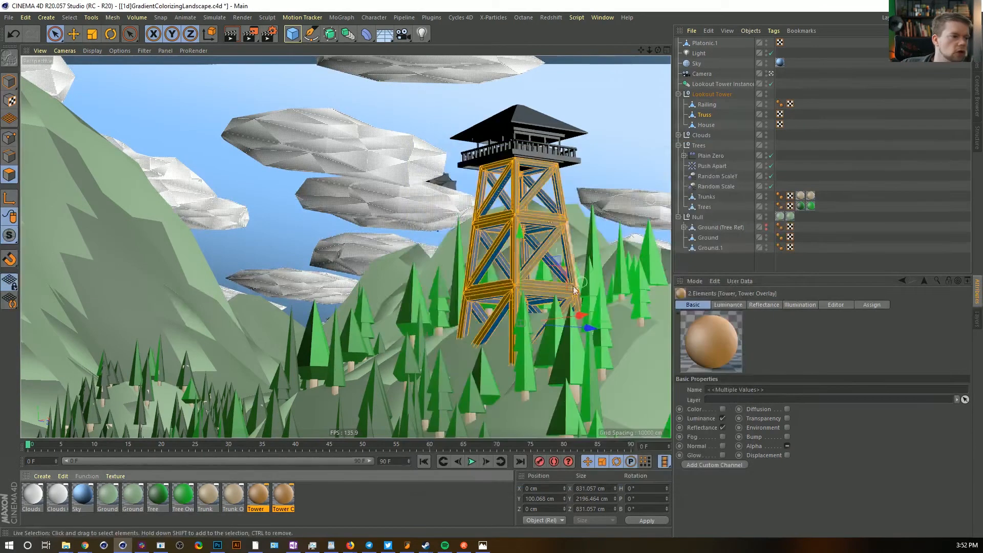
# Copy the Trunks' two texture tags onto the Lookout Tower null and swap in the Tower and Tower Overlay materials
pyautogui.moveTo(824, 200); pyautogui.dragTo(803, 200)
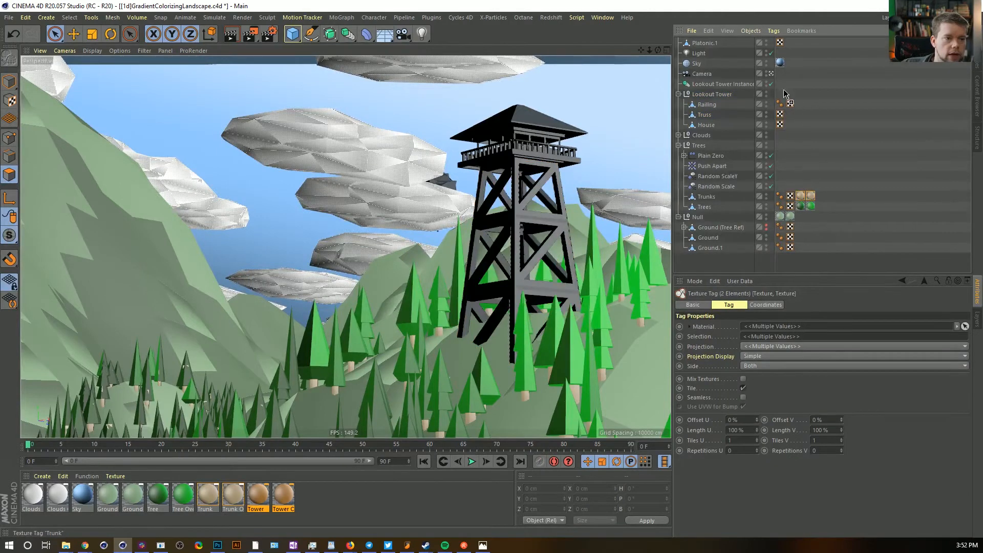
pyautogui.keyDown('ctrl'); pyautogui.moveTo(786, 94); pyautogui.dragTo(785, 94); pyautogui.keyUp('ctrl')
pyautogui.moveTo(253, 508); pyautogui.dragTo(707, 117)
pyautogui.moveTo(774, 86); pyautogui.dragTo(790, 94)
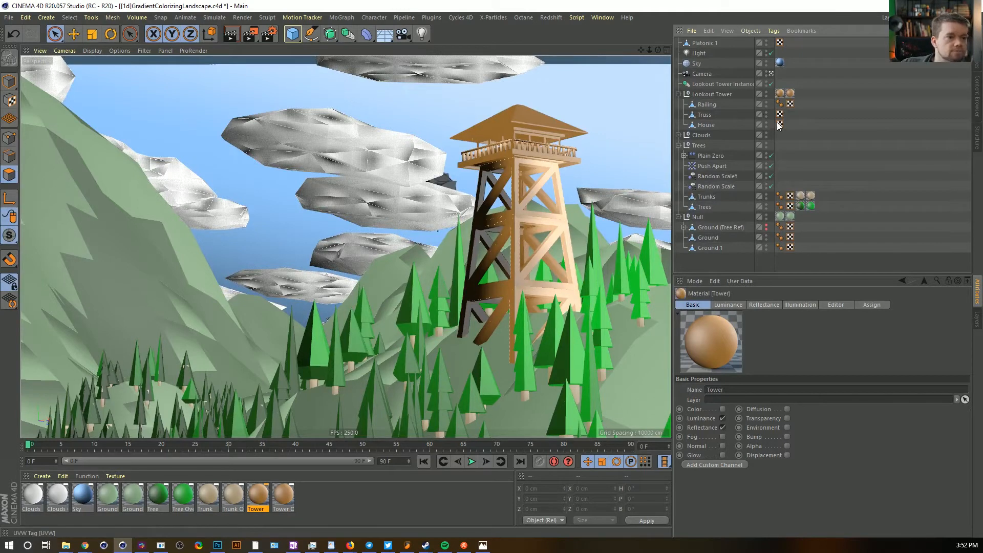
# Move the Lookout Tower Instance onto the distant forested hill, at about X -10227 cm, Y 3914 cm, Z 5726 cm
pyautogui.click(723, 83)
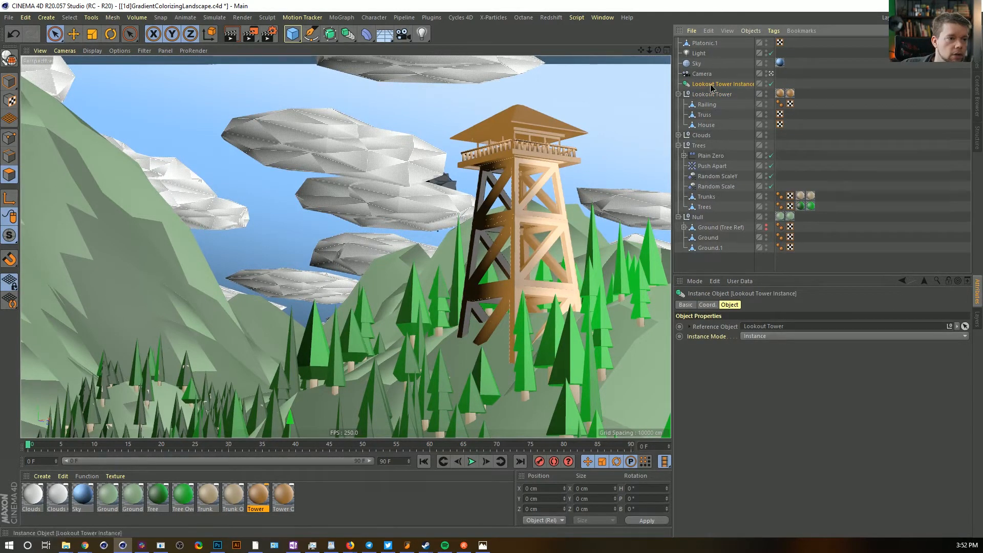
pyautogui.click(74, 32)
pyautogui.click(10, 82)
pyautogui.moveTo(231, 323); pyautogui.dragTo(167, 236)
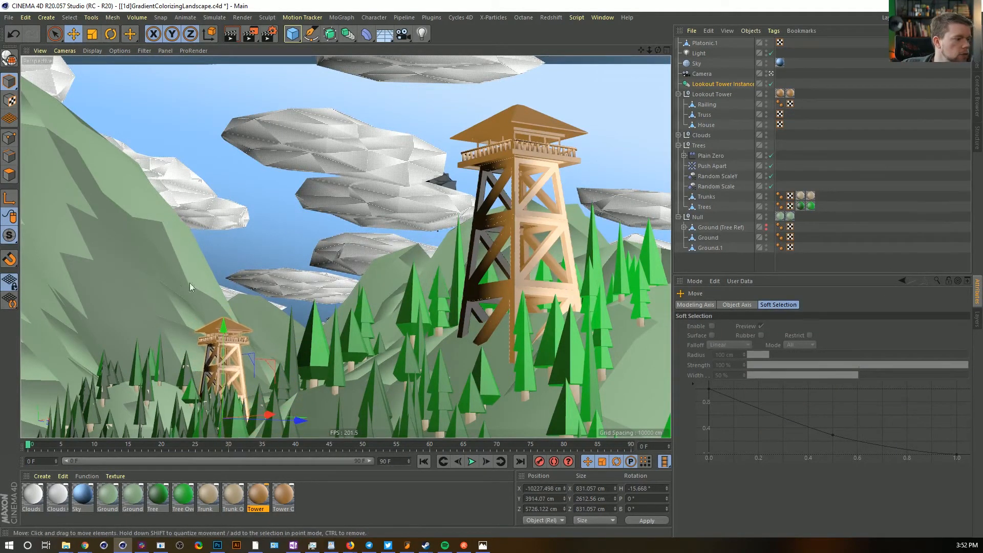
# Scale the Lookout Tower Instance down in Object mode to about 540 cm wide and 1698 cm high, and rotate its heading to about -44°
pyautogui.click(92, 34)
pyautogui.moveTo(366, 198); pyautogui.dragTo(338, 221)
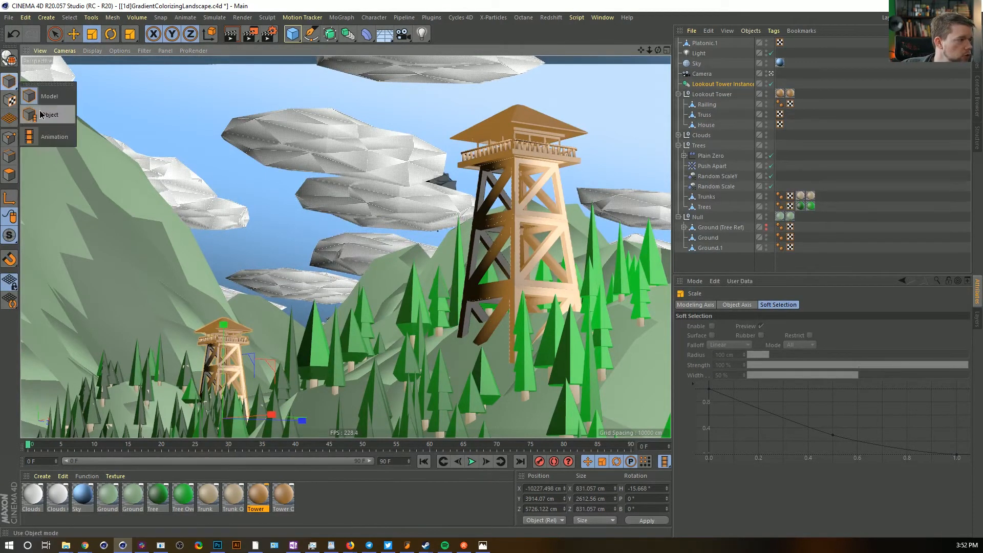
pyautogui.moveTo(287, 202); pyautogui.dragTo(182, 274)
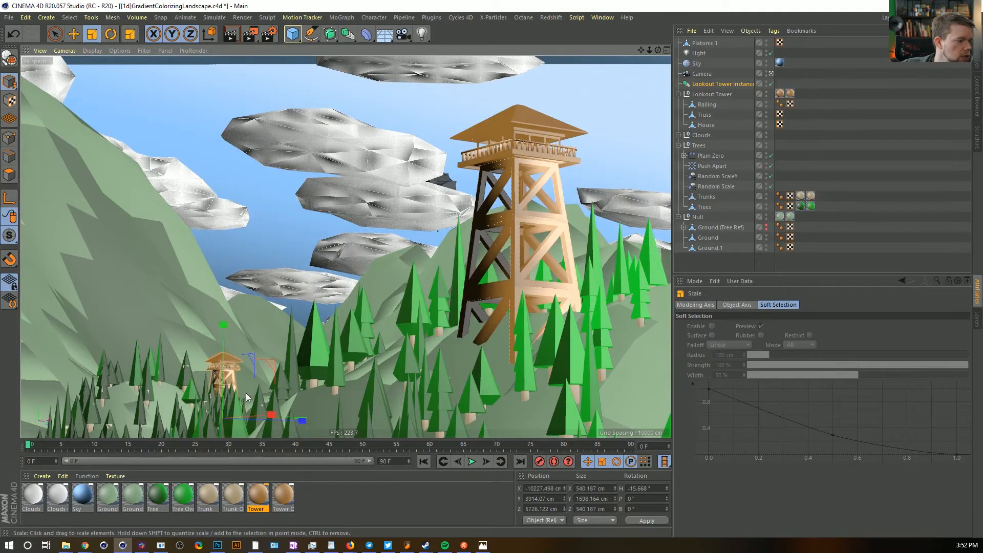
pyautogui.press('r')
pyautogui.moveTo(240, 420); pyautogui.dragTo(198, 410)
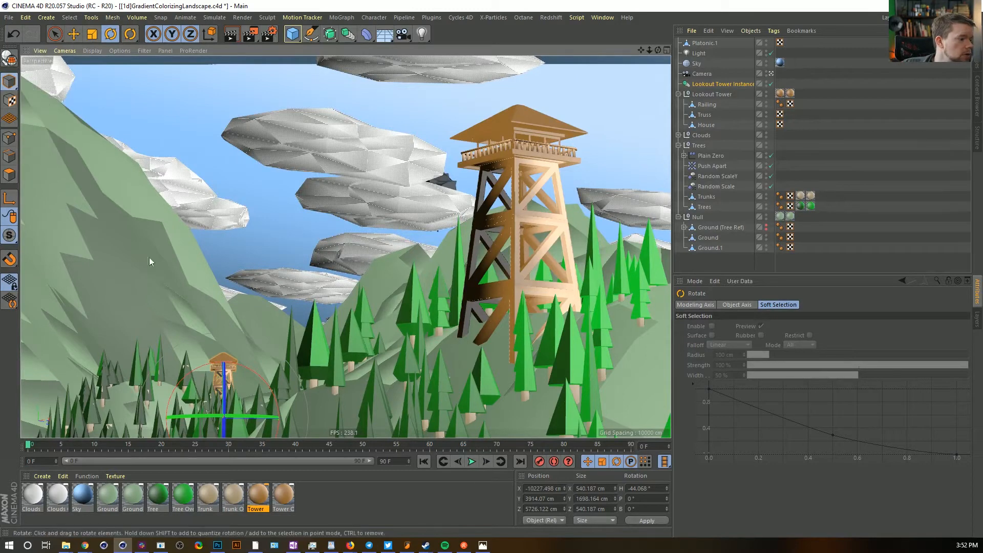
pyautogui.click(830, 168)
pyautogui.moveTo(10, 81); pyautogui.dragTo(502, 26)
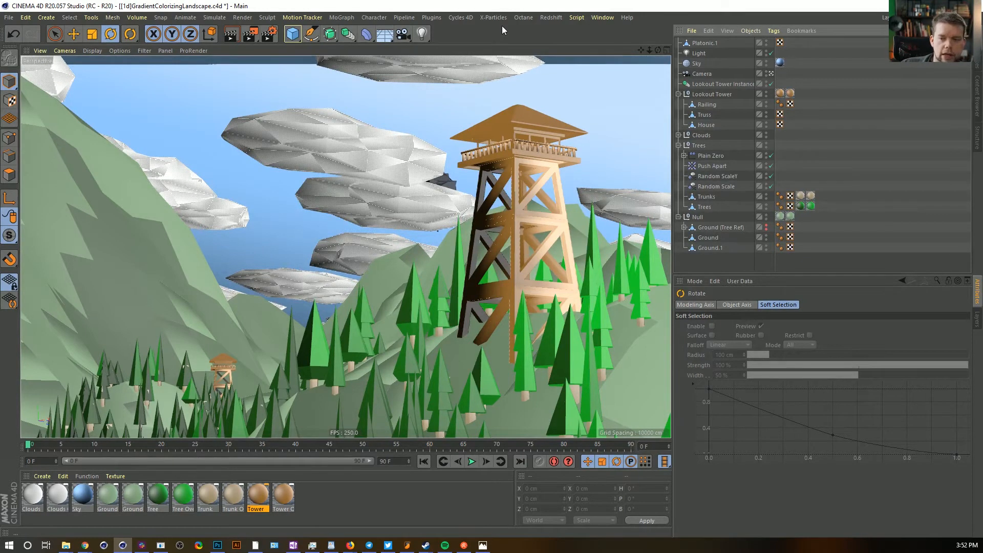
# Select the Lookout Tower's Truss mesh and switch to the BP - UV Edit layout with the window maximized
pyautogui.click(710, 104)
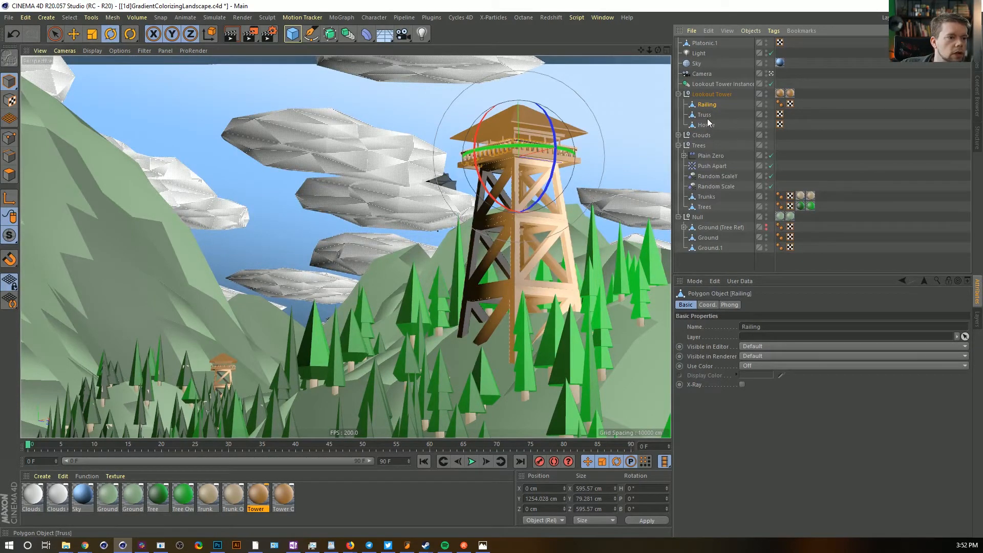
pyautogui.click(704, 115)
pyautogui.click(927, 17)
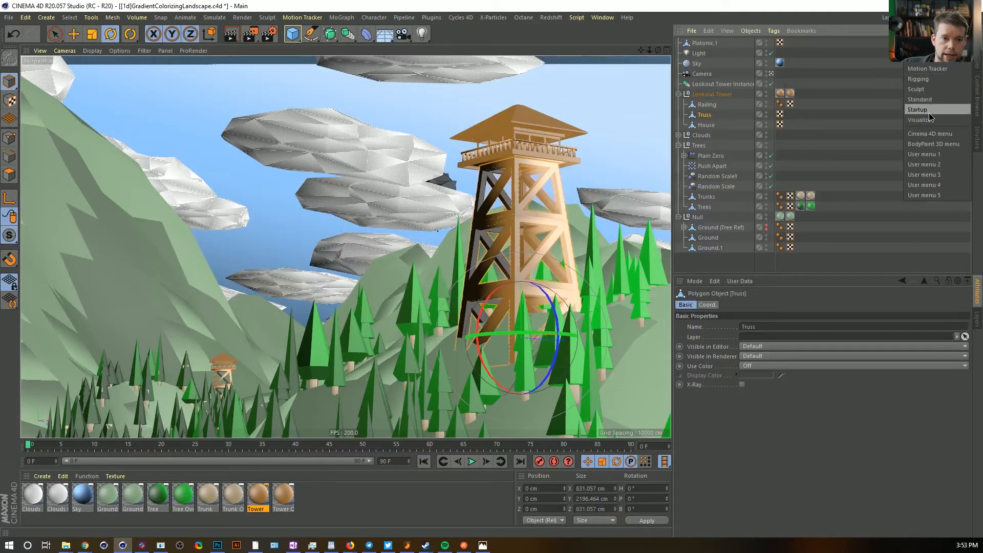
pyautogui.click(926, 48)
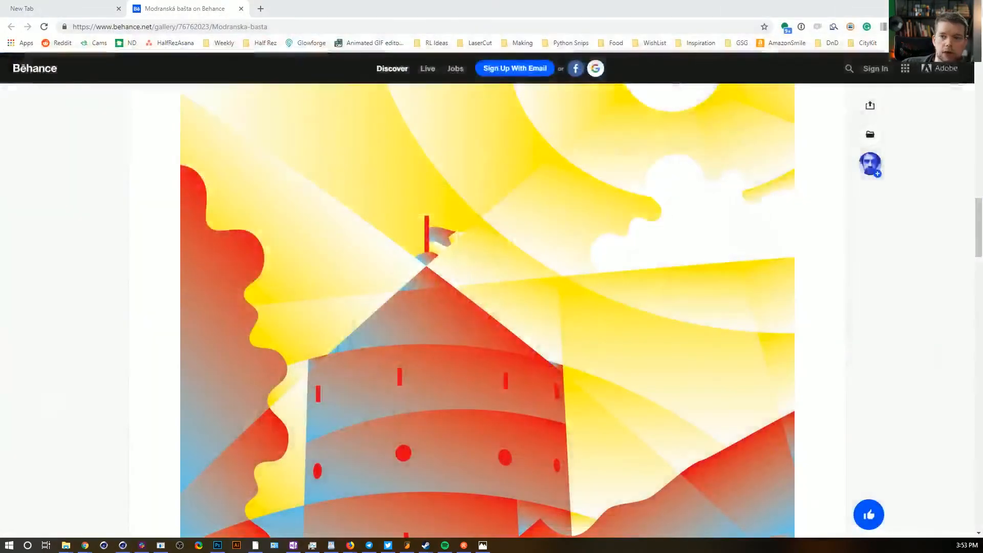
pyautogui.moveTo(982, 182); pyautogui.dragTo(471, 17)
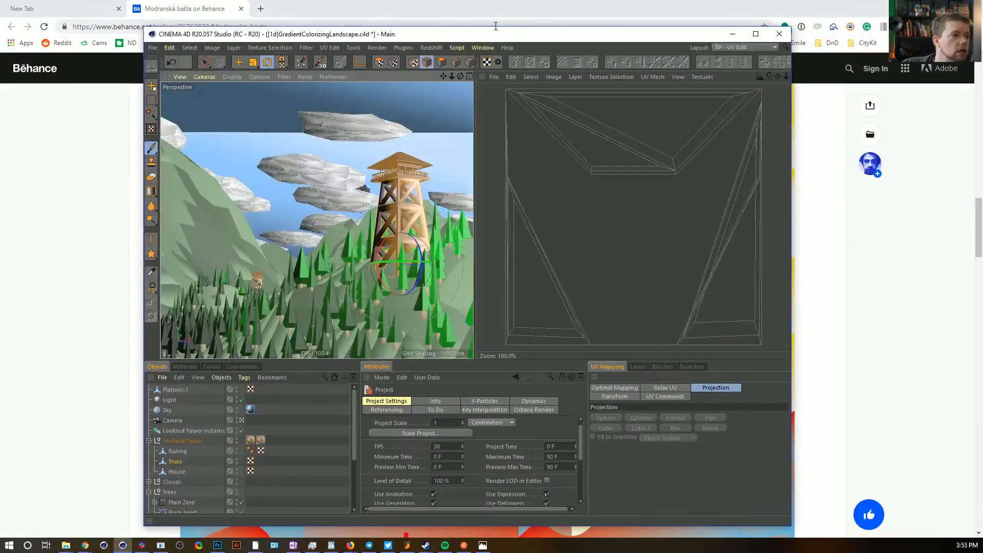
pyautogui.doubleClick(491, 33)
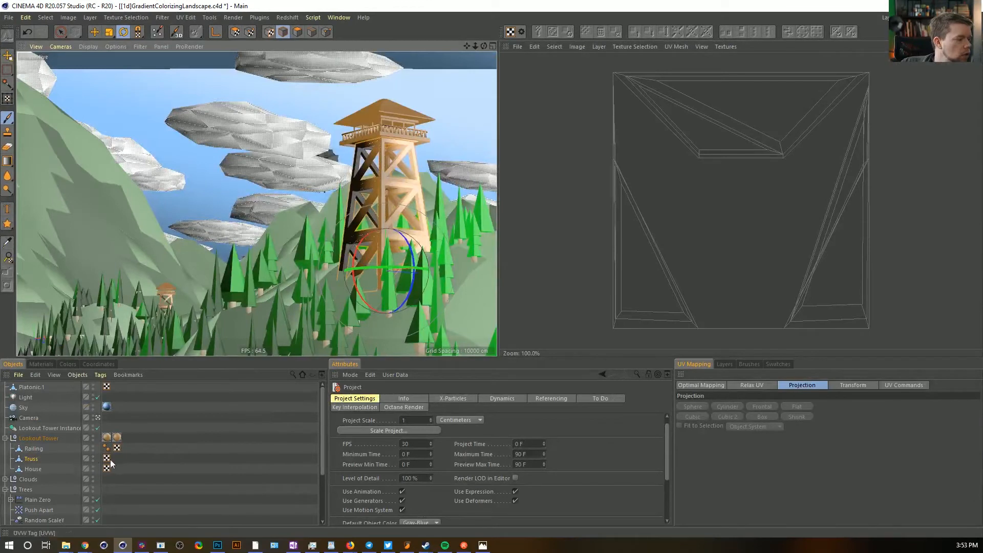
# Select the Truss's UVW tag and apply a Frontal projection to all its polygons in UV Polygon Edit mode
pyautogui.click(107, 458)
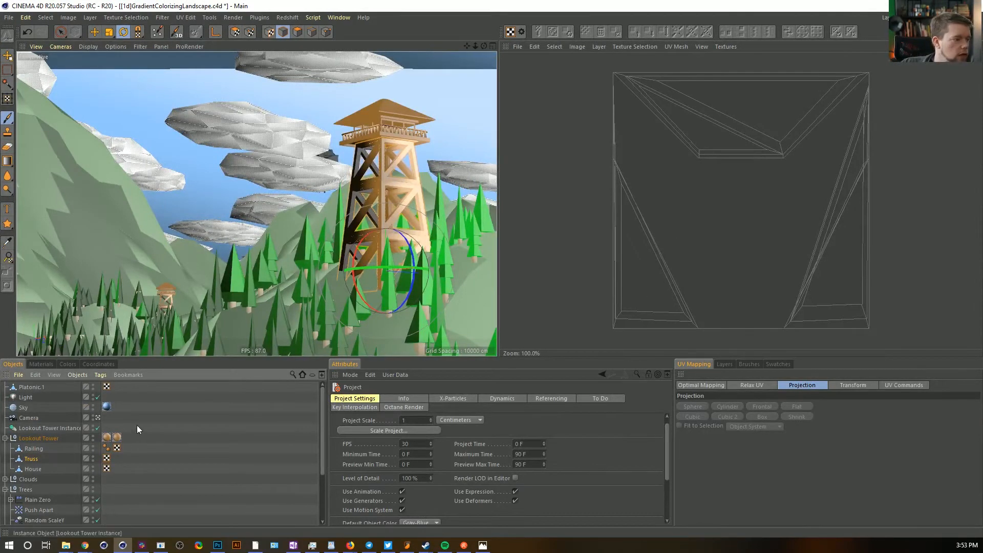
pyautogui.click(107, 458)
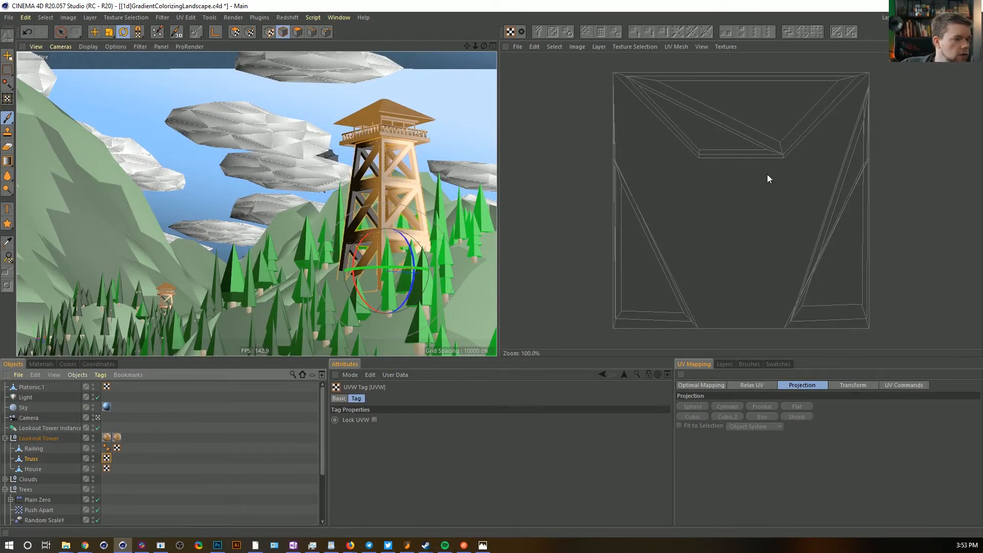
pyautogui.click(297, 33)
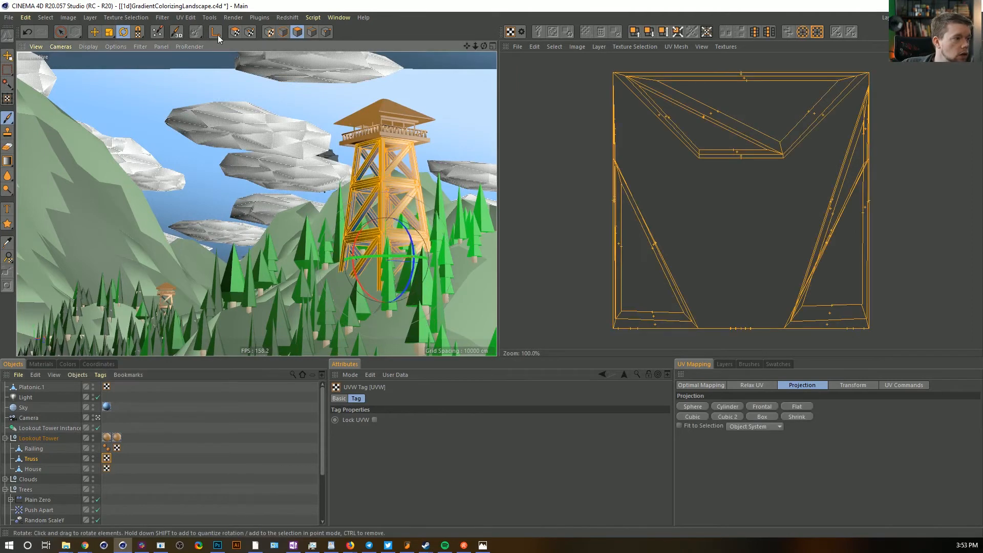
pyautogui.click(235, 31)
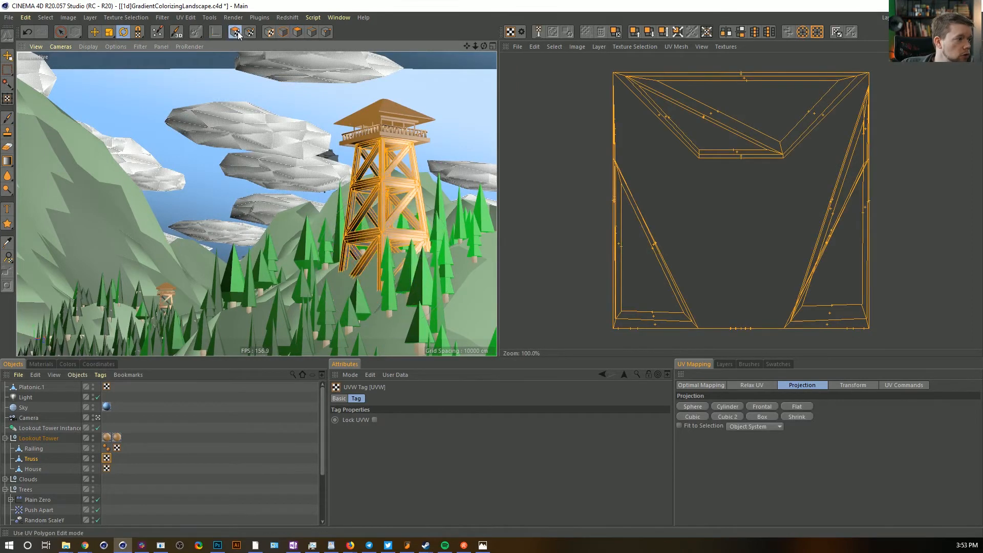
pyautogui.click(766, 407)
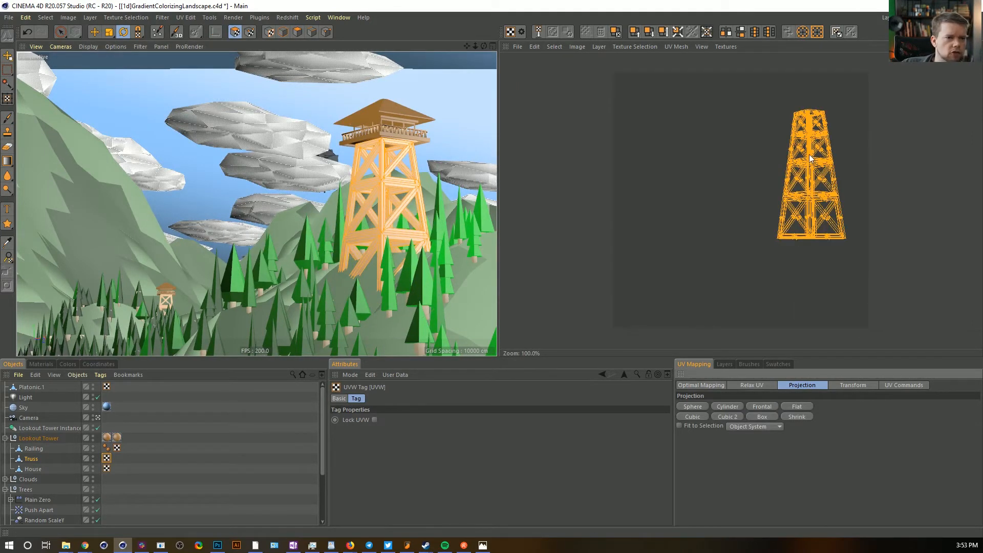
# Scale up the Truss UVs and center them so they fill most of the UV canvas
pyautogui.press('t')
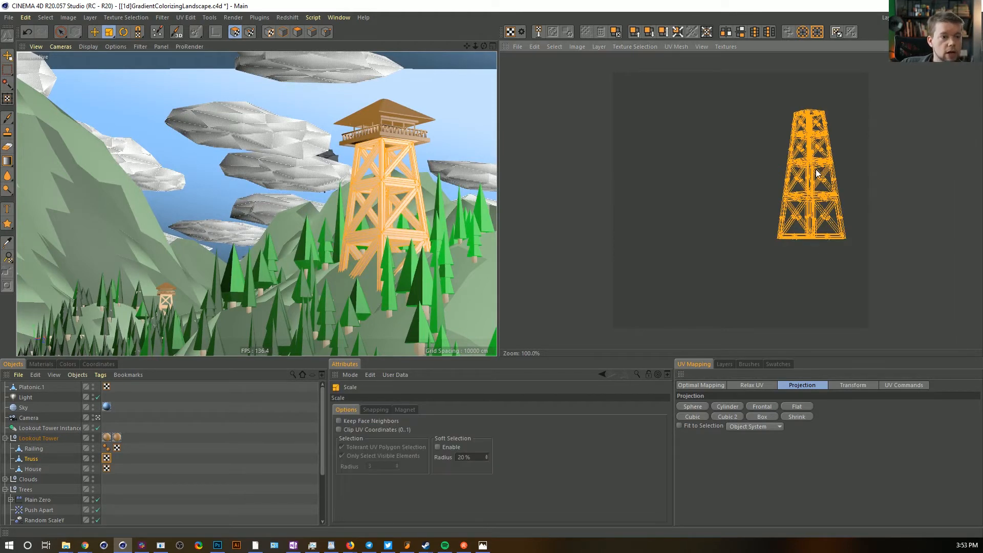
pyautogui.moveTo(814, 176); pyautogui.dragTo(822, 176)
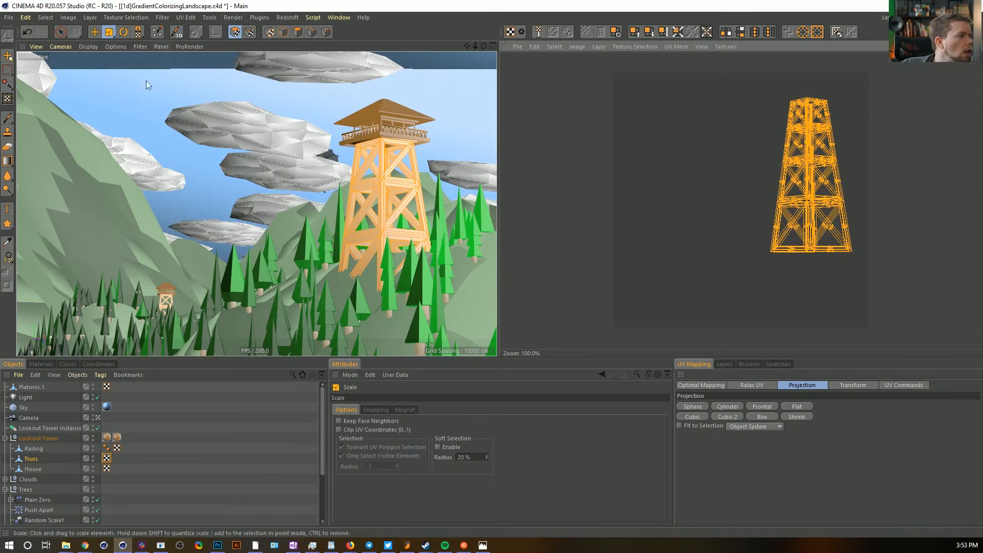
pyautogui.moveTo(109, 32); pyautogui.dragTo(154, 60)
pyautogui.press('e')
pyautogui.moveTo(808, 167); pyautogui.dragTo(747, 182)
pyautogui.press('t')
pyautogui.moveTo(750, 189)
pyautogui.mouseDown()
pyautogui.moveTo(803, 189)
pyautogui.moveTo(752, 175)
pyautogui.moveTo(762, 179)
pyautogui.mouseUp()
pyautogui.press('e')
pyautogui.moveTo(745, 159); pyautogui.dragTo(741, 168)
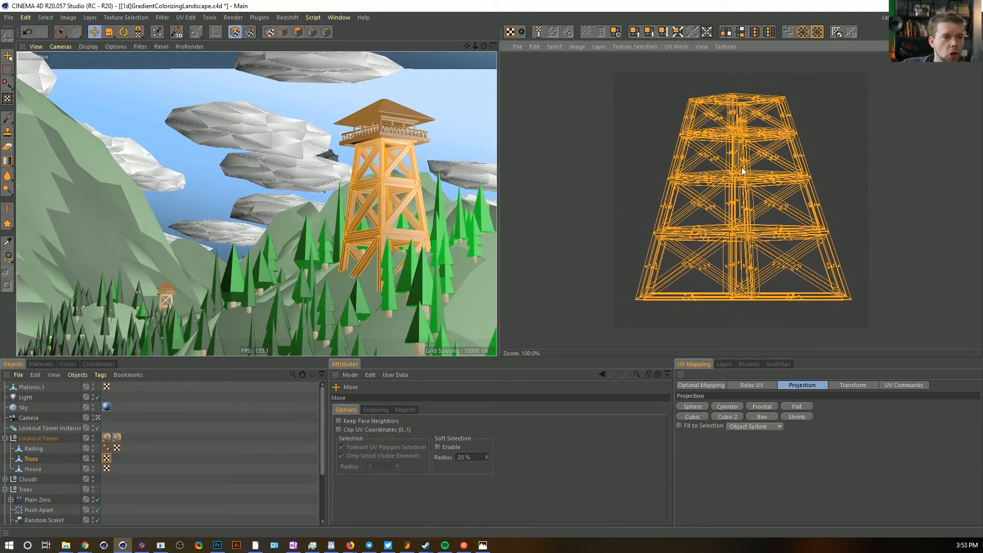
# Outline the tower's right-hand side with the Polygon Selection tool in polygon mode to select that side's Truss polygons
pyautogui.click(61, 32)
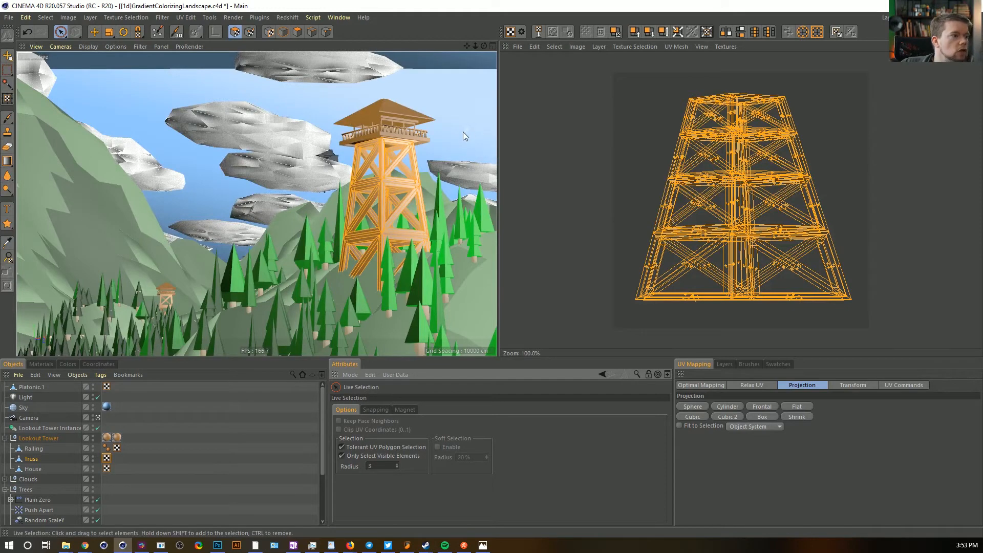
pyautogui.click(297, 32)
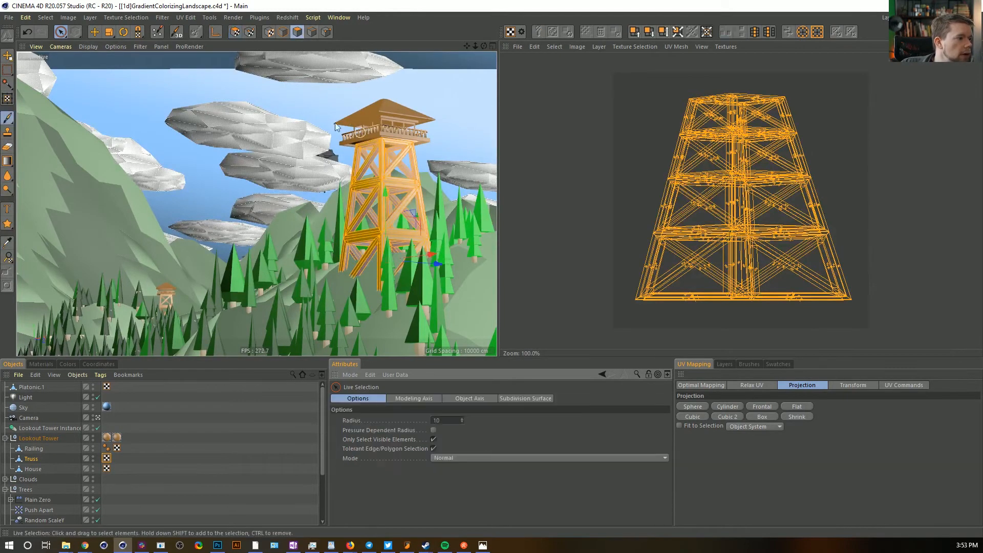
pyautogui.click(60, 31)
pyautogui.moveTo(59, 31); pyautogui.dragTo(97, 64)
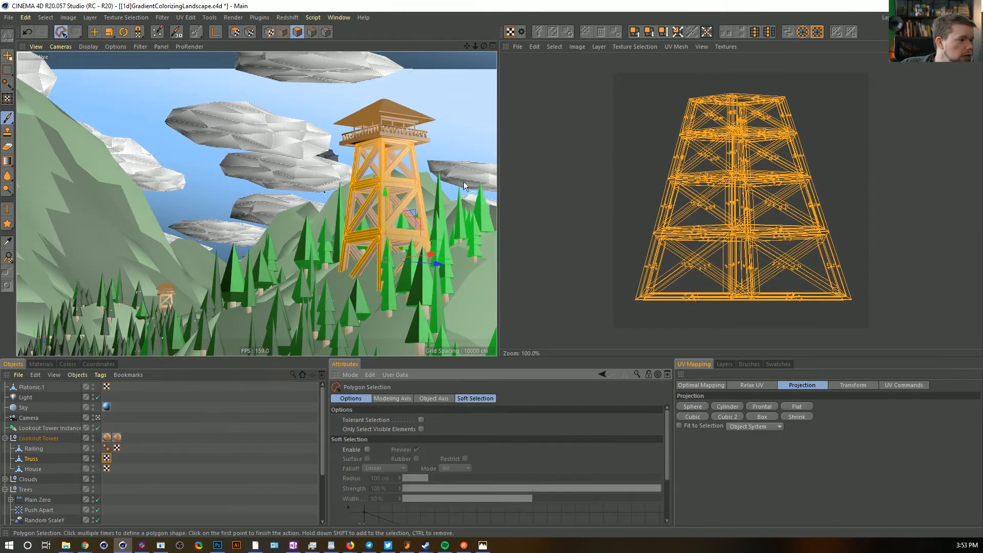
pyautogui.click(436, 149)
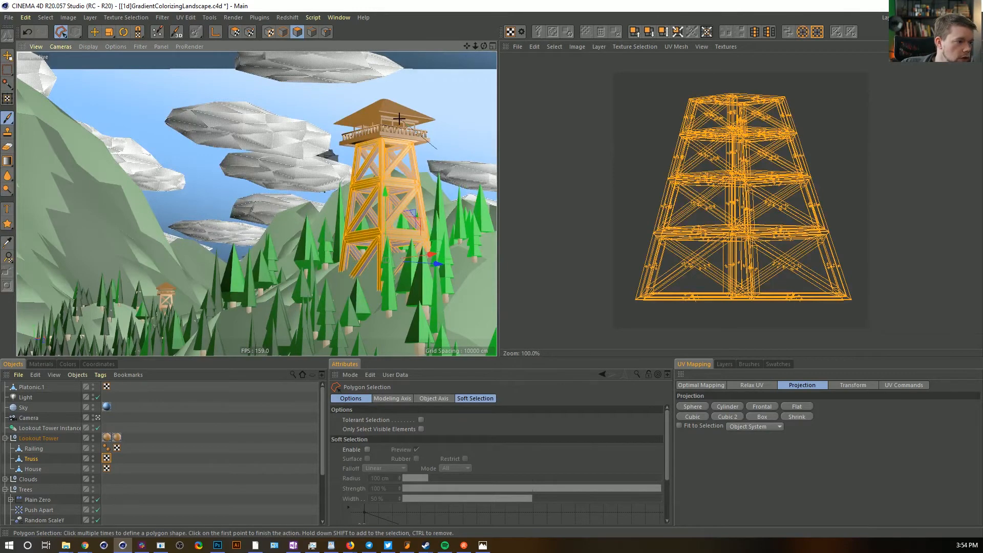
pyautogui.click(380, 130)
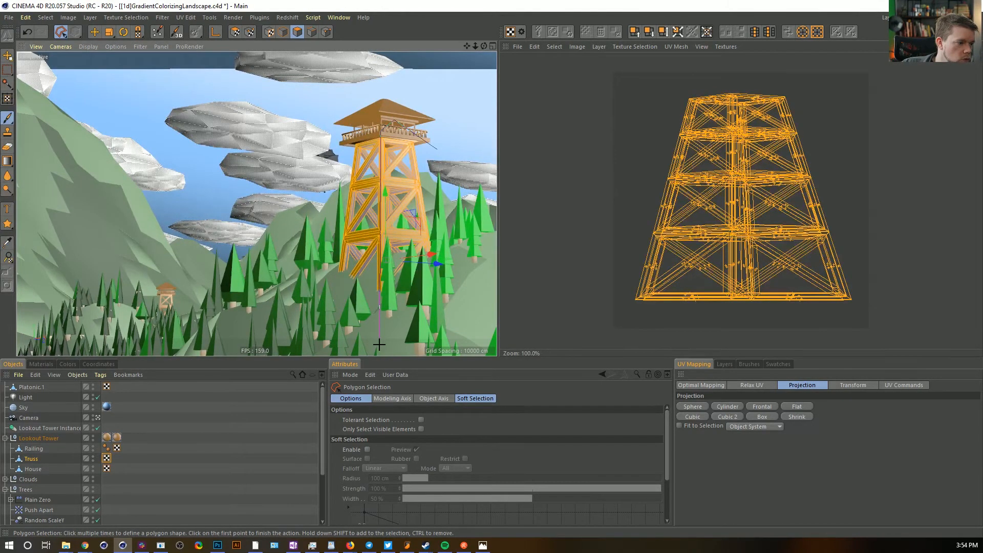
pyautogui.click(439, 147)
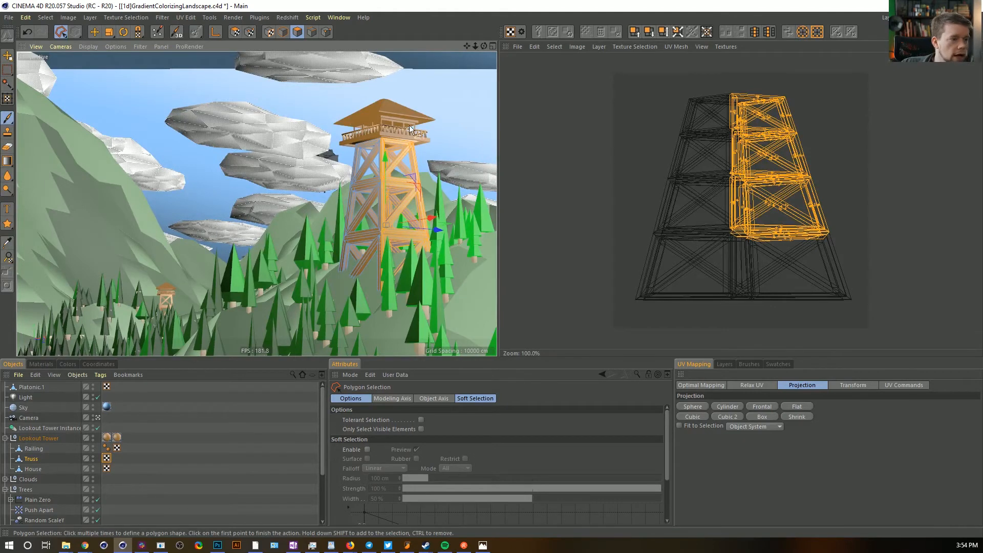
# Move the selected side's UVs up and right, away from the remaining Truss UVs, in UV Polygon Edit mode and show all four viewports
pyautogui.press('e')
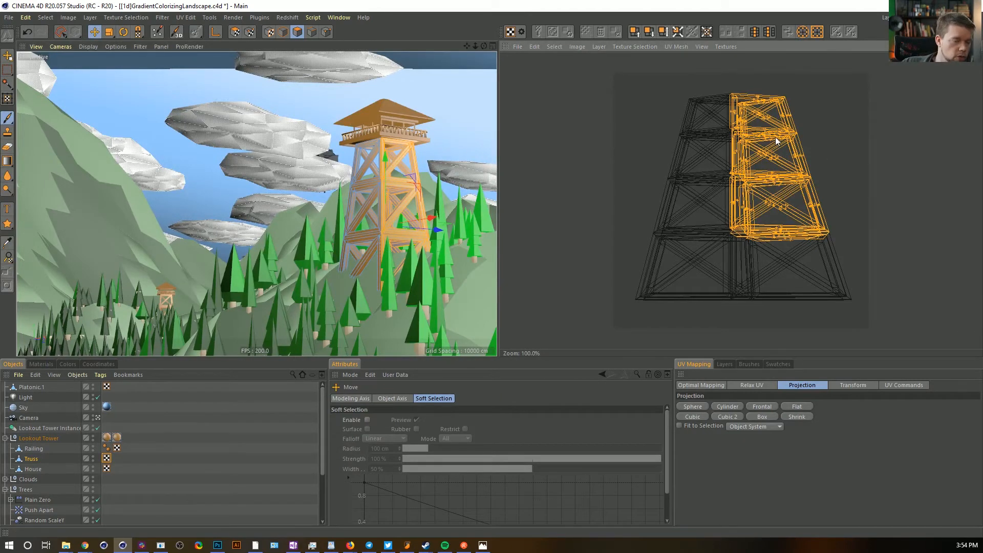
pyautogui.click(769, 133)
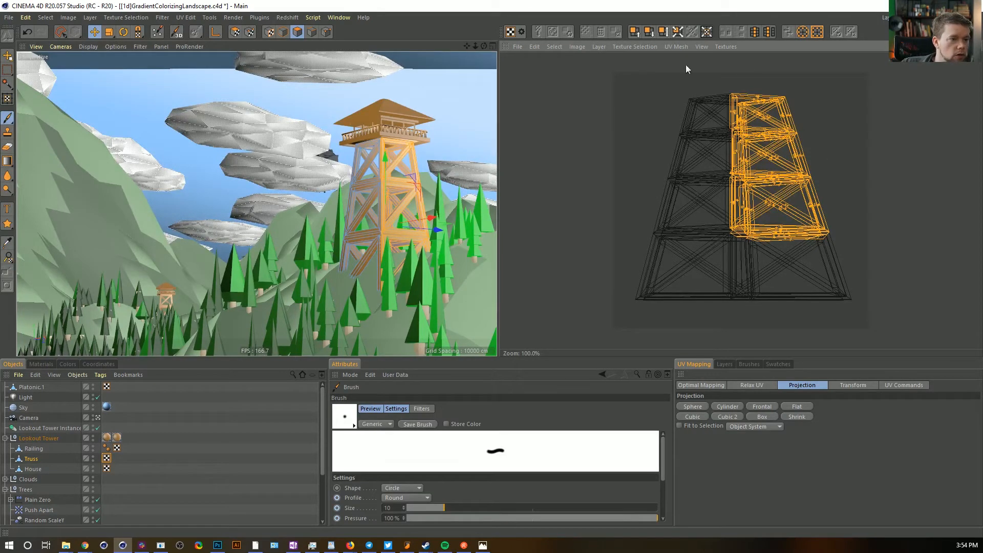
pyautogui.click(234, 31)
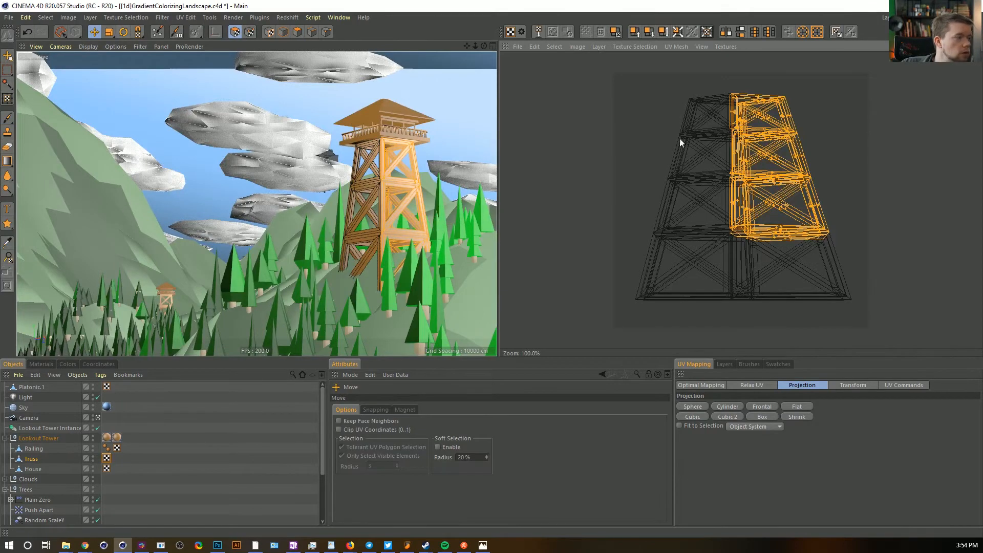
pyautogui.moveTo(766, 135); pyautogui.dragTo(809, 116)
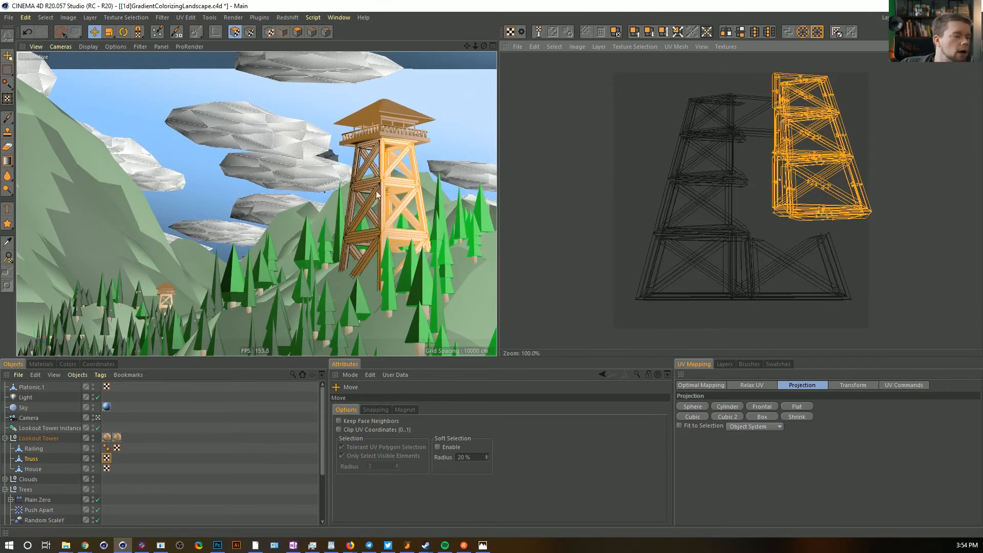
pyautogui.middleClick(419, 181)
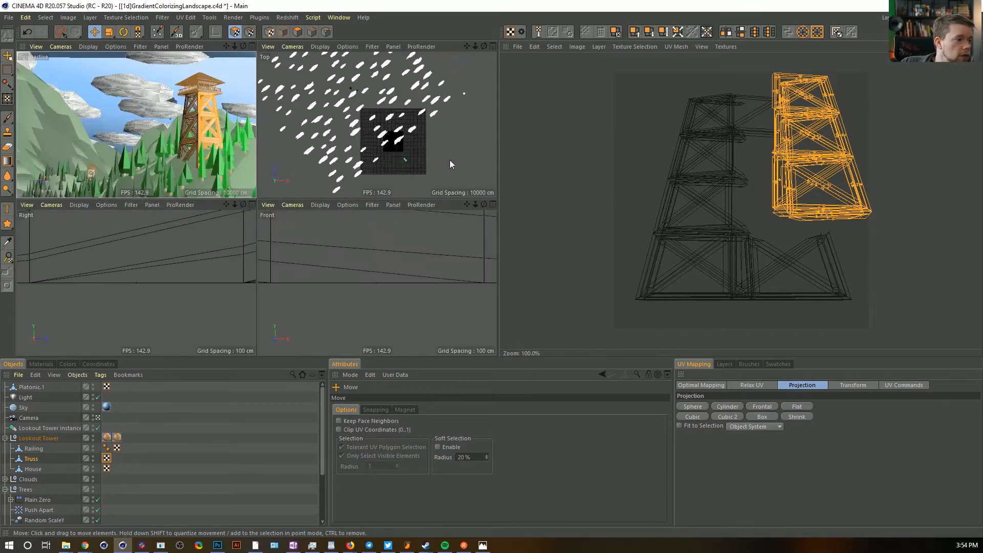
# Outline the tower's upper-left diagonal half in the Top view with Polygon Selection in polygon mode to select those Truss polygons
pyautogui.middleClick(449, 159)
pyautogui.scroll(15, 293, 251)
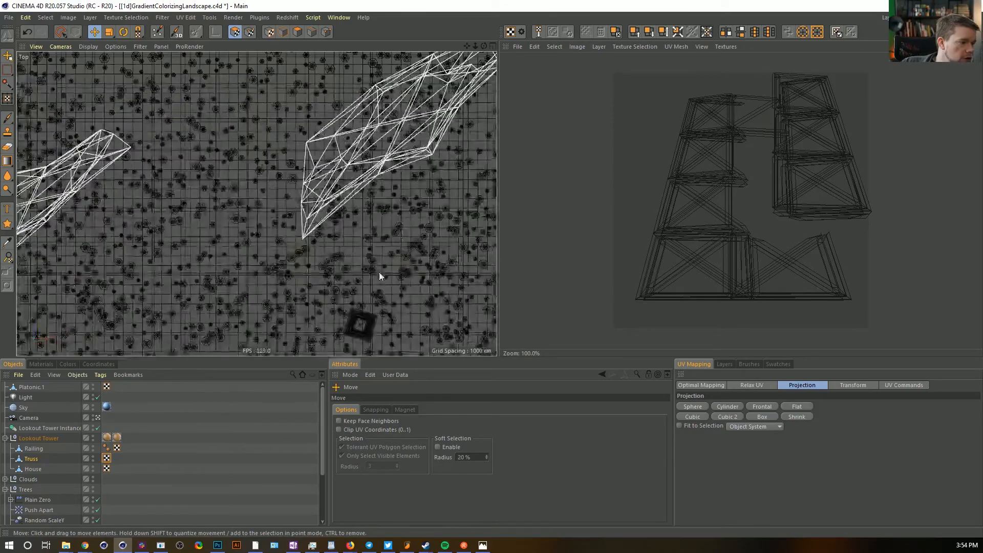
pyautogui.moveTo(416, 203); pyautogui.dragTo(381, 200, button='middle')
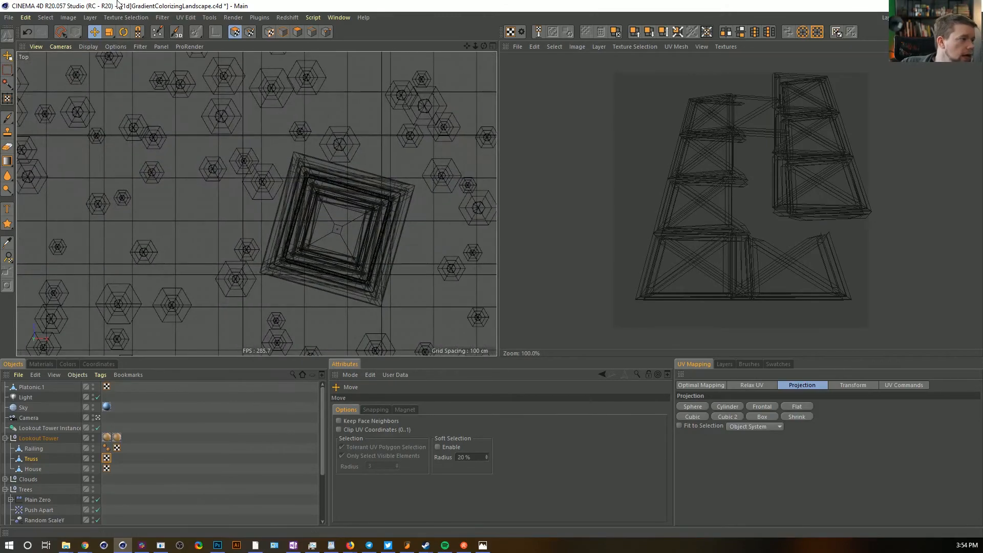
pyautogui.click(297, 32)
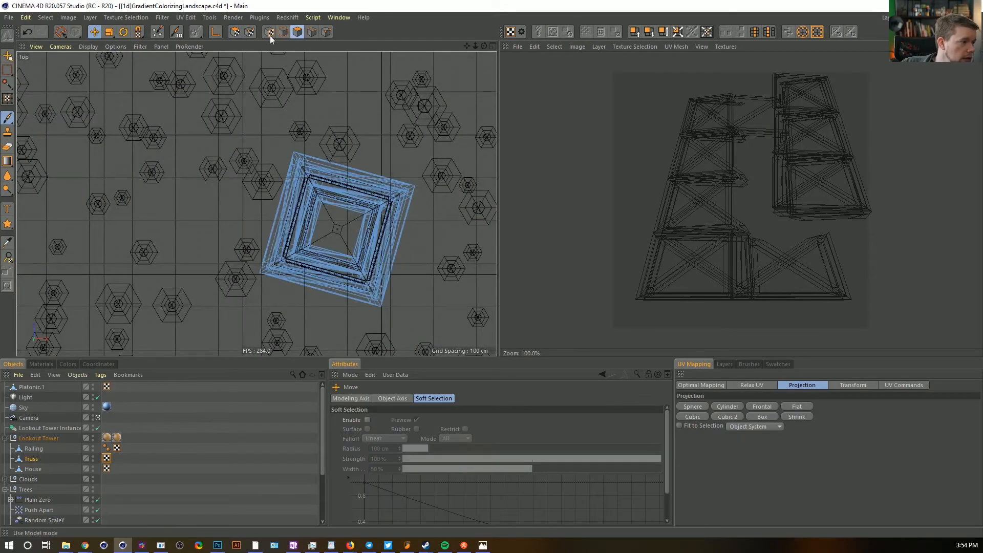
pyautogui.click(62, 32)
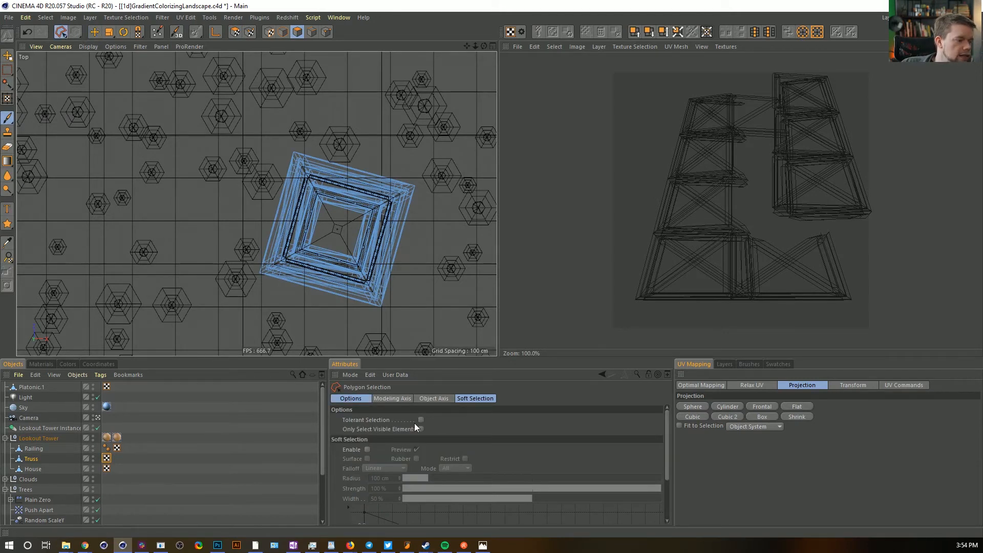
pyautogui.click(422, 183)
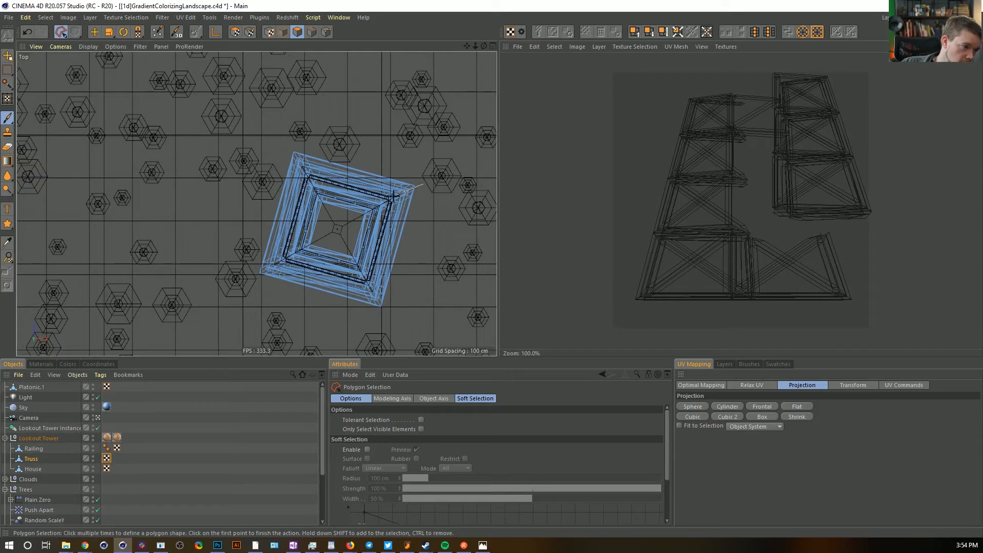
pyautogui.click(218, 296)
pyautogui.click(240, 221)
pyautogui.click(286, 131)
pyautogui.click(426, 164)
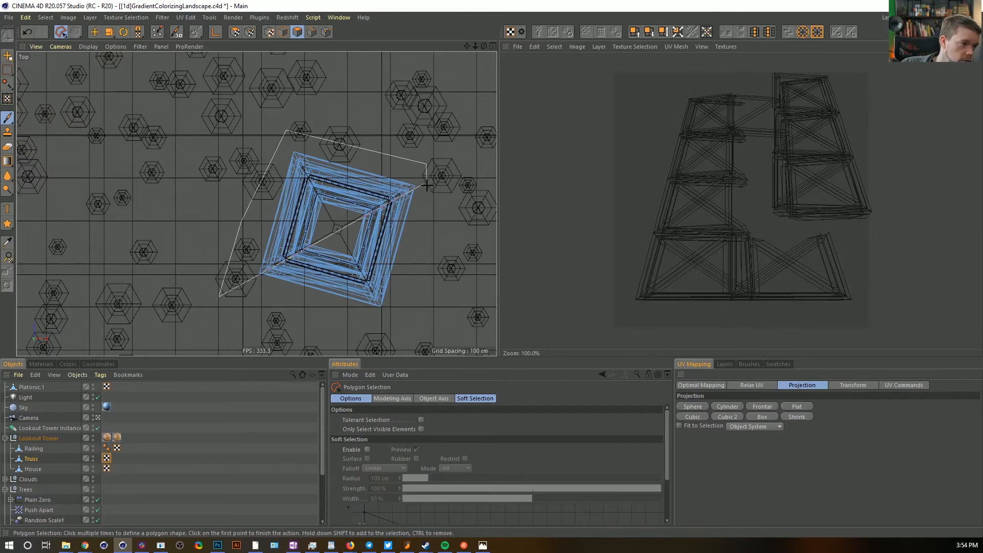
pyautogui.click(425, 184)
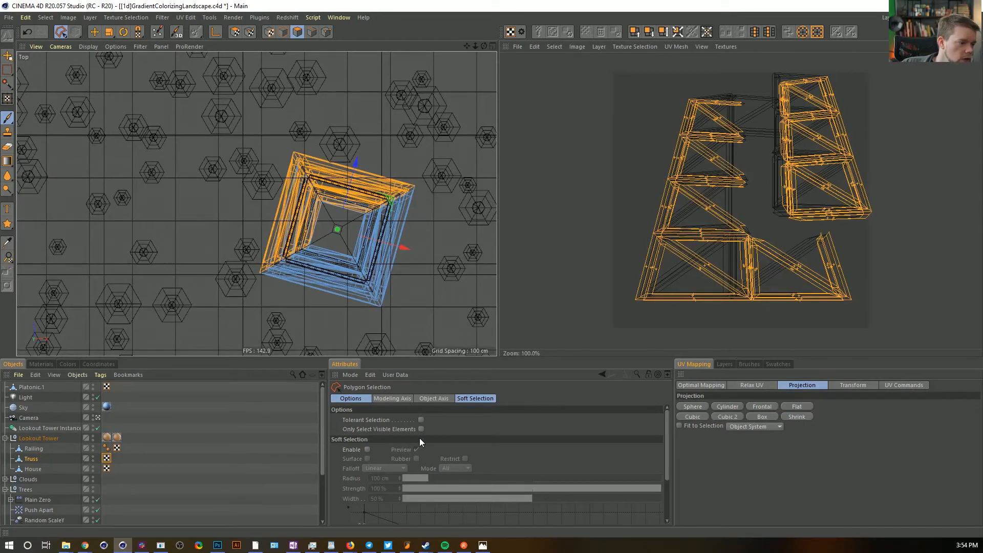
# Check the selected Truss half in the Perspective view and redraw the diagonal Polygon Selection outline around it in the Top view
pyautogui.middleClick(419, 213)
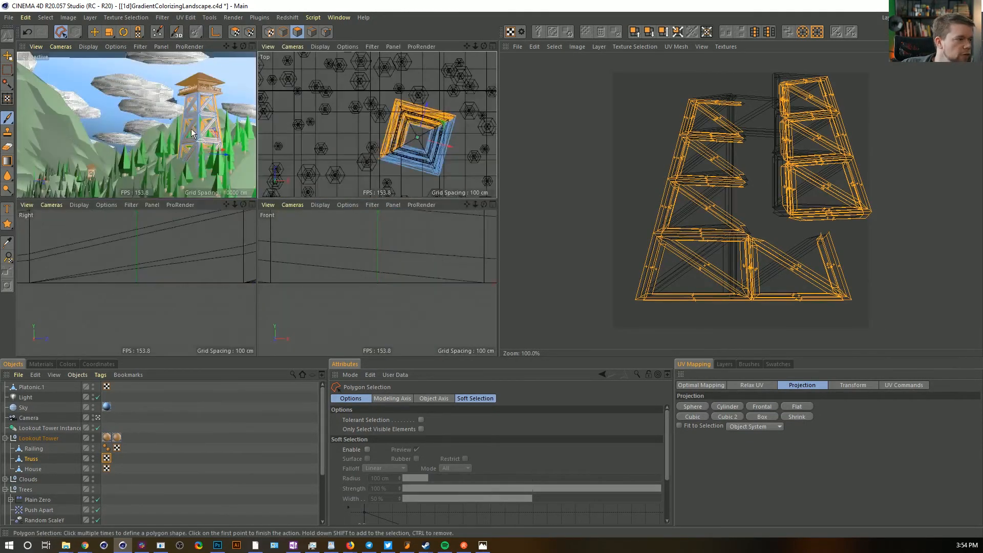
pyautogui.middleClick(191, 128)
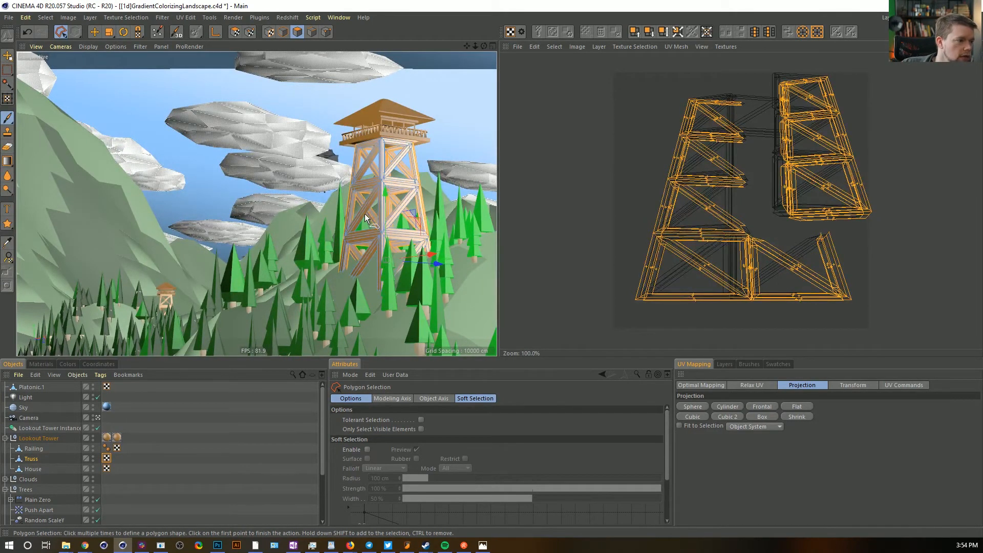
pyautogui.middleClick(371, 182)
pyautogui.middleClick(375, 197)
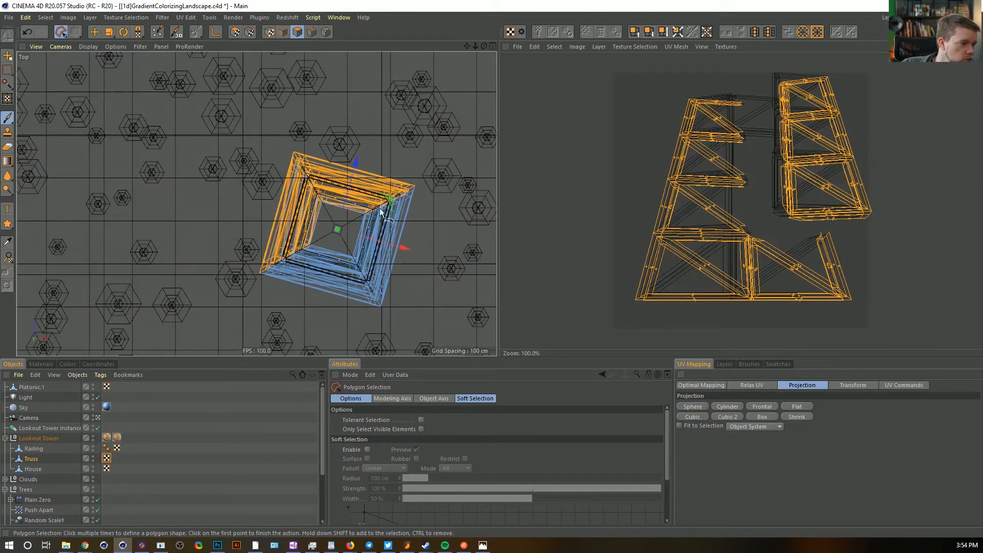
pyautogui.click(421, 188)
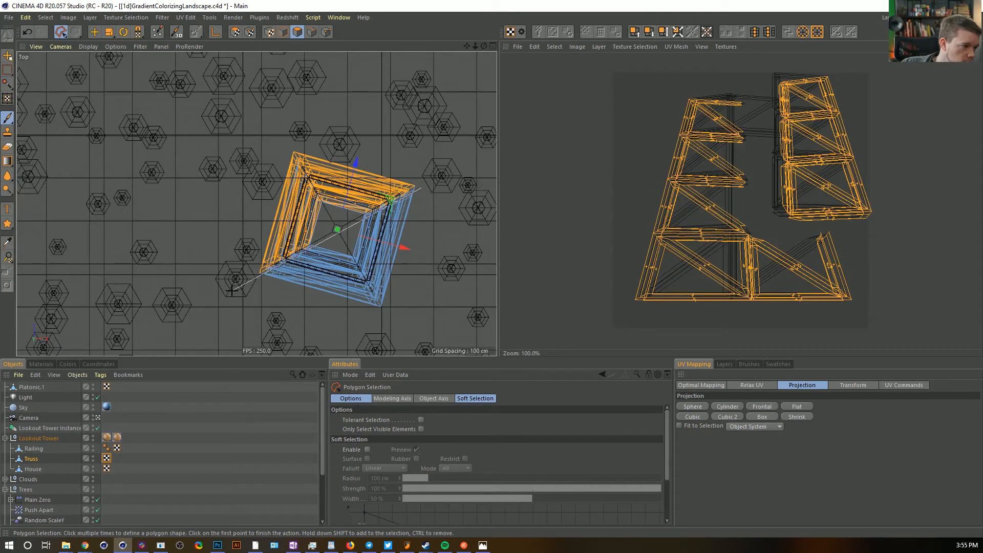
pyautogui.click(206, 243)
pyautogui.click(285, 108)
pyautogui.click(422, 189)
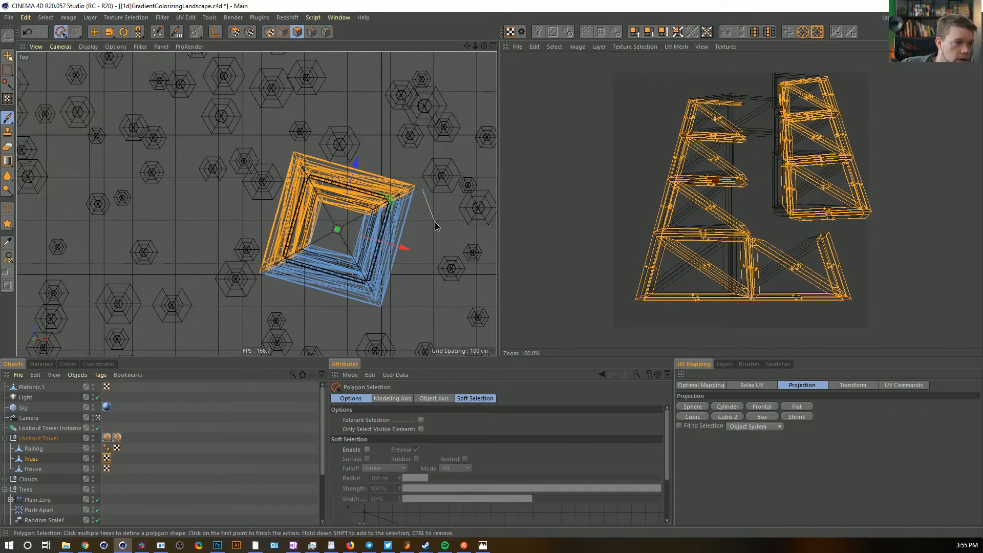
pyautogui.press('F1')
pyautogui.press('e')
pyautogui.moveTo(410, 205)
pyautogui.mouseDown()
pyautogui.moveTo(361, 205)
pyautogui.moveTo(409, 205)
pyautogui.mouseUp()
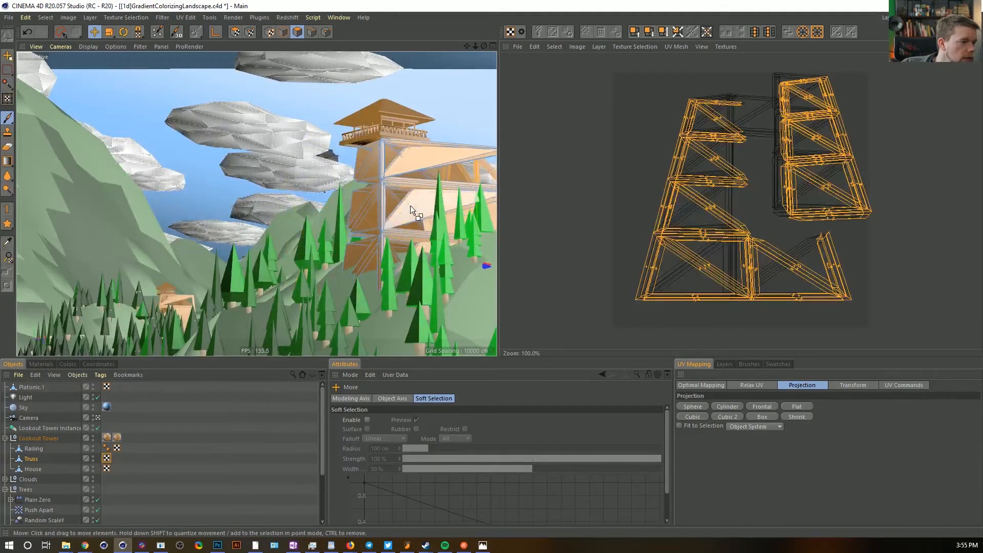
pyautogui.hotkey('ctrl', 'z')
# Move the selected half's UVs down and left in UV Polygon Edit mode and narrow them with Non-Uniform Scale
pyautogui.click(235, 31)
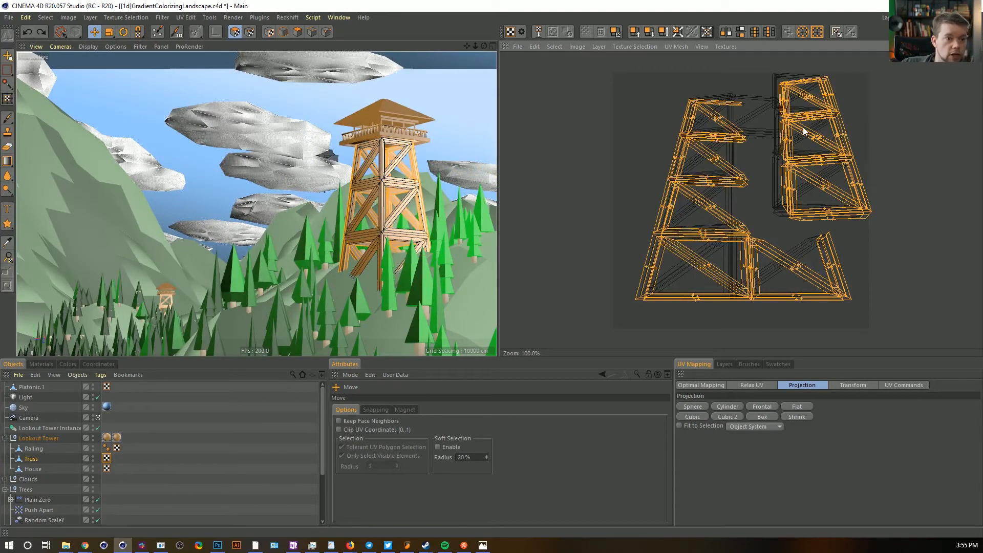
pyautogui.moveTo(804, 131); pyautogui.dragTo(772, 145)
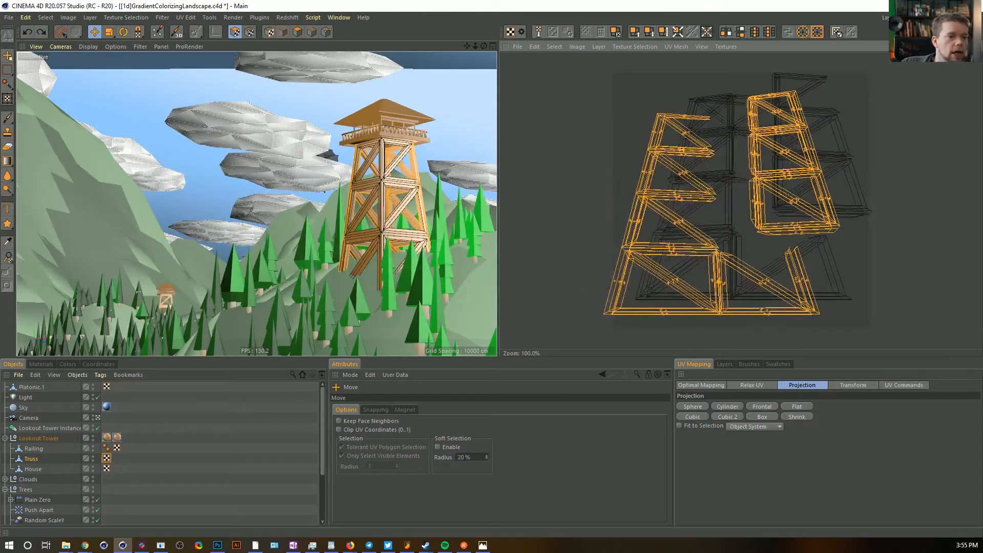
pyautogui.click(111, 33)
pyautogui.moveTo(763, 186); pyautogui.dragTo(705, 159)
pyautogui.press('e')
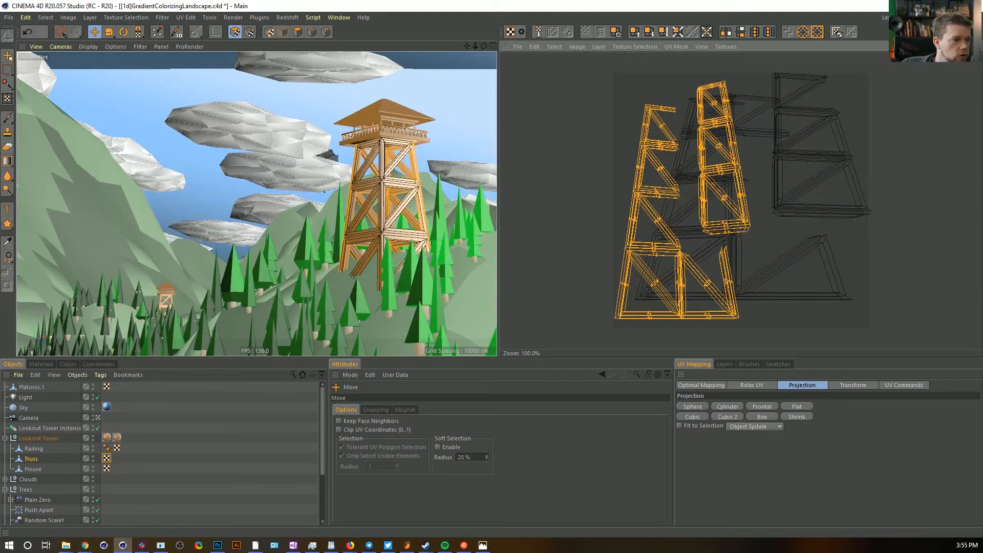
# Scale the selected Truss UVs down further and place them in the lower-left corner of the UV canvas
pyautogui.press('t')
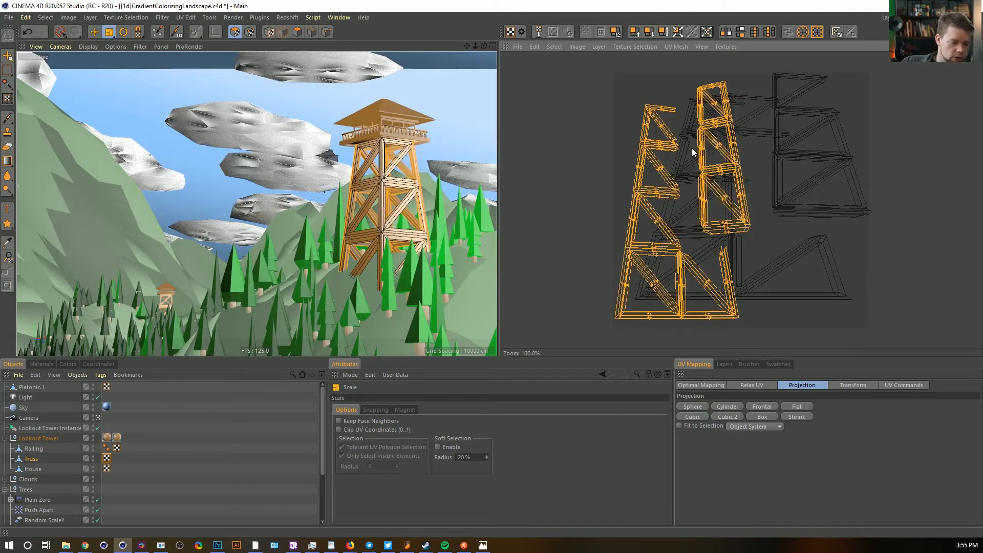
pyautogui.moveTo(704, 137); pyautogui.dragTo(711, 141)
pyautogui.moveTo(110, 32); pyautogui.dragTo(138, 62)
pyautogui.moveTo(705, 160); pyautogui.dragTo(676, 207)
pyautogui.press('e')
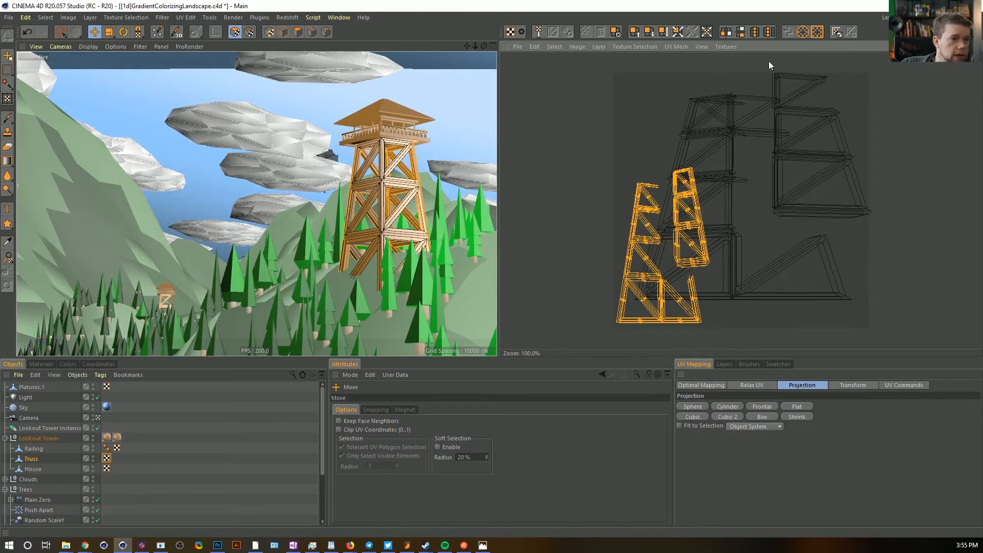
# Select the House object and apply a Frontal projection to its polygons in polygon mode
pyautogui.click(34, 468)
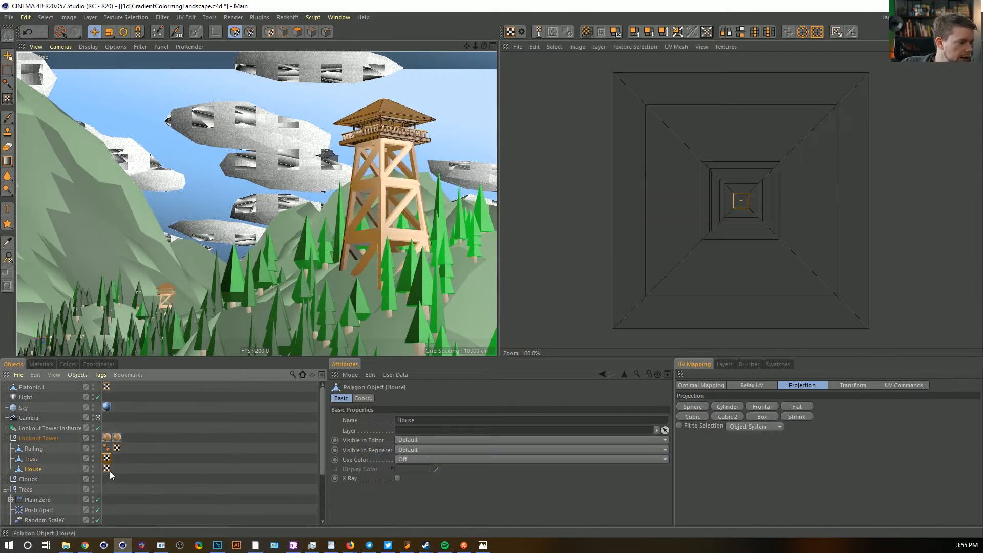
pyautogui.click(297, 32)
pyautogui.click(763, 407)
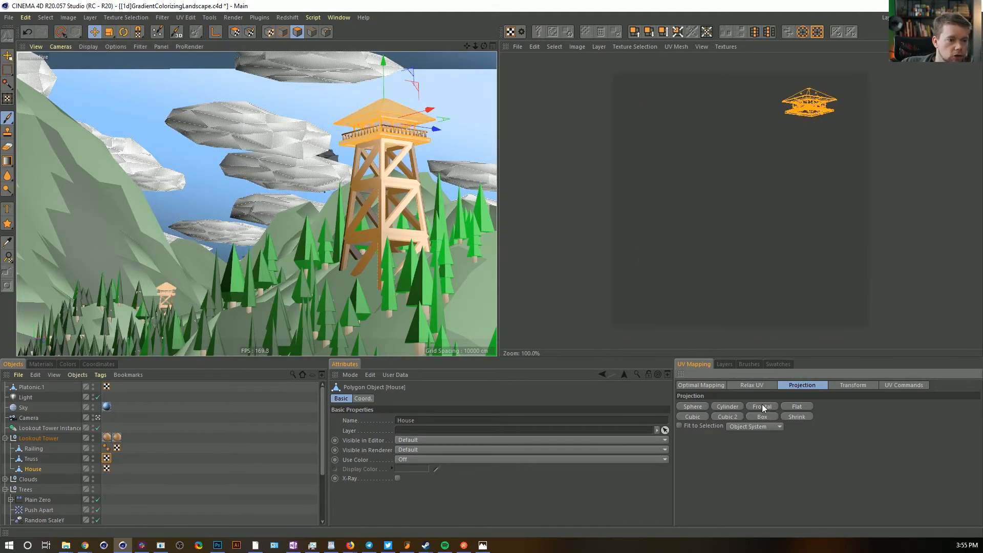
pyautogui.press('e')
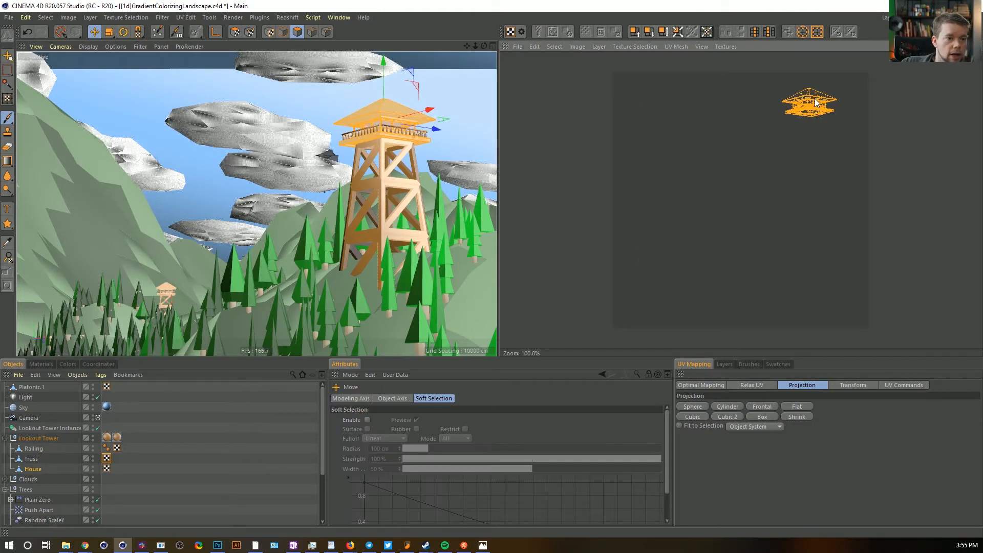
pyautogui.click(814, 103)
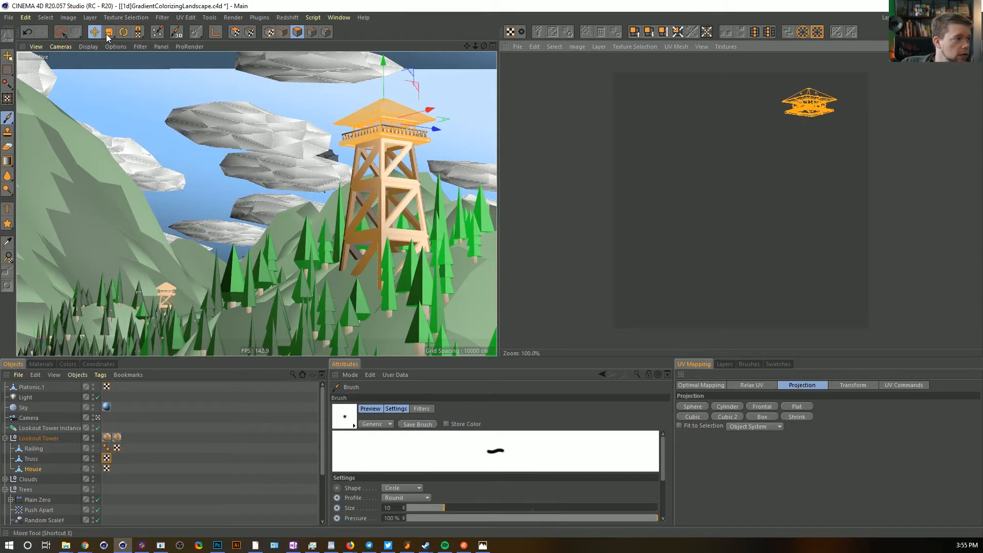
pyautogui.press('t')
pyautogui.moveTo(810, 105); pyautogui.dragTo(861, 94)
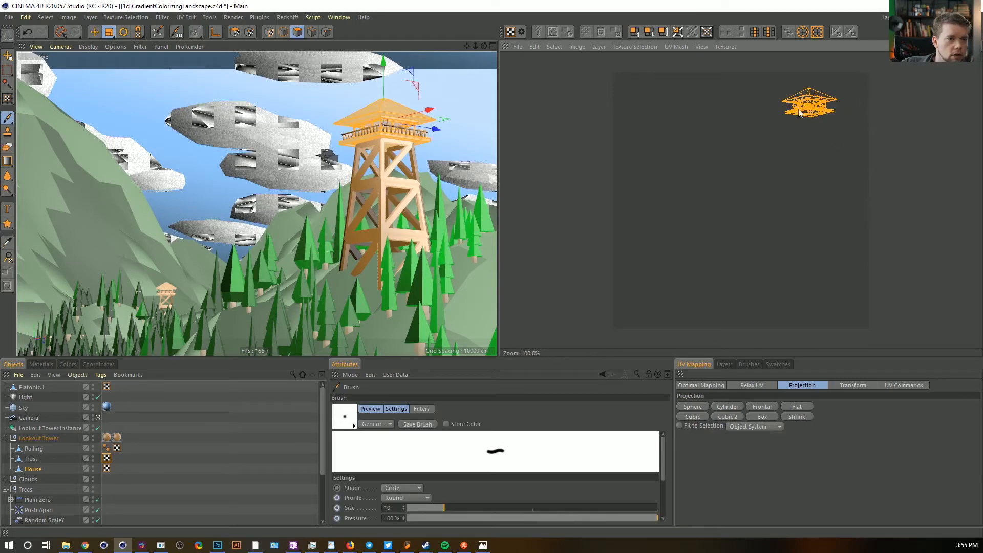
# Enlarge the House UVs with Non-Uniform Scale in UV Polygon Edit mode, keeping them in the upper-right part of the canvas
pyautogui.click(109, 32)
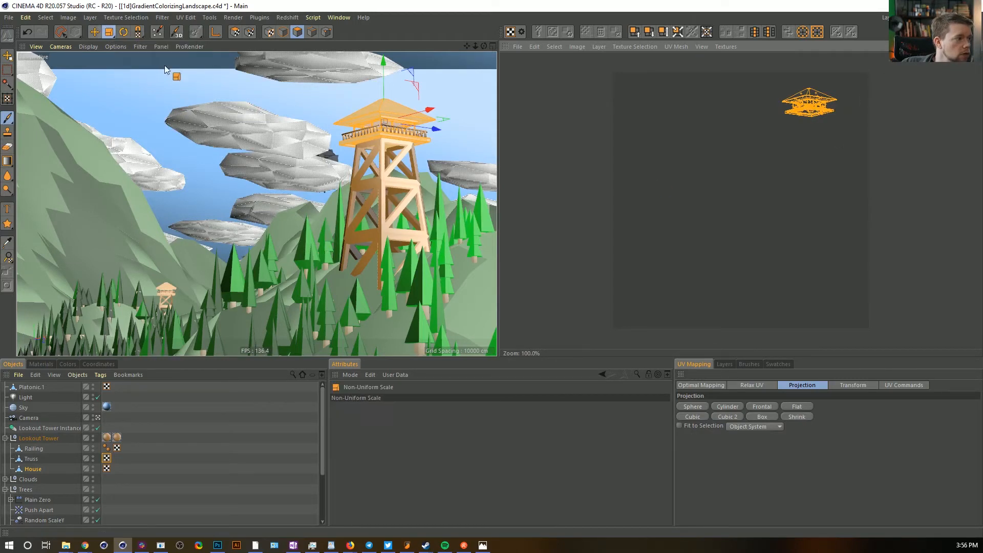
pyautogui.click(236, 32)
pyautogui.moveTo(793, 113); pyautogui.dragTo(747, 145)
pyautogui.press('e')
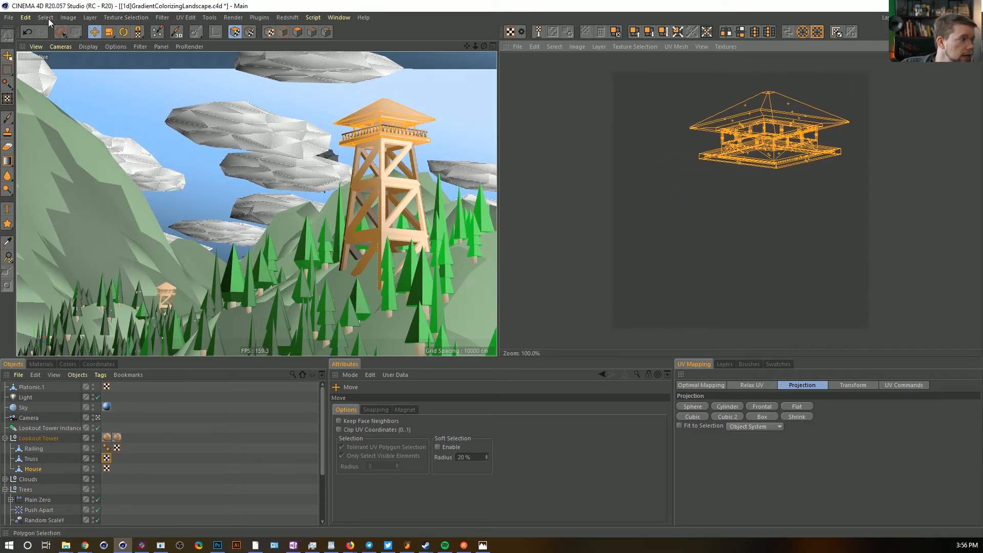
# Select the House's left-facing side with Live Selection and move its UVs down and left, away from the remaining House UVs
pyautogui.moveTo(62, 33); pyautogui.dragTo(79, 47)
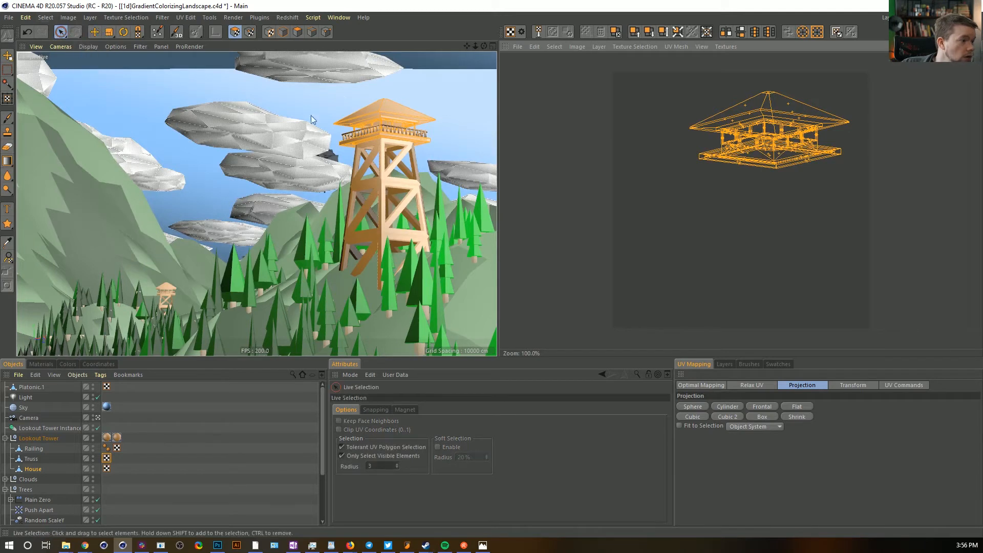
pyautogui.click(358, 116)
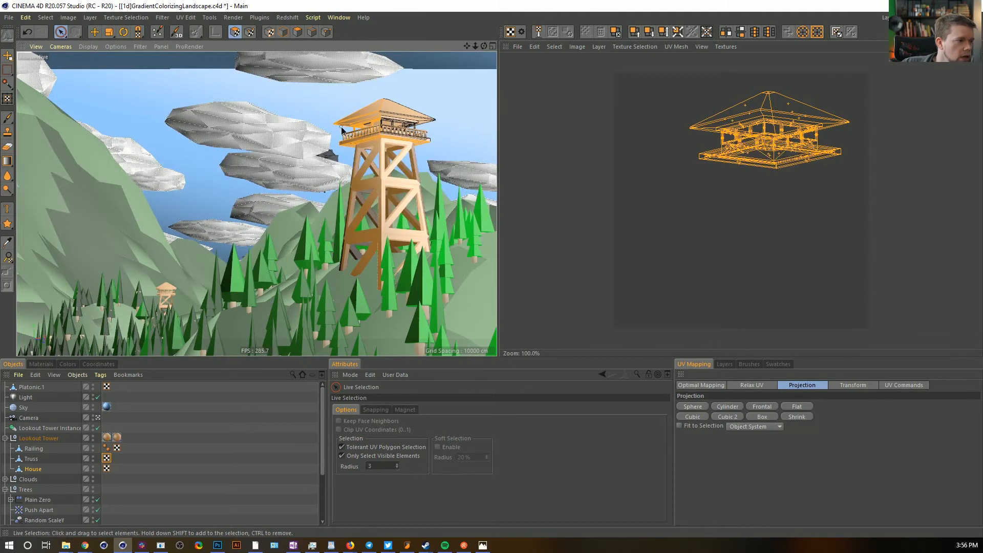
pyautogui.moveTo(367, 121); pyautogui.dragTo(402, 130)
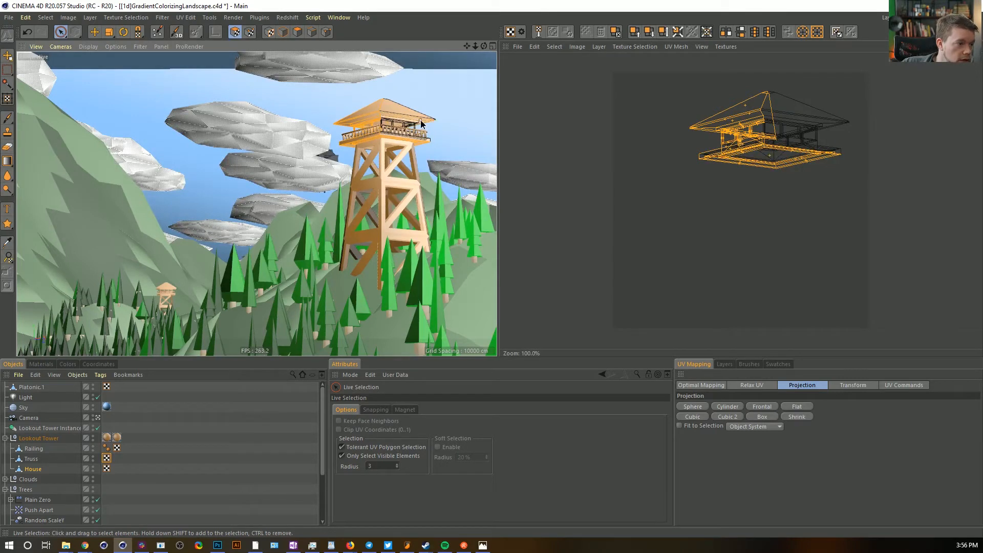
pyautogui.press('e')
pyautogui.moveTo(760, 117); pyautogui.dragTo(706, 185)
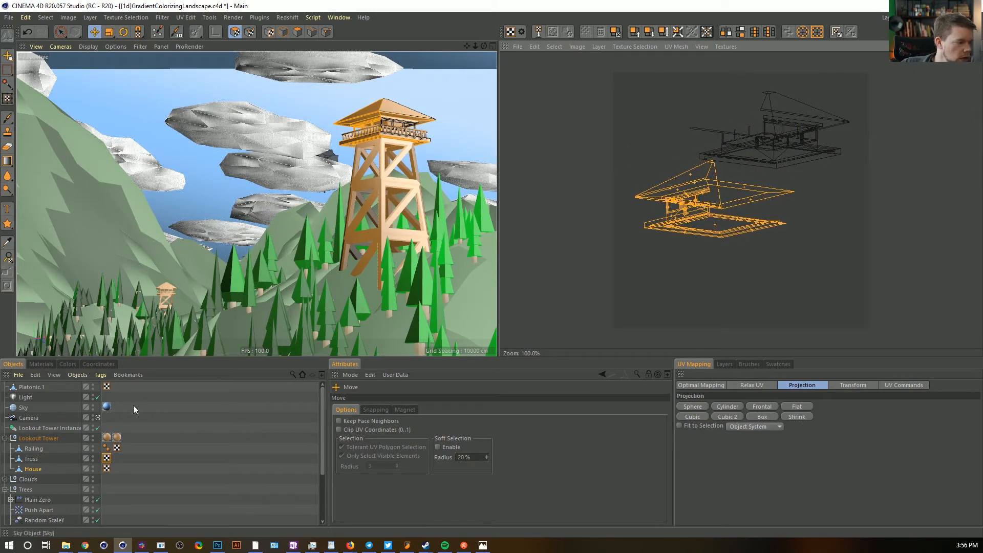
# Select the Railing's UVW tag and apply a Frontal projection to its polygons
pyautogui.click(52, 448)
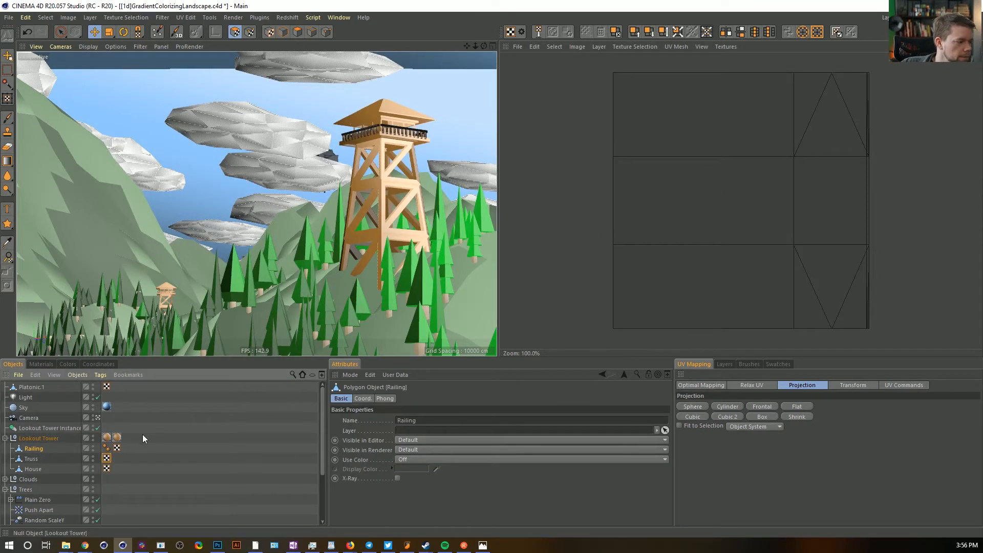
pyautogui.click(117, 448)
pyautogui.click(769, 406)
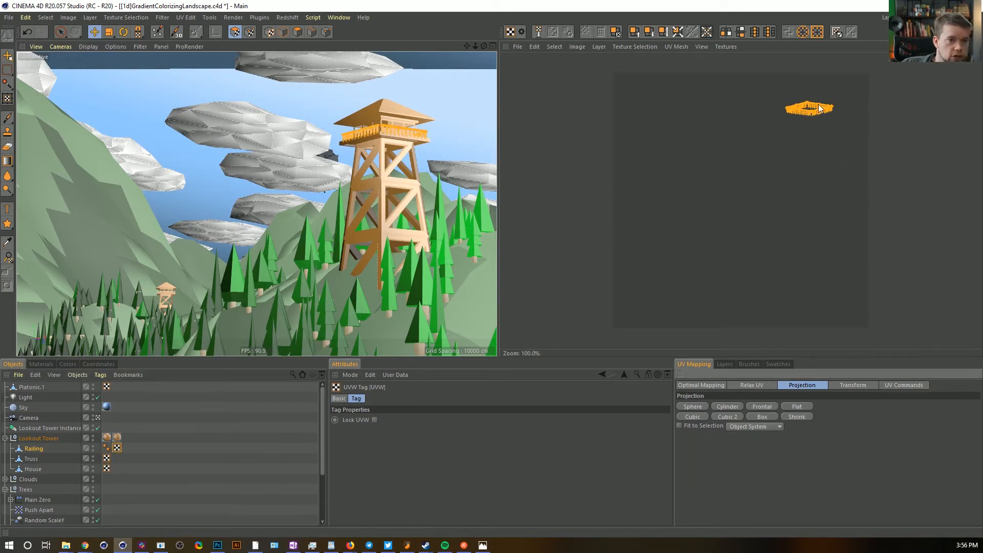
# Scale up the Railing UVs, stretch them with Non-Uniform Scale and center them to fill most of the canvas, then deselect them
pyautogui.press('t')
pyautogui.moveTo(787, 112); pyautogui.dragTo(953, 112)
pyautogui.press('e')
pyautogui.moveTo(868, 107); pyautogui.dragTo(724, 205)
pyautogui.press('t')
pyautogui.moveTo(109, 32); pyautogui.dragTo(159, 58)
pyautogui.moveTo(763, 208)
pyautogui.mouseDown()
pyautogui.moveTo(763, 114)
pyautogui.moveTo(763, 197)
pyautogui.moveTo(750, 211)
pyautogui.mouseUp()
pyautogui.press('e')
pyautogui.click(558, 141)
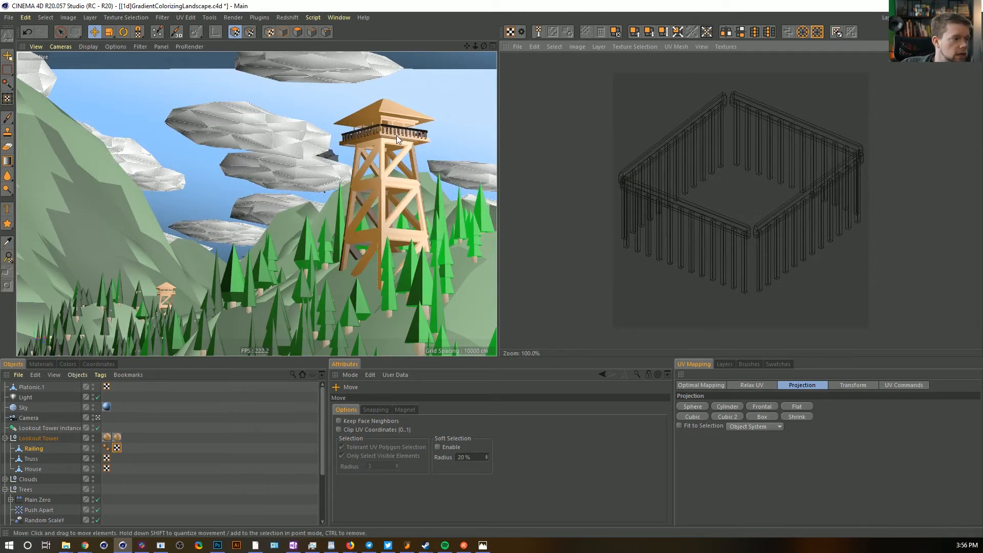
pyautogui.click(405, 112)
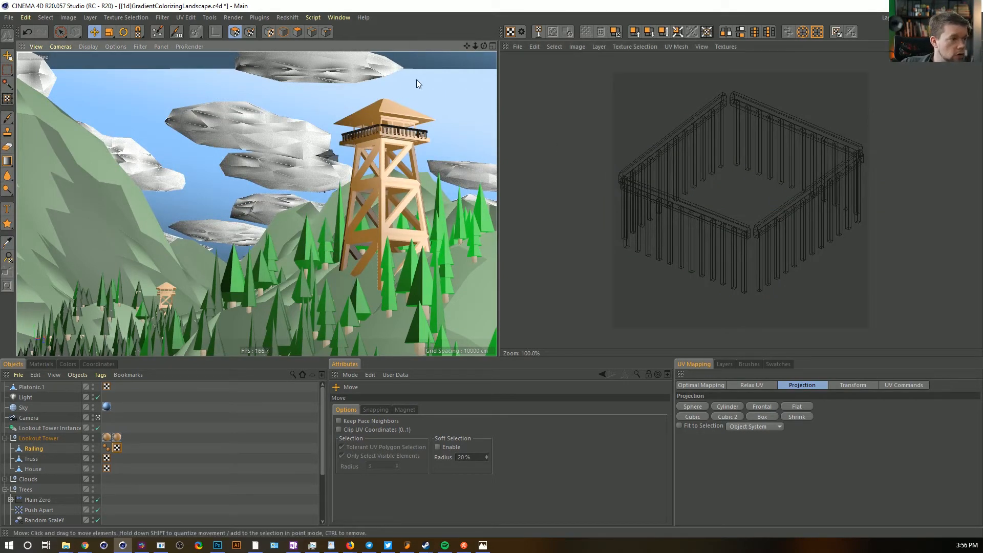
pyautogui.click(214, 456)
# Browse the Behance gradient illustration's images in the browser, and switch Cinema 4D to the Startup layout
pyautogui.click(922, 6)
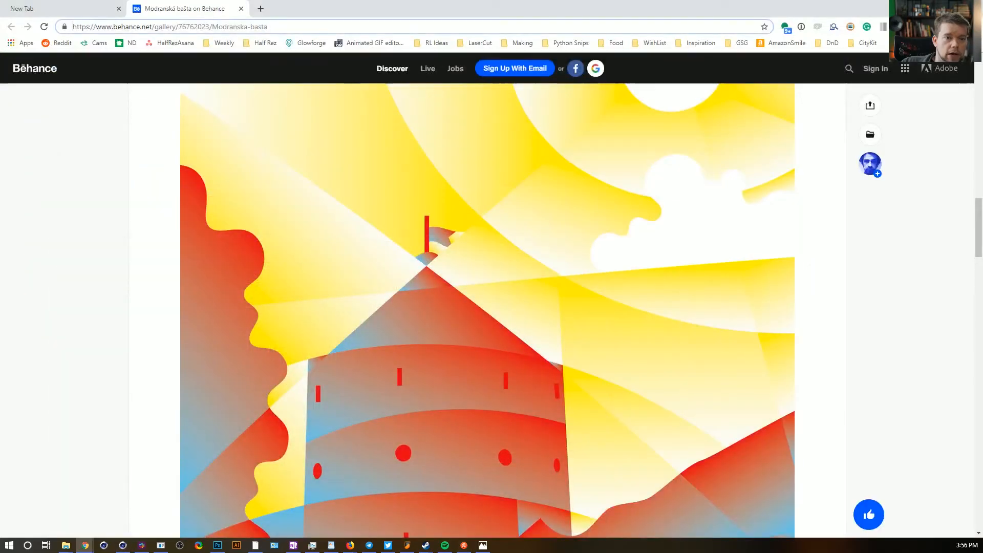
pyautogui.click(900, 27)
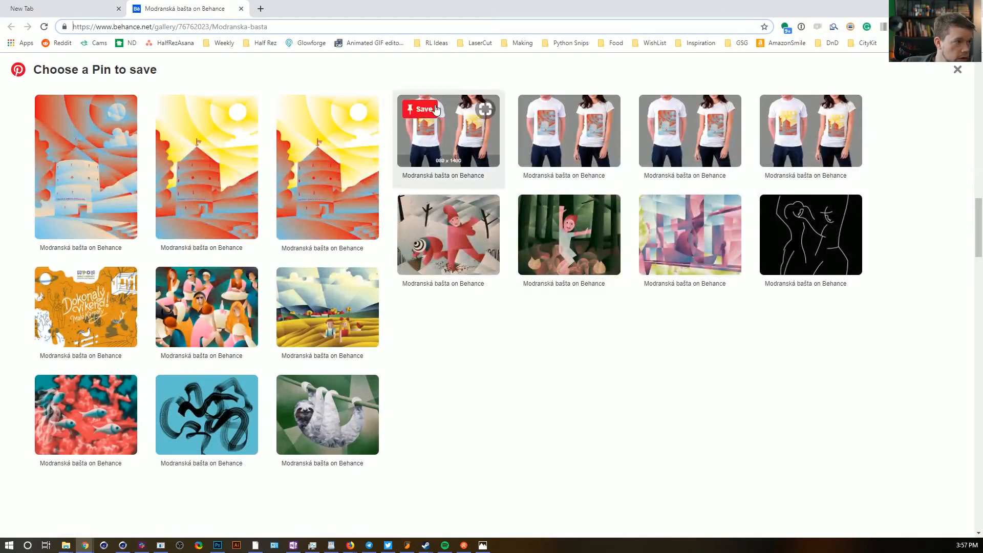
pyautogui.click(120, 542)
pyautogui.click(936, 18)
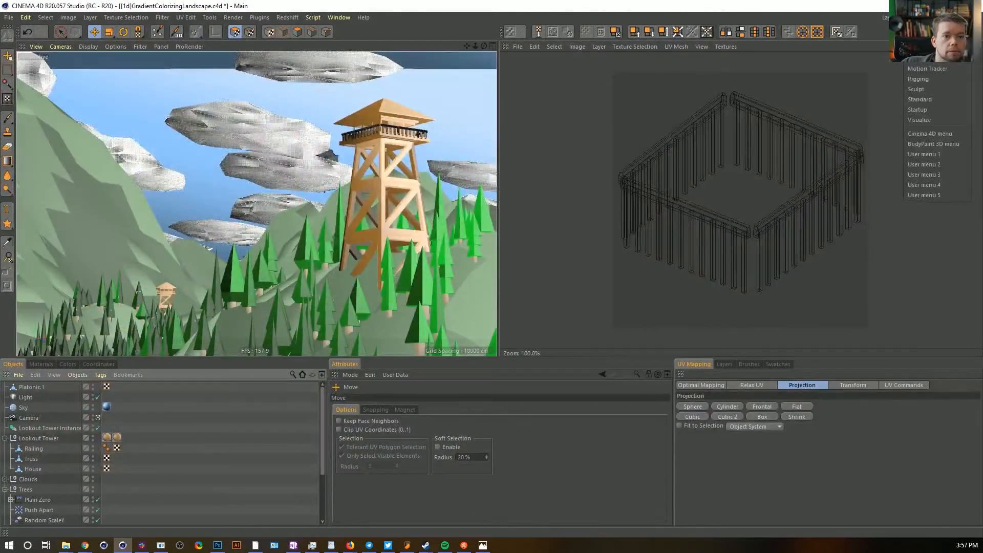
pyautogui.click(935, 107)
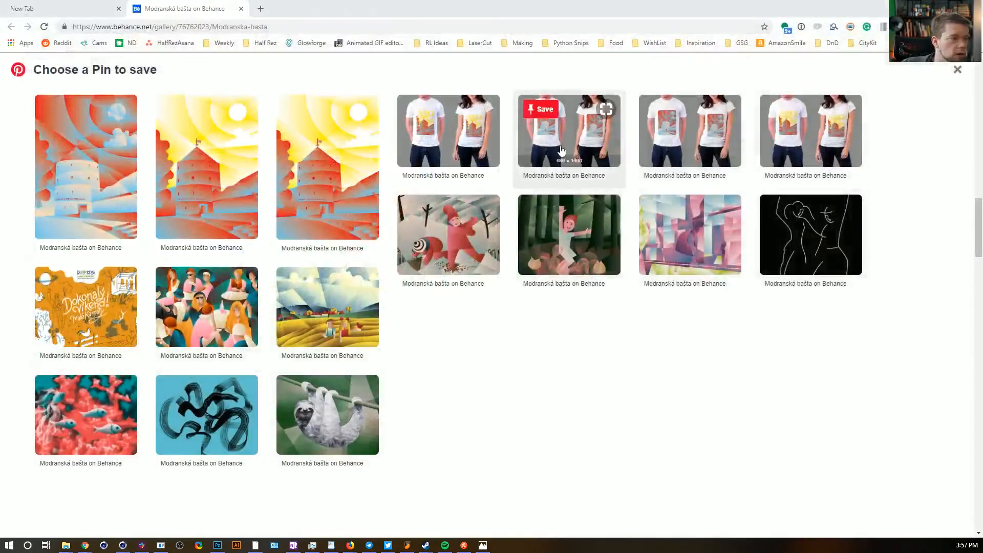
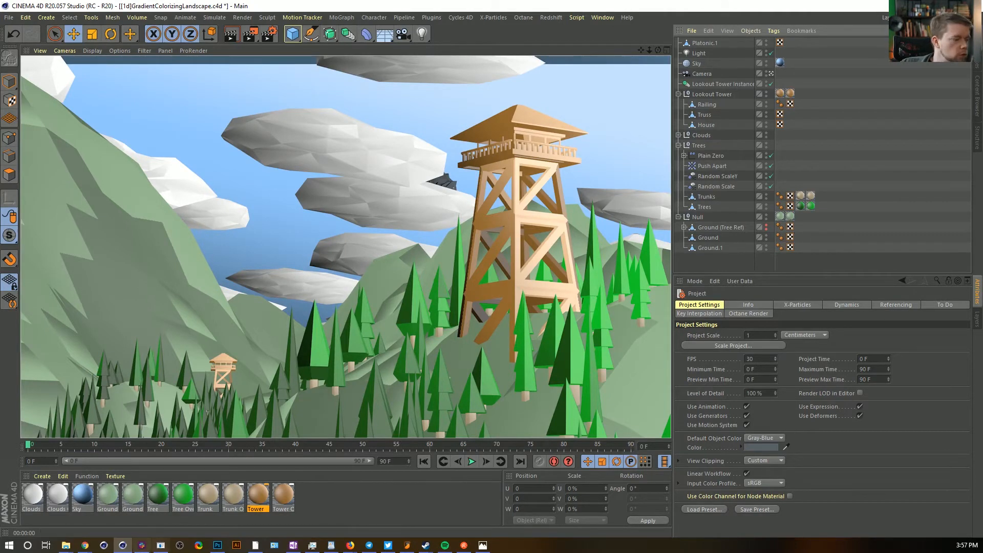
# Raise the value of the Clouds Overlay material's alpha color shader to 98%
pyautogui.click(63, 499)
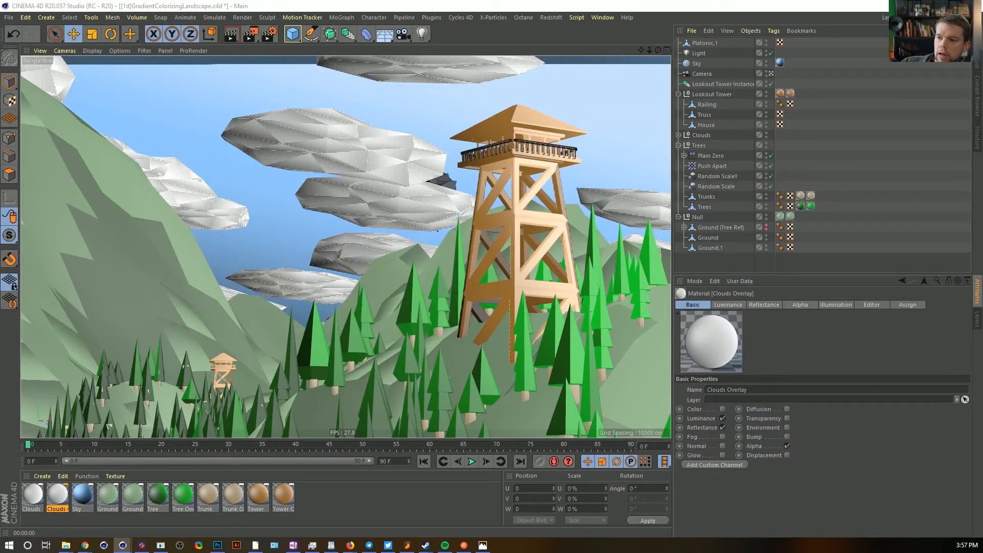
pyautogui.doubleClick(57, 494)
pyautogui.moveTo(513, 77); pyautogui.dragTo(681, 78)
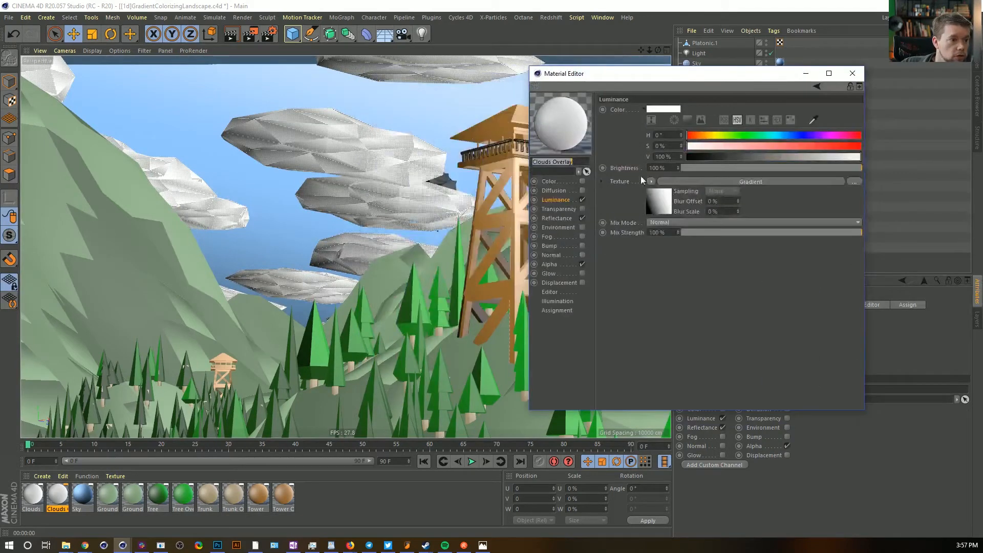
pyautogui.click(549, 265)
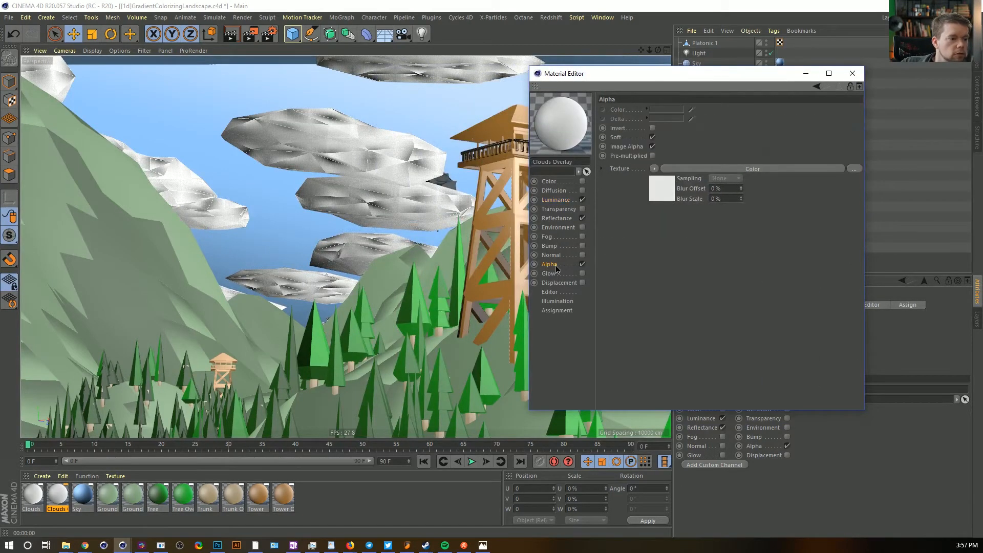
pyautogui.click(668, 192)
pyautogui.moveTo(777, 230); pyautogui.dragTo(851, 231)
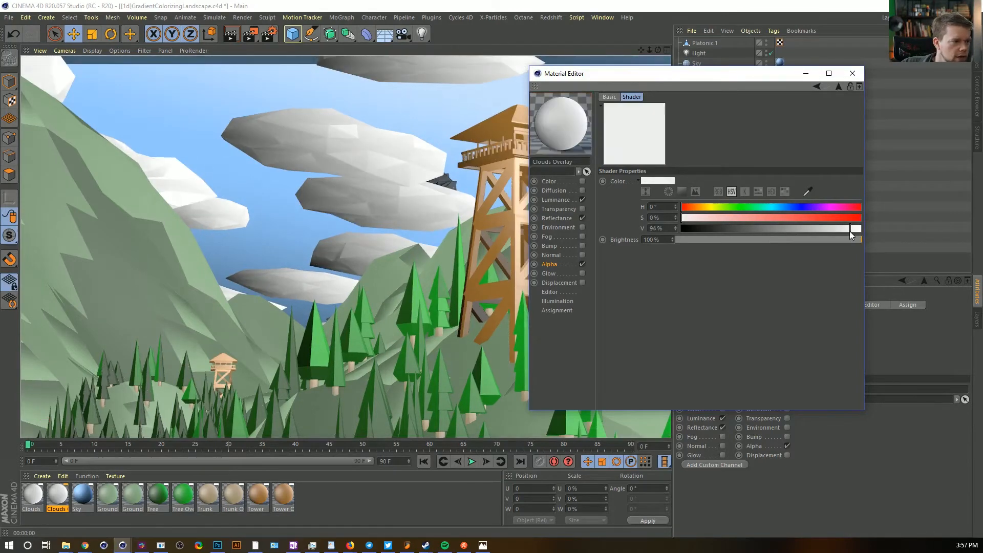
pyautogui.click(856, 229)
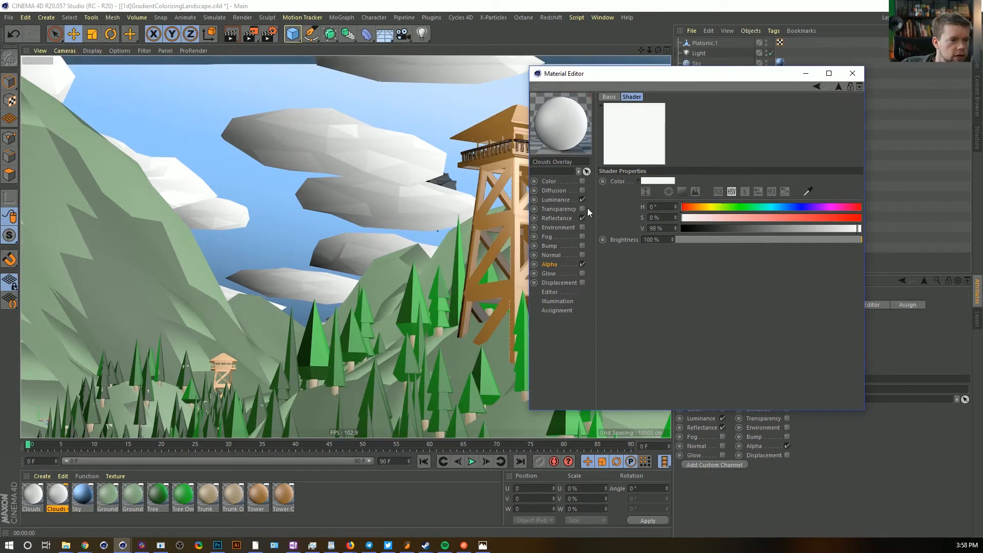
# Lower the Clouds Overlay material's specular strength to 38% in Reflectance and close the Material Editor
pyautogui.click(556, 218)
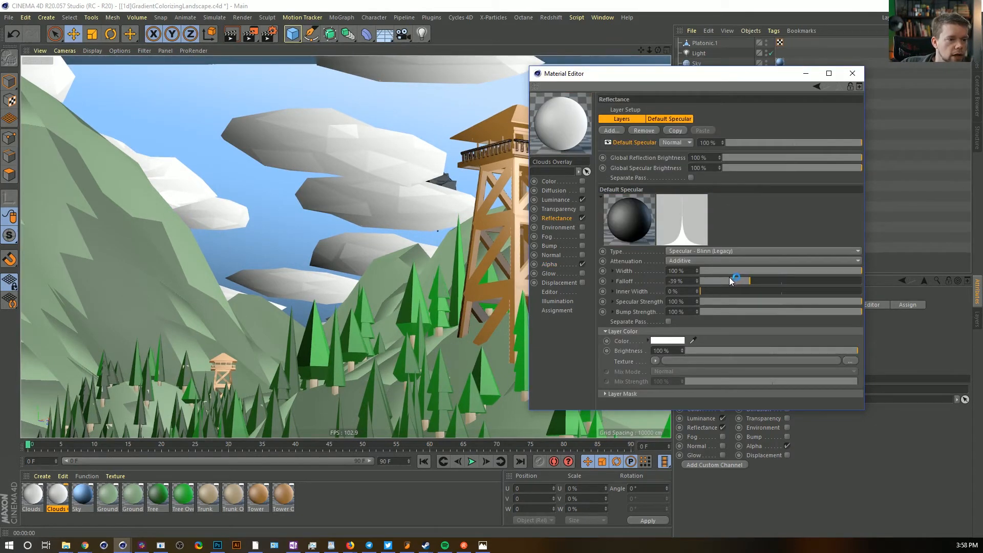
pyautogui.moveTo(732, 301); pyautogui.dragTo(762, 301)
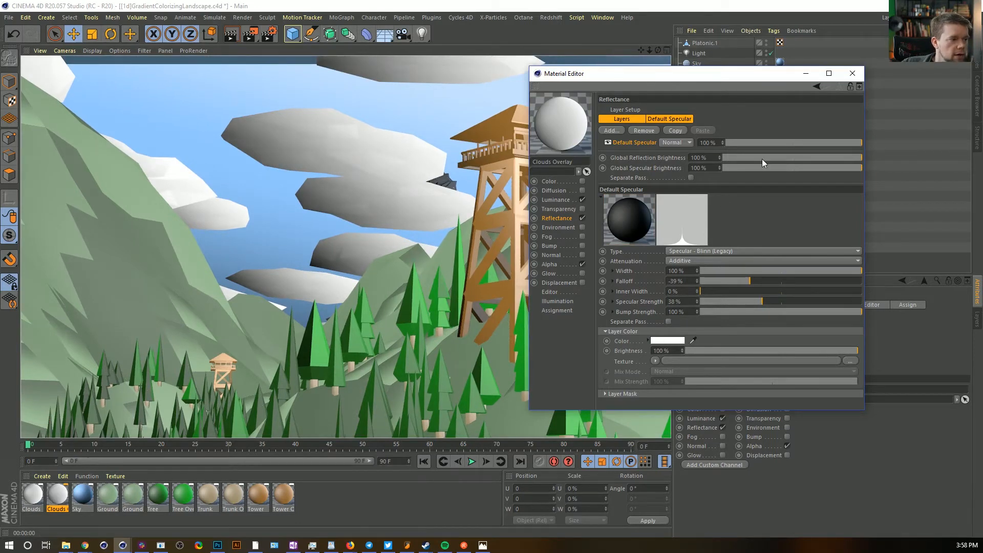
pyautogui.click(851, 73)
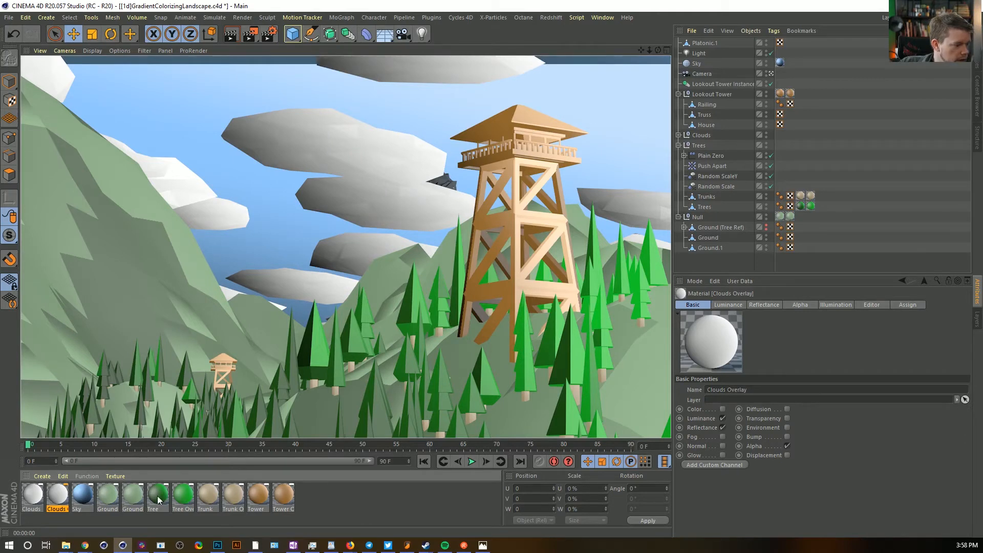
# Disable Reflectance on the Ground, Tree, Trunk and Tower materials and their overlays all at once
pyautogui.click(113, 499)
pyautogui.keyDown('shift'); pyautogui.click(276, 496); pyautogui.keyUp('shift')
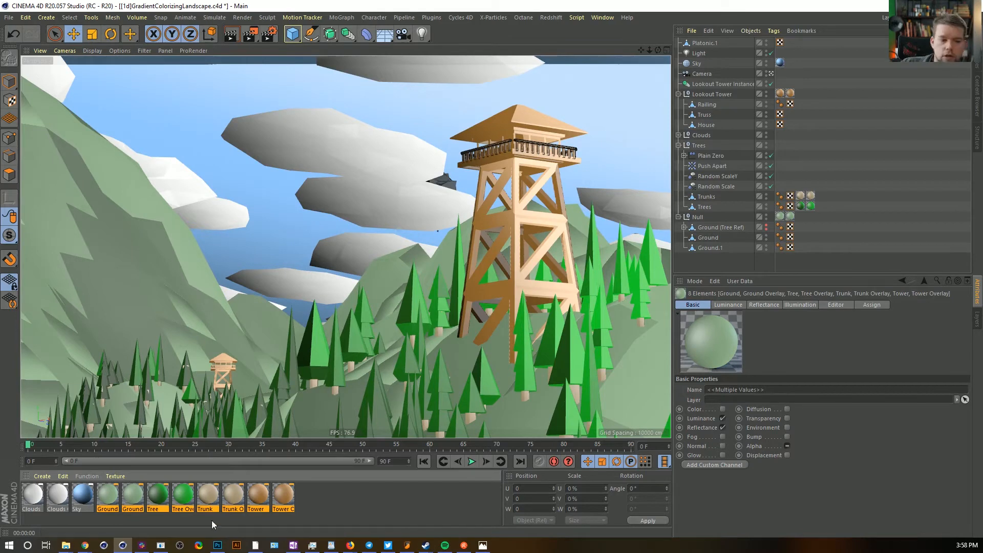
pyautogui.click(109, 503)
pyautogui.keyDown('shift'); pyautogui.click(279, 498); pyautogui.keyUp('shift')
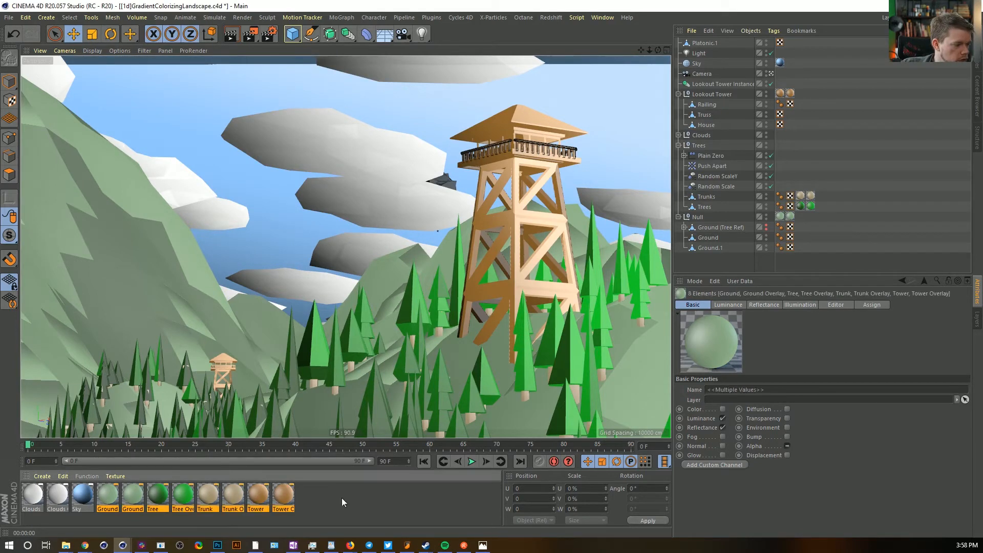
pyautogui.moveTo(982, 77); pyautogui.dragTo(834, 129)
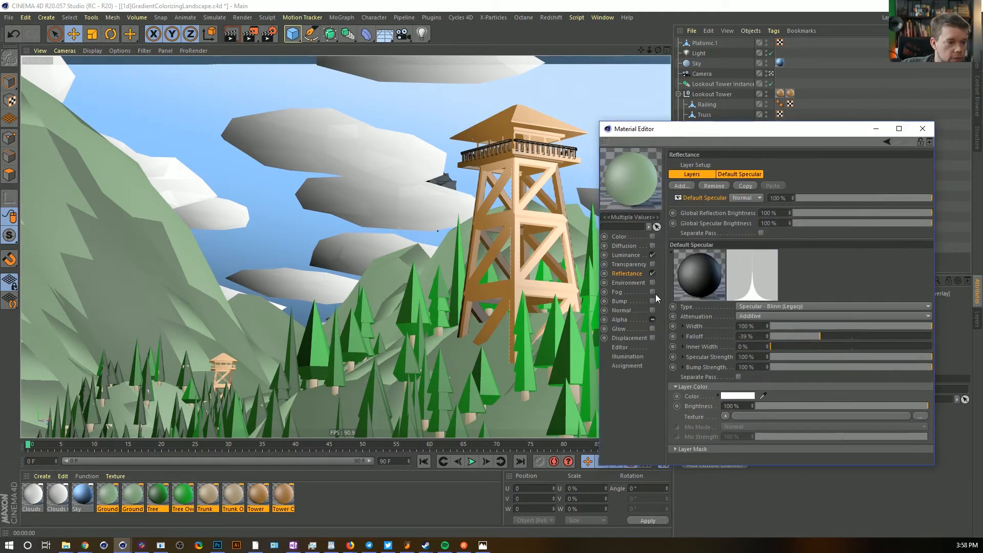
pyautogui.click(651, 275)
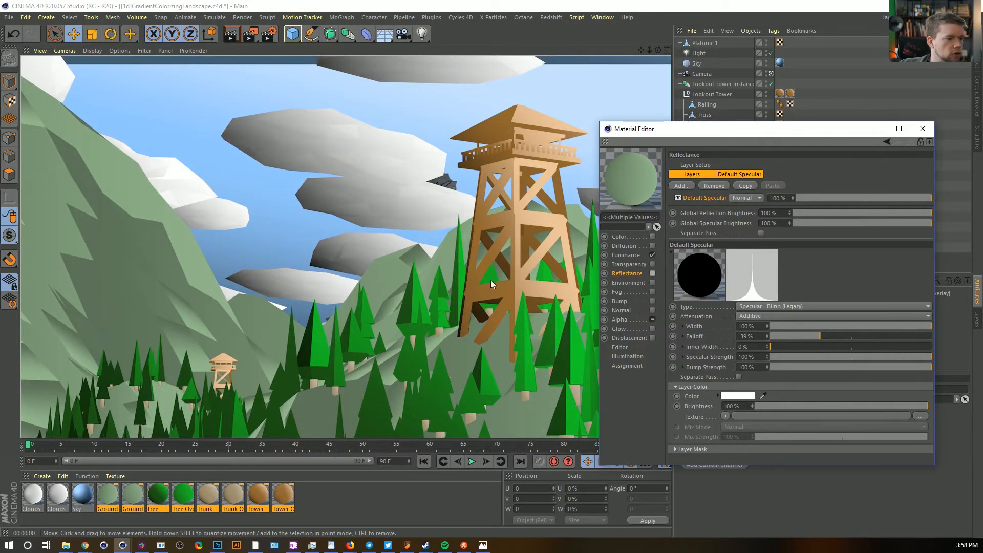
pyautogui.moveTo(673, 129); pyautogui.dragTo(650, 148)
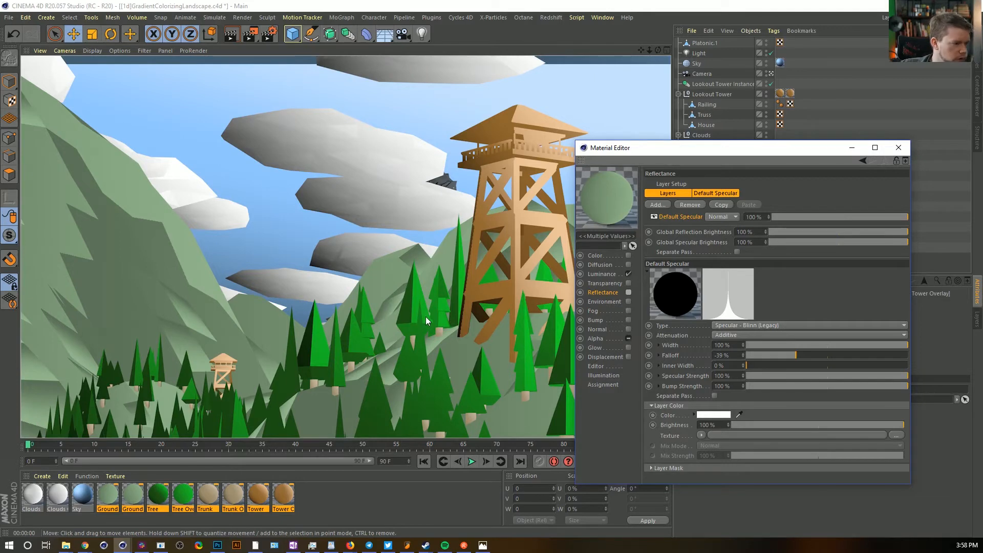
pyautogui.click(898, 147)
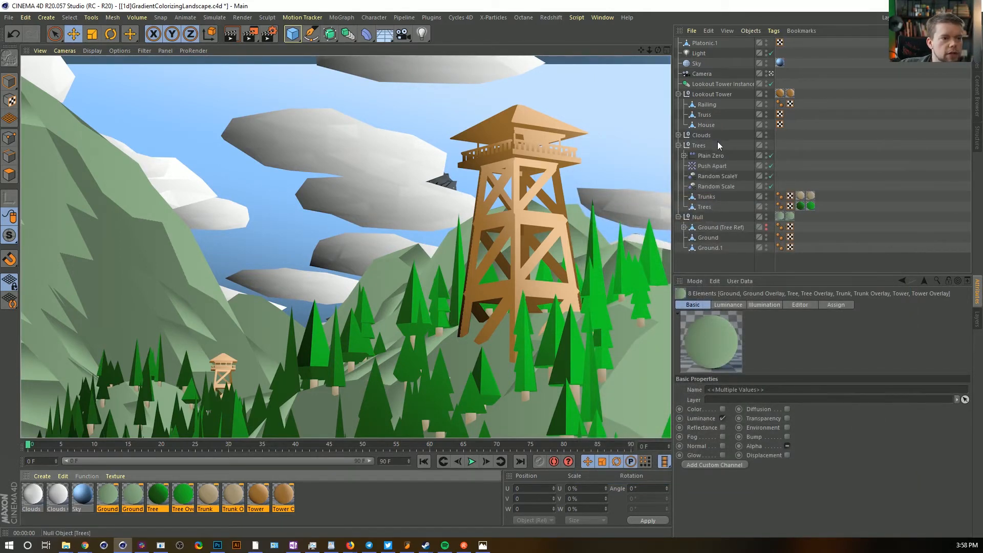
# Expand the Clouds group and move Sphere, Platonic and Platonic.2 into the Cloner Clouds object
pyautogui.click(678, 134)
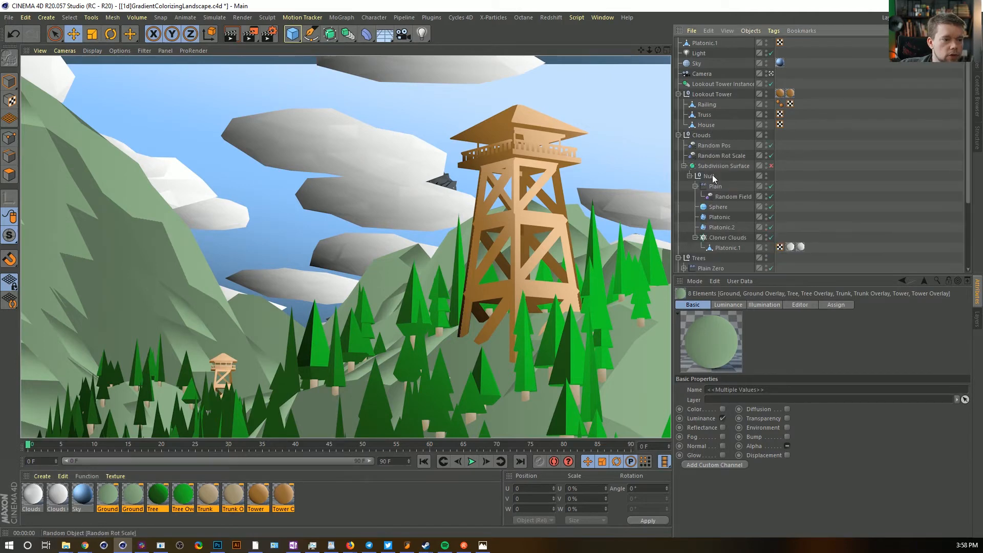
pyautogui.click(718, 207)
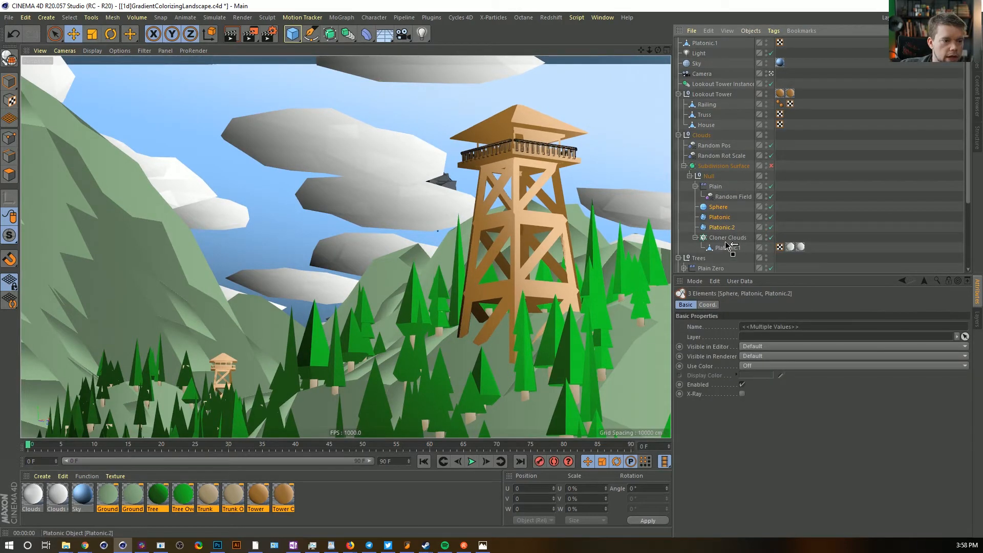
pyautogui.moveTo(725, 242); pyautogui.dragTo(725, 243)
pyautogui.moveTo(806, 242)
pyautogui.mouseDown()
pyautogui.moveTo(789, 247)
pyautogui.moveTo(781, 209)
pyautogui.mouseUp()
pyautogui.hotkey('ctrl', 'z')
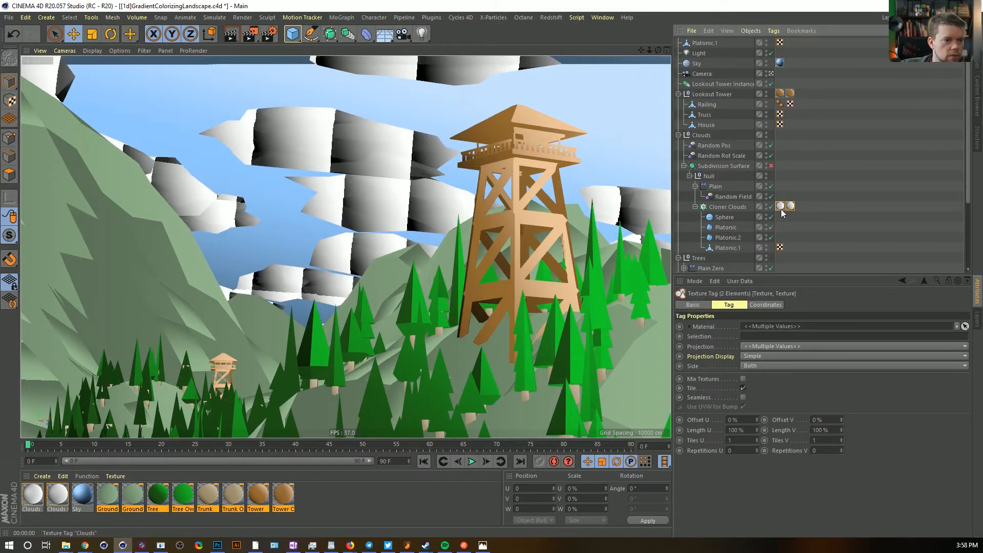
pyautogui.hotkey('ctrl', 'z')
# Copy Platonic.1's two cloud texture tags onto Sphere, Platonic and Platonic.2
pyautogui.keyDown('ctrl'); pyautogui.moveTo(793, 248); pyautogui.dragTo(781, 226); pyautogui.keyUp('ctrl')
pyautogui.keyDown('ctrl'); pyautogui.moveTo(782, 226); pyautogui.dragTo(781, 216); pyautogui.keyUp('ctrl')
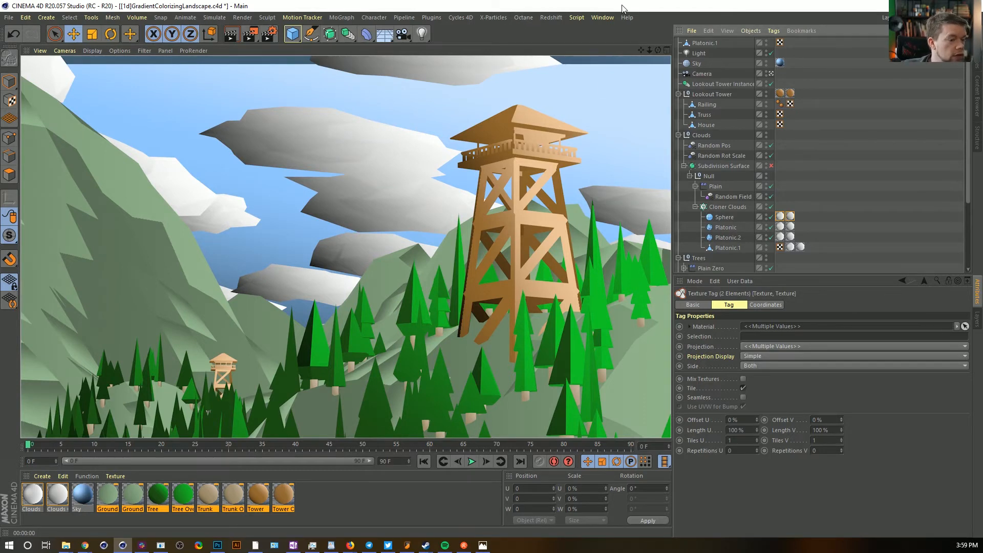
# Change the black knot of the Clouds Overlay luminance gradient to light gray and render the view to check the clouds
pyautogui.click(57, 494)
pyautogui.doubleClick(57, 495)
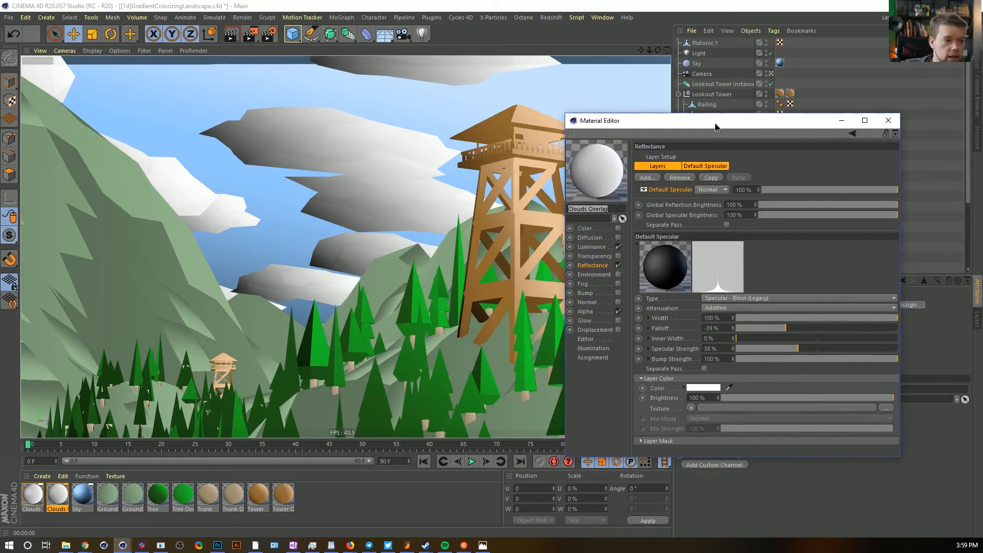
pyautogui.click(568, 241)
pyautogui.click(661, 229)
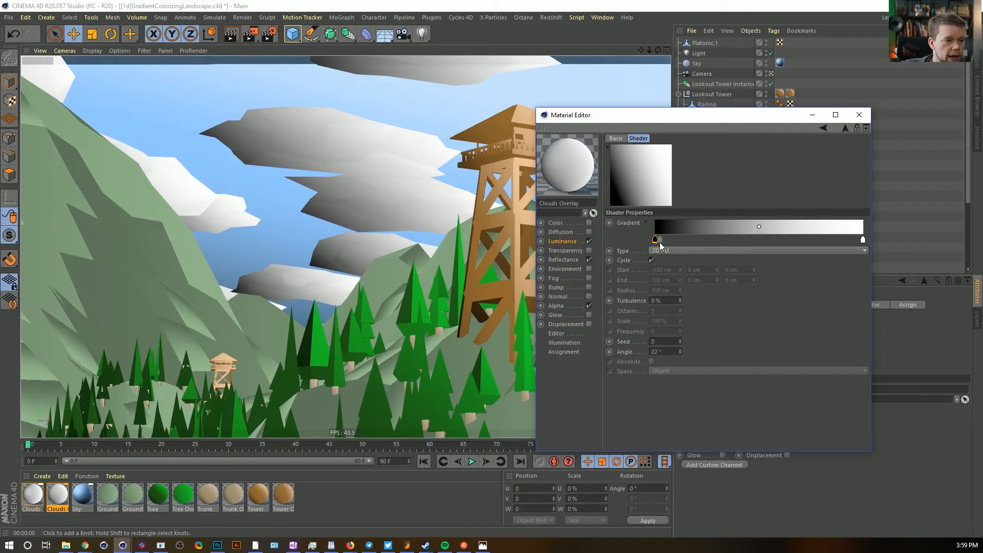
pyautogui.doubleClick(657, 240)
pyautogui.moveTo(637, 273); pyautogui.dragTo(590, 262)
pyautogui.moveTo(708, 273); pyautogui.dragTo(688, 272)
pyautogui.click(638, 288)
pyautogui.click(295, 164)
pyautogui.hotkey('ctrl', 'r')
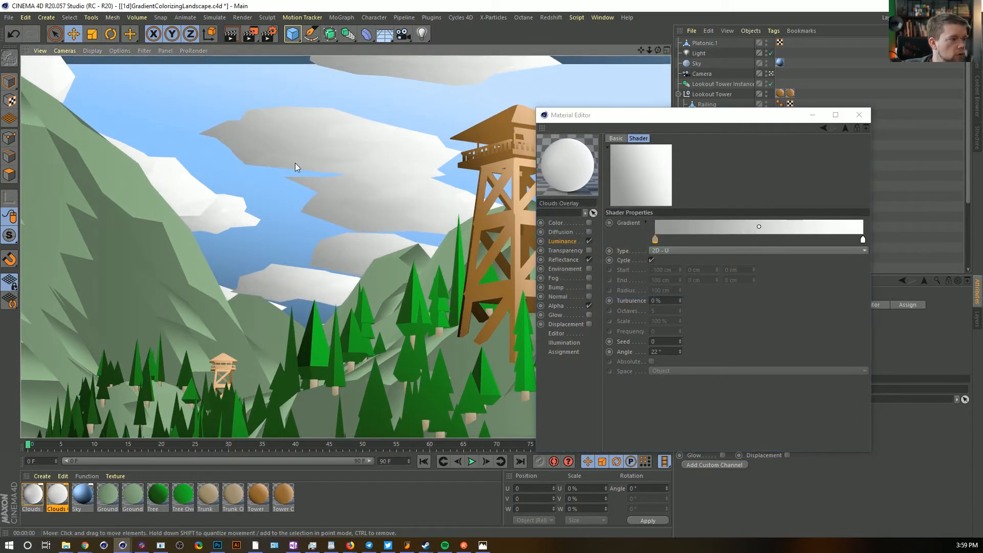
pyautogui.click(858, 117)
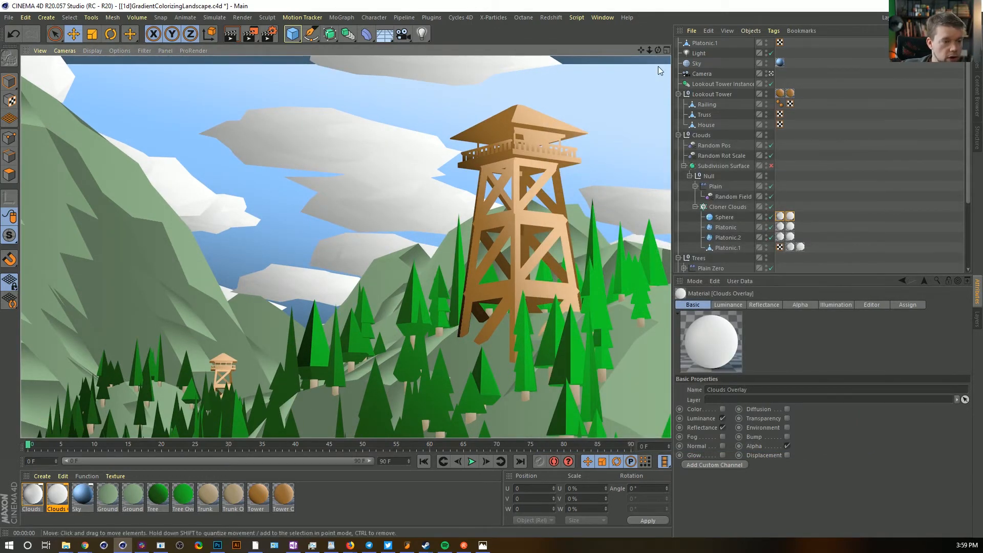
# Open the Render Settings and set the renderer to Physical
pyautogui.hotkey('ctrl', 'b')
pyautogui.moveTo(671, 62); pyautogui.dragTo(639, 50)
pyautogui.click(600, 70)
pyautogui.click(600, 88)
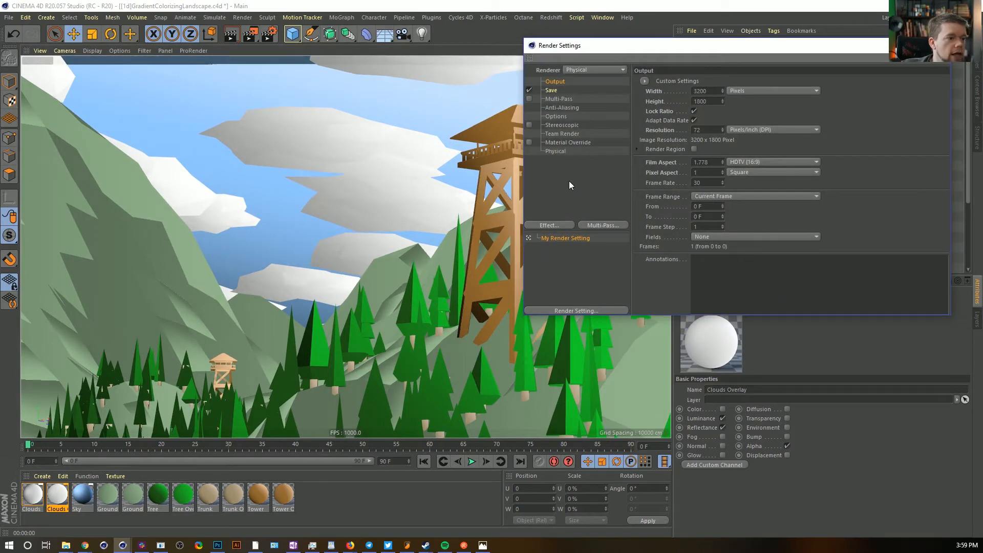
# Add the Ambient Occlusion effect with its default settings and render the view to preview it
pyautogui.click(556, 225)
pyautogui.click(603, 250)
pyautogui.moveTo(668, 45); pyautogui.dragTo(674, 205)
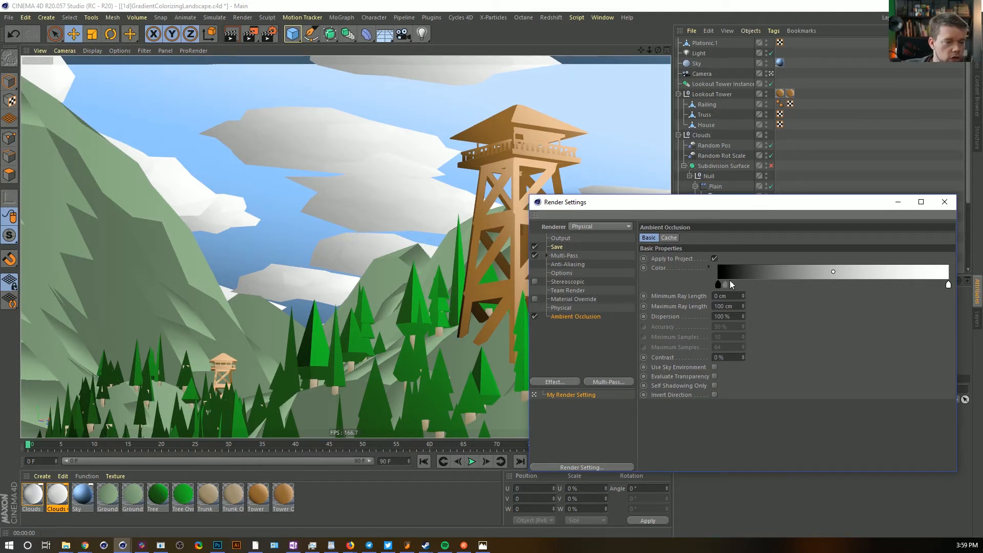
pyautogui.hotkey('ctrl', 'r')
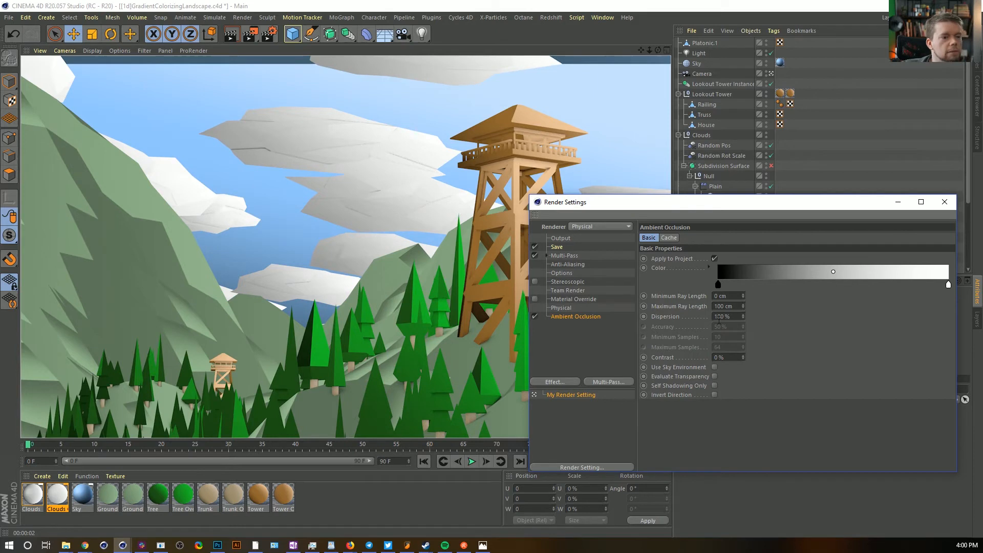
# Set the Ambient Occlusion maximum ray length to 500 cm
pyautogui.moveTo(710, 309); pyautogui.dragTo(706, 309)
pyautogui.write('5')
pyautogui.press('Return')
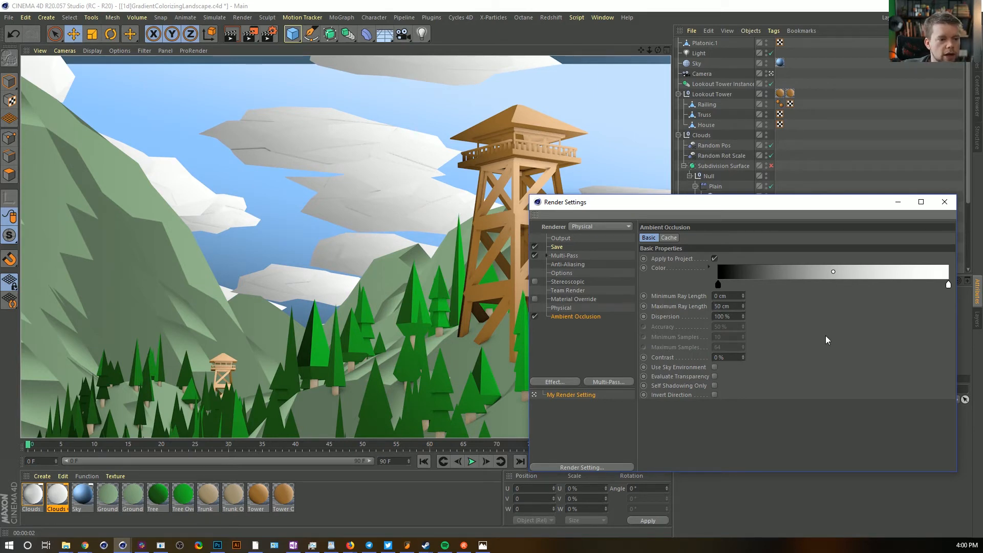
pyautogui.write('0')
pyautogui.press('Return')
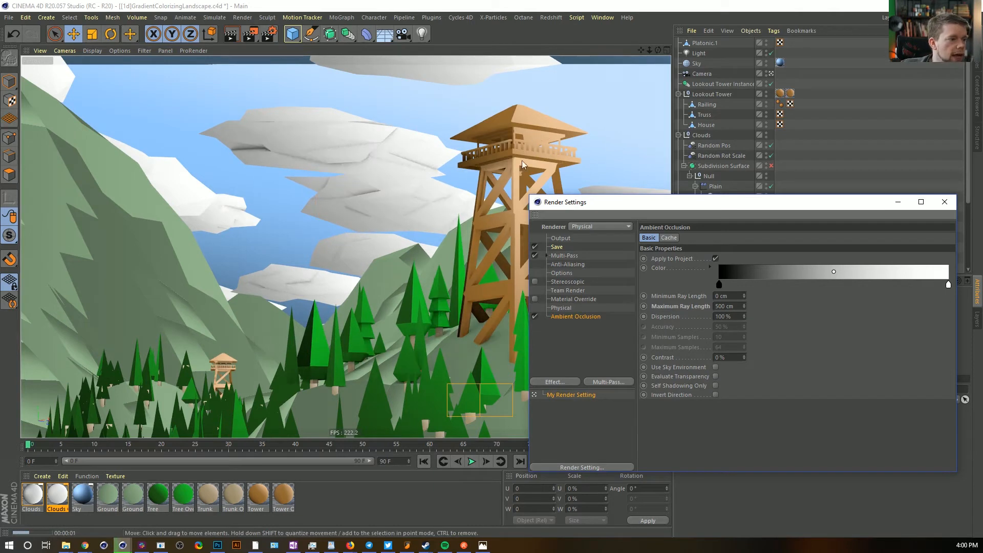
# Recolor the black knot of the Ambient Occlusion gradient to a bright blue and render the view
pyautogui.doubleClick(719, 284)
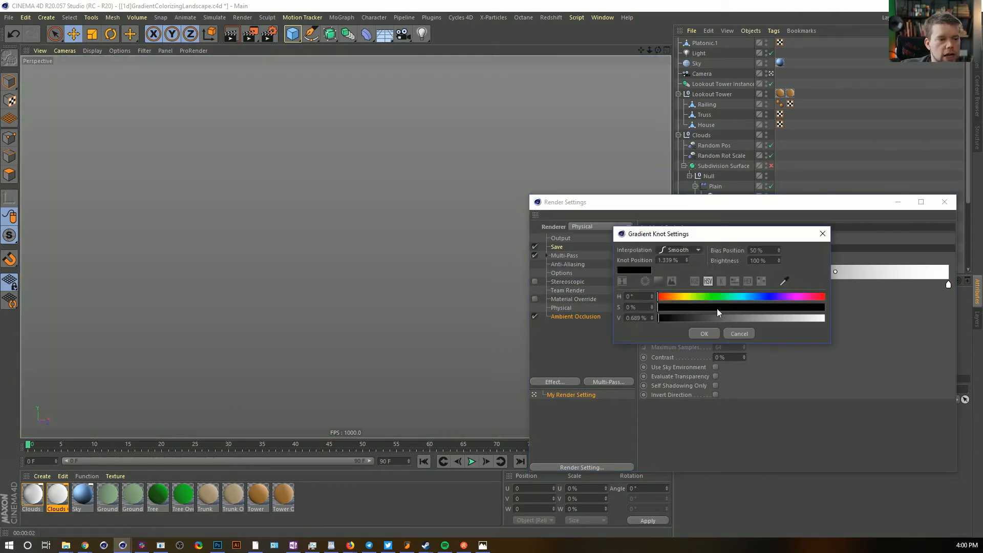
pyautogui.click(735, 330)
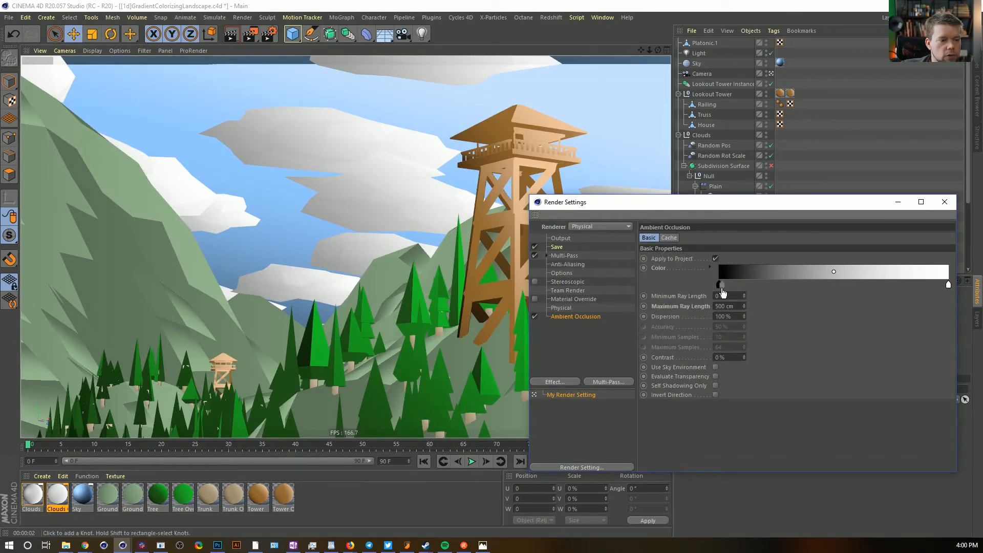
pyautogui.doubleClick(722, 284)
pyautogui.moveTo(740, 299); pyautogui.dragTo(760, 300)
pyautogui.moveTo(762, 309); pyautogui.dragTo(823, 308)
pyautogui.click(810, 321)
pyautogui.click(777, 308)
pyautogui.click(701, 335)
pyautogui.hotkey('ctrl', 'r')
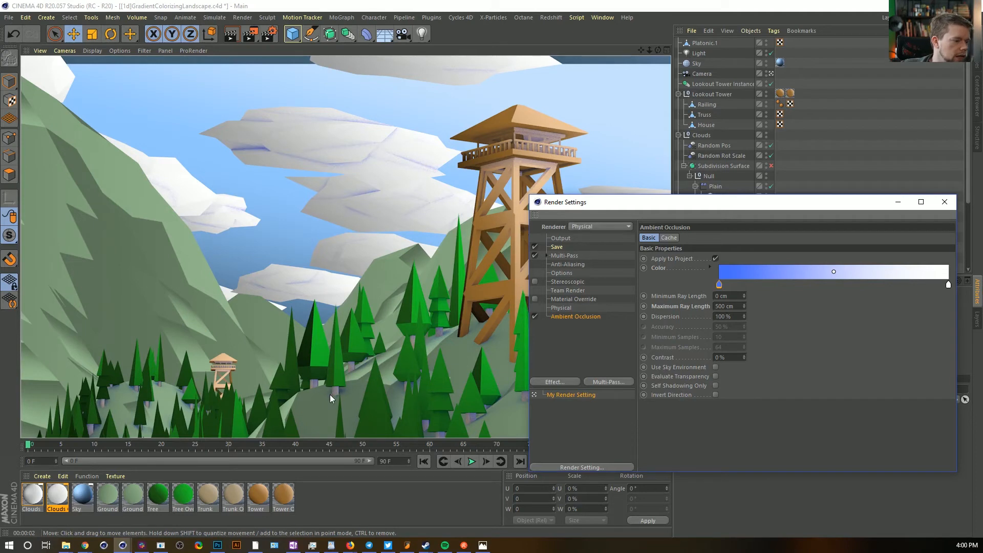
# Darken the blue knot of the Ambient Occlusion gradient to a deep navy and render the view
pyautogui.doubleClick(720, 286)
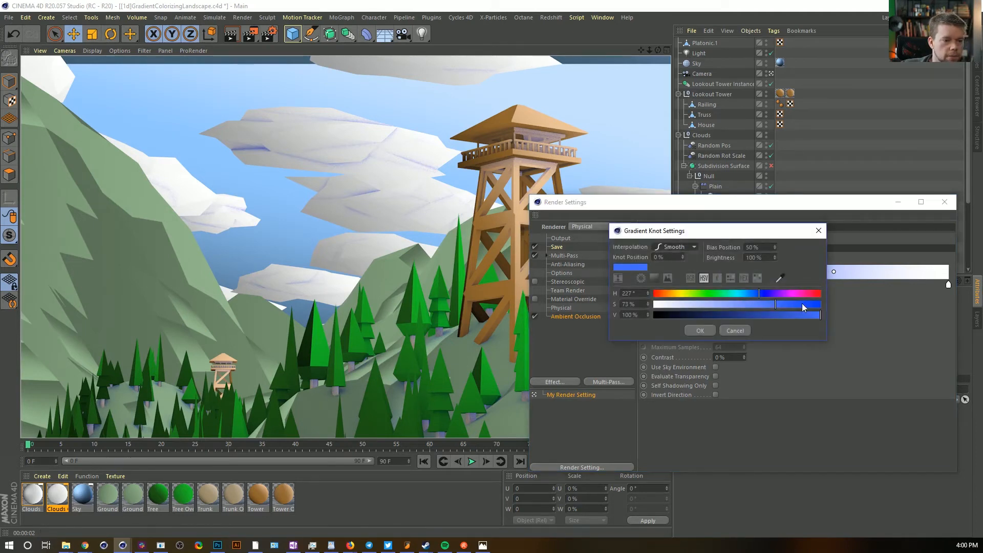
pyautogui.moveTo(801, 304); pyautogui.dragTo(797, 306)
pyautogui.click(708, 329)
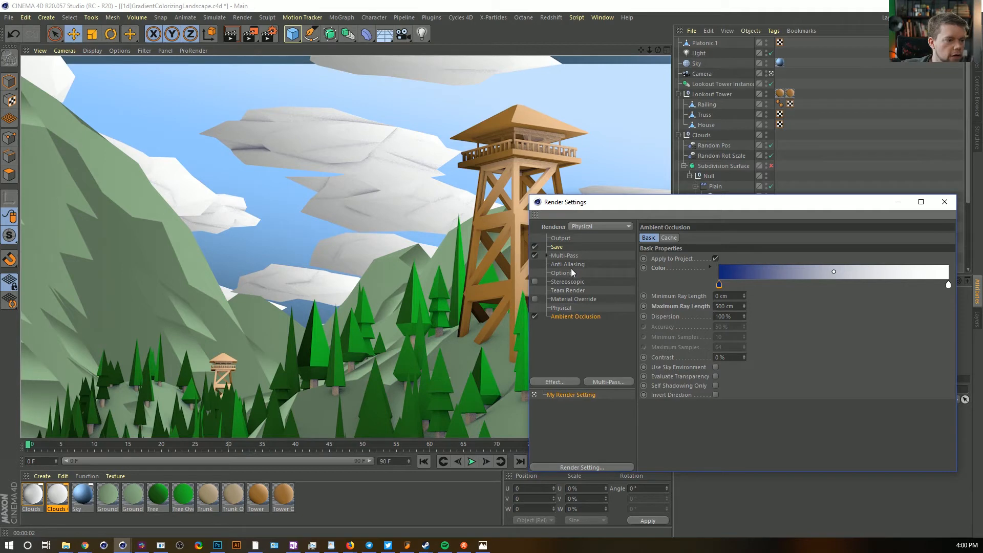
# Set the Physical renderer's sampler to Progressive and the maximum Ambient Occlusion subdivision to 5, and render the view
pyautogui.click(568, 308)
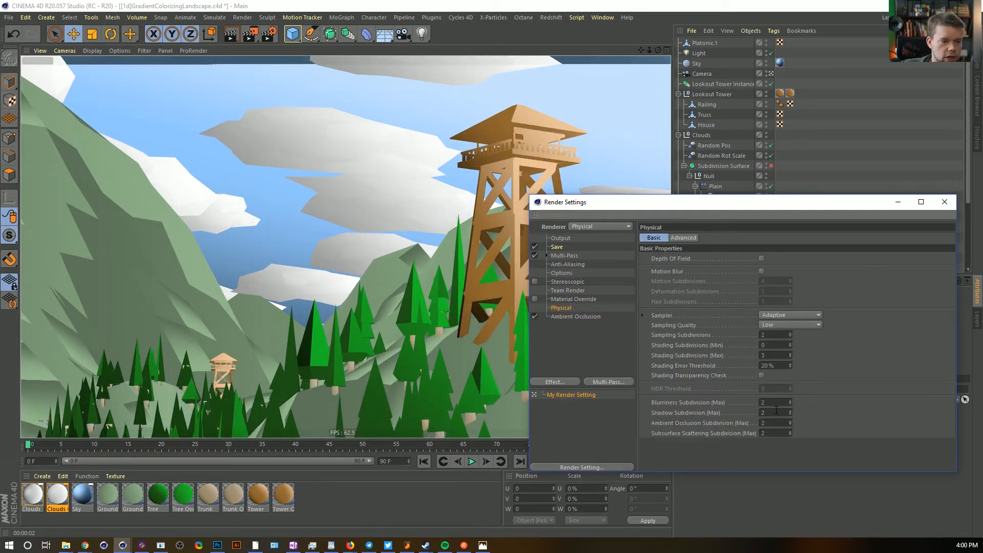
pyautogui.click(781, 316)
pyautogui.click(785, 347)
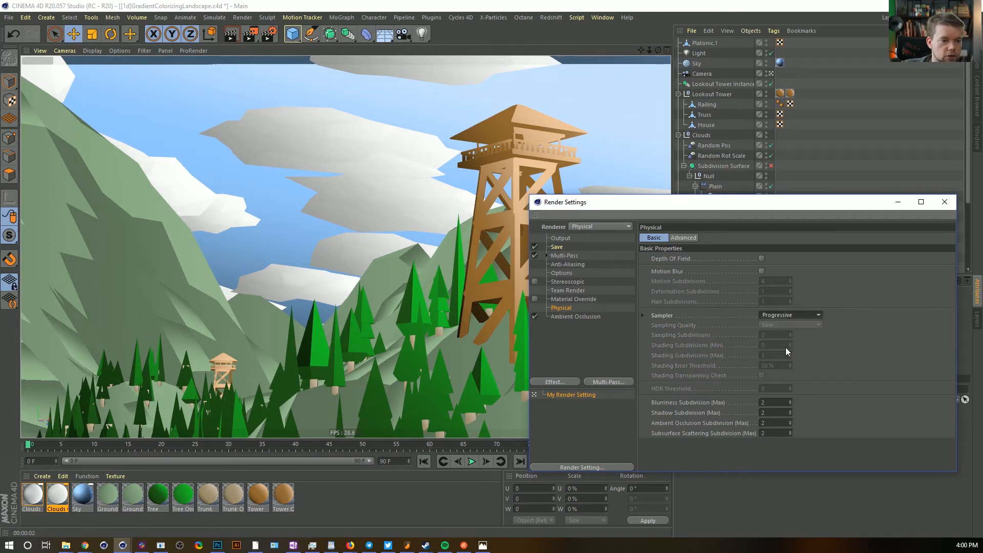
pyautogui.doubleClick(775, 423)
pyautogui.write('5')
pyautogui.press('Return')
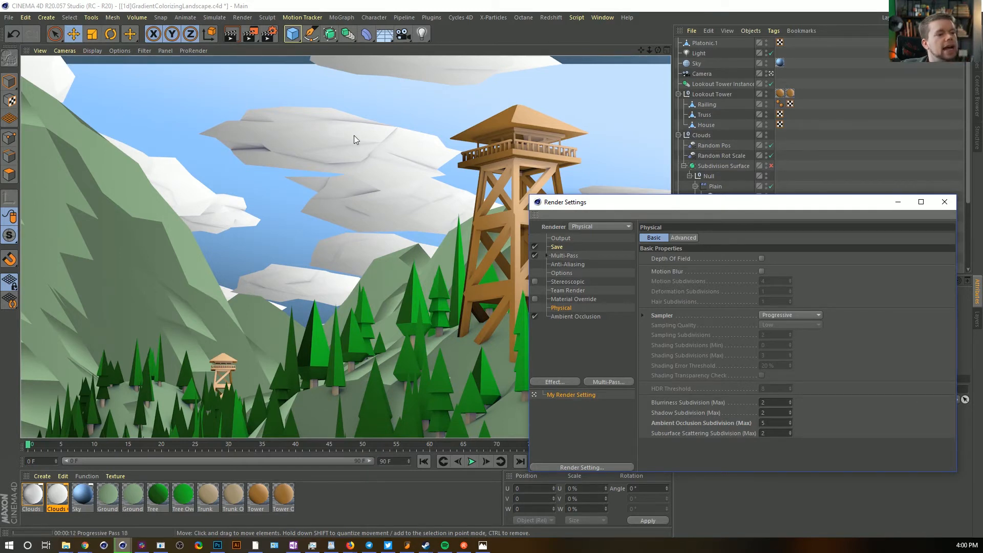
# Close the Render Settings and add a Compositing tag to the Clouds group with Seen by AO disabled
pyautogui.click(943, 203)
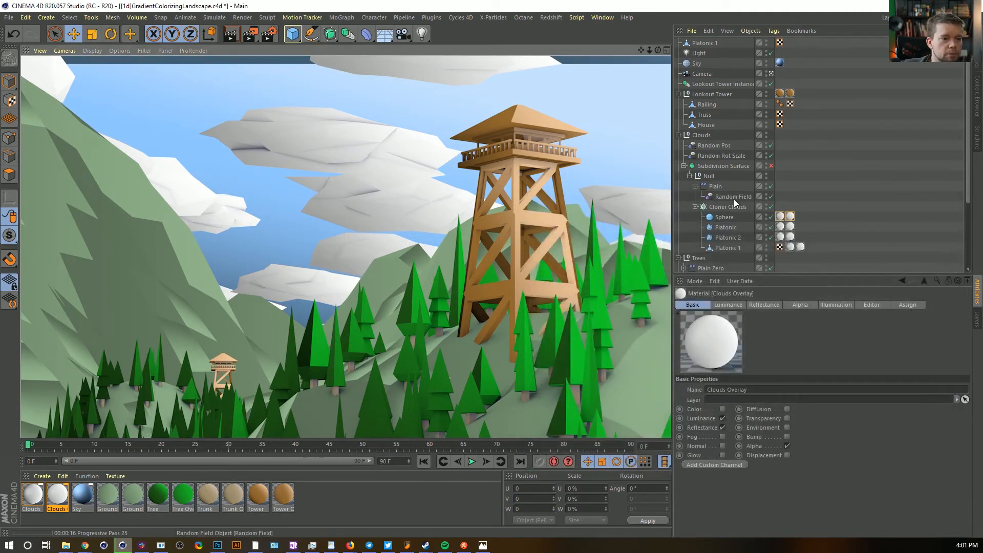
pyautogui.rightClick(698, 136)
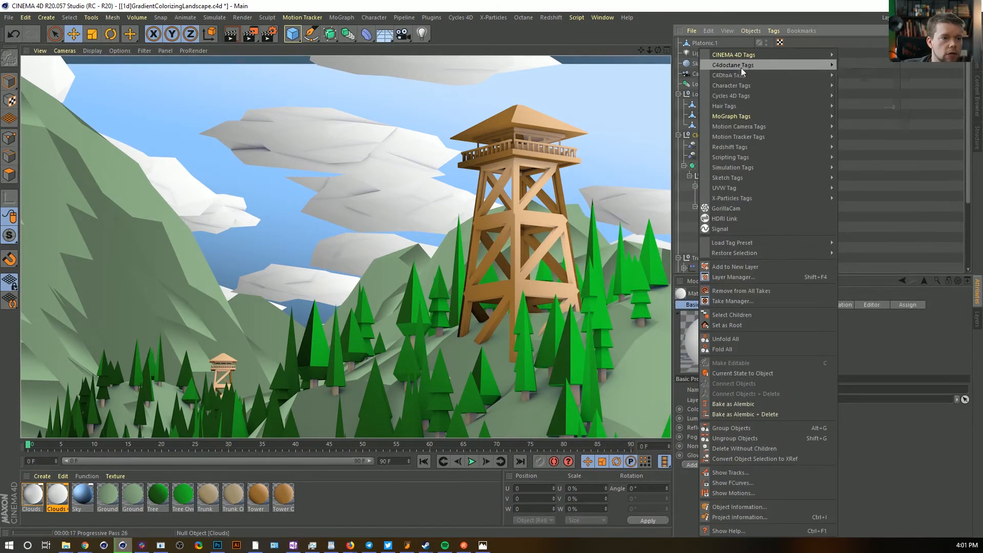
pyautogui.moveTo(742, 67)
pyautogui.click(865, 127)
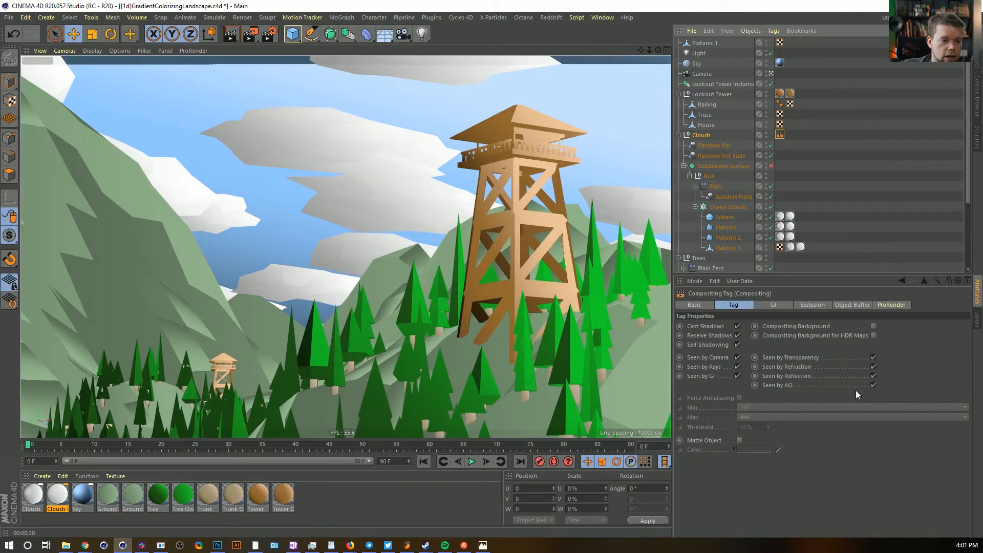
pyautogui.click(873, 385)
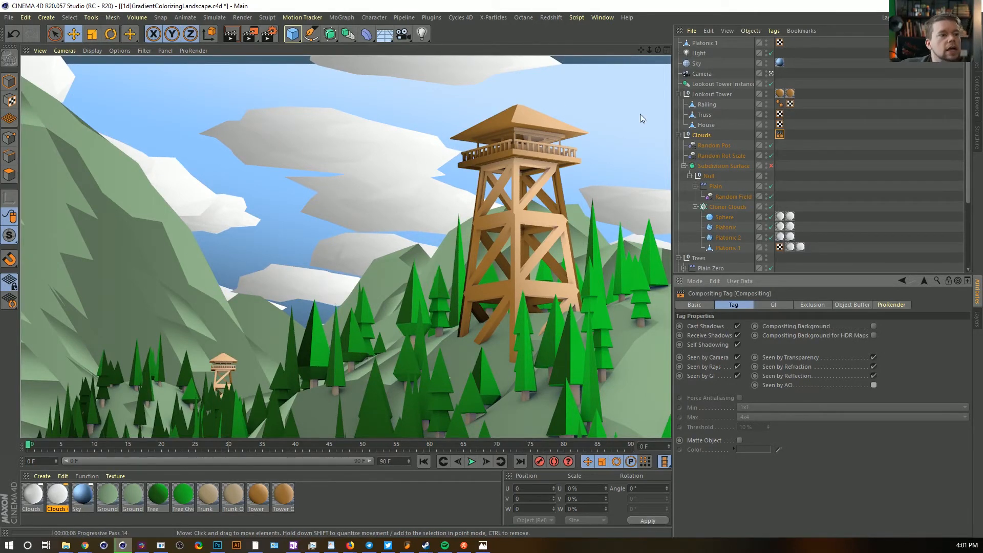
# Switch the Tower material's gradient from the Luminance channel to the Color channel, with Luminance disabled
pyautogui.click(698, 53)
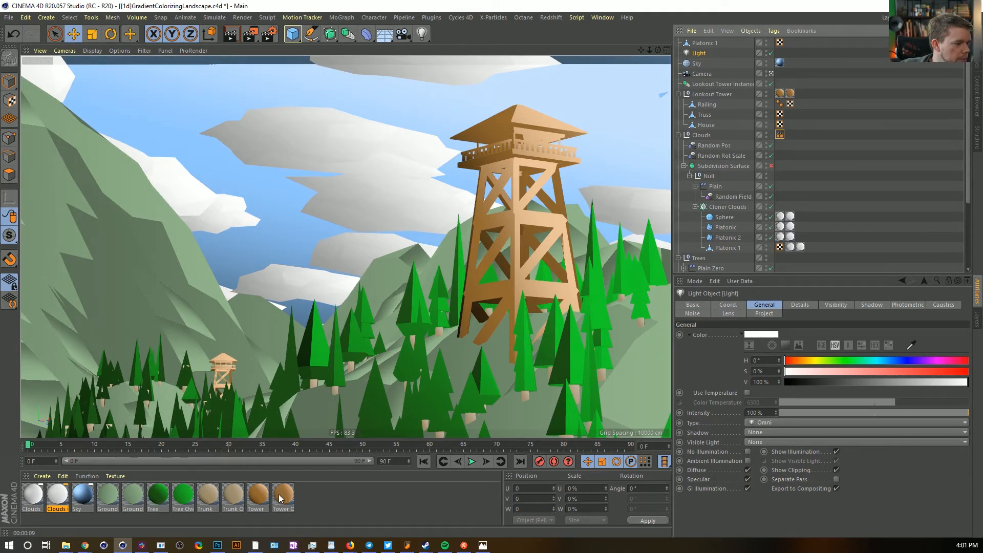
pyautogui.click(255, 494)
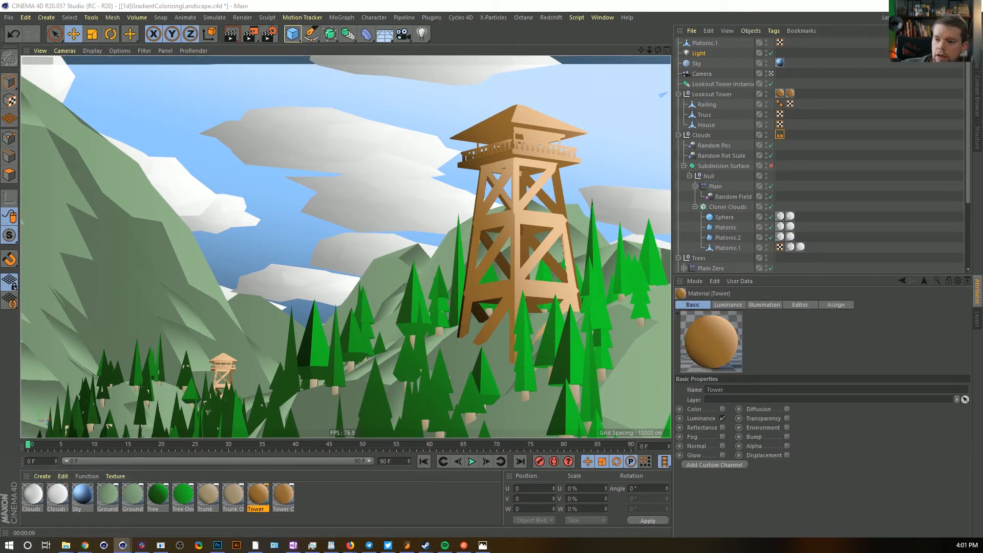
pyautogui.click(722, 409)
pyautogui.click(723, 418)
pyautogui.click(728, 304)
# Copy the Tower Overlay material's gradient into its Color channel, enabling Color and disabling Luminance
pyautogui.click(283, 495)
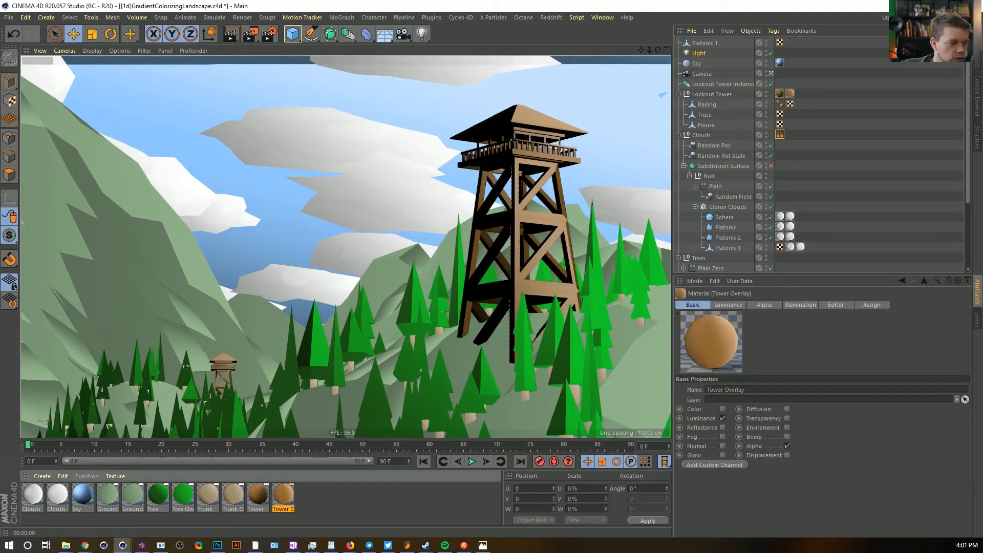
pyautogui.doubleClick(283, 494)
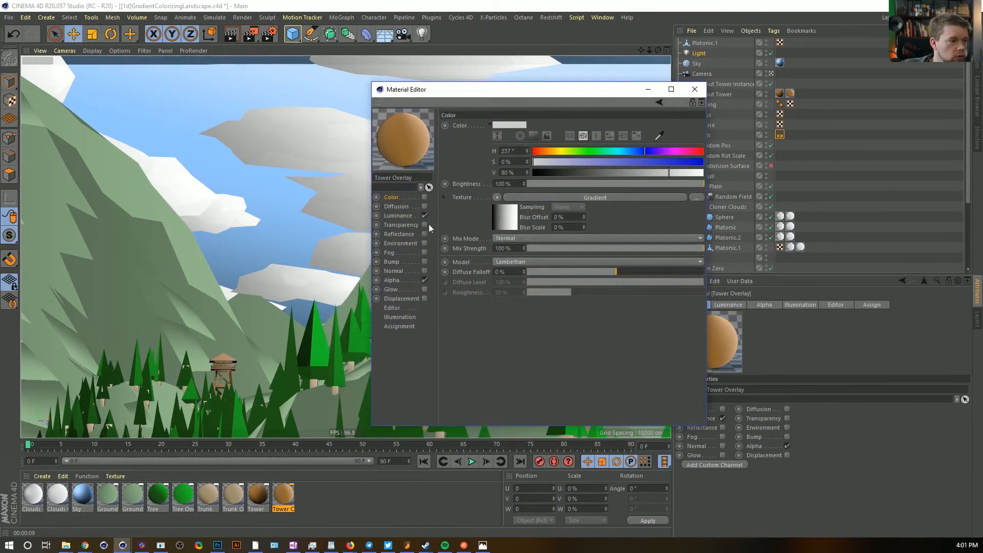
pyautogui.click(394, 196)
pyautogui.click(424, 216)
pyautogui.click(425, 196)
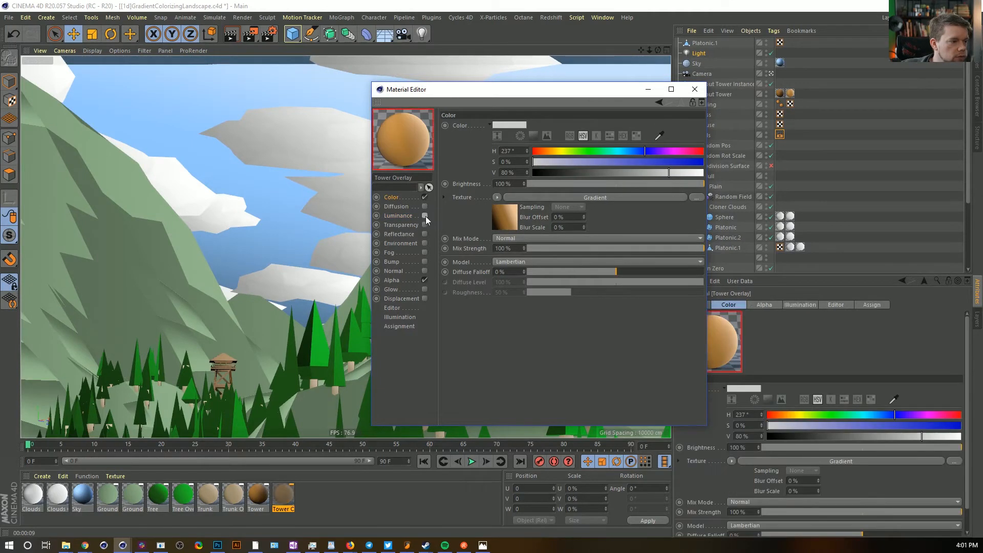
# Copy the Trunk material's Luminance gradient into its Color channel, enabling Color and disabling Luminance
pyautogui.click(218, 497)
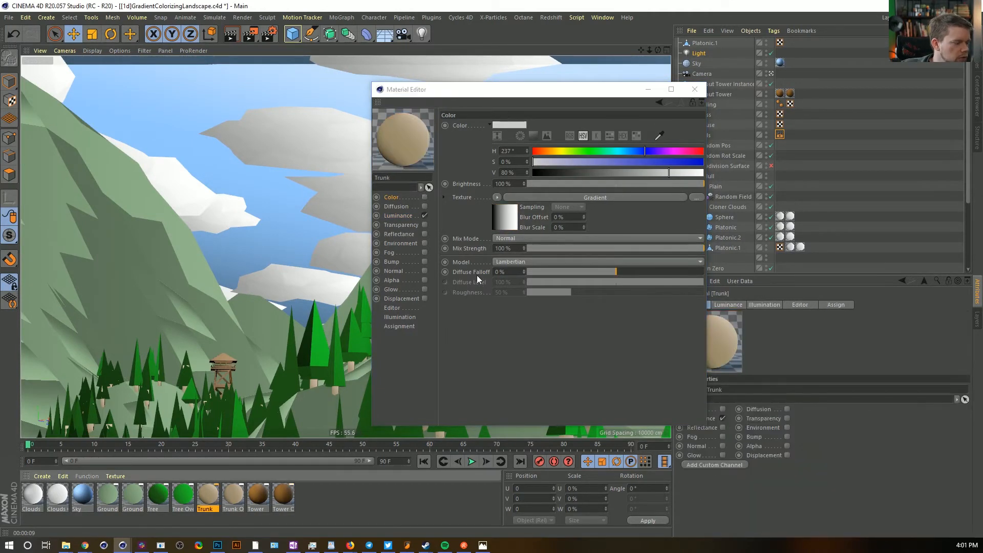
pyautogui.click(407, 215)
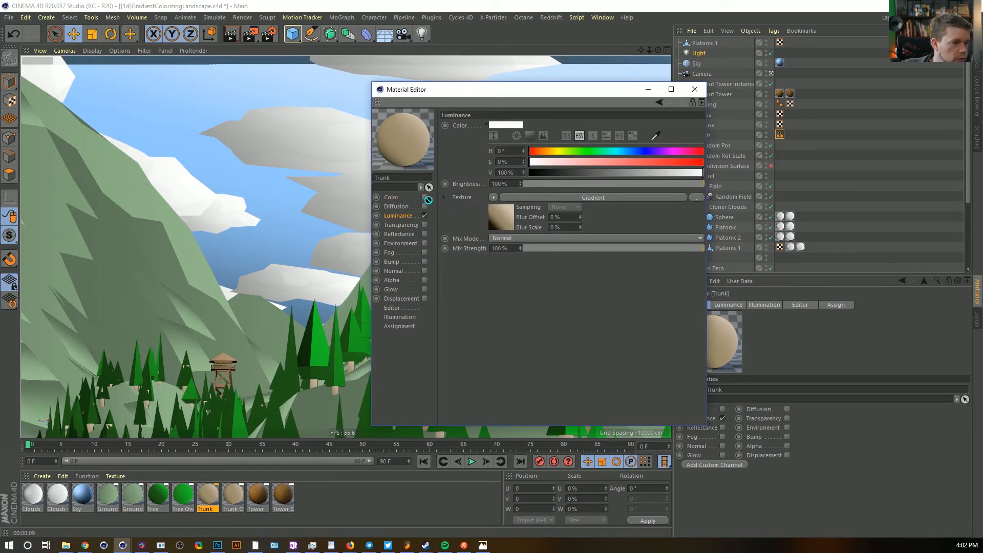
pyautogui.click(410, 196)
pyautogui.click(425, 216)
pyautogui.click(424, 196)
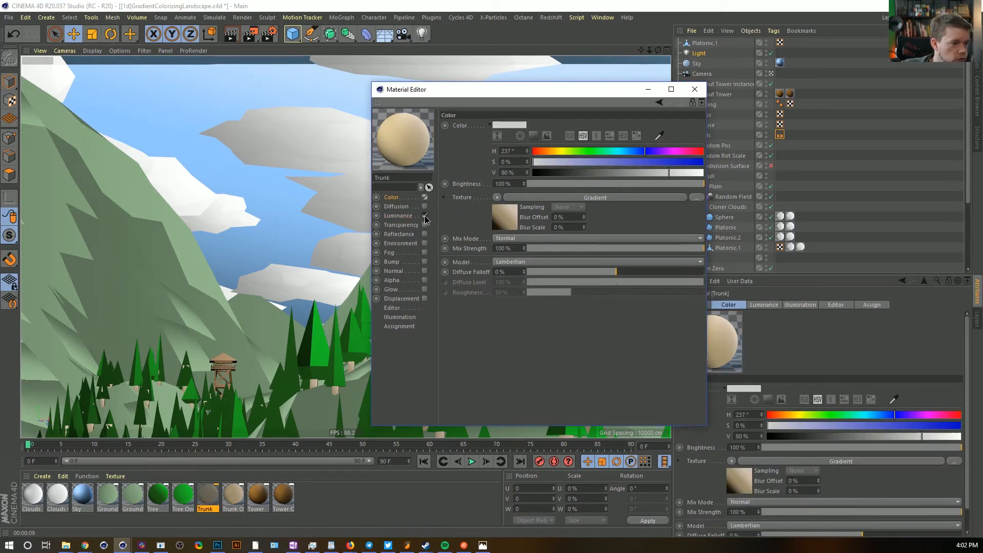
# Use the Tree material's Luminance gradient as its Color texture and replace the Luminance channel with Color
pyautogui.click(163, 501)
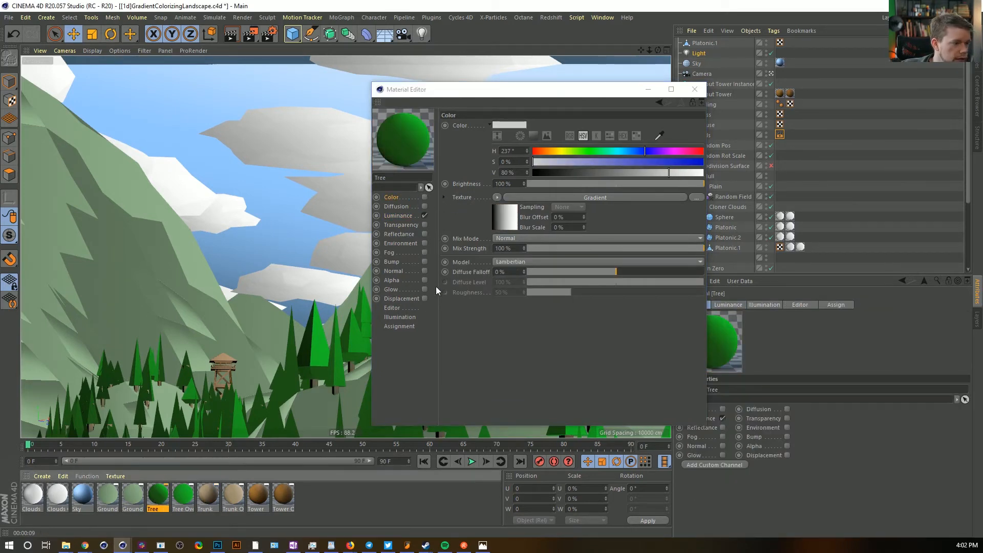
pyautogui.click(409, 216)
pyautogui.moveTo(496, 214)
pyautogui.mouseDown()
pyautogui.moveTo(405, 202)
pyautogui.moveTo(504, 222)
pyautogui.mouseUp()
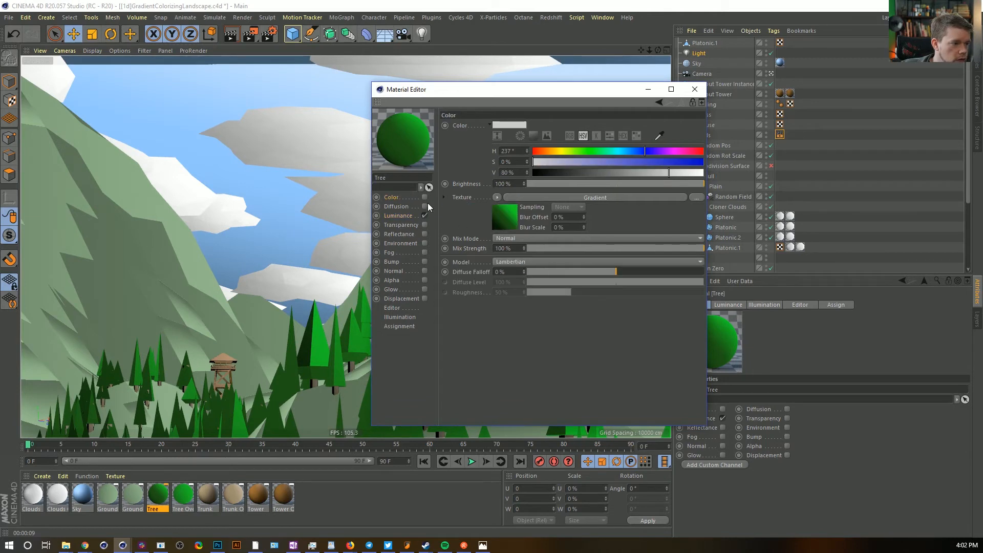
# Move the Ground material's gradient from Luminance to the Color channel and close the Material Editor
pyautogui.click(108, 496)
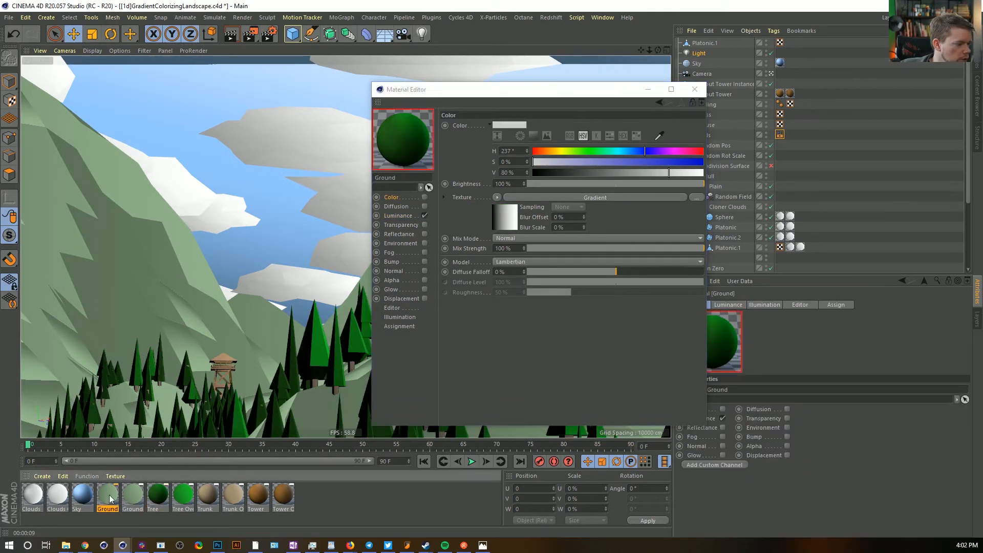
pyautogui.click(407, 215)
pyautogui.moveTo(499, 214)
pyautogui.mouseDown()
pyautogui.moveTo(408, 198)
pyautogui.moveTo(499, 214)
pyautogui.mouseUp()
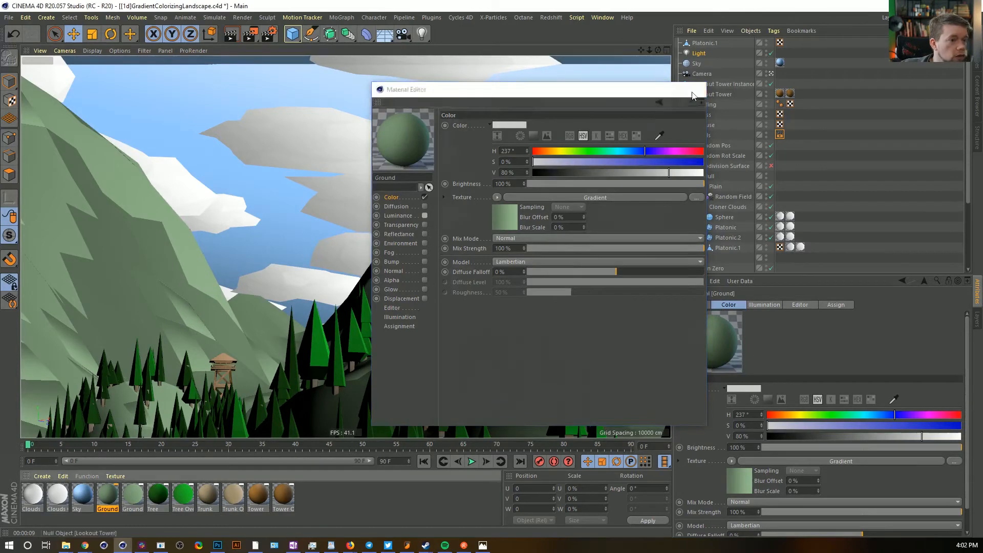
pyautogui.click(694, 90)
# Collapse the Clouds, Trees, Null and Lookout Tower groups in the object hierarchy
pyautogui.click(678, 135)
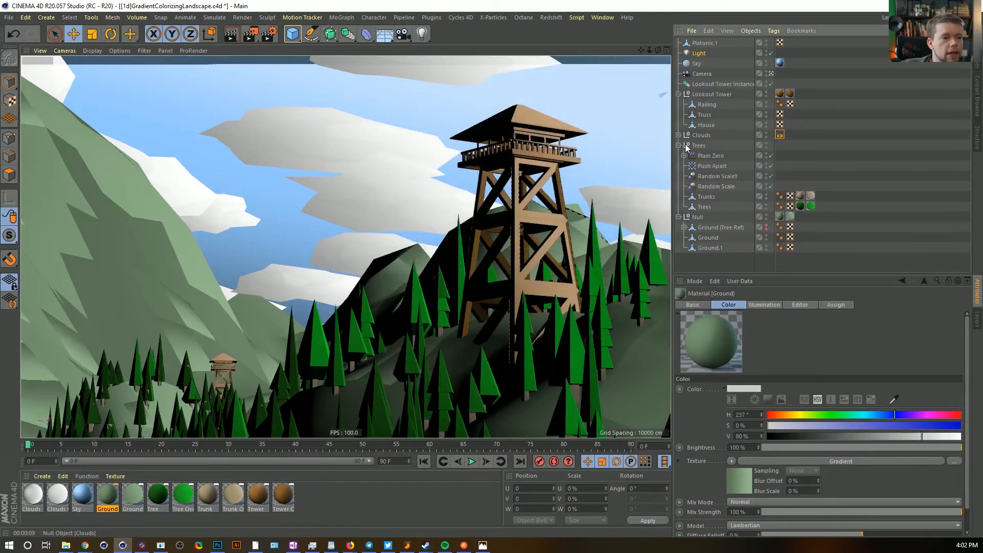
pyautogui.click(679, 145)
pyautogui.click(678, 155)
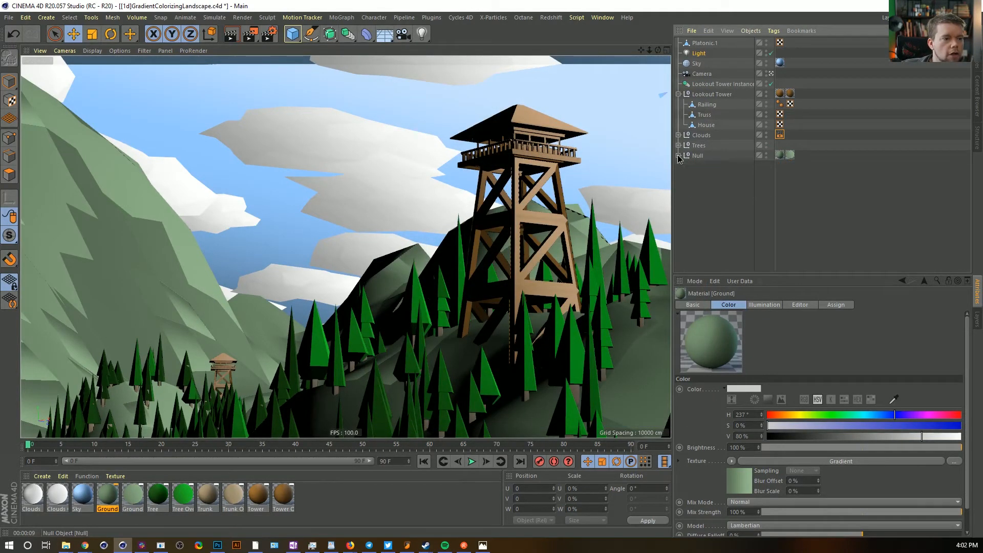
pyautogui.click(678, 95)
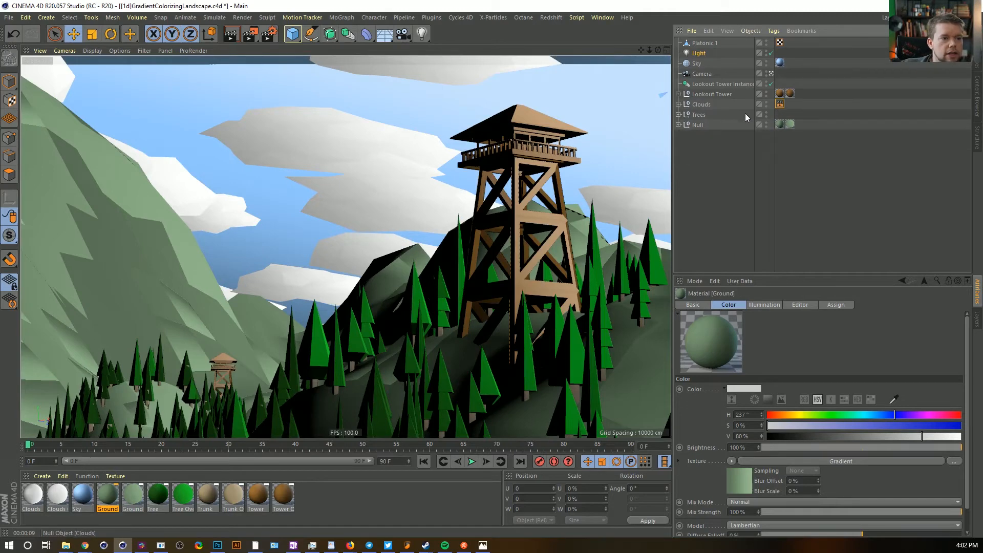
# Add a Compositing tag with Compositing Background enabled to Trees, copy it to the Lookout Tower, its instance and the Null, and save the project
pyautogui.rightClick(703, 115)
pyautogui.moveTo(749, 55)
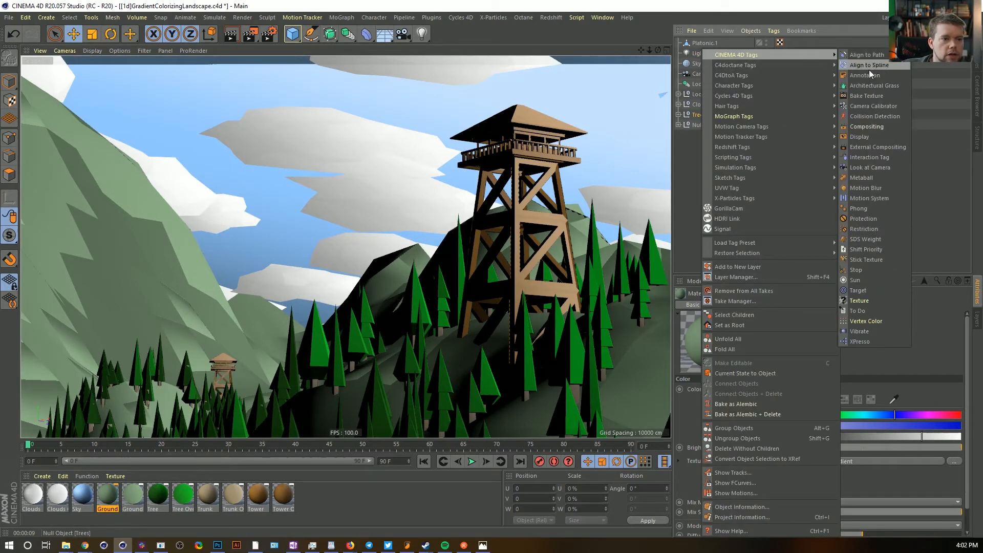
pyautogui.click(867, 126)
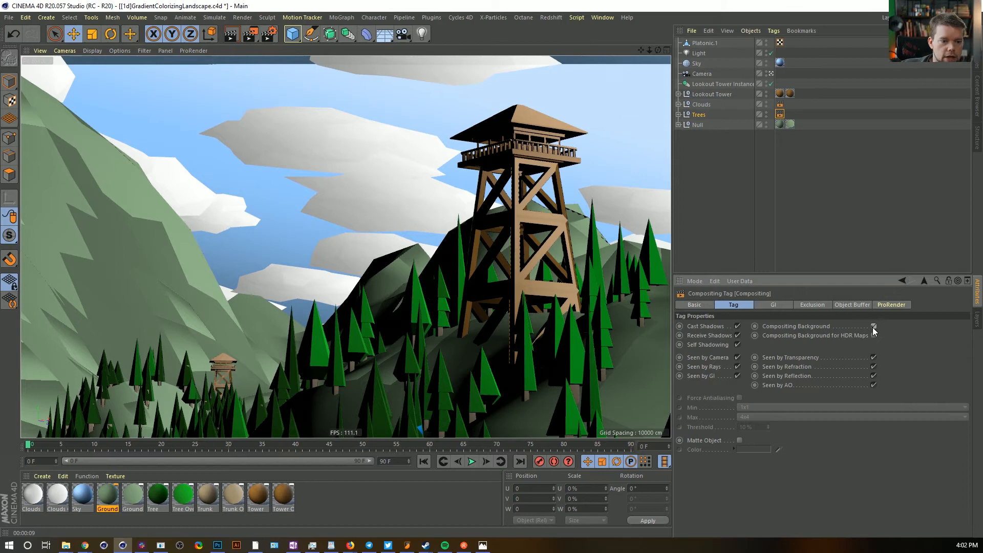
pyautogui.moveTo(779, 114)
pyautogui.keyDown('ctrl'); pyautogui.mouseDown()
pyautogui.moveTo(799, 125)
pyautogui.moveTo(801, 82)
pyautogui.mouseUp(); pyautogui.keyUp('ctrl')
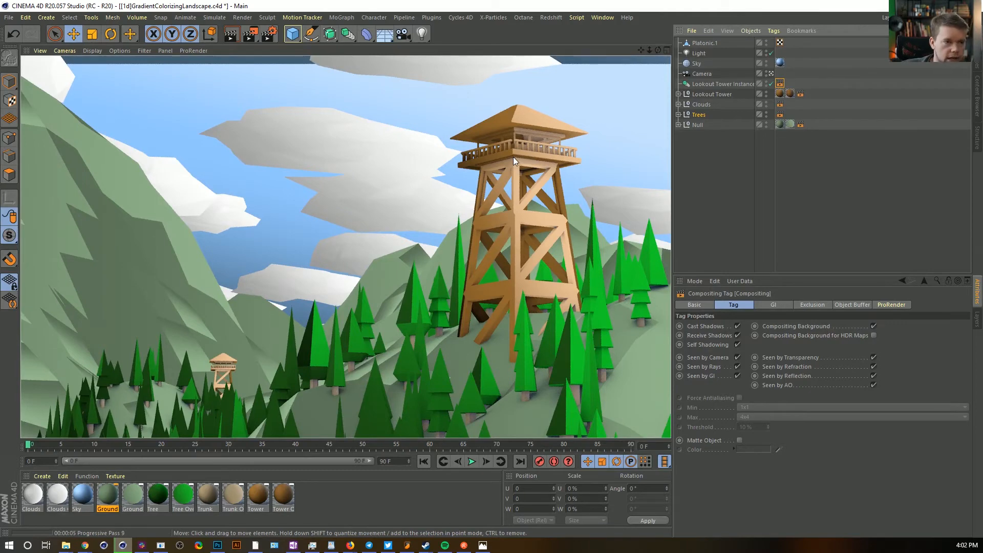
pyautogui.hotkey('ctrl', 's')
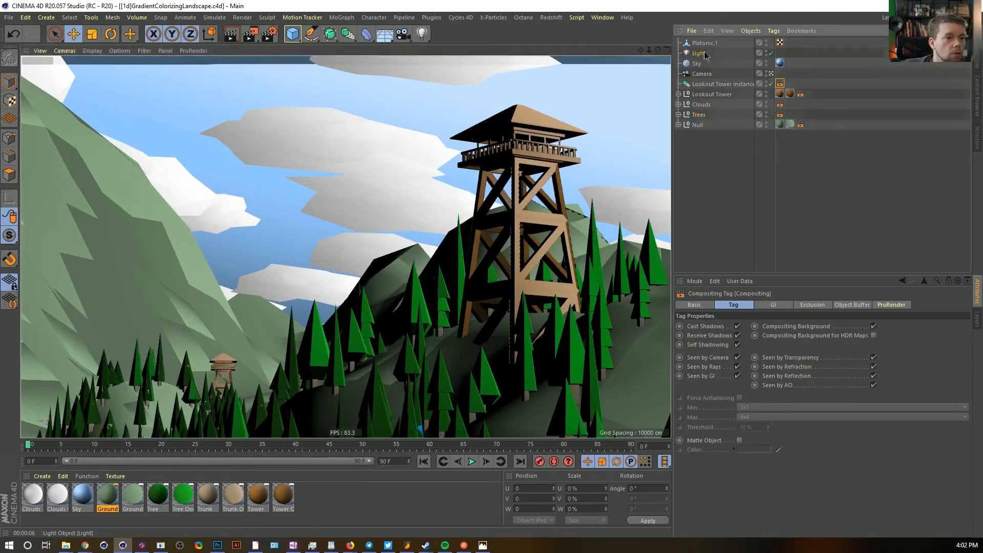
# Set the Light's shadow type to Shadow Maps (Soft) and render the view
pyautogui.click(699, 53)
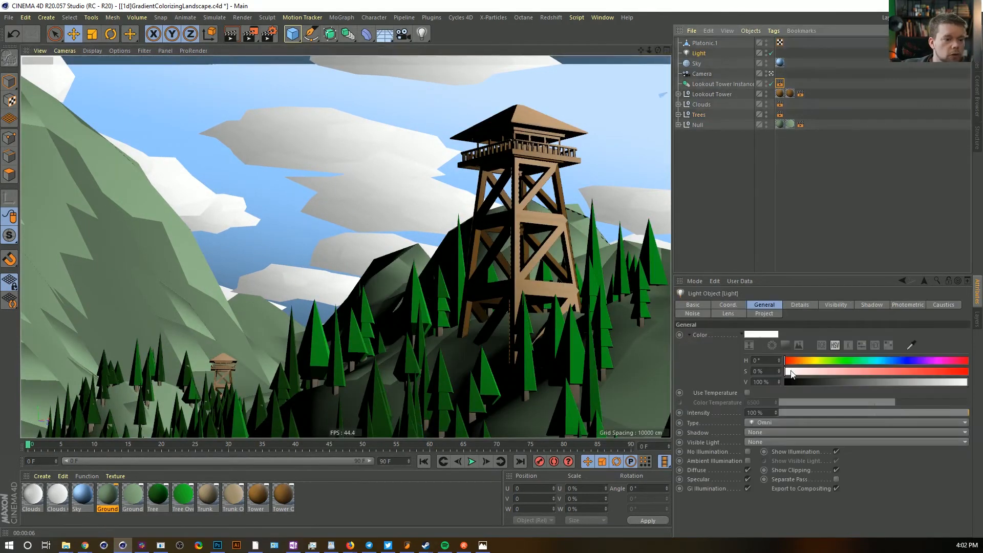
pyautogui.click(777, 434)
pyautogui.click(781, 453)
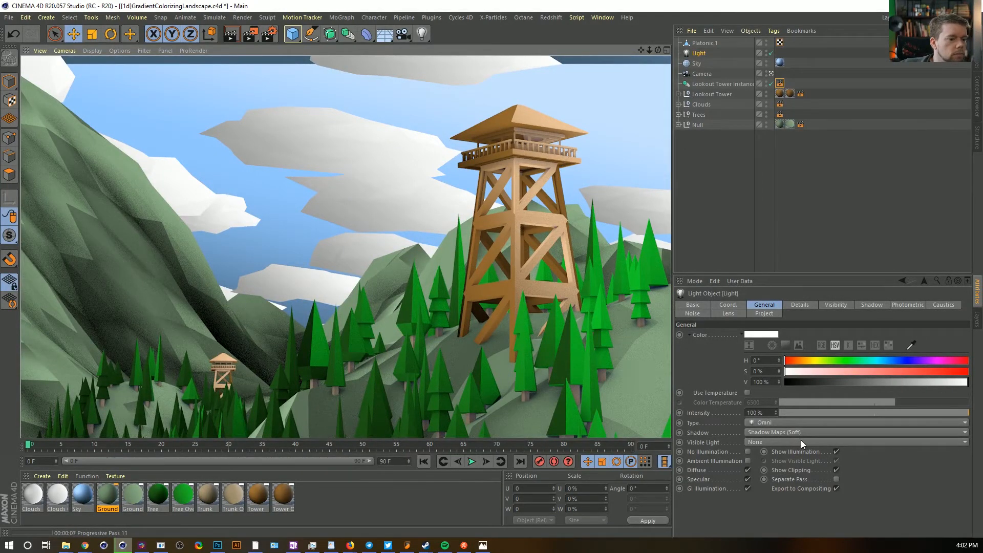
# Disable Self Shadowing on all five Compositing tags together and render the view
pyautogui.click(779, 105)
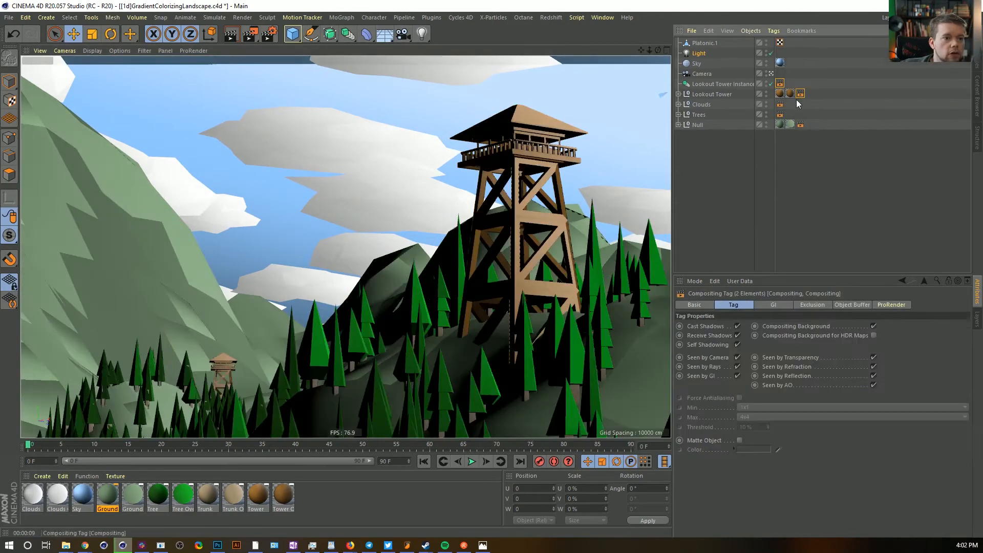
pyautogui.keyDown('ctrl'); pyautogui.click(779, 105); pyautogui.keyUp('ctrl')
pyautogui.keyDown('ctrl'); pyautogui.click(779, 114); pyautogui.keyUp('ctrl')
pyautogui.keyDown('ctrl'); pyautogui.click(800, 124); pyautogui.keyUp('ctrl')
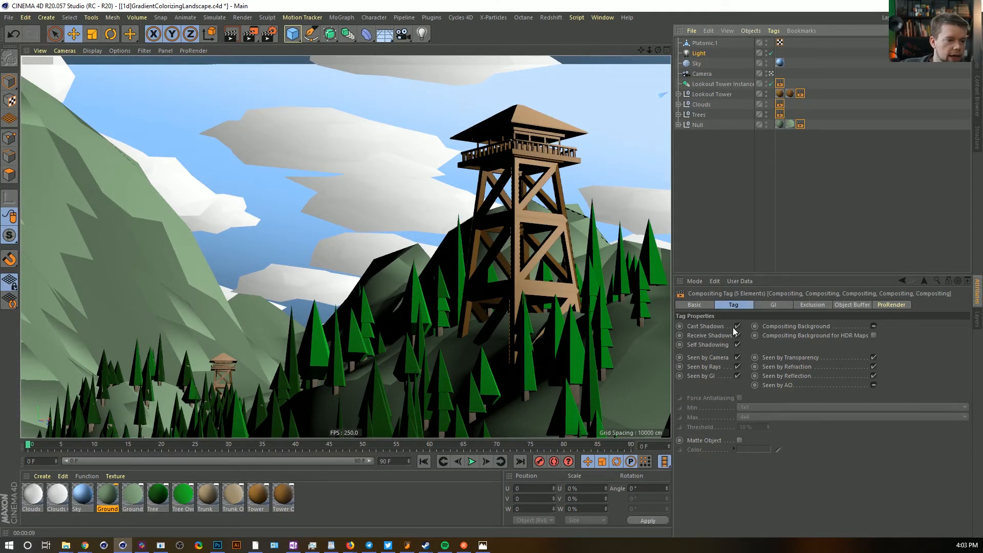
pyautogui.click(737, 345)
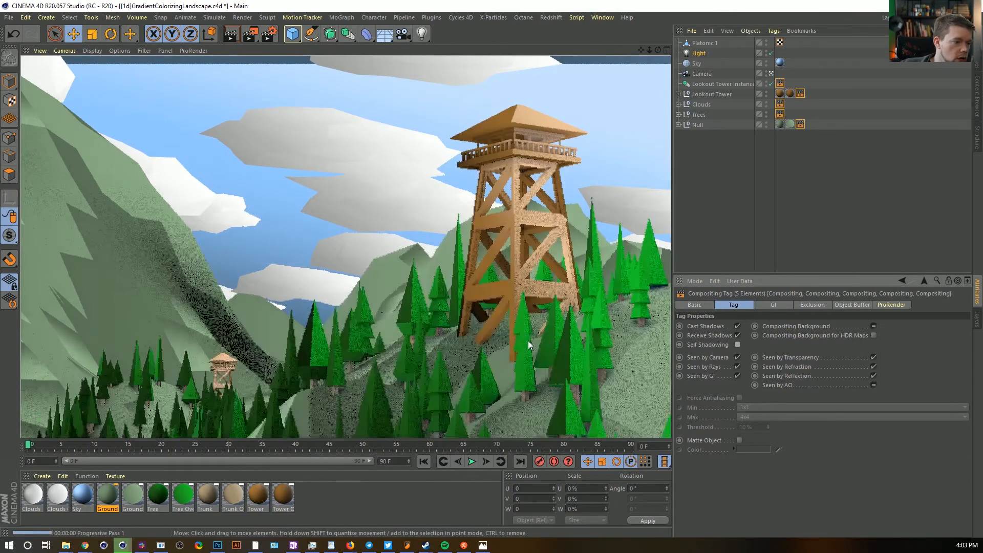
# Set the Light's shadow type to Raytraced (Hard) and render the view
pyautogui.click(699, 54)
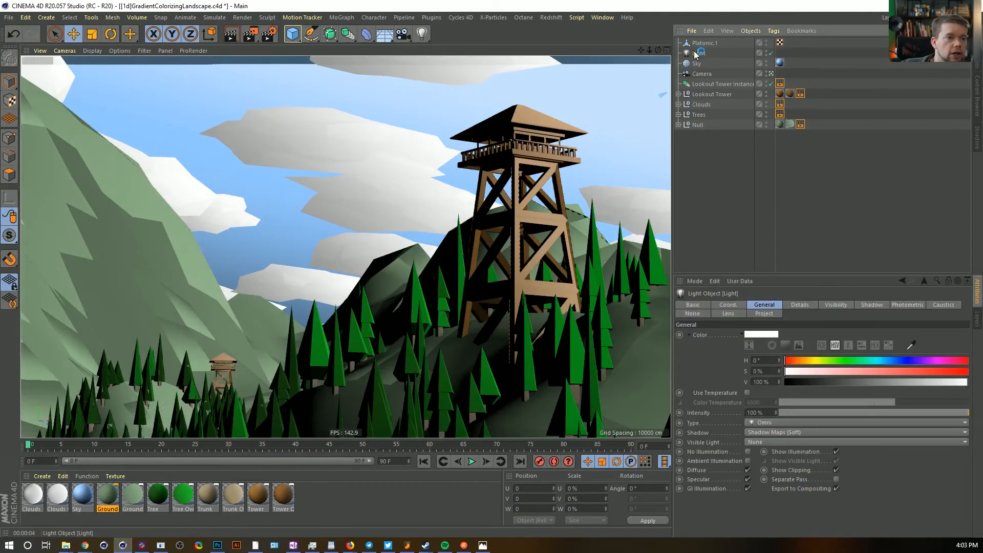
pyautogui.click(762, 433)
pyautogui.click(757, 460)
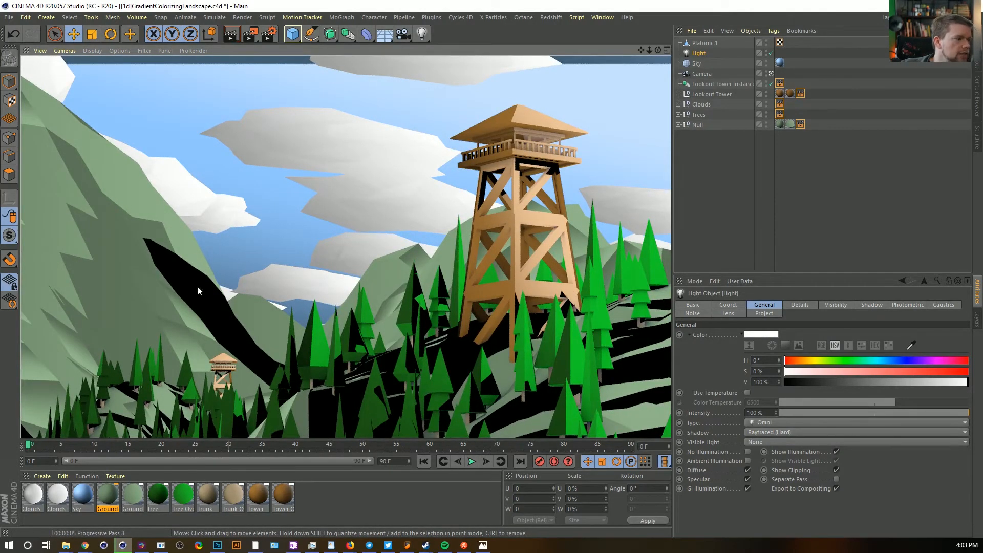
# Disable Cast Shadows and Receive Shadows on the Clouds' Compositing tag and render the view
pyautogui.click(779, 105)
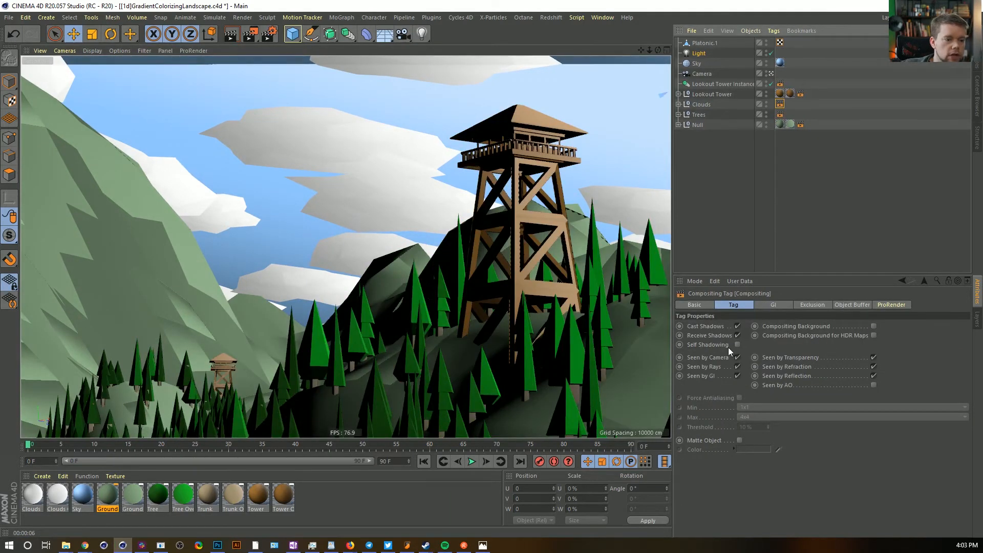
pyautogui.click(737, 326)
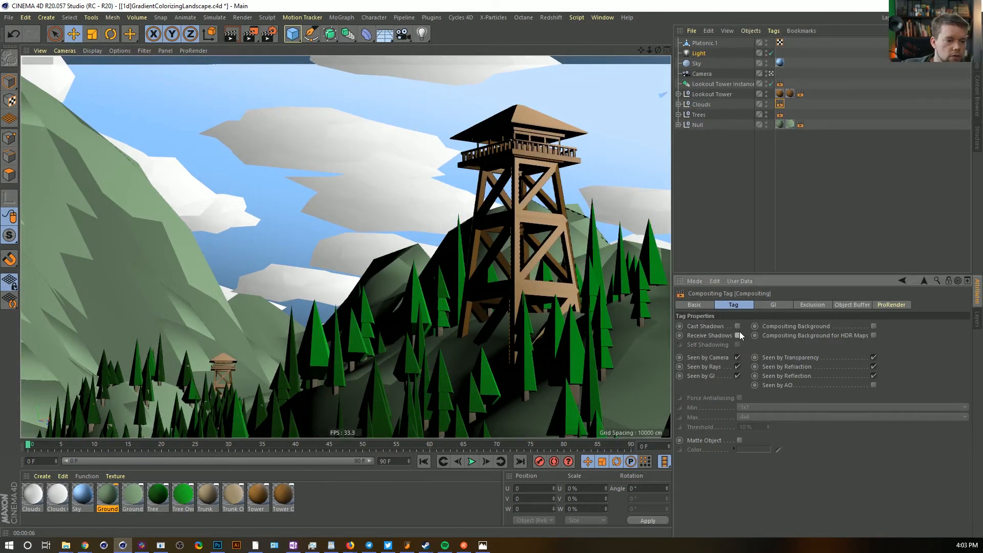
pyautogui.click(738, 334)
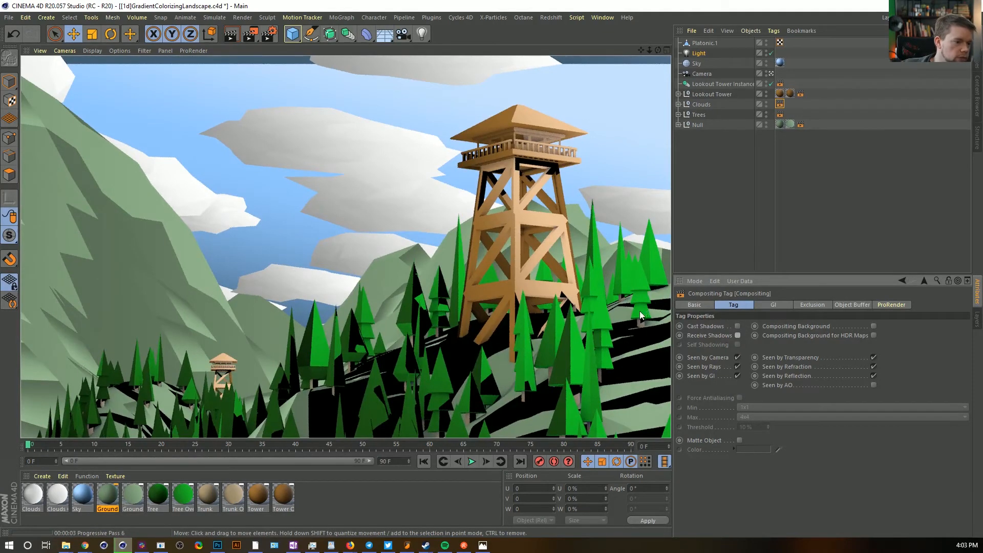
# Move the Light in the Top view to about X 70082 cm, Z -19721 cm and render the camera view
pyautogui.click(699, 54)
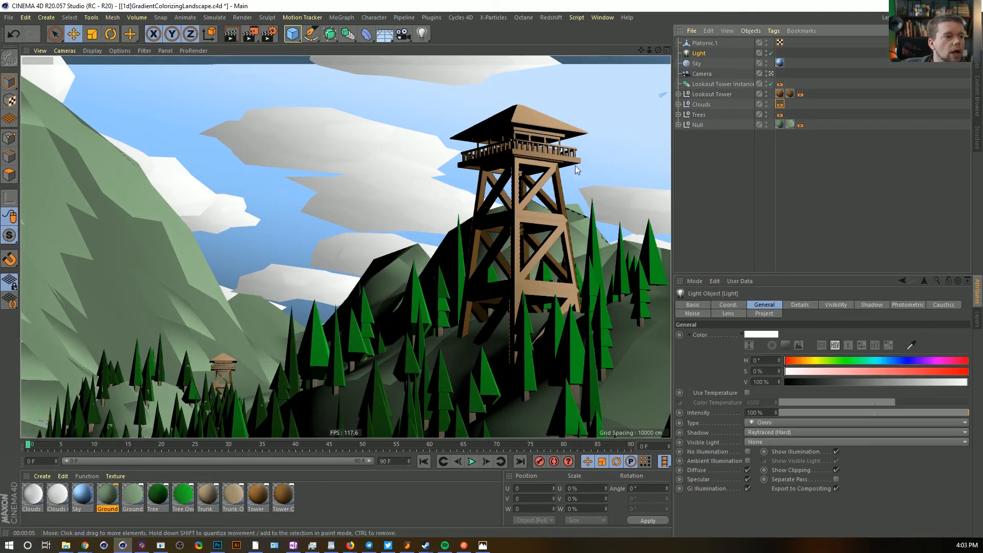
pyautogui.middleClick(574, 166)
pyautogui.middleClick(572, 171)
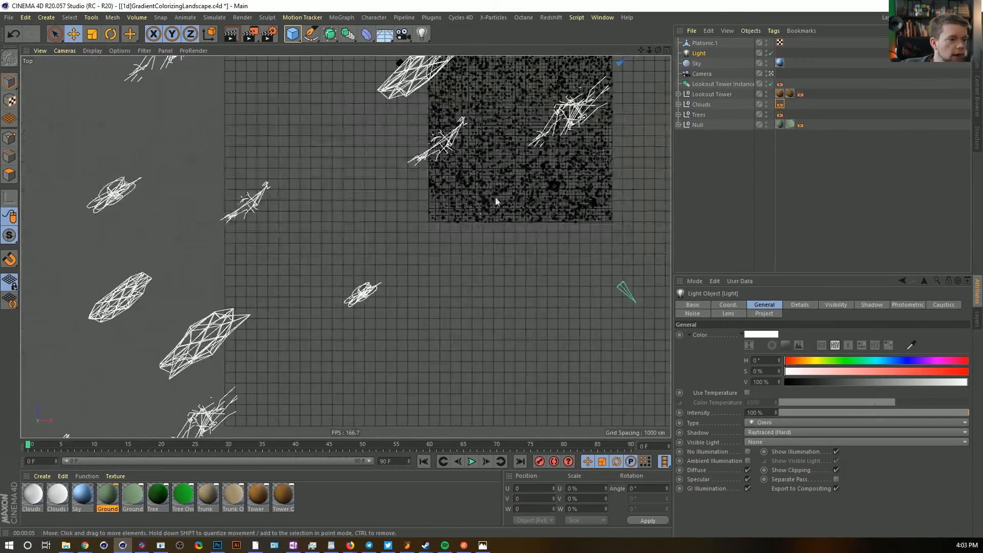
pyautogui.scroll(-10, 477, 210)
pyautogui.click(530, 209)
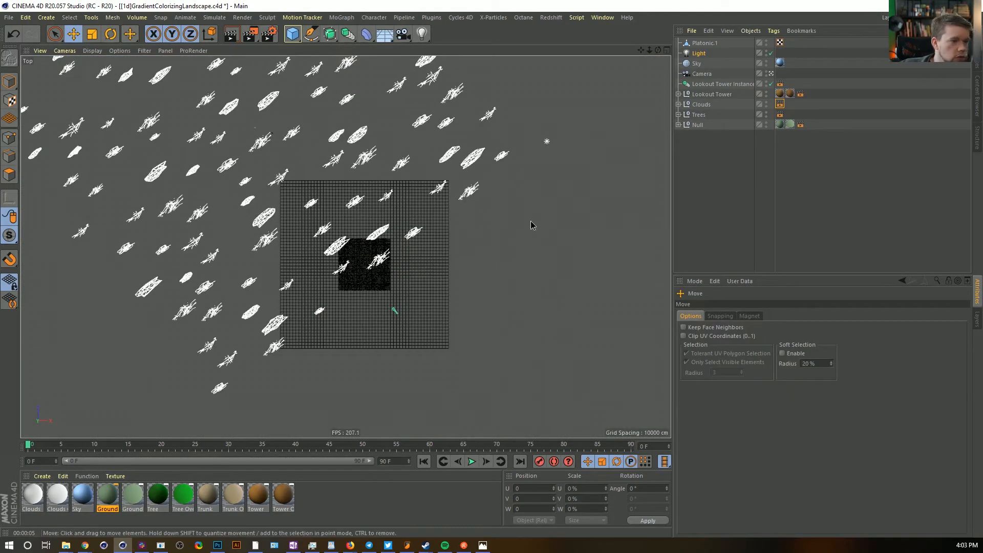
pyautogui.click(699, 54)
pyautogui.click(515, 189)
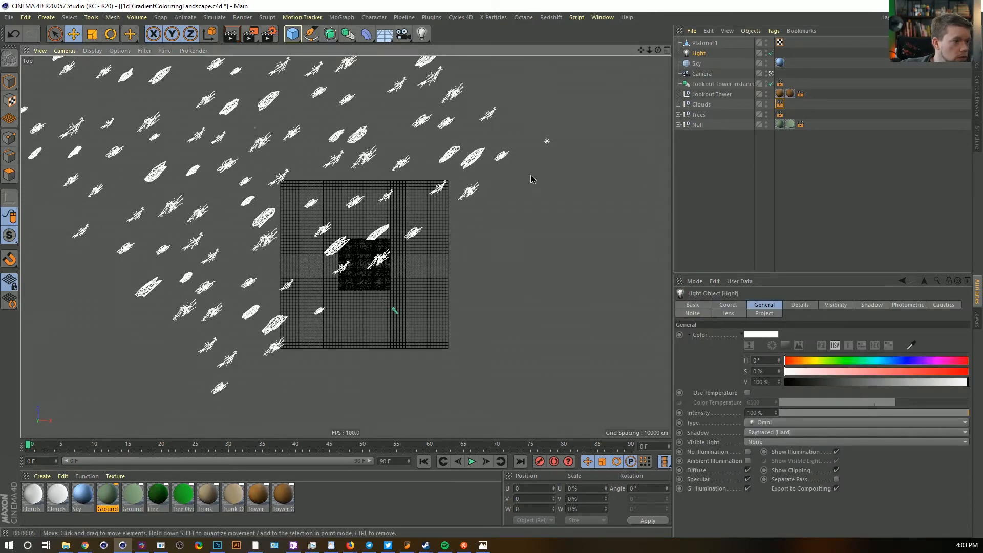
pyautogui.keyDown('alt'); pyautogui.moveTo(476, 183); pyautogui.dragTo(435, 191, button='right'); pyautogui.keyUp('alt')
pyautogui.click(10, 82)
pyautogui.moveTo(467, 186); pyautogui.dragTo(483, 249)
pyautogui.keyDown('alt'); pyautogui.moveTo(443, 229); pyautogui.dragTo(499, 199, button='right'); pyautogui.keyUp('alt')
pyautogui.middleClick(498, 198)
pyautogui.middleClick(312, 190)
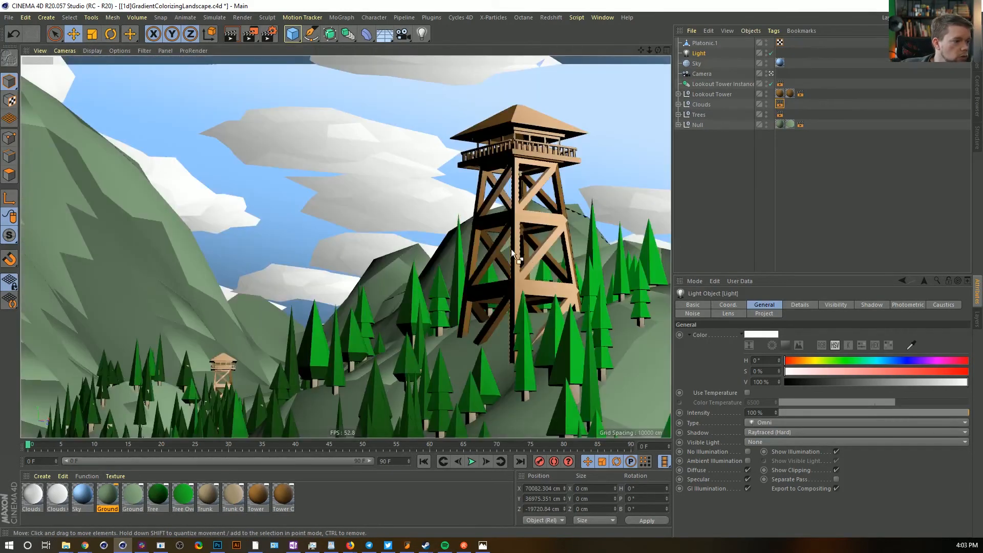
pyautogui.hotkey('ctrl', 'r')
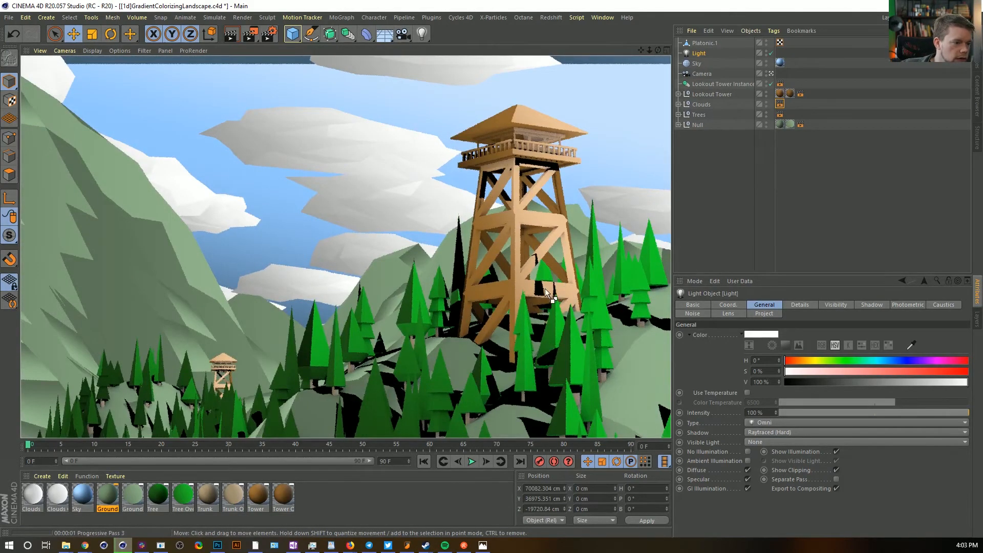
# Reposition the Light in the Top view to about X 66948 cm, Z 3285 cm and render the camera view again
pyautogui.middleClick(546, 292)
pyautogui.middleClick(586, 235)
pyautogui.moveTo(586, 235); pyautogui.dragTo(550, 110)
pyautogui.middleClick(550, 109)
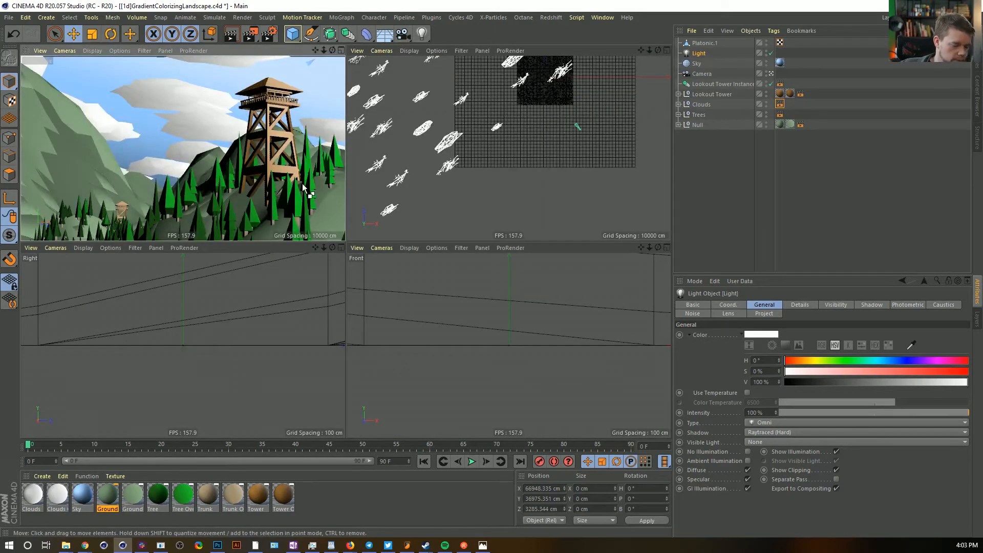
pyautogui.middleClick(323, 200)
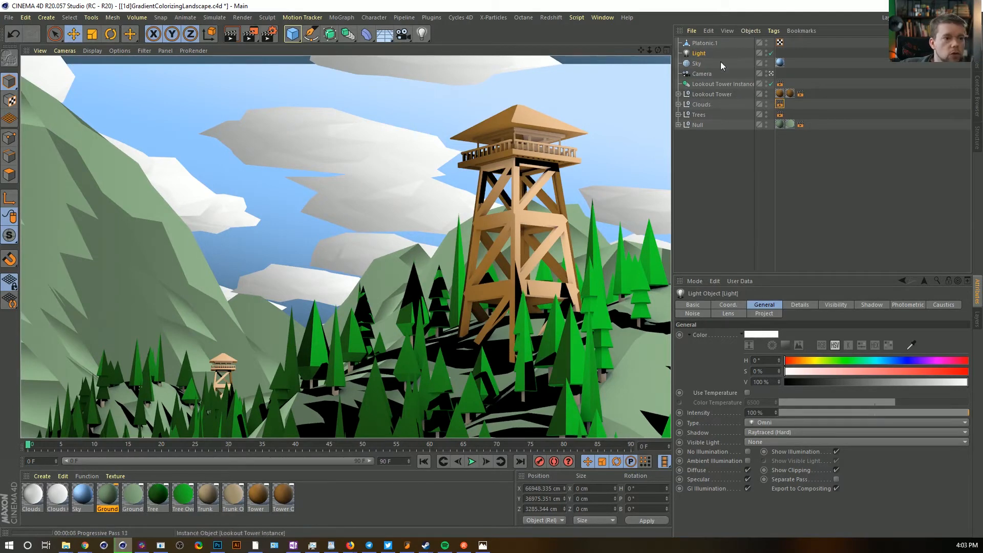
# Try a shadow density of 15 % on the Light, raise it to 25 % and render the view
pyautogui.click(871, 304)
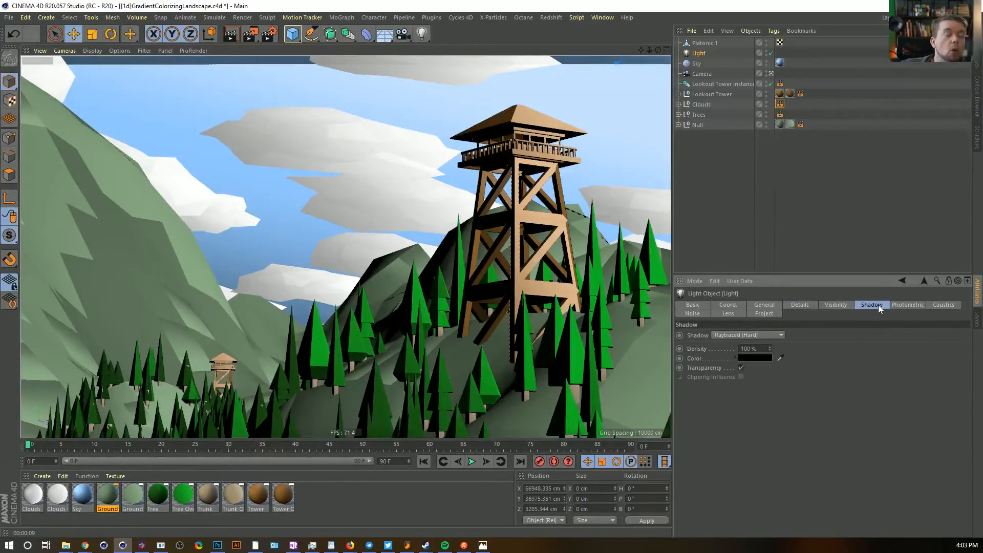
pyautogui.click(762, 349)
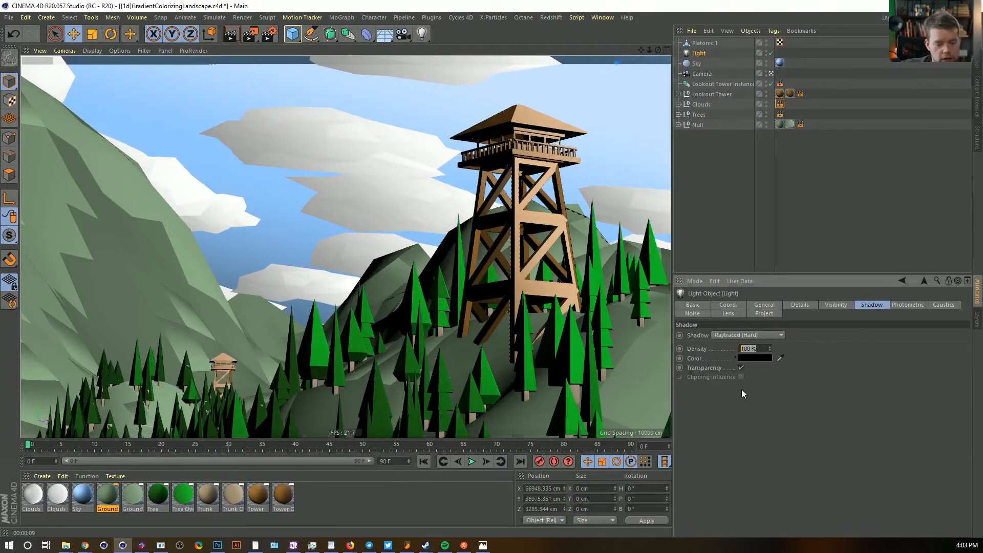
pyautogui.write('15')
pyautogui.press('Return')
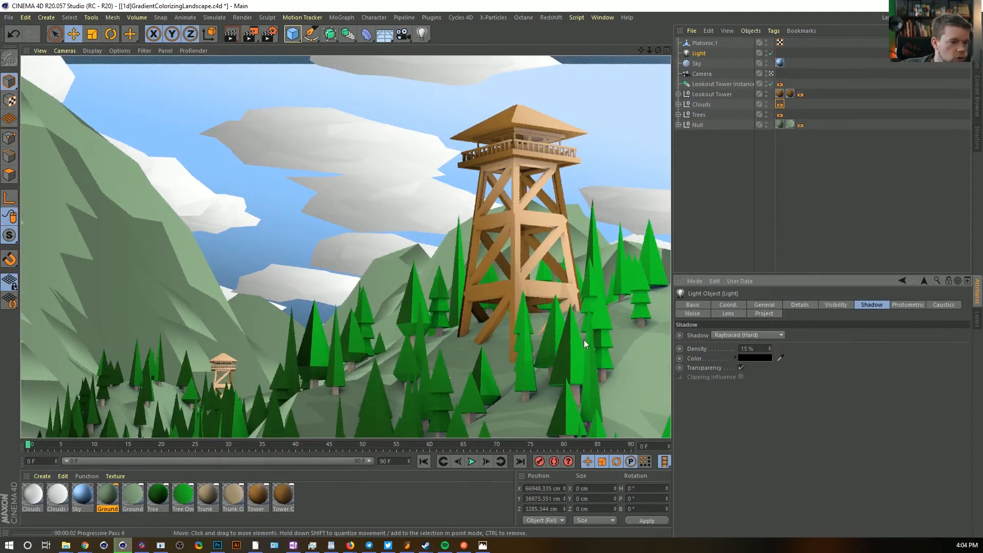
pyautogui.doubleClick(751, 349)
pyautogui.write('25')
pyautogui.press('Return')
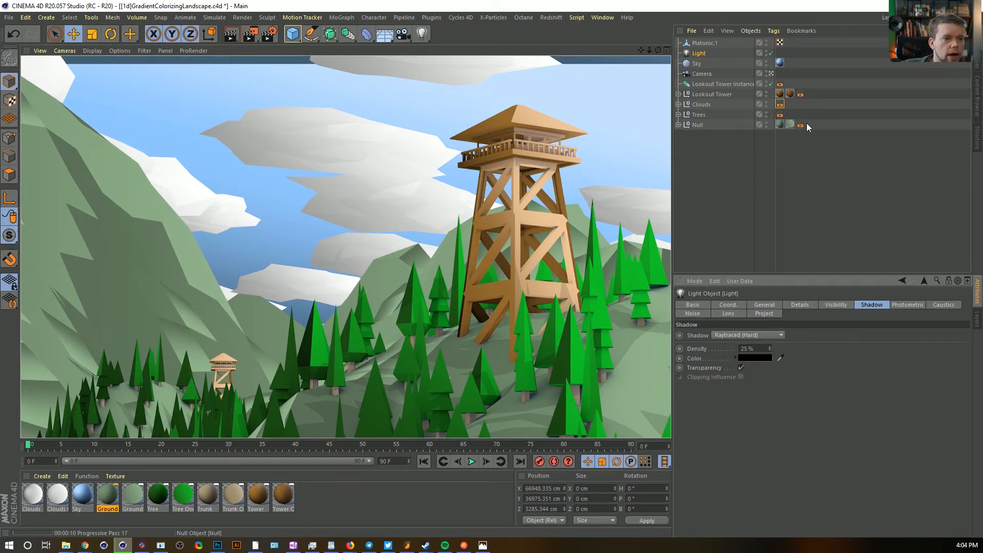
# Merge the Lookout Tower's Railing, Truss and House with Connect Objects + Delete, render the view and save the project
pyautogui.click(800, 94)
pyautogui.click(800, 95)
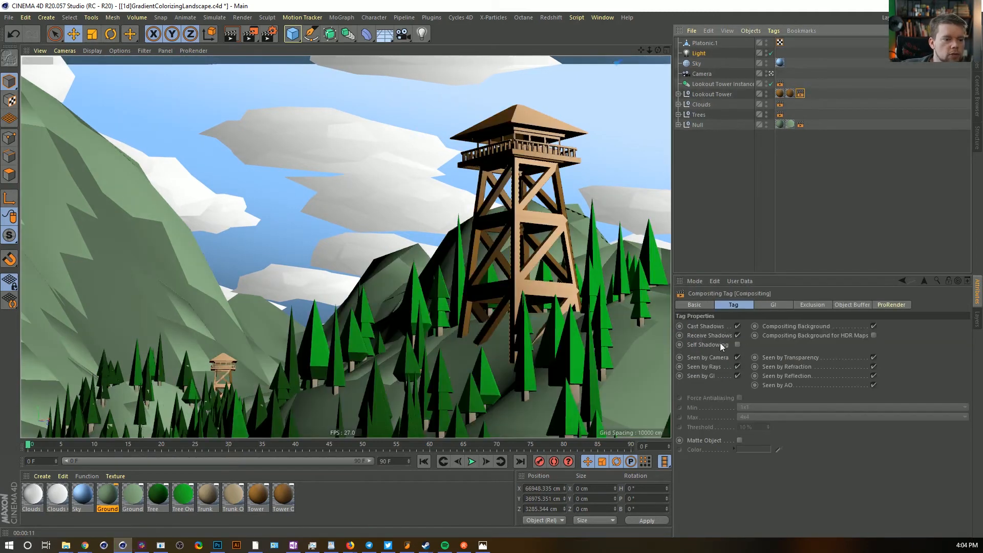
pyautogui.click(677, 94)
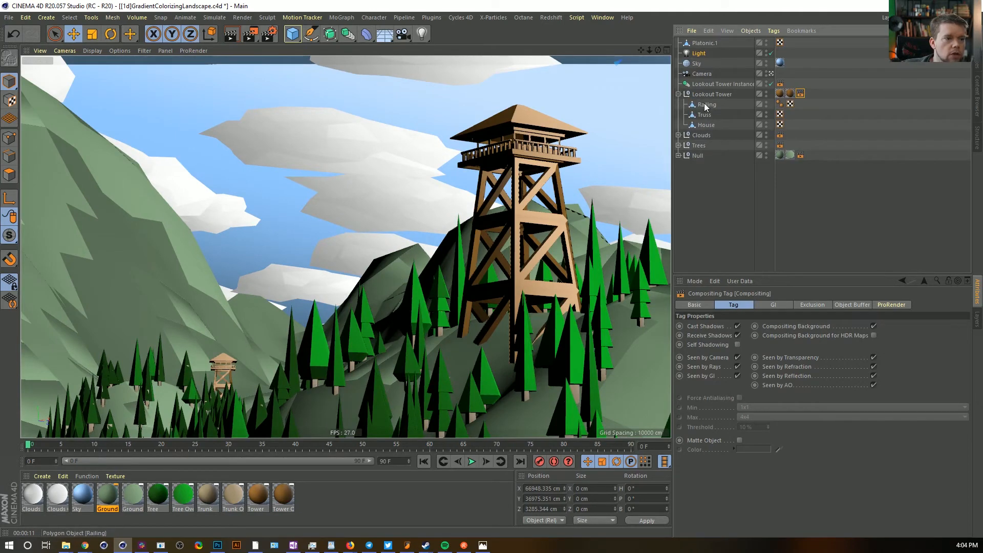
pyautogui.click(705, 106)
pyautogui.keyDown('shift'); pyautogui.click(701, 122); pyautogui.keyUp('shift')
pyautogui.rightClick(702, 121)
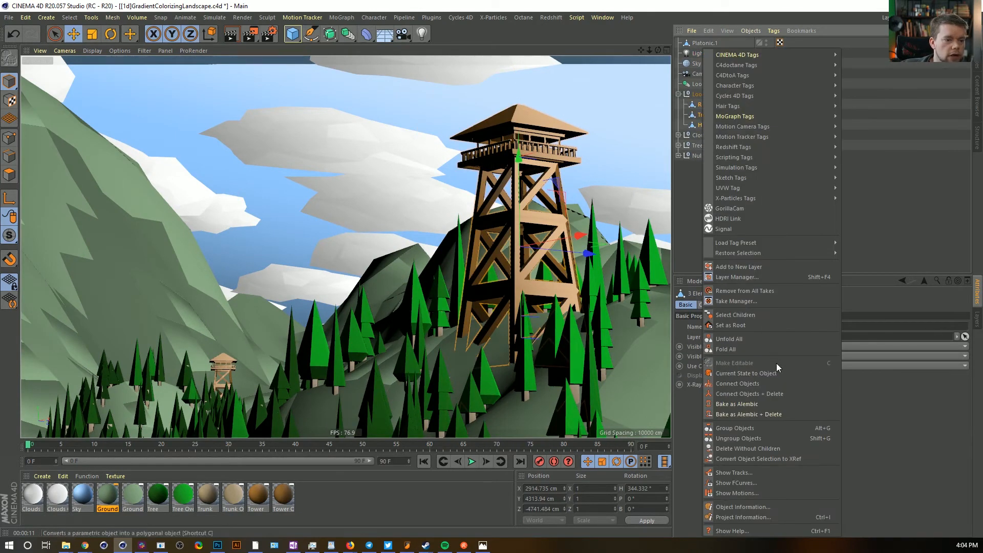
pyautogui.click(768, 393)
pyautogui.hotkey('ctrl', 'r')
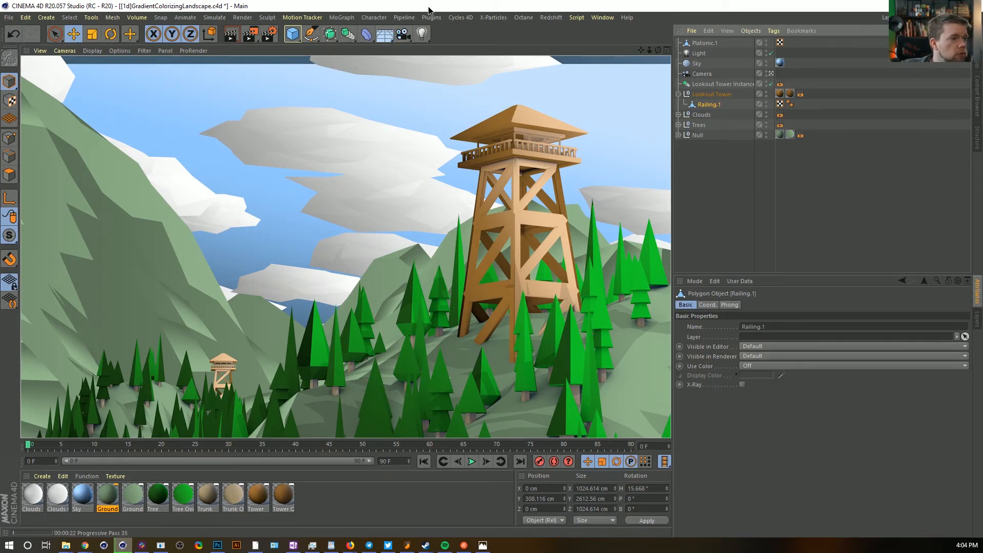
pyautogui.hotkey('ctrl', 's')
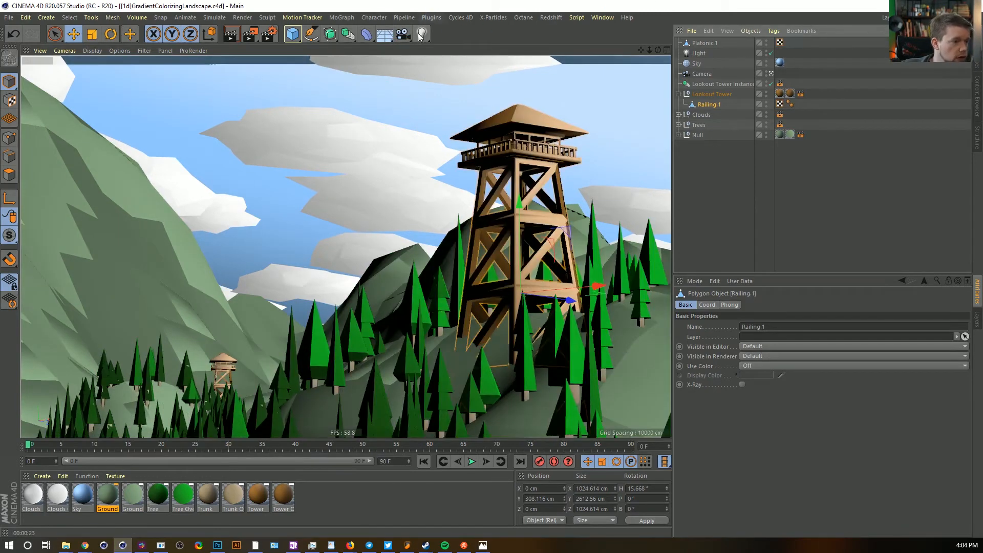
# Add an Environment object with fog enabled and Affect Background disabled
pyautogui.click(381, 37)
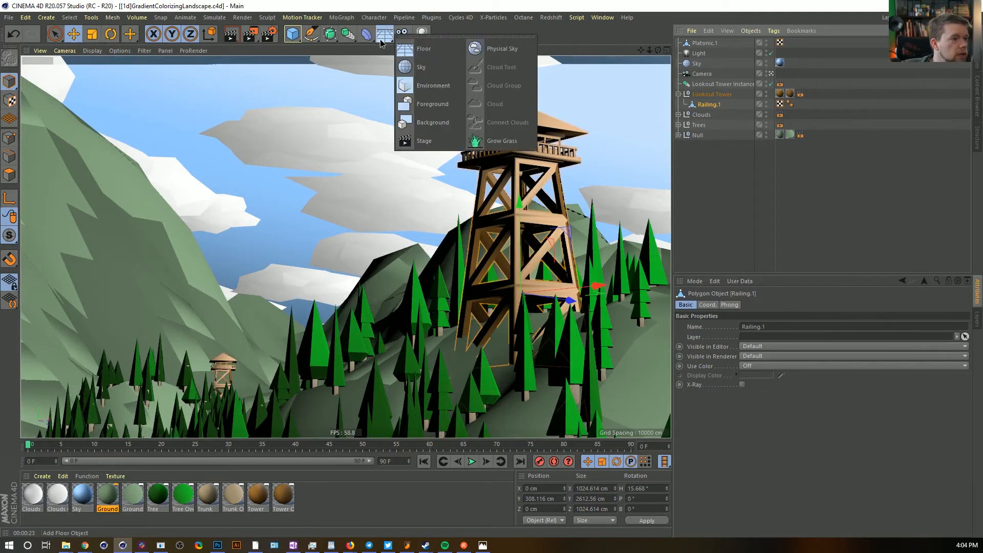
pyautogui.click(433, 86)
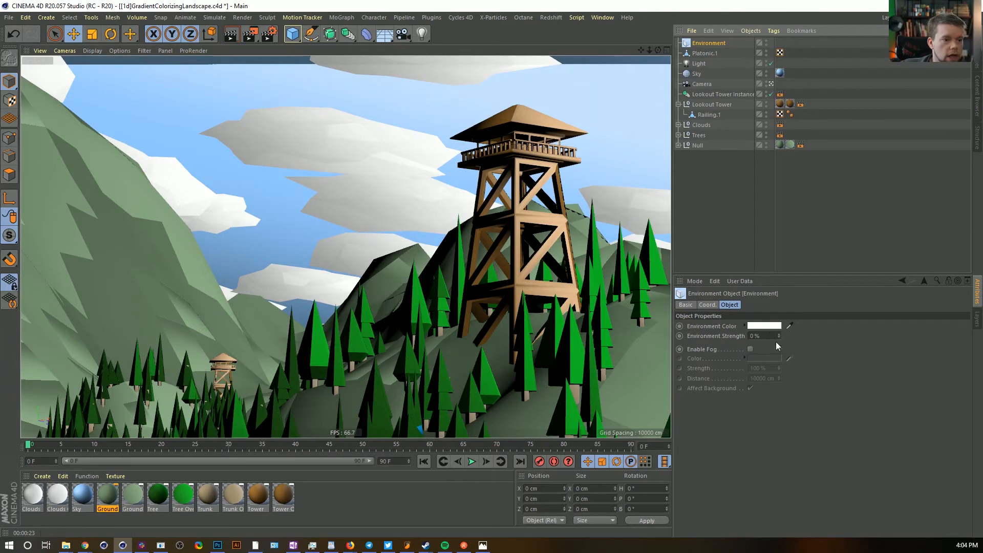
pyautogui.click(750, 349)
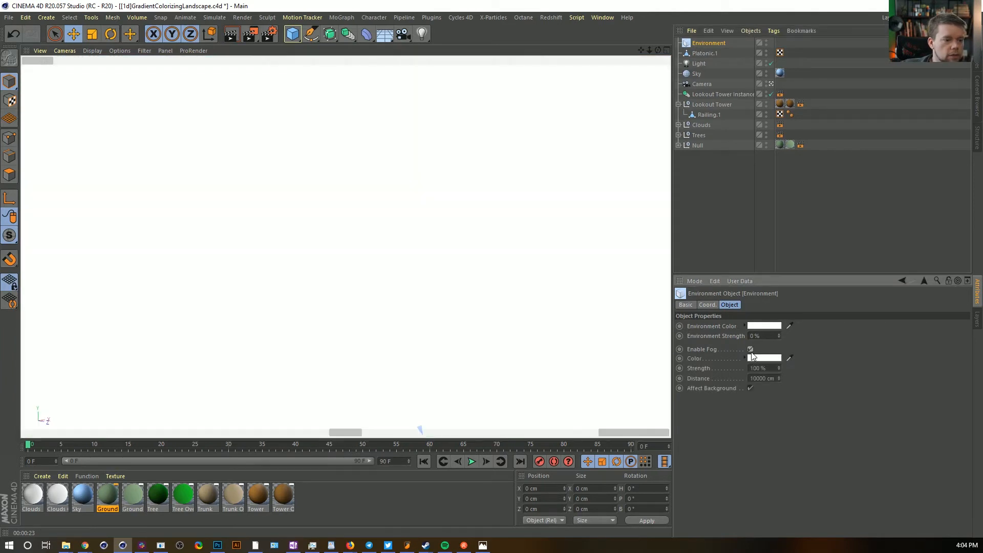
pyautogui.click(750, 387)
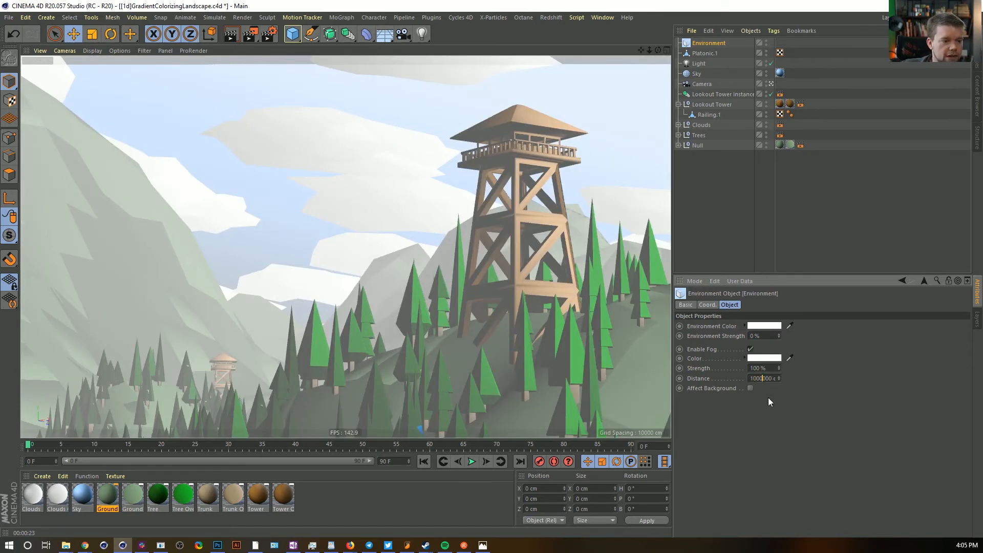
# Set the Environment fog's distance to 500000 cm and test the Affect Background option
pyautogui.press('Return')
pyautogui.click(756, 379)
pyautogui.write('5')
pyautogui.press('Return')
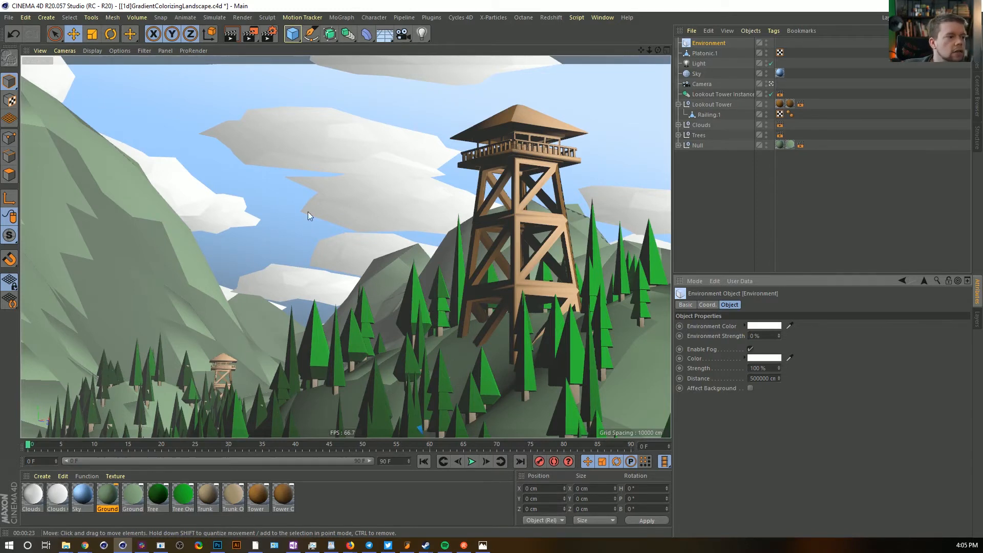
pyautogui.click(750, 388)
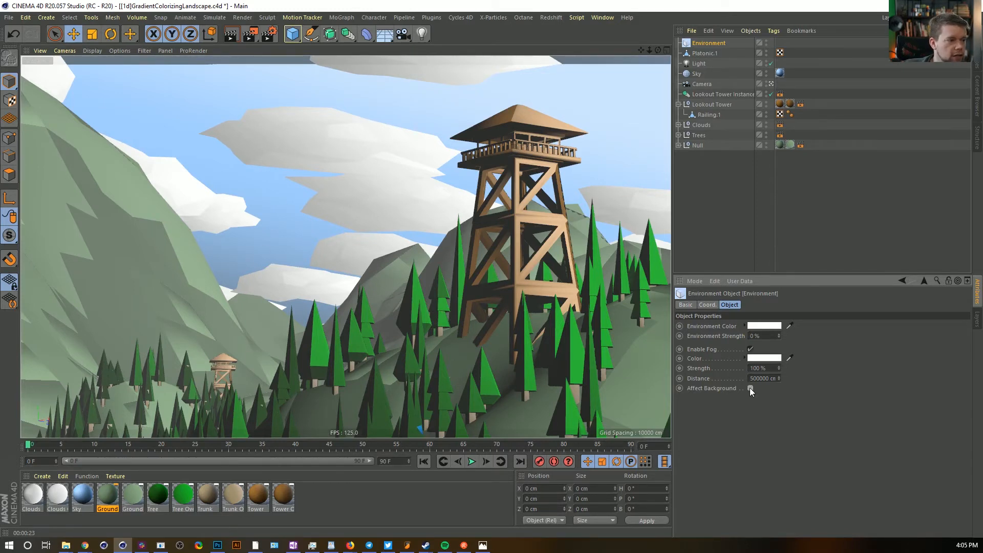
# Change the Environment fog's color to a fully saturated red
pyautogui.click(760, 359)
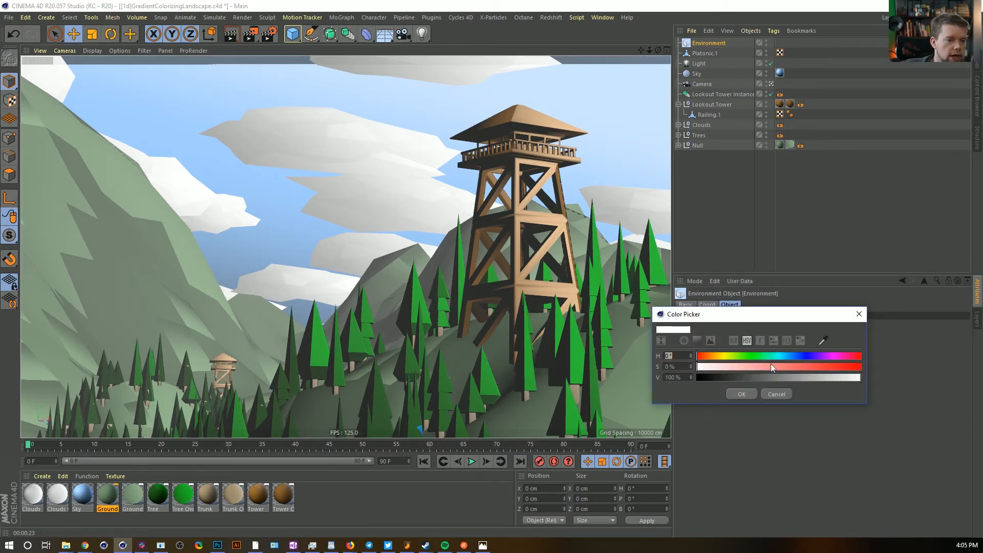
pyautogui.moveTo(770, 366); pyautogui.dragTo(861, 365)
pyautogui.click(741, 394)
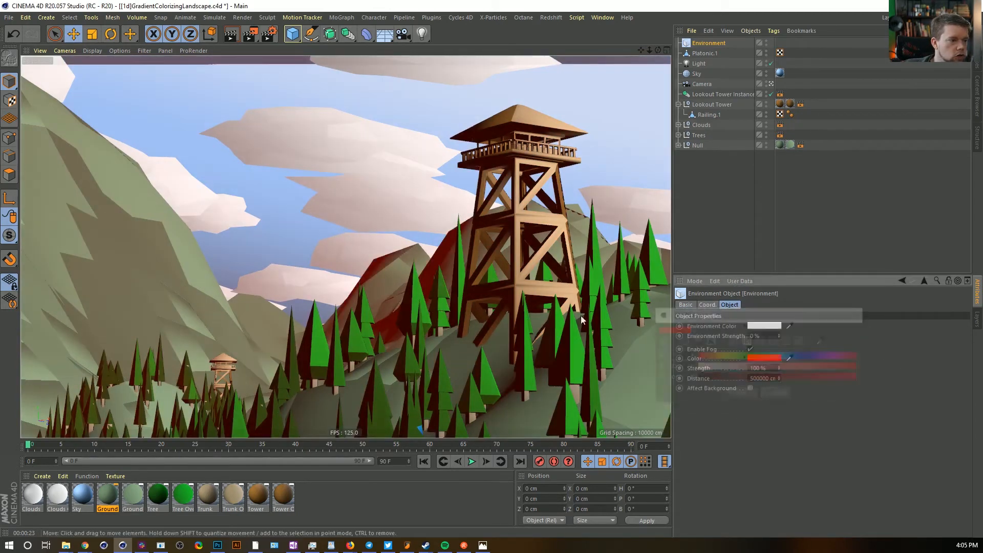
# Shift the fog color's hue to yellow at 55° and finally to a bright blue
pyautogui.click(765, 358)
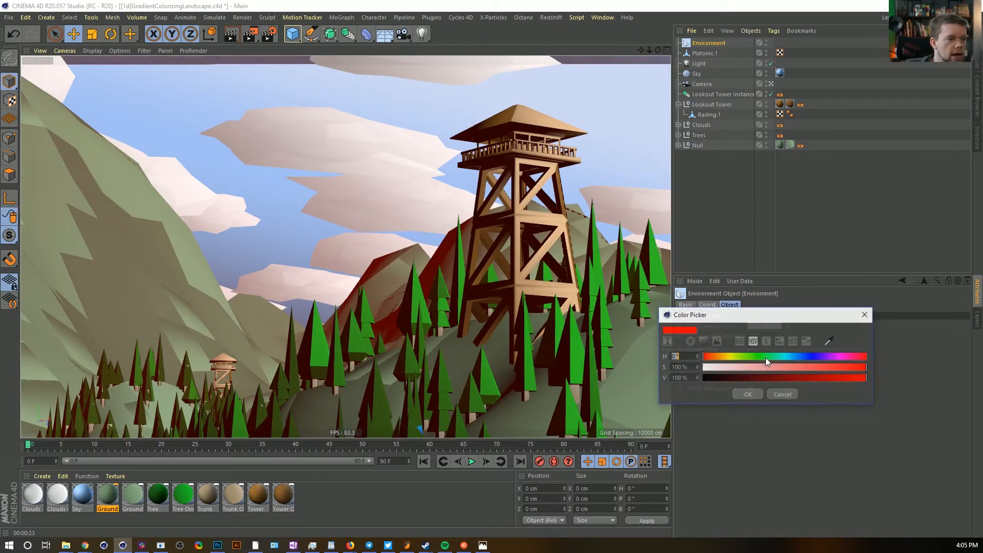
pyautogui.moveTo(739, 356); pyautogui.dragTo(728, 357)
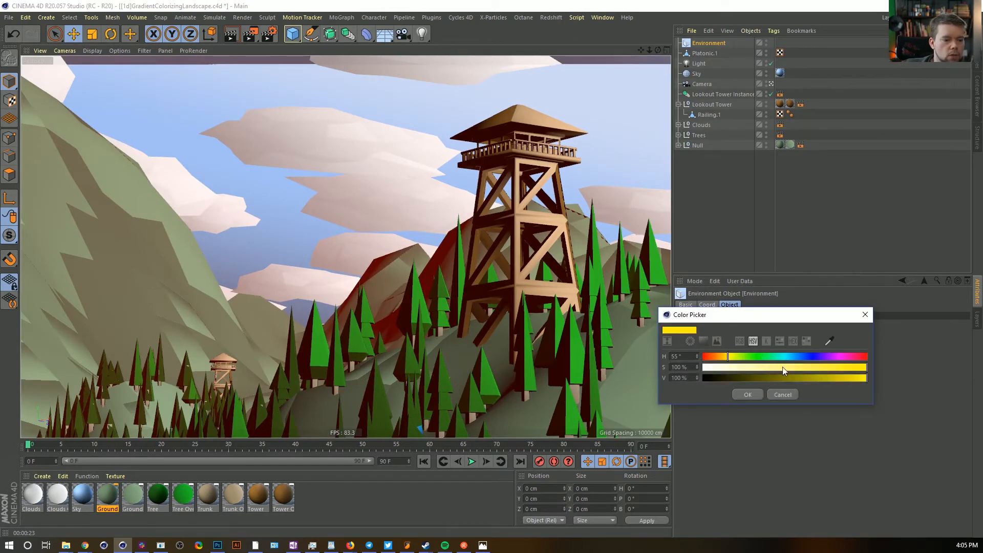
pyautogui.click(747, 394)
pyautogui.click(768, 357)
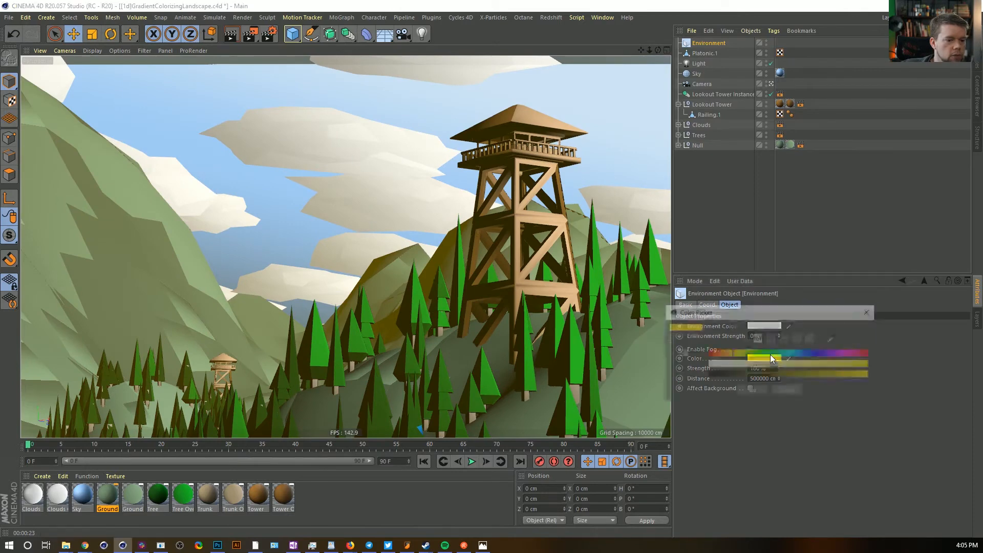
pyautogui.moveTo(738, 358); pyautogui.dragTo(799, 356)
pyautogui.click(758, 391)
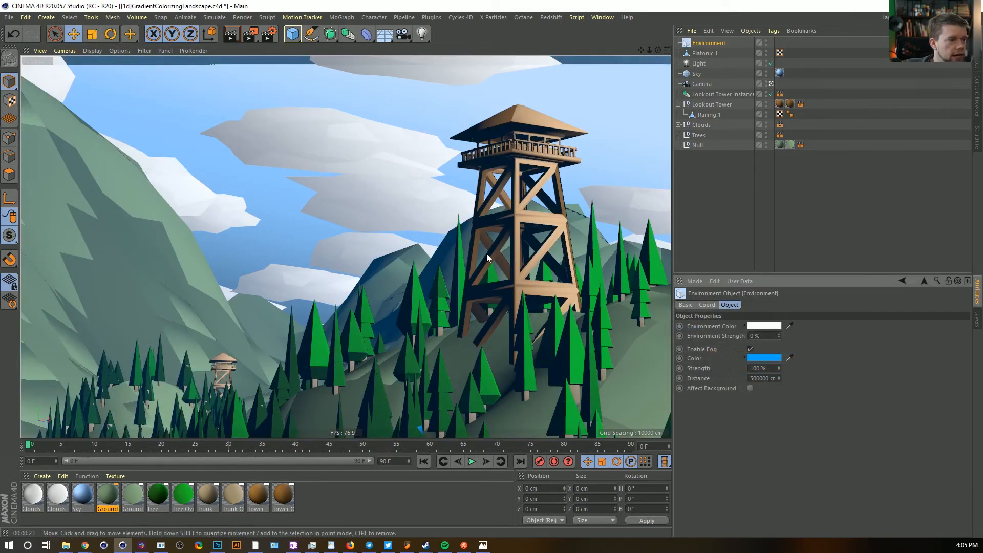
# Set the fog's distance to 100000 cm and its strength to 25 %, and render the view
pyautogui.click(753, 378)
pyautogui.press('Return')
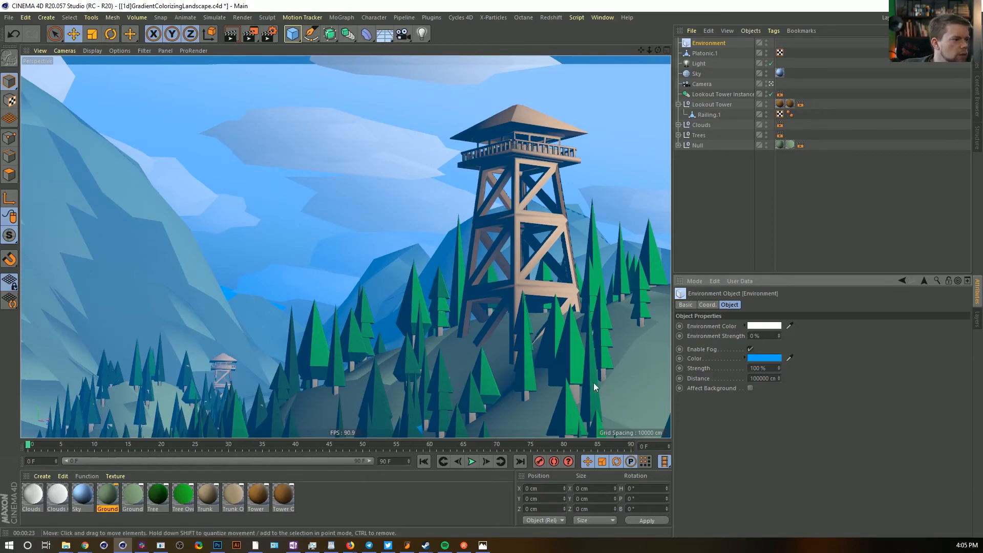
pyautogui.doubleClick(763, 368)
pyautogui.write('25')
pyautogui.press('Return')
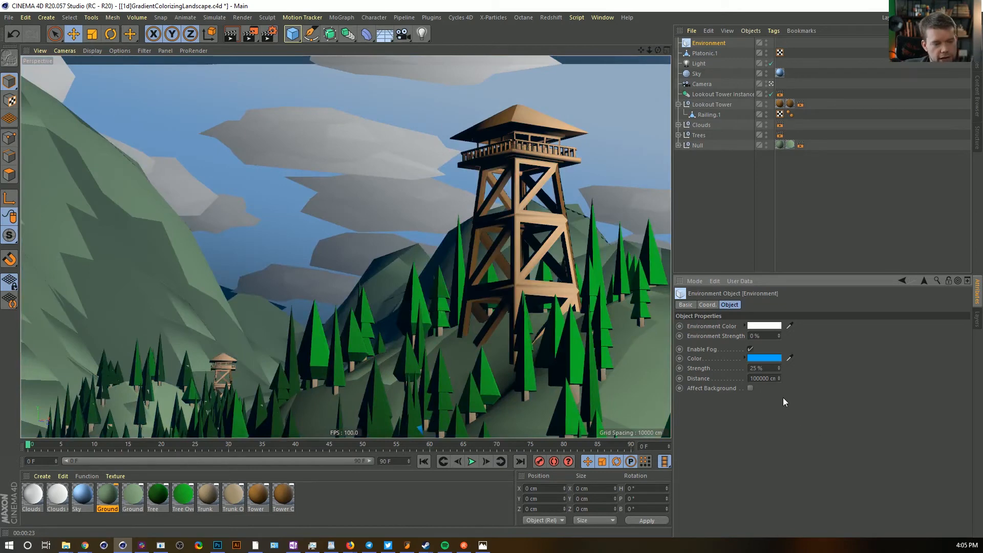
pyautogui.hotkey('ctrl', 'r')
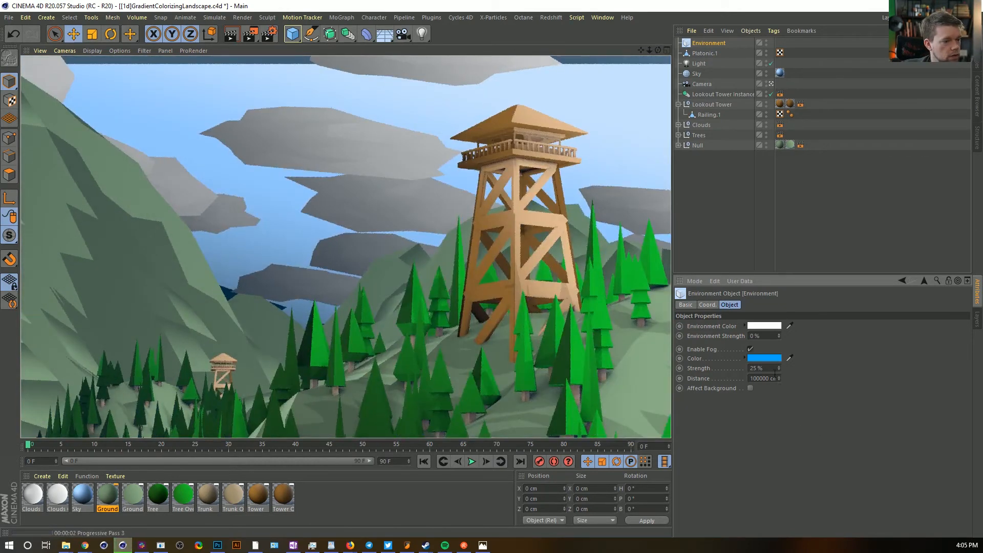
# Try Environment fog distances of 500000 cm, 200000 cm and 100000 cm, toggling the Environment object's visibility for comparison
pyautogui.moveTo(754, 378); pyautogui.dragTo(740, 382)
pyautogui.write('5')
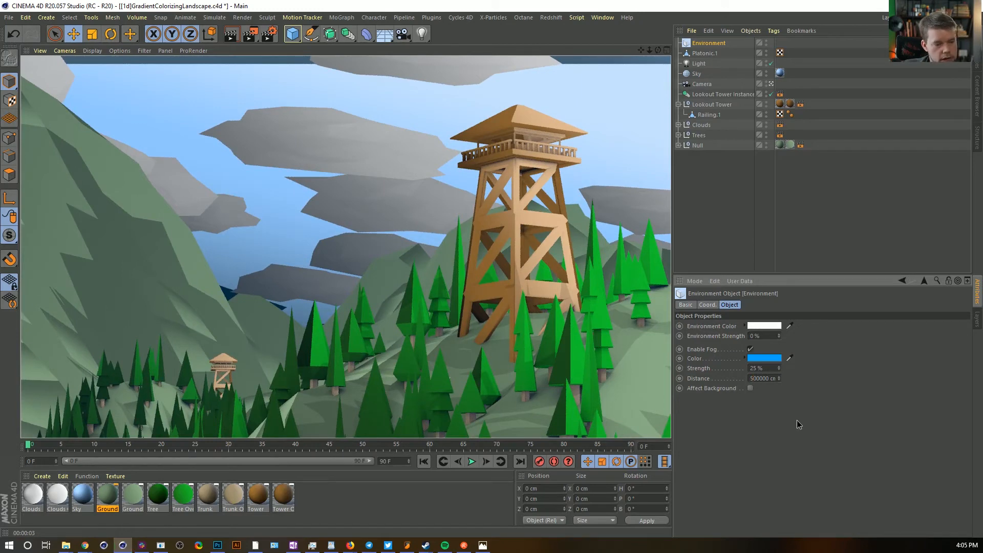
pyautogui.press('Return')
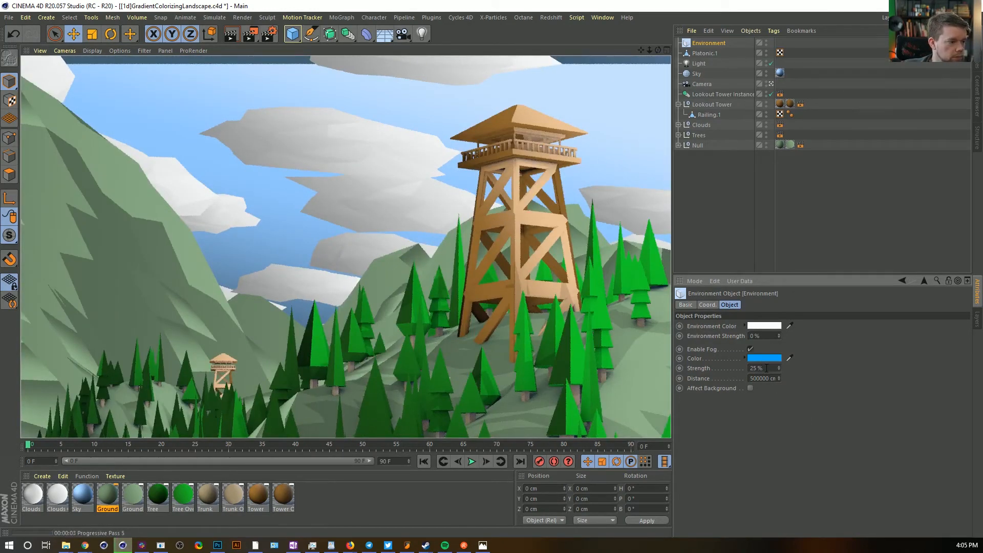
pyautogui.click(765, 43)
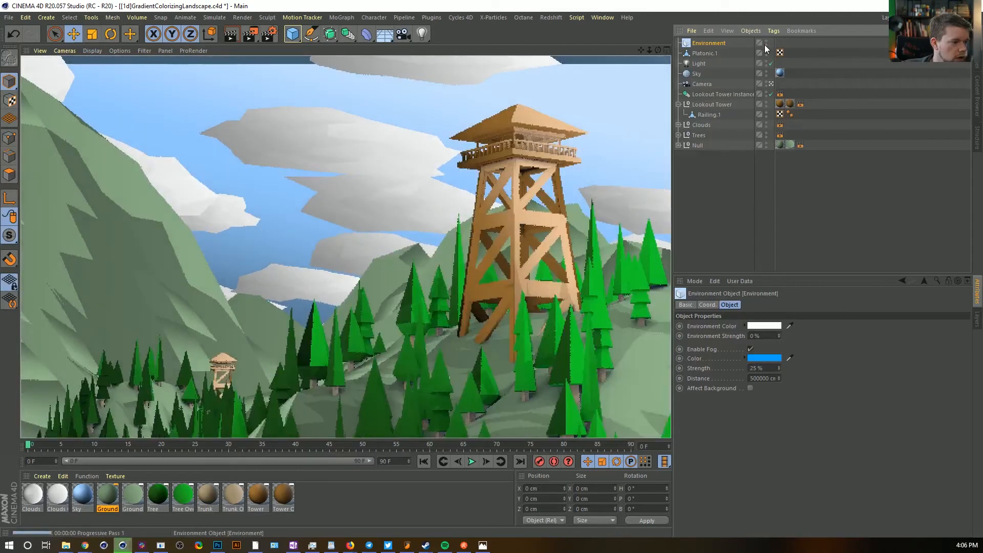
pyautogui.moveTo(754, 379); pyautogui.dragTo(738, 385)
pyautogui.write('2')
pyautogui.press('Return')
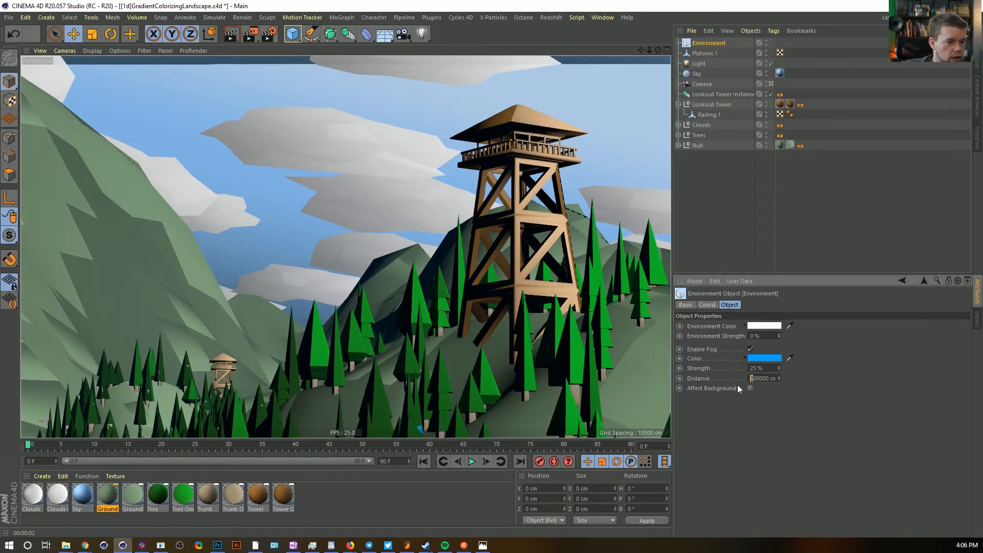
pyautogui.write('1')
pyautogui.press('Return')
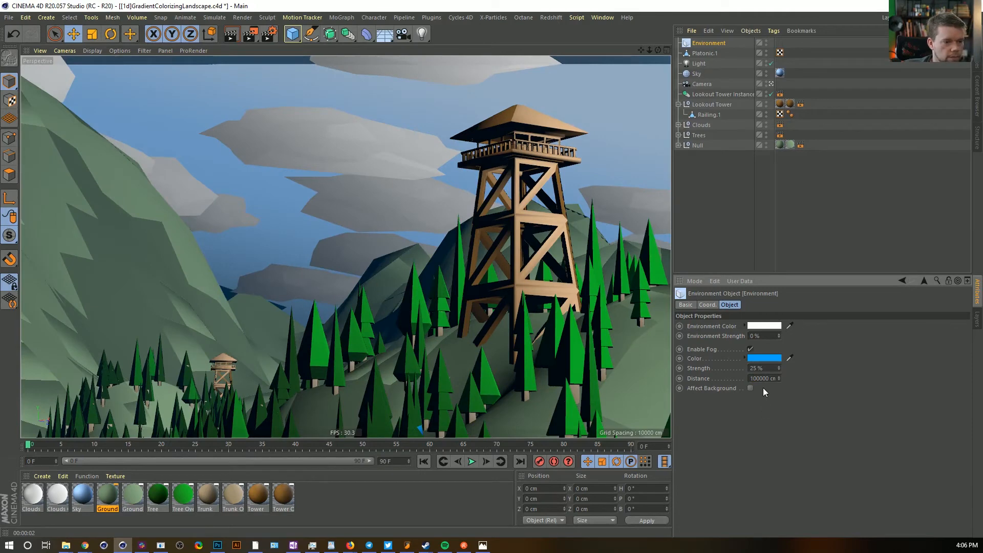
# Set the Environment fog's strength to 100 % and its distance to 200000 cm, and save the scene
pyautogui.doubleClick(766, 369)
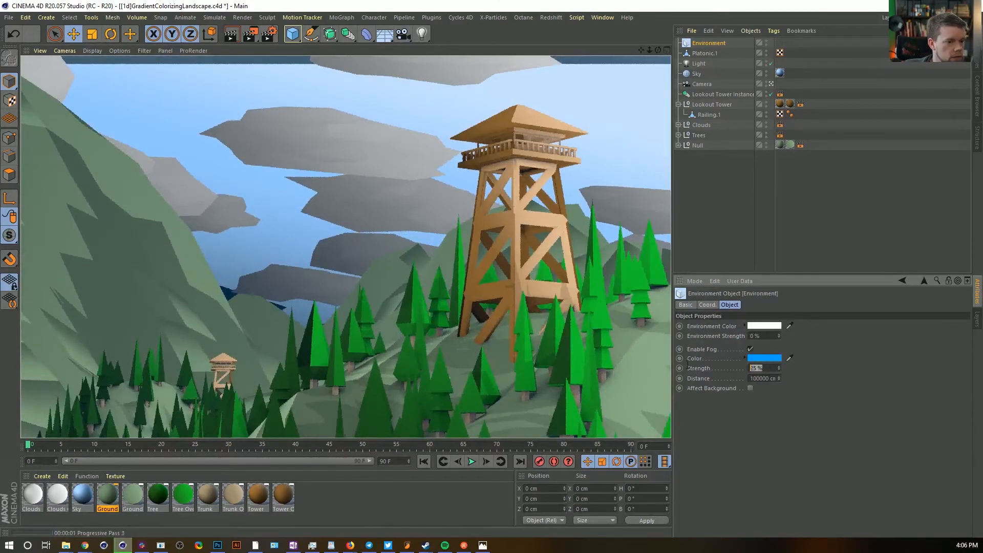
pyautogui.write('100')
pyautogui.press('Return')
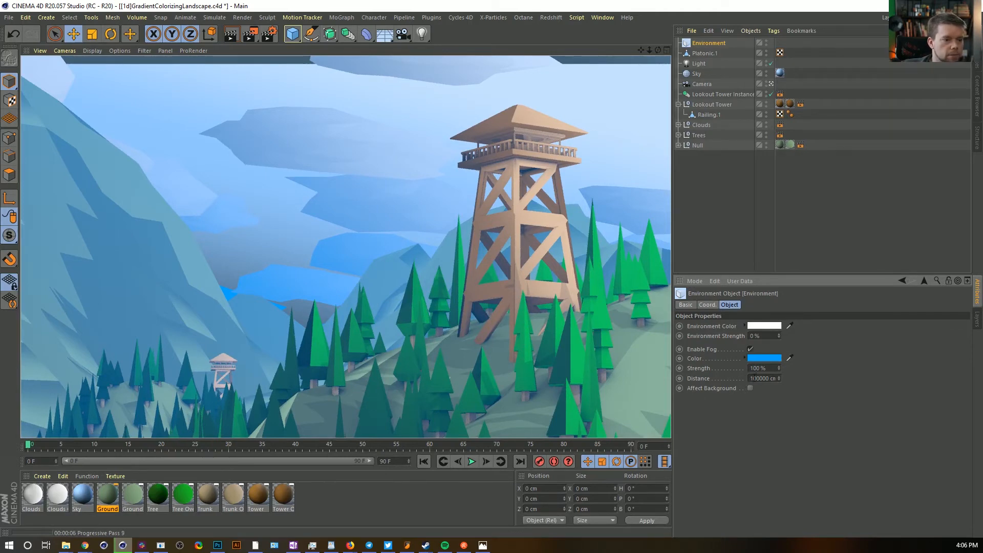
pyautogui.moveTo(754, 378); pyautogui.dragTo(732, 387)
pyautogui.write('2')
pyautogui.press('Return')
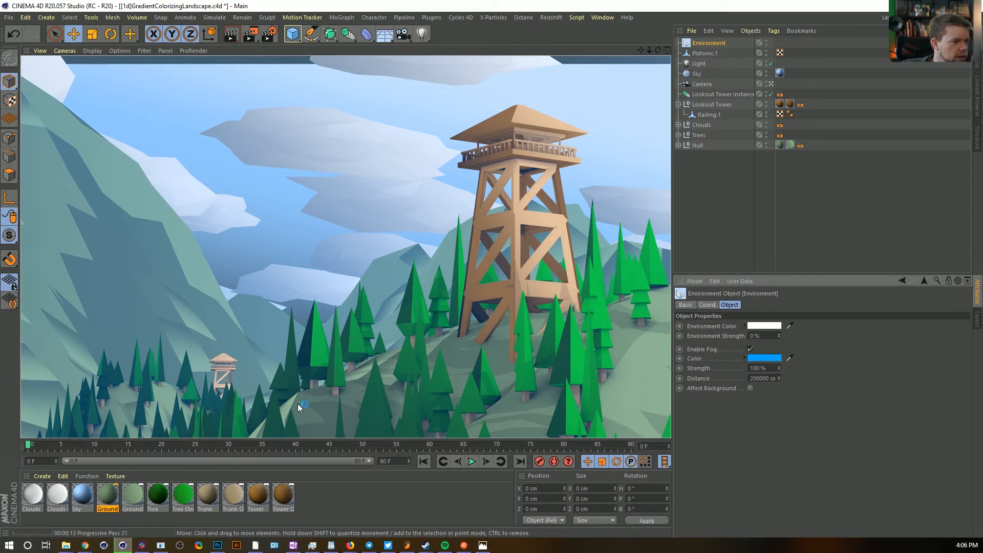
pyautogui.hotkey('ctrl', 's')
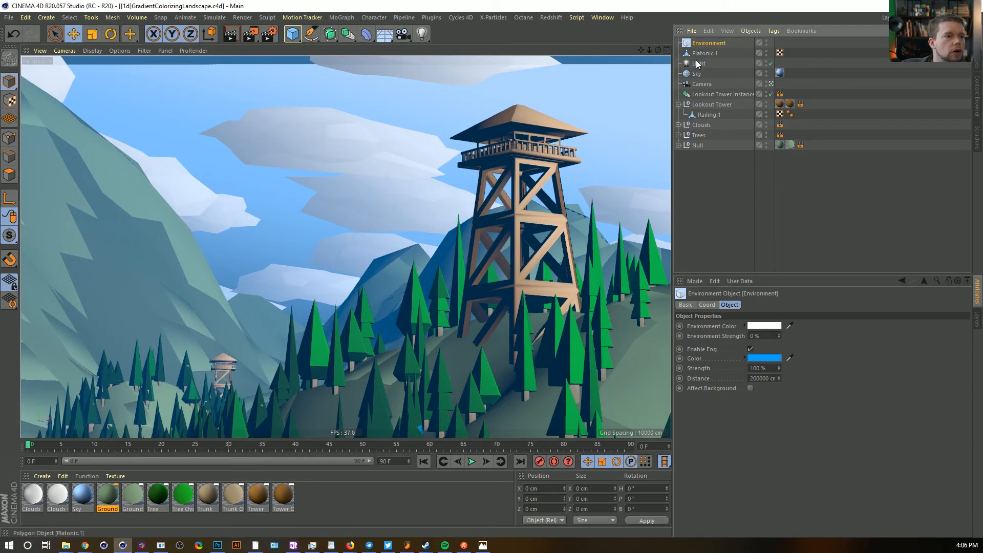
# Add an Omni light with No Illumination enabled and its visible light set to Visible
pyautogui.click(423, 36)
pyautogui.click(444, 48)
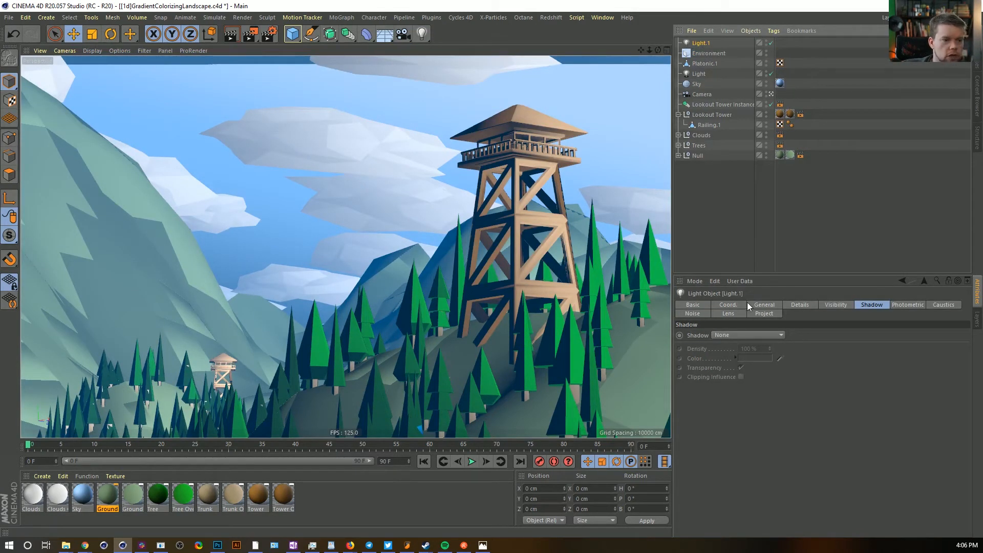
pyautogui.click(761, 304)
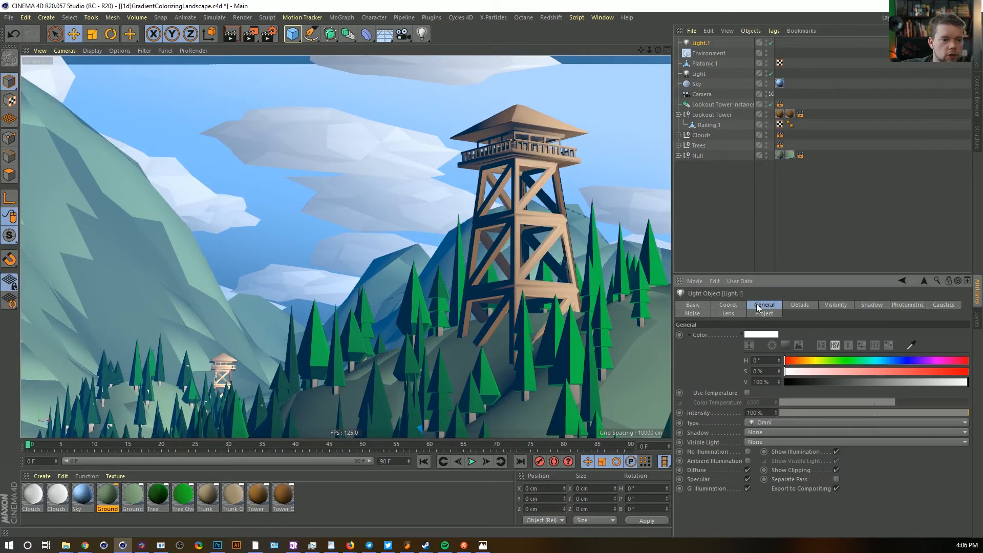
pyautogui.click(747, 451)
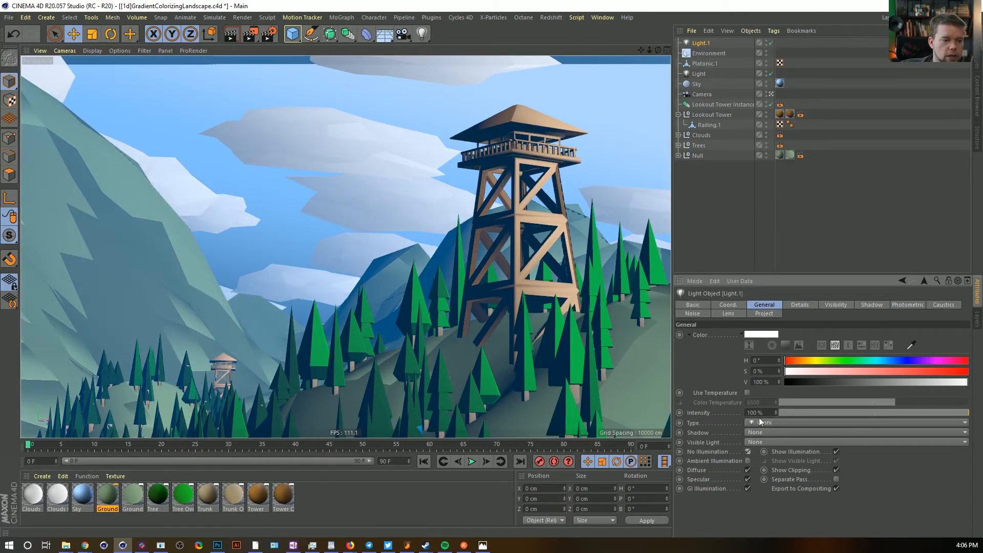
pyautogui.click(760, 442)
pyautogui.click(769, 462)
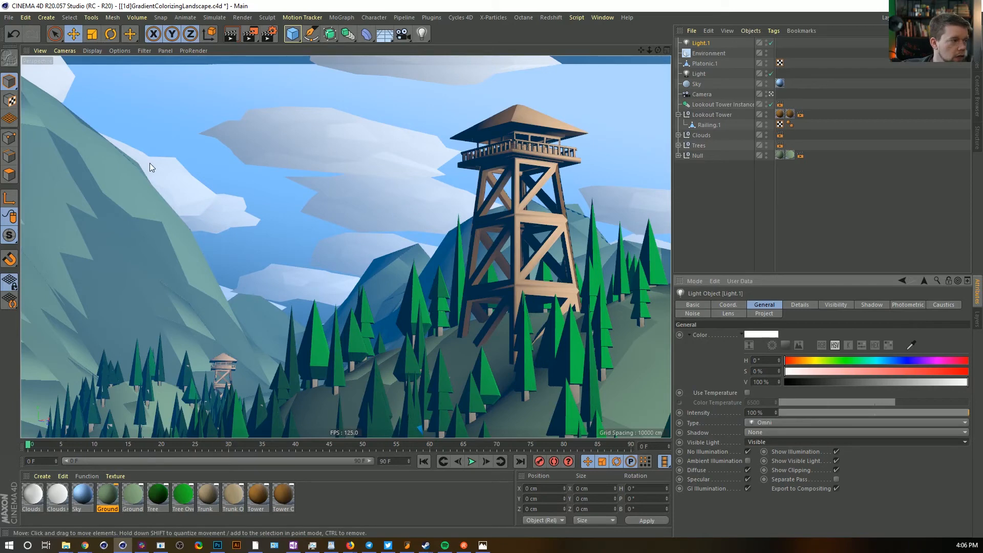
# Scale up the new light and move it high beside the tower, to about X 1405, Y 6739, Z -80 cm
pyautogui.moveTo(410, 340); pyautogui.dragTo(357, 129)
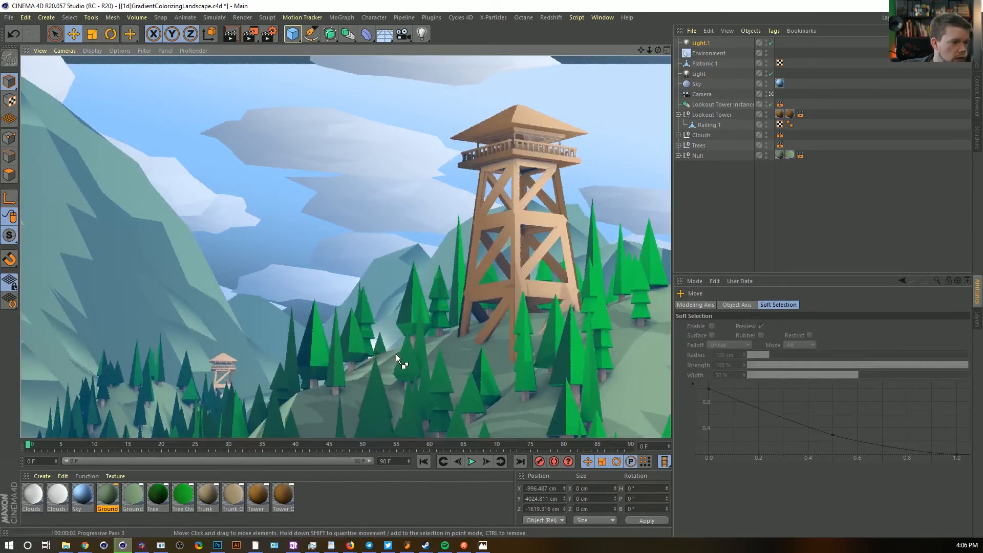
pyautogui.press('t')
pyautogui.moveTo(300, 348); pyautogui.dragTo(604, 348)
pyautogui.press('e')
pyautogui.moveTo(250, 348); pyautogui.dragTo(521, 108)
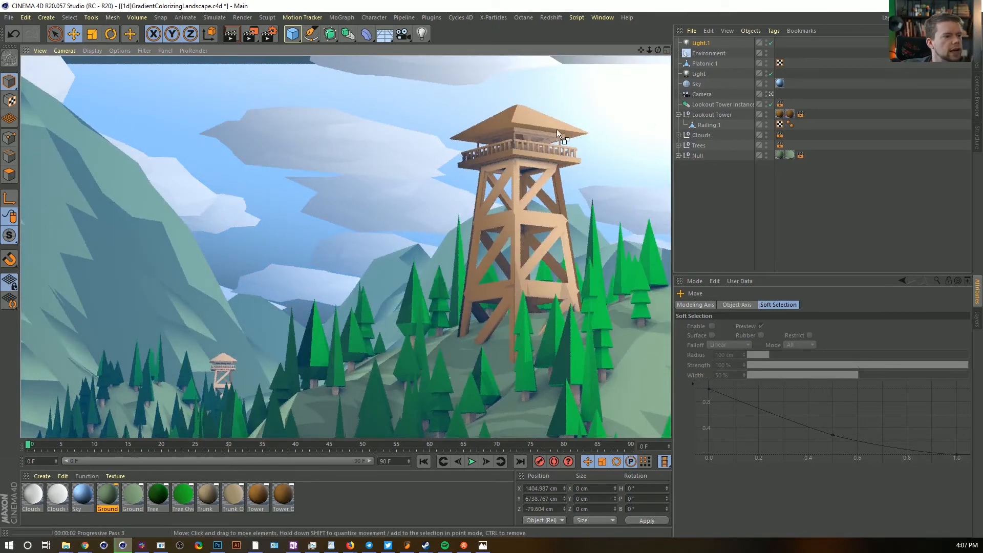
# Tint the new light a pale warm yellow with hue 47° and saturation 17 %
pyautogui.click(696, 43)
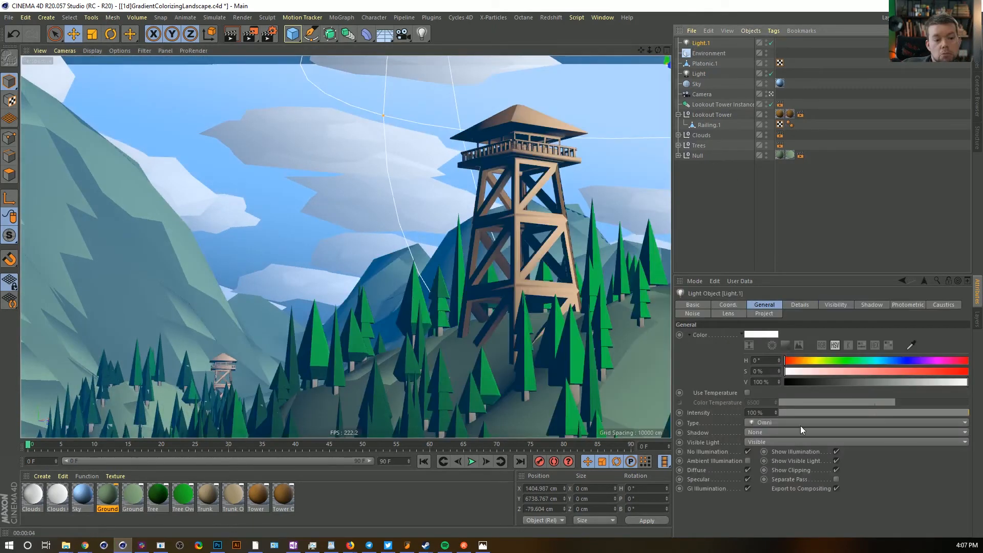
pyautogui.click(809, 360)
pyautogui.click(816, 371)
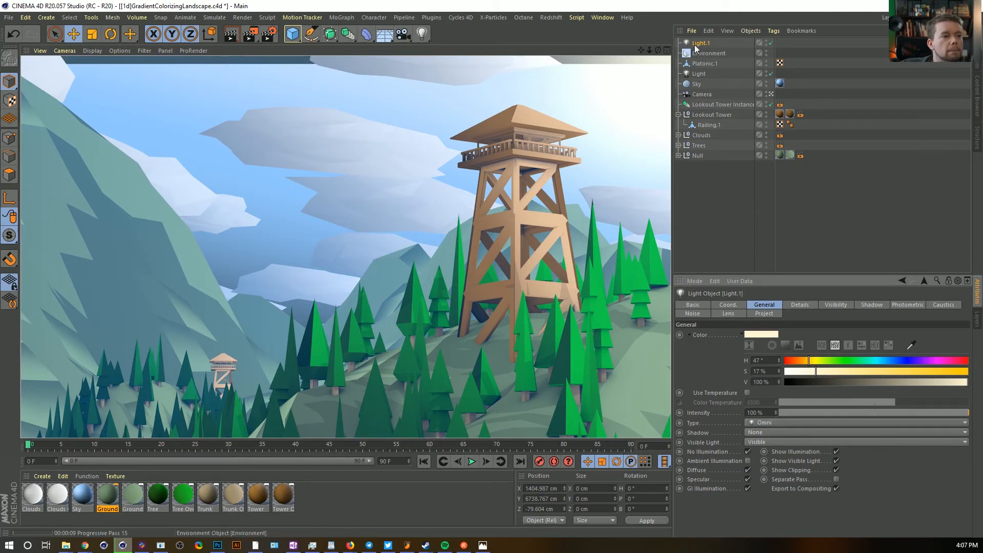
# Duplicate the warm light and rename the original as Warm Glow
pyautogui.keyDown('ctrl'); pyautogui.moveTo(700, 45); pyautogui.dragTo(704, 51); pyautogui.keyUp('ctrl')
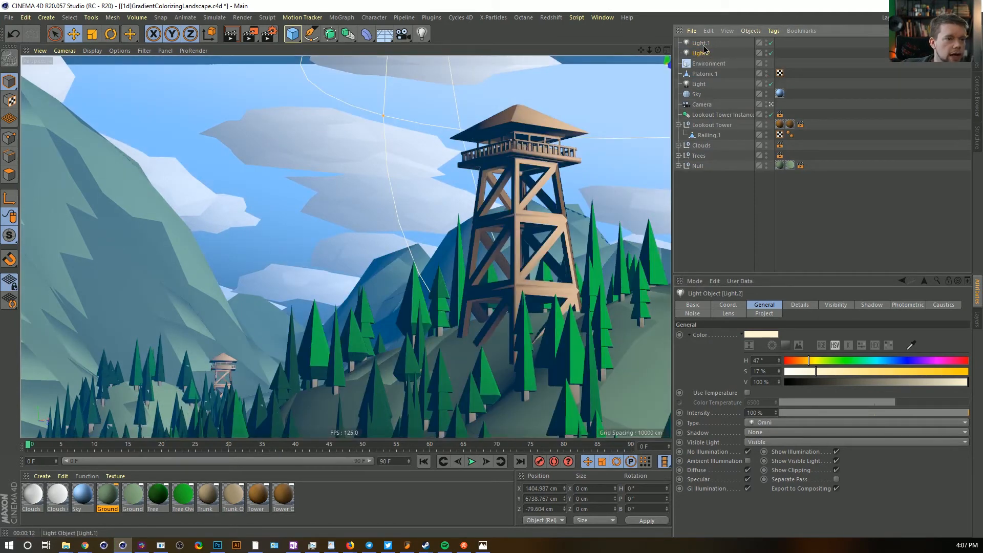
pyautogui.doubleClick(710, 43)
pyautogui.write('Wal')
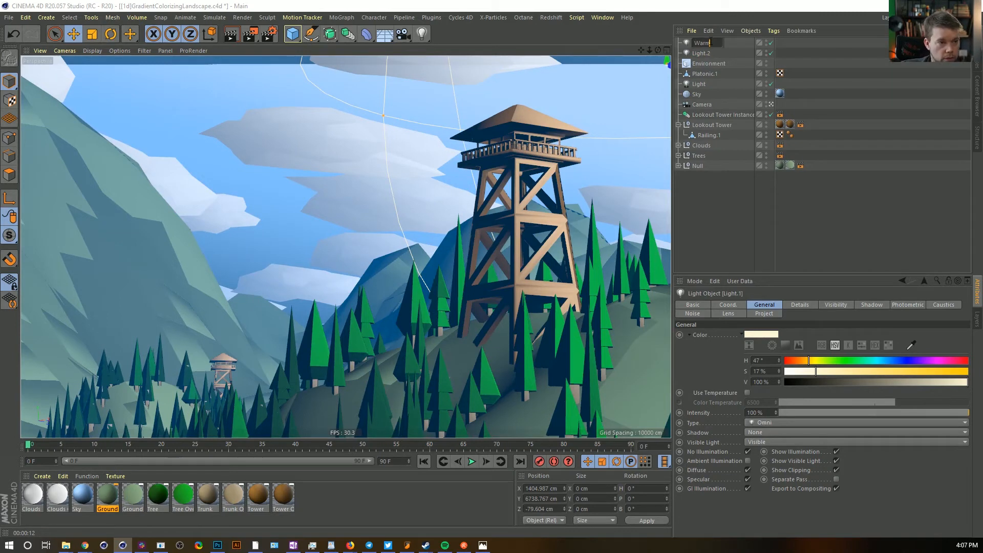
pyautogui.write('m Glow')
pyautogui.press('Return')
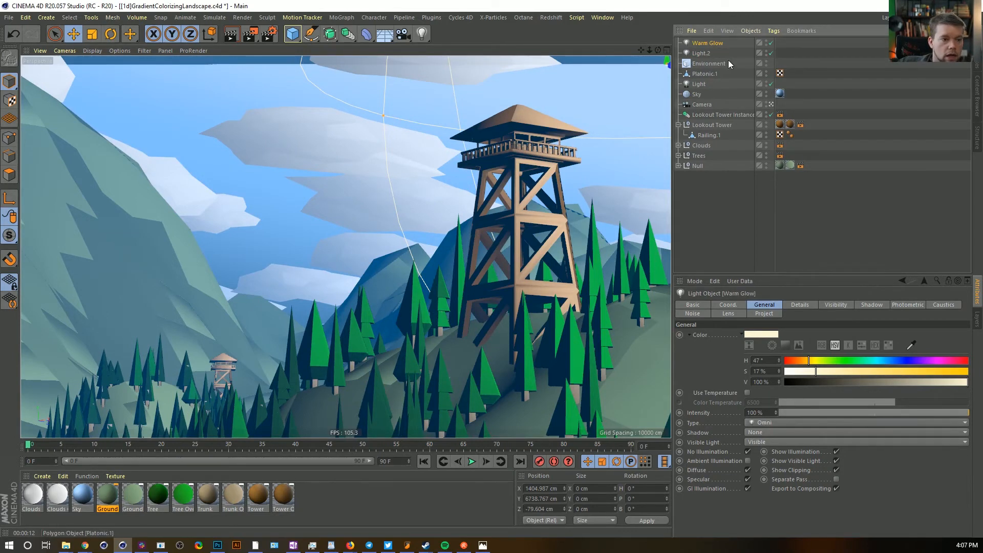
# Move Warm Glow and its duplicate together near the tower, to about X 3538, Y 6679, Z -4383 cm
pyautogui.click(701, 53)
pyautogui.middleClick(593, 151)
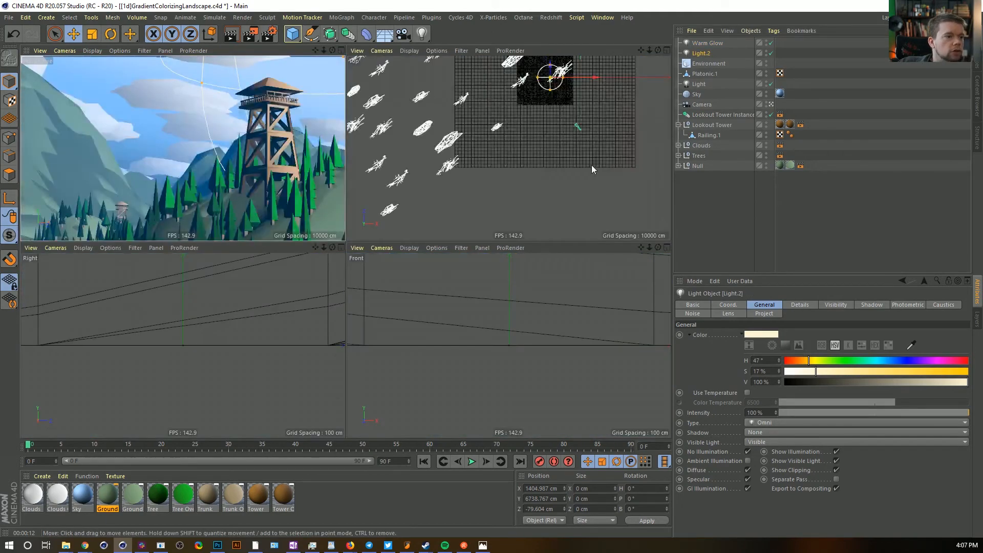
pyautogui.middleClick(591, 165)
pyautogui.scroll(6, 533, 145)
pyautogui.keyDown('alt'); pyautogui.moveTo(546, 165); pyautogui.dragTo(518, 234, button='middle'); pyautogui.keyUp('alt')
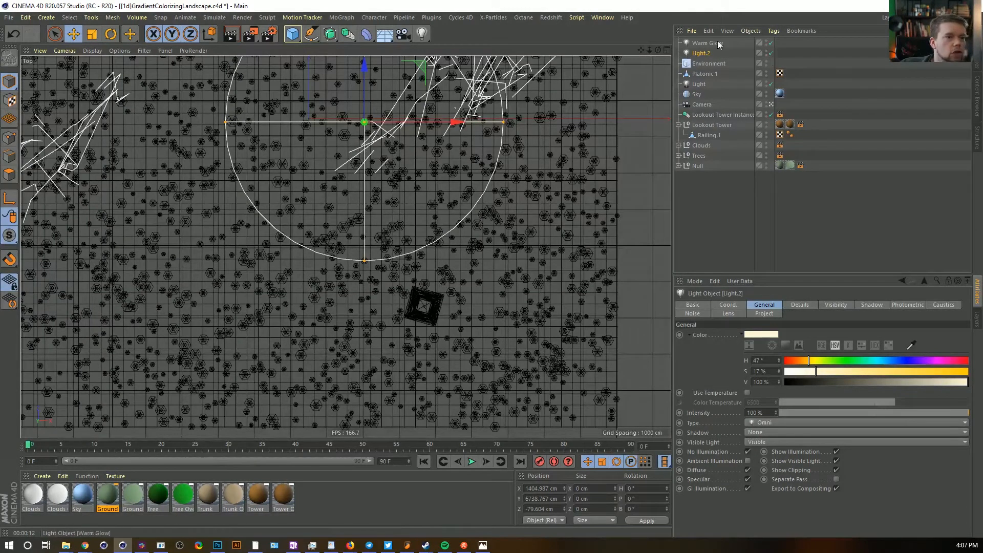
pyautogui.keyDown('ctrl'); pyautogui.click(704, 43); pyautogui.keyUp('ctrl')
pyautogui.moveTo(418, 155); pyautogui.dragTo(547, 288)
pyautogui.middleClick(545, 284)
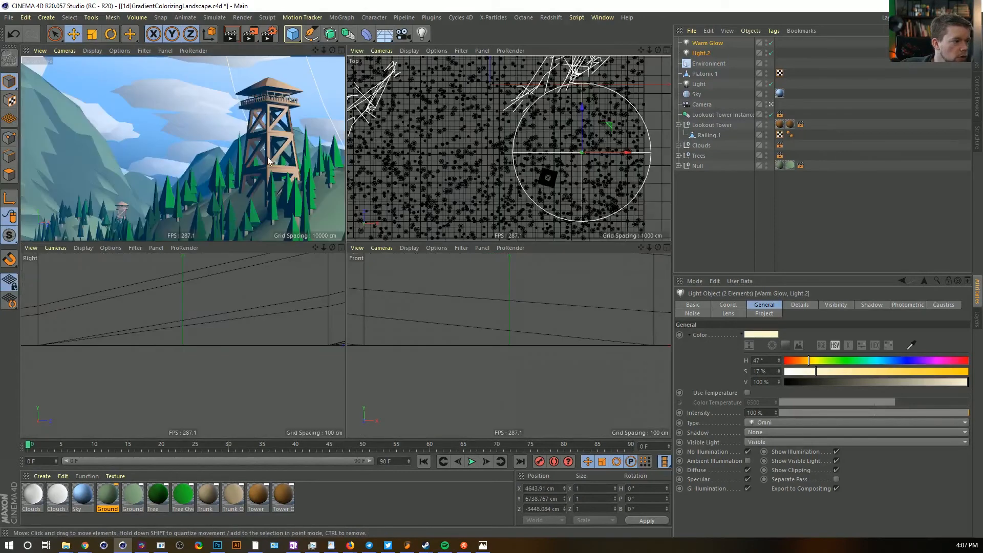
pyautogui.middleClick(267, 156)
pyautogui.moveTo(279, 156); pyautogui.dragTo(466, 134)
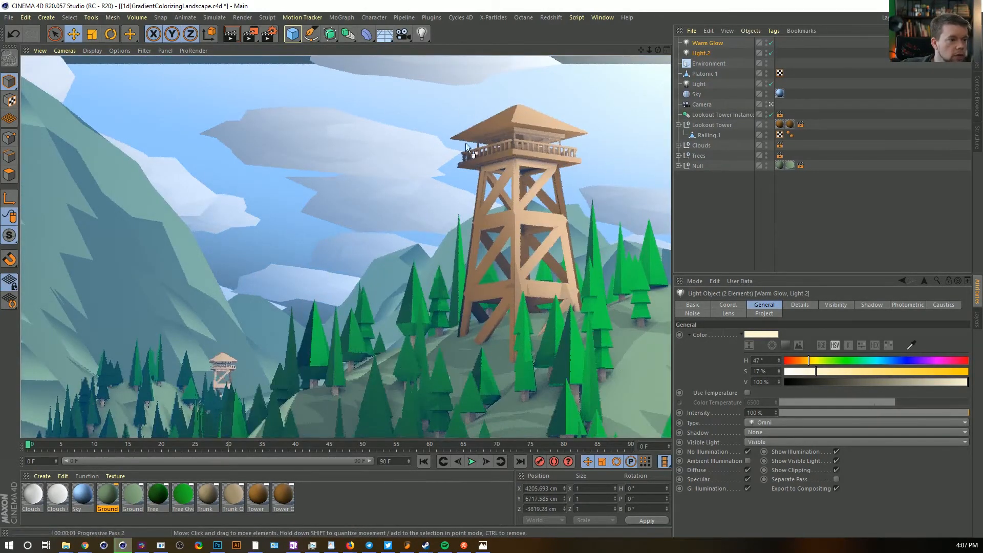
pyautogui.moveTo(557, 126)
pyautogui.mouseDown()
pyautogui.moveTo(474, 125)
pyautogui.moveTo(504, 142)
pyautogui.mouseUp()
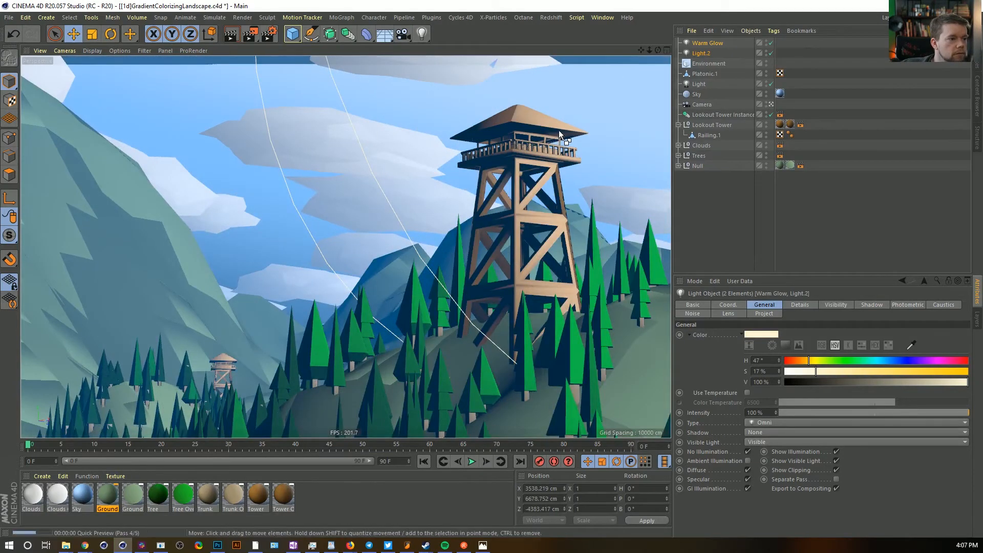
# Set the duplicate light's visible light to Volumetric and move it to about X 2692, Y 6552, Z -5084 cm
pyautogui.click(703, 54)
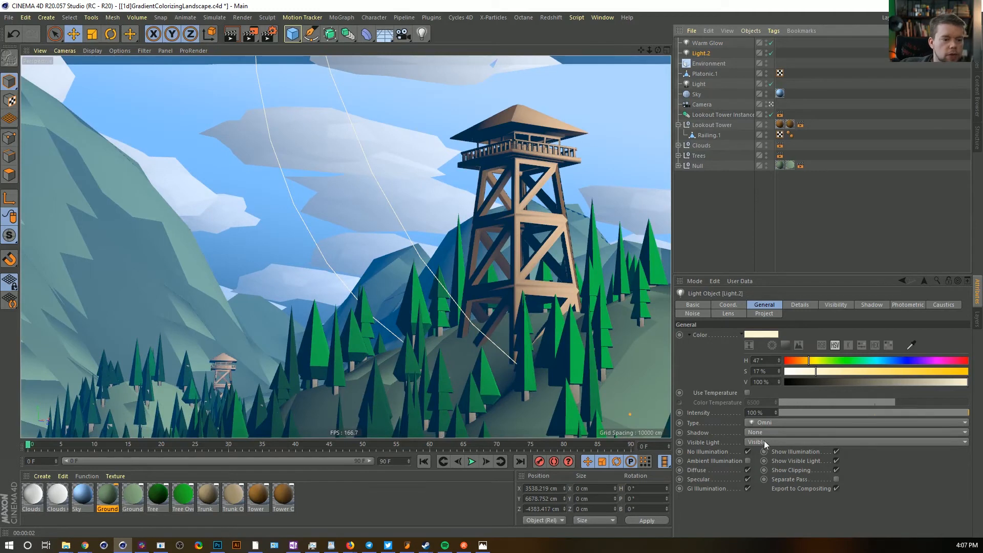
pyautogui.click(781, 442)
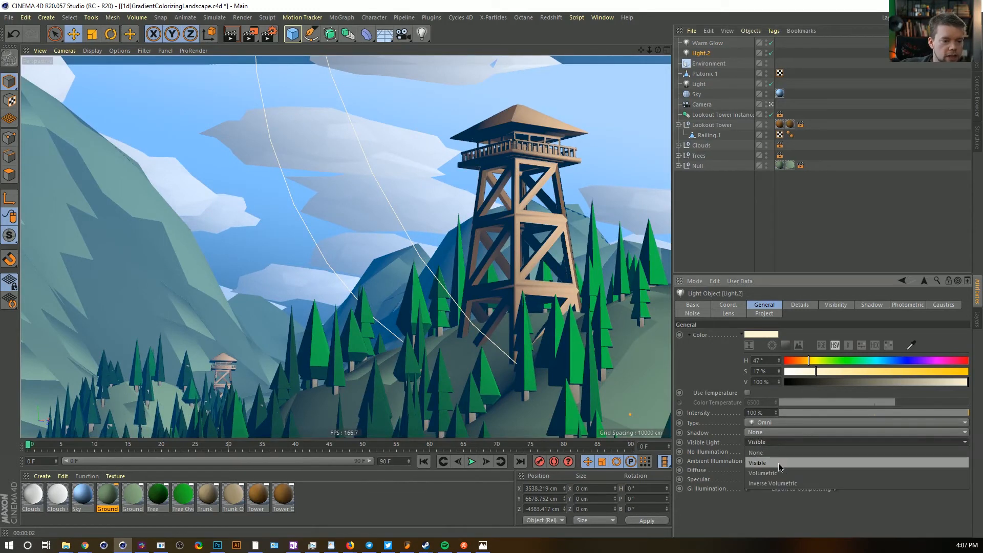
pyautogui.click(778, 473)
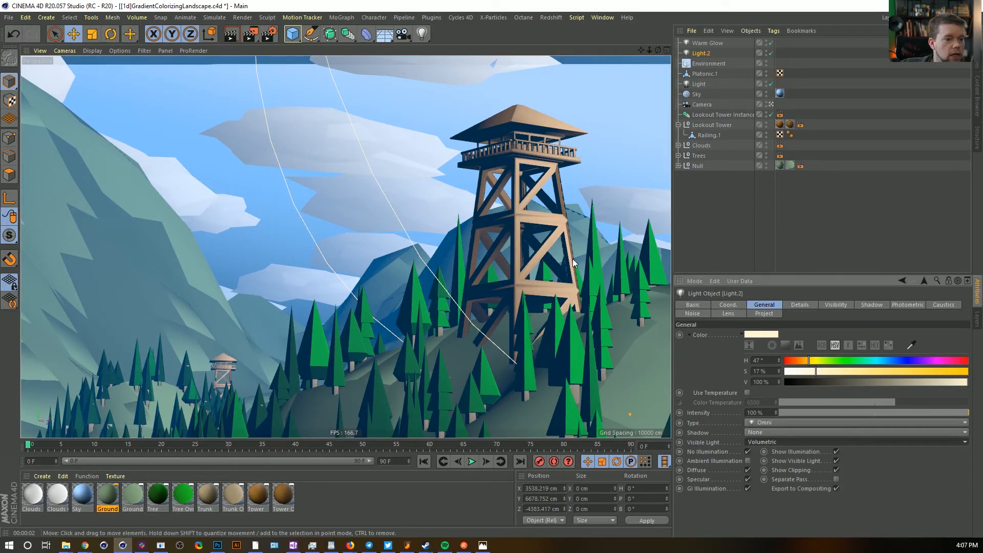
pyautogui.moveTo(563, 187); pyautogui.dragTo(471, 202)
pyautogui.moveTo(569, 168); pyautogui.dragTo(517, 173)
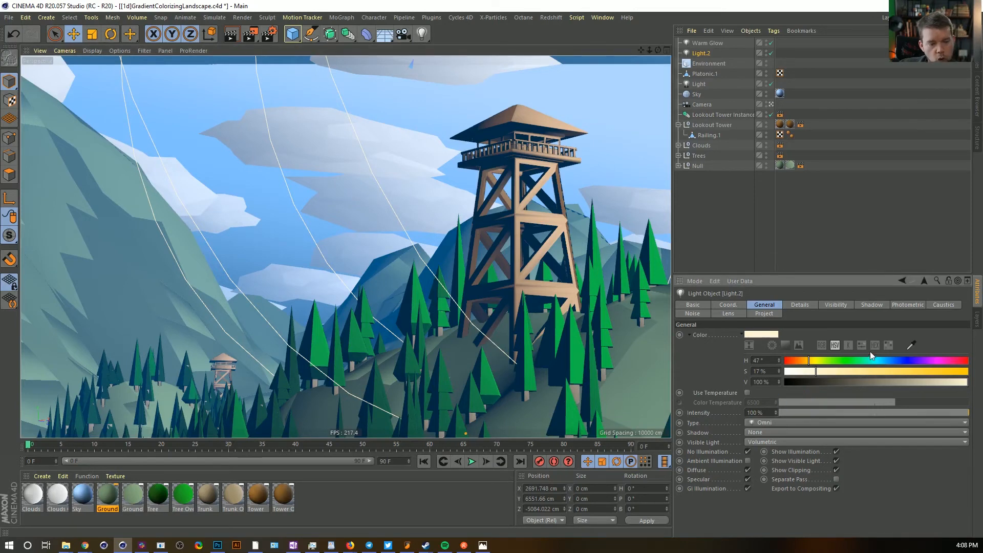
# Give the volumetric light 65 % color saturation, 1000 % intensity and Shadow Maps (Soft) shadows
pyautogui.moveTo(896, 372)
pyautogui.mouseDown()
pyautogui.moveTo(883, 371)
pyautogui.moveTo(903, 371)
pyautogui.mouseUp()
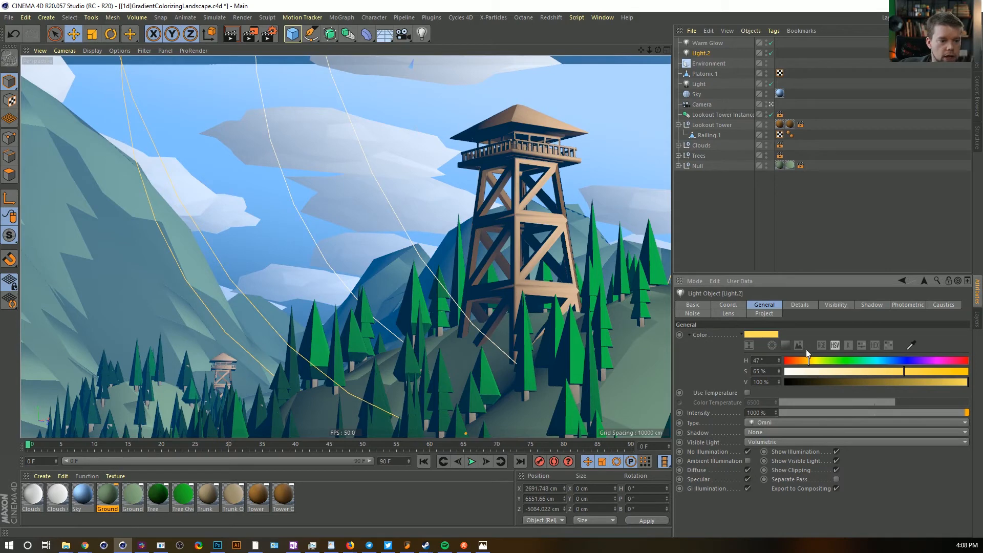
pyautogui.click(765, 432)
pyautogui.click(765, 451)
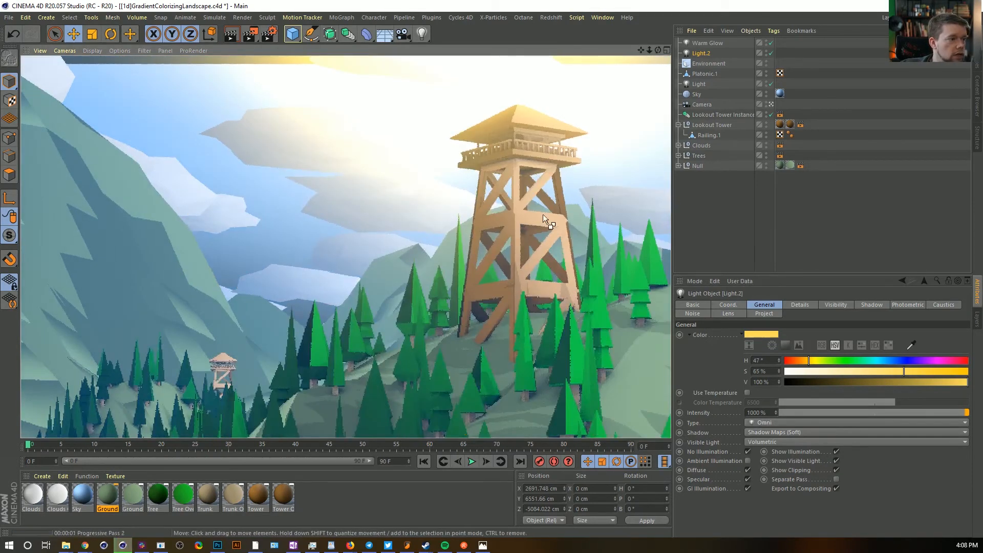
# Move the volumetric light to about X 3882, Y 5238, Z -3815 cm and switch its shadow to Raytraced (Hard)
pyautogui.moveTo(477, 118); pyautogui.dragTo(526, 137)
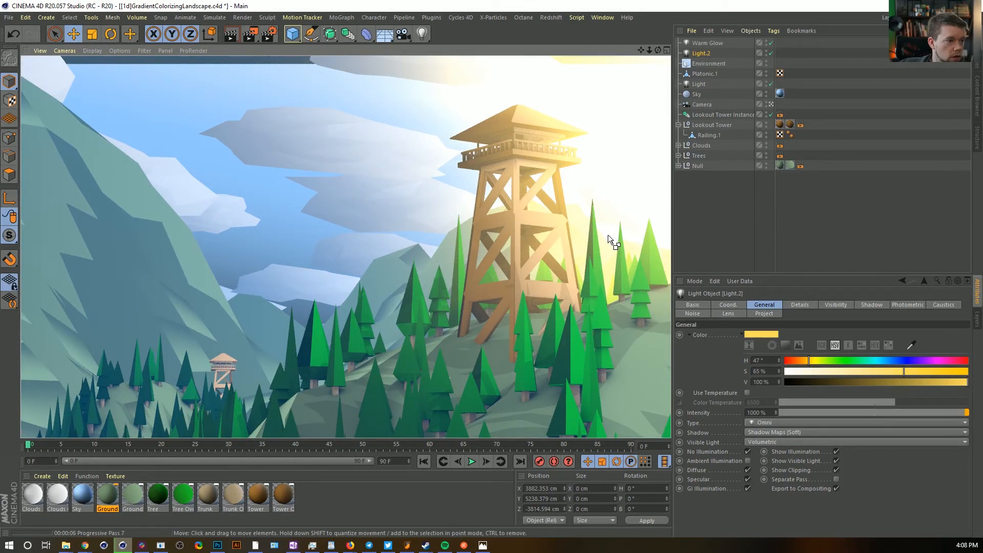
pyautogui.click(876, 305)
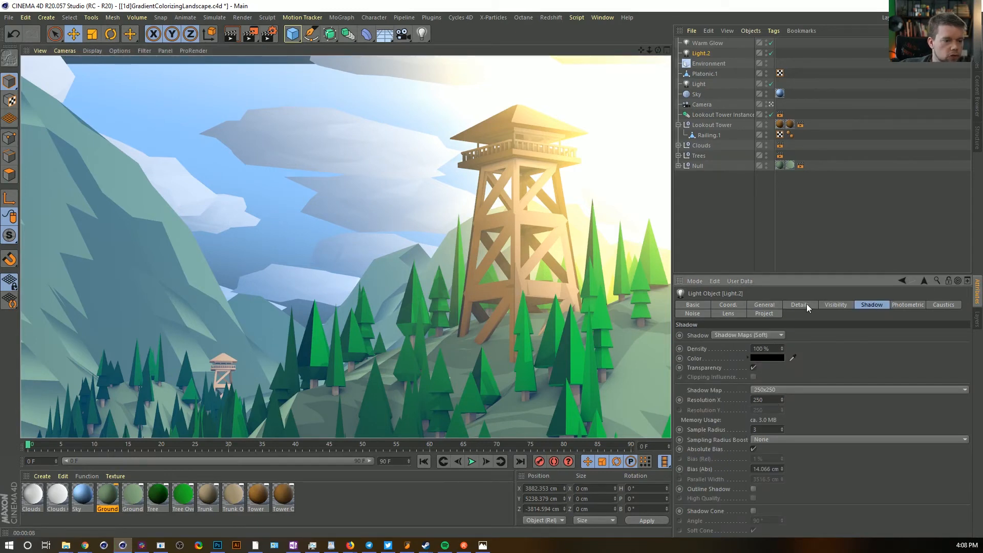
pyautogui.click(773, 305)
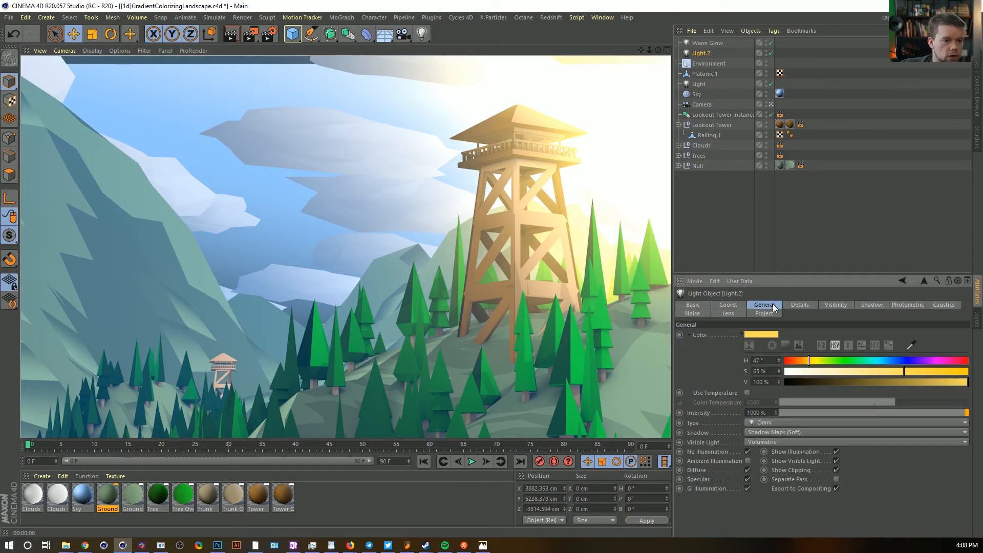
pyautogui.click(773, 433)
pyautogui.click(773, 462)
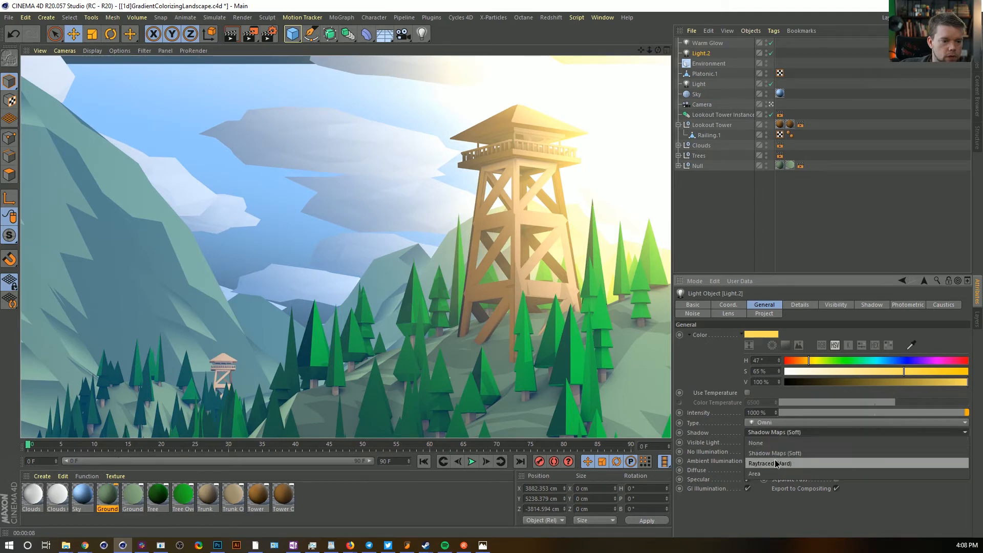
# Undo the last shadow change and set the volumetric light's type to Spot
pyautogui.hotkey('ctrl', 'z')
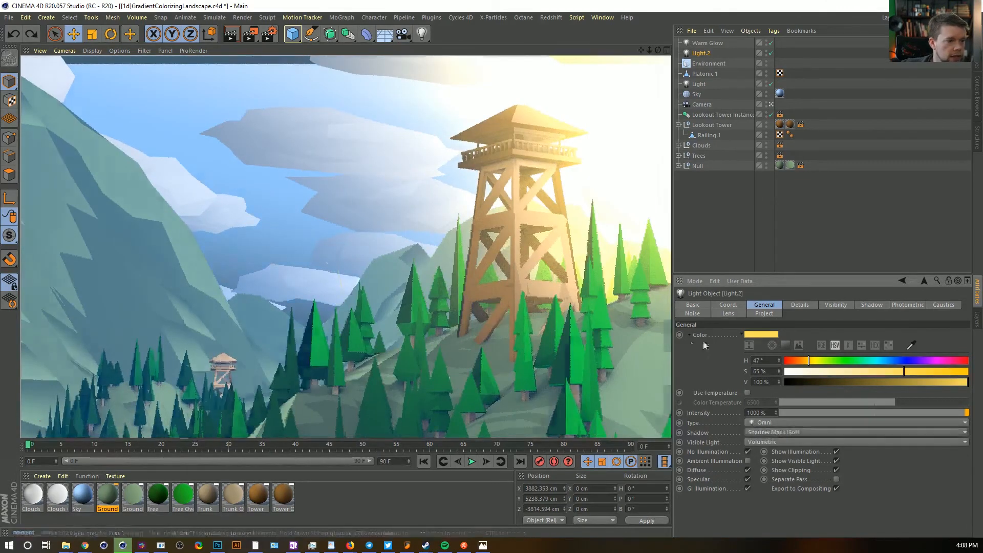
pyautogui.click(777, 424)
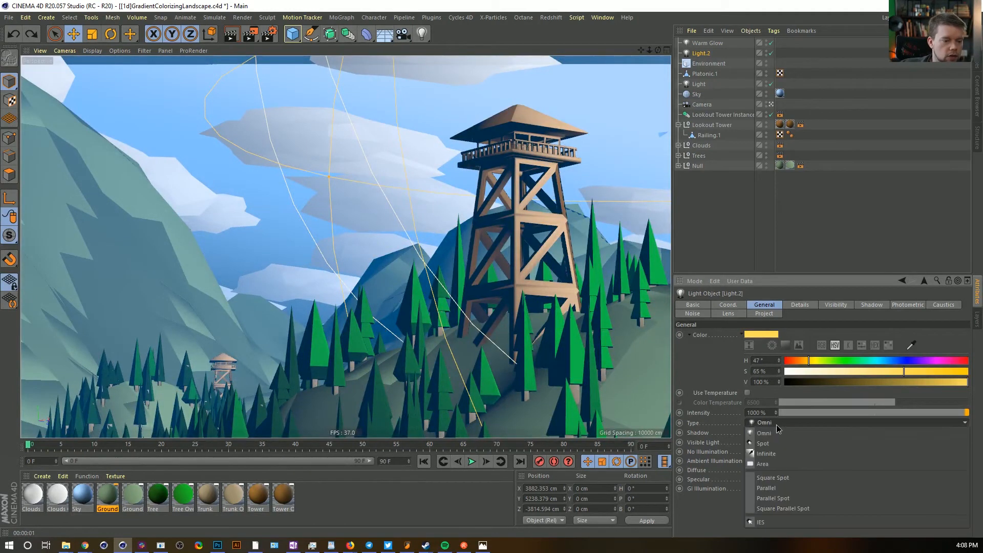
pyautogui.click(777, 439)
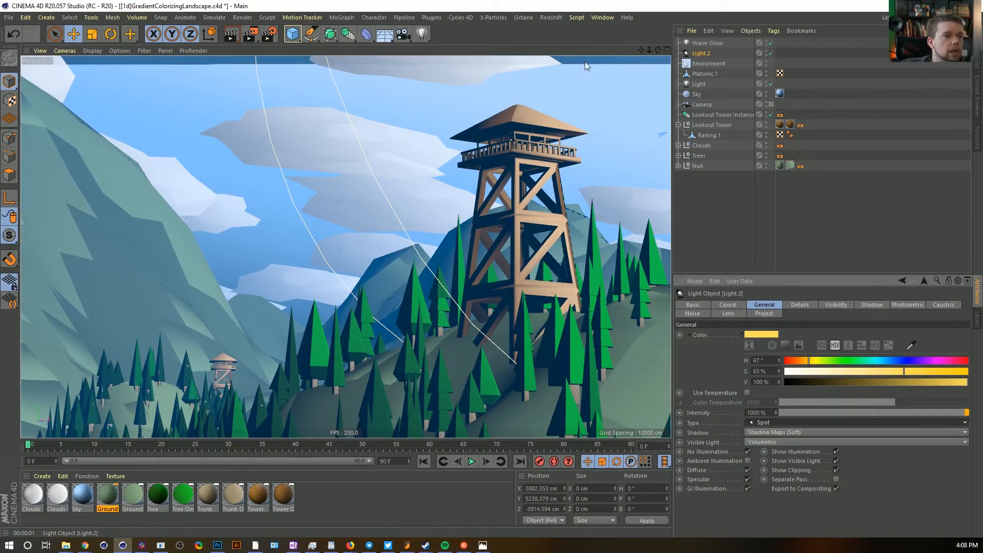
# Look through the spotlight and aim it down at the lookout tower from about X 9190, Y 7745, Z -8654 cm, heading 58.57°, pitch -21.1°
pyautogui.click(65, 51)
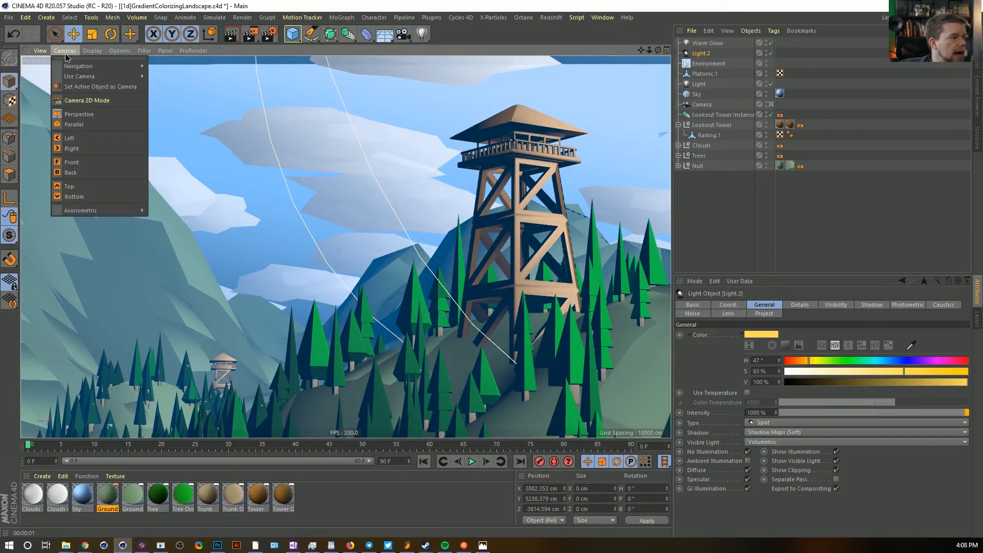
pyautogui.click(104, 88)
pyautogui.keyDown('alt'); pyautogui.moveTo(351, 291); pyautogui.dragTo(312, 328); pyautogui.keyUp('alt')
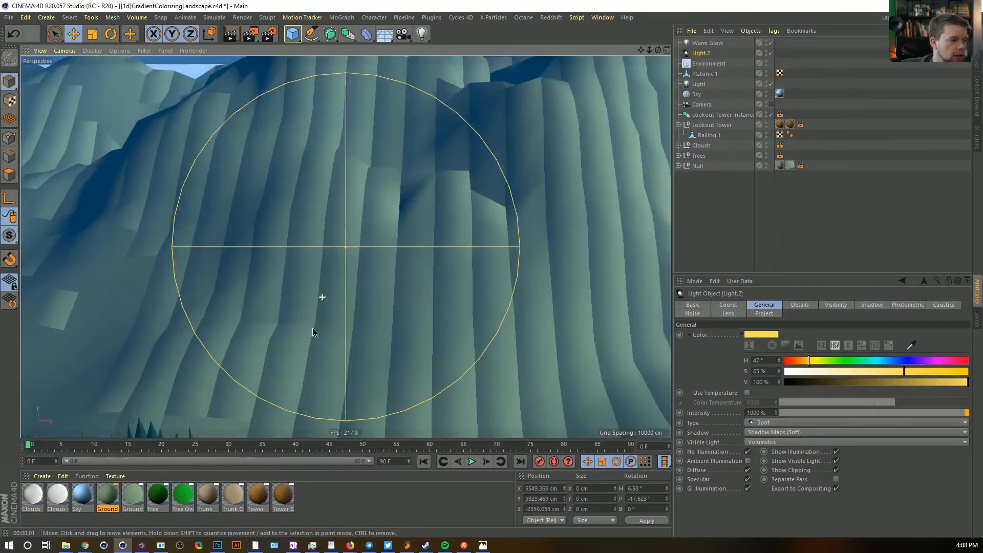
pyautogui.keyDown('alt'); pyautogui.moveTo(312, 329); pyautogui.dragTo(435, 145, button='middle'); pyautogui.keyUp('alt')
pyautogui.keyDown('alt'); pyautogui.moveTo(472, 163); pyautogui.dragTo(418, 186, button='right'); pyautogui.keyUp('alt')
pyautogui.keyDown('alt'); pyautogui.moveTo(432, 212); pyautogui.dragTo(356, 217, button='middle'); pyautogui.keyUp('alt')
pyautogui.keyDown('alt'); pyautogui.moveTo(357, 221); pyautogui.dragTo(276, 218); pyautogui.keyUp('alt')
pyautogui.keyDown('alt'); pyautogui.moveTo(276, 217); pyautogui.dragTo(389, 207, button='middle'); pyautogui.keyUp('alt')
pyautogui.keyDown('alt'); pyautogui.moveTo(389, 208); pyautogui.dragTo(333, 213); pyautogui.keyUp('alt')
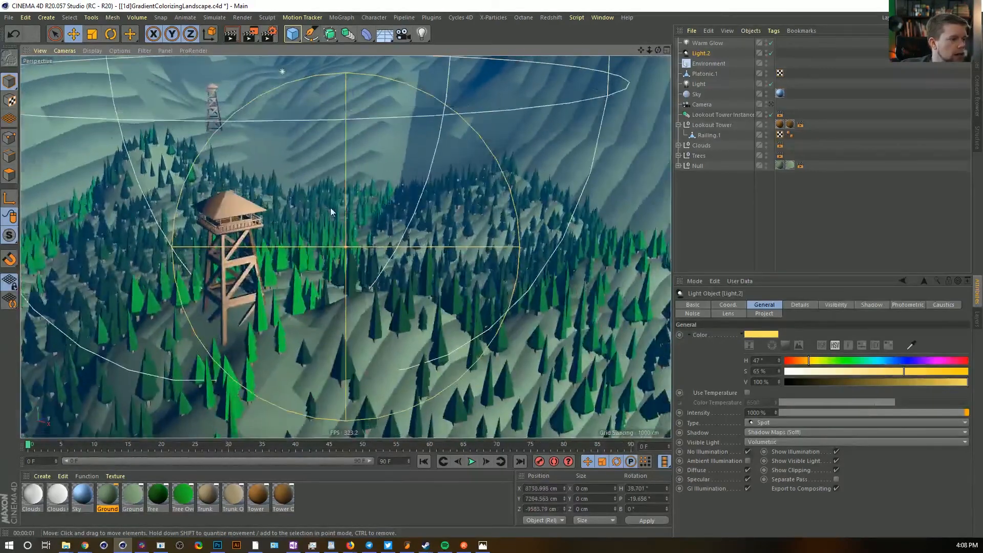
pyautogui.keyDown('alt'); pyautogui.moveTo(332, 212); pyautogui.dragTo(419, 220, button='middle'); pyautogui.keyUp('alt')
pyautogui.keyDown('alt'); pyautogui.moveTo(420, 220); pyautogui.dragTo(348, 240); pyautogui.keyUp('alt')
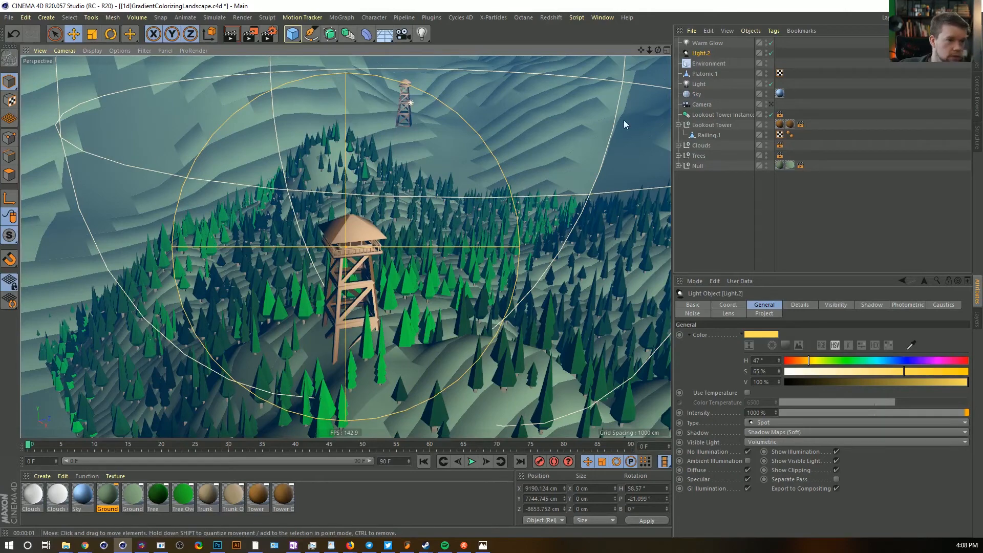
# Return to the scene camera, preview the render and raise the spotlight's intensity to 10000 %
pyautogui.click(770, 105)
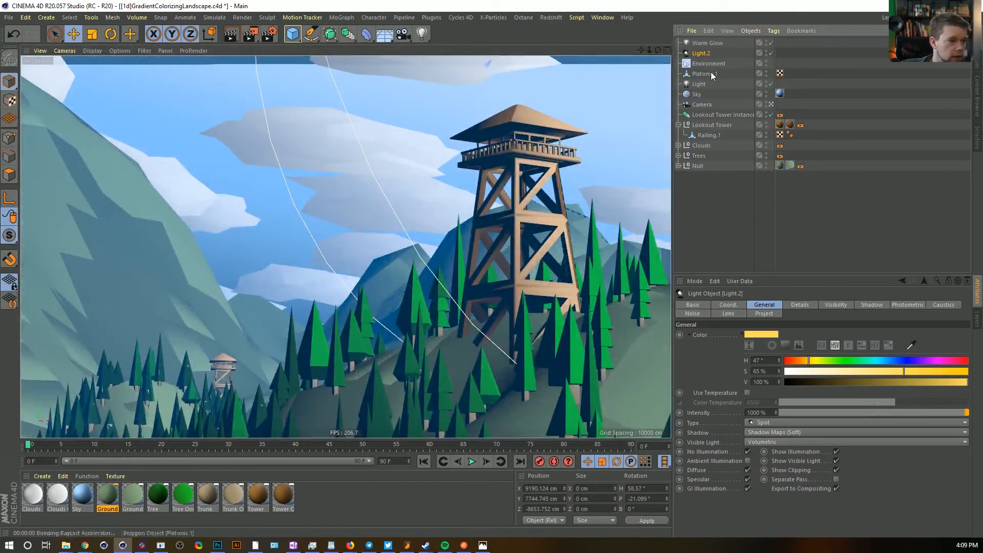
pyautogui.hotkey('ctrl', 'r')
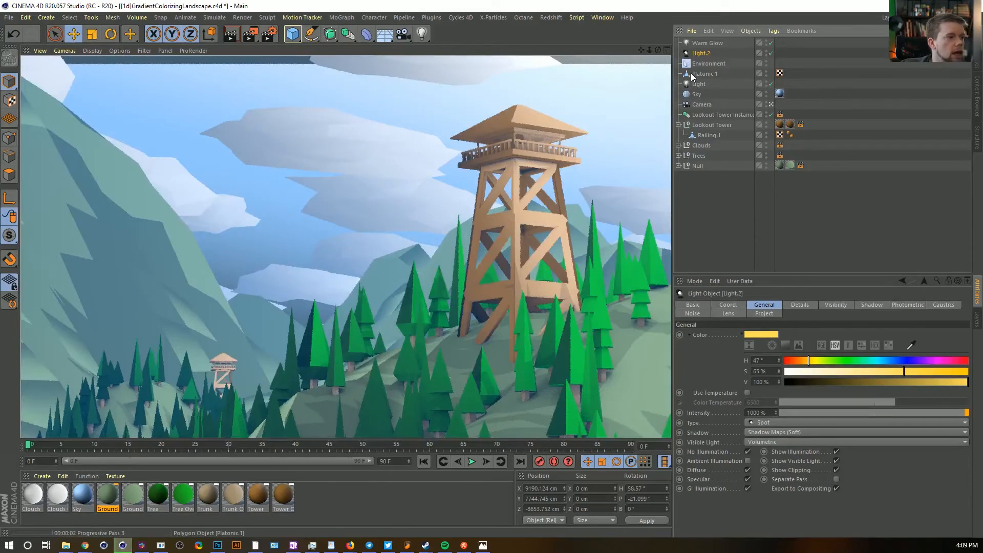
pyautogui.click(698, 54)
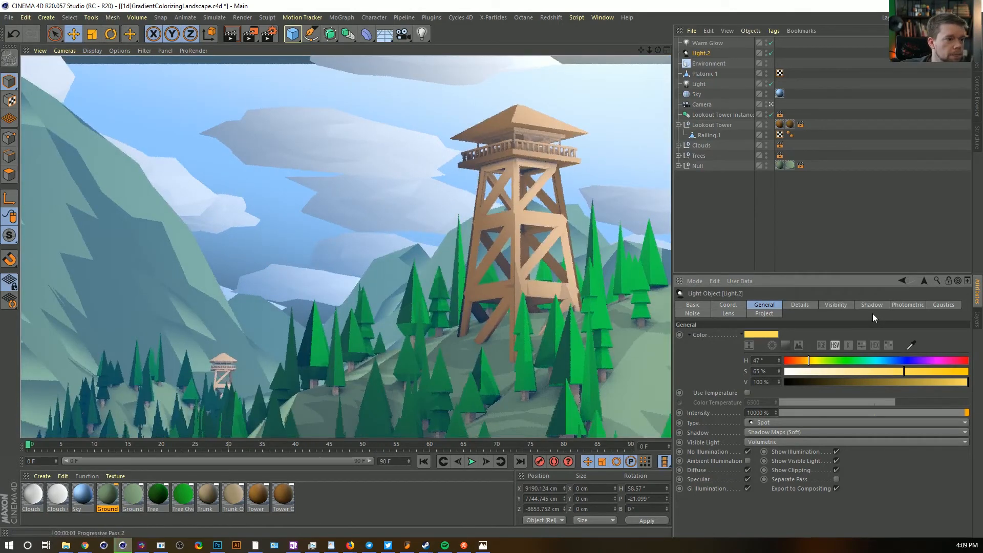
# Set the spotlight's visible-light outer distance to 35160.5 cm, preview the render and turn off Use Falloff
pyautogui.click(810, 307)
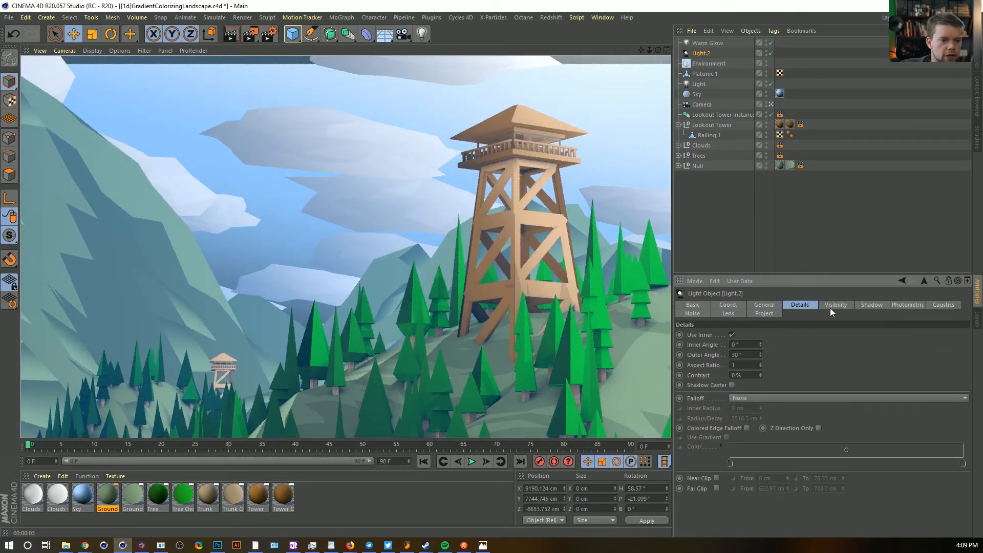
pyautogui.click(831, 307)
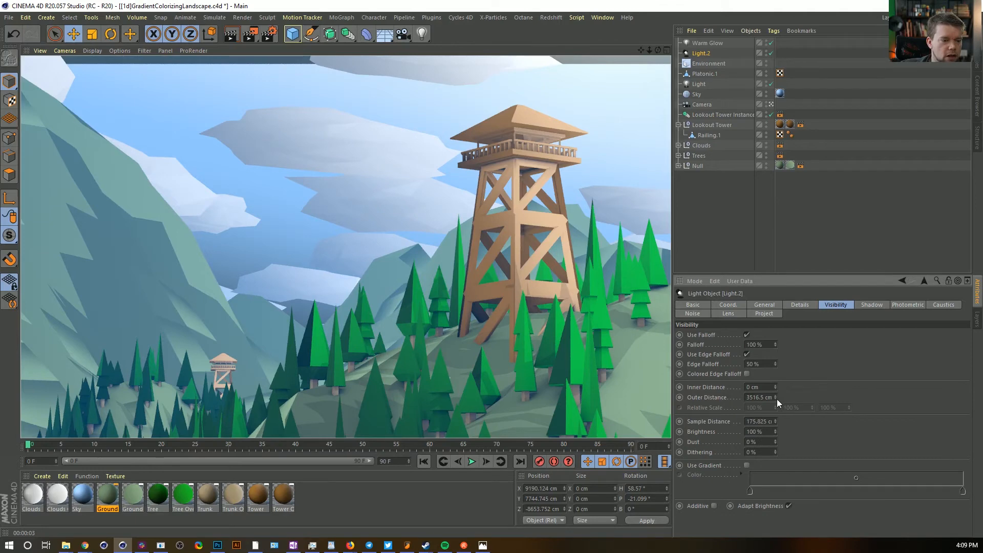
pyautogui.click(827, 363)
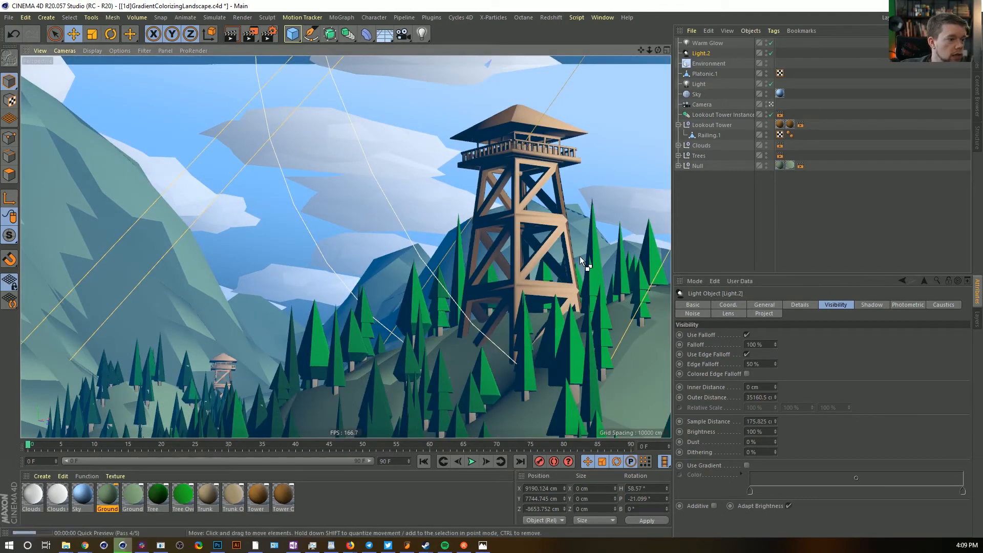
pyautogui.hotkey('ctrl', 'r')
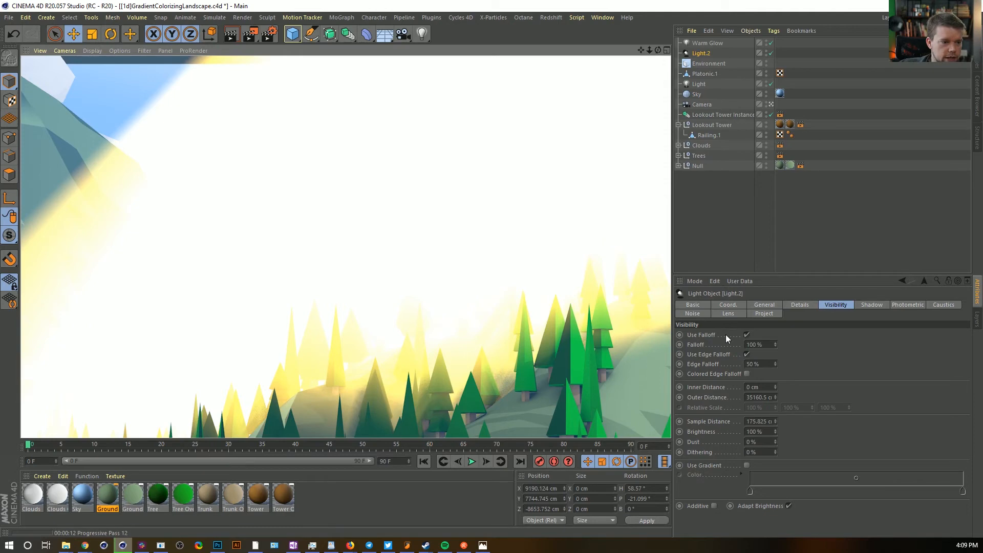
pyautogui.click(746, 335)
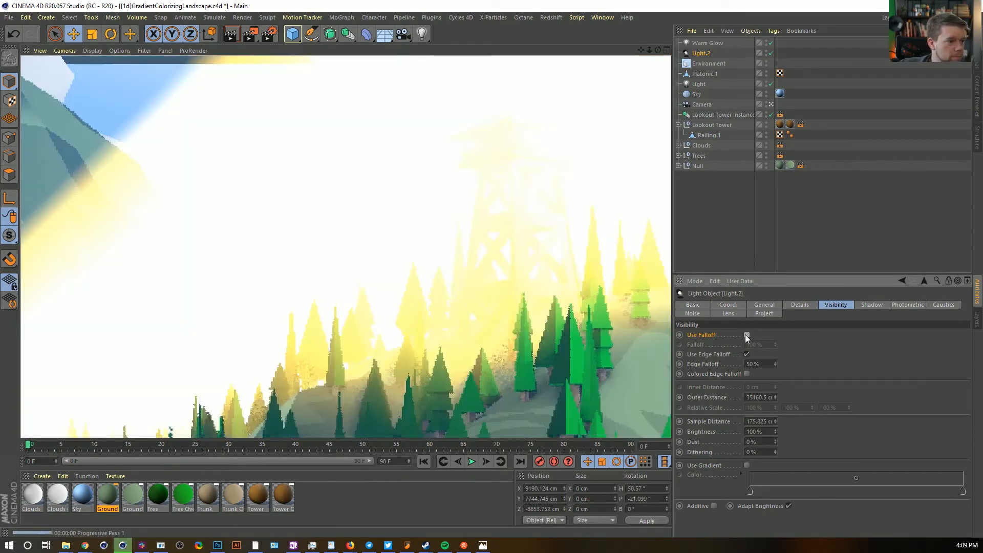
pyautogui.click(767, 305)
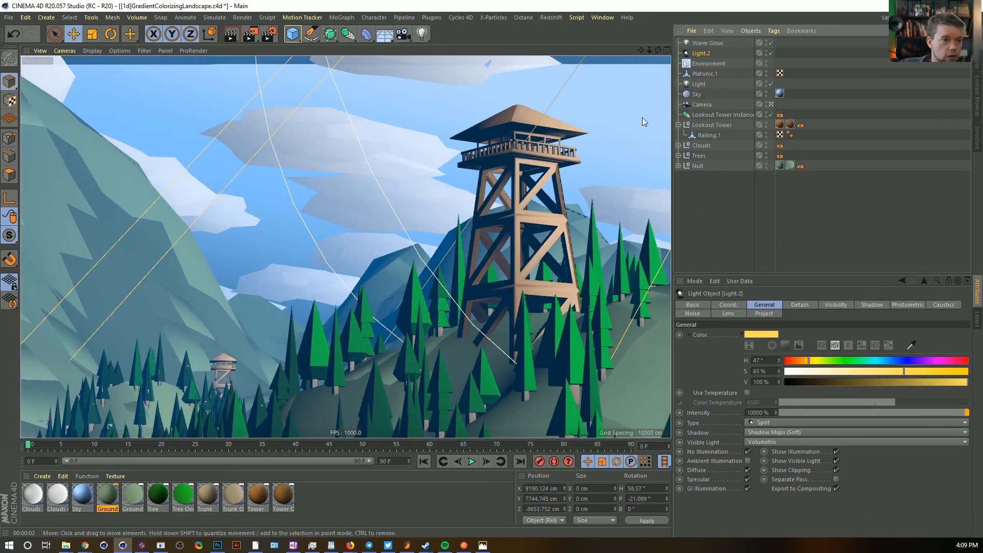
# Look through the spotlight again and shift it to about X 9153, Y 7801, Z -8673 cm
pyautogui.click(40, 51)
pyautogui.moveTo(62, 51)
pyautogui.click(91, 88)
pyautogui.moveTo(378, 254)
pyautogui.keyDown('alt'); pyautogui.mouseDown(button='middle')
pyautogui.moveTo(403, 220)
pyautogui.moveTo(382, 251)
pyautogui.mouseUp(button='middle'); pyautogui.keyUp('alt')
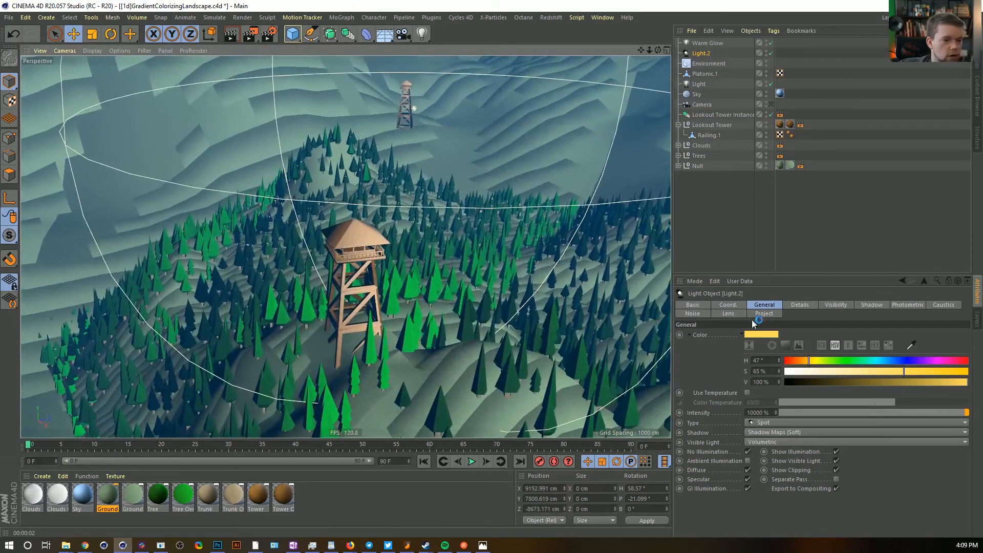
# Set the sample distance of the spotlight's visible light to 25 cm
pyautogui.click(821, 306)
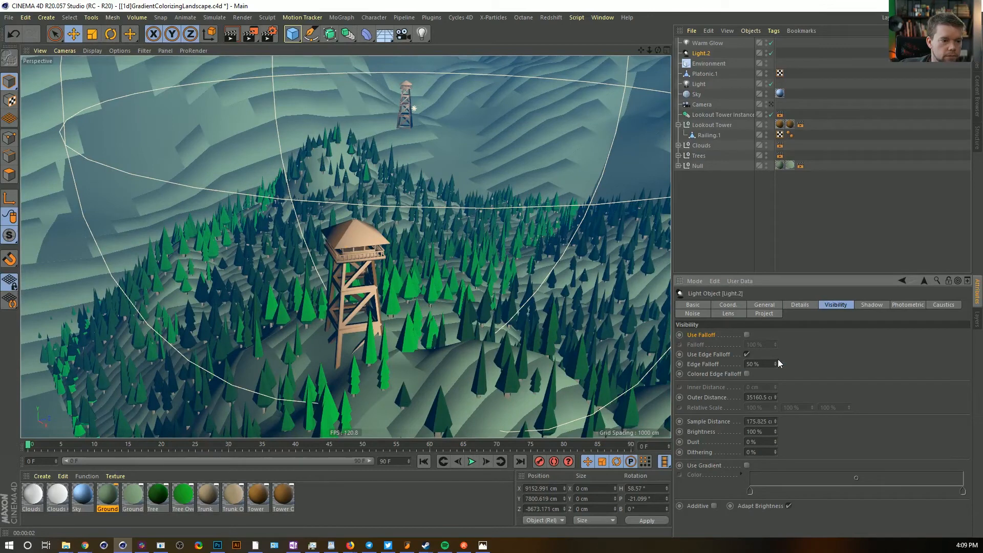
pyautogui.doubleClick(768, 421)
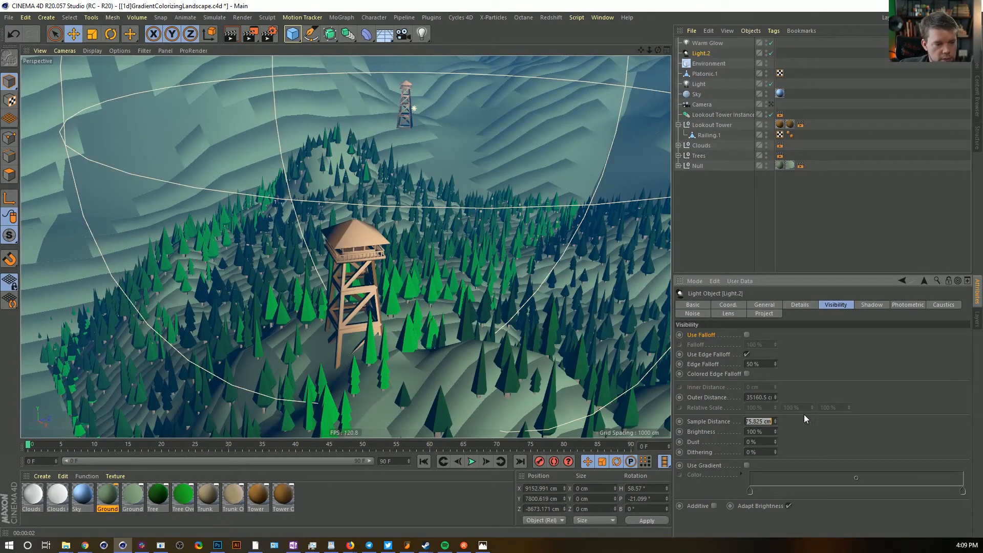
pyautogui.write('25')
pyautogui.press('Return')
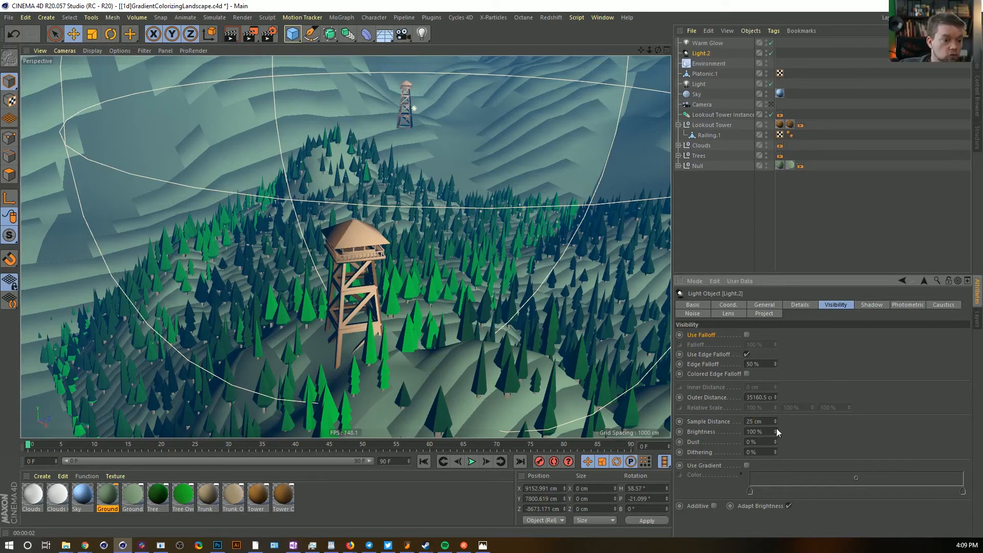
# Narrow the spotlight's outer angle to 14° and check the beam through the scene camera
pyautogui.click(798, 306)
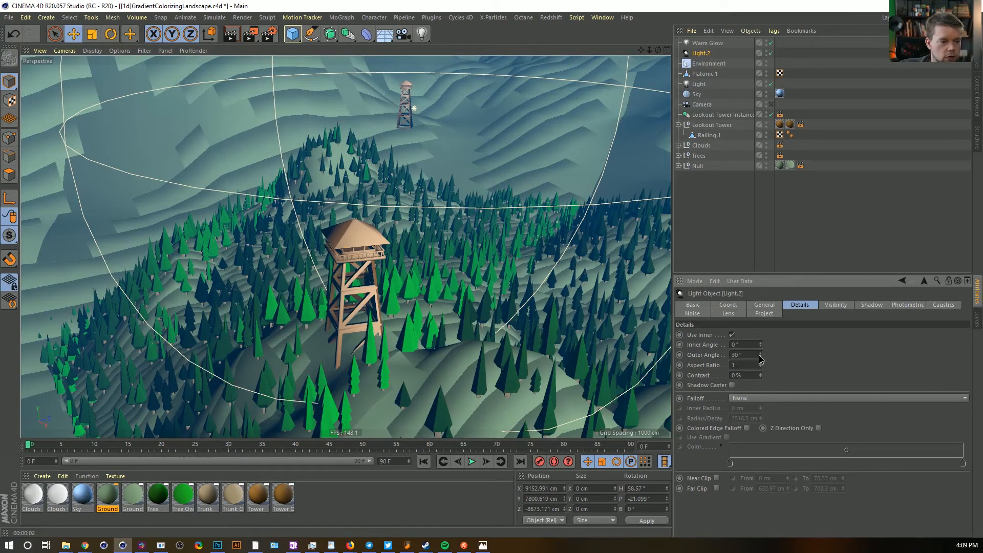
pyautogui.click(796, 180)
pyautogui.click(704, 54)
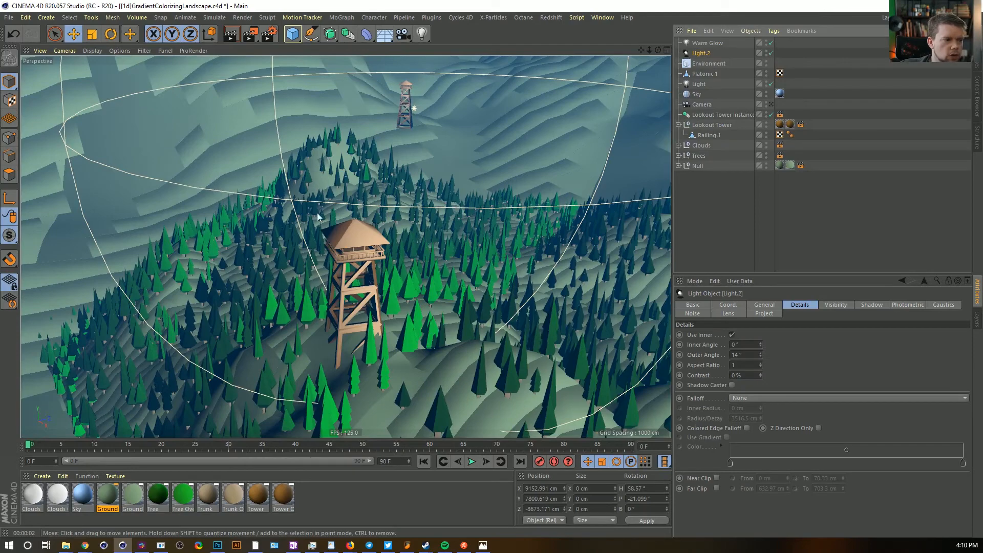
pyautogui.middleClick(340, 247)
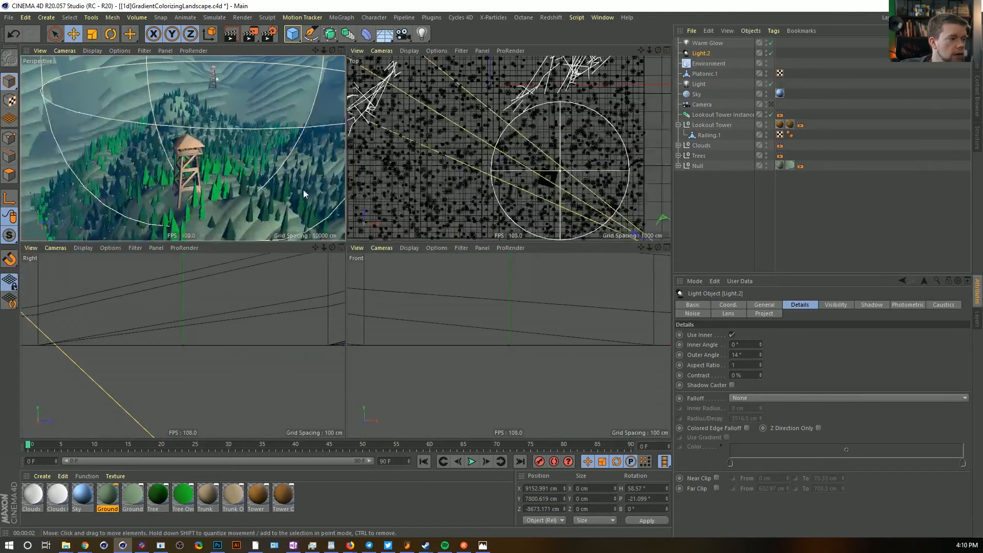
pyautogui.middleClick(303, 189)
pyautogui.click(770, 104)
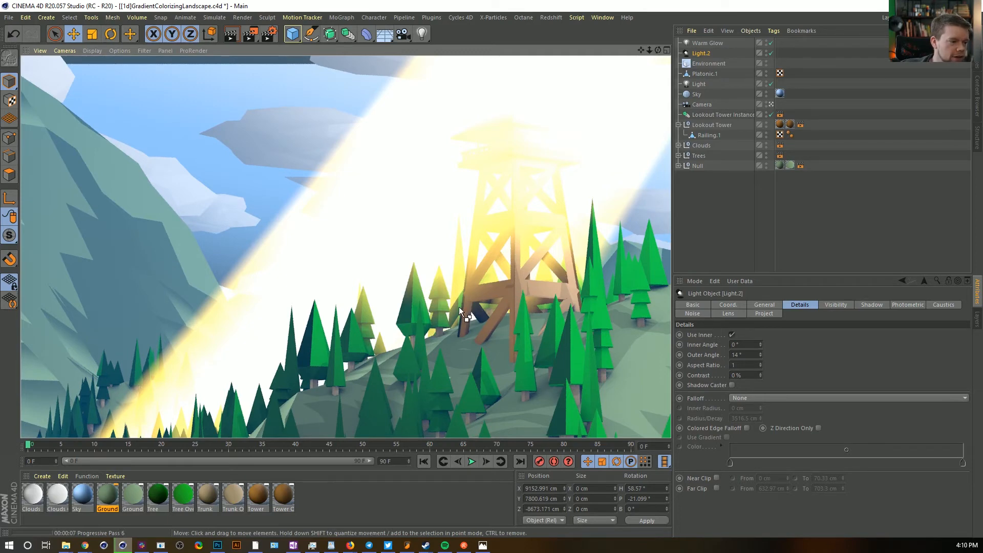
# Look through the spotlight and lower it to about X 9934, Y 4817, Z -8726 cm, heading 56.86°, pitch 1.54°, facing the towers
pyautogui.click(701, 55)
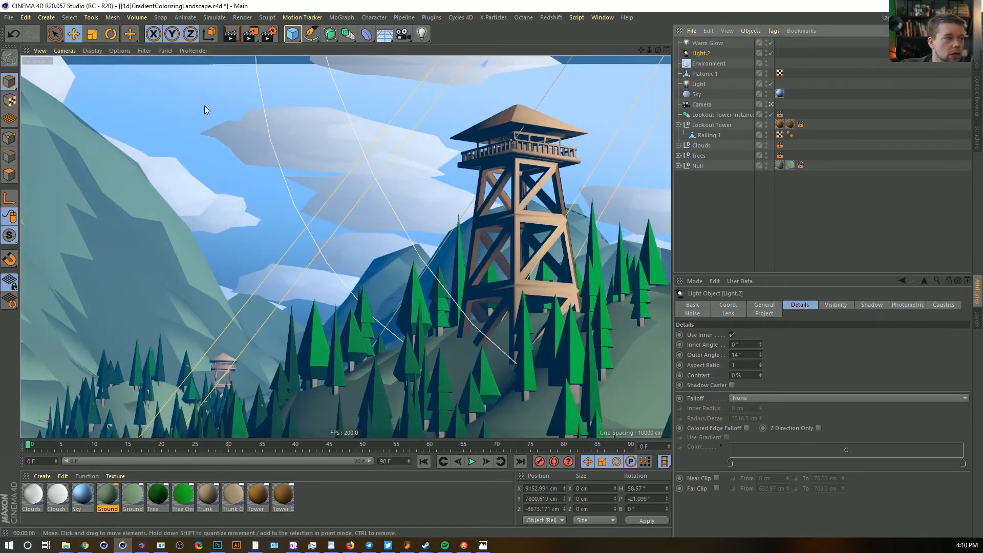
pyautogui.click(65, 51)
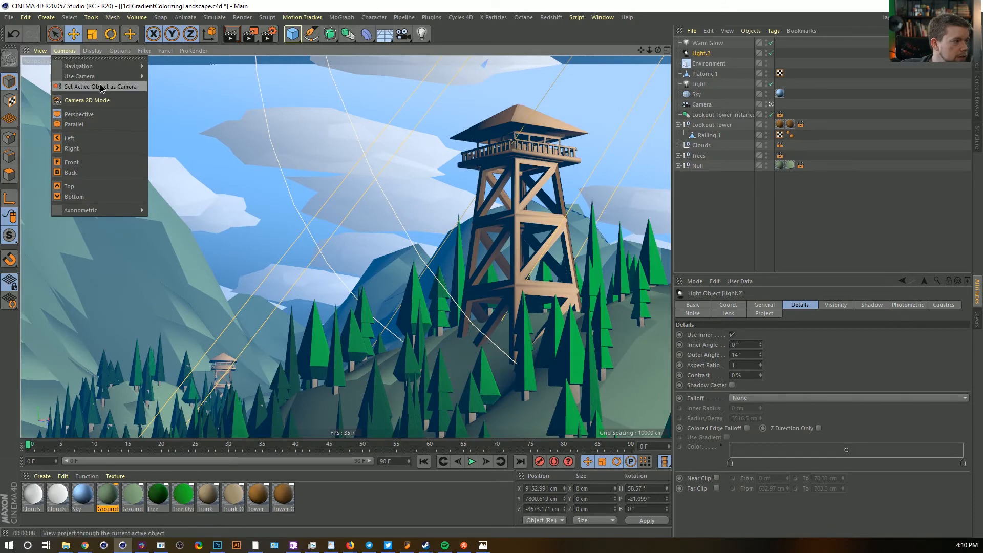
pyautogui.click(87, 86)
pyautogui.keyDown('alt'); pyautogui.moveTo(364, 254); pyautogui.dragTo(375, 116, button='middle'); pyautogui.keyUp('alt')
pyautogui.keyDown('alt'); pyautogui.moveTo(356, 145); pyautogui.dragTo(313, 243); pyautogui.keyUp('alt')
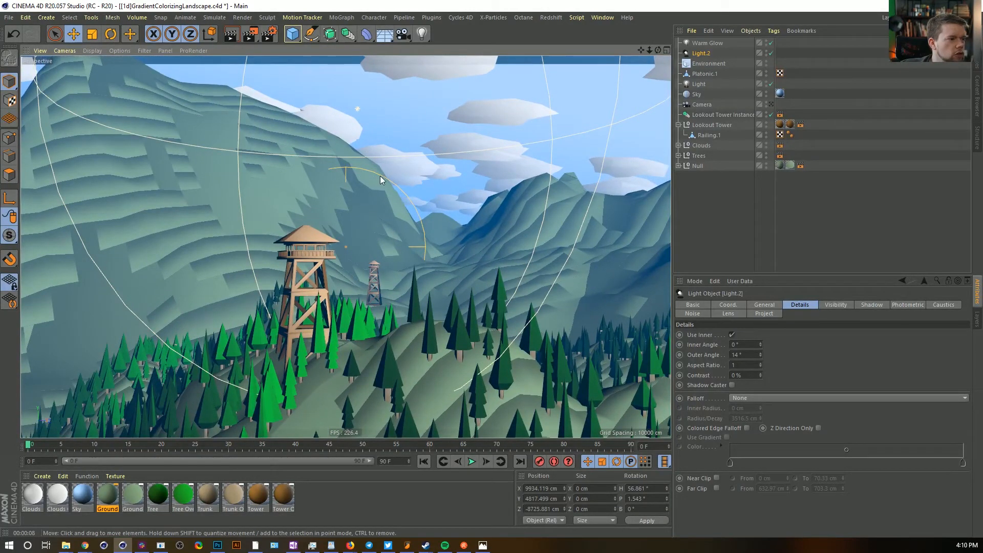
# Reduce the spotlight's visible-light outer distance to 1160.5 cm
pyautogui.click(835, 305)
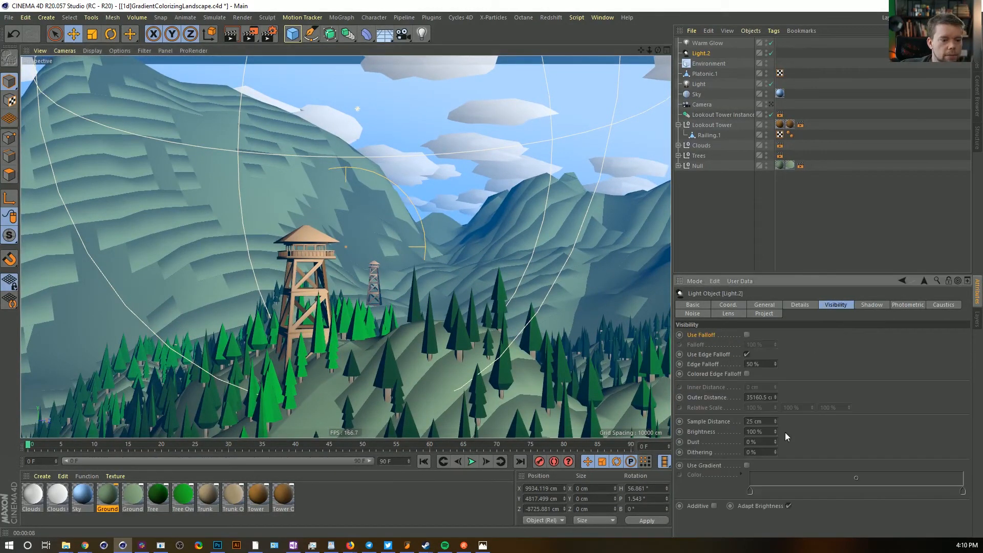
pyautogui.write('1')
pyautogui.press('Return')
# Check the light in the four-view layout, return to the scene camera and preview the render
pyautogui.middleClick(337, 236)
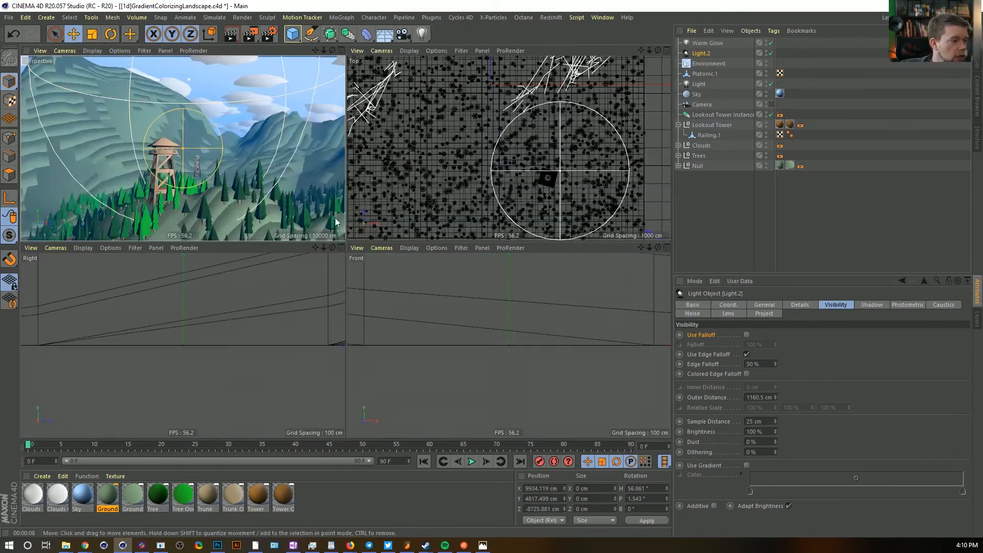
pyautogui.middleClick(302, 168)
pyautogui.middleClick(443, 179)
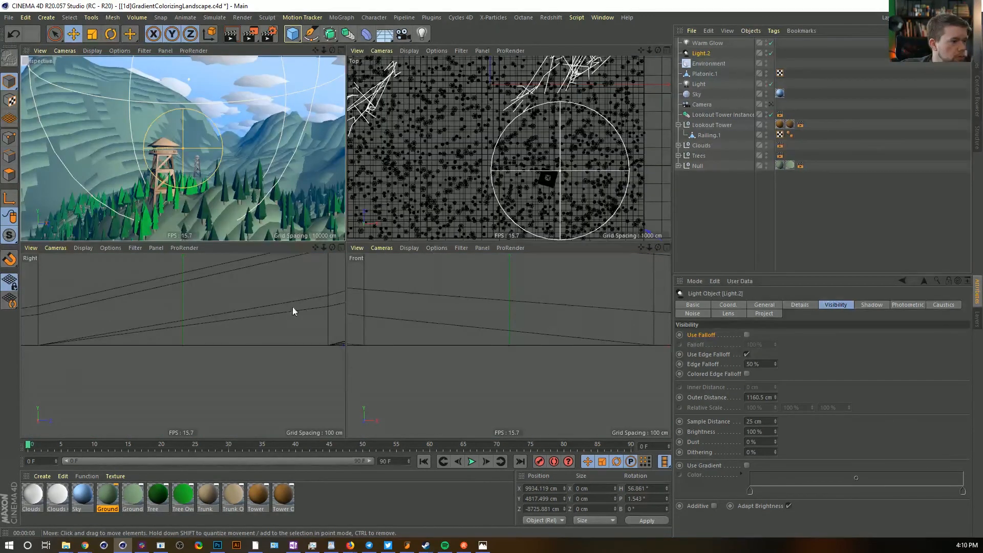
pyautogui.middleClick(288, 173)
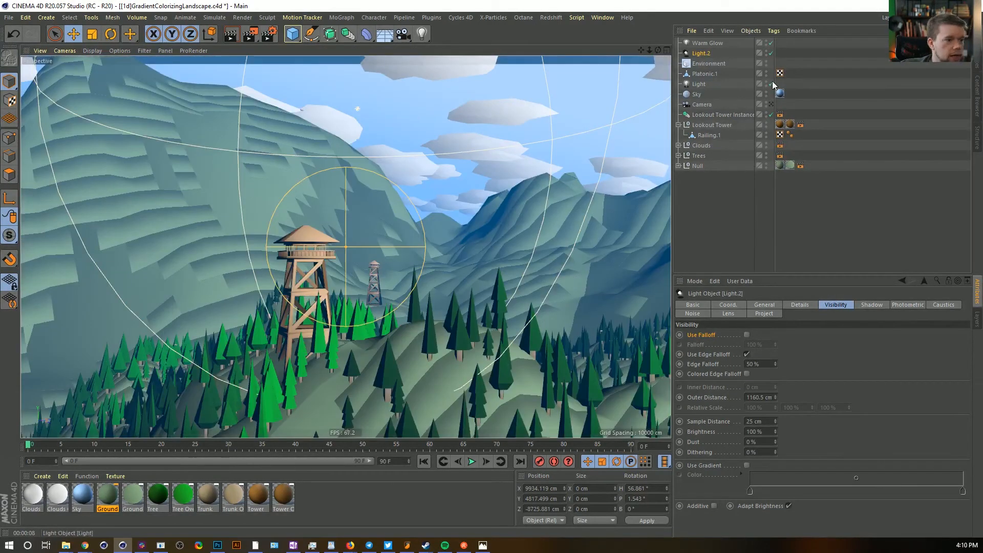
pyautogui.click(770, 104)
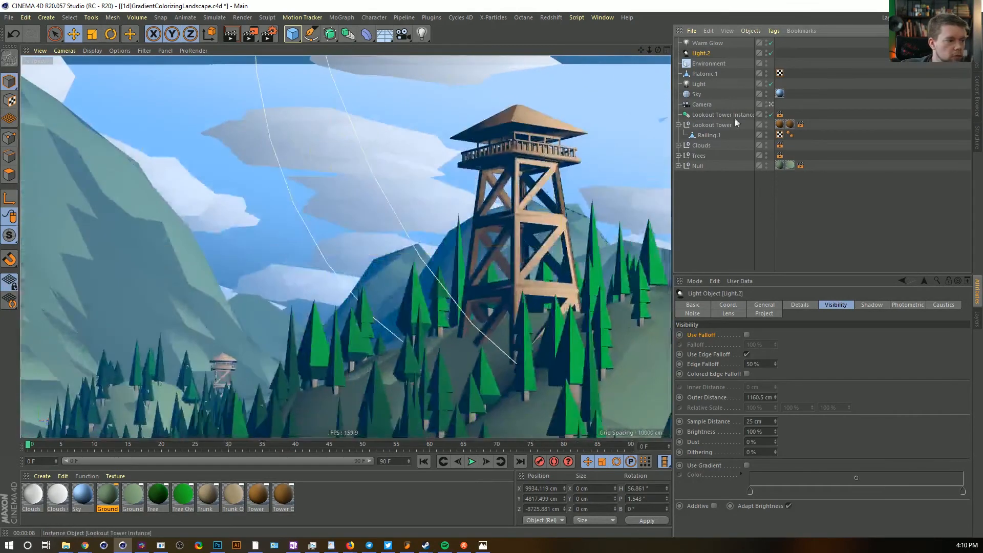
pyautogui.hotkey('ctrl', 'r')
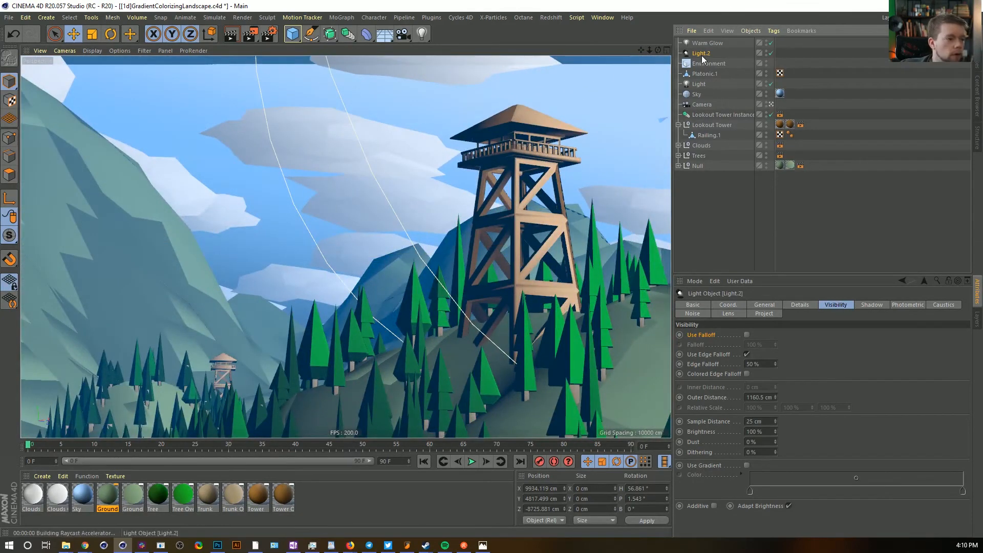
# Increase the spotlight's intensity to 100000 %
pyautogui.click(701, 56)
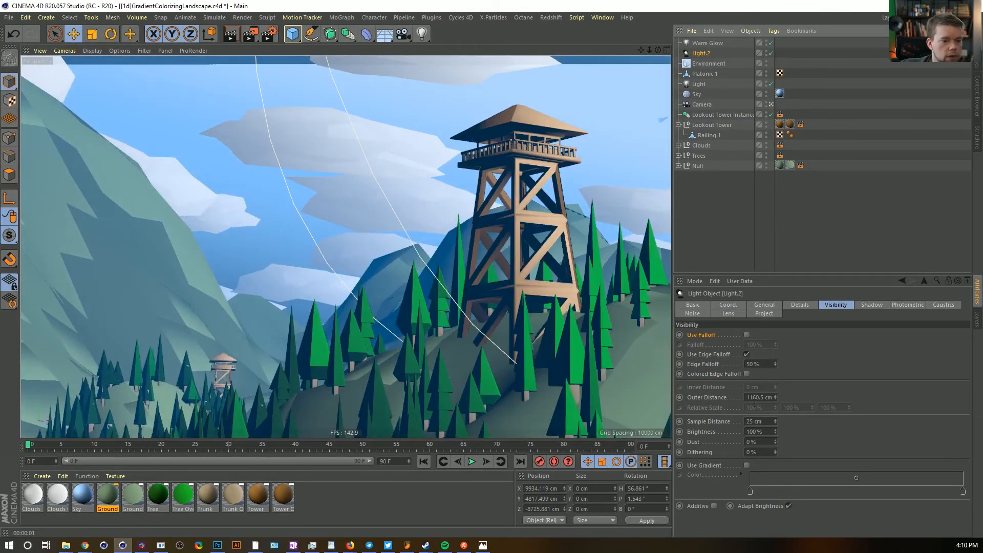
pyautogui.click(788, 306)
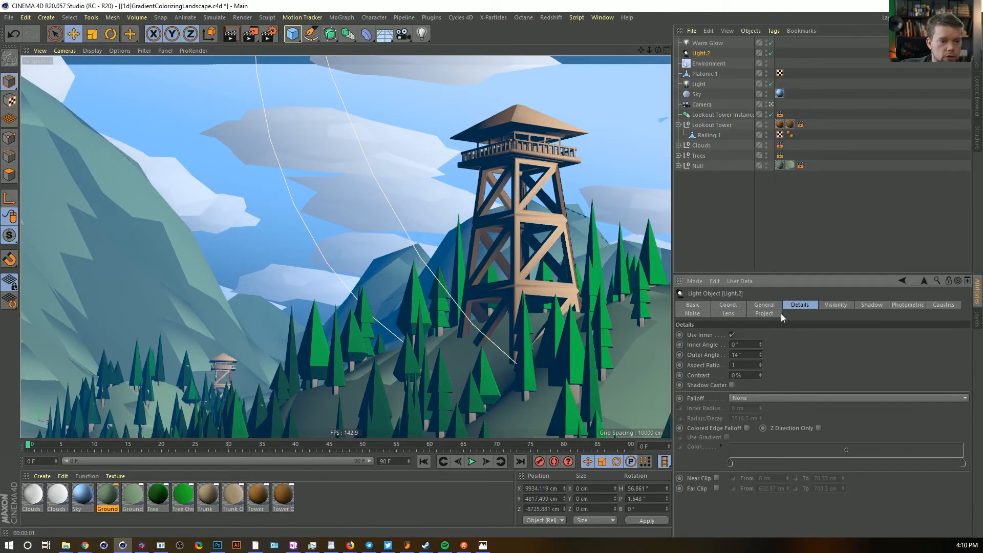
pyautogui.click(768, 305)
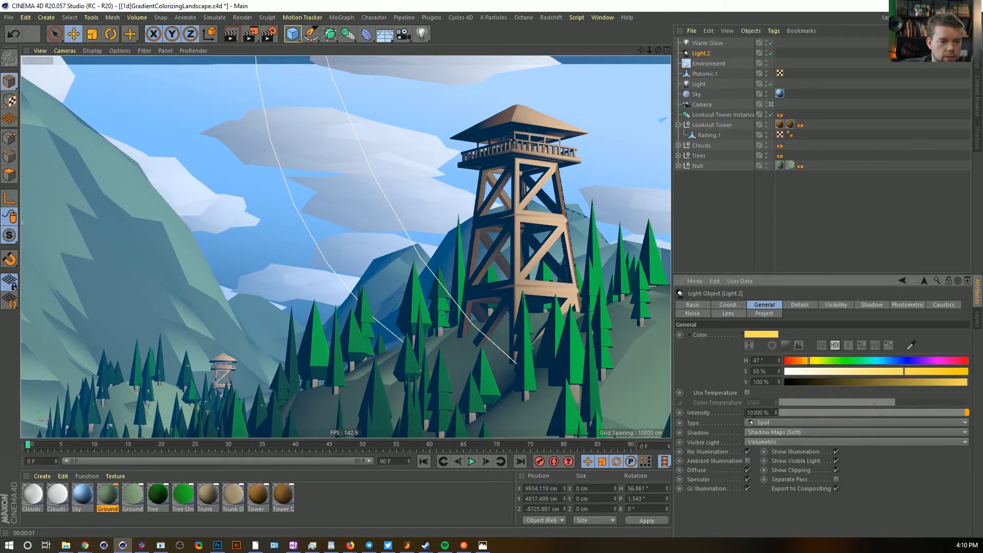
pyautogui.write('0')
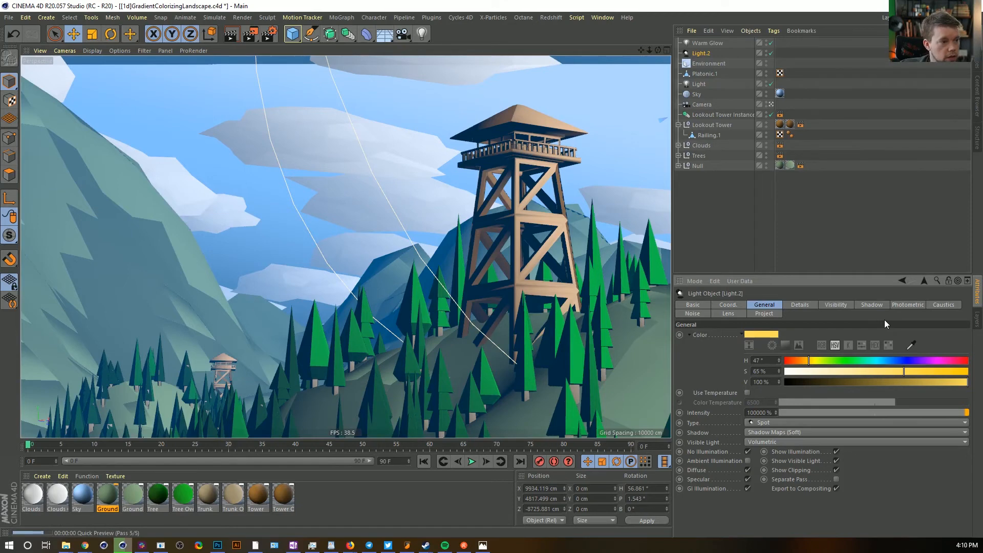
pyautogui.press('Return')
# Open the leading digit of the spotlight's visible-light outer distance for editing
pyautogui.click(819, 305)
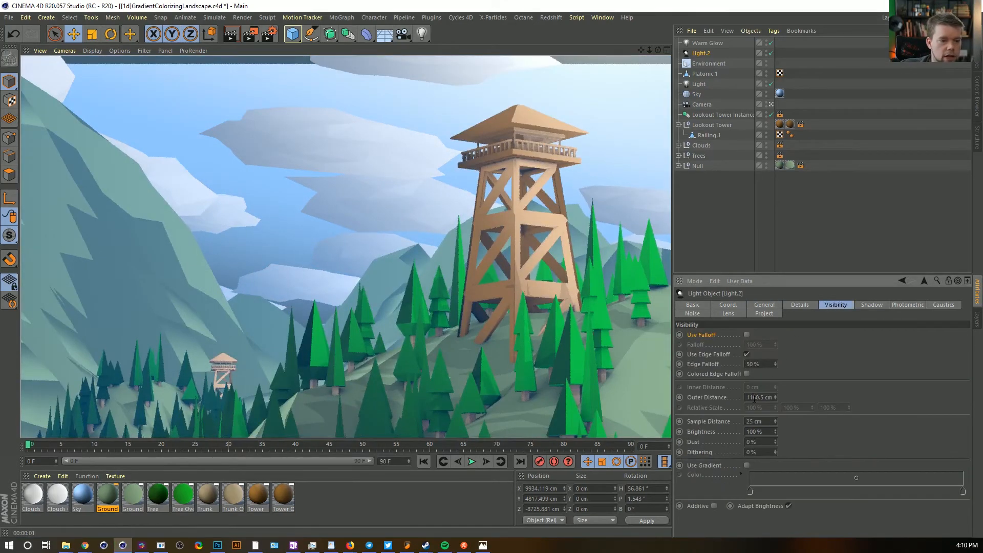
pyautogui.moveTo(750, 398); pyautogui.dragTo(723, 409)
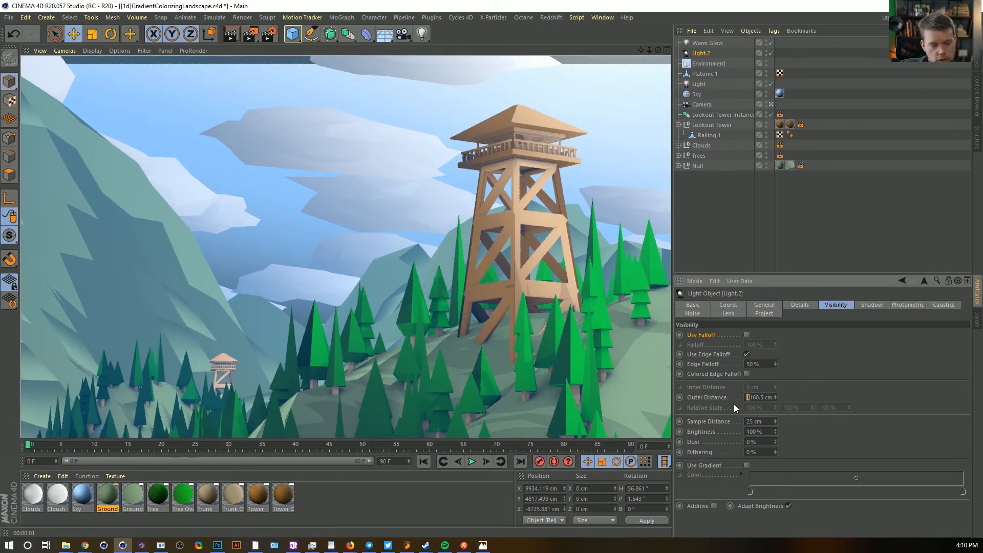
# Set Light.2's visibility outer distance to 11160.5 cm and lower its intensity to 100%
pyautogui.write('11')
pyautogui.press('Return')
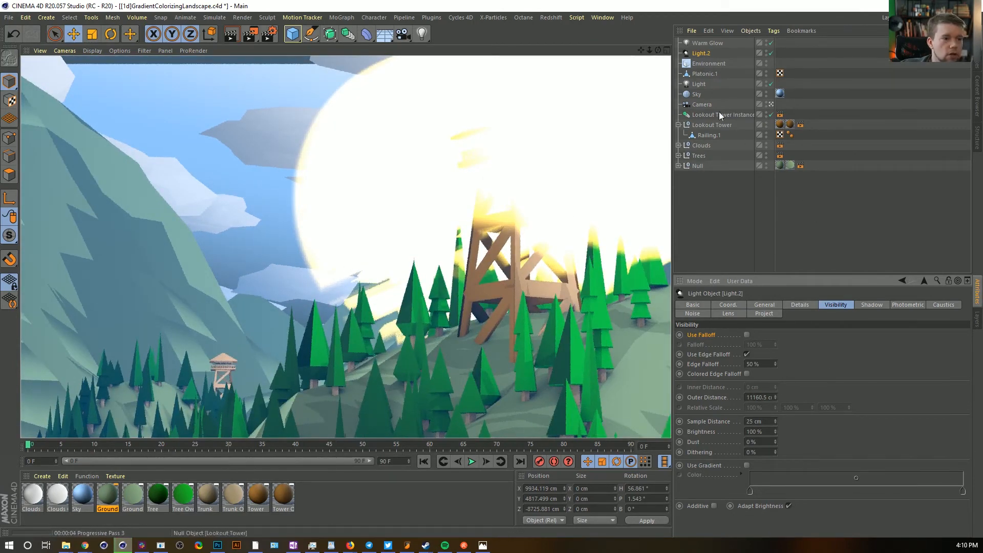
pyautogui.click(773, 307)
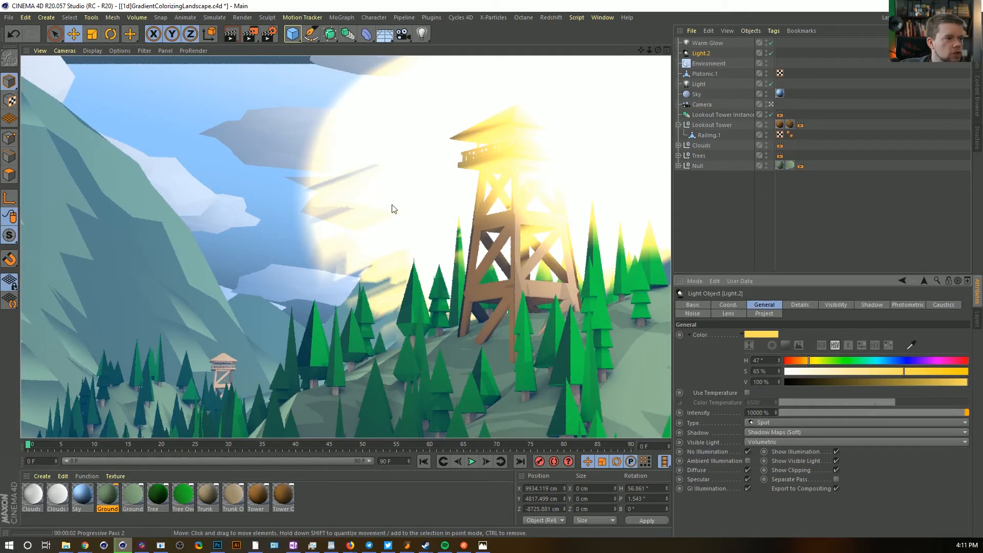
pyautogui.click(758, 411)
pyautogui.press('BackSpace')
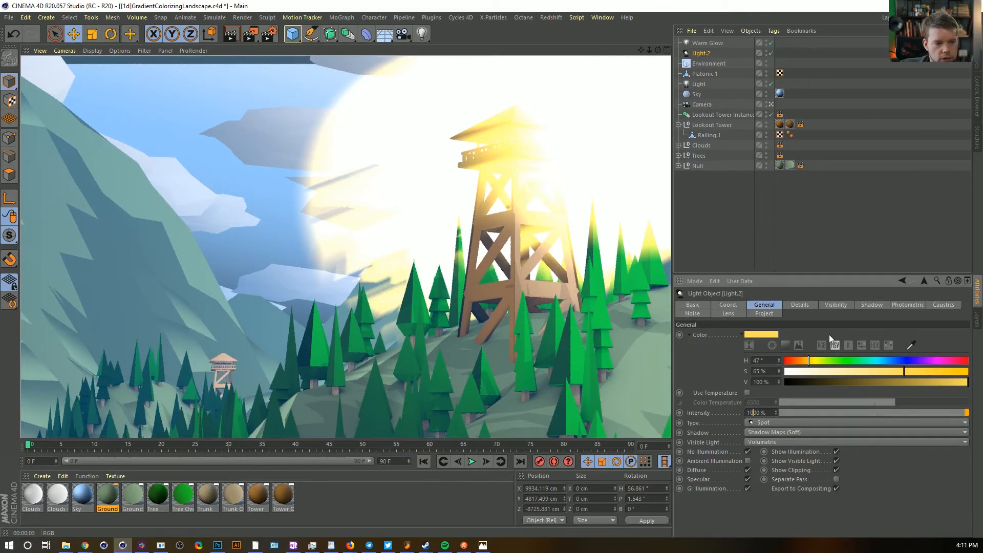
pyautogui.press('Return')
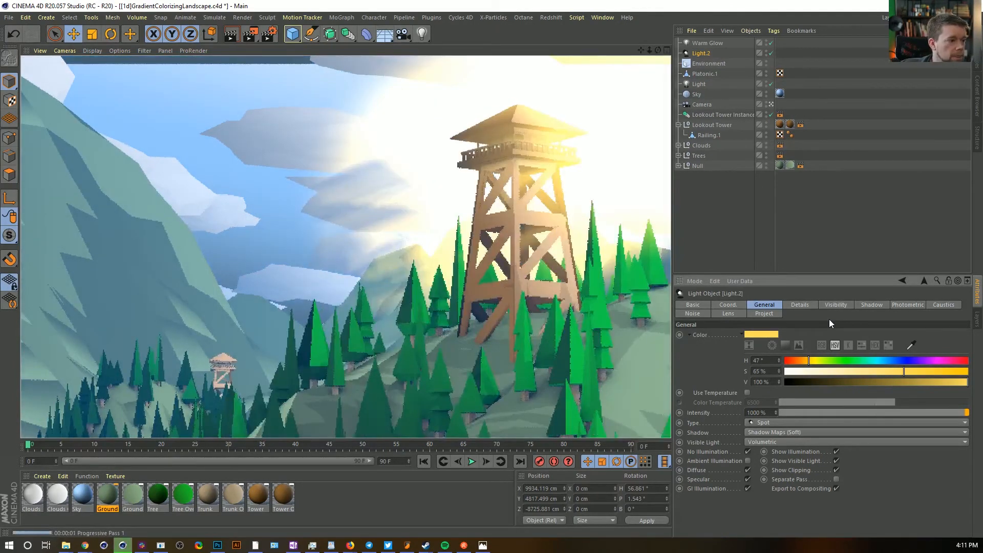
pyautogui.click(755, 413)
pyautogui.press('BackSpace')
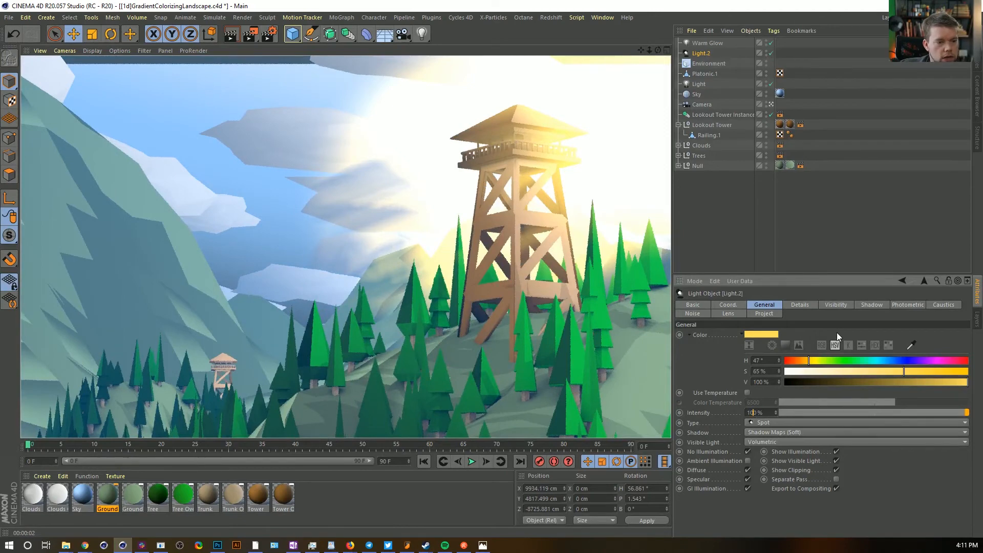
pyautogui.press('Return')
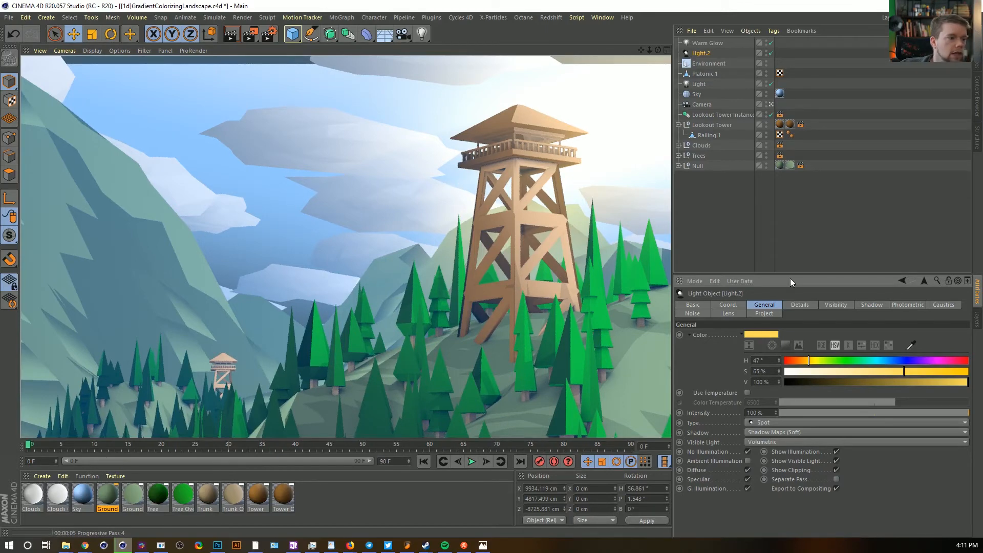
# Raise the shadow density of Light.2 to 2100%
pyautogui.click(865, 307)
pyautogui.moveTo(757, 349); pyautogui.dragTo(751, 349)
pyautogui.write('200')
pyautogui.press('Return')
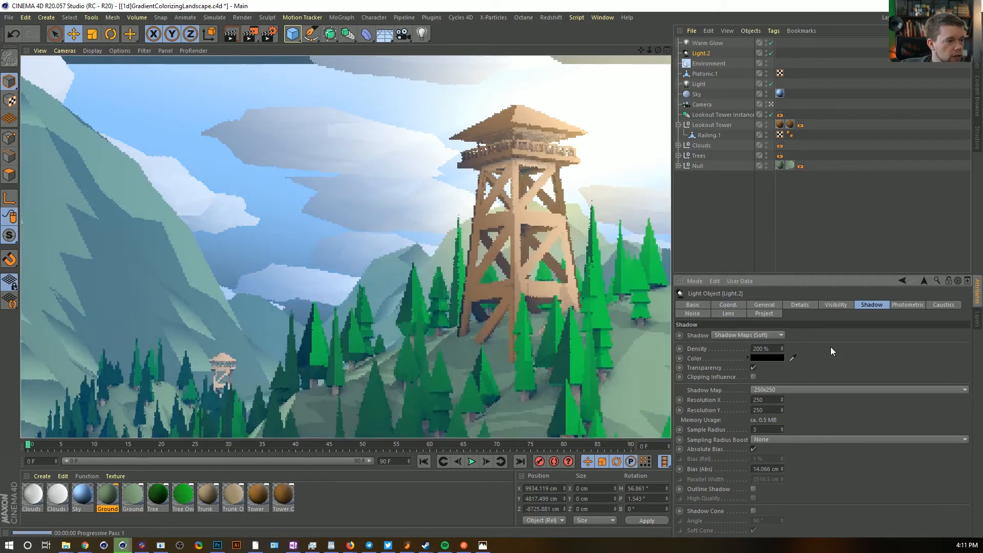
pyautogui.click(757, 349)
pyautogui.write('1')
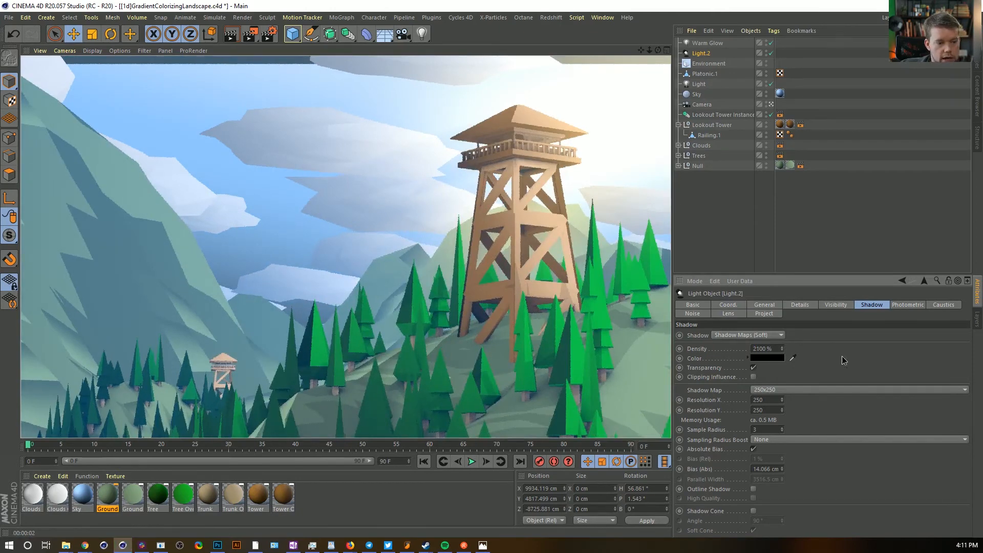
pyautogui.press('Return')
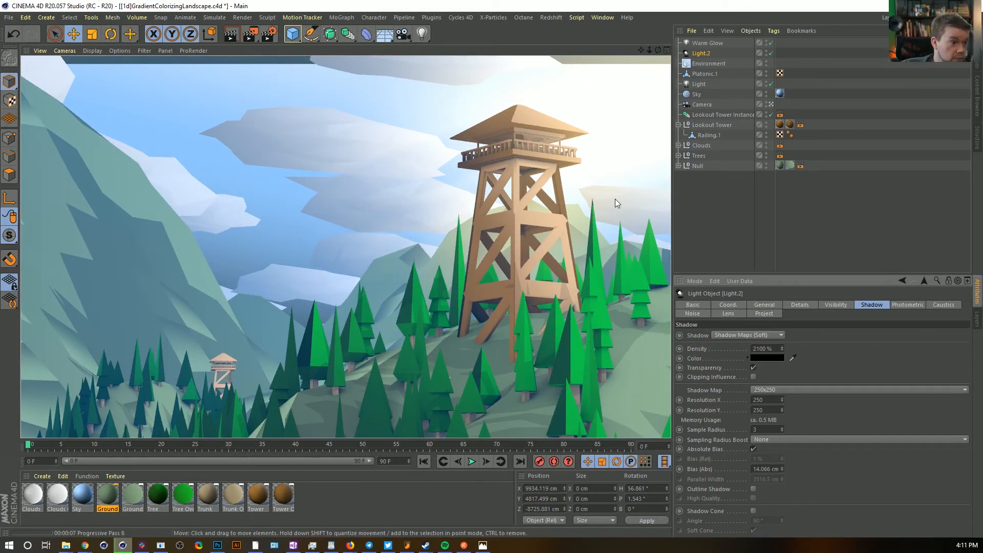
# Stretch Light.2's visible outer distance in the viewport to about 57744 cm and render the view
pyautogui.click(702, 55)
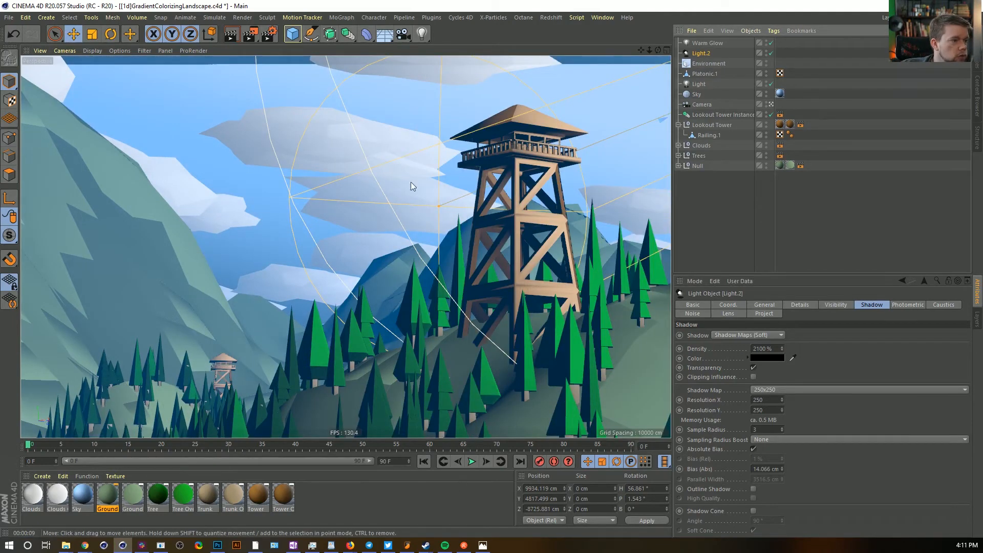
pyautogui.moveTo(437, 207); pyautogui.dragTo(41, 329)
pyautogui.hotkey('ctrl', 'r')
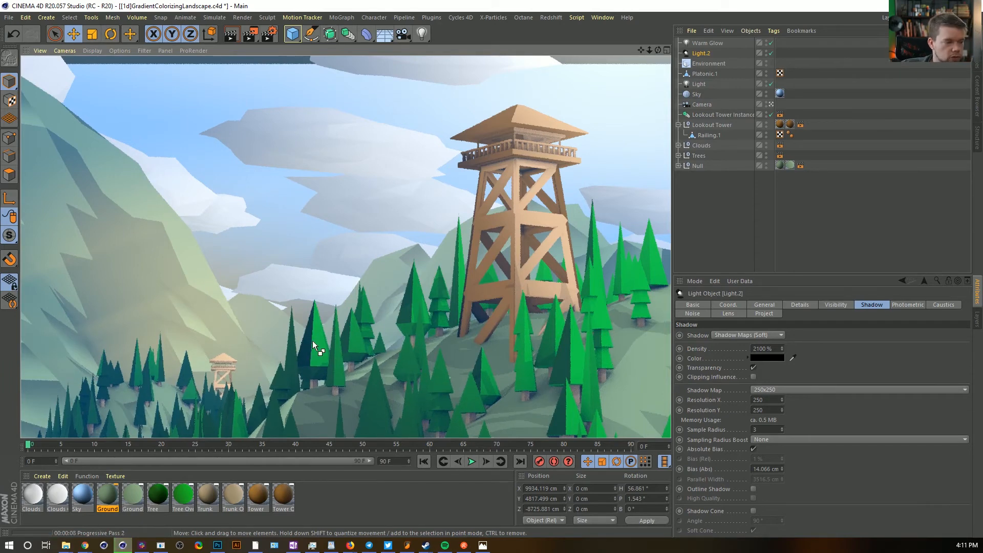
# Try an intensity of 155% on Light.2
pyautogui.click(707, 54)
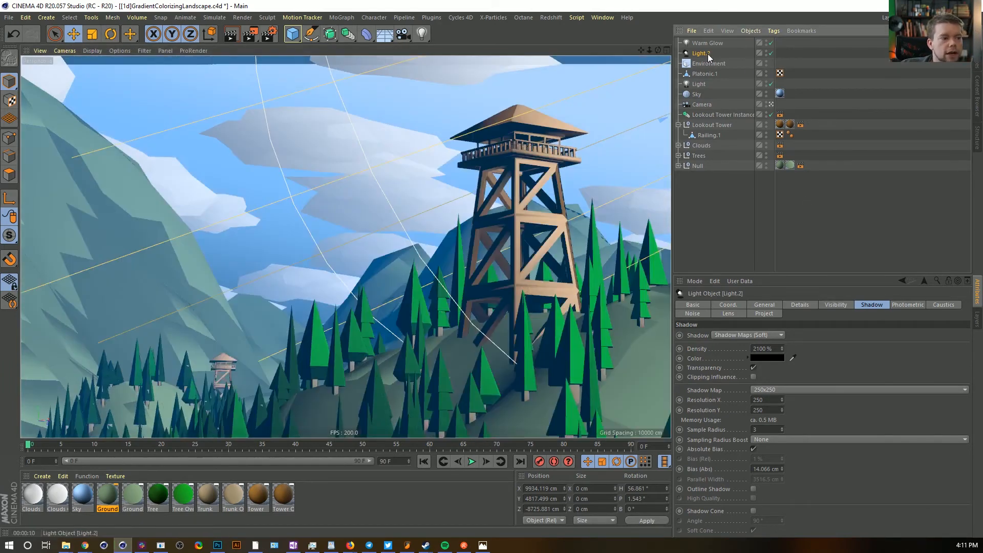
pyautogui.click(764, 304)
pyautogui.doubleClick(767, 413)
pyautogui.write('155')
pyautogui.press('Return')
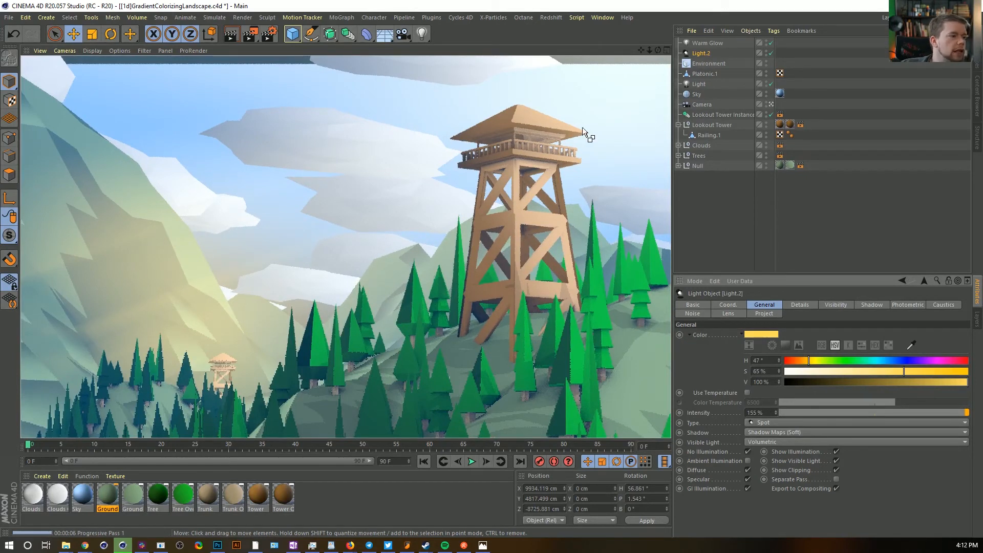
# Set Light.2's intensity to 100% and its color saturation to 64% after trying 33%
pyautogui.doubleClick(764, 414)
pyautogui.write('100')
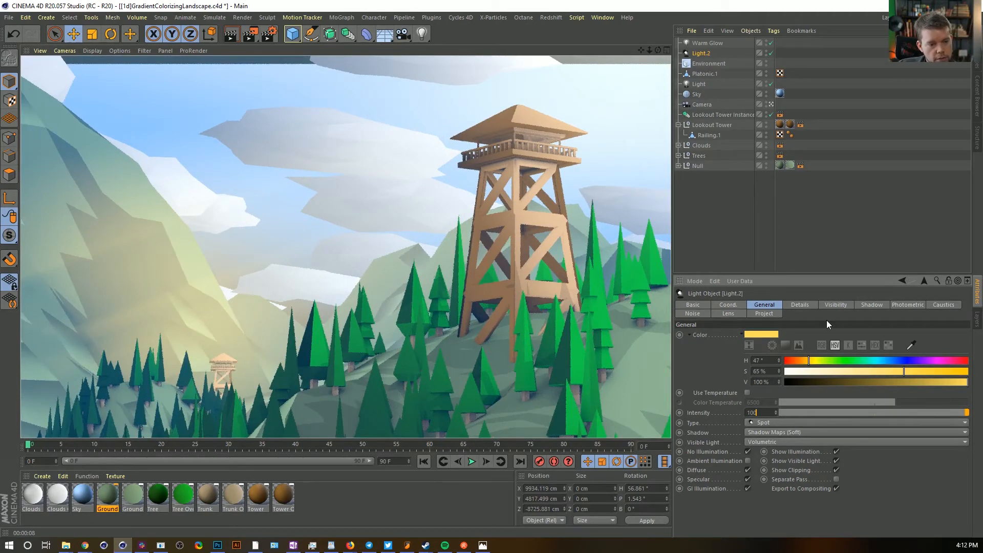
pyautogui.press('Return')
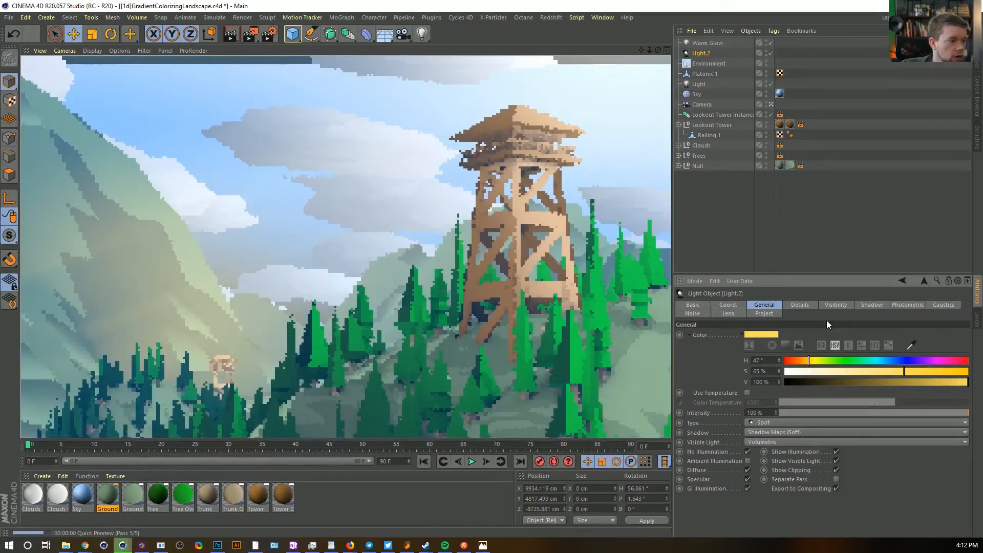
pyautogui.moveTo(919, 373); pyautogui.dragTo(844, 372)
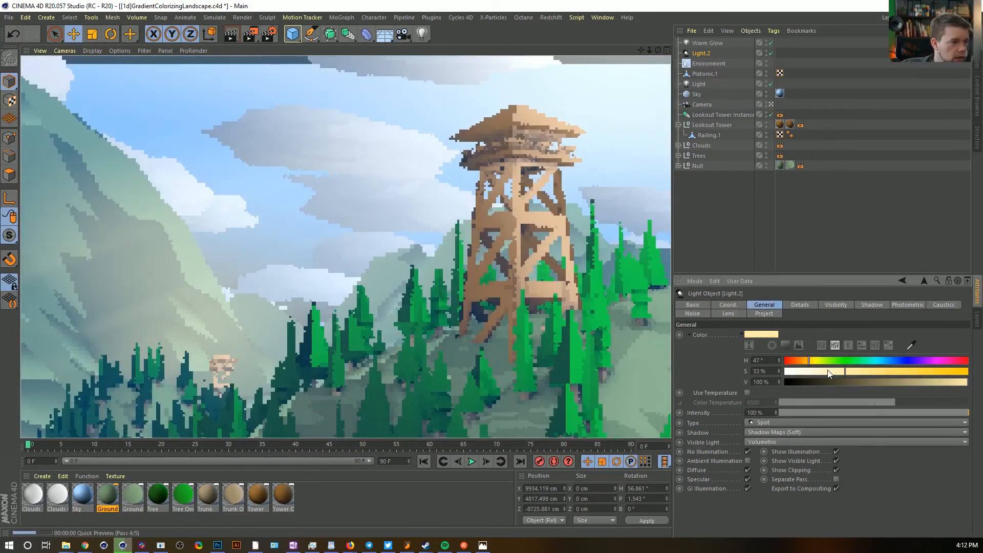
pyautogui.click(902, 372)
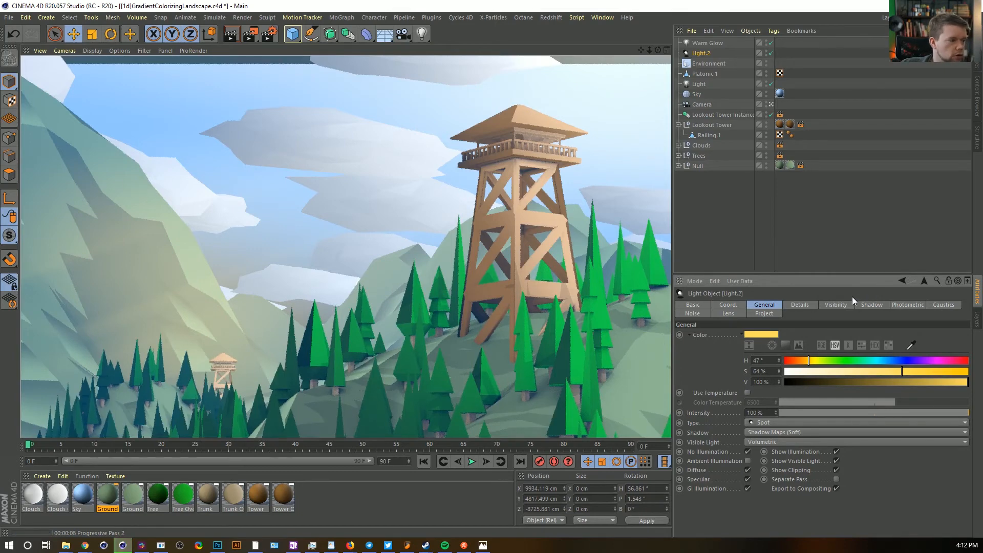
# Enable Use Falloff in Light.2's visibility settings, keeping Use Edge Falloff on
pyautogui.click(834, 305)
pyautogui.click(746, 354)
pyautogui.click(746, 335)
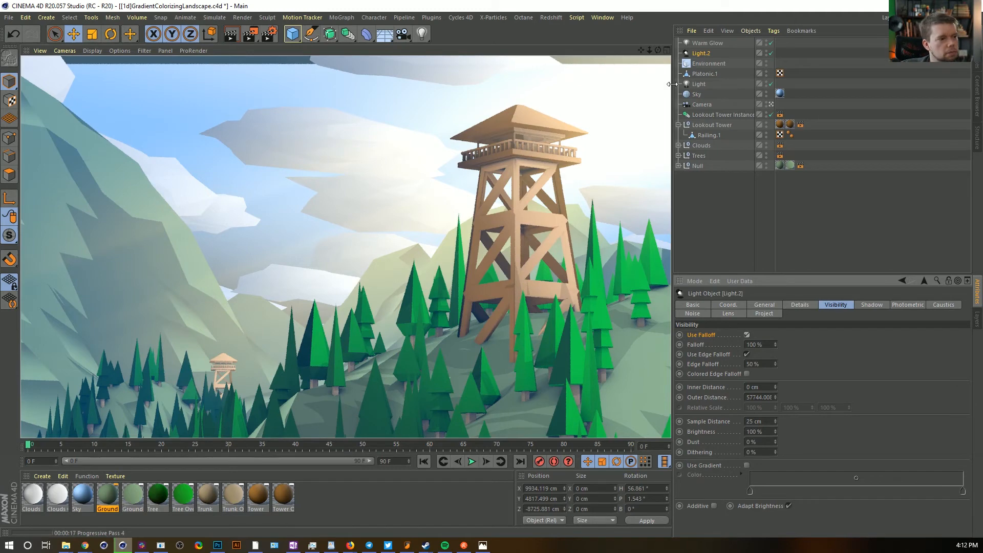
# Set the Environment object's fog distance to 100000 cm
pyautogui.click(704, 63)
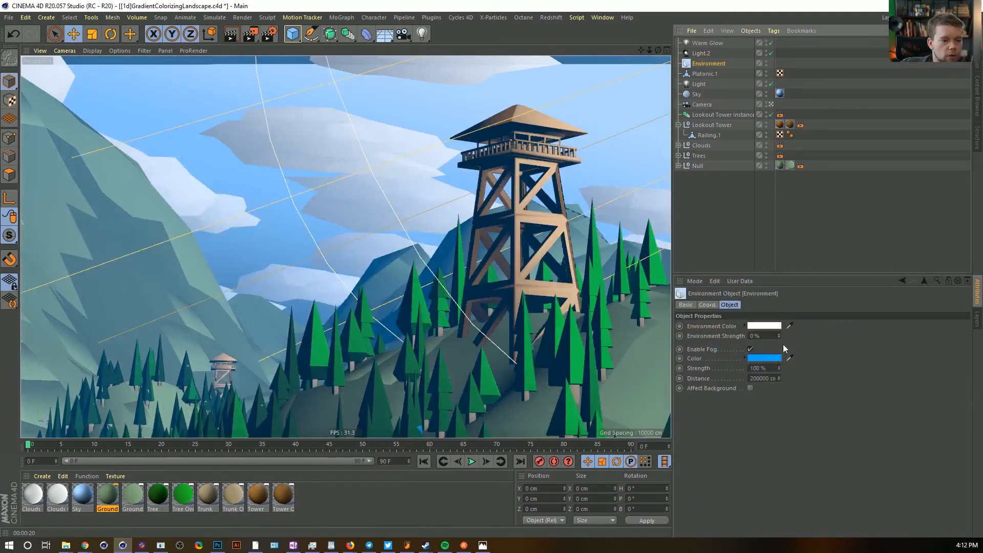
pyautogui.moveTo(754, 379); pyautogui.dragTo(749, 381)
pyautogui.write('1')
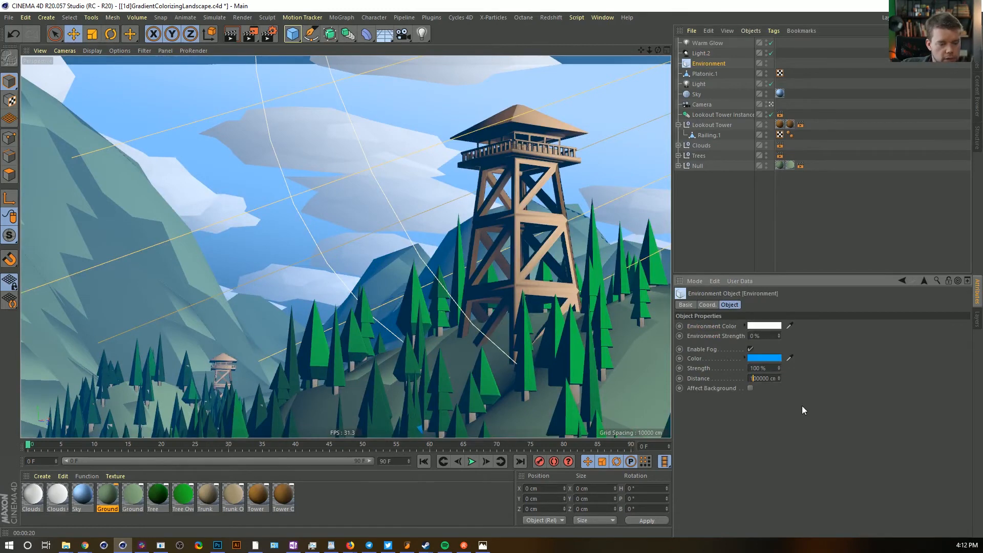
pyautogui.press('Return')
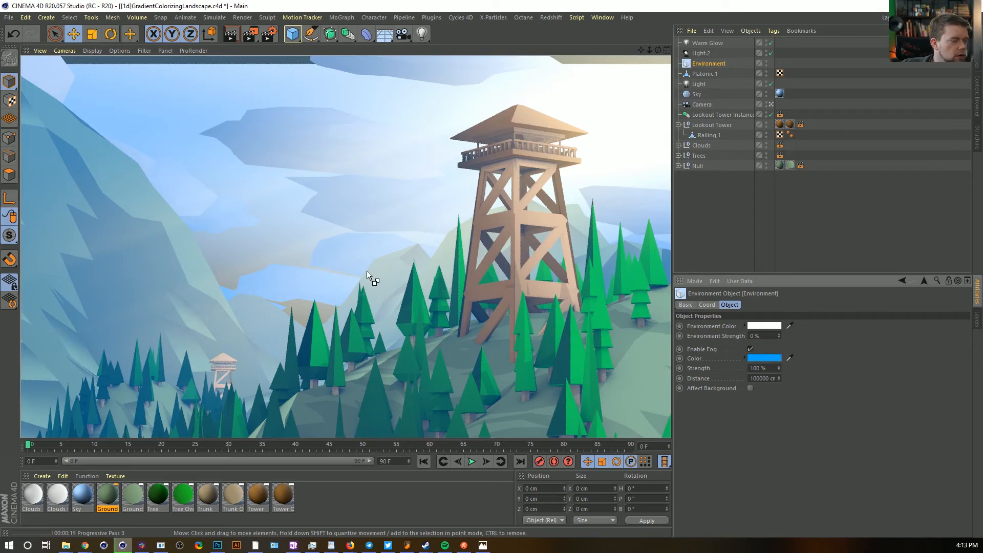
# Try the Matte Object and Compositing Background options on the Clouds' compositing tag
pyautogui.click(779, 146)
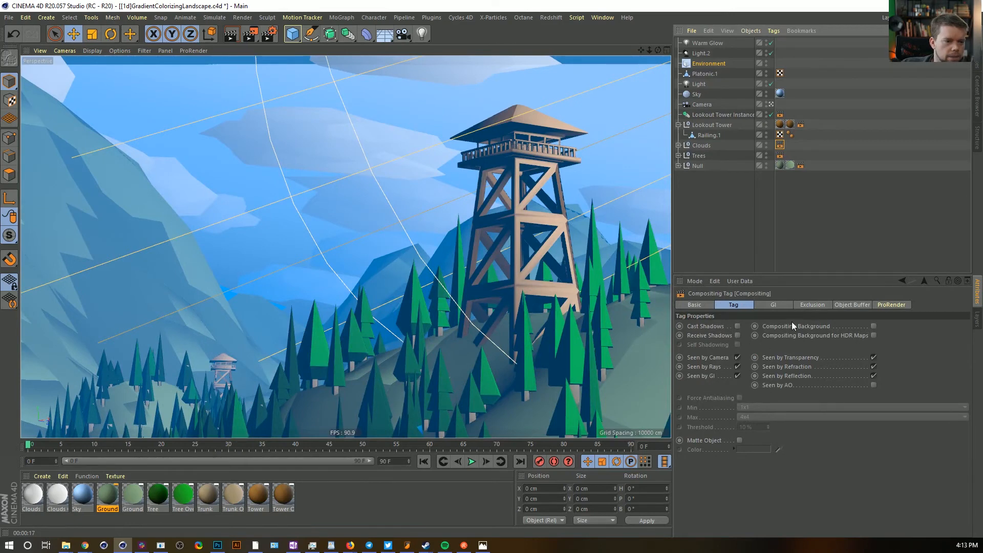
pyautogui.click(740, 440)
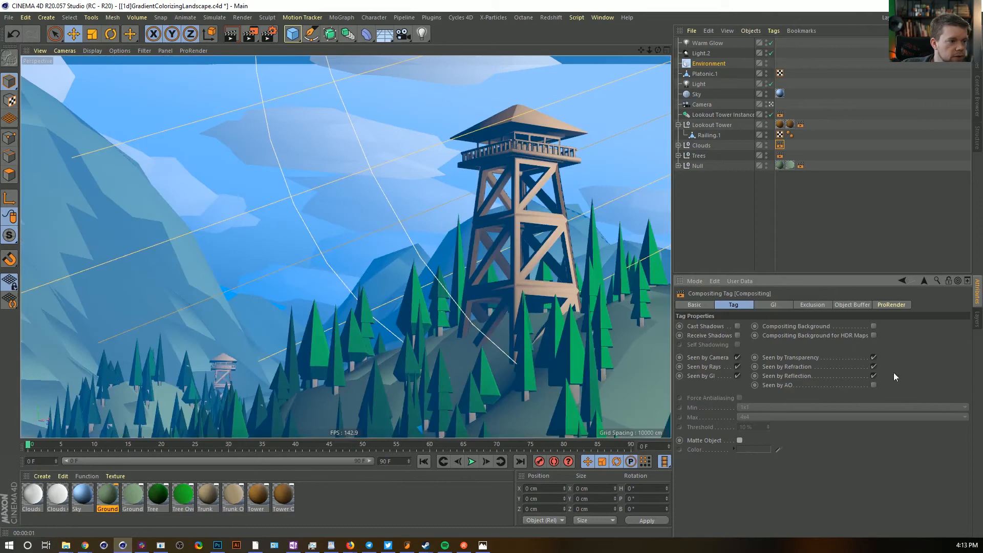
pyautogui.click(874, 327)
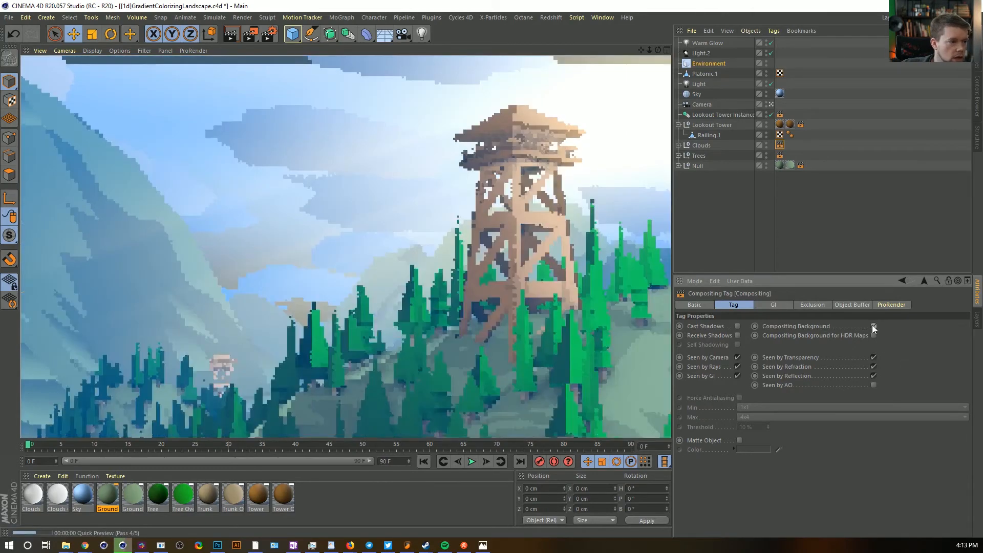
pyautogui.click(872, 326)
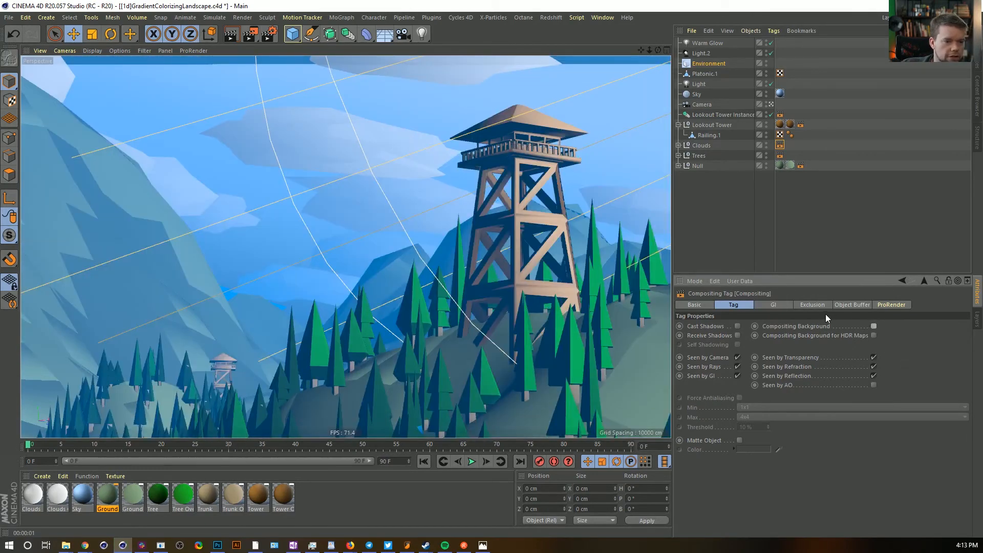
# Add the Environment object to the exclusion list of the Clouds' compositing tag and try its exclusion options
pyautogui.click(814, 305)
pyautogui.moveTo(691, 63); pyautogui.dragTo(760, 426)
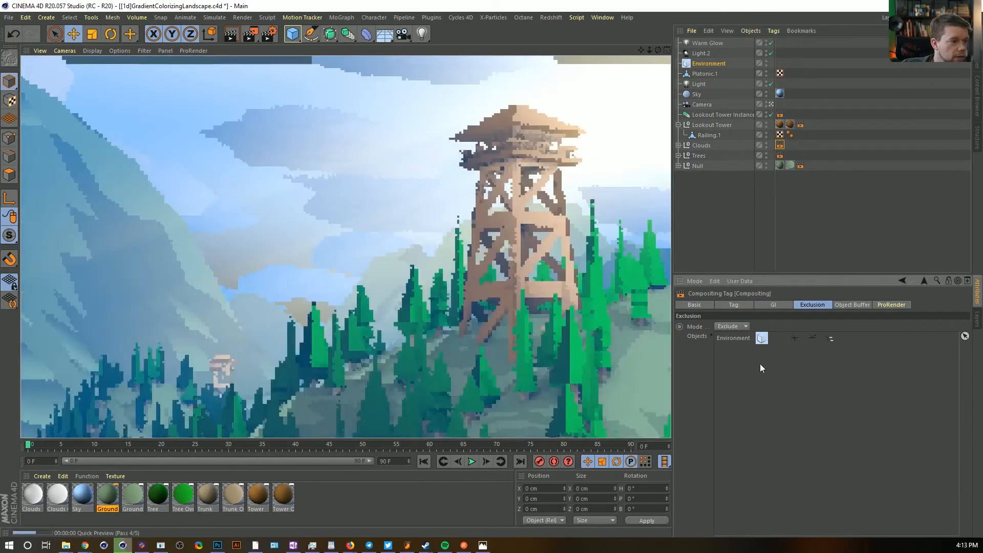
pyautogui.click(795, 338)
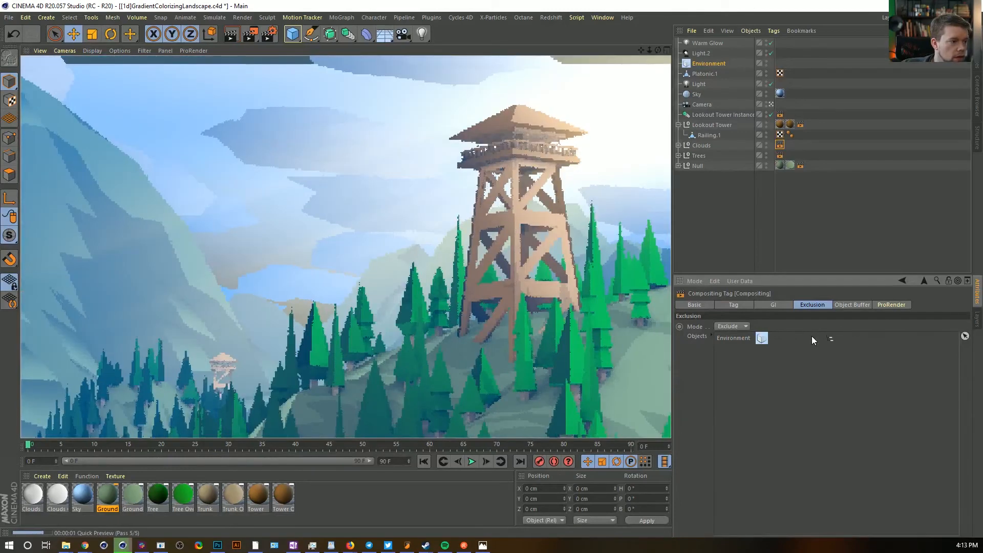
pyautogui.click(812, 337)
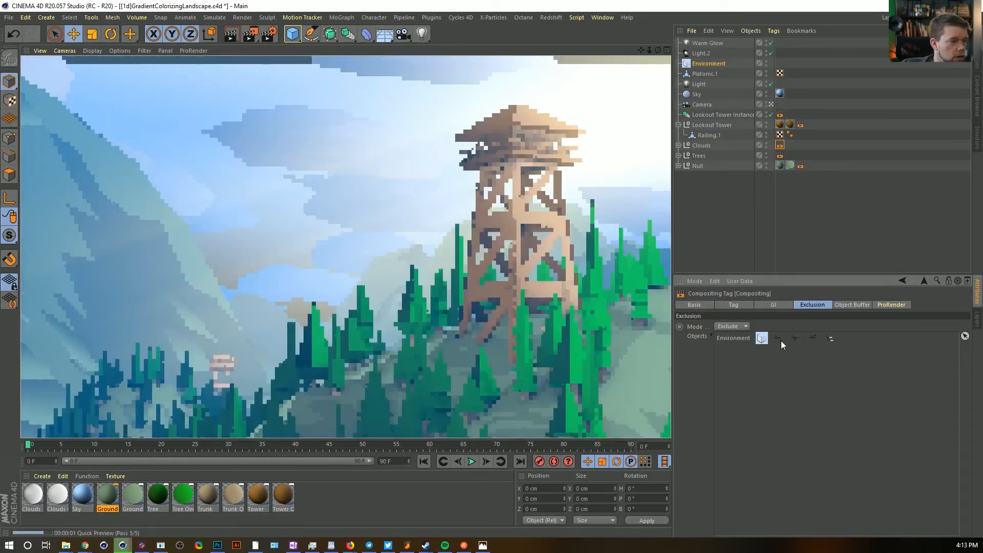
# Delete the Clouds' compositing tag and set the Environment object's fog distance to 150000 cm
pyautogui.click(779, 146)
pyautogui.press('Delete')
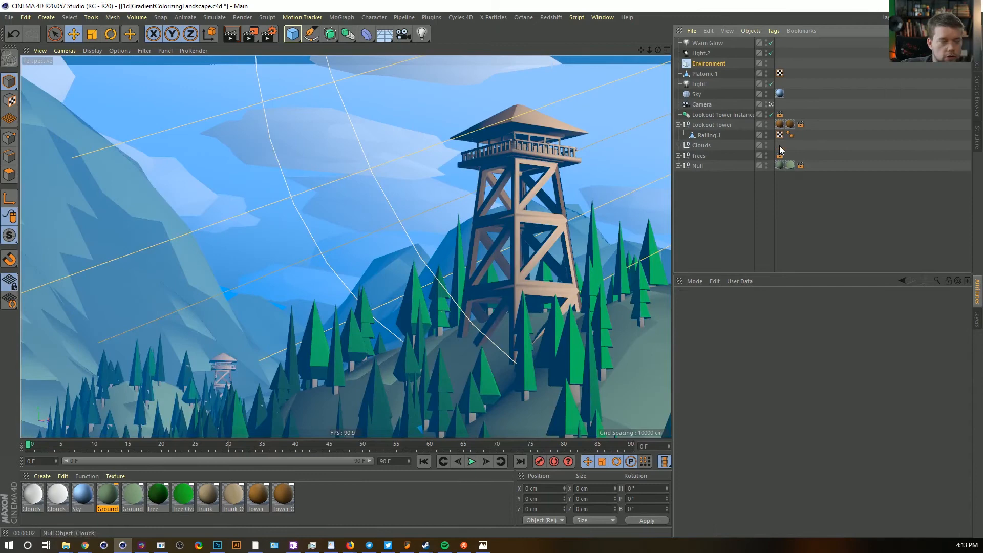
pyautogui.click(710, 64)
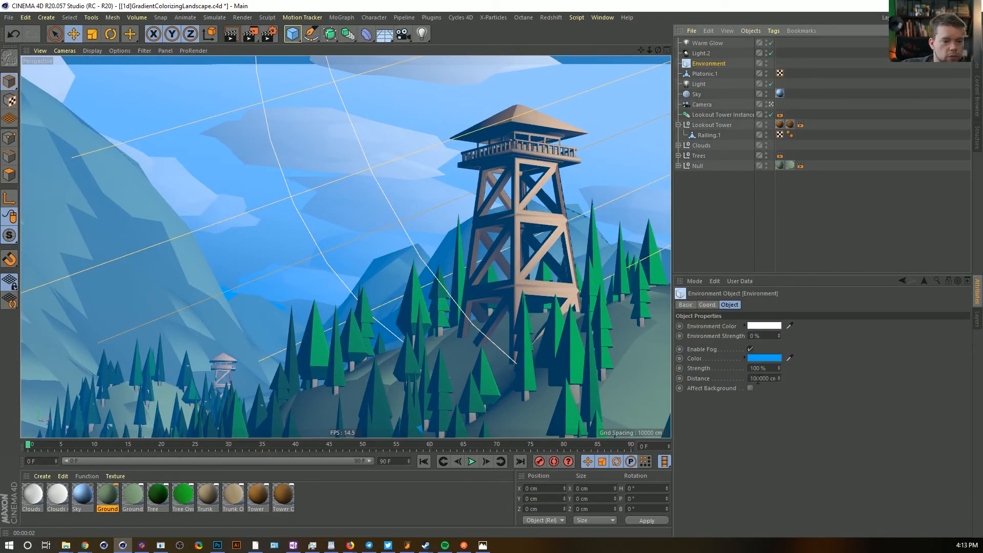
pyautogui.moveTo(757, 379); pyautogui.dragTo(753, 379)
pyautogui.write('5')
pyautogui.press('Return')
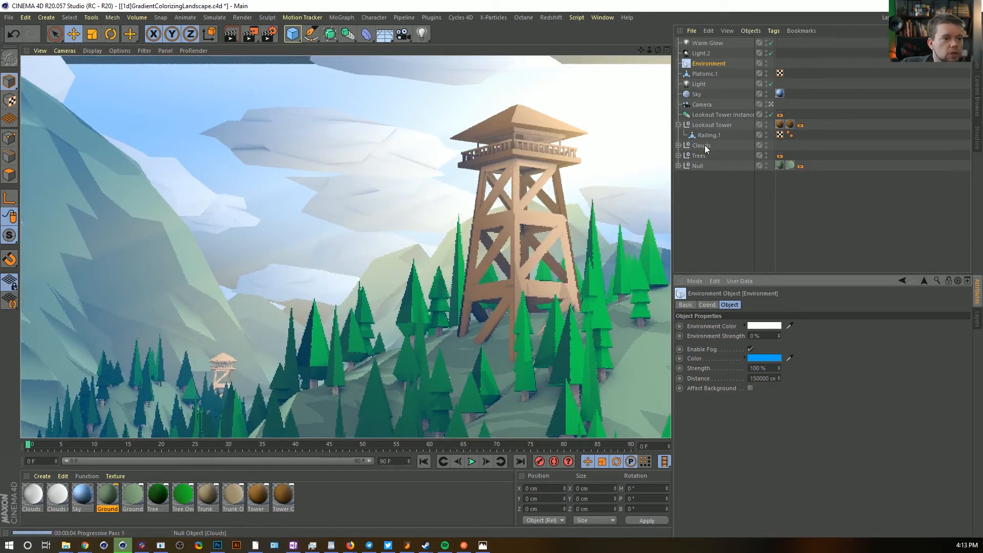
# Undo the deletion of the Clouds' compositing tag and remove the Environment object from its exclusion list
pyautogui.keyDown('ctrl'); pyautogui.moveTo(705, 146); pyautogui.dragTo(705, 146); pyautogui.keyUp('ctrl')
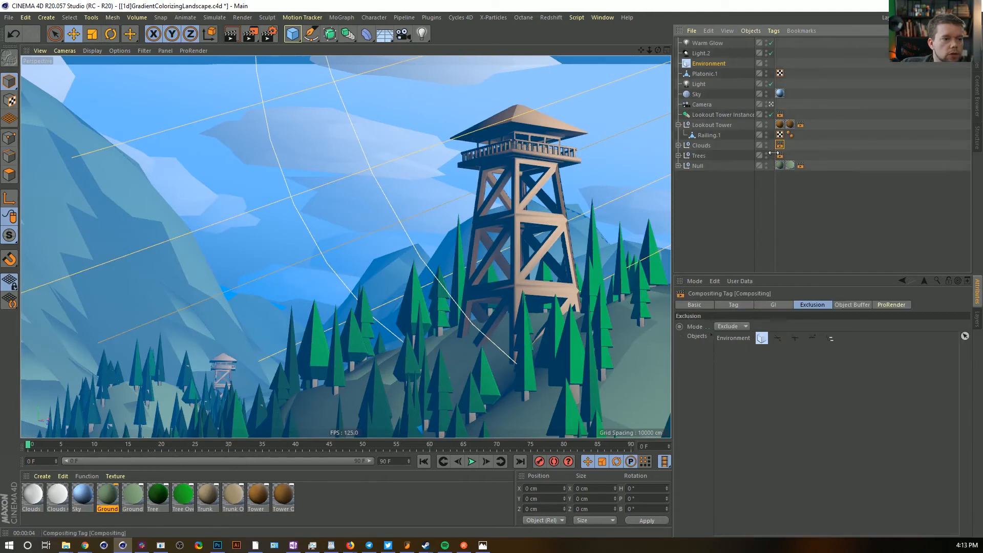
pyautogui.click(730, 340)
pyautogui.press('Delete')
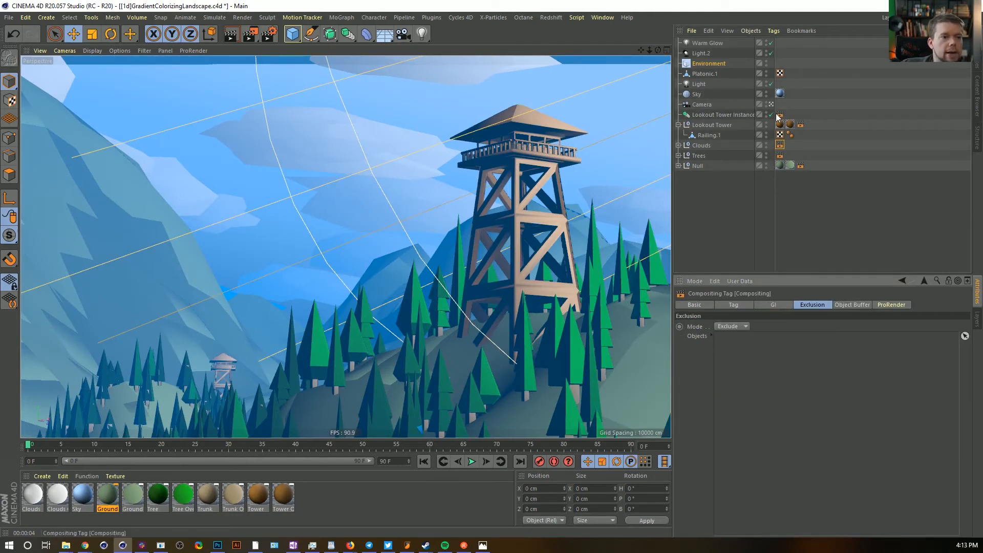
# Set the Environment object's fog distance to 150000 cm and render the view
pyautogui.click(704, 63)
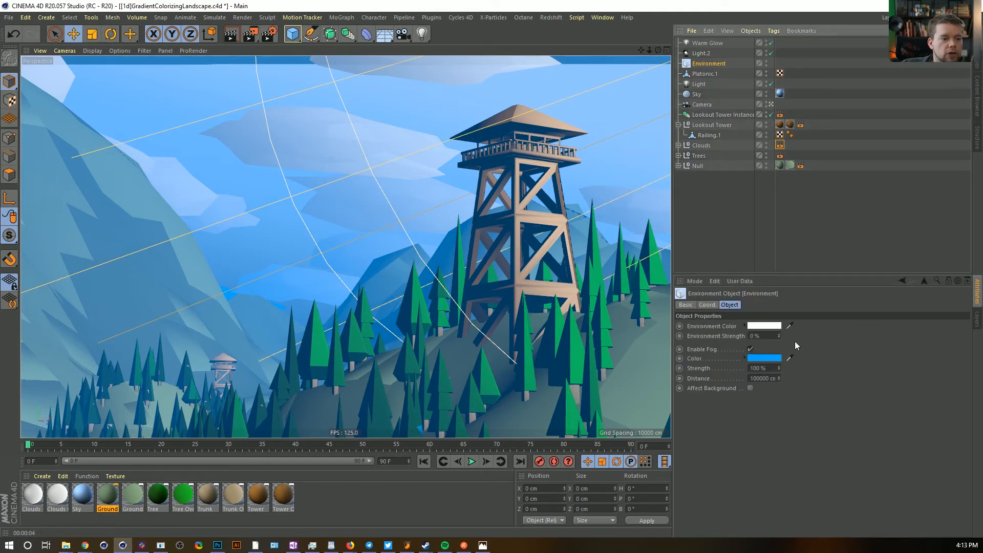
pyautogui.click(756, 378)
pyautogui.hotkey('ctrl', 'r')
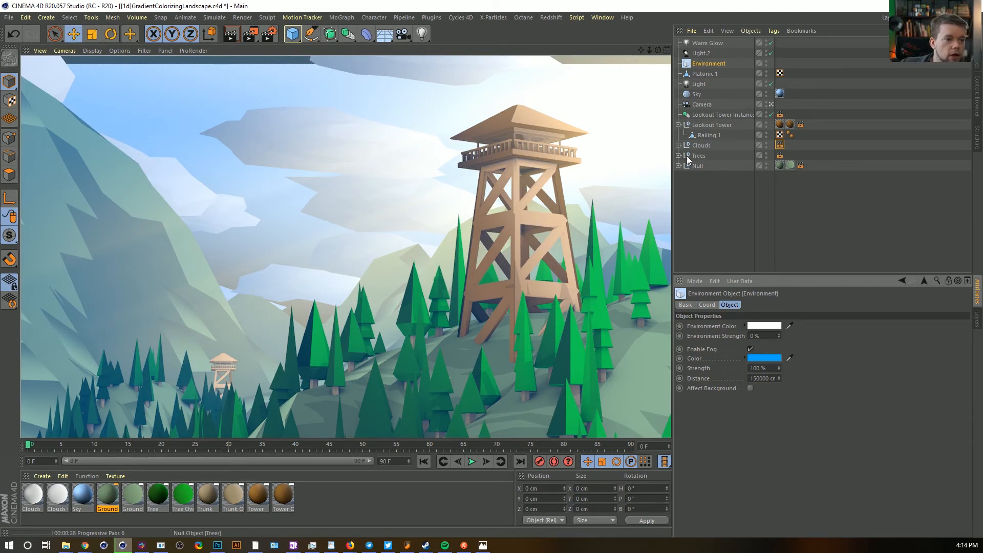
# Save the scene as a new version named [1e]GradientColorizingLandscape.c4d
pyautogui.hotkey('ctrl', 'shift', 's')
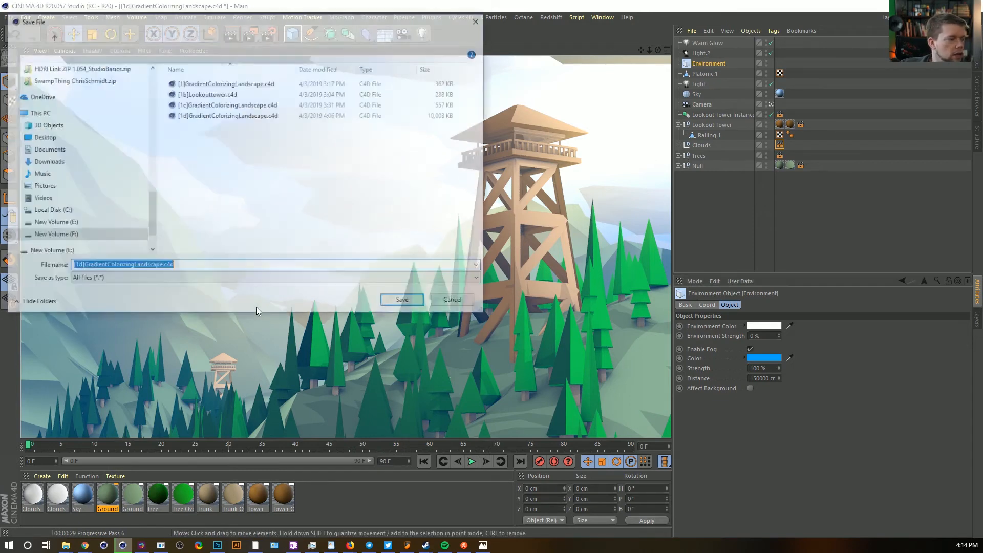
pyautogui.click(77, 266)
pyautogui.press('BackSpace')
pyautogui.write('d')
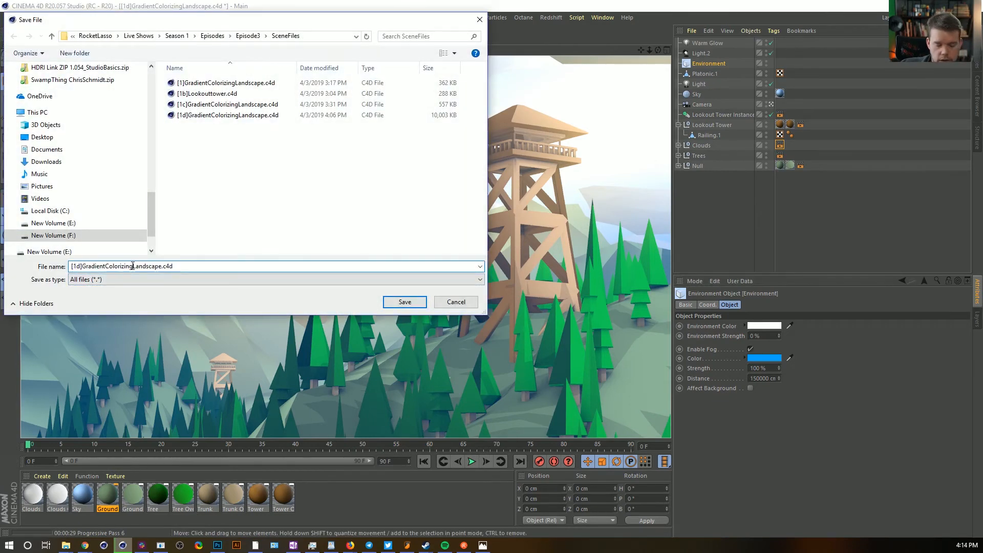
pyautogui.press('BackSpace')
pyautogui.write('e')
pyautogui.press('Return')
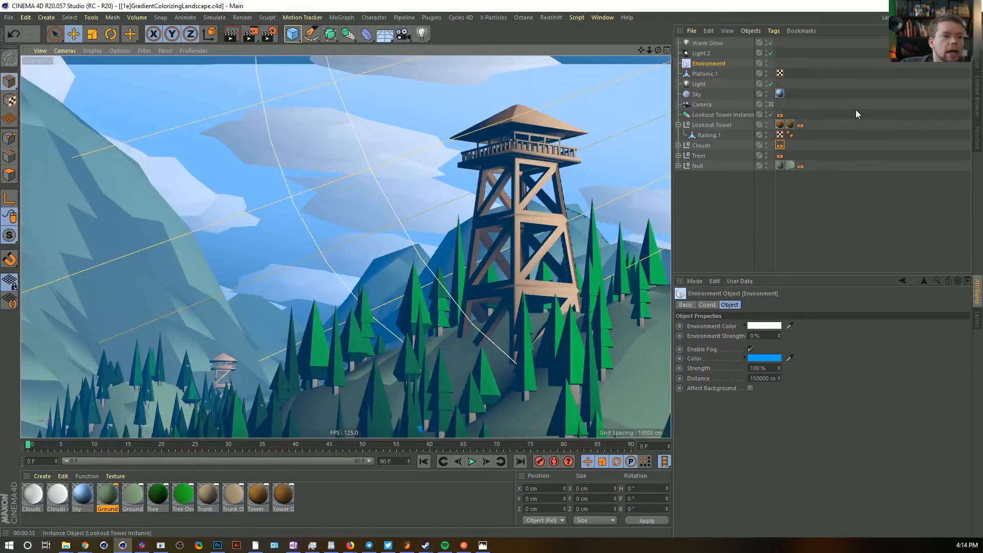
# Rename the Null group as Ground and the Railing.1 object inside Lookout Tower as Tower
pyautogui.click(678, 166)
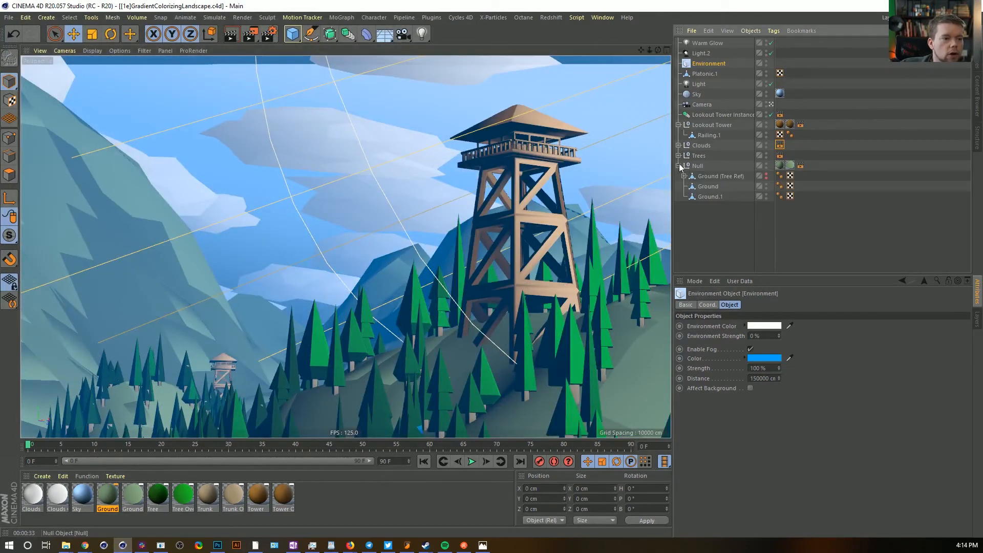
pyautogui.doubleClick(696, 166)
pyautogui.press('Return')
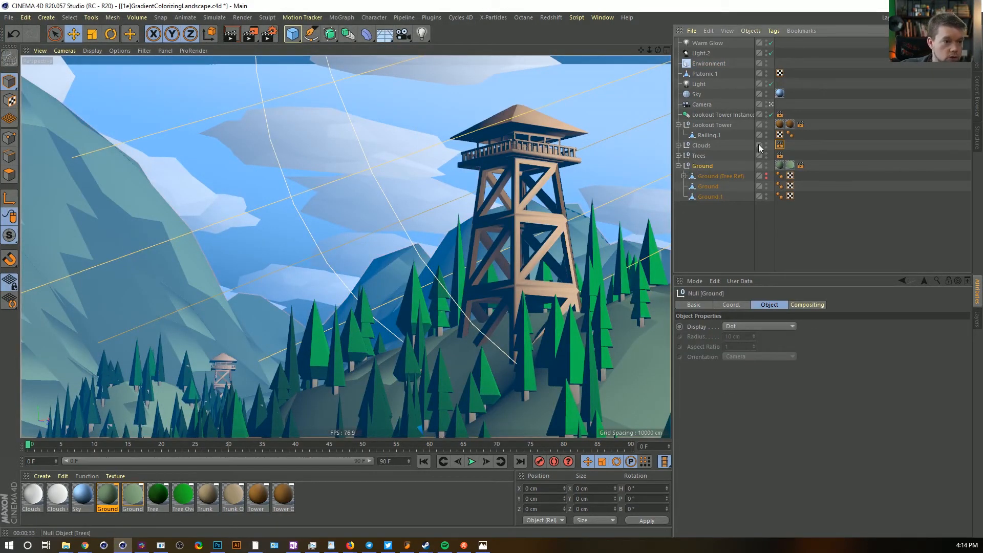
pyautogui.click(714, 135)
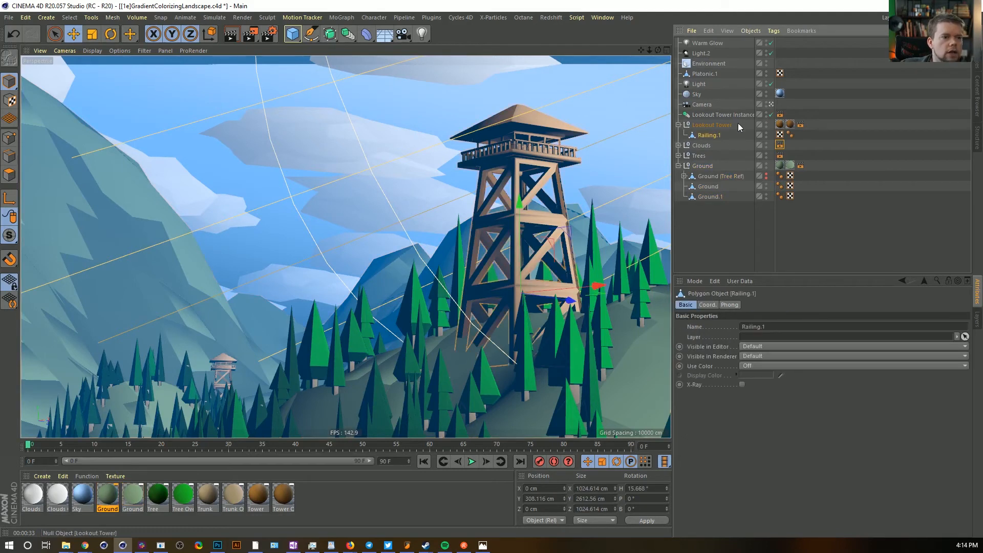
pyautogui.doubleClick(709, 135)
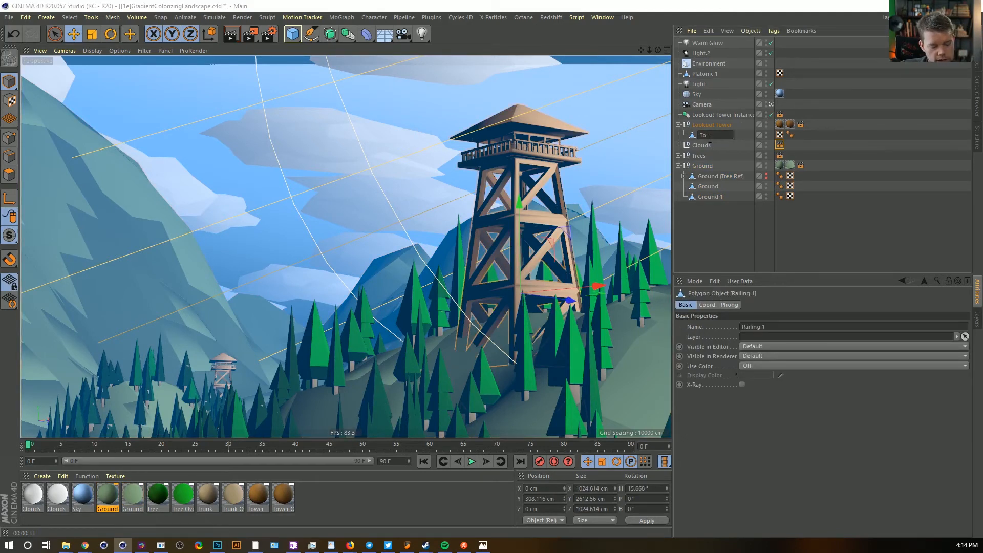
pyautogui.write('Tower')
pyautogui.press('Return')
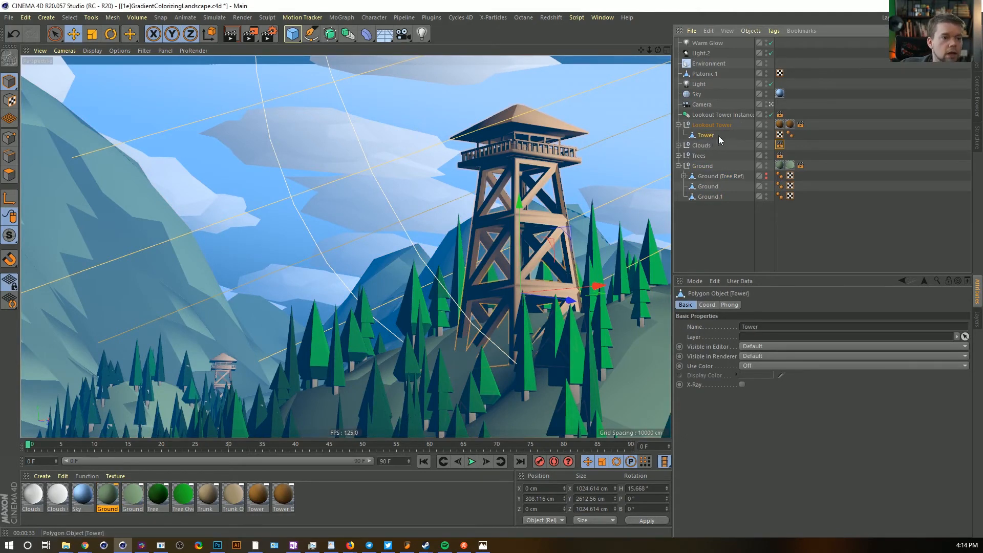
# Switch to the UV editing layout and activate polygon mode with Live Selection for the Tower
pyautogui.click(937, 18)
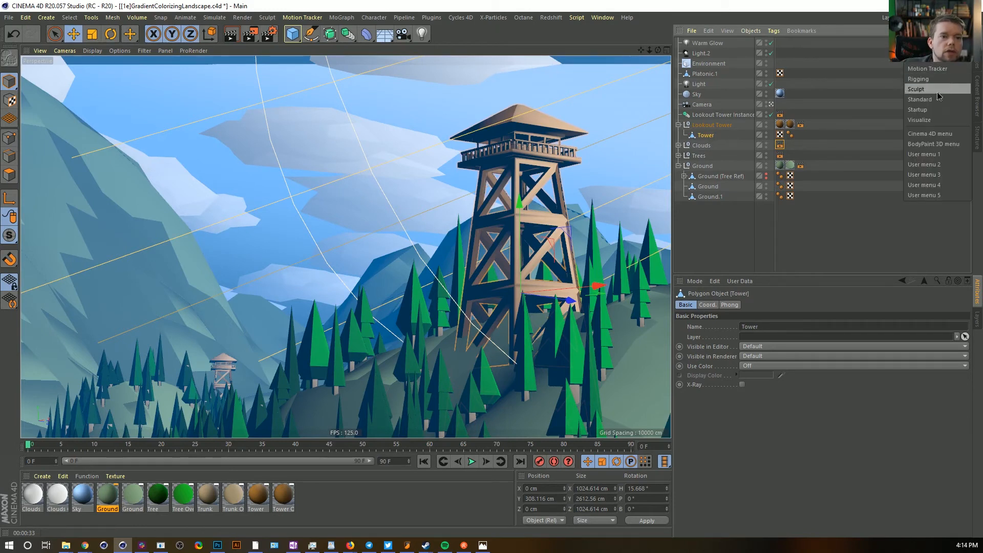
pyautogui.click(925, 48)
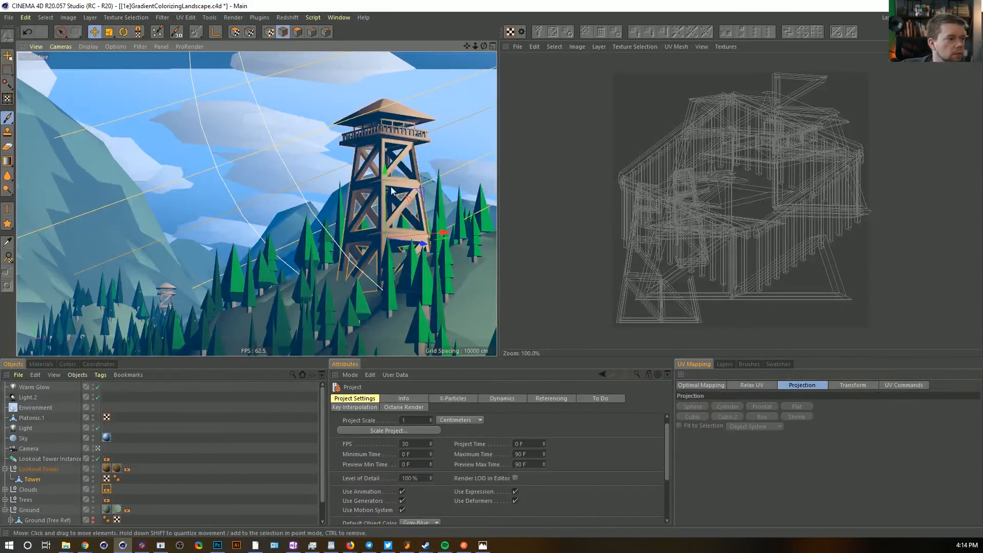
pyautogui.click(297, 32)
pyautogui.click(60, 32)
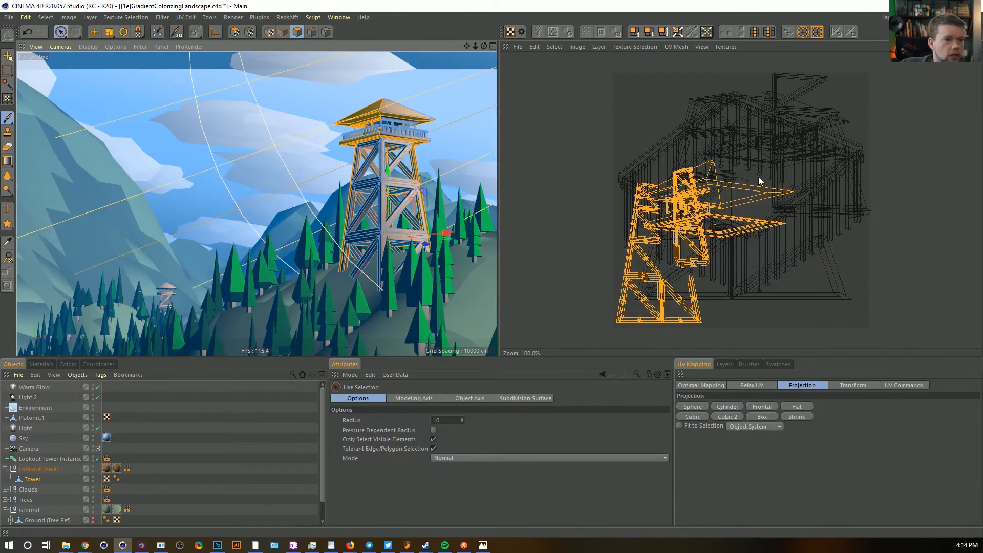
# Select the polygons of the tower's right-hand side in the top view by outlining them with Polygon Selection
pyautogui.middleClick(457, 185)
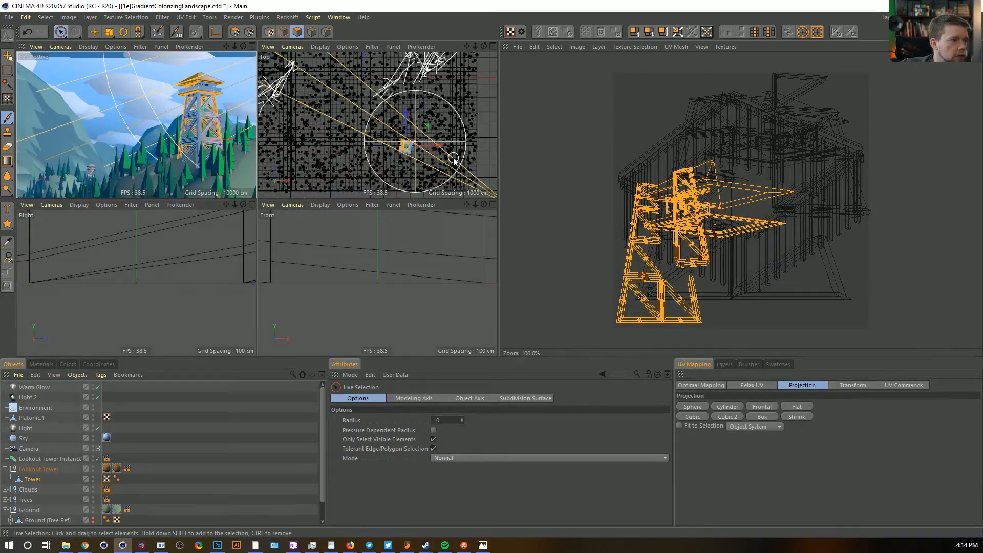
pyautogui.middleClick(456, 162)
pyautogui.scroll(6, 372, 230)
pyautogui.keyDown('alt'); pyautogui.moveTo(372, 230); pyautogui.dragTo(297, 241, button='middle'); pyautogui.keyUp('alt')
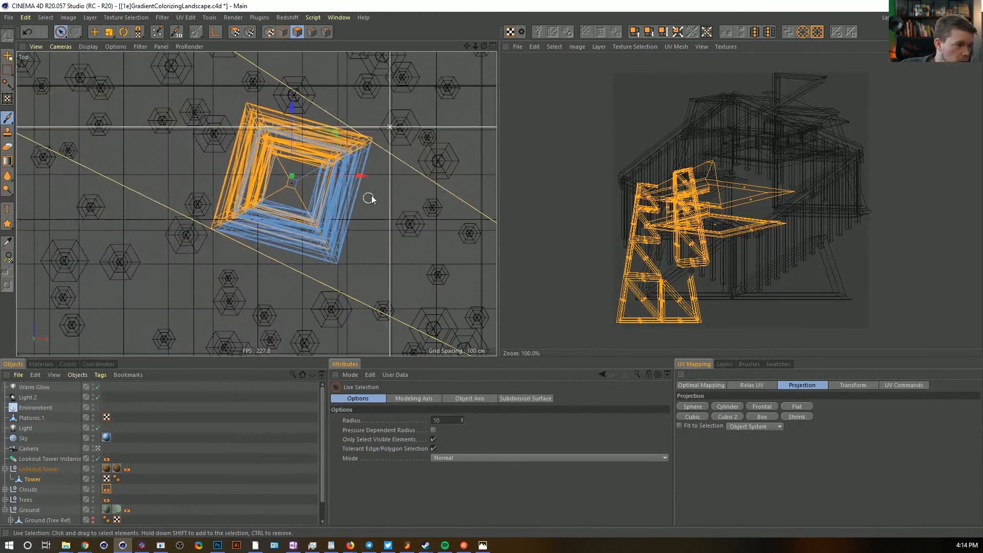
pyautogui.scroll(3, 384, 153)
pyautogui.click(61, 32)
pyautogui.click(94, 43)
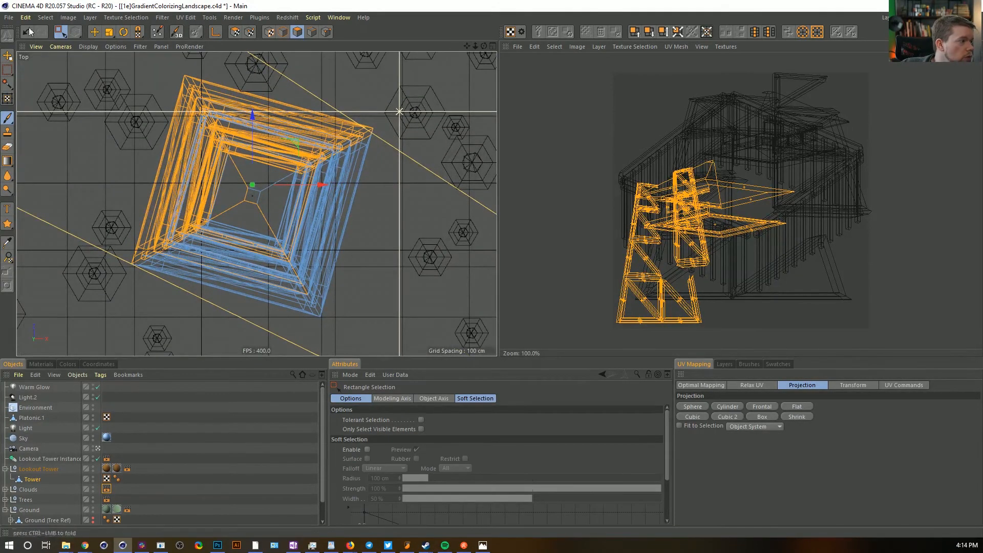
pyautogui.moveTo(61, 34); pyautogui.dragTo(93, 71)
pyautogui.click(378, 123)
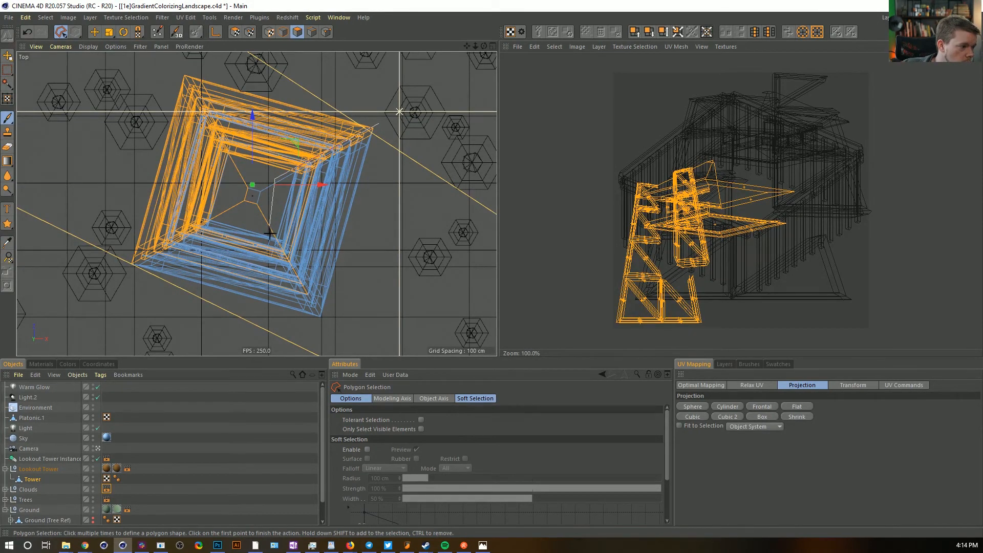
pyautogui.click(330, 339)
pyautogui.click(352, 313)
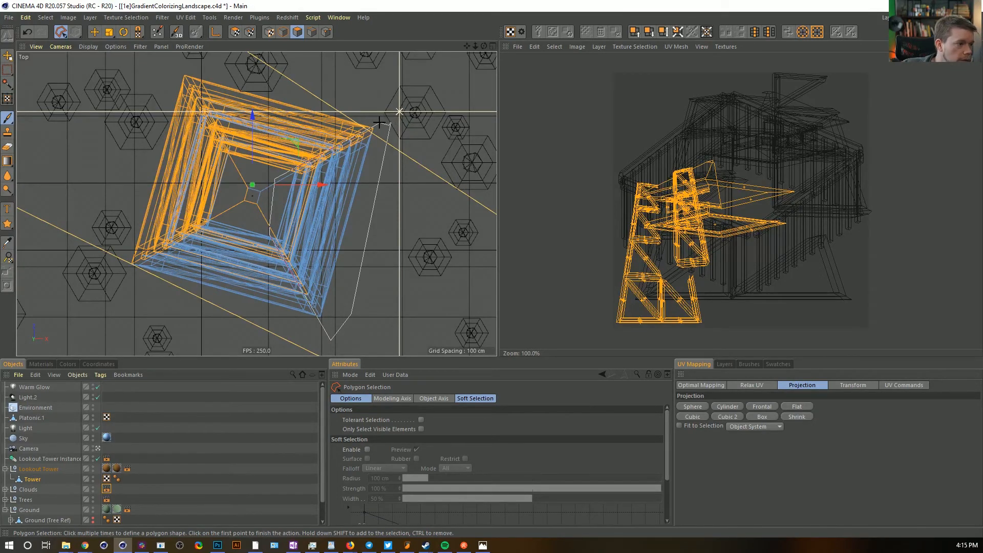
pyautogui.click(379, 122)
pyautogui.press('F5')
pyautogui.press('F1')
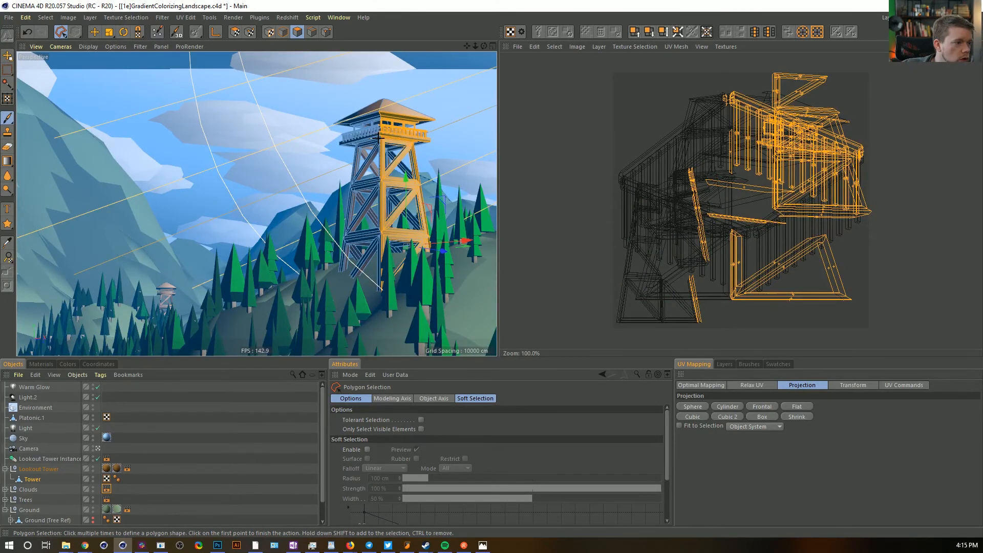
# Subtract the roof, cabin and railing polygons from the tower selection with a Polygon Selection outline in the perspective view
pyautogui.click(457, 138)
pyautogui.click(437, 87)
pyautogui.click(353, 85)
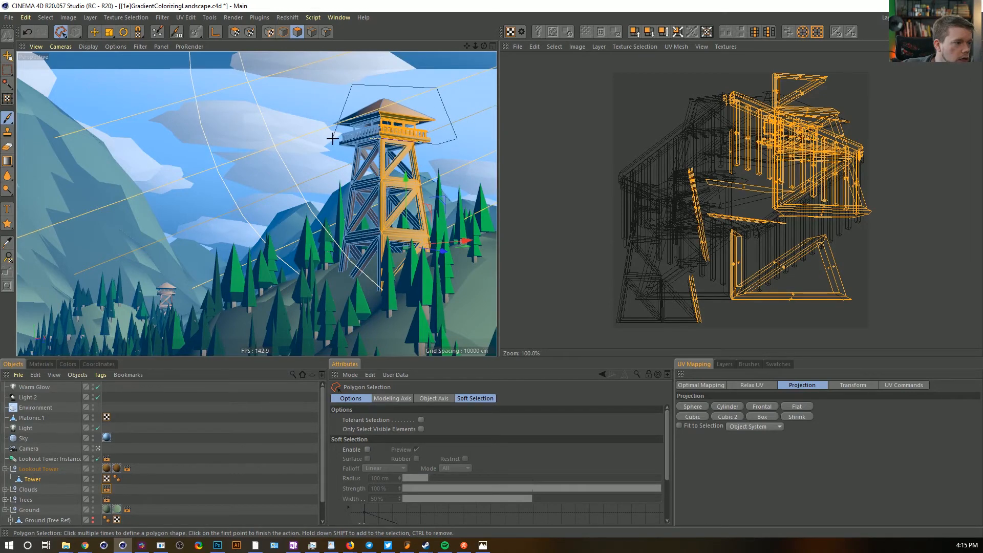
pyautogui.keyDown('ctrl'); pyautogui.click(369, 138); pyautogui.keyUp('ctrl')
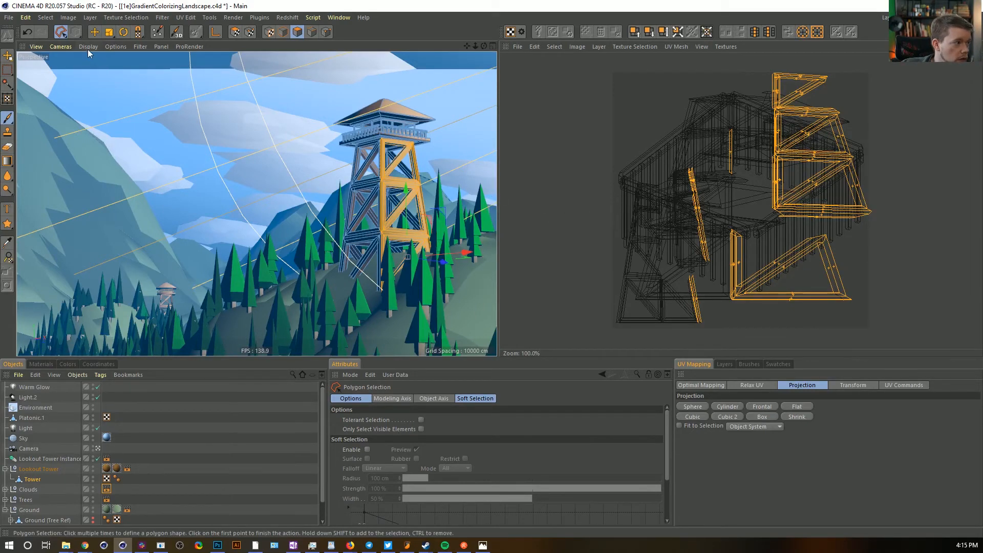
# Examine the selected legs and braces up close with Live Selection, try deselecting stray faces, and restore the camera view
pyautogui.moveTo(65, 34); pyautogui.dragTo(85, 52)
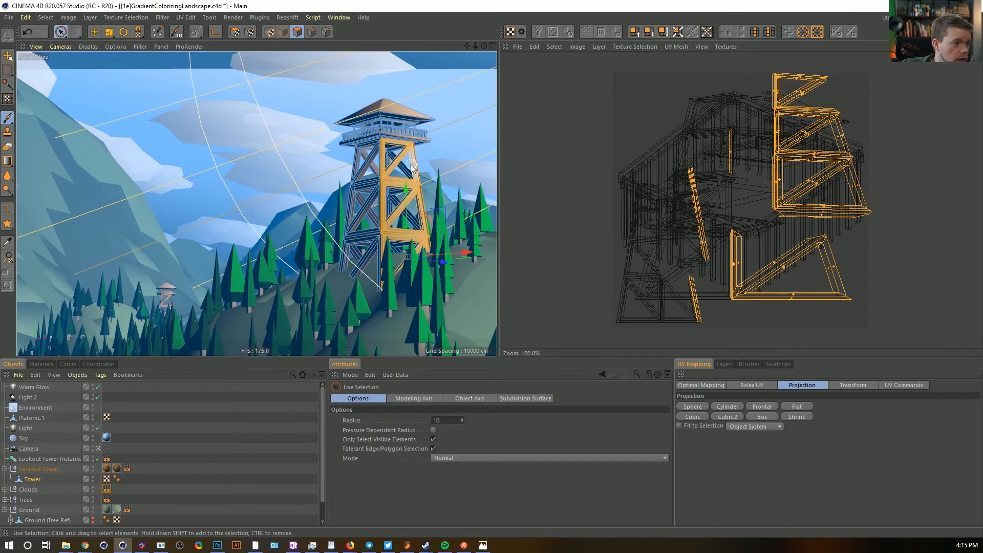
pyautogui.scroll(8, 405, 169)
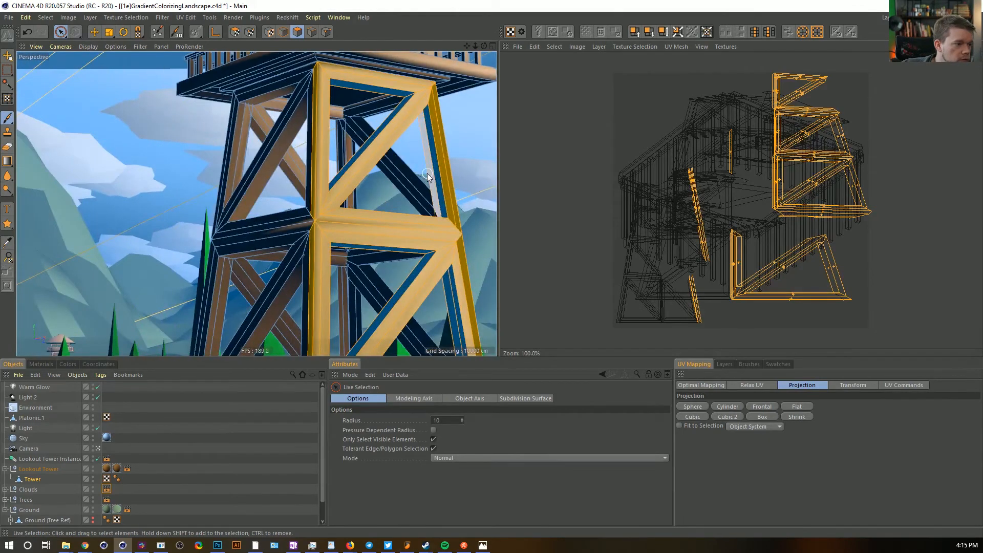
pyautogui.keyDown('ctrl'); pyautogui.moveTo(413, 258); pyautogui.dragTo(423, 260); pyautogui.keyUp('ctrl')
pyautogui.keyDown('ctrl'); pyautogui.click(450, 305); pyautogui.keyUp('ctrl')
pyautogui.keyDown('alt'); pyautogui.moveTo(452, 306); pyautogui.dragTo(403, 237, button='middle'); pyautogui.keyUp('alt')
pyautogui.keyDown('alt'); pyautogui.moveTo(403, 240); pyautogui.dragTo(377, 90); pyautogui.keyUp('alt')
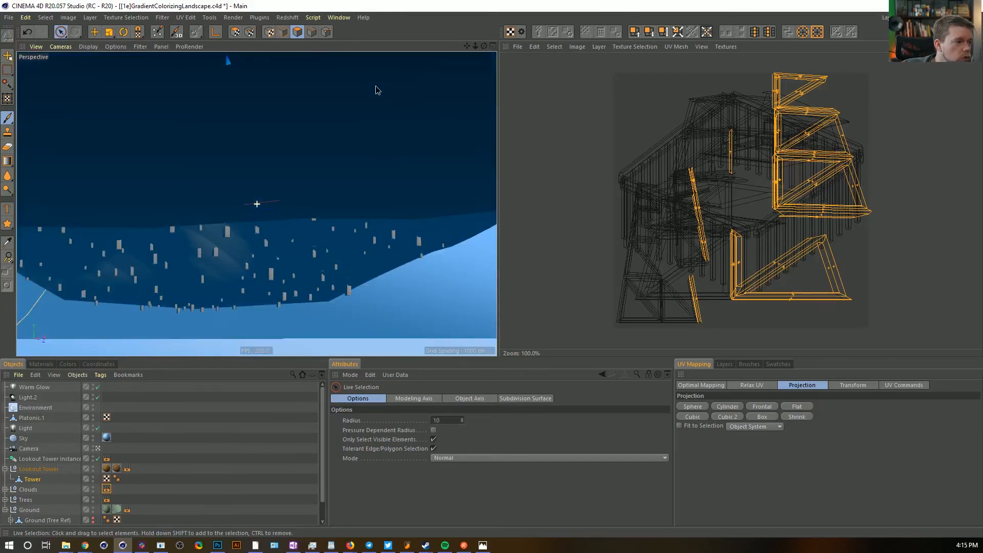
pyautogui.hotkey('ctrl', 'shift', 'z')
pyautogui.keyDown('alt'); pyautogui.moveTo(454, 256); pyautogui.dragTo(416, 62); pyautogui.keyUp('alt')
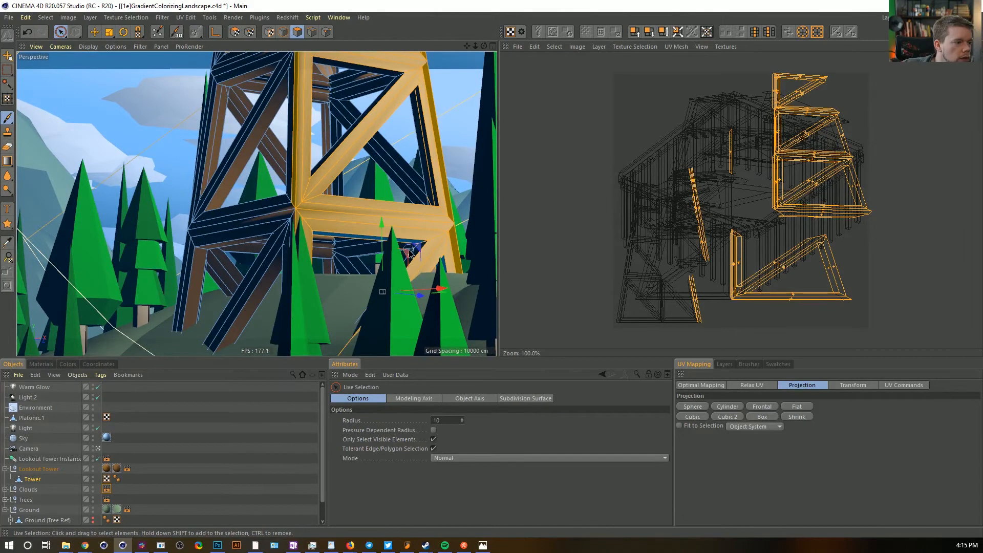
pyautogui.hotkey('ctrl', 'shift', 'z')
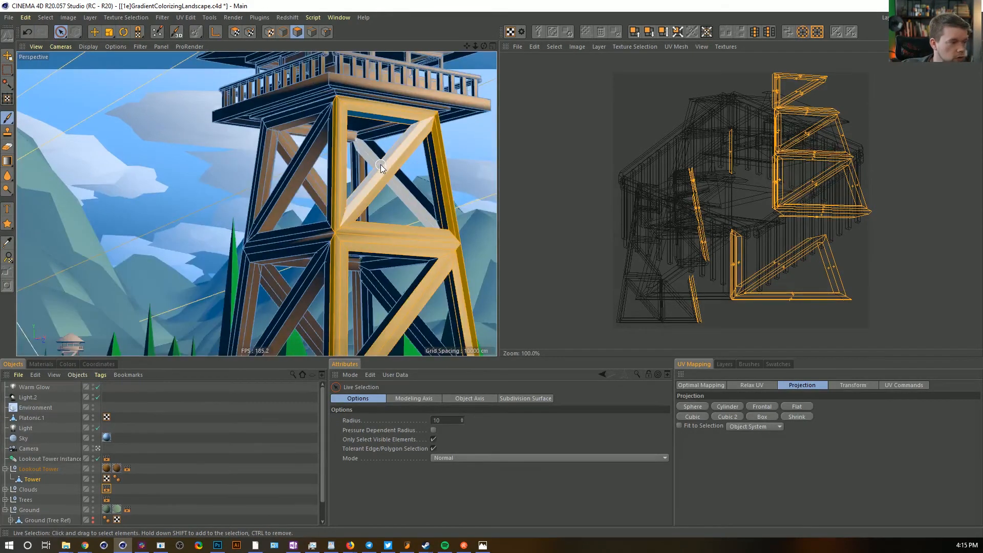
pyautogui.hotkey('ctrl', 'shift', 'z')
pyautogui.hotkey('ctrl', 'shift', 'z')
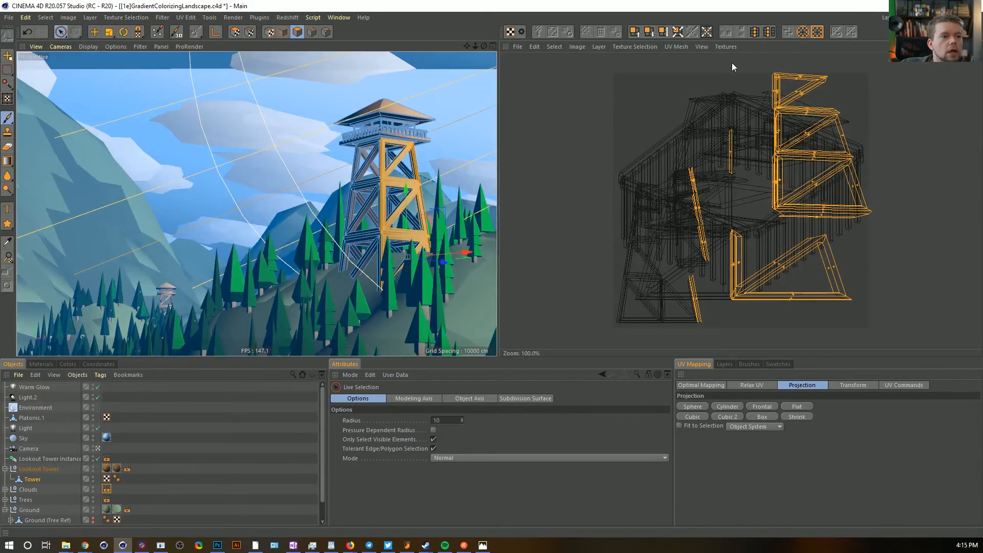
# Apply a Frontal UV projection to the selected tower side and move its UVs slightly up and to the right
pyautogui.click(767, 407)
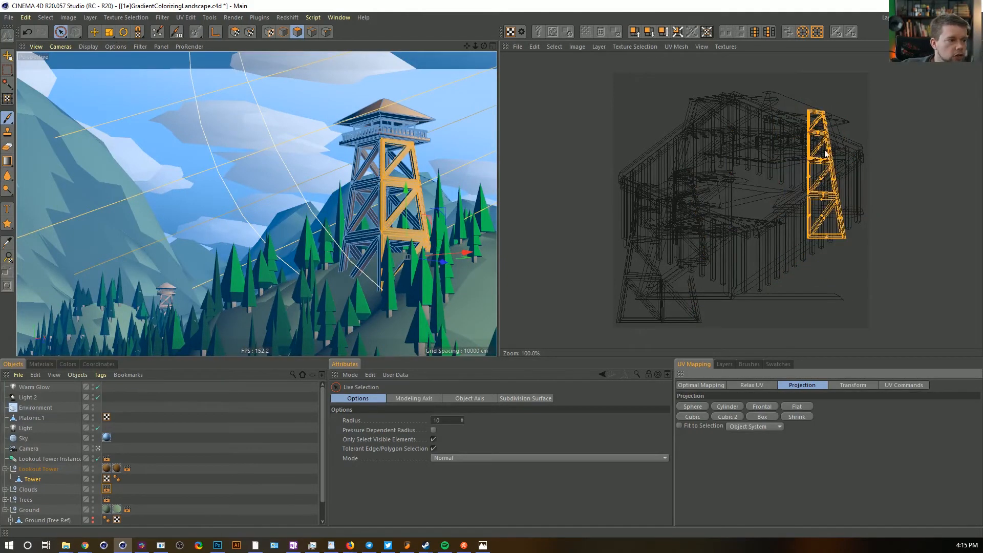
pyautogui.press('e')
pyautogui.click(828, 164)
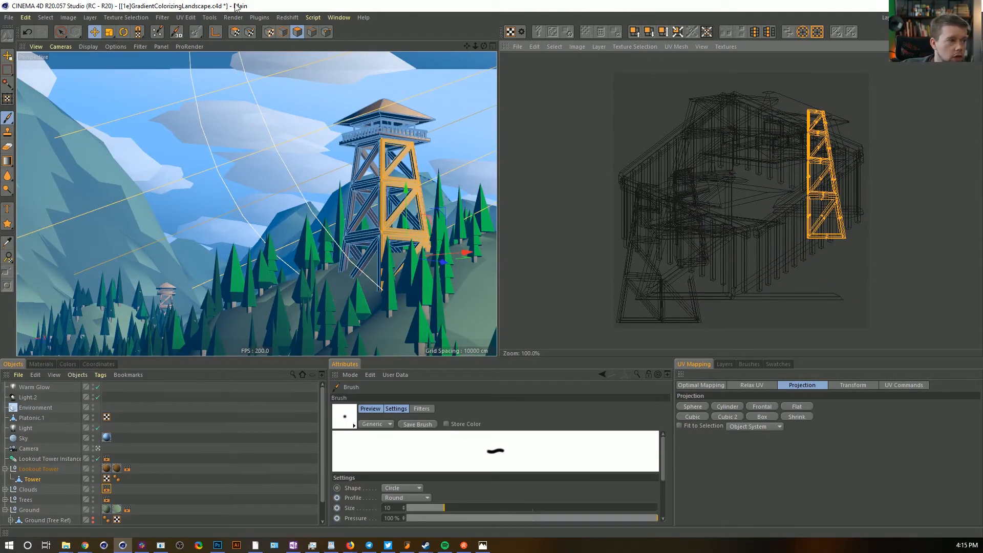
pyautogui.press('e')
pyautogui.moveTo(826, 165); pyautogui.dragTo(834, 150)
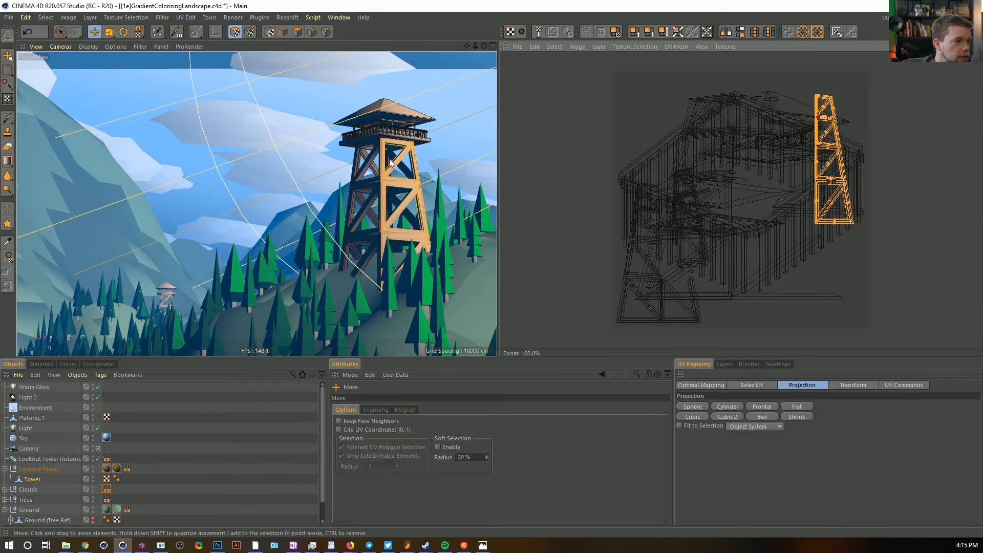
# Clear the UV polygon selection and render the perspective view to check the tower's shading
pyautogui.click(534, 128)
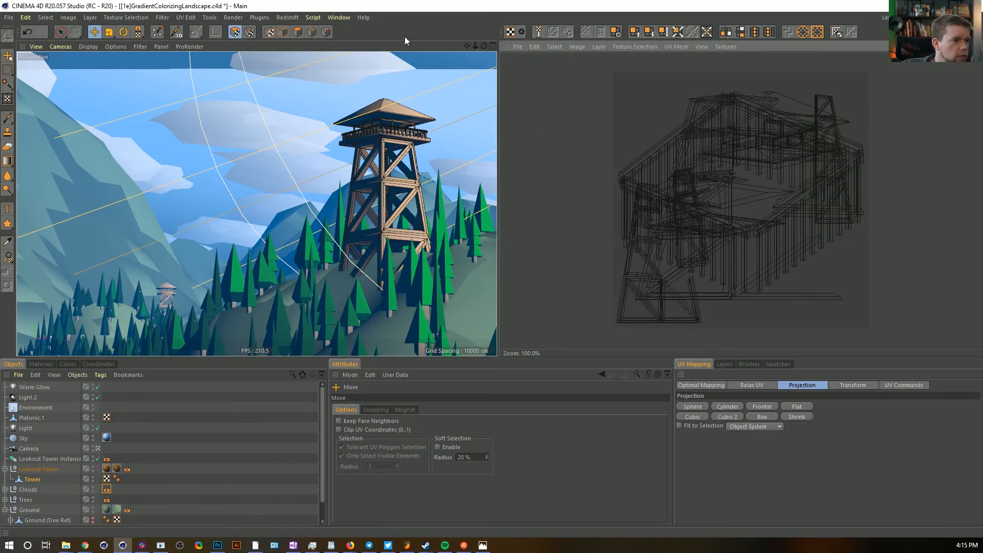
pyautogui.hotkey('ctrl', 'r')
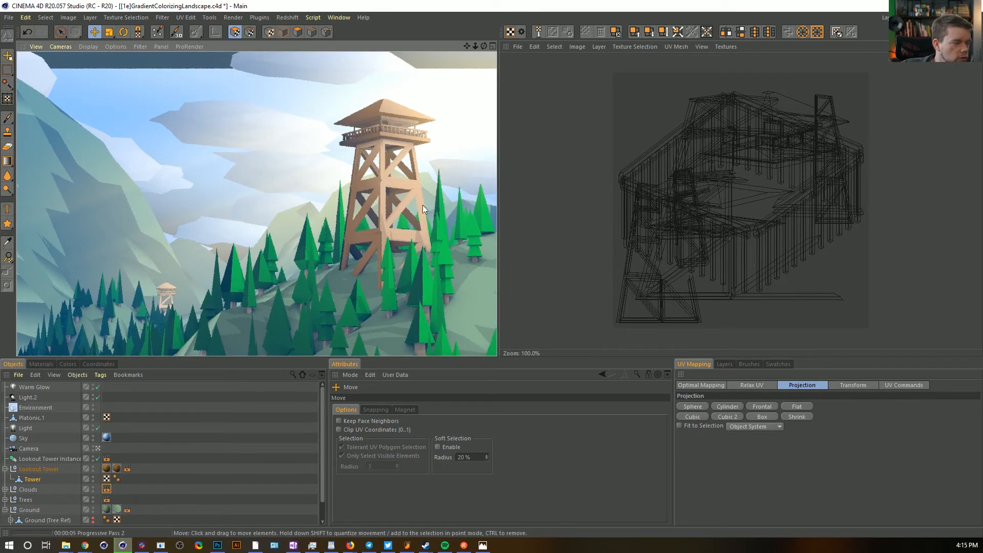
# Select the polygons along the tower's lower edge in the top view with a Polygon Selection outline and return to perspective
pyautogui.middleClick(421, 149)
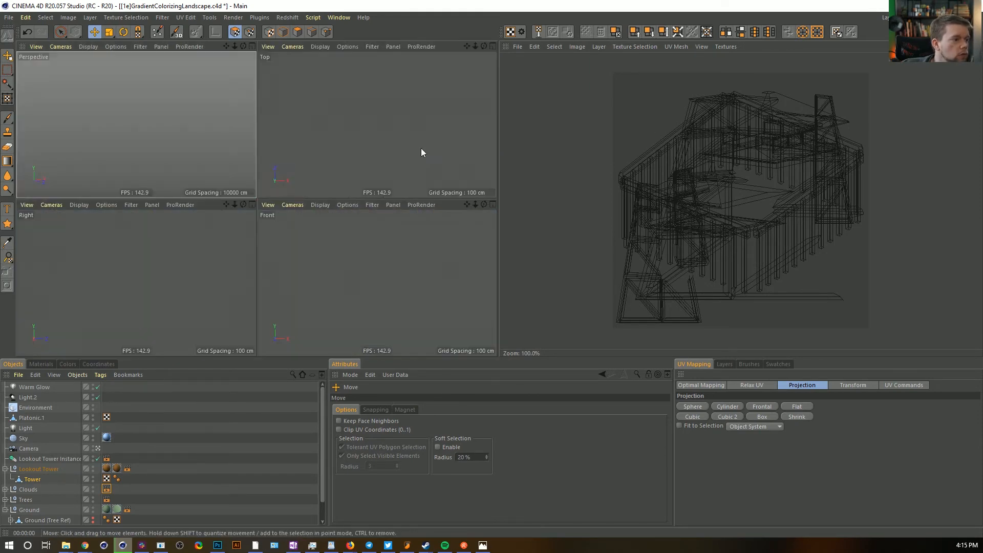
pyautogui.middleClick(421, 152)
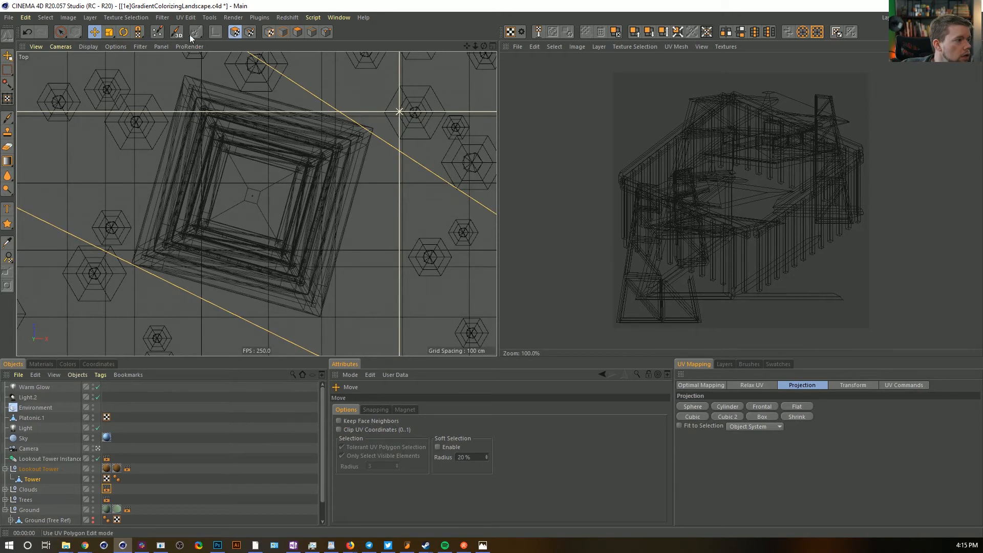
pyautogui.click(297, 32)
pyautogui.moveTo(61, 32); pyautogui.dragTo(106, 68)
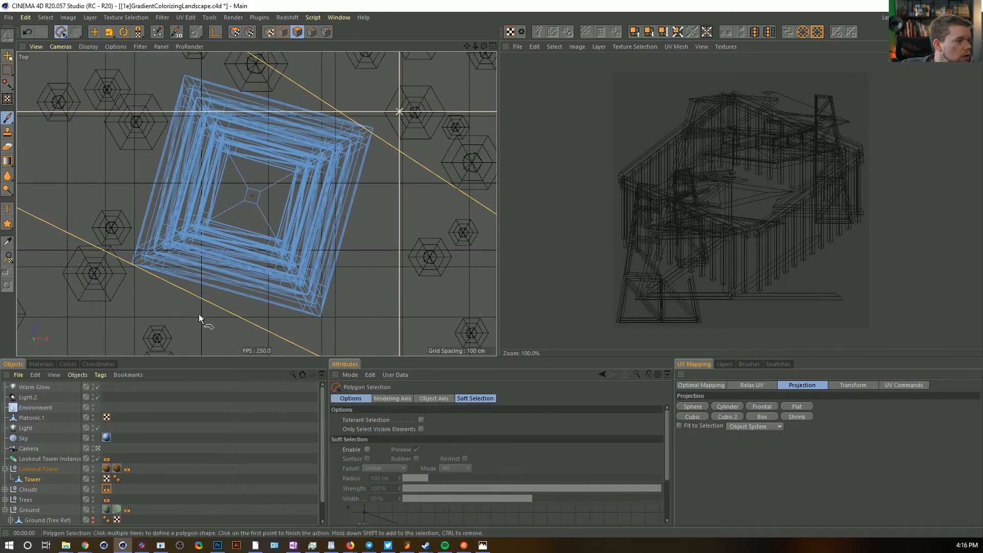
pyautogui.click(122, 263)
pyautogui.click(220, 213)
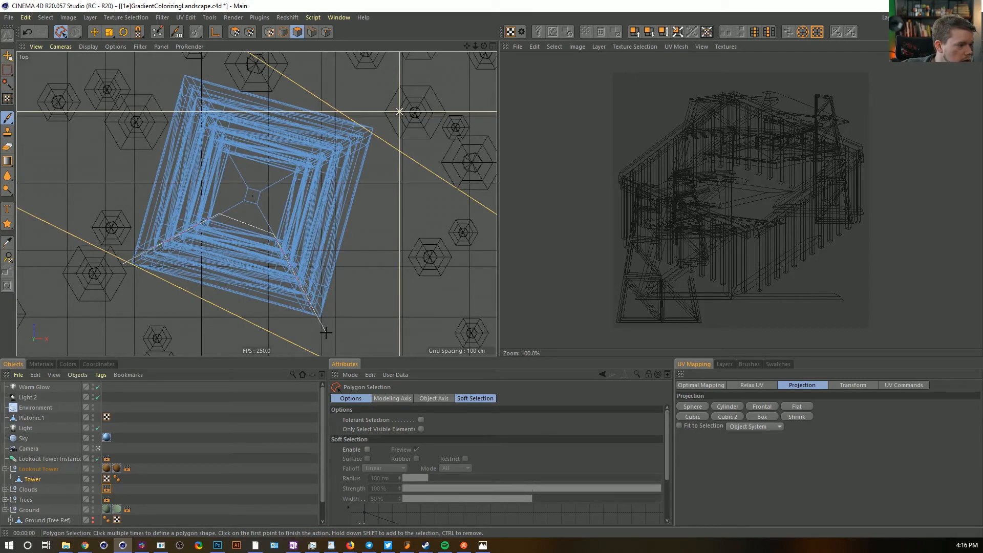
pyautogui.click(122, 263)
pyautogui.middleClick(268, 200)
pyautogui.middleClick(215, 167)
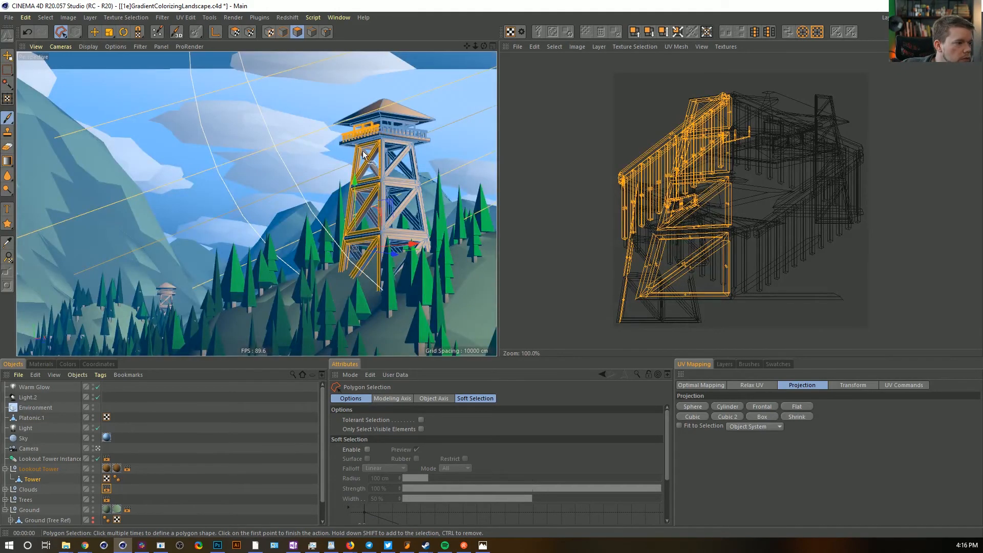
# Select one side of the tower in the top view with a triangular Polygon Selection outline from its centre, and return to perspective
pyautogui.middleClick(399, 215)
pyautogui.middleClick(379, 197)
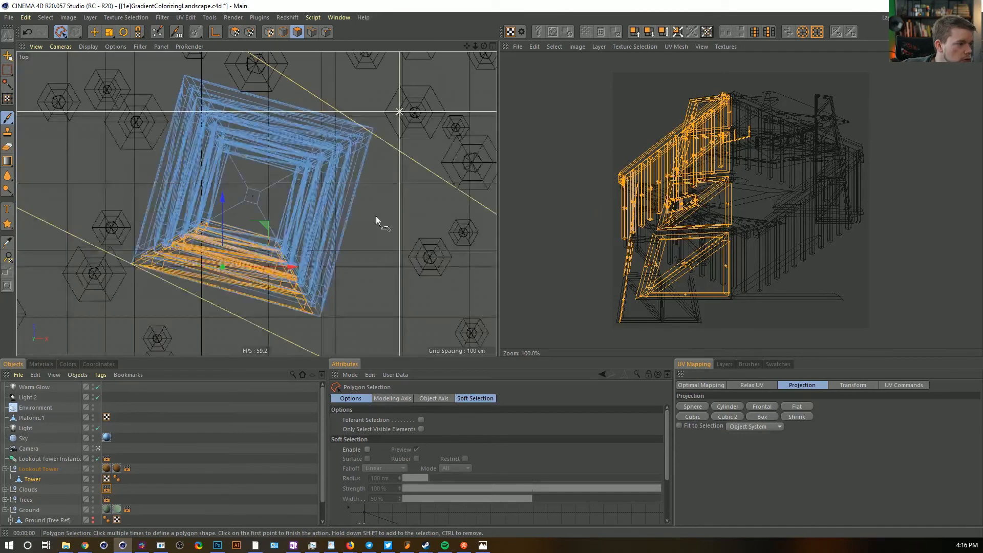
pyautogui.click(323, 316)
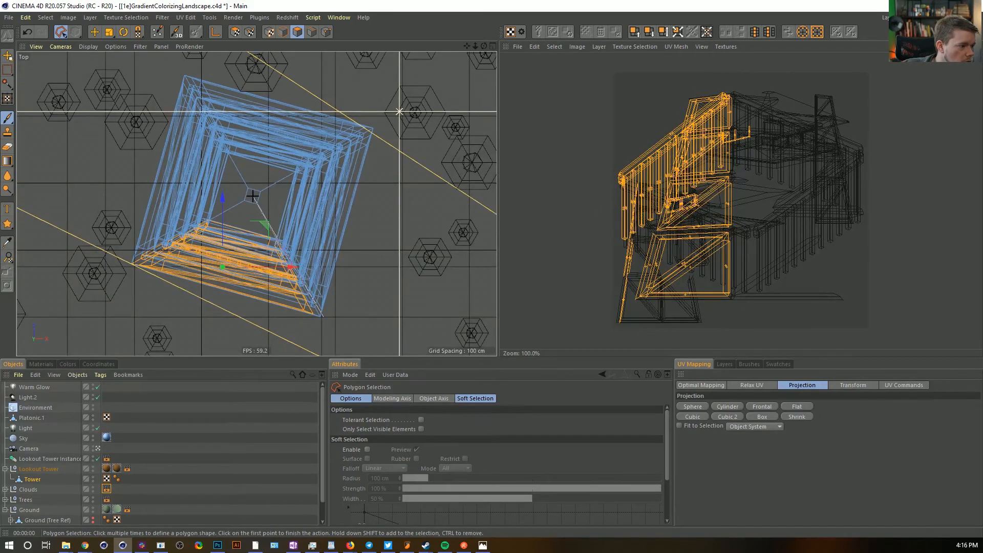
pyautogui.click(255, 195)
pyautogui.click(102, 271)
pyautogui.click(103, 302)
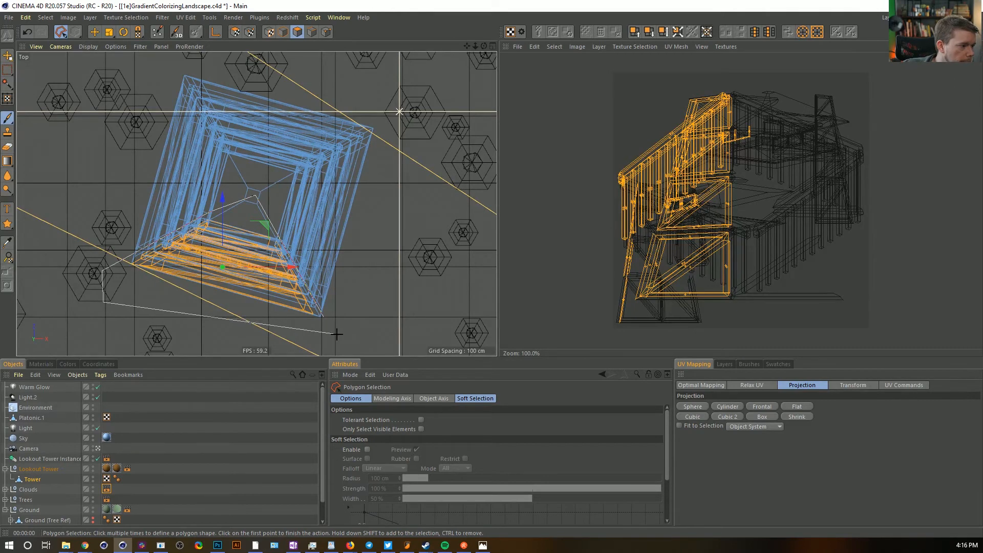
pyautogui.click(321, 315)
pyautogui.middleClick(290, 251)
pyautogui.middleClick(201, 118)
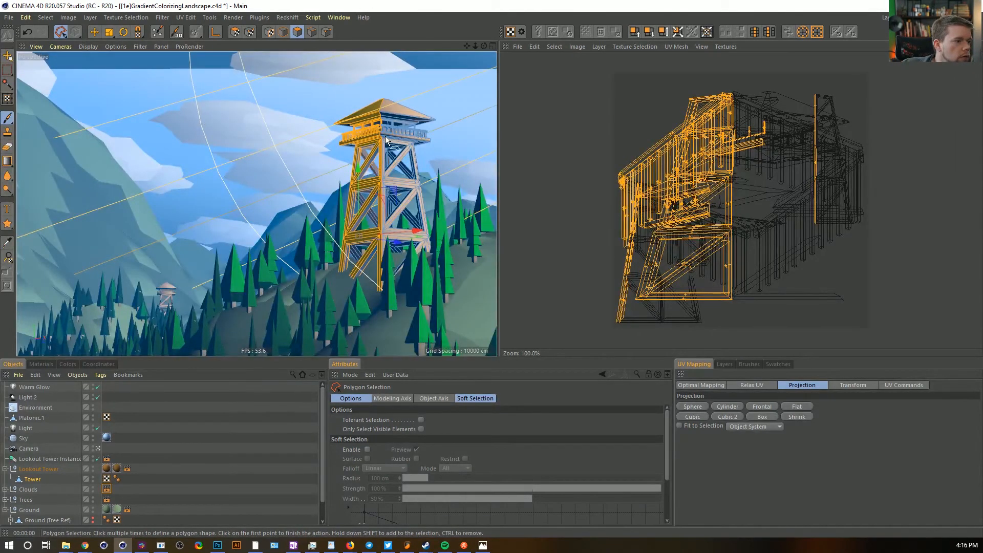
# Remove the roof, cabin and railing polygons from the tower-side selection with a Polygon Selection outline around the tower's top
pyautogui.click(385, 141)
pyautogui.click(317, 153)
pyautogui.click(307, 113)
pyautogui.click(363, 81)
pyautogui.keyDown('ctrl'); pyautogui.click(383, 138); pyautogui.keyUp('ctrl')
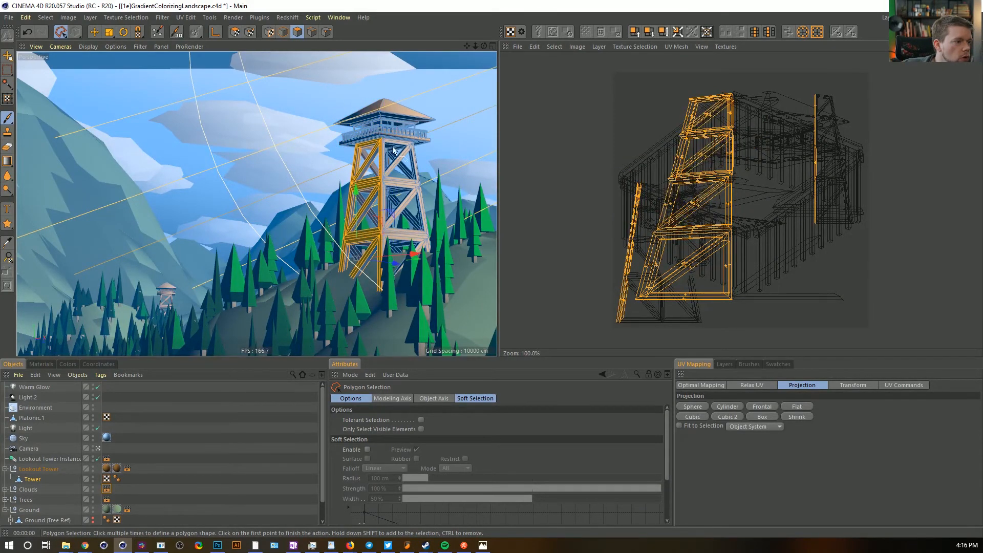
# Switch to Live Selection for the upper tower legs and turn off Only Select Visible Elements
pyautogui.moveTo(62, 33); pyautogui.dragTo(80, 52)
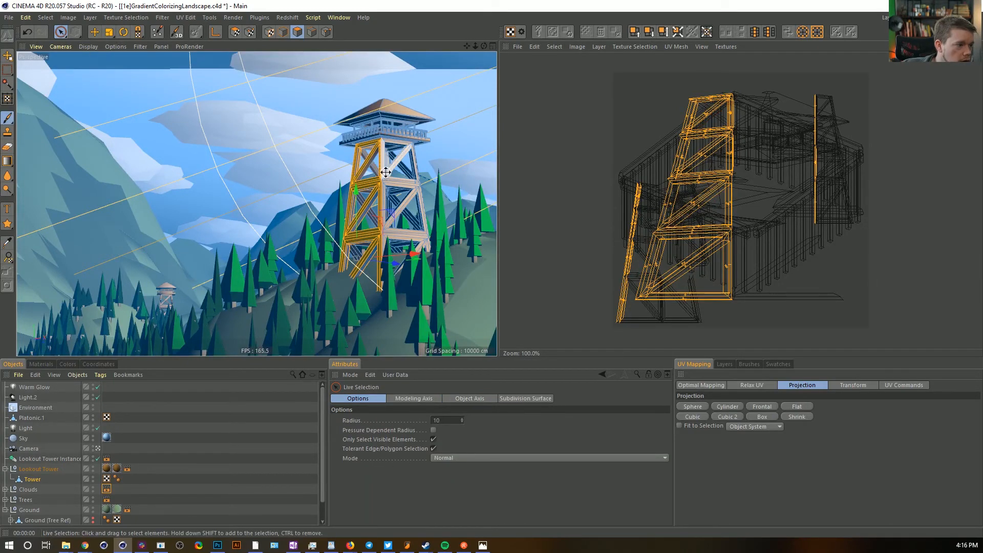
pyautogui.moveTo(383, 172); pyautogui.dragTo(385, 172, button='middle')
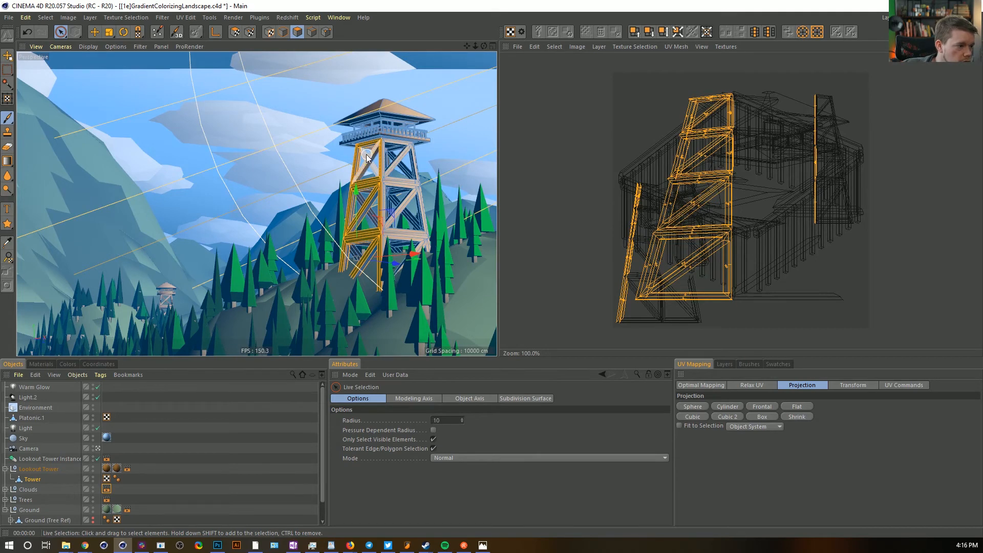
pyautogui.scroll(8, 366, 156)
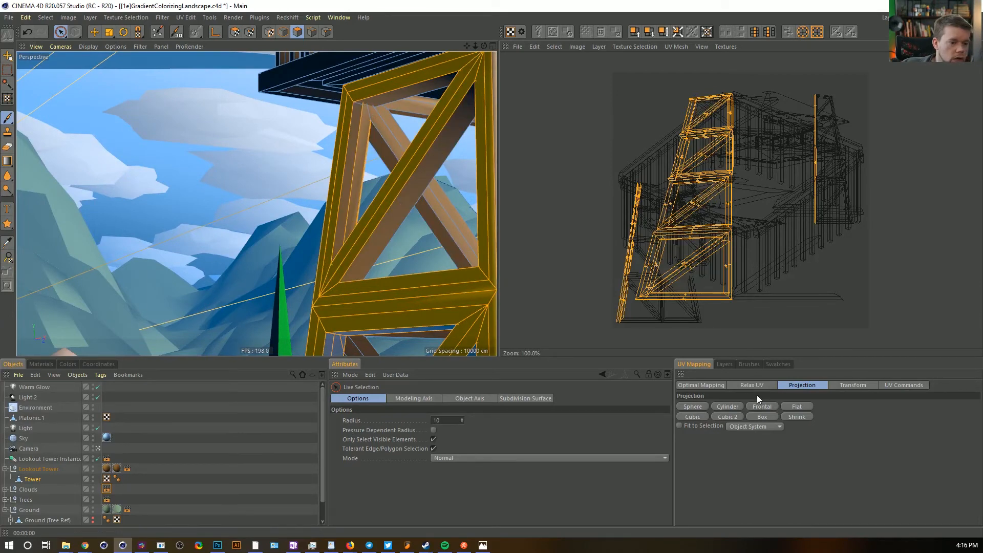
pyautogui.press('e')
pyautogui.press('space')
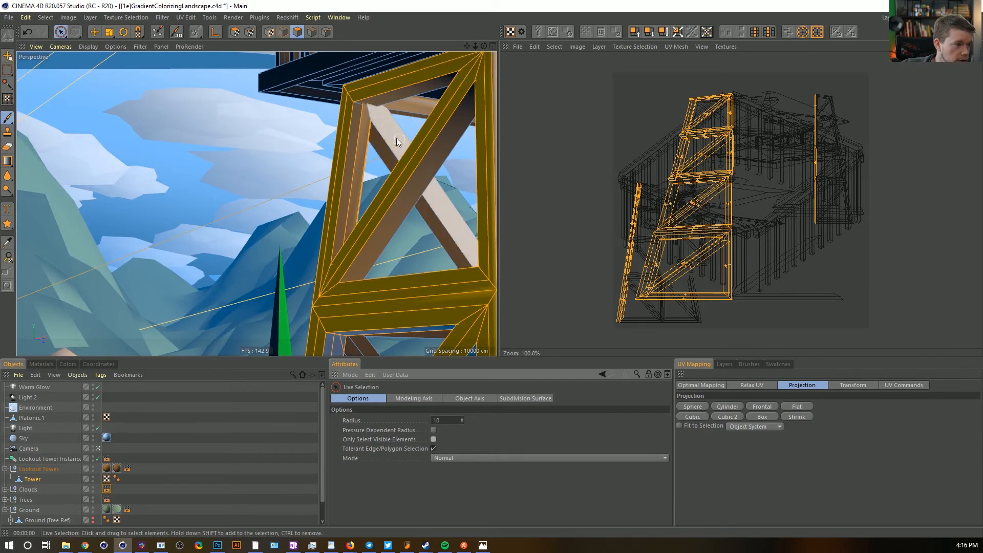
# Deselect stray inner faces on the legs and braces down the tower side with Live Selection, and restore the camera view
pyautogui.keyDown('alt'); pyautogui.moveTo(375, 303); pyautogui.dragTo(389, 205, button='middle'); pyautogui.keyUp('alt')
pyautogui.keyDown('ctrl'); pyautogui.click(342, 203); pyautogui.keyUp('ctrl')
pyautogui.keyDown('ctrl'); pyautogui.moveTo(342, 202); pyautogui.dragTo(335, 217); pyautogui.keyUp('ctrl')
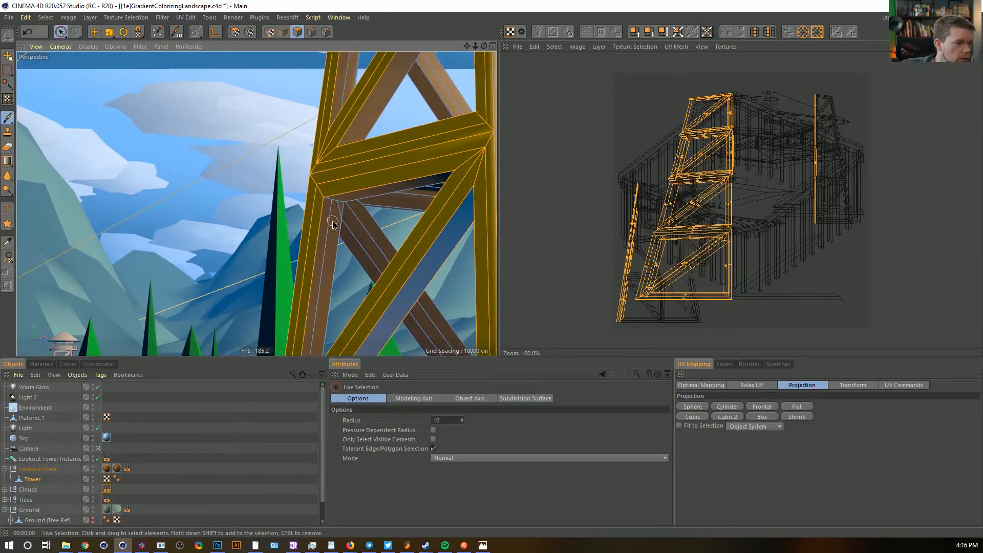
pyautogui.keyDown('ctrl'); pyautogui.click(408, 310); pyautogui.keyUp('ctrl')
pyautogui.keyDown('alt'); pyautogui.moveTo(426, 322); pyautogui.dragTo(369, 154, button='middle'); pyautogui.keyUp('alt')
pyautogui.scroll(-4, 425, 259)
pyautogui.keyDown('ctrl'); pyautogui.click(348, 191); pyautogui.keyUp('ctrl')
pyautogui.keyDown('ctrl'); pyautogui.click(336, 201); pyautogui.keyUp('ctrl')
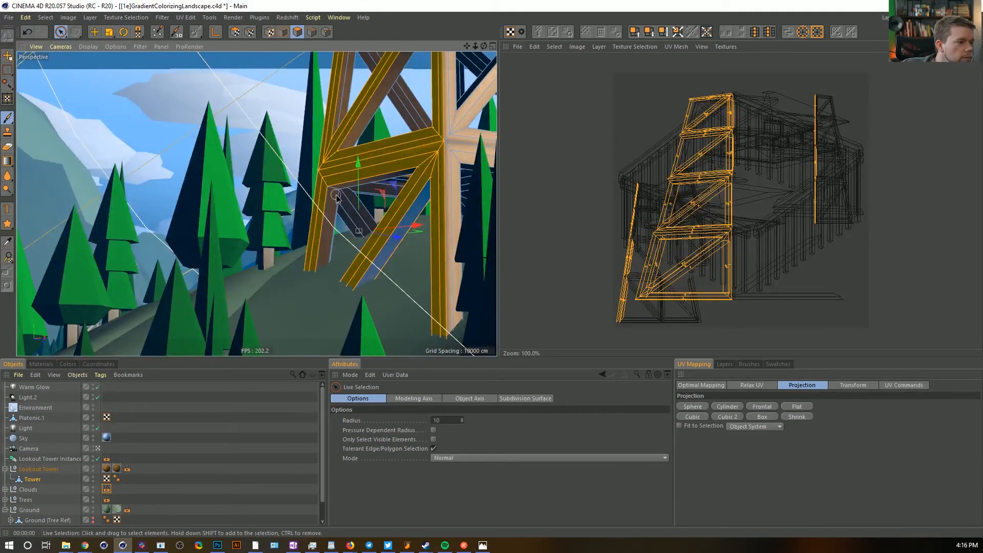
pyautogui.keyDown('ctrl'); pyautogui.click(391, 253); pyautogui.keyUp('ctrl')
pyautogui.hotkey('ctrl', 'shift', 'z')
pyautogui.hotkey('ctrl', 'shift', 'z')
pyautogui.hotkey('ctrl', 'shift', 'z')
pyautogui.hotkey('ctrl', 'shift', 'z')
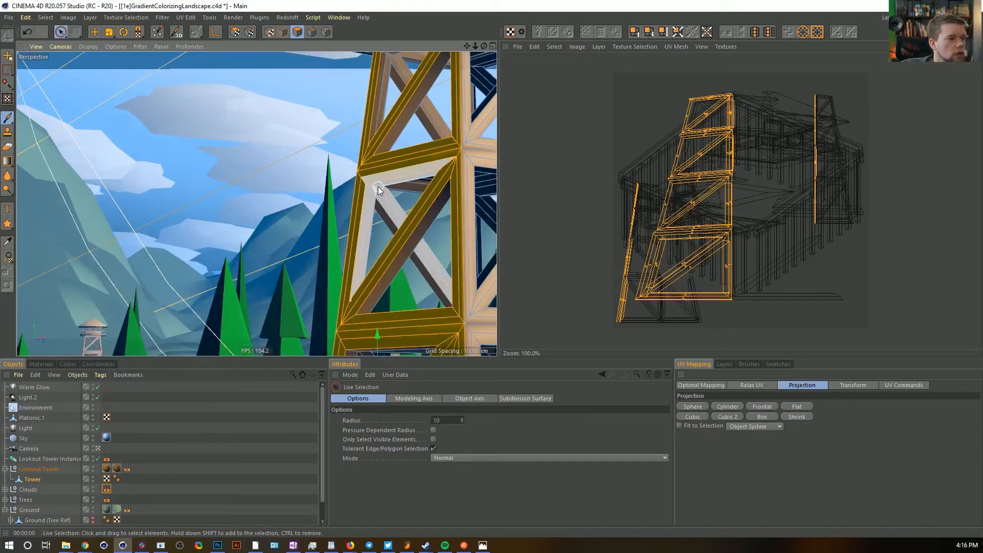
pyautogui.hotkey('ctrl', 'shift', 'z')
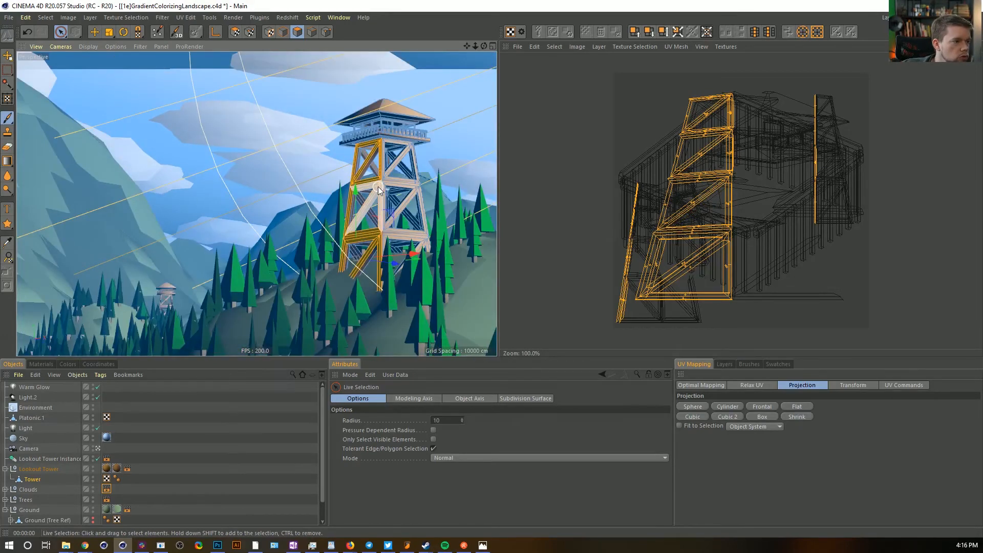
# Apply a Frontal UV projection to the selected tower side and move its UV island to the left part of the canvas
pyautogui.click(767, 406)
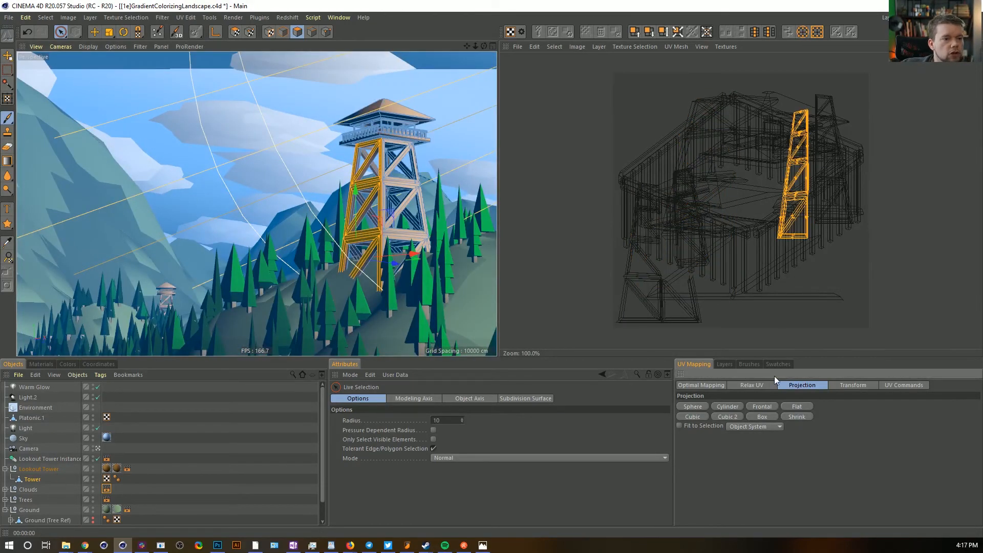
pyautogui.press('e')
pyautogui.click(805, 162)
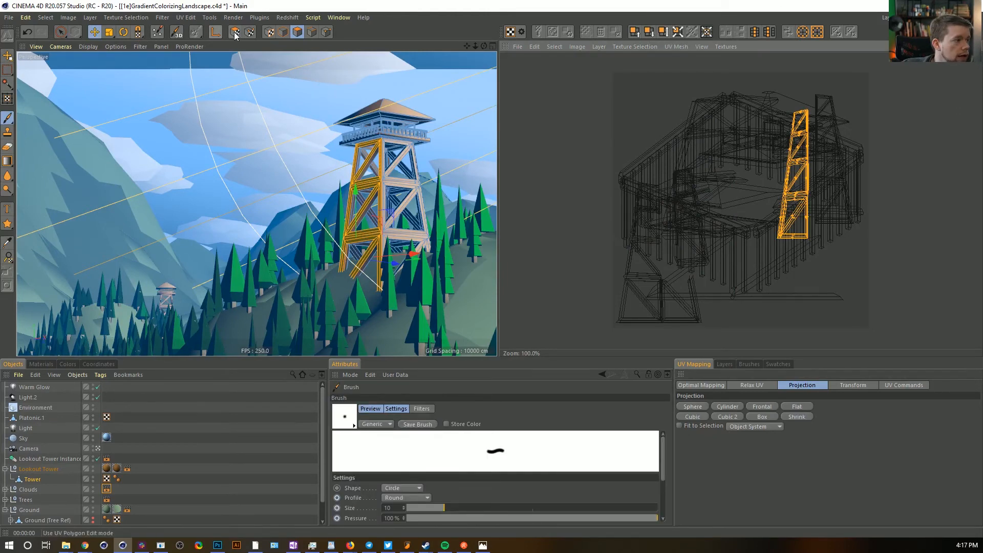
pyautogui.press('e')
pyautogui.moveTo(778, 158); pyautogui.dragTo(653, 184)
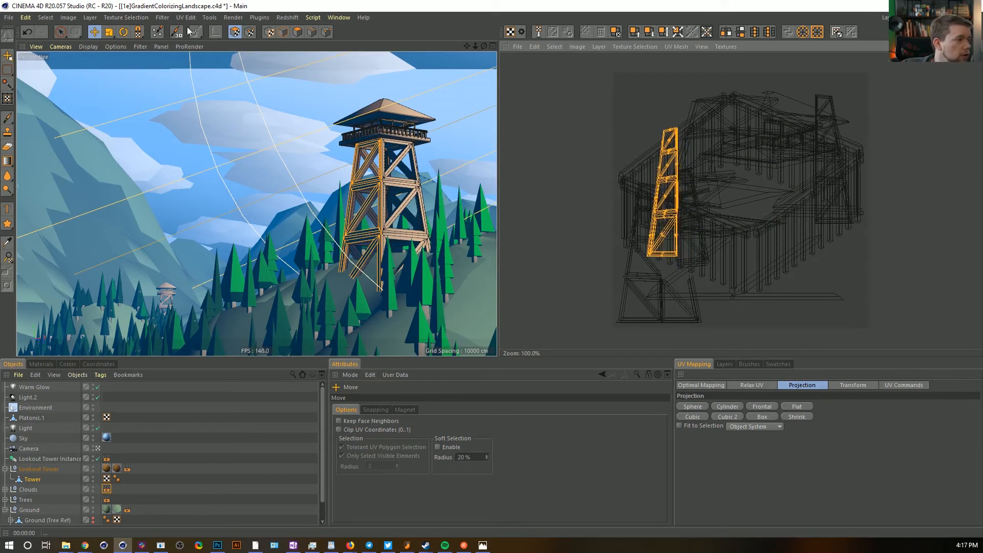
# Scale the tower side's UV island up to nearly the full canvas height and reposition it within the canvas
pyautogui.moveTo(110, 33); pyautogui.dragTo(159, 67)
pyautogui.moveTo(676, 183); pyautogui.dragTo(703, 179)
pyautogui.press('e')
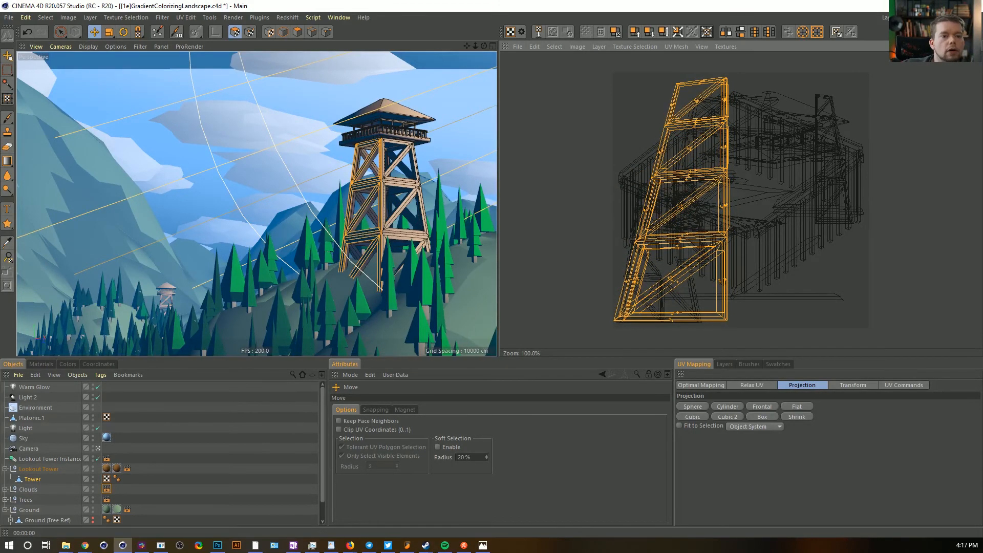
# Switch to the Startup layout and render the perspective view to check the tower's shading
pyautogui.click(956, 5)
pyautogui.click(938, 22)
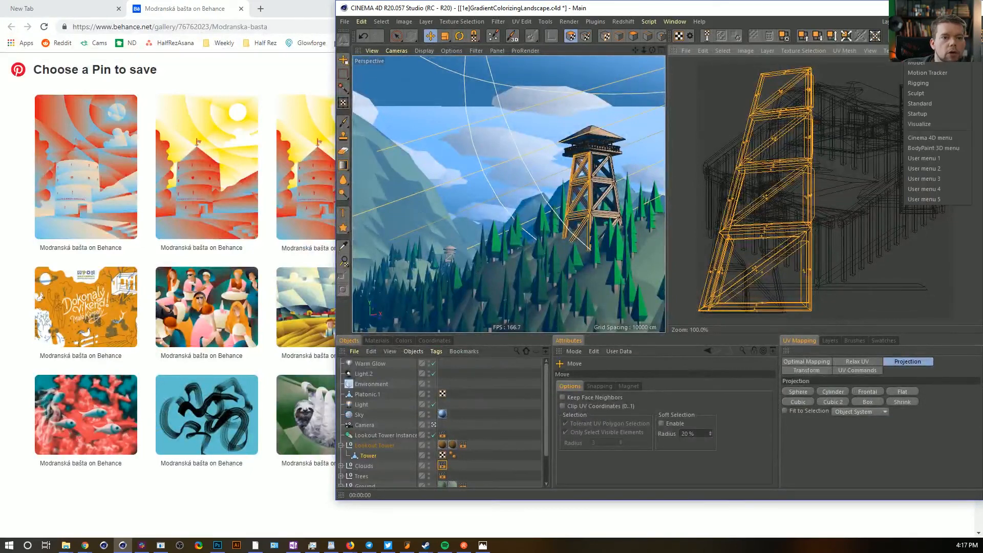
pyautogui.click(936, 114)
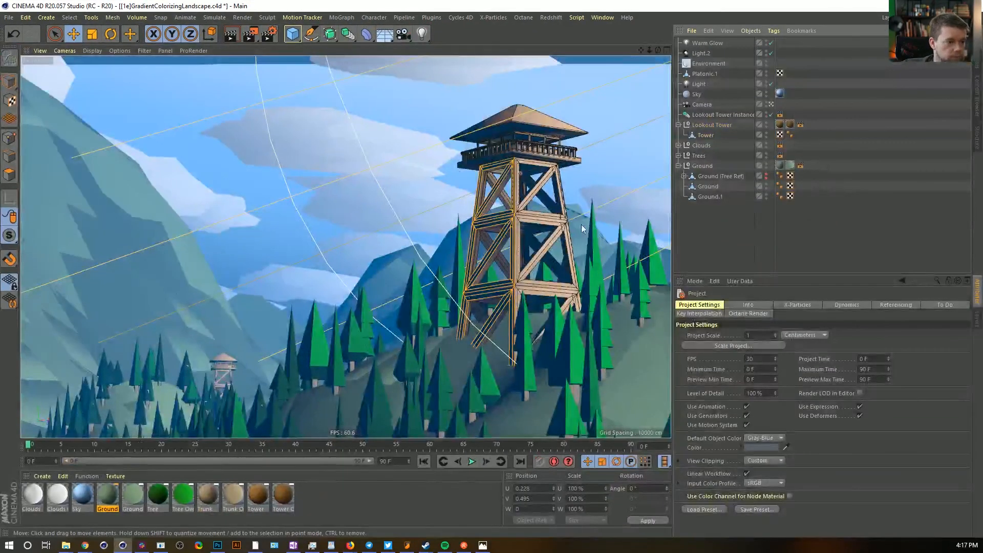
pyautogui.hotkey('ctrl', 'r')
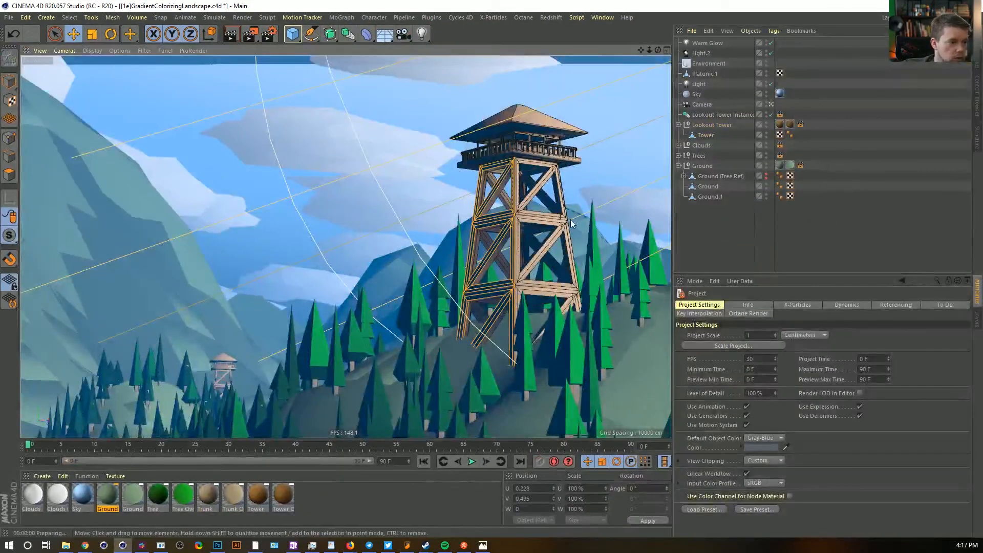
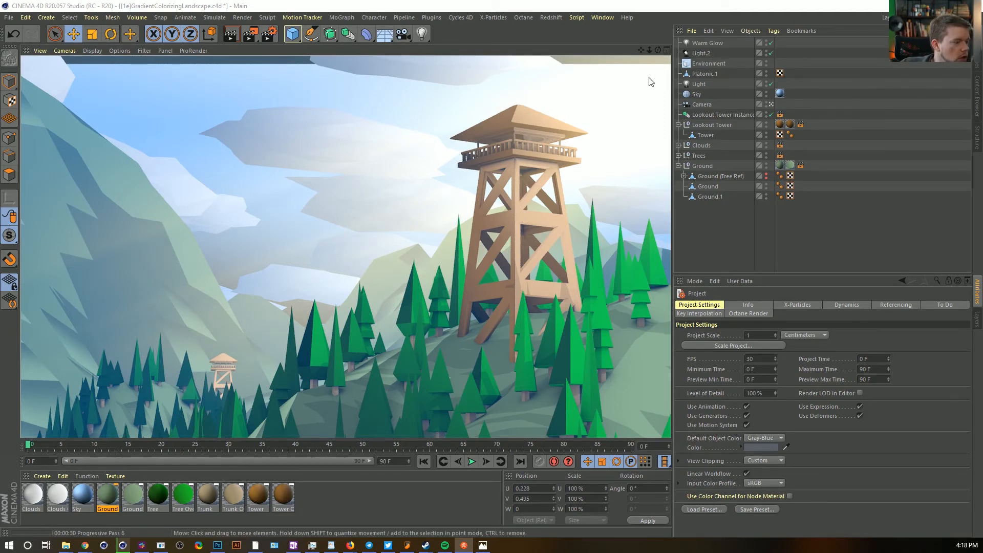
# Add a light and, in Model mode, move it beside the small distant tower, to about X -1876, Y 3908, Z -2350 cm
pyautogui.click(422, 34)
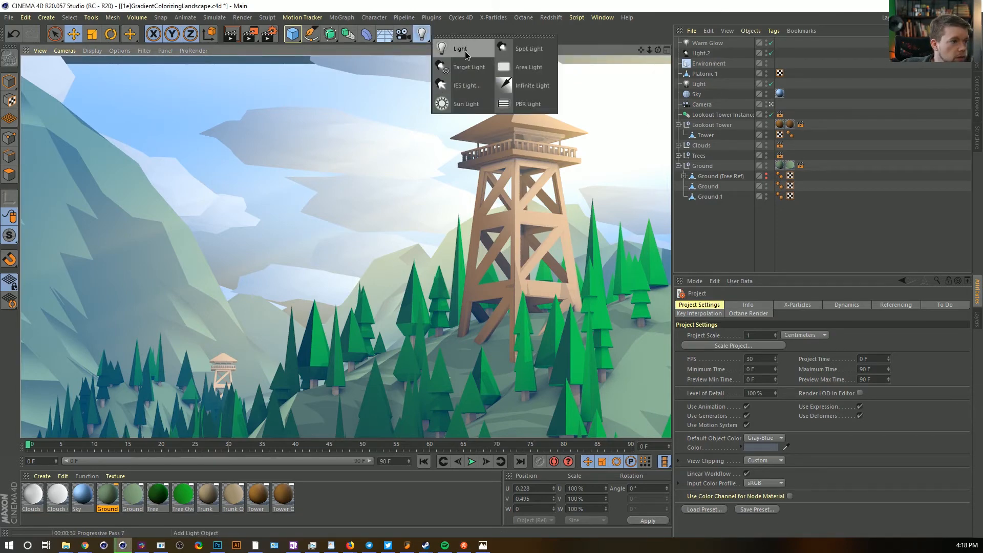
pyautogui.click(465, 51)
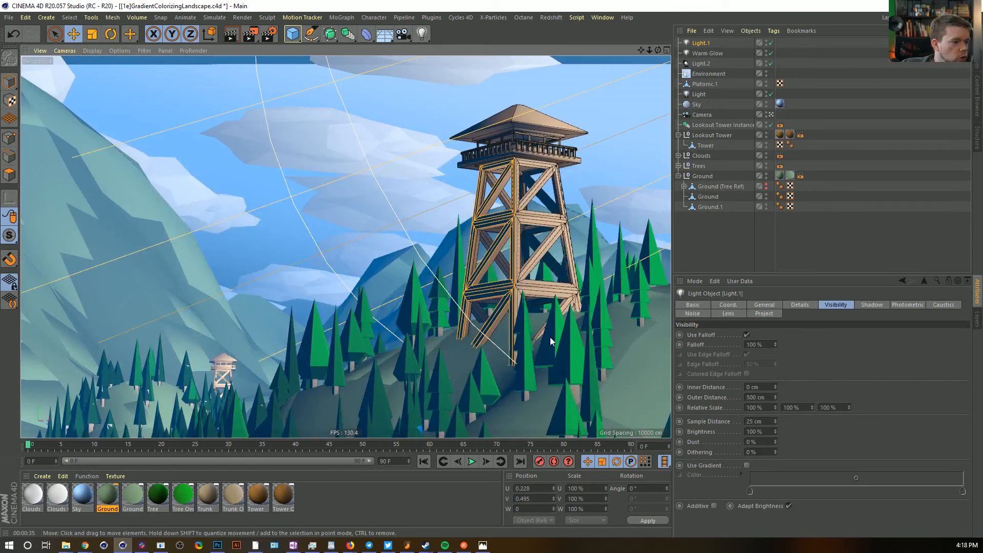
pyautogui.press('e')
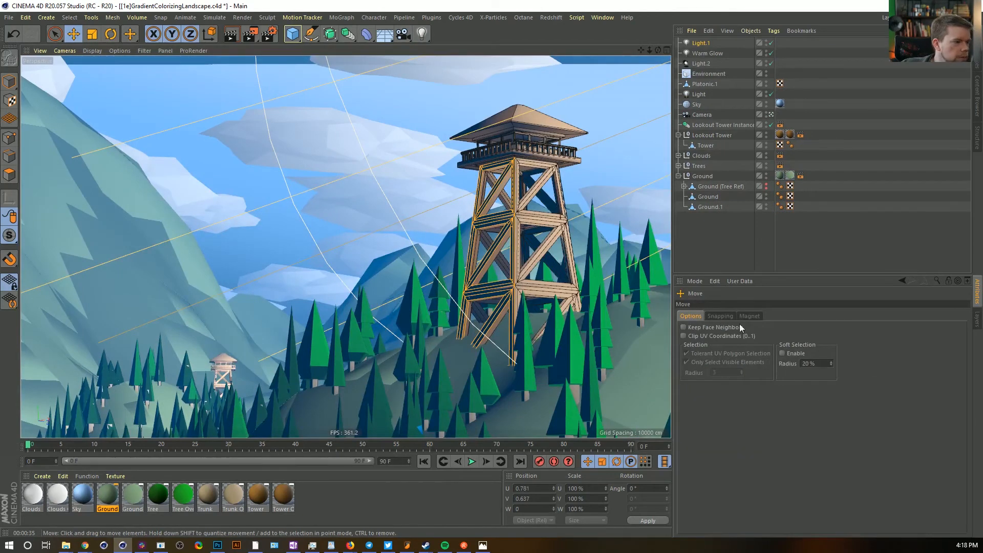
pyautogui.click(702, 44)
pyautogui.click(508, 339)
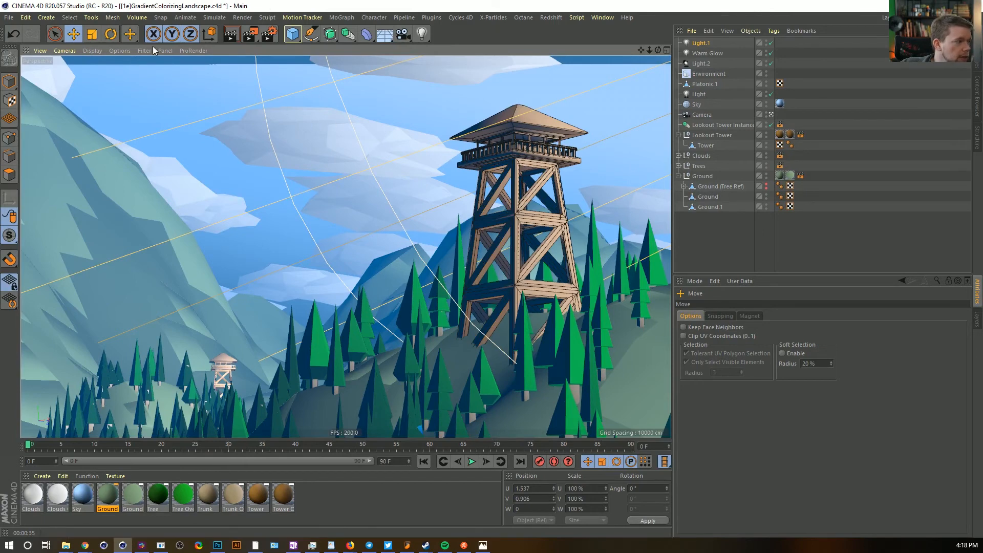
pyautogui.click(7, 82)
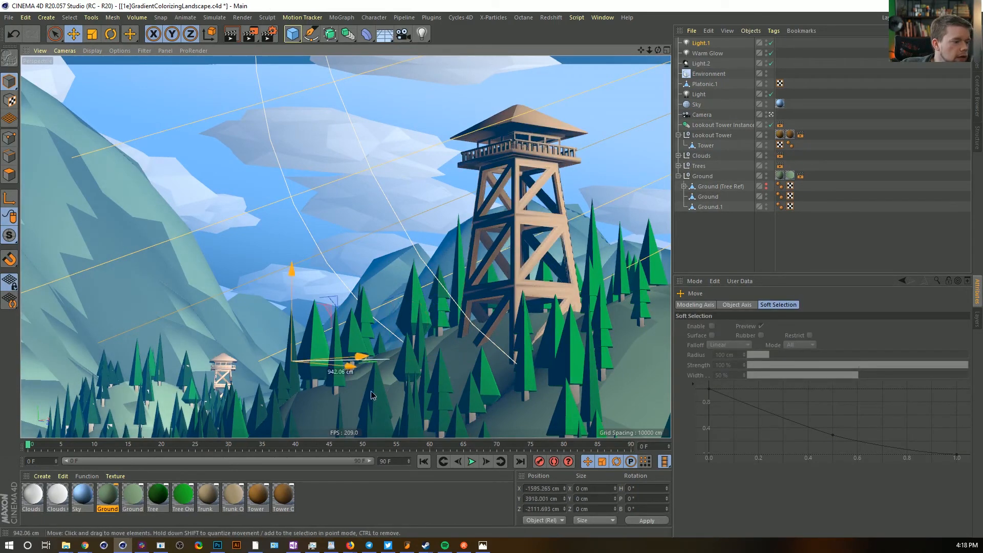
# Set the new light's Visible Light to Visible and give it a light cyan color with hue 184° and saturation 48%
pyautogui.click(701, 43)
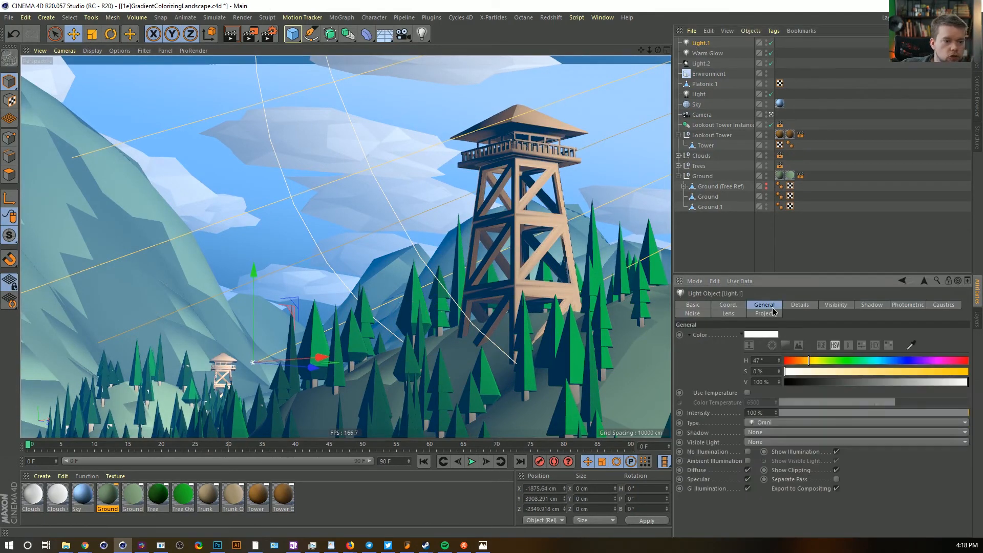
pyautogui.click(760, 432)
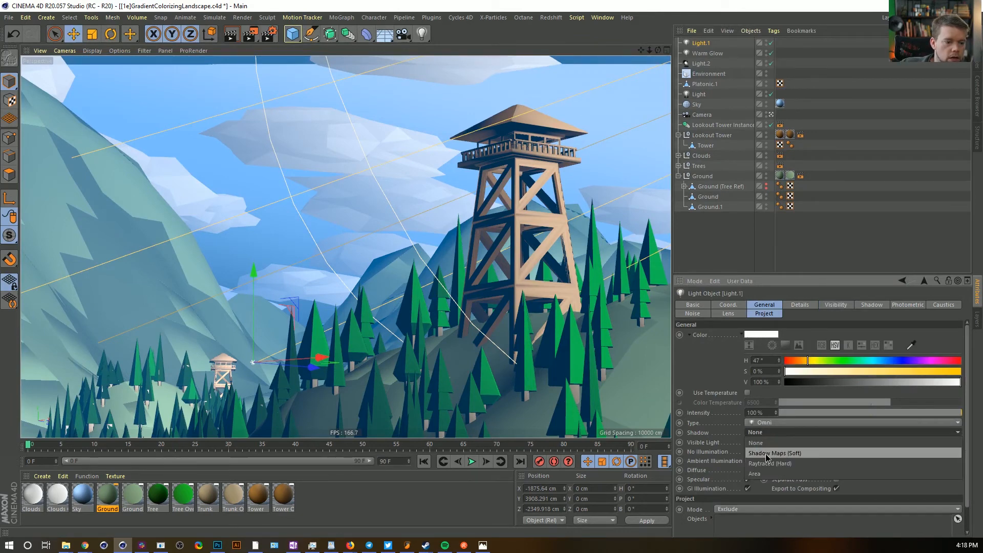
pyautogui.click(761, 444)
pyautogui.click(768, 441)
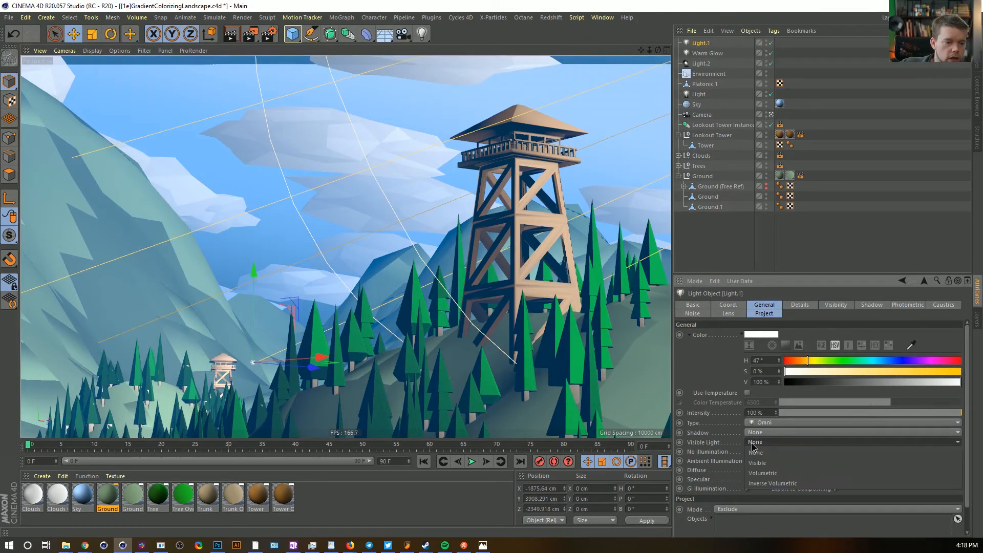
pyautogui.click(760, 462)
pyautogui.click(871, 363)
pyautogui.moveTo(873, 371)
pyautogui.mouseDown()
pyautogui.moveTo(926, 373)
pyautogui.moveTo(868, 364)
pyautogui.mouseUp()
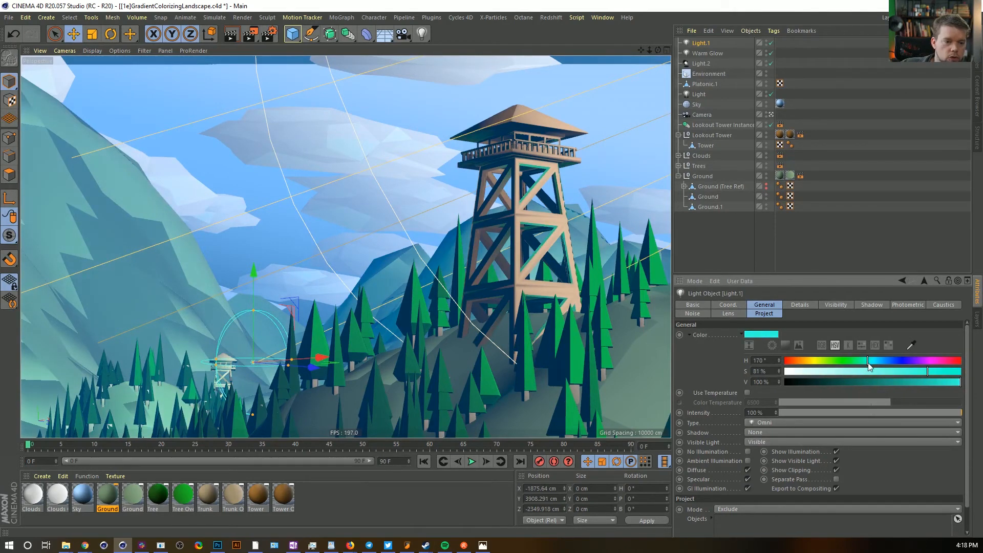
pyautogui.click(869, 372)
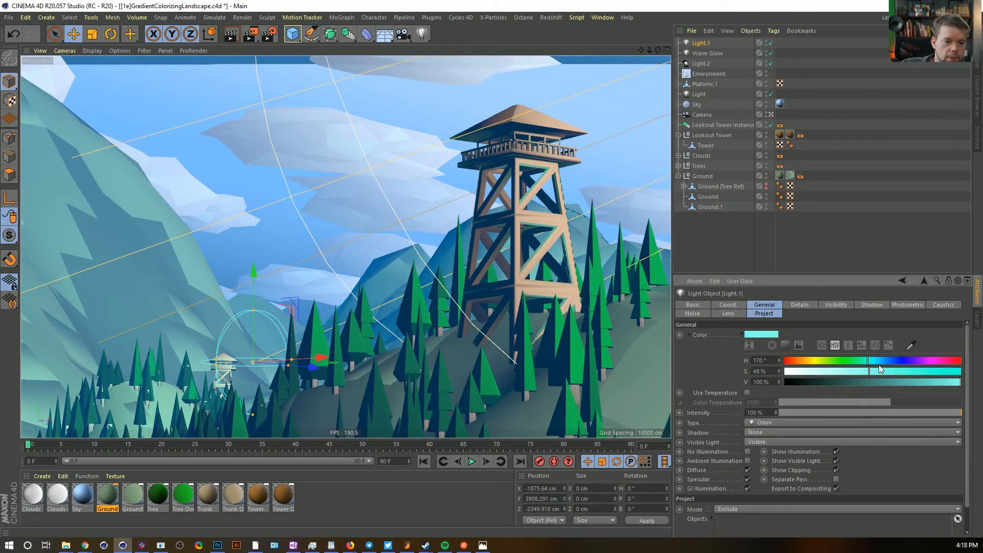
# Change the cyan light's type to Parallel Spot and rotate it to a 90° pitch
pyautogui.click(769, 423)
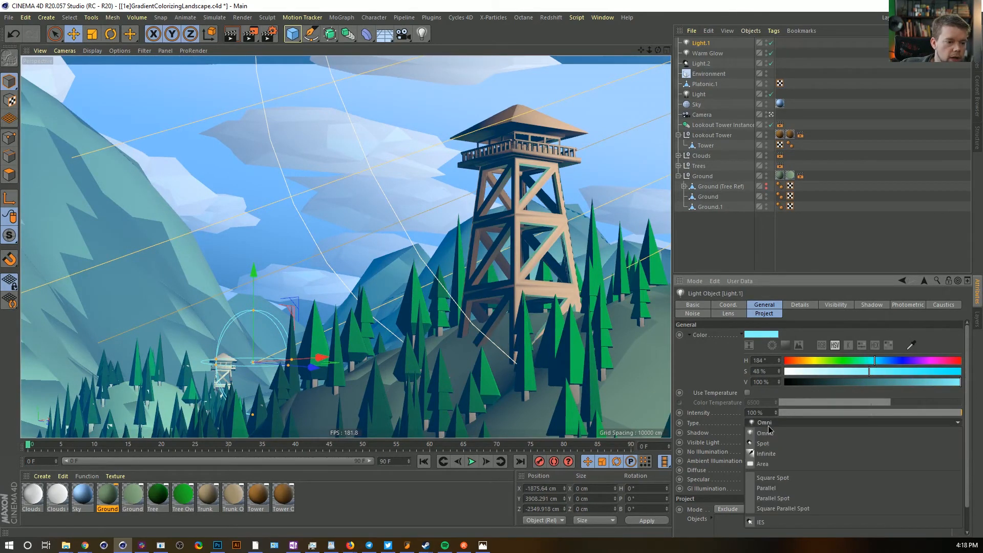
pyautogui.click(795, 497)
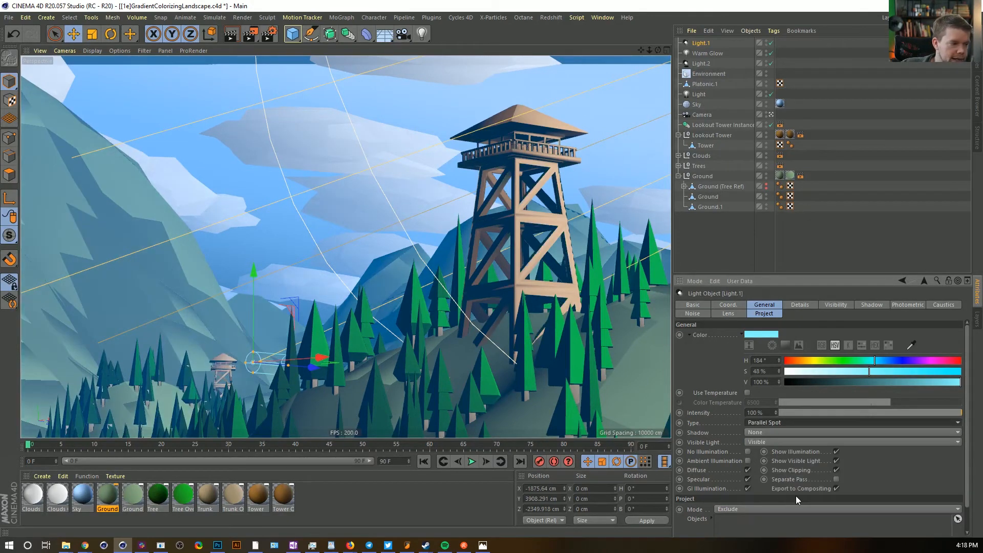
pyautogui.press('r')
pyautogui.moveTo(306, 362); pyautogui.dragTo(218, 411)
pyautogui.hotkey('ctrl', 'z')
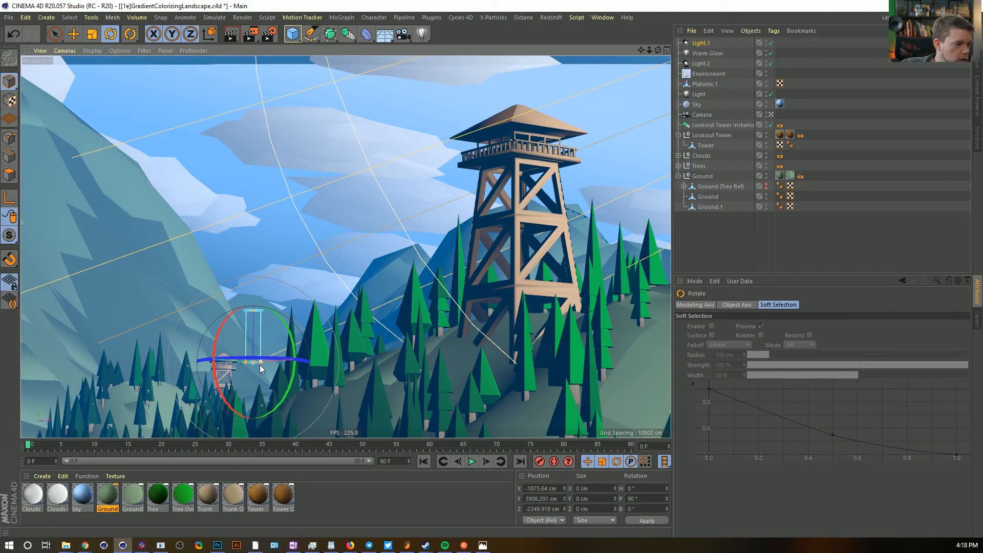
# Widen the parallel spot's beam far beyond the distant tower and lower the light to about Y 2601 cm
pyautogui.moveTo(284, 361); pyautogui.dragTo(505, 357)
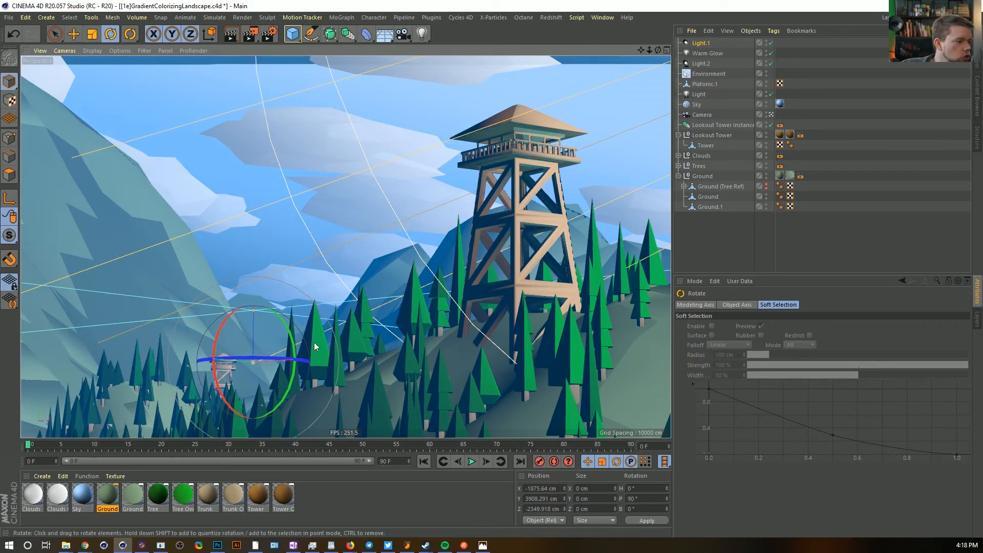
pyautogui.moveTo(253, 310); pyautogui.dragTo(248, 403)
pyautogui.press('e')
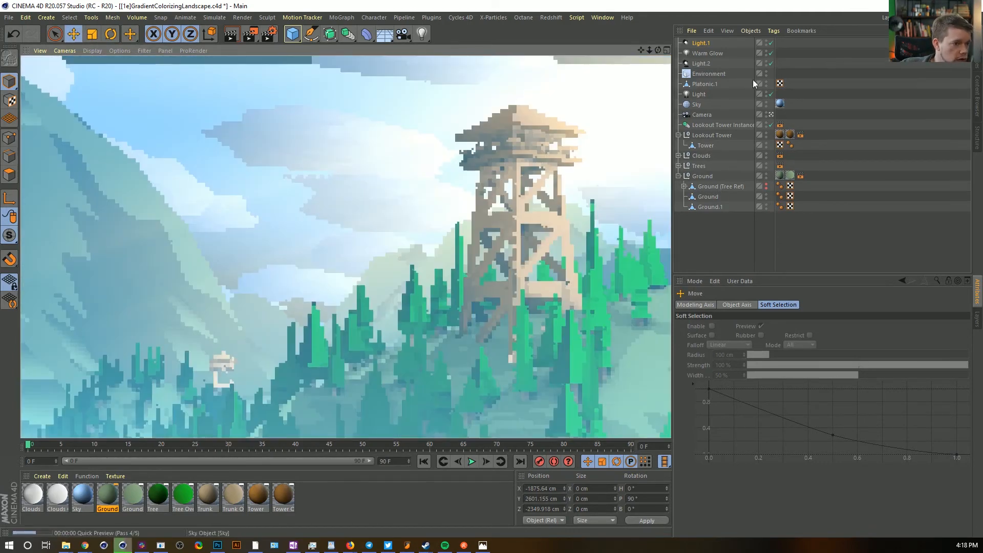
# Turn on No Illumination for the cyan light, set its saturation to 100% and intensity to 1100%, and render the view
pyautogui.click(701, 43)
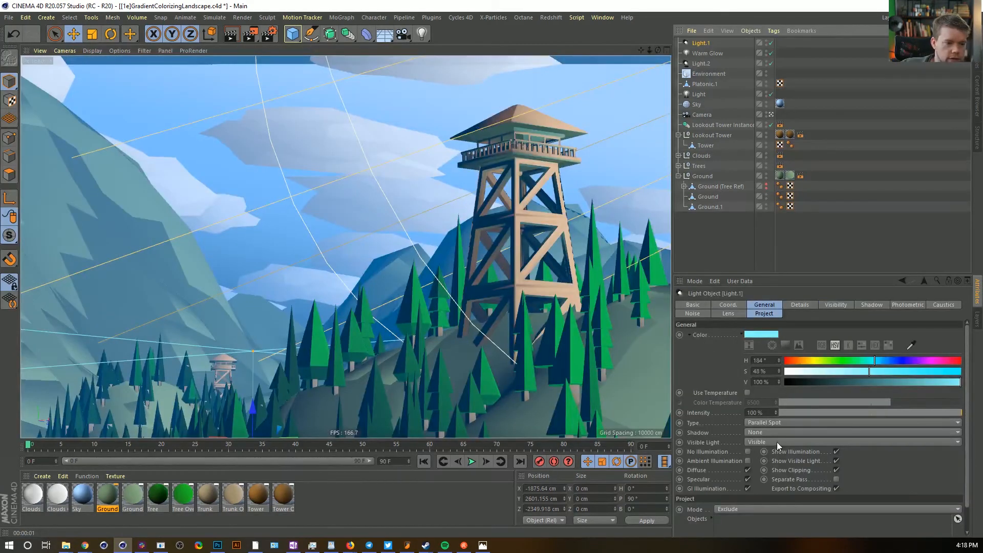
pyautogui.click(748, 452)
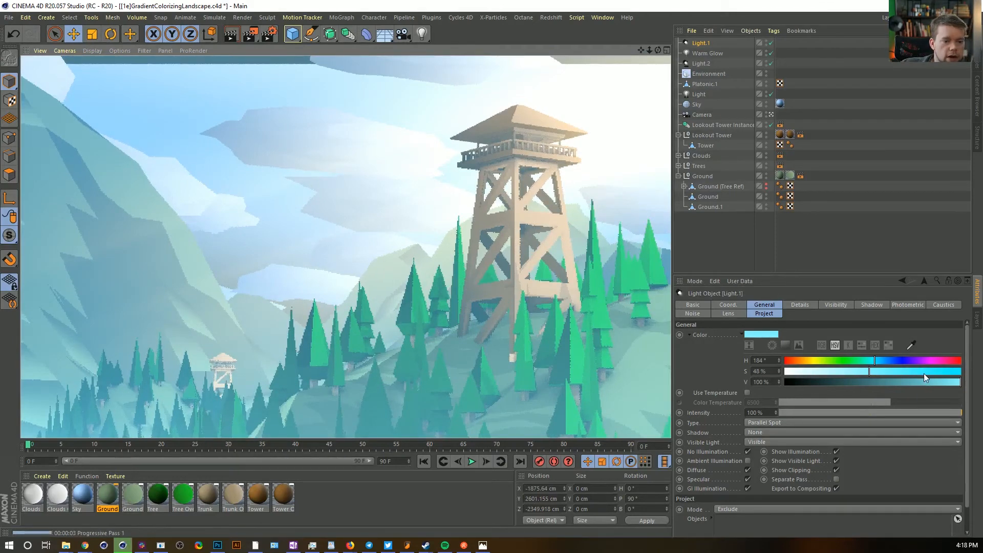
pyautogui.moveTo(923, 371); pyautogui.dragTo(963, 372)
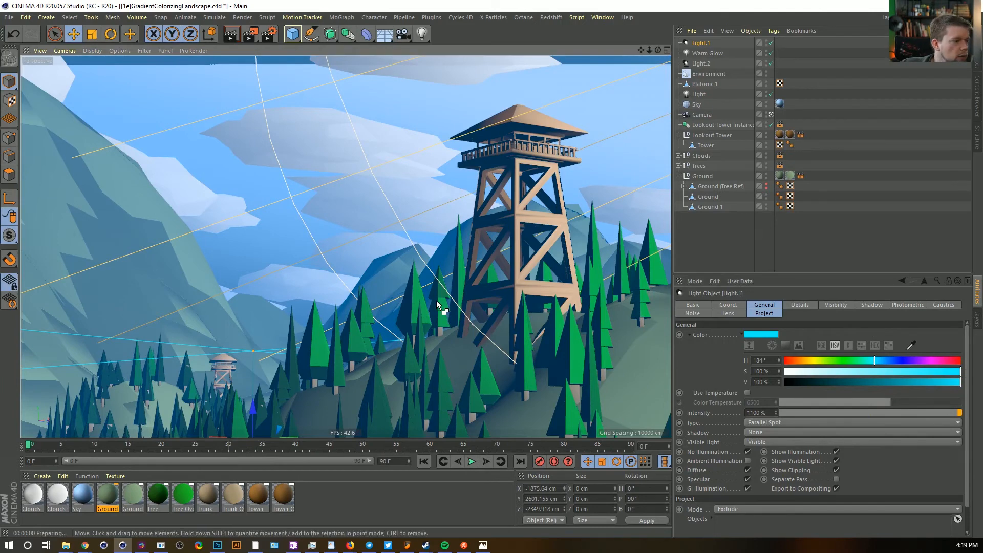
pyautogui.hotkey('ctrl', 'r')
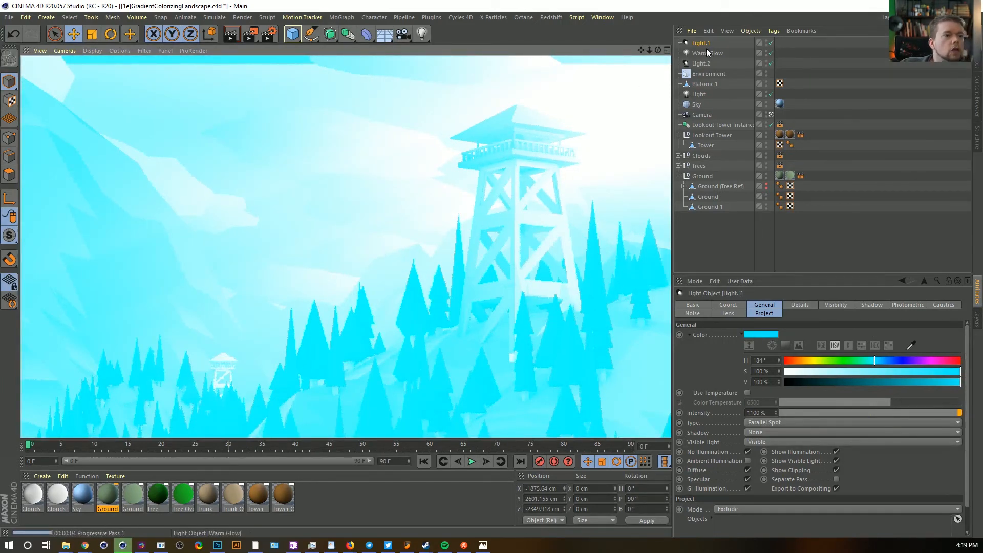
# Rotate the cyan light to about H 24.24°, P 95.434°, B 3.974° and re-render the perspective view
pyautogui.click(625, 90)
pyautogui.press('r')
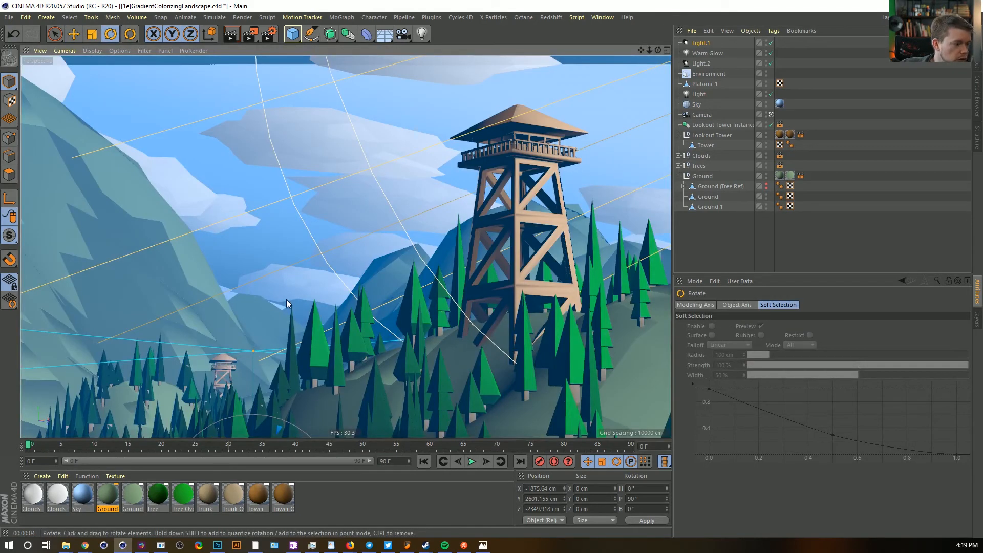
pyautogui.moveTo(274, 284); pyautogui.dragTo(314, 264)
pyautogui.middleClick(314, 264)
pyautogui.middleClick(430, 237)
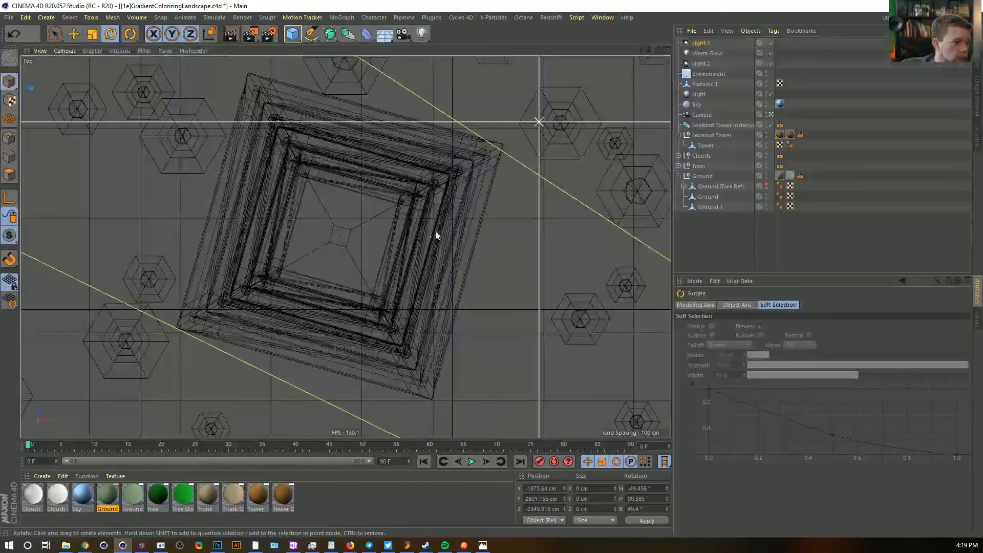
pyautogui.scroll(-6, 430, 236)
pyautogui.moveTo(387, 238)
pyautogui.mouseDown()
pyautogui.moveTo(443, 248)
pyautogui.moveTo(392, 246)
pyautogui.mouseUp()
pyautogui.middleClick(392, 245)
pyautogui.middleClick(270, 202)
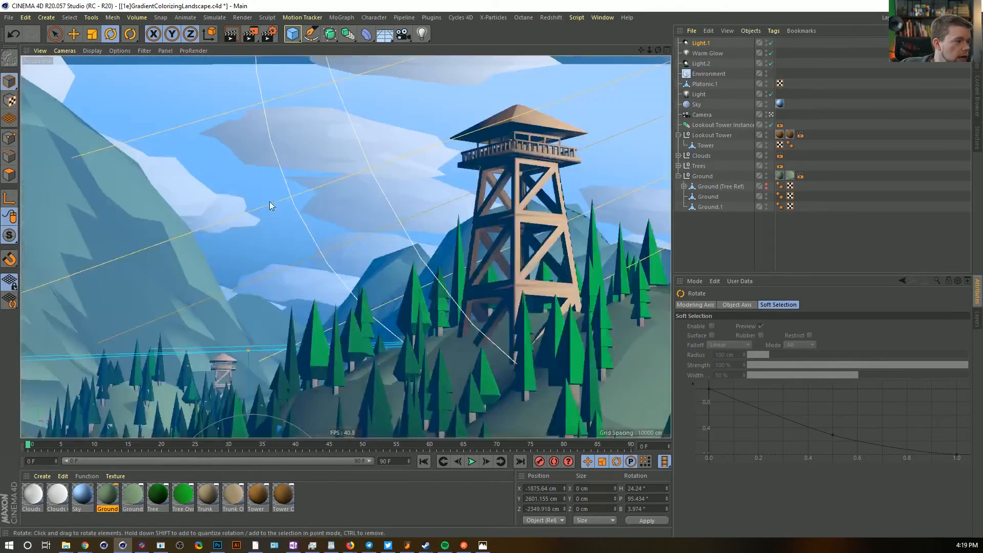
pyautogui.hotkey('ctrl', 'r')
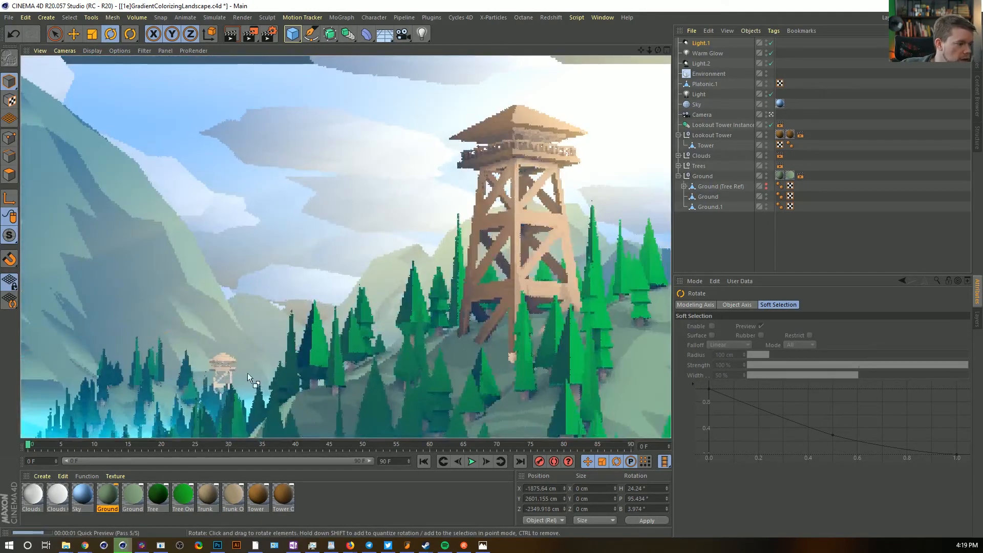
# Raise the cyan light in the valley to about Y 3337 cm
pyautogui.press('e')
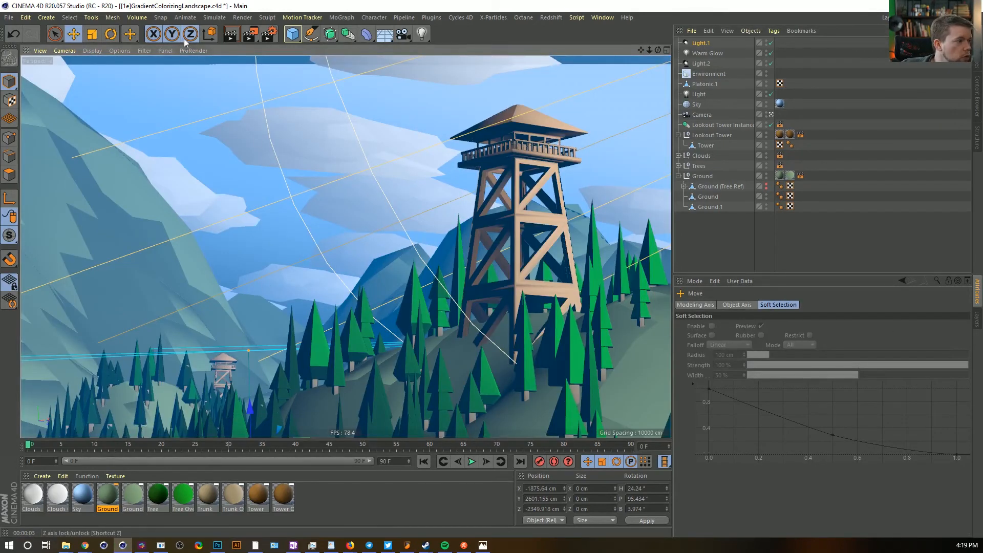
pyautogui.moveTo(250, 415); pyautogui.dragTo(257, 362)
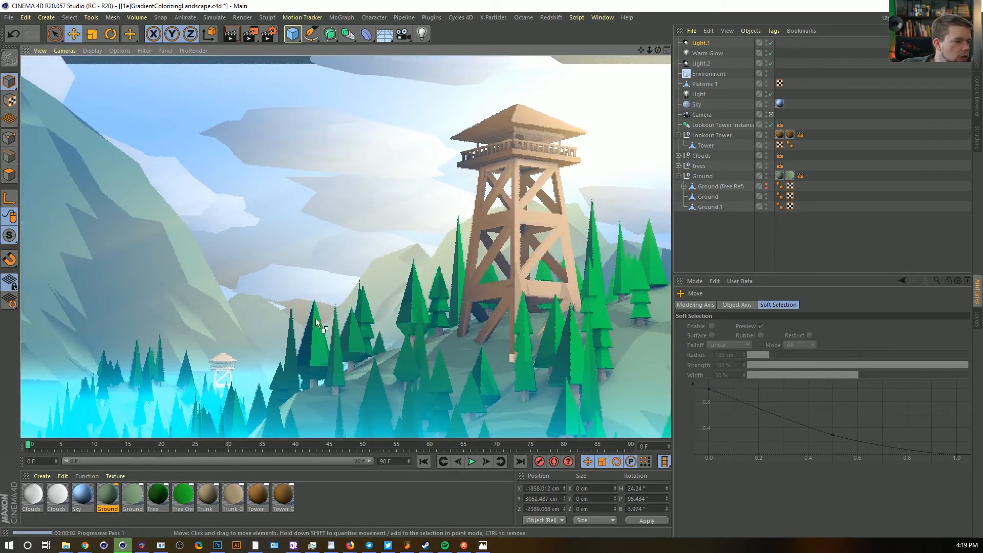
pyautogui.click(703, 44)
pyautogui.moveTo(253, 346); pyautogui.dragTo(255, 328)
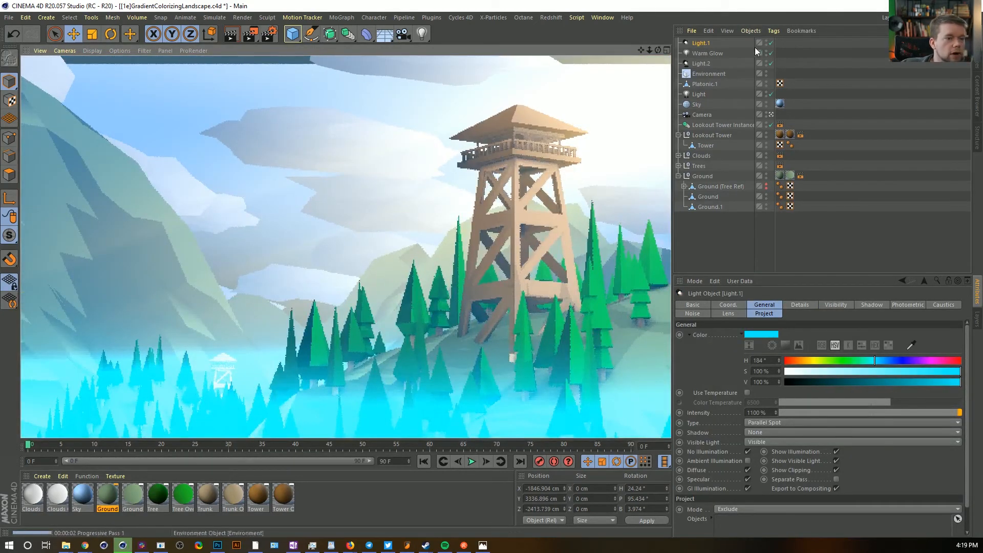
# Set the light's color to hue 196° and saturation 52% with 100% intensity, and re-render the view
pyautogui.moveTo(875, 362); pyautogui.dragTo(879, 362)
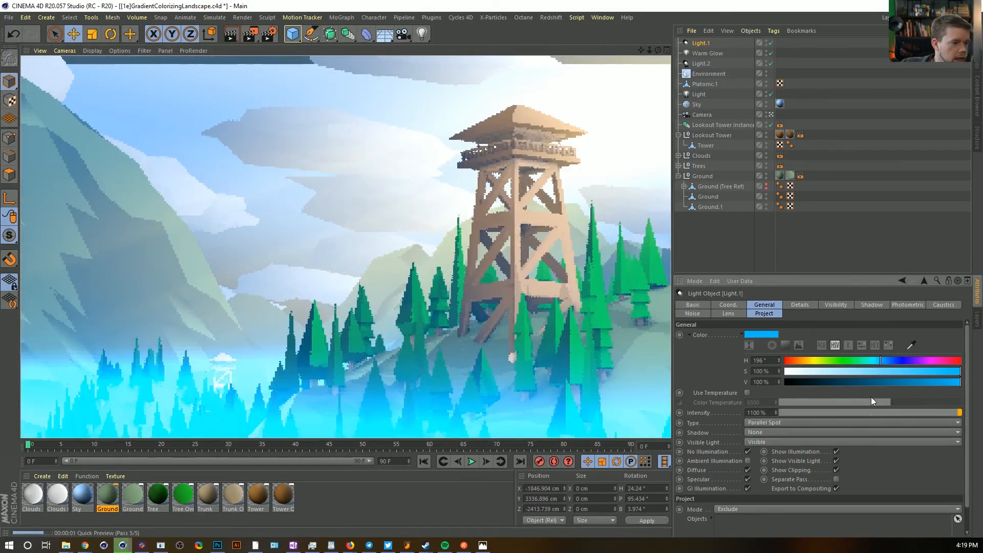
pyautogui.moveTo(906, 413); pyautogui.dragTo(961, 413)
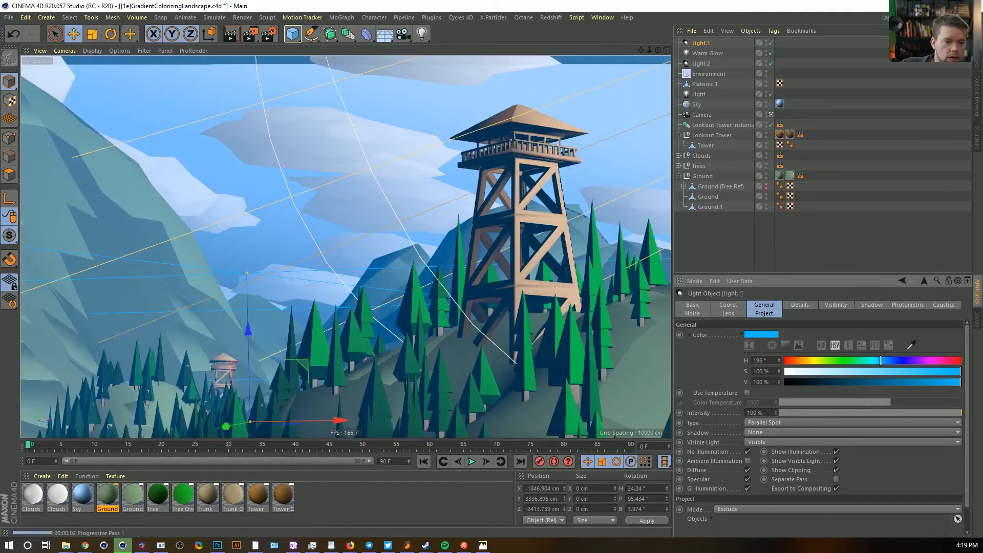
pyautogui.click(884, 371)
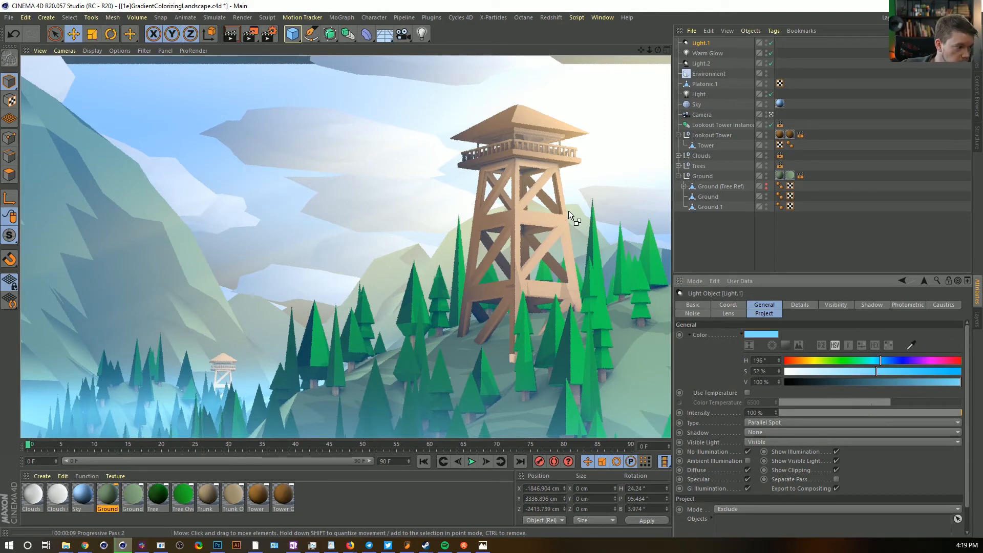
pyautogui.click(709, 75)
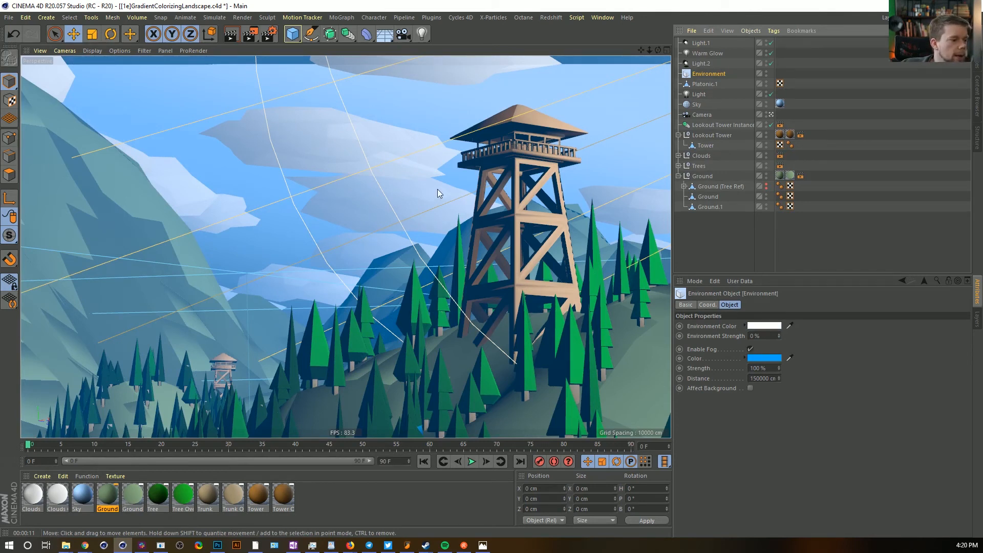
pyautogui.hotkey('ctrl', 'r')
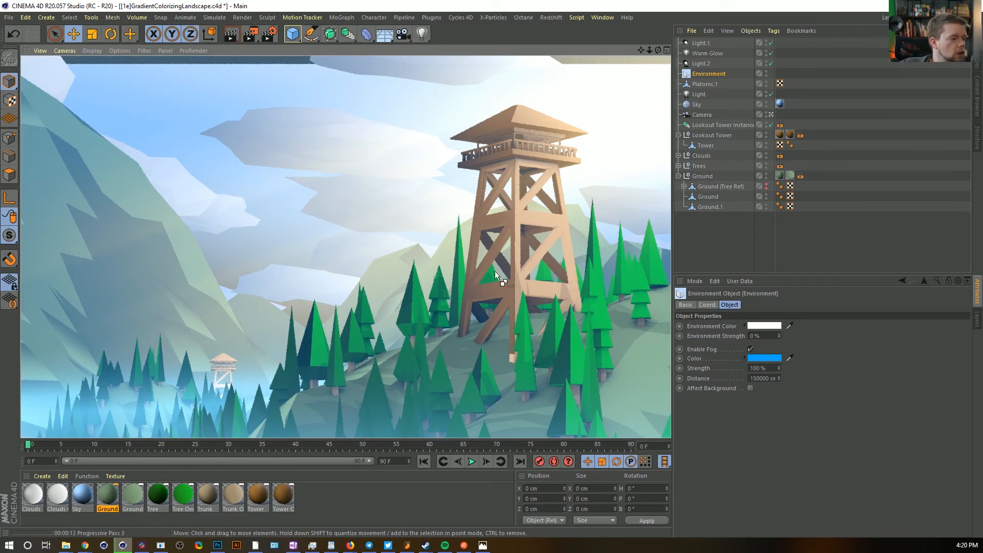
# Rename the valley light as Fog and set its saturation to 23% and intensity to 51%
pyautogui.doubleClick(701, 43)
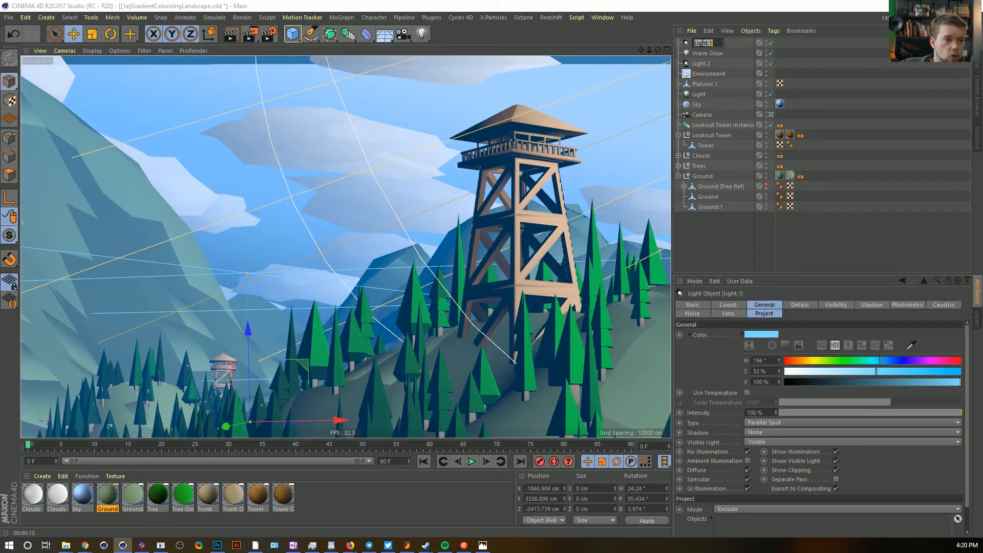
pyautogui.write('Fog')
pyautogui.press('Return')
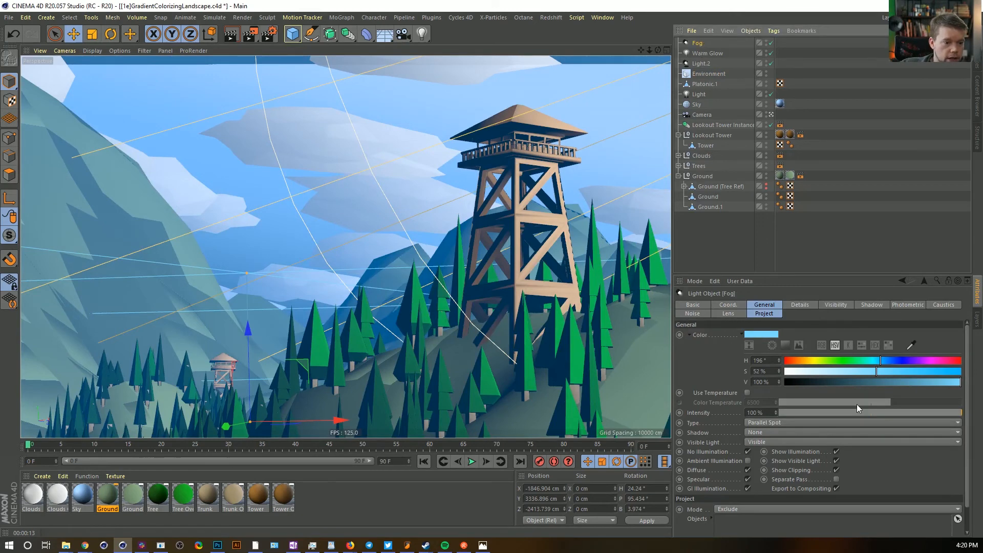
pyautogui.click(824, 371)
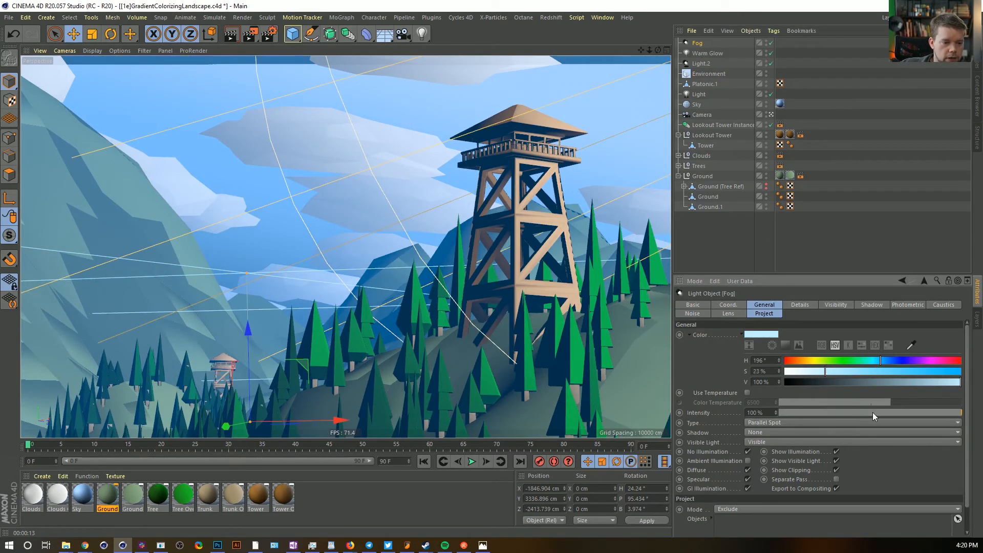
pyautogui.click(873, 412)
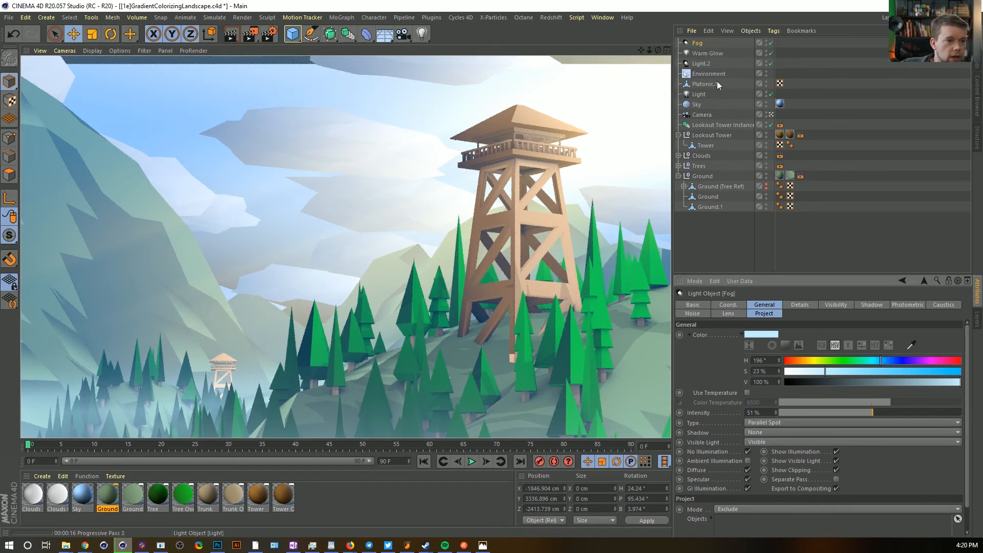
# Rename the yellow volumetric spotlight Light.2 as Rays
pyautogui.click(709, 63)
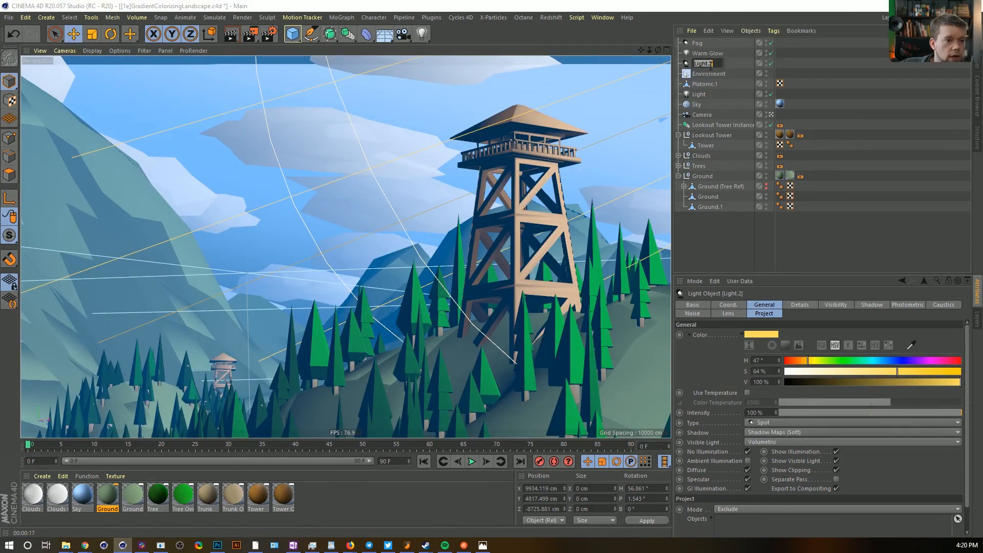
pyautogui.doubleClick(701, 63)
pyautogui.write('Rays')
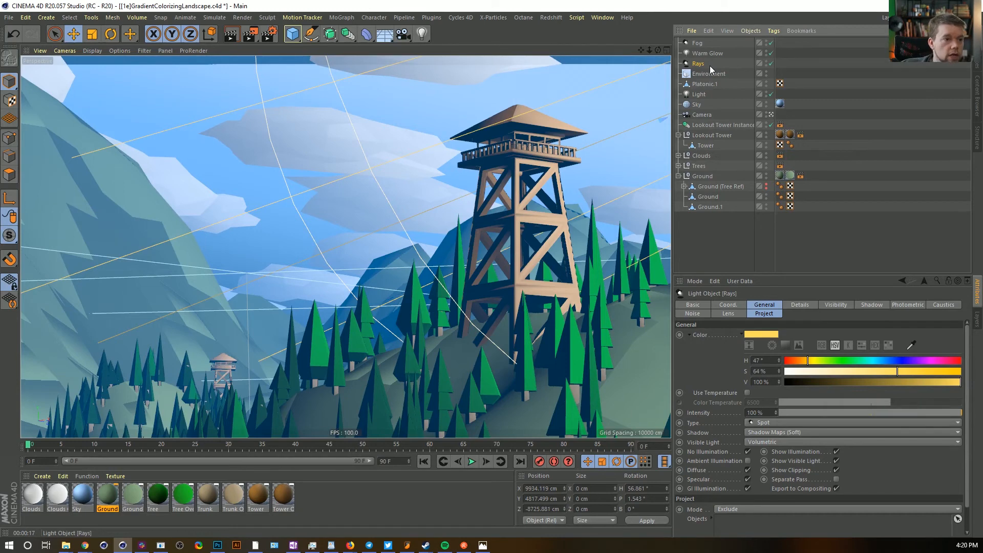
pyautogui.press('Return')
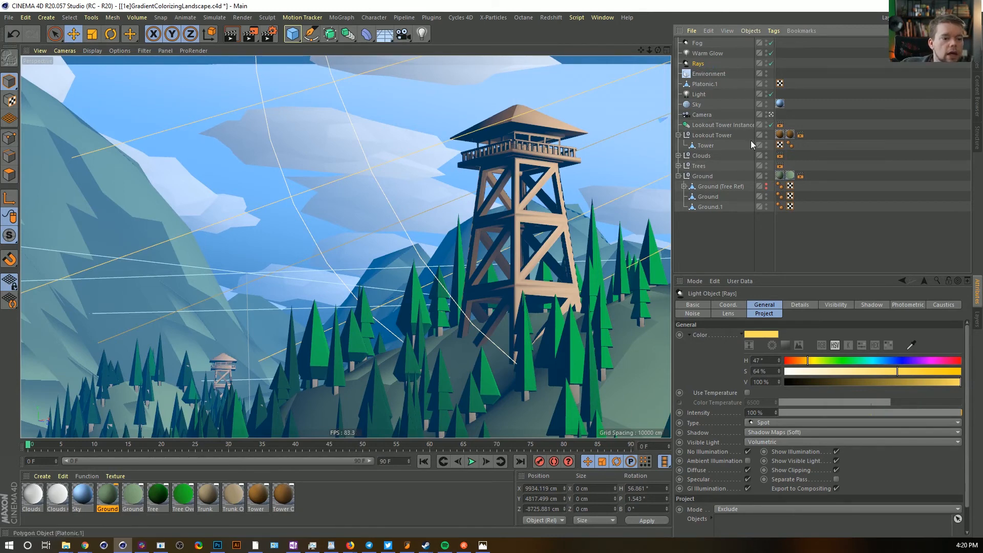
# Try Raytraced (Hard) shadows on the Rays light and switch back to Shadow Maps (Soft)
pyautogui.click(788, 431)
pyautogui.click(792, 465)
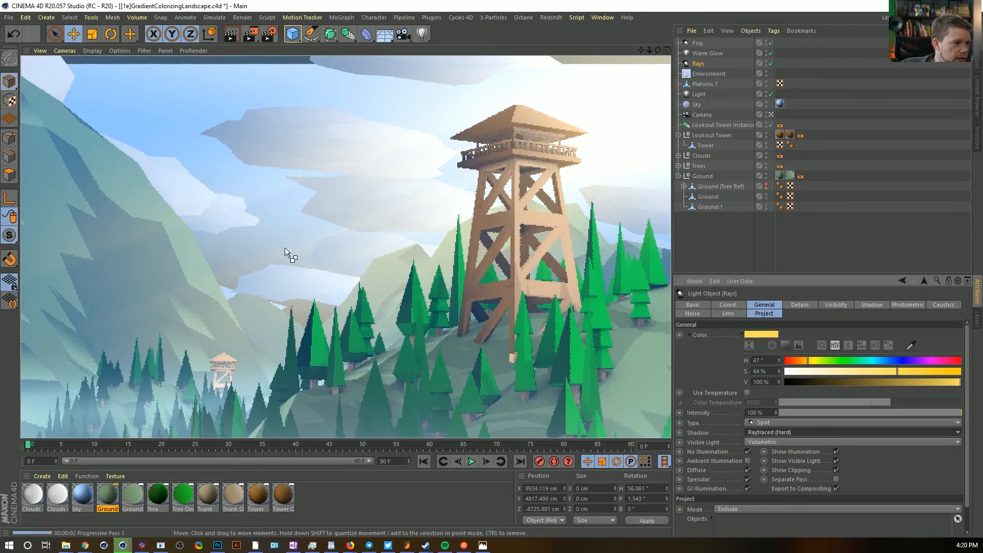
pyautogui.click(787, 432)
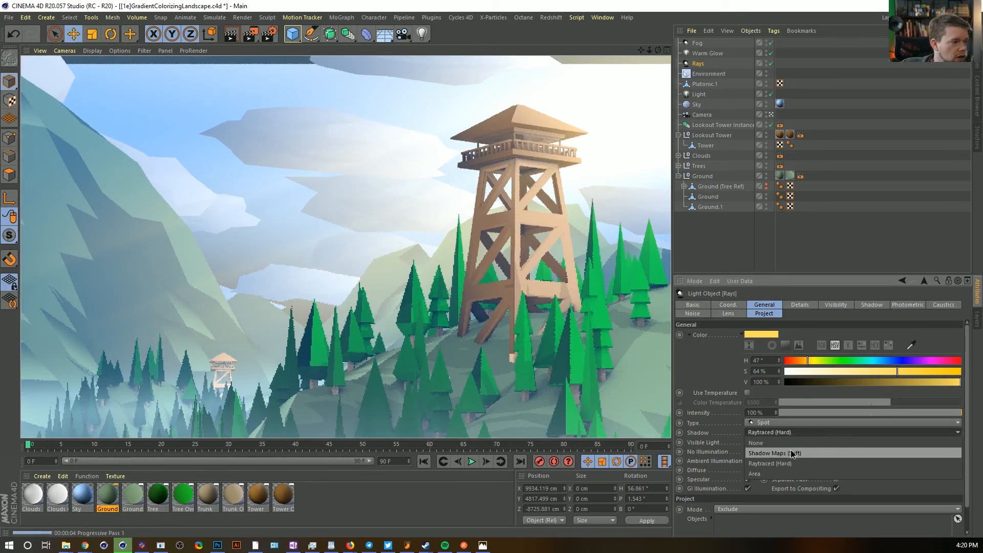
pyautogui.click(792, 453)
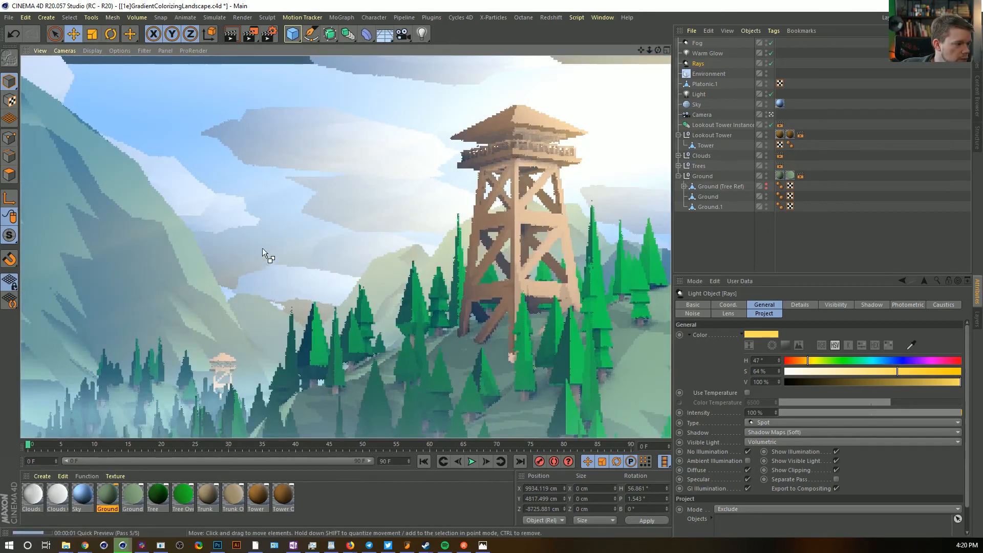
# Set the Rays light's shadow map resolution to 1000x1000
pyautogui.click(865, 305)
pyautogui.click(769, 390)
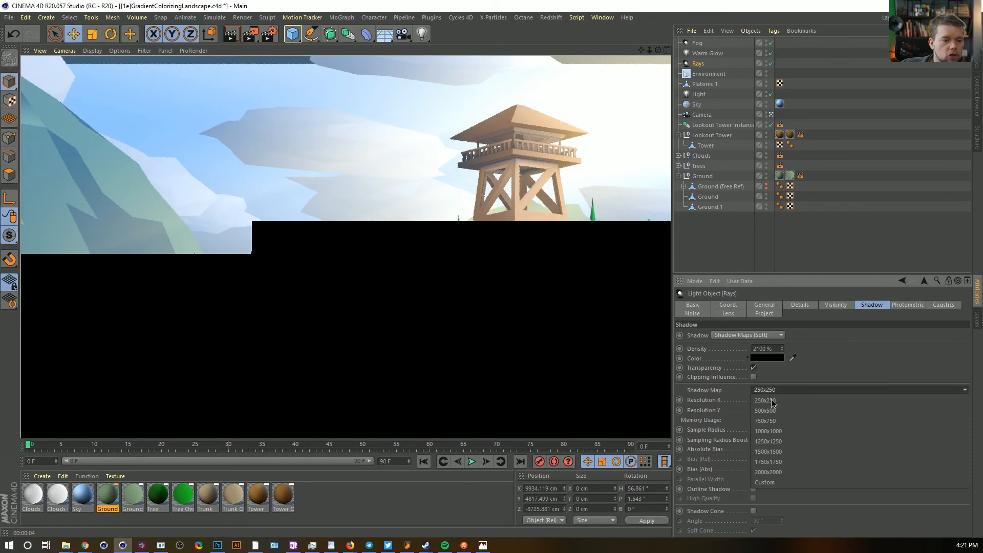
pyautogui.click(768, 428)
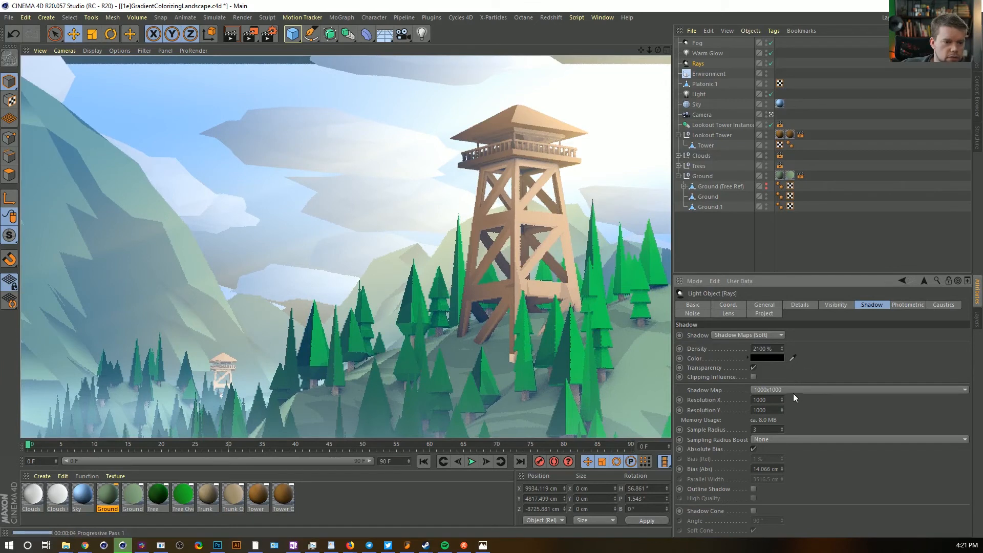
# Check the Rays light's visibility settings and inspect the landscape from a free perspective before returning to the scene camera
pyautogui.click(829, 304)
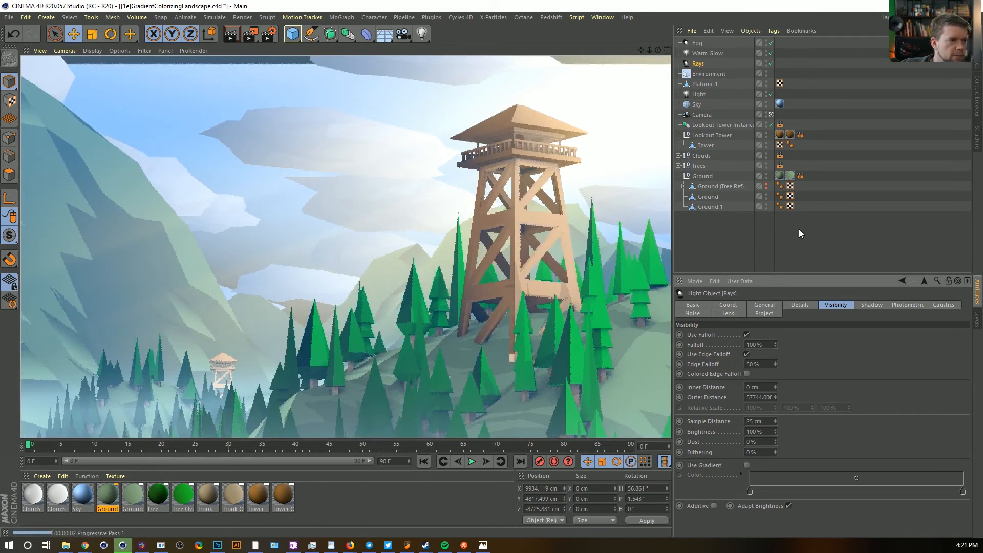
pyautogui.click(698, 63)
pyautogui.click(92, 51)
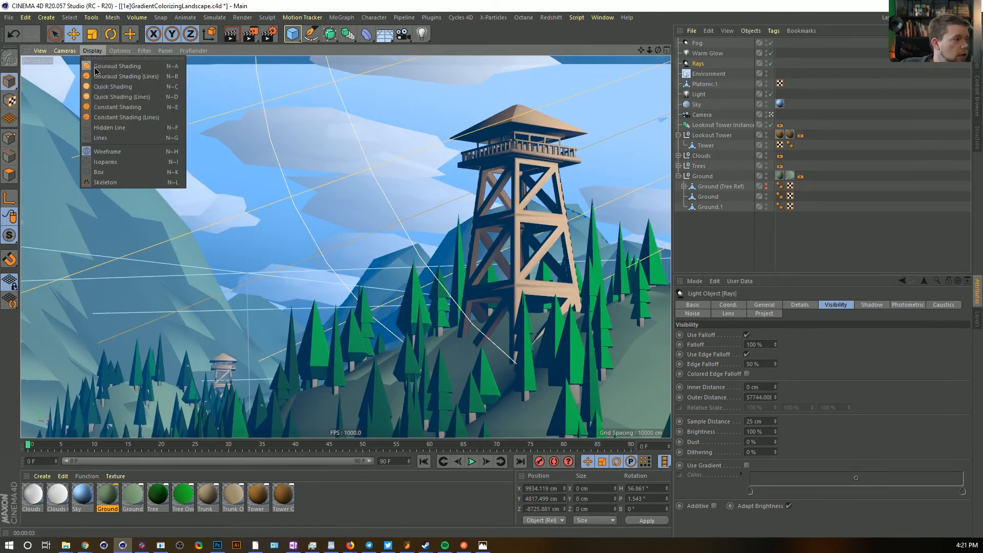
pyautogui.moveTo(65, 50)
pyautogui.click(83, 87)
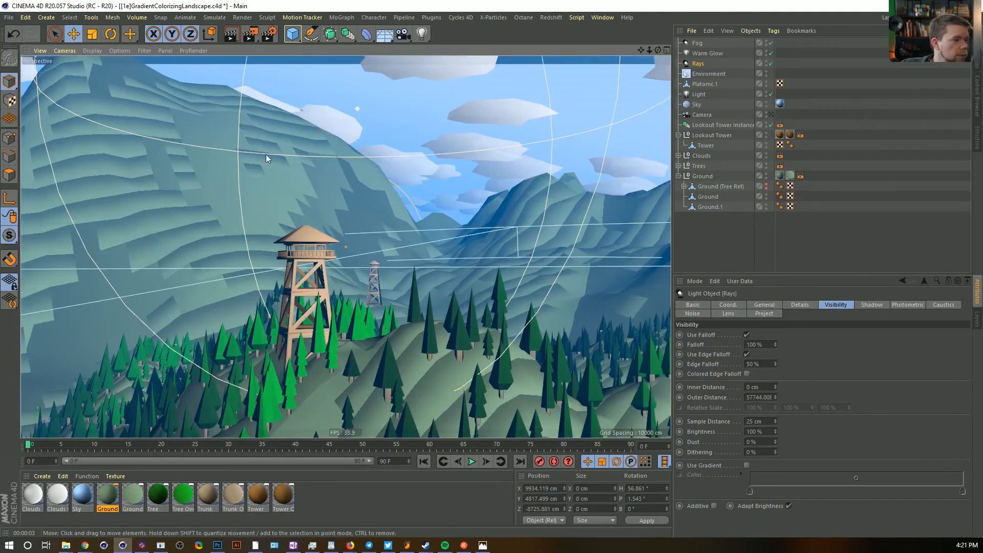
pyautogui.keyDown('alt'); pyautogui.moveTo(322, 256); pyautogui.dragTo(322, 298, button='middle'); pyautogui.keyUp('alt')
pyautogui.moveTo(322, 291)
pyautogui.keyDown('alt'); pyautogui.mouseDown()
pyautogui.moveTo(302, 325)
pyautogui.moveTo(319, 295)
pyautogui.moveTo(314, 285)
pyautogui.mouseUp(); pyautogui.keyUp('alt')
pyautogui.keyDown('alt'); pyautogui.moveTo(314, 284); pyautogui.dragTo(313, 276, button='middle'); pyautogui.keyUp('alt')
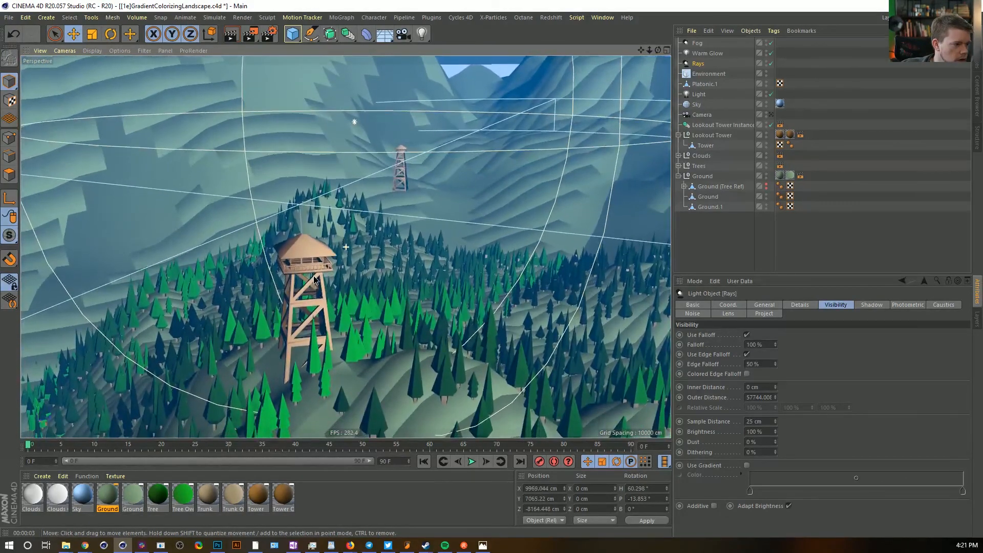
pyautogui.click(770, 114)
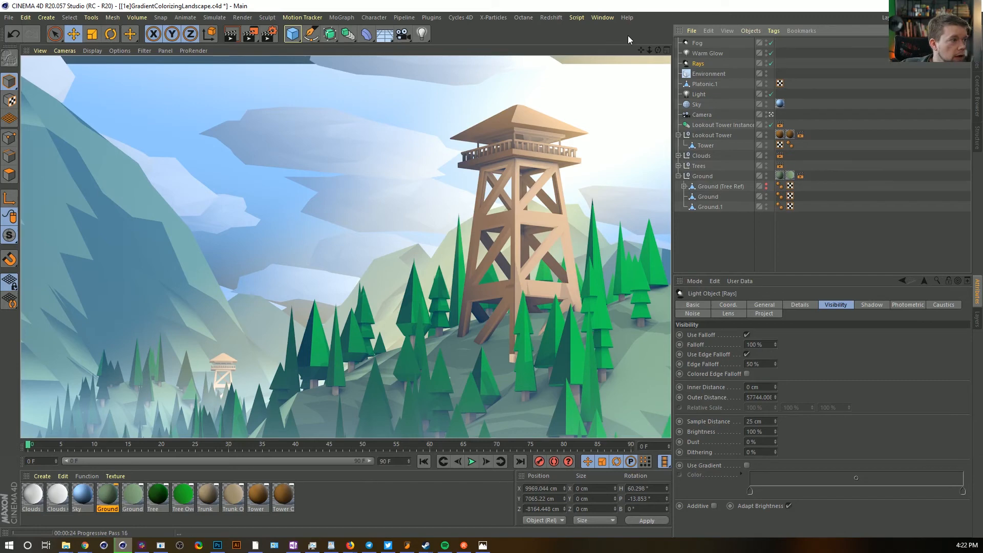
# Save the project and show the output size options in the render settings
pyautogui.hotkey('ctrl', 's')
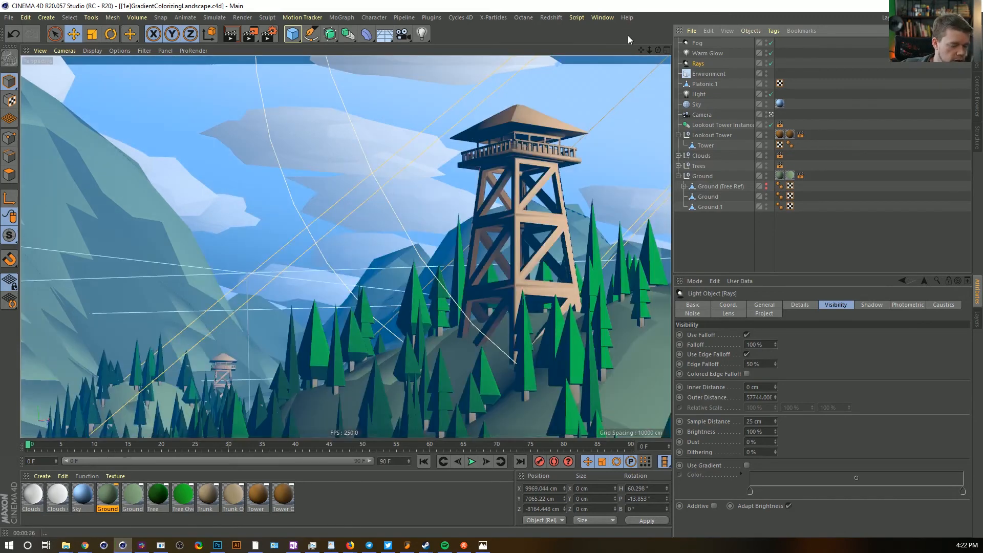
pyautogui.hotkey('ctrl', 'b')
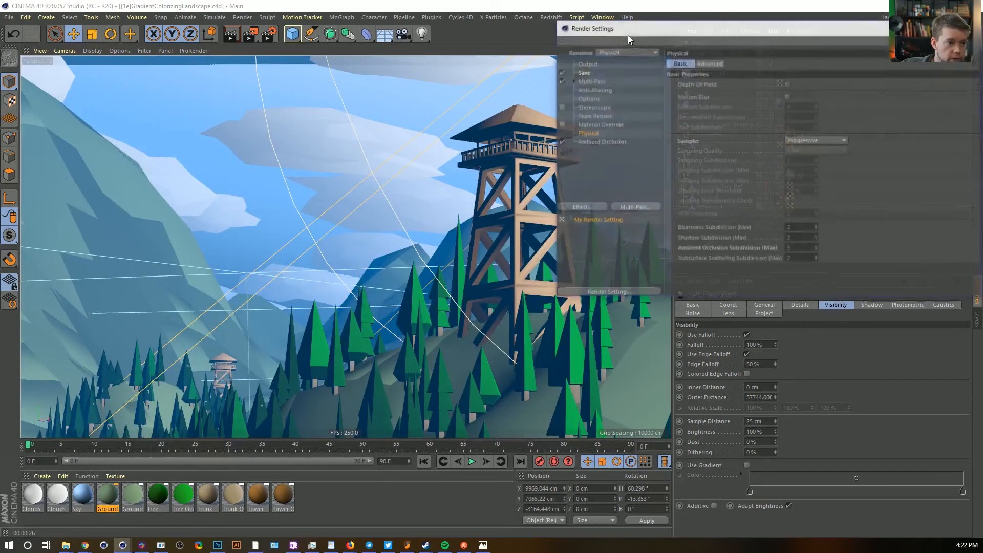
pyautogui.moveTo(634, 28); pyautogui.dragTo(297, 67)
pyautogui.click(256, 102)
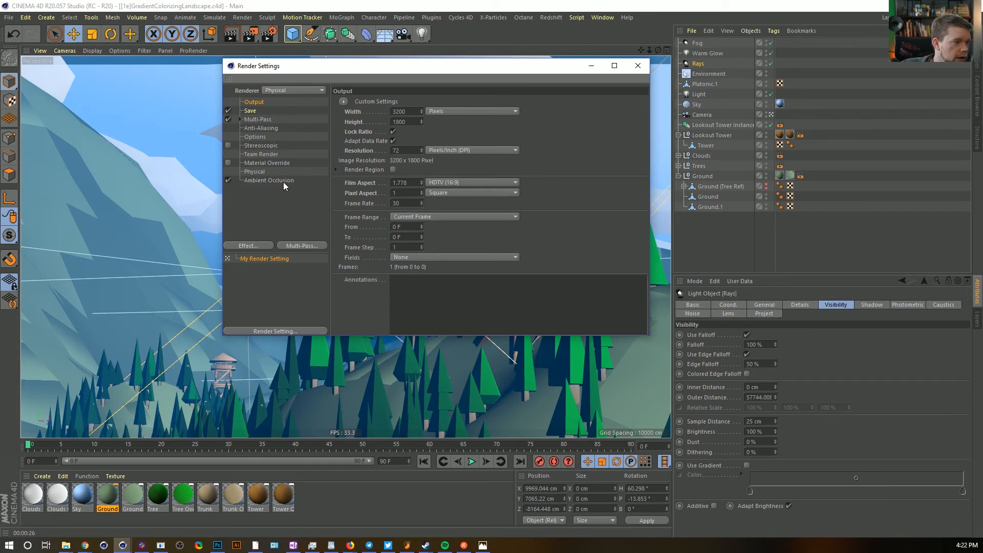
# Add Ambient Occlusion, Atmosphere and Depth passes to the multi-pass render settings
pyautogui.click(266, 122)
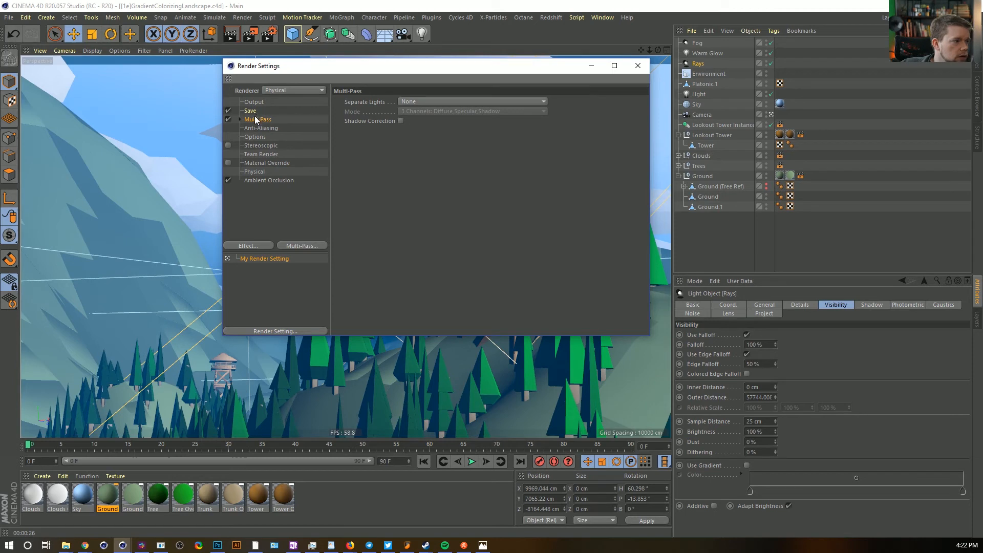
pyautogui.click(241, 119)
pyautogui.rightClick(254, 121)
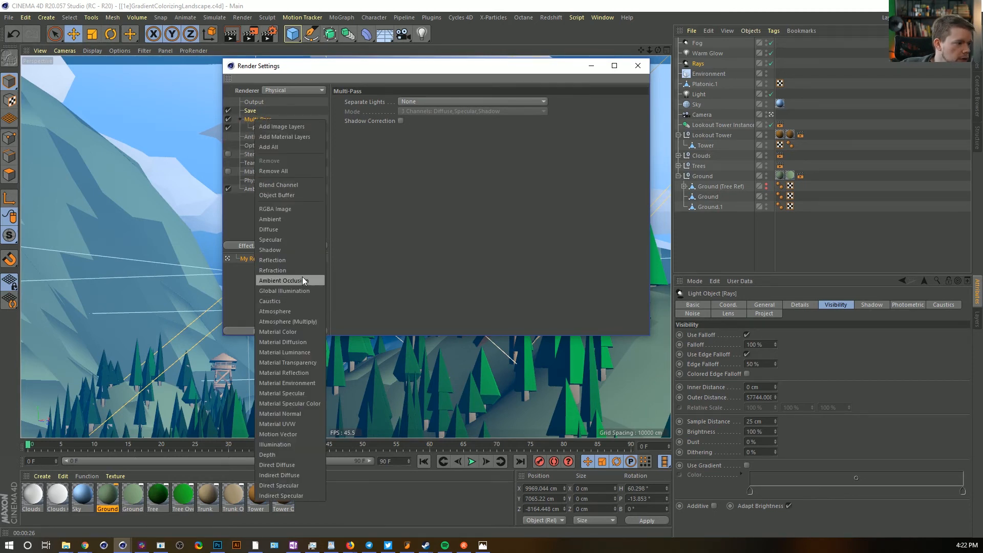
pyautogui.click(301, 280)
pyautogui.click(264, 122)
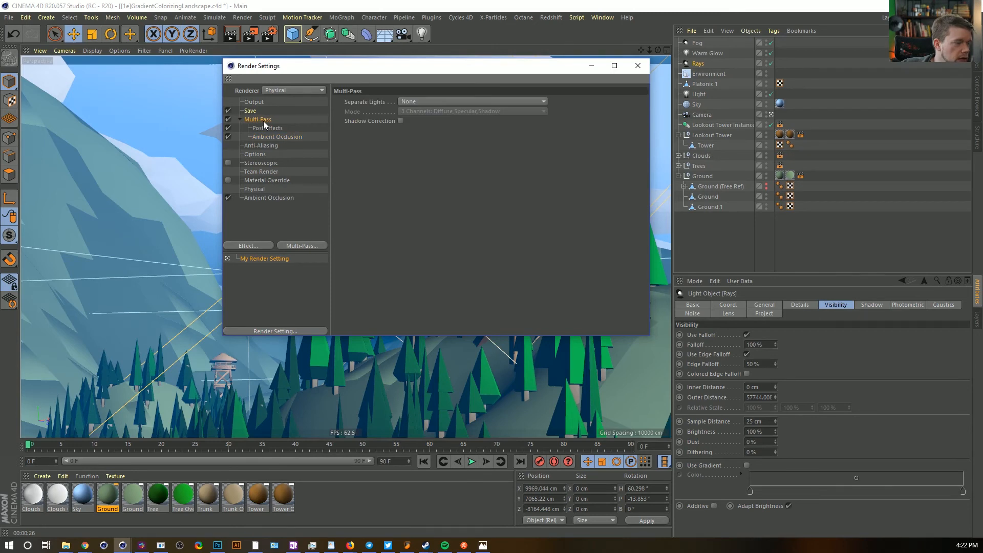
pyautogui.rightClick(265, 126)
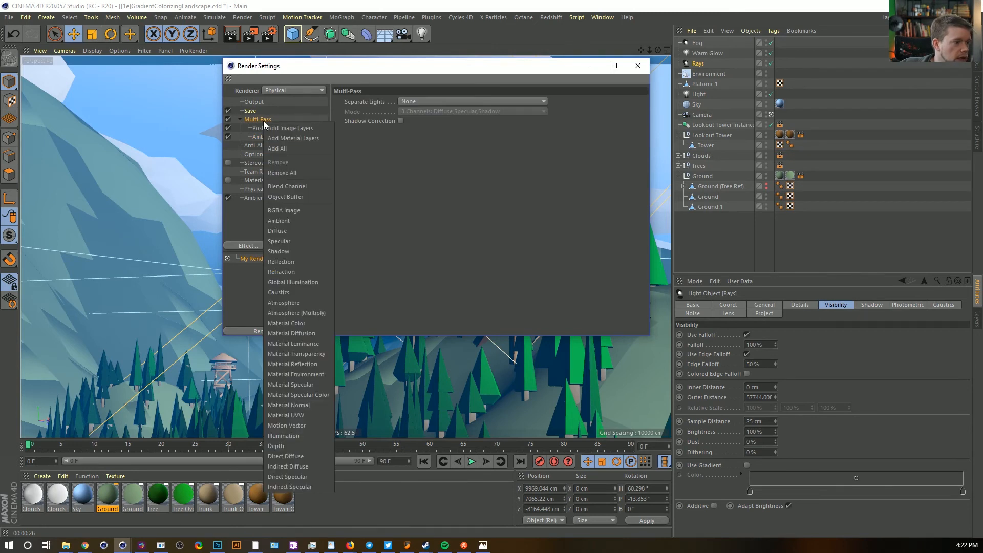
pyautogui.click(312, 303)
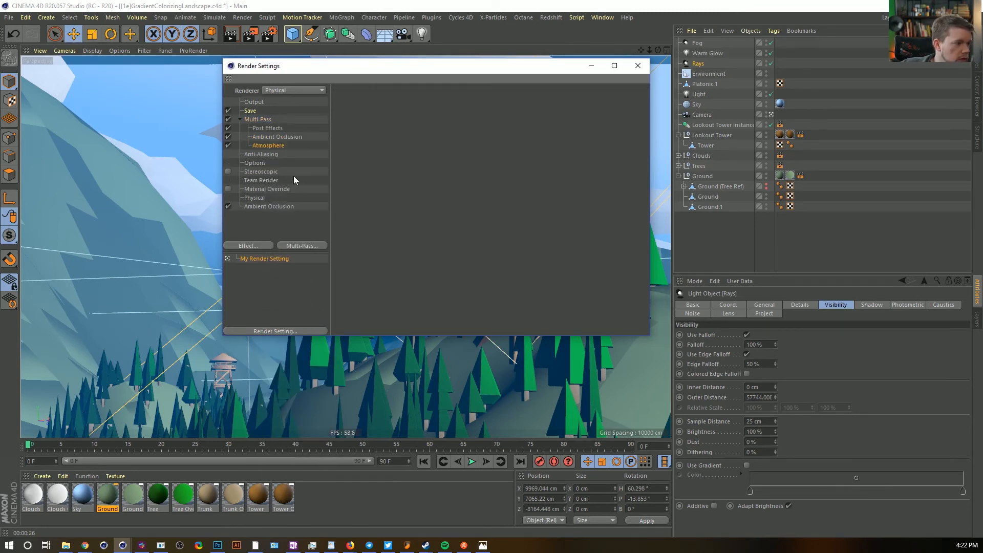
pyautogui.rightClick(264, 121)
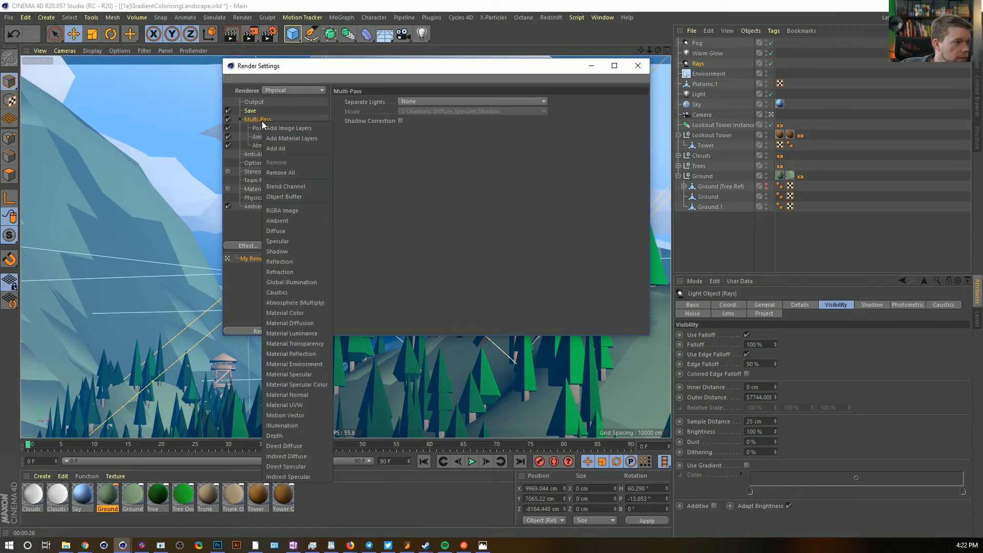
pyautogui.click(296, 435)
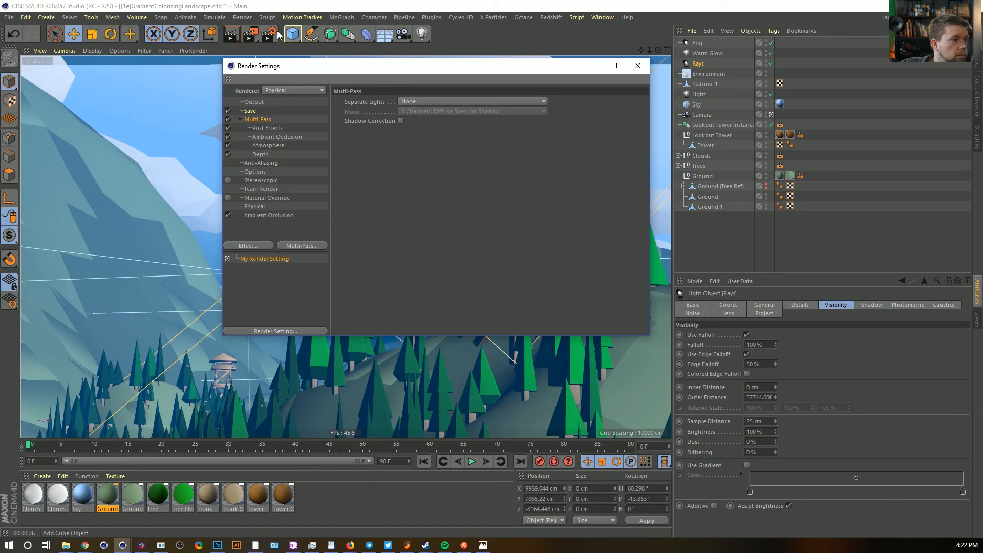
# Render the scene to a maximized Picture Viewer and fit the whole image in view
pyautogui.click(252, 36)
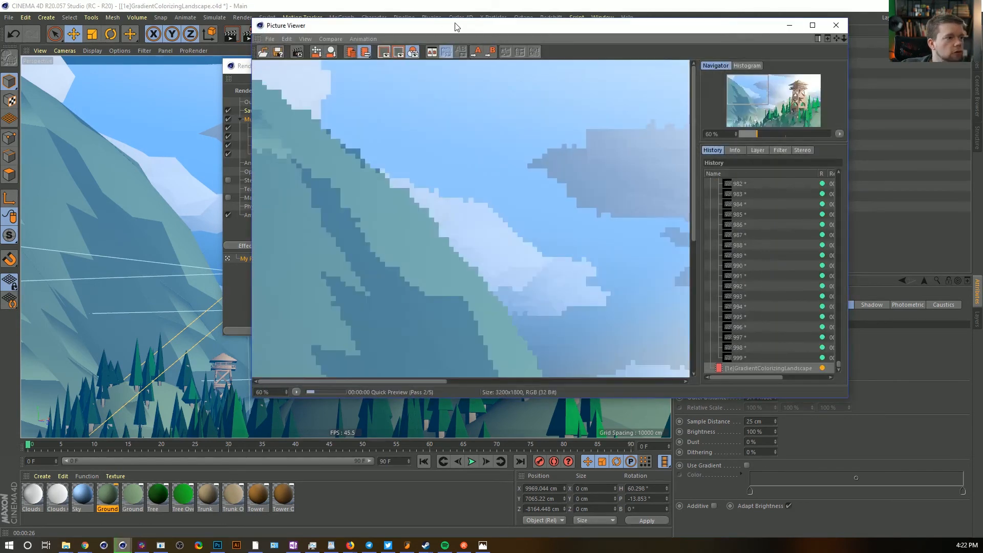
pyautogui.doubleClick(451, 30)
pyautogui.scroll(2, 513, 224)
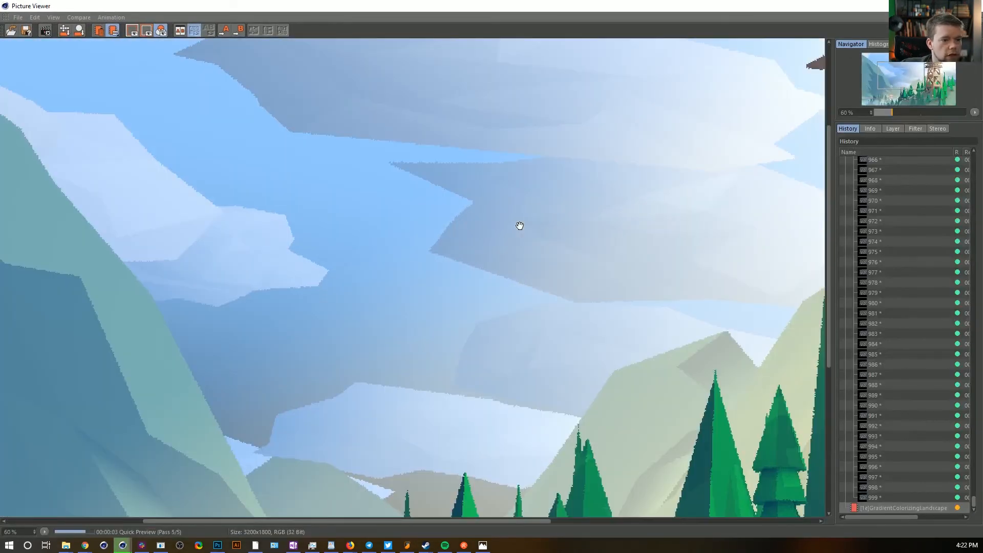
pyautogui.scroll(-2, 563, 254)
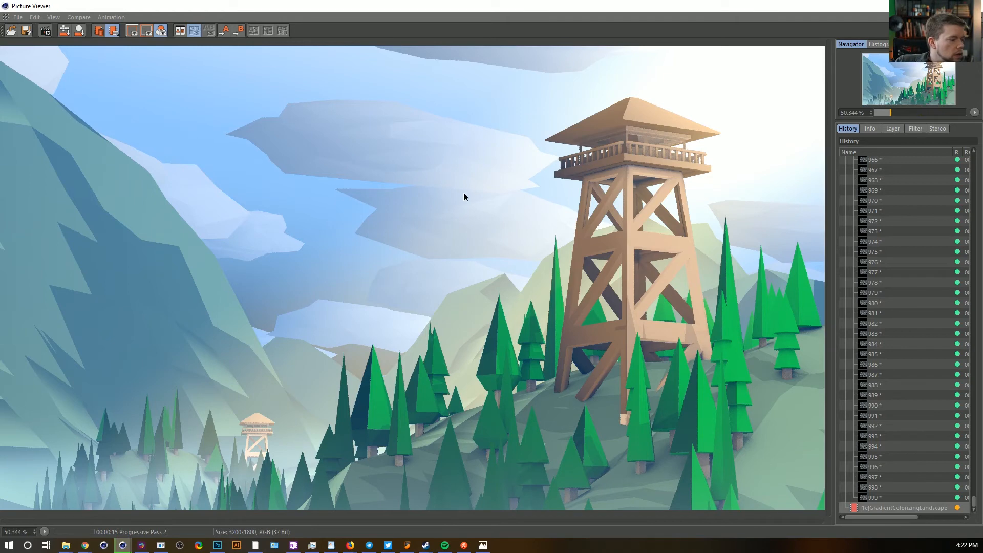
pyautogui.doubleClick(736, 321)
pyautogui.doubleClick(654, 275)
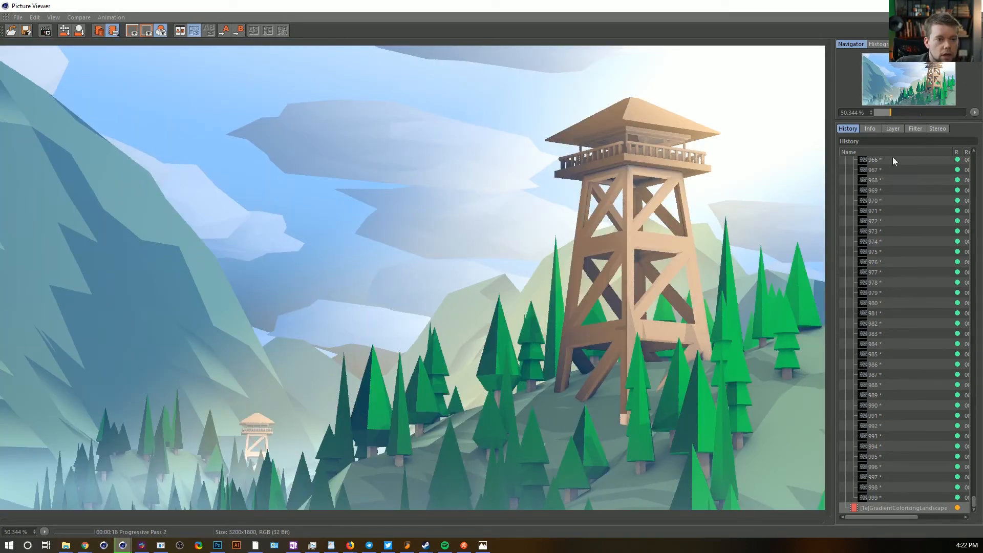
# Examine the Atmosphere, Ambient Occlusion and Depth passes one by one and return to the full image
pyautogui.click(891, 129)
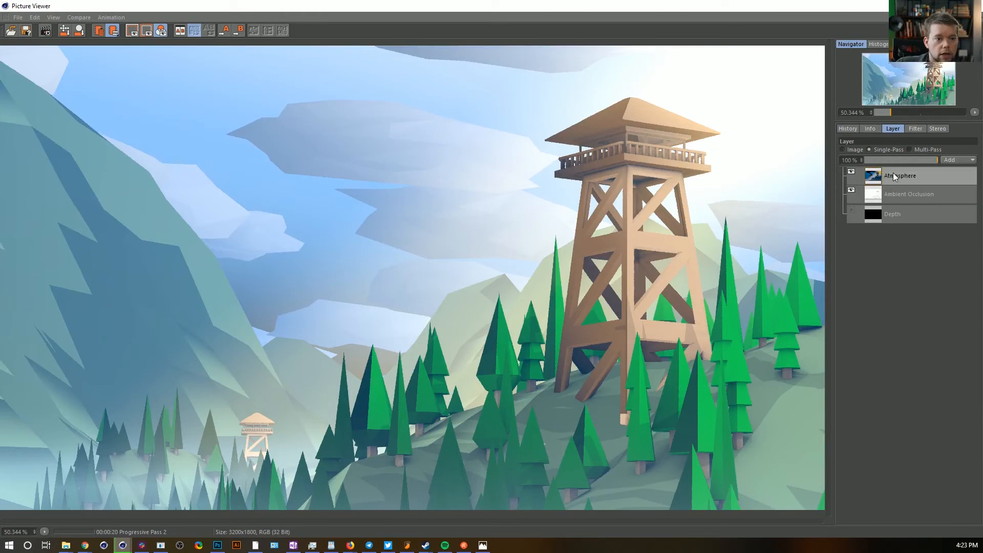
pyautogui.click(893, 174)
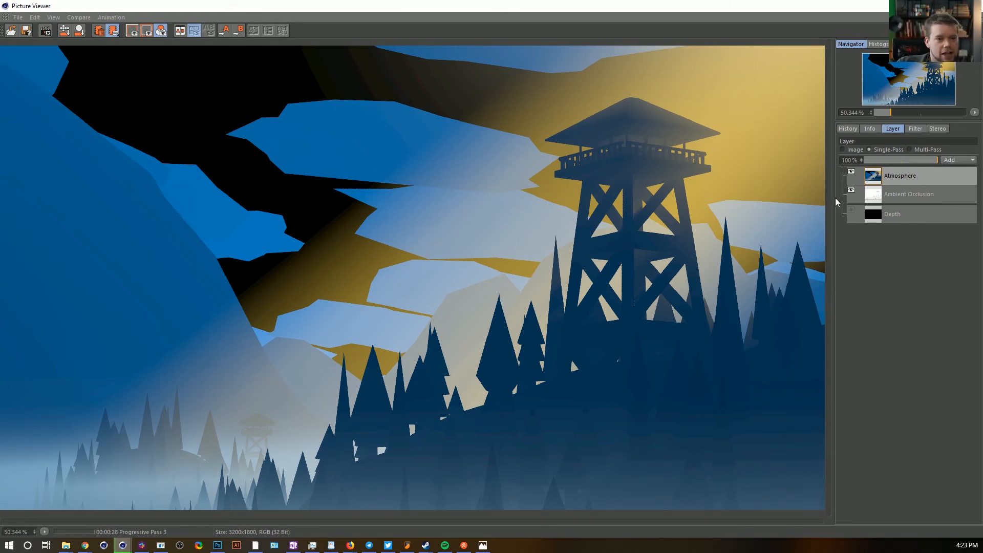
pyautogui.click(899, 194)
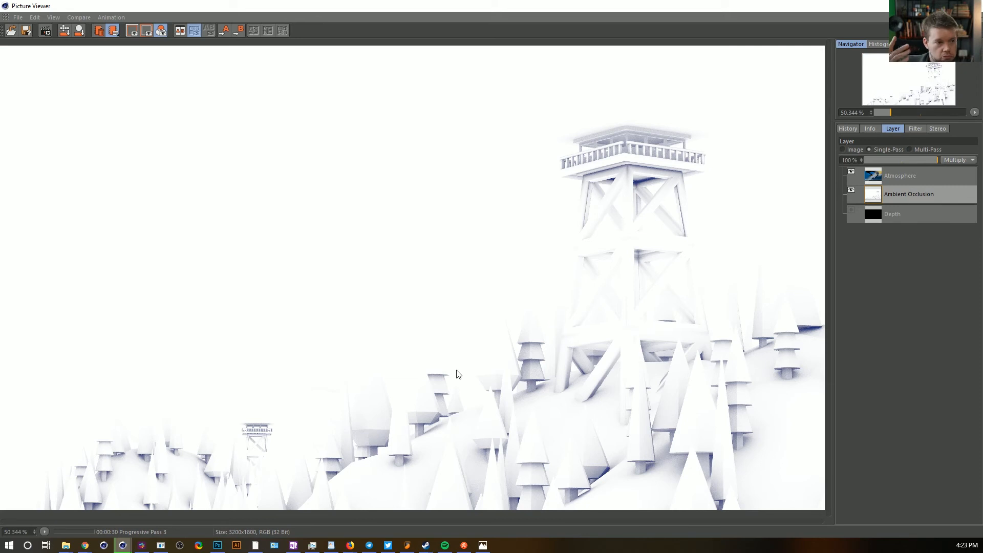
pyautogui.click(913, 217)
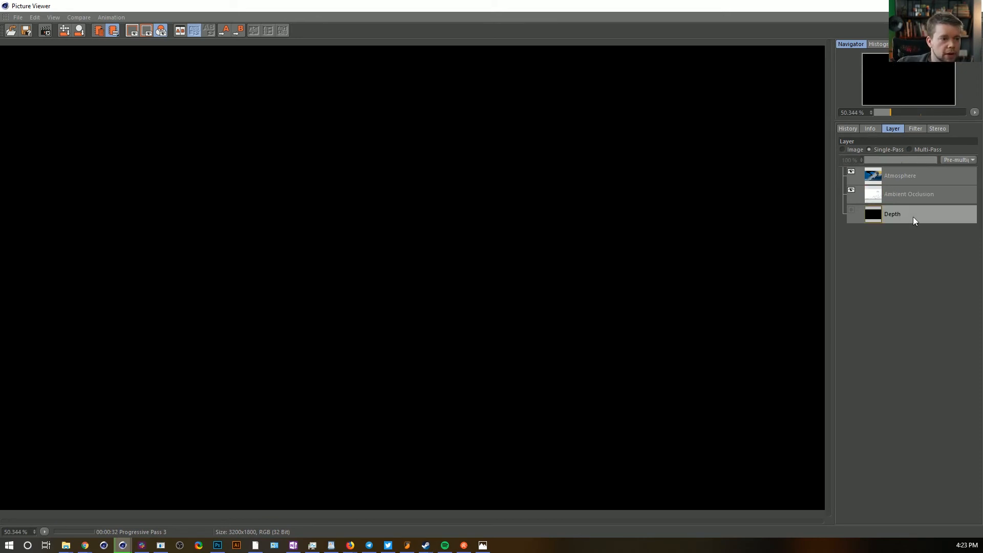
pyautogui.click(849, 150)
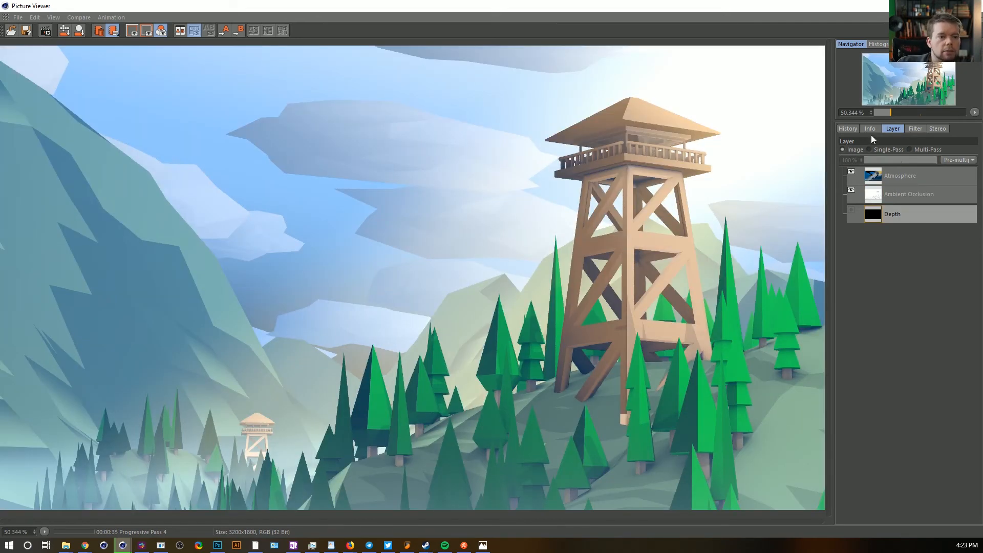
# Copy the current GradientColorizingLandscape render from the render history to the clipboard
pyautogui.click(855, 131)
pyautogui.click(888, 506)
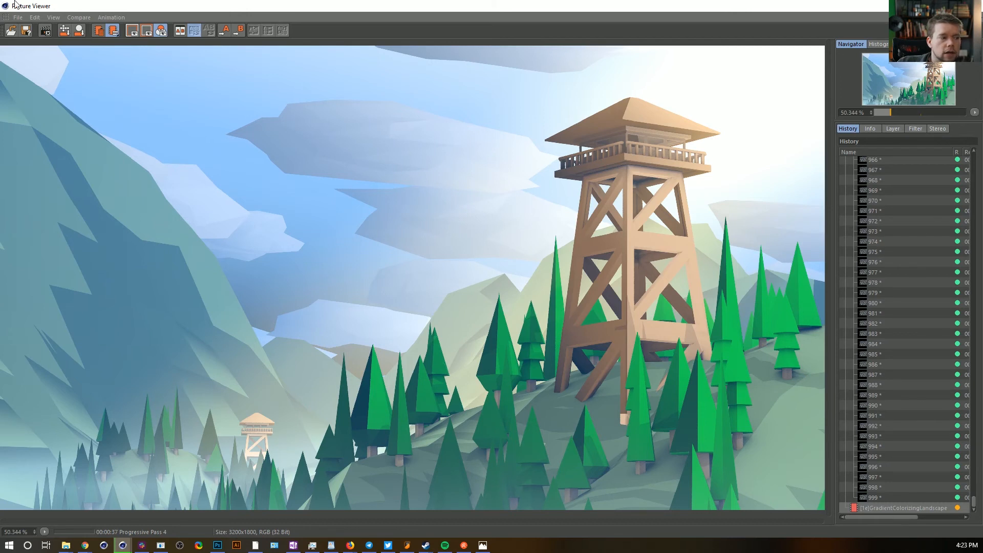
pyautogui.click(34, 18)
pyautogui.click(47, 34)
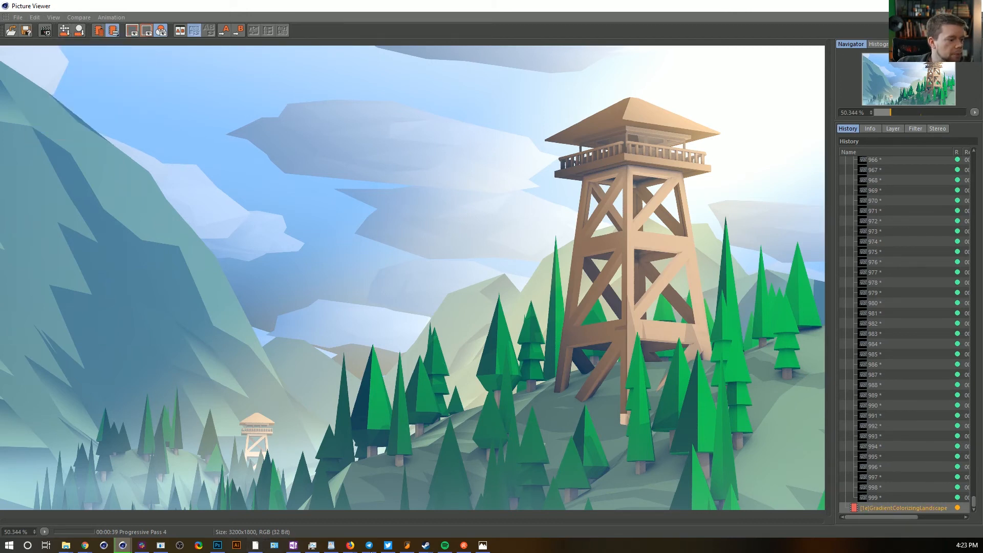
# Switch to Photoshop, create a 3200 x 1800 px document at 72 ppi and paste the copied render into it
pyautogui.click(218, 546)
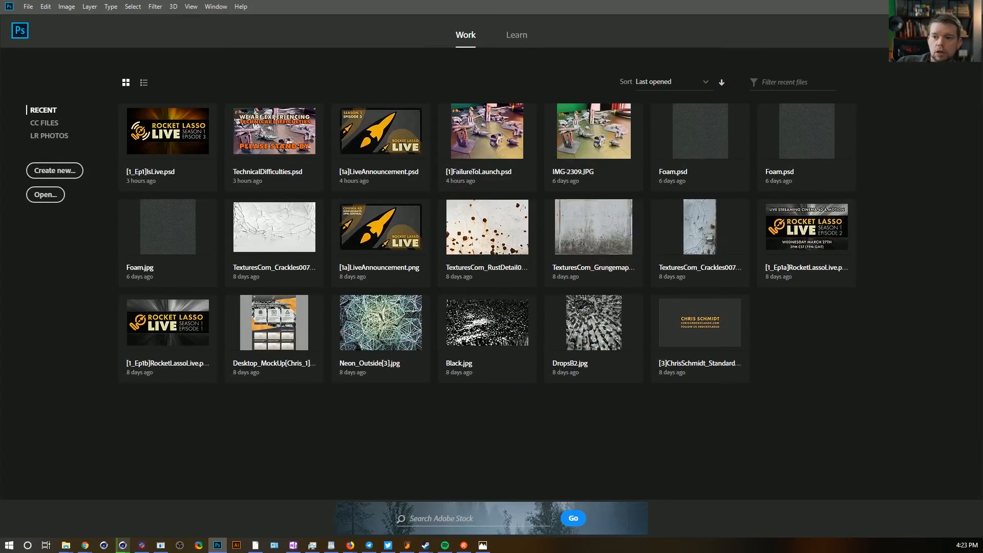
pyautogui.hotkey('ctrl', 'n')
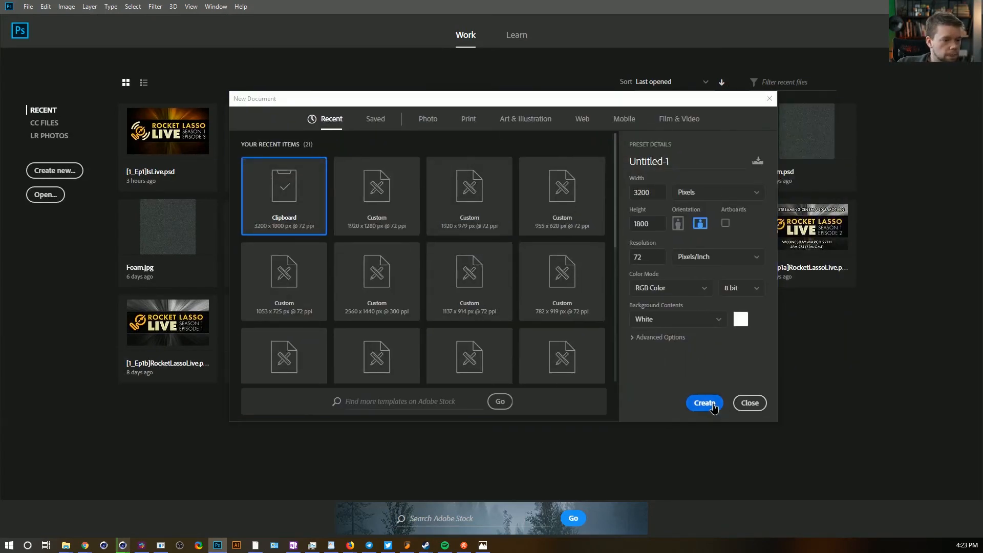
pyautogui.click(704, 403)
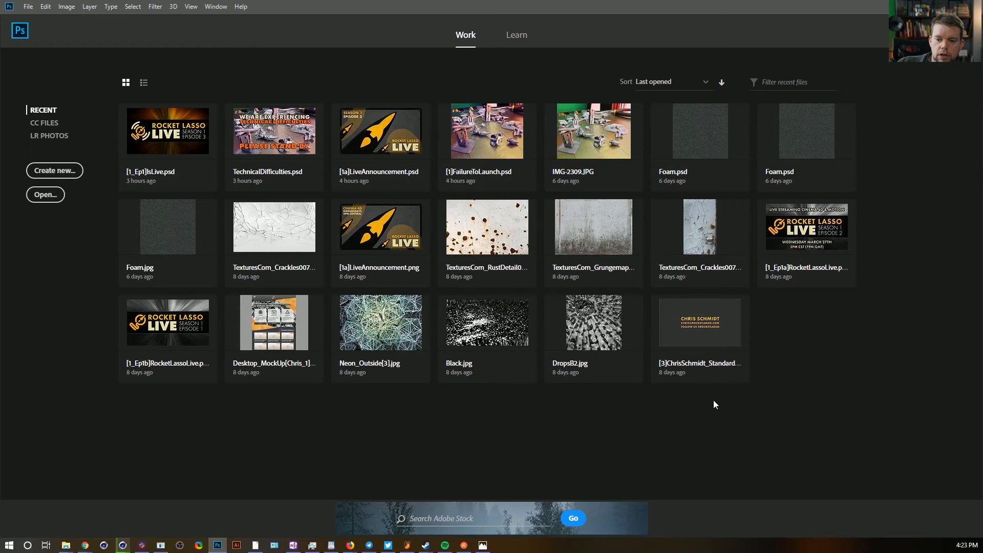
pyautogui.press('Return')
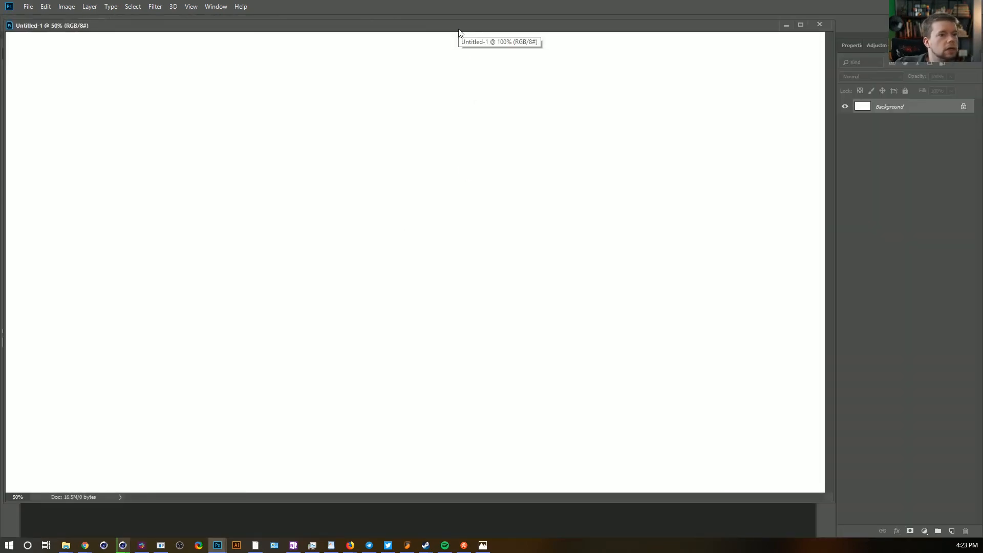
pyautogui.hotkey('ctrl', 'v')
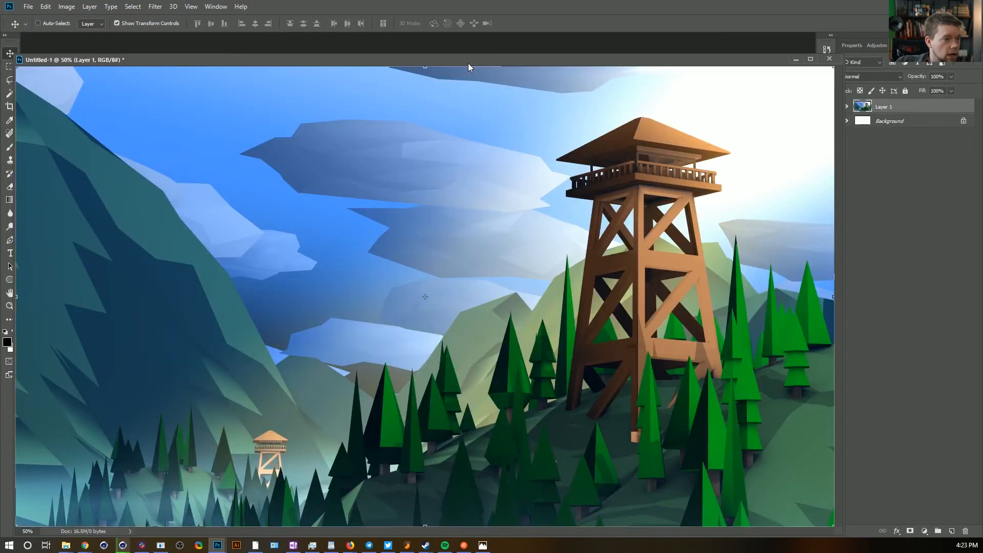
pyautogui.moveTo(468, 63); pyautogui.dragTo(466, 35)
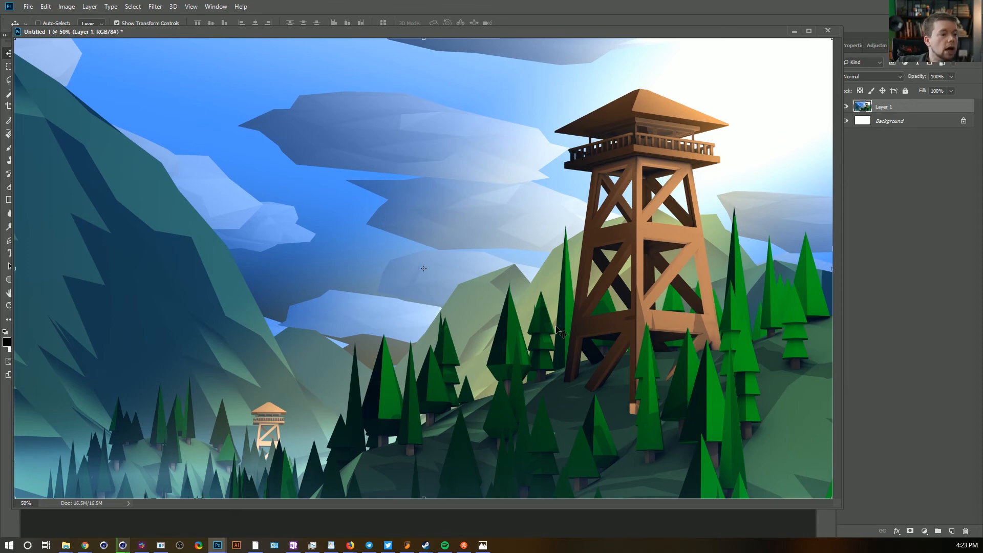
# Return to the Picture Viewer and set up saving the render as an 8-bit TIF still image without the alpha channel
pyautogui.hotkey('alt', 'Tab')
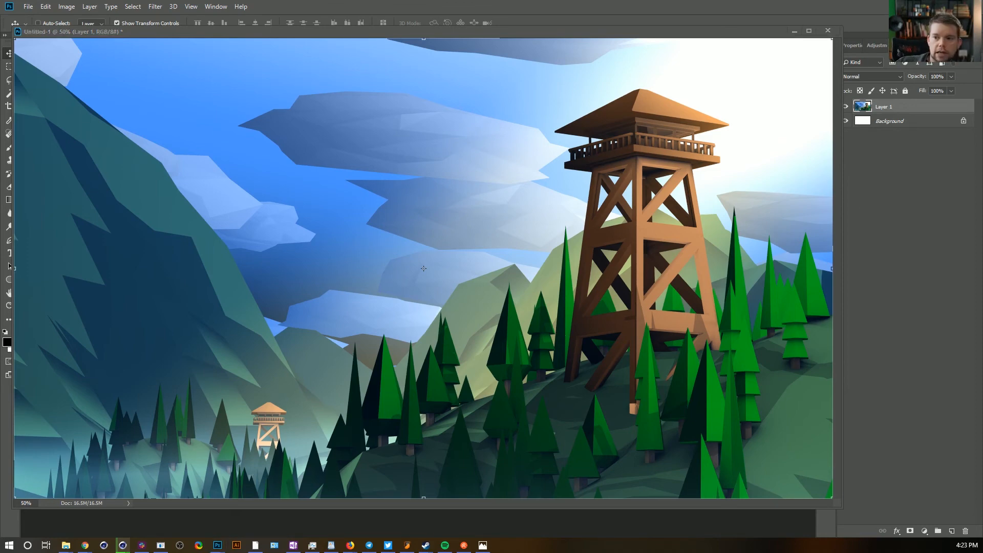
pyautogui.hotkey('alt', 'Tab')
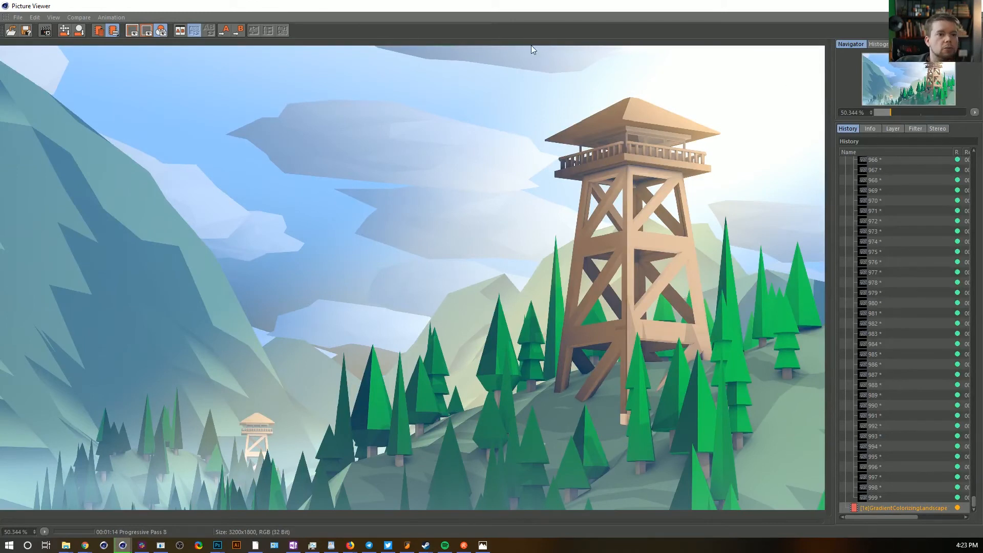
pyautogui.click(18, 17)
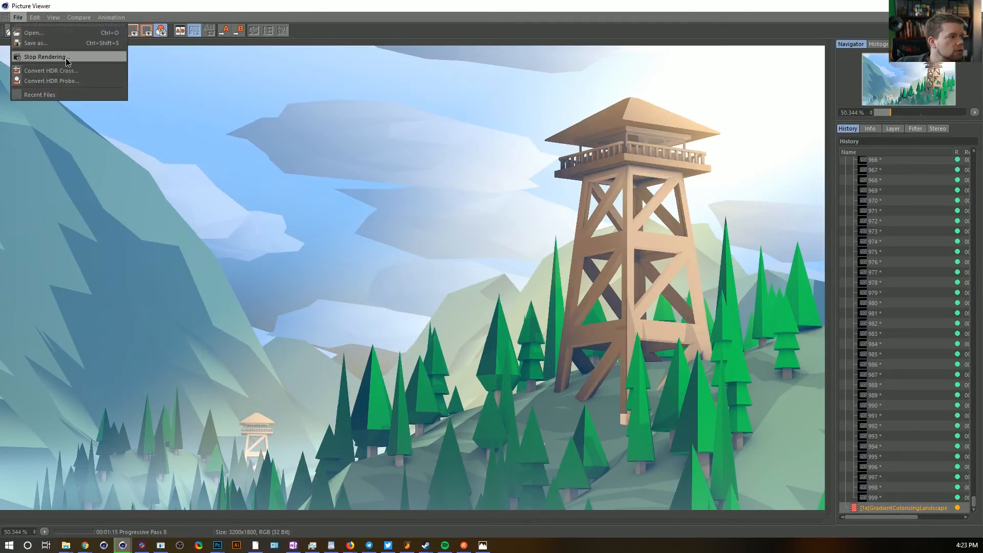
pyautogui.click(62, 43)
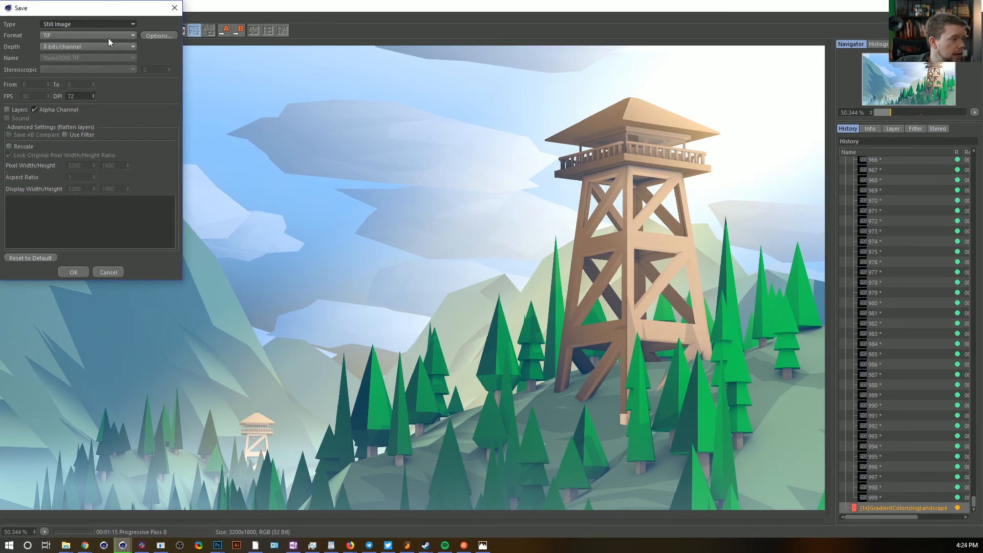
pyautogui.click(35, 110)
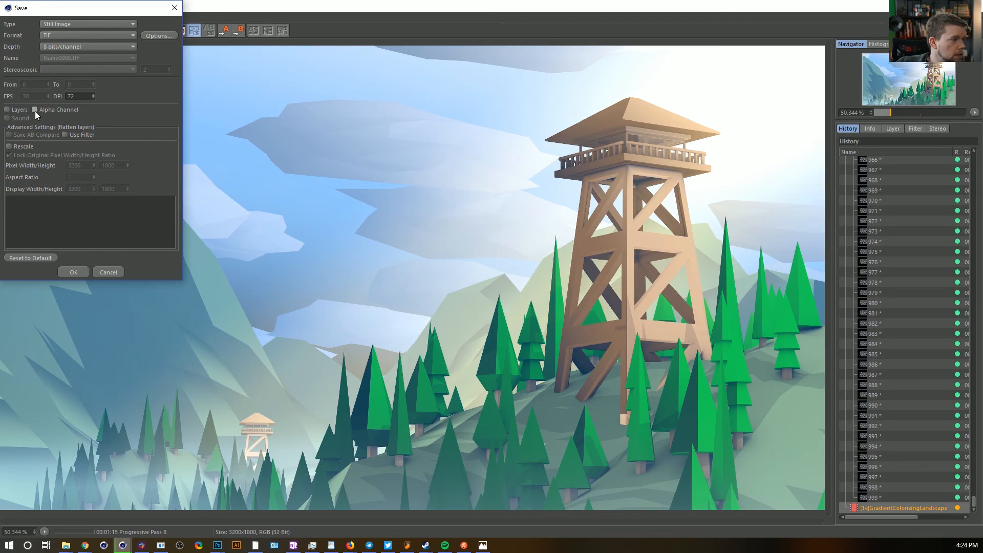
pyautogui.click(80, 271)
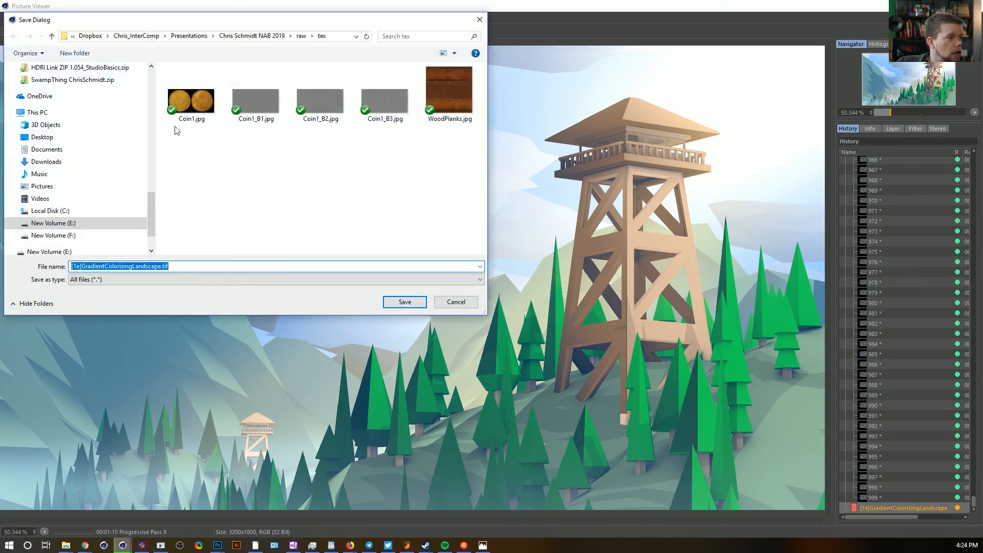
# Save the render as [1e]GradientColorizingLandscape.tif in the Renders folder of Episode3
pyautogui.moveTo(149, 216); pyautogui.dragTo(155, 45)
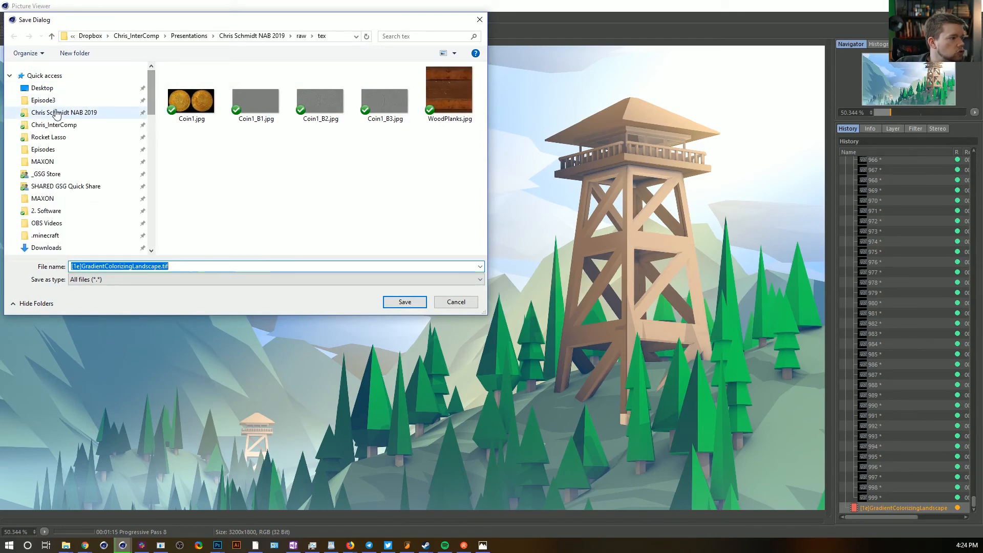
pyautogui.click(43, 100)
pyautogui.doubleClick(176, 102)
pyautogui.click(183, 265)
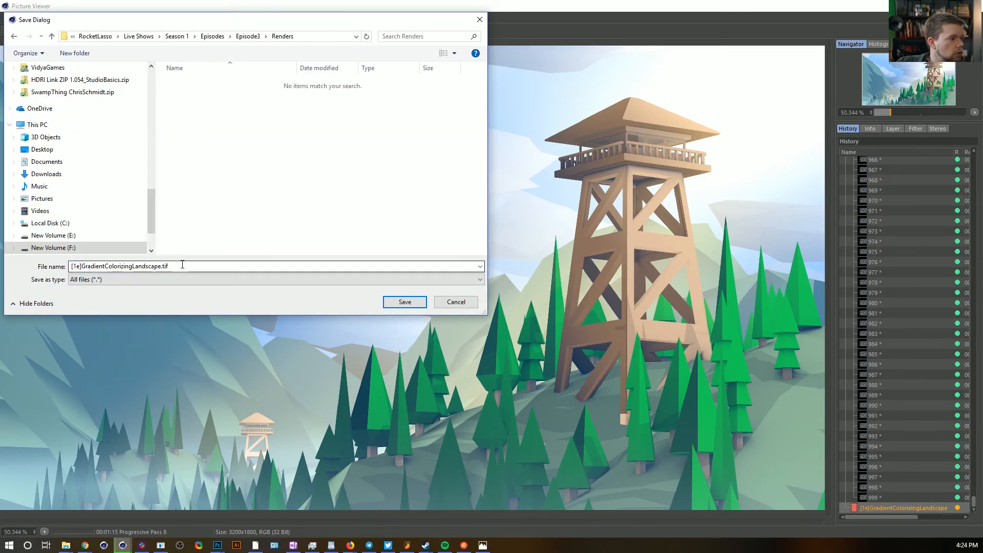
pyautogui.click(404, 302)
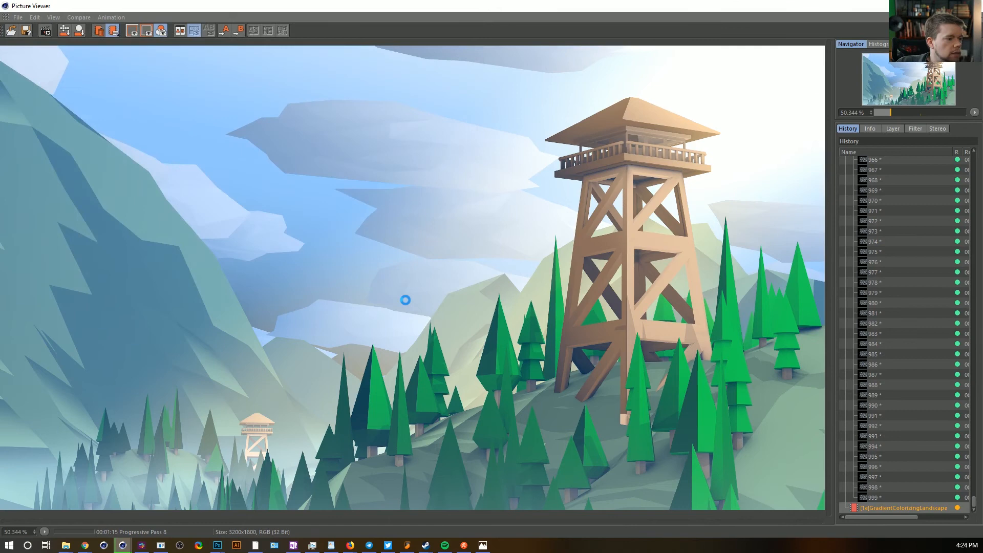
# Switch to Photoshop and open [1e]GradientColorizingLandscape.tif from Episode3's Renders folder, keeping its window clear of the workspace's upper edge
pyautogui.click(218, 545)
pyautogui.click(287, 501)
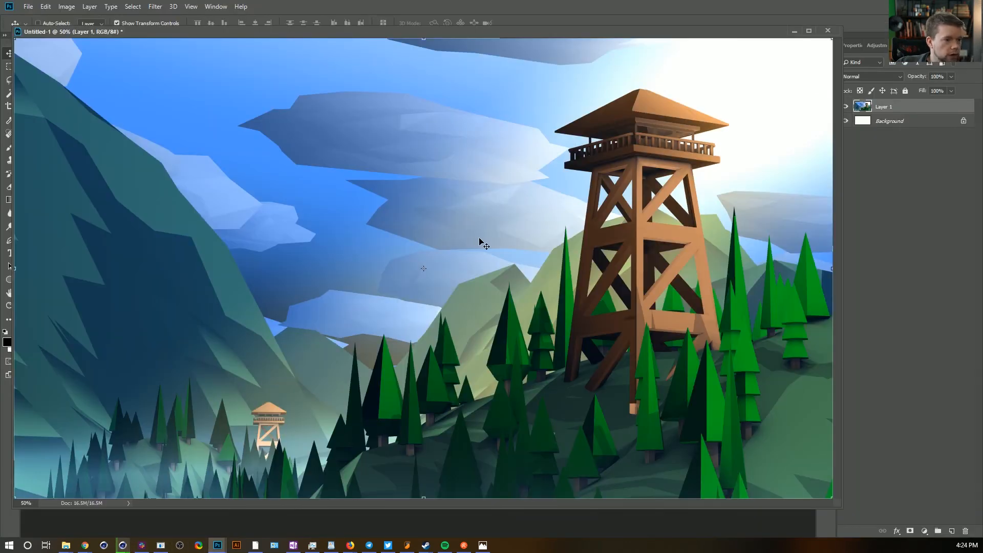
pyautogui.hotkey('ctrl', 'o')
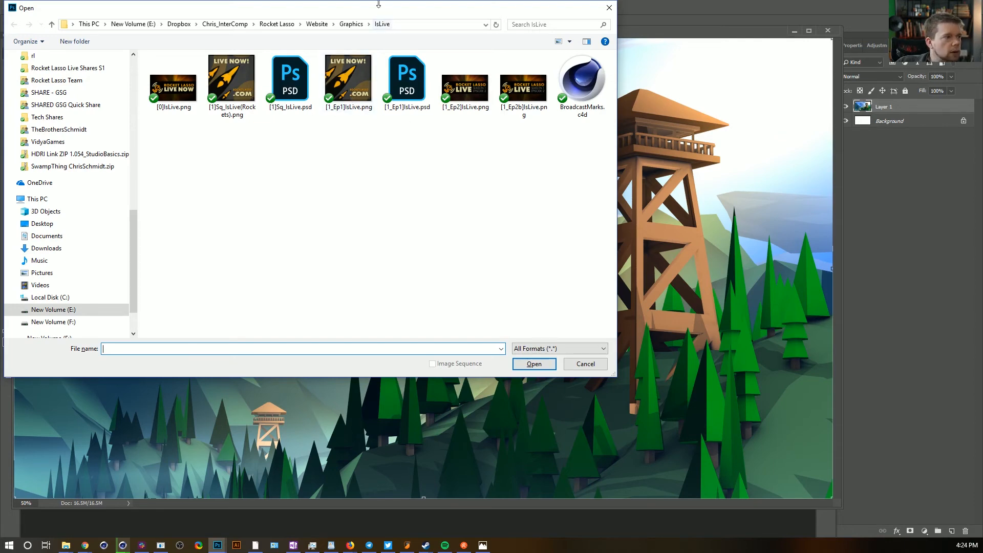
pyautogui.moveTo(379, 9); pyautogui.dragTo(432, 53)
pyautogui.moveTo(187, 279); pyautogui.dragTo(202, 98)
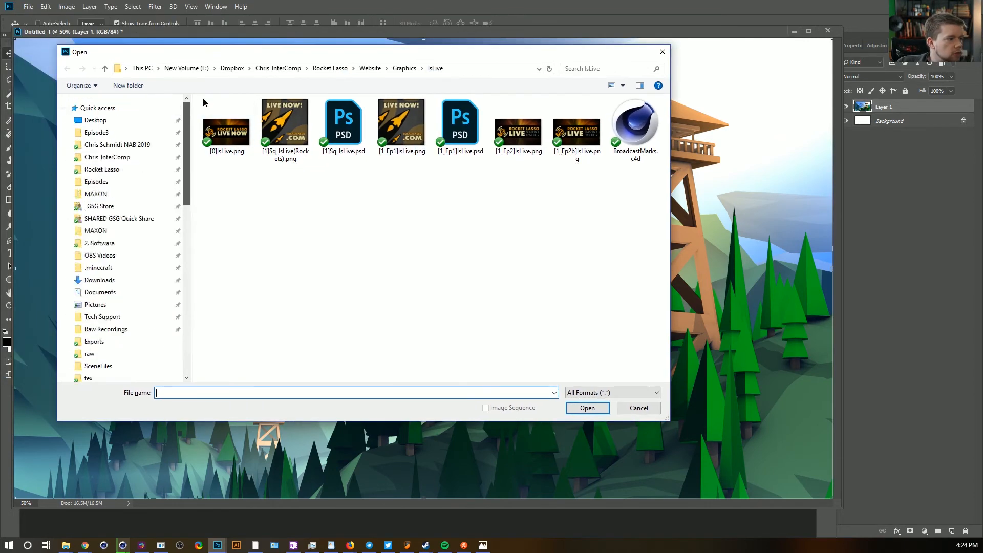
pyautogui.click(106, 133)
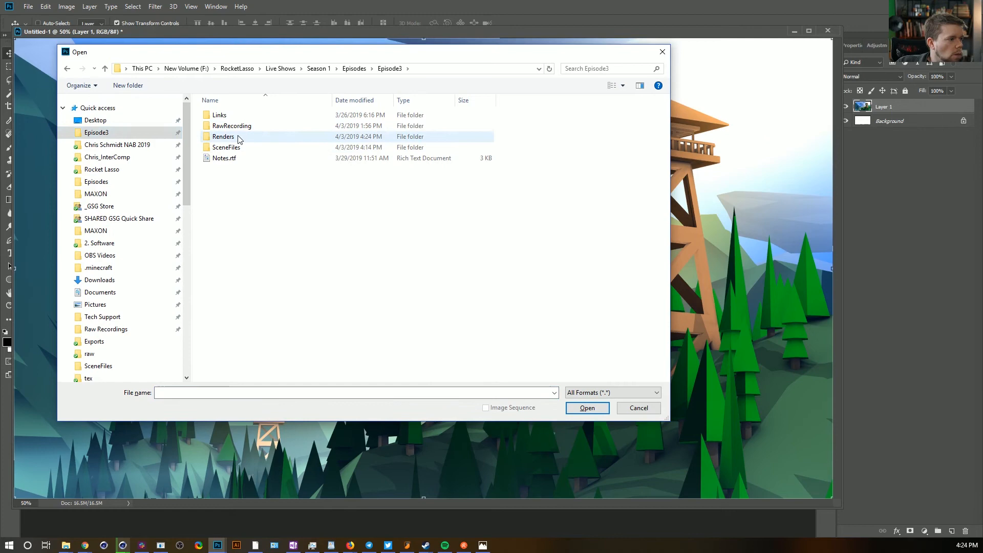
pyautogui.doubleClick(245, 143)
pyautogui.click(239, 126)
pyautogui.click(599, 408)
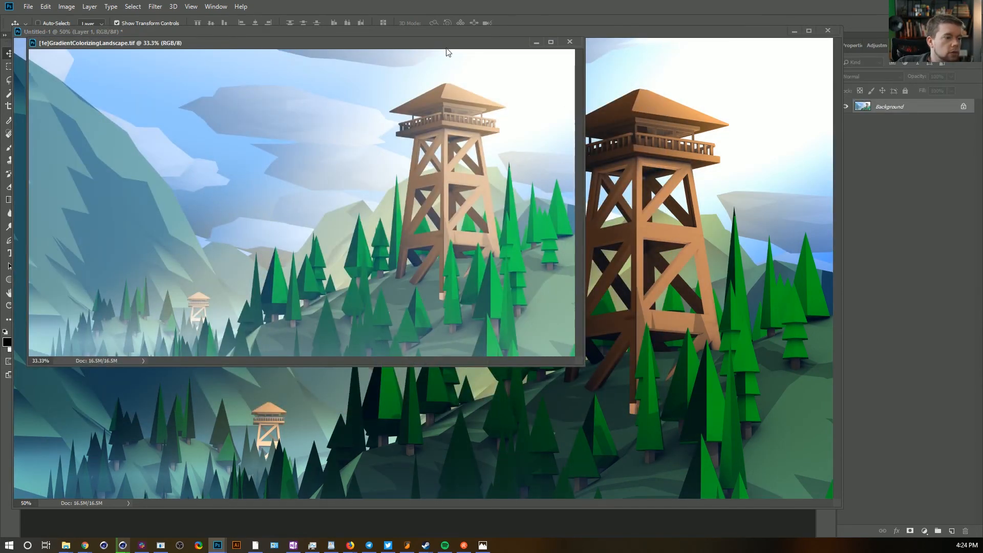
pyautogui.moveTo(450, 59); pyautogui.dragTo(483, 76)
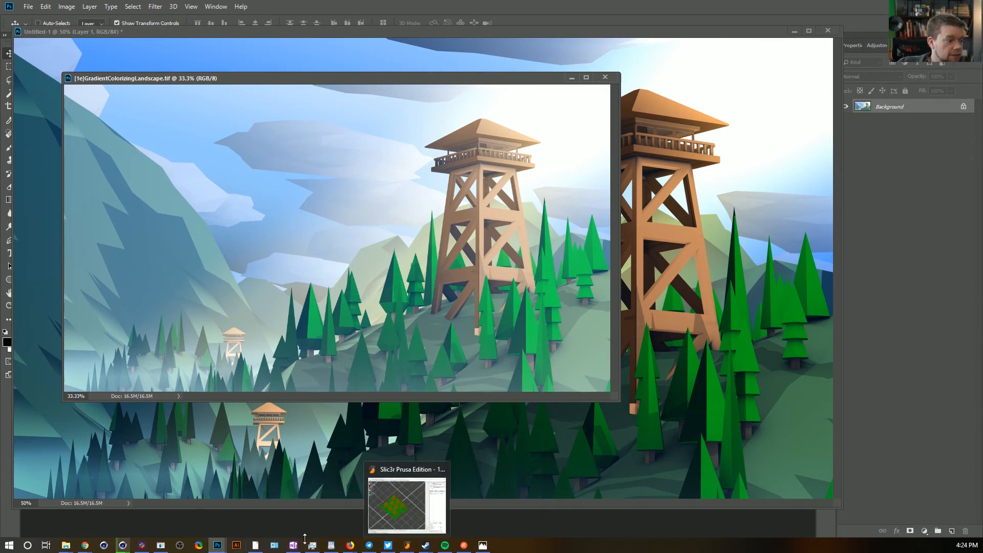
# Switch to the Picture Viewer, display the Atmosphere layer as a single pass and copy it
pyautogui.moveTo(123, 545)
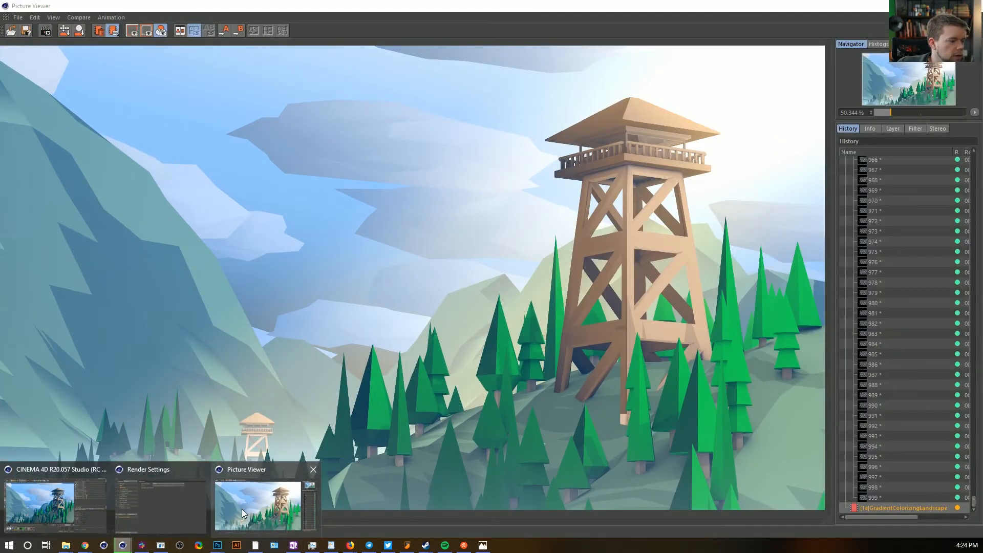
pyautogui.click(242, 508)
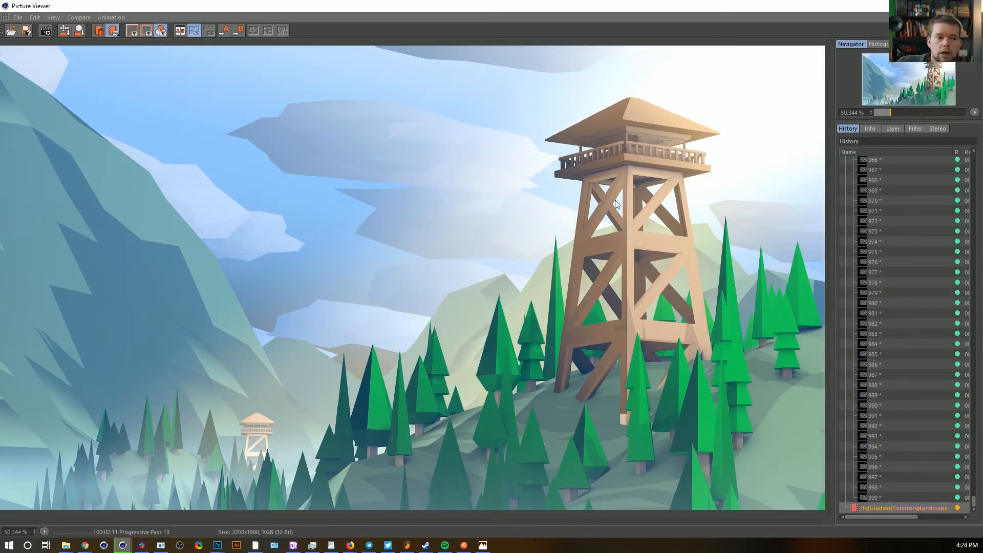
pyautogui.click(892, 128)
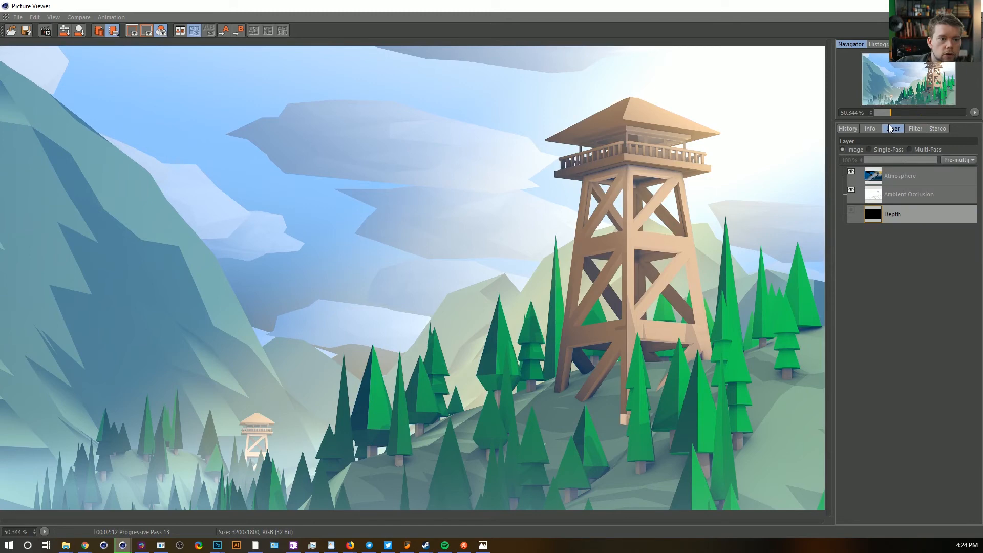
pyautogui.click(870, 149)
pyautogui.click(894, 175)
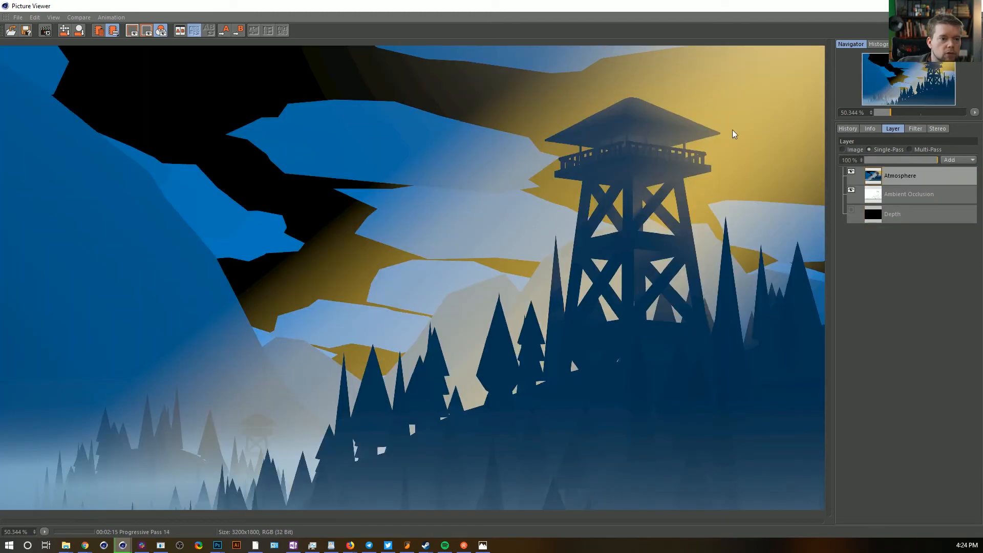
pyautogui.click(34, 17)
pyautogui.click(49, 34)
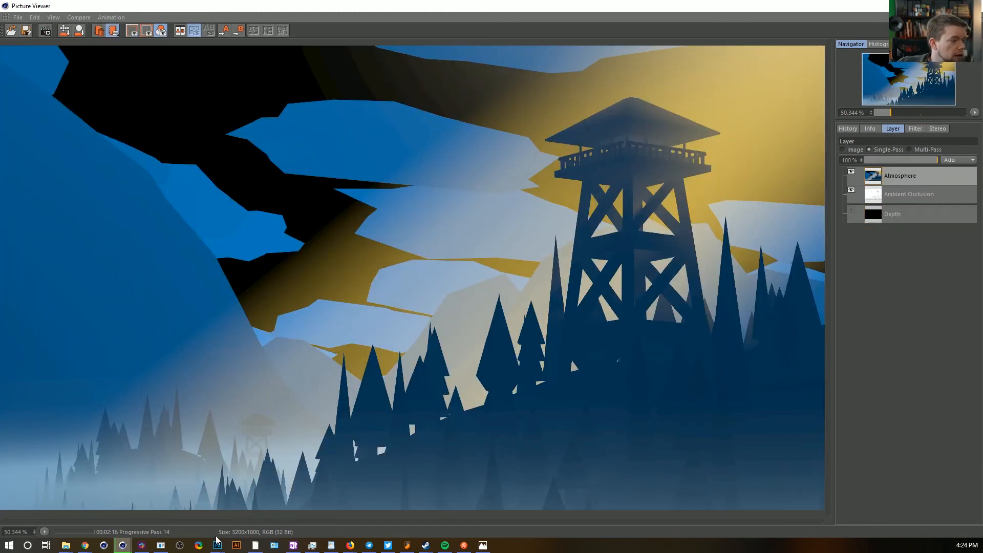
# Switch to Photoshop, dismiss the Untitled-1 window and paste the clipboard image as a new layer in the TIF document
pyautogui.moveTo(217, 545)
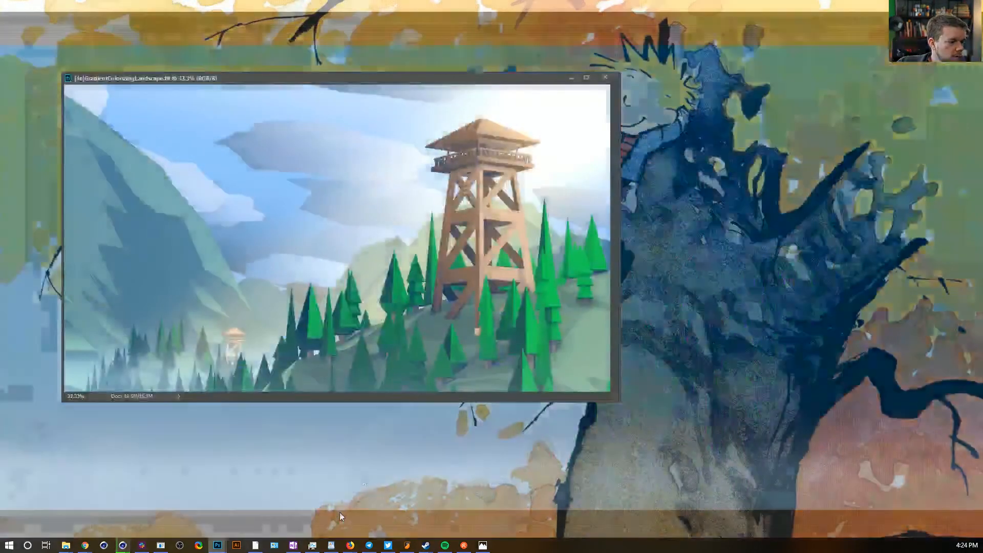
pyautogui.click(326, 504)
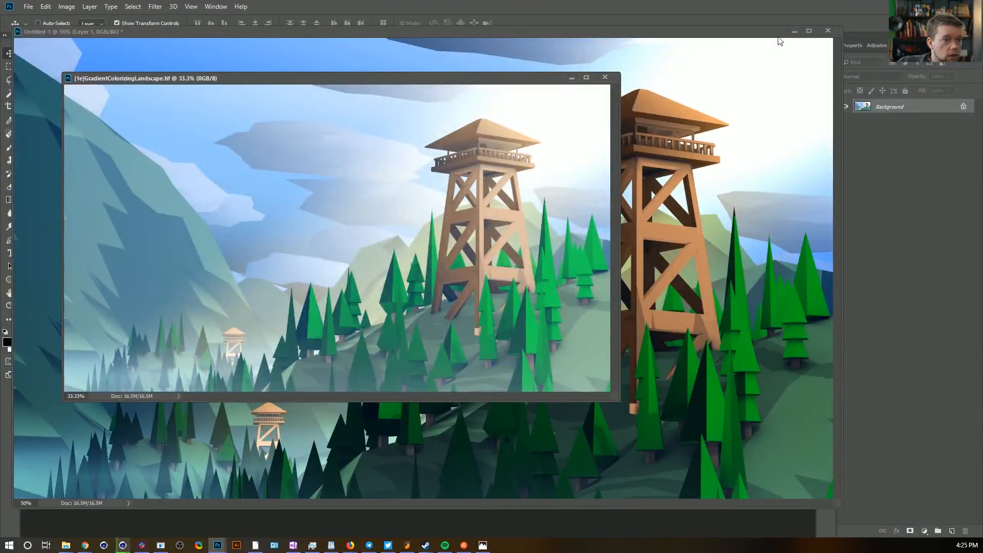
pyautogui.click(817, 31)
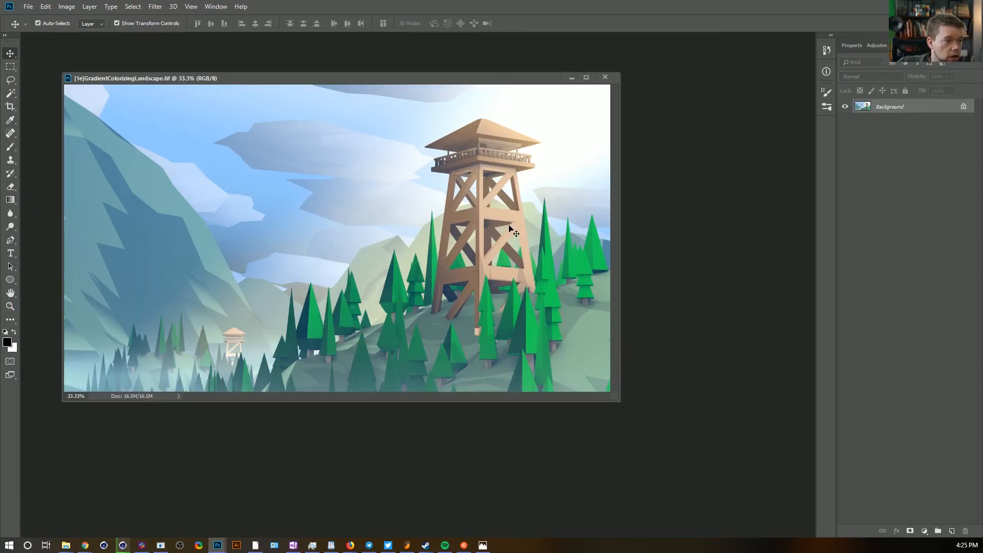
pyautogui.moveTo(511, 228); pyautogui.dragTo(511, 229)
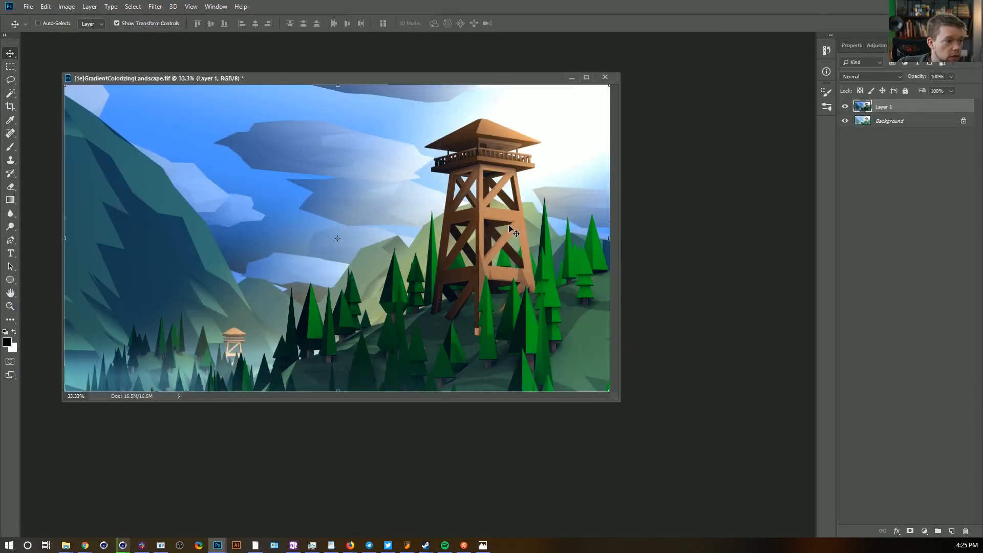
pyautogui.click(866, 77)
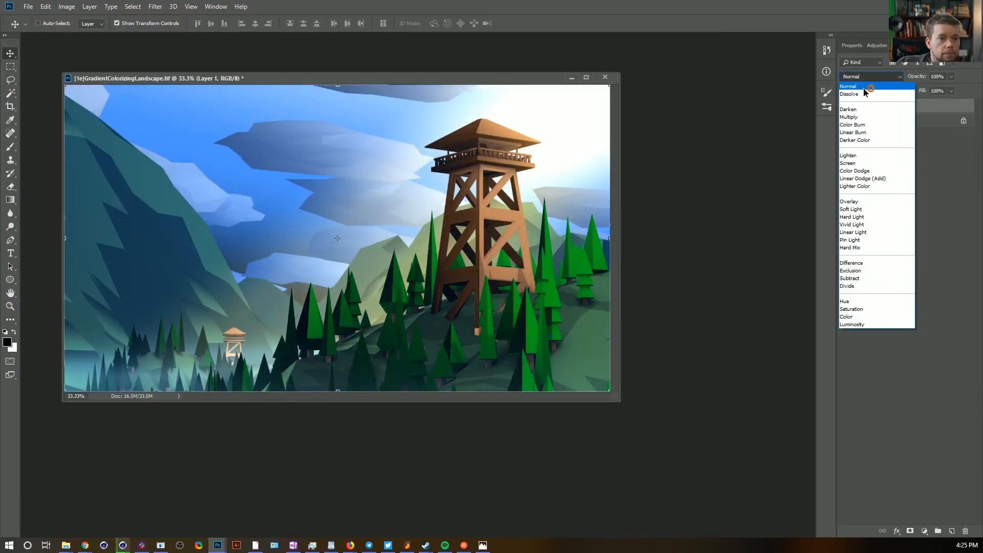
pyautogui.click(978, 181)
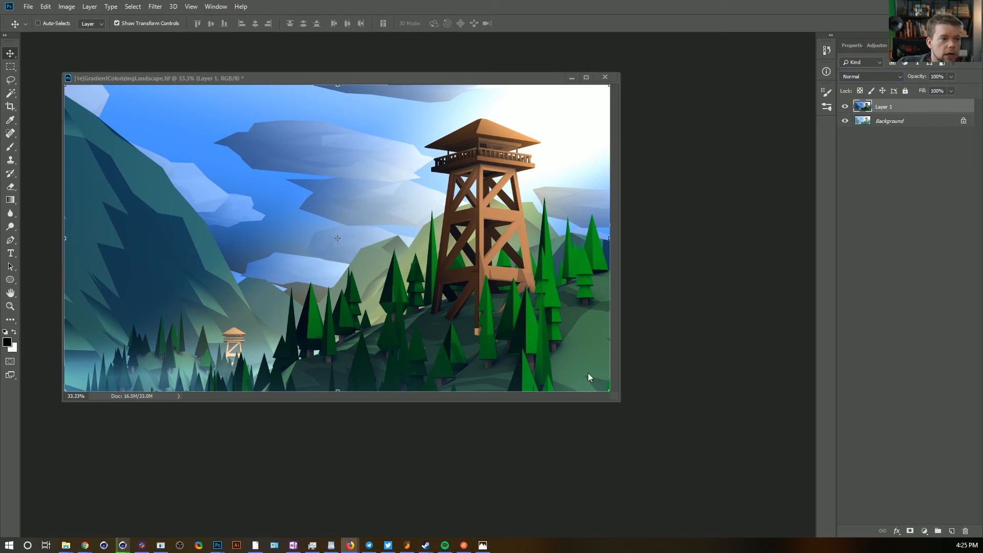
# Return to the Picture Viewer, copy the Atmosphere pass again and paste the clipboard image into the viewer
pyautogui.click(269, 505)
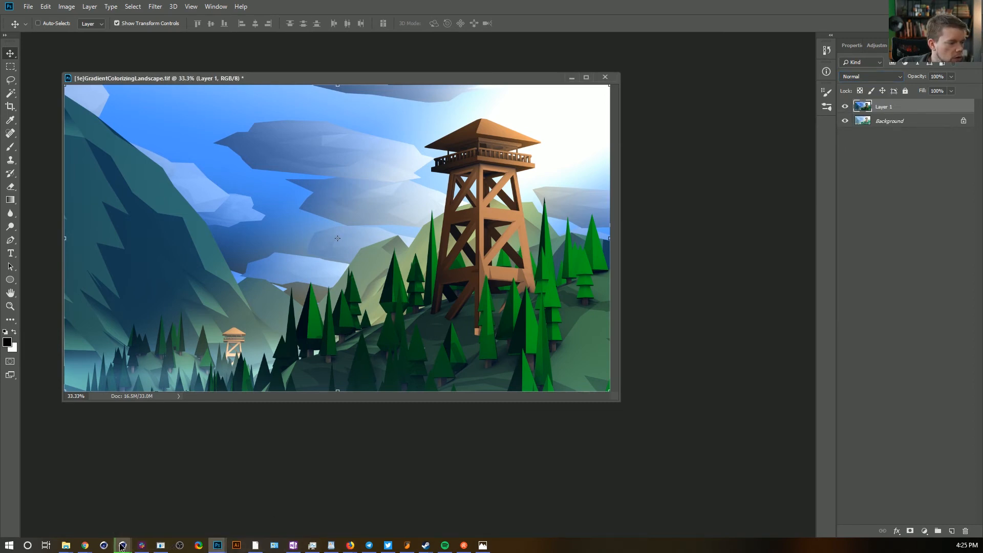
pyautogui.moveTo(122, 544)
pyautogui.click(253, 497)
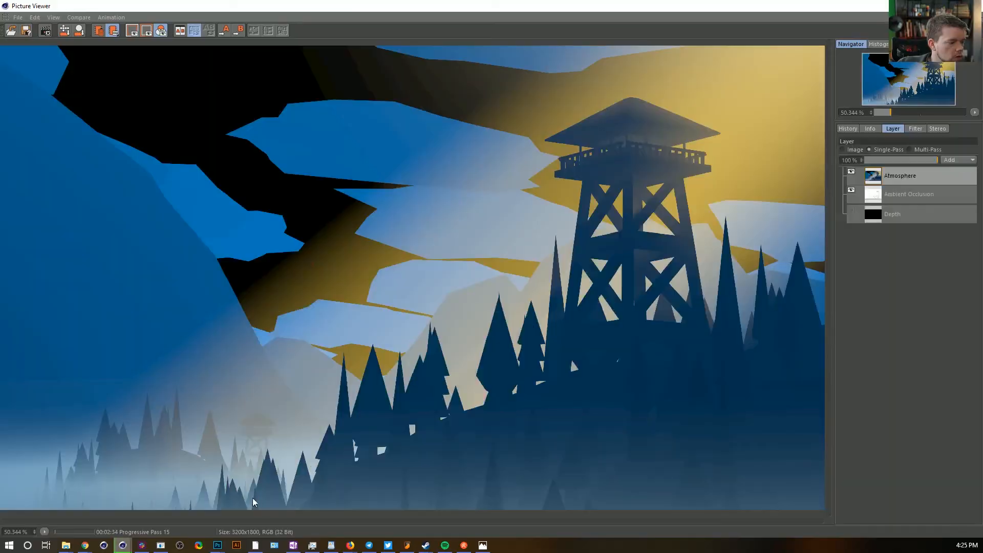
pyautogui.click(899, 176)
pyautogui.click(901, 176)
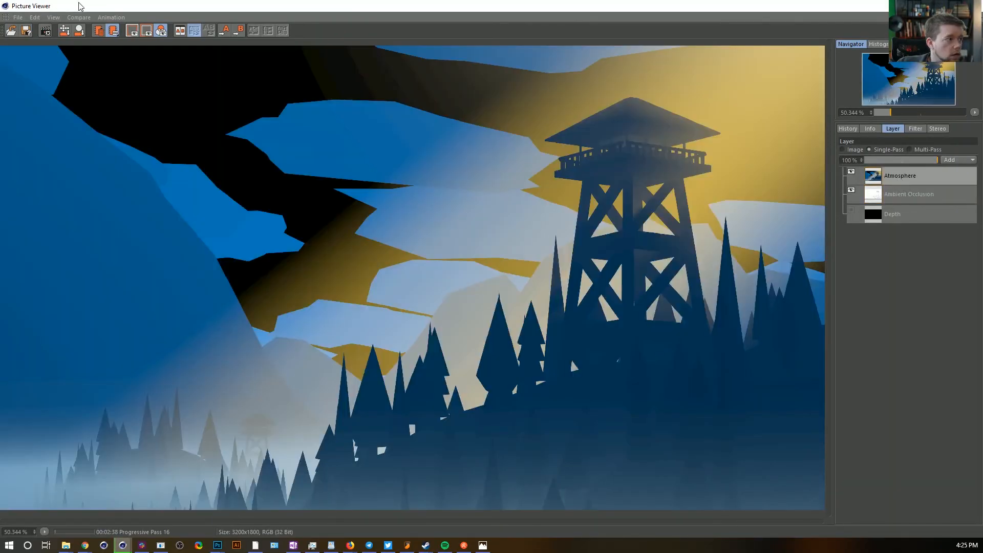
pyautogui.click(35, 18)
pyautogui.click(47, 31)
pyautogui.click(33, 18)
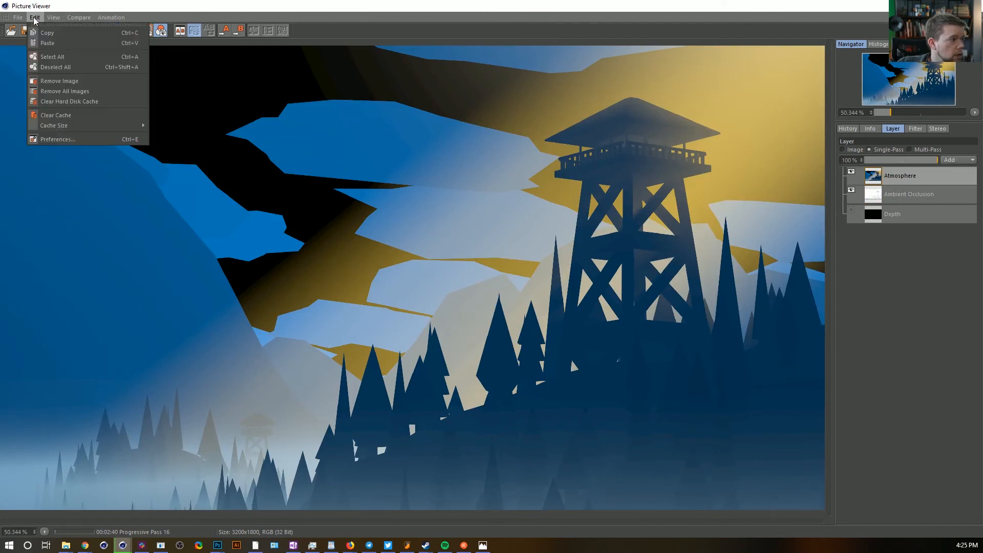
pyautogui.click(55, 43)
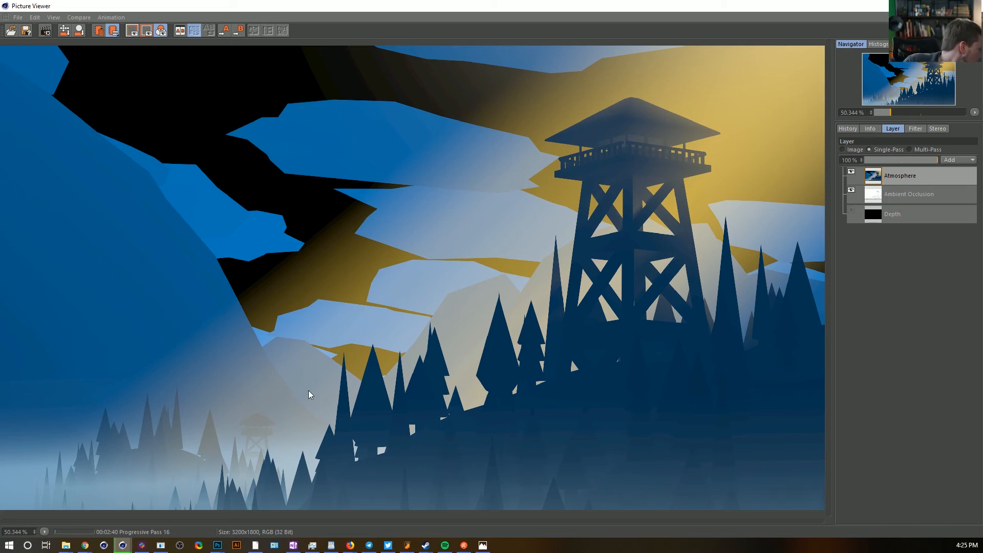
# Stop the running external render and bring up the list of rendered images
pyautogui.press('Delete')
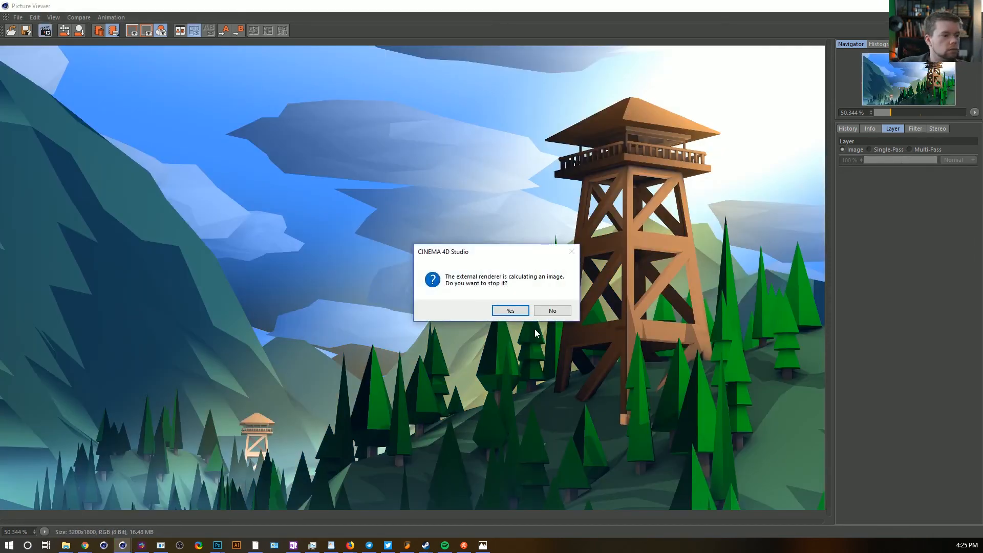
pyautogui.click(517, 310)
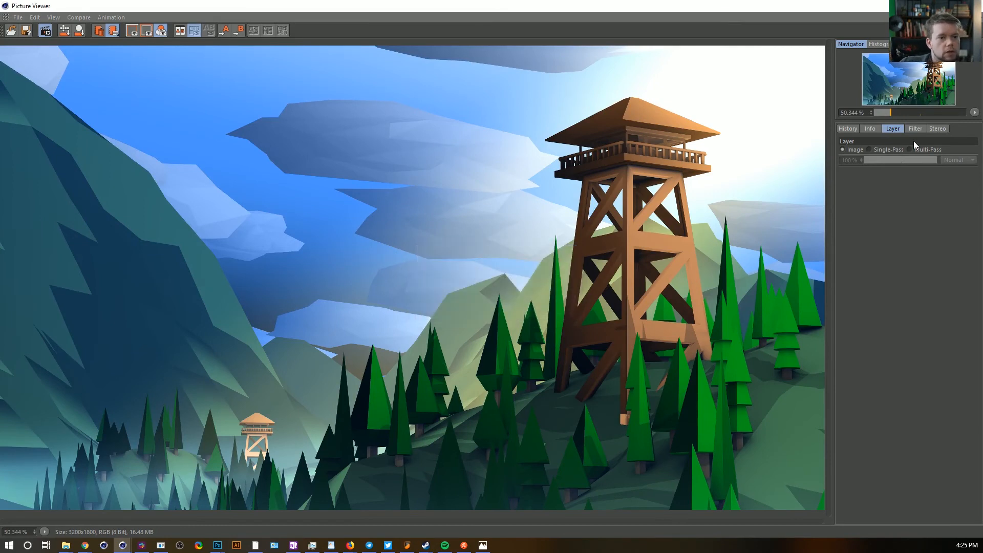
pyautogui.click(870, 128)
pyautogui.click(892, 128)
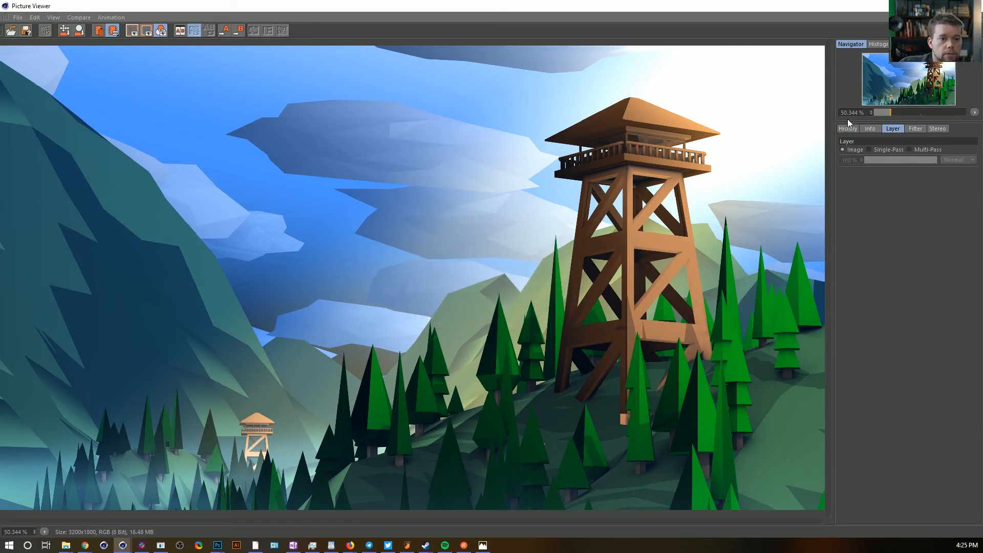
pyautogui.click(846, 128)
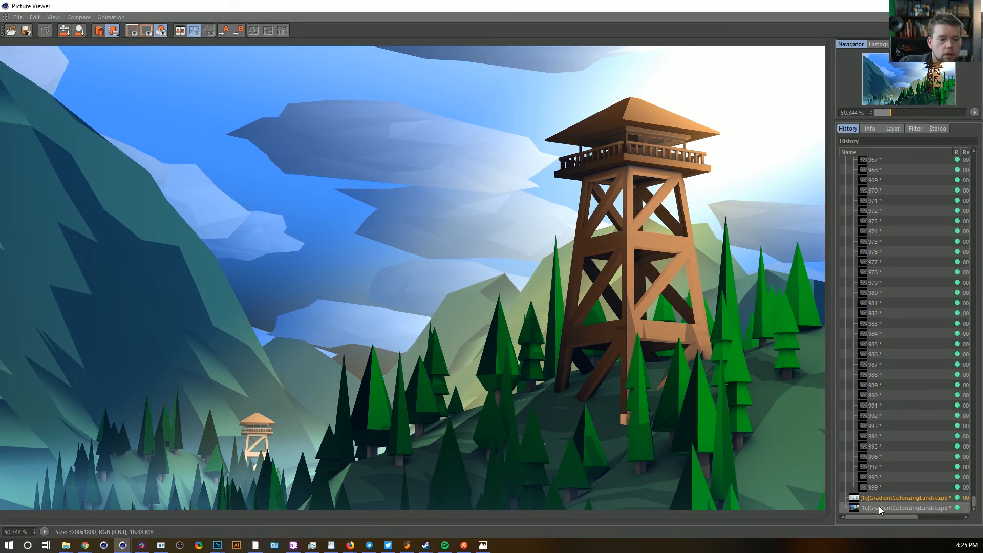
# Select the multi-pass GradientColorizingLandscape render in the history and display its layers as the full image
pyautogui.click(880, 499)
pyautogui.click(882, 506)
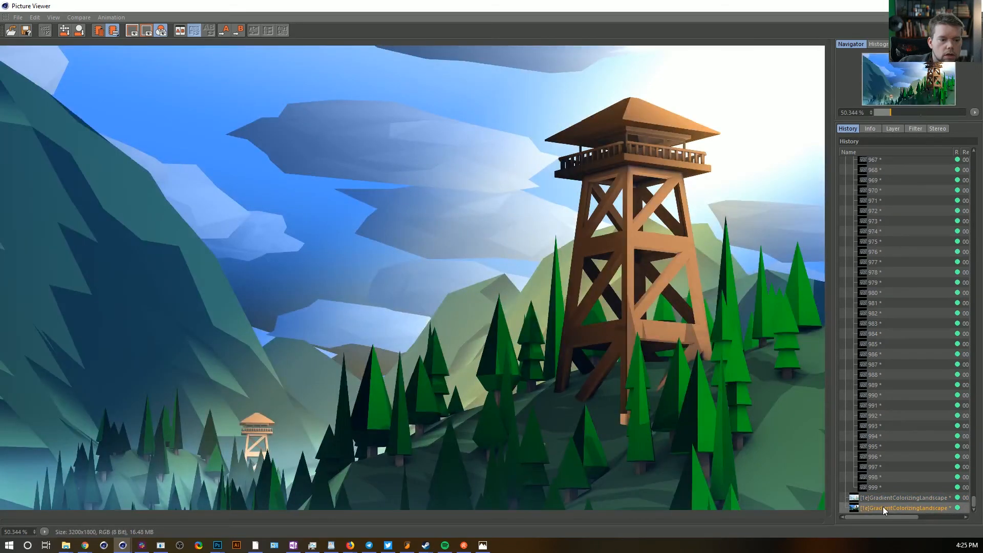
pyautogui.click(892, 127)
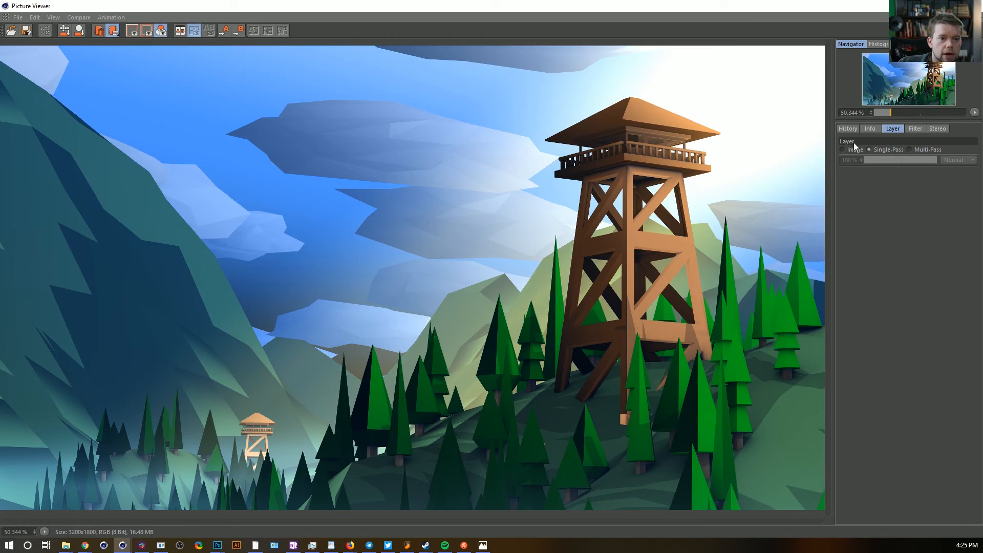
pyautogui.click(848, 128)
pyautogui.click(885, 497)
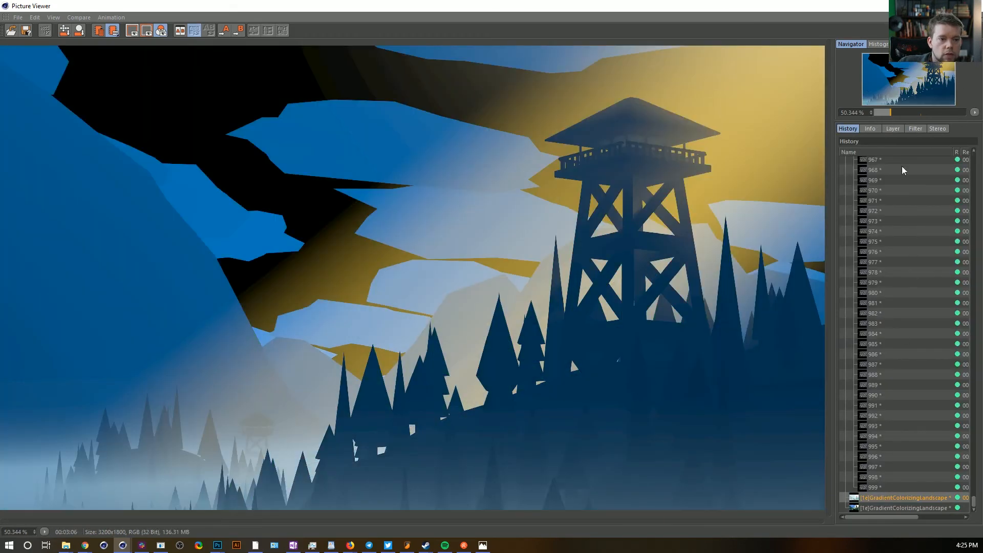
pyautogui.click(892, 129)
pyautogui.click(854, 150)
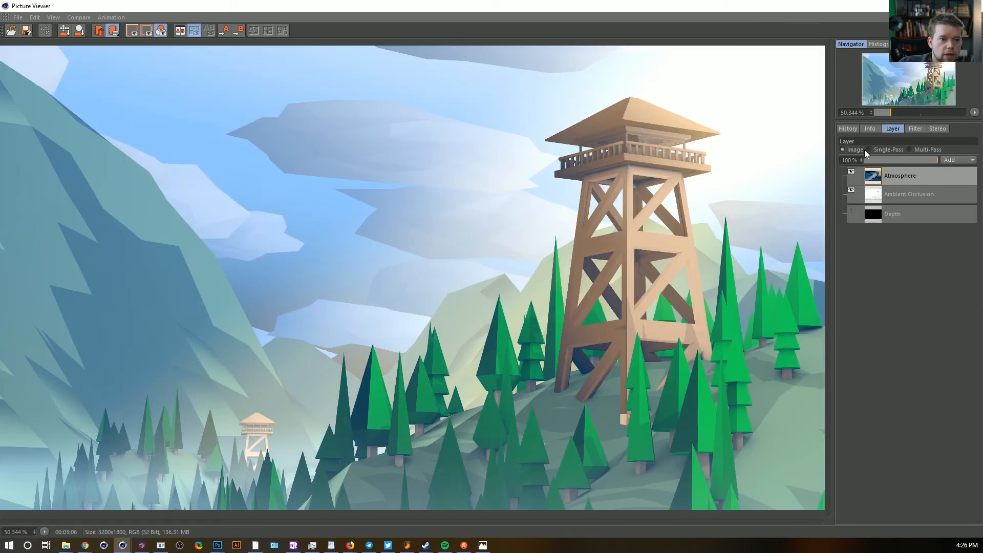
# Save the render as a still image in PSD format, 8 bits/channel with Layers enabled, named [1e]GradientColorizingLandscape.psd in the Renders folder
pyautogui.click(18, 17)
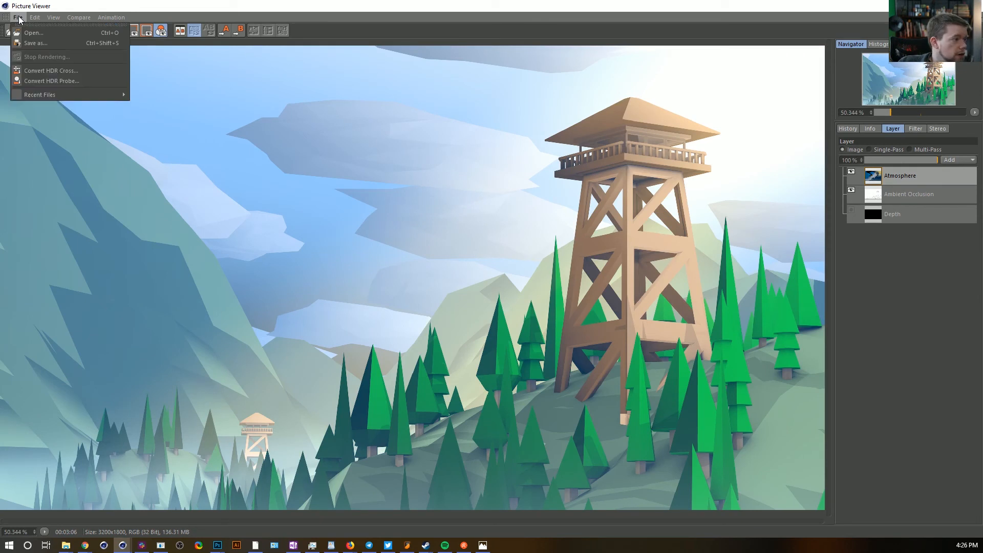
pyautogui.click(45, 45)
pyautogui.click(81, 35)
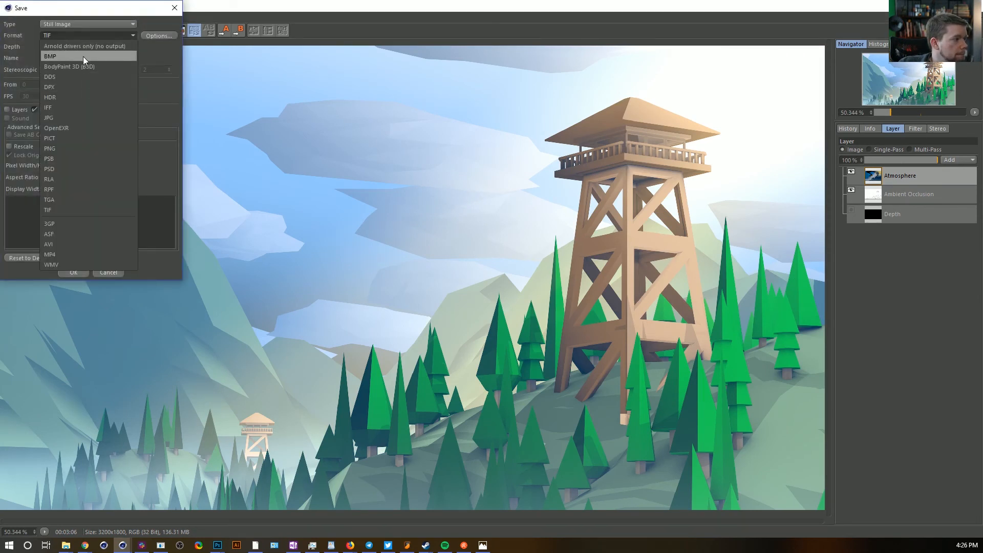
pyautogui.click(69, 168)
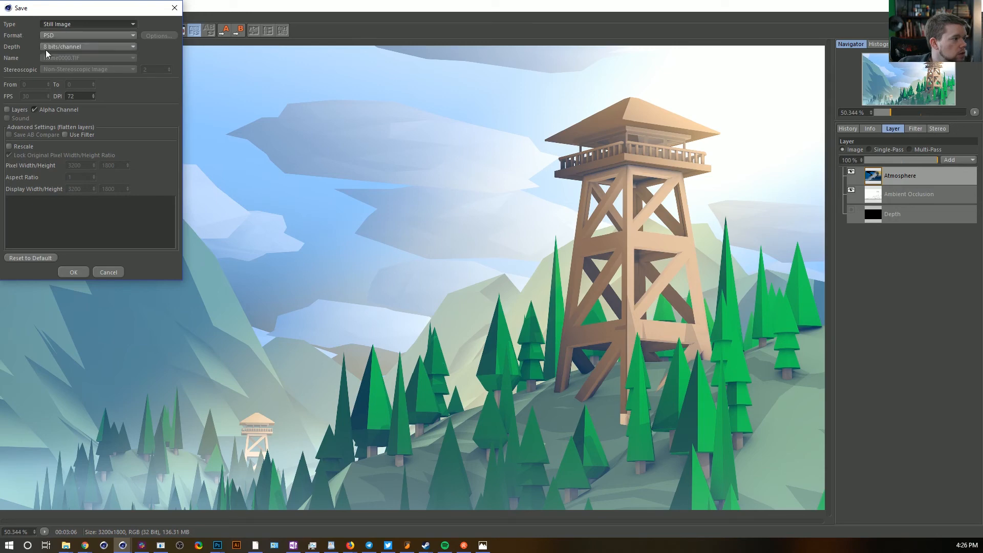
pyautogui.click(7, 110)
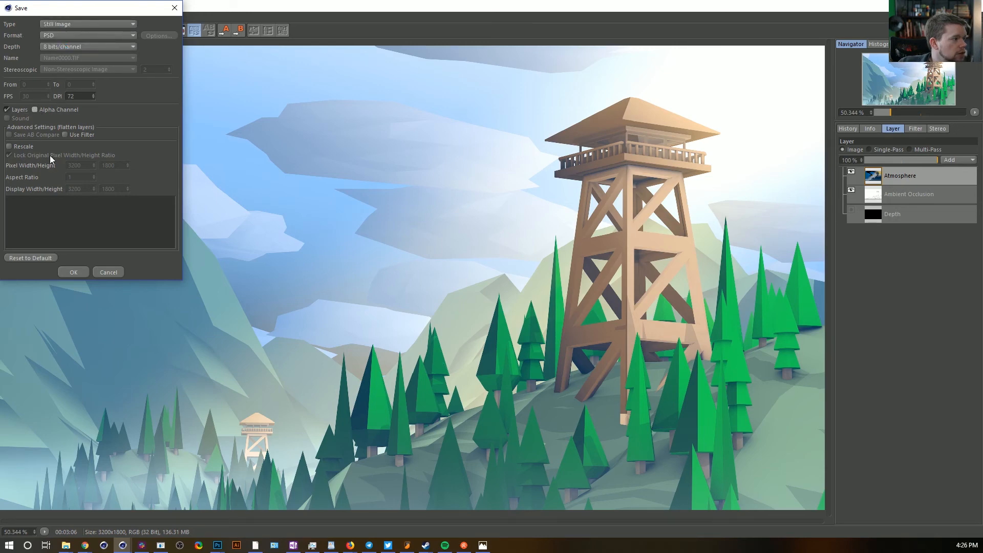
pyautogui.click(74, 272)
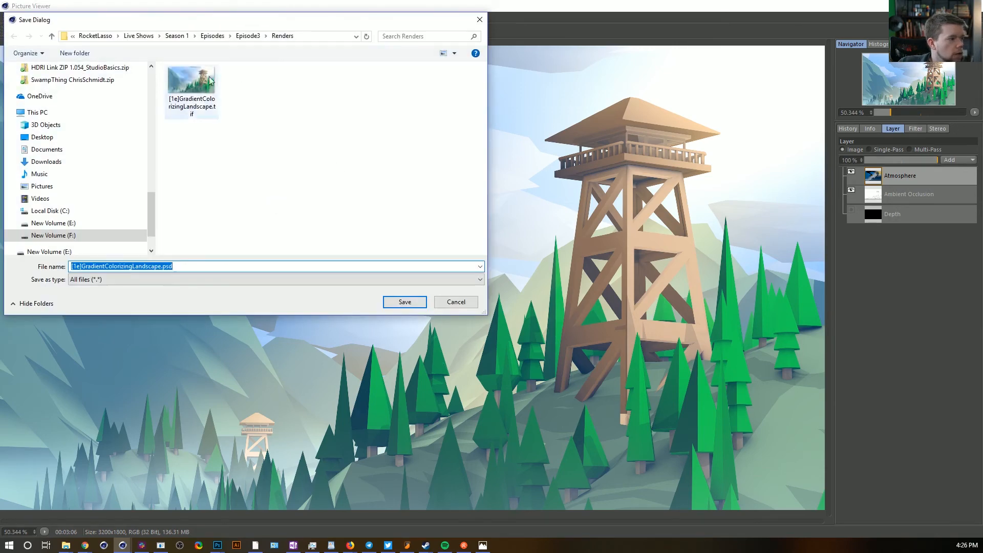
pyautogui.click(404, 302)
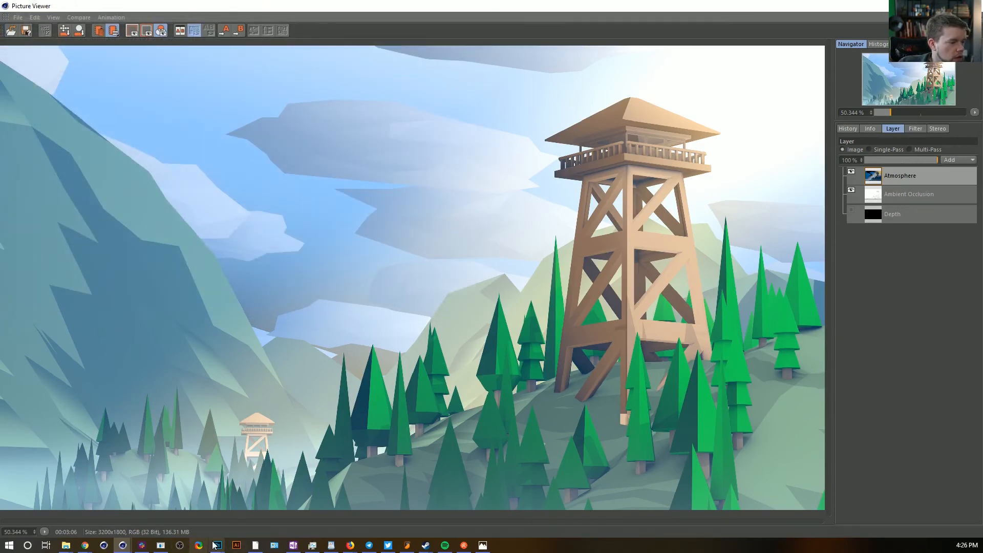
# Switch to Photoshop and open [1e]GradientColorizingLandscape.psd from the Renders folder
pyautogui.moveTo(218, 546)
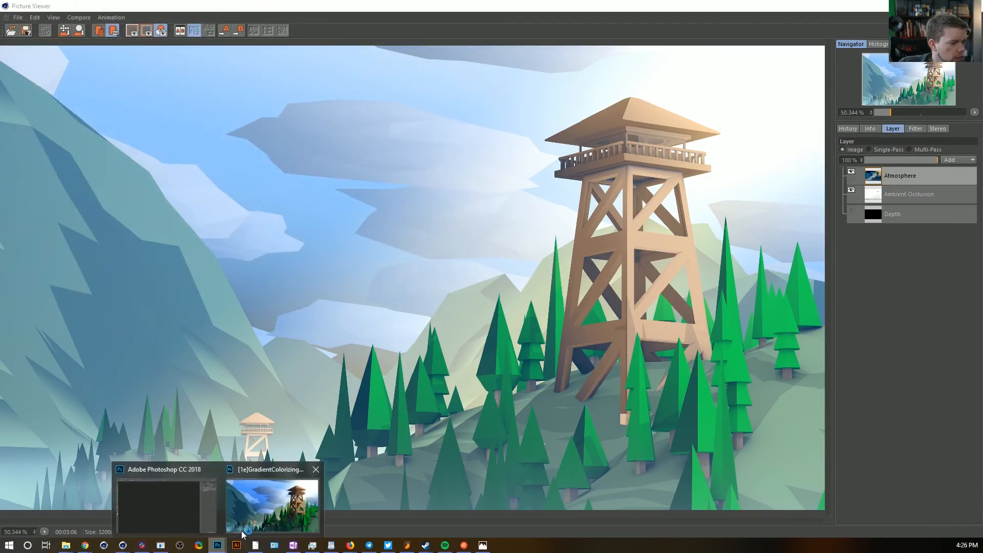
pyautogui.click(269, 504)
pyautogui.hotkey('ctrl', 'o')
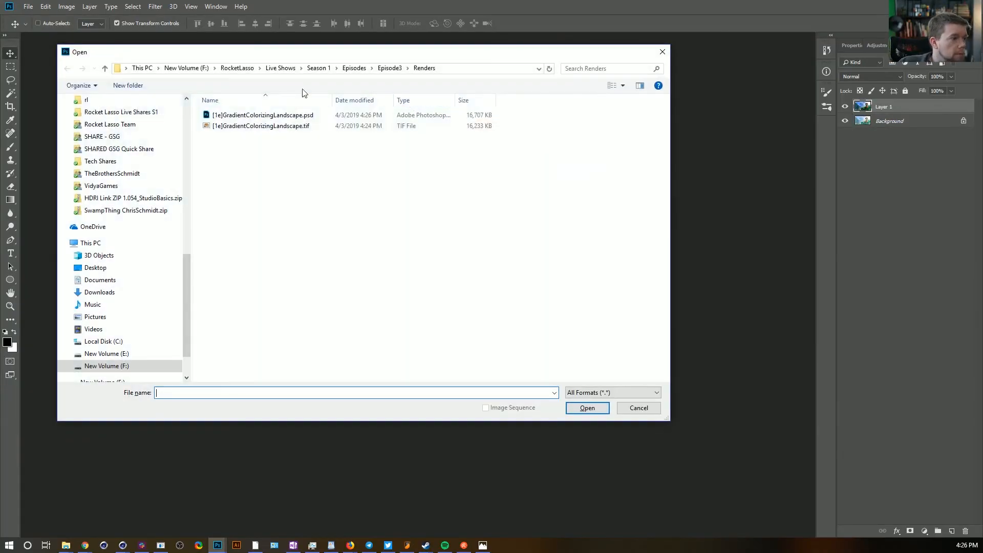
pyautogui.click(310, 115)
pyautogui.click(587, 408)
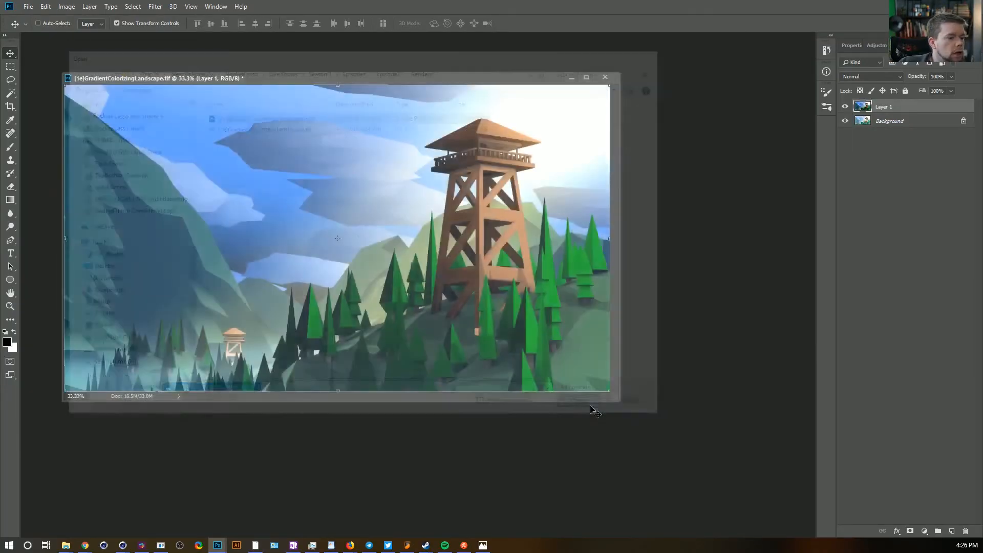
# Check the layers by toggling their visibility, move the PSD window off the TIF document and set the Atmosphere layer to Normal blending
pyautogui.click(844, 107)
pyautogui.click(844, 121)
pyautogui.click(844, 107)
pyautogui.click(845, 121)
pyautogui.moveTo(462, 43); pyautogui.dragTo(686, 213)
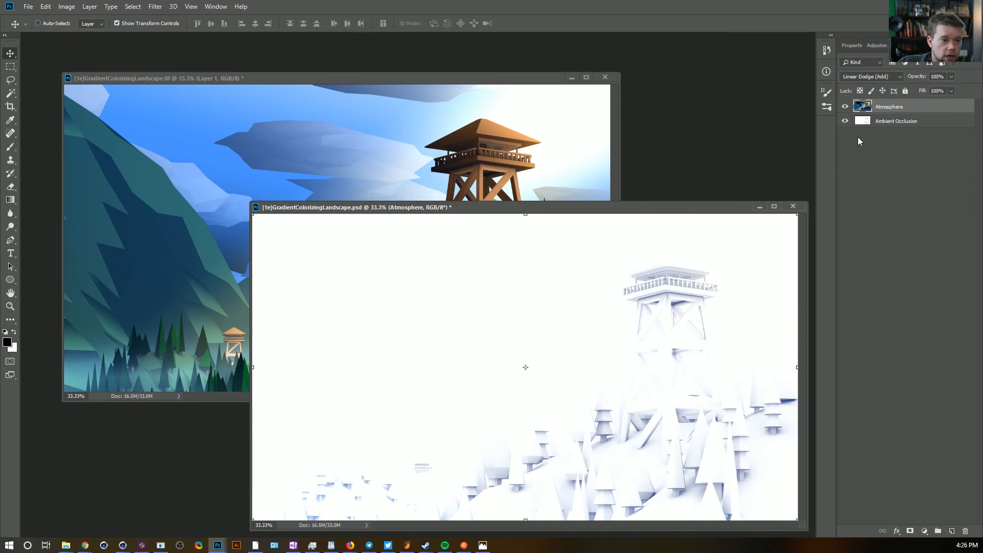
pyautogui.click(867, 77)
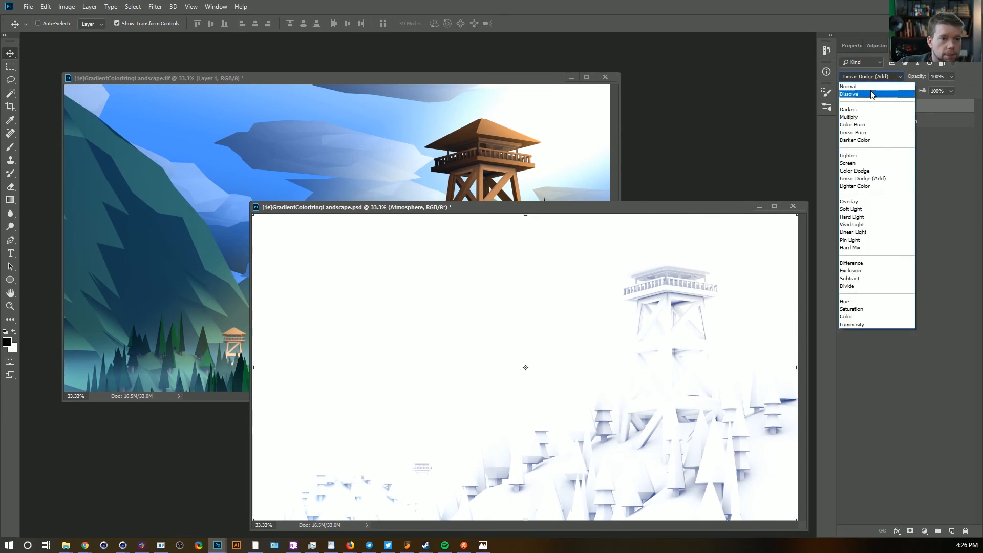
pyautogui.click(865, 86)
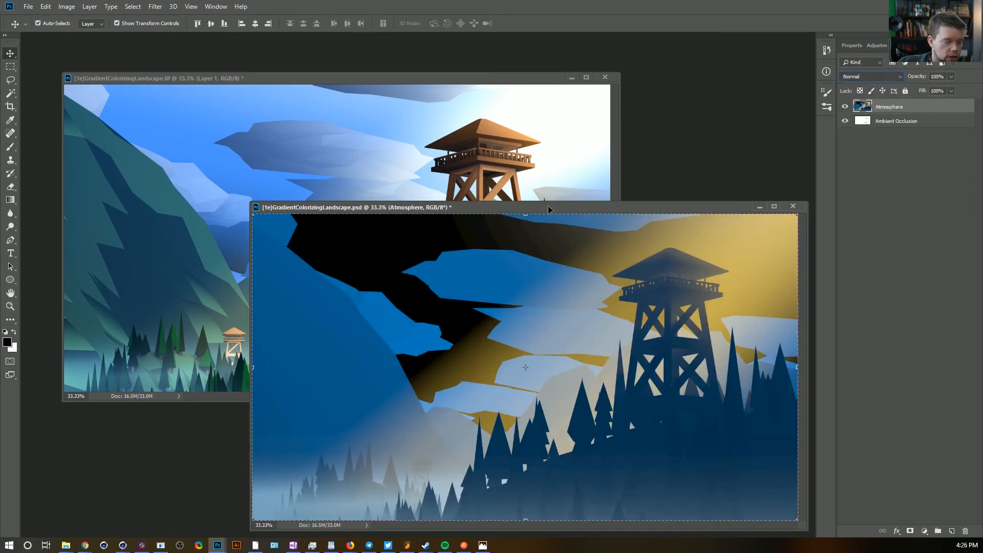
# Hide Layer 1 in the TIF document, paste the copied Atmosphere pass as a new layer and hide it
pyautogui.click(509, 82)
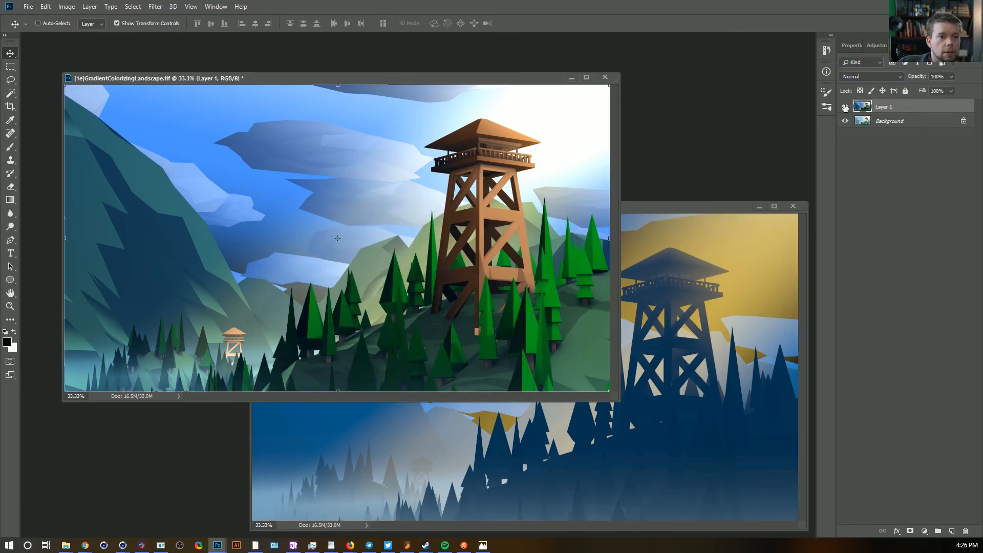
pyautogui.click(845, 107)
pyautogui.hotkey('ctrl', 'v')
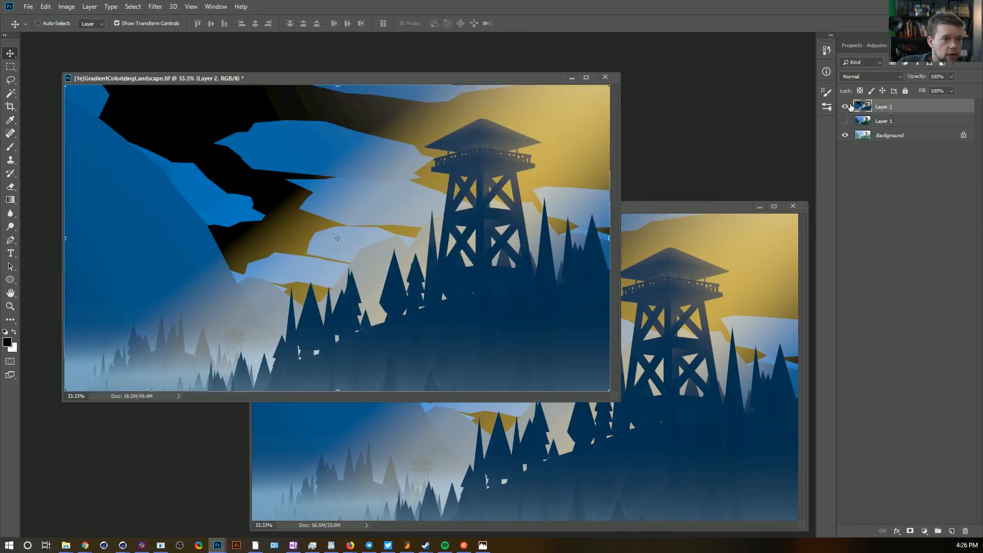
pyautogui.click(845, 107)
# Copy the Ambient Occlusion layer from the PSD with Atmosphere hidden, paste it as a new layer in the TIF document and hide it
pyautogui.hotkey('ctrl', 'Tab')
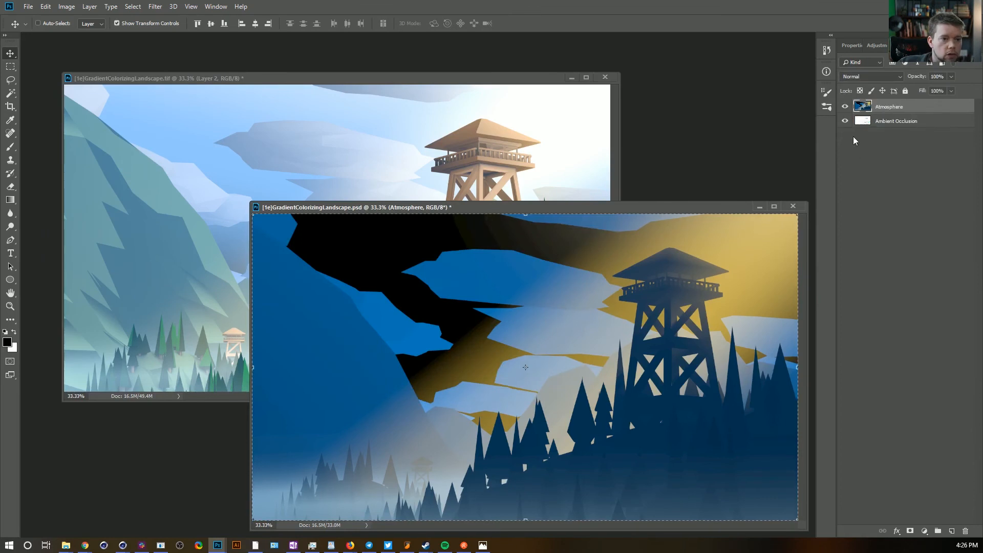
pyautogui.click(845, 106)
pyautogui.click(858, 121)
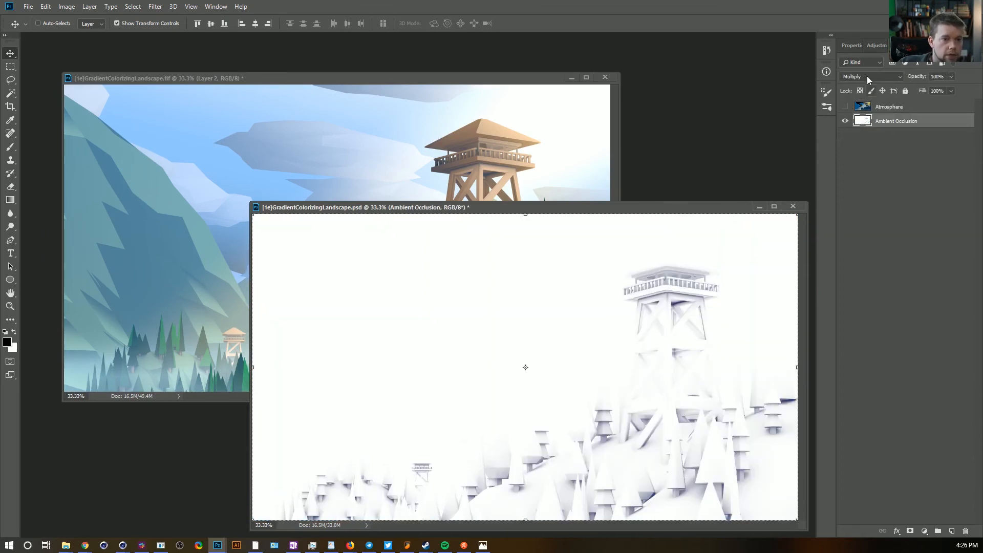
pyautogui.click(862, 47)
pyautogui.hotkey('ctrl', 'Tab')
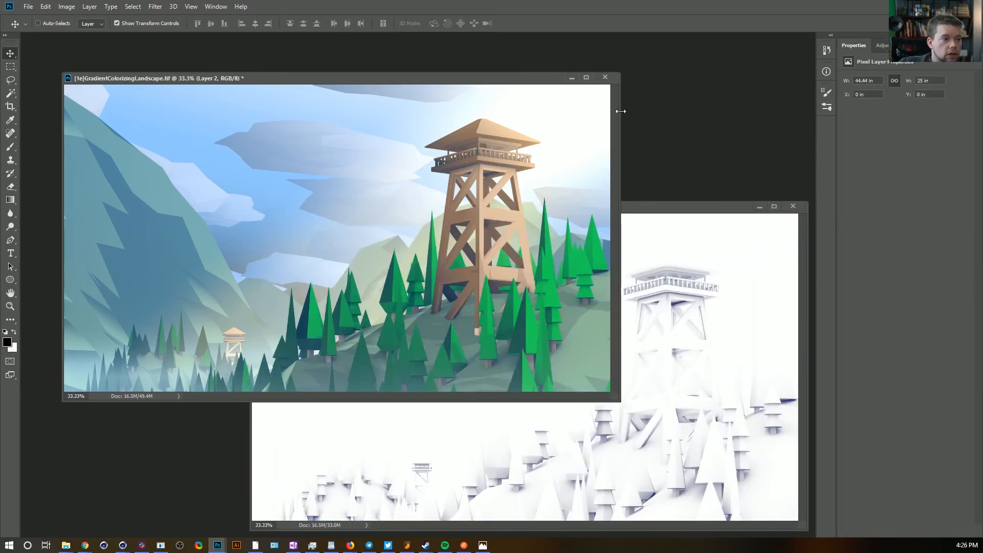
pyautogui.hotkey('ctrl', 'v')
pyautogui.click(900, 48)
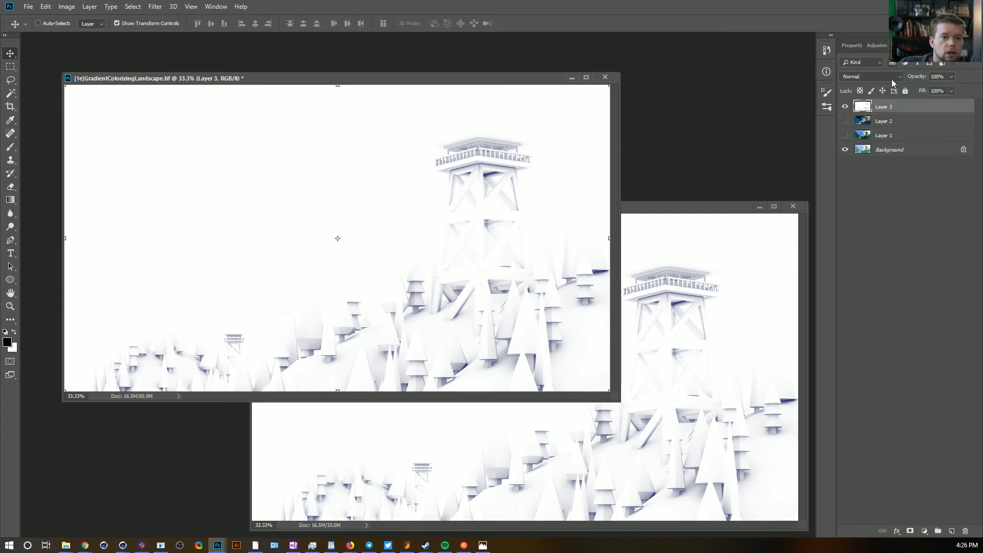
pyautogui.click(845, 107)
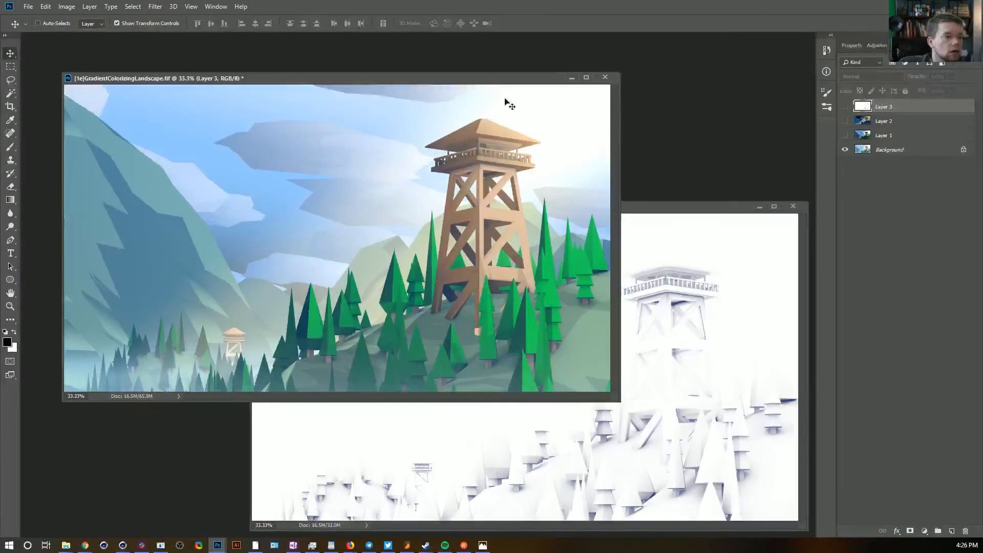
# Show the TIF document in full-screen mode and duplicate its Background layer
pyautogui.press('f')
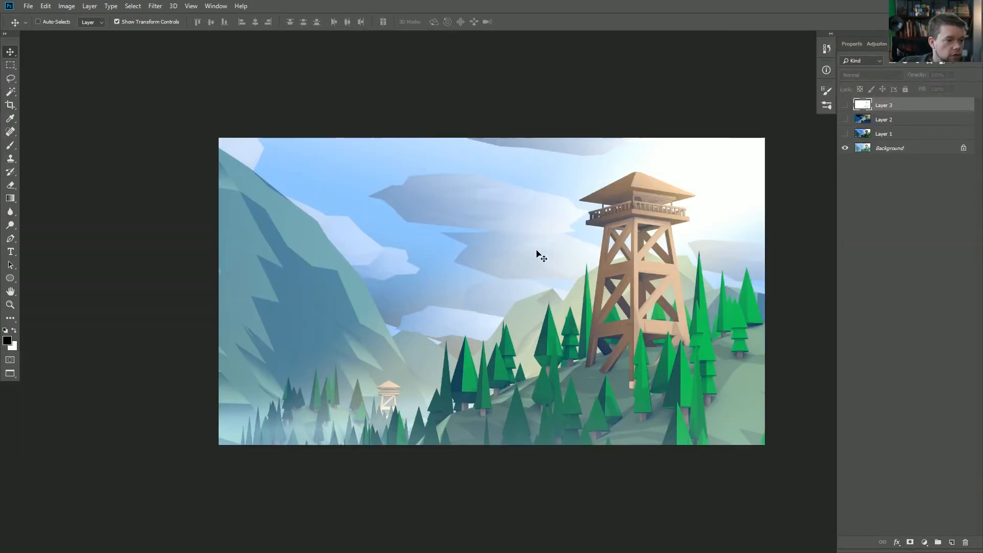
pyautogui.moveTo(544, 271); pyautogui.dragTo(515, 259)
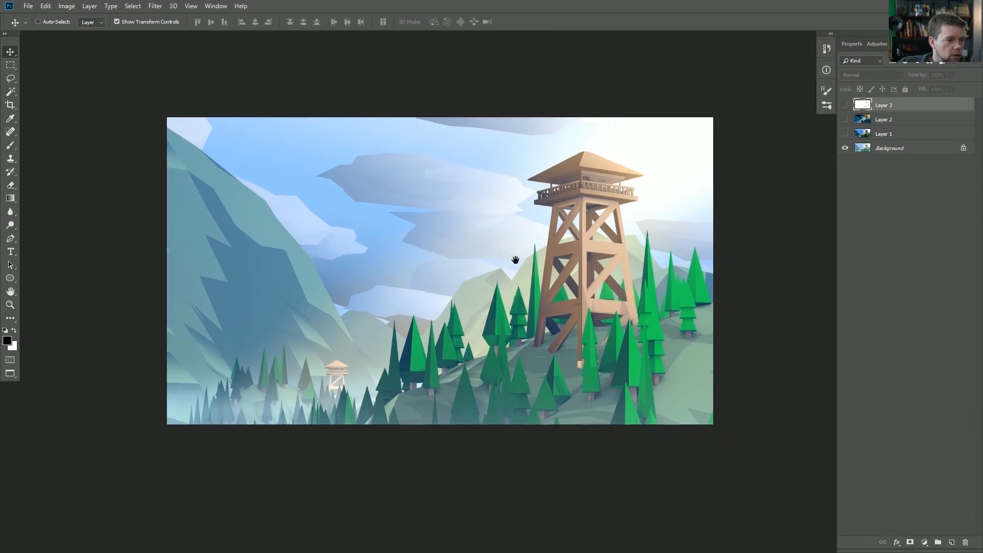
pyautogui.click(883, 151)
pyautogui.hotkey('ctrl', 'j')
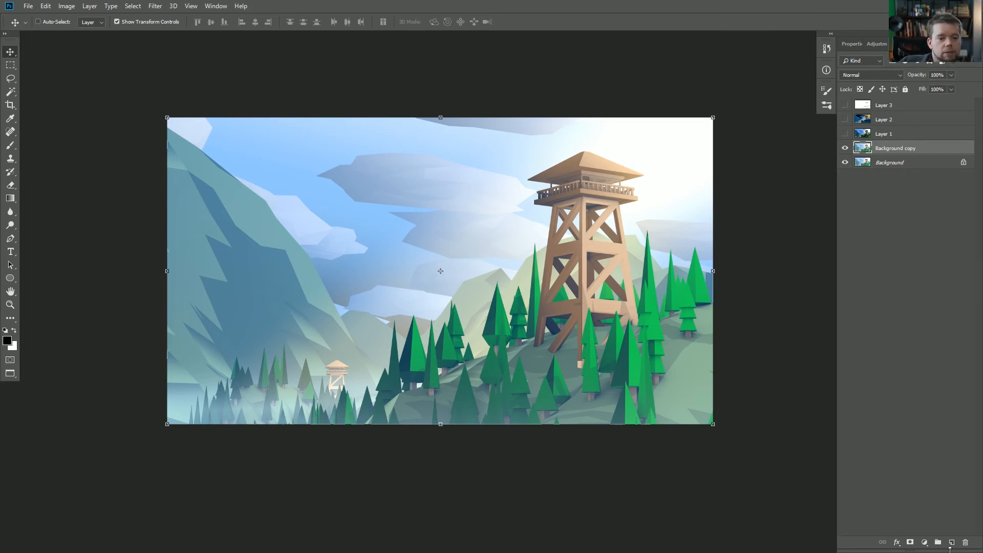
# Add a new layer above the Background copy, fill it with a radial black-to-white gradient from the tower top to the lower-left corner, and invert it
pyautogui.click(952, 542)
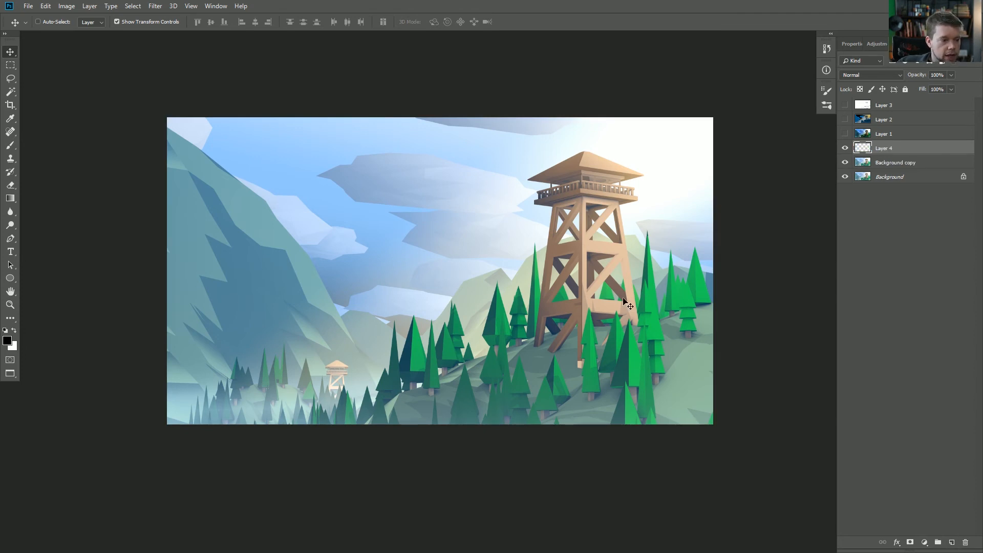
pyautogui.press('g')
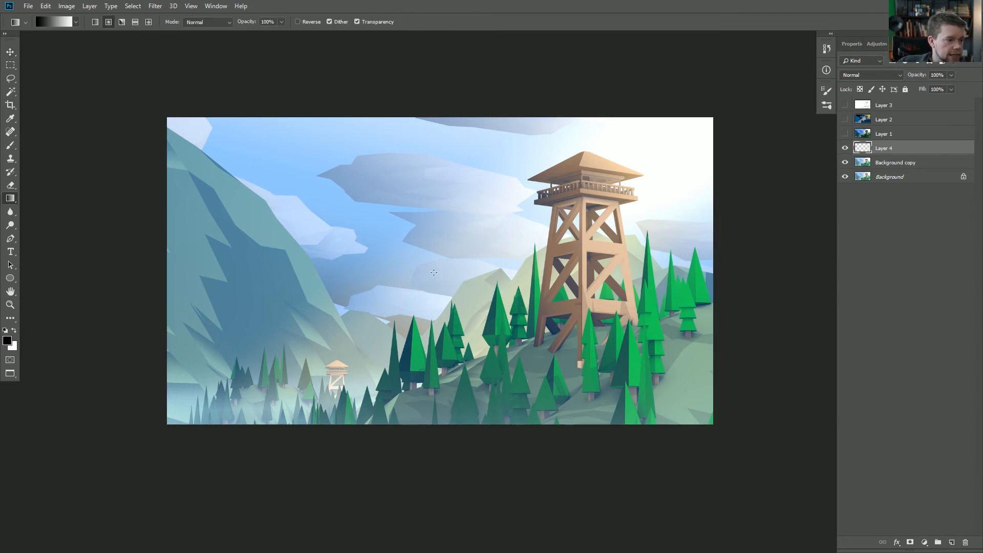
pyautogui.rightClick(15, 204)
pyautogui.click(51, 199)
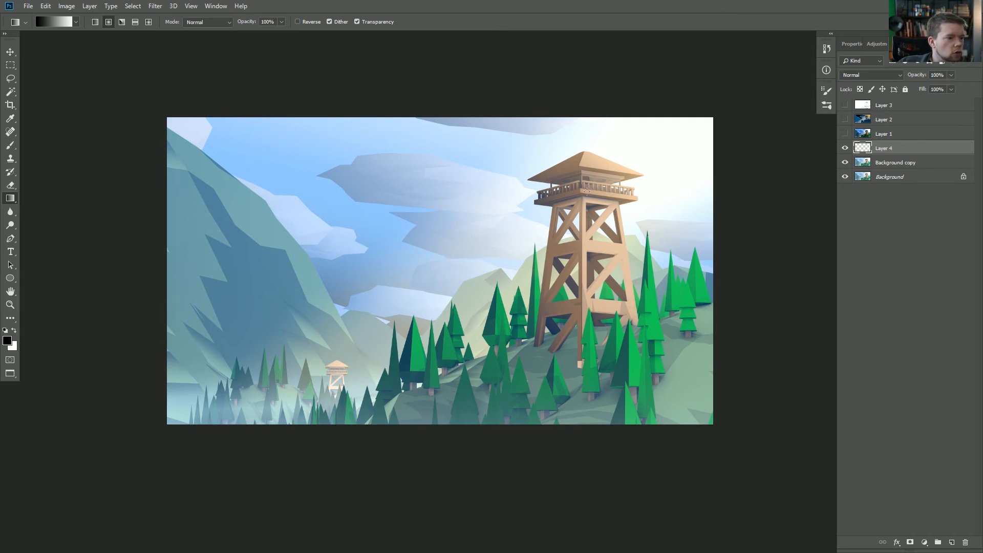
pyautogui.moveTo(578, 194); pyautogui.dragTo(159, 428)
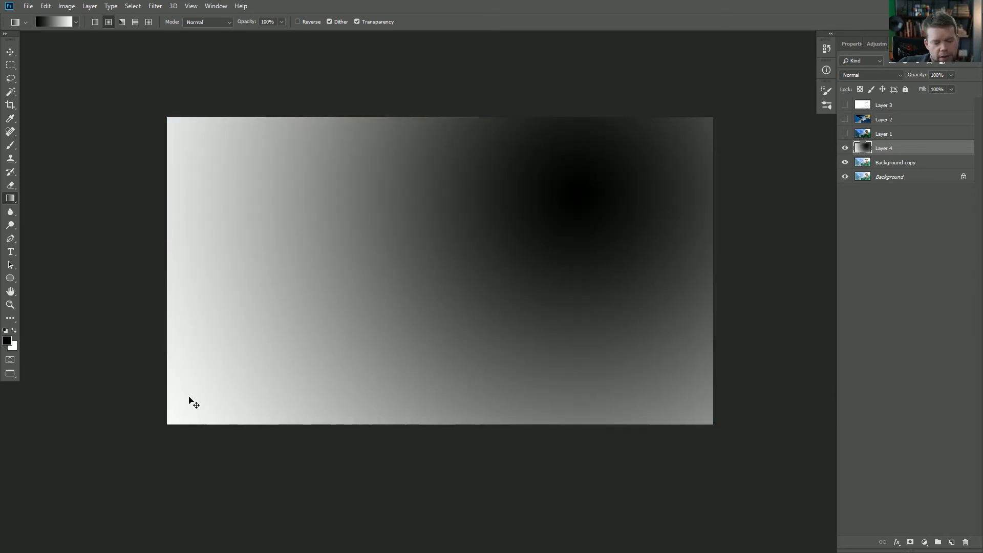
pyautogui.hotkey('ctrl', 'i')
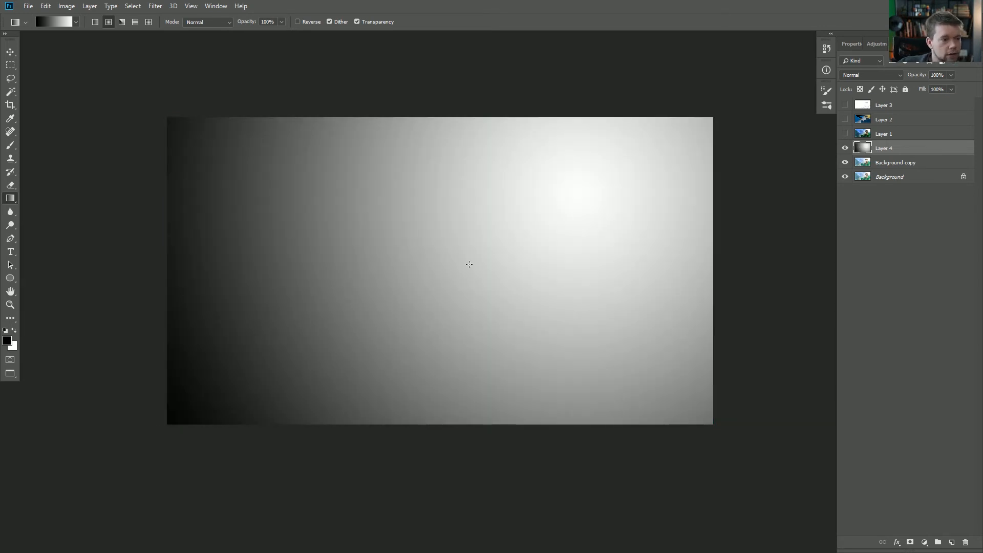
# Set the gradient layer's blend mode to Overlay and its opacity to 20%
pyautogui.click(869, 75)
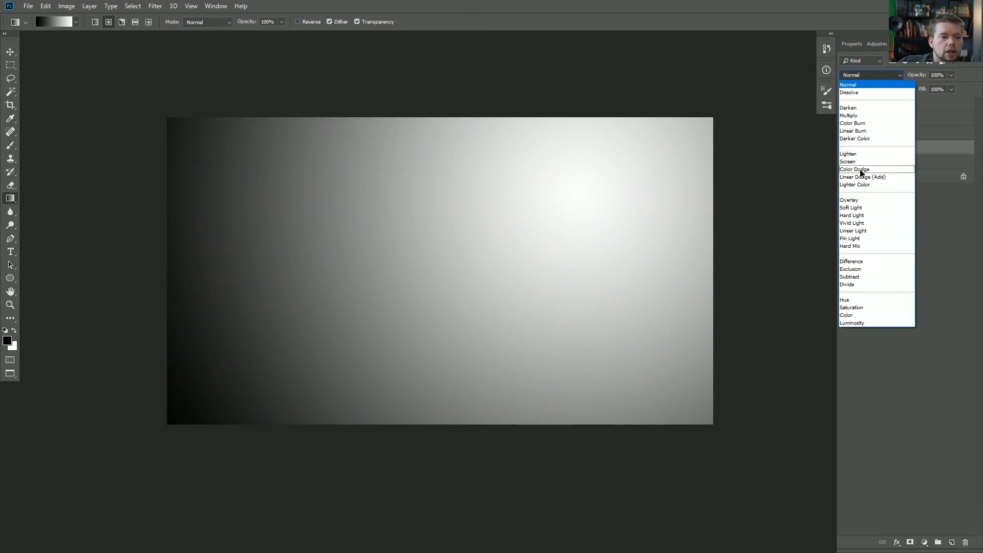
pyautogui.click(864, 207)
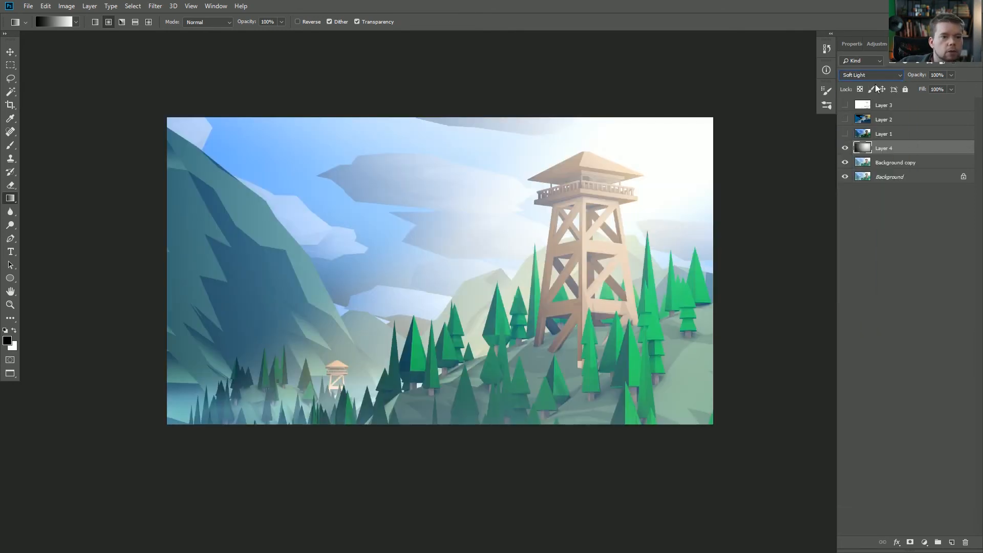
pyautogui.click(865, 75)
pyautogui.click(870, 200)
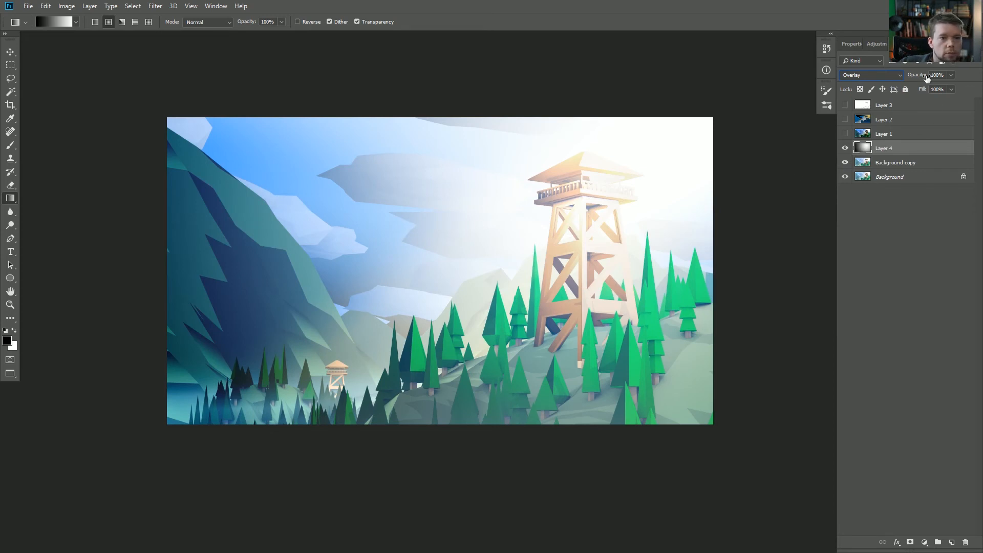
pyautogui.moveTo(926, 77); pyautogui.dragTo(789, 76)
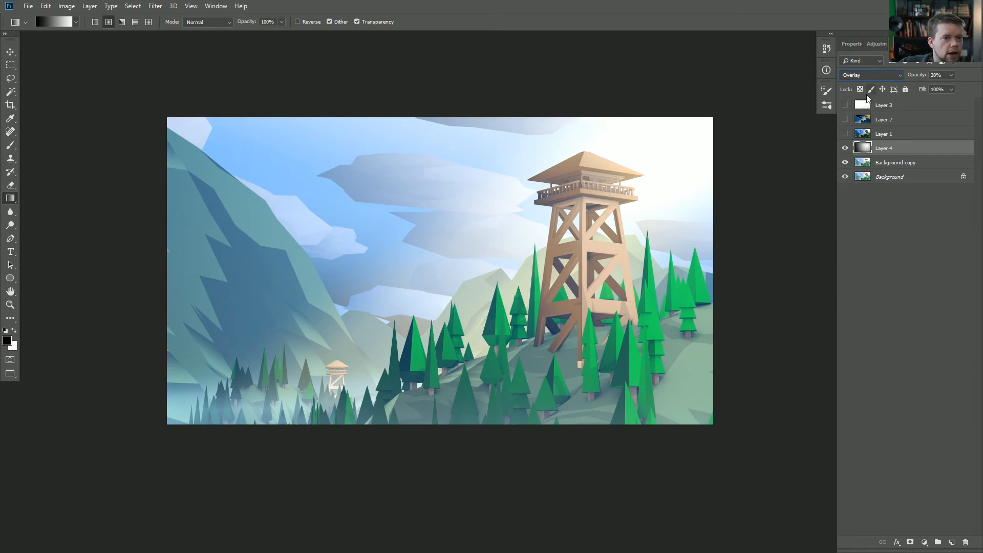
# Change the gradient layer's blend mode to Multiply and set its opacity to 22%
pyautogui.click(875, 75)
pyautogui.click(866, 116)
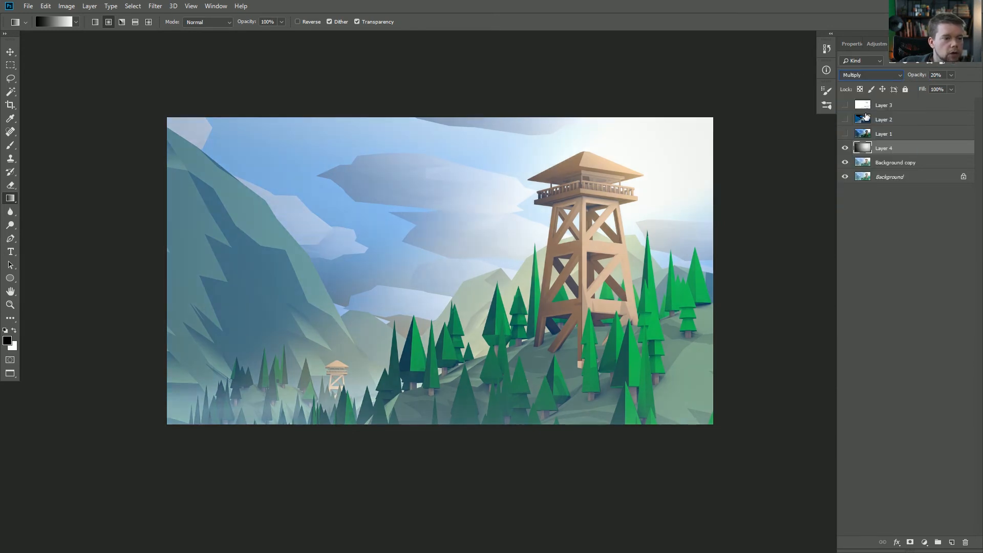
pyautogui.moveTo(917, 78); pyautogui.dragTo(889, 76)
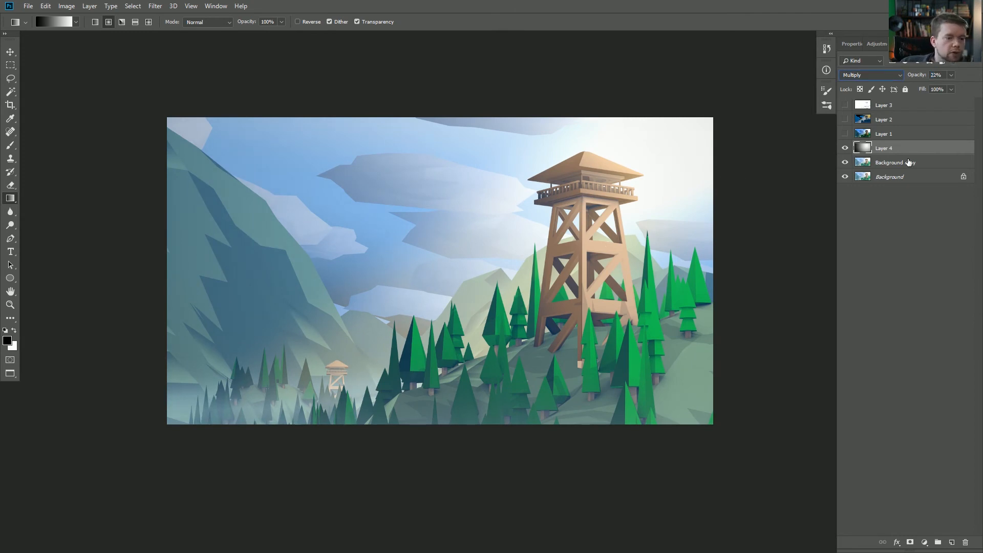
# Add a Vibrance adjustment layer above the gradient layer with vibrance +79 and saturation +48
pyautogui.click(924, 542)
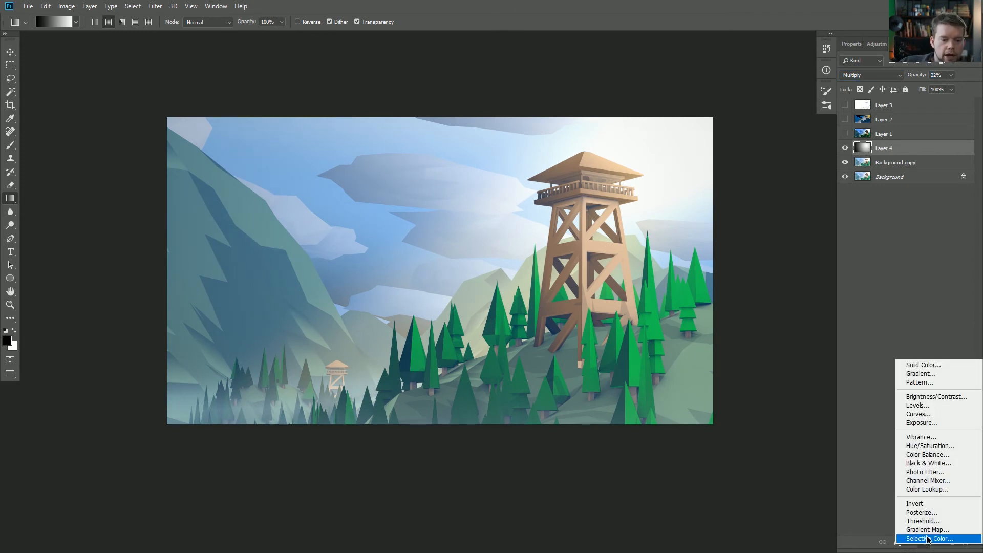
pyautogui.click(930, 438)
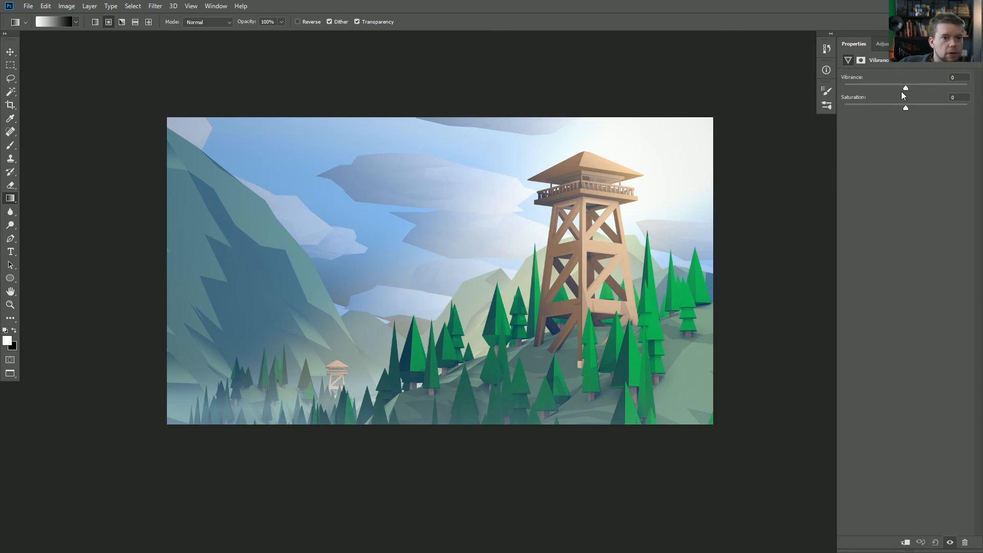
pyautogui.moveTo(905, 87); pyautogui.dragTo(955, 100)
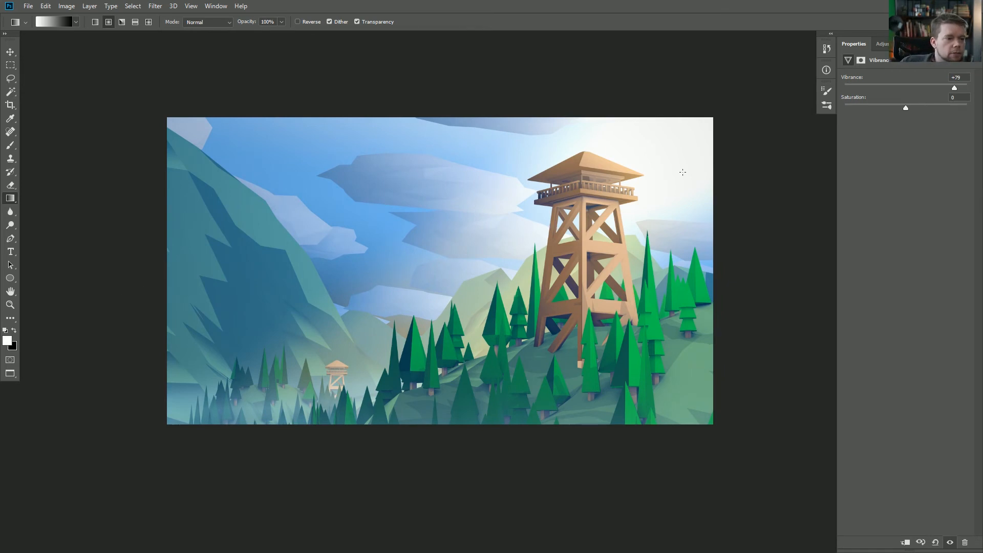
pyautogui.moveTo(908, 106); pyautogui.dragTo(976, 120)
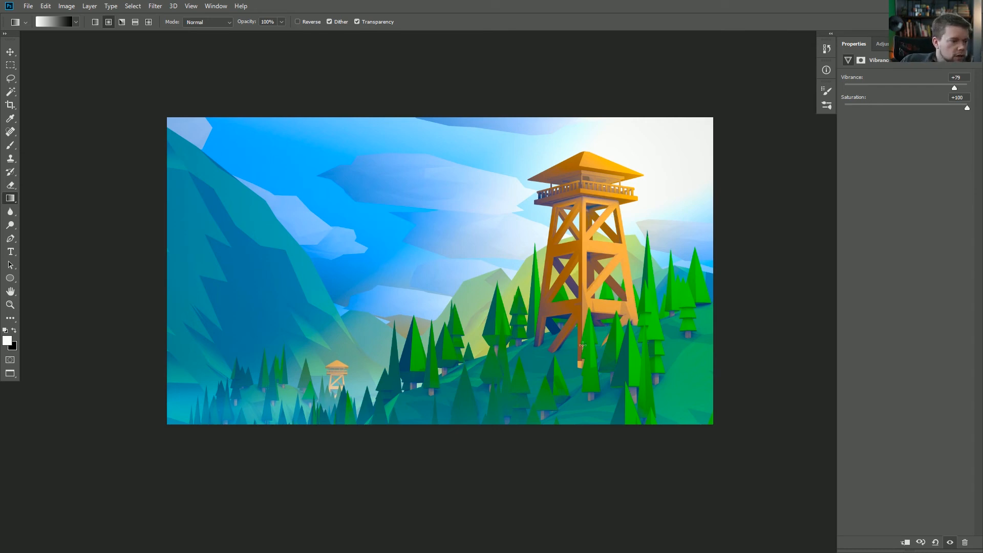
pyautogui.moveTo(955, 108); pyautogui.dragTo(935, 113)
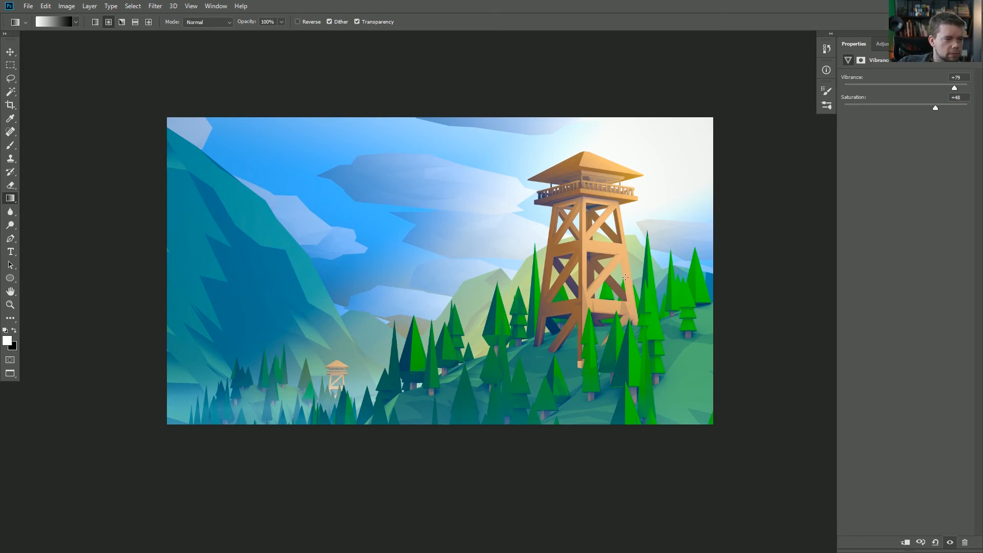
pyautogui.click(907, 44)
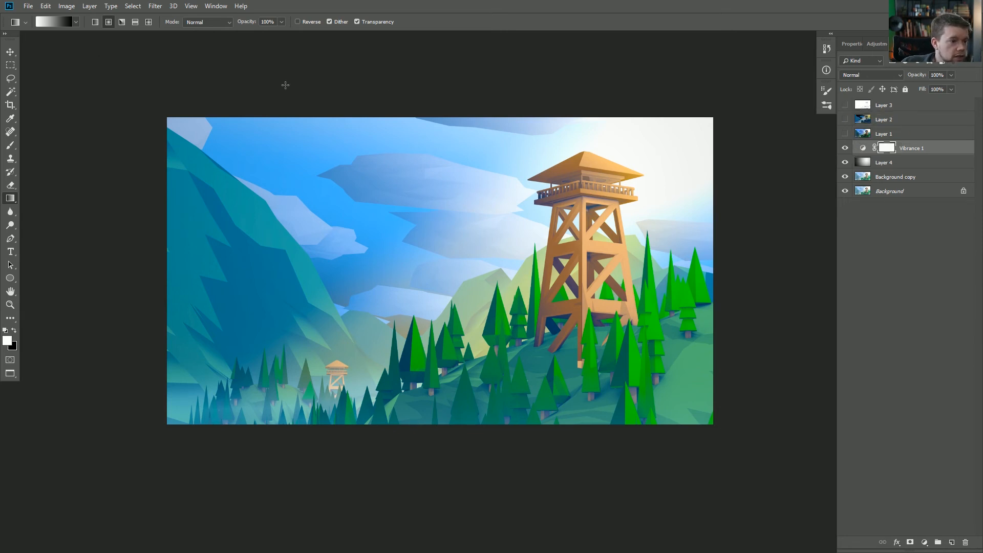
# Place the TexturesCom_Crackles0070_1_M image above the Vibrance layer and enlarge it about its centre to cover the whole canvas
pyautogui.click(28, 6)
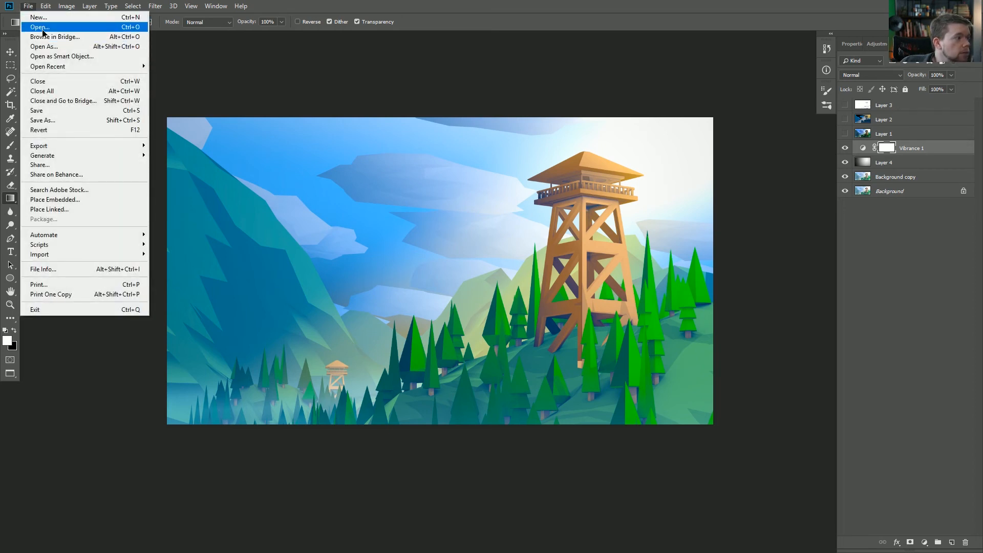
pyautogui.click(475, 7)
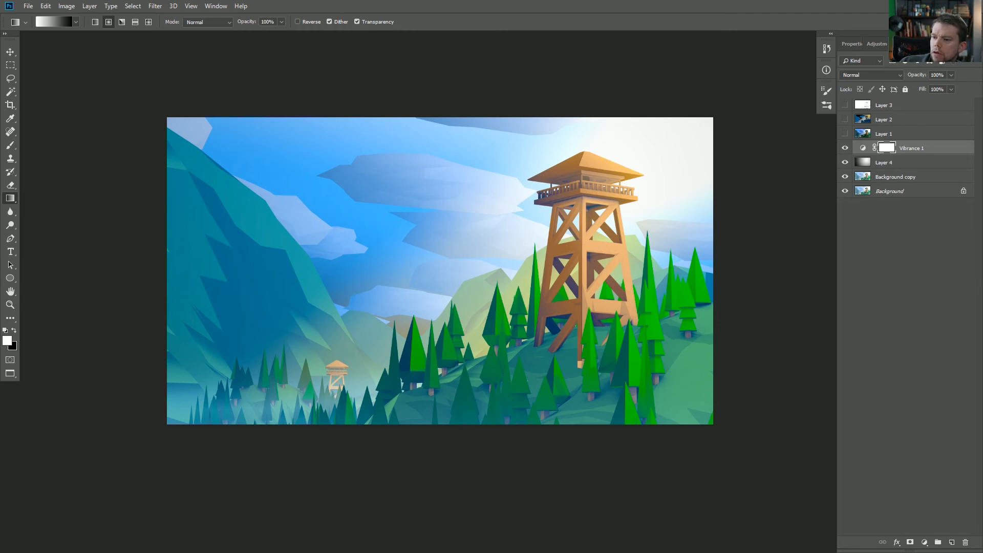
pyautogui.moveTo(549, 0); pyautogui.dragTo(546, 57)
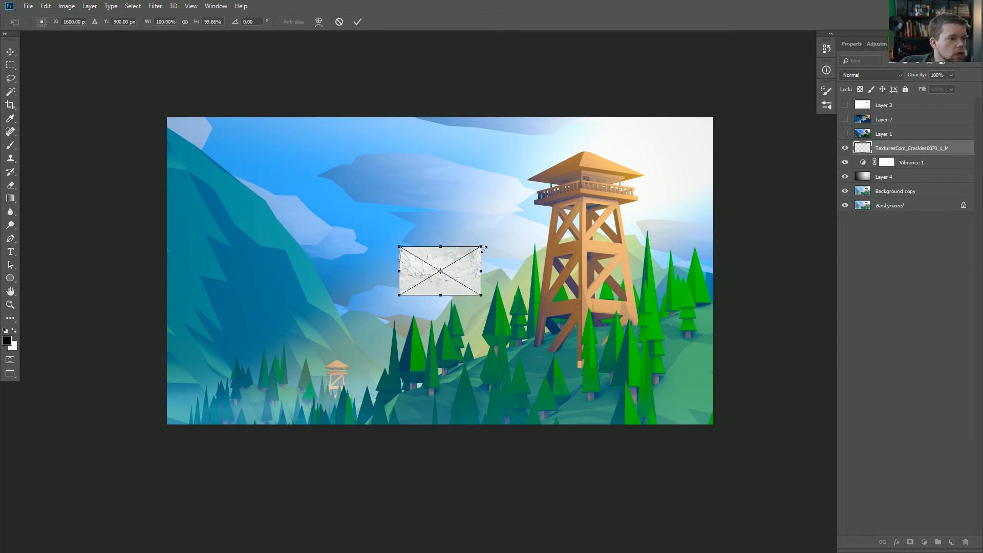
pyautogui.keyDown('alt'); pyautogui.moveTo(477, 250); pyautogui.dragTo(737, 153); pyautogui.keyUp('alt')
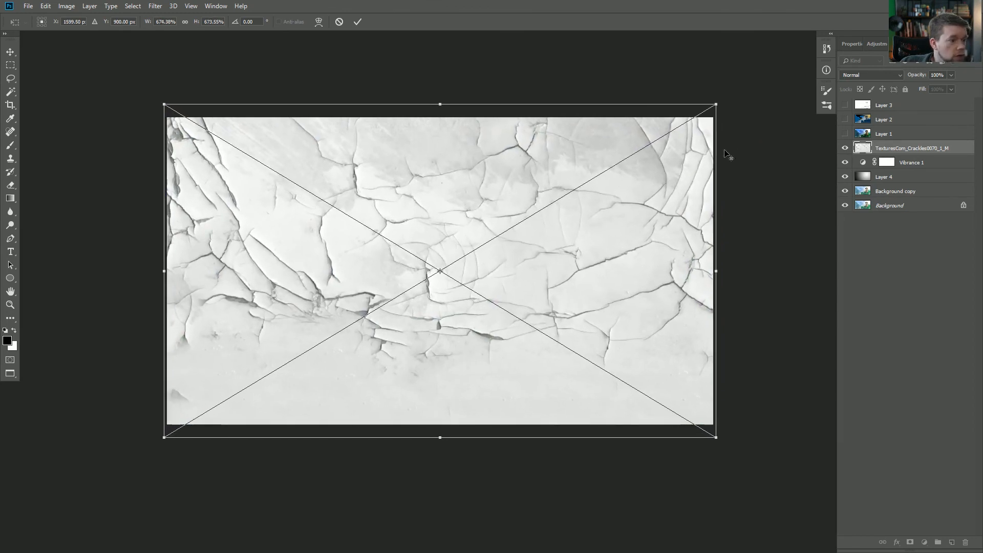
pyautogui.press('Return')
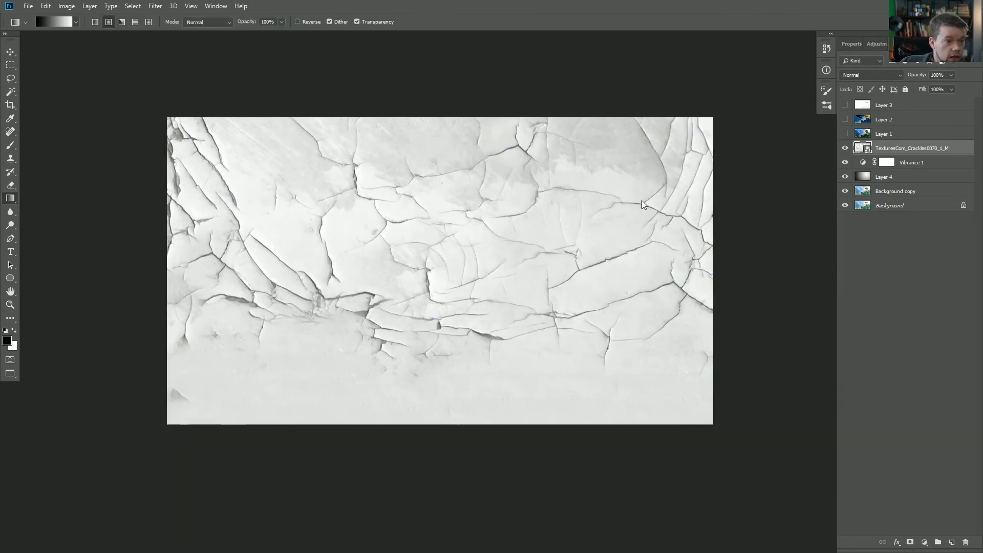
pyautogui.press('g')
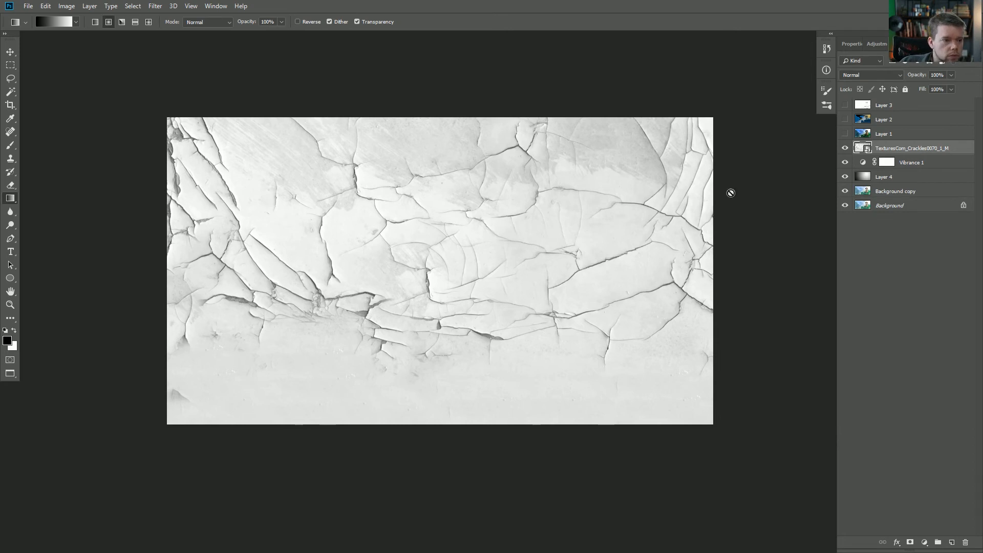
# Try the crackle texture in Overlay and in Multiply at 23% opacity, and delete the texture layer
pyautogui.click(864, 74)
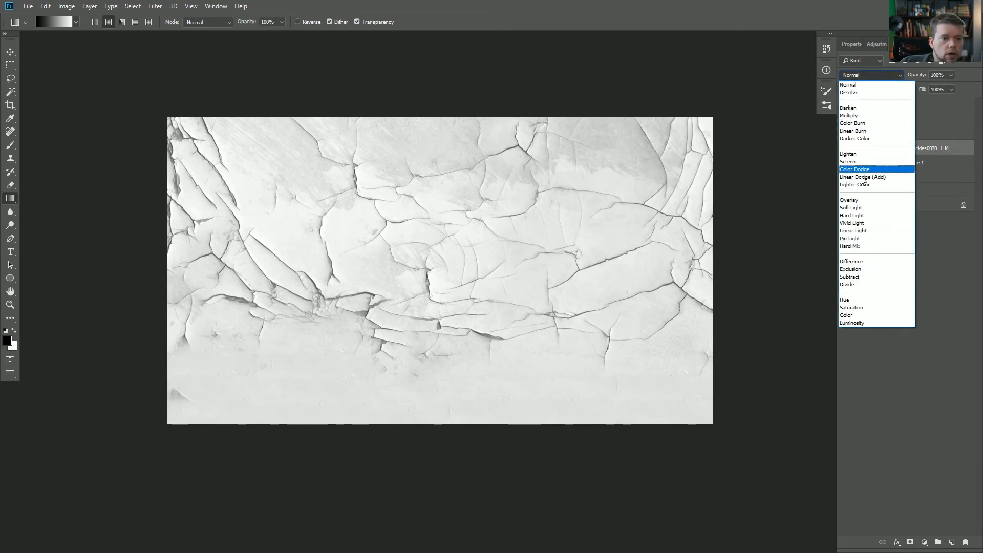
pyautogui.click(851, 199)
pyautogui.moveTo(873, 84); pyautogui.dragTo(815, 84)
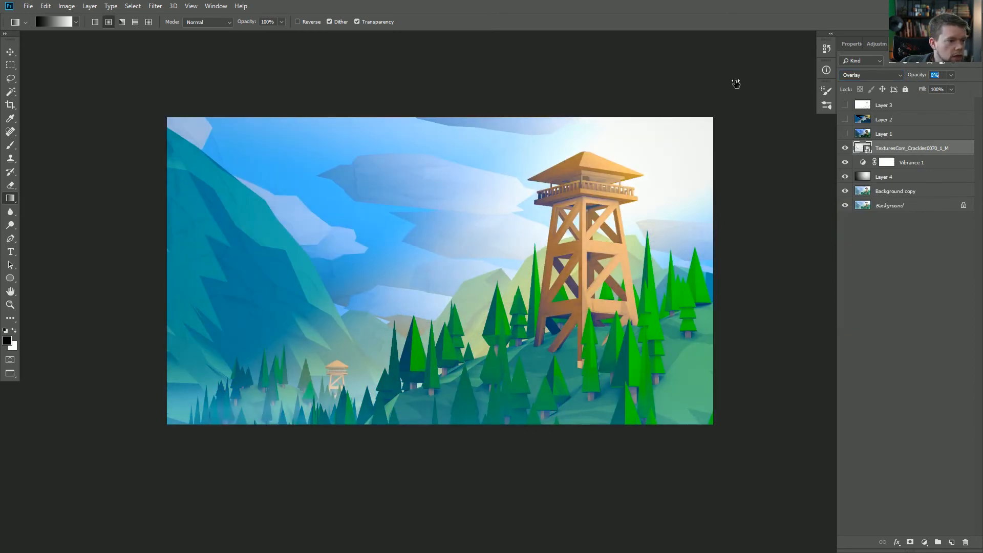
pyautogui.click(876, 74)
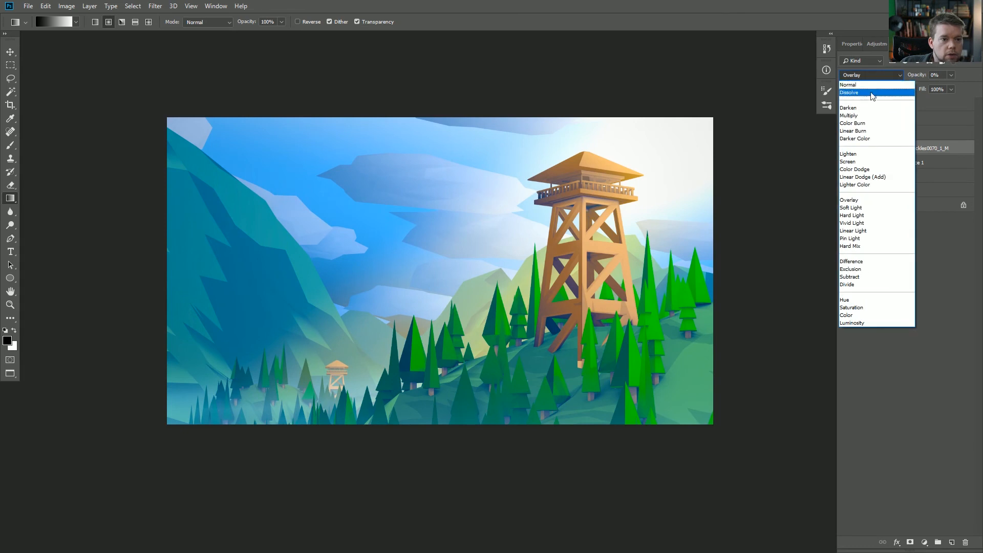
pyautogui.click(867, 116)
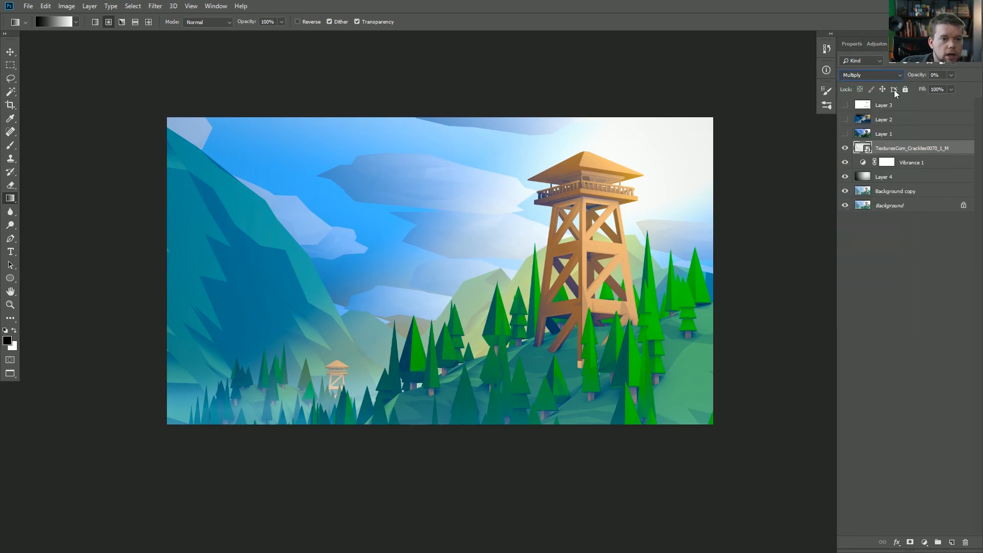
pyautogui.moveTo(911, 76)
pyautogui.mouseDown()
pyautogui.moveTo(929, 78)
pyautogui.moveTo(912, 78)
pyautogui.mouseUp()
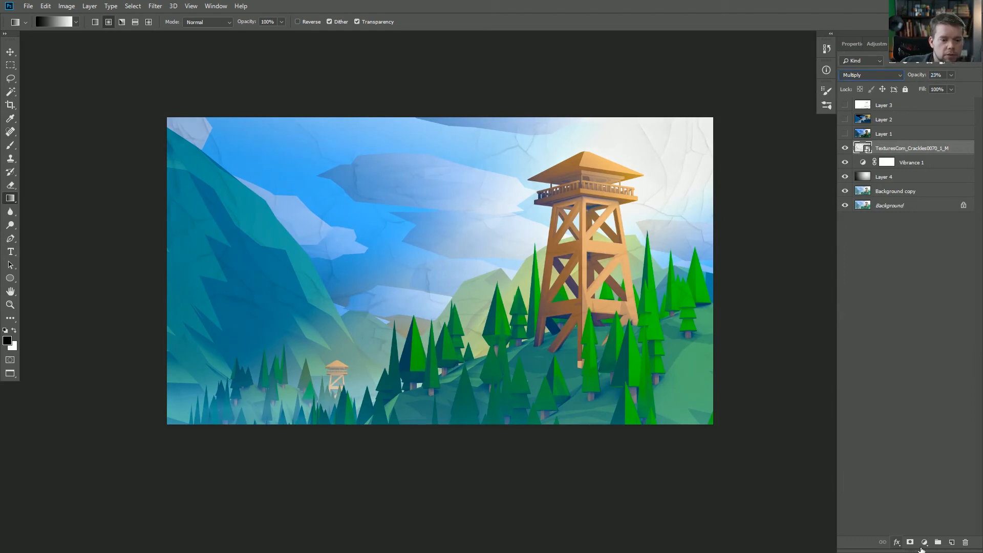
pyautogui.click(965, 543)
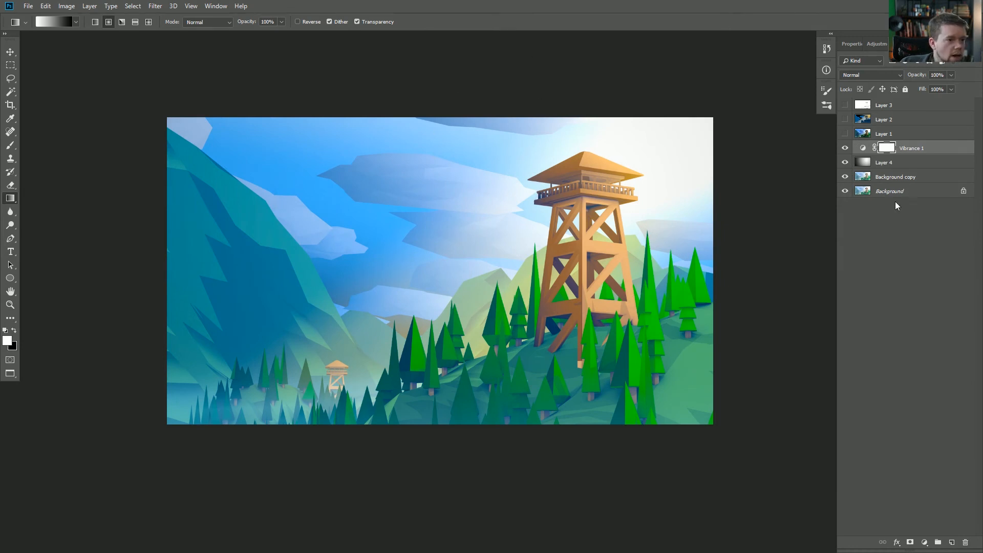
# Show Layer 2, set its blend mode to Linear Dodge (Add), and test its opacity between 0% and 100%
pyautogui.click(845, 119)
pyautogui.click(884, 120)
pyautogui.press('x')
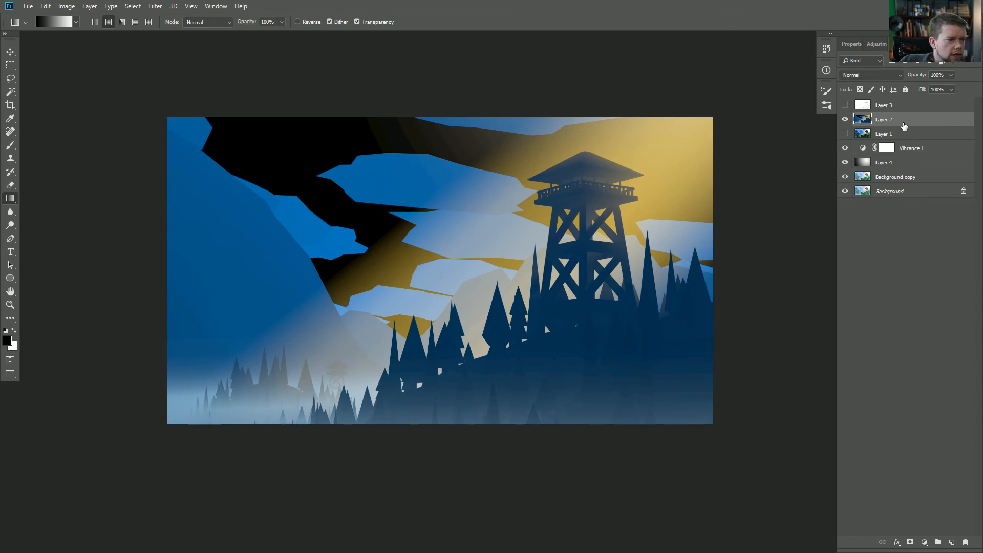
pyautogui.click(870, 75)
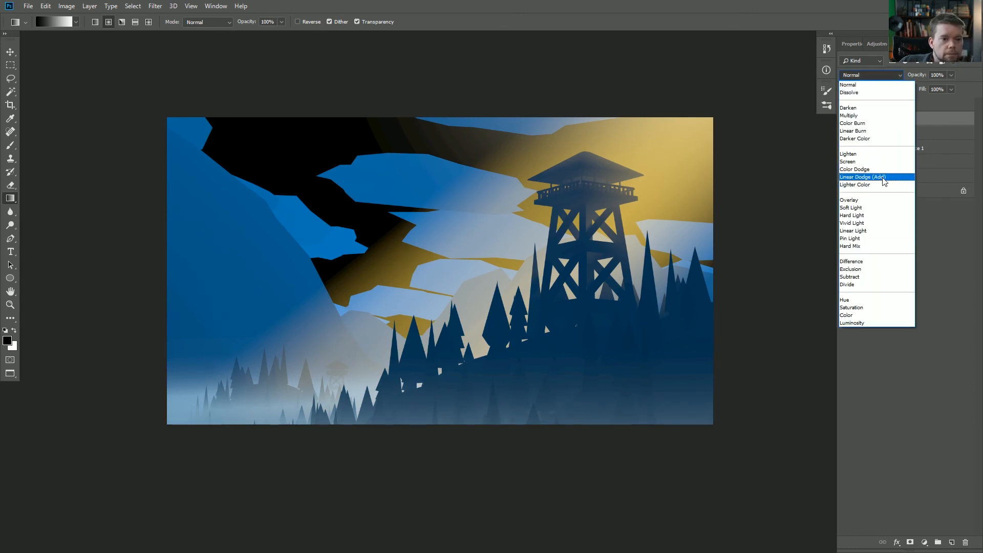
pyautogui.click(882, 177)
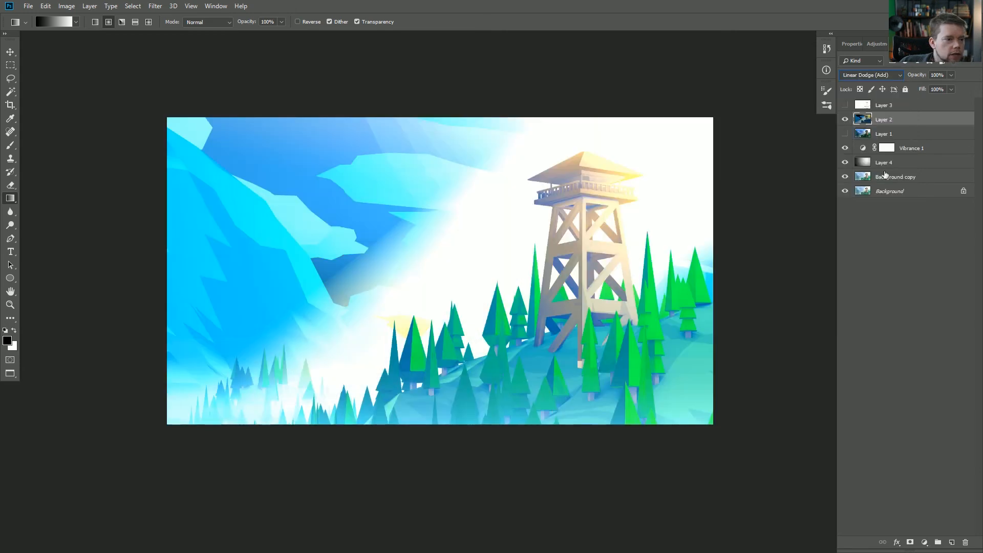
pyautogui.moveTo(915, 78); pyautogui.dragTo(833, 85)
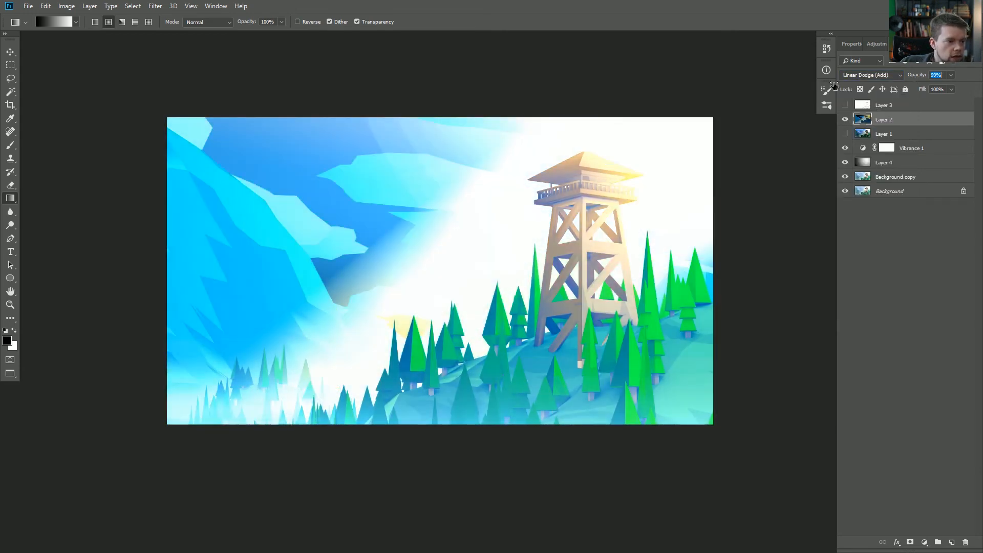
pyautogui.moveTo(772, 93); pyautogui.dragTo(716, 97)
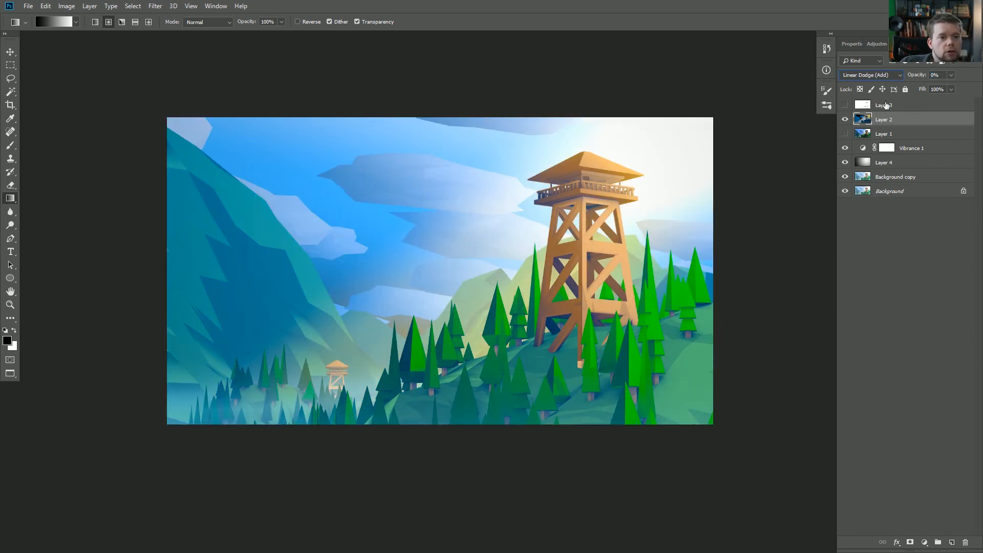
pyautogui.moveTo(941, 76); pyautogui.dragTo(947, 76)
# Compare Layer 2 in the Multiply, Normal and Darken blend modes at 100% opacity
pyautogui.click(870, 75)
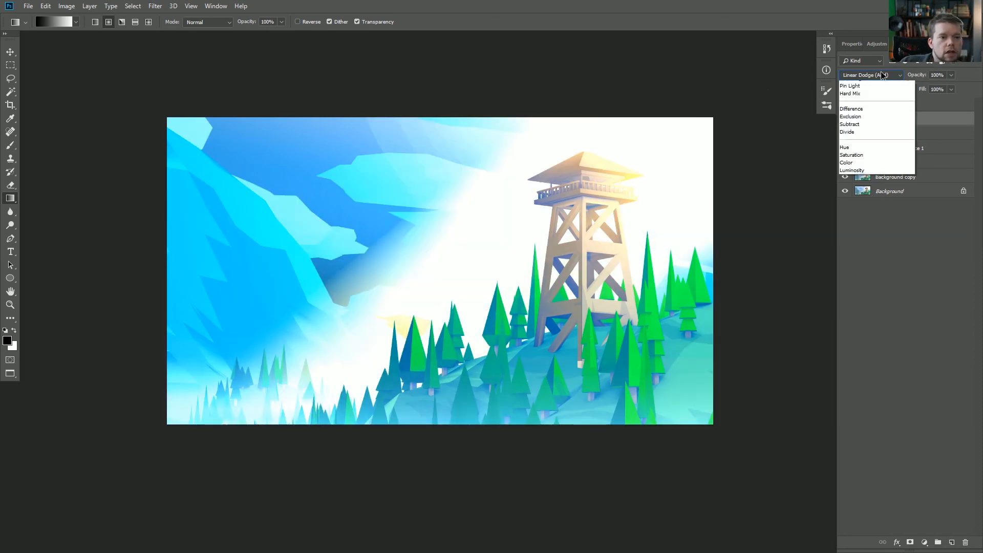
pyautogui.click(859, 113)
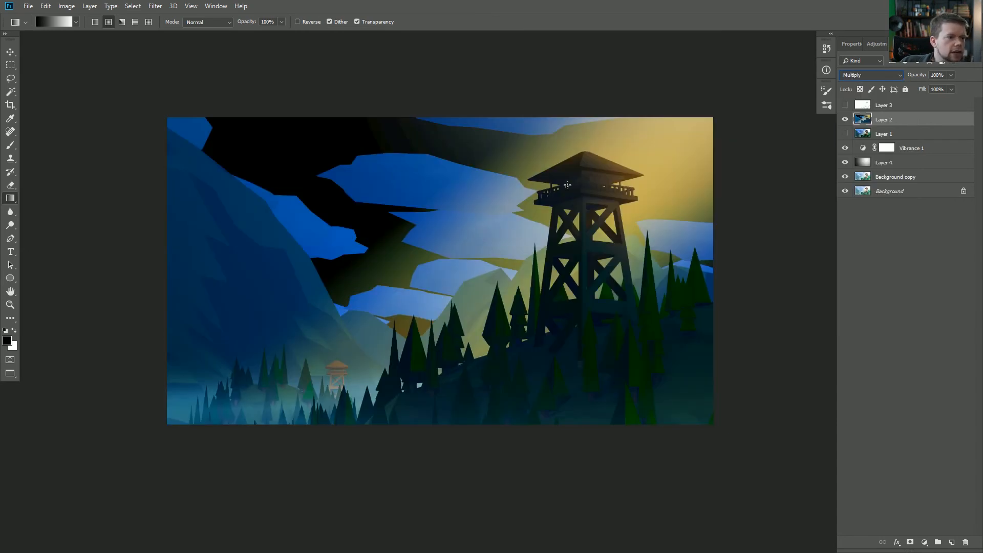
pyautogui.click(859, 75)
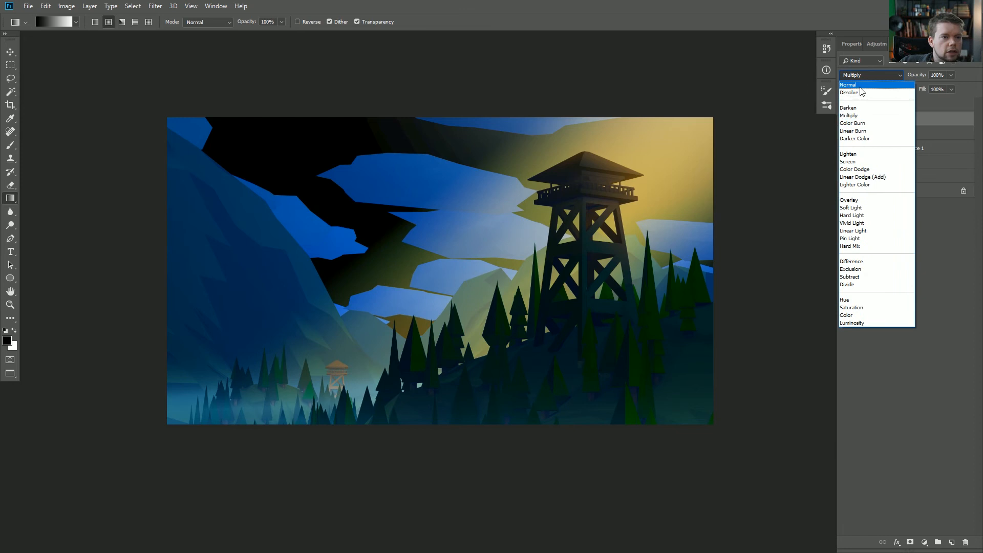
pyautogui.click(855, 85)
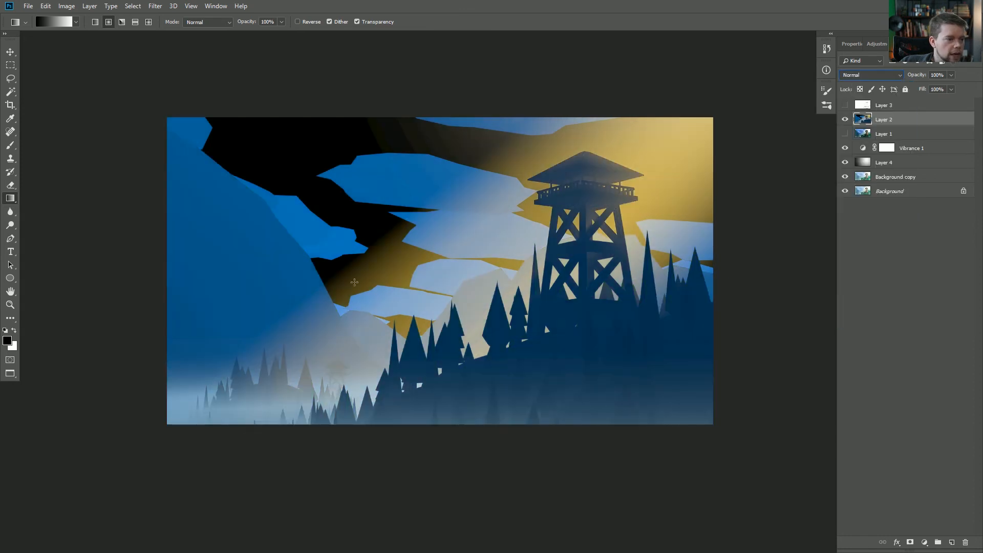
pyautogui.click(865, 76)
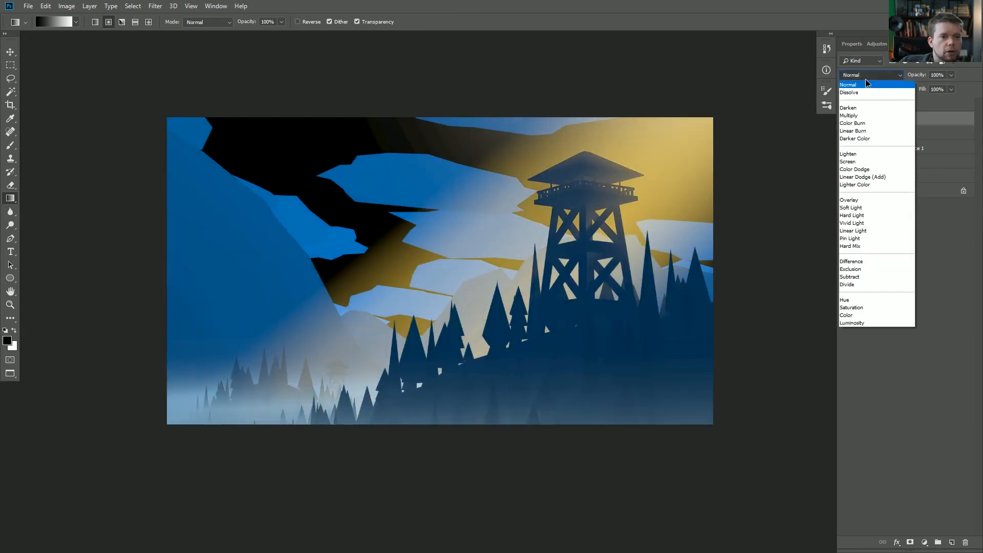
pyautogui.click(849, 107)
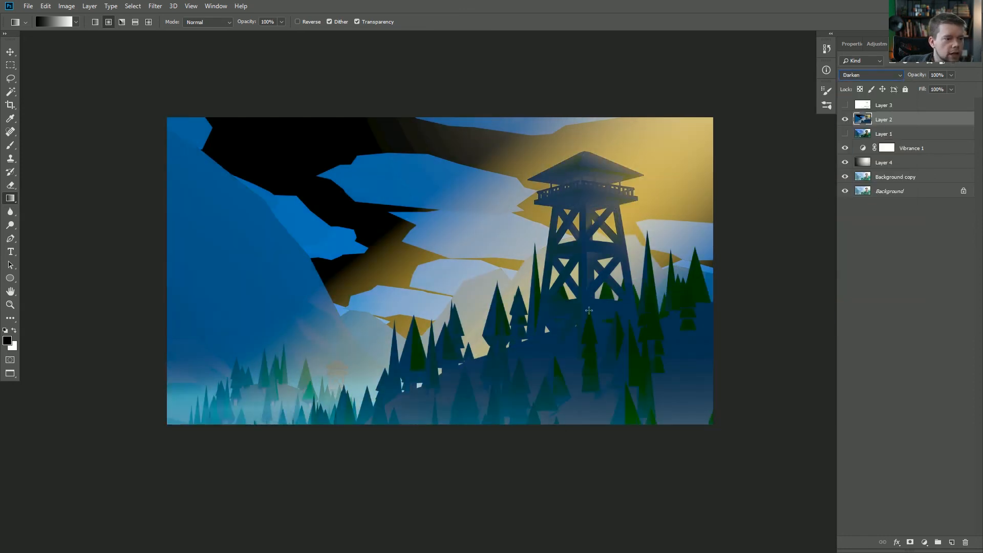
pyautogui.click(861, 76)
pyautogui.click(855, 115)
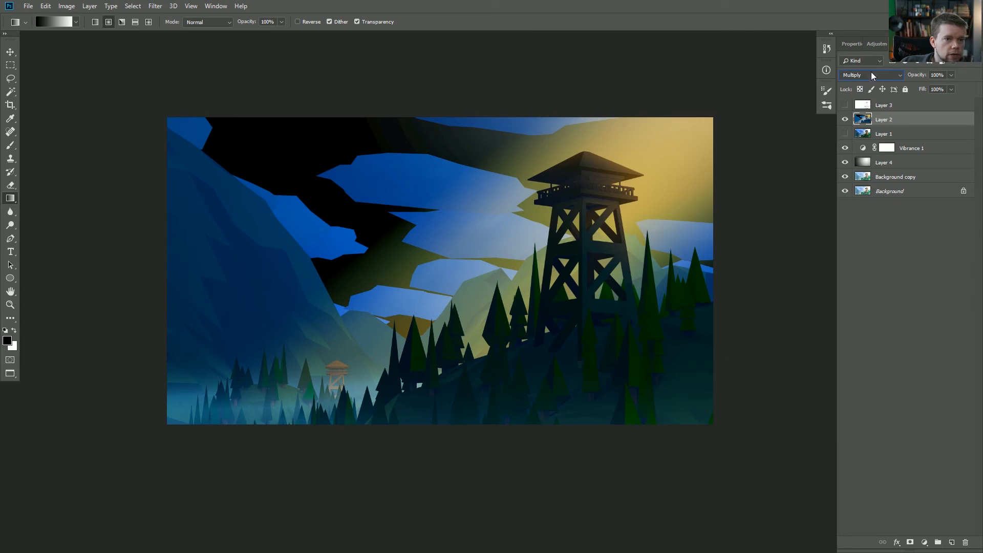
# Try the Color Burn, Linear Burn and Darker Color blend modes on Layer 2, comparing the image with the layer hidden and shown
pyautogui.click(870, 75)
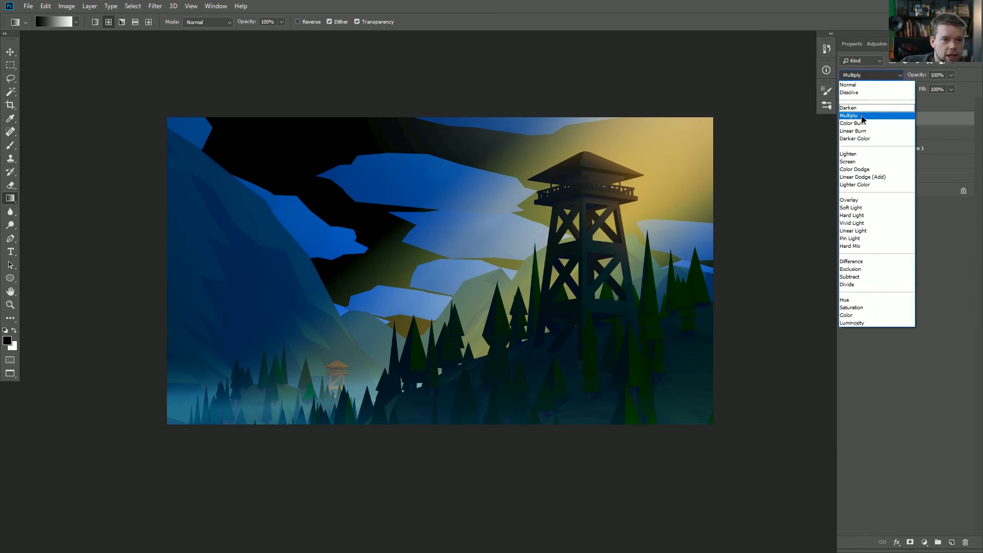
pyautogui.click(851, 123)
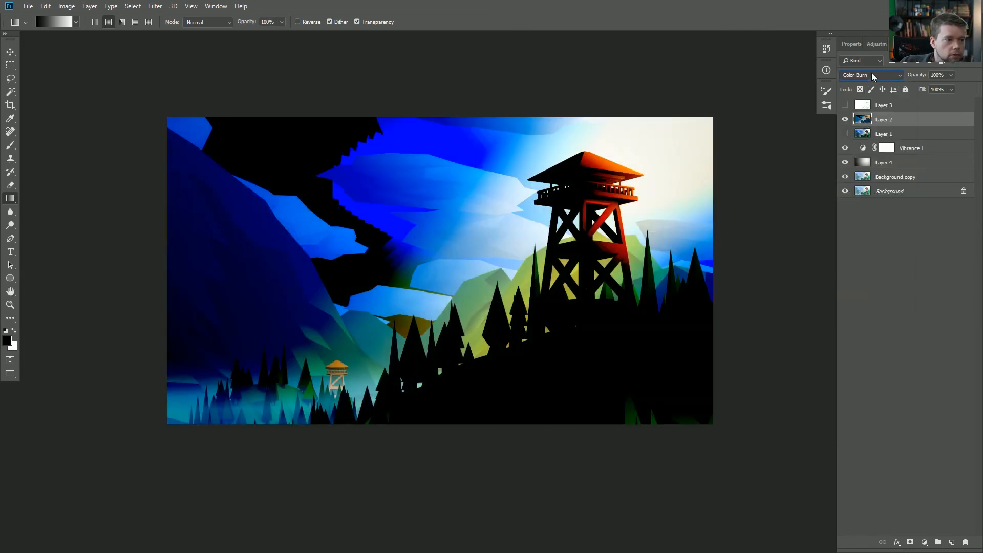
pyautogui.press('Down')
pyautogui.press('Down')
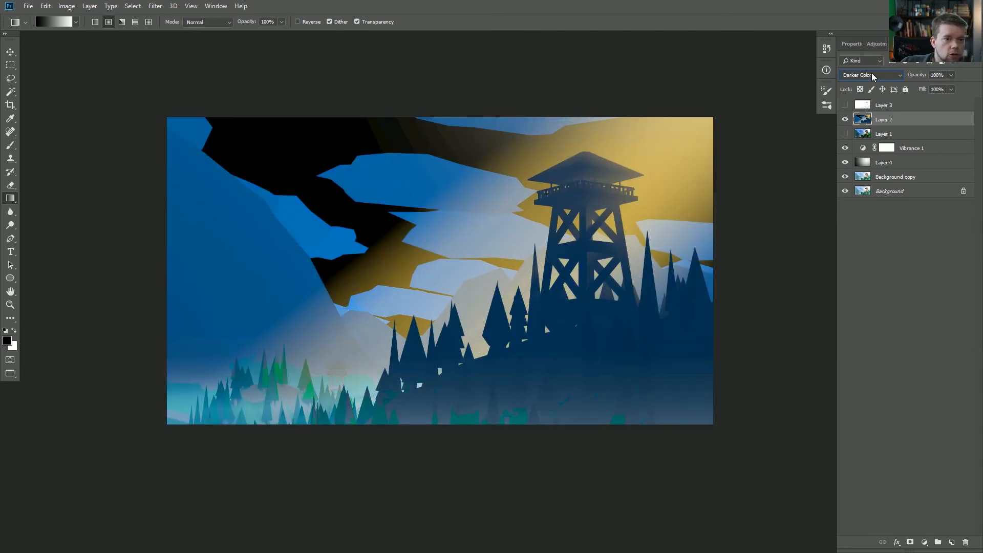
pyautogui.click(845, 119)
pyautogui.click(845, 120)
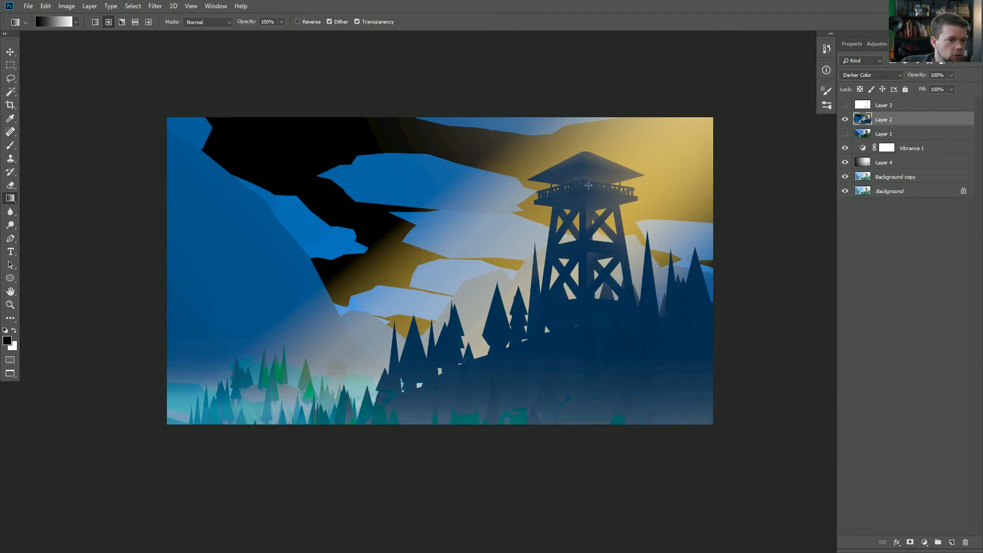
pyautogui.scroll(-1, 867, 77)
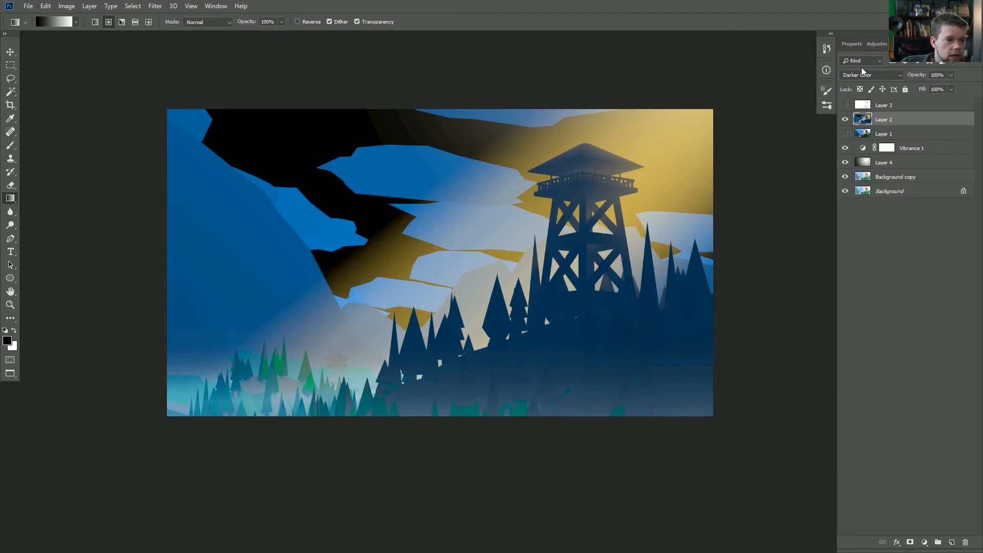
pyautogui.scroll(-2, 866, 78)
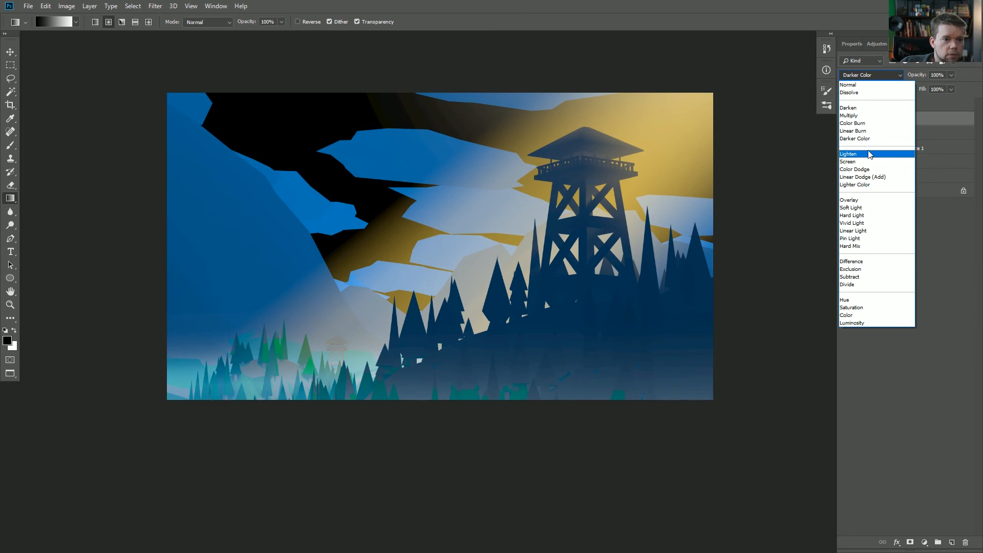
# Try the Lighten blend mode on Layer 2 and compare the image with the layer hidden and shown
pyautogui.click(868, 155)
pyautogui.click(845, 121)
pyautogui.click(845, 120)
pyautogui.click(845, 120)
pyautogui.click(845, 120)
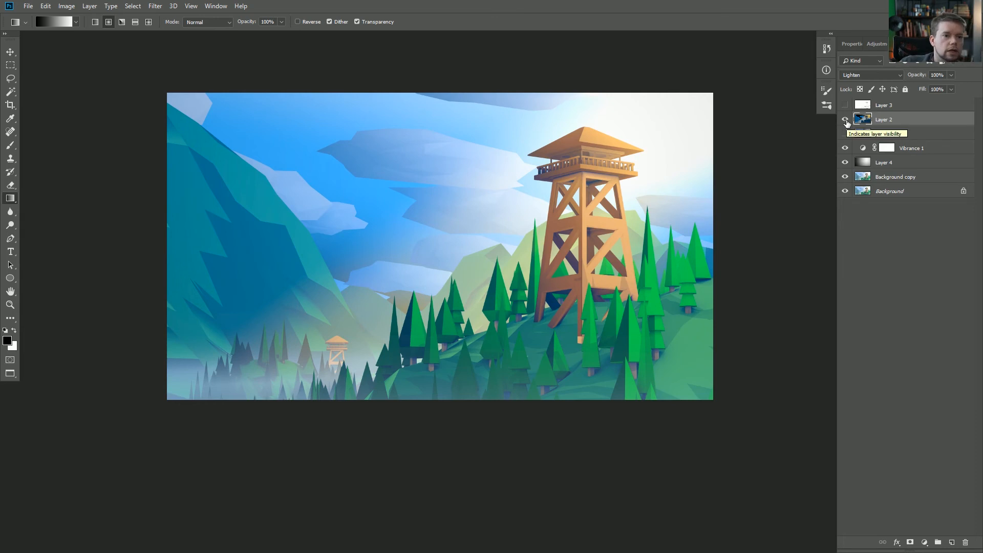
# Compare Layer 2 in the blend modes from Screen through Lighter Color to Overlay
pyautogui.click(866, 76)
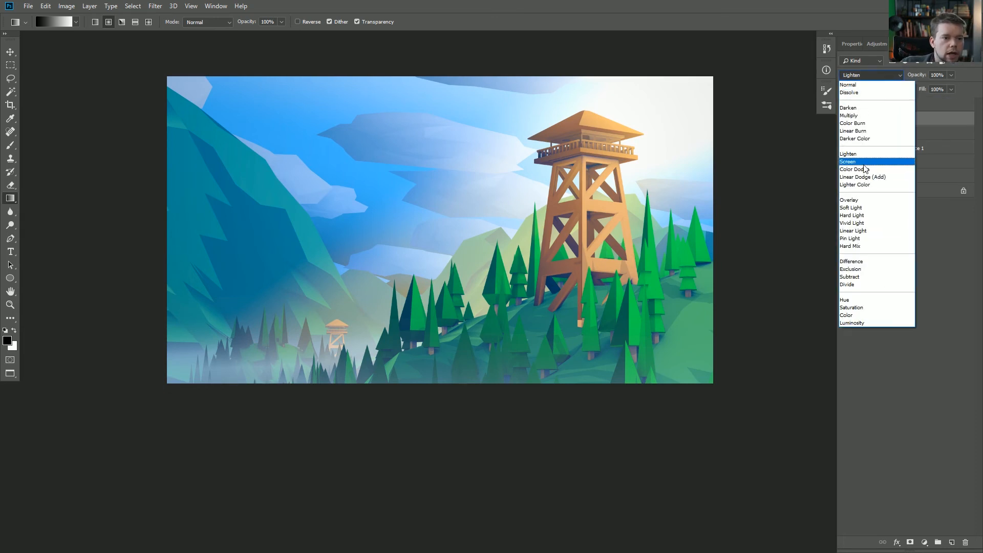
pyautogui.click(864, 162)
pyautogui.scroll(-3, 871, 78)
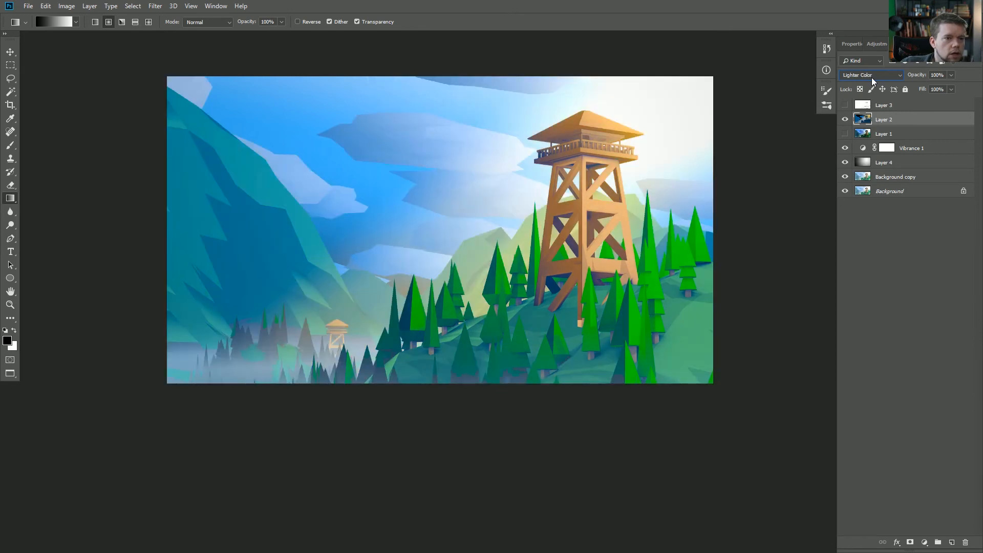
pyautogui.scroll(-1, 861, 74)
pyautogui.scroll(-1, 862, 75)
pyautogui.scroll(1, 862, 75)
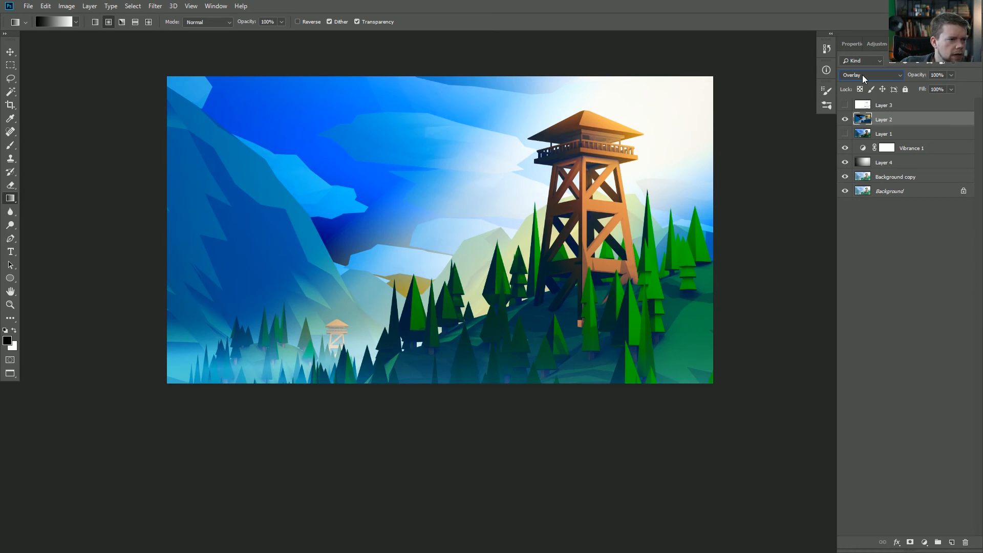
# Compare Layer 2 in the remaining blend modes, from Hard Light through Pin Light, Difference, Hue and Color to Luminosity
pyautogui.scroll(-2, 862, 75)
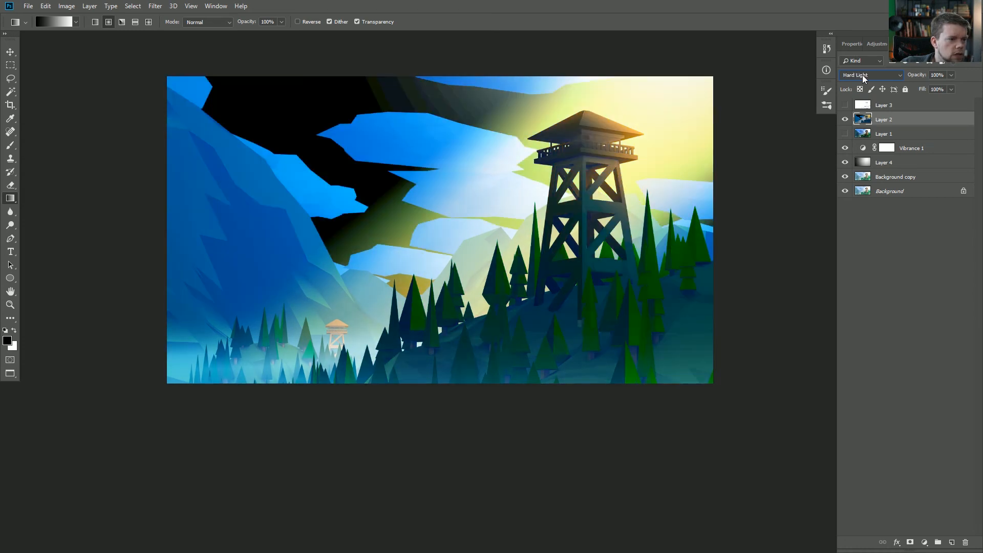
pyautogui.scroll(-4, 862, 75)
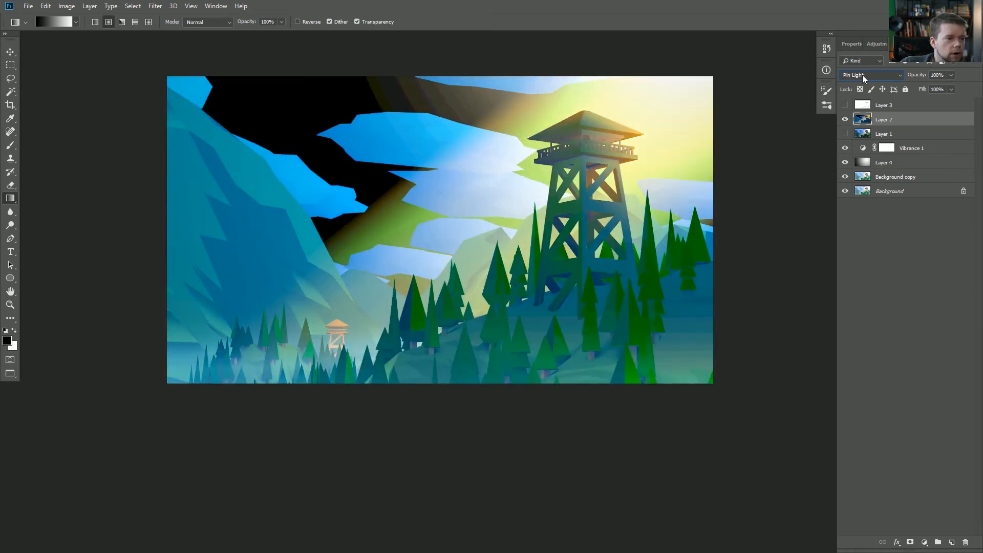
pyautogui.scroll(-2, 862, 77)
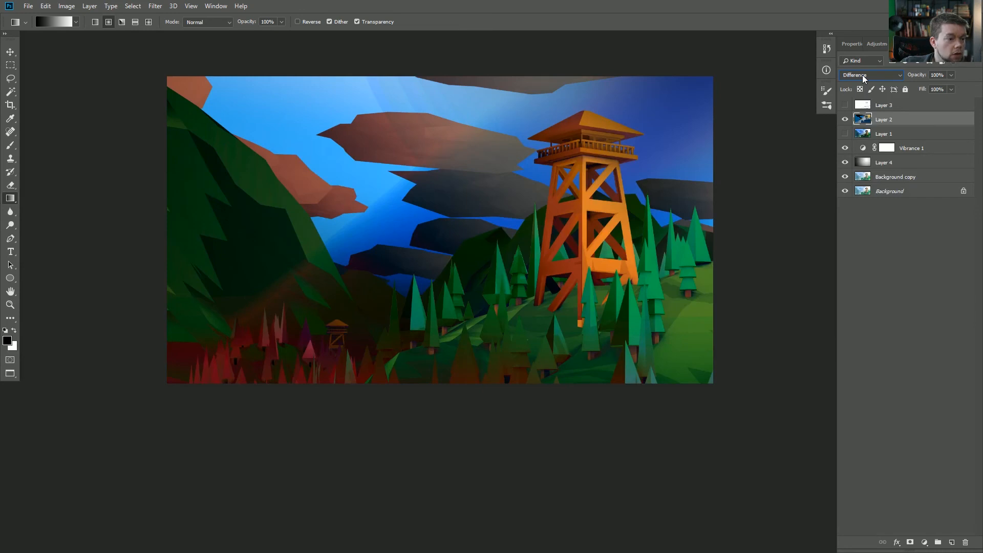
pyautogui.scroll(-3, 861, 75)
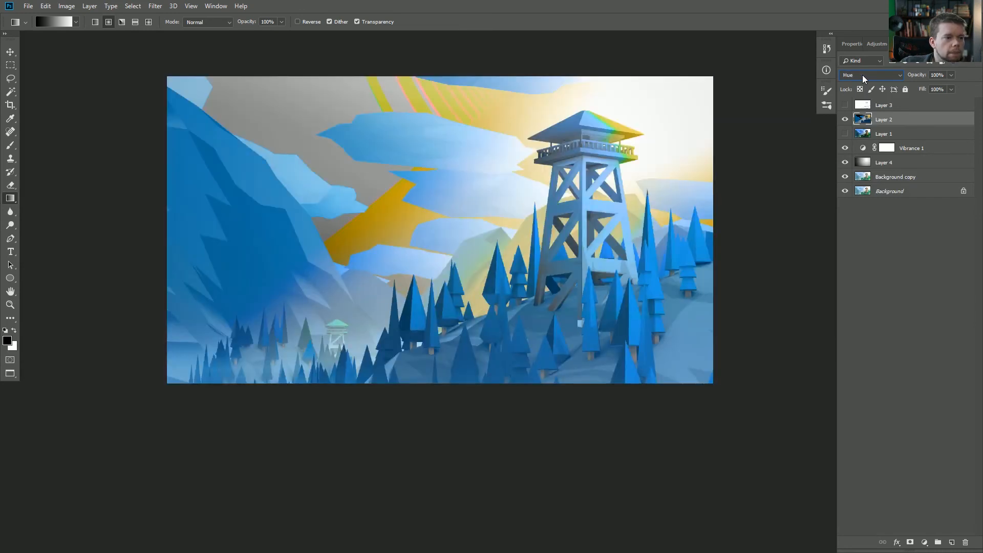
pyautogui.scroll(-1, 862, 75)
pyautogui.scroll(1, 861, 74)
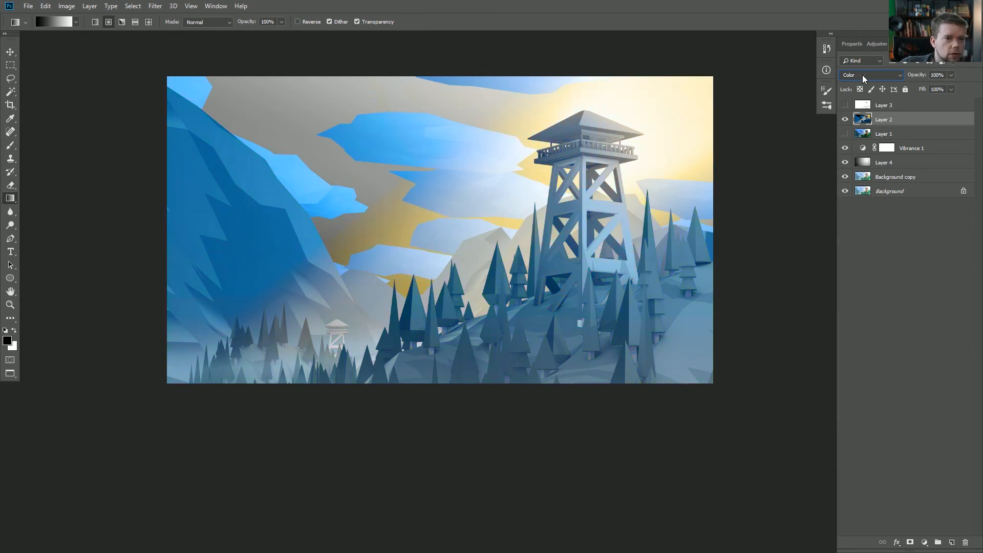
pyautogui.scroll(-1, 862, 75)
# Set Layer 2 to Normal blend mode and test its opacity between 0% and 100%
pyautogui.click(861, 75)
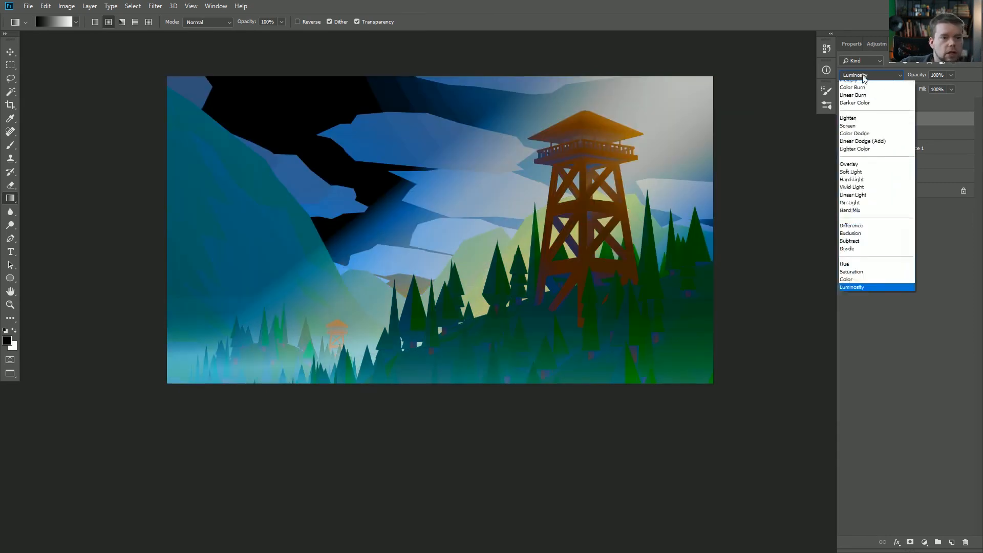
pyautogui.scroll(2, 862, 75)
pyautogui.click(860, 88)
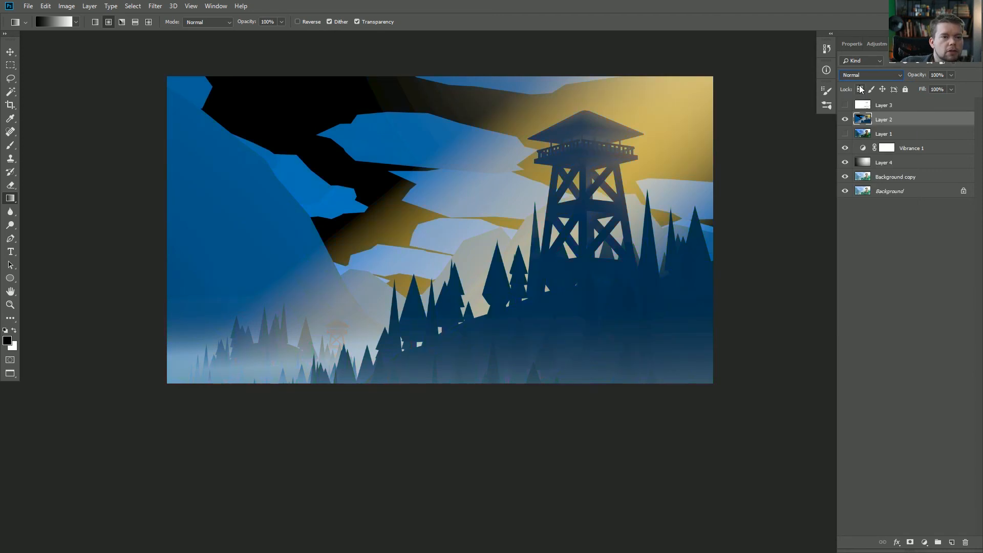
pyautogui.moveTo(910, 76); pyautogui.dragTo(692, 90)
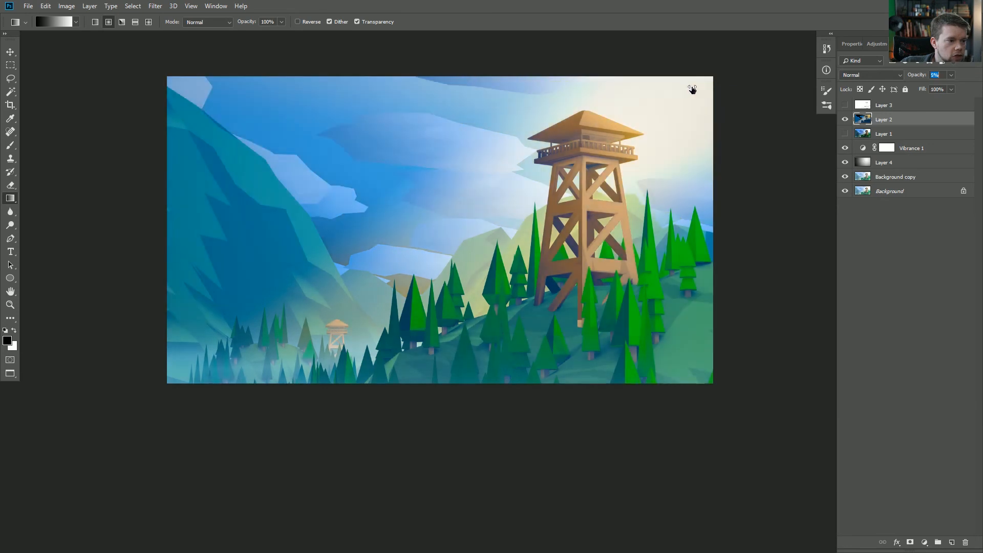
pyautogui.moveTo(630, 100); pyautogui.dragTo(459, 88)
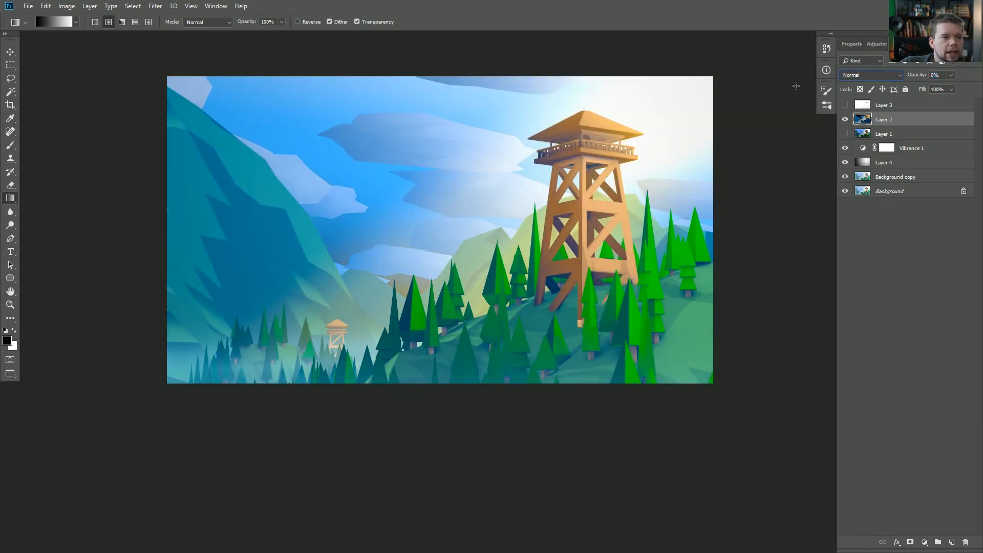
pyautogui.moveTo(909, 75); pyautogui.dragTo(972, 72)
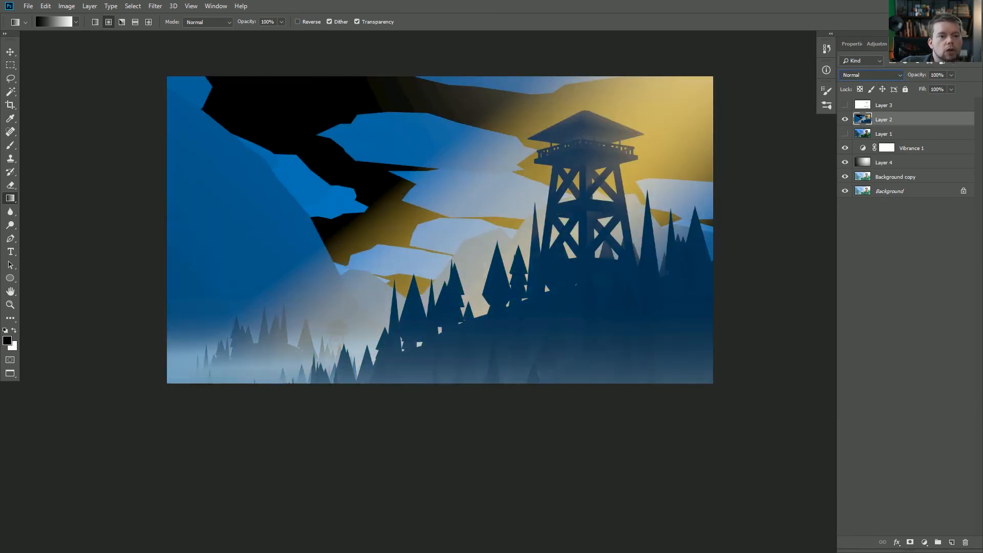
# Apply Hue/Saturation to Layer 2 with a Master hue of -22 and the Yellows hue shifted to turn the orange glow yellow
pyautogui.hotkey('ctrl', 'u')
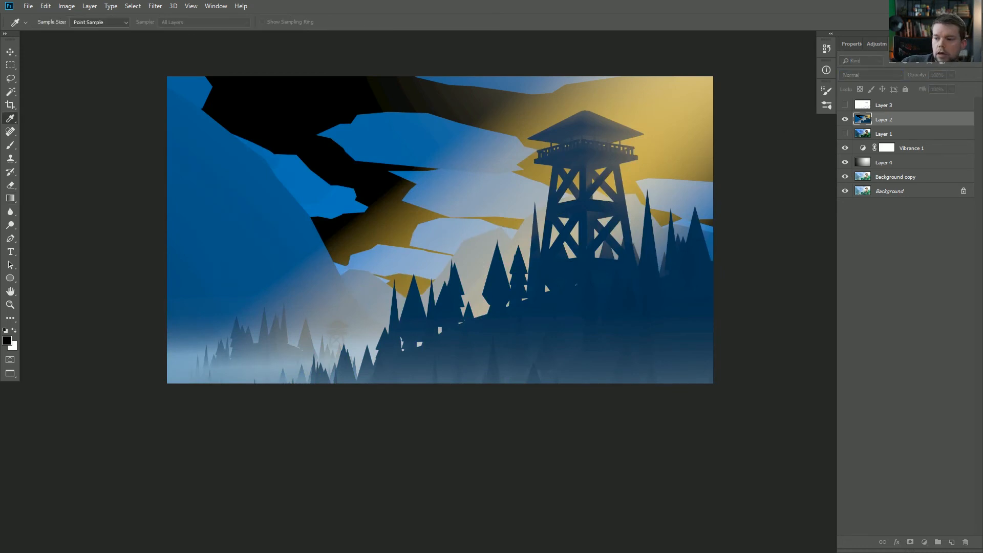
pyautogui.moveTo(709, 380); pyautogui.dragTo(687, 383)
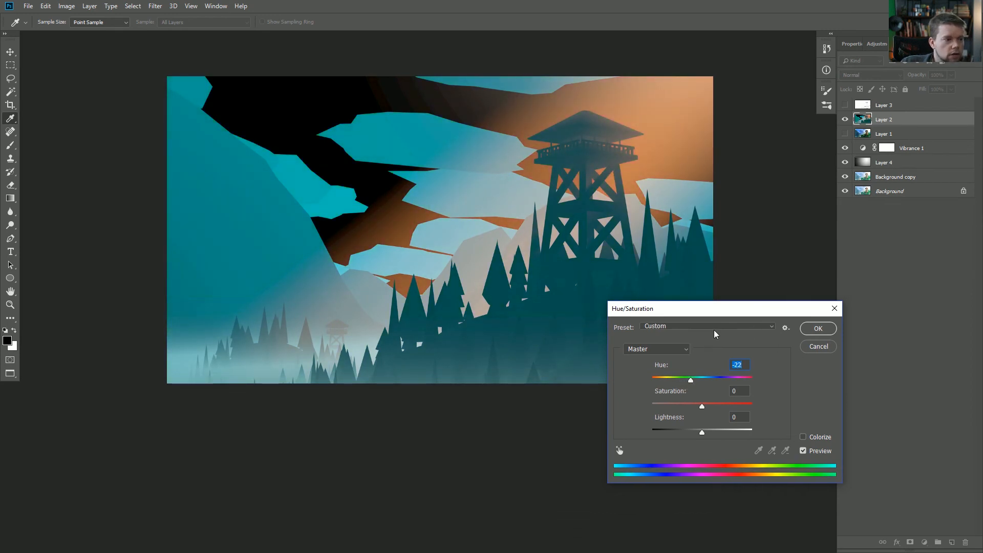
pyautogui.click(657, 349)
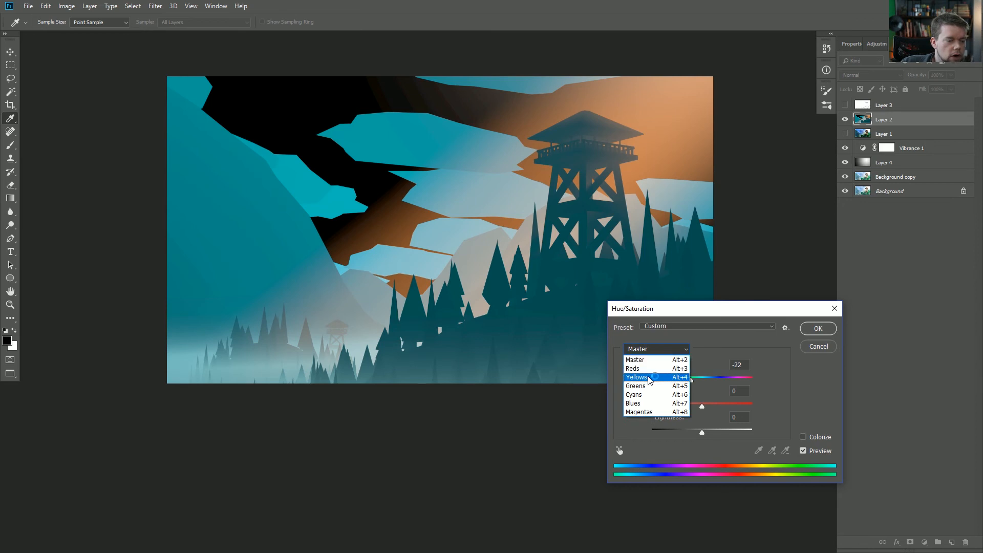
pyautogui.click(660, 377)
pyautogui.moveTo(702, 384)
pyautogui.mouseDown()
pyautogui.moveTo(666, 385)
pyautogui.moveTo(743, 385)
pyautogui.moveTo(715, 388)
pyautogui.mouseUp()
pyautogui.click(815, 332)
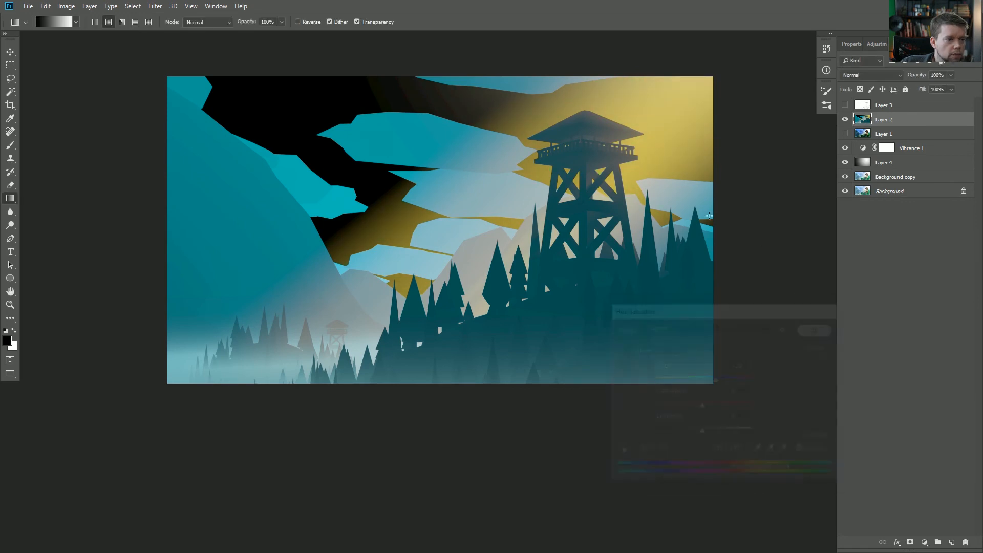
# Compare the recoloured Layer 2 in the Hue and Color blend modes at 100% opacity
pyautogui.click(865, 75)
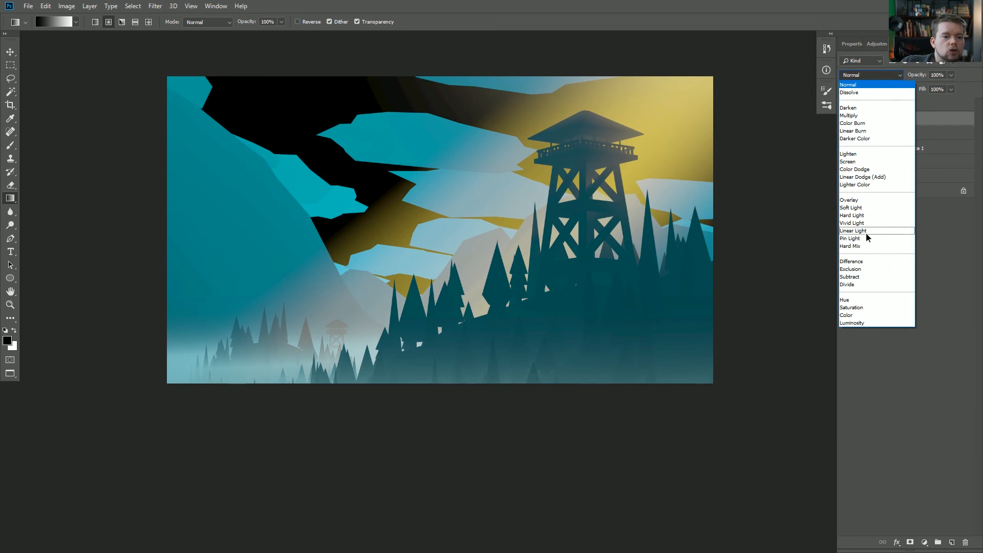
pyautogui.click(867, 300)
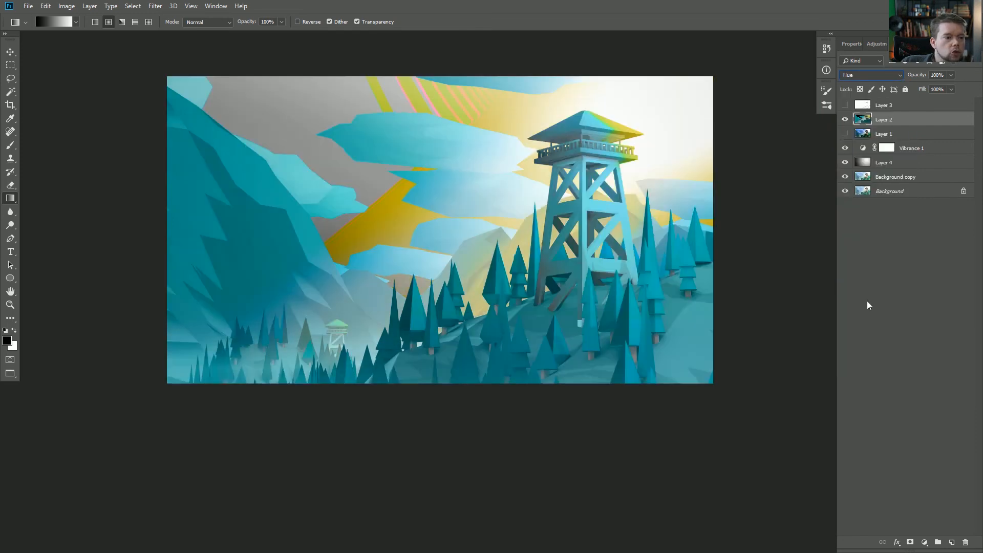
pyautogui.click(865, 74)
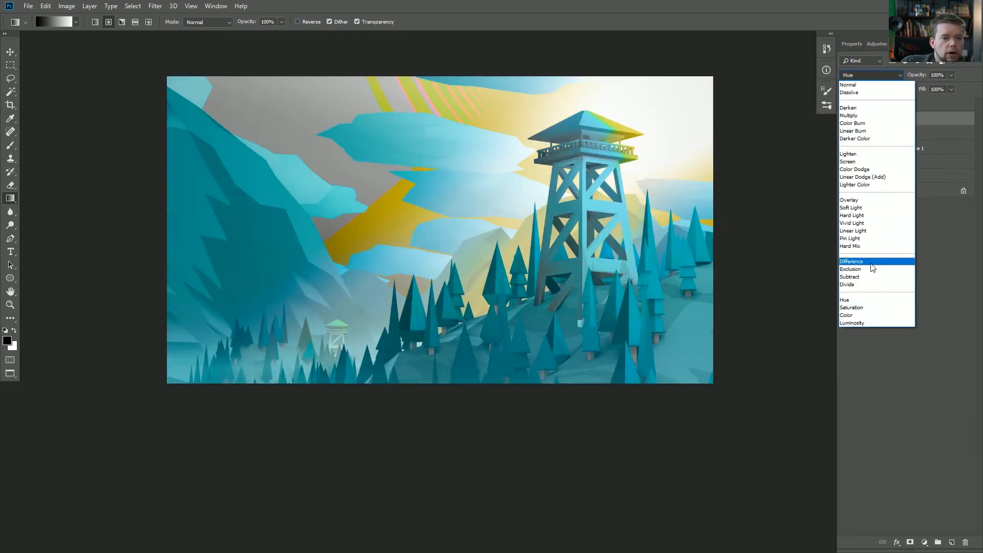
pyautogui.click(867, 316)
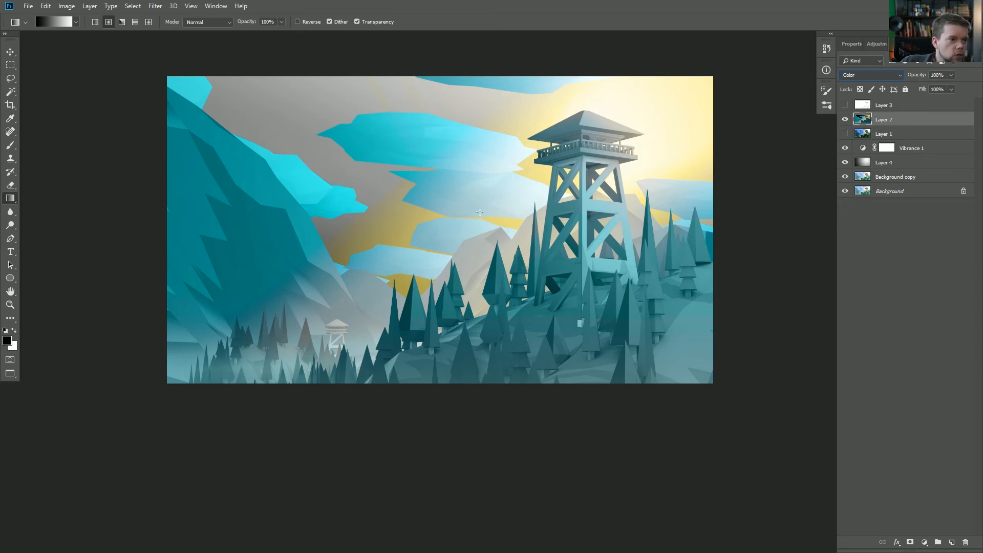
# Test Layer 2 in Color mode at opacities such as 41%, 20% and 0%, and compare with the layer hidden
pyautogui.moveTo(917, 75); pyautogui.dragTo(763, 84)
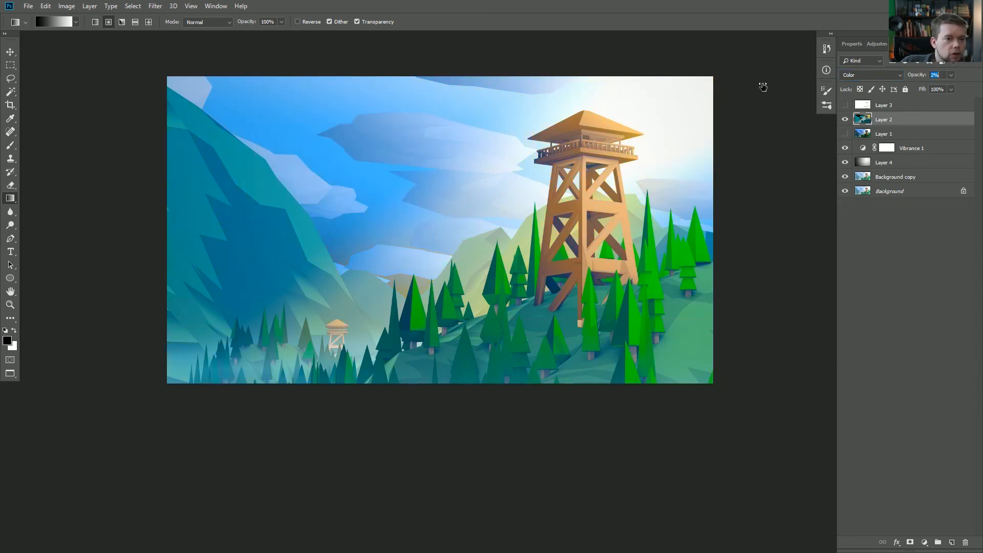
pyautogui.moveTo(917, 76); pyautogui.dragTo(900, 78)
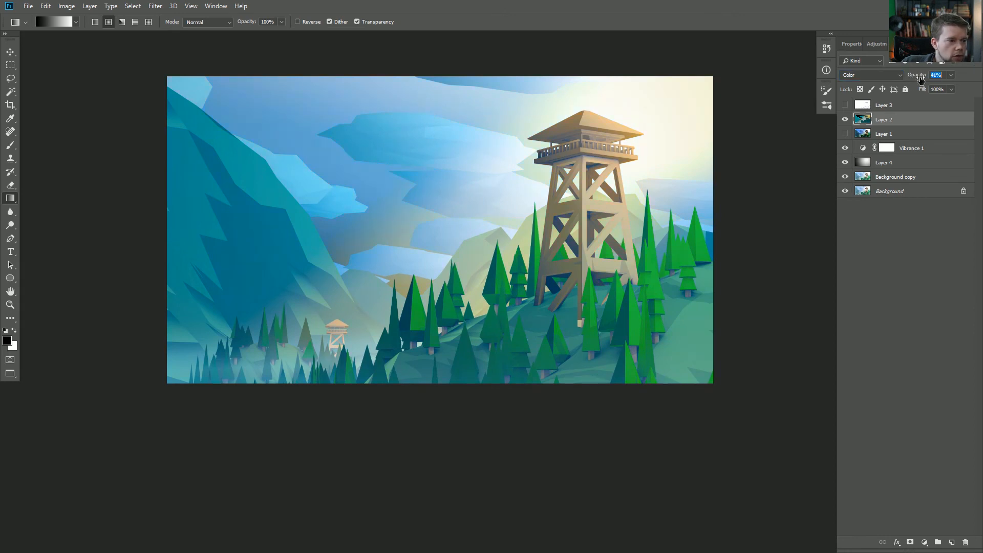
pyautogui.moveTo(920, 78); pyautogui.dragTo(844, 78)
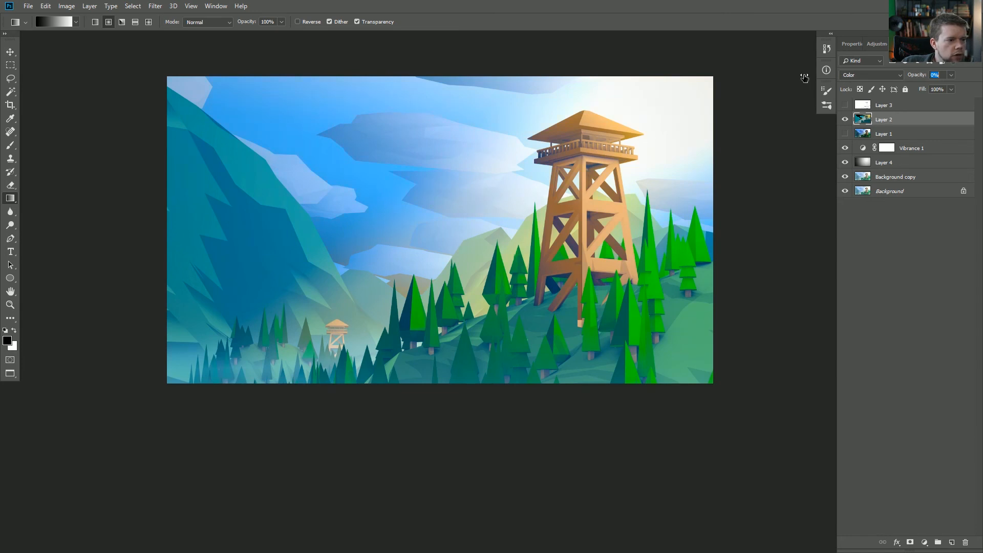
pyautogui.moveTo(814, 76); pyautogui.dragTo(813, 74)
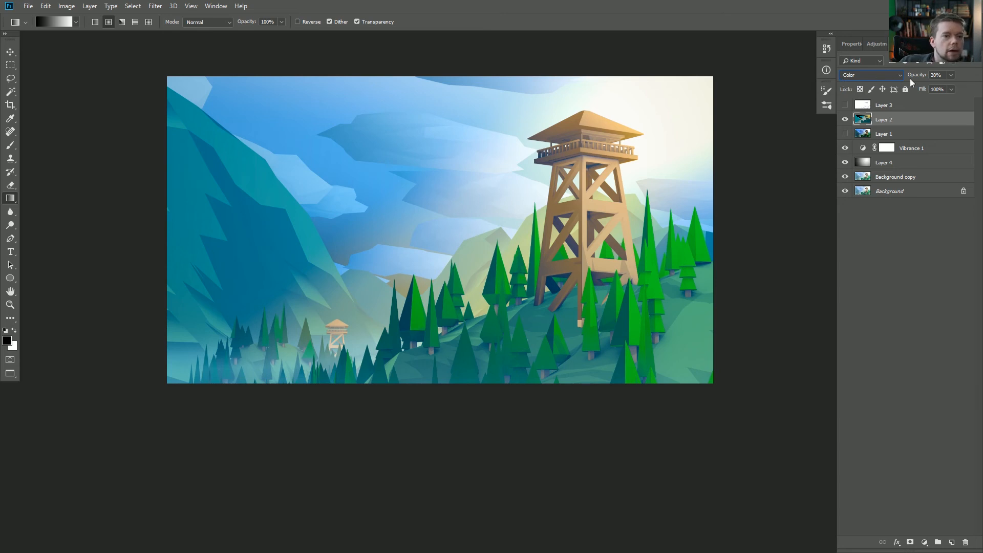
pyautogui.moveTo(910, 77); pyautogui.dragTo(868, 75)
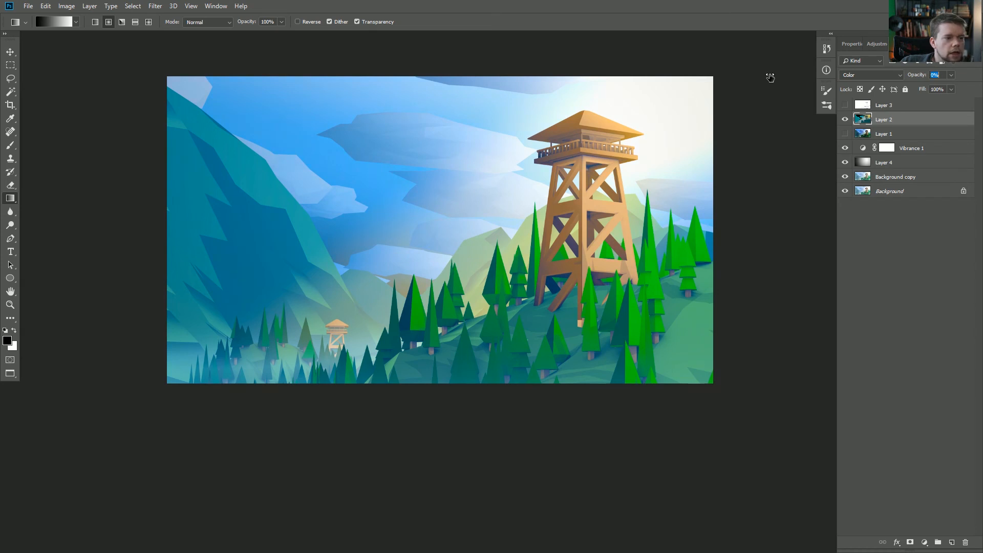
pyautogui.click(845, 120)
pyautogui.click(845, 119)
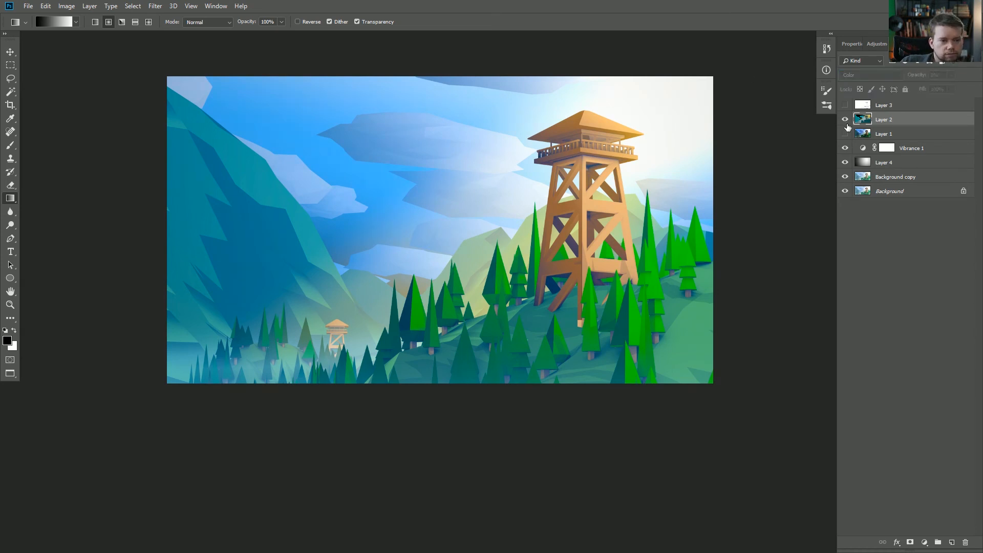
# Set Layer 2 back to Normal blend mode at 100% opacity
pyautogui.click(869, 76)
pyautogui.click(864, 86)
pyautogui.moveTo(915, 75); pyautogui.dragTo(970, 77)
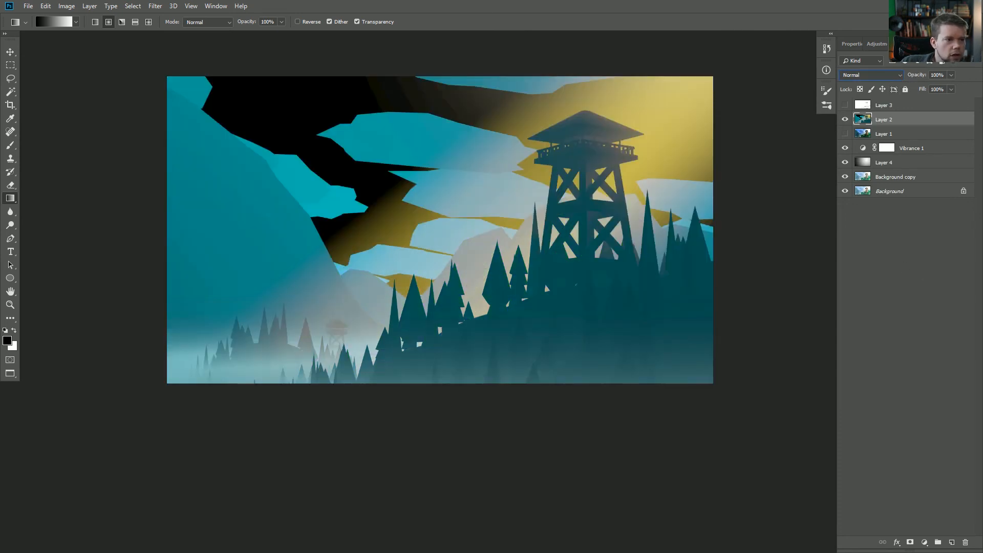
# Reduce Layer 2's opacity to 0% and hide it, and briefly preview the image with Layer 1 shown
pyautogui.moveTo(919, 76); pyautogui.dragTo(740, 110)
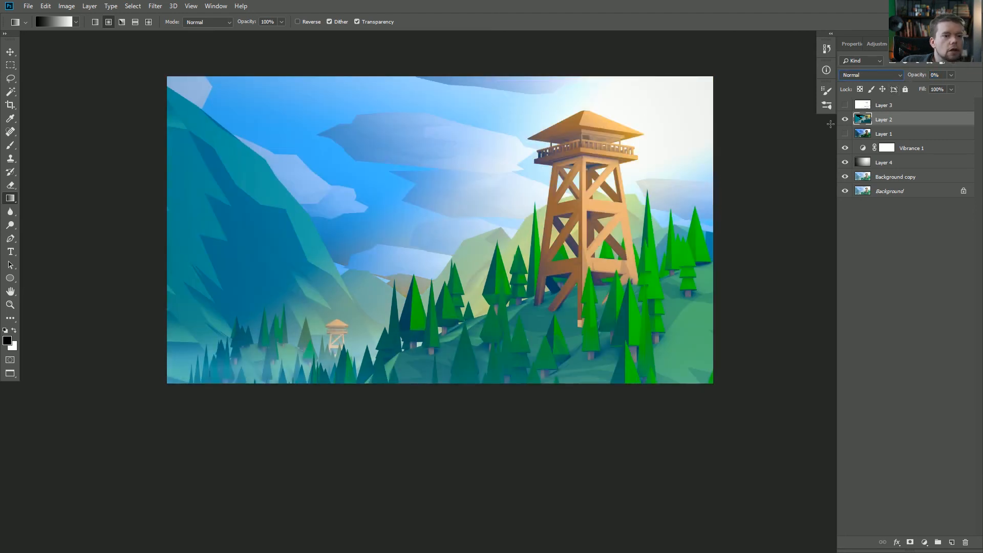
pyautogui.click(847, 120)
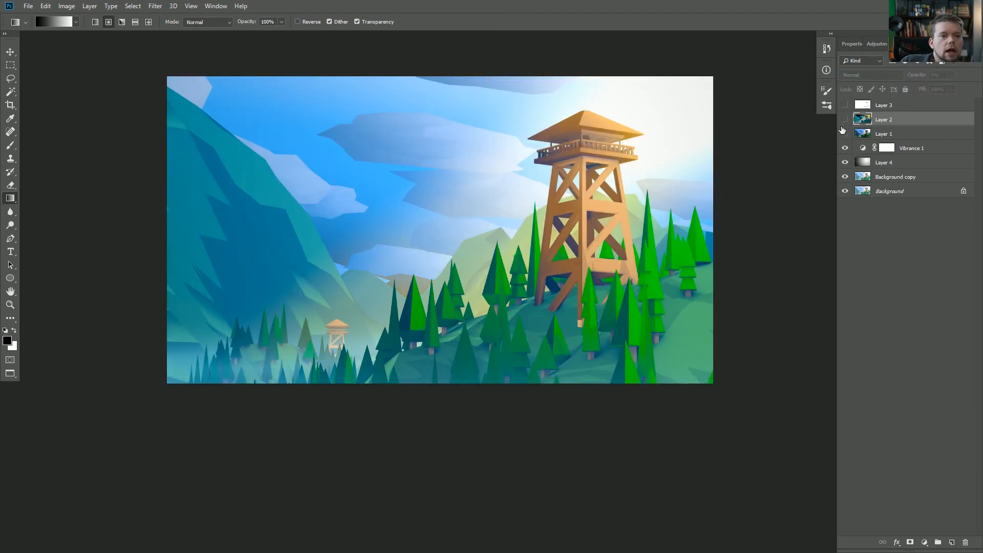
pyautogui.click(845, 133)
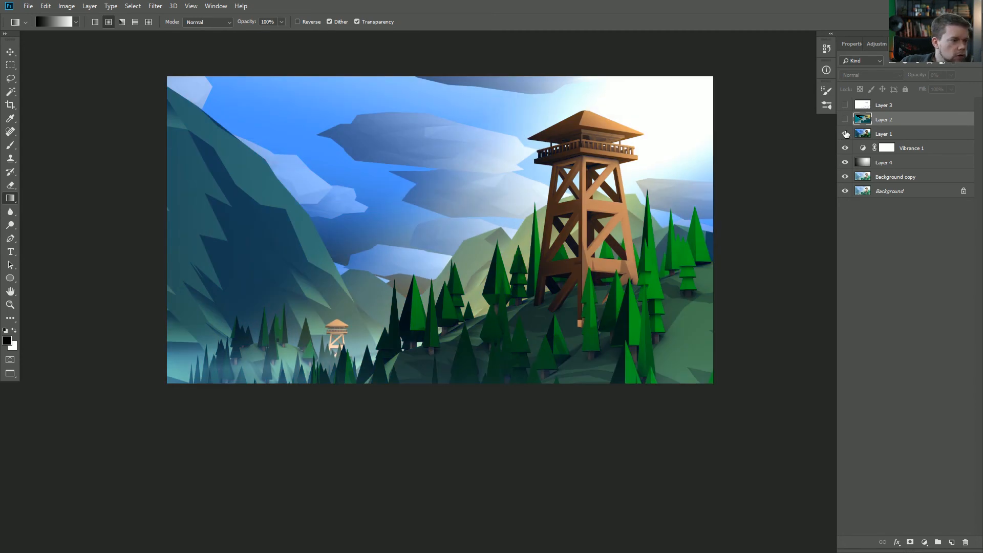
pyautogui.click(845, 134)
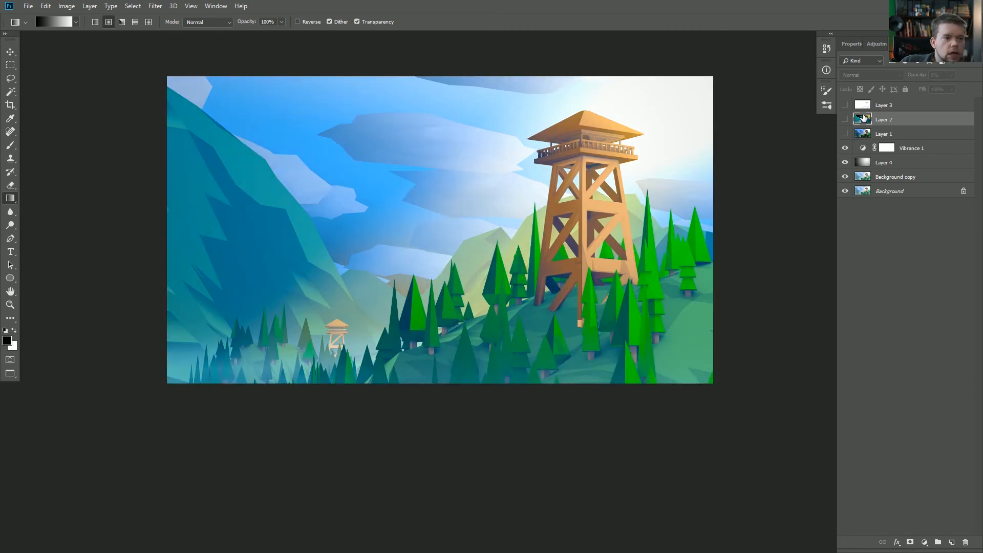
# Add a Curves adjustment above Layer 1, with RGB points at input 42, output 30 and at input 137, output 137
pyautogui.click(883, 134)
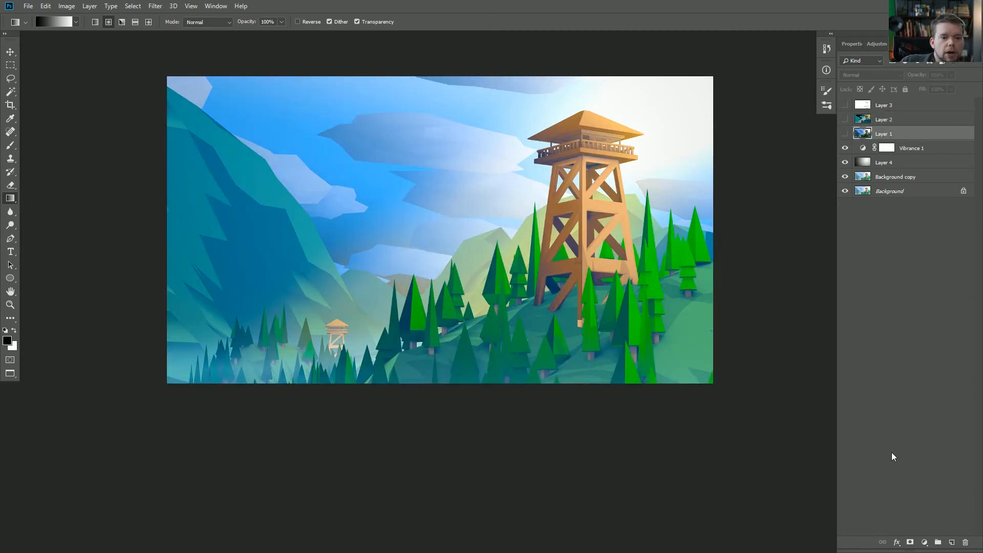
pyautogui.click(924, 542)
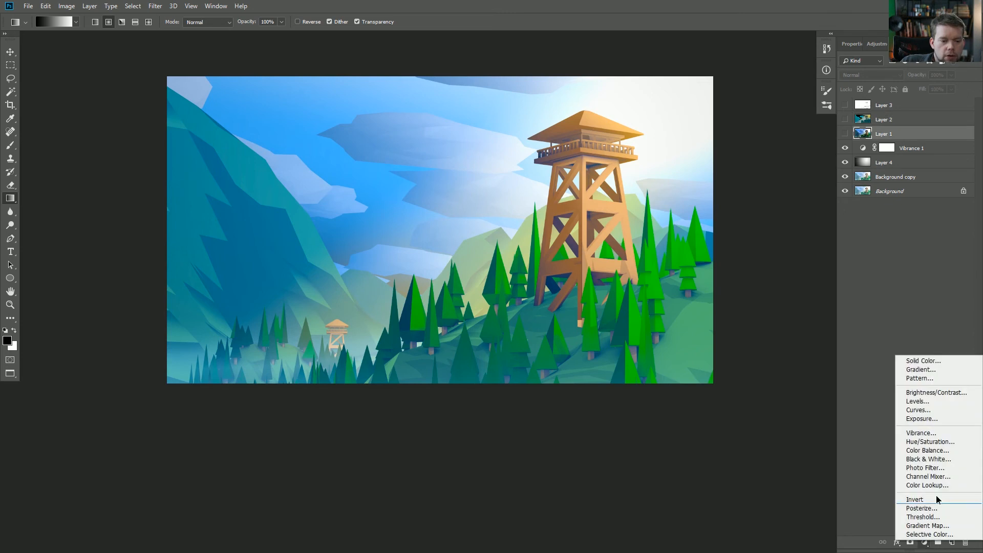
pyautogui.click(938, 411)
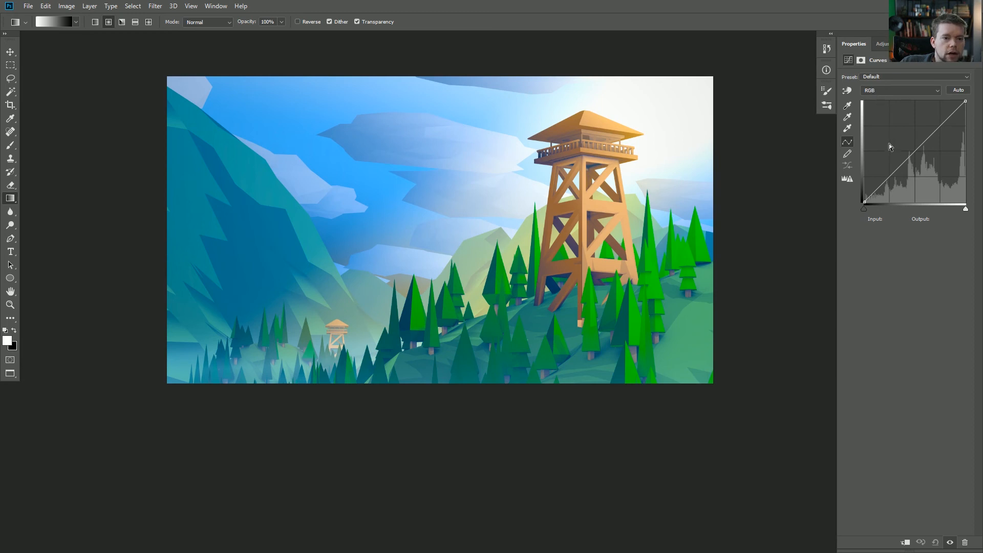
pyautogui.moveTo(911, 156); pyautogui.dragTo(883, 192)
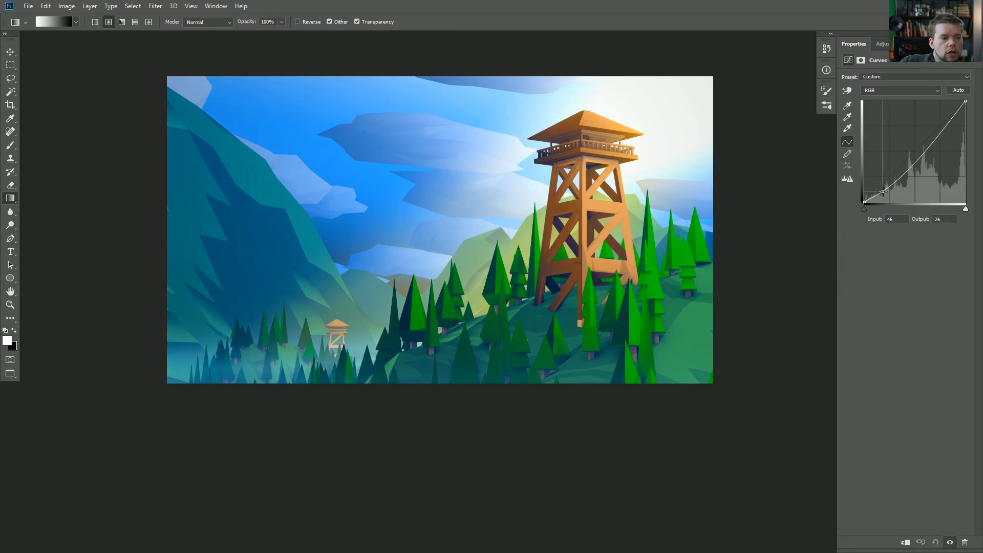
pyautogui.moveTo(929, 151); pyautogui.dragTo(918, 146)
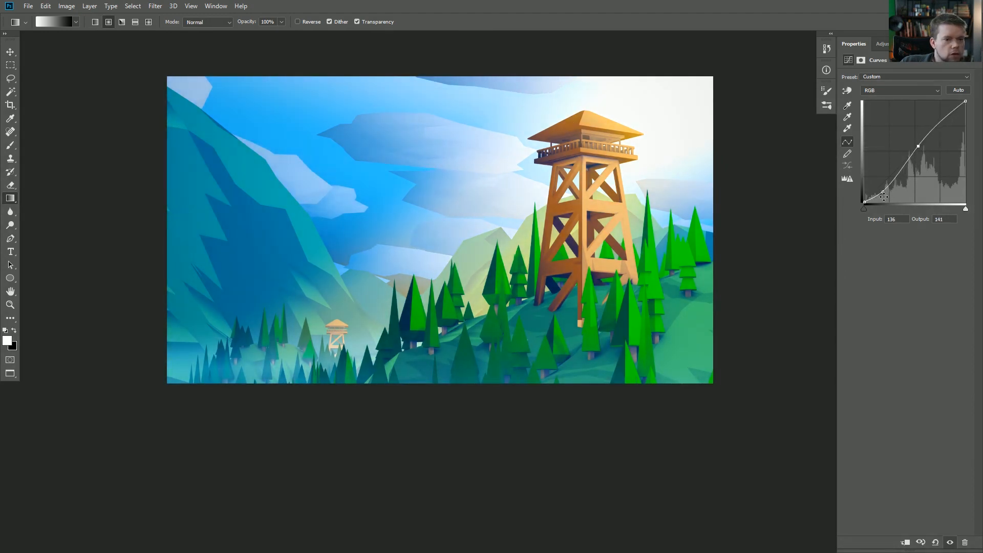
pyautogui.moveTo(884, 191); pyautogui.dragTo(886, 191)
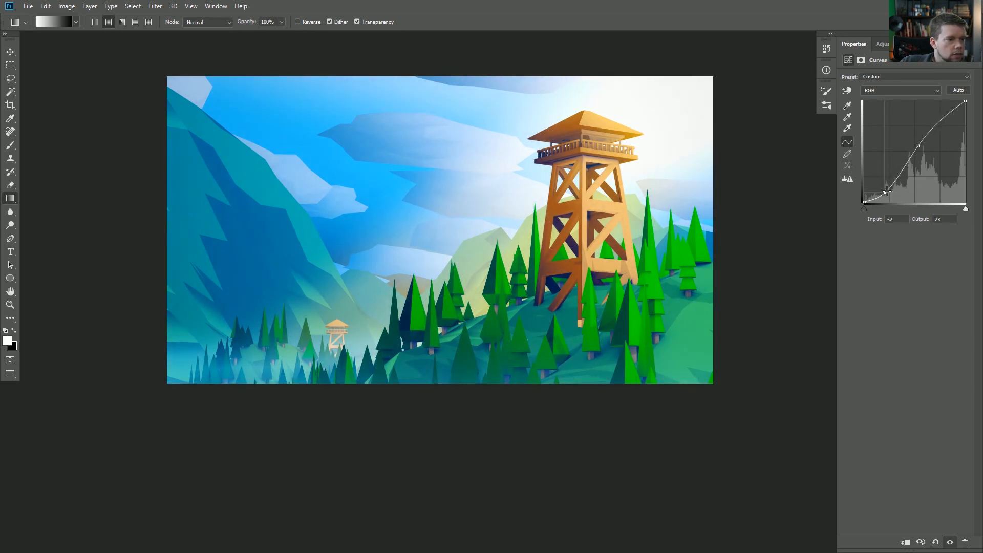
pyautogui.moveTo(885, 191); pyautogui.dragTo(885, 190)
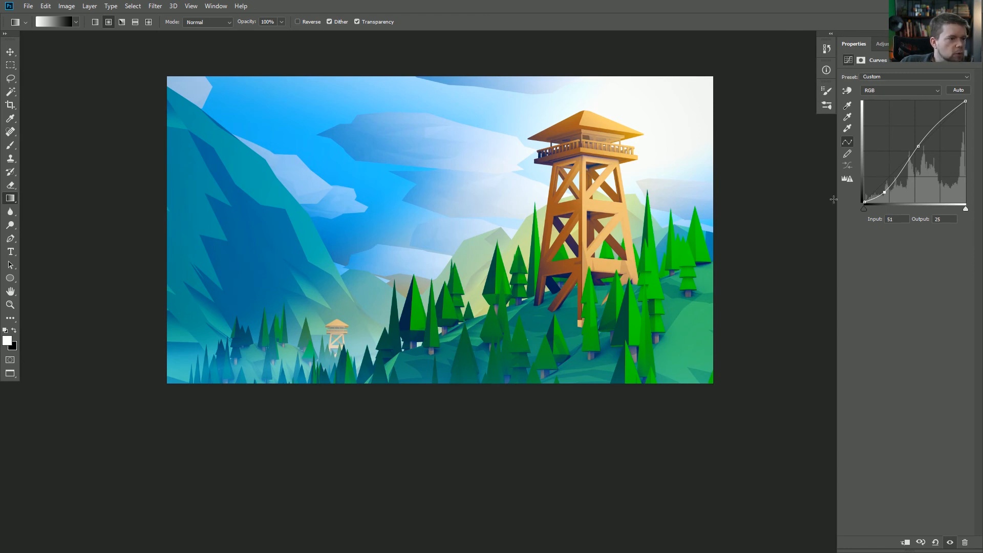
pyautogui.moveTo(886, 192); pyautogui.dragTo(880, 190)
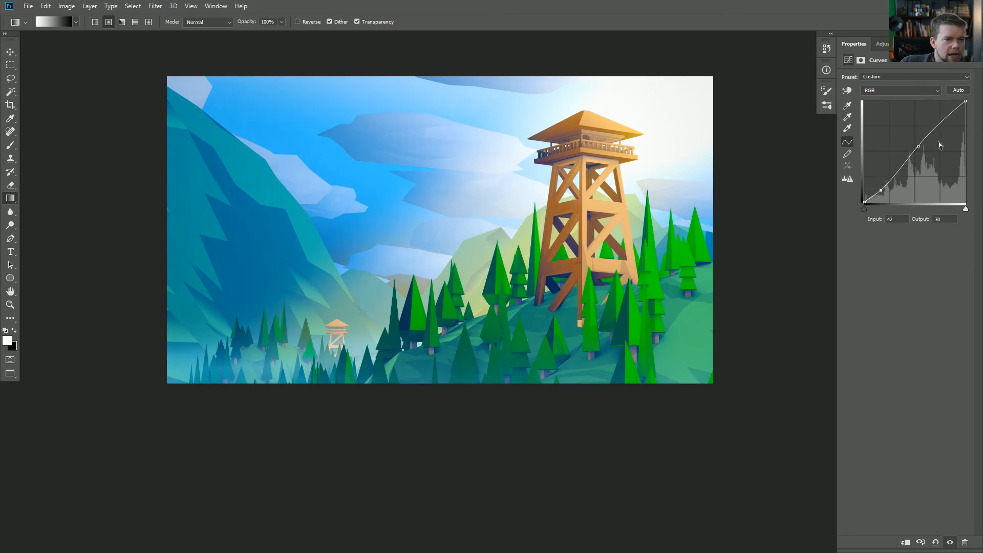
pyautogui.click(920, 148)
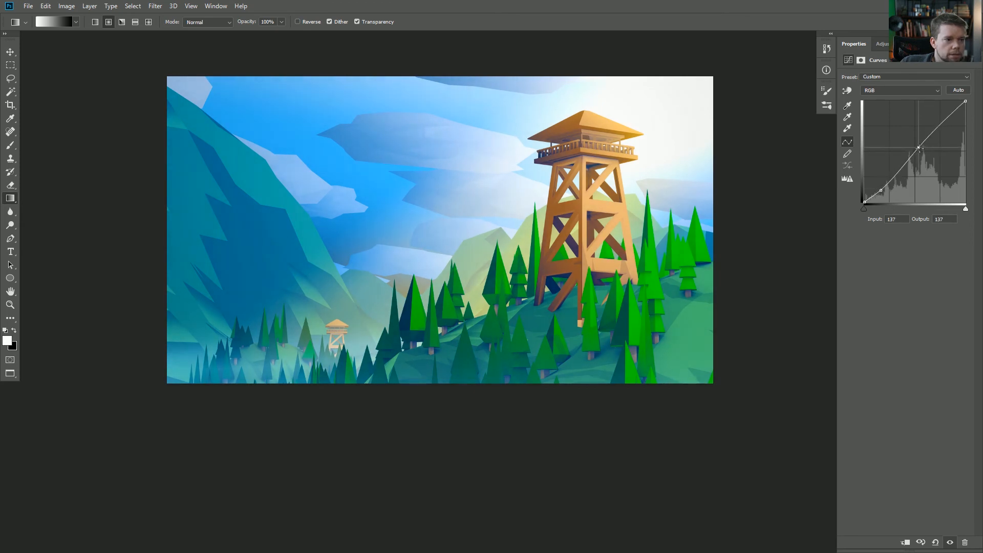
# Raise the midtones of the Curves adjustment's Red channel with a point at input 114, output 131
pyautogui.click(914, 91)
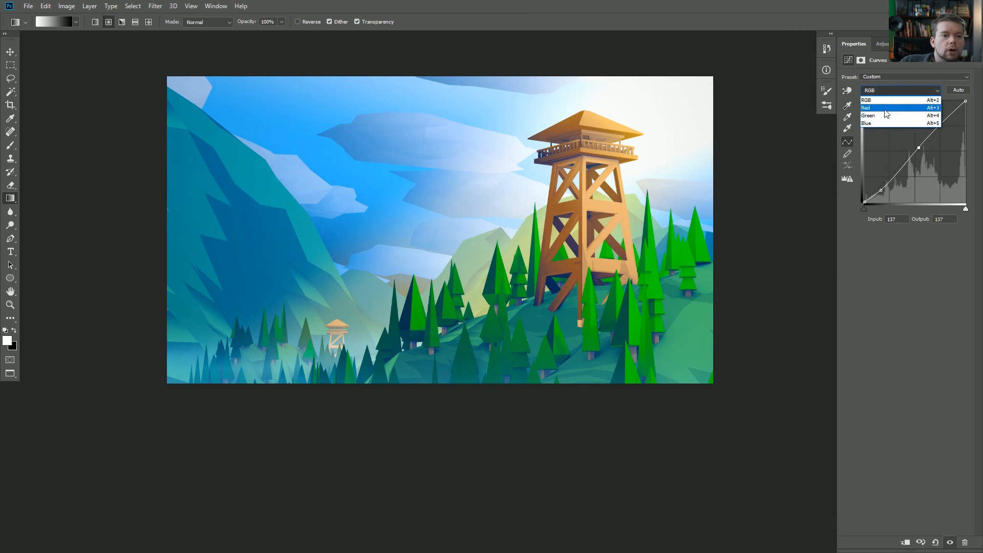
pyautogui.click(886, 108)
pyautogui.moveTo(915, 153); pyautogui.dragTo(907, 147)
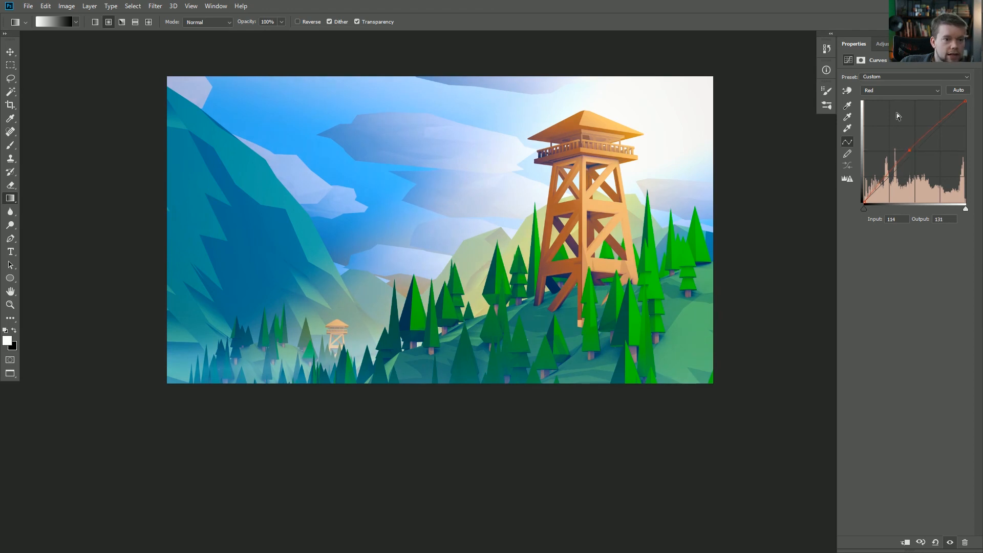
pyautogui.moveTo(864, 202); pyautogui.dragTo(868, 231)
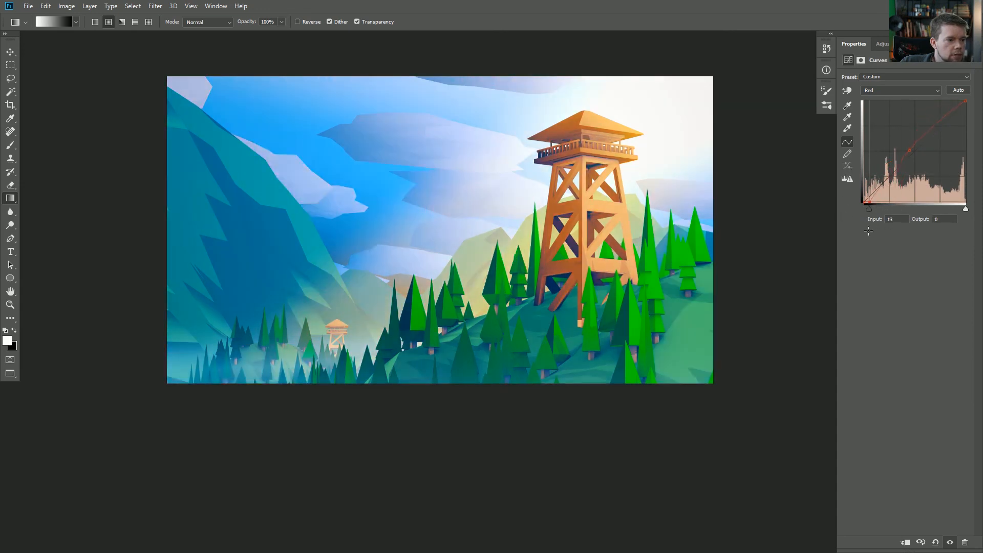
pyautogui.moveTo(965, 102)
pyautogui.mouseDown()
pyautogui.moveTo(965, 123)
pyautogui.moveTo(962, 95)
pyautogui.moveTo(936, 95)
pyautogui.moveTo(966, 94)
pyautogui.mouseUp()
# Lower the Green channel's midtones slightly in the Curves adjustment, undoing the trial shift of its black point
pyautogui.click(901, 90)
pyautogui.click(885, 114)
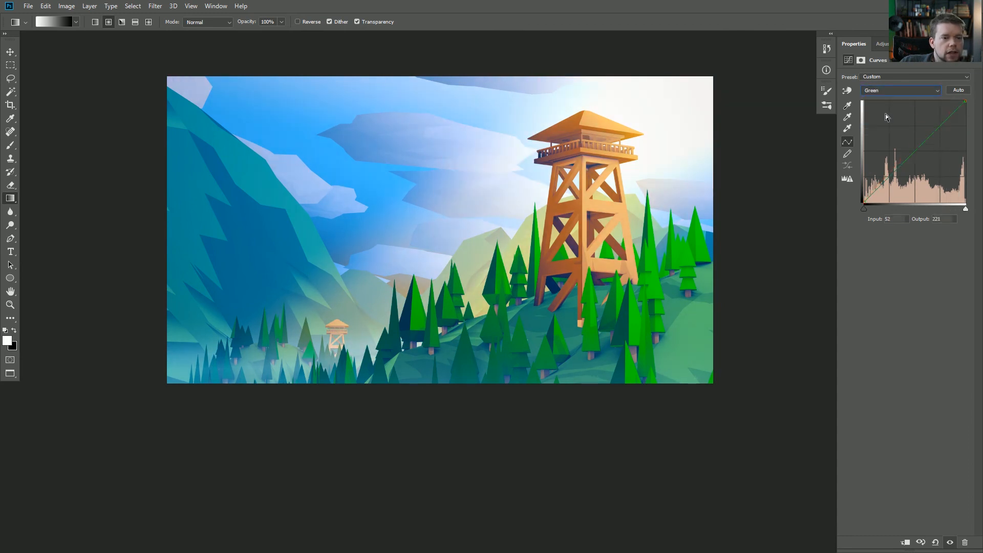
pyautogui.click(916, 155)
pyautogui.moveTo(917, 154)
pyautogui.mouseDown()
pyautogui.moveTo(904, 147)
pyautogui.moveTo(913, 159)
pyautogui.mouseUp()
pyautogui.moveTo(863, 202); pyautogui.dragTo(884, 201)
pyautogui.hotkey('ctrl', 'z')
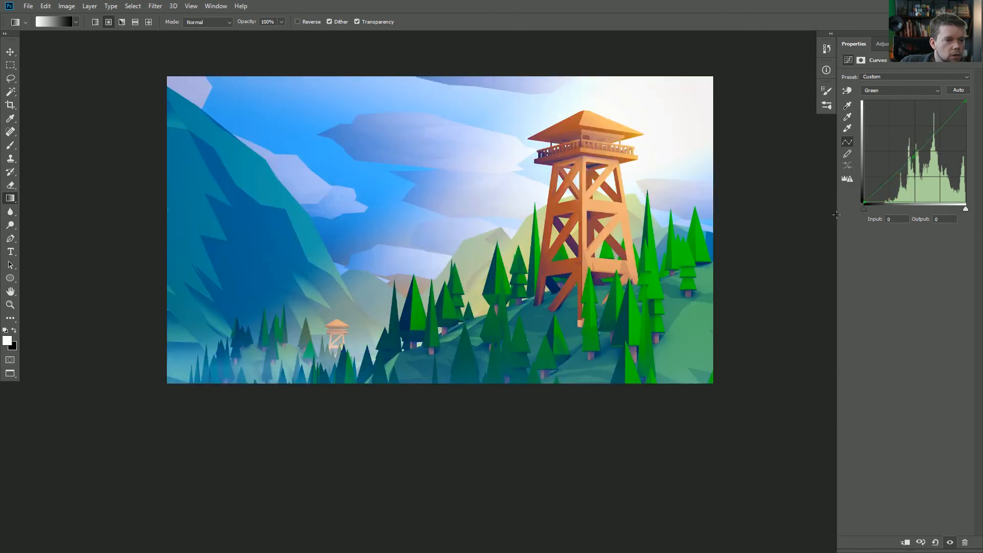
pyautogui.moveTo(965, 101)
pyautogui.mouseDown()
pyautogui.moveTo(964, 128)
pyautogui.moveTo(964, 102)
pyautogui.moveTo(950, 102)
pyautogui.moveTo(966, 101)
pyautogui.mouseUp()
# Try raising the Blue channel's black point to output 56 in the Curves adjustment, and return it to 0
pyautogui.click(928, 91)
pyautogui.click(886, 121)
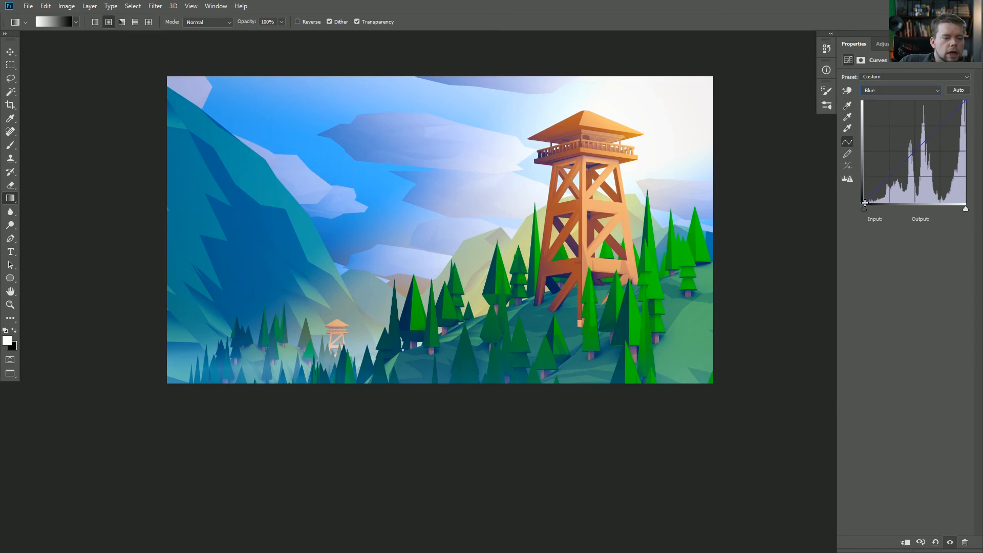
pyautogui.moveTo(919, 146); pyautogui.dragTo(925, 223)
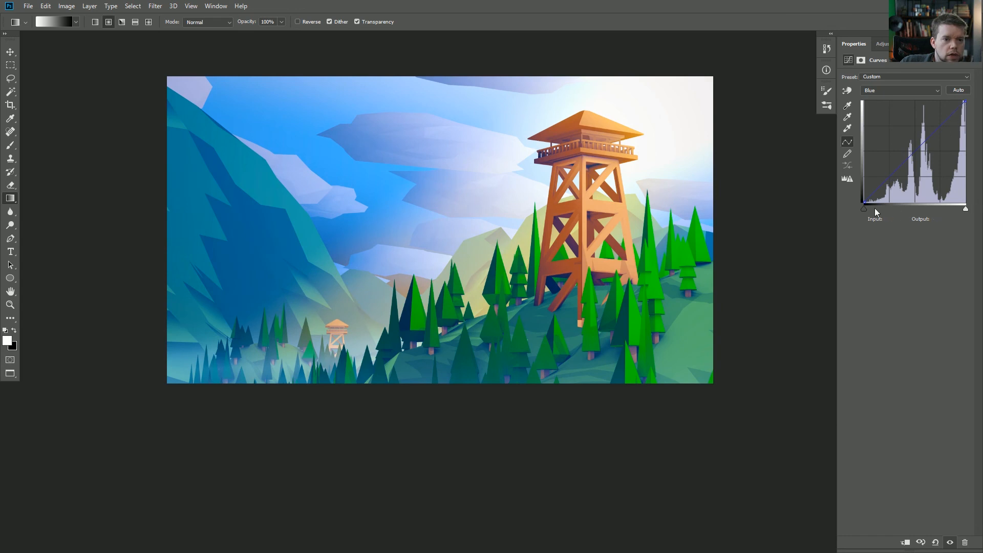
pyautogui.moveTo(874, 205); pyautogui.dragTo(850, 180)
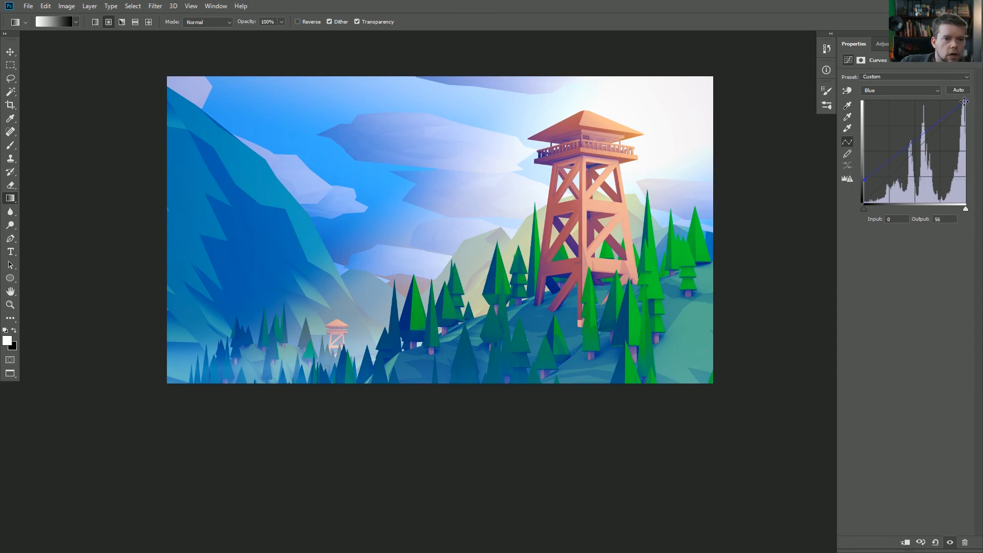
pyautogui.moveTo(964, 101)
pyautogui.mouseDown()
pyautogui.moveTo(977, 161)
pyautogui.moveTo(967, 96)
pyautogui.mouseUp()
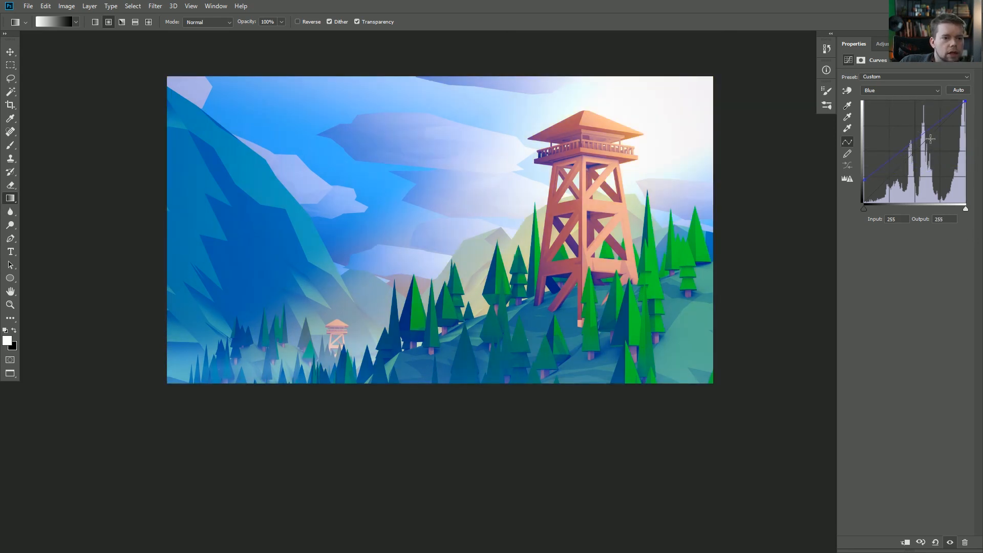
pyautogui.click(864, 180)
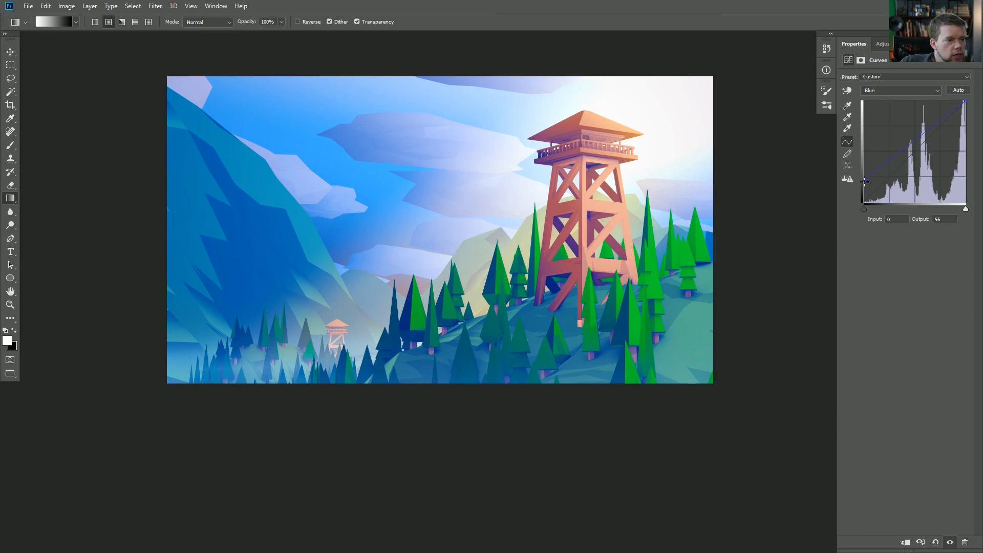
pyautogui.moveTo(864, 178); pyautogui.dragTo(813, 240)
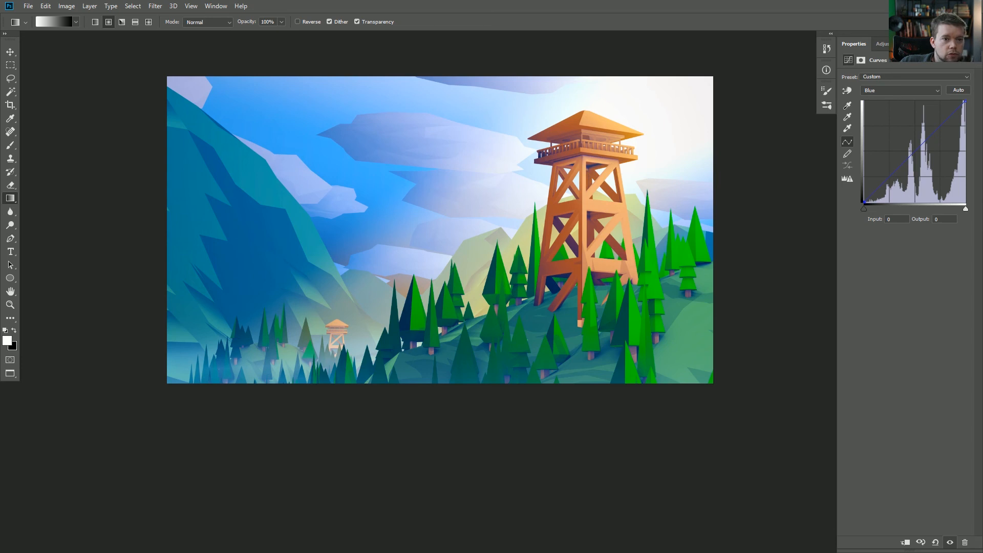
# Compare the image with and without the Curves 1 adjustment, leaving the adjustment on
pyautogui.click(903, 43)
pyautogui.click(846, 134)
pyautogui.click(845, 134)
pyautogui.click(844, 134)
pyautogui.click(845, 134)
pyautogui.click(844, 134)
pyautogui.click(844, 134)
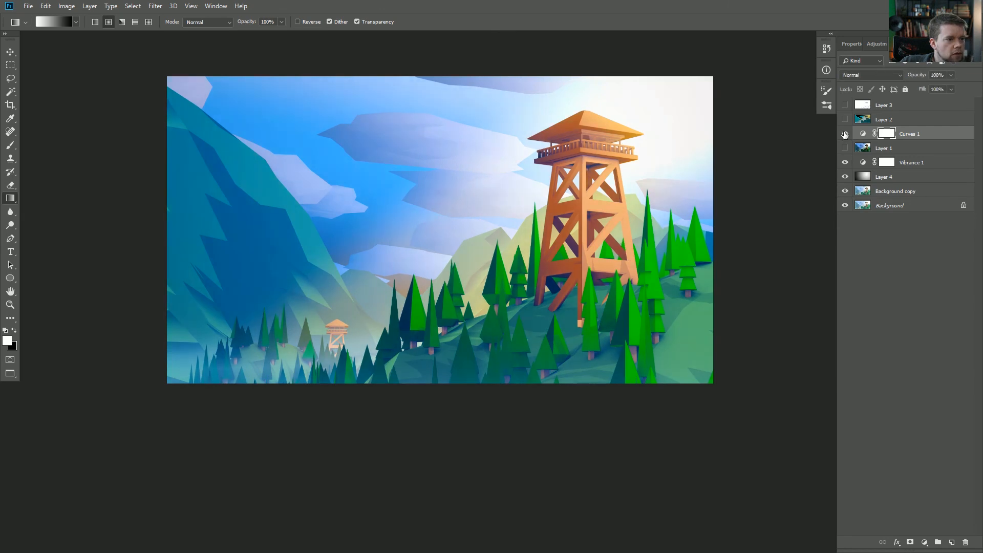
pyautogui.click(845, 135)
pyautogui.click(844, 134)
pyautogui.click(845, 134)
pyautogui.click(845, 134)
pyautogui.click(845, 134)
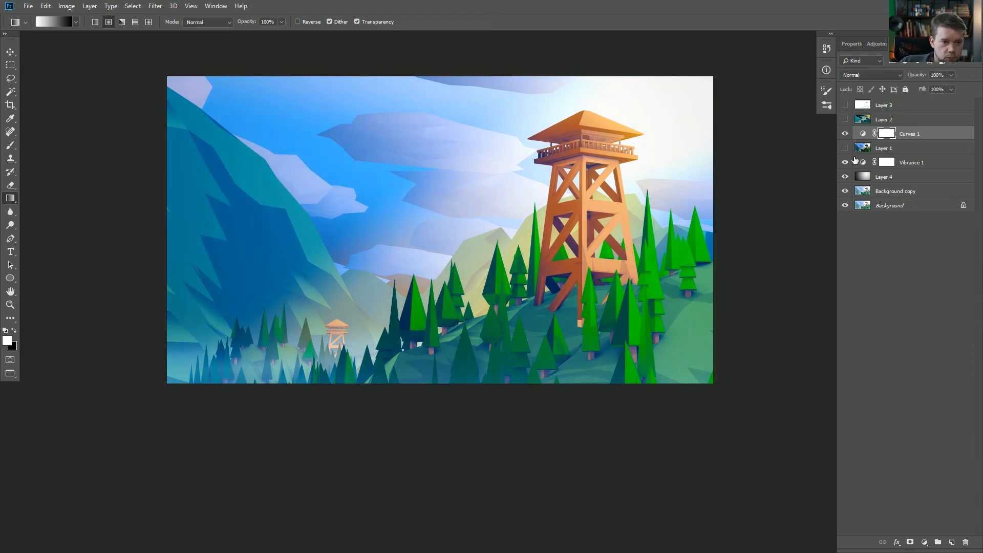
# Show Layer 3, set its blend mode to Multiply, and compare the image with and without its shading
pyautogui.click(845, 105)
pyautogui.click(882, 106)
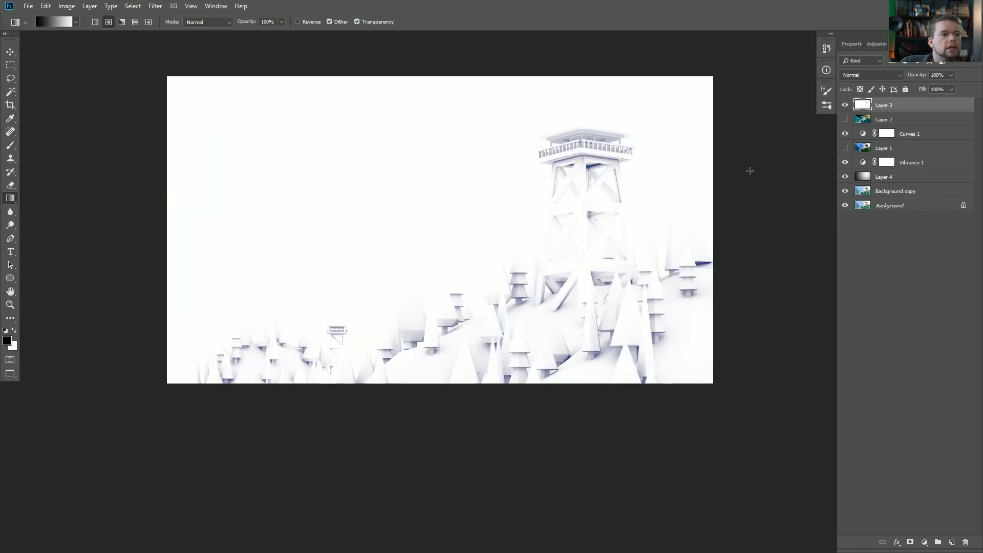
pyautogui.click(865, 74)
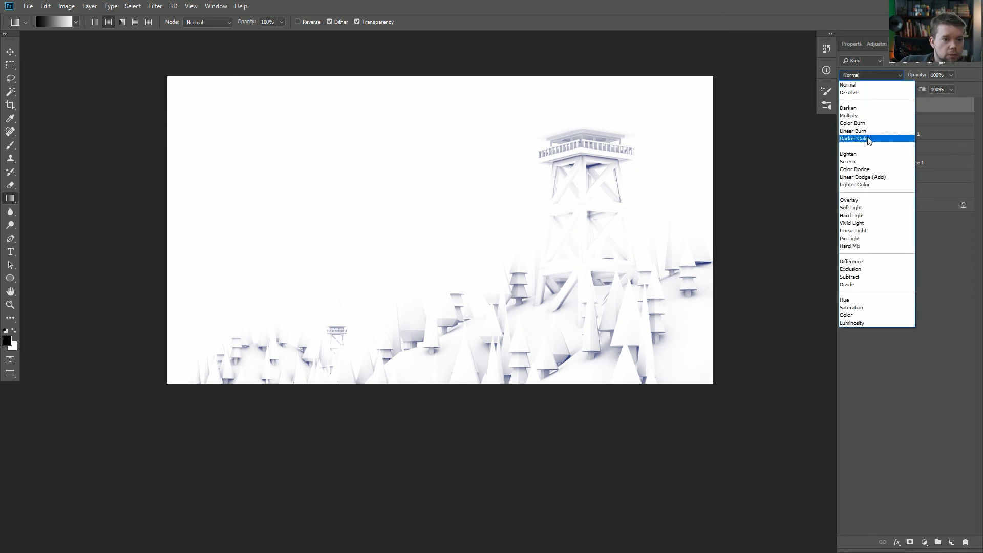
pyautogui.click(864, 116)
pyautogui.click(844, 105)
pyautogui.click(844, 105)
pyautogui.click(844, 105)
pyautogui.click(844, 105)
# Reduce Layer 3's opacity to 33% and Layer 4's opacity to 21%
pyautogui.moveTo(916, 76); pyautogui.dragTo(775, 97)
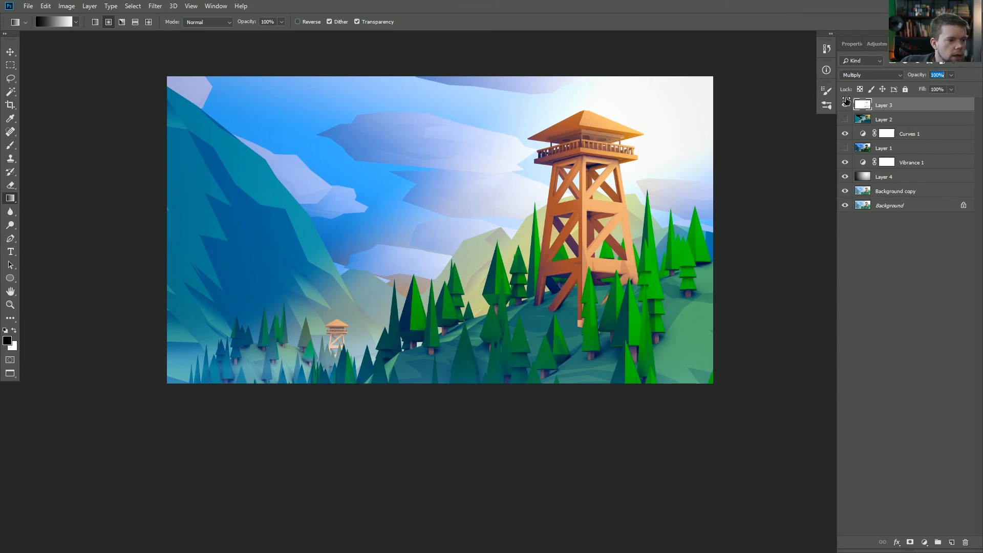
pyautogui.moveTo(845, 101); pyautogui.dragTo(639, 101)
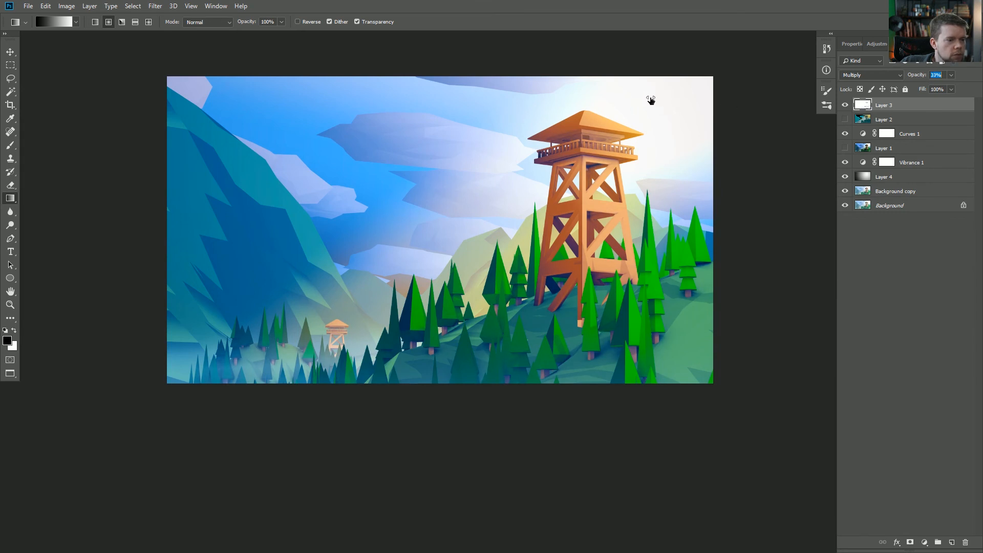
pyautogui.moveTo(651, 100); pyautogui.dragTo(651, 100)
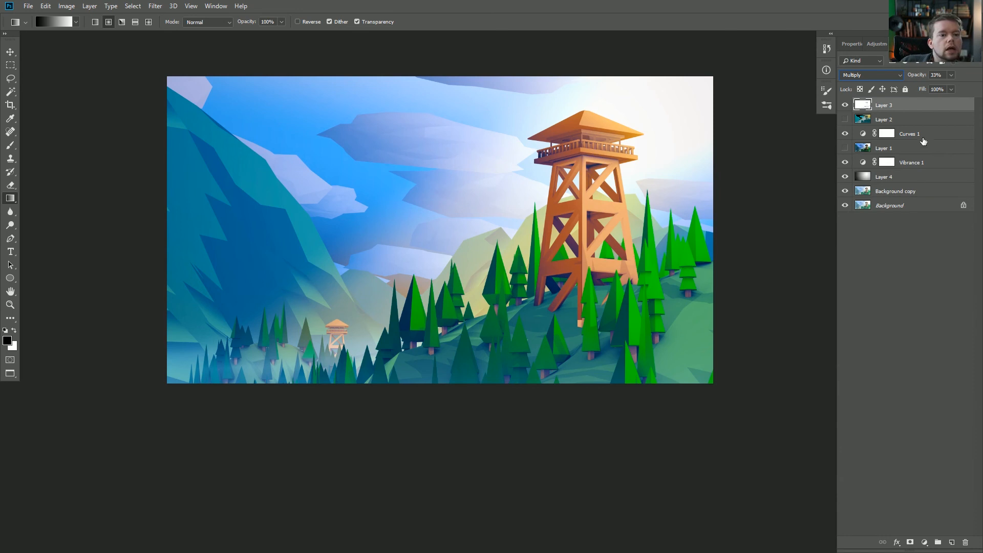
pyautogui.click(887, 177)
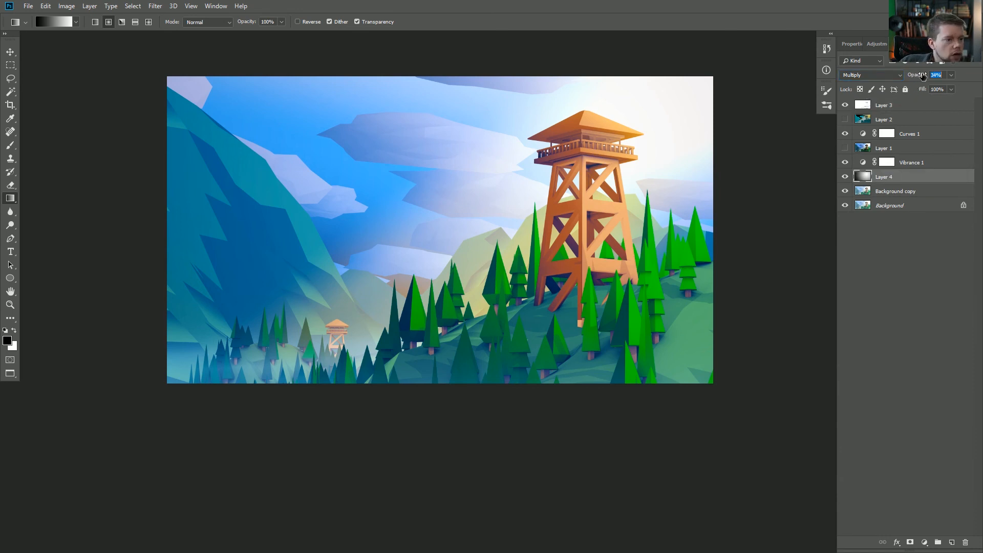
pyautogui.moveTo(916, 75)
pyautogui.mouseDown()
pyautogui.moveTo(894, 76)
pyautogui.moveTo(905, 75)
pyautogui.mouseUp()
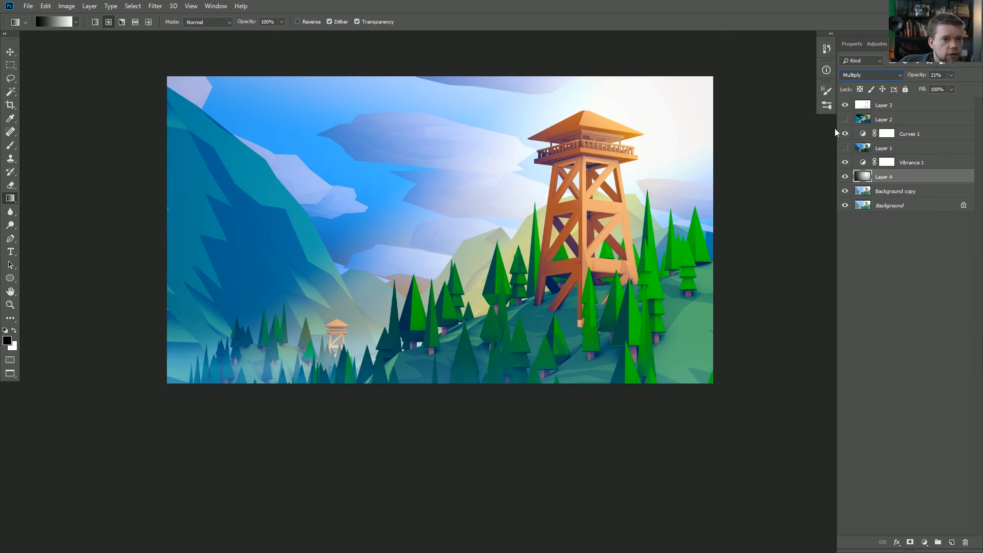
pyautogui.click(89, 7)
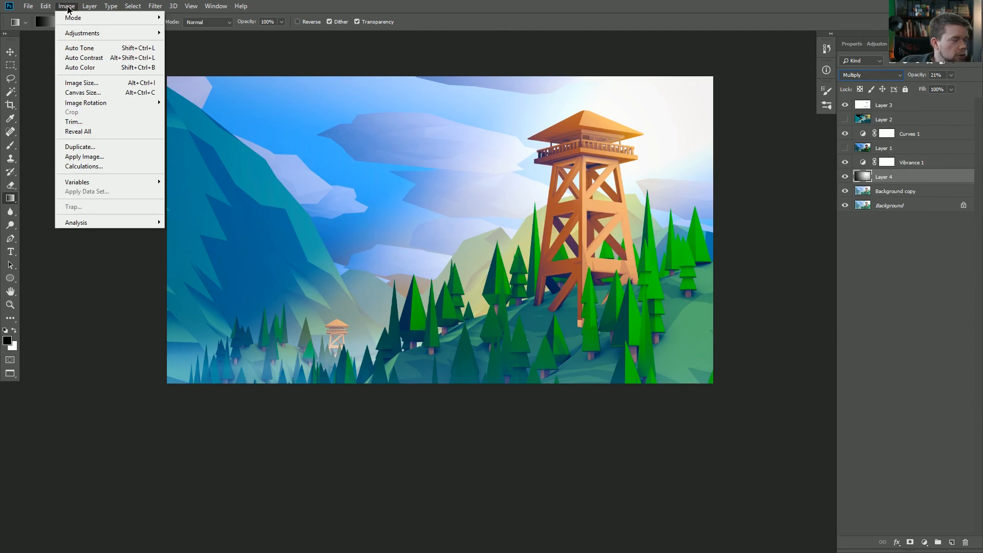
pyautogui.click(106, 6)
pyautogui.click(92, 7)
pyautogui.click(297, 6)
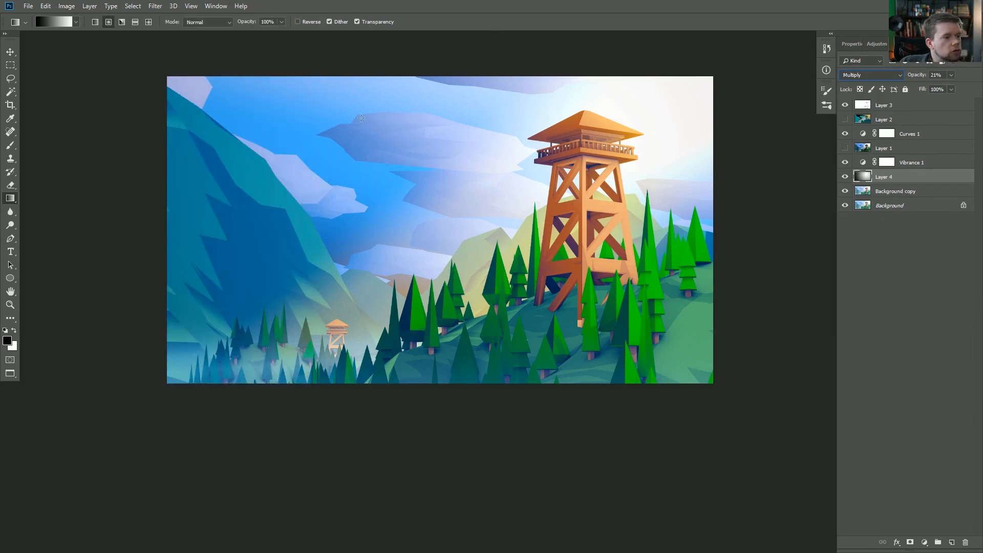
# Try to save the image in Photoshop PSD format over the existing [1e]GradientColorizingLandscape.psd in the Renders folder
pyautogui.hotkey('ctrl', 'shift', 's')
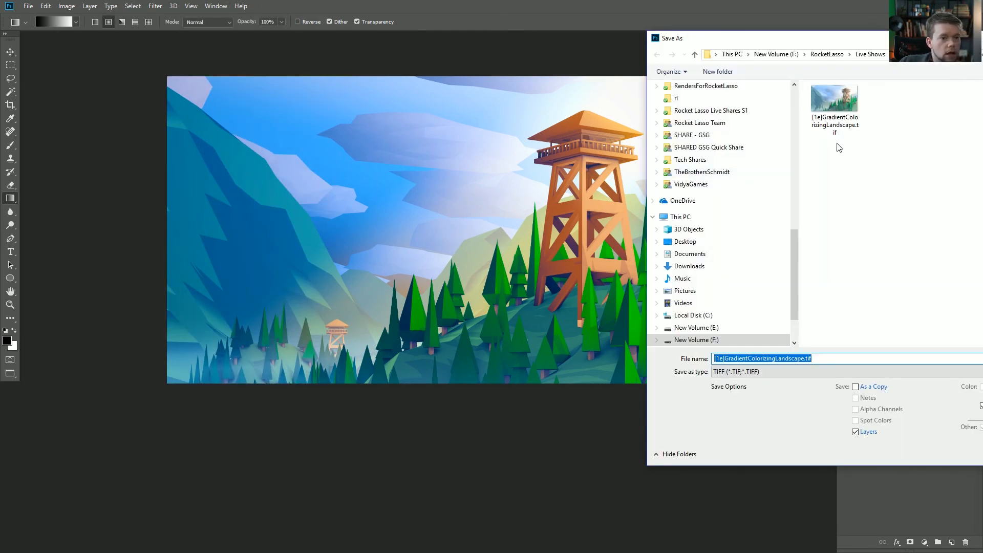
pyautogui.click(742, 370)
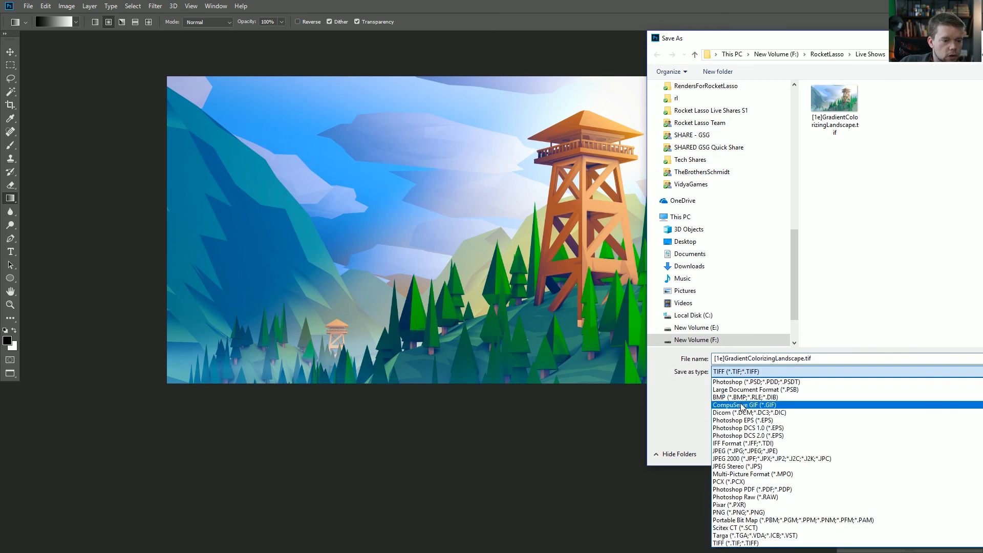
pyautogui.click(756, 381)
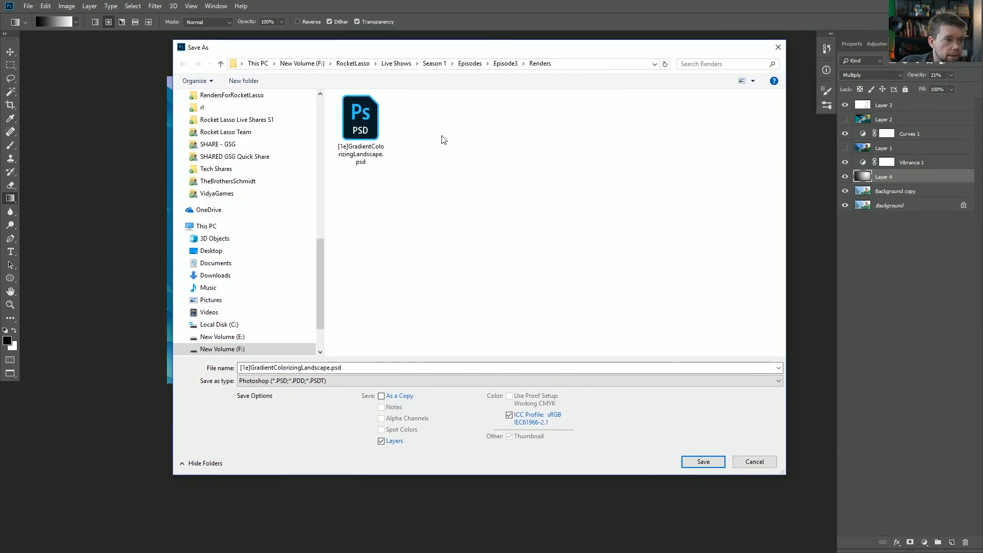
pyautogui.click(359, 139)
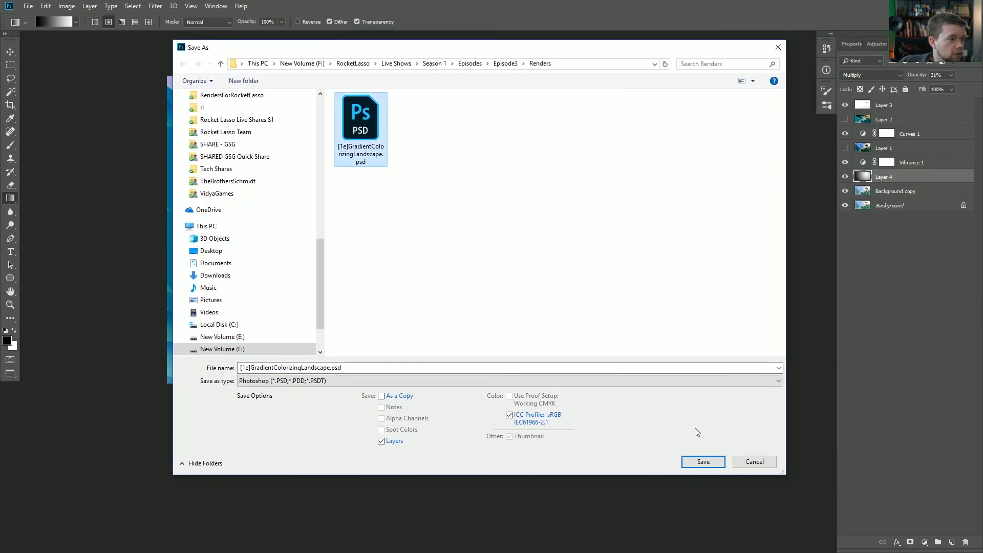
pyautogui.click(703, 461)
pyautogui.click(521, 279)
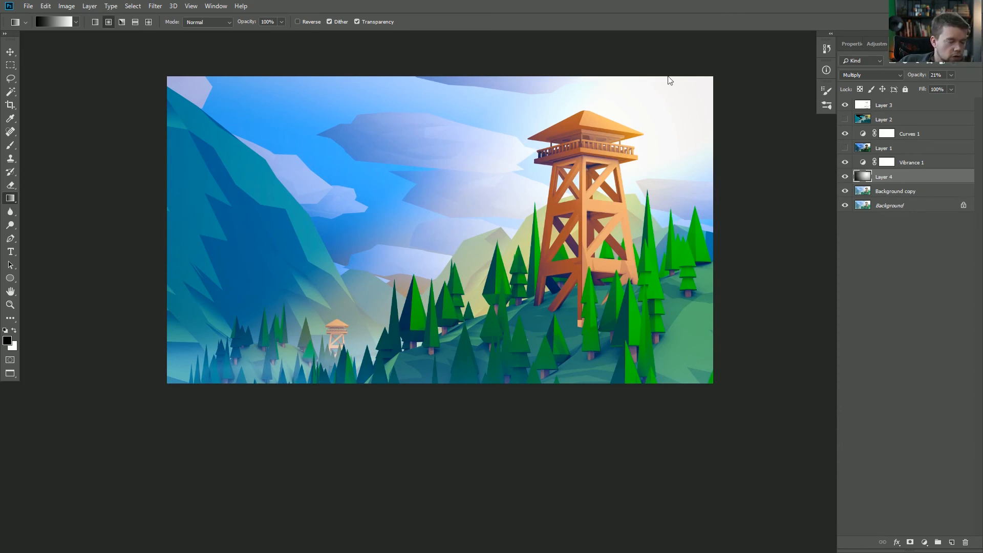
# Save the layered image as a Photoshop PSD file in the Renders folder, editing the prefix of the file name
pyautogui.hotkey('ctrl', 'shift', 's')
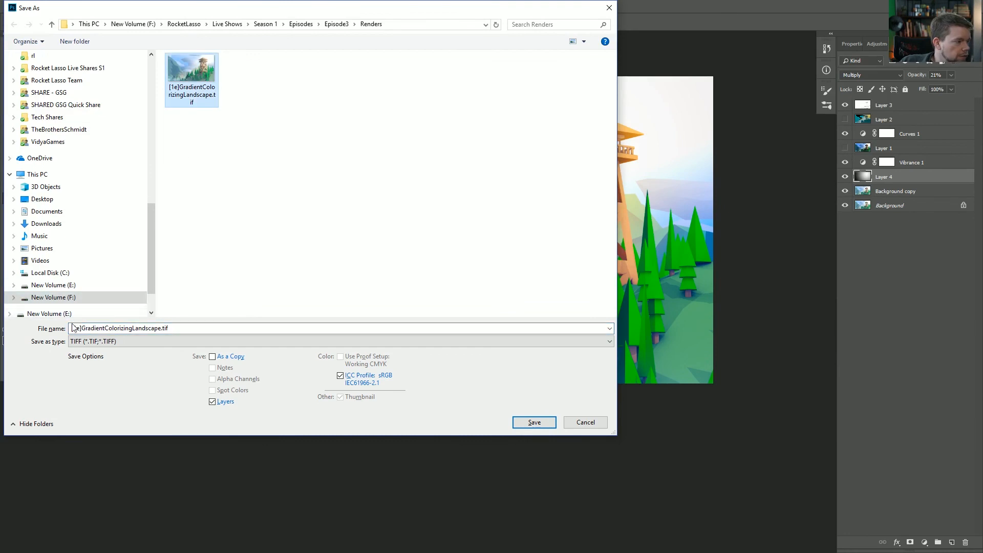
pyautogui.click(81, 330)
pyautogui.click(78, 328)
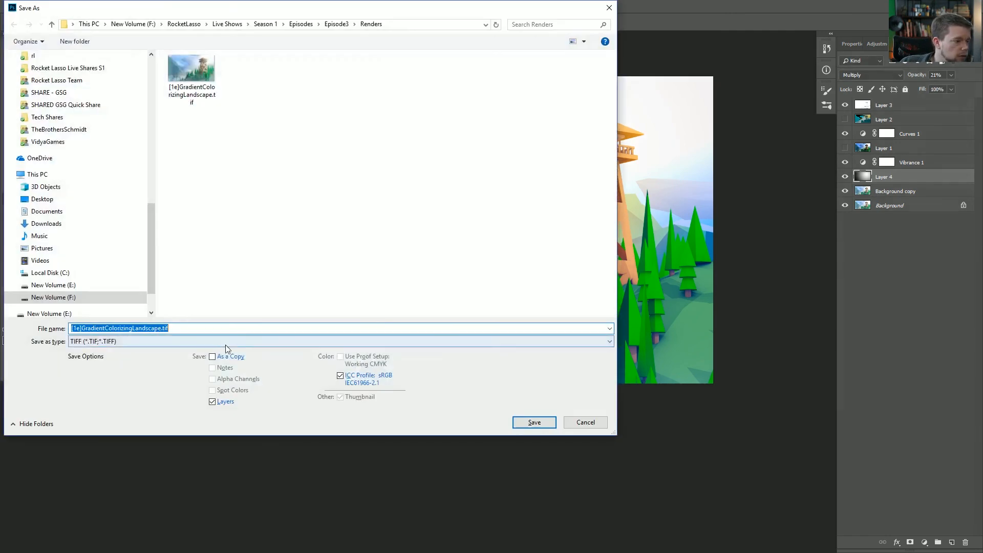
pyautogui.click(156, 342)
pyautogui.click(148, 352)
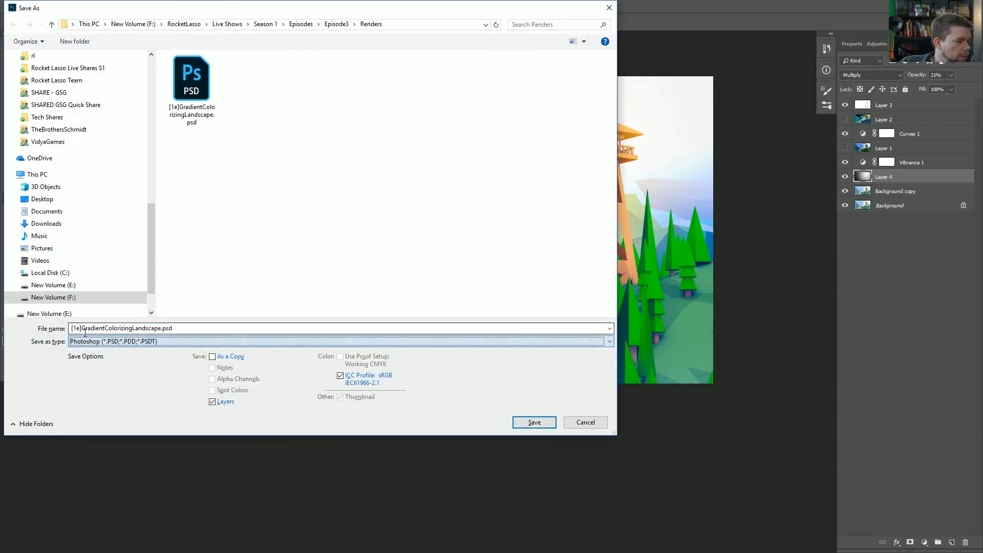
pyautogui.click(78, 329)
pyautogui.hotkey('ctrl', 'a')
pyautogui.click(79, 329)
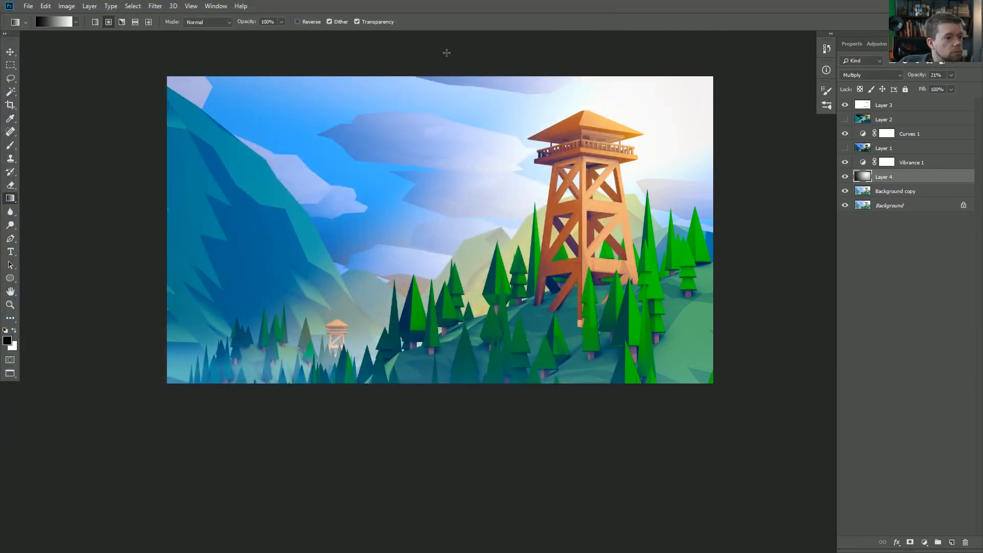
# Try merging all visible layers, and undo the merge
pyautogui.click(113, 6)
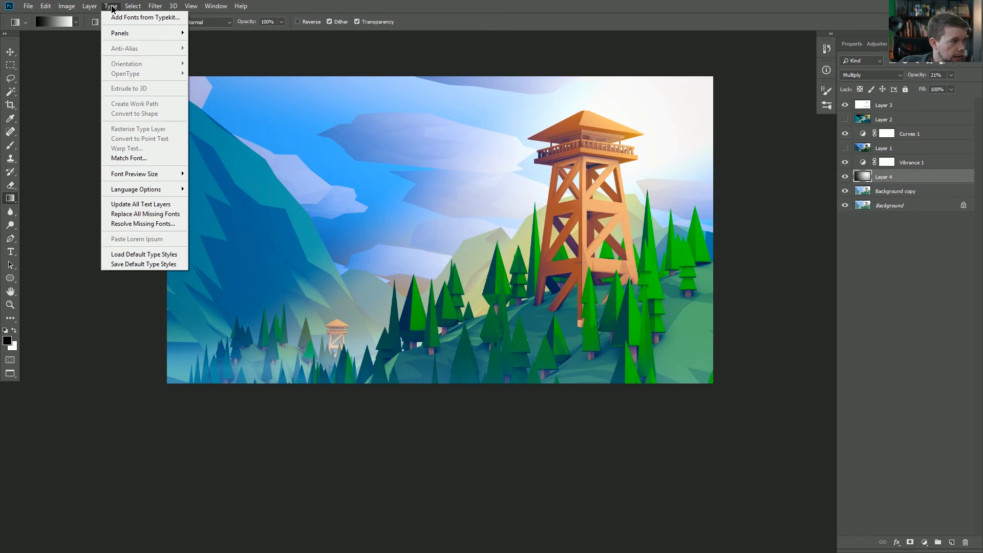
pyautogui.moveTo(90, 6)
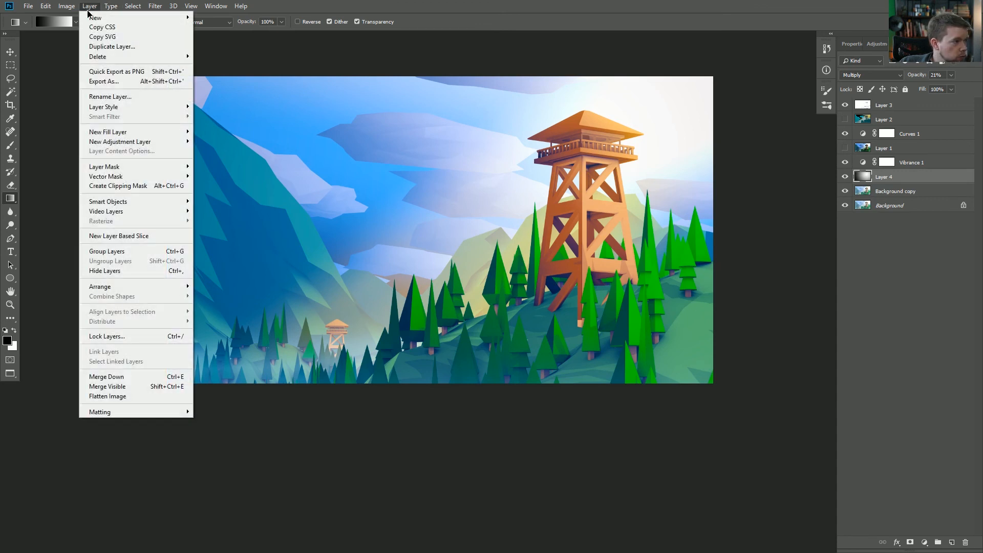
pyautogui.click(126, 387)
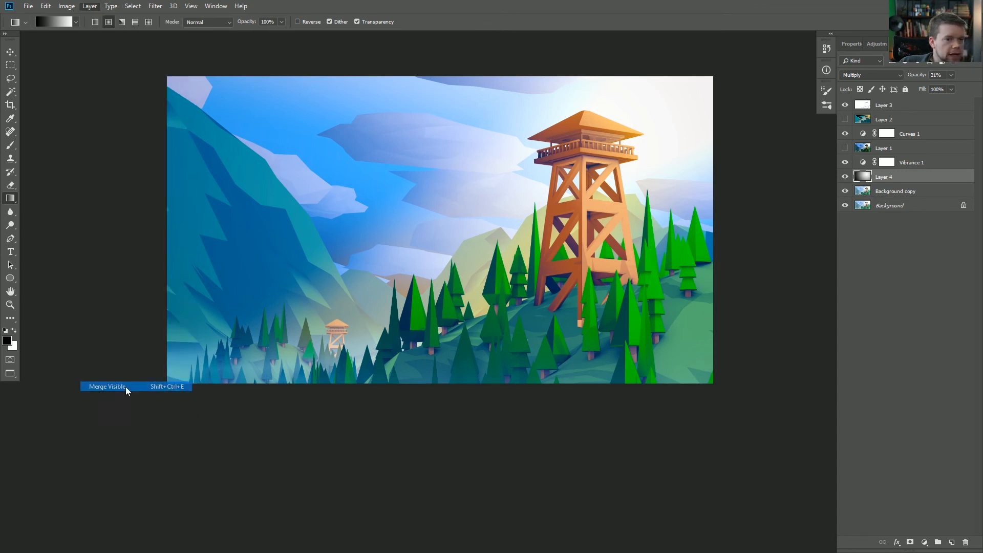
pyautogui.hotkey('ctrl', 'a')
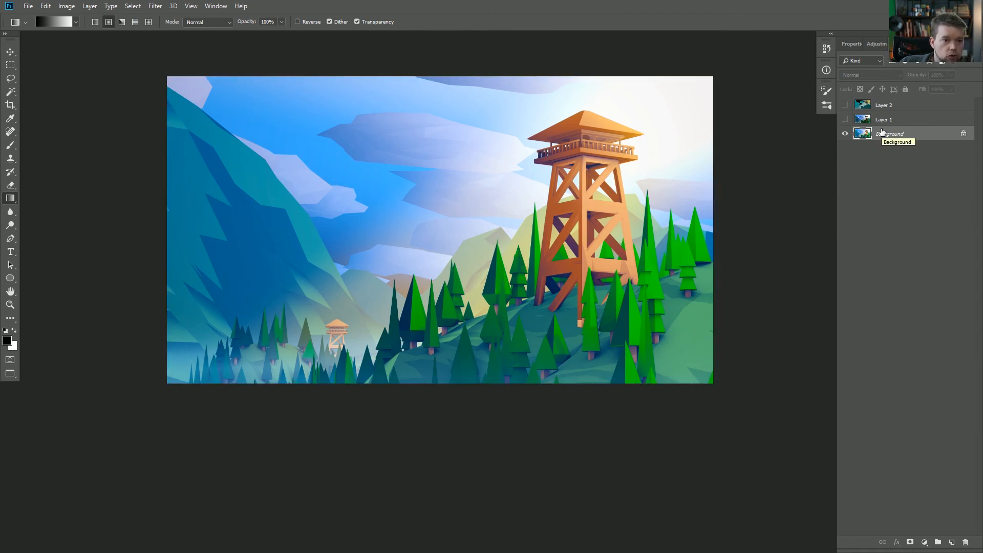
pyautogui.hotkey('ctrl', 'alt', 'z')
pyautogui.hotkey('ctrl', 'alt', 'z')
# Add a new layer above Layer 3, stamp all visible layers onto it, and duplicate the stamped layer
pyautogui.click(885, 106)
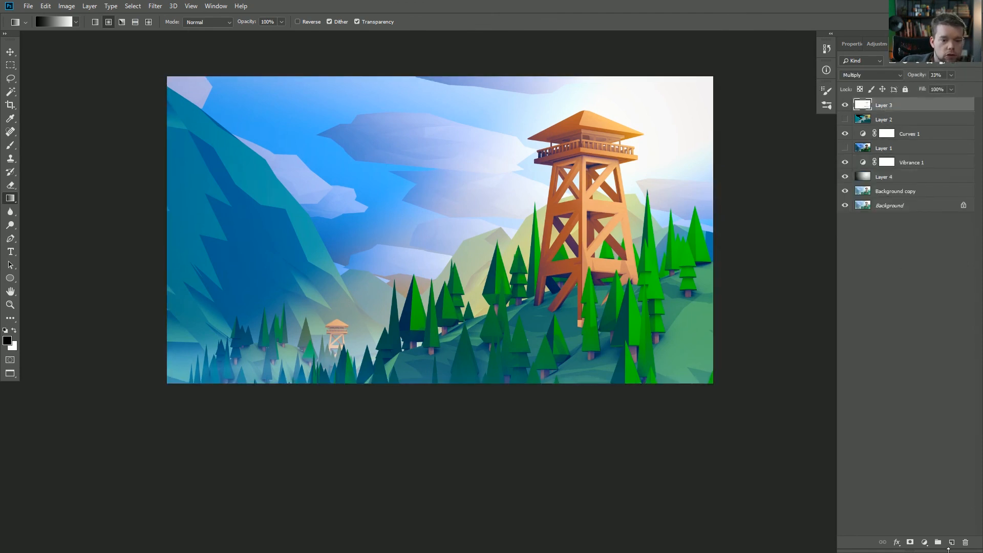
pyautogui.click(952, 543)
pyautogui.hotkey('ctrl', 'shift', 'alt', 'e')
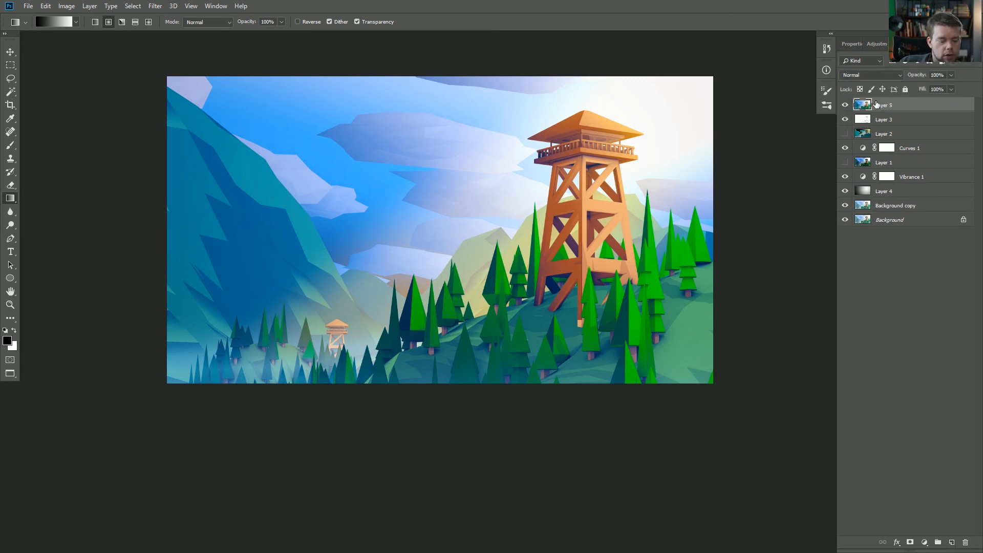
pyautogui.hotkey('ctrl', 'j')
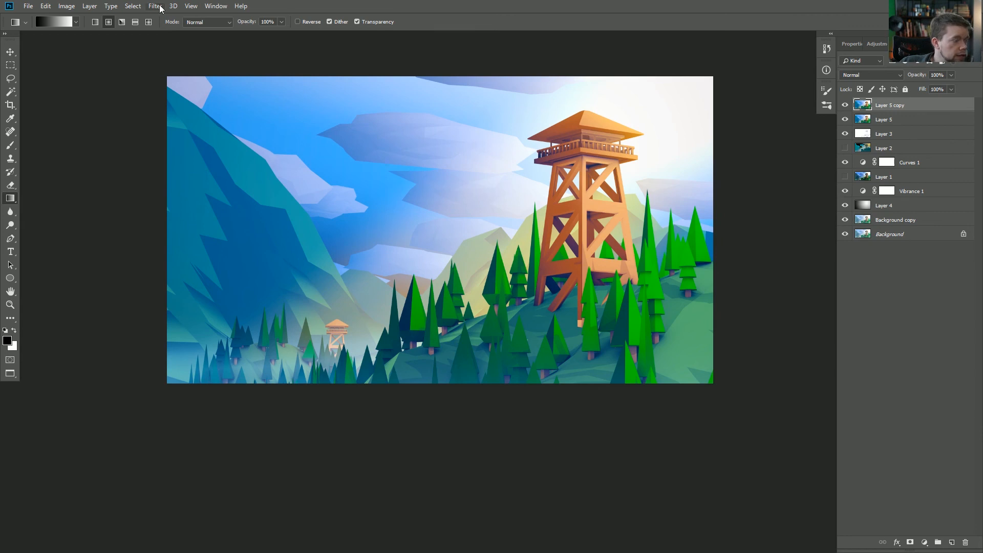
# Apply a Gaussian Blur with a radius of 52.4 pixels to the duplicated layer, Layer 5 copy
pyautogui.click(132, 6)
pyautogui.moveTo(155, 5)
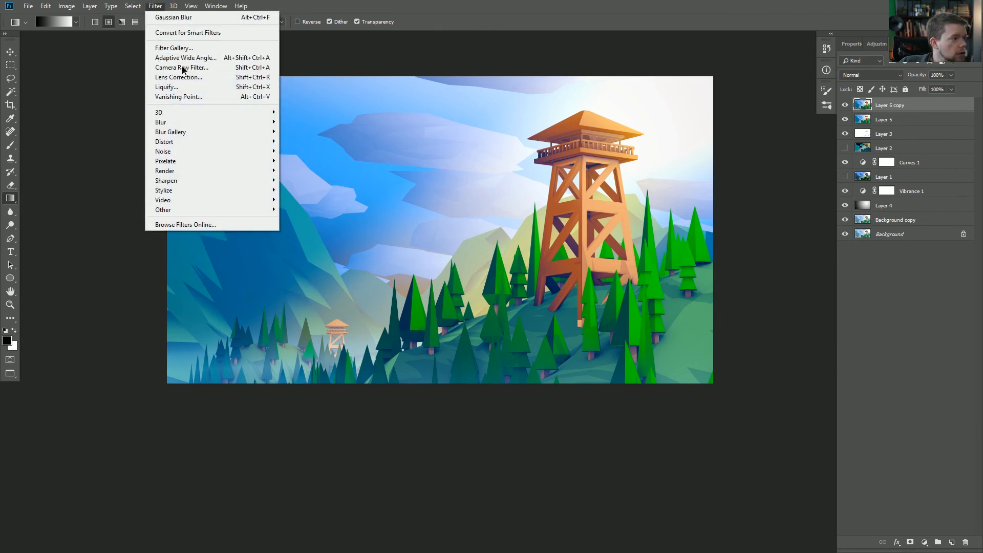
pyautogui.click(174, 18)
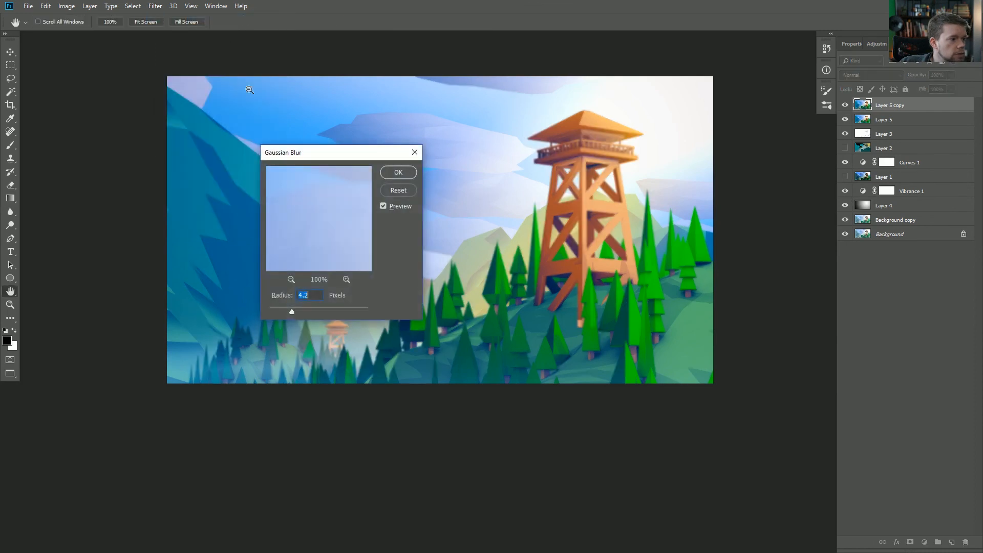
pyautogui.moveTo(333, 228); pyautogui.dragTo(232, 275)
pyautogui.moveTo(303, 224); pyautogui.dragTo(311, 172)
pyautogui.click(290, 281)
pyautogui.click(290, 280)
pyautogui.moveTo(292, 310); pyautogui.dragTo(323, 313)
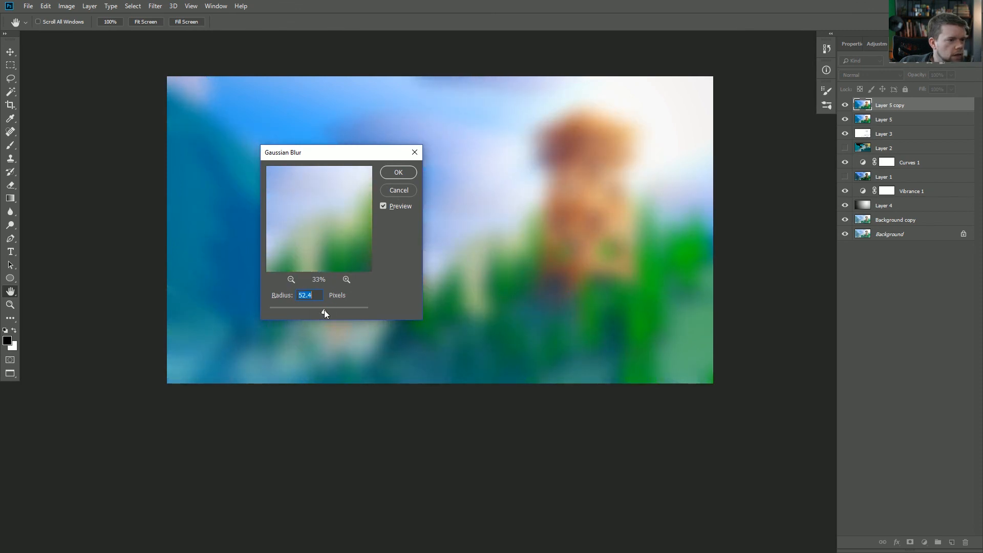
pyautogui.click(398, 172)
# Set the blurred layer's blend mode to Overlay and invert its colours
pyautogui.click(858, 76)
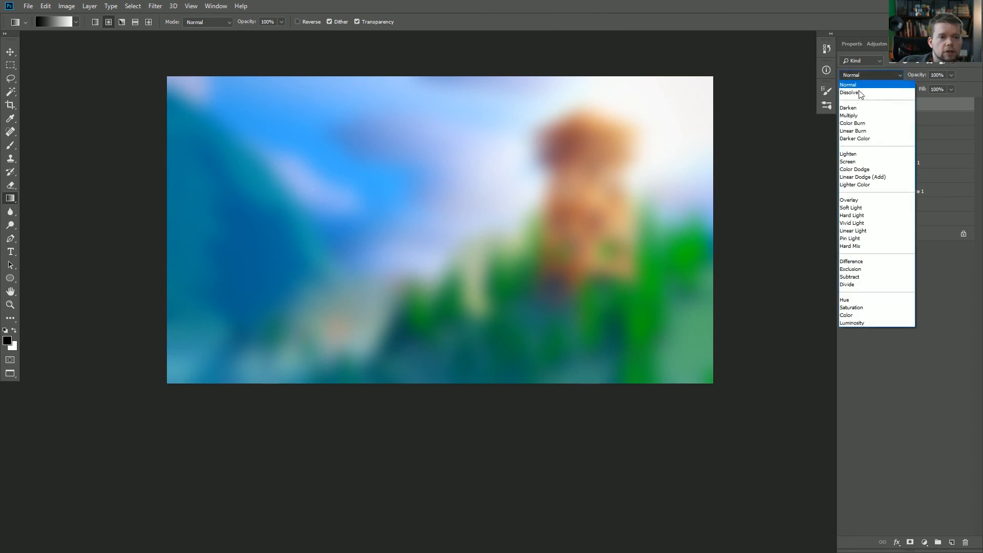
pyautogui.click(867, 202)
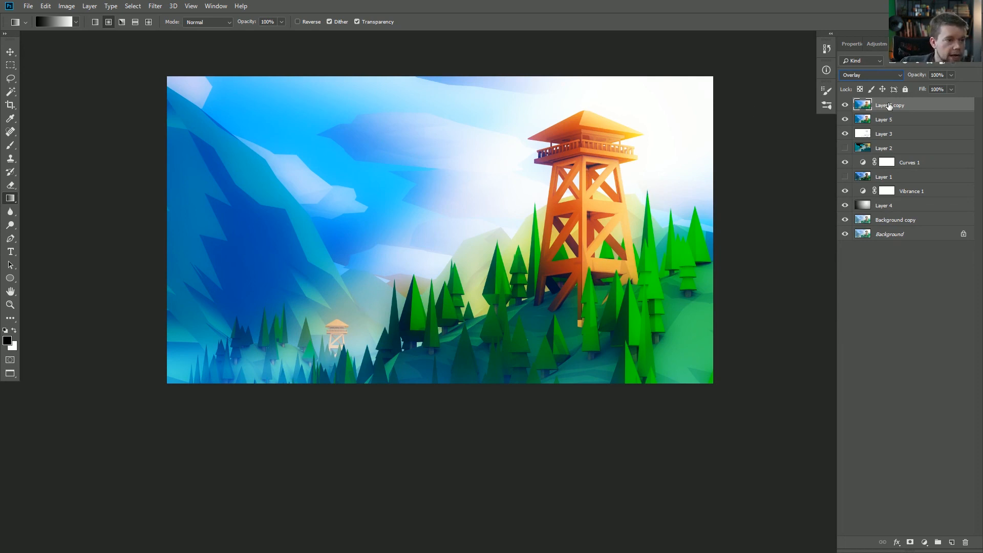
pyautogui.hotkey('ctrl', 'i')
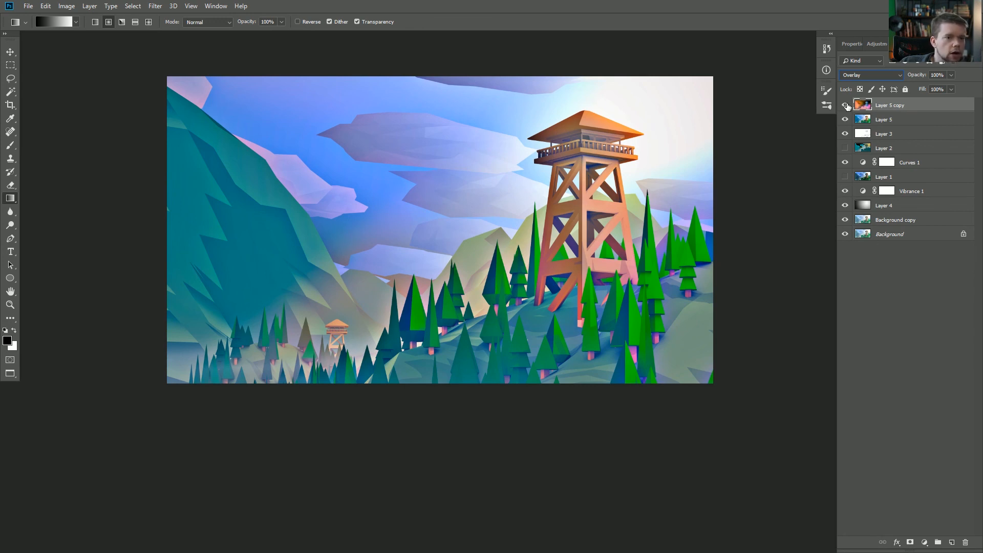
# Desaturate the blurred overlay layer with Hue/Saturation, setting Saturation to -100
pyautogui.hotkey('ctrl', 'u')
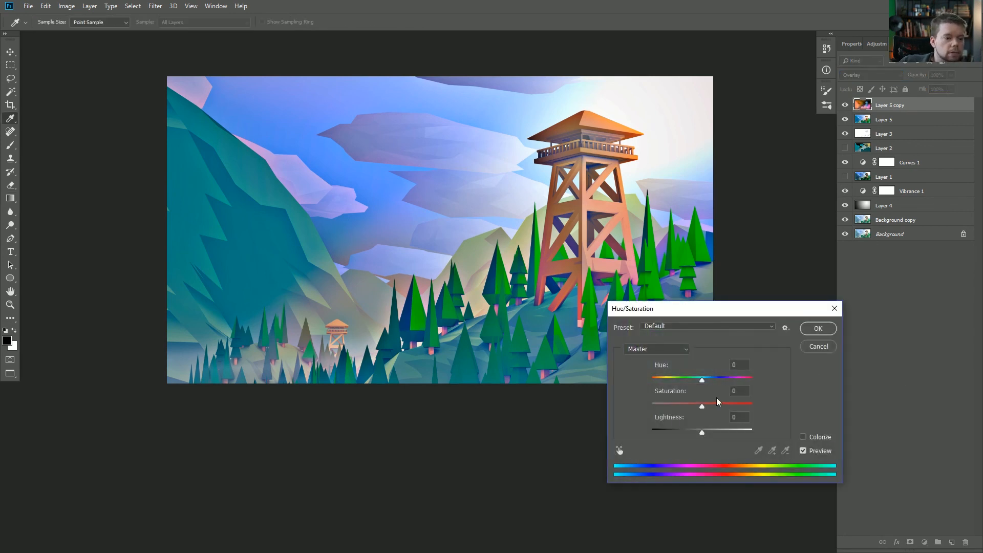
pyautogui.click(677, 404)
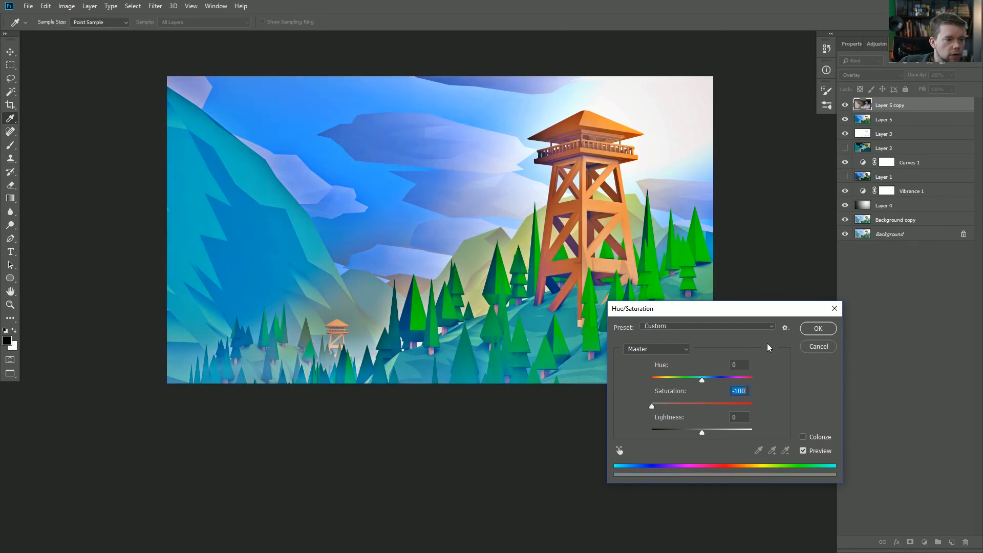
pyautogui.click(818, 328)
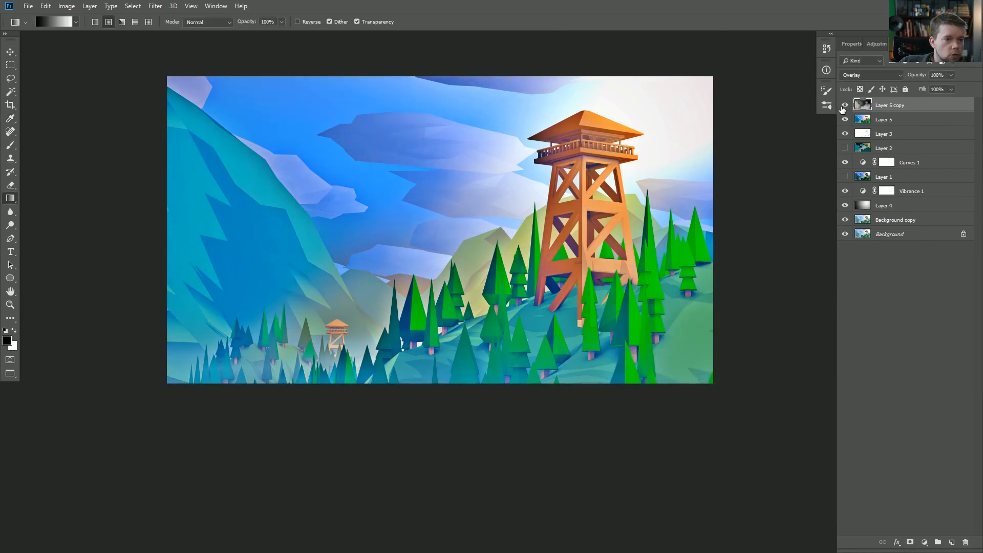
# Compare the image with and without the desaturated overlay layer, leaving the layer visible
pyautogui.click(842, 106)
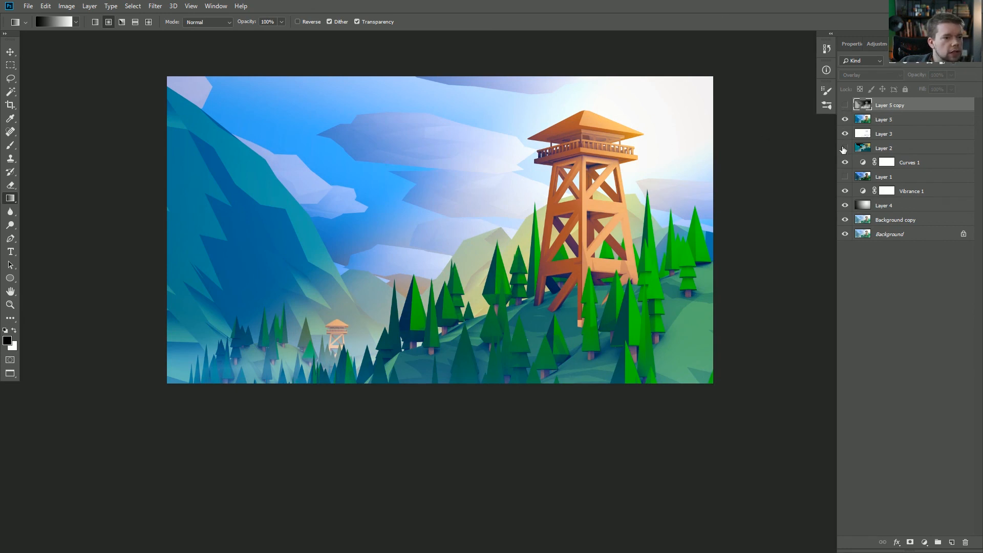
pyautogui.click(845, 105)
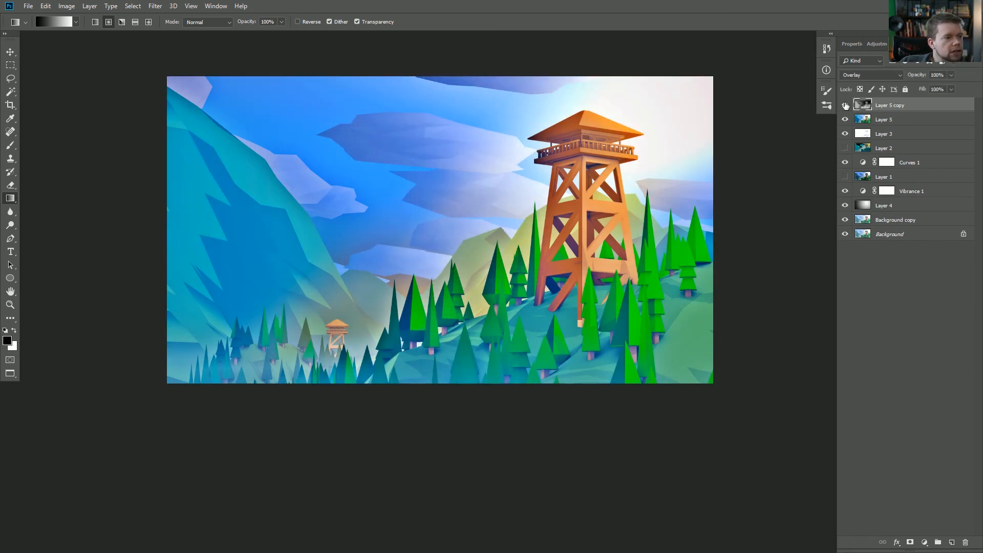
pyautogui.click(845, 105)
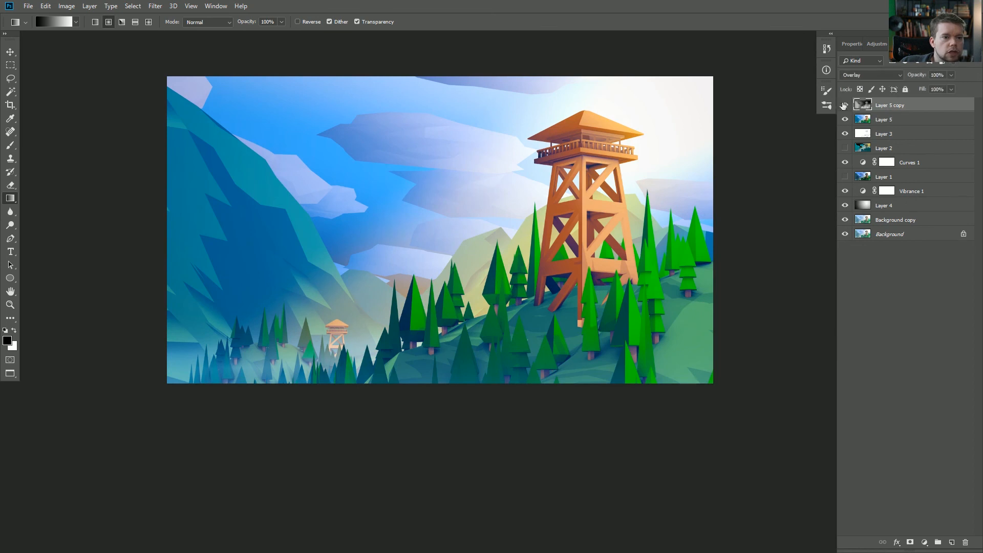
pyautogui.click(844, 105)
# View Layer 5 copy in Normal blend mode, restore Overlay, and compare the image with and without it
pyautogui.click(861, 75)
pyautogui.click(861, 85)
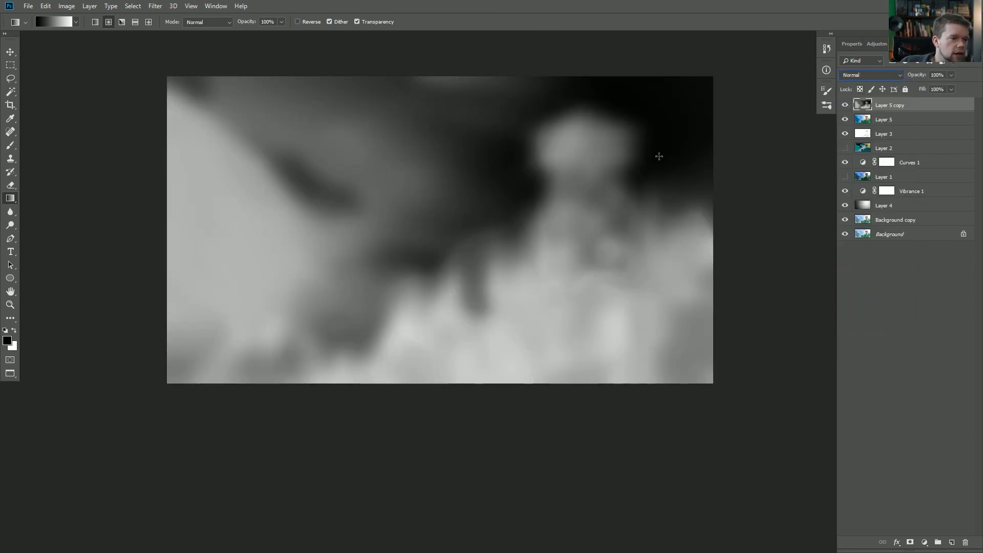
pyautogui.click(843, 75)
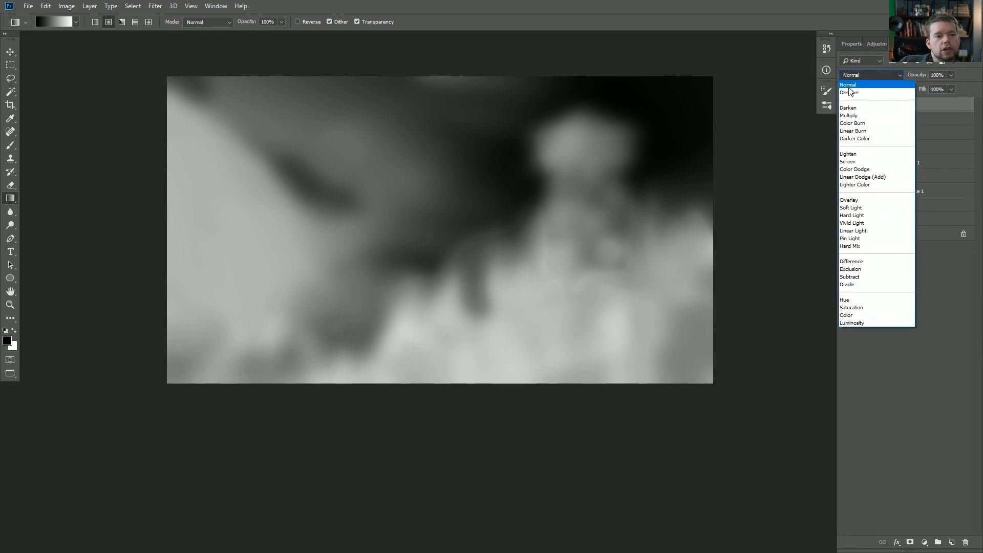
pyautogui.click(851, 200)
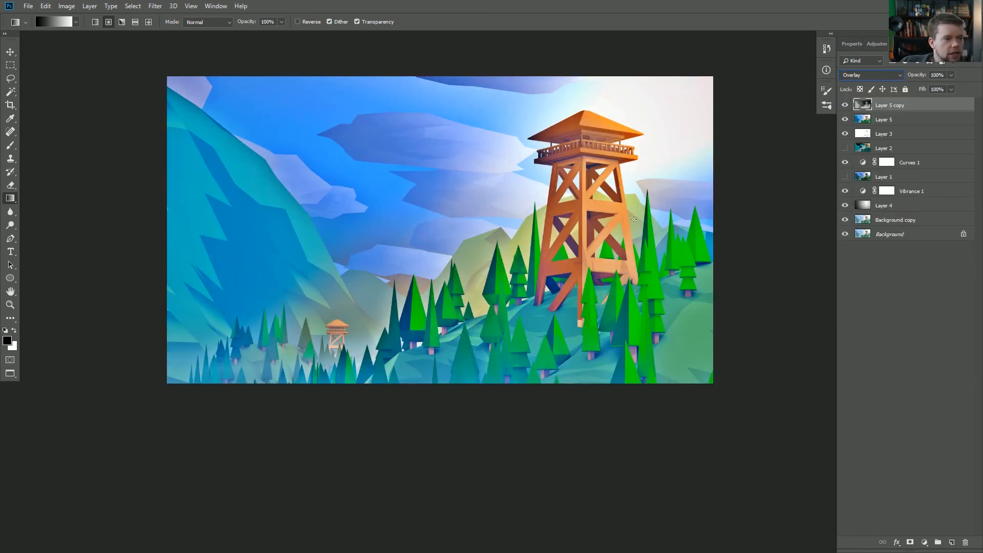
pyautogui.click(845, 106)
pyautogui.click(845, 106)
# Invert Layer 5 copy again and reduce its opacity to 5%
pyautogui.hotkey('ctrl', 'i')
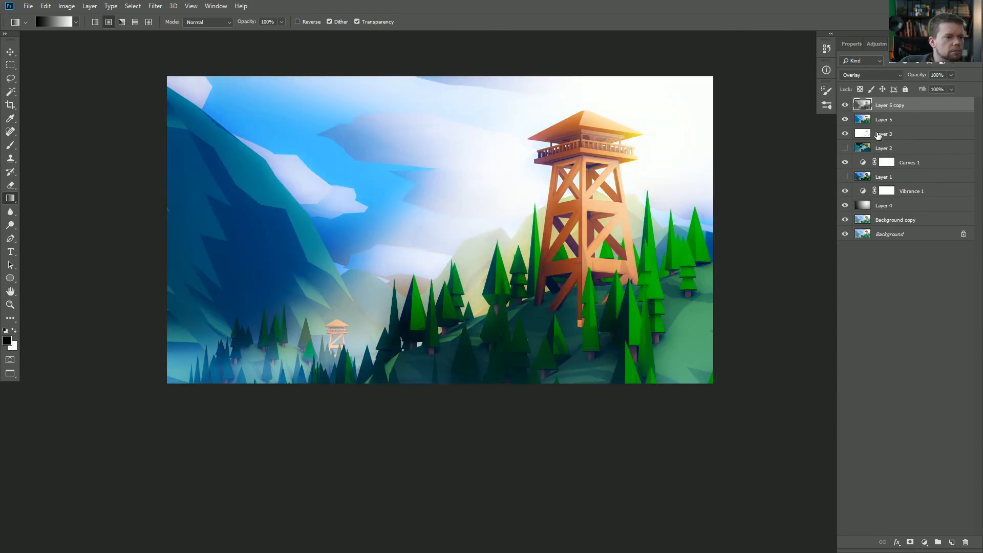
pyautogui.moveTo(913, 76); pyautogui.dragTo(808, 68)
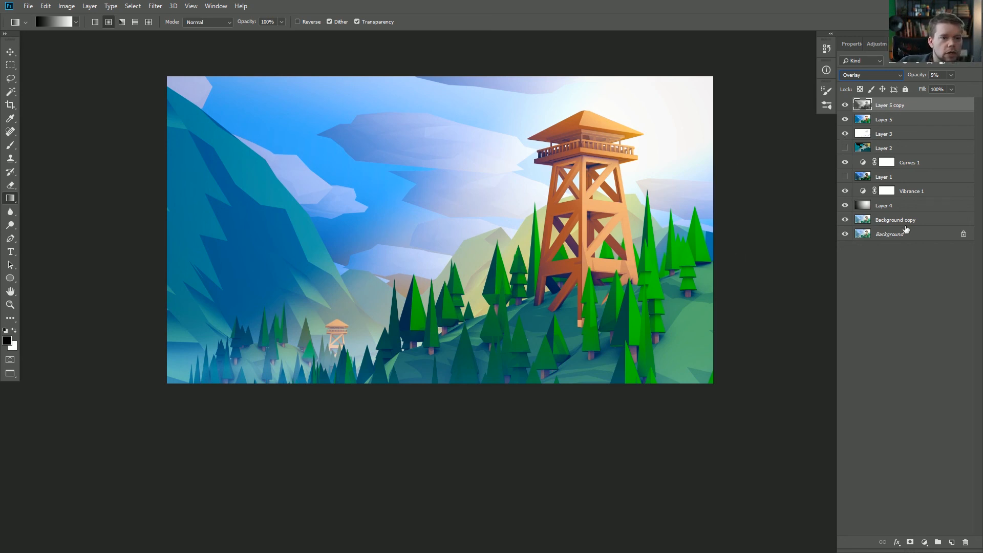
# Move the Background copy layer to the top of the layer stack and hide it to compare the original with the graded image
pyautogui.moveTo(902, 226); pyautogui.dragTo(885, 105)
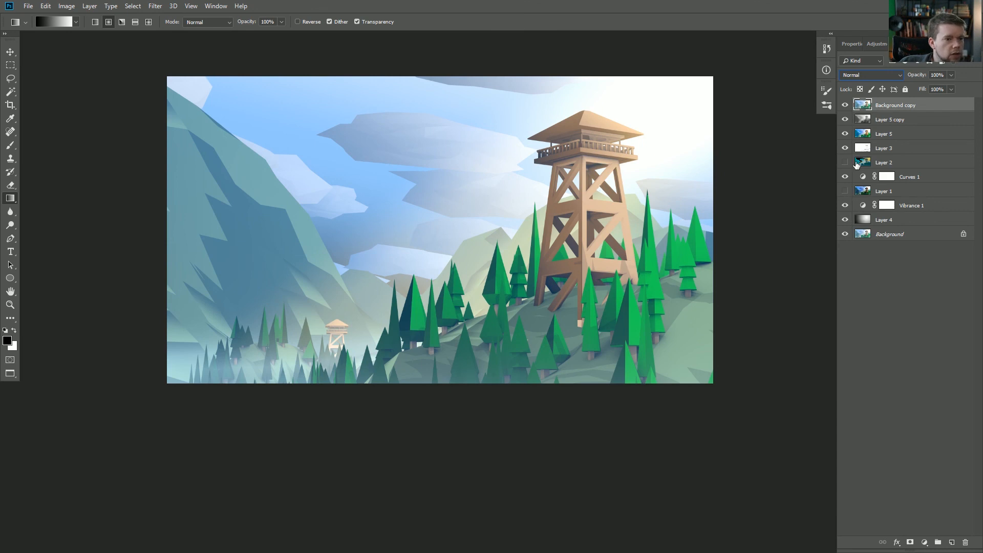
pyautogui.click(846, 106)
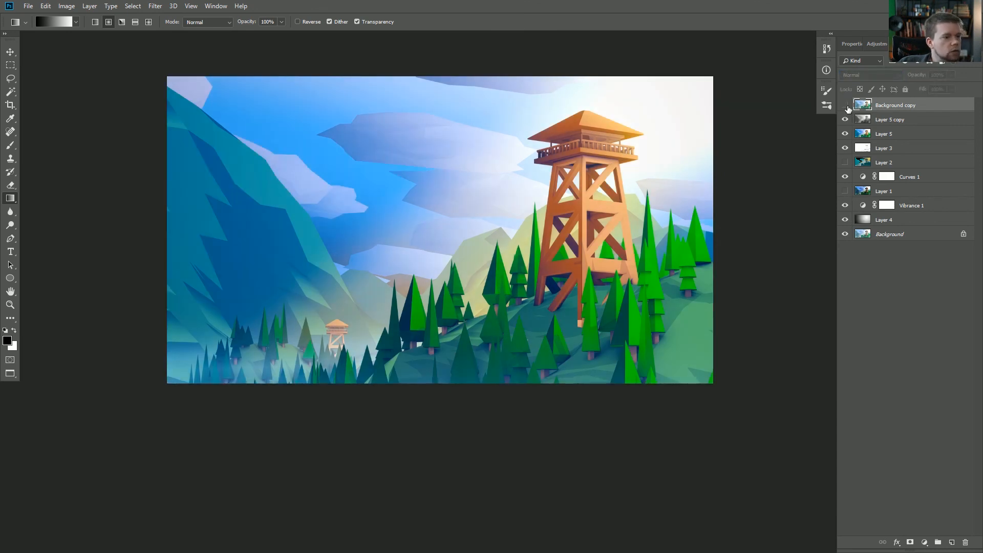
# Compare the original render with the graded image by toggling the Background copy layer's visibility, leaving it hidden
pyautogui.click(846, 106)
pyautogui.click(846, 106)
pyautogui.click(845, 106)
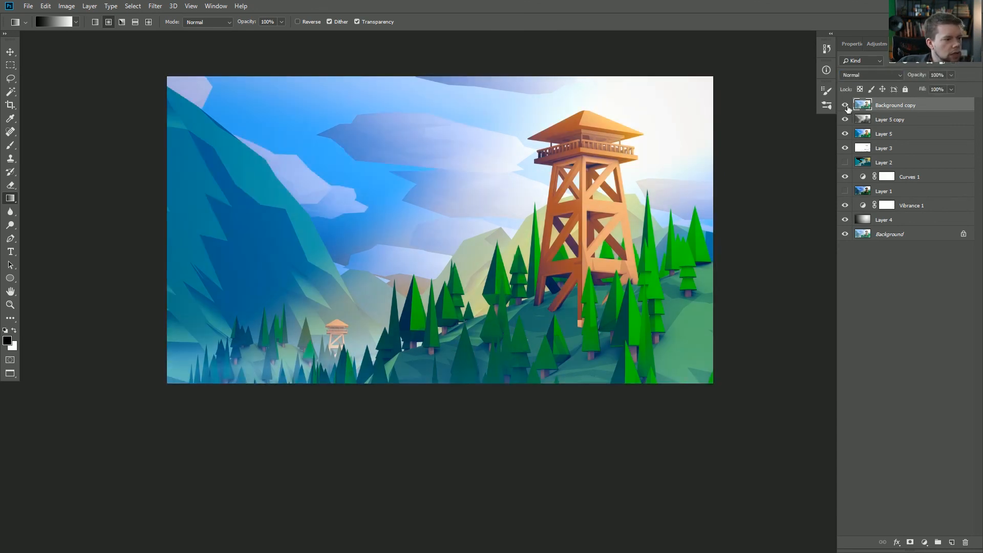
pyautogui.click(846, 106)
pyautogui.click(845, 106)
pyautogui.click(846, 106)
pyautogui.click(845, 106)
pyautogui.click(845, 106)
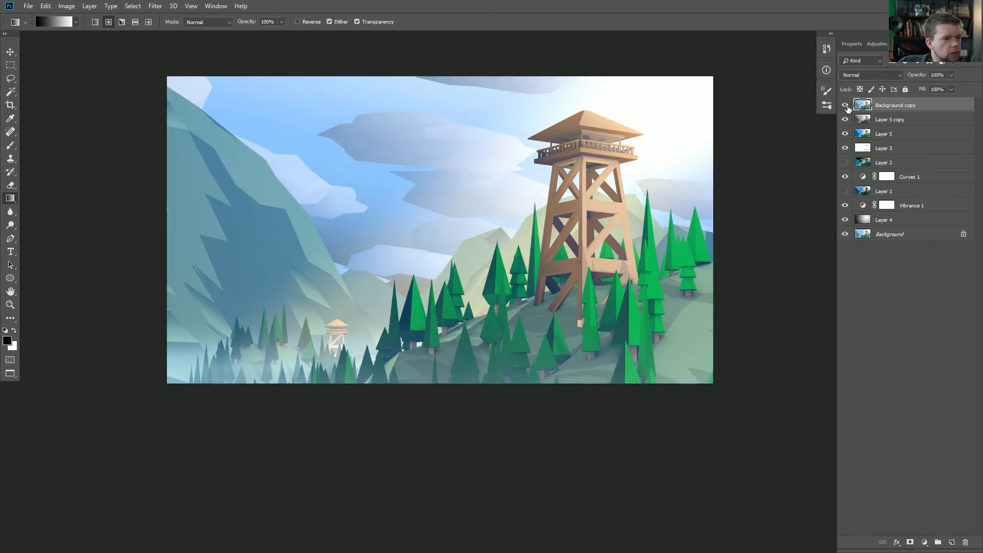
pyautogui.click(845, 106)
pyautogui.click(845, 106)
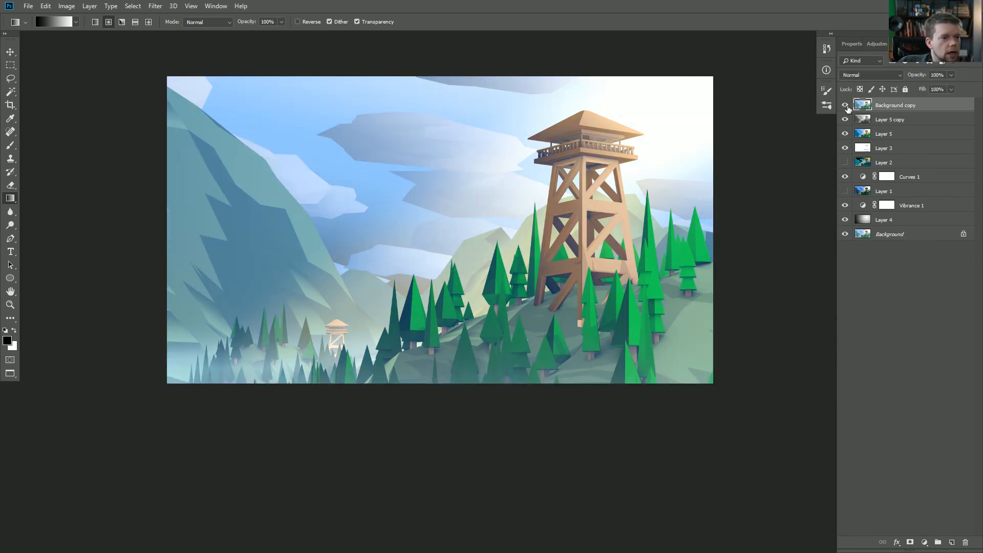
pyautogui.click(845, 106)
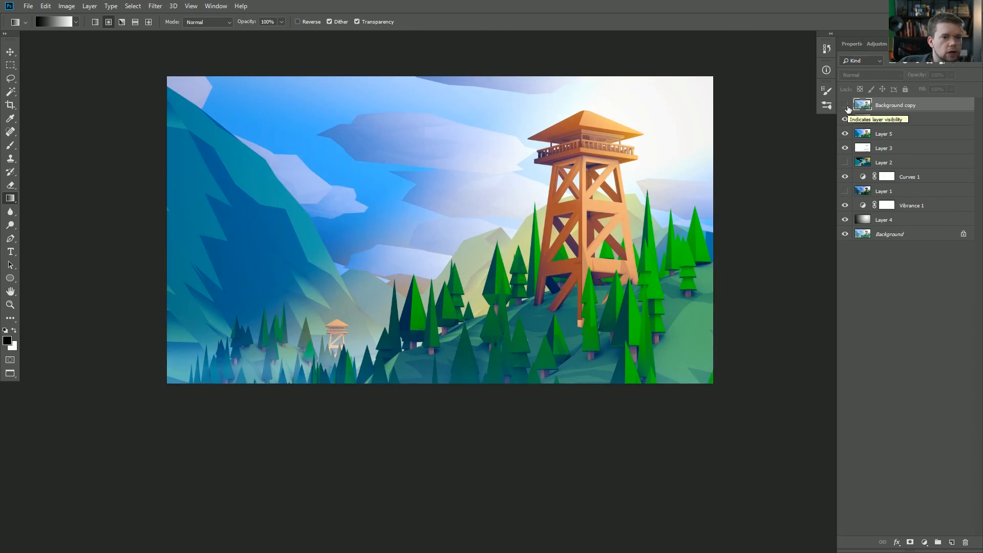
# Delete the Background copy layer and the hidden Layer 1, and briefly show Layer 2 to check its effect
pyautogui.click(965, 542)
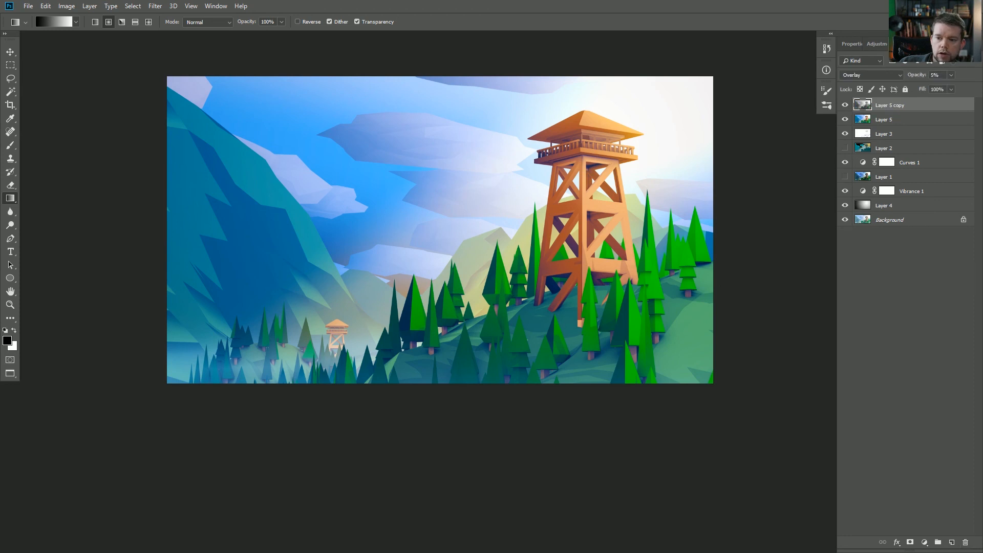
pyautogui.click(895, 180)
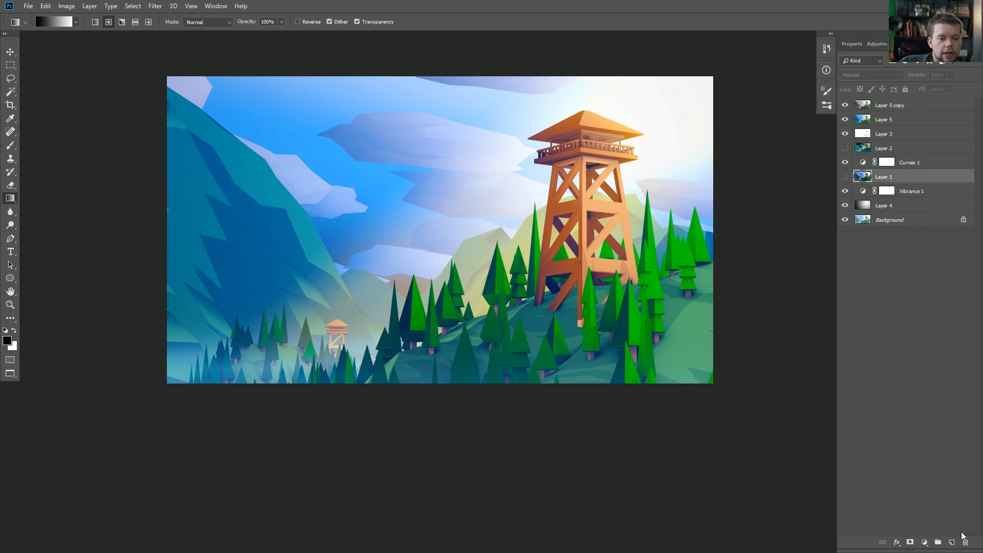
pyautogui.press('Delete')
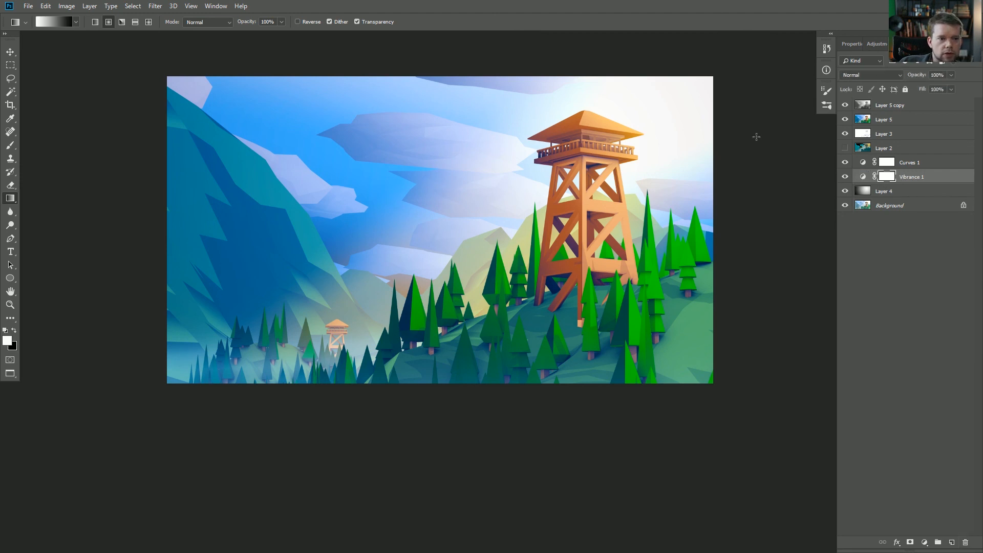
pyautogui.click(845, 149)
pyautogui.click(845, 149)
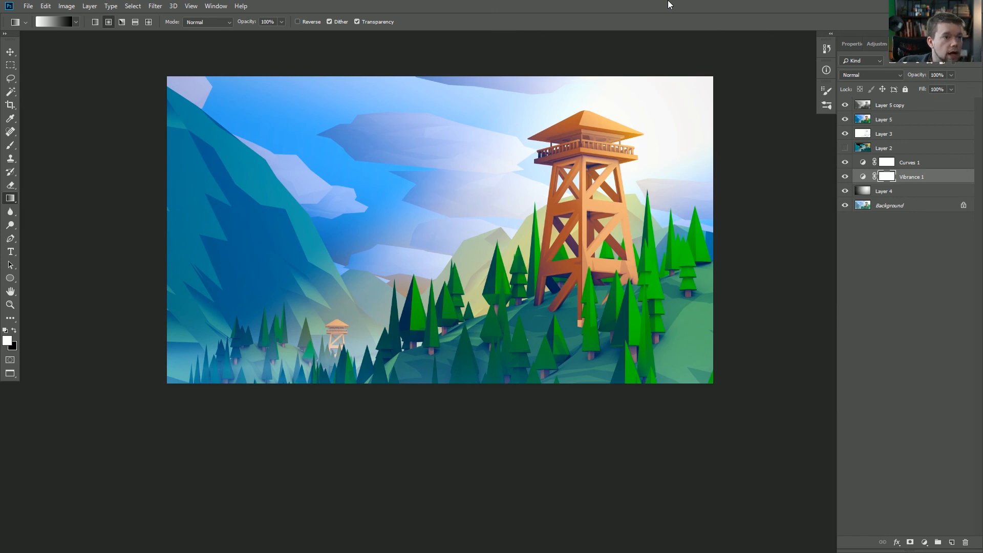
# Enlarge the graded image and display it in full-screen mode on a black background for review
pyautogui.moveTo(561, 160); pyautogui.dragTo(554, 200)
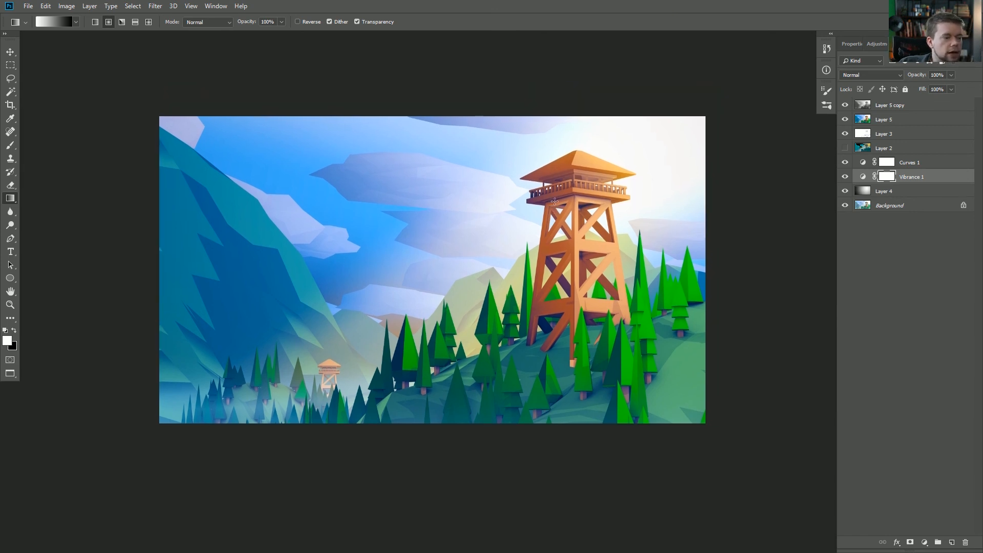
pyautogui.press('z')
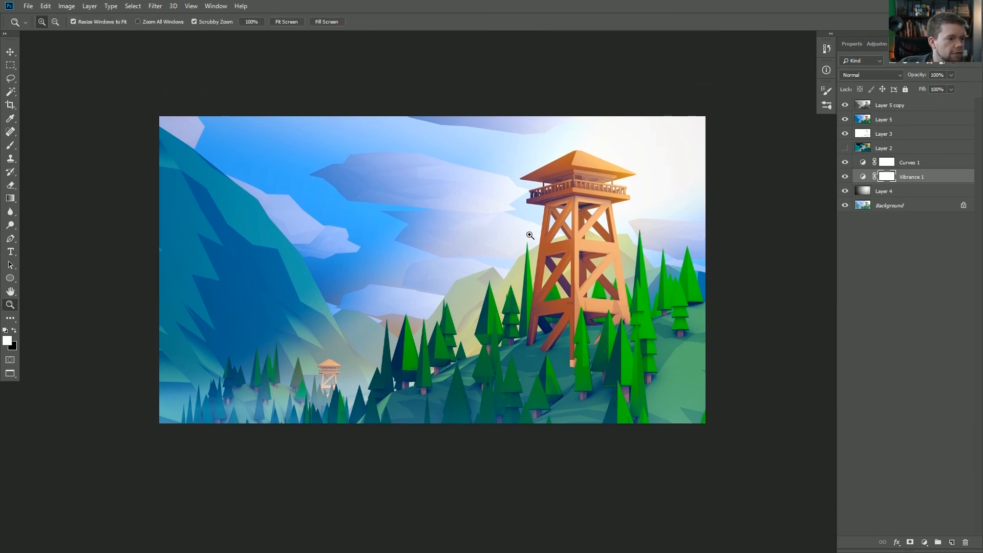
pyautogui.click(534, 231)
pyautogui.moveTo(534, 230); pyautogui.dragTo(588, 233)
pyautogui.press('f')
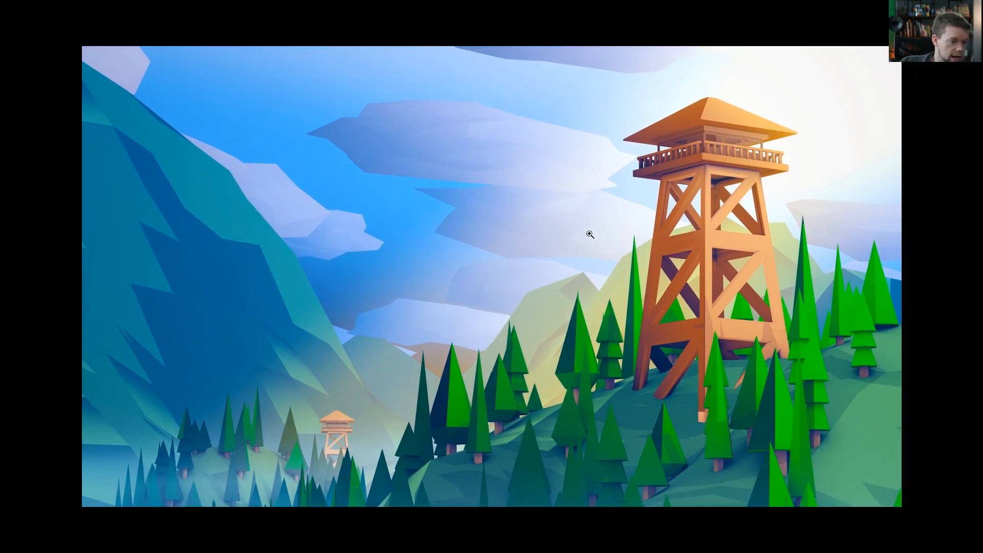